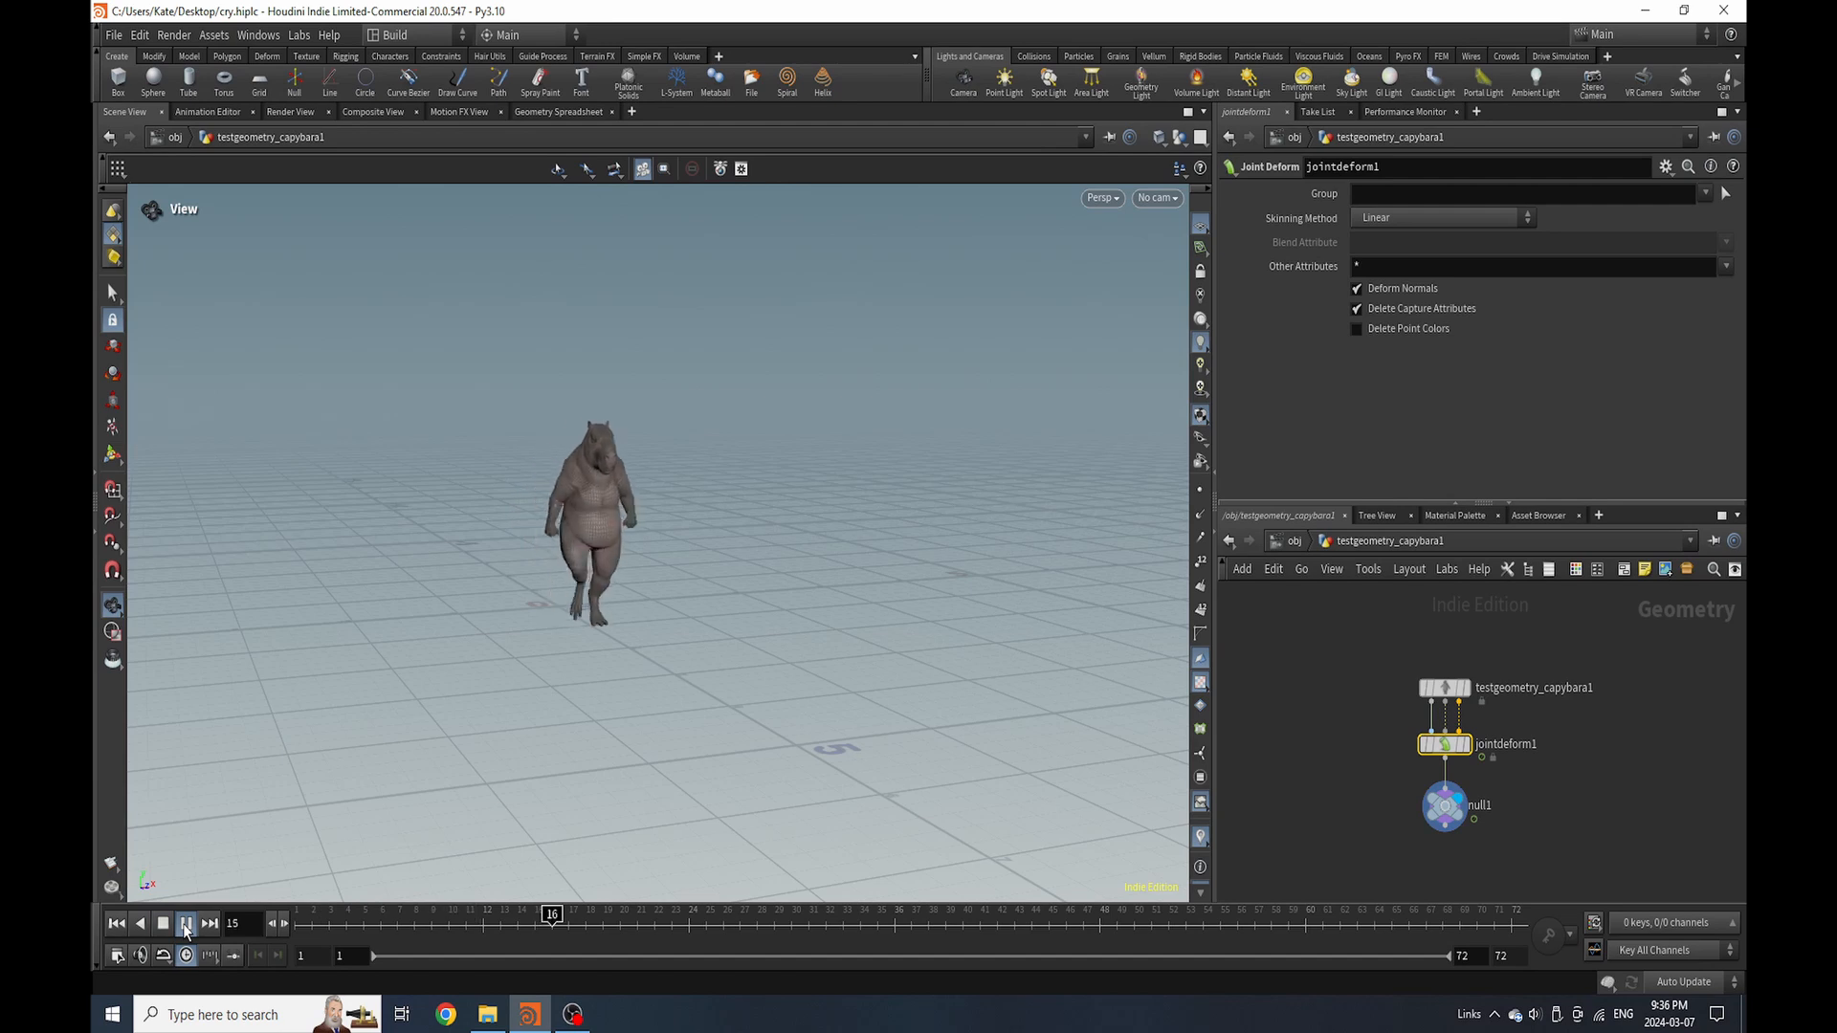
Stop the playback, go up to the object level and rename the testgeometry_capybara1 geometry object to cry_v2
left_click(1445, 687)
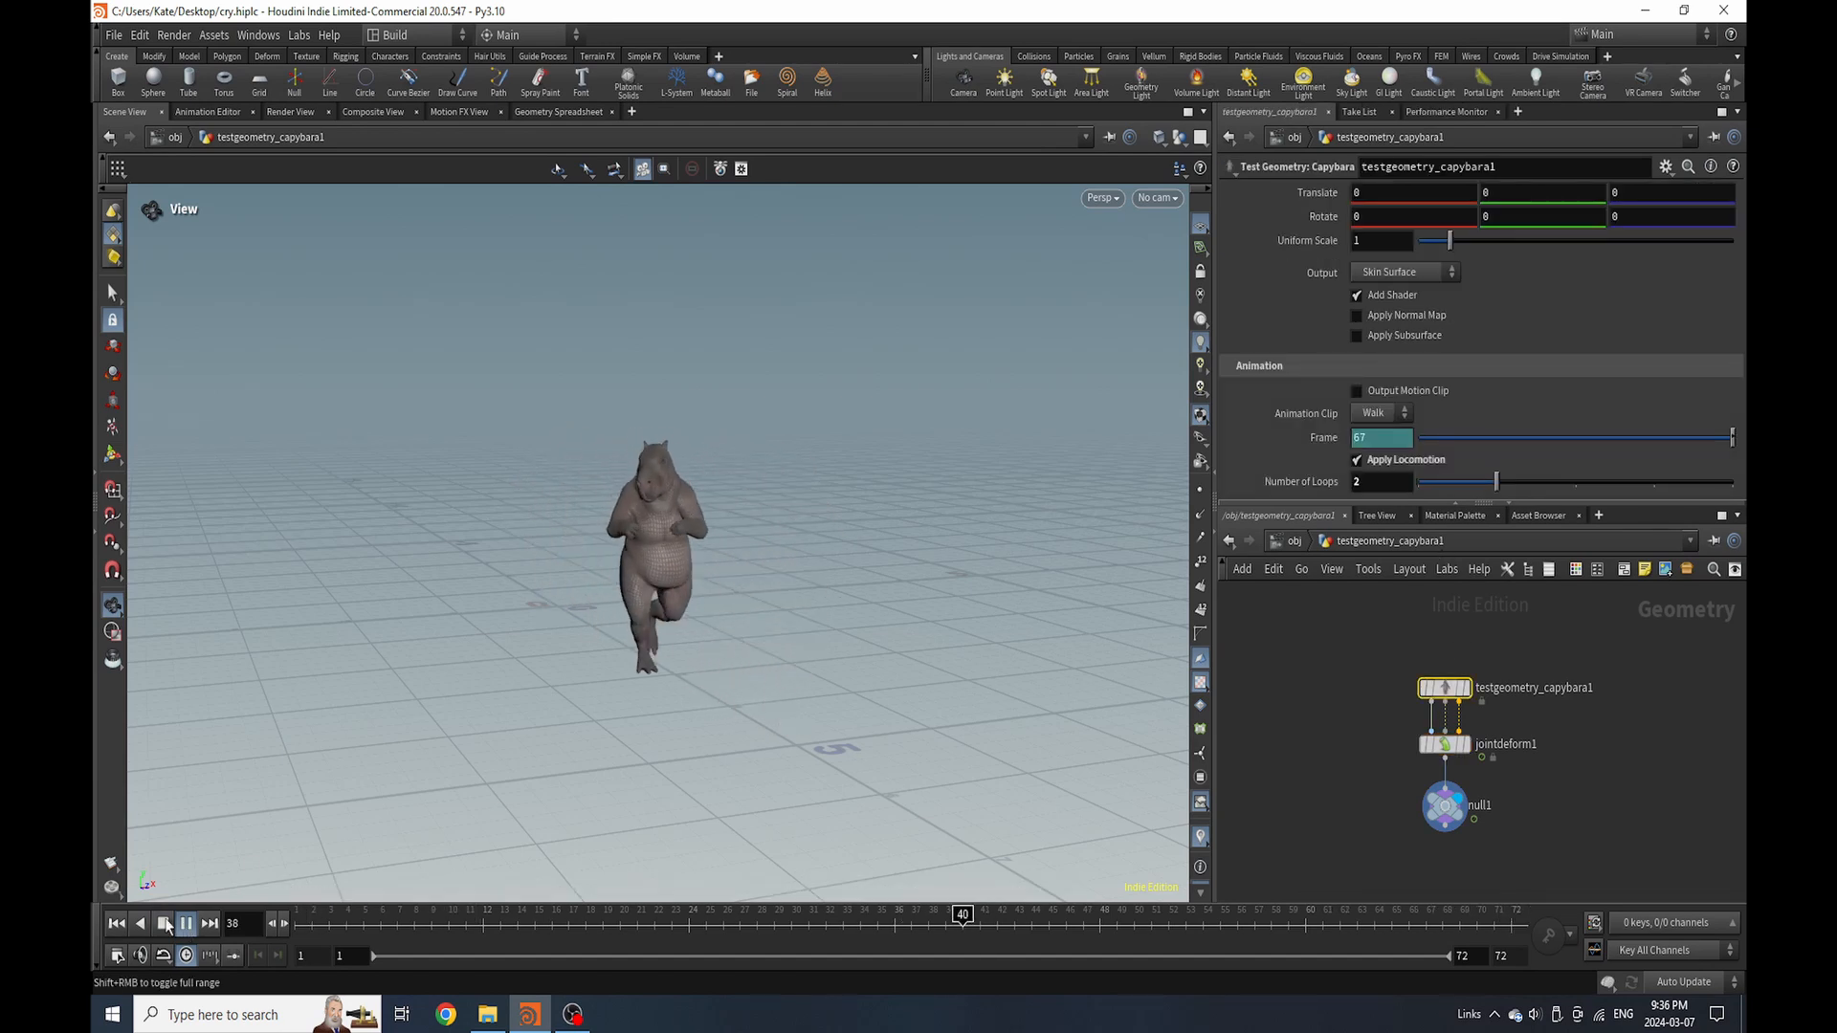
left_click(186, 925)
left_click(1295, 545)
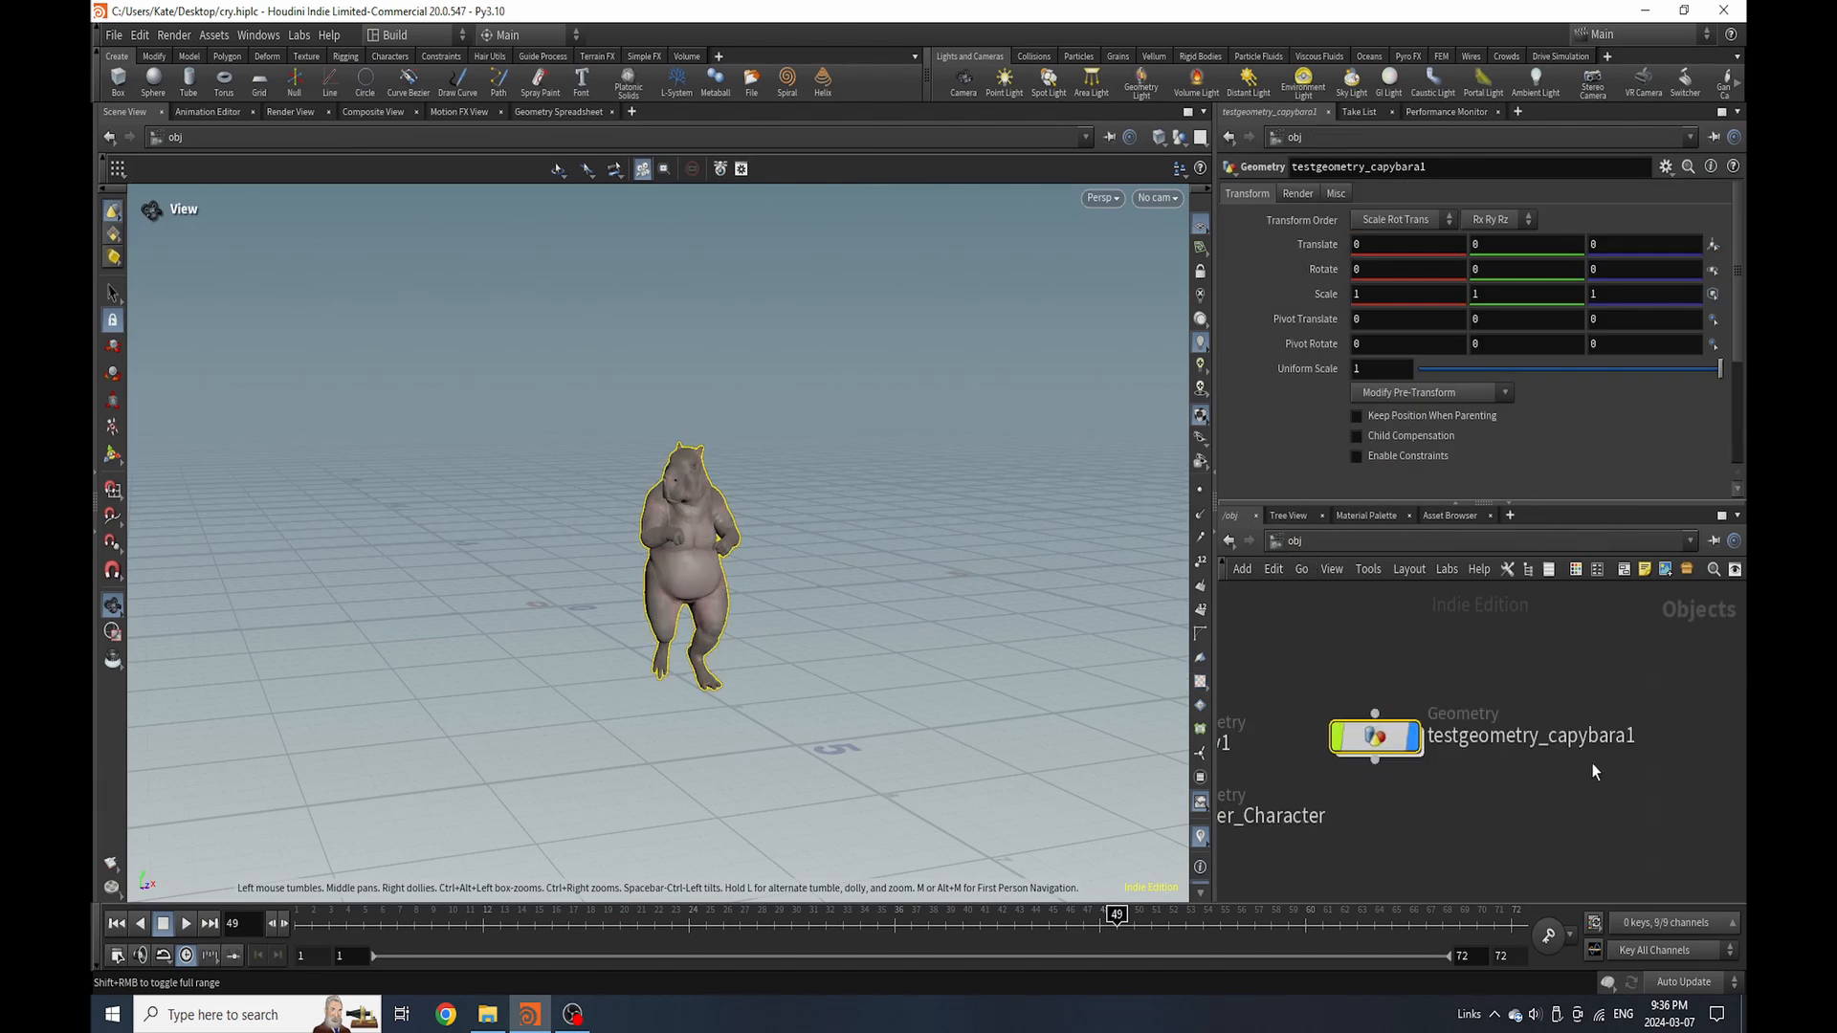
double_click(1531, 736)
type("C")
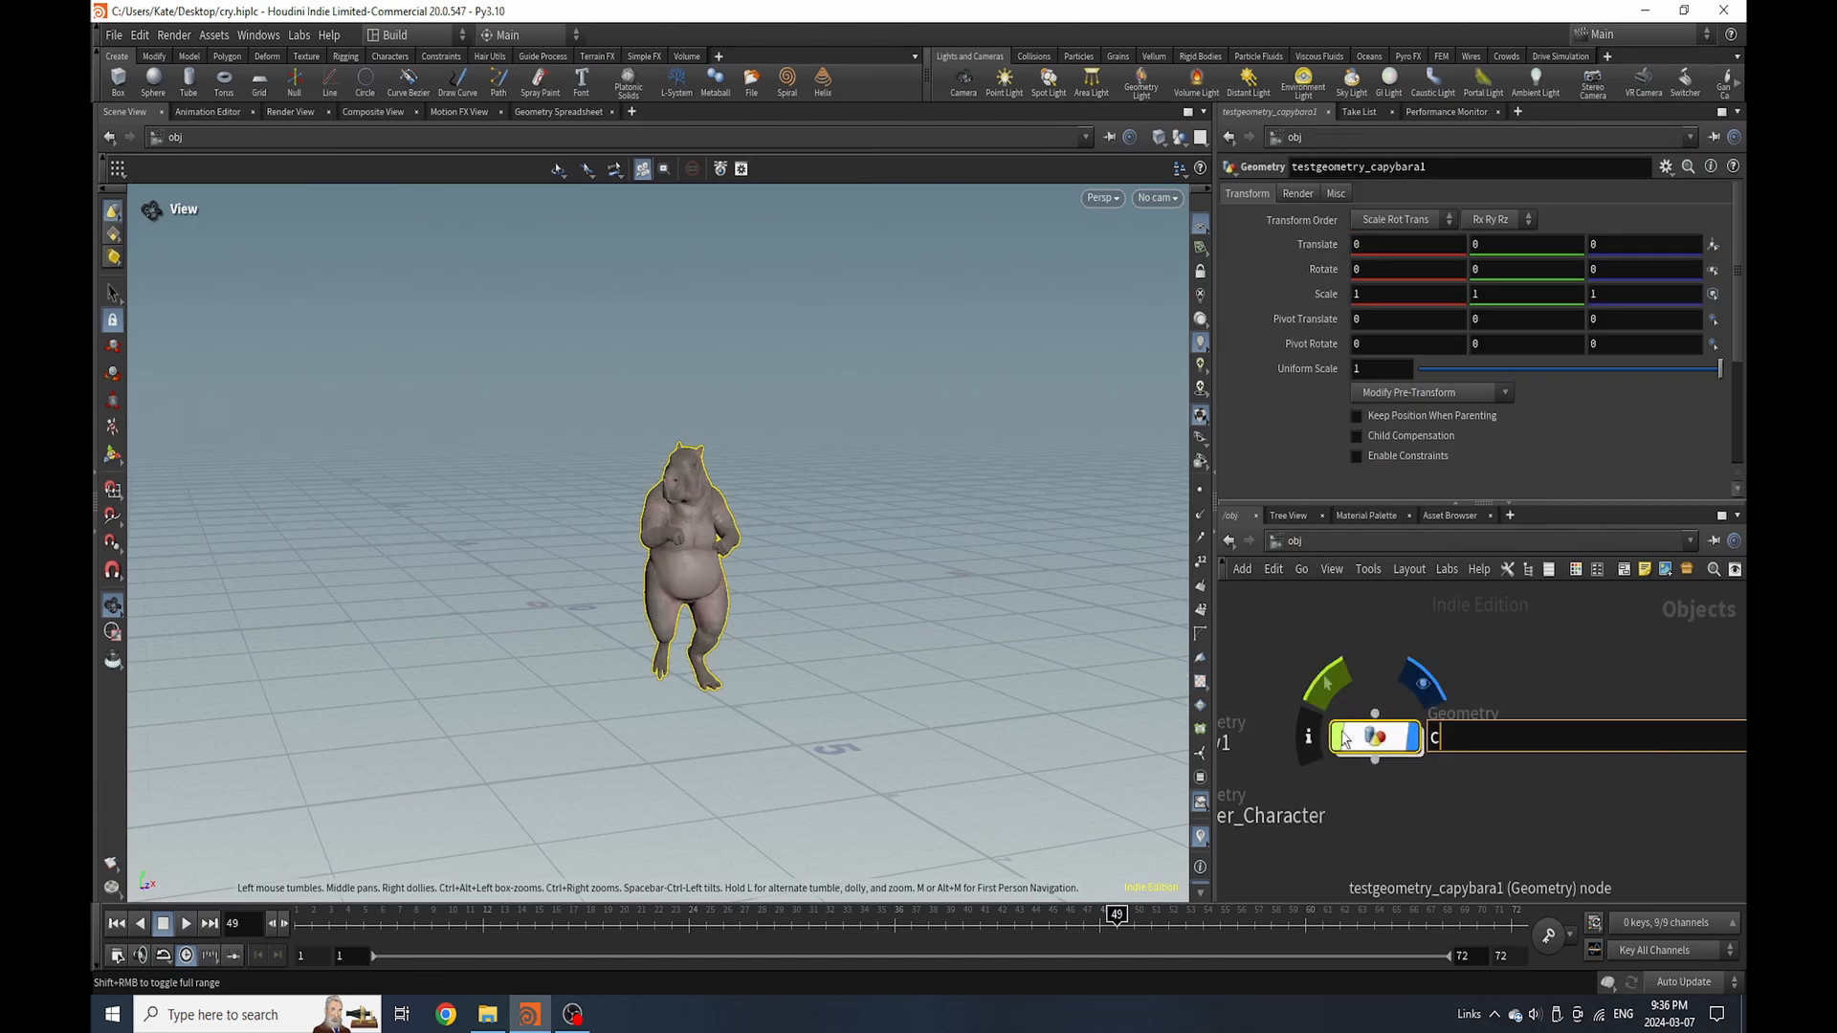
type("ry_v2")
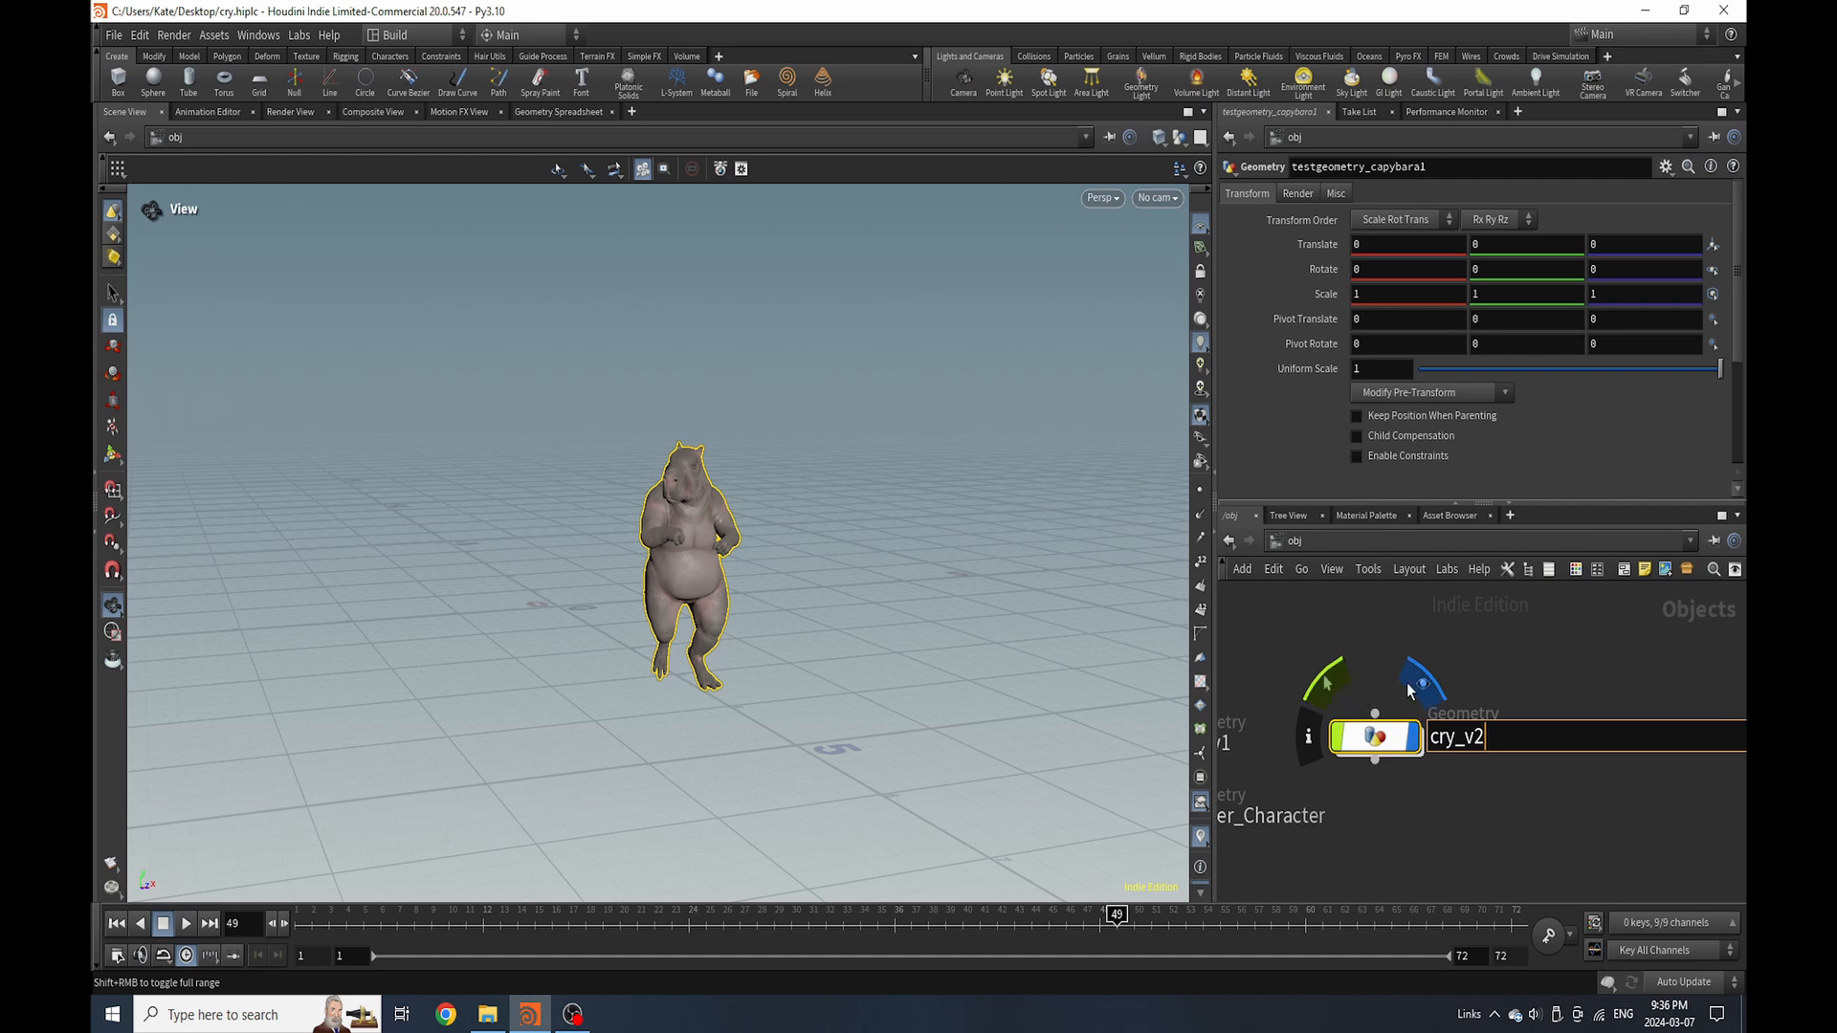
key("Return")
Open the cry_v2 network and examine the jointdeform1 node and the capybara node's animation clip options
double_click(1375, 736)
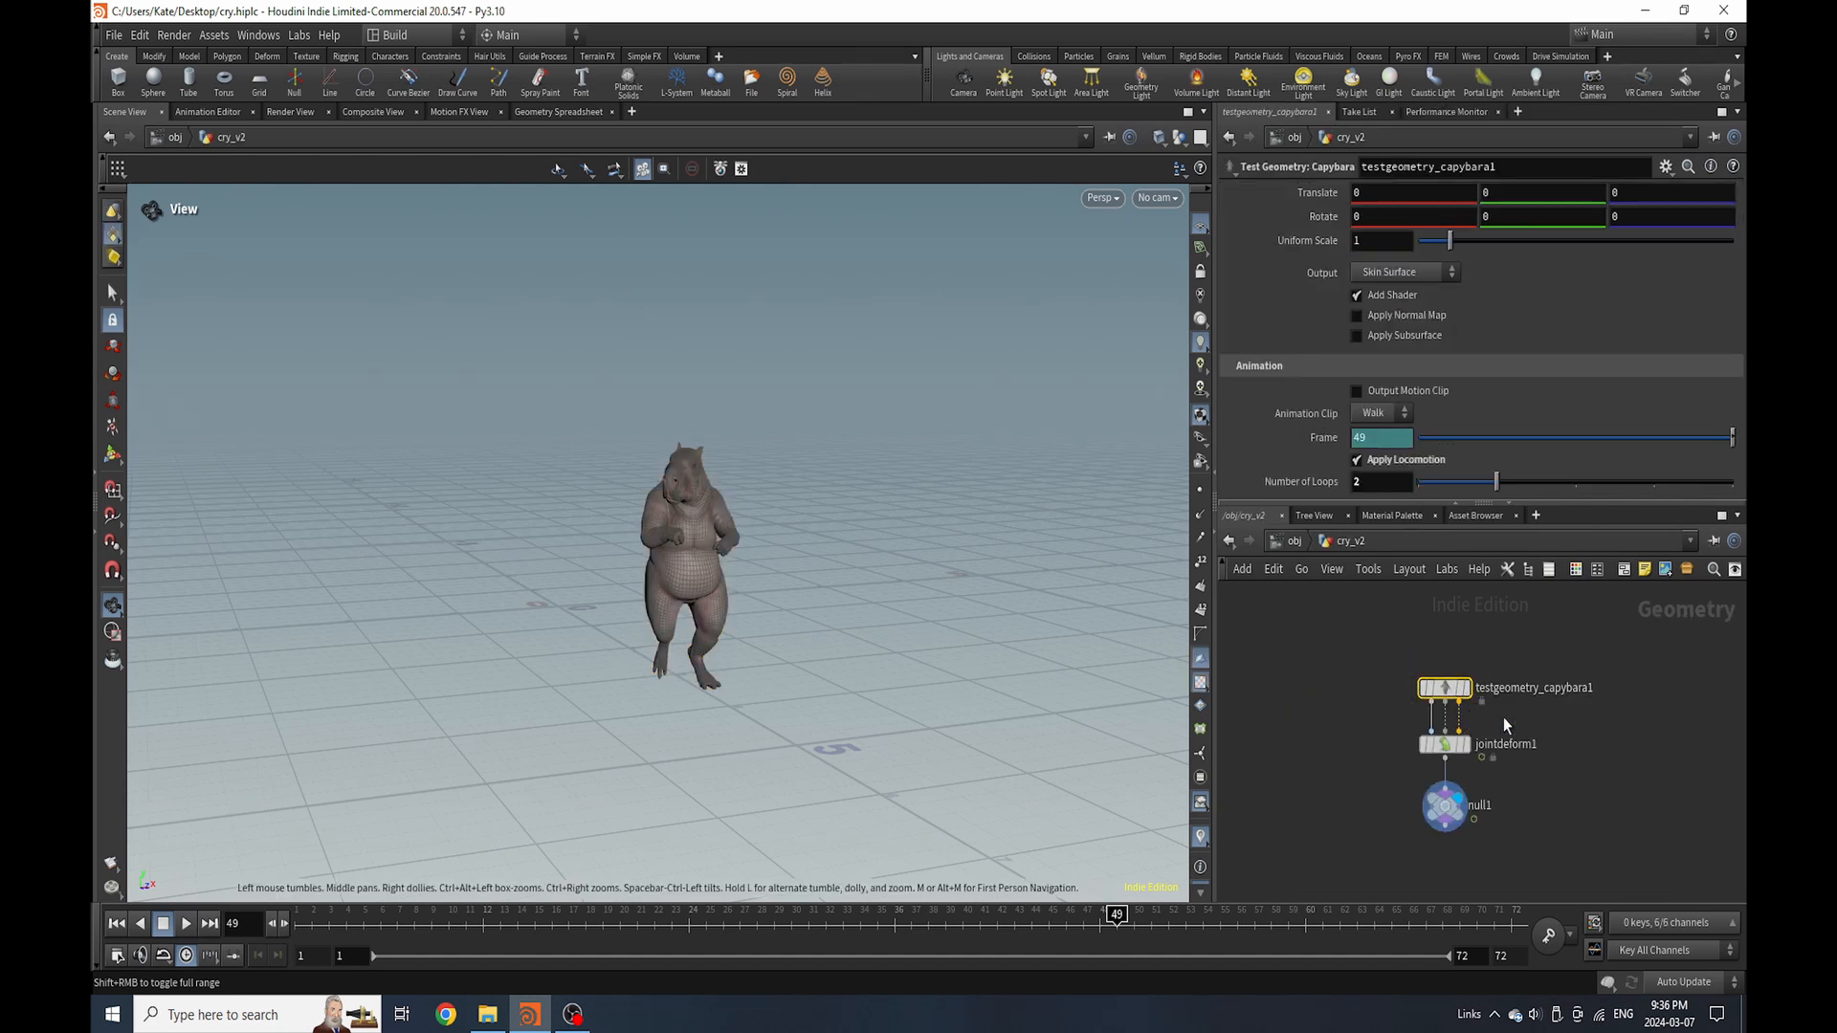
scroll(1454, 737, "up", 2)
left_click(1385, 745)
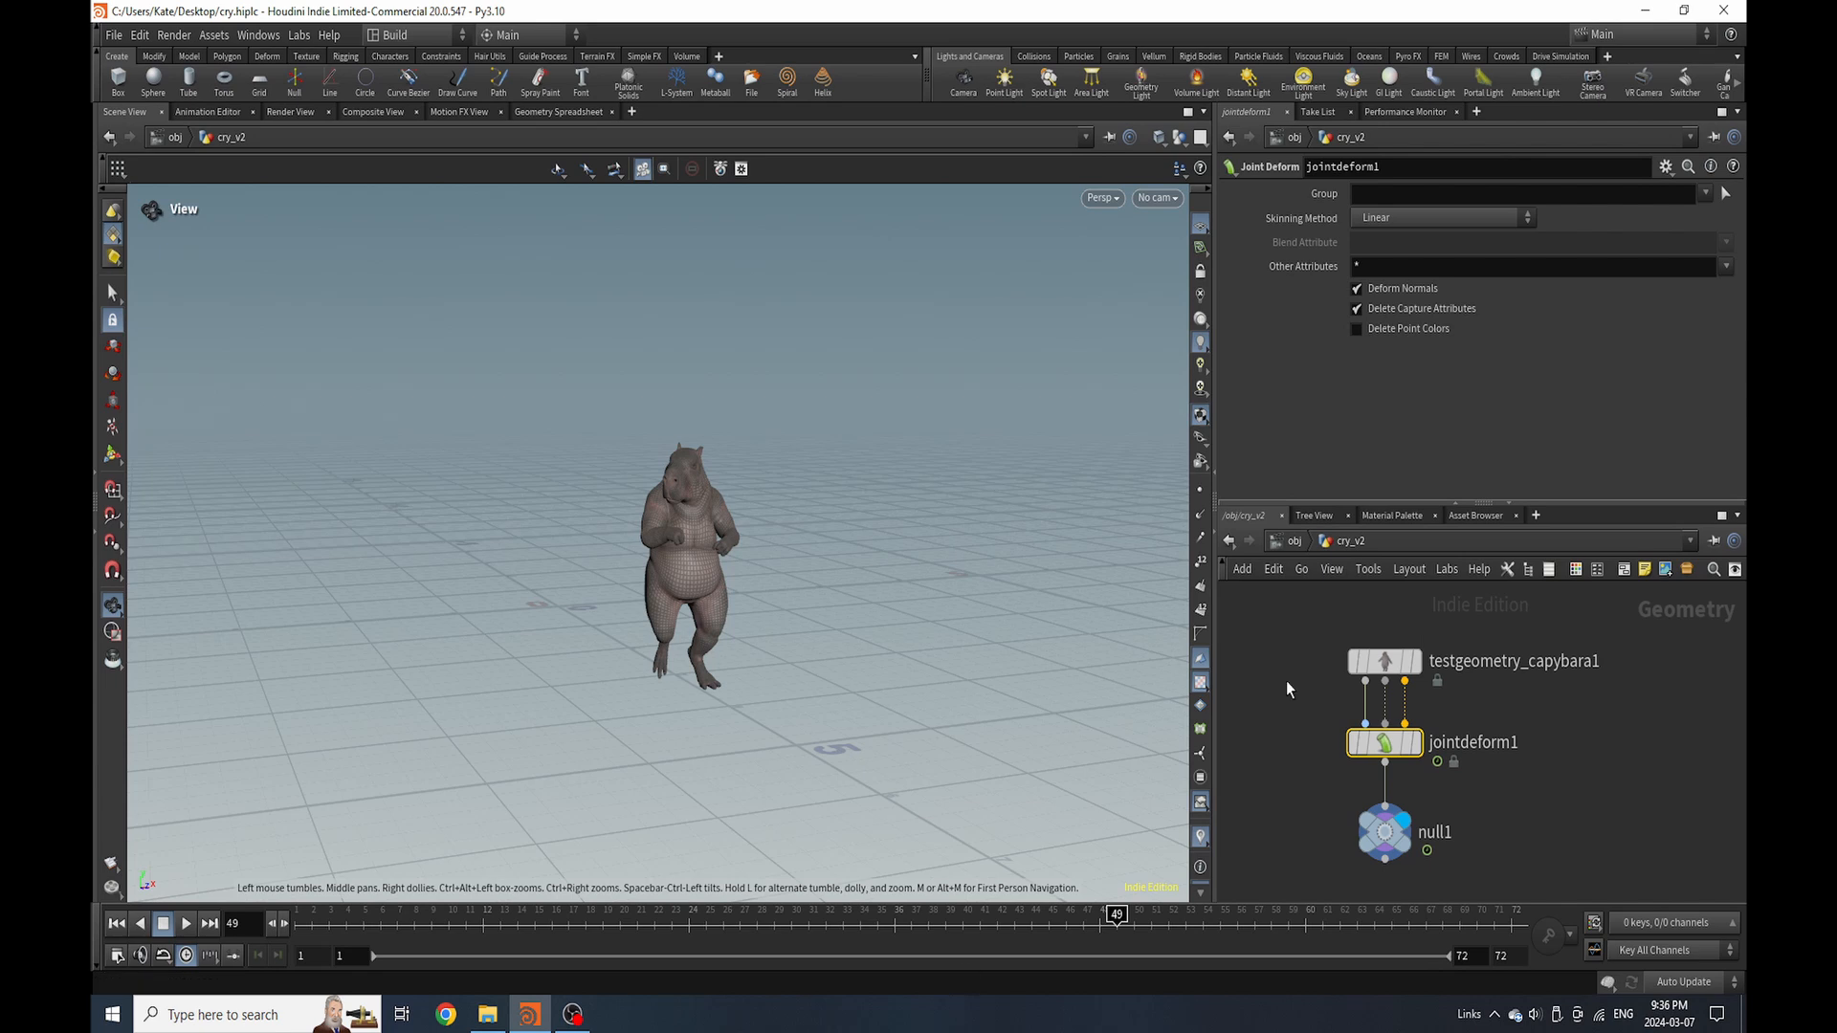
left_click(1375, 666)
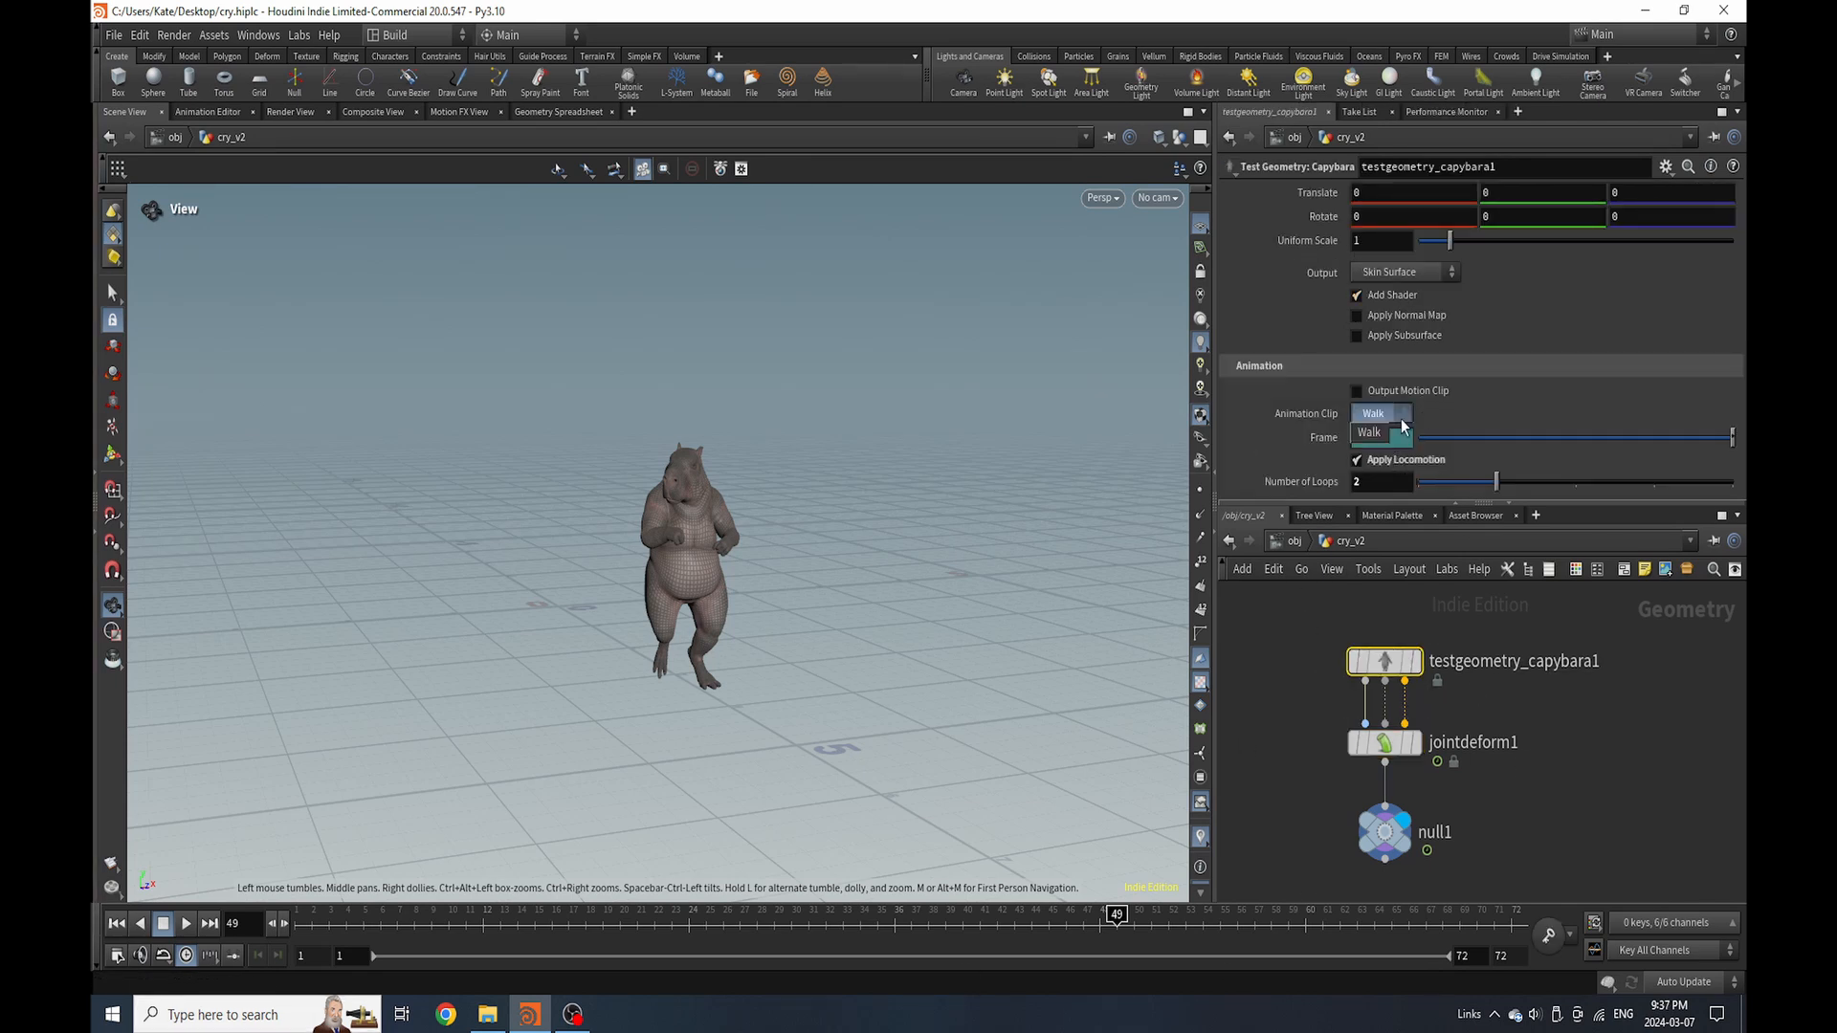
left_click(1401, 422)
Play the animation while trying the capybara's Muscle Surfaces and Bone Surfaces outputs, restore Skin Surface and stop playback
left_click(189, 926)
left_click(1444, 279)
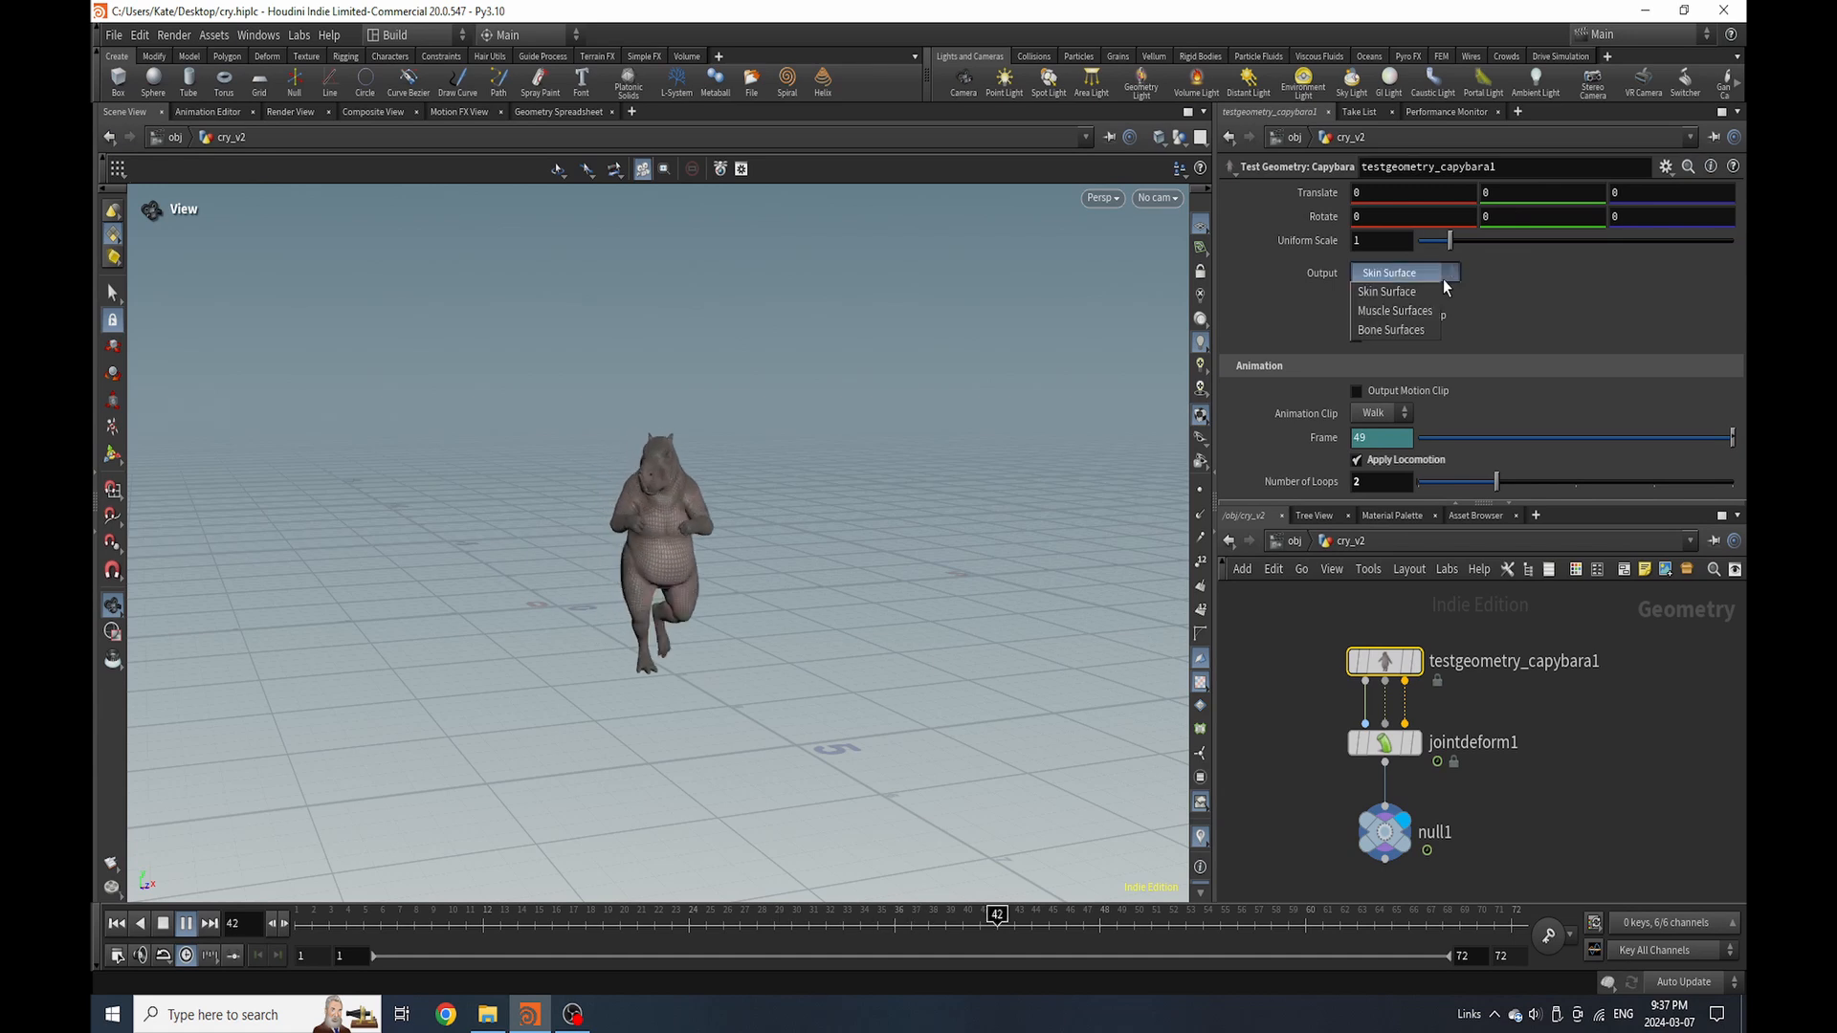
left_click(1427, 312)
left_click(1425, 270)
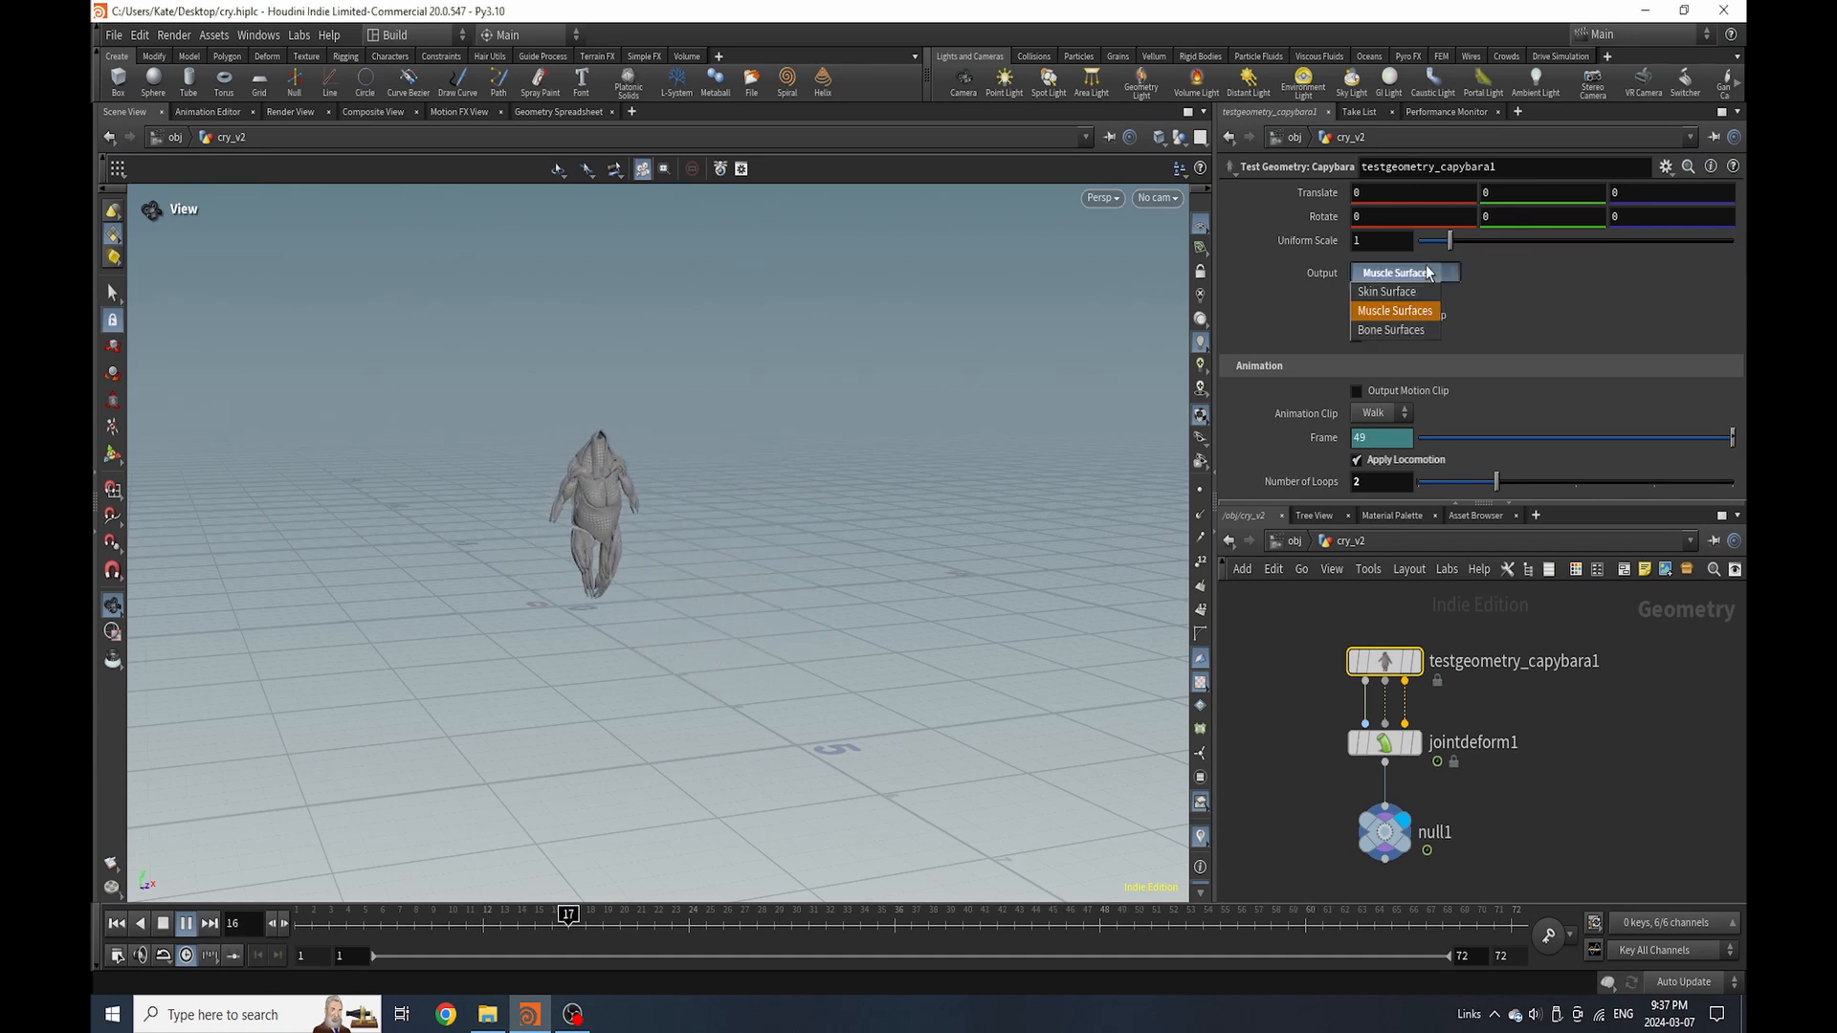
left_click(1407, 330)
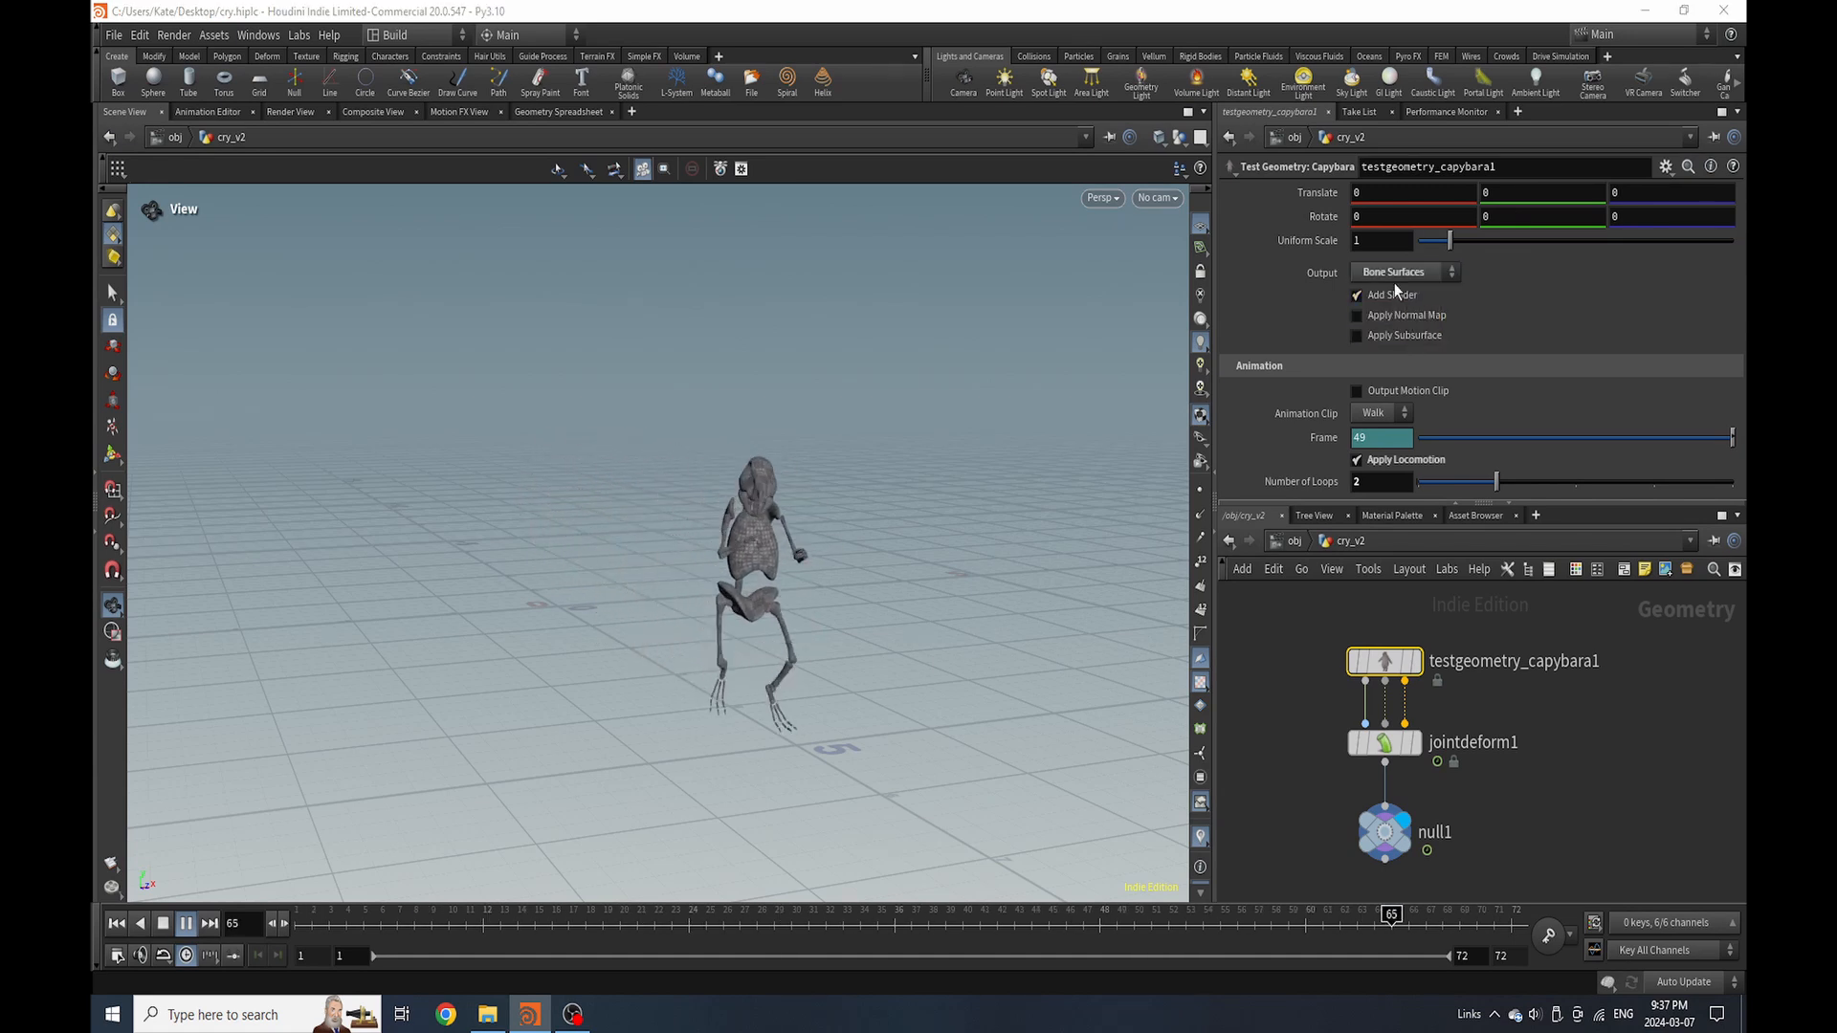
left_click(1395, 272)
left_click(1397, 294)
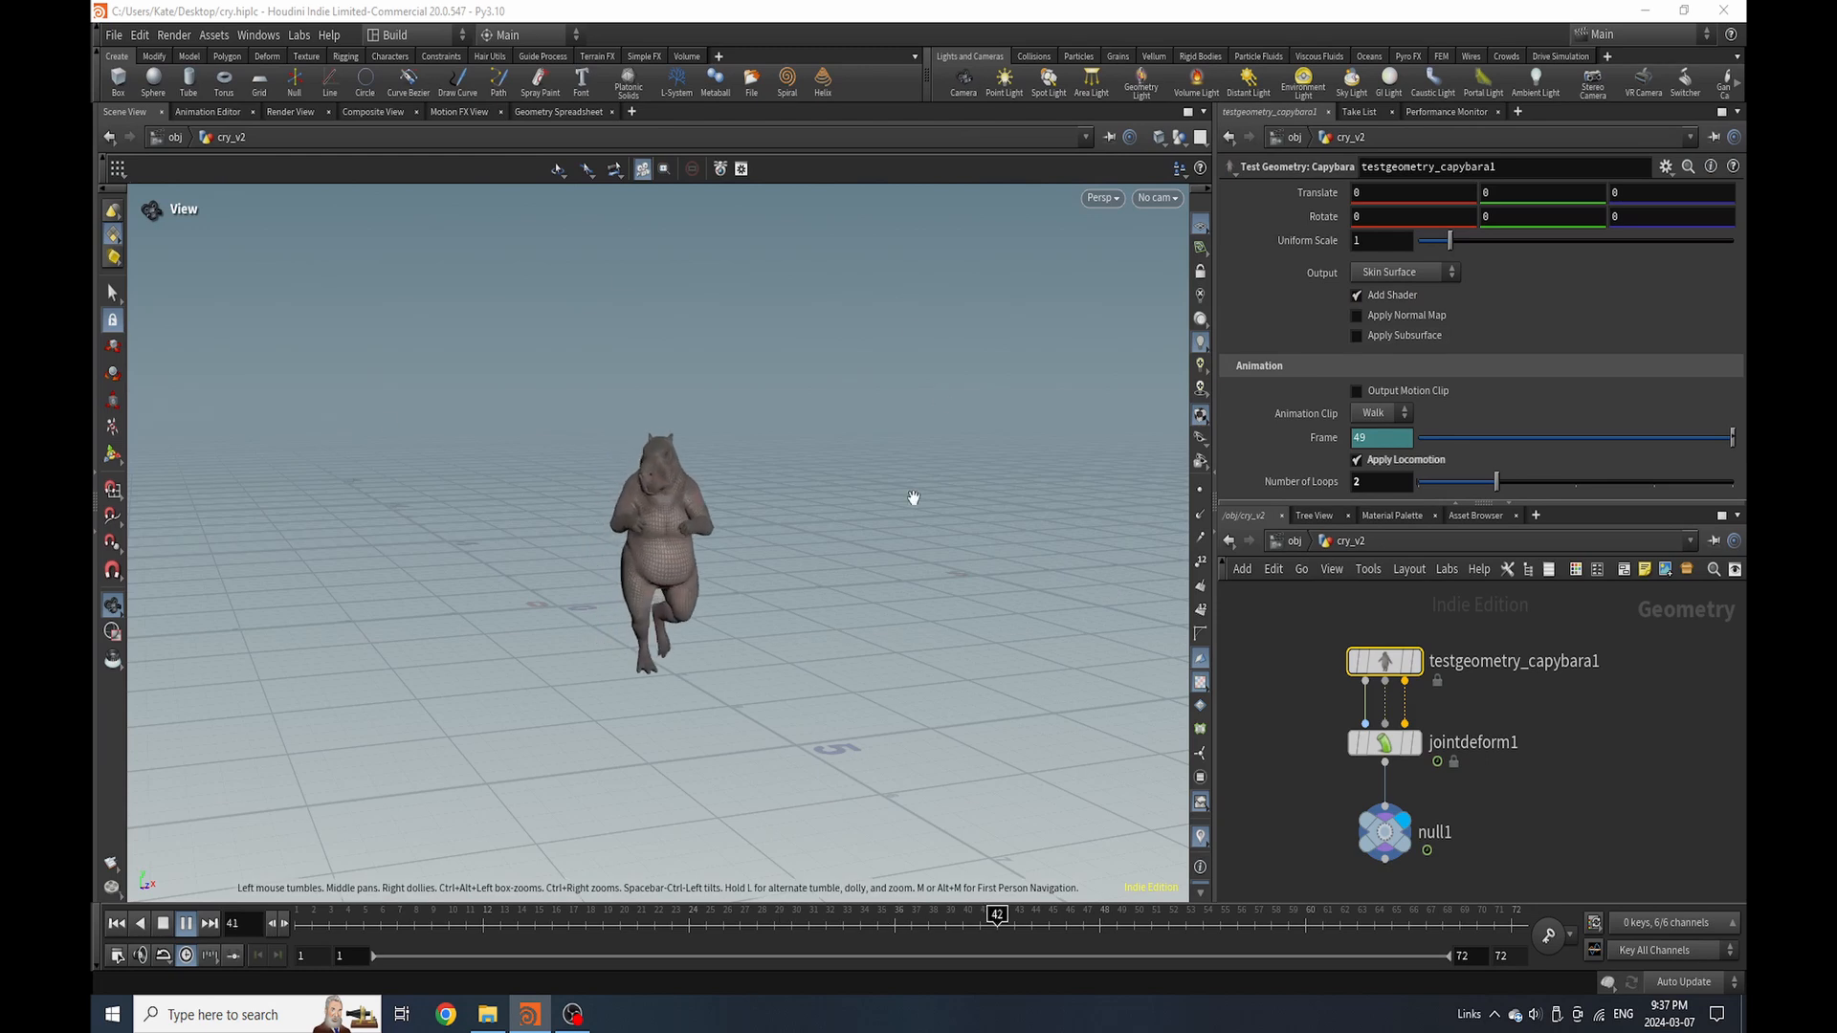
left_click(161, 923)
Rename the null node below jointdeform1 to Out_character
double_click(1517, 832)
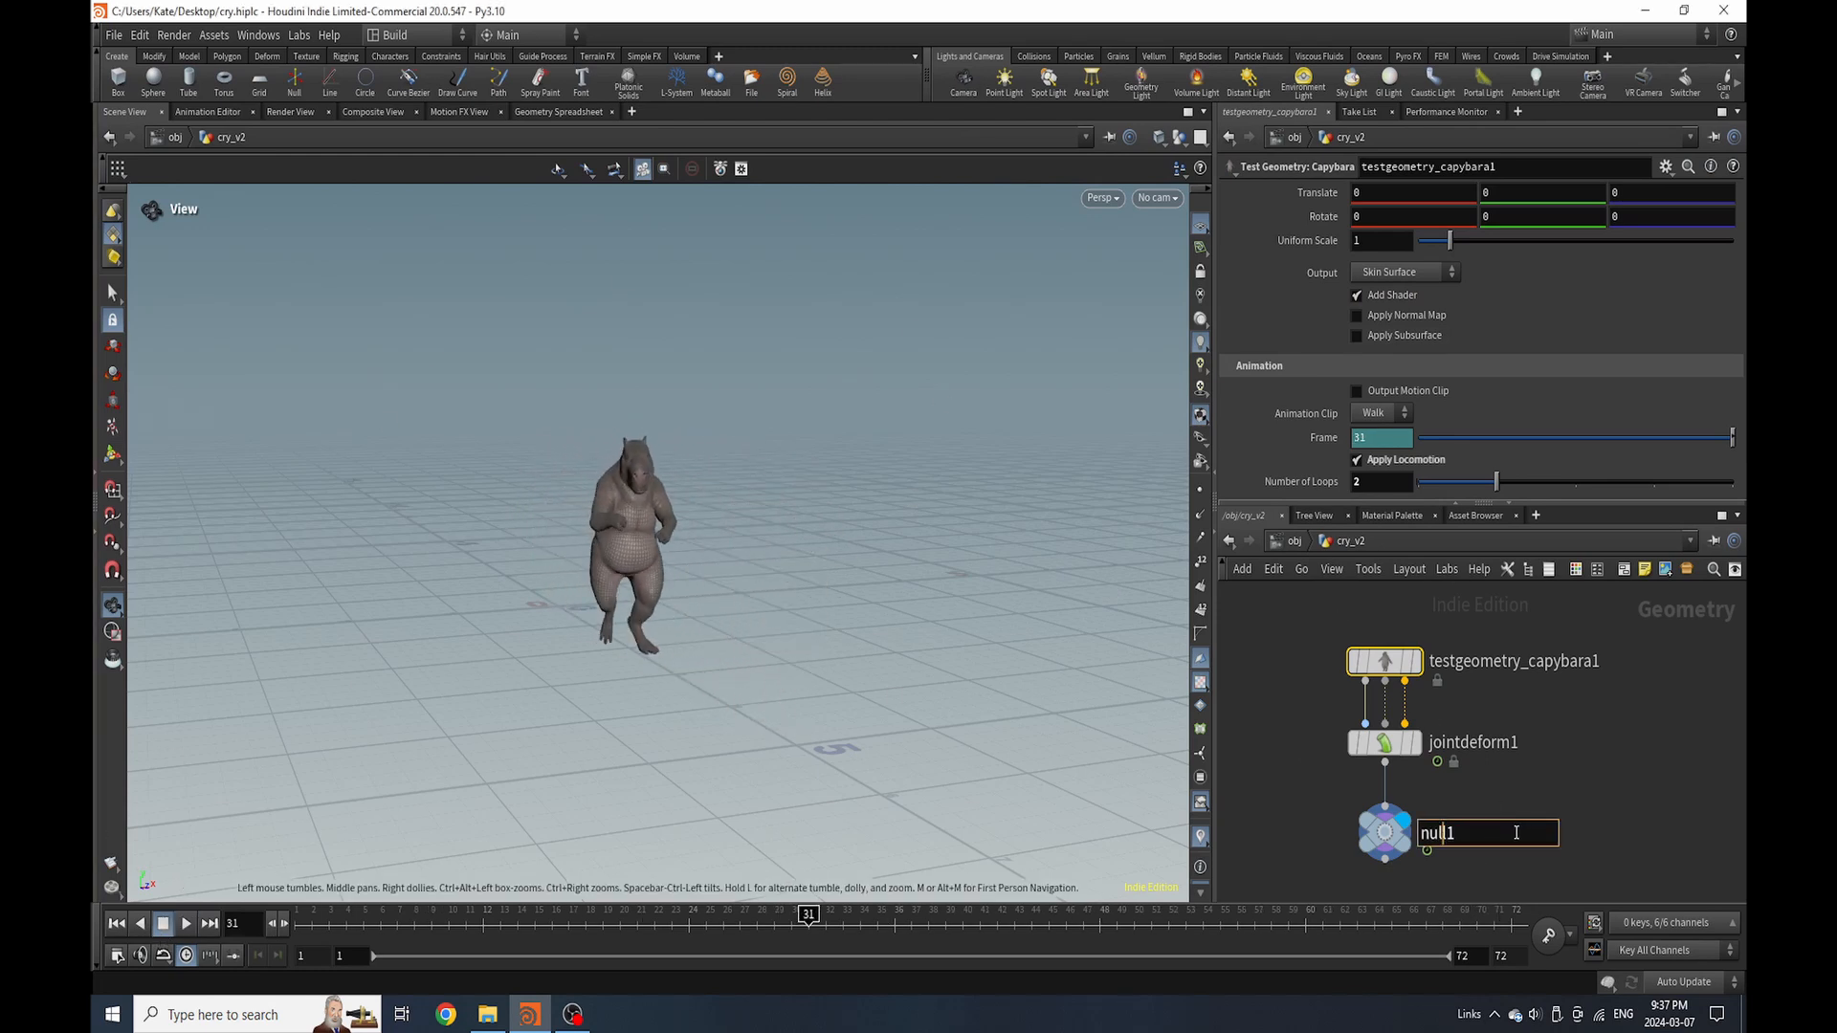
key("ctrl+a")
type("O")
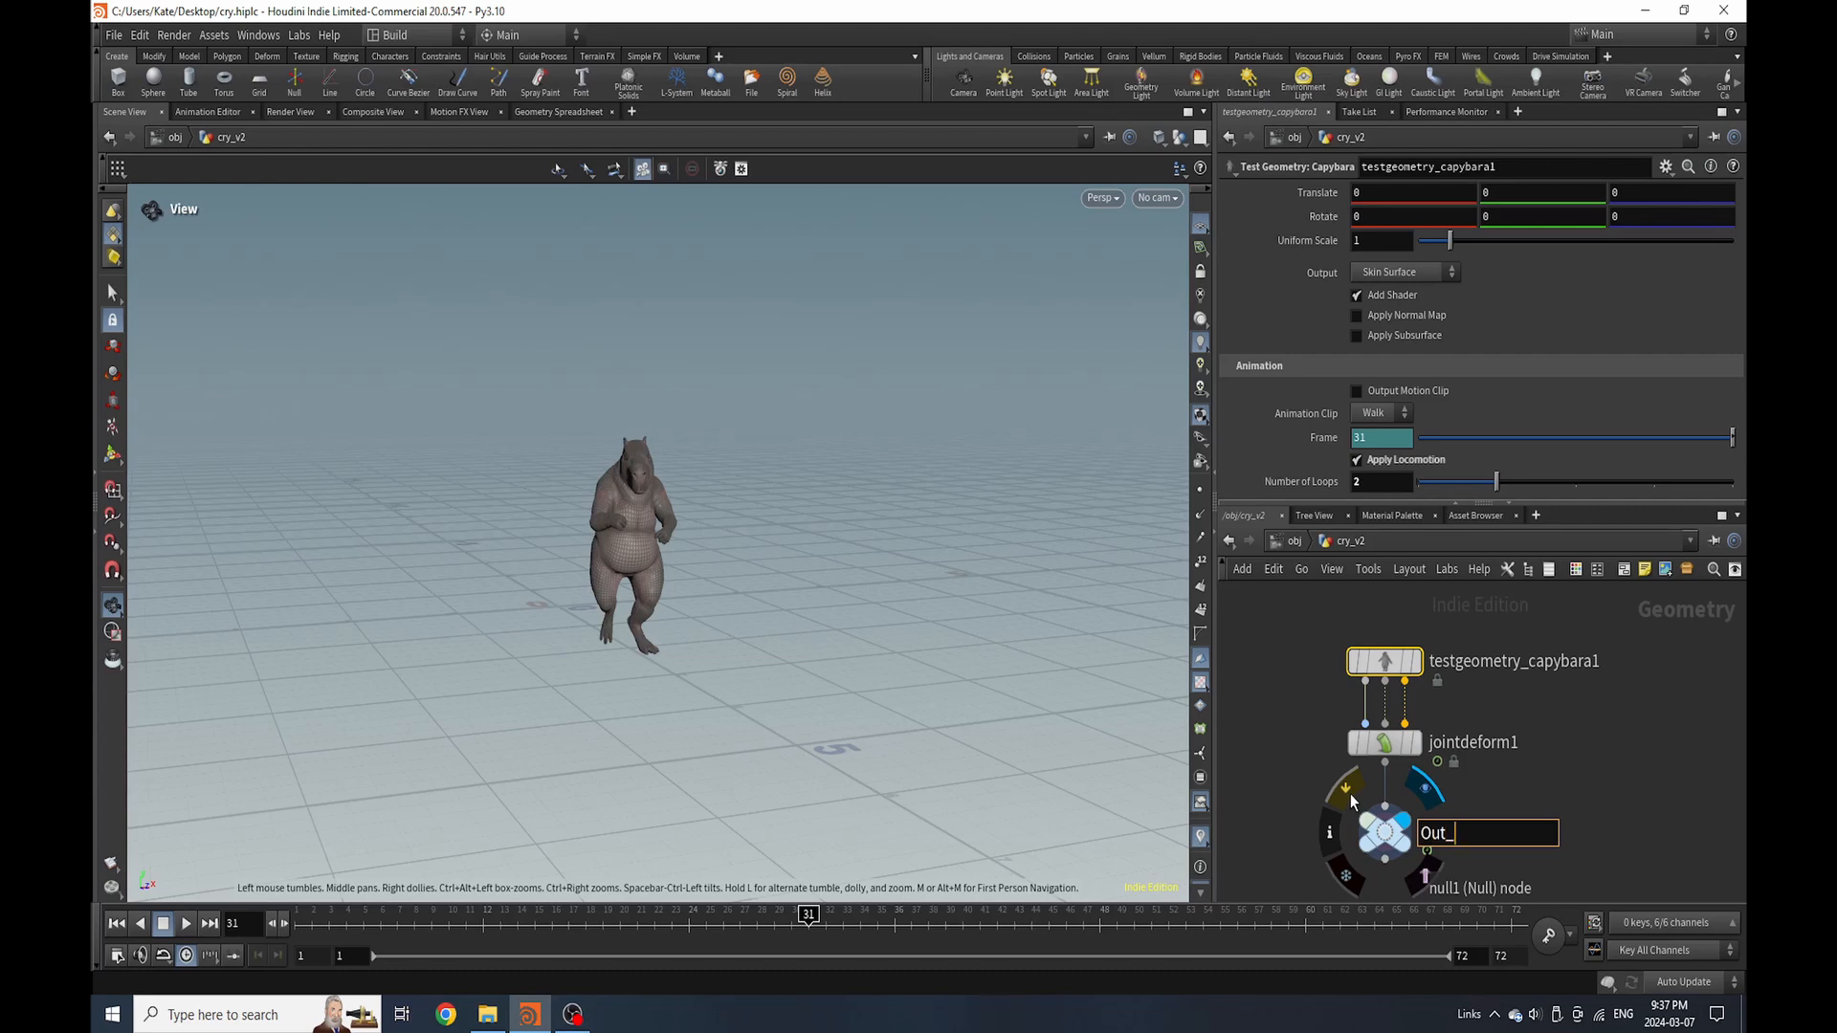
type("ut_character")
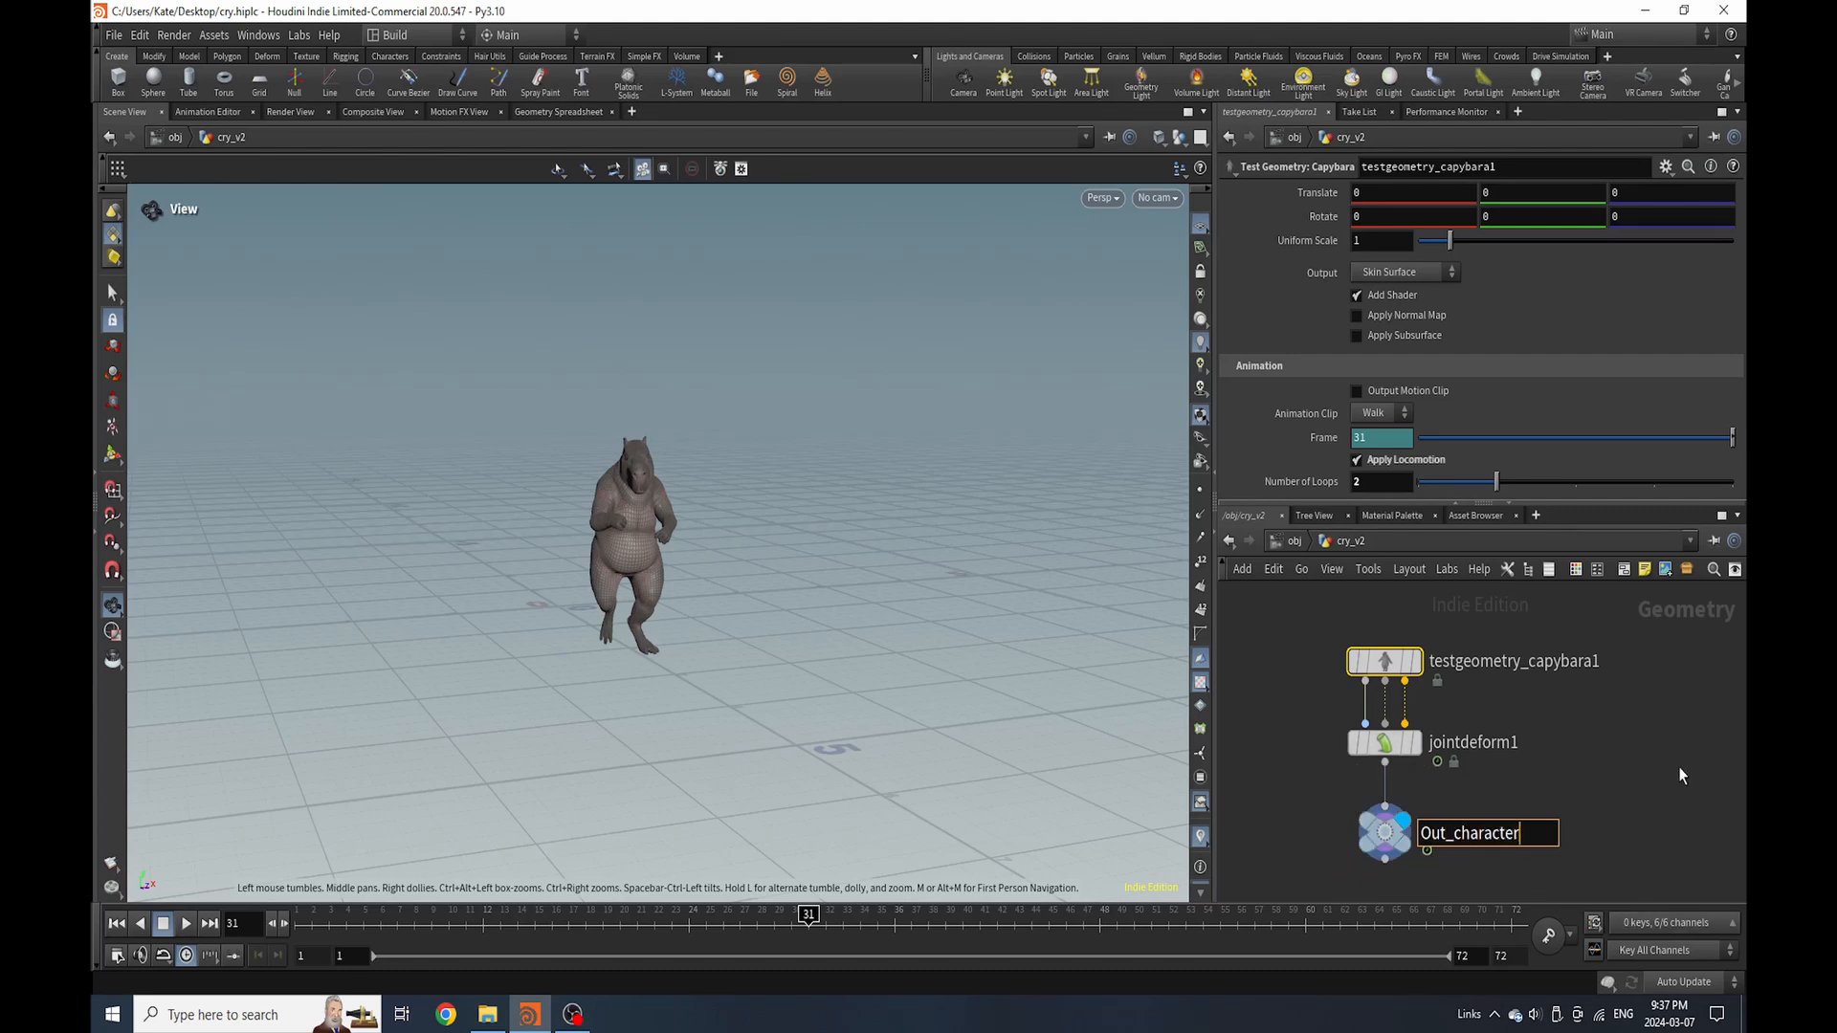
key("Return")
Return to the object level and add a Geometry object below cry_v2
left_click(1291, 540)
scroll(1377, 665, "up", 3)
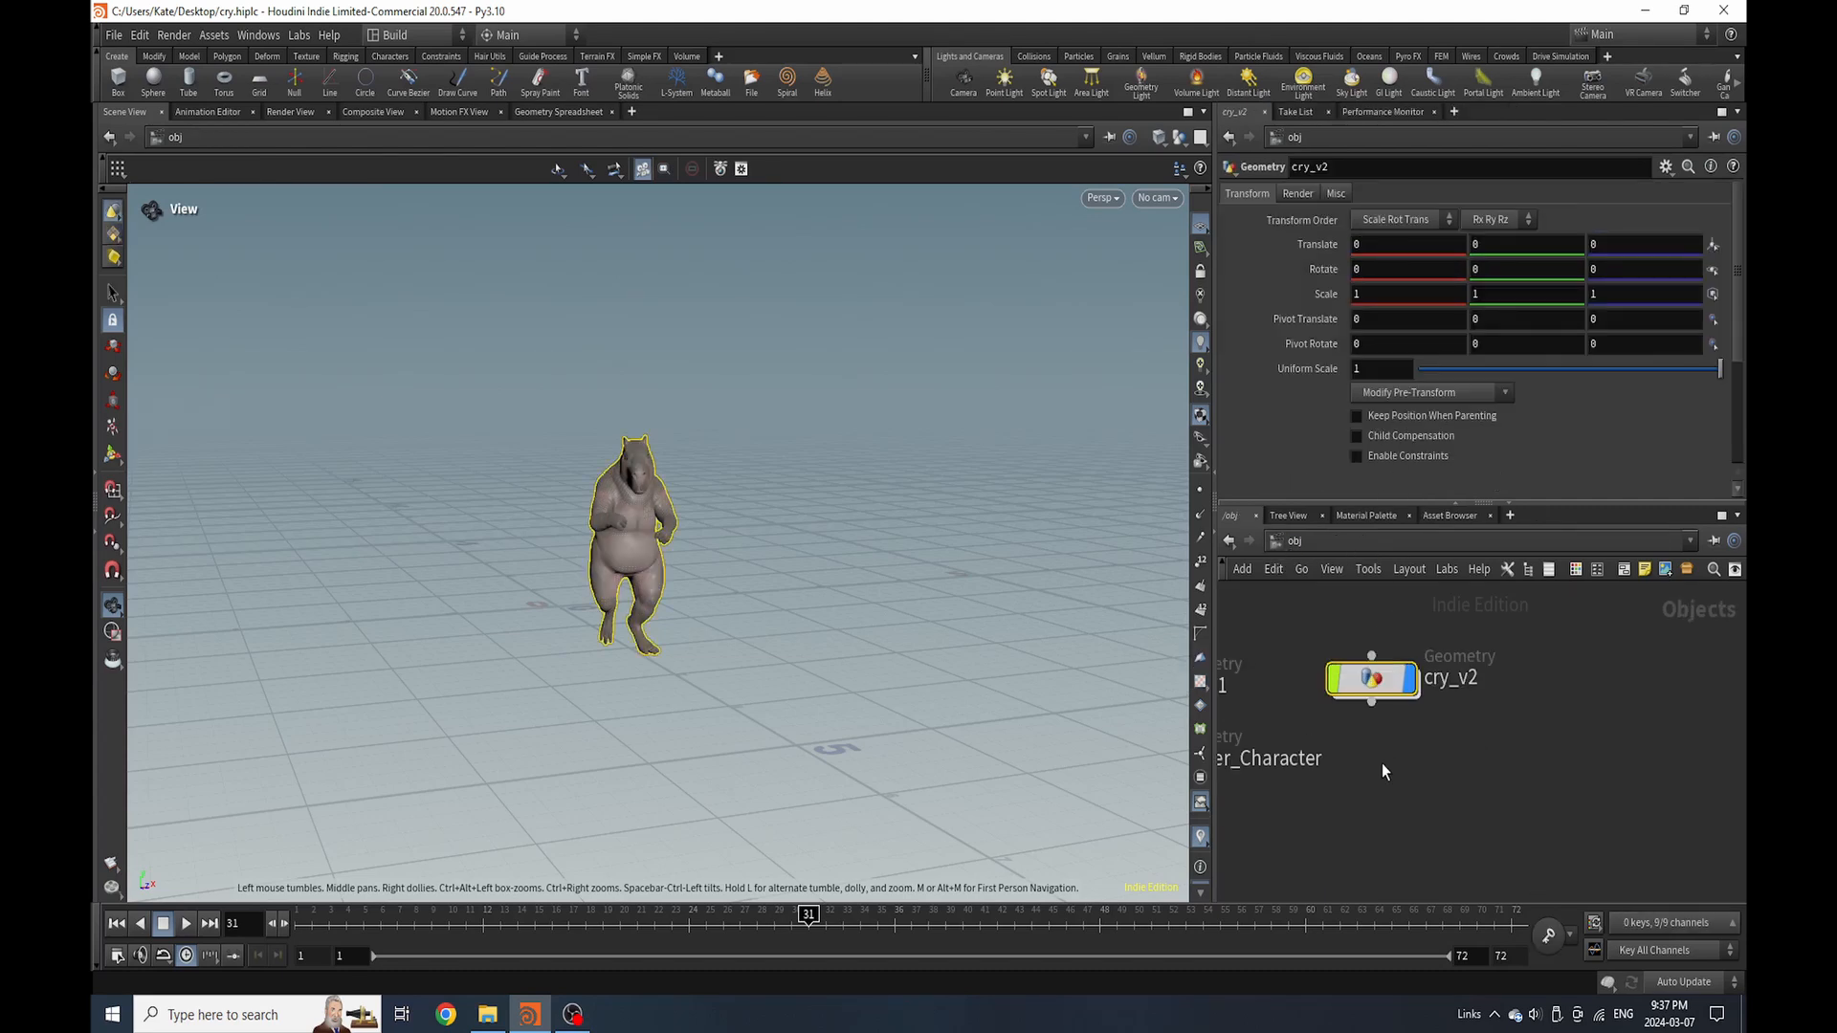
key("Tab")
type("geo")
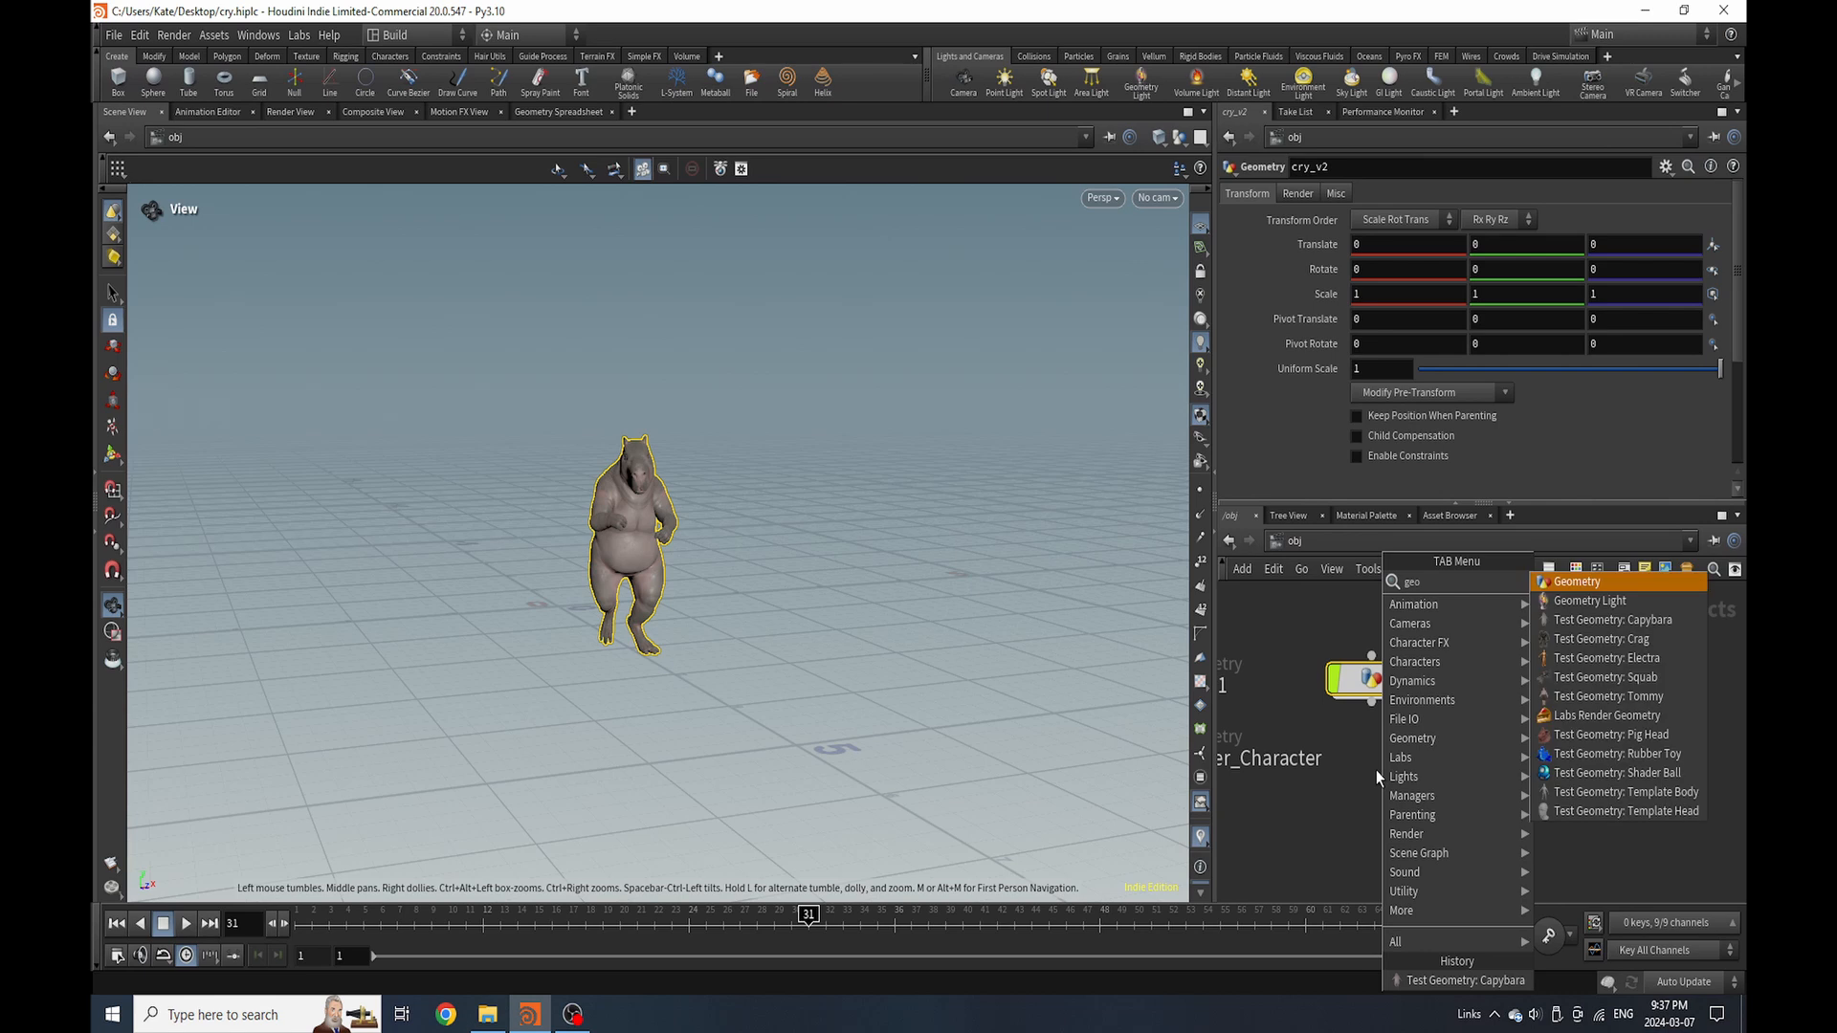
left_click(1563, 581)
left_click(1363, 770)
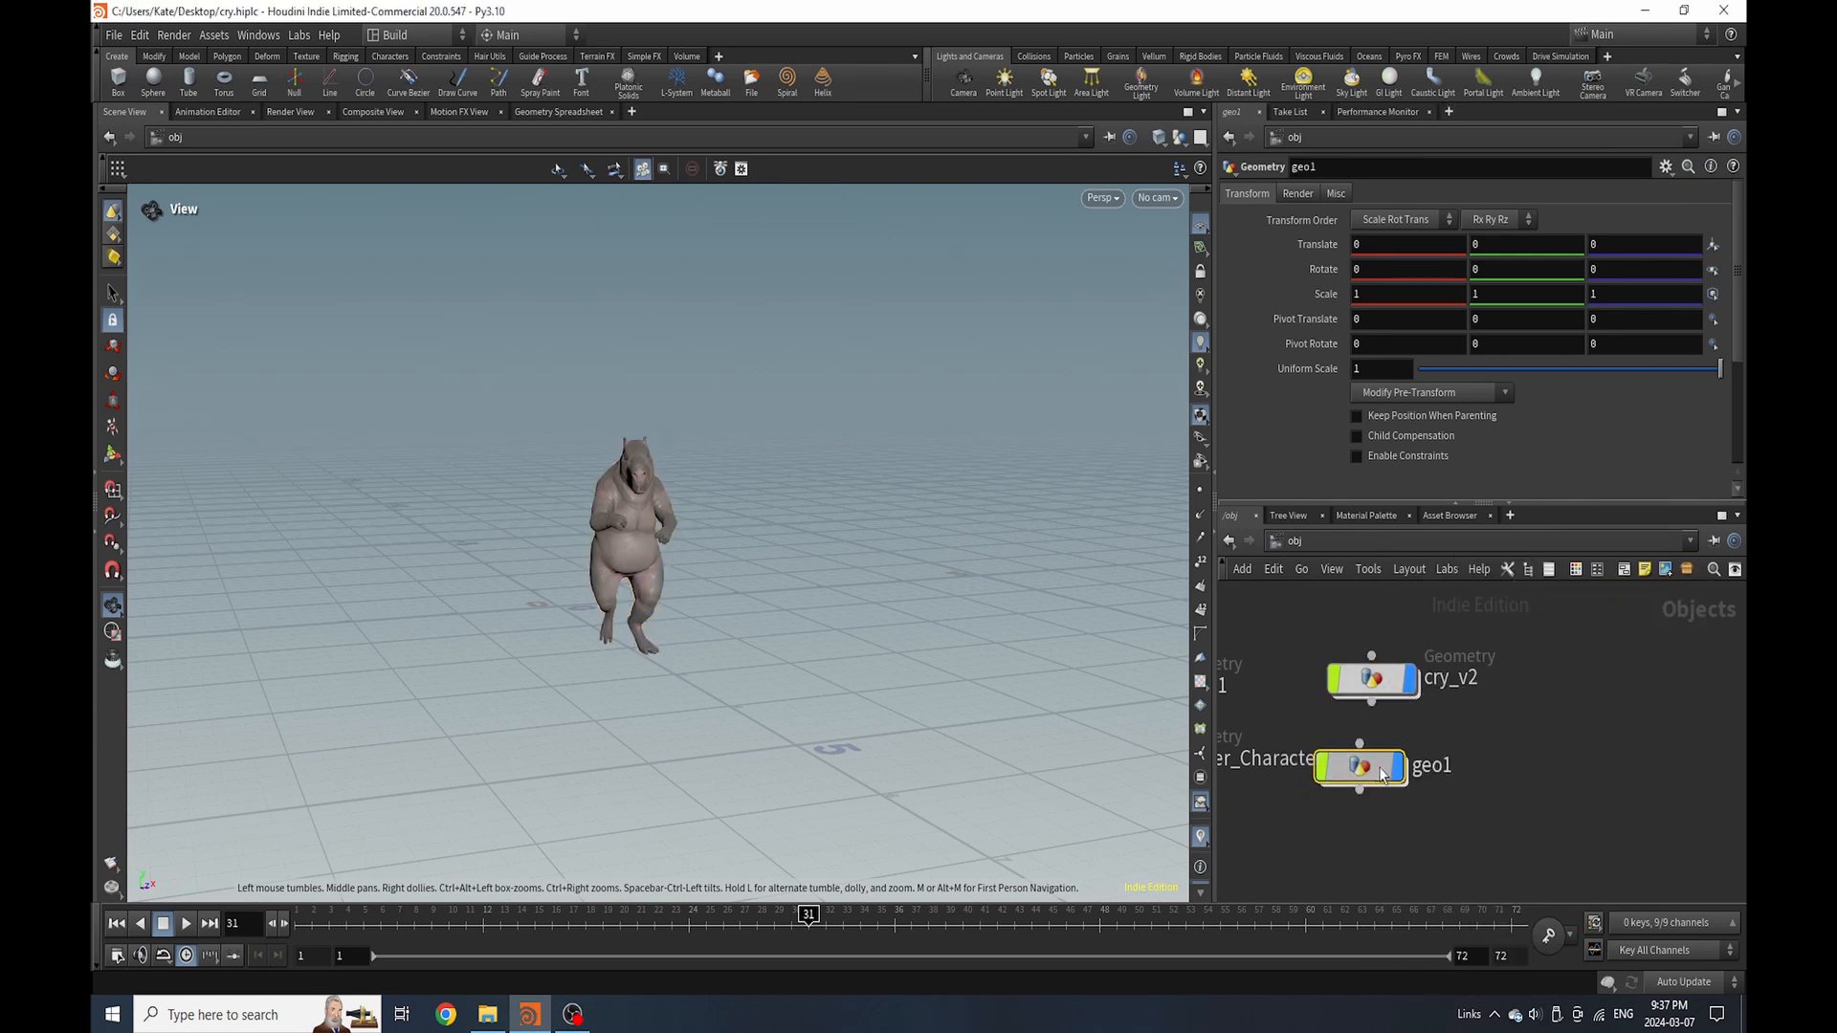
Rename the new geometry object to Render_Animal
double_click(1444, 768)
type("Ren")
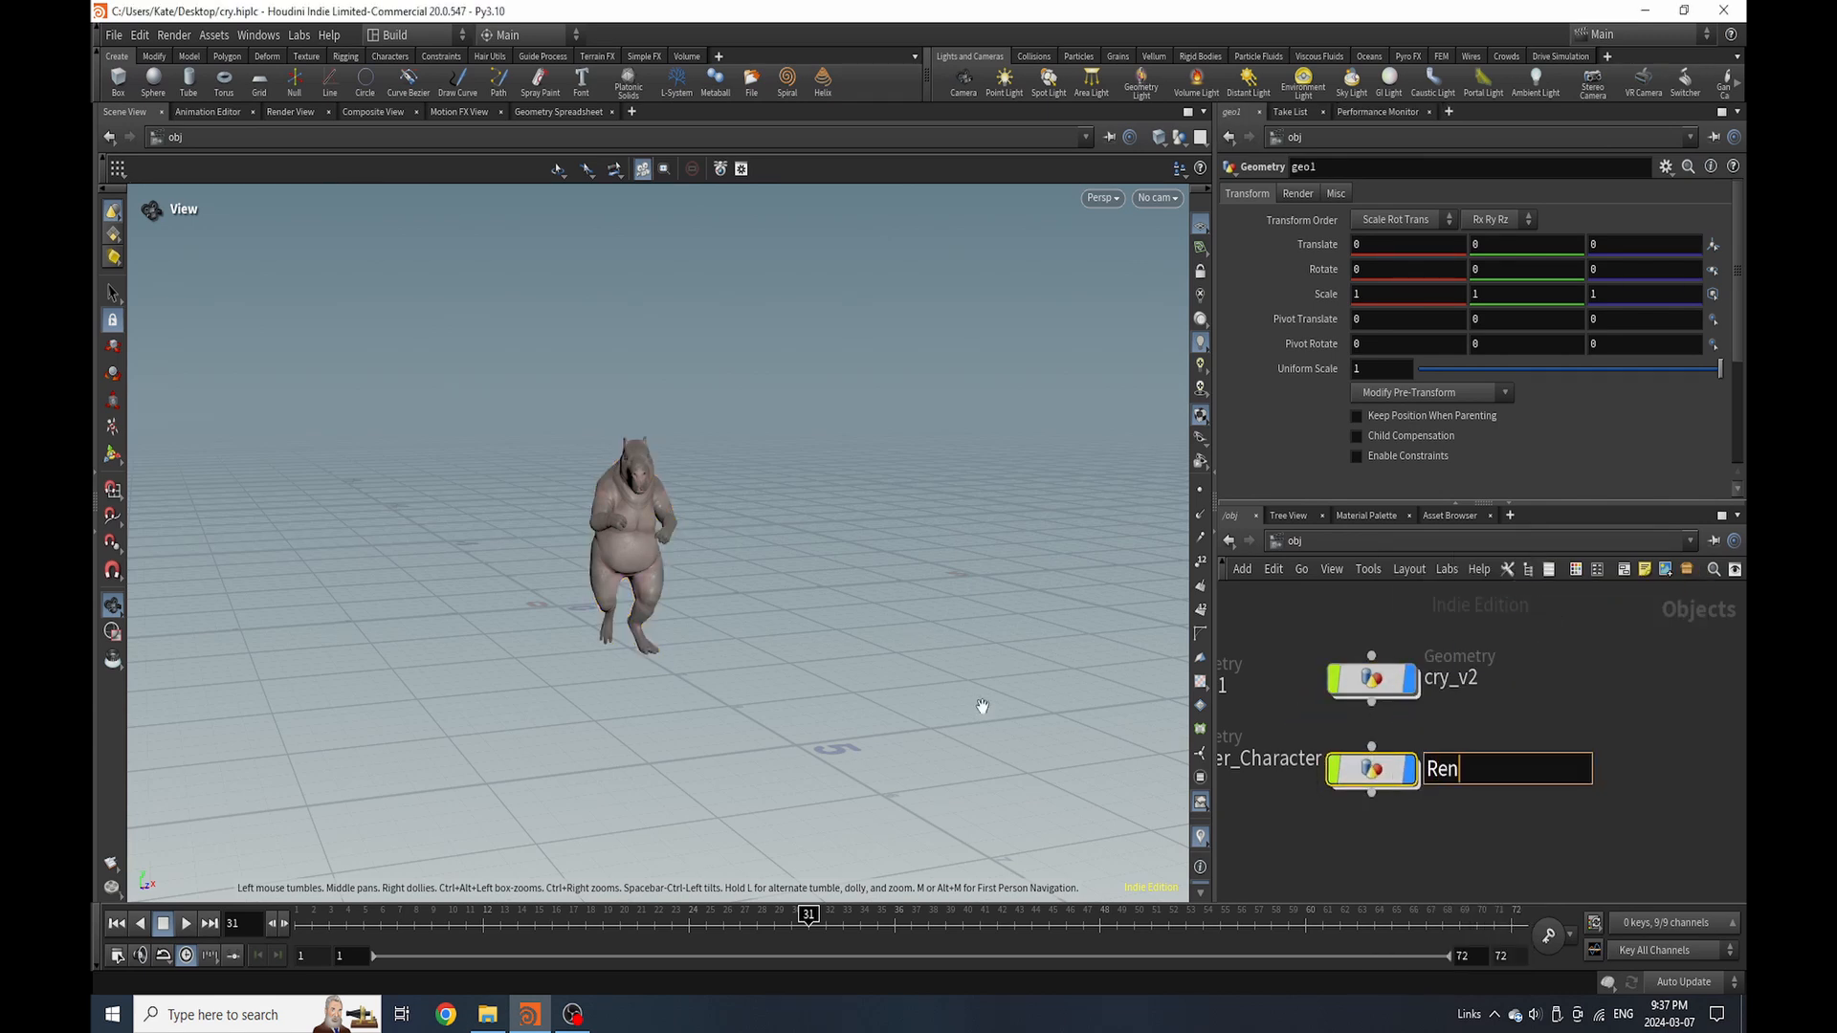
type("der_character_")
key("BackSpace")
key("BackSpace")
key("BackSpace")
key("BackSpace")
key("BackSpace")
key("BackSpace")
key("BackSpace")
key("BackSpace")
type("Anima")
key("Return")
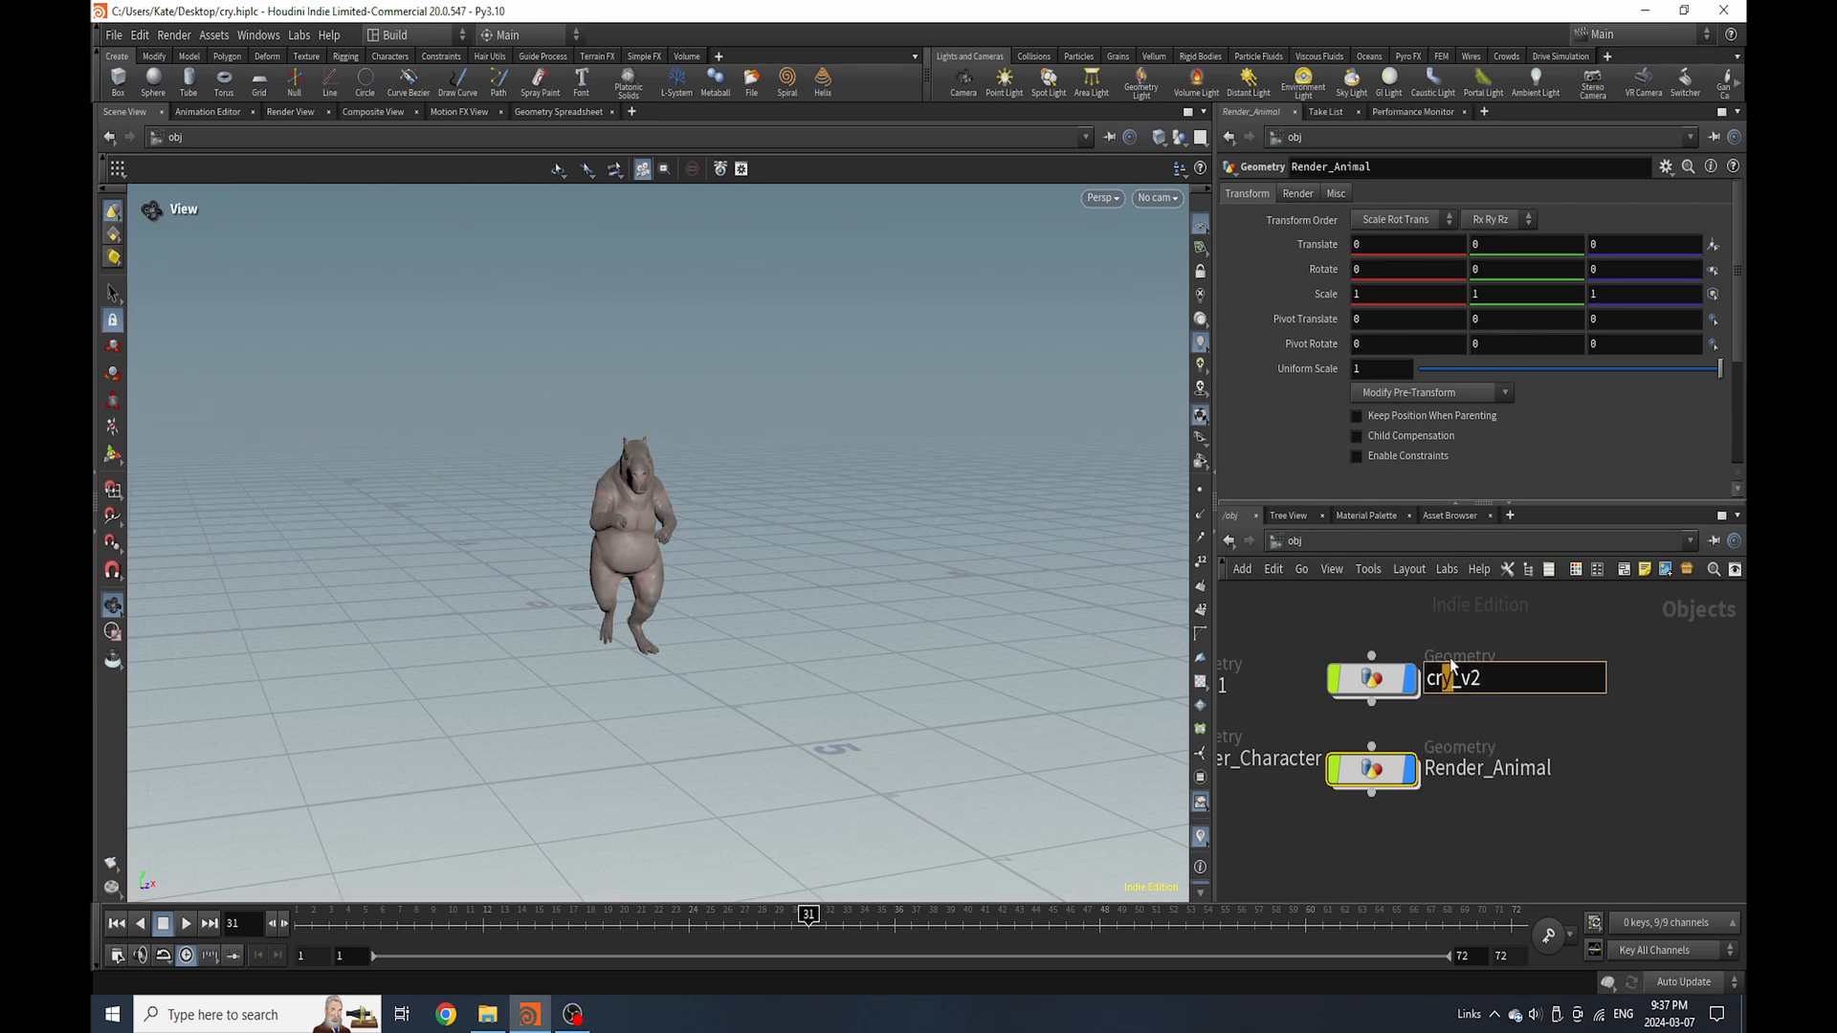
Inside cry_v2, frame the capybara's eye and add a Draw Curve node connected below Out_character
double_click(1402, 710)
right_click_drag(852, 446, 685, 451)
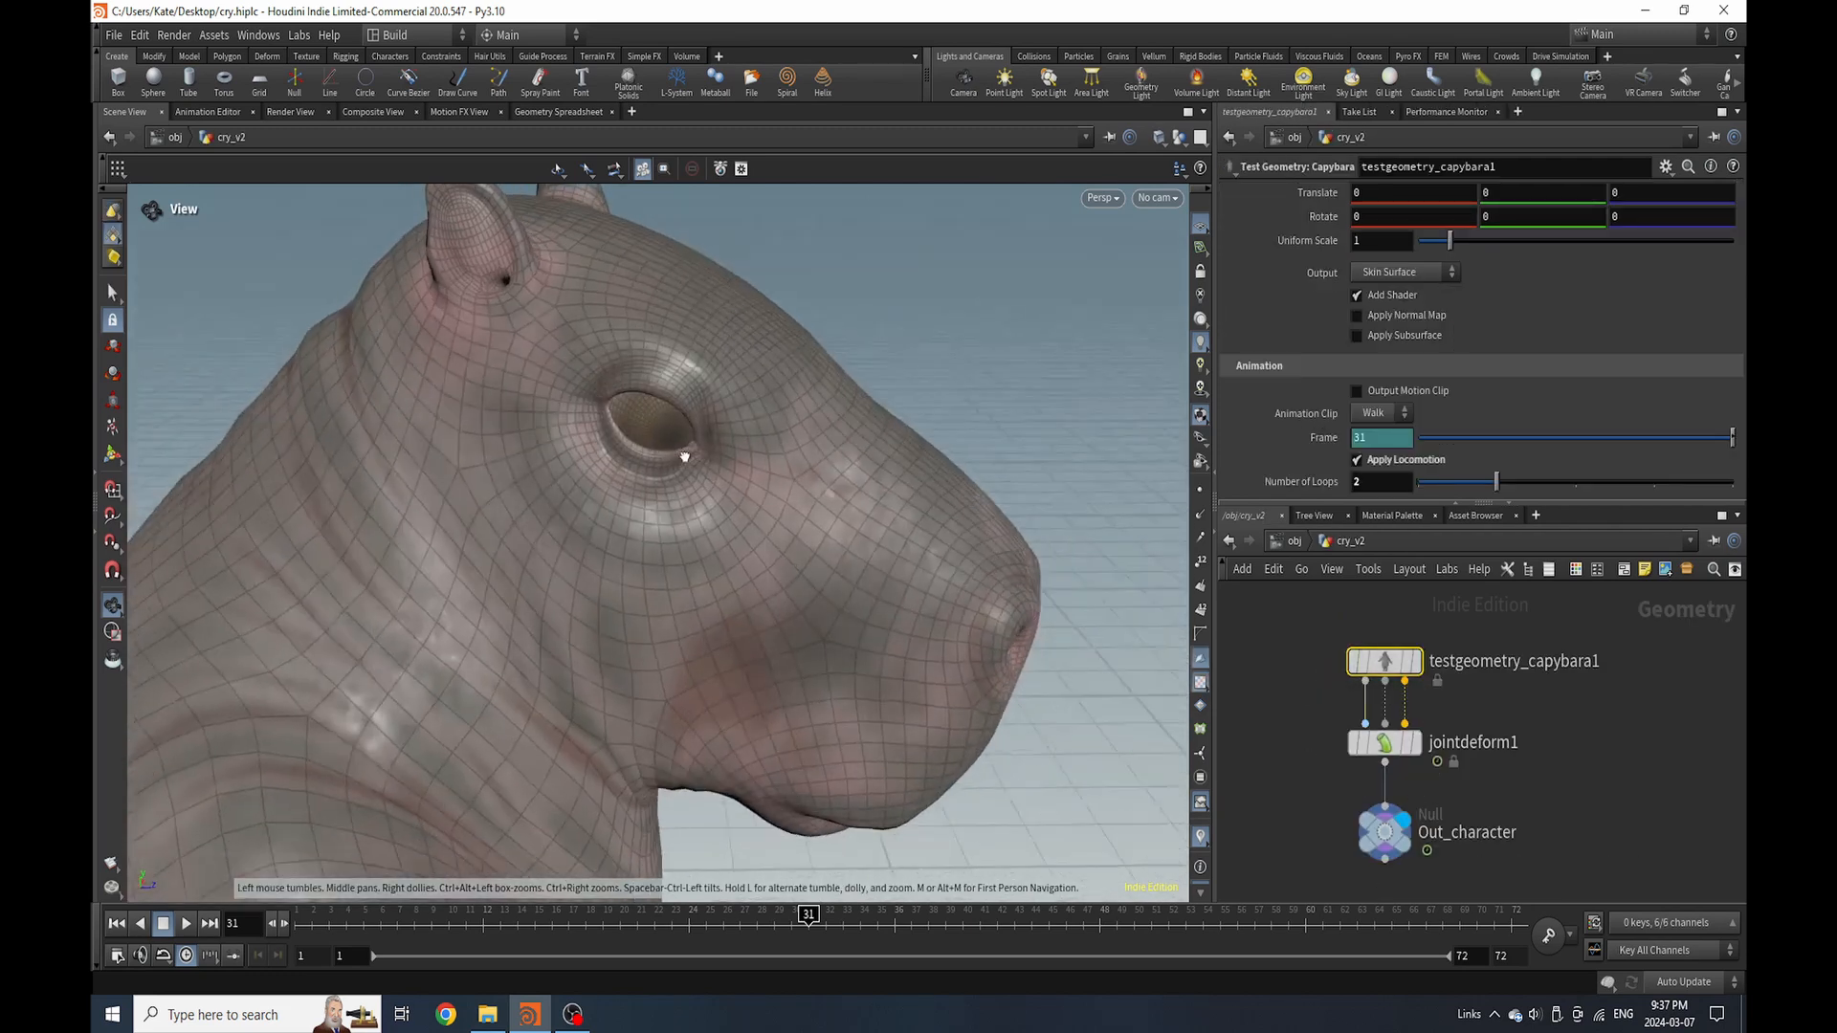
left_click_drag(685, 451, 549, 440)
right_click_drag(550, 439, 726, 398)
left_click_drag(726, 398, 674, 421)
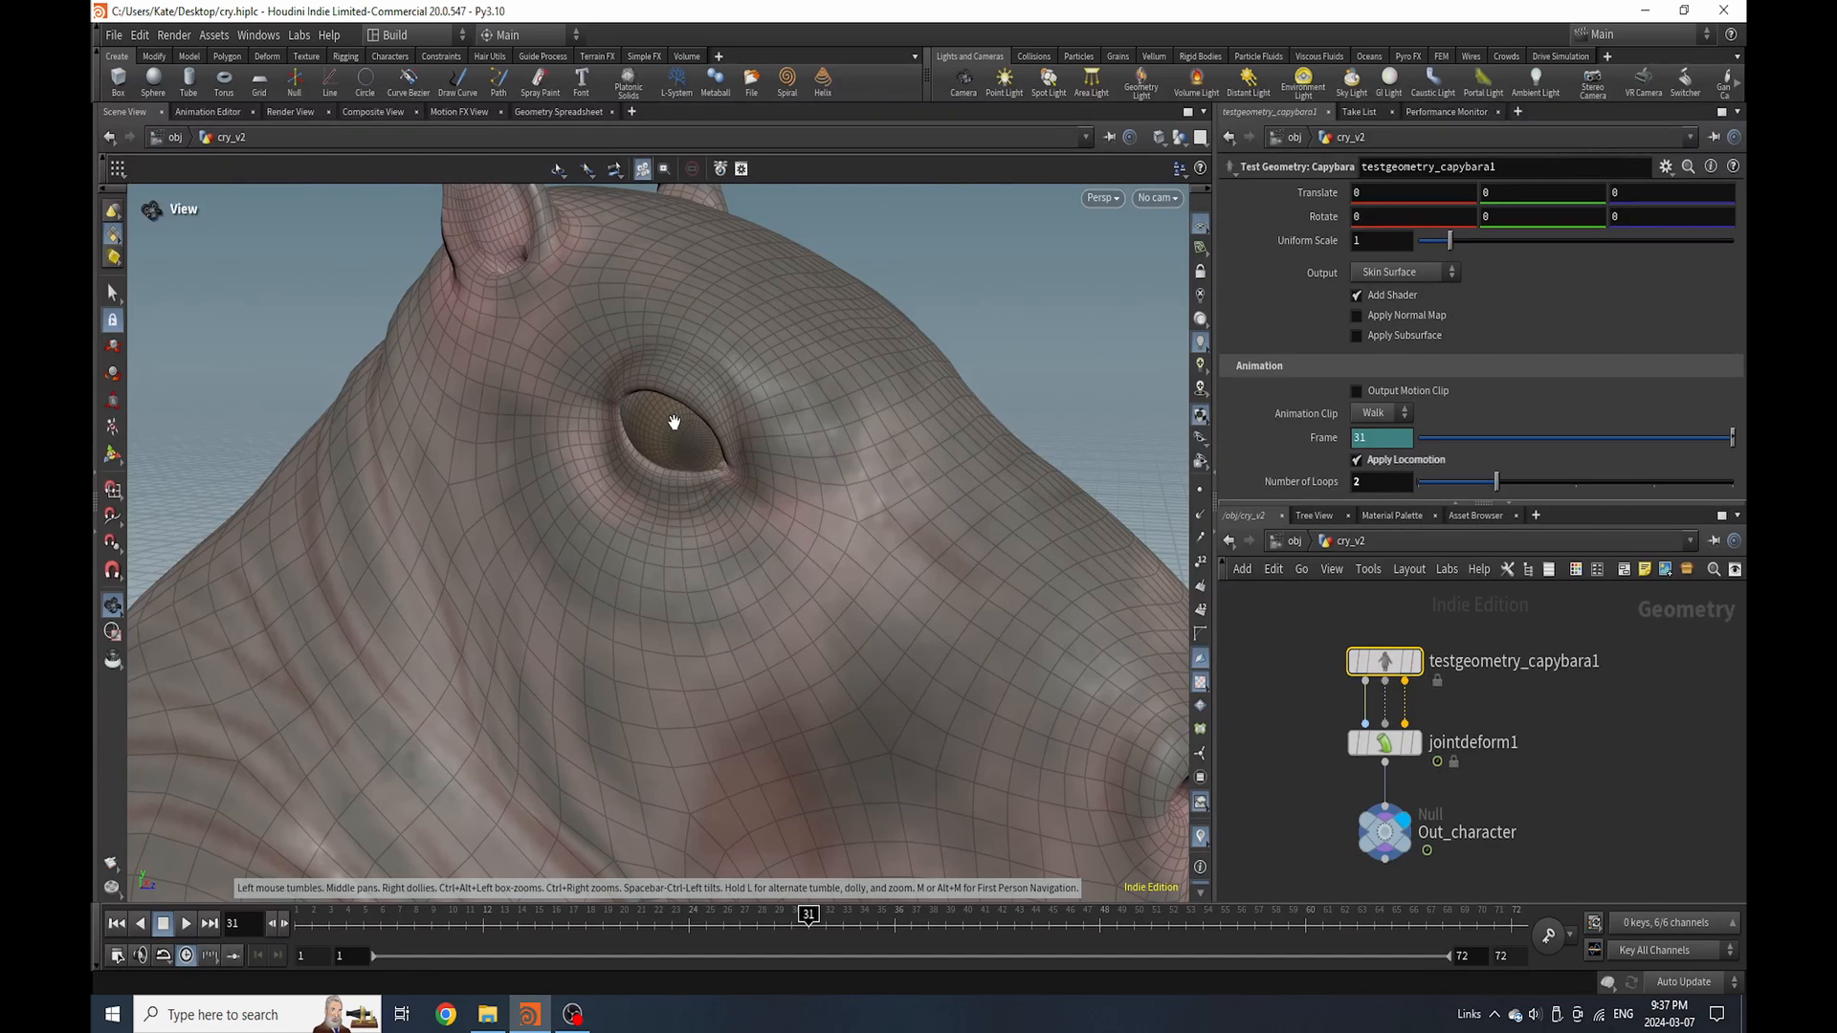
middle_click_drag(1390, 885, 1402, 689)
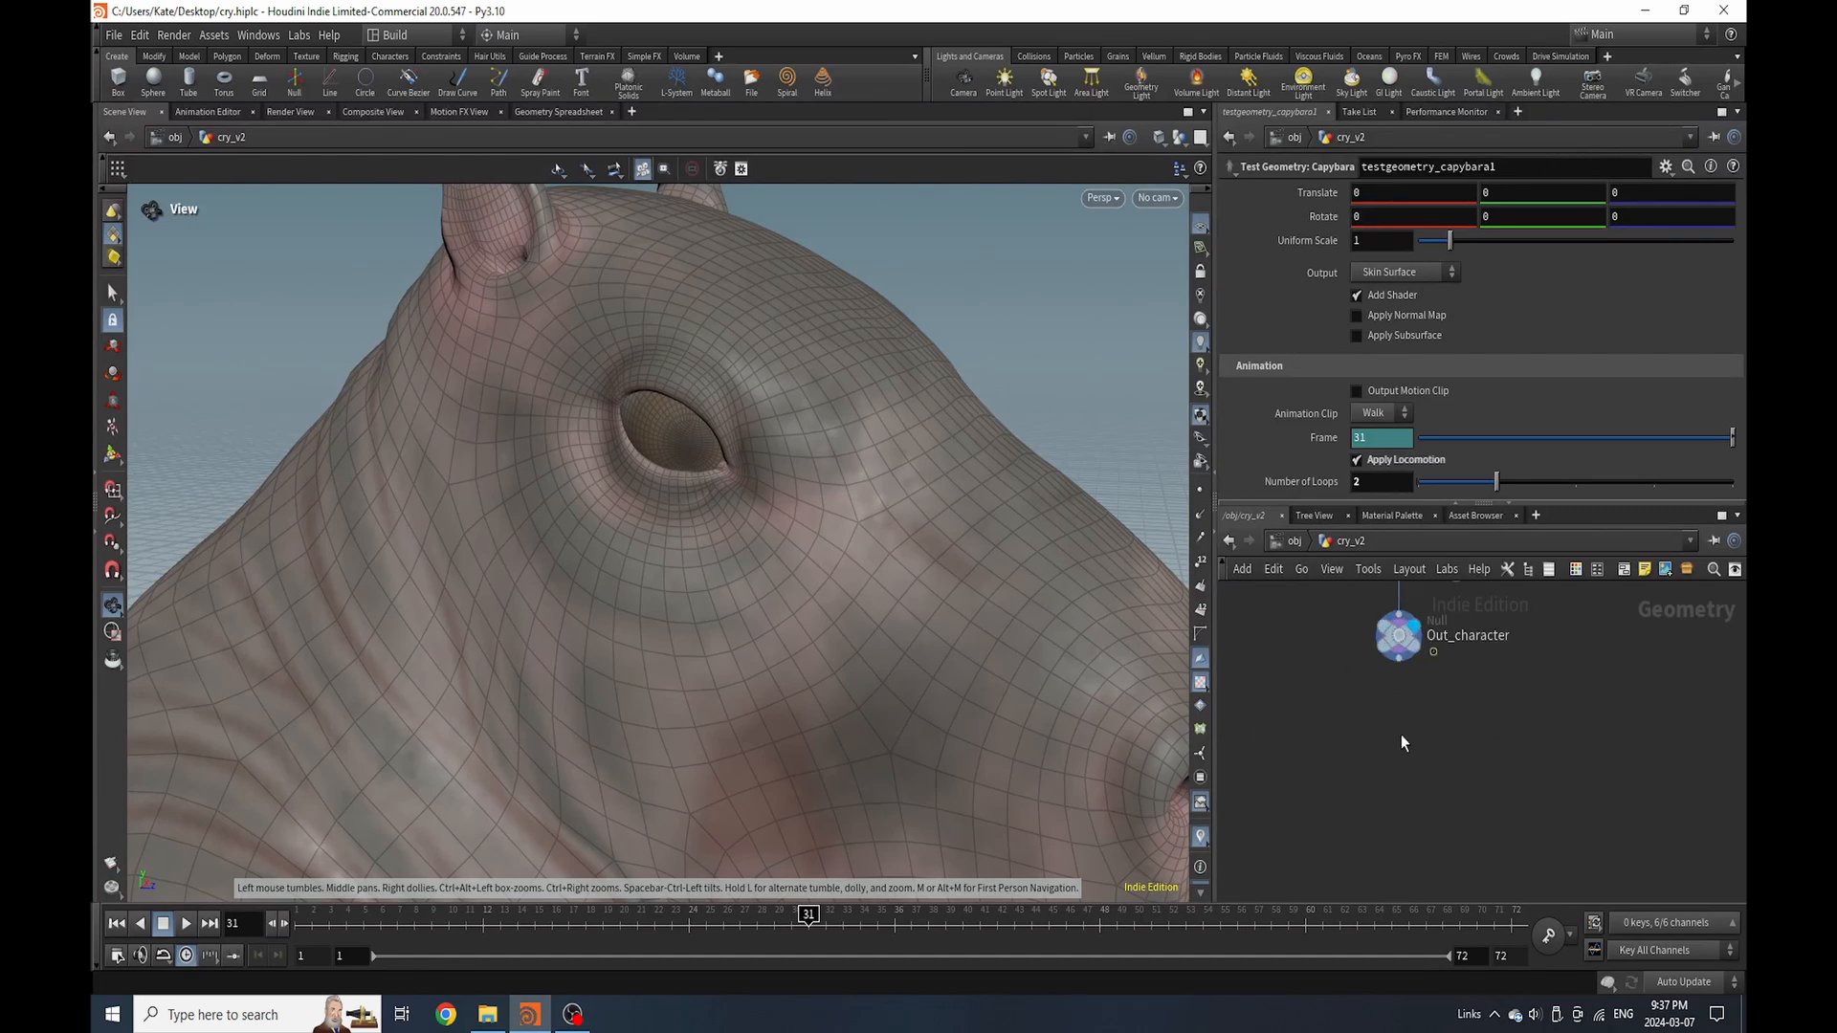
key("Tab")
type("ad")
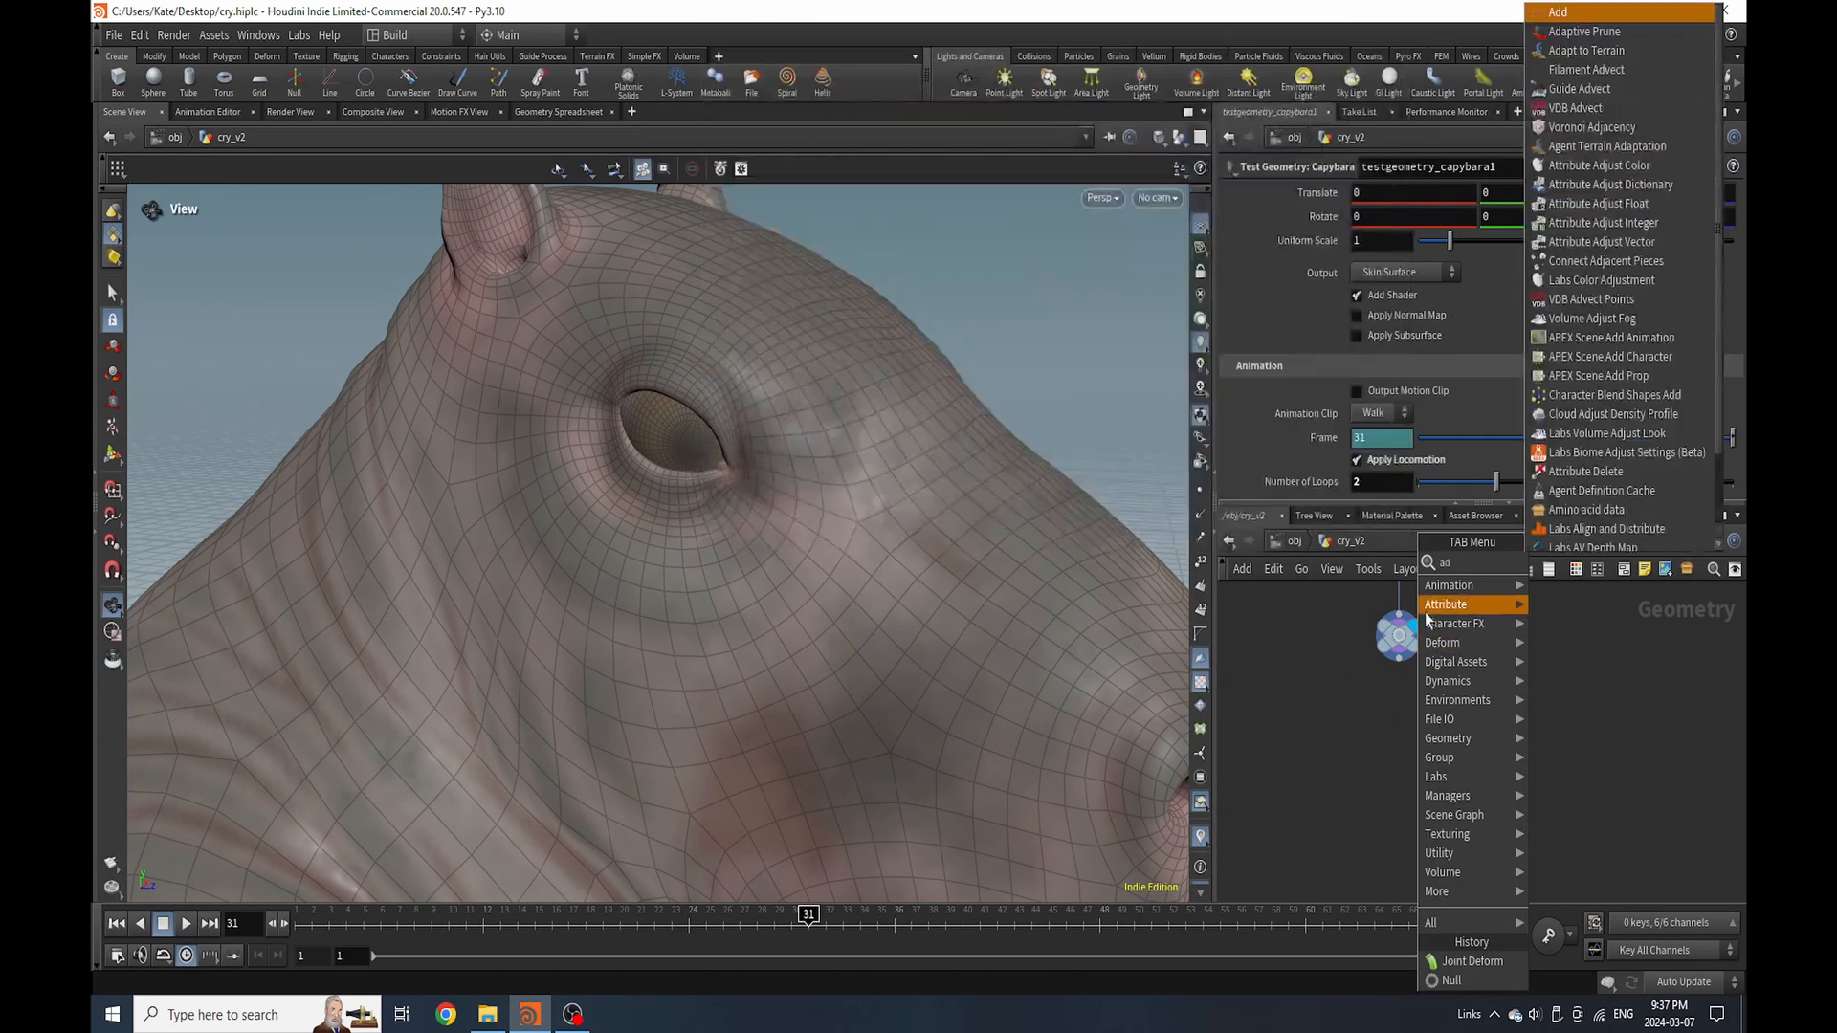
key("BackSpace")
key("BackSpace")
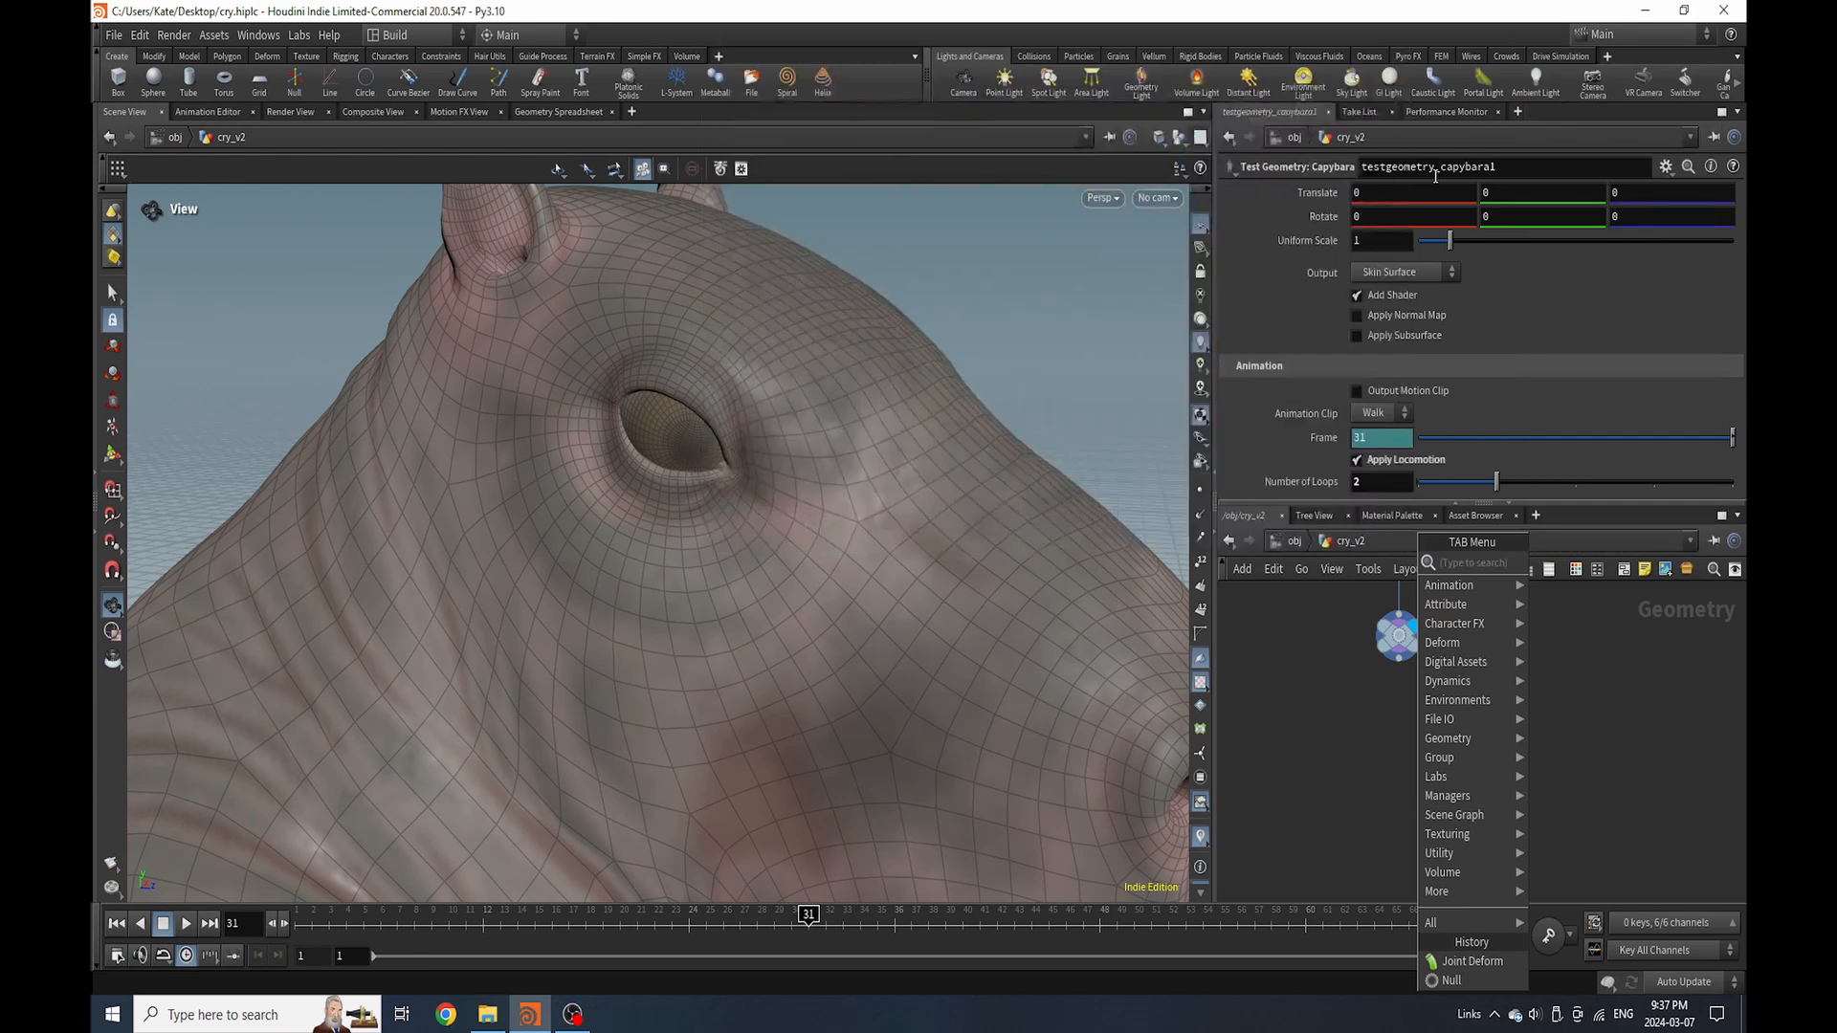
type("draw")
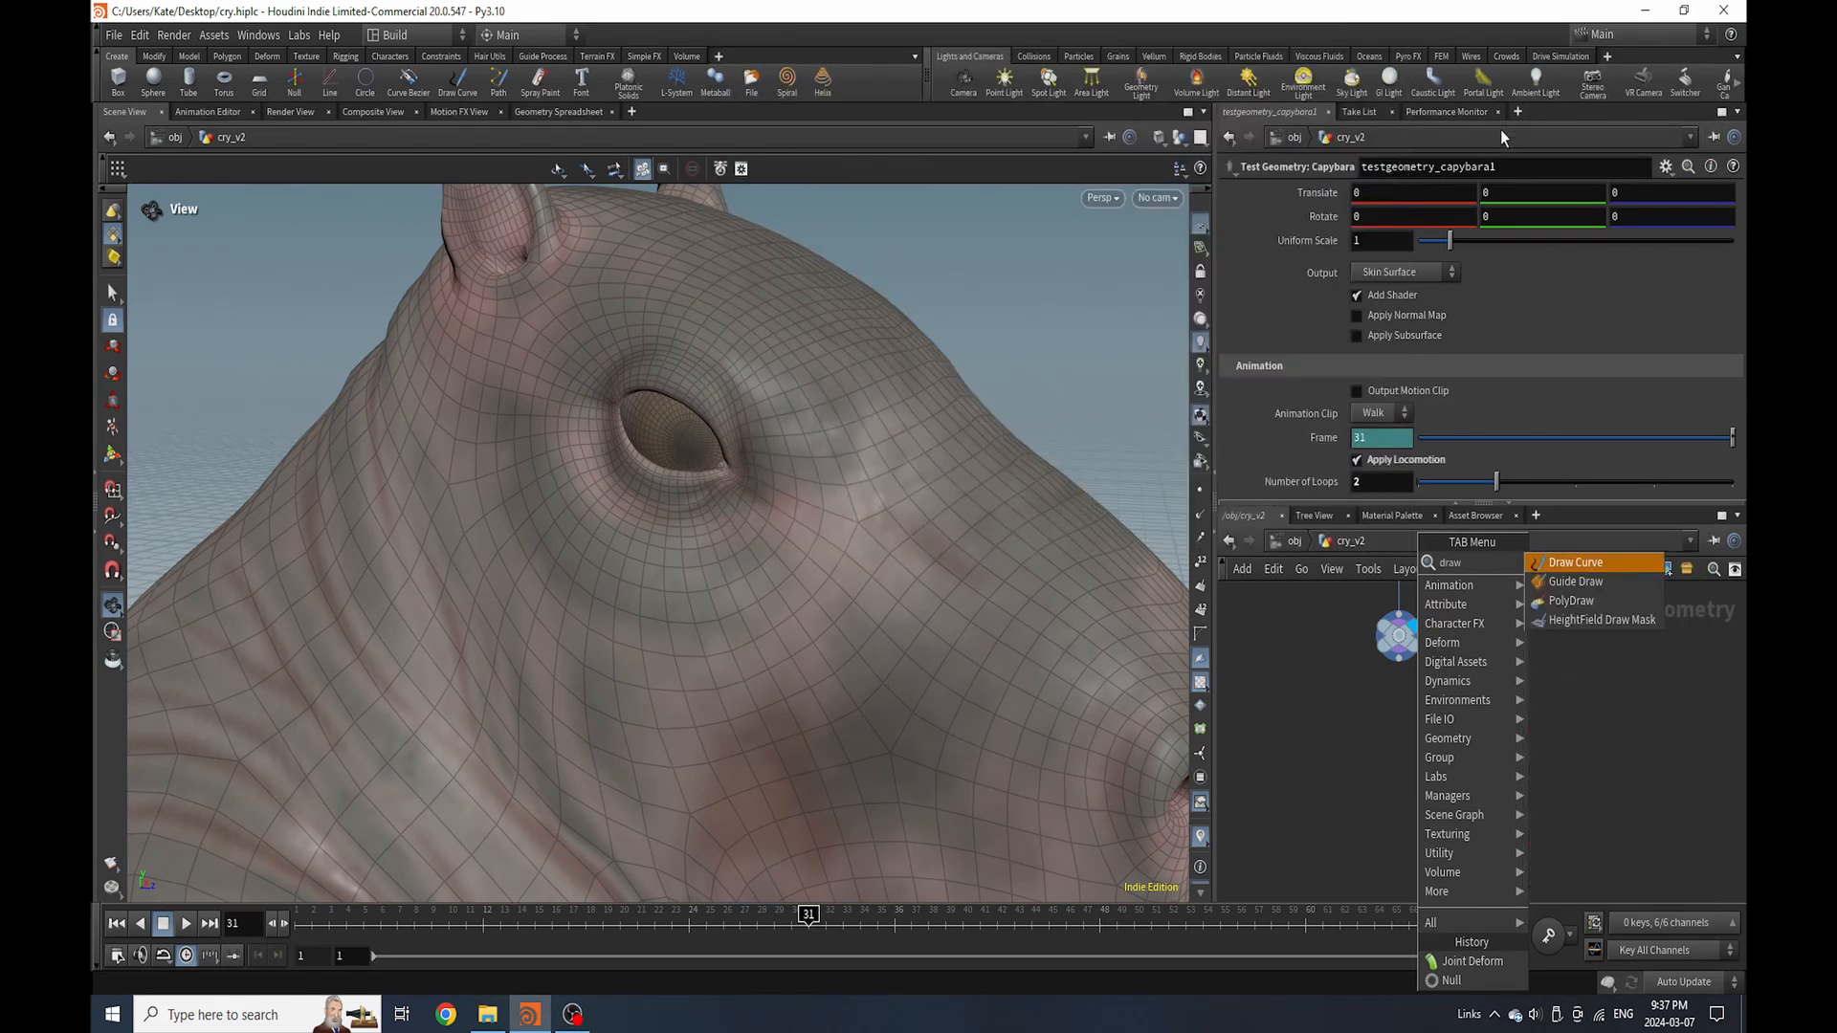
left_click(1576, 562)
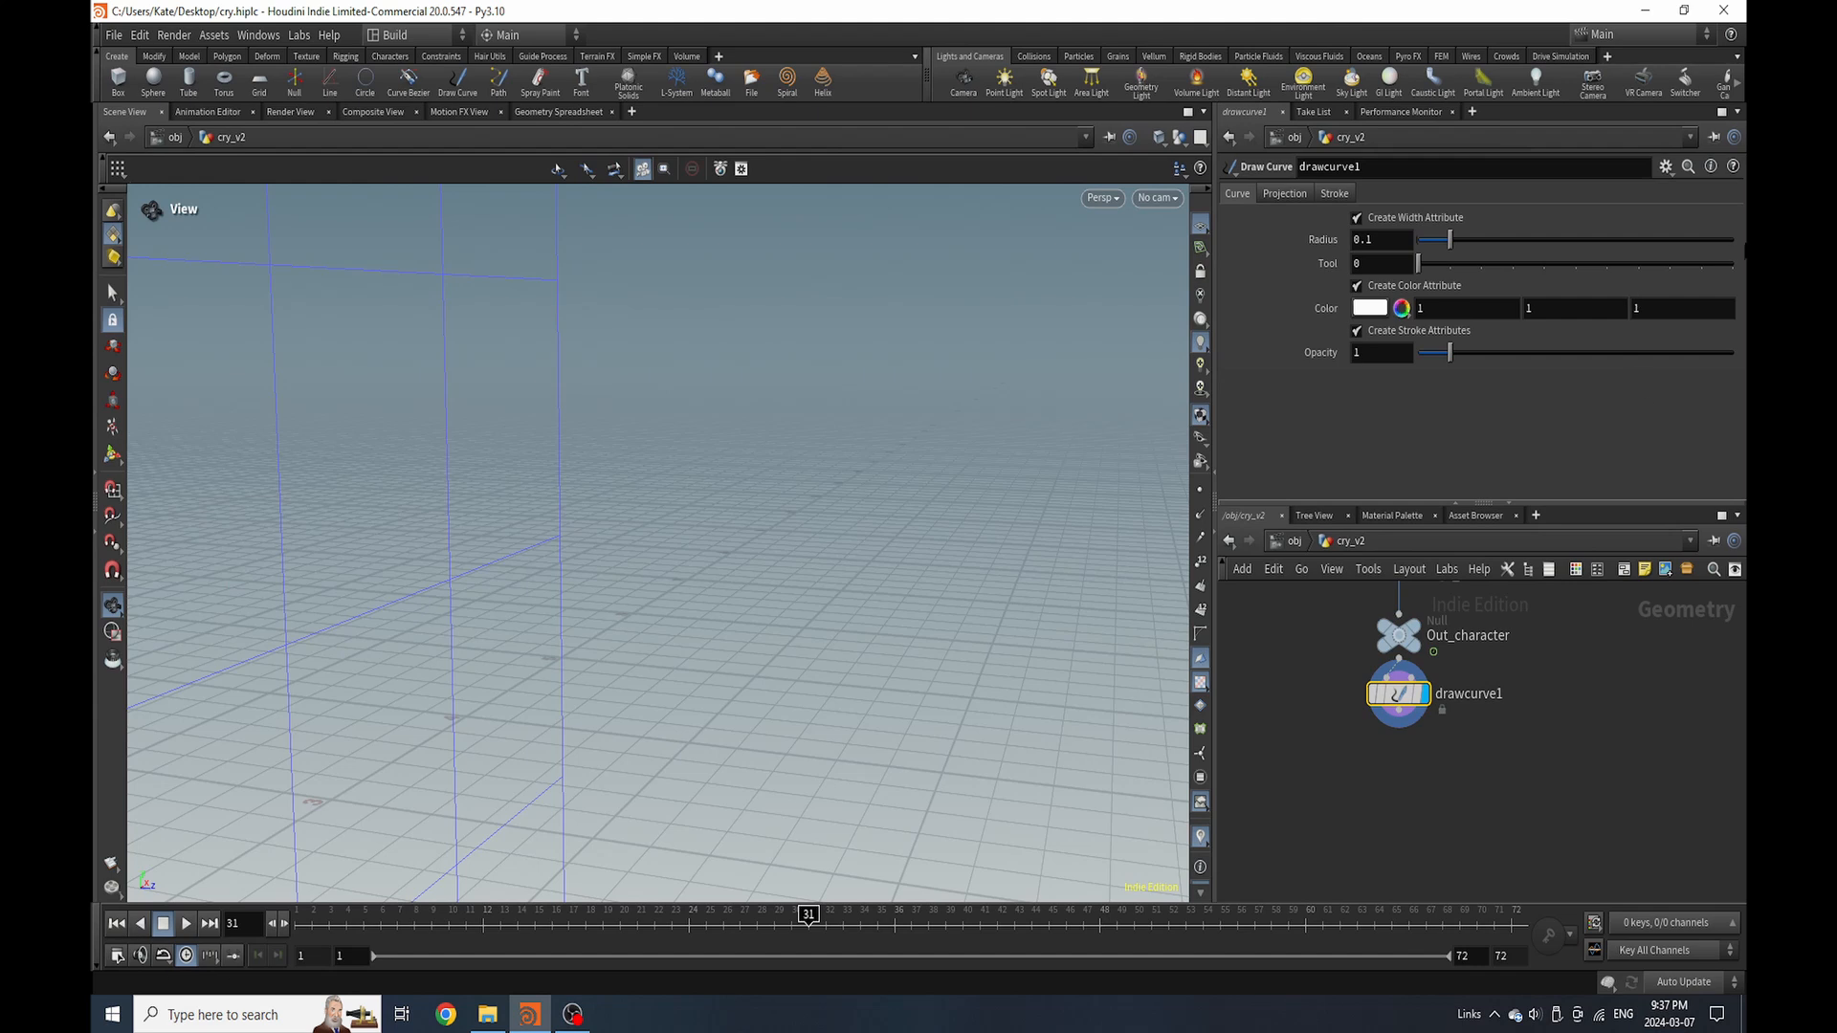
Set the Draw Curve node's Live Reprojection to Use UVs and its Projection to Geometry
left_click(1284, 193)
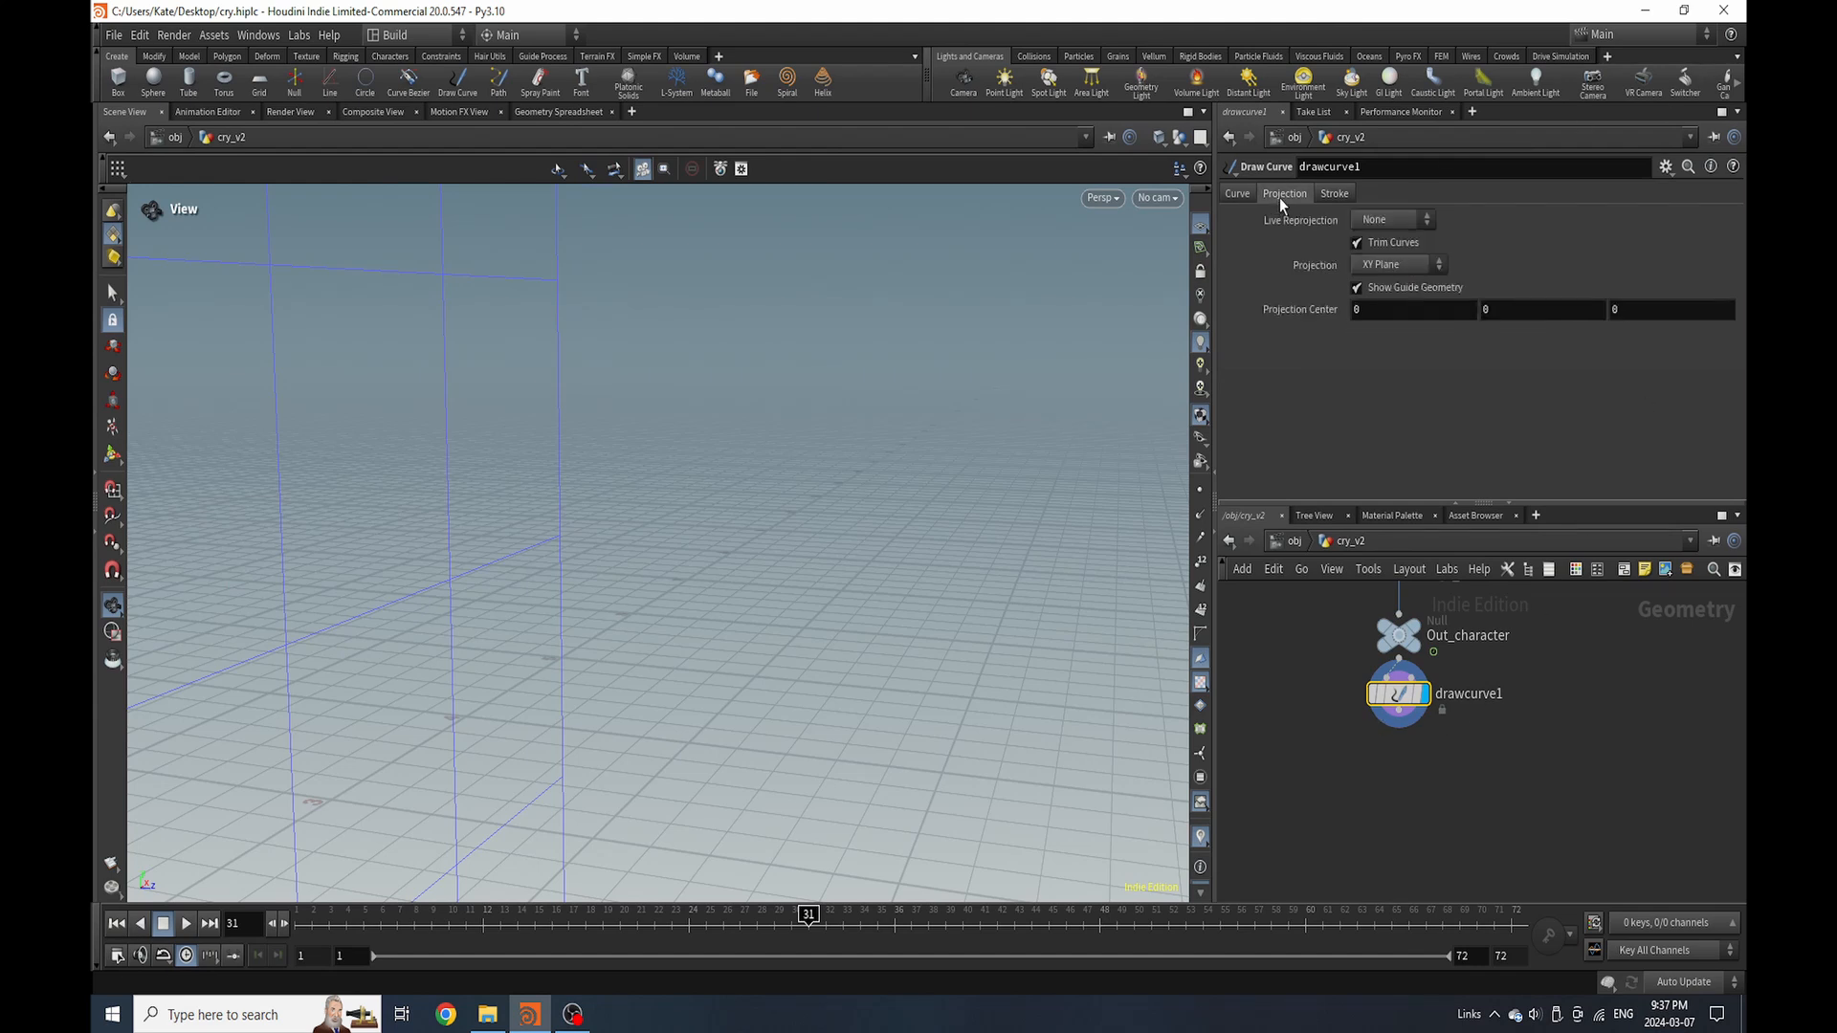
left_click(1420, 220)
left_click(1406, 286)
left_click(1406, 265)
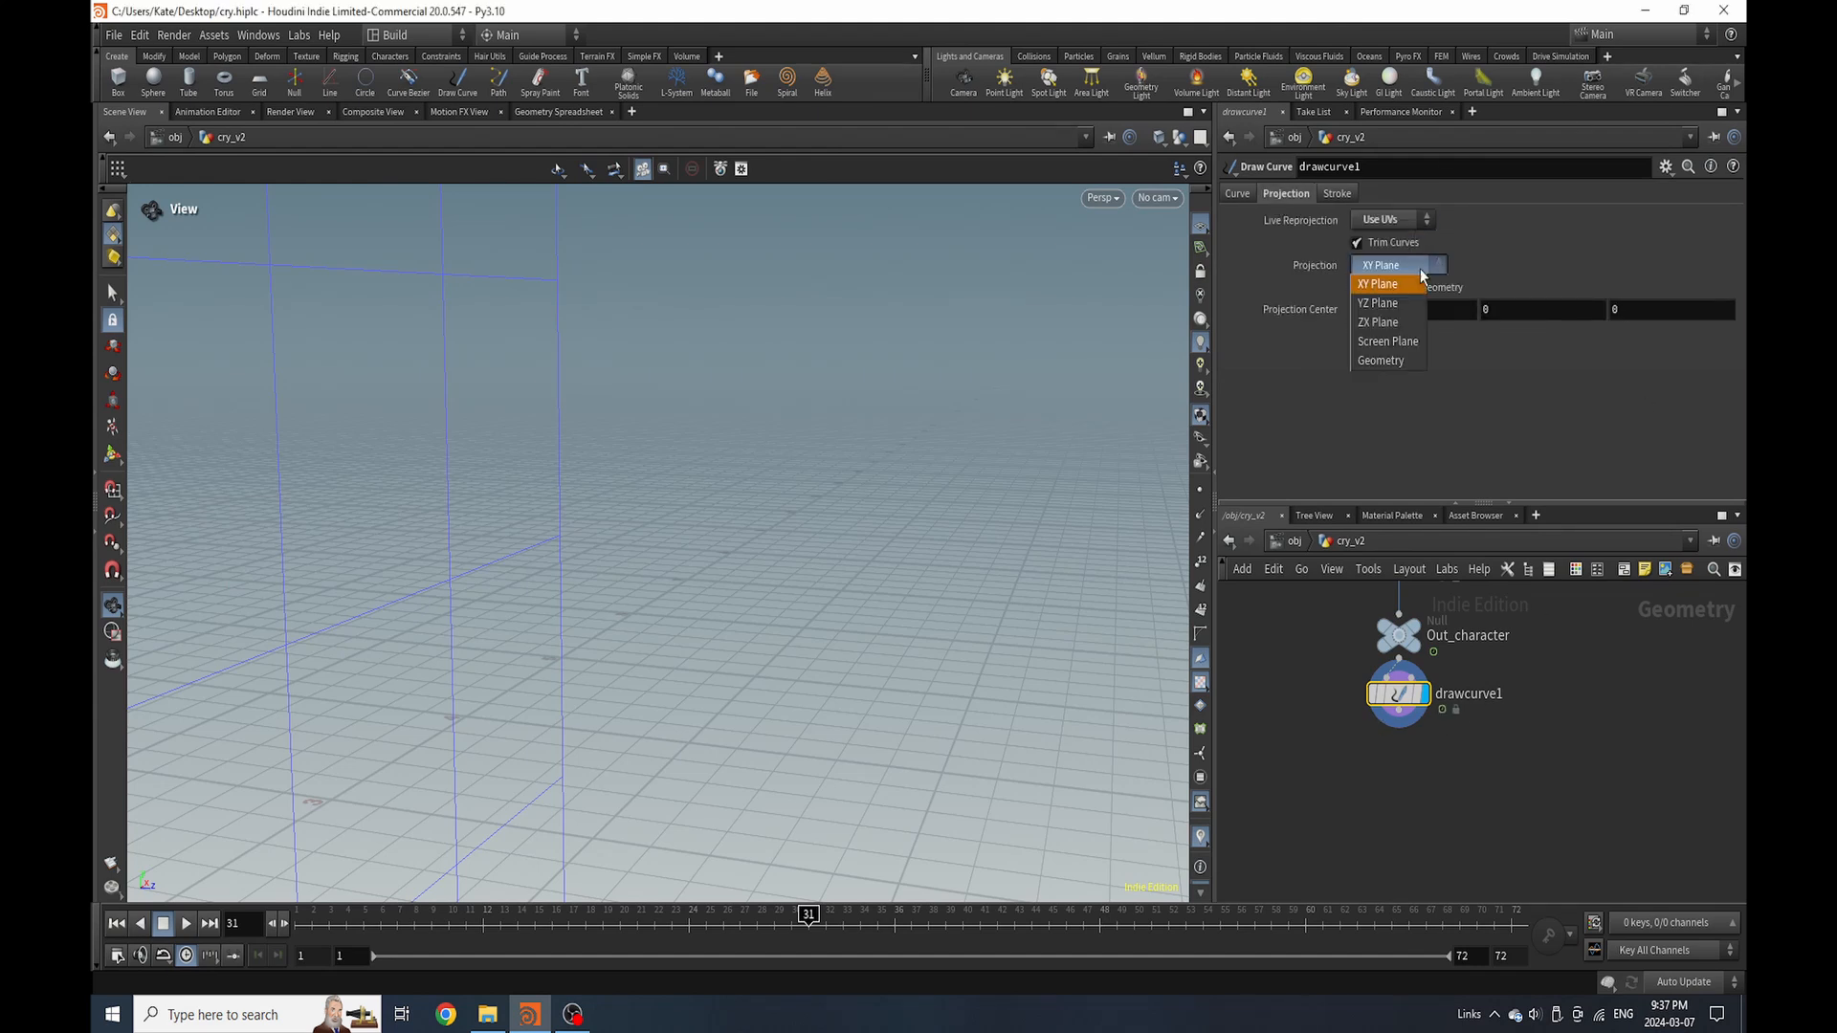
left_click(1382, 356)
left_click(1159, 137)
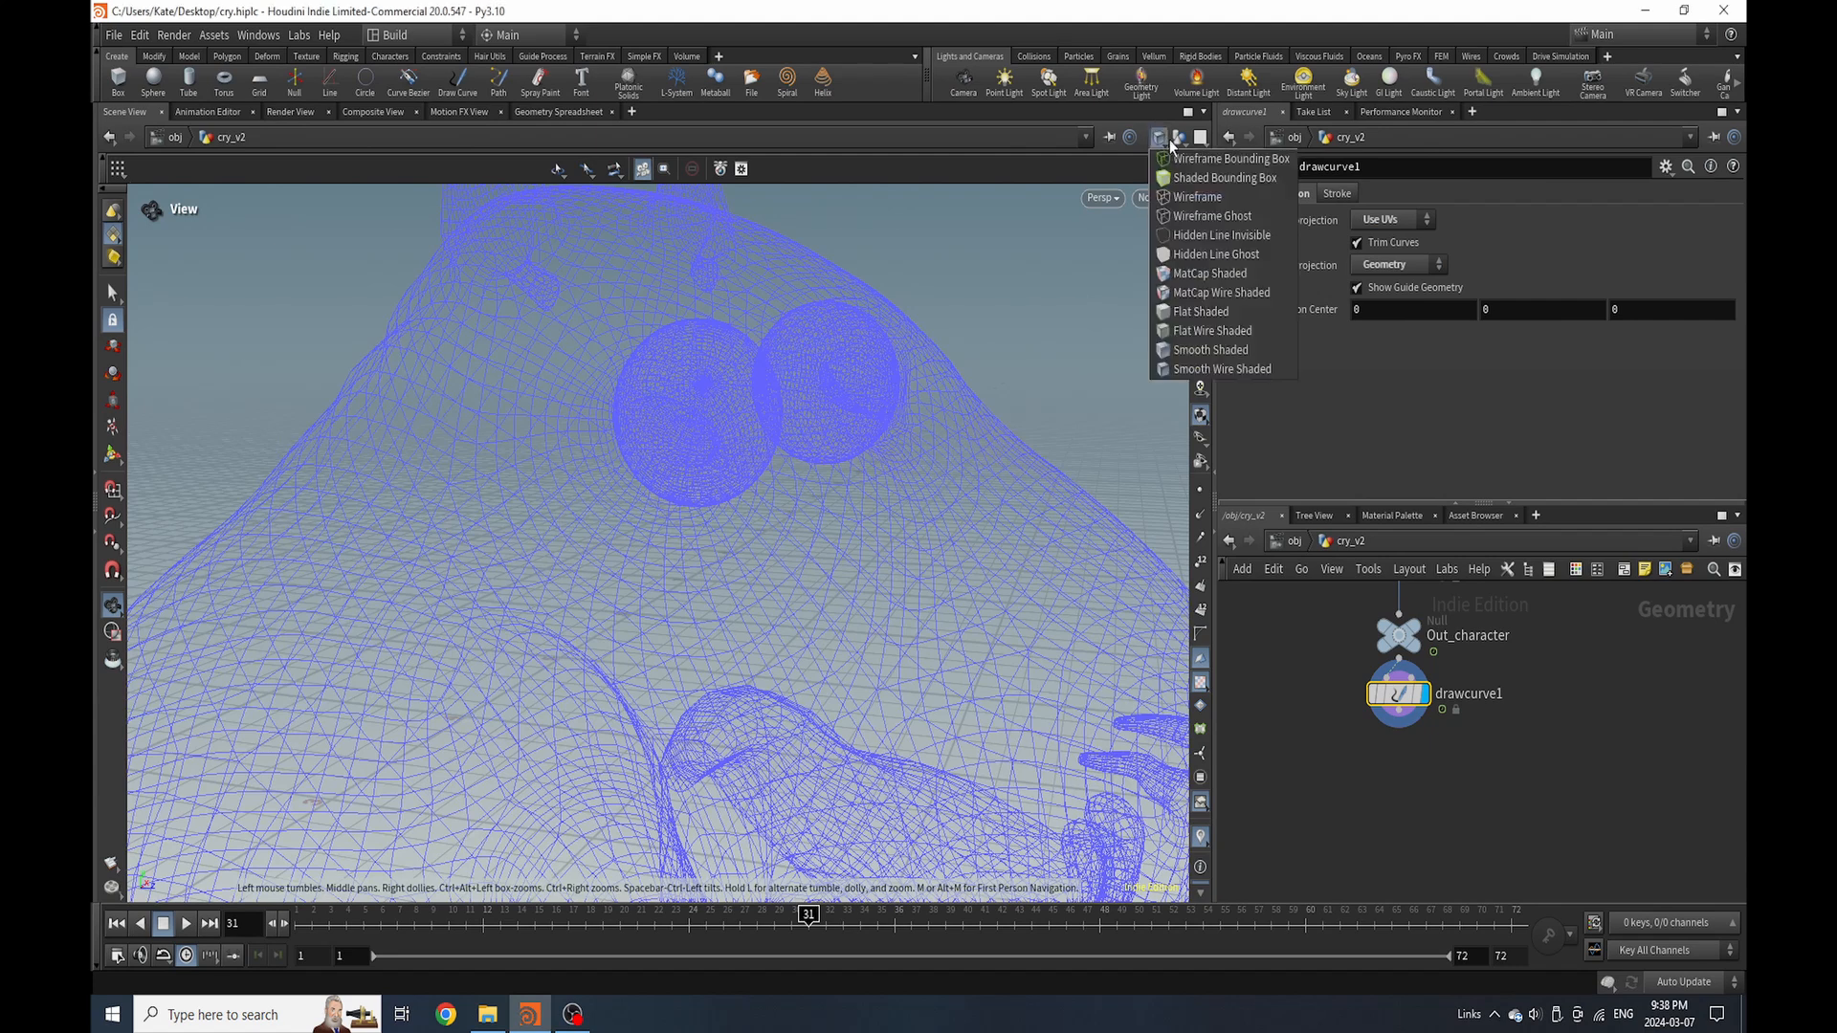
left_click(1180, 137)
left_click(1217, 161)
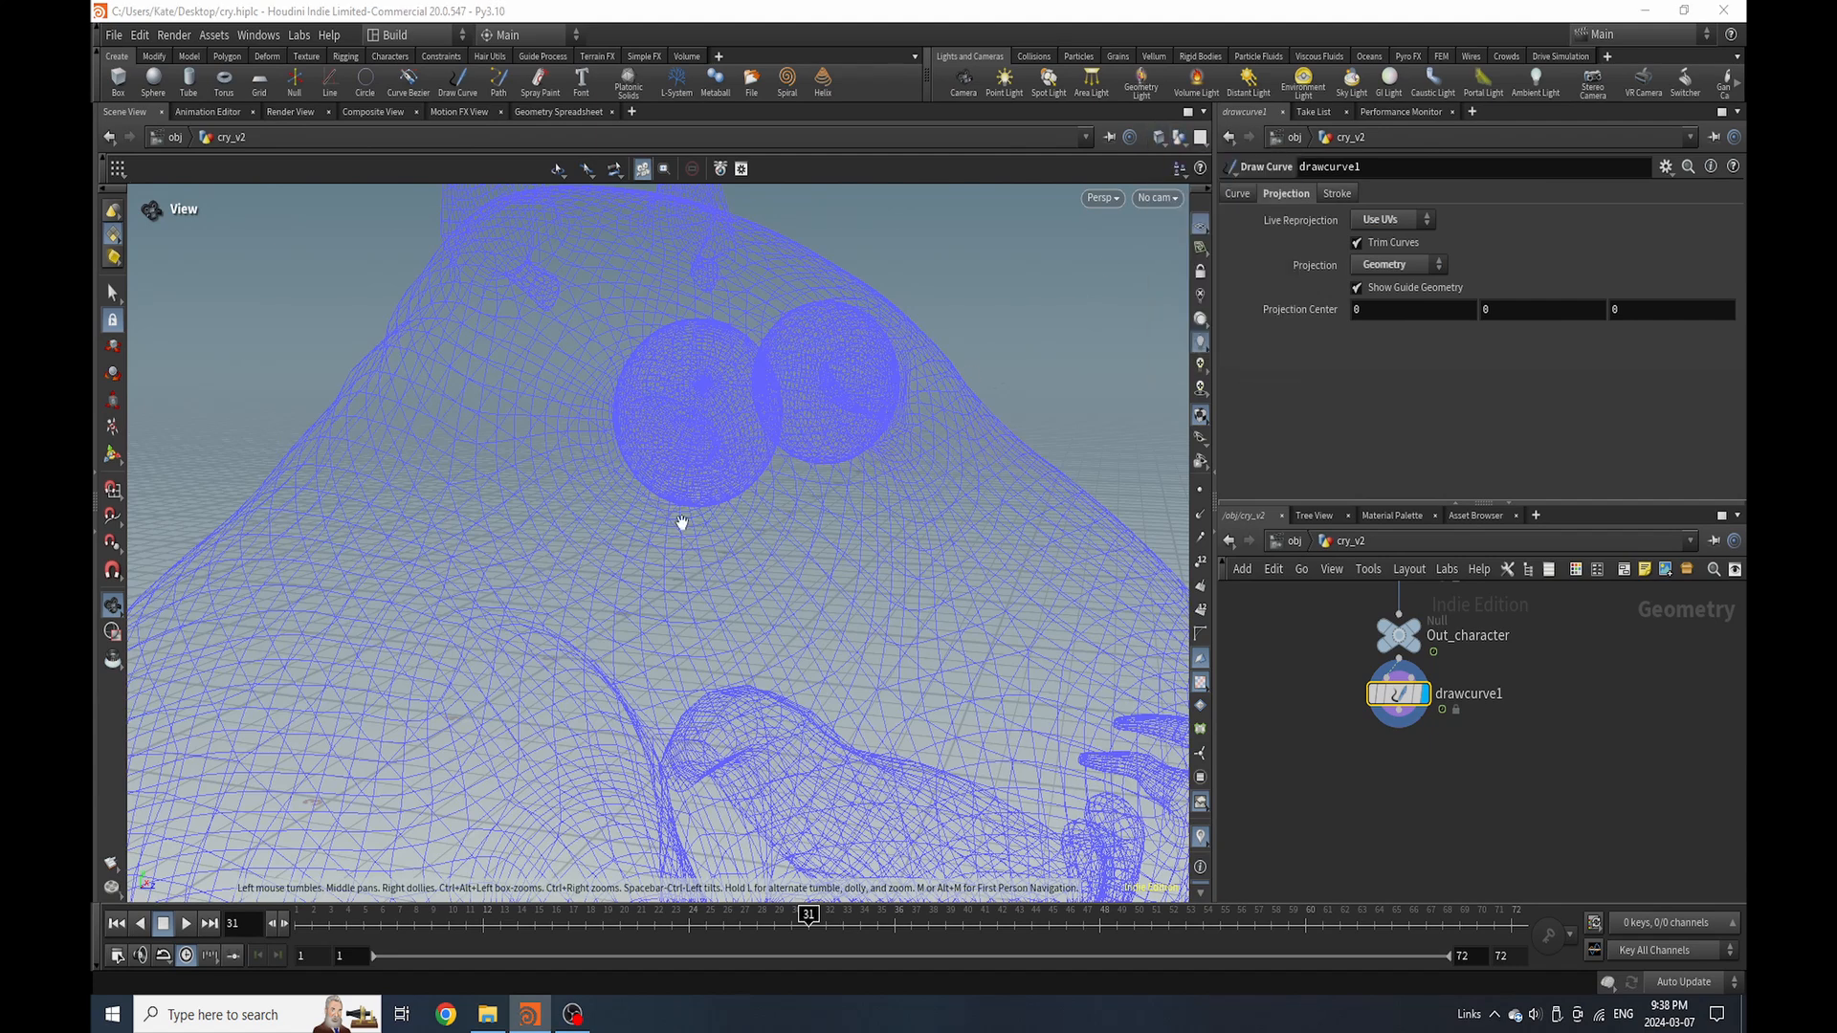
Open the Render_Animal object's network and add an Object Merge node
left_click(1293, 541)
double_click(1370, 763)
key("Tab")
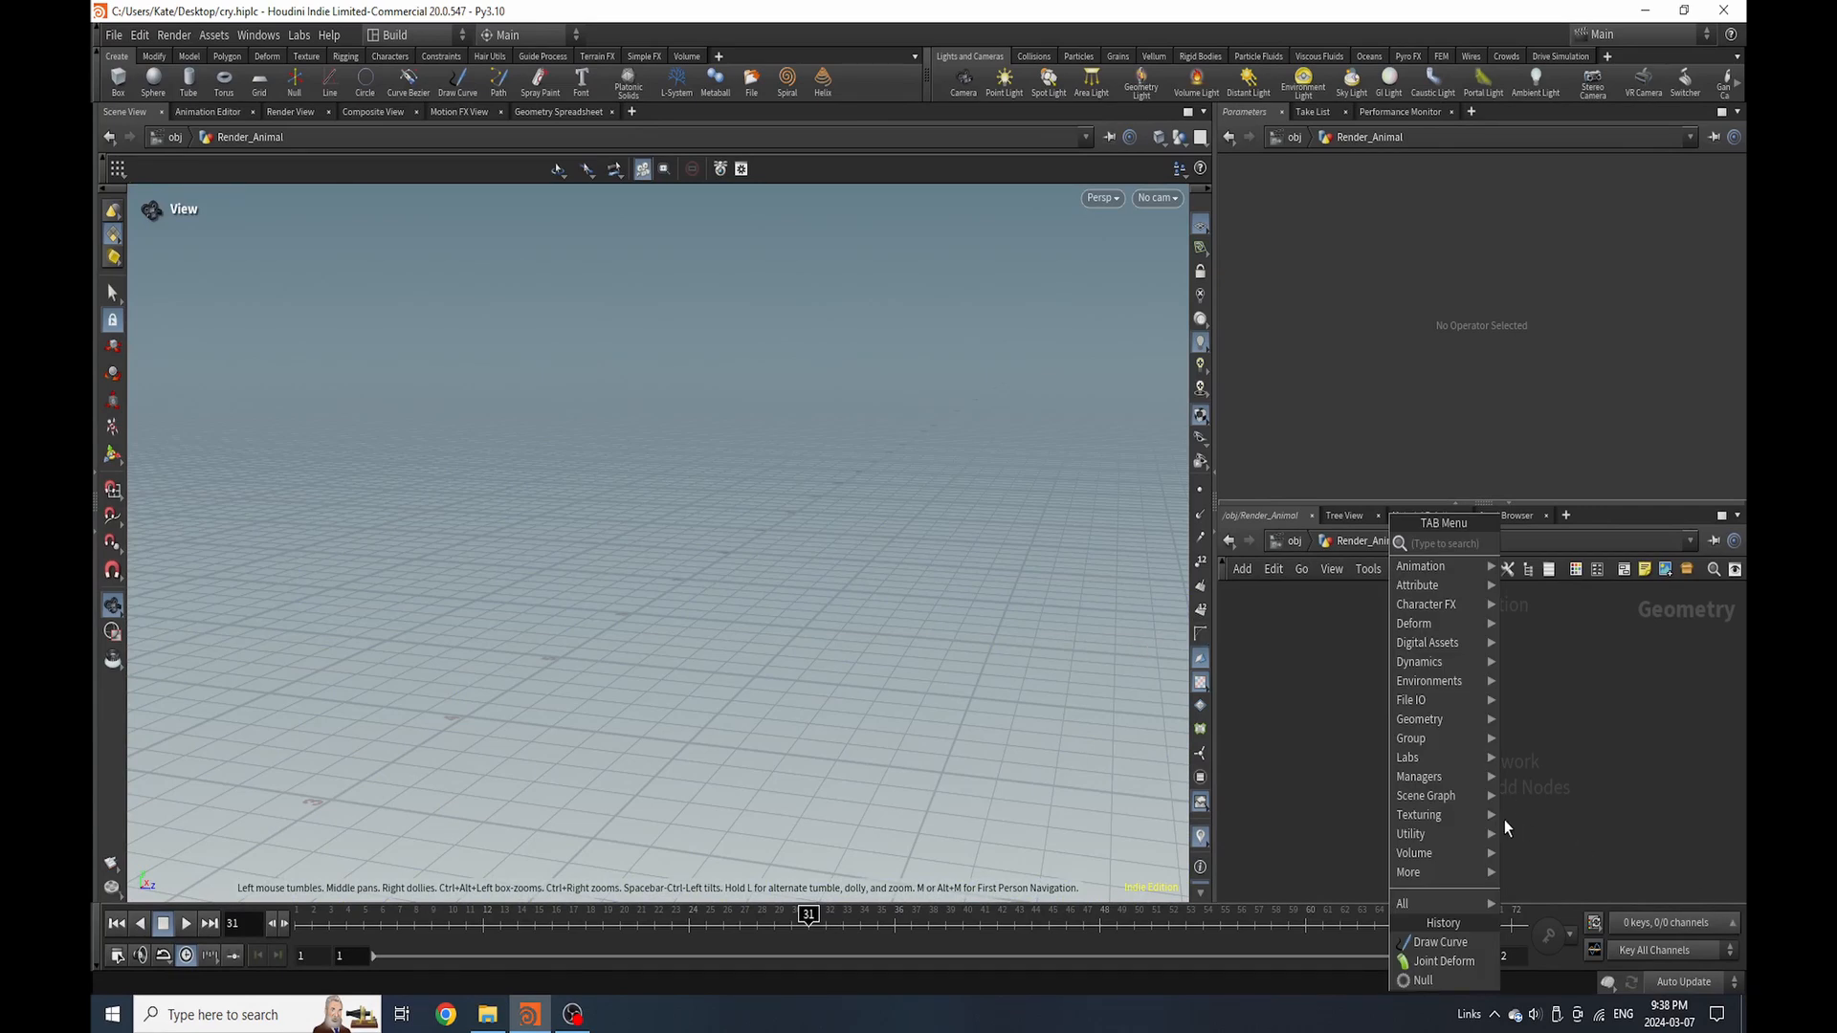
type("obje")
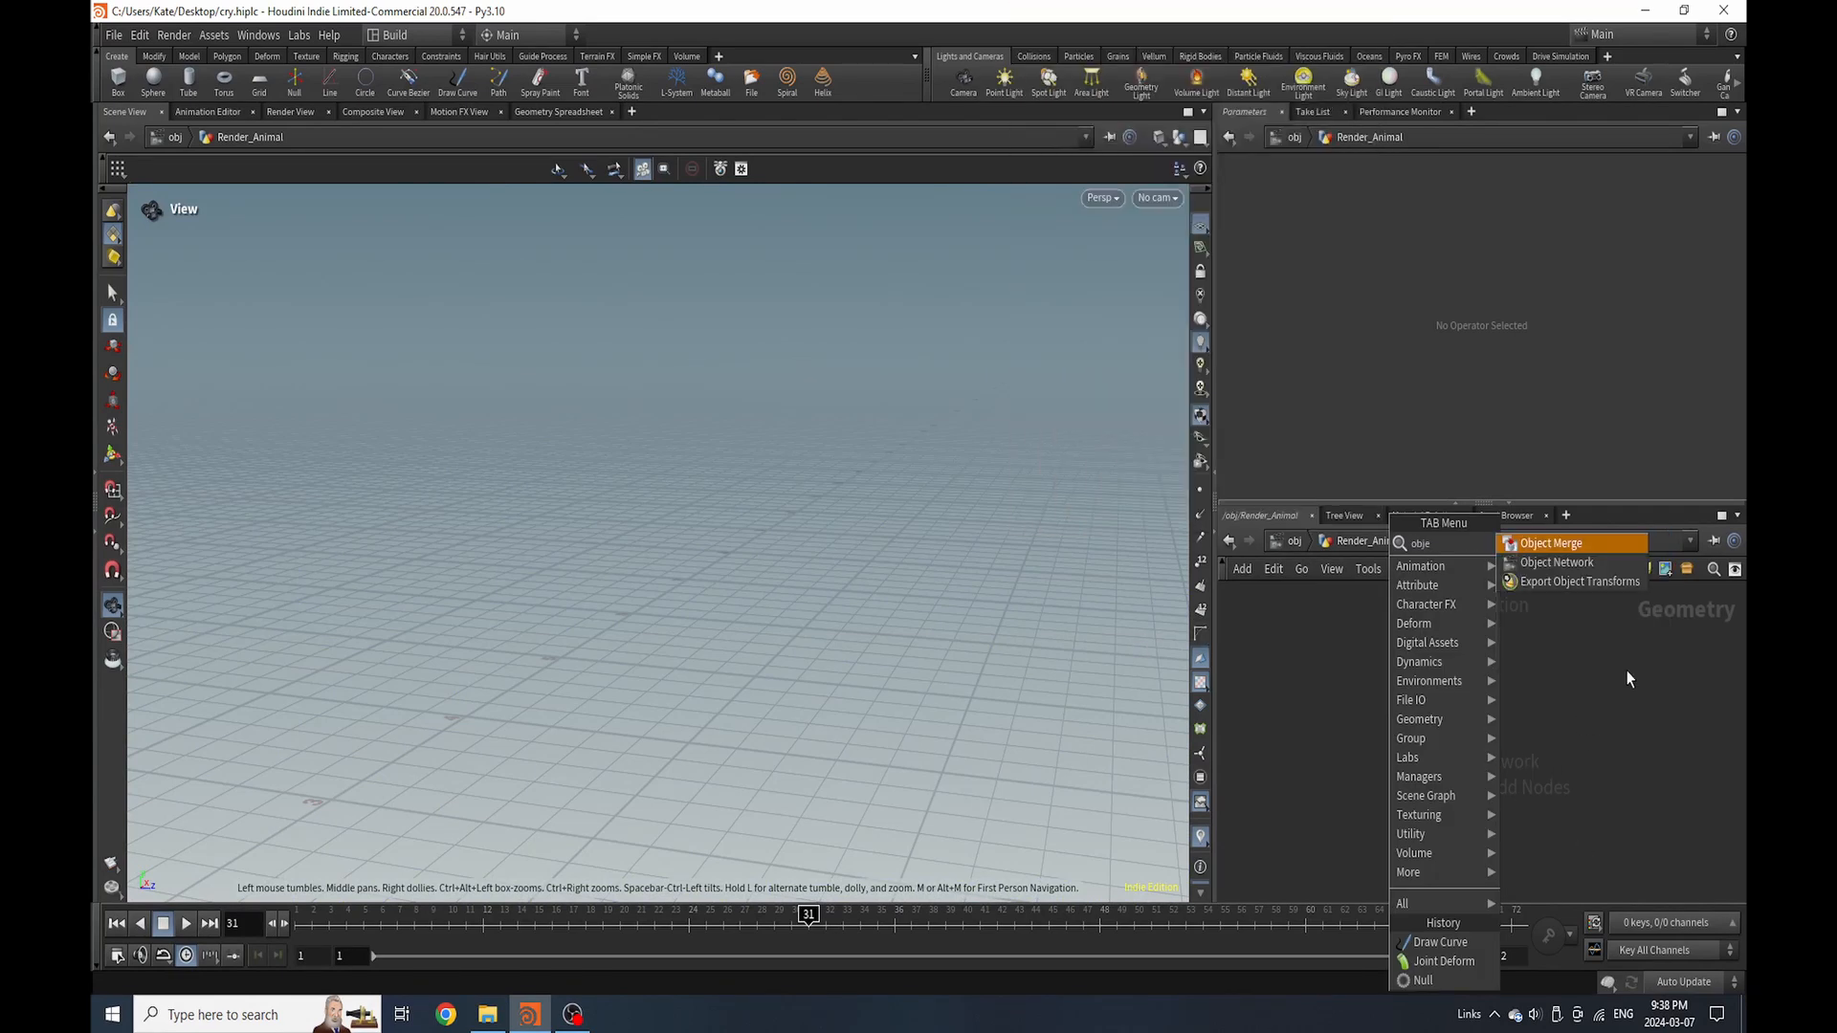
left_click(1551, 543)
left_click(1372, 713)
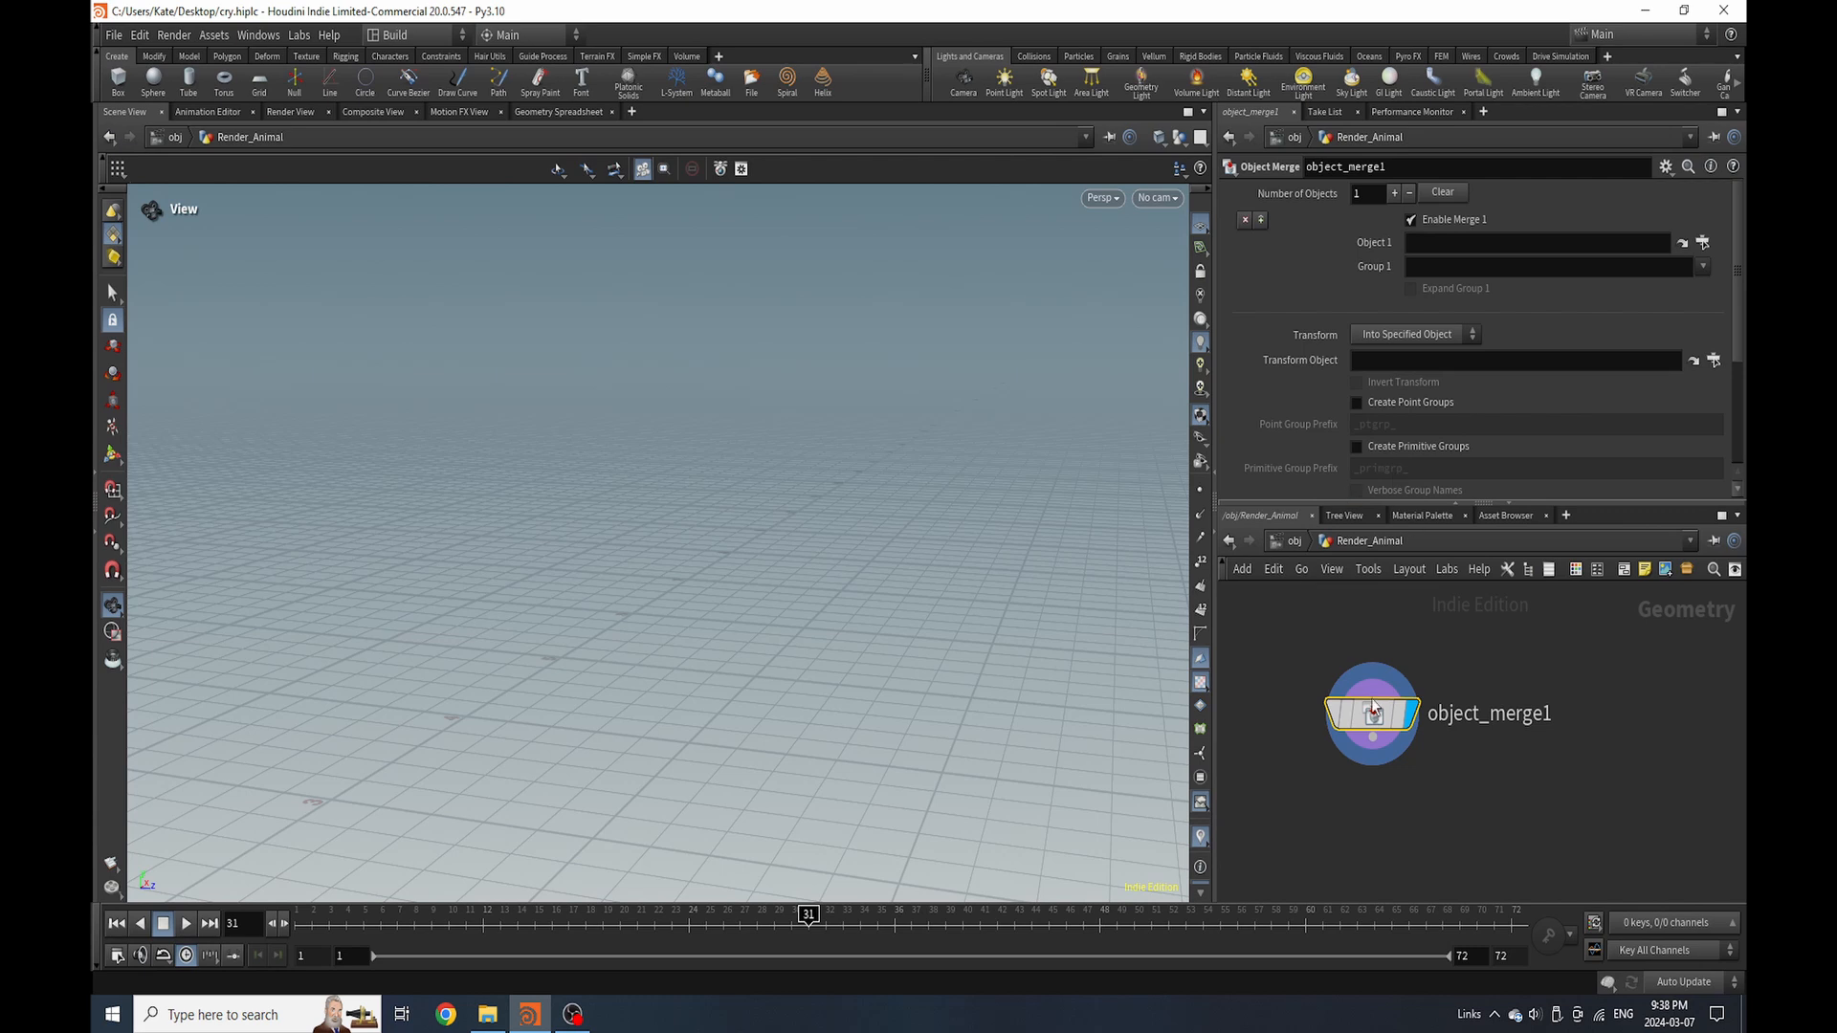
Set Object 1 of the Object Merge node to /obj/cry_v2/Out_character
left_click(1704, 243)
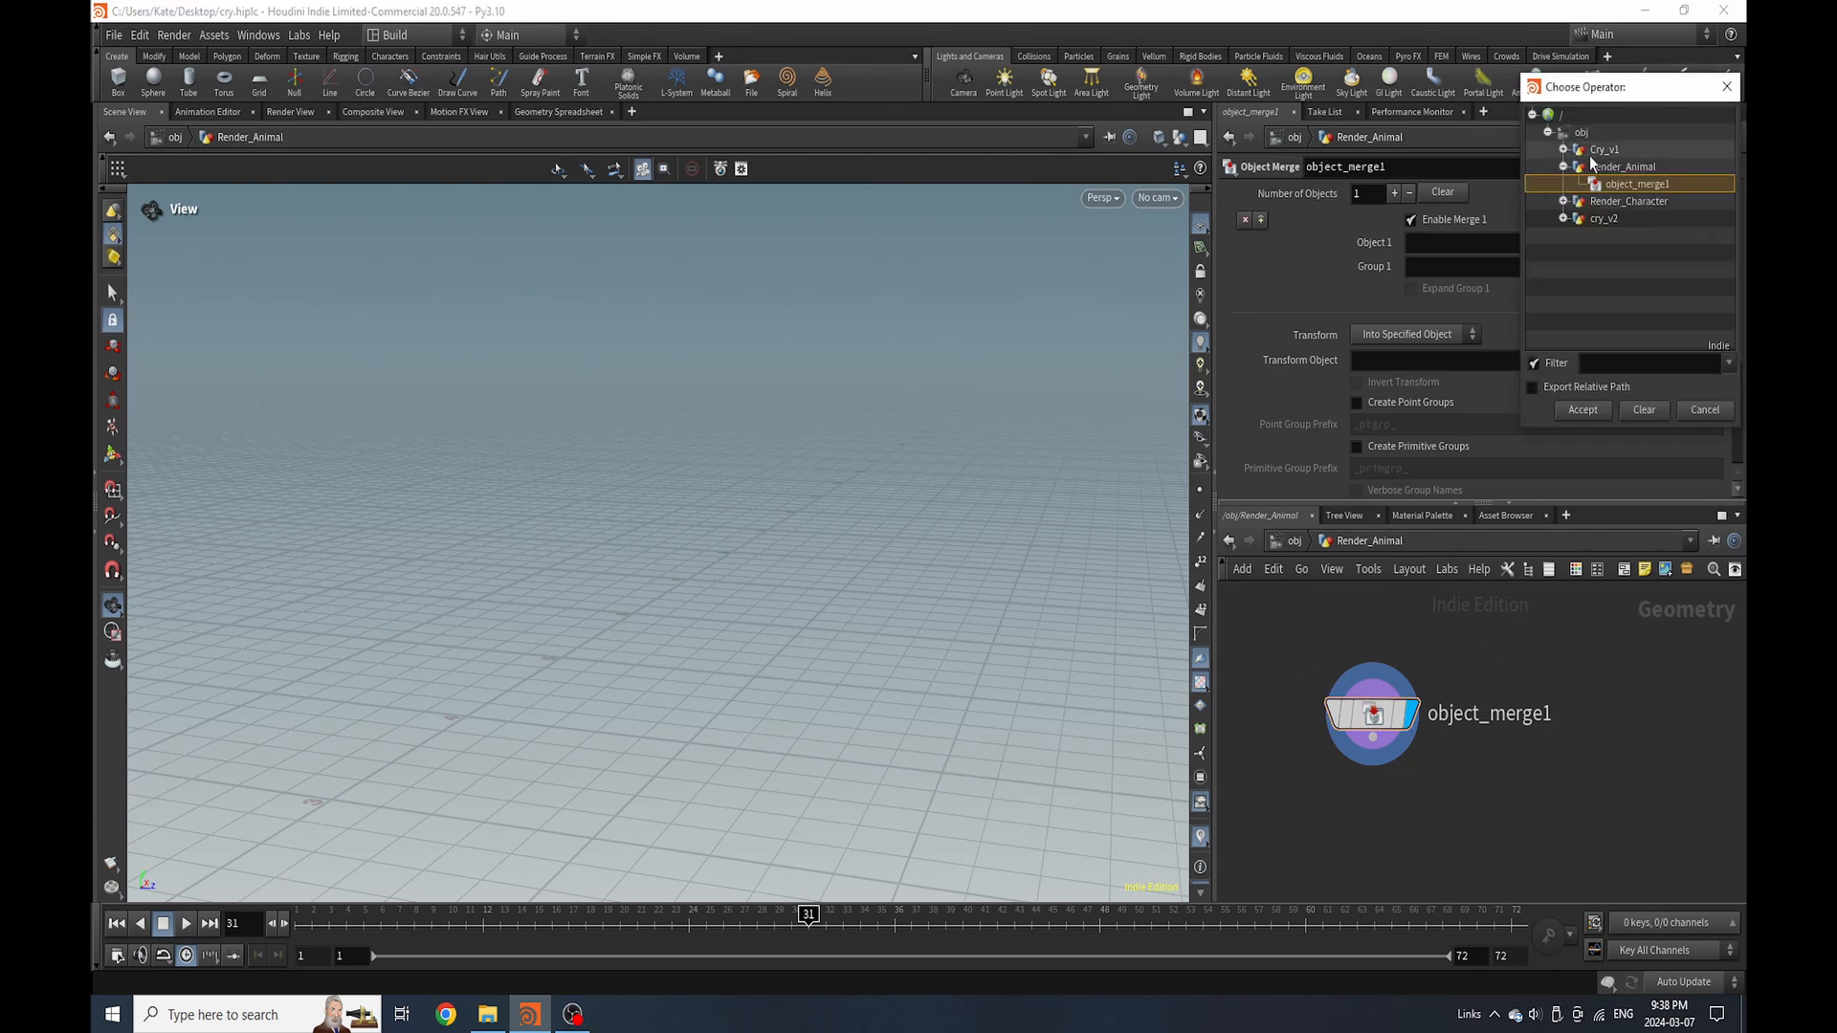
left_click(1563, 219)
double_click(1609, 240)
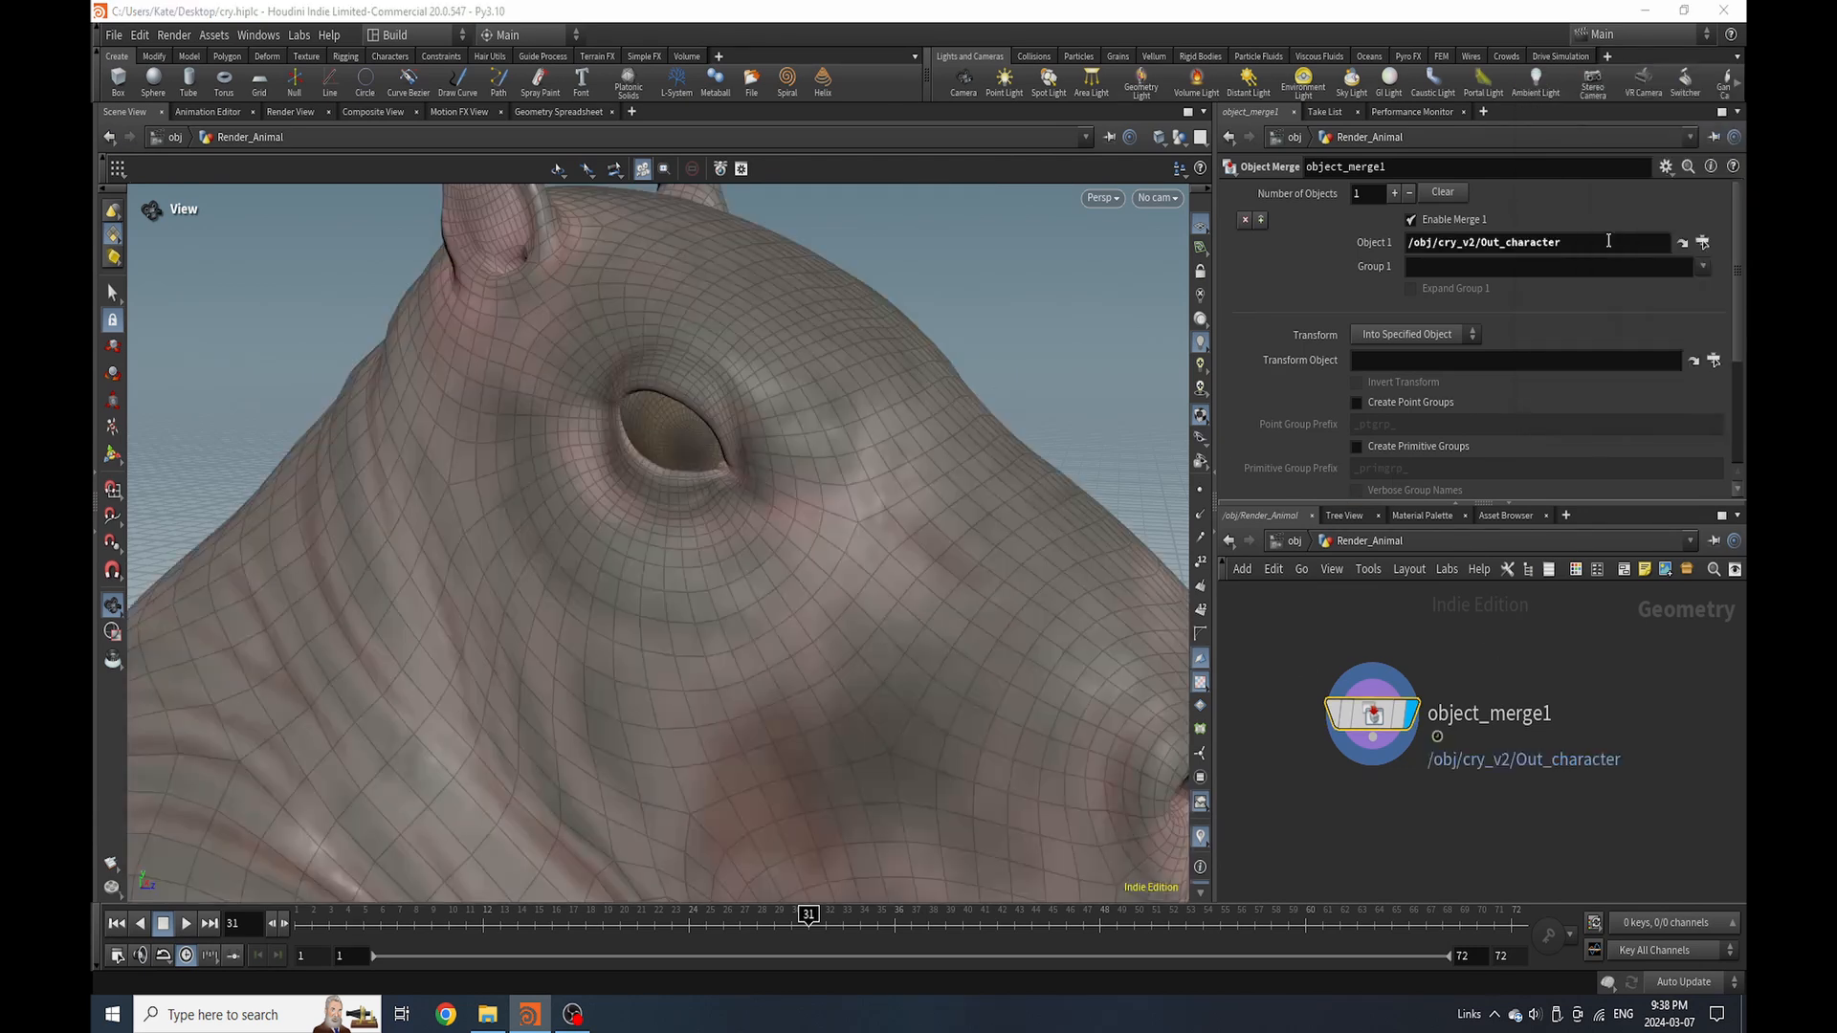
Leave the Render_Animal network and reopen cry_v2 with the Draw Curve tool active in the viewport
key("u")
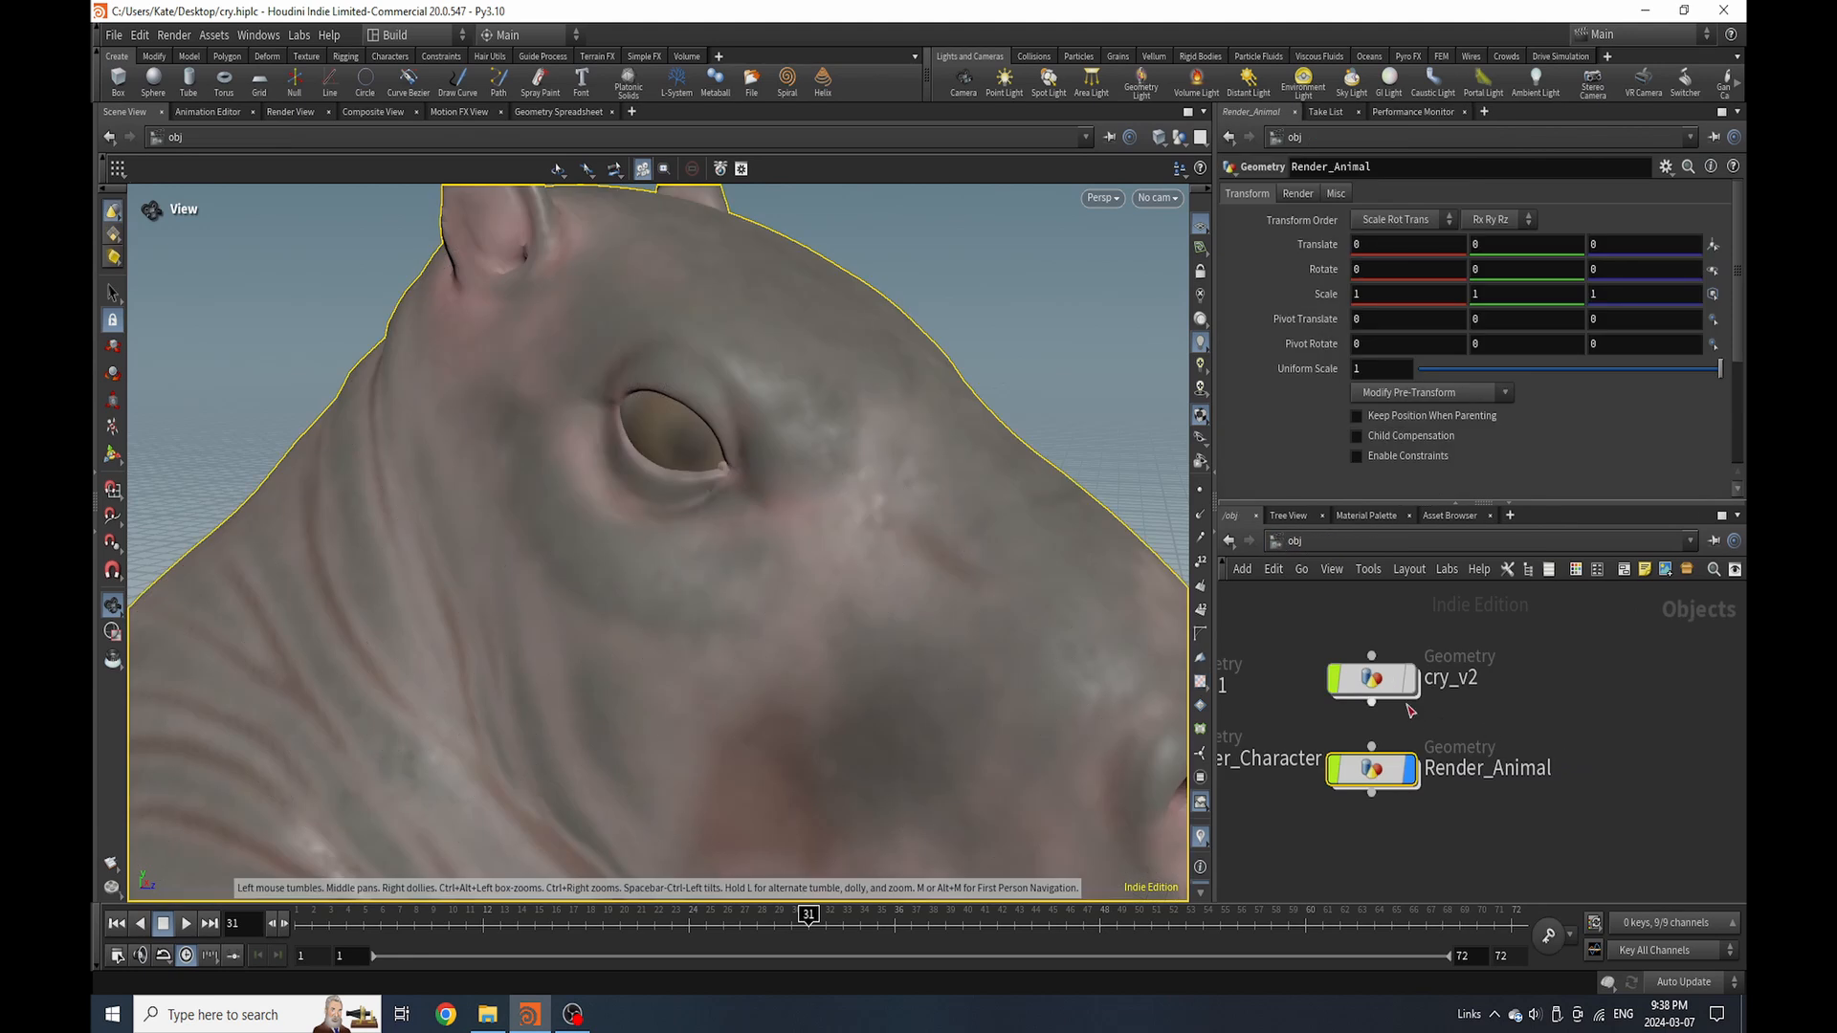
left_click(1431, 777)
left_click(1411, 769)
left_click(1422, 725)
double_click(1389, 694)
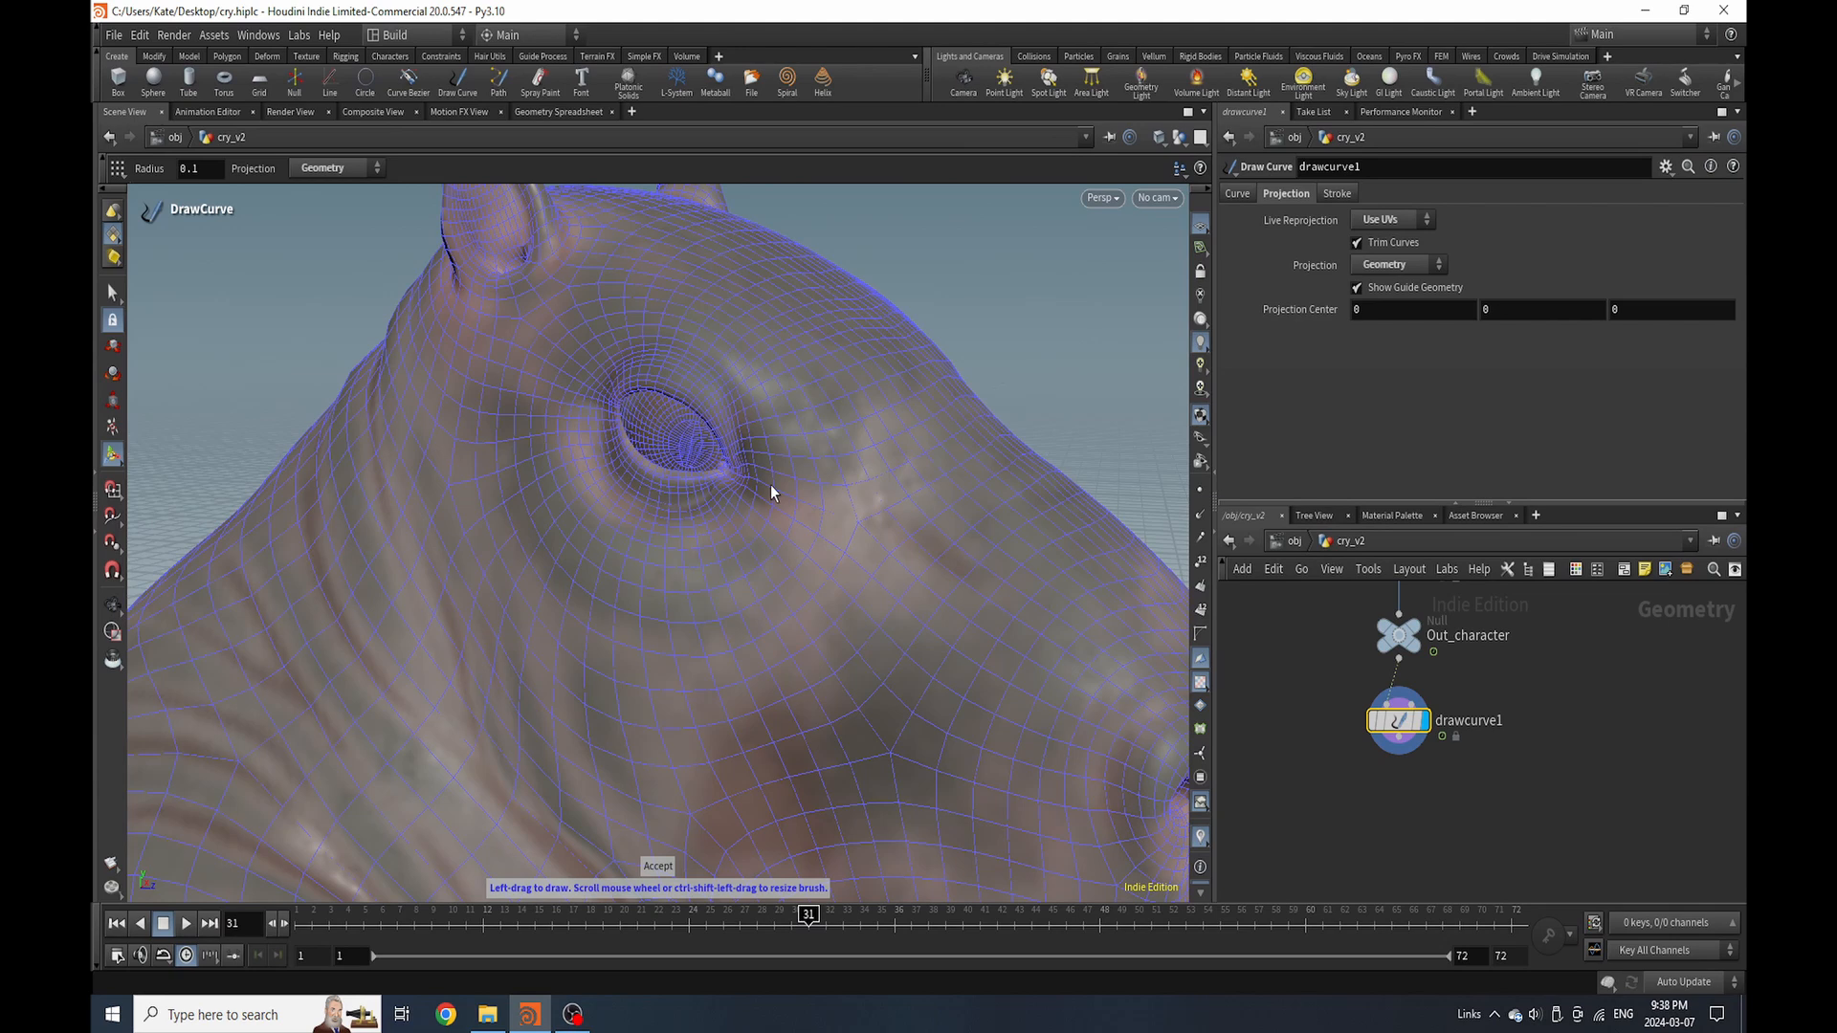
key("Return")
Set the Draw Curve node's stroke Radius to 0.006
left_click(1337, 193)
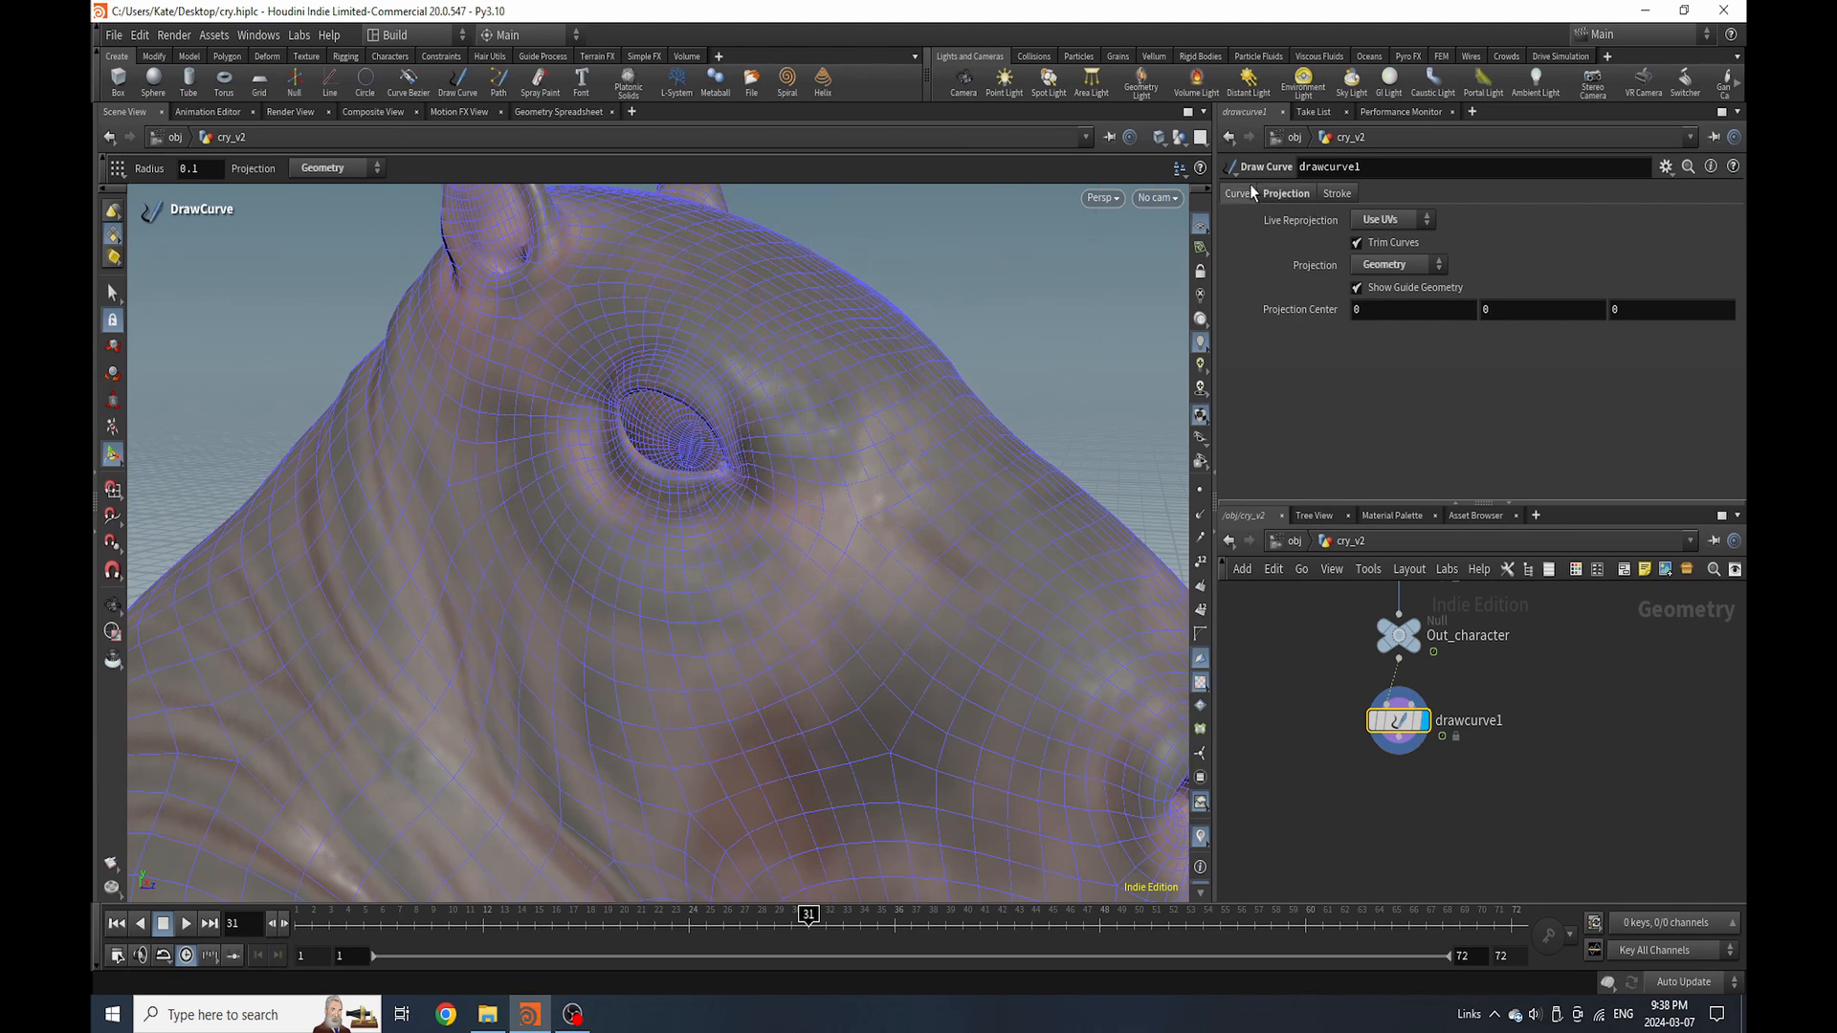
left_click(1378, 240)
left_click_drag(1379, 244, 1312, 251)
type("0.006")
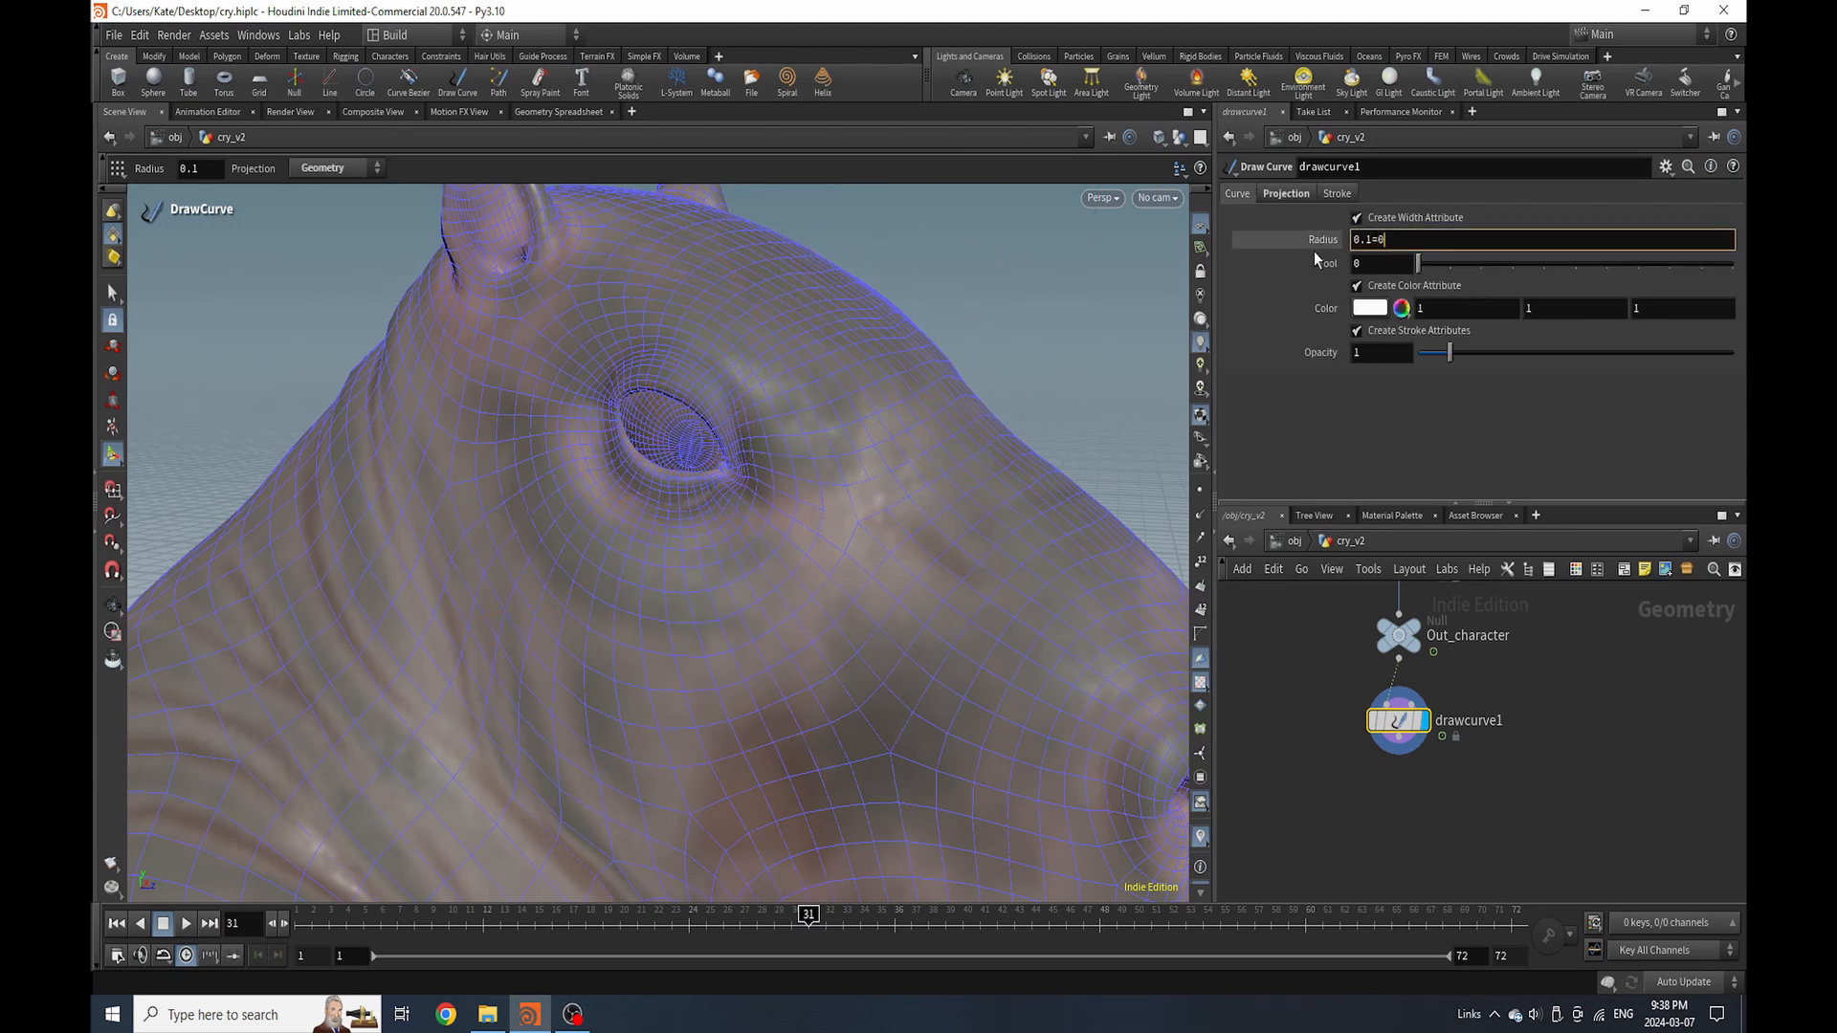
key("Return")
Draw a curve along the rim of the capybara's lower eyelid between the two eye corners, undoing any surplus stroke
left_click_drag(919, 335, 823, 301, "alt")
right_click_drag(823, 300, 816, 389, "alt")
mouse_move(816, 389)
left_mouse_down("alt")
mouse_move(985, 406)
mouse_move(940, 450)
left_mouse_up("alt")
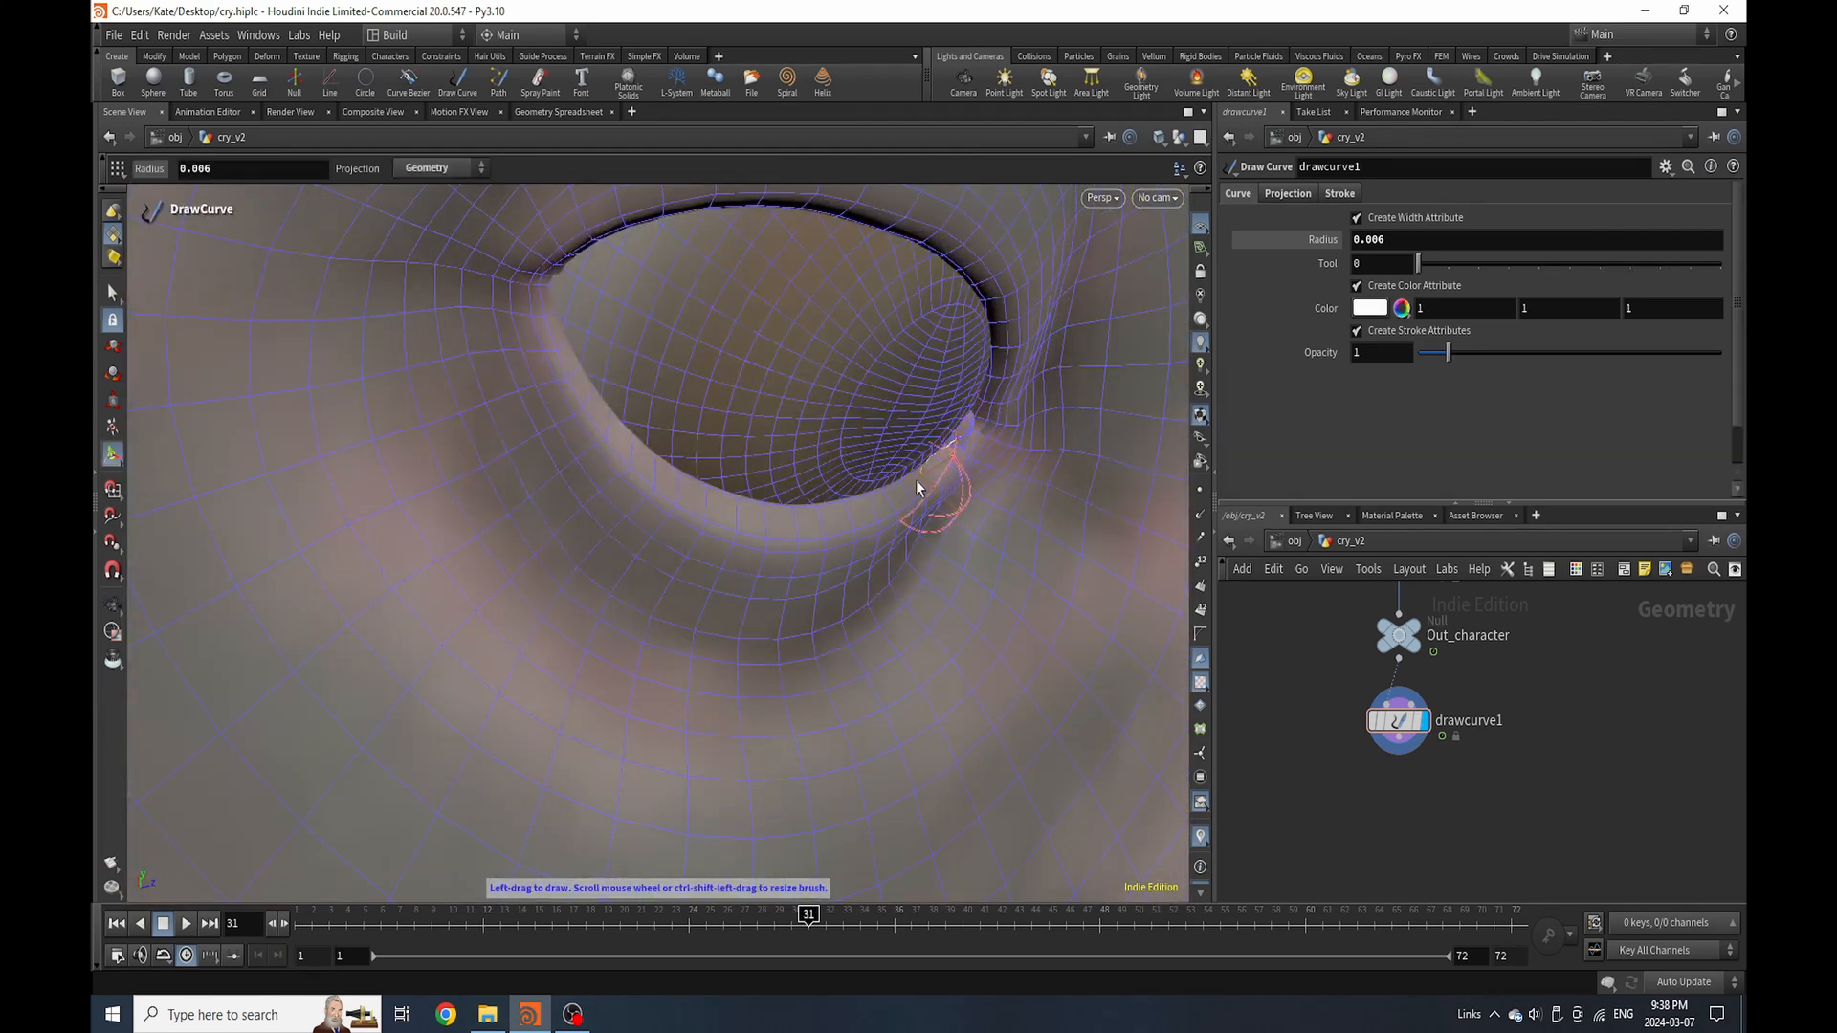
mouse_move(855, 510)
left_mouse_down()
mouse_move(756, 512)
mouse_move(655, 472)
left_mouse_up()
key("ctrl+z")
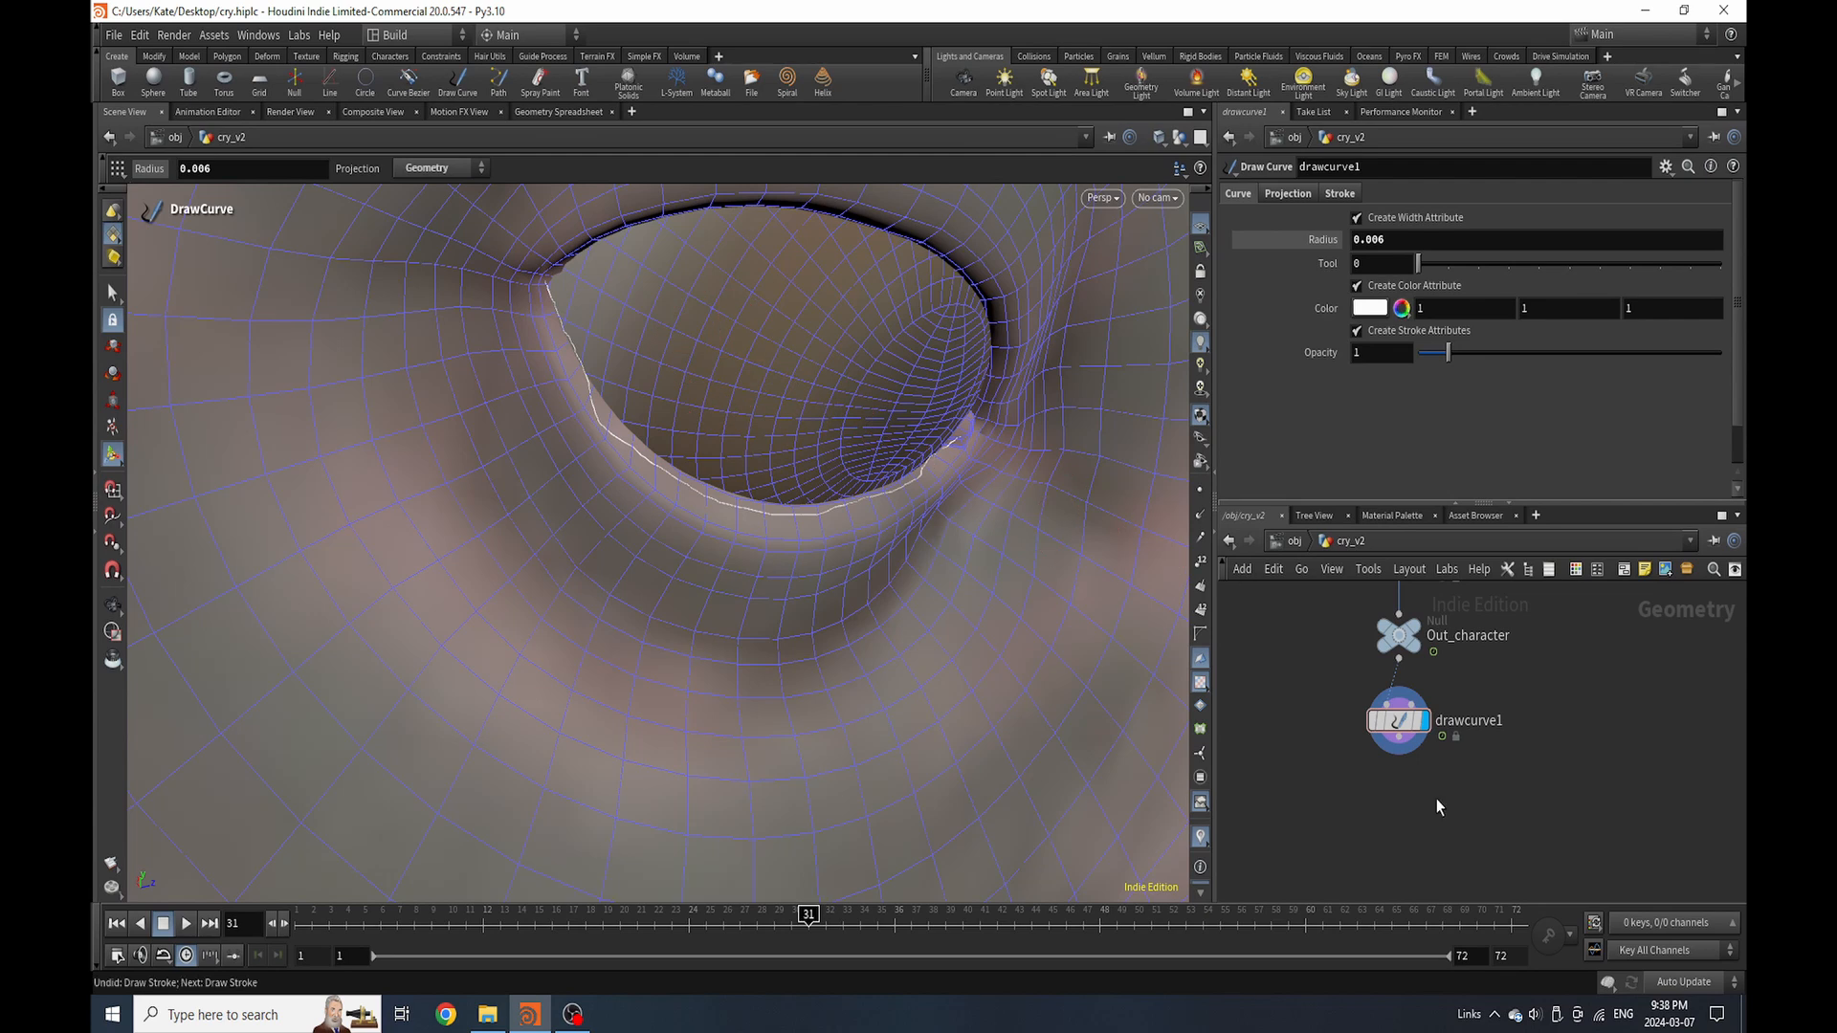
Add a Null node connected below drawcurve1 and name it line
key("Tab")
left_click(1477, 982)
left_click(1400, 797)
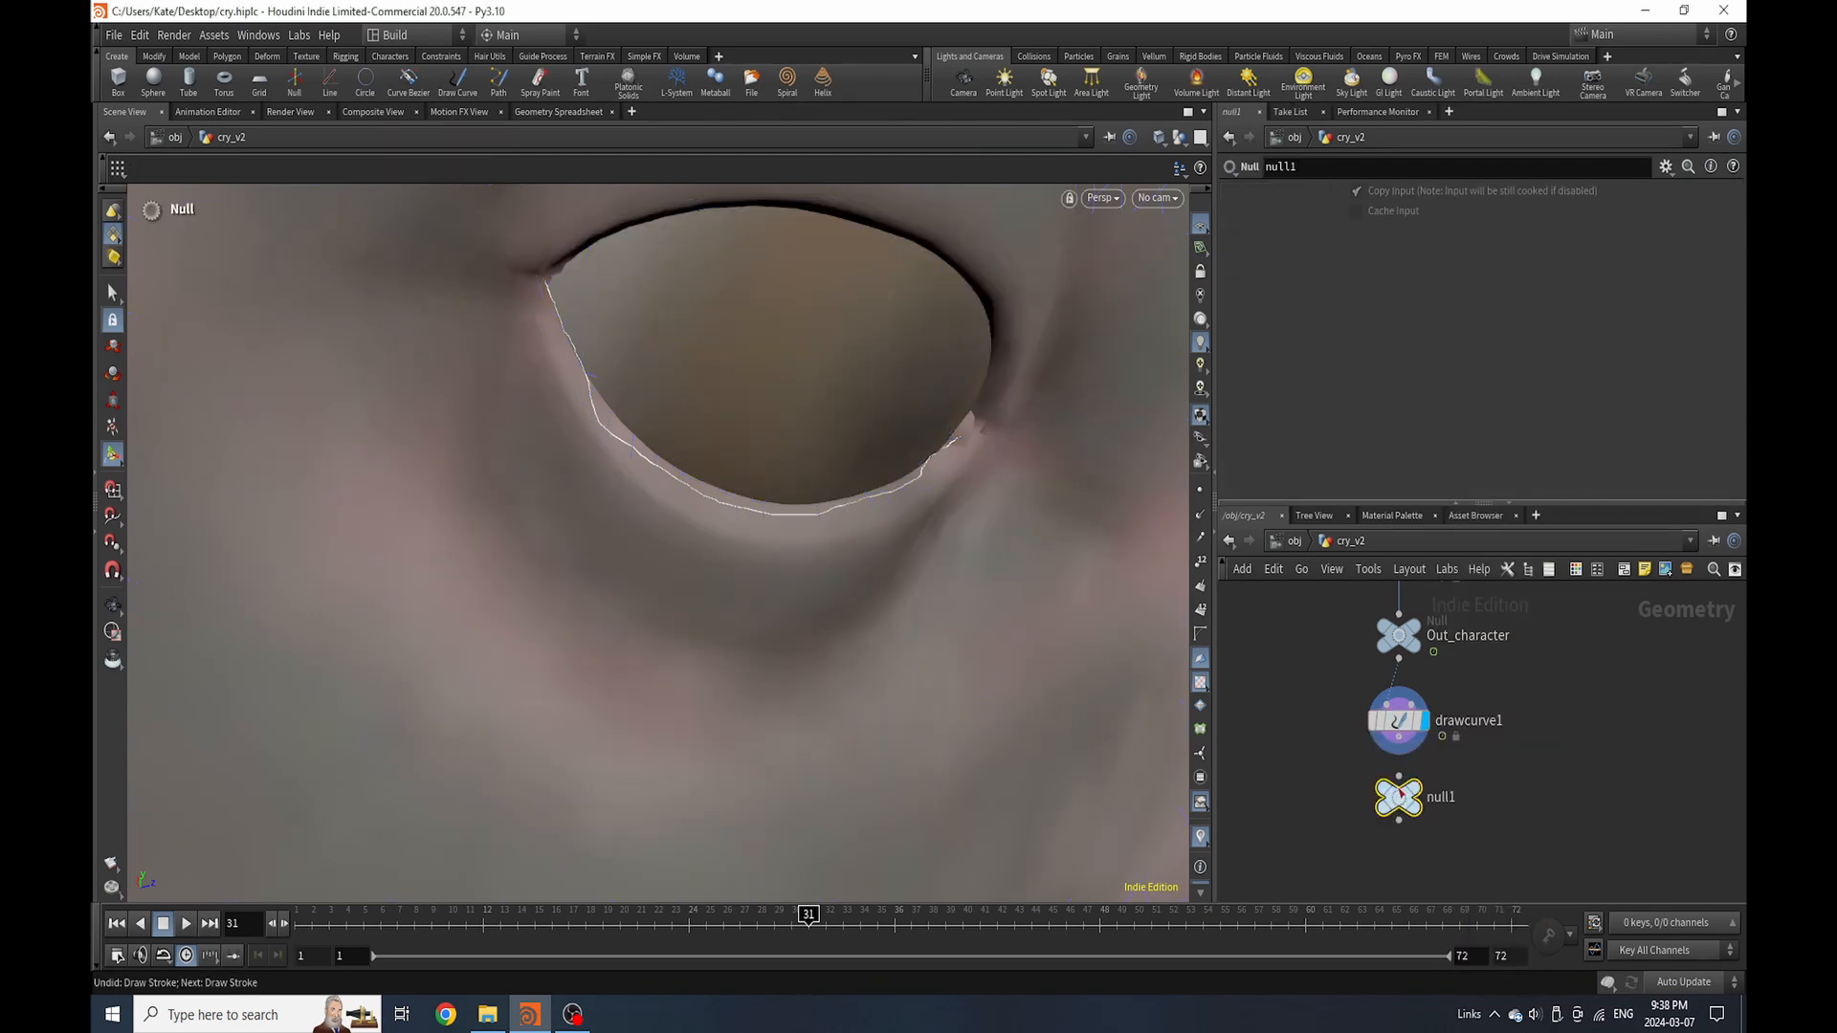
left_click(1399, 738)
left_click(1396, 776)
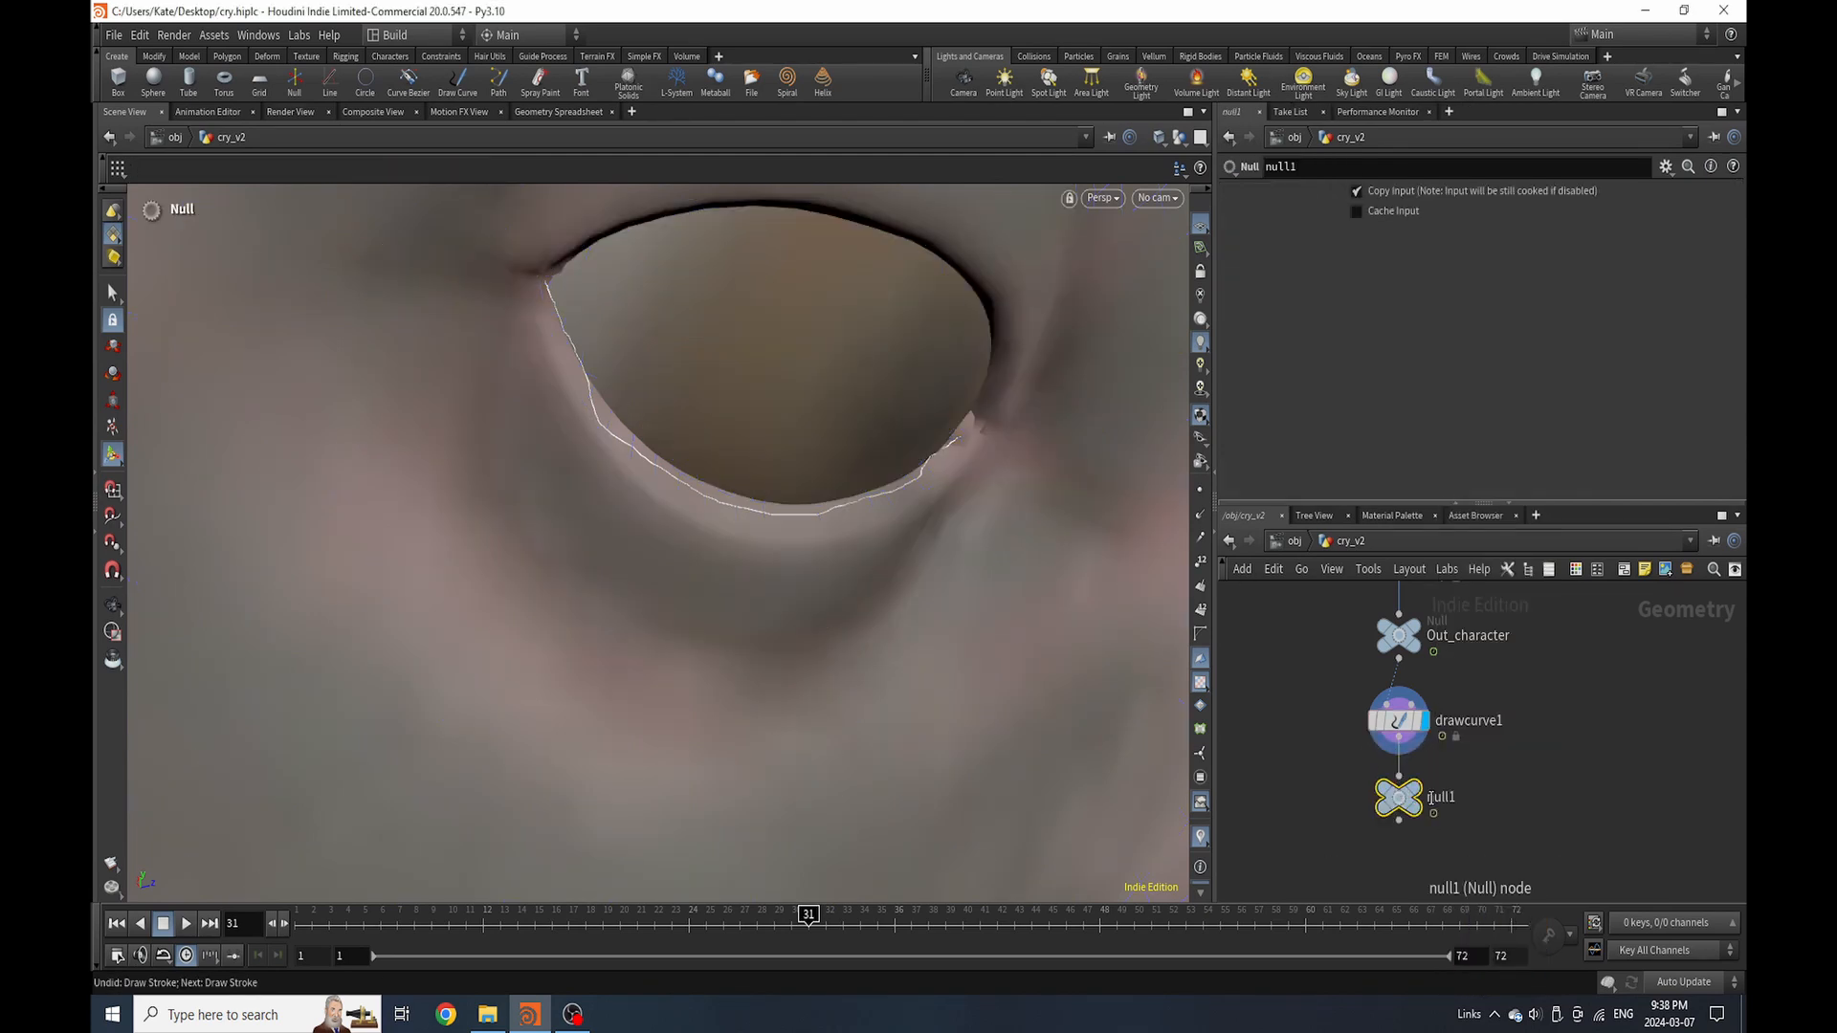
left_click(1445, 797)
type("line")
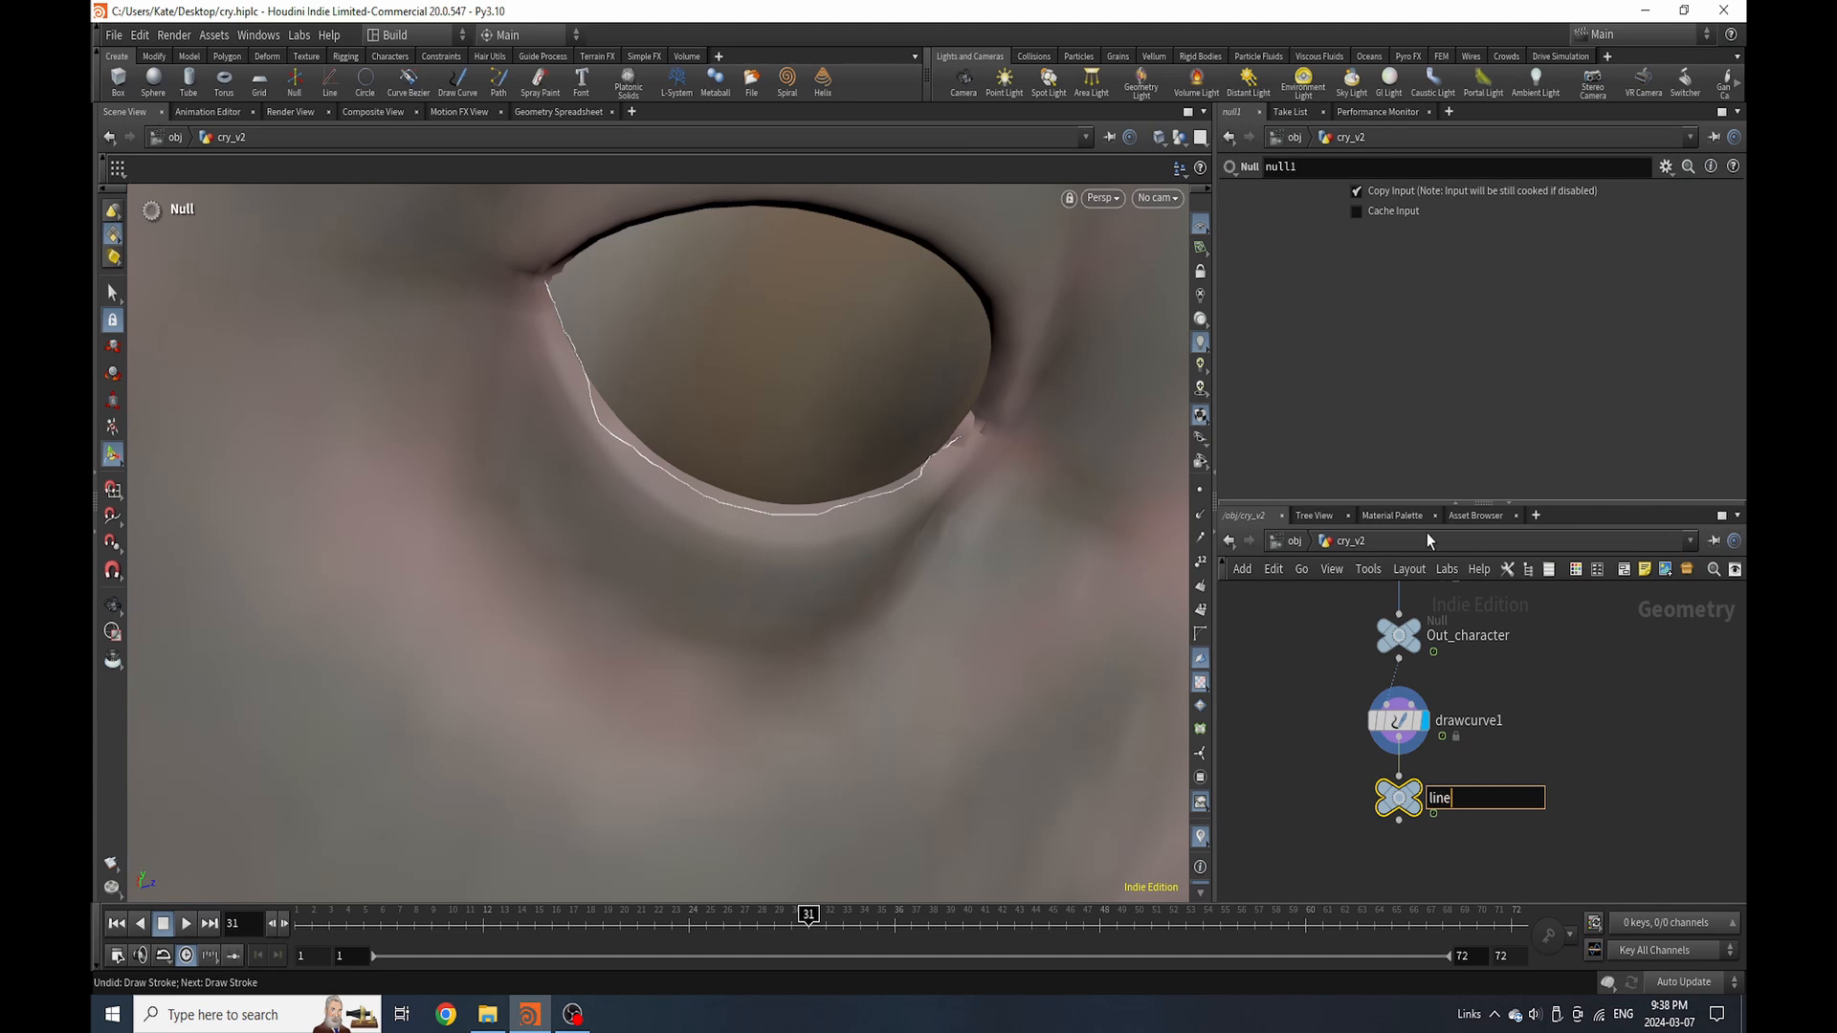
key("Return")
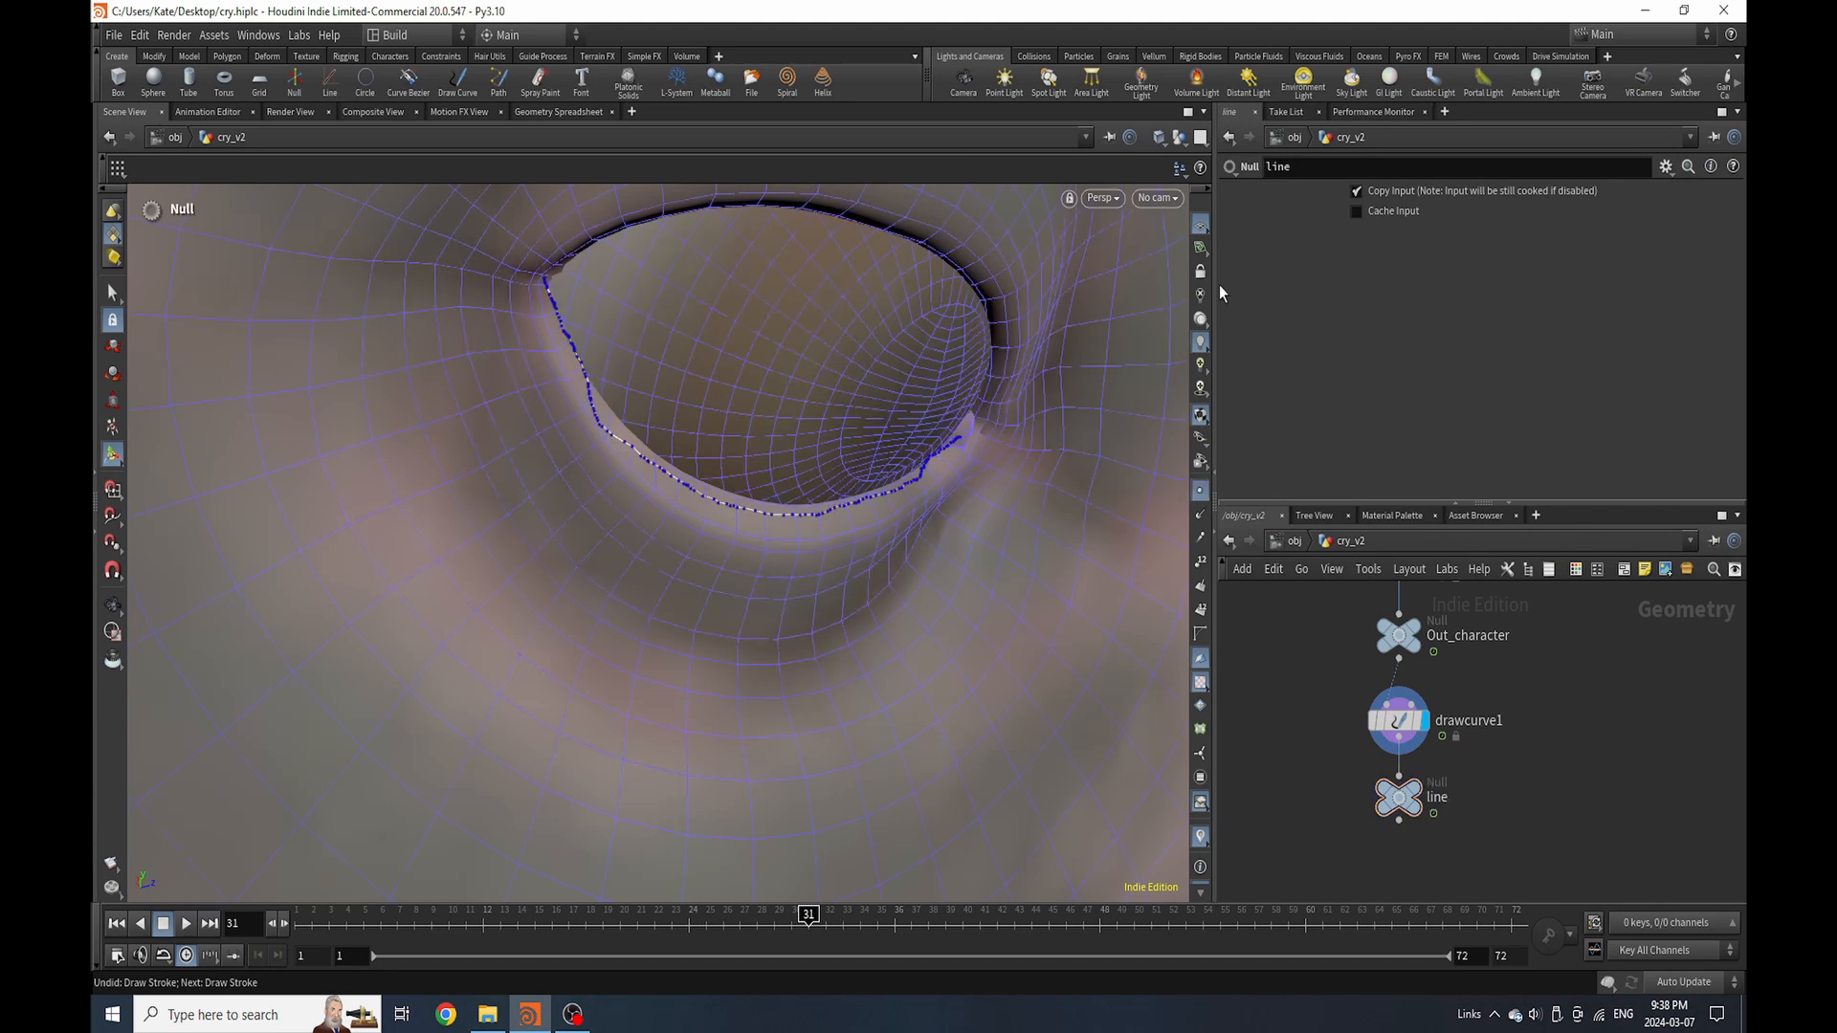
Ghost the other objects in the viewport and insert a Resample node between drawcurve1 and the displayed line Null
left_click(1182, 138)
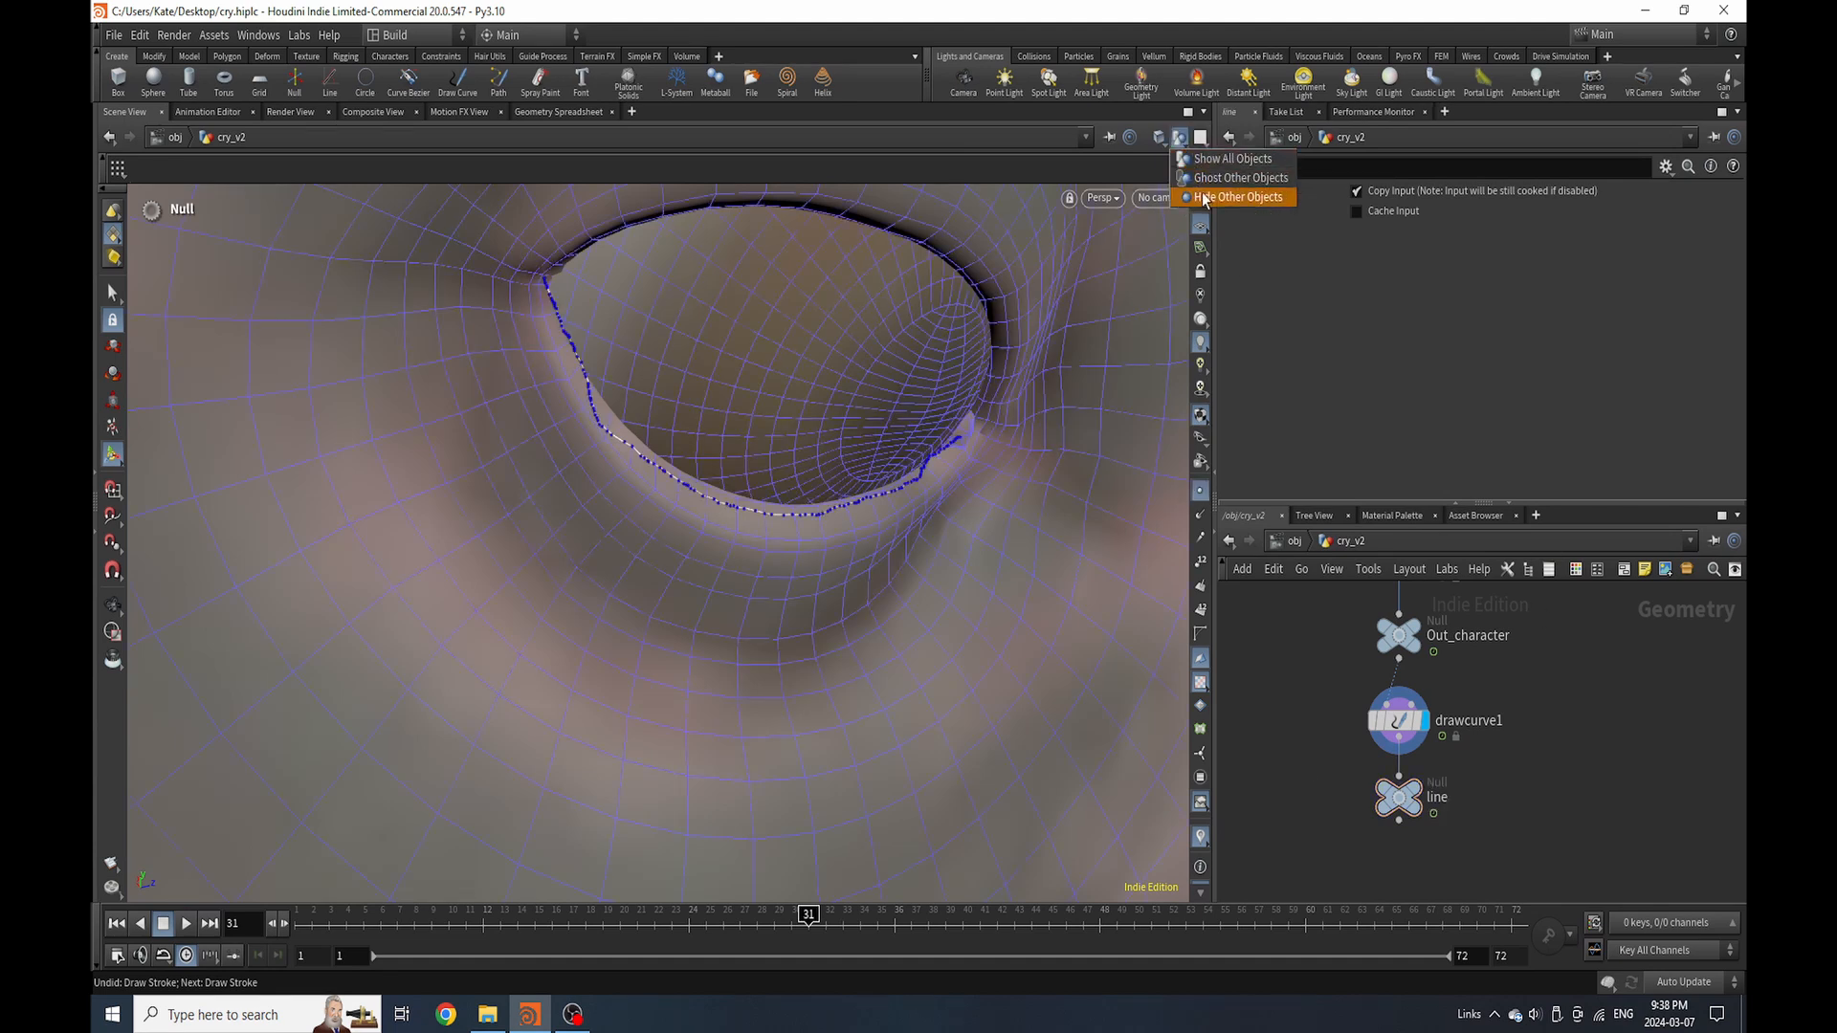
left_click(1203, 179)
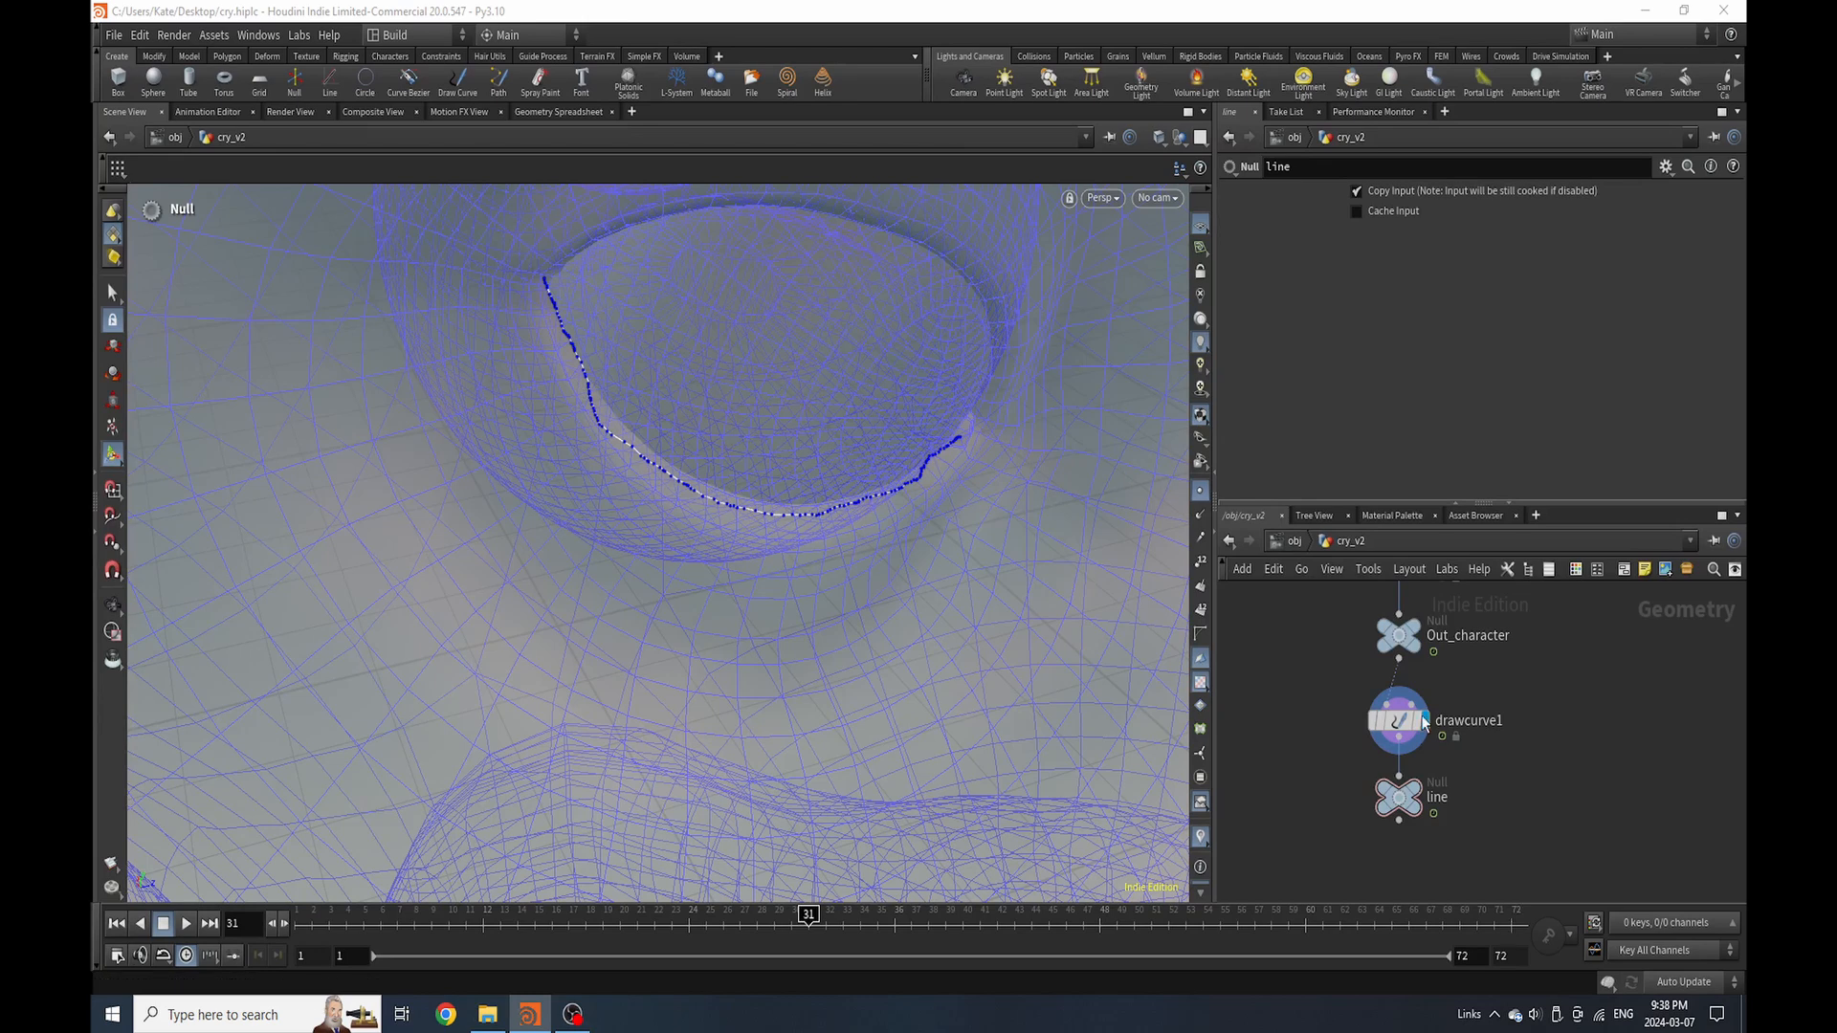
middle_click_drag(1478, 812, 1460, 731)
left_click_drag(1392, 724, 1405, 828)
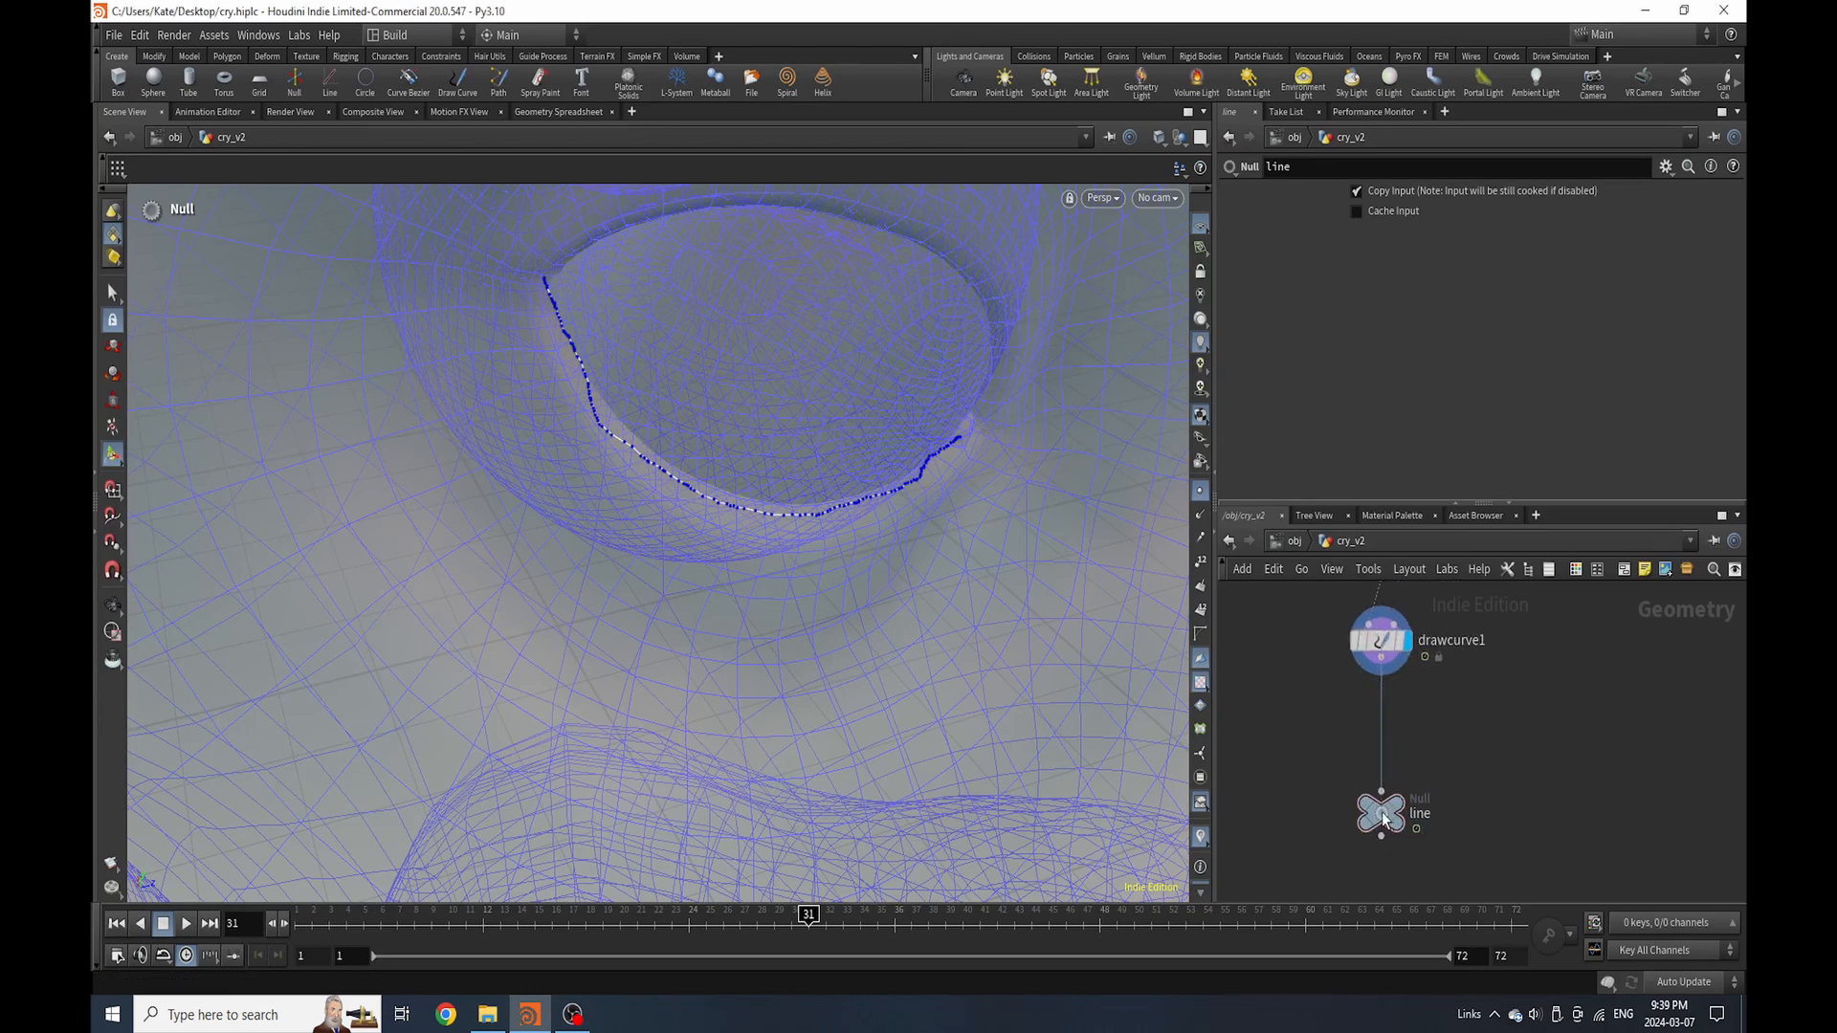
key("Tab")
type("resample")
key("Return")
left_click(1381, 717)
left_click(1381, 812)
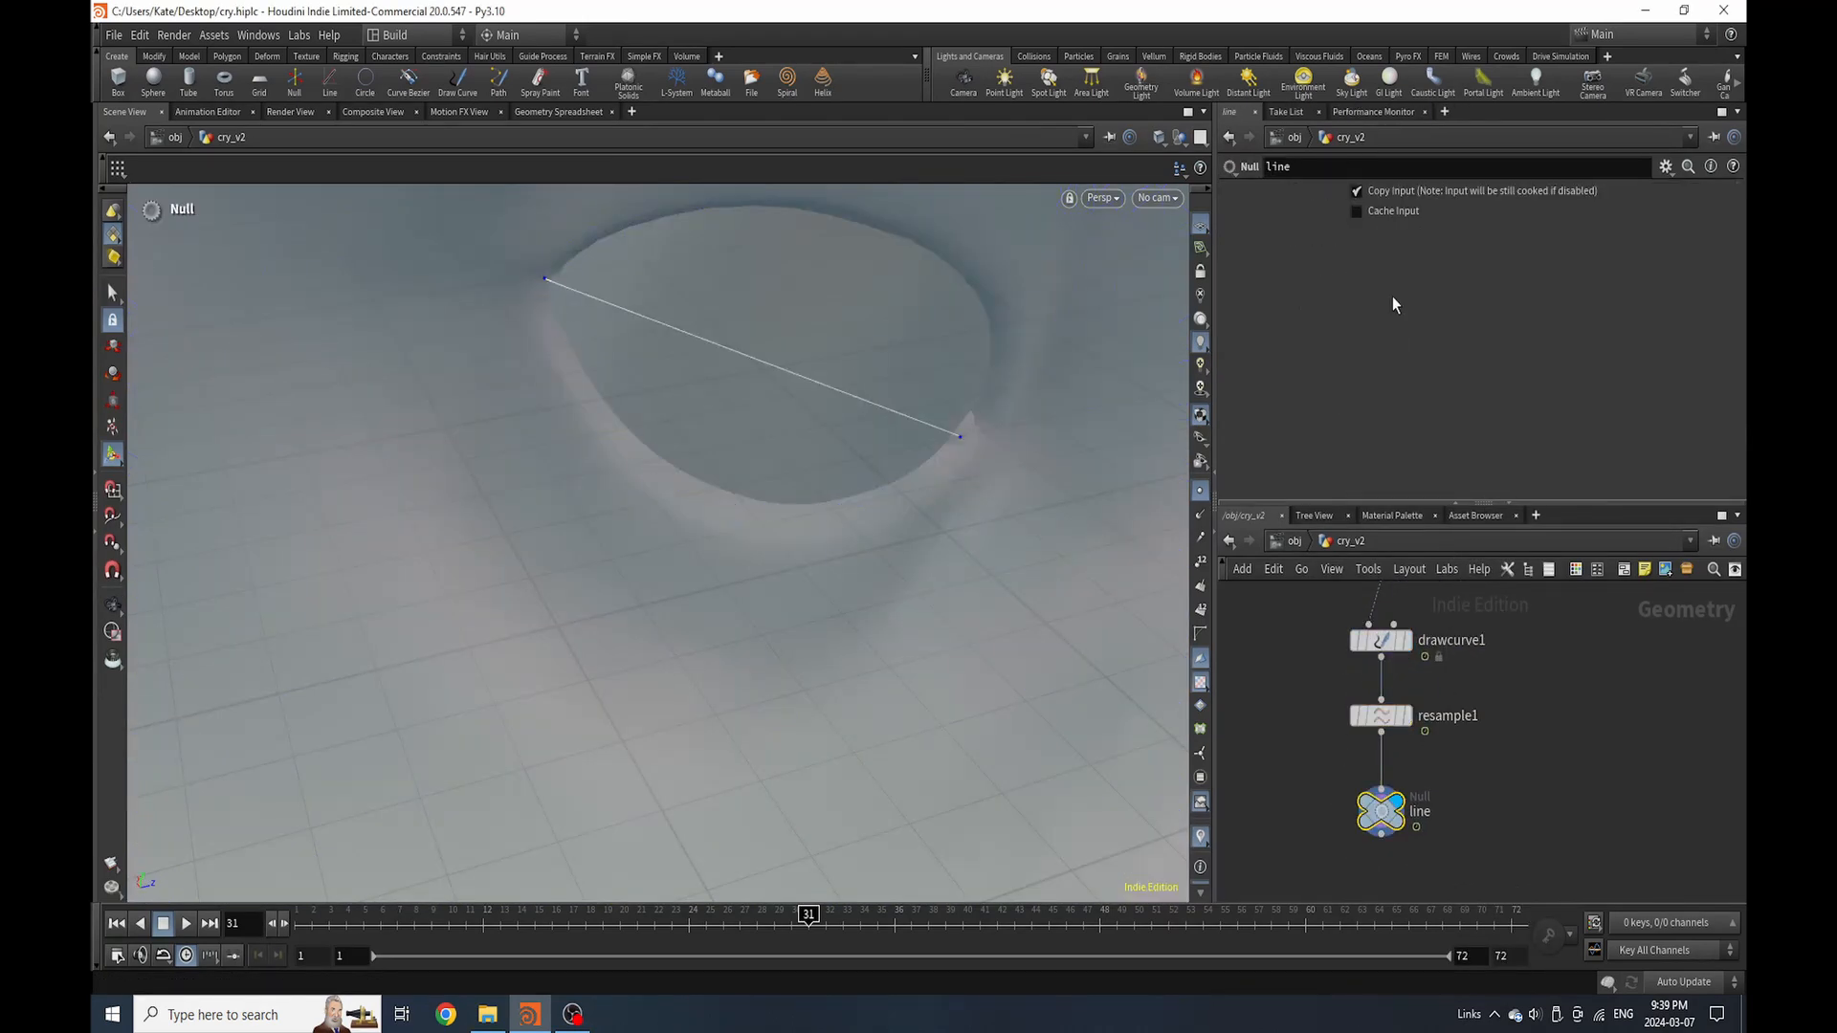
Set the Resample node's maximum segment Length to 0.002
left_click(1381, 716)
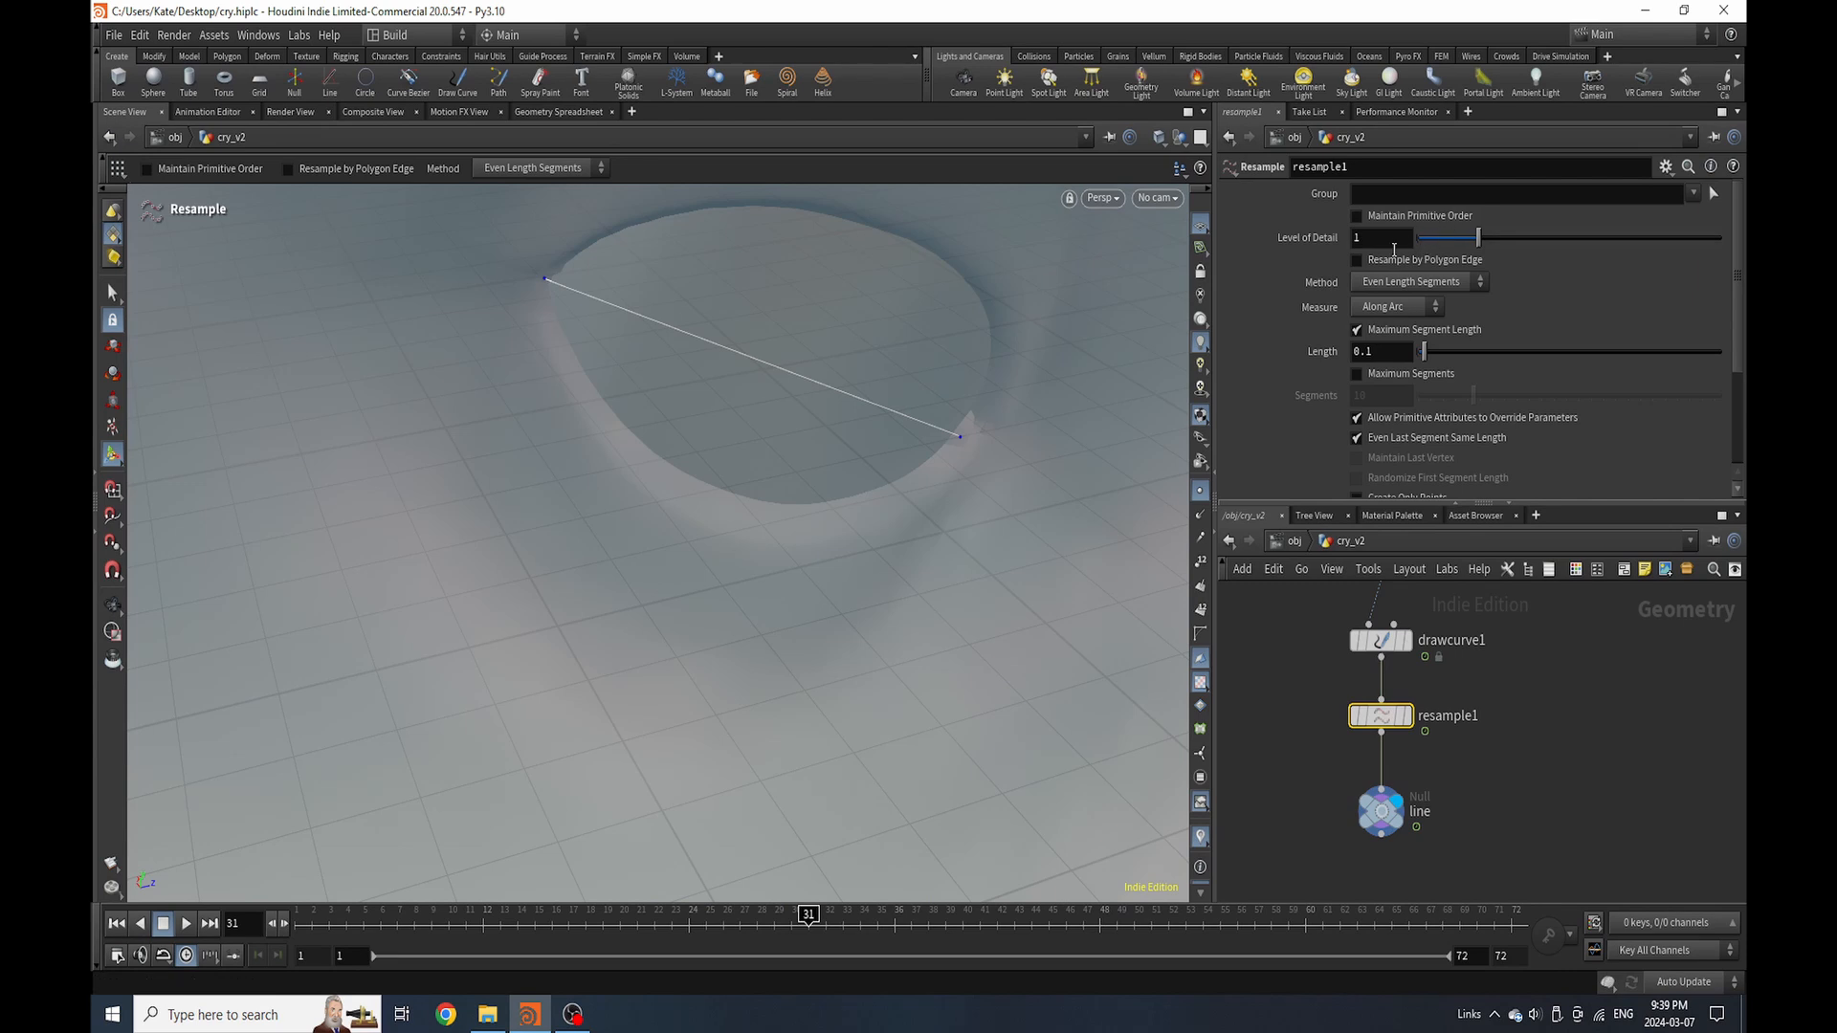
left_click(1401, 355)
type("01")
key("Return")
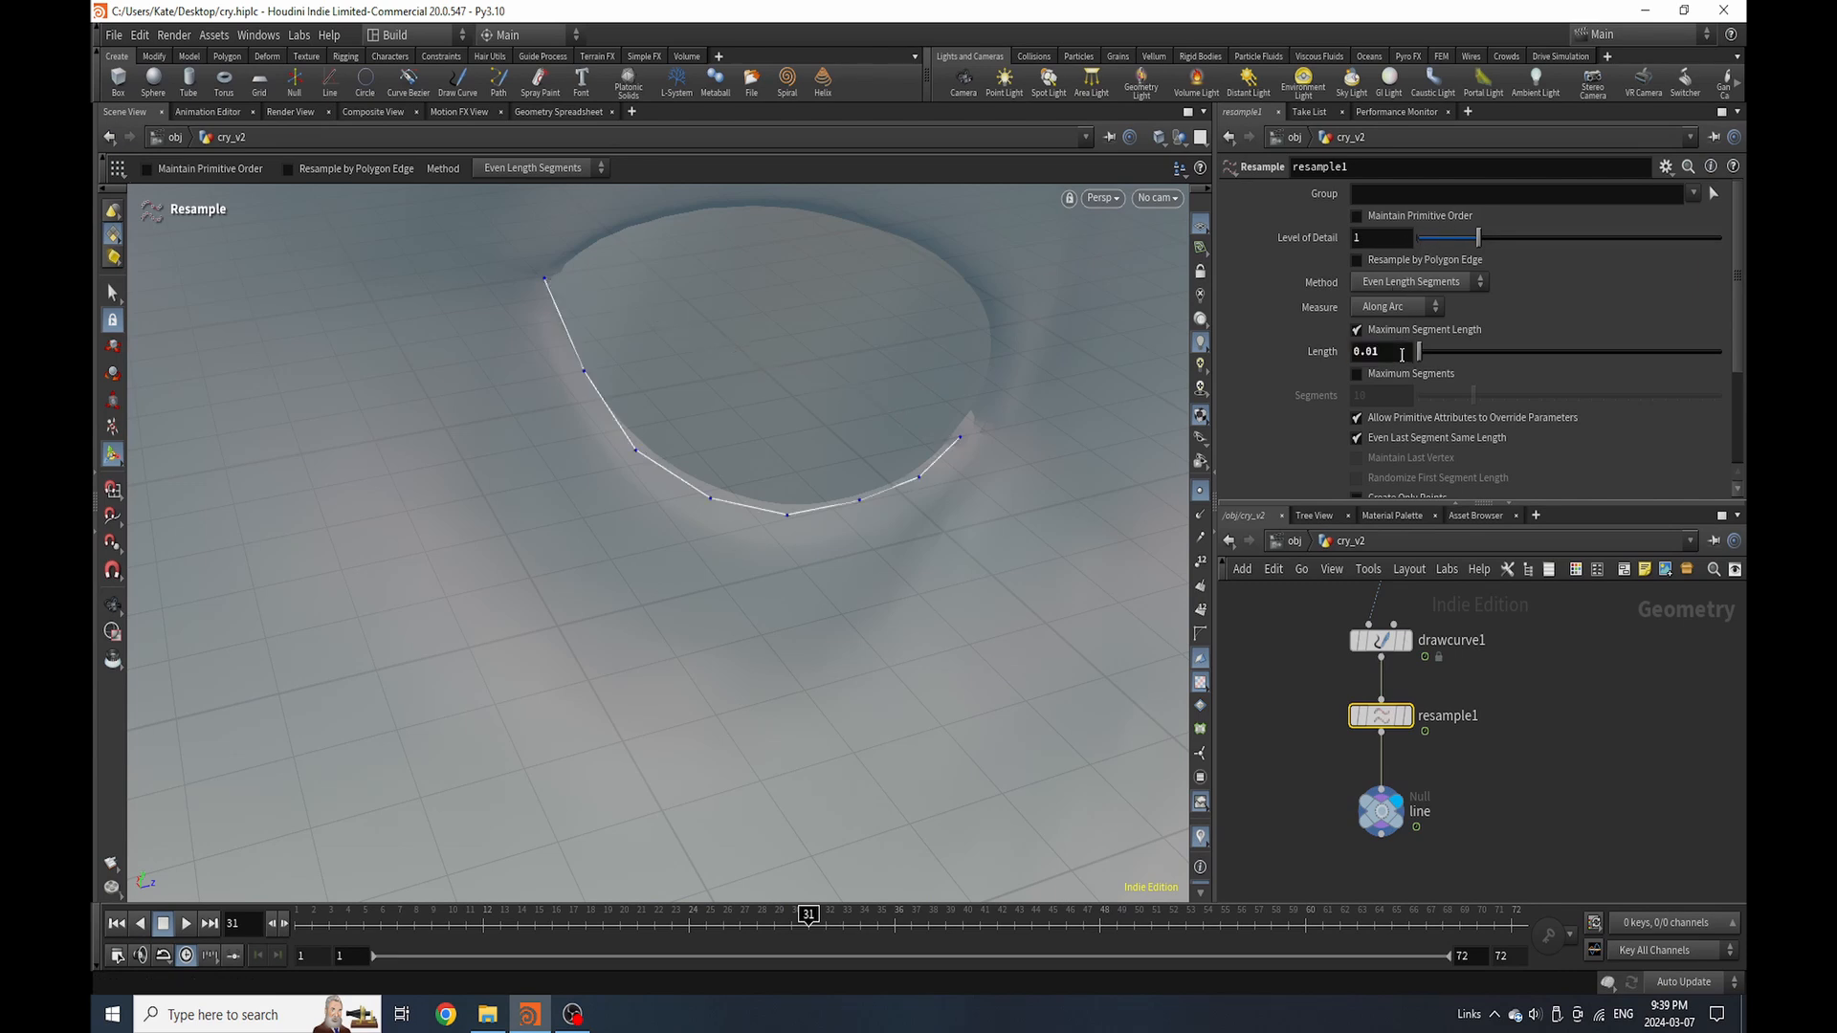
left_click(1382, 356)
type("02")
key("Return")
left_click_drag(903, 470, 934, 420, "alt")
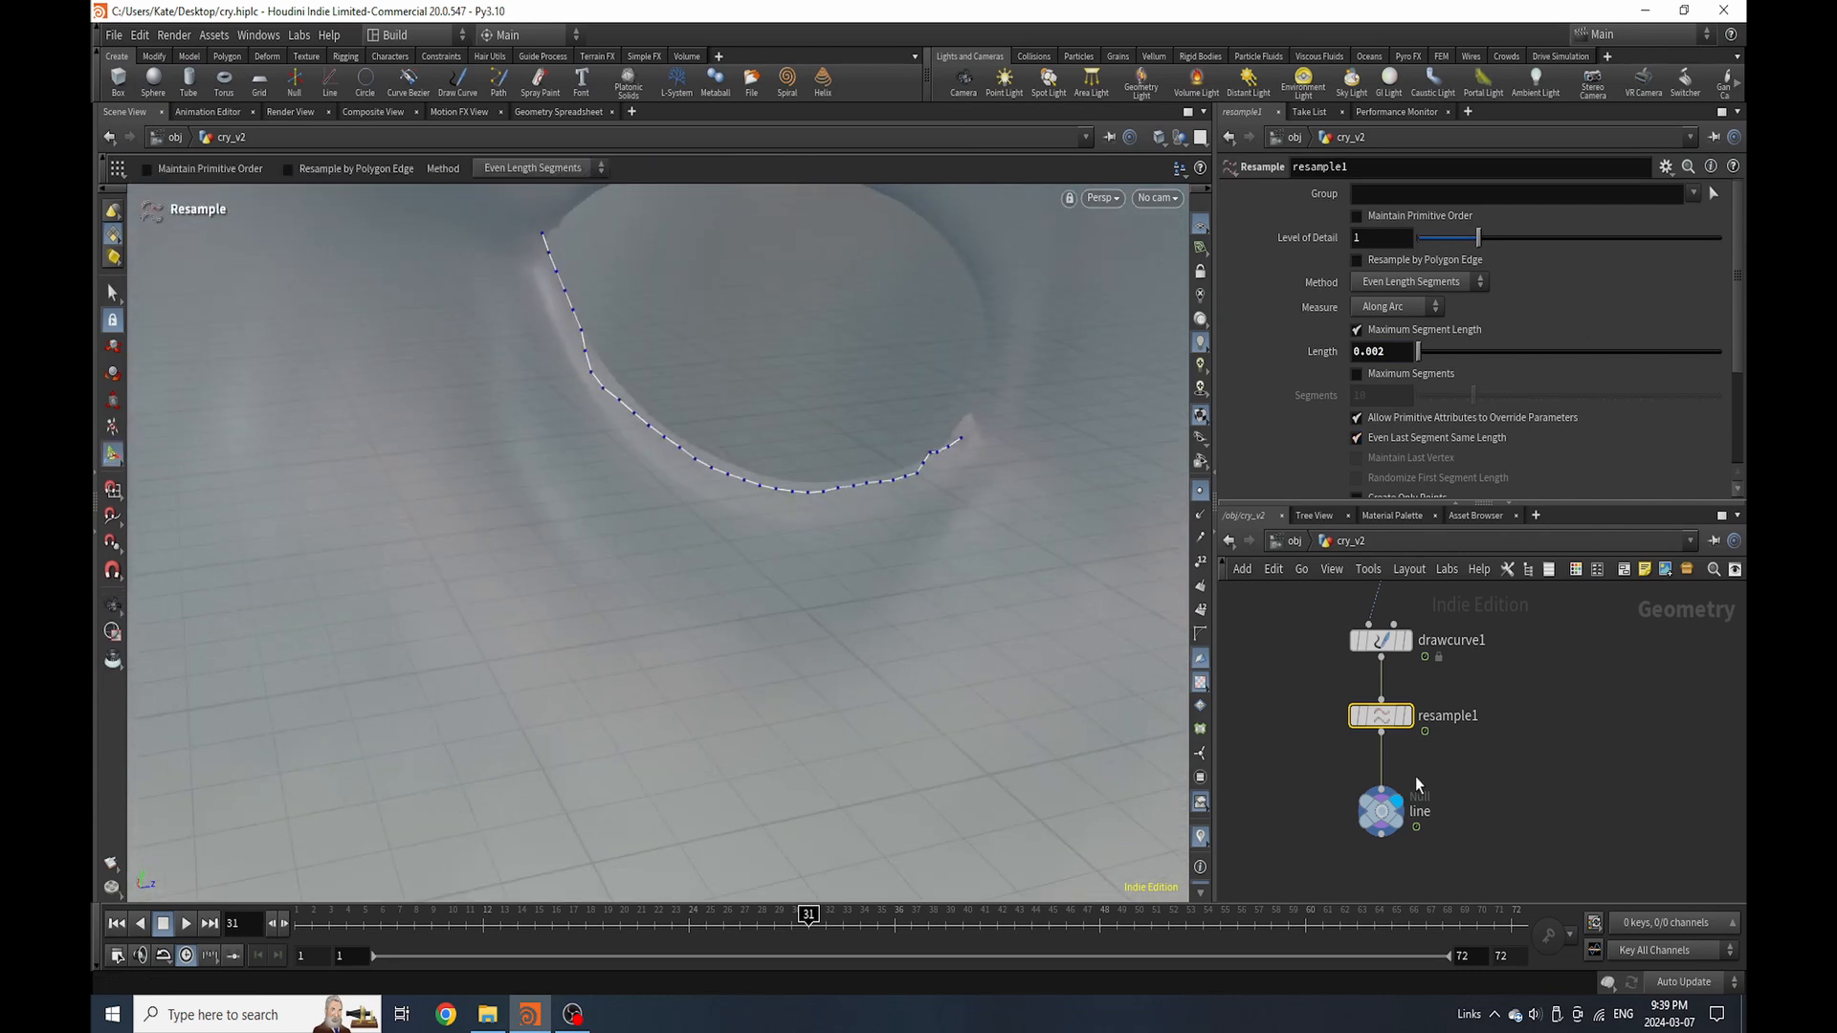
Add a Group Expression node connected below the line Null
scroll(1427, 689, "down", 3)
scroll(1404, 742, "up", 5)
scroll(1474, 744, "down", 4)
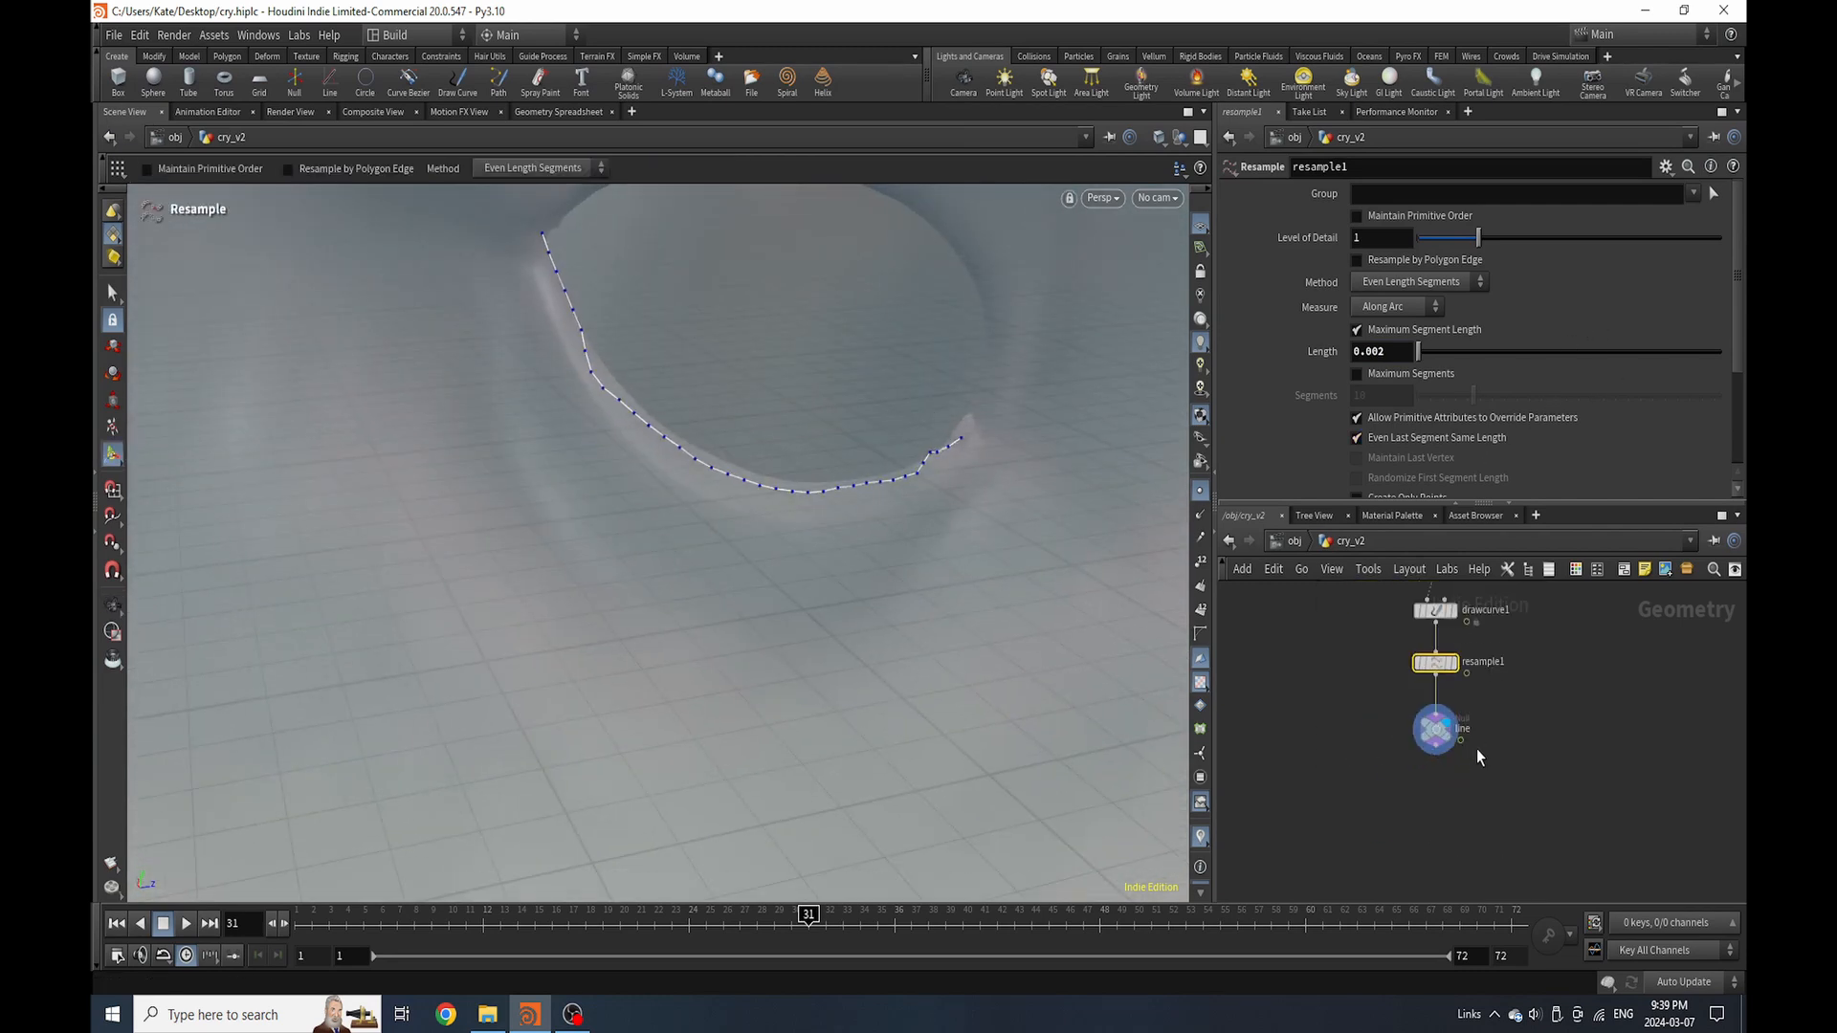
scroll(1463, 800, "up", 3)
key("Tab")
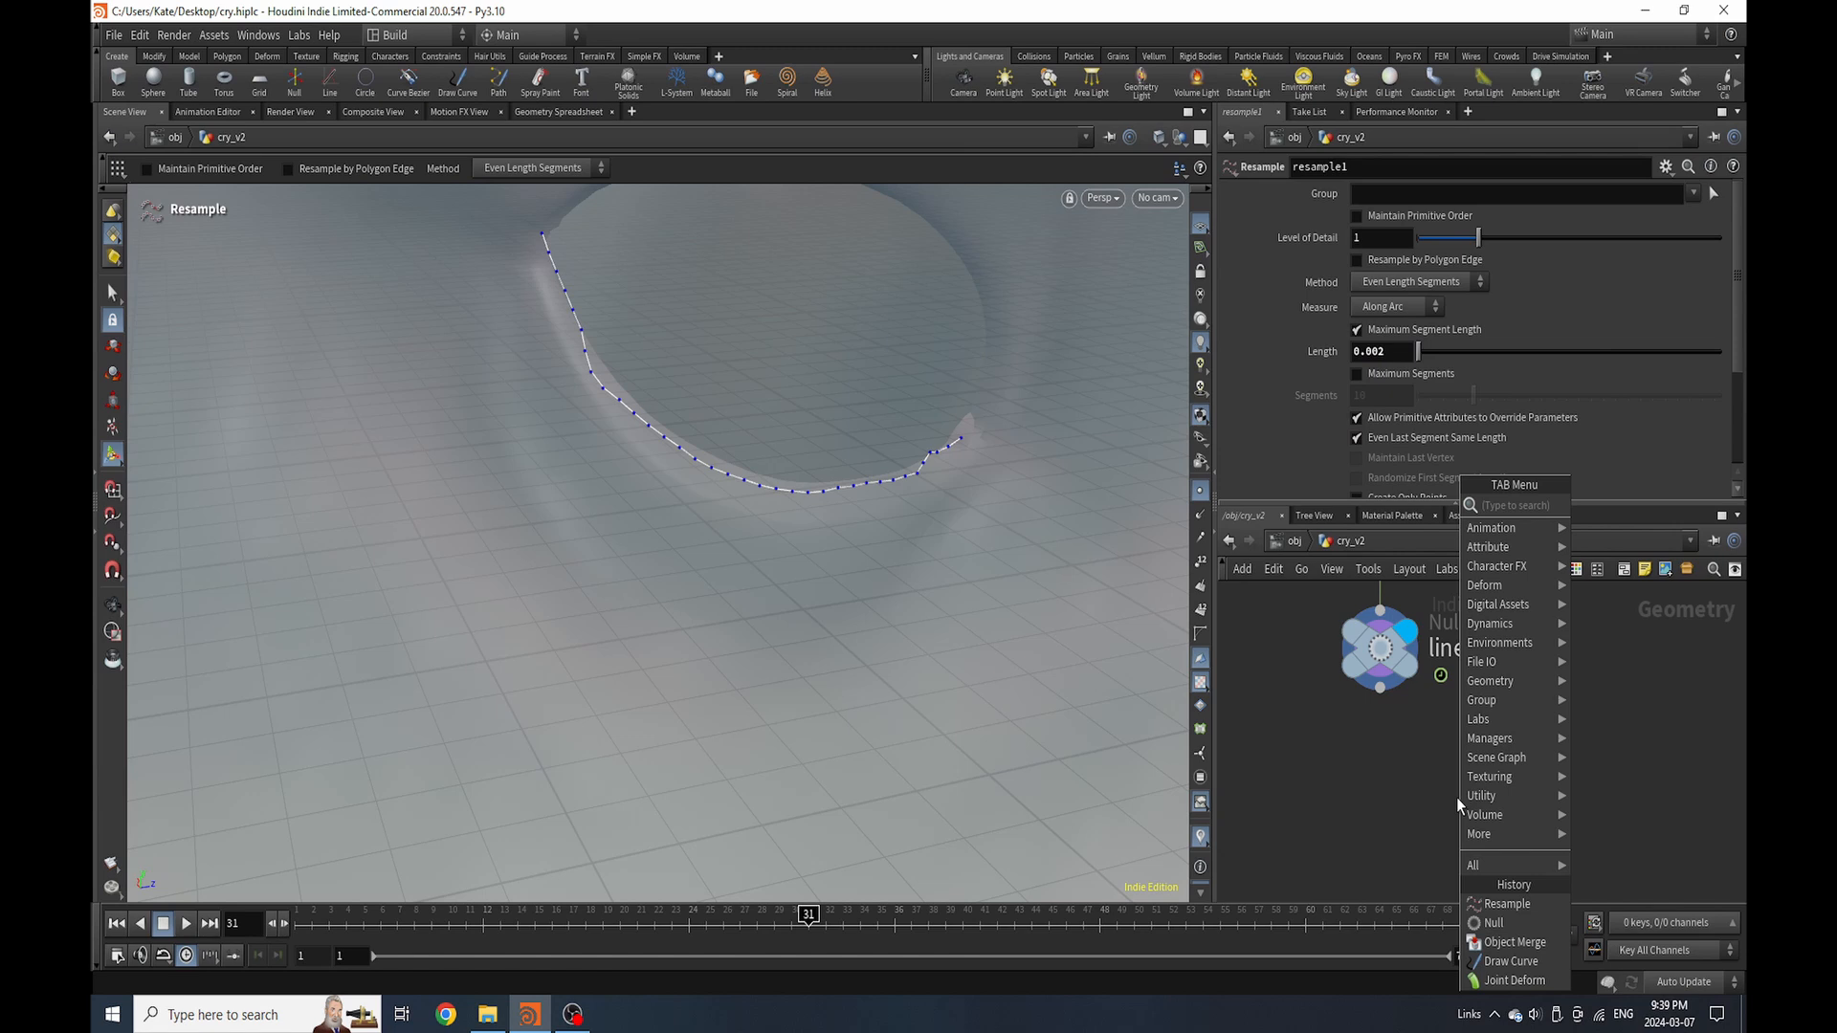
type("grou")
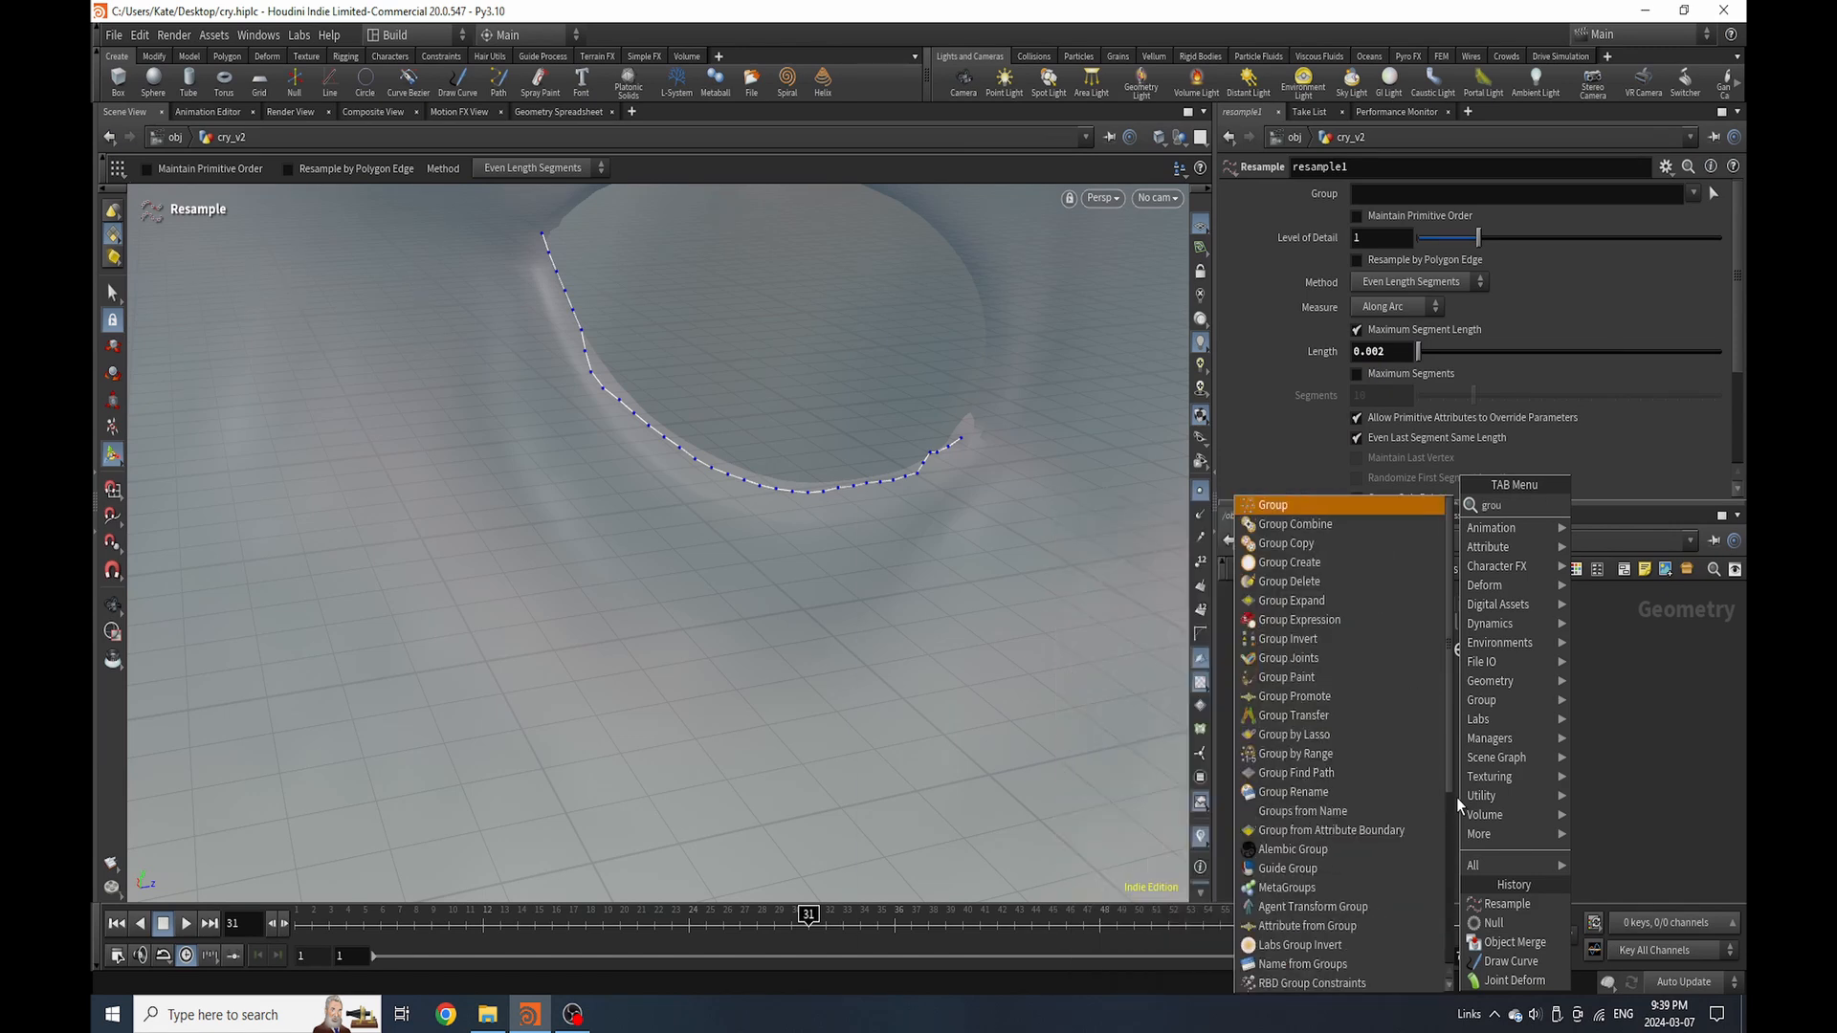
left_click(1299, 619)
left_click(1403, 772)
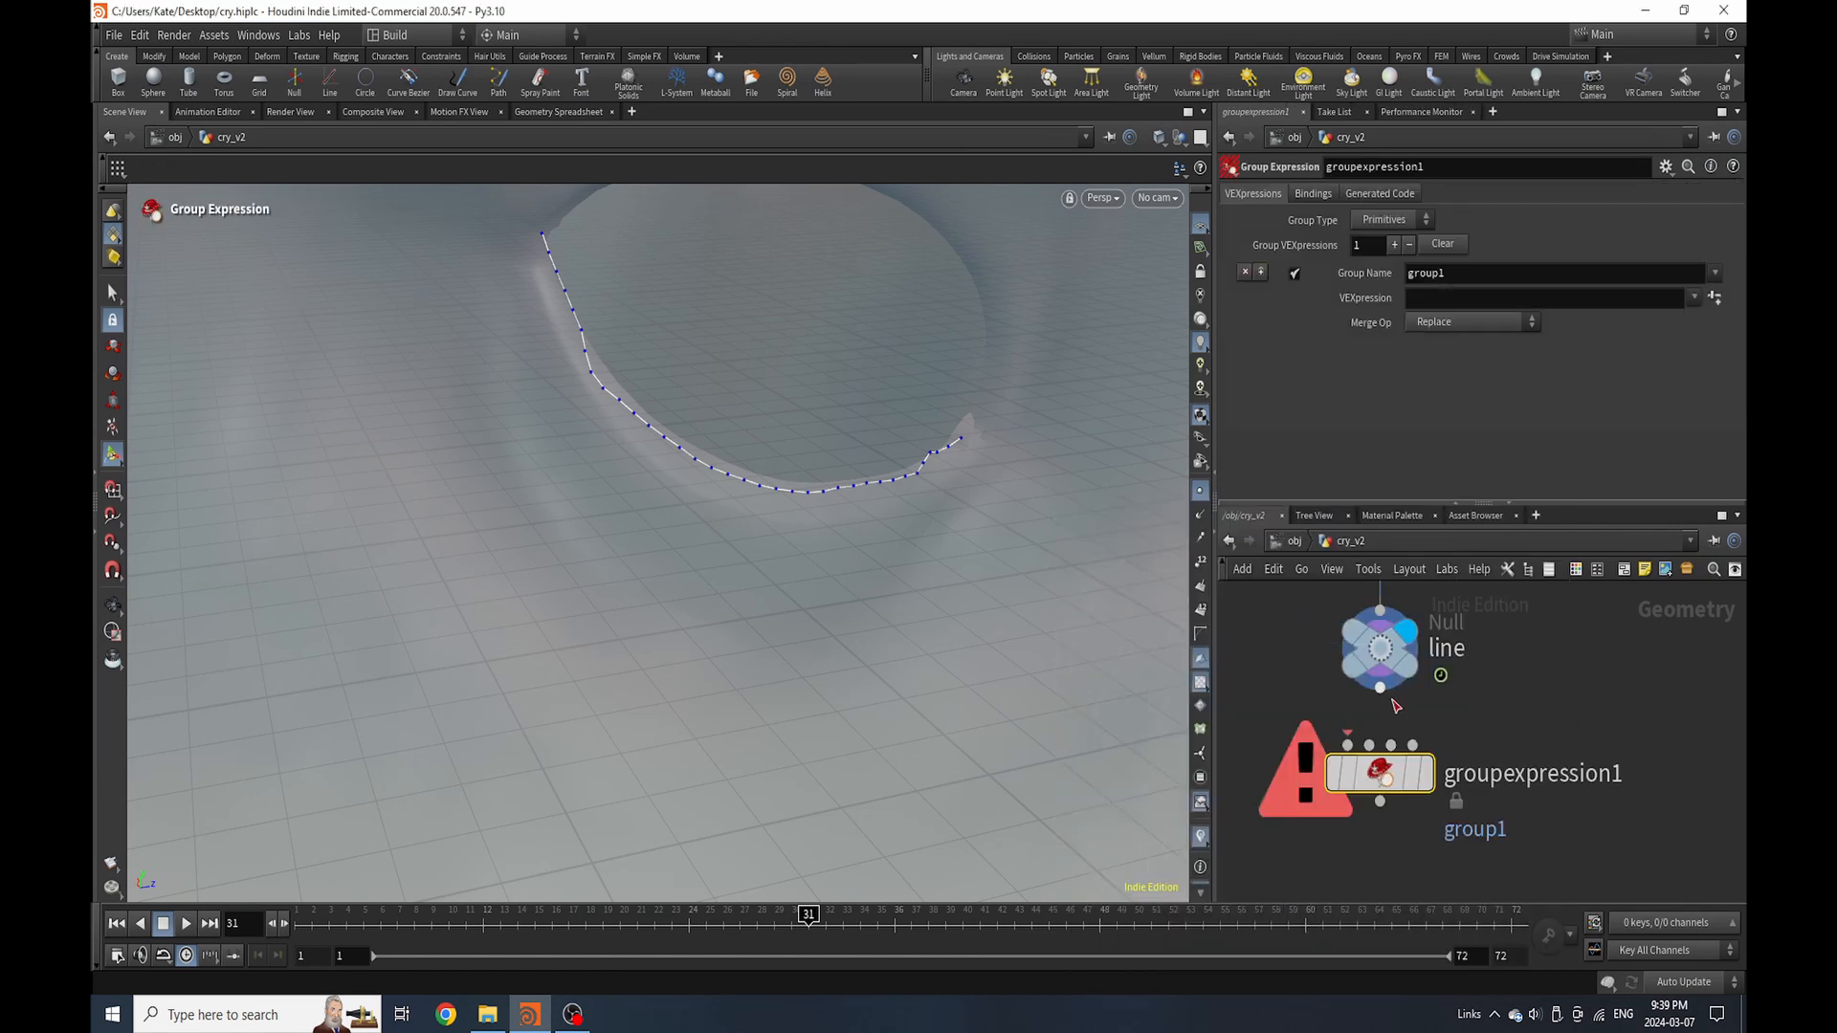
Name the Group Expression node's group start_point and set its Group Type to Points
double_click(1429, 279)
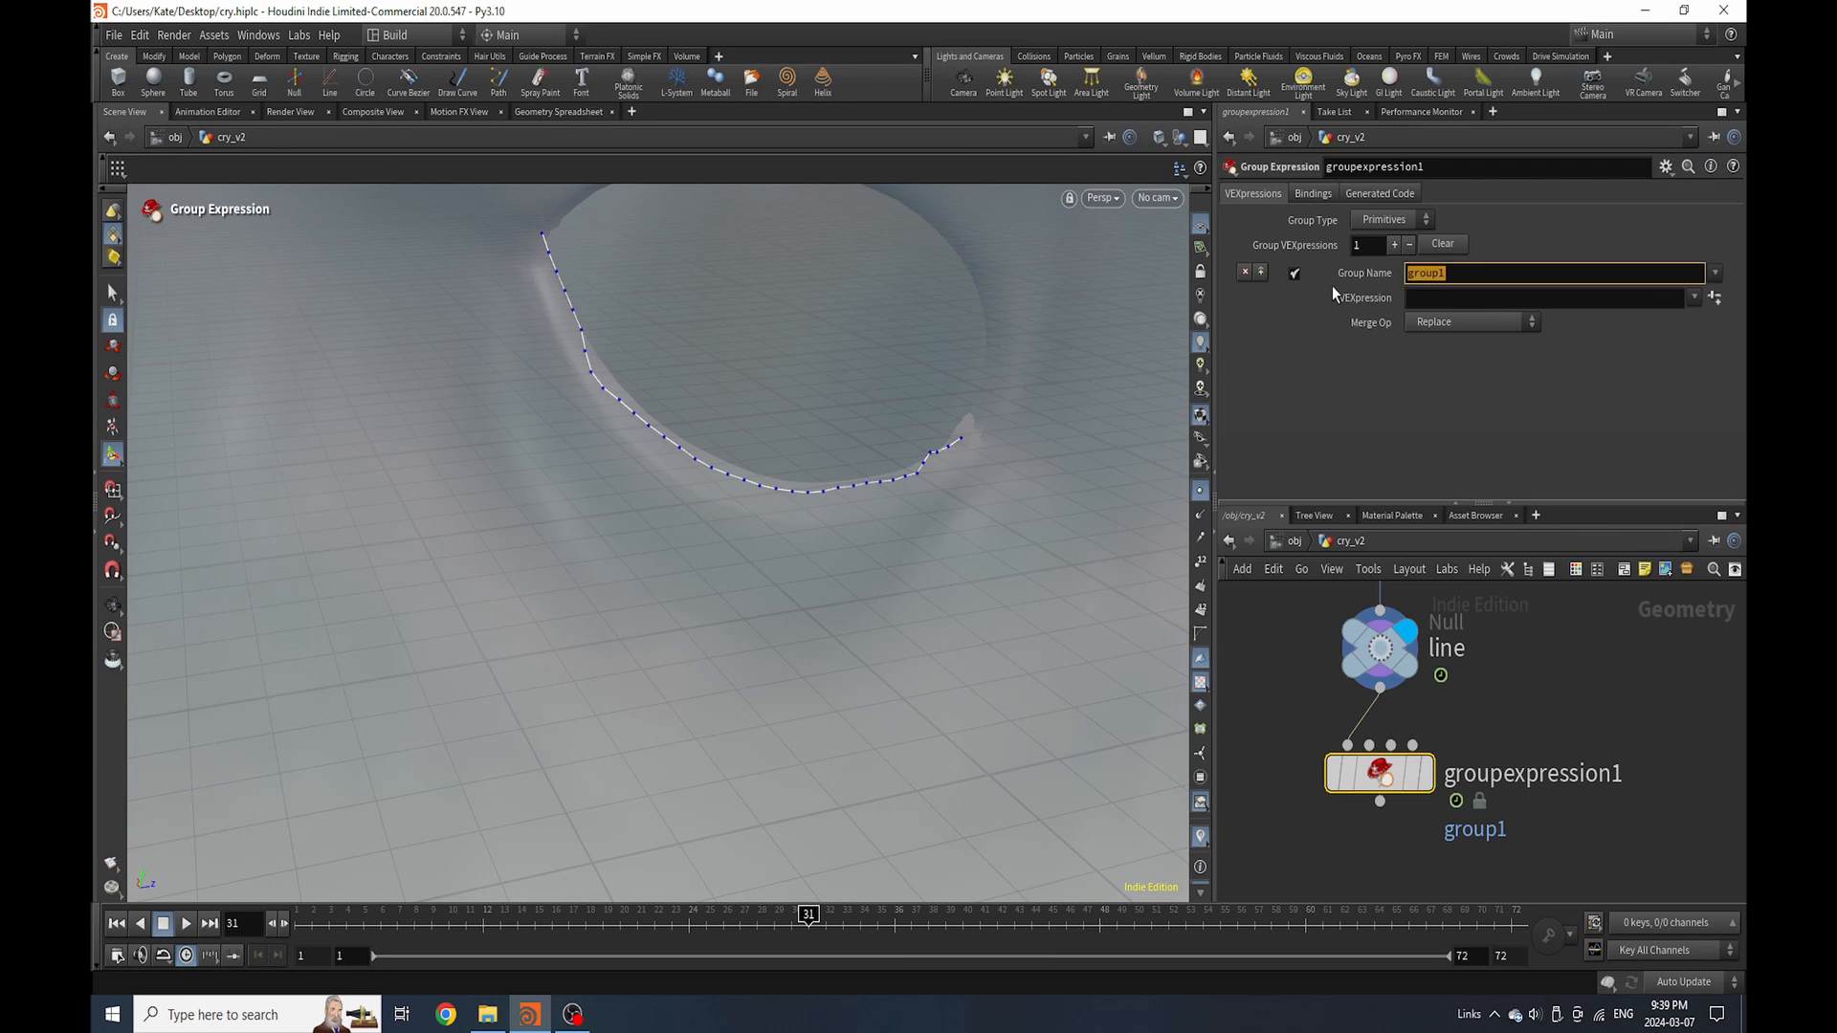
type("start ")
type("point")
key("Return")
left_click(1397, 226)
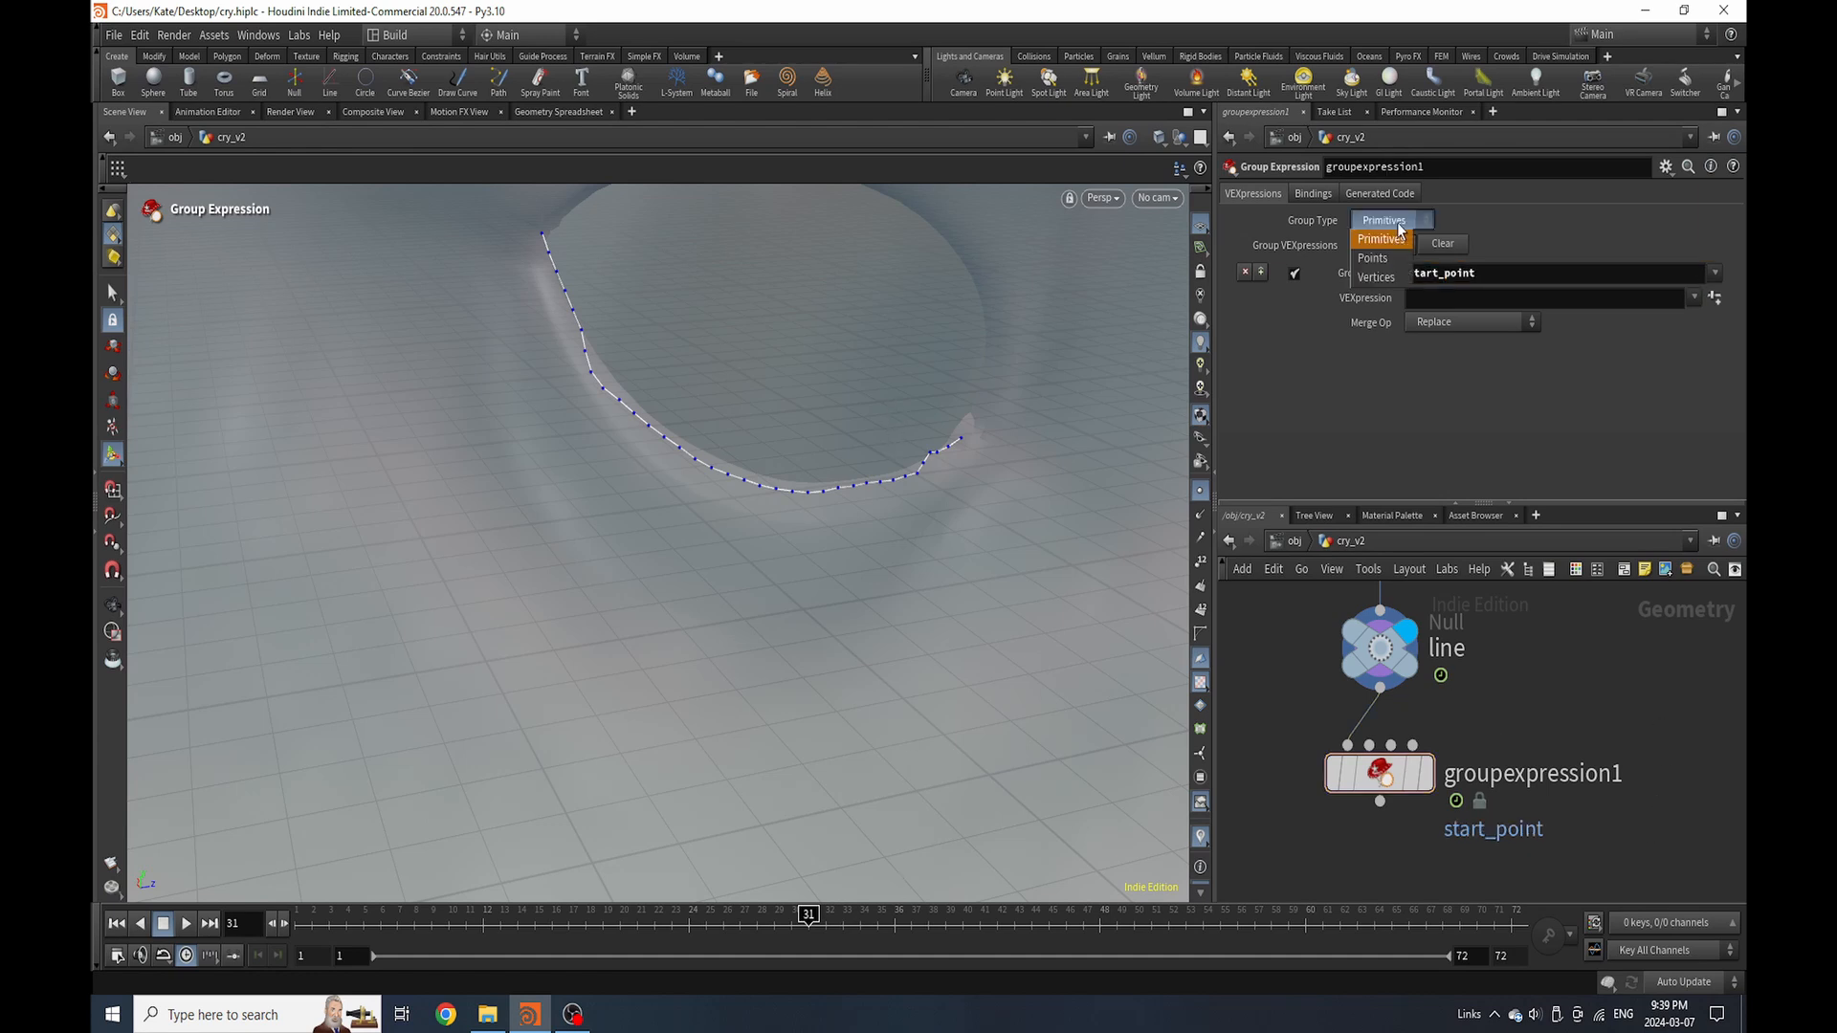
left_click(1382, 258)
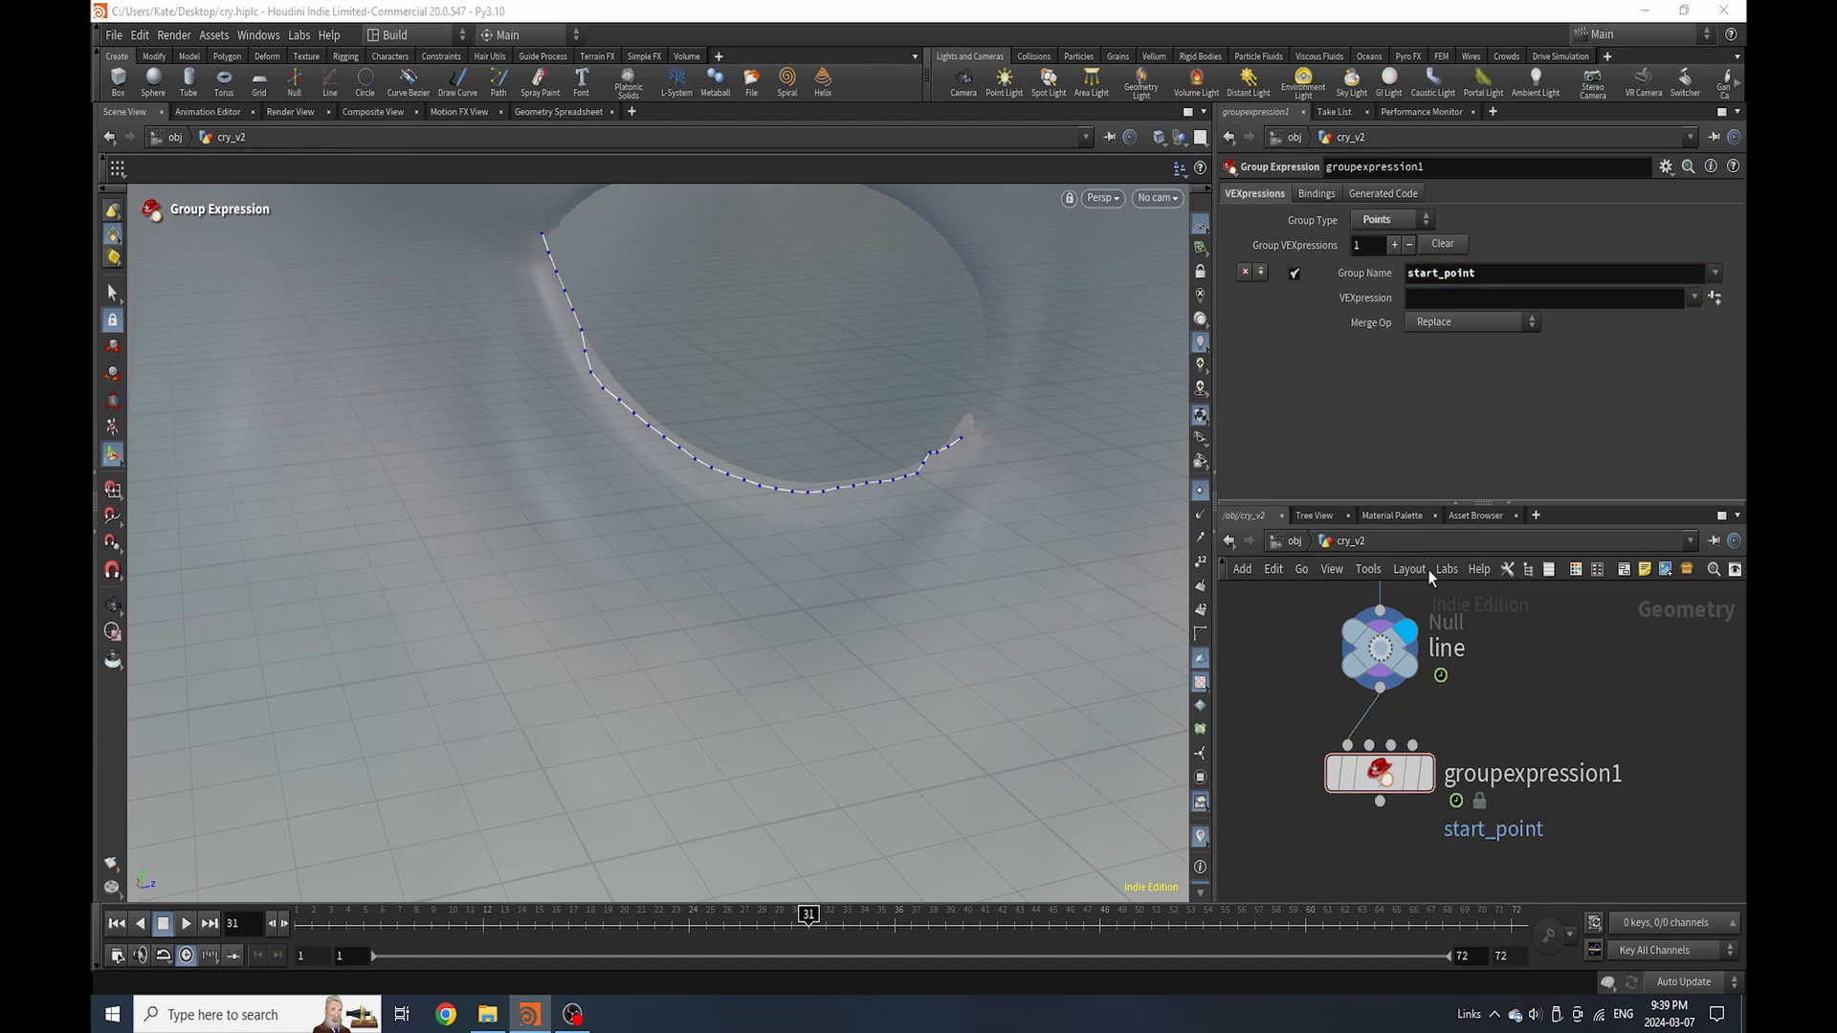
Apply the First Point of Primitive preset as the start_point group's VEXpression and display the Group Expression node
scroll(1458, 617, "down", 2)
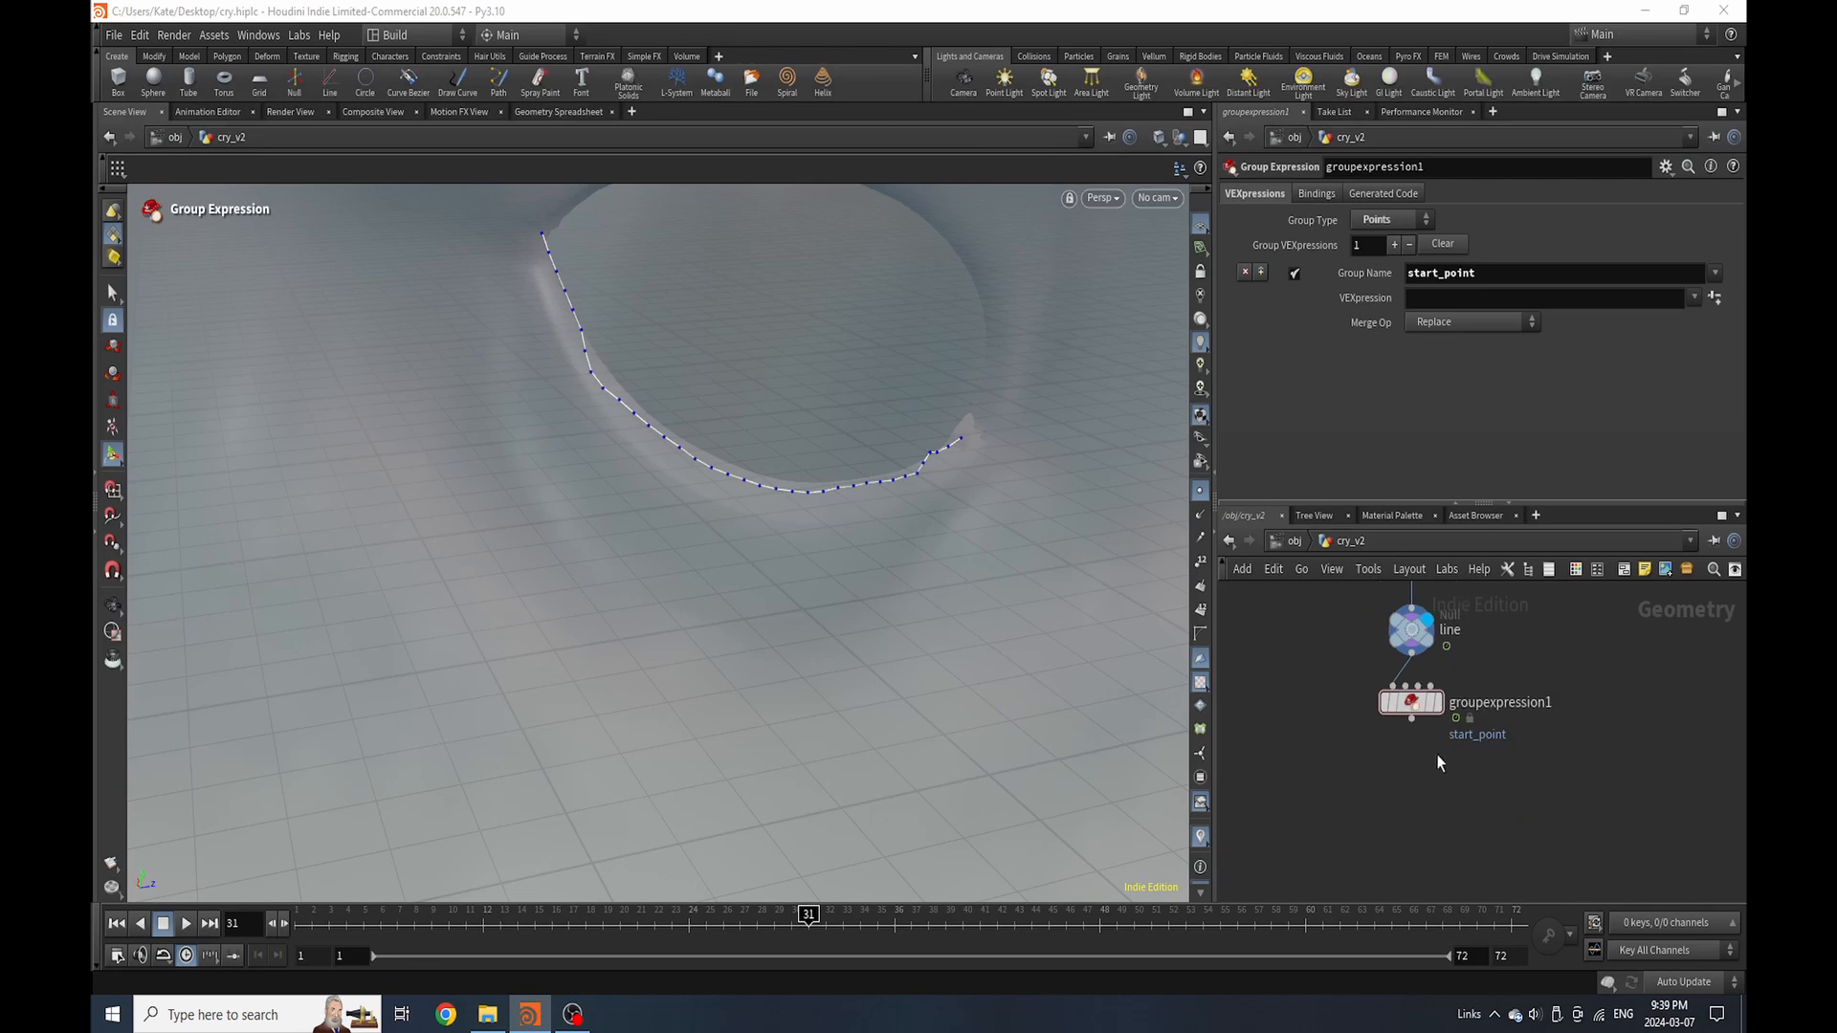
left_click(1693, 298)
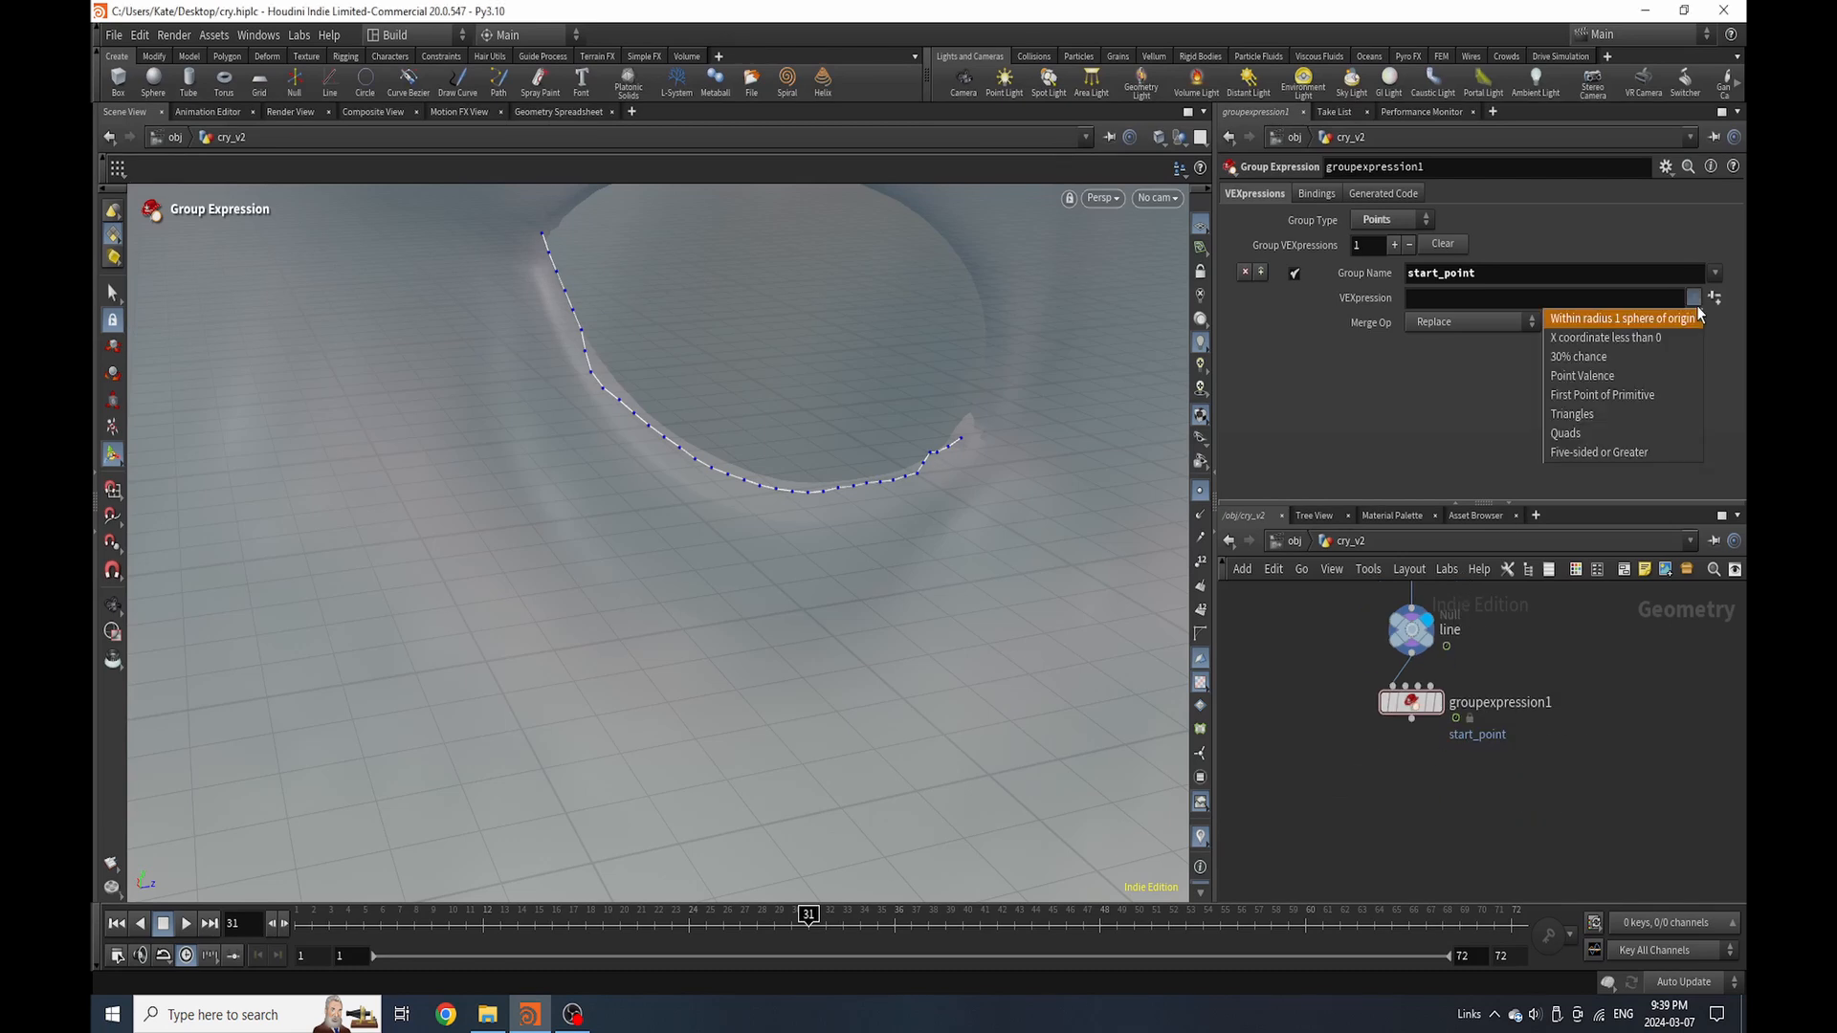
left_click(1670, 394)
scroll(1441, 735, "up", 3)
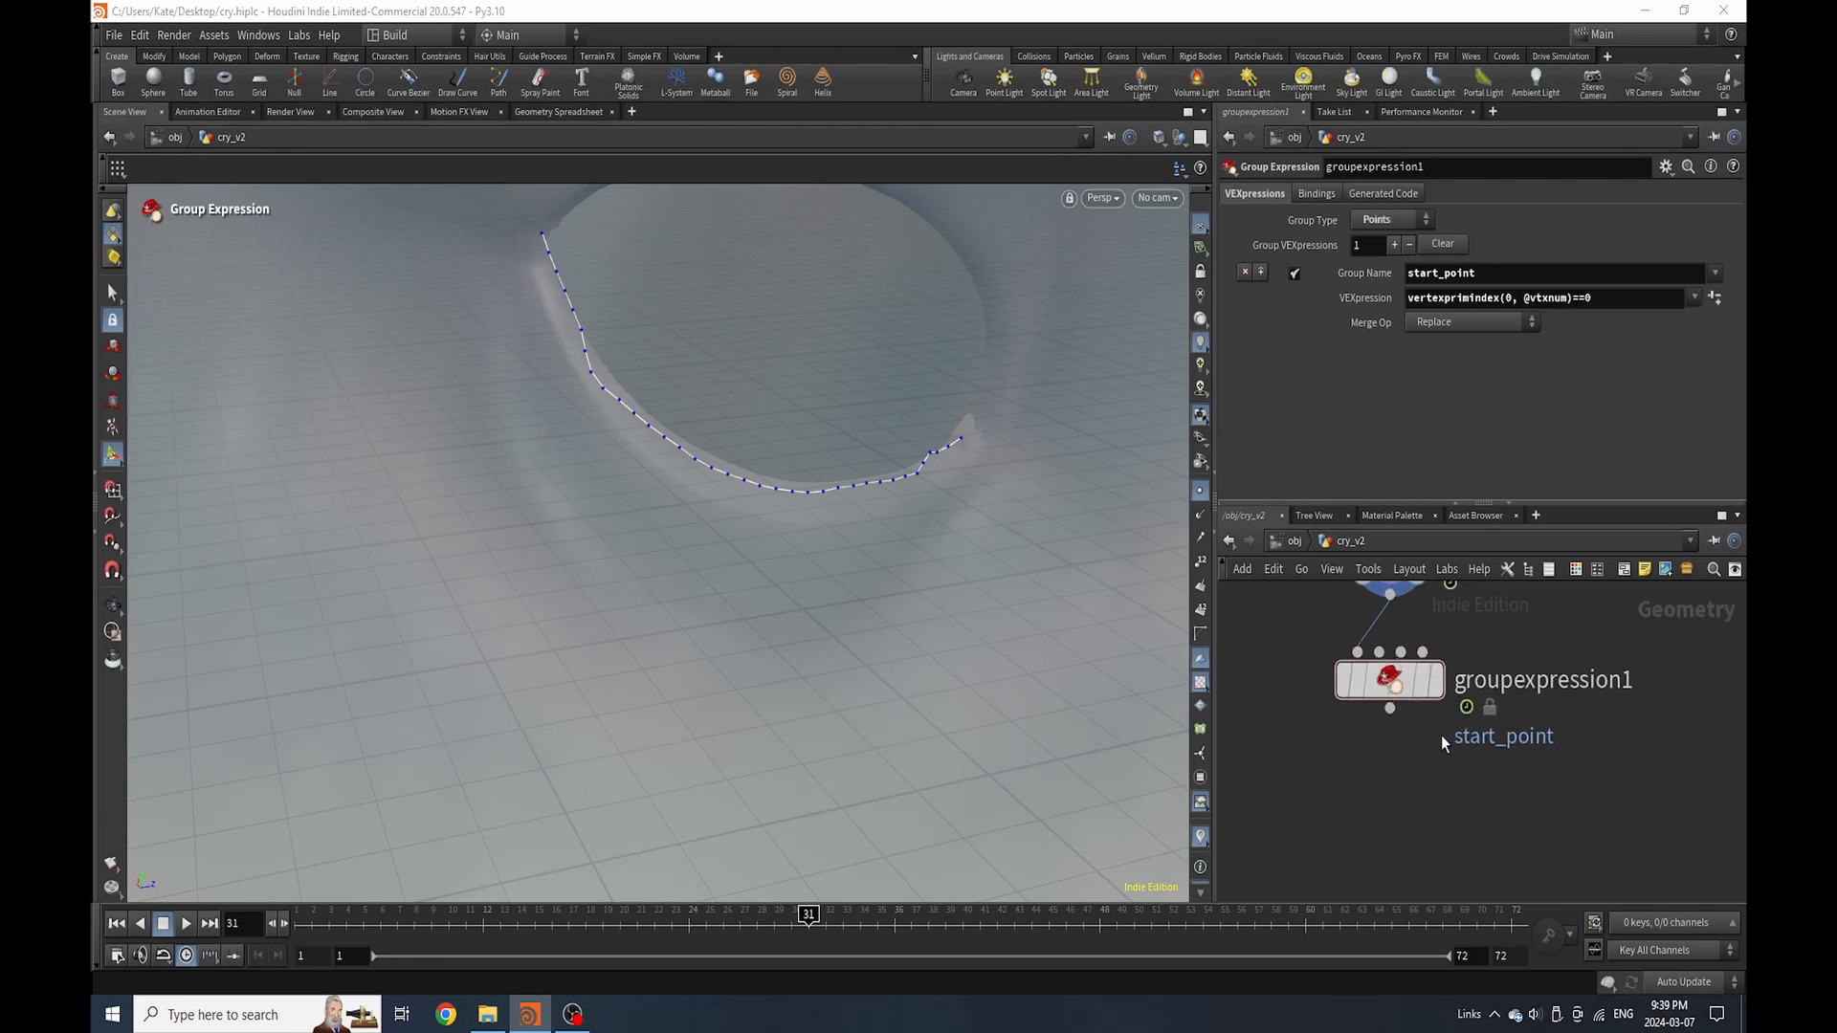
left_click(1437, 682)
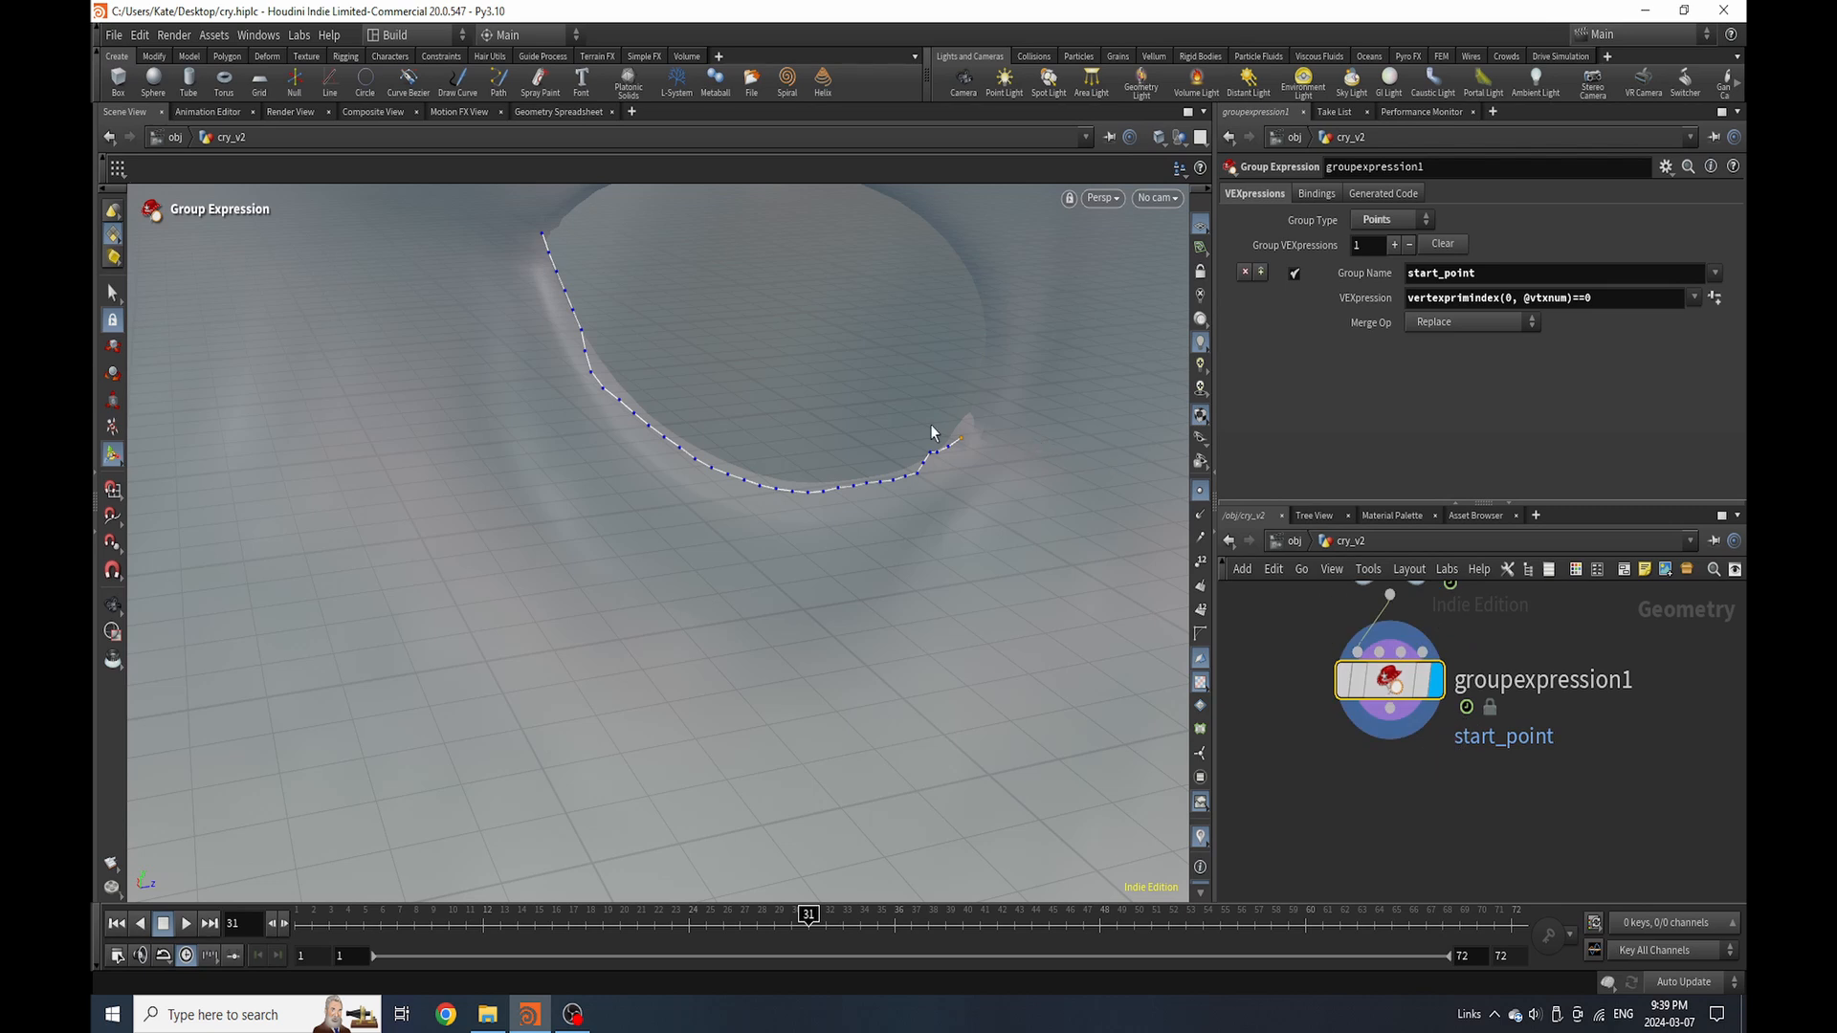
Add a Blast node connected below the Group Expression node
scroll(1577, 723, "down", 4)
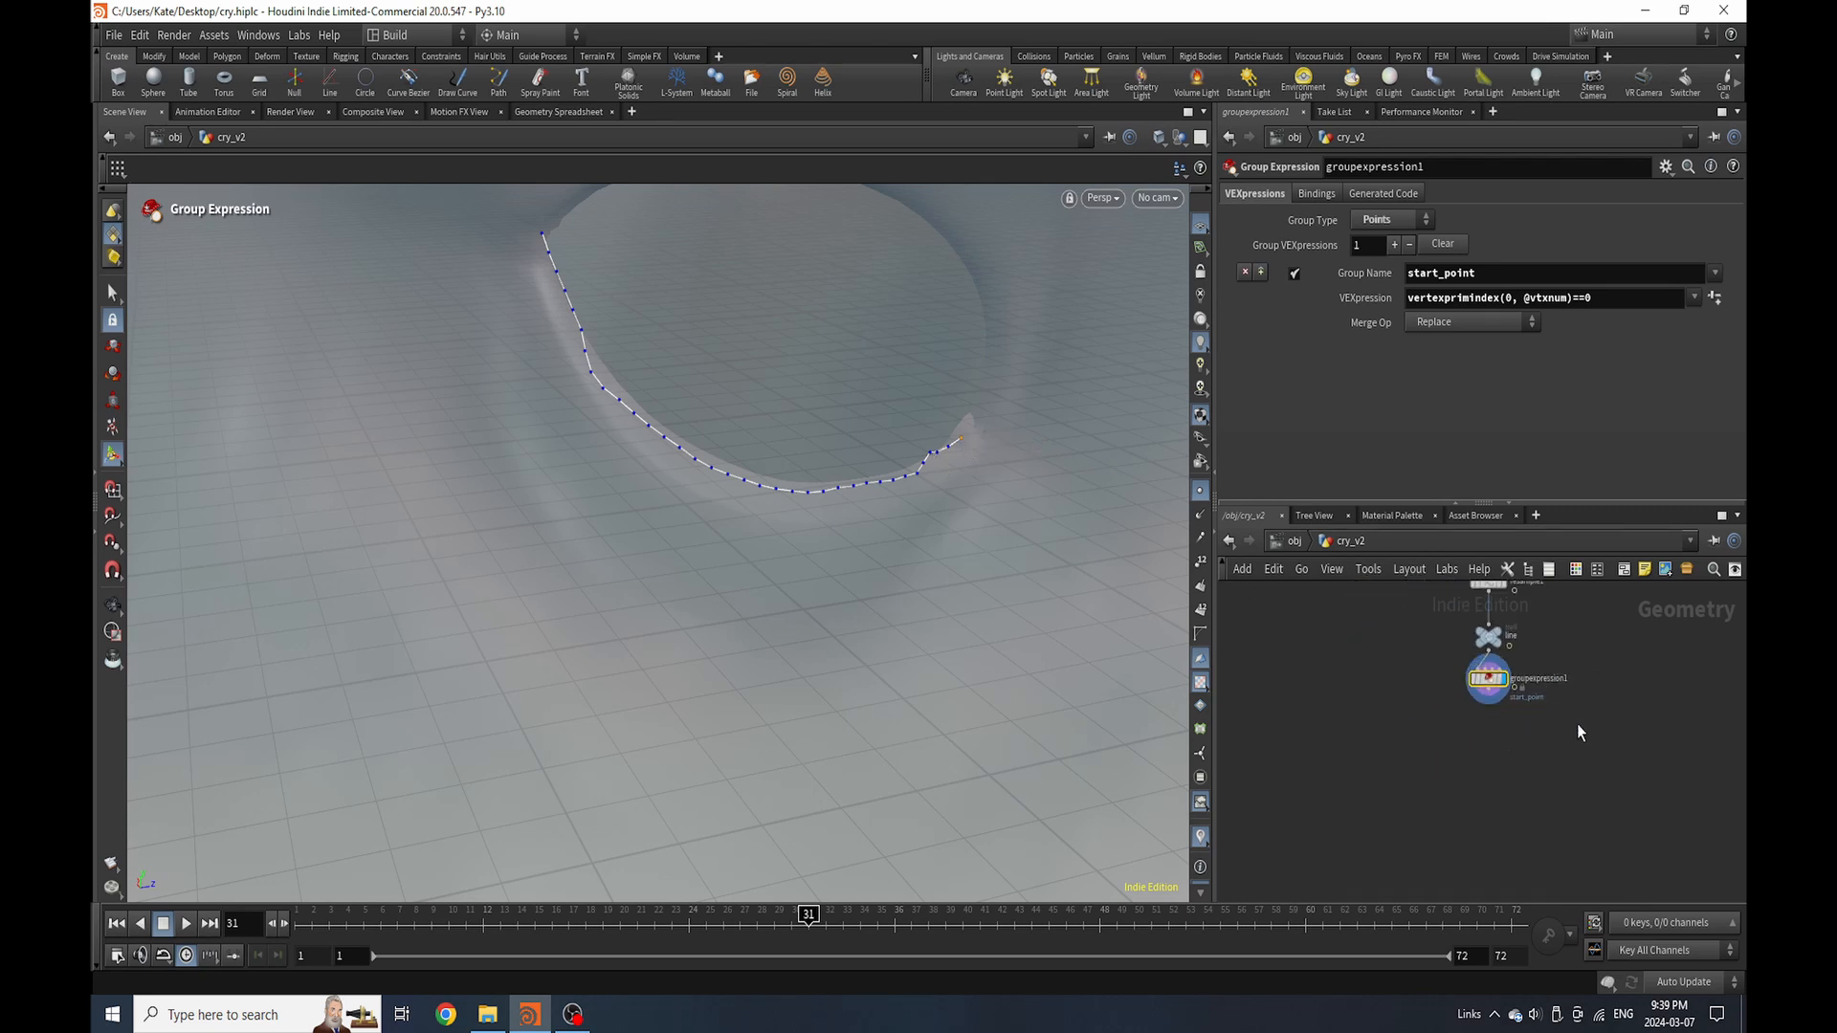
scroll(1577, 725, "up", 3)
key("Tab")
middle_click_drag(1576, 725, 1449, 756)
key("Tab")
type("bla")
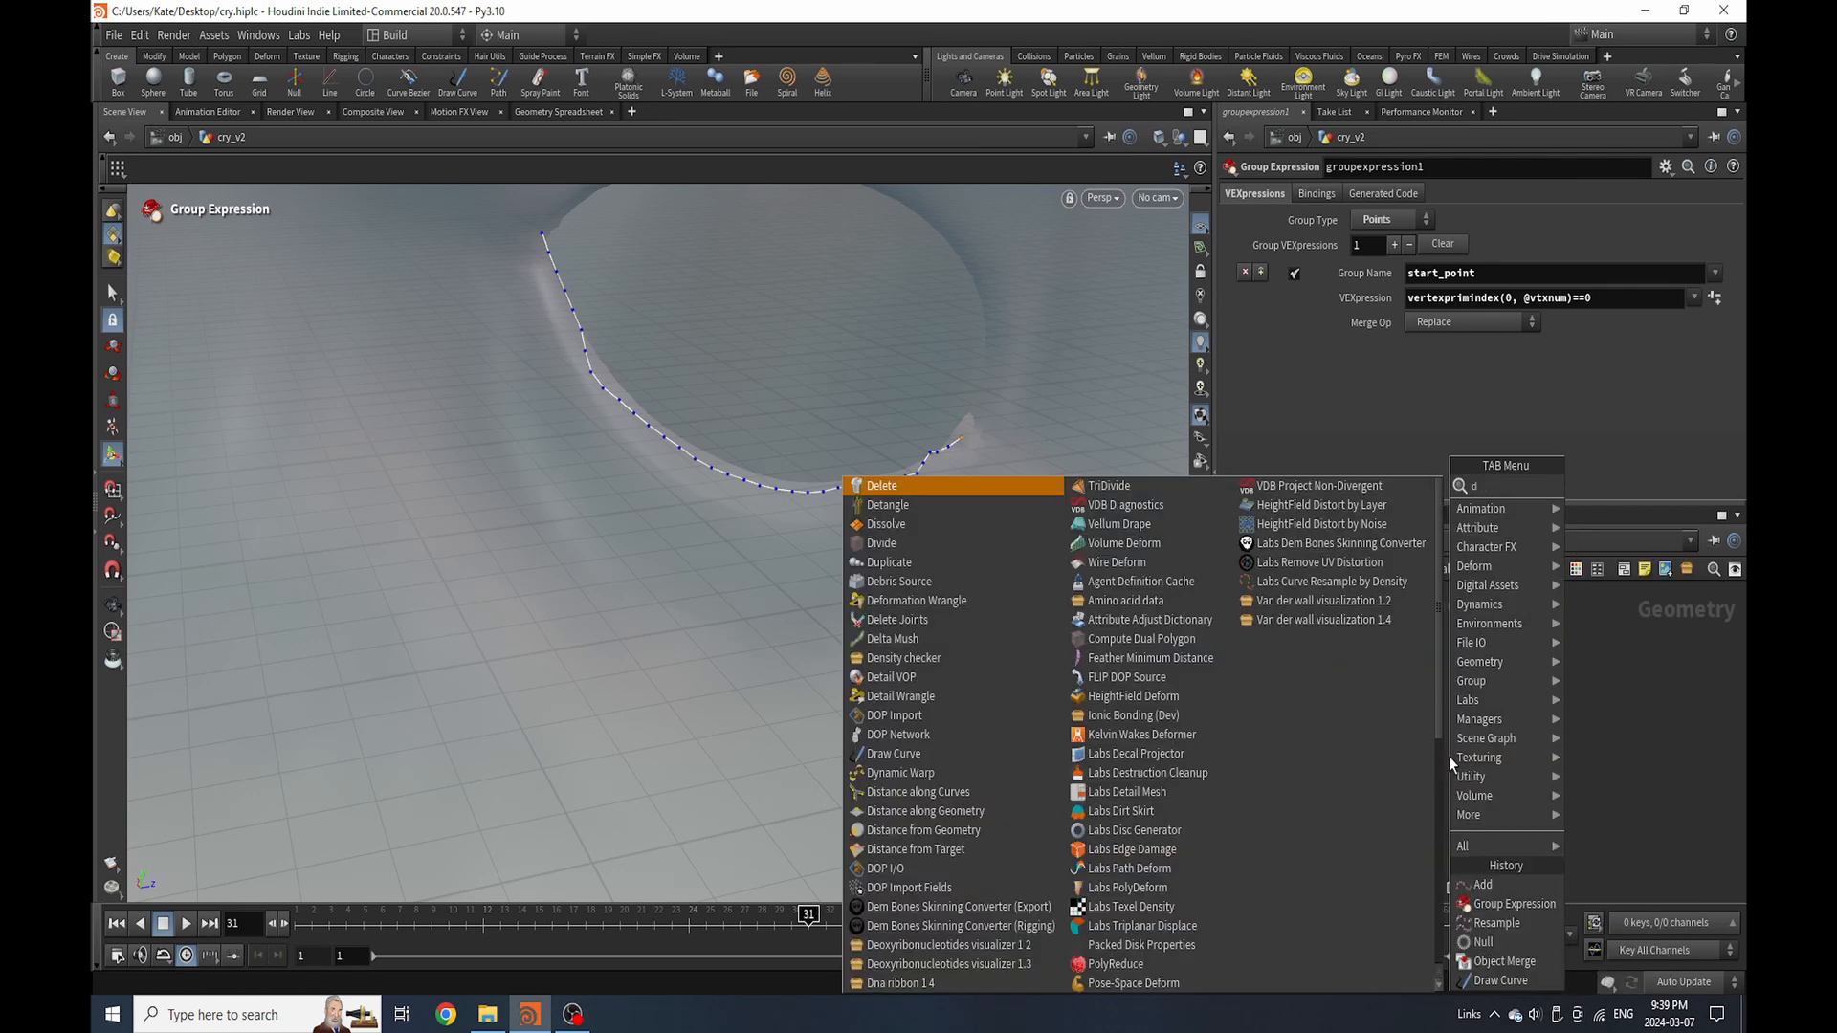
key("Return")
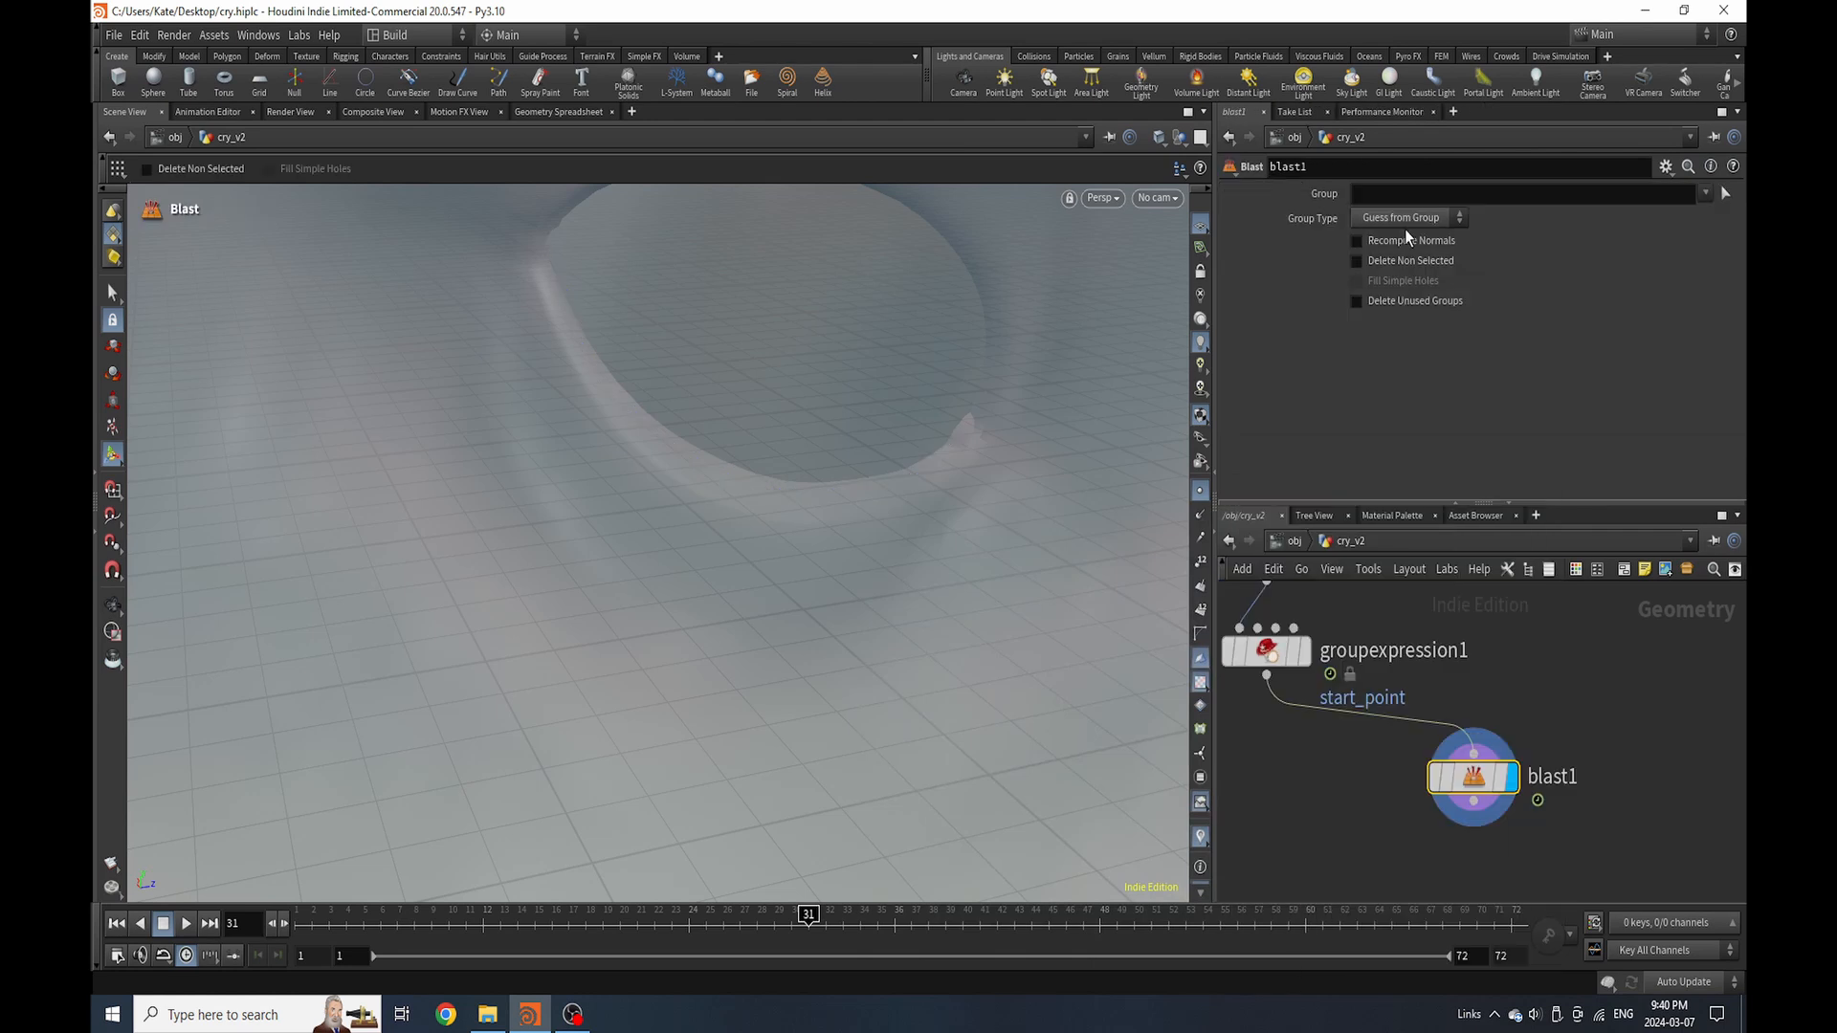
Set the Blast node's Group Type to Points and Group to start_point, and enable Delete Non Selected
left_click(1405, 220)
left_click(1406, 296)
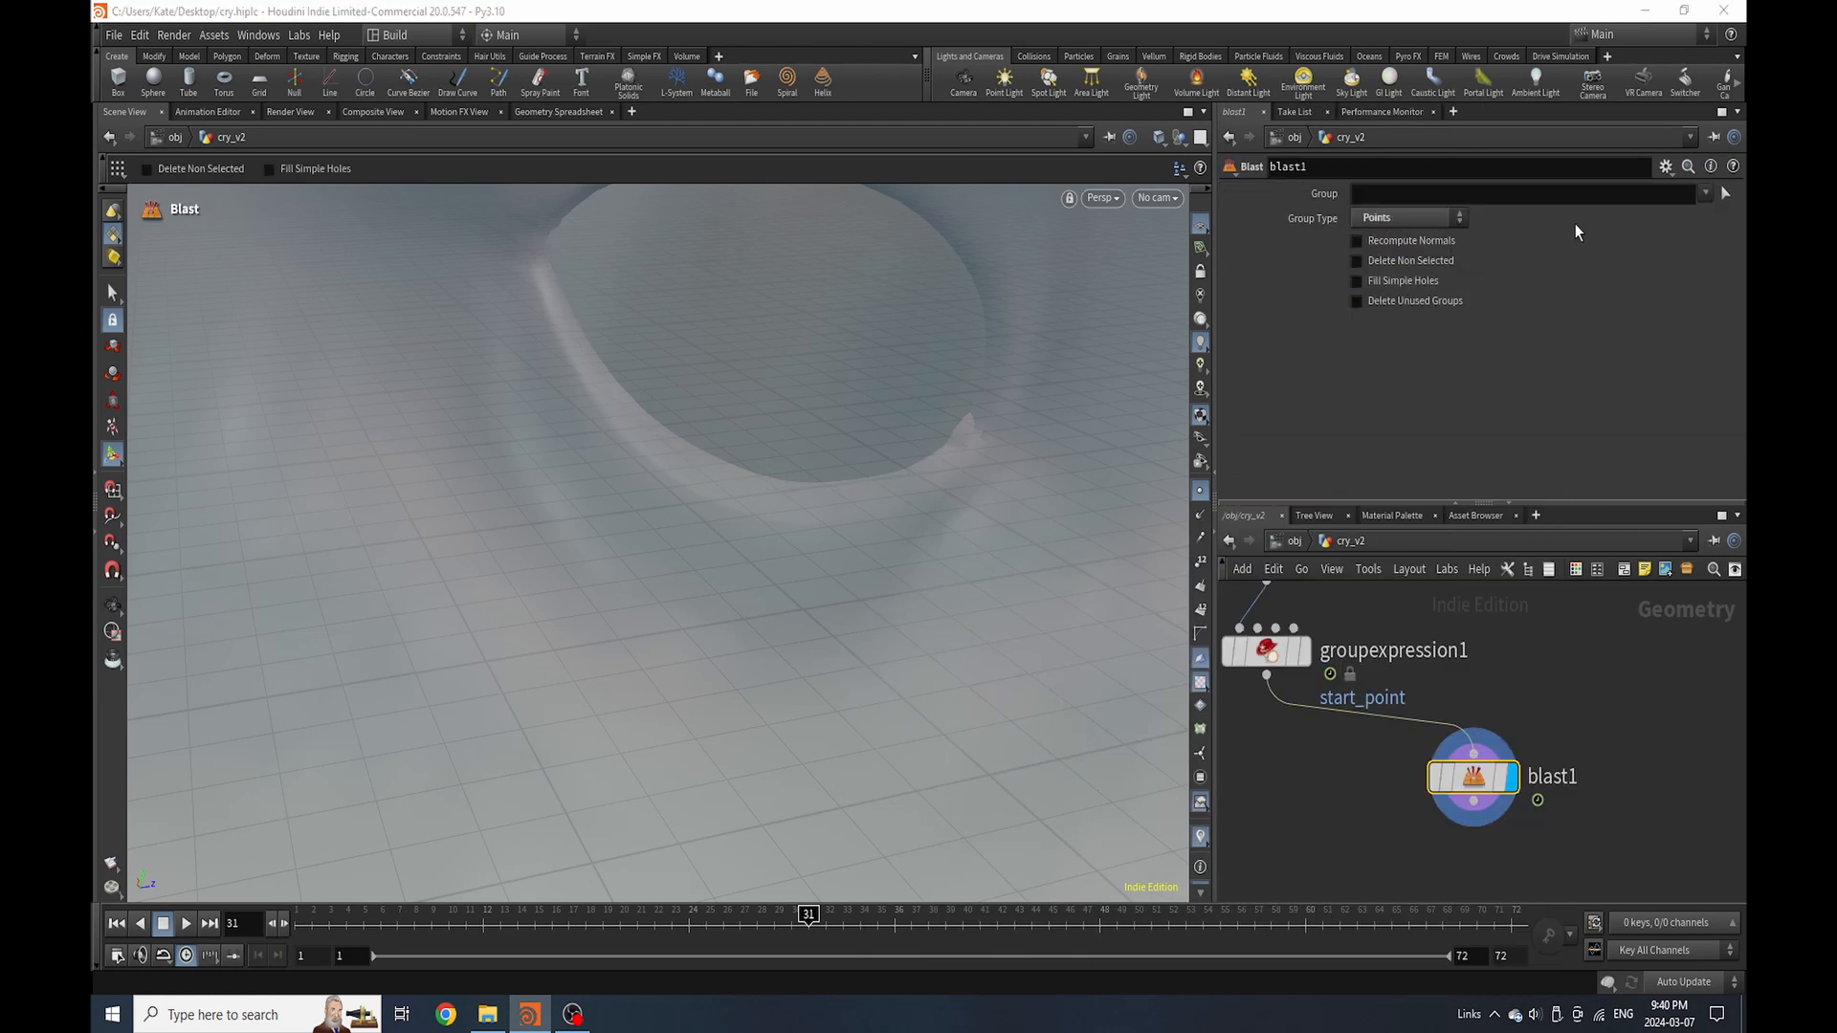
left_click(1705, 193)
left_click(1673, 232)
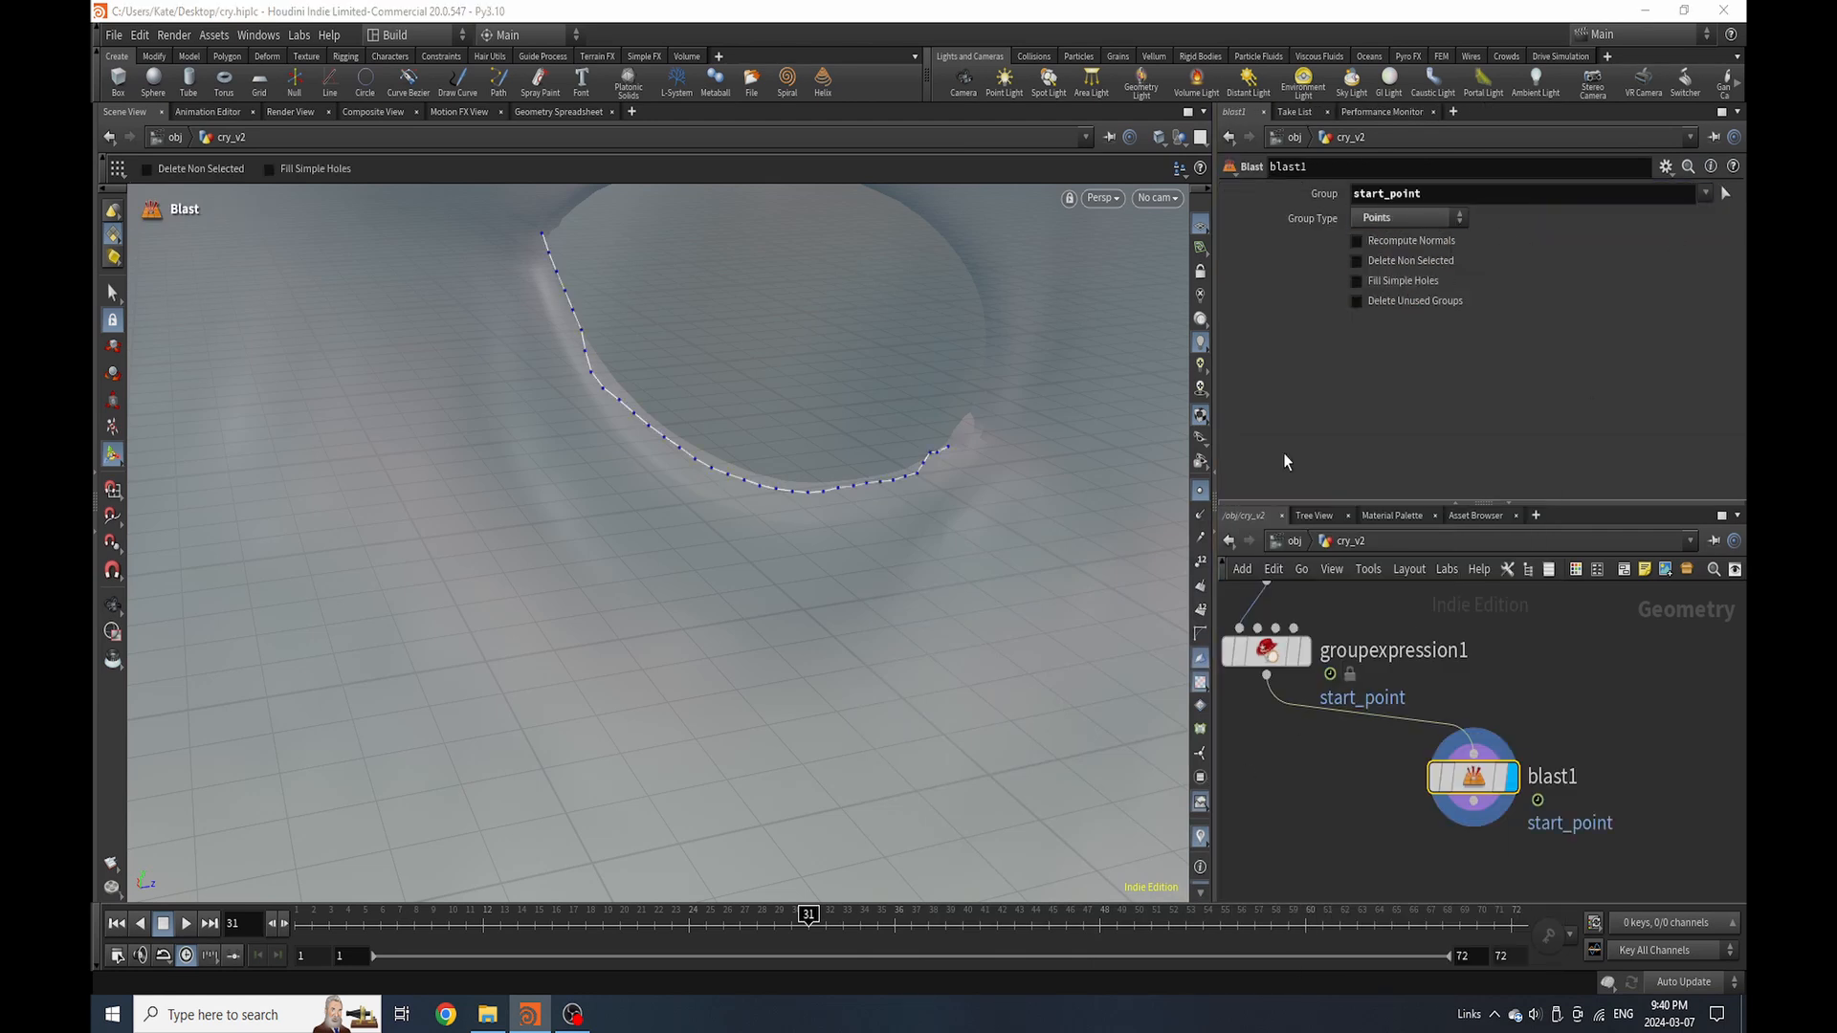
left_click(1406, 260)
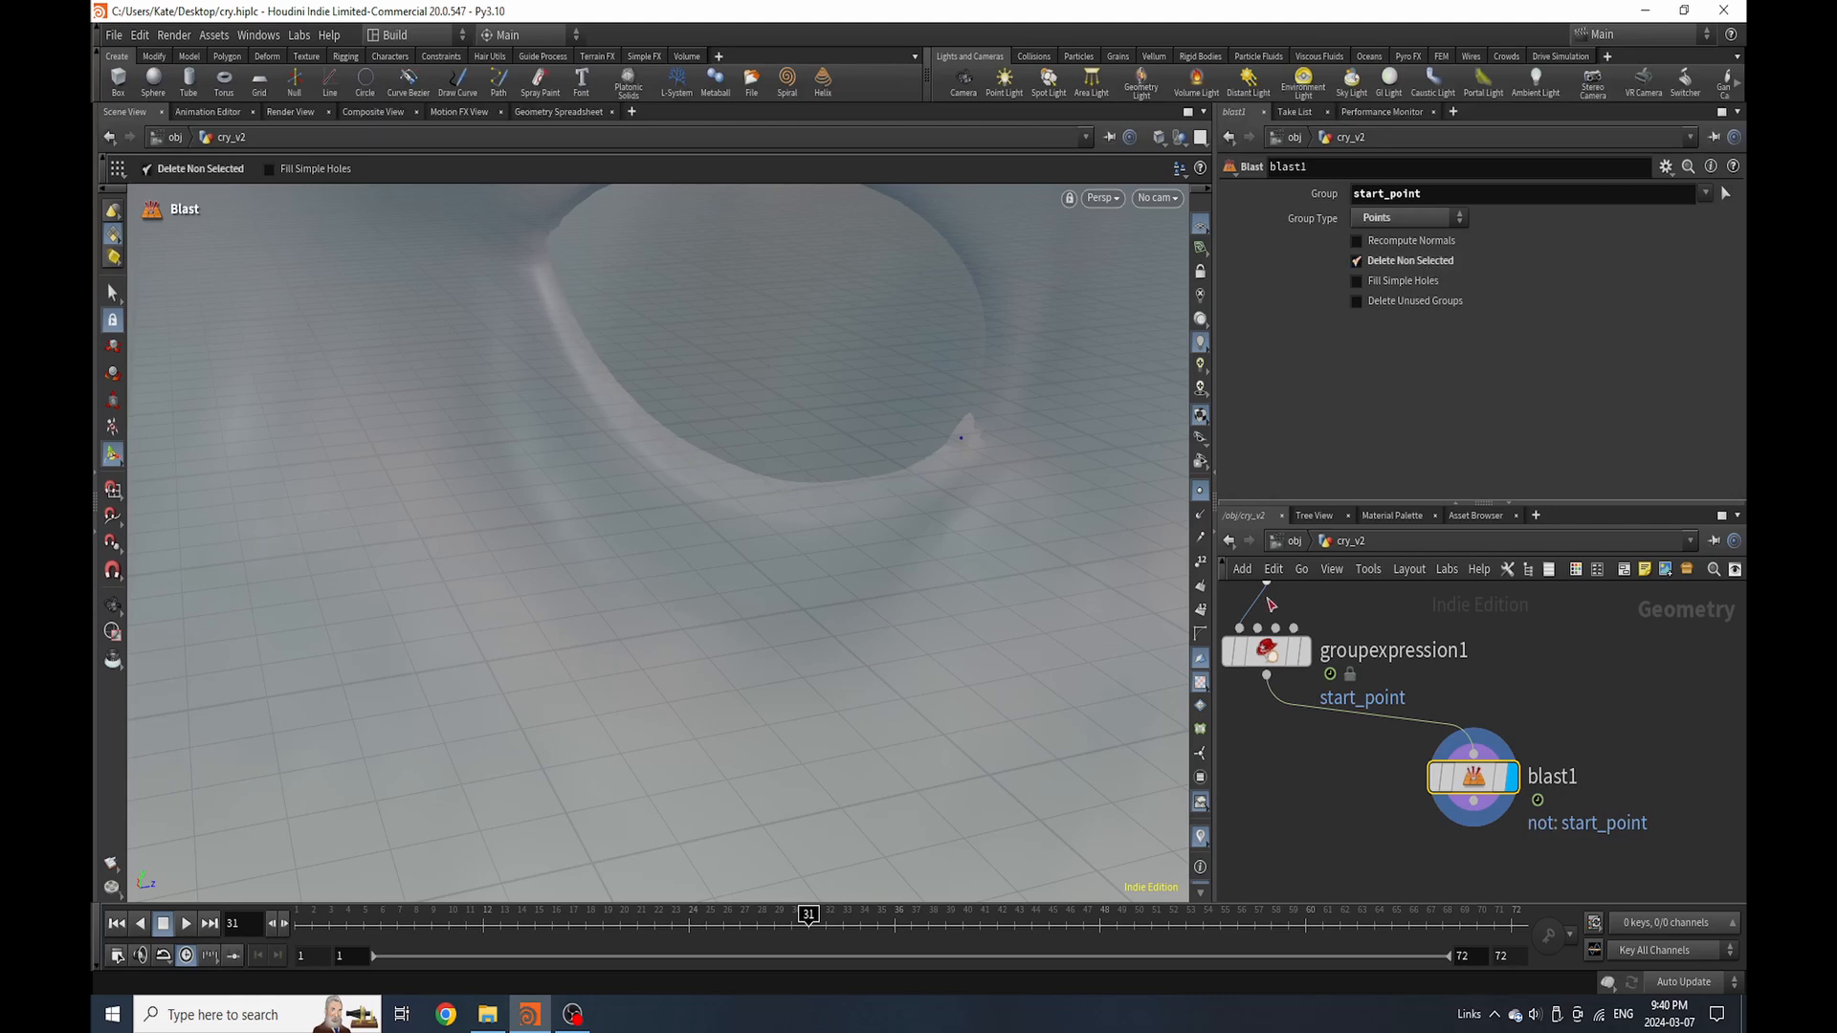
scroll(1581, 710, "down", 2)
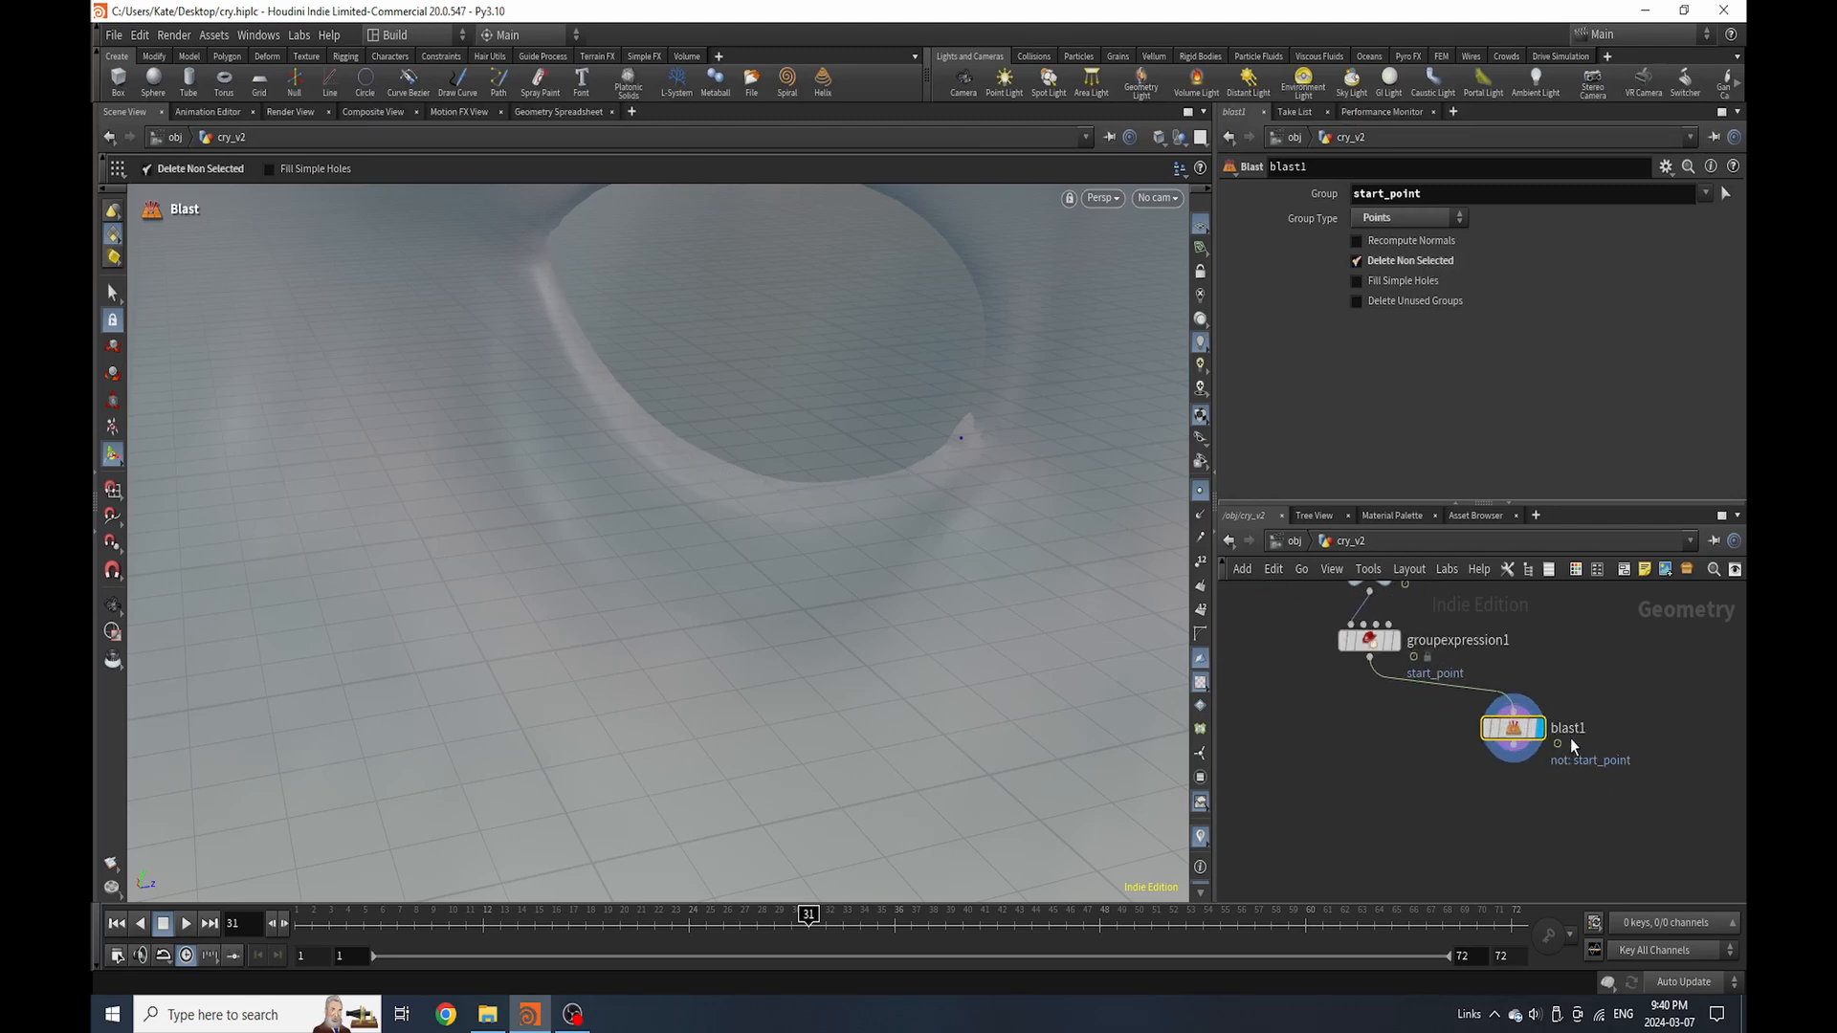
Rename the Blast node as start_point
double_click(1570, 730)
type("start_point")
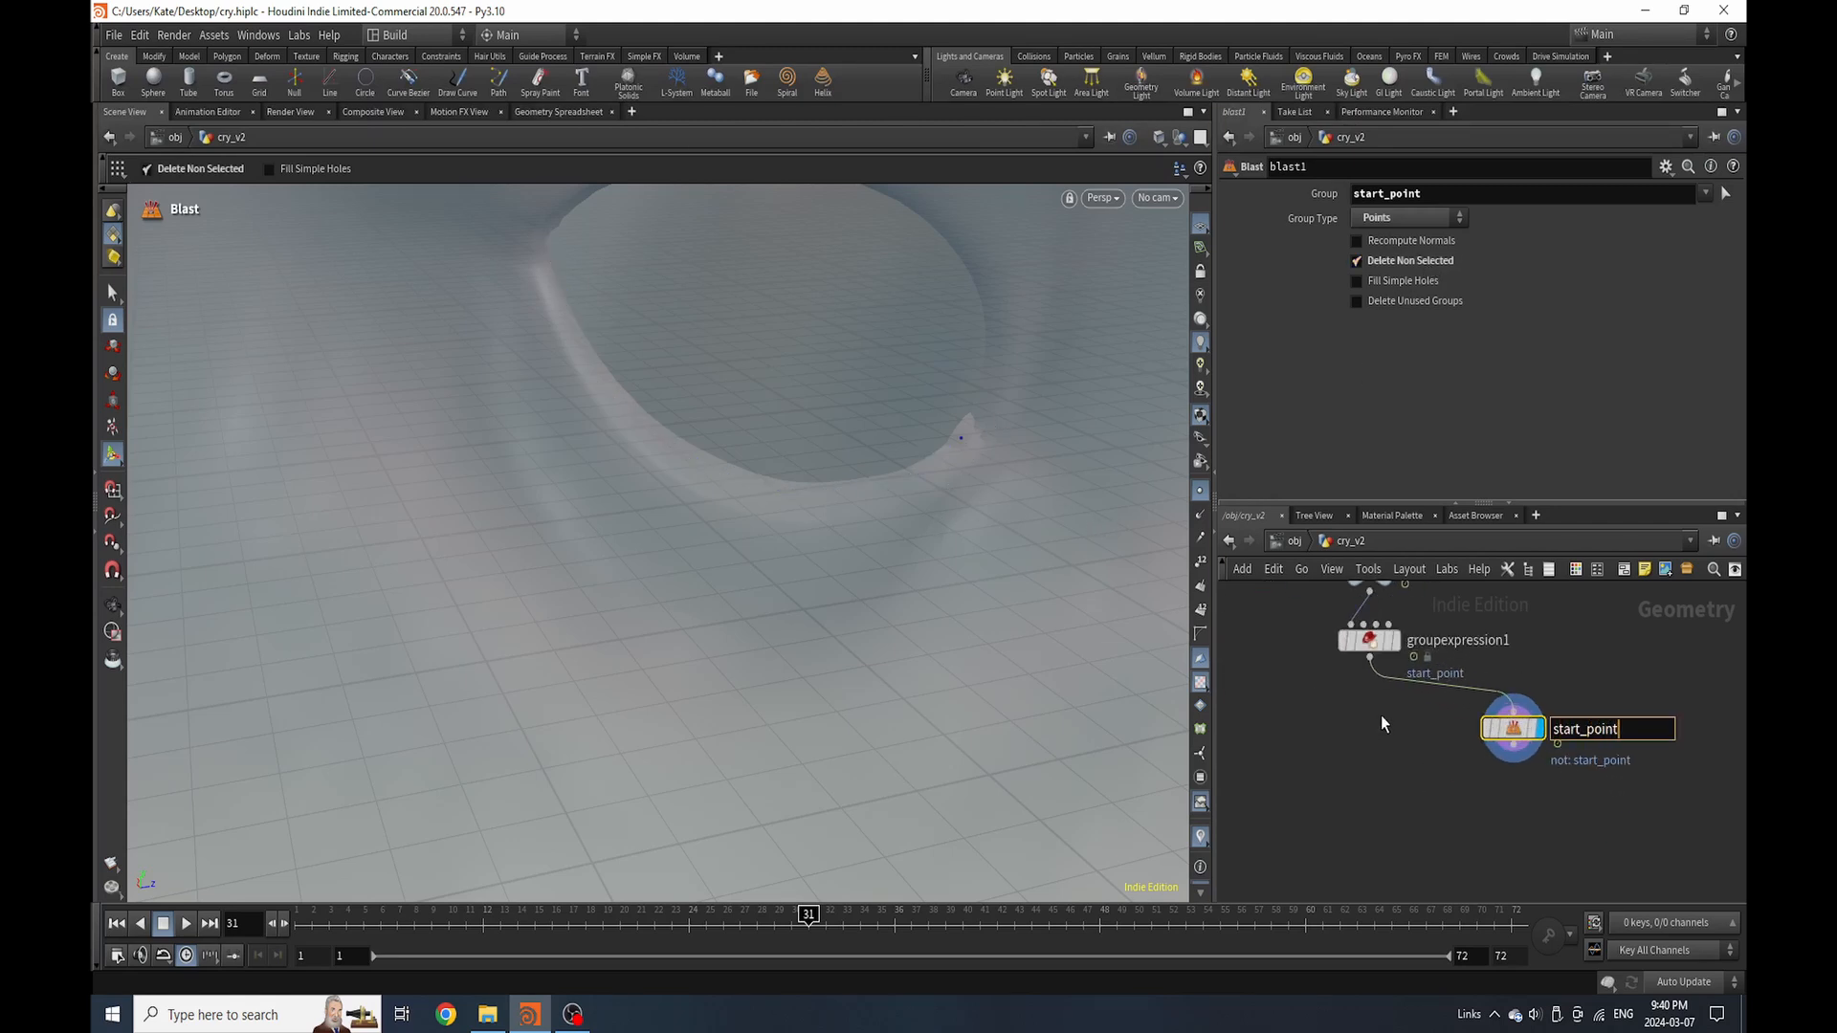
key("Return")
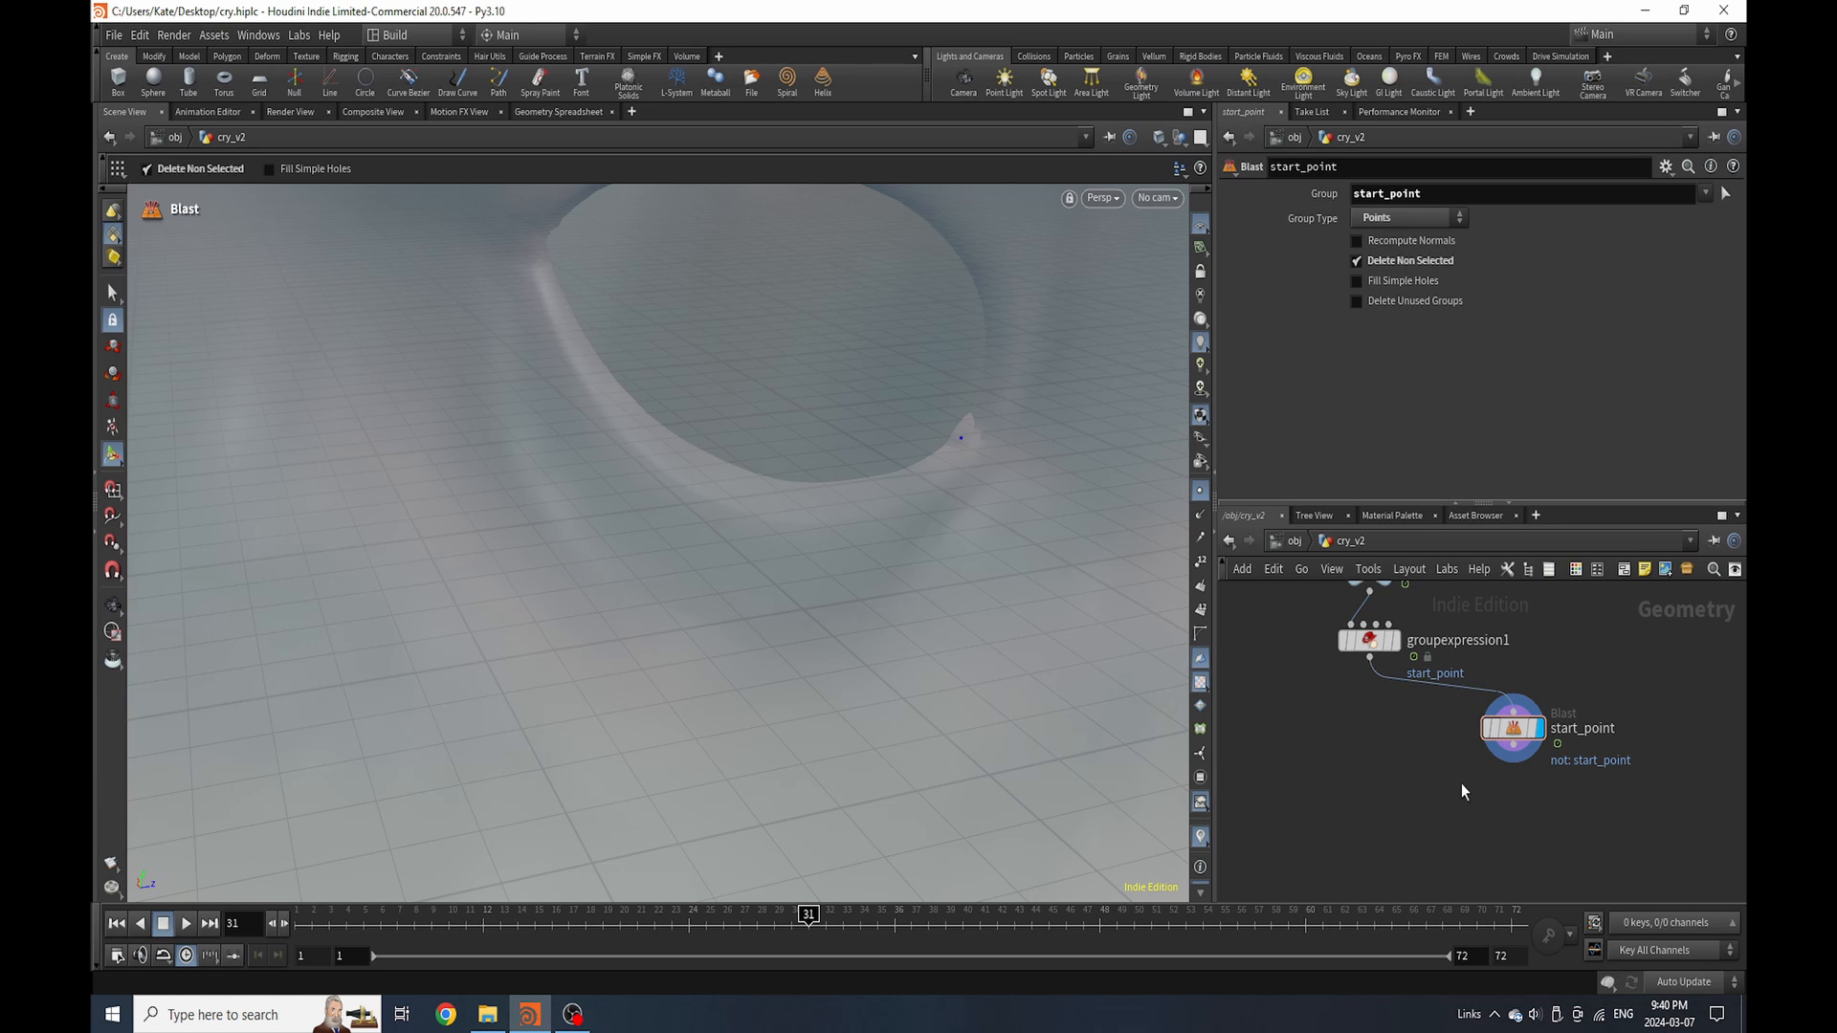
Add a Null node connected below the start_point Blast node and rename it Out_sim
key("Tab")
left_click(1500, 962)
left_click(1513, 804)
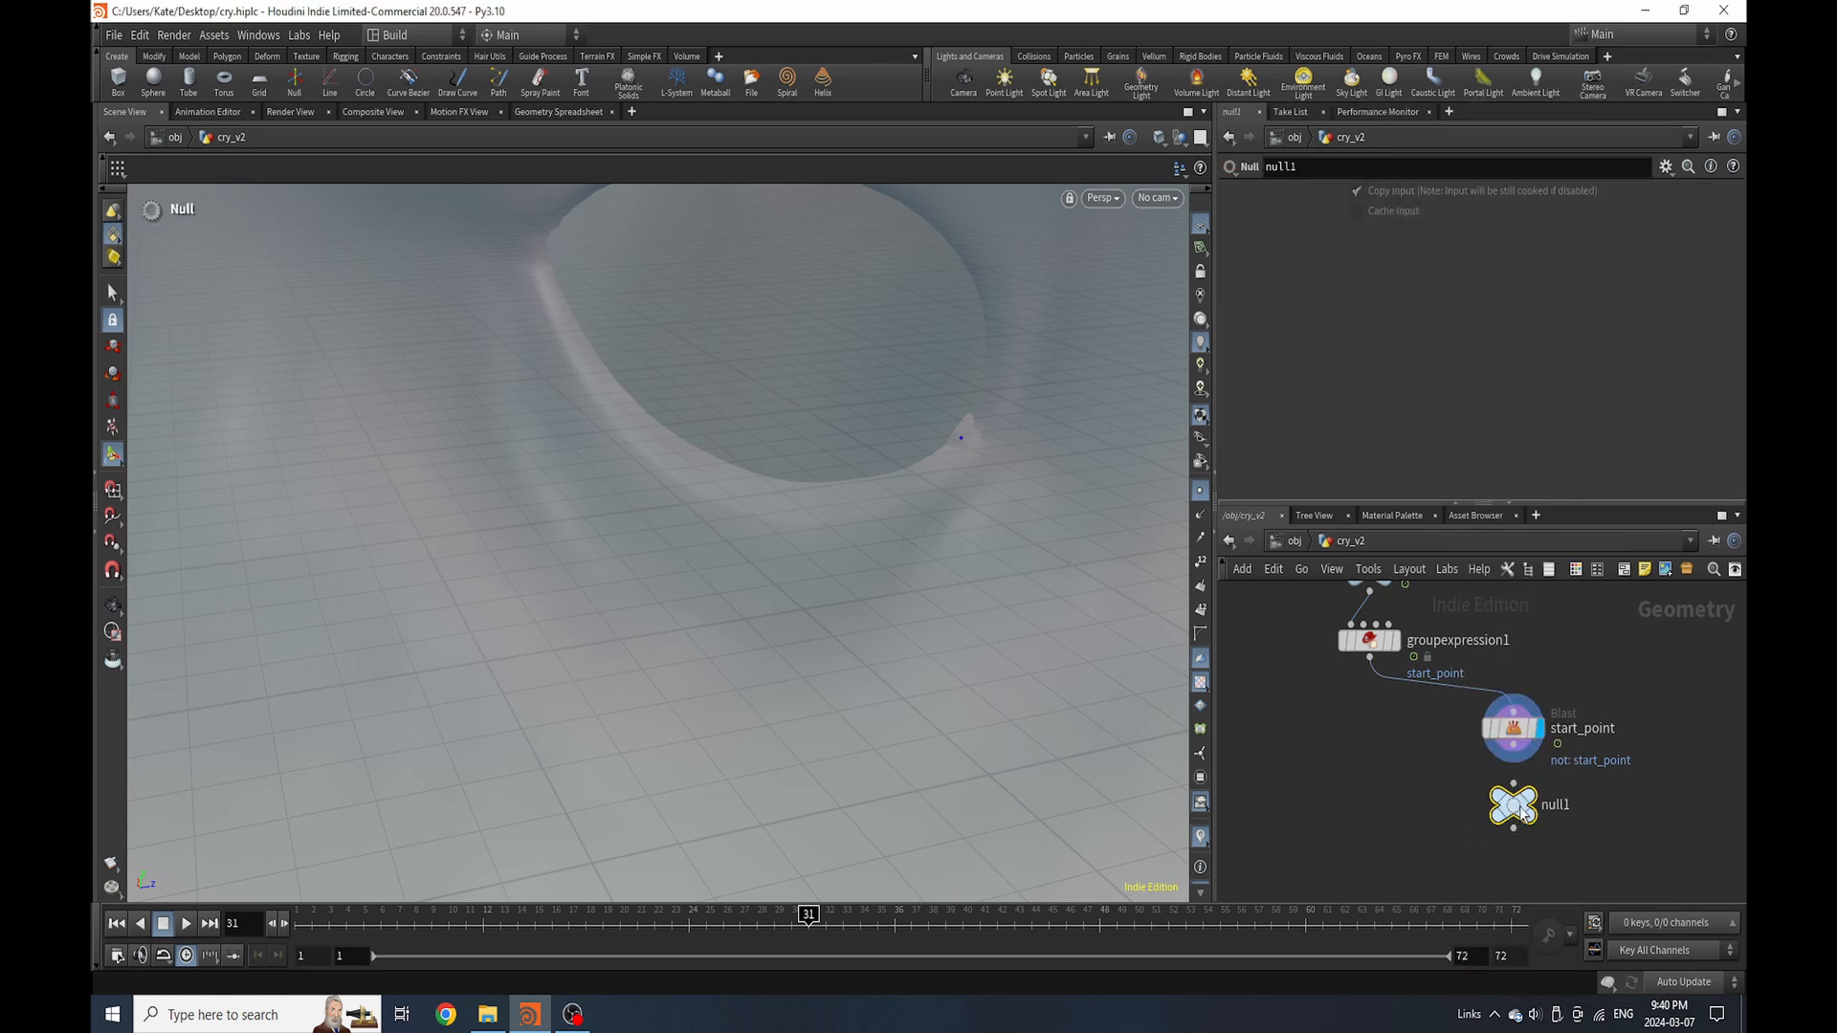
double_click(1550, 805)
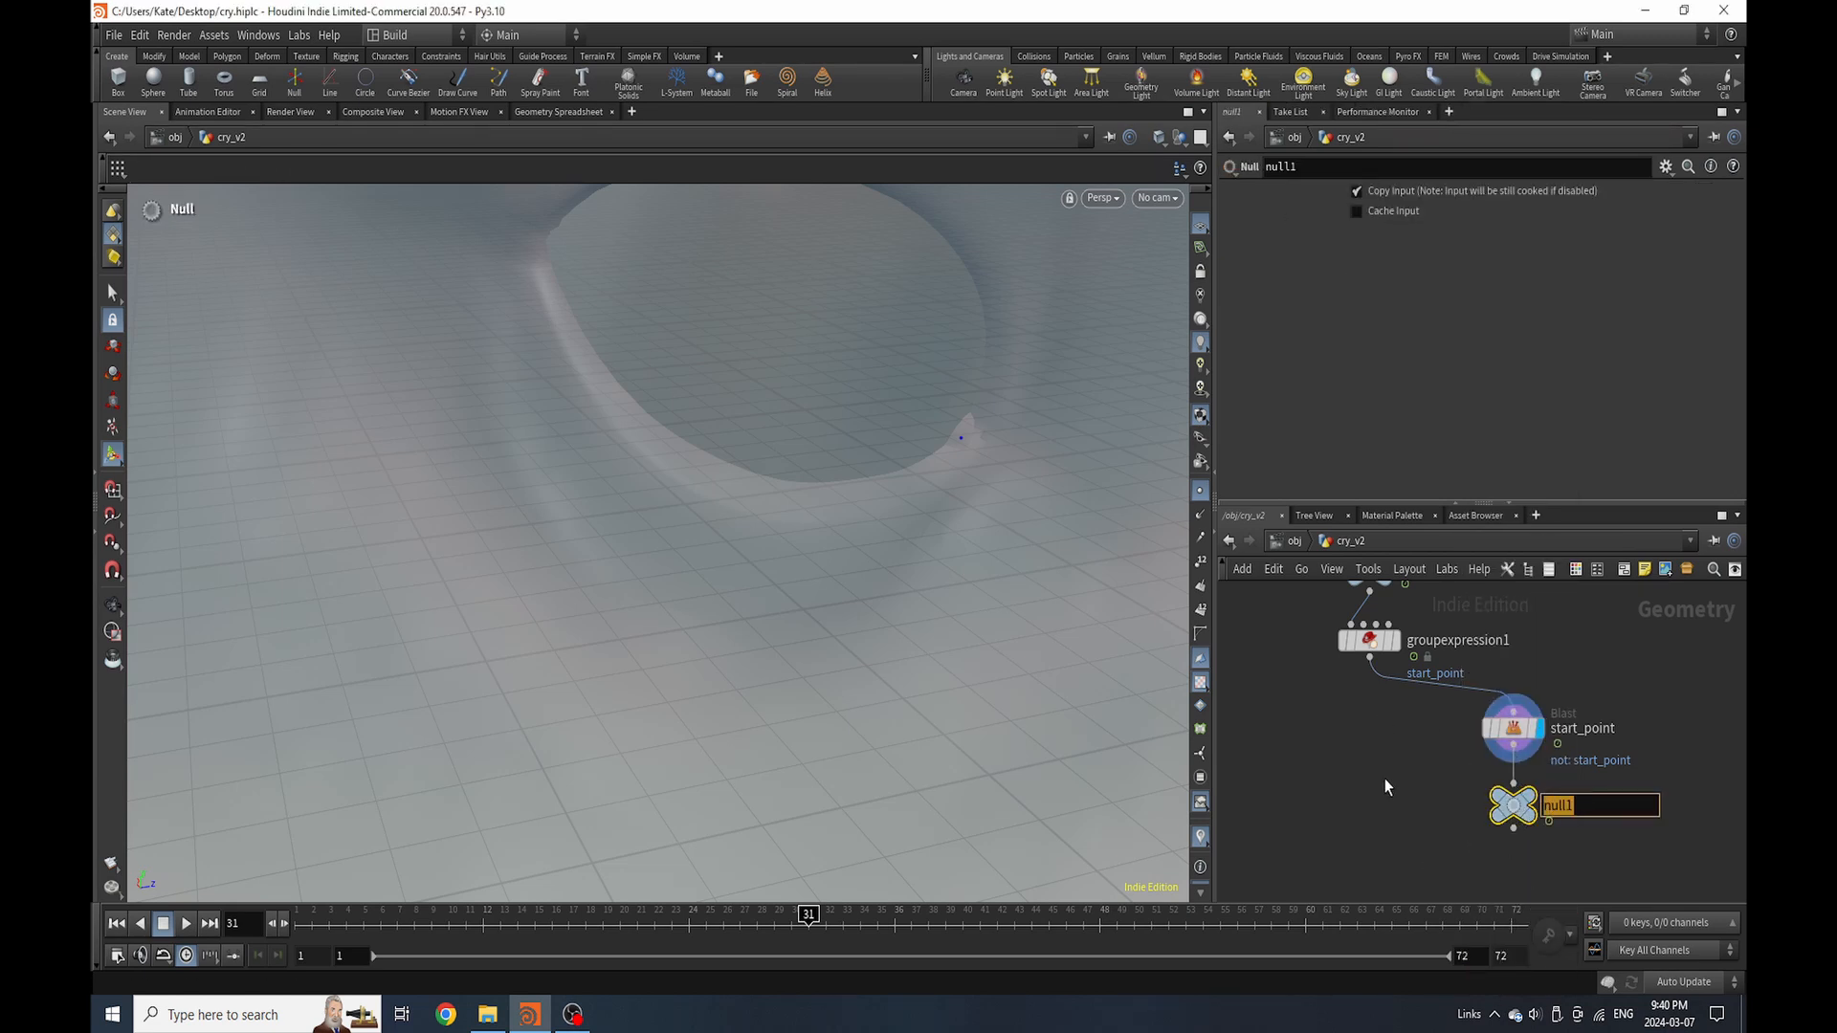
type("Out_sim")
key("Return")
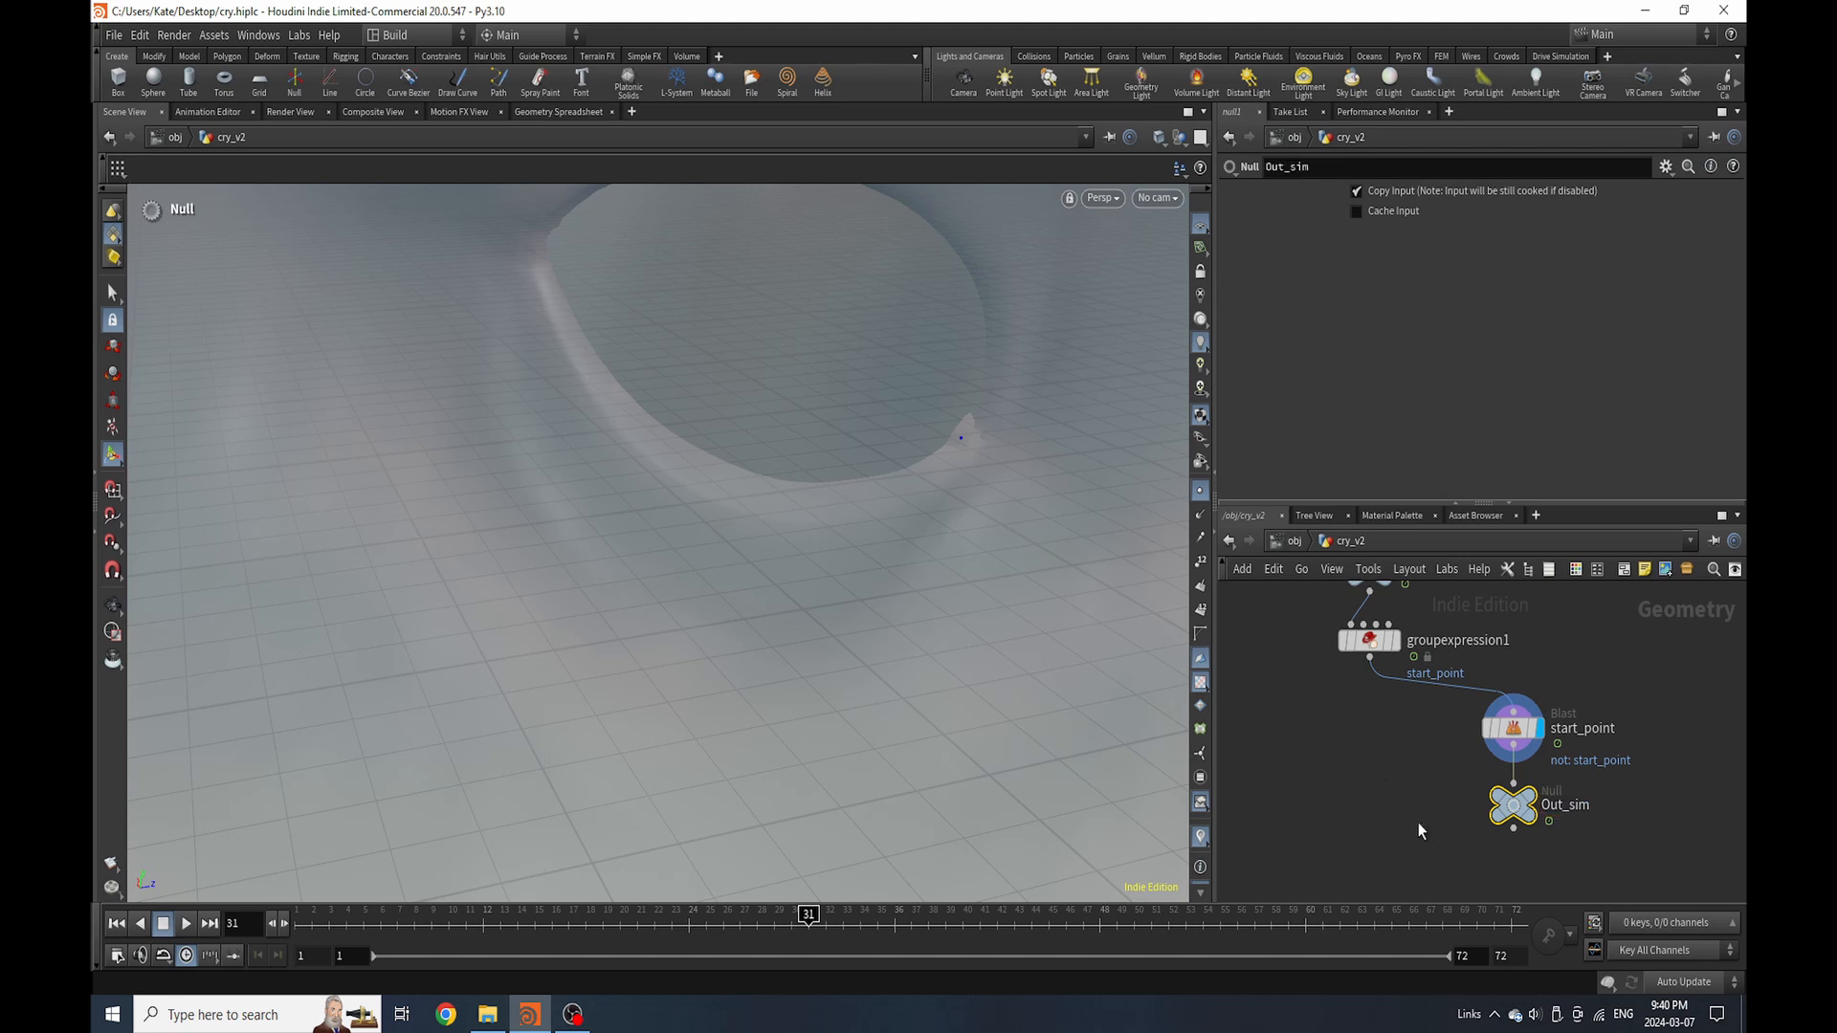
Add a Point Jitter node branching off the Group Expression node and display it
scroll(1430, 825, "down", 2)
scroll(1412, 810, "up", 2)
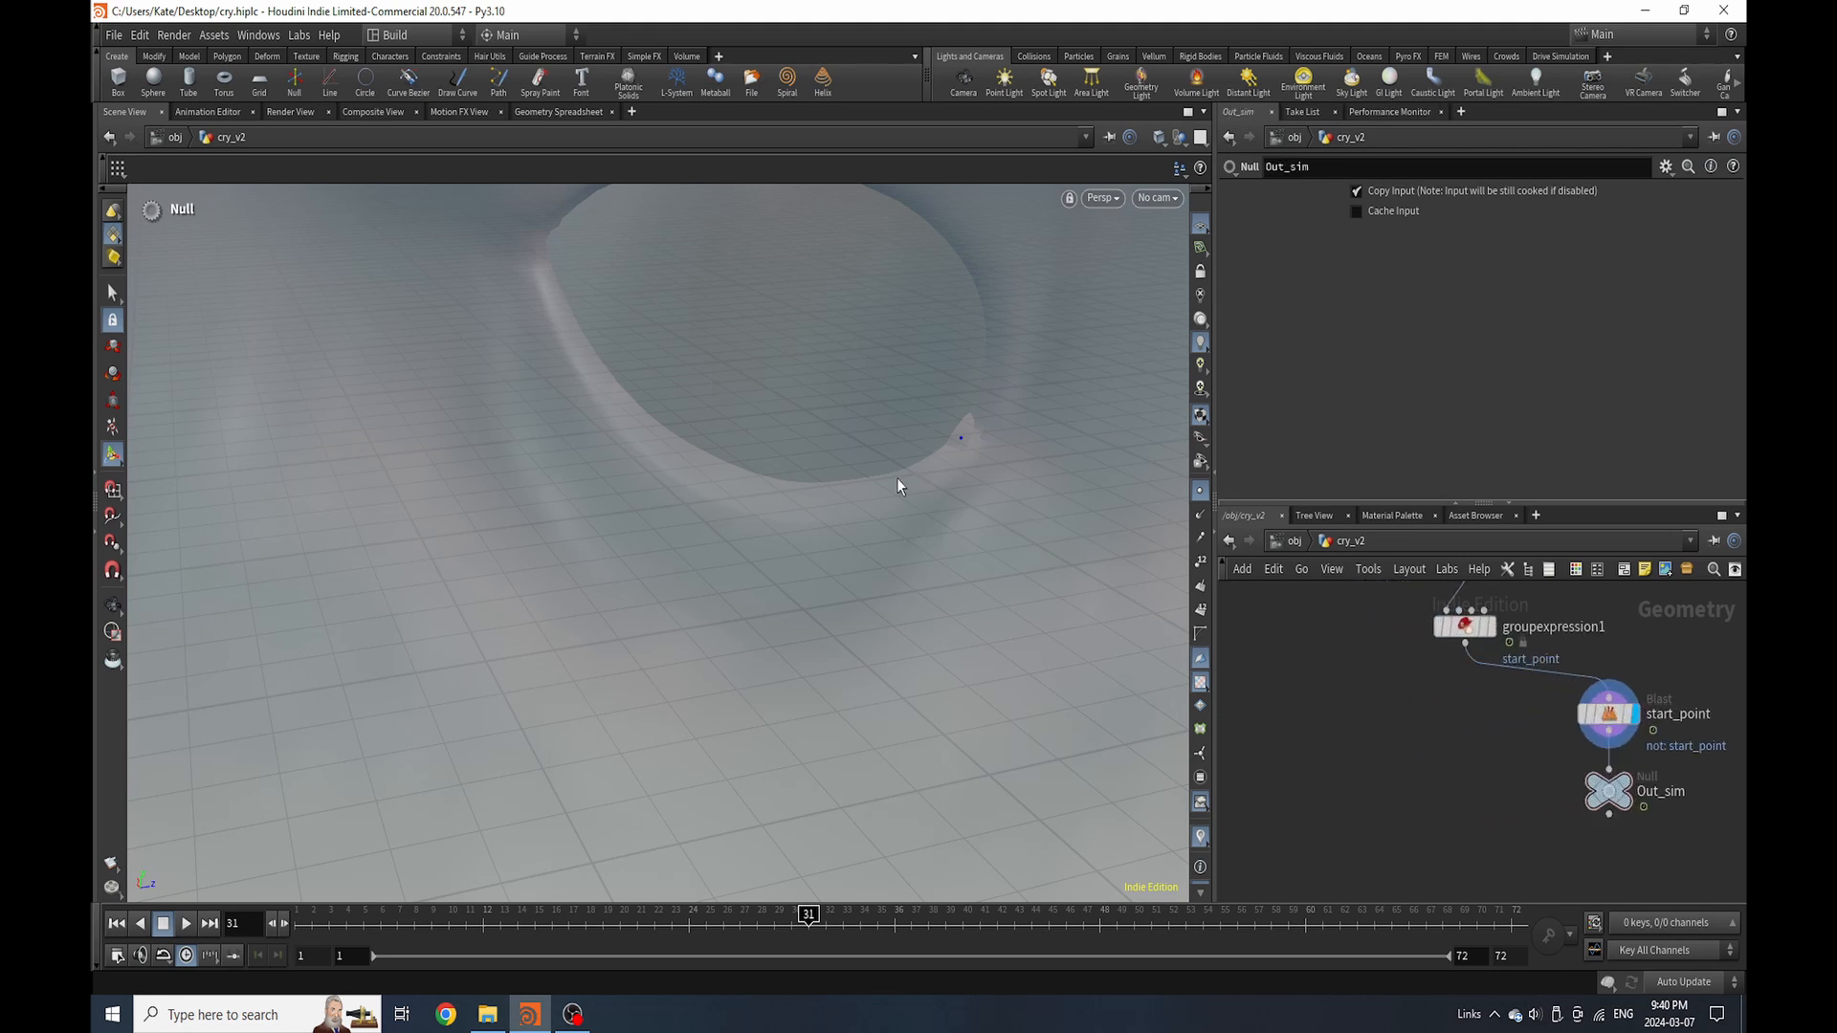
key("Tab")
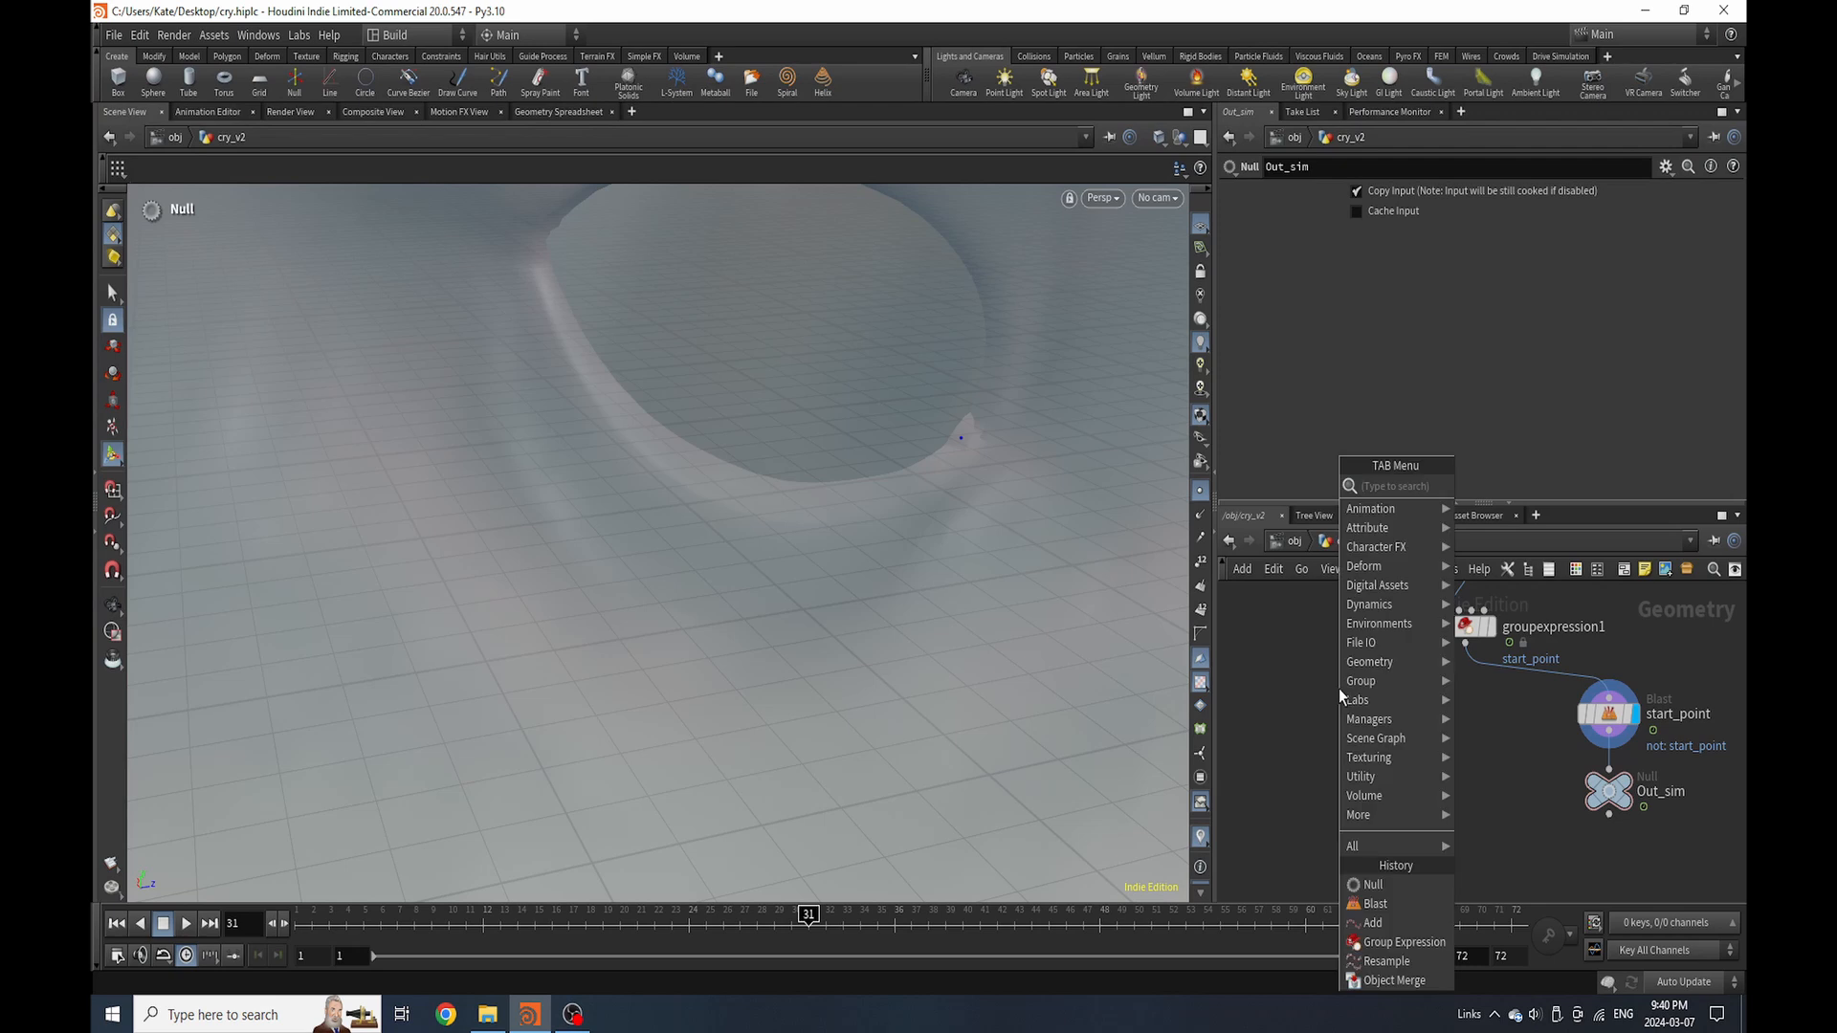
mouse_move(1354, 779)
type("point")
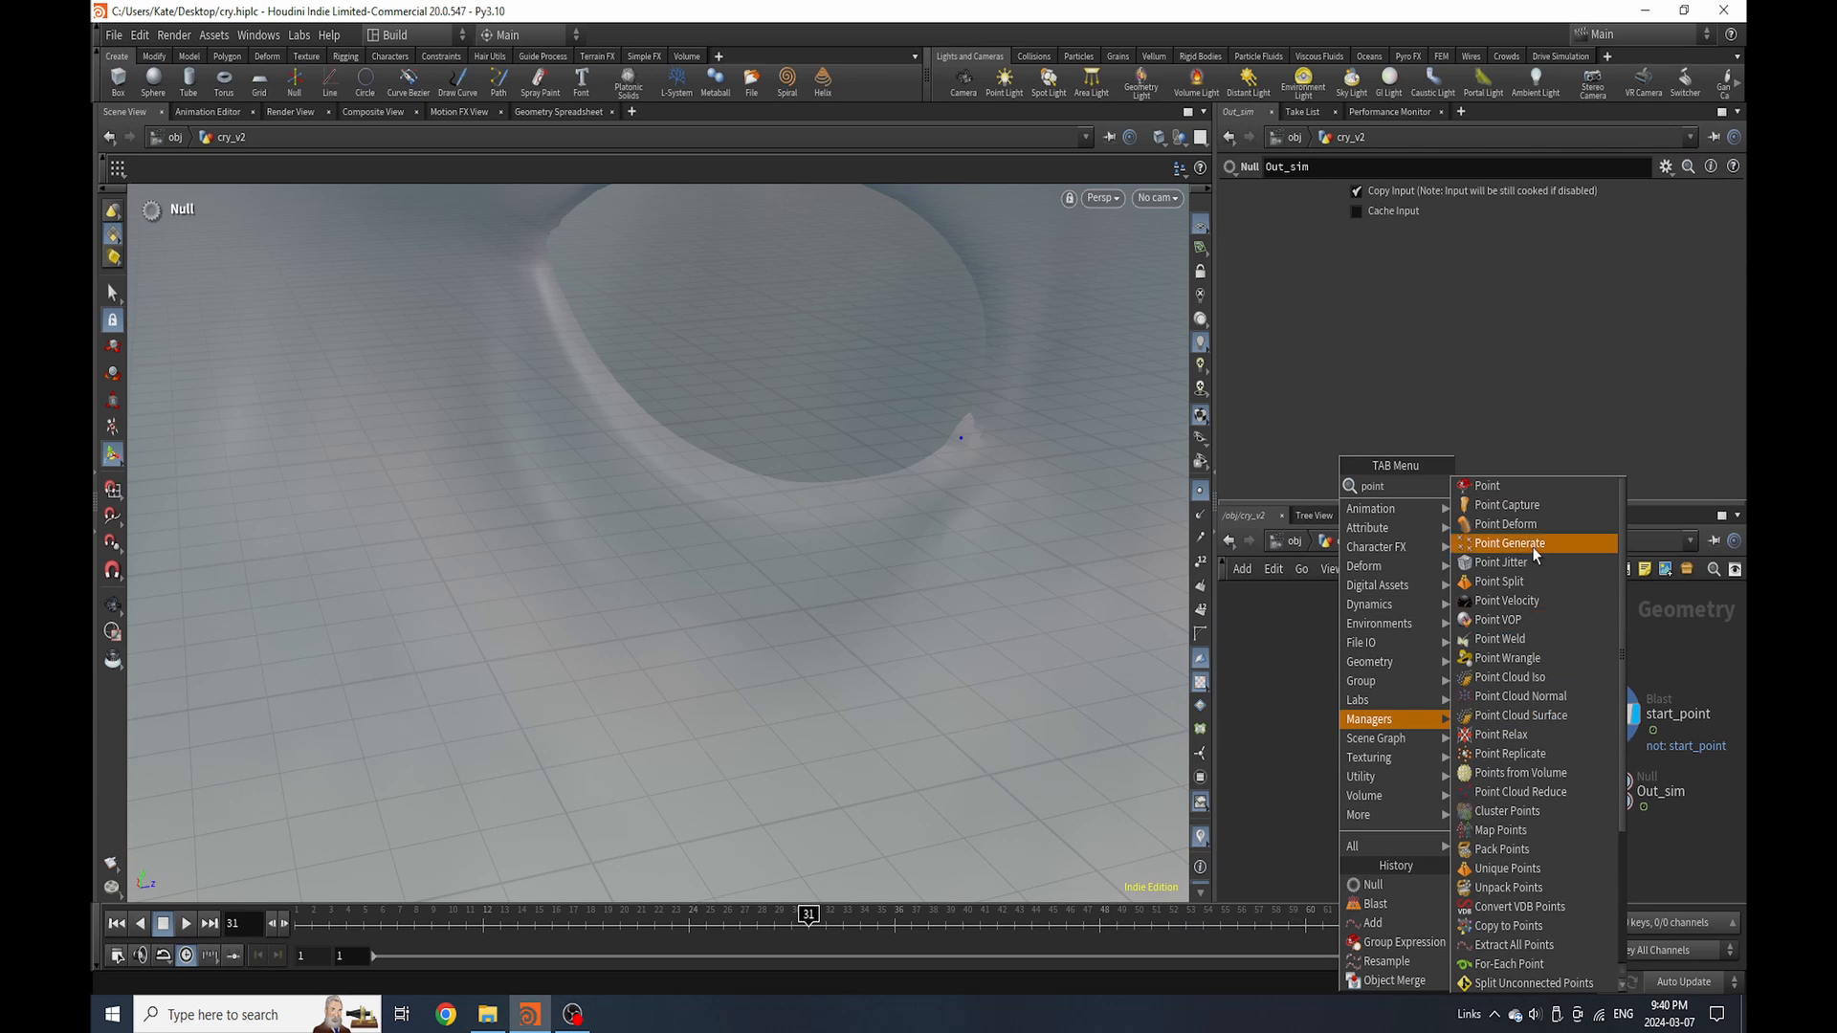
left_click(1501, 562)
left_click(1321, 710)
left_click_drag(1465, 647, 1316, 695)
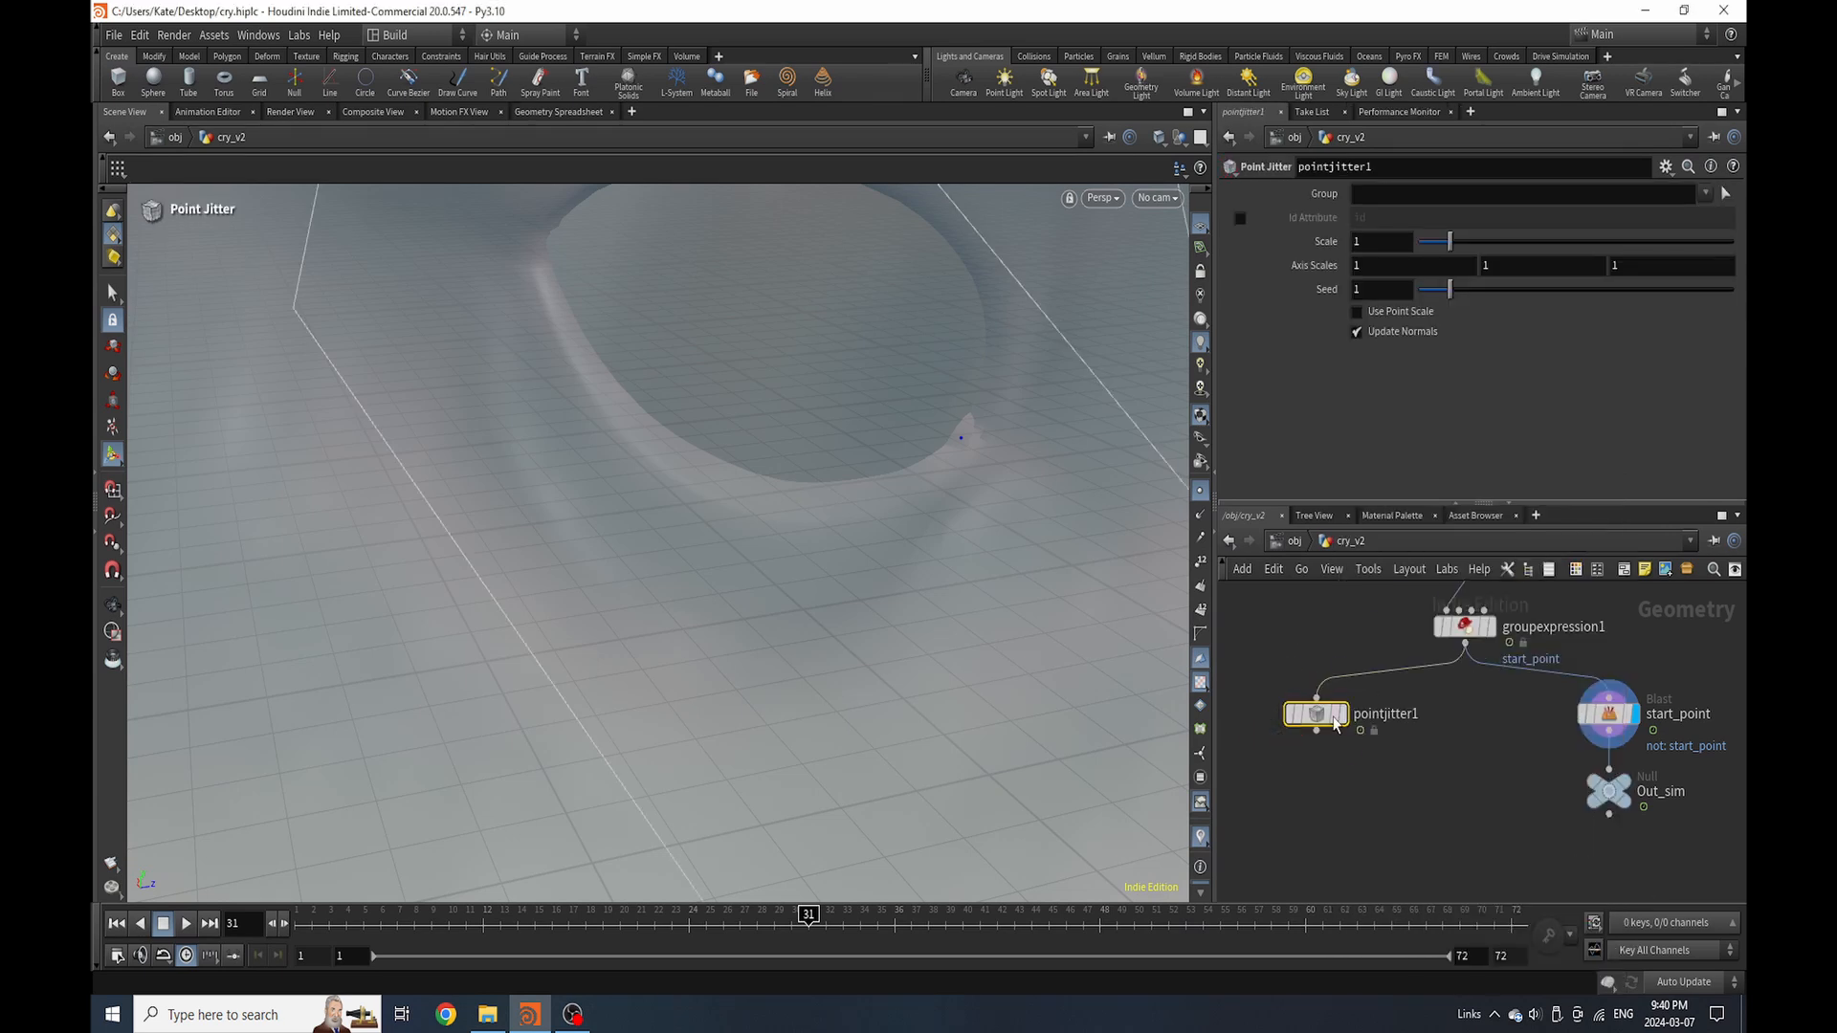
left_click(1344, 714)
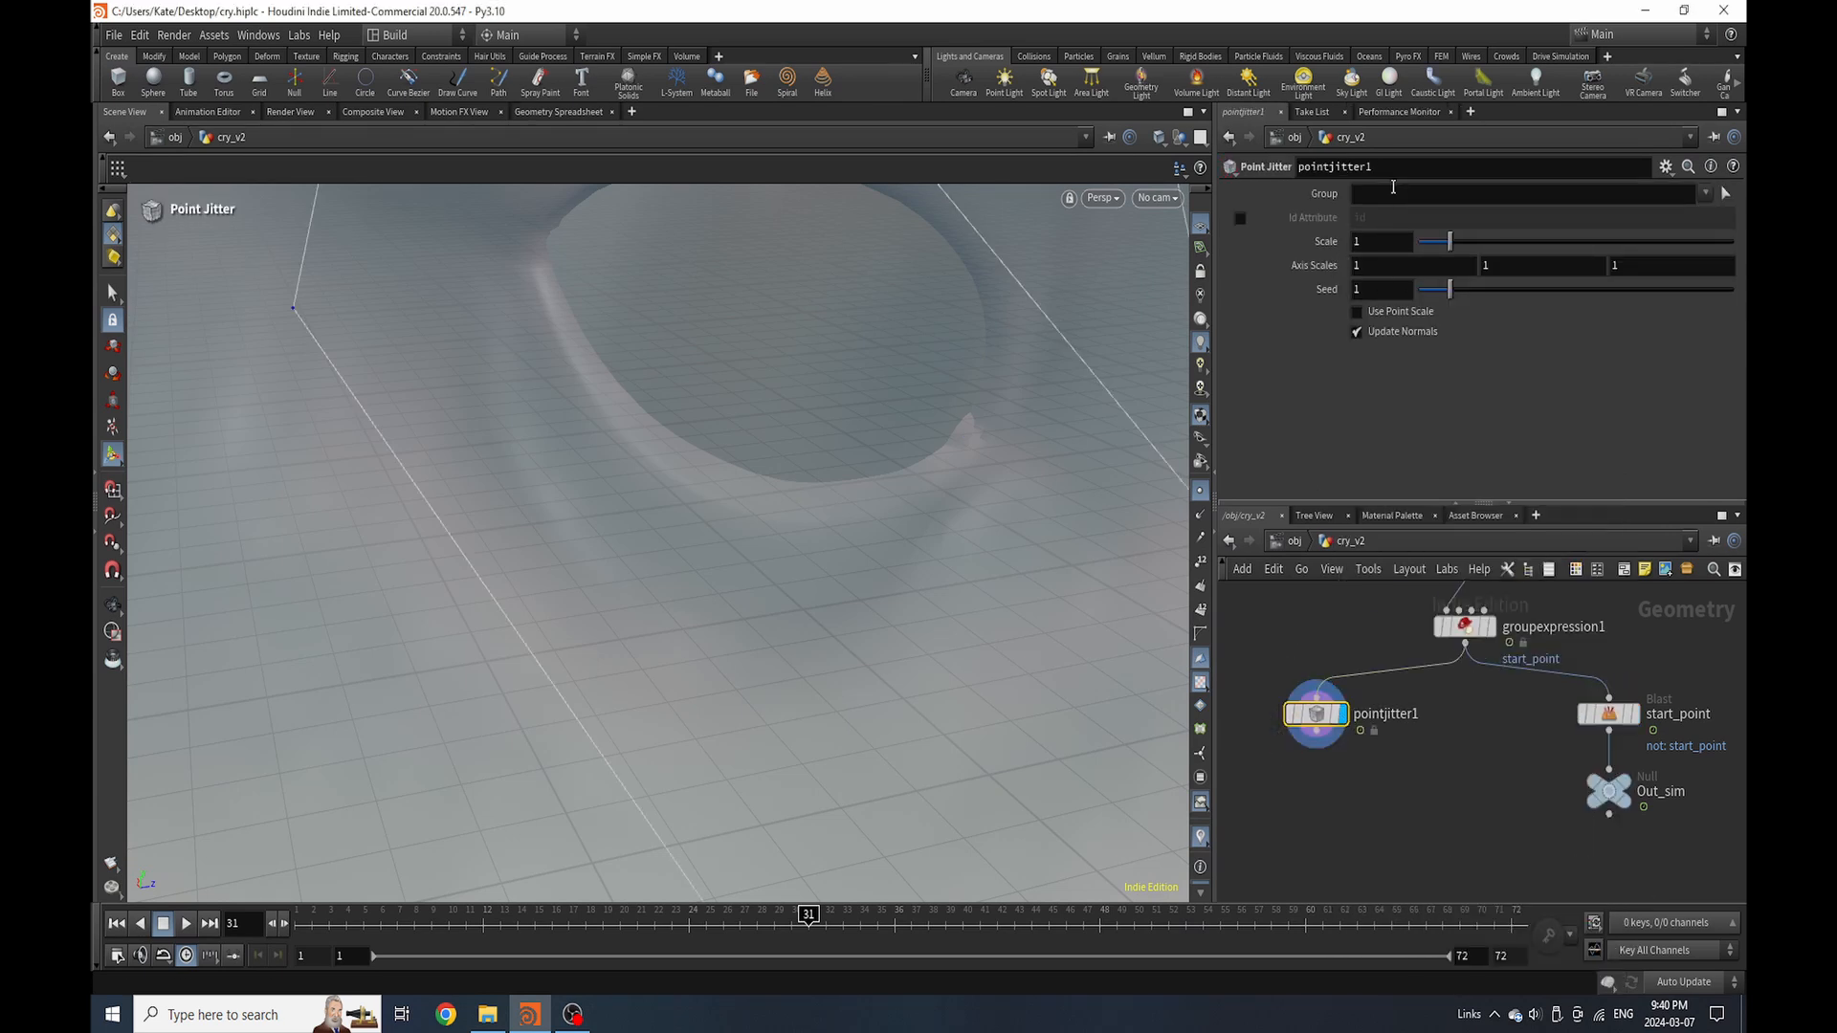
Set the Point Jitter node's Scale to 0.001
double_click(1382, 241)
type("0.001")
key("Return")
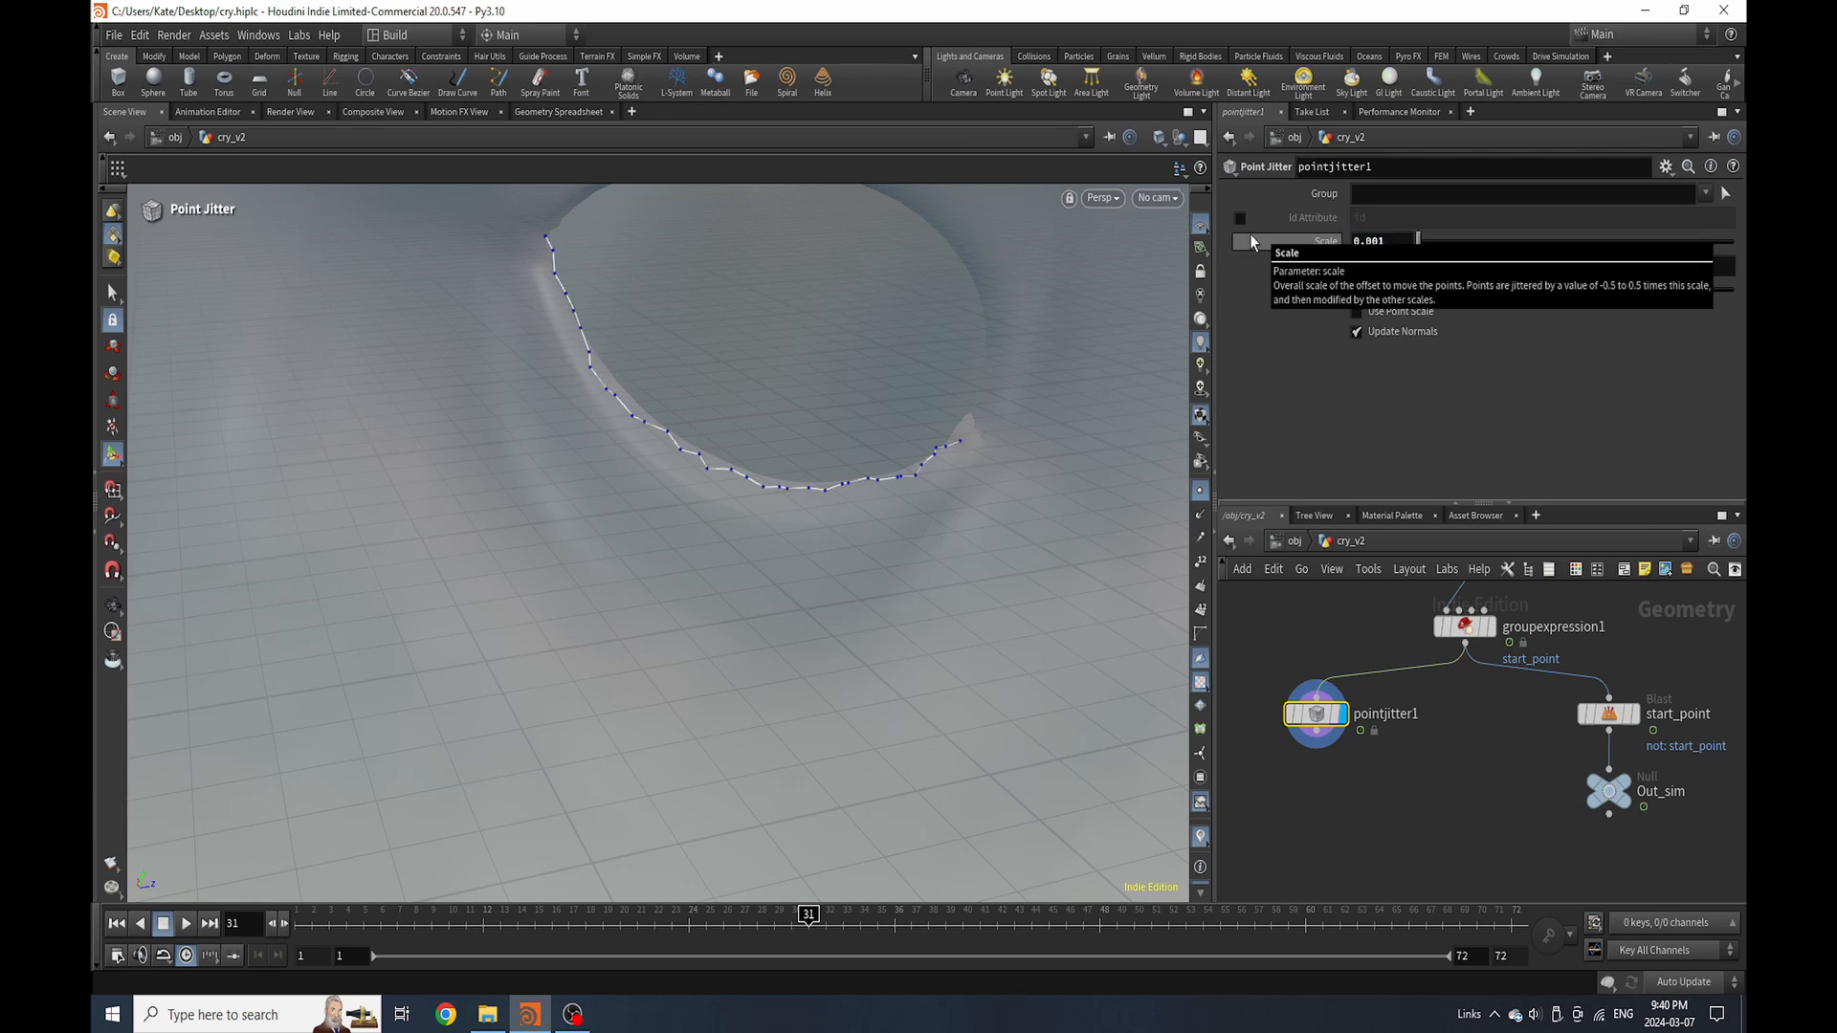
Scrub the animation to frame 26 and examine the jittered curve up close along the capybara's lower eyelid
left_click_drag(568, 920, 723, 927)
key("Escape")
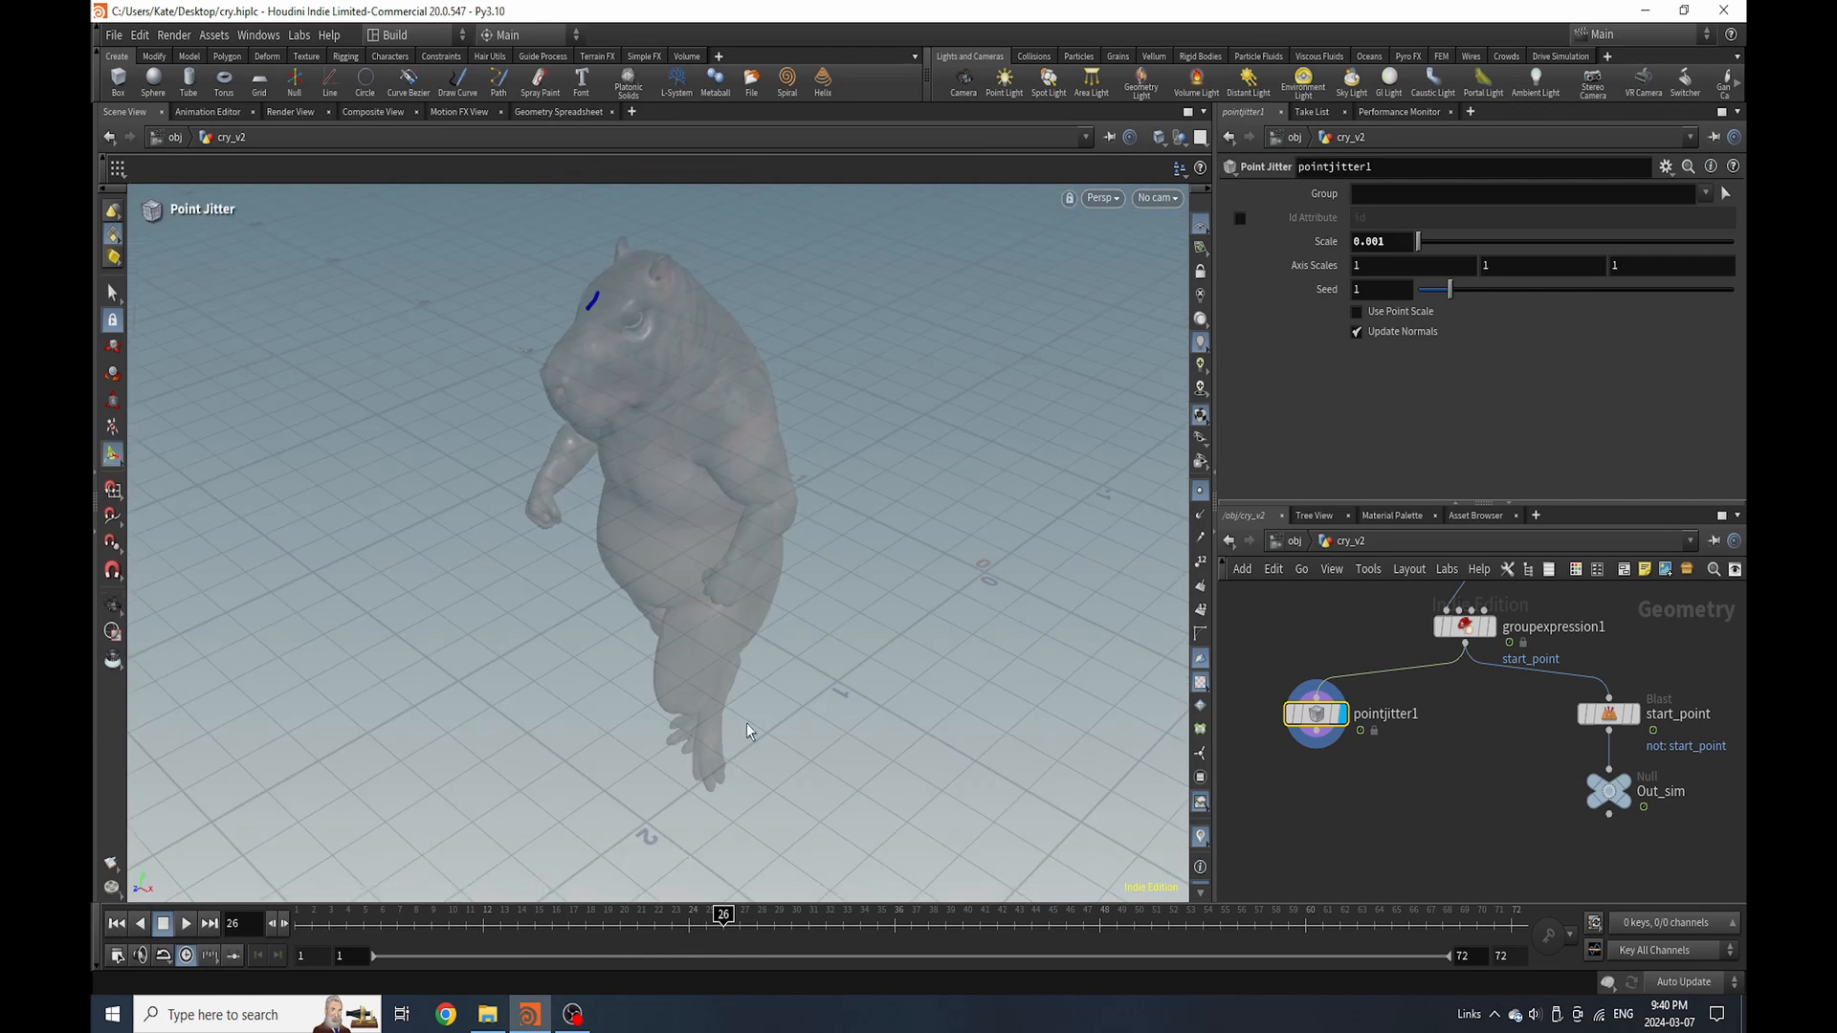
left_click_drag(559, 329, 791, 271)
scroll(791, 277, "up", 5)
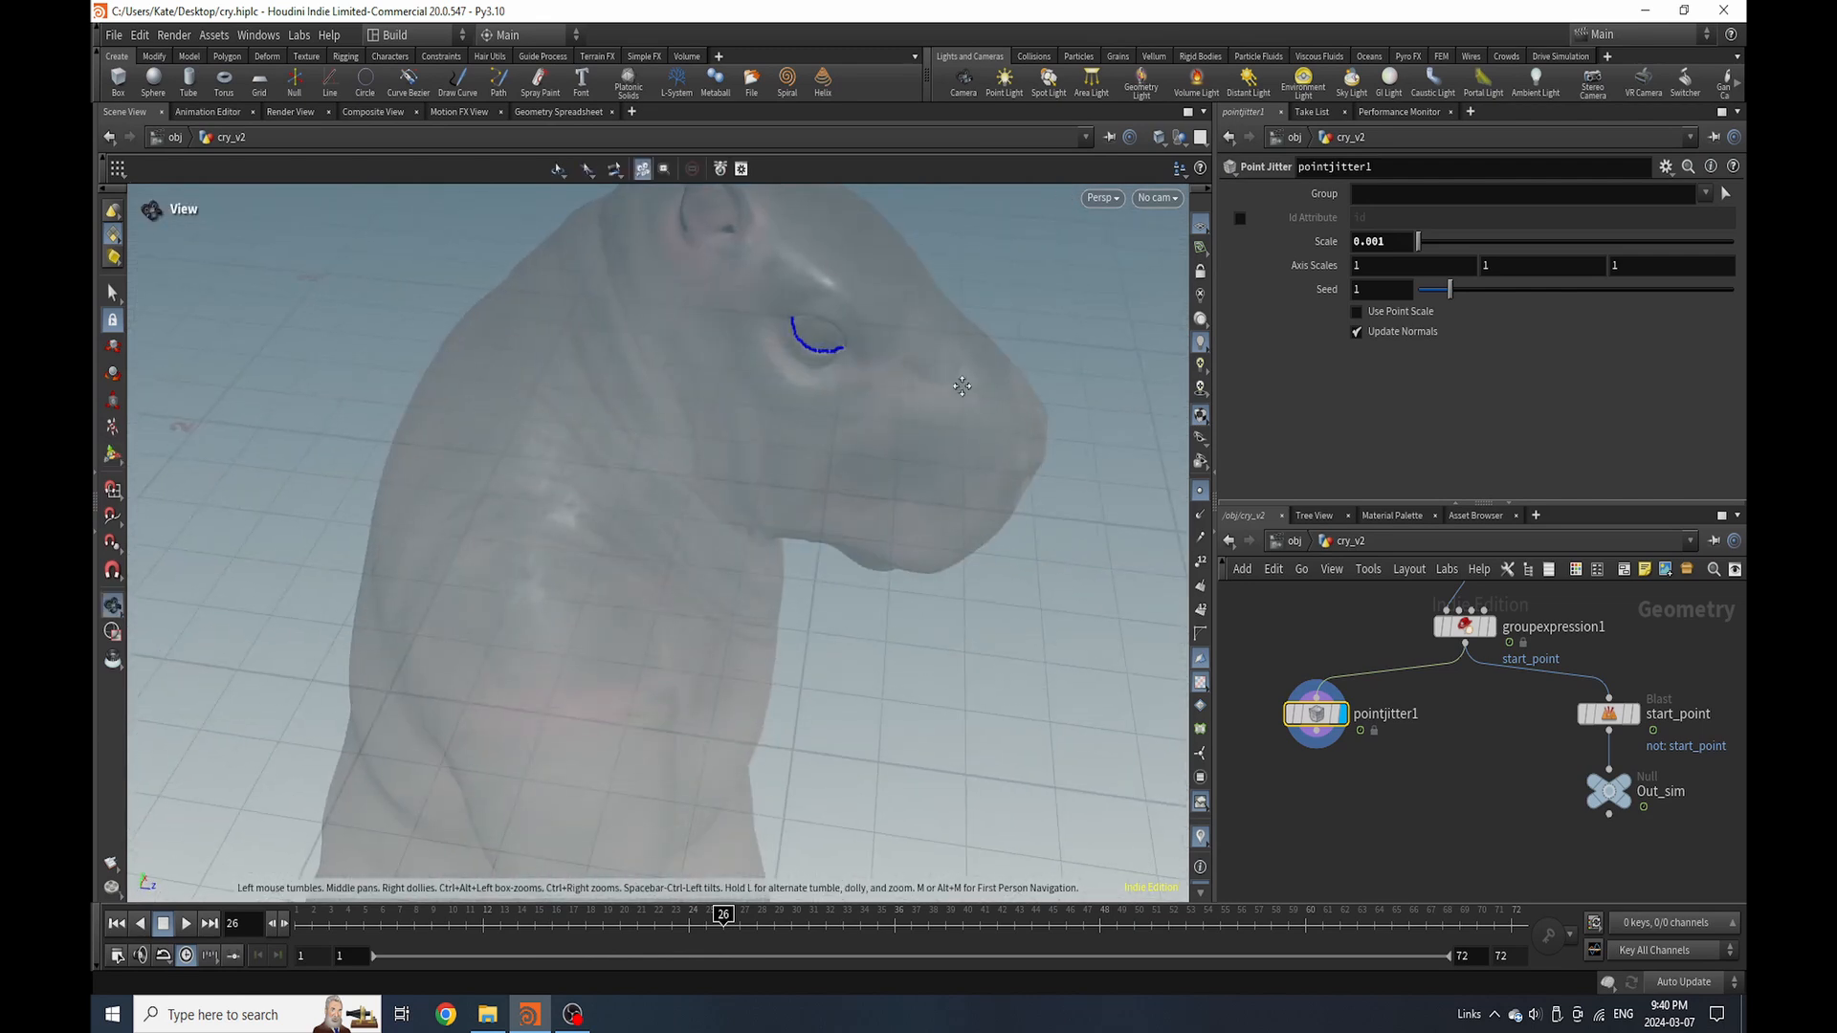
middle_click_drag(818, 330, 747, 485)
scroll(748, 485, "up", 5)
left_click_drag(748, 485, 659, 933)
scroll(698, 533, "up", 5)
key("Return")
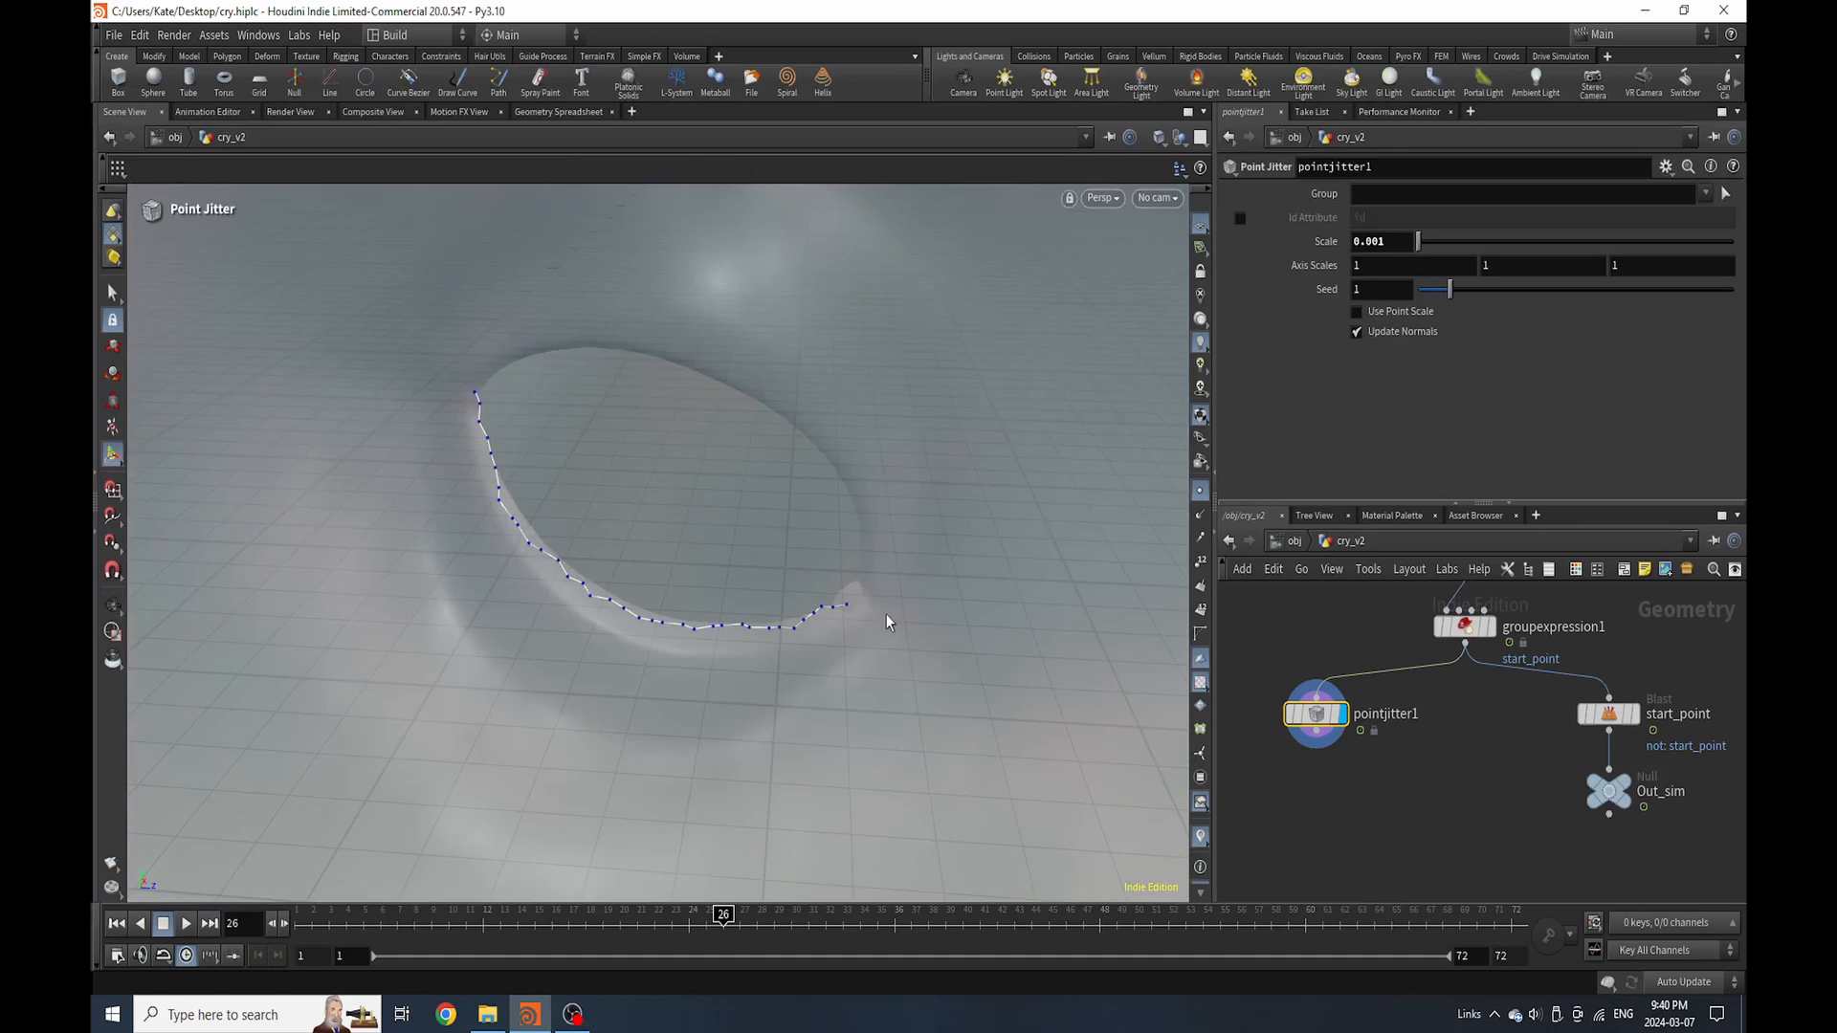
Try a Point Jitter Scale of 0.005 and settle on 0.003
type("0.005")
key("Return")
key("BackSpace")
type("3")
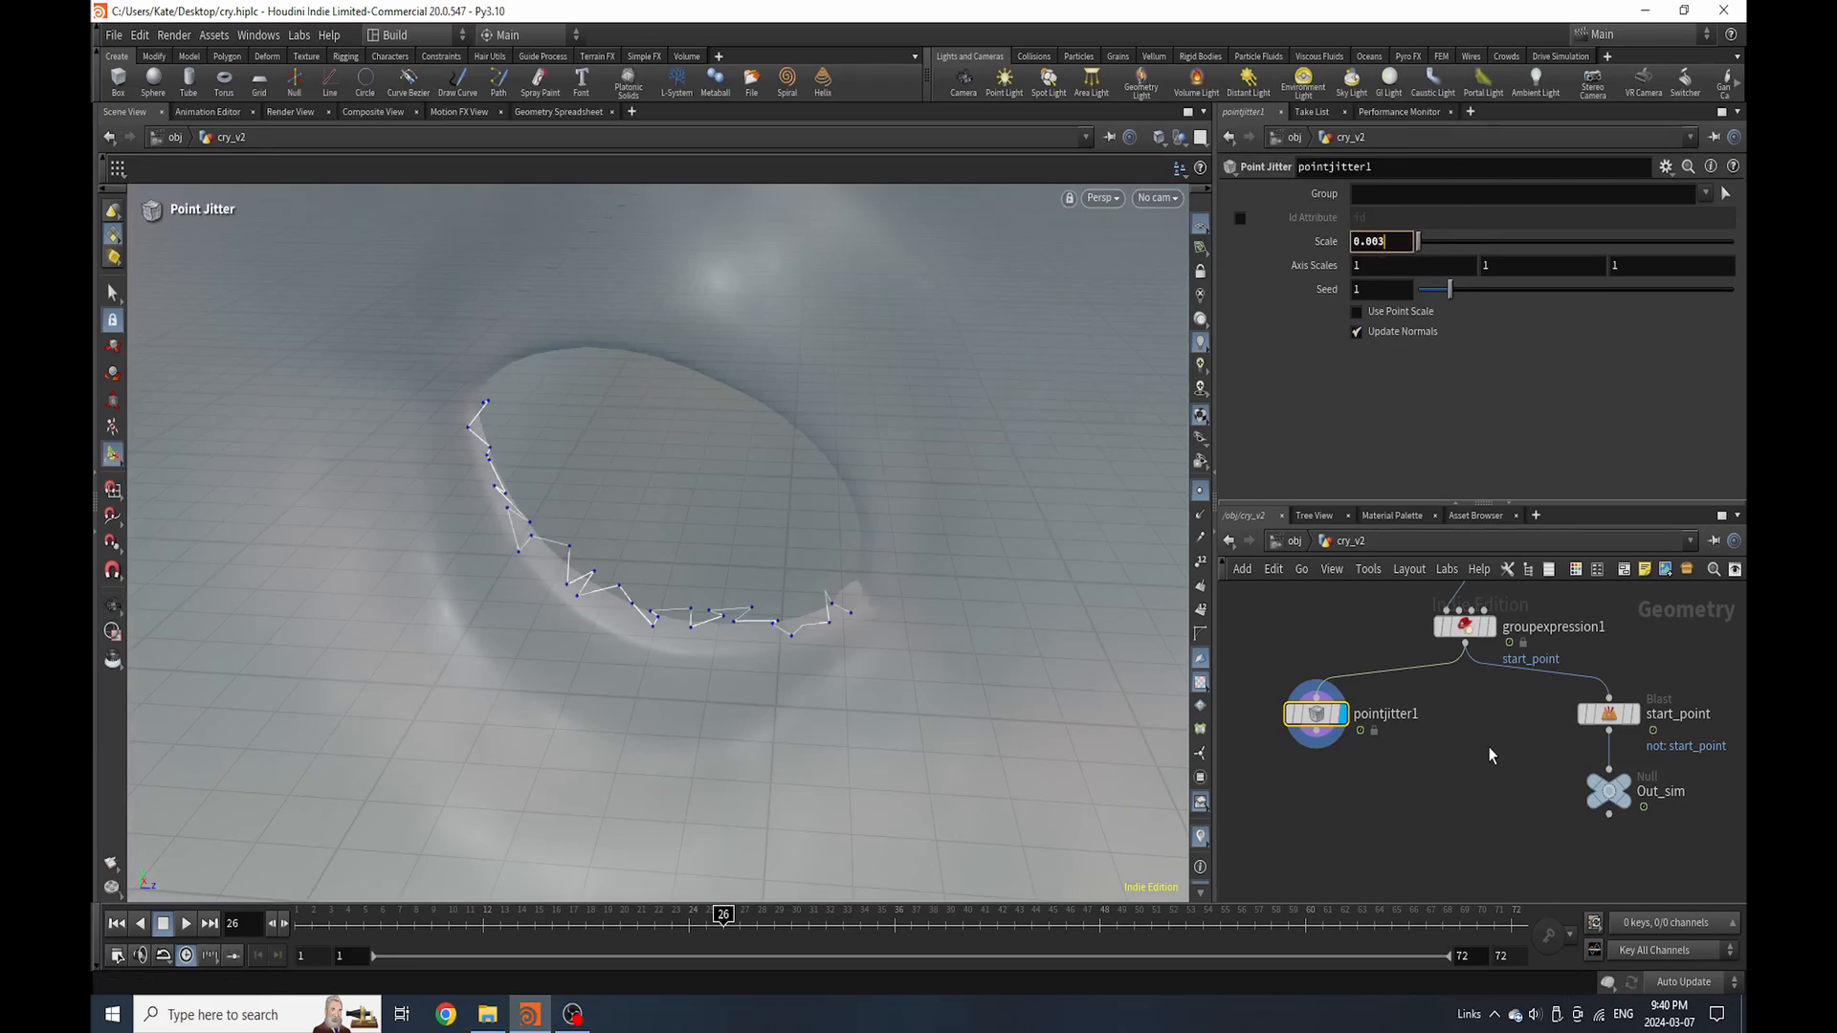
key("Return")
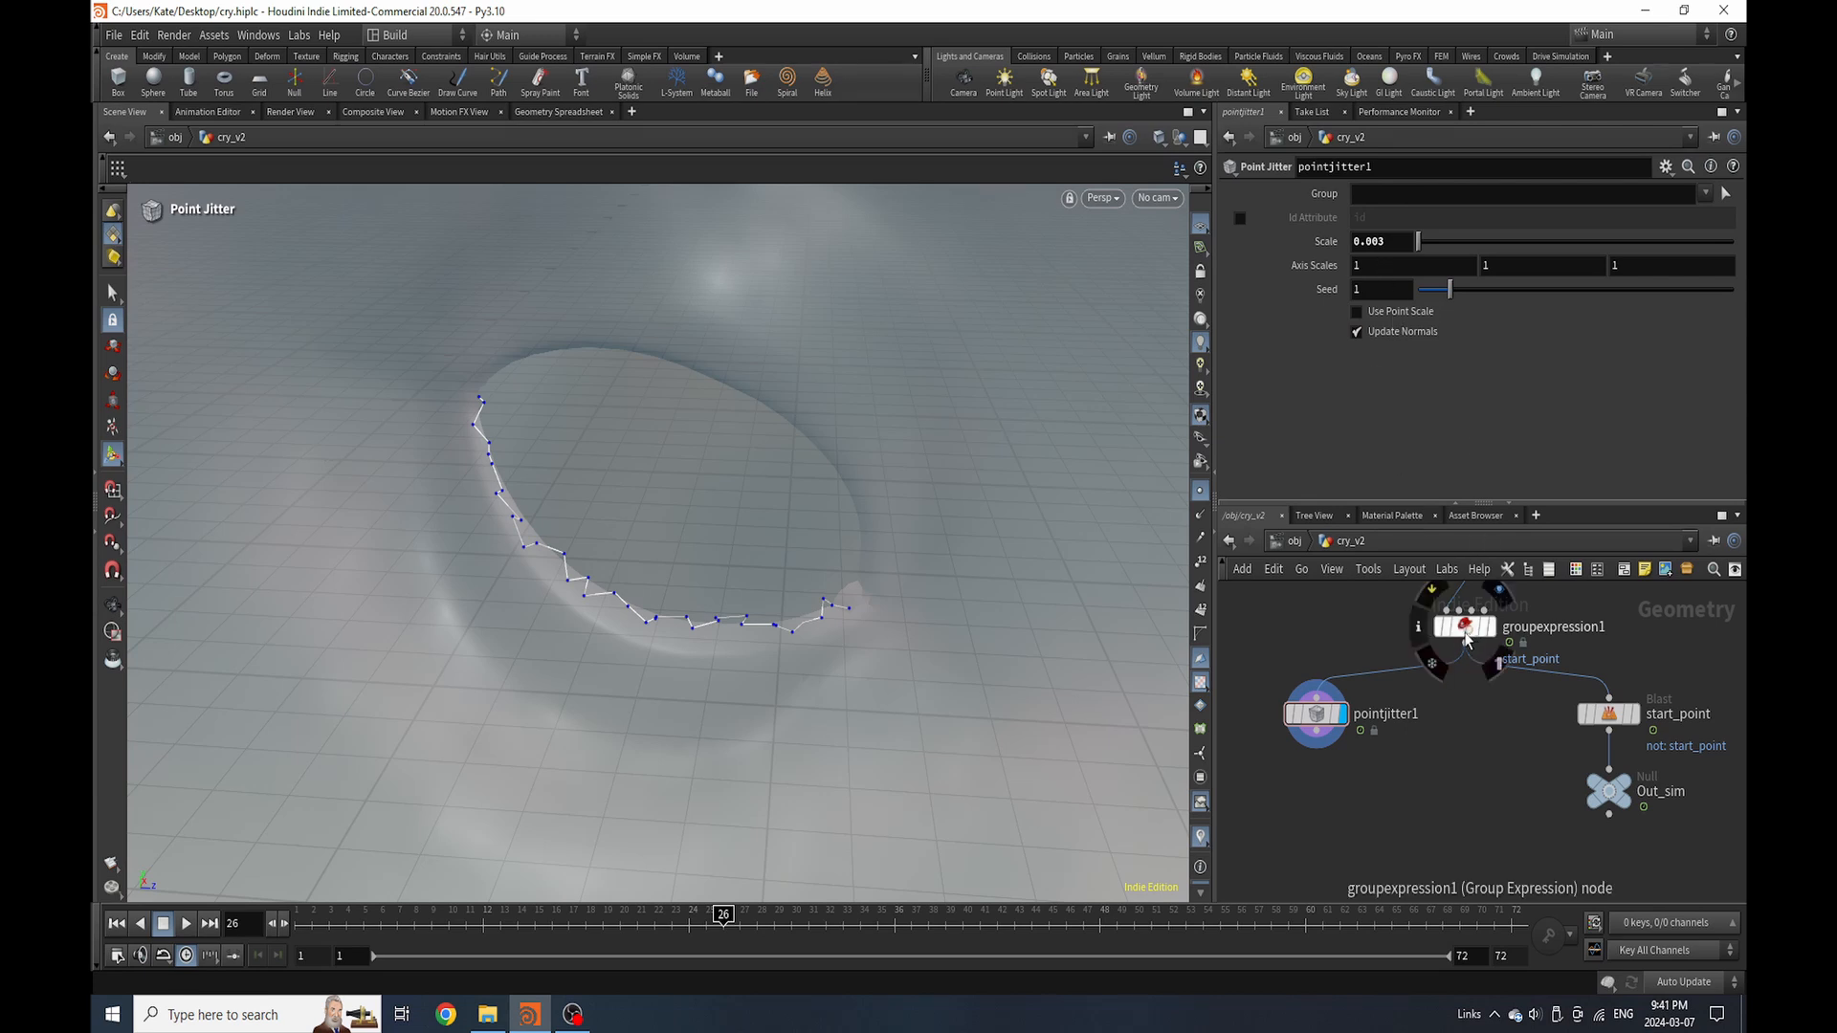
Set the Resample node's segment Length to 0.001
scroll(1423, 595, "down", 2)
middle_click_drag(1424, 595, 1421, 670)
scroll(1420, 632, "up", 1)
left_click(1456, 590)
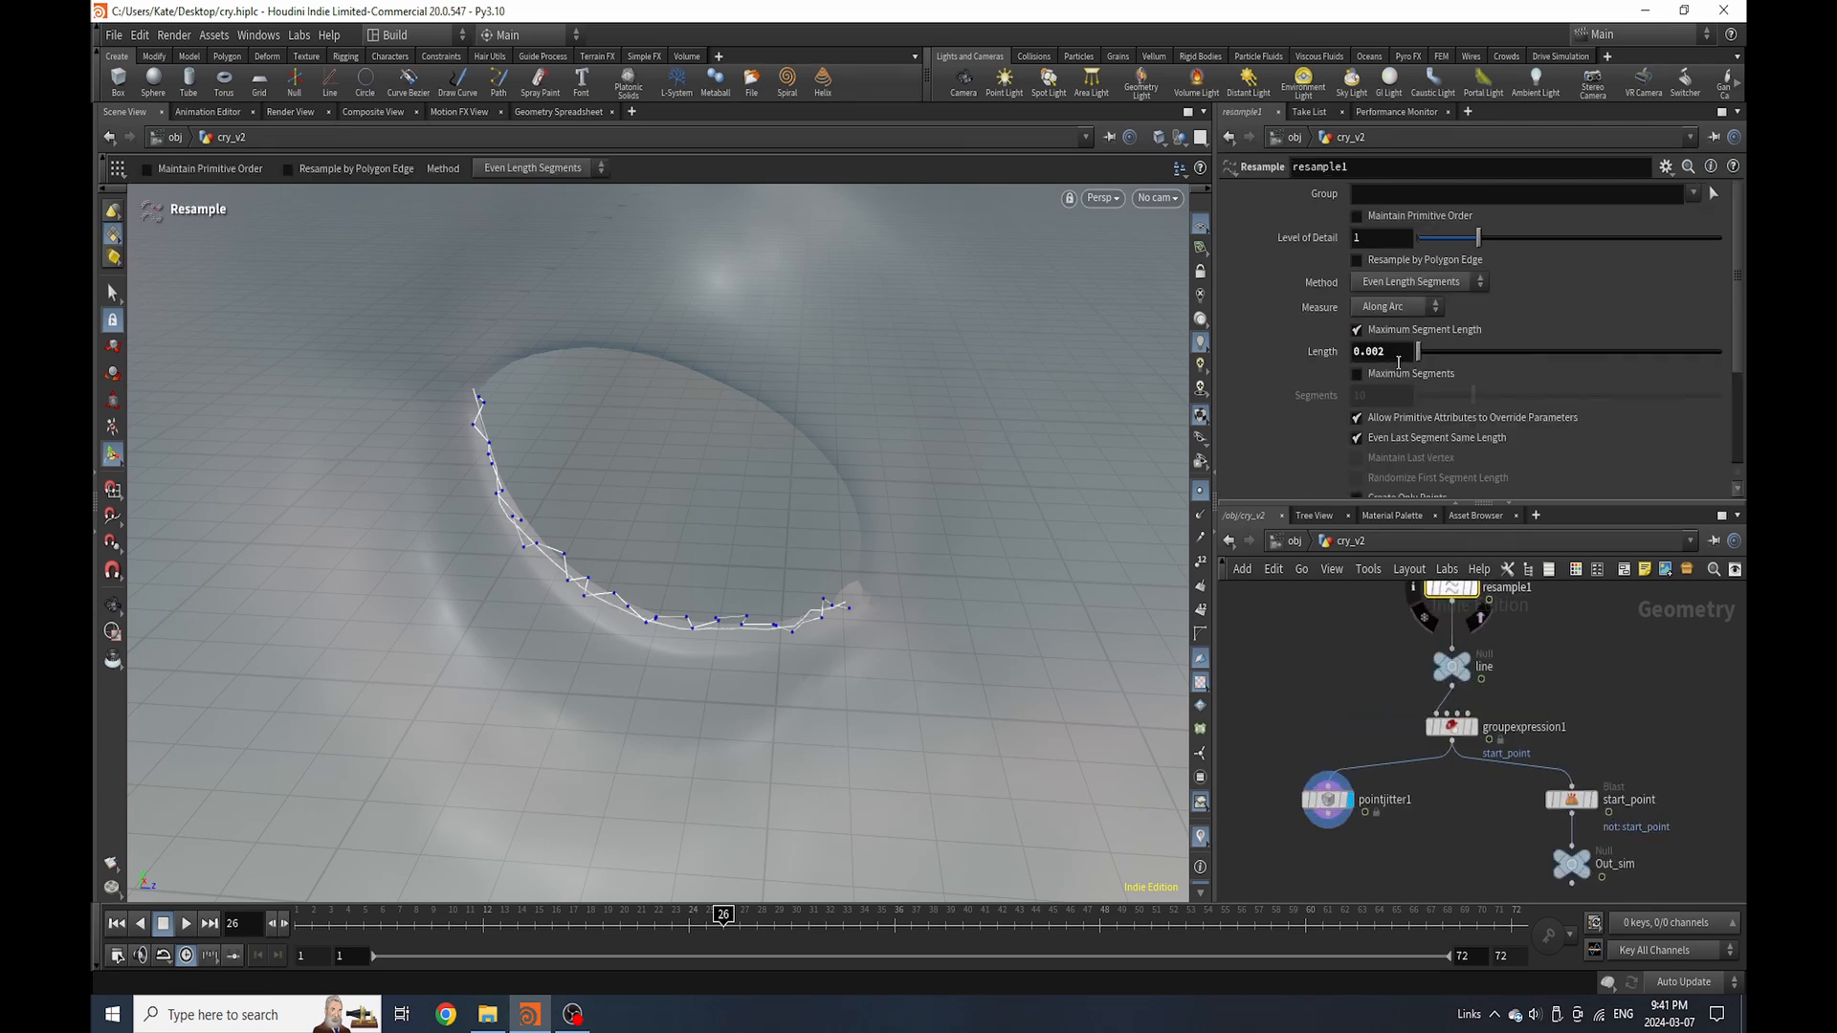
type("1")
key("Return")
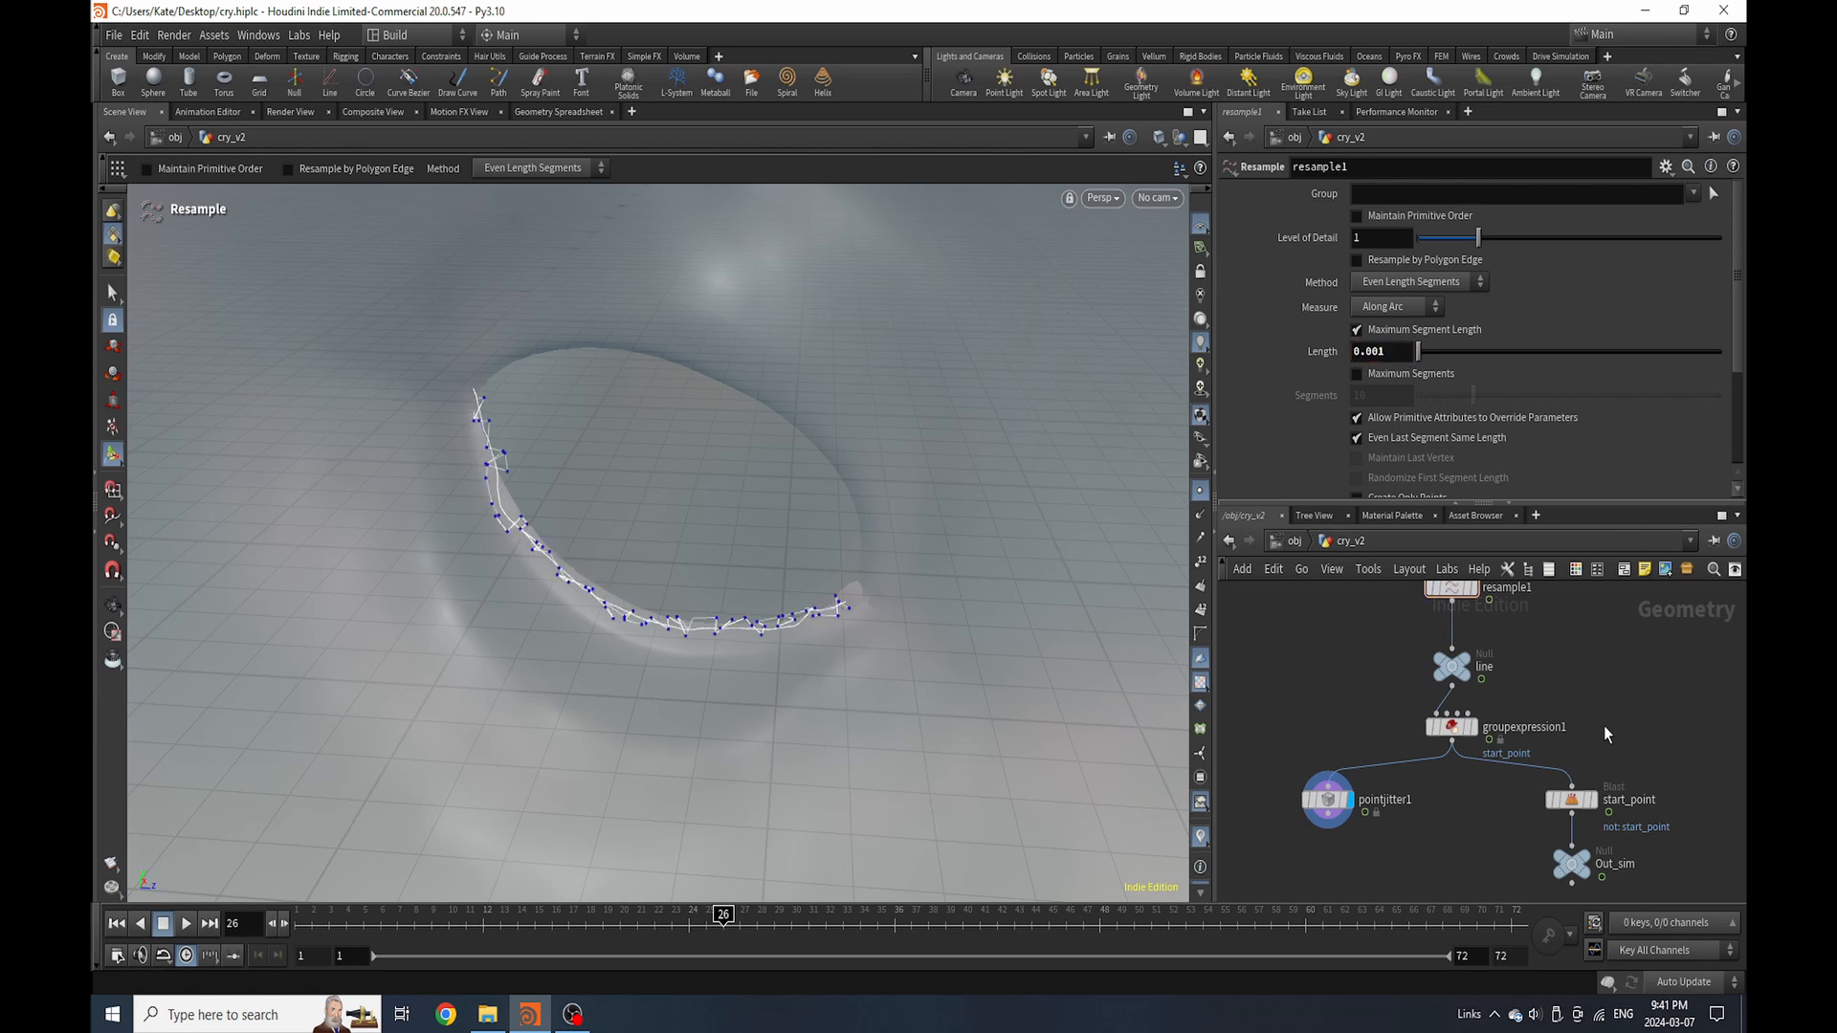
Animate the Point Jitter node's Seed with the expression $T/23
middle_click_drag(1425, 838, 1447, 748)
left_click(1349, 710)
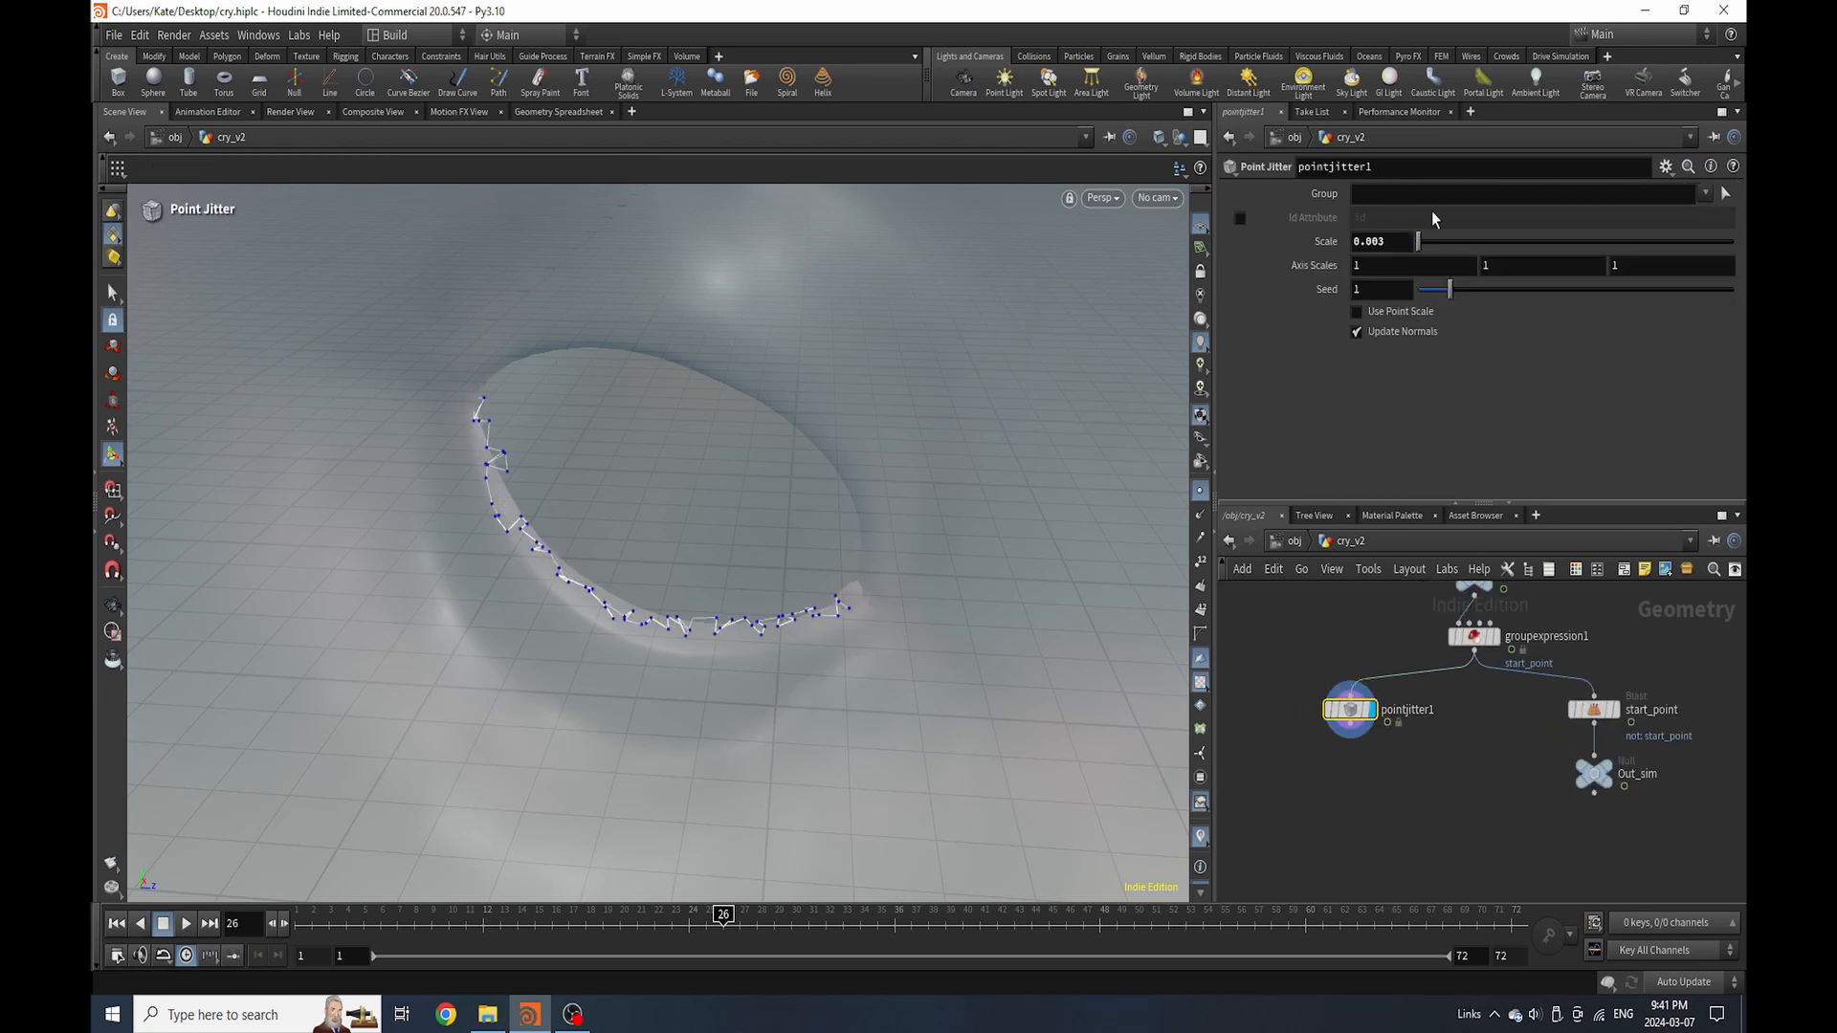
left_click_drag(1377, 289, 1317, 305)
type("$T/23")
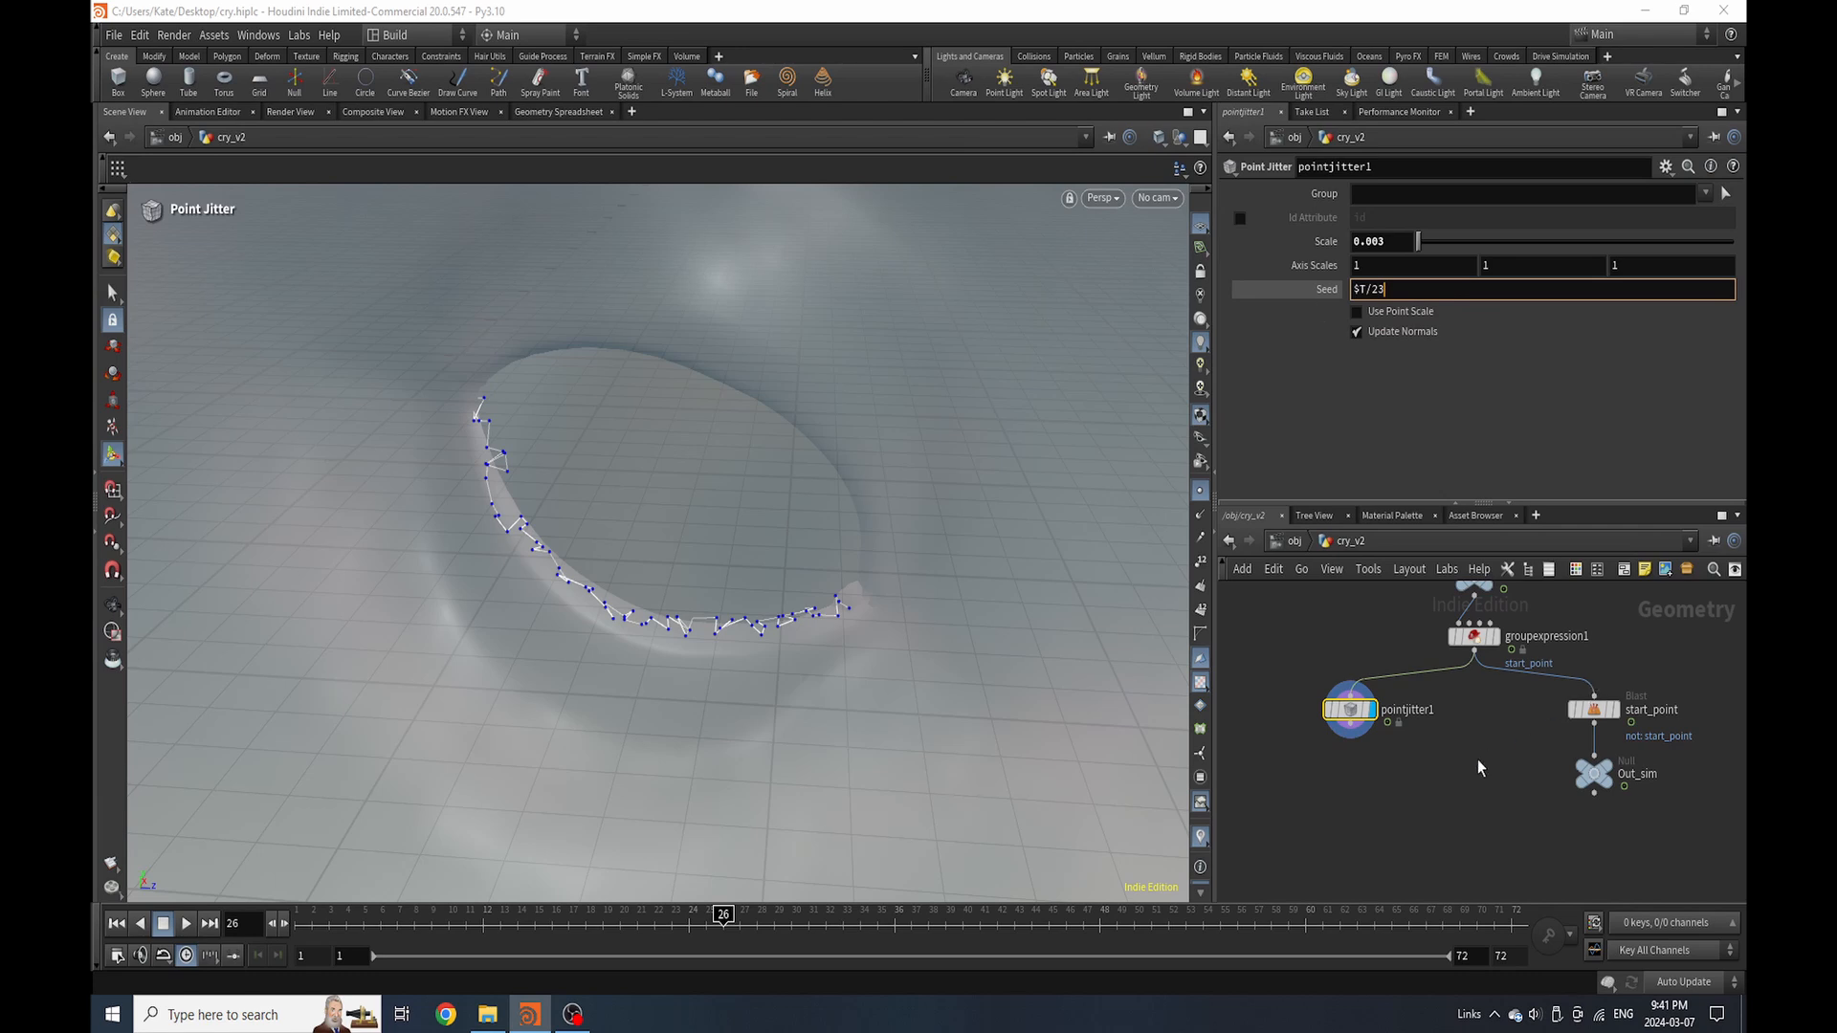
key("Return")
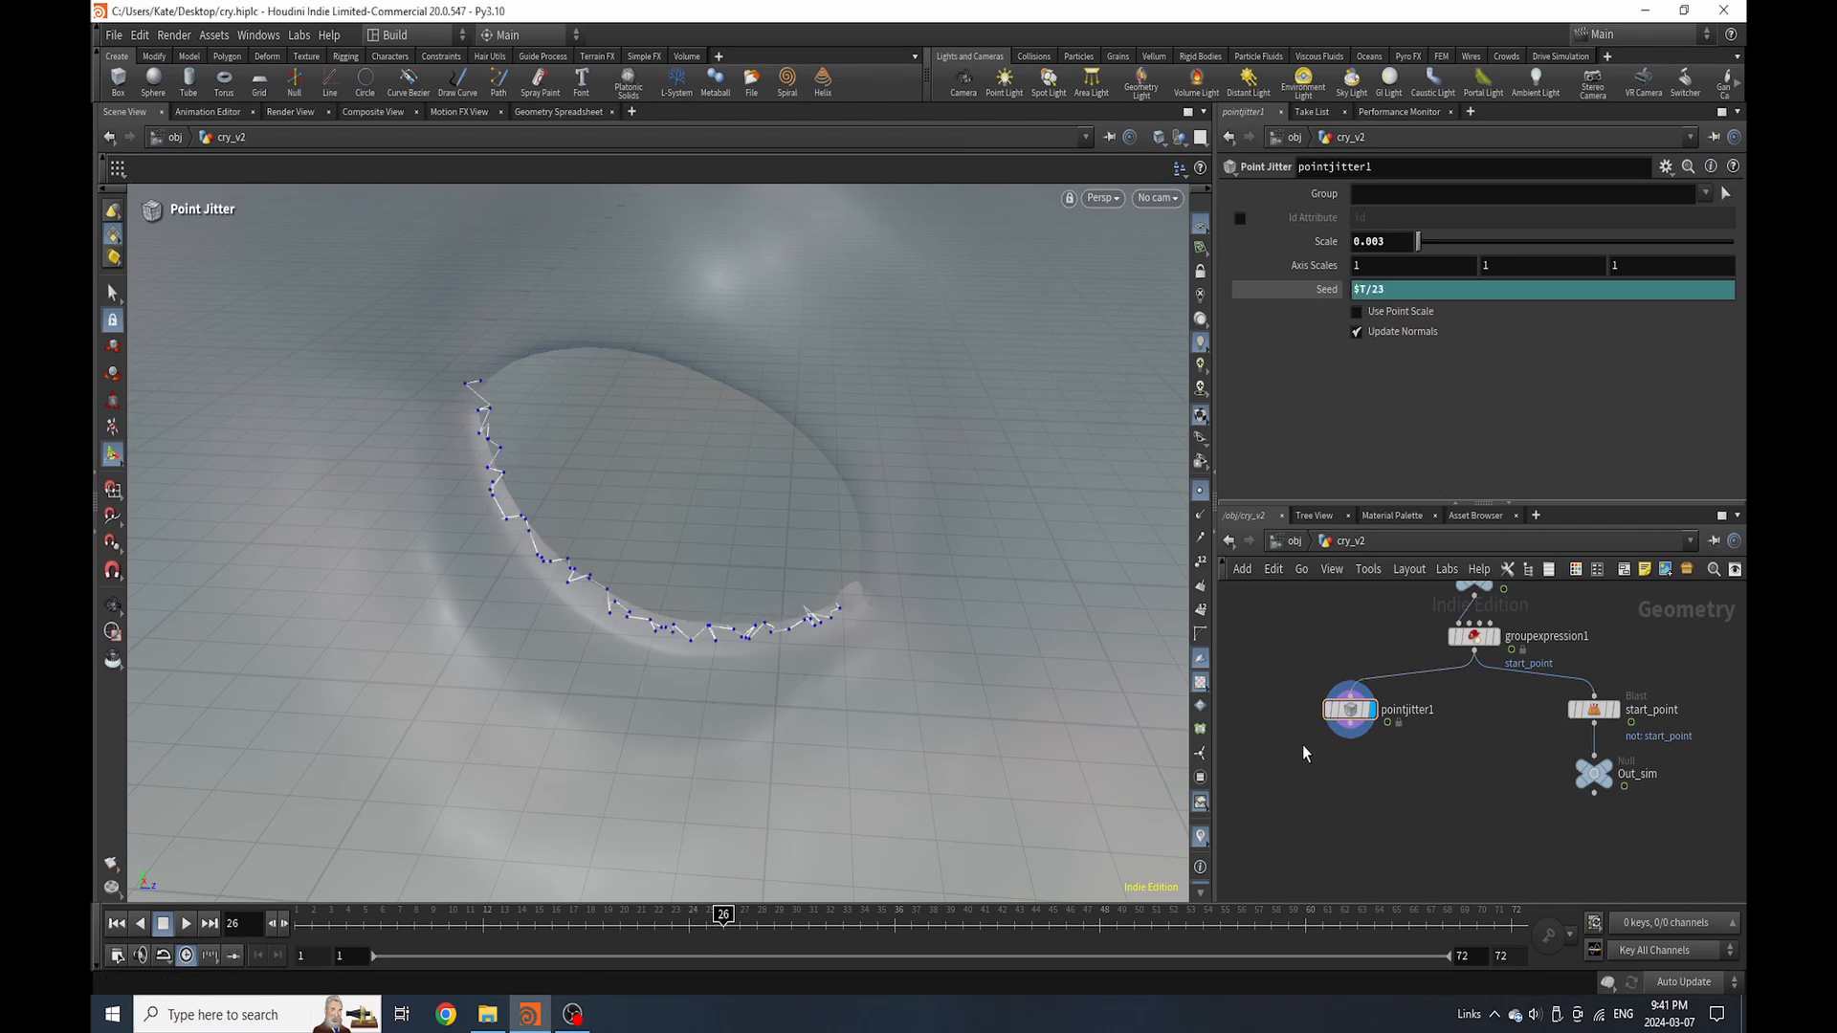
Enable the Curve U Attribute, named curveu, on the Resample node
scroll(1516, 766, "down", 2)
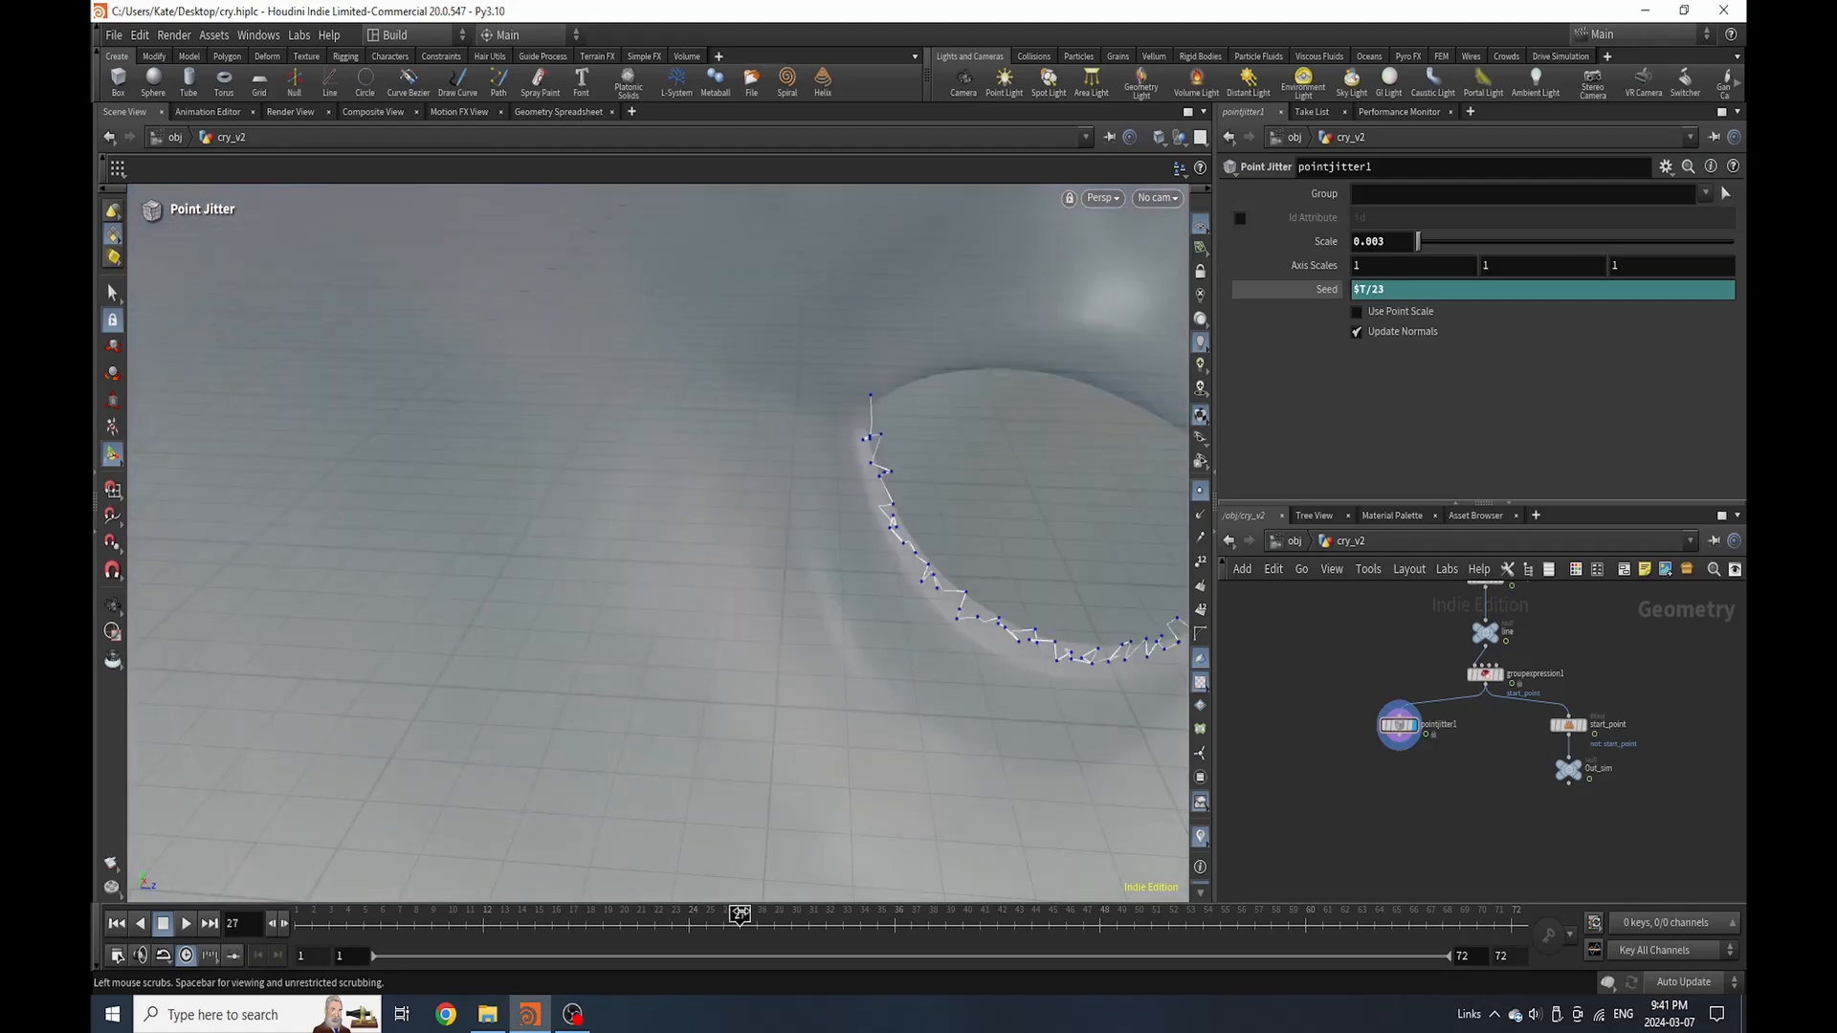
scroll(1411, 771, "up", 3)
key("Tab")
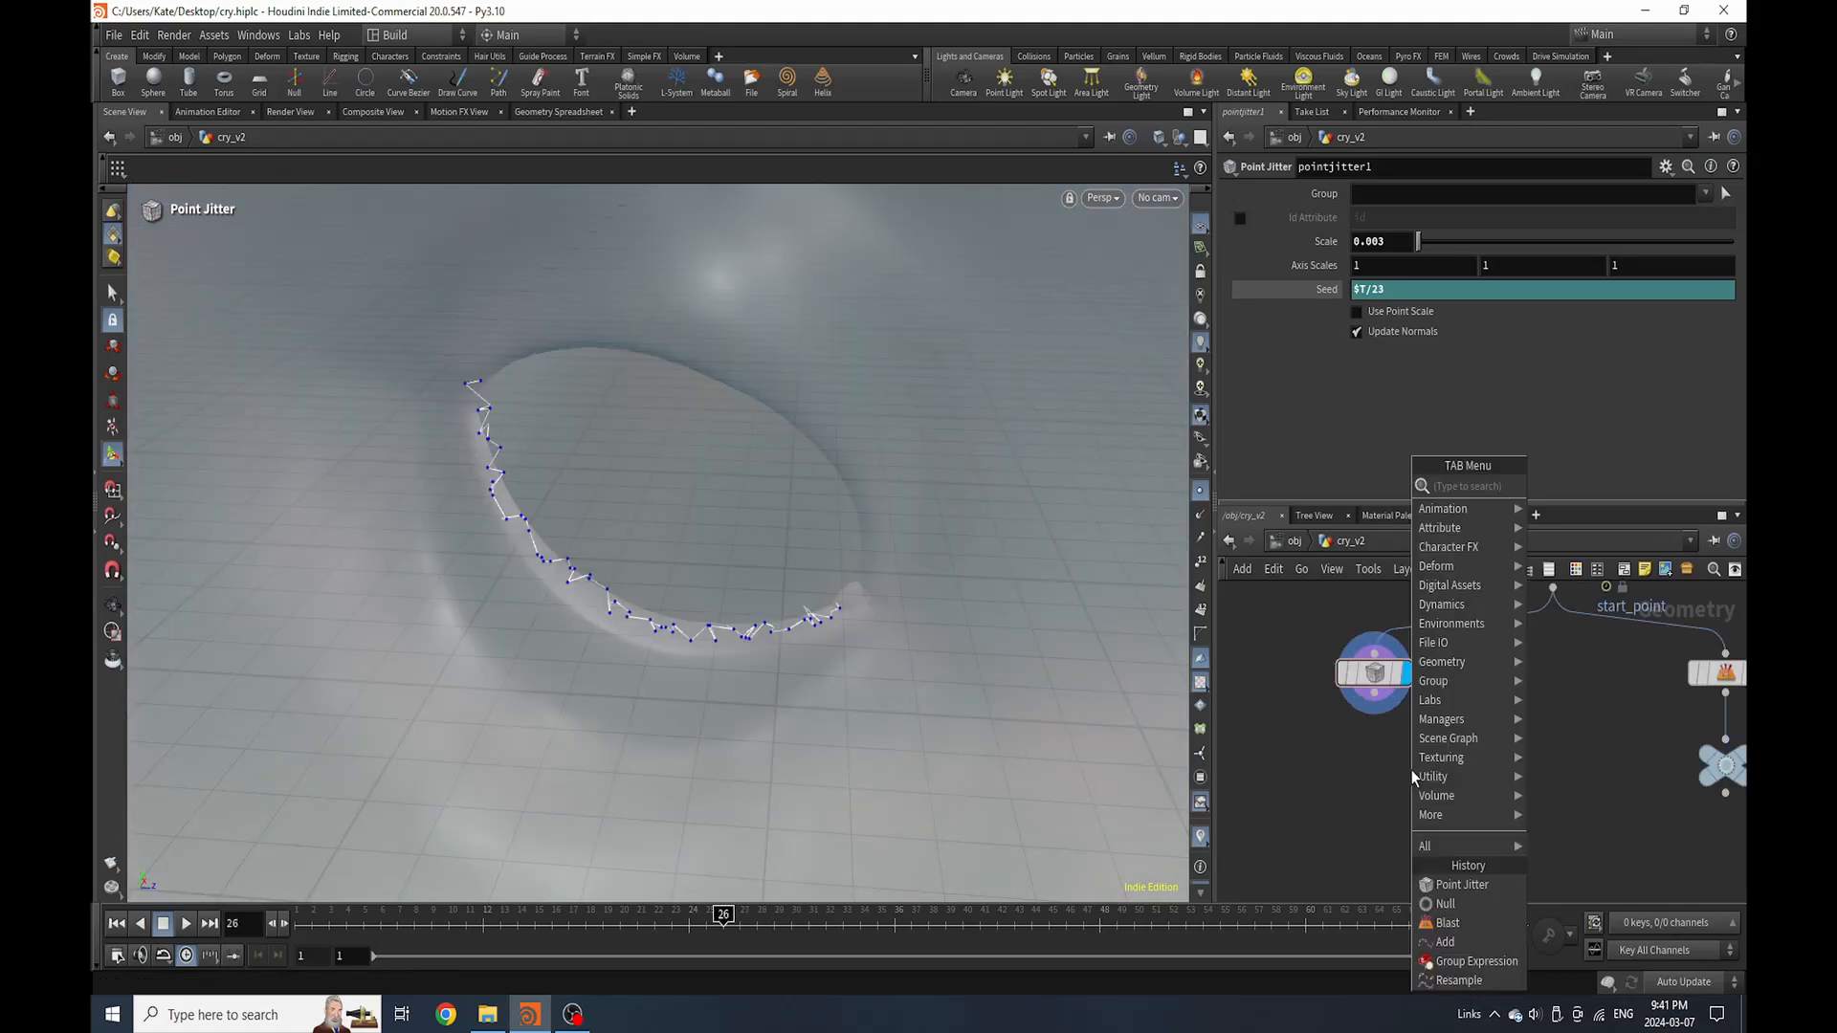
key("Escape")
scroll(1432, 778, "down", 3)
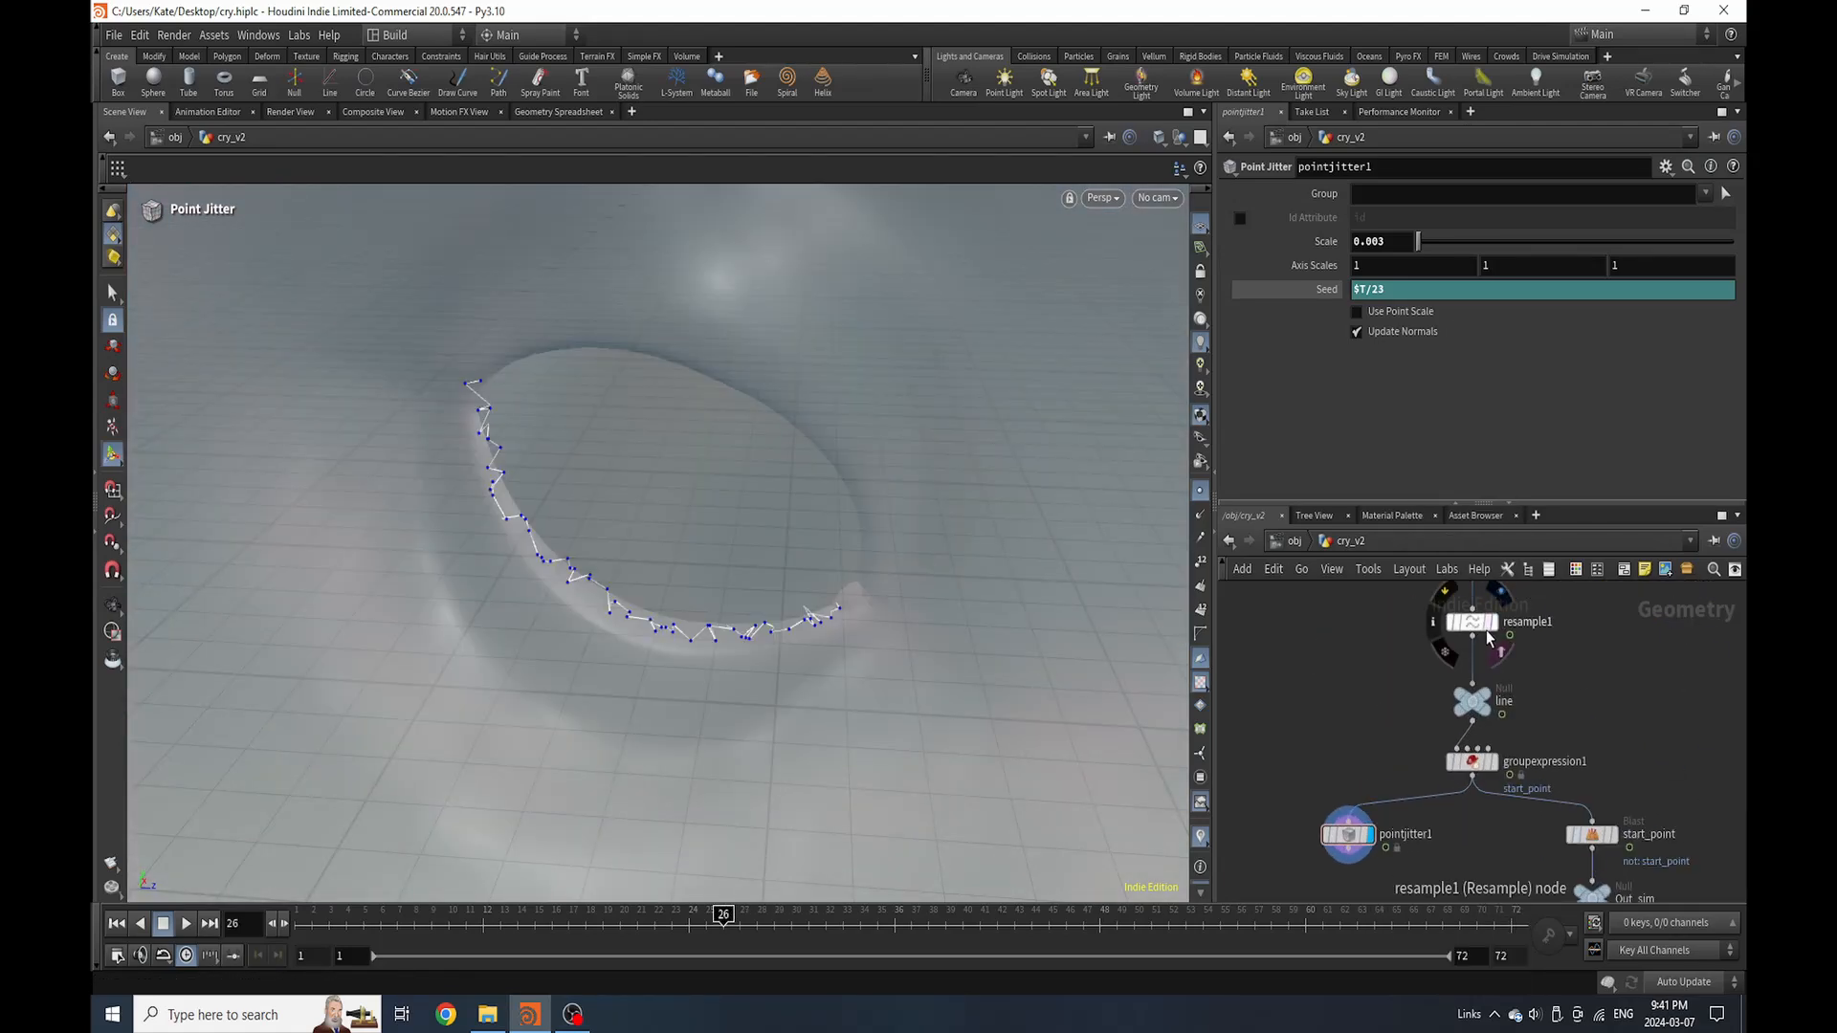
left_click(1480, 630)
scroll(1461, 389, "down", 3)
left_click(1240, 462)
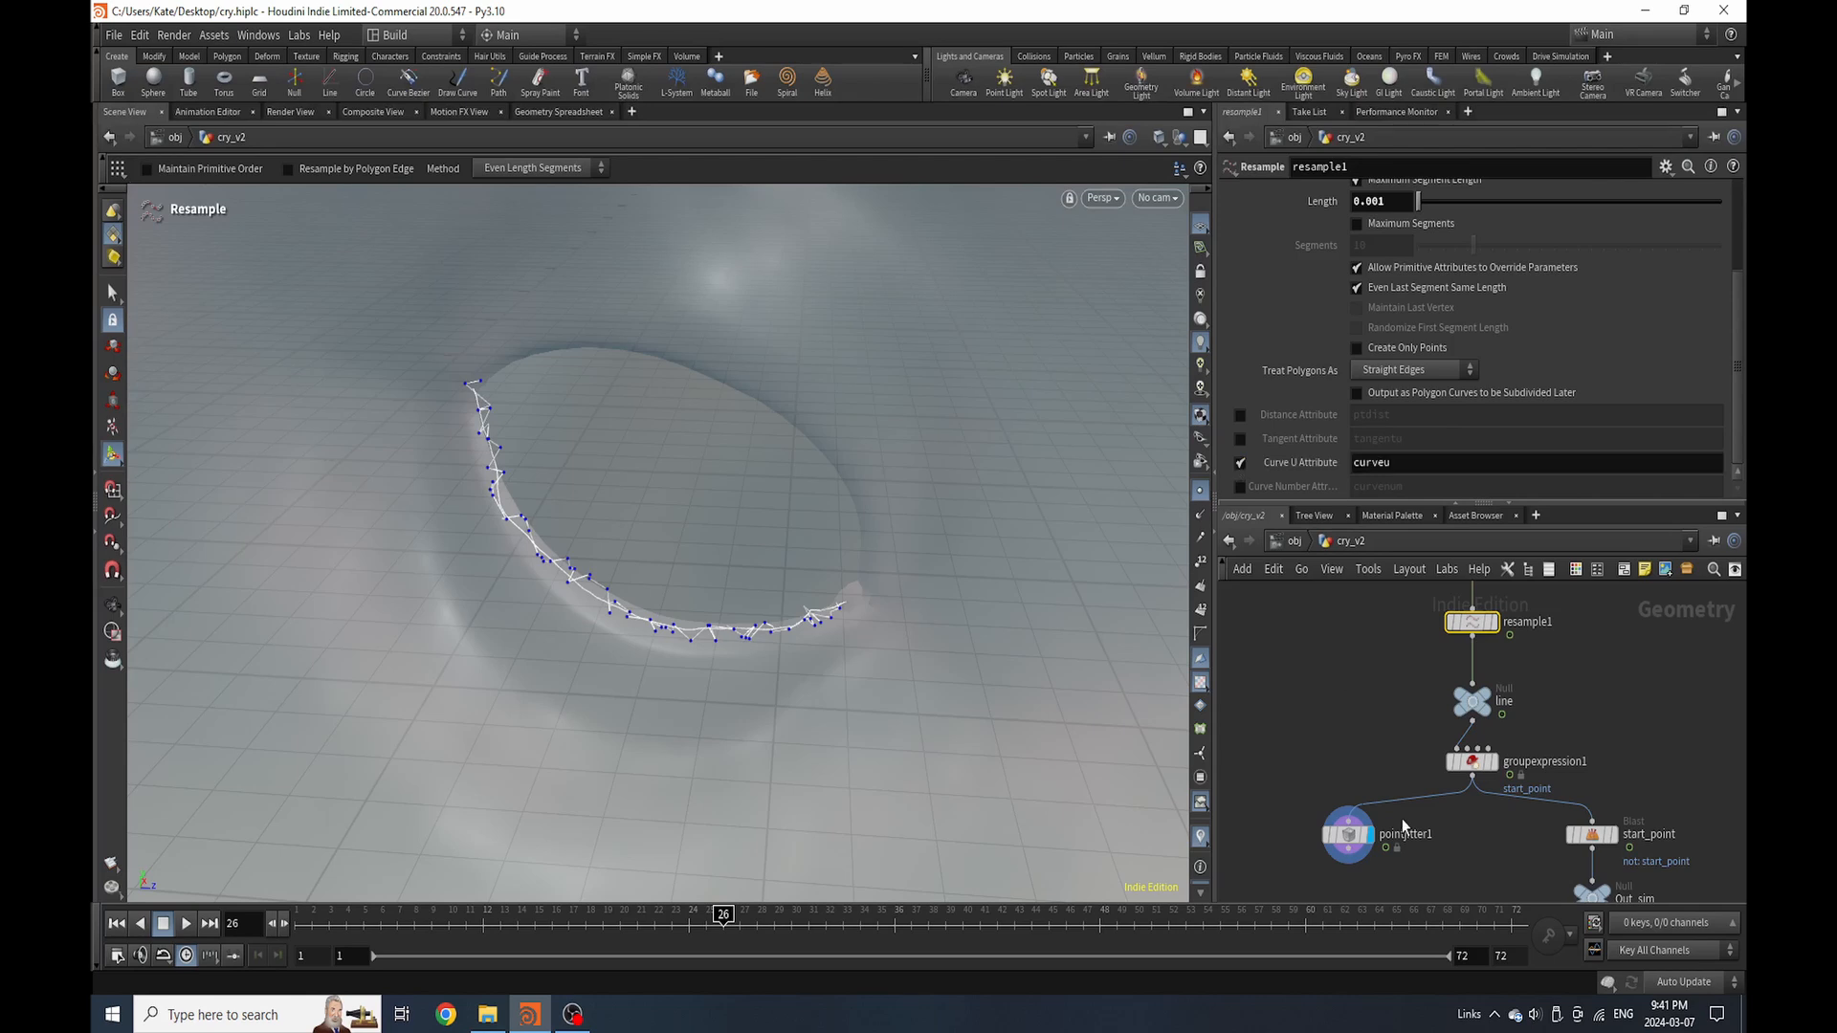
Add an Attribute Randomize node connected below the Point Jitter node and display it
scroll(1404, 767, "up", 3)
key("Tab")
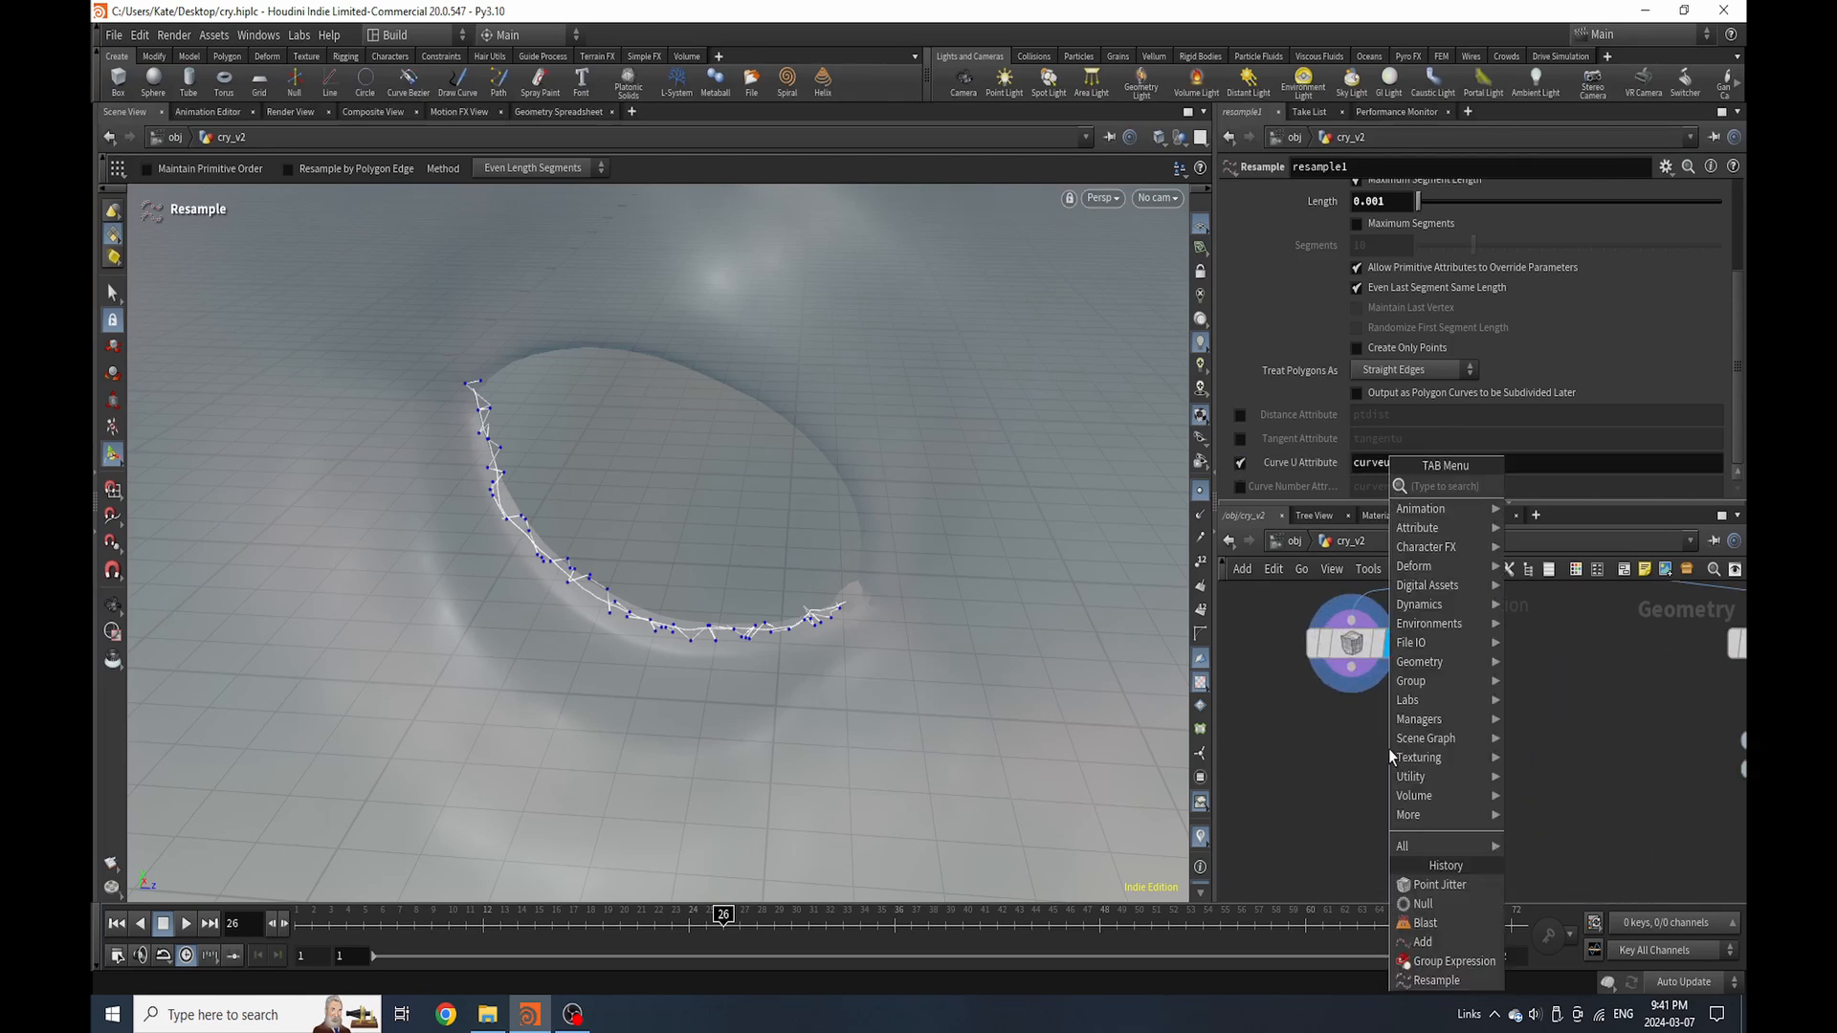
type("att")
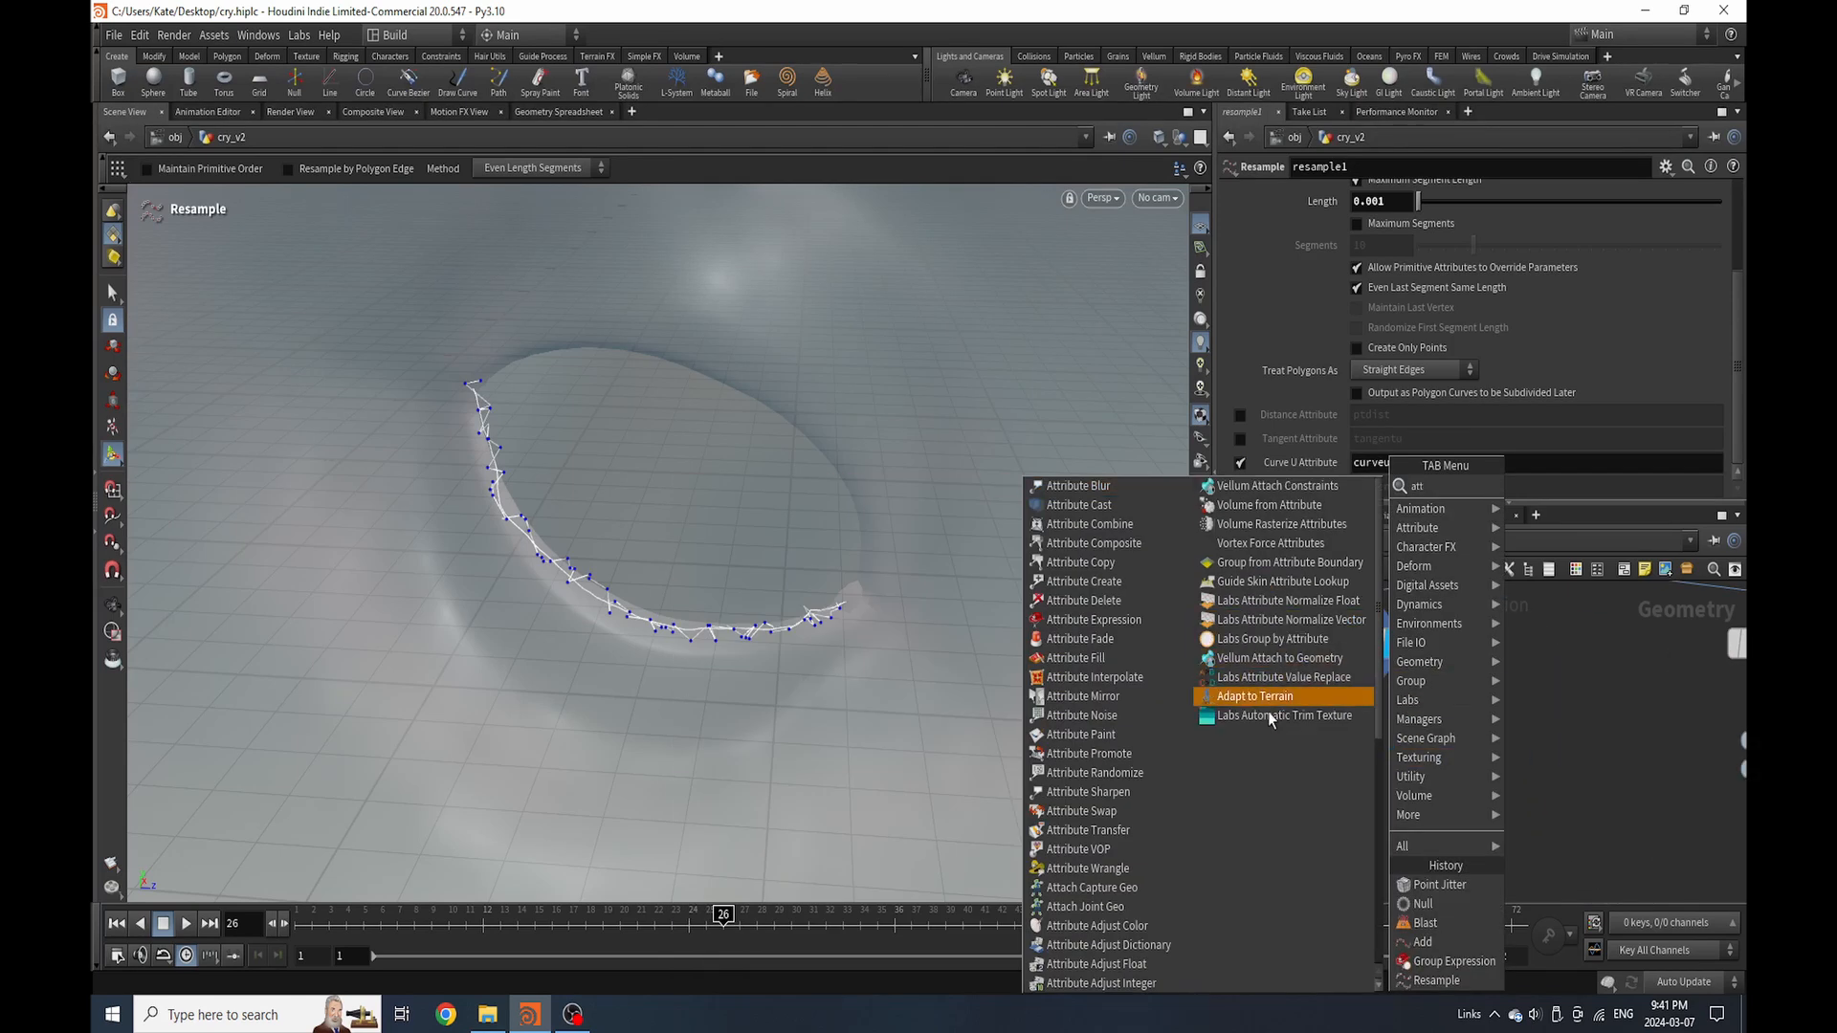
left_click(1162, 772)
left_click(1339, 754)
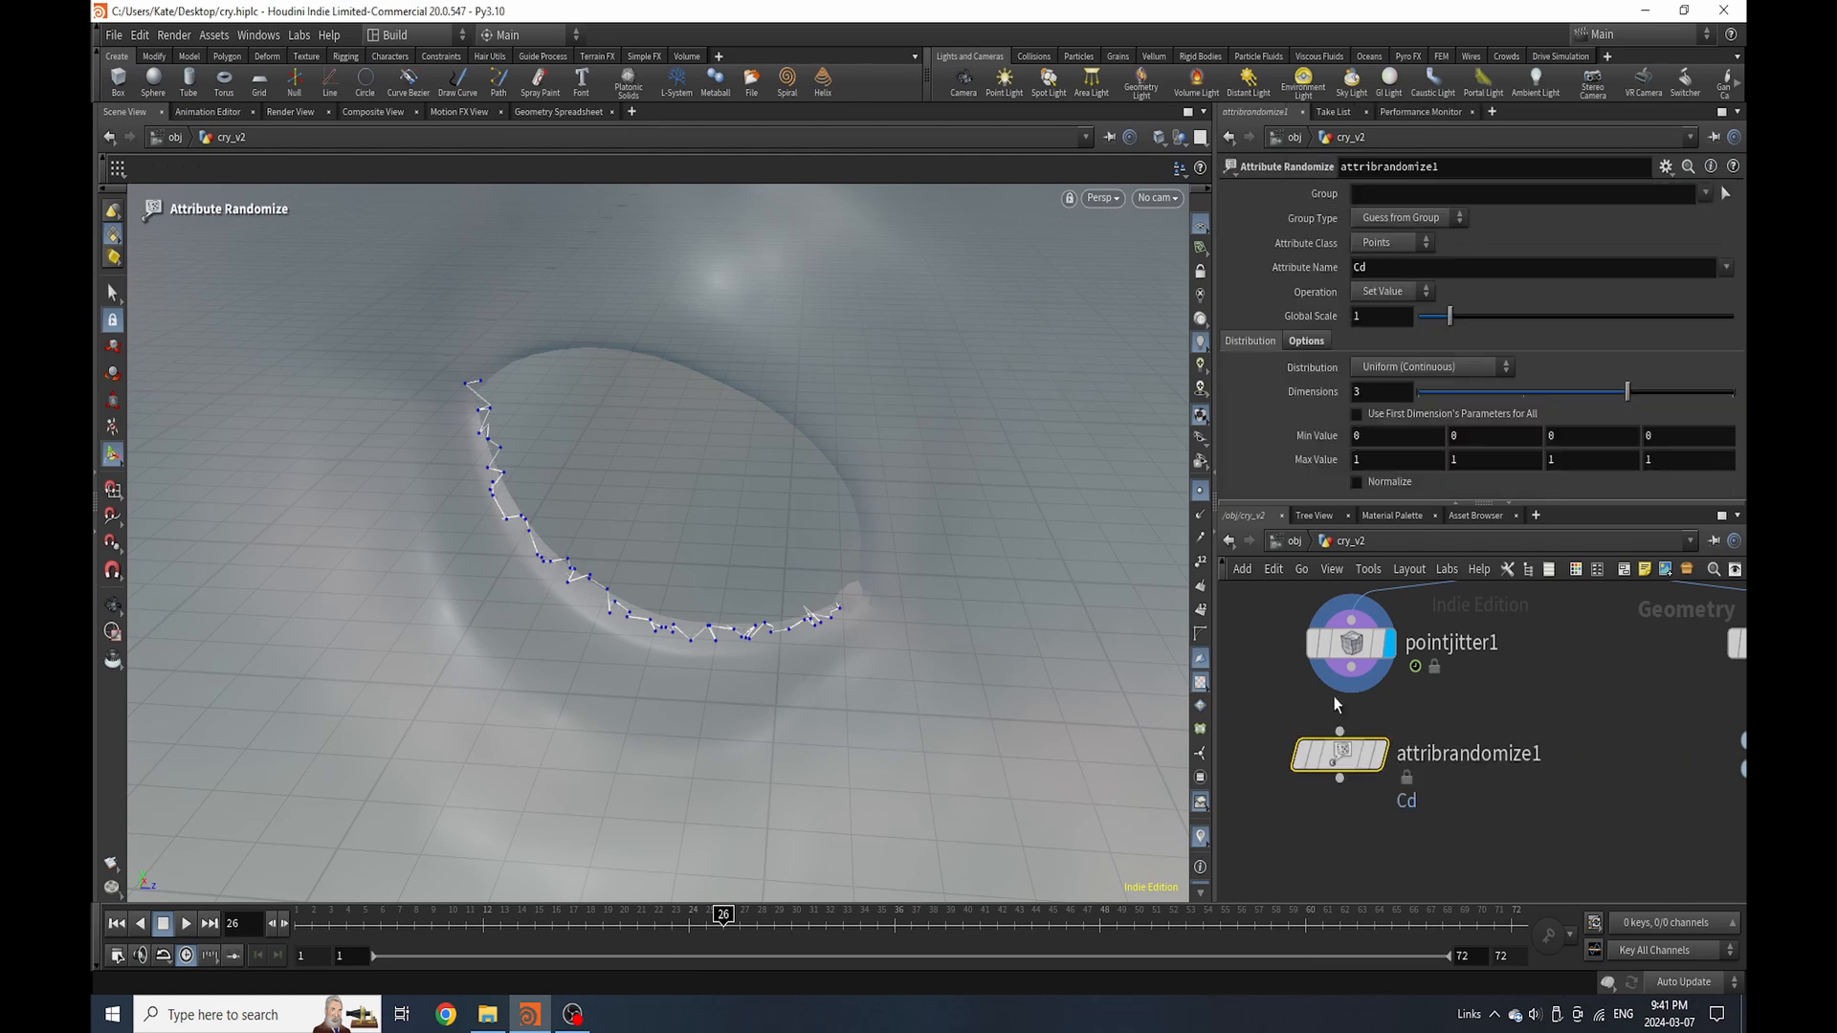
left_click_drag(1351, 755, 1363, 755)
left_click(1392, 754)
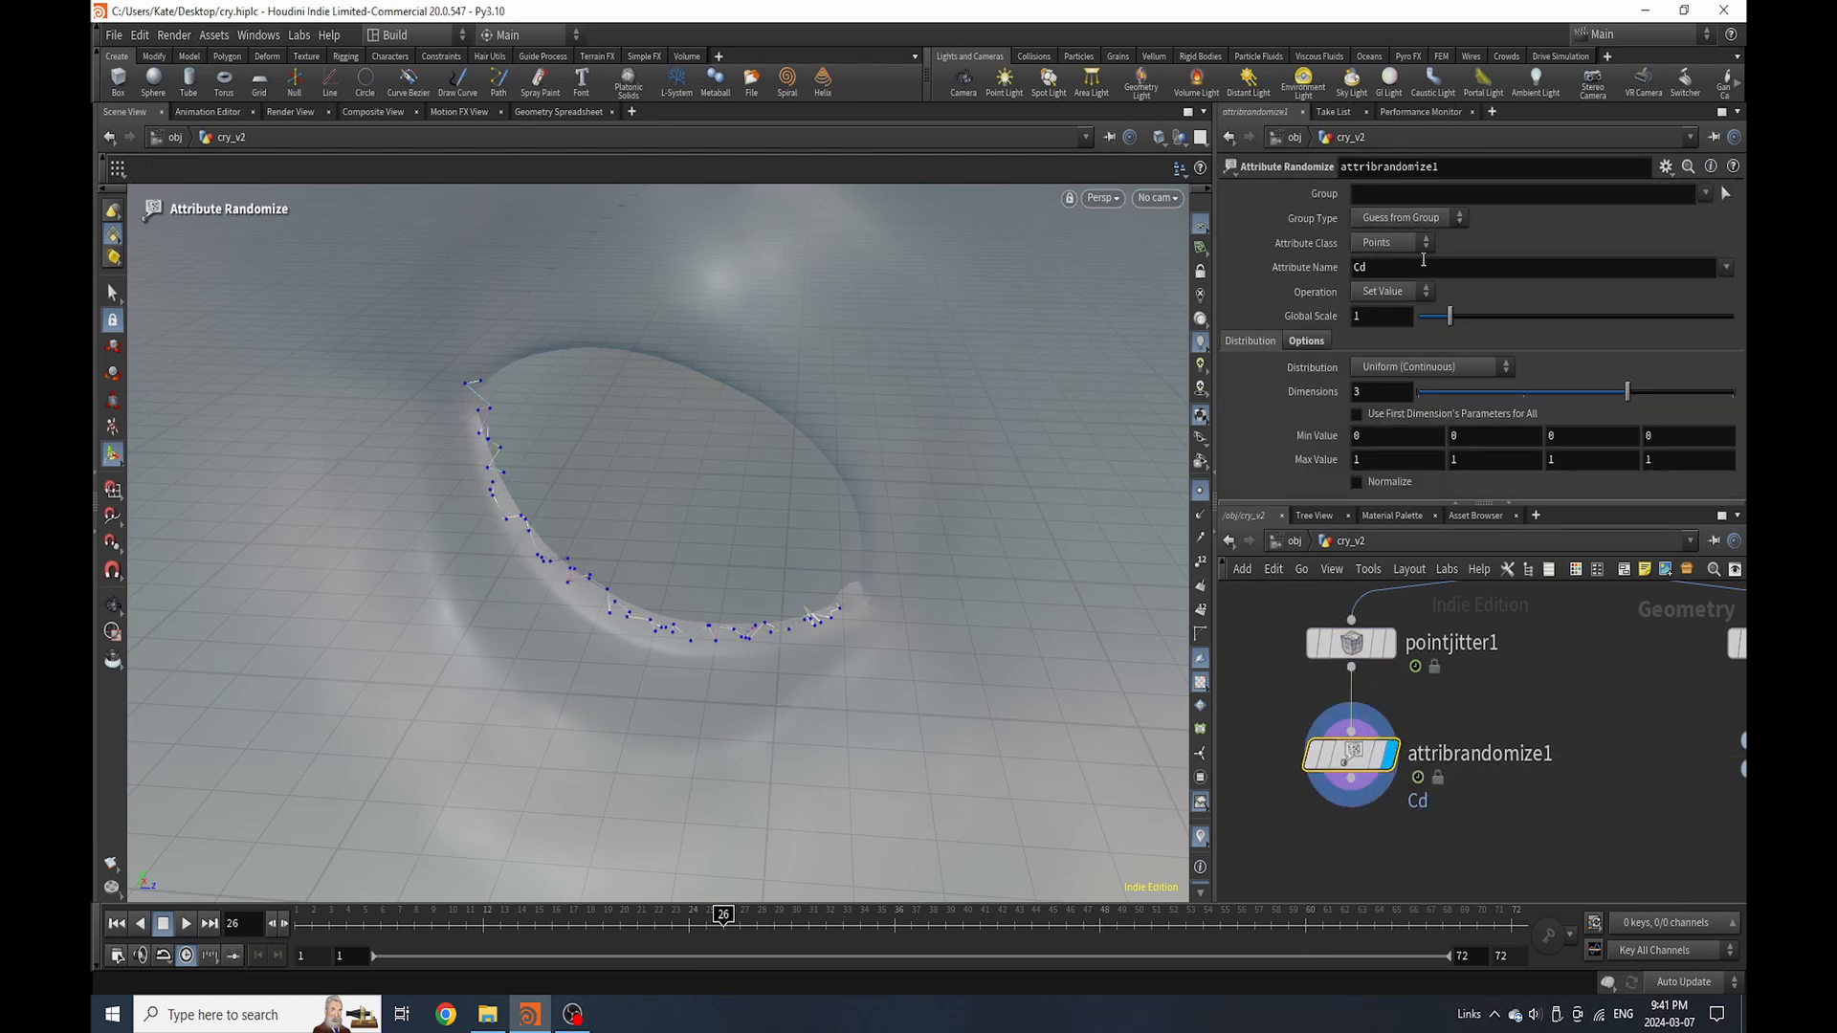
Set the Attribute Randomize node to randomize pscale, with a first Min Value of 0.0001 and a first Max Value of 0.2
left_click_drag(1378, 268, 1223, 277)
type("pscale")
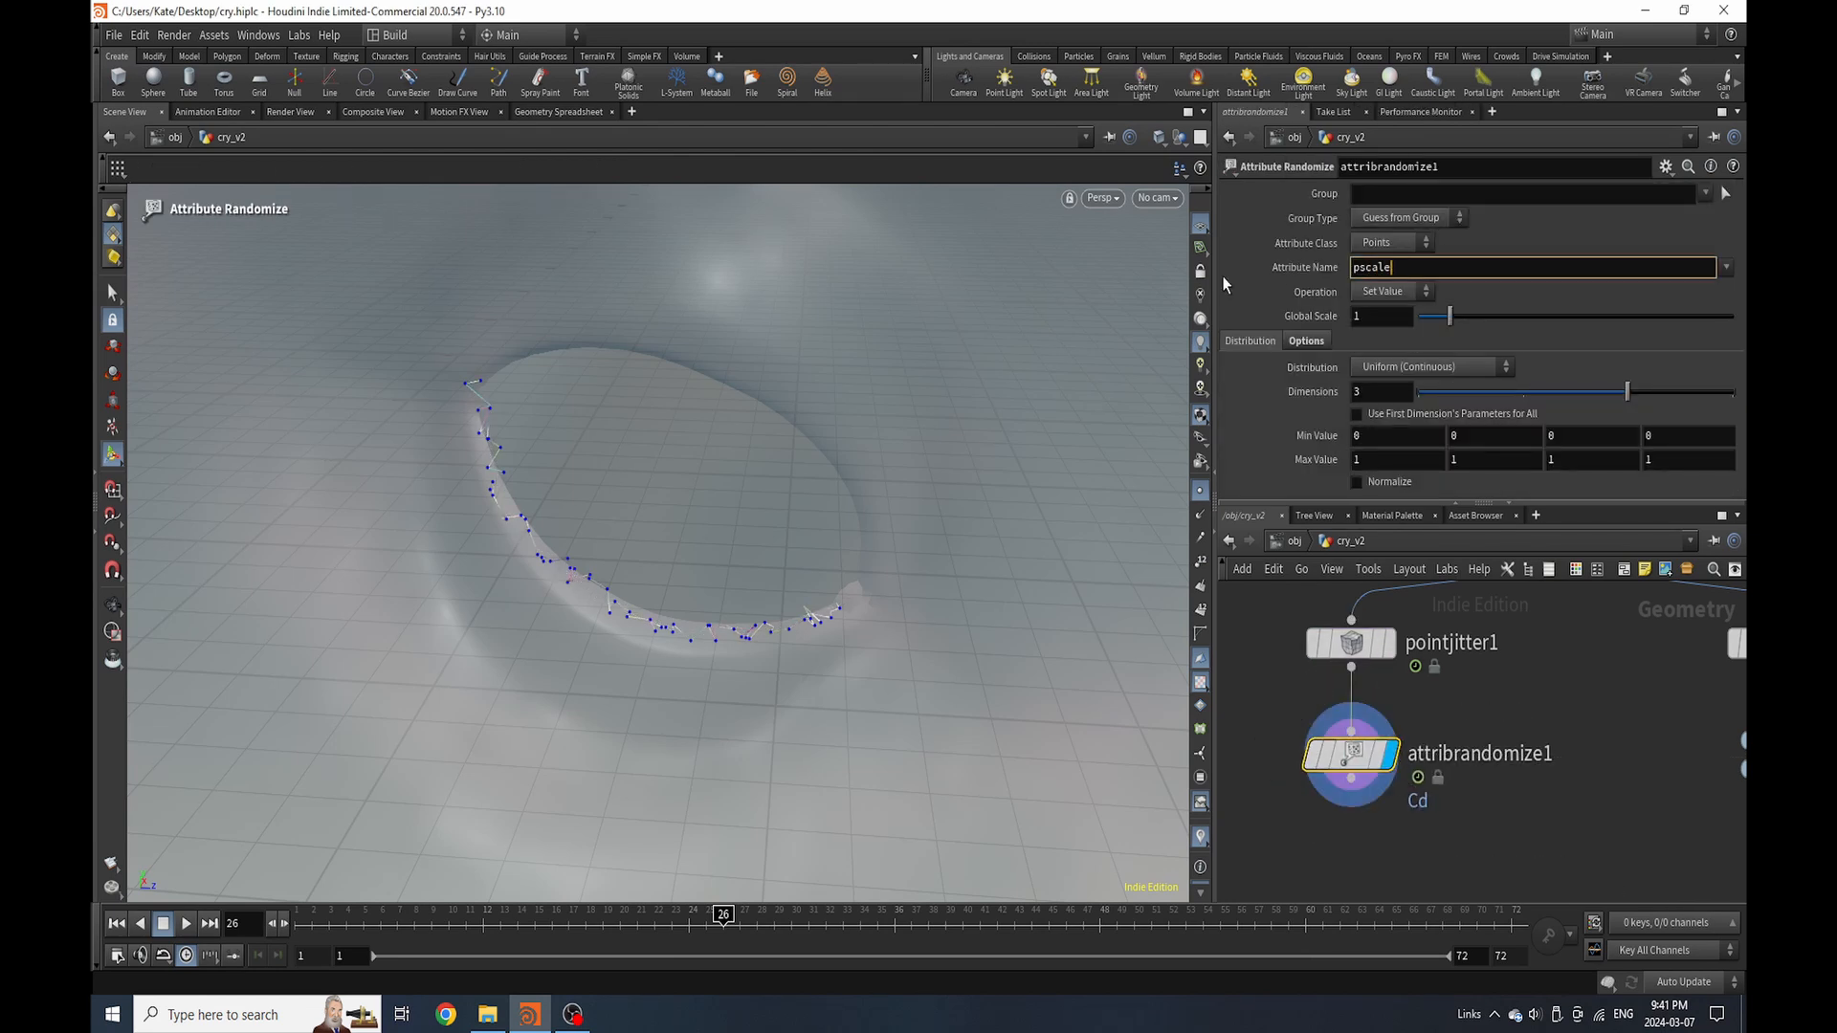
key("Return")
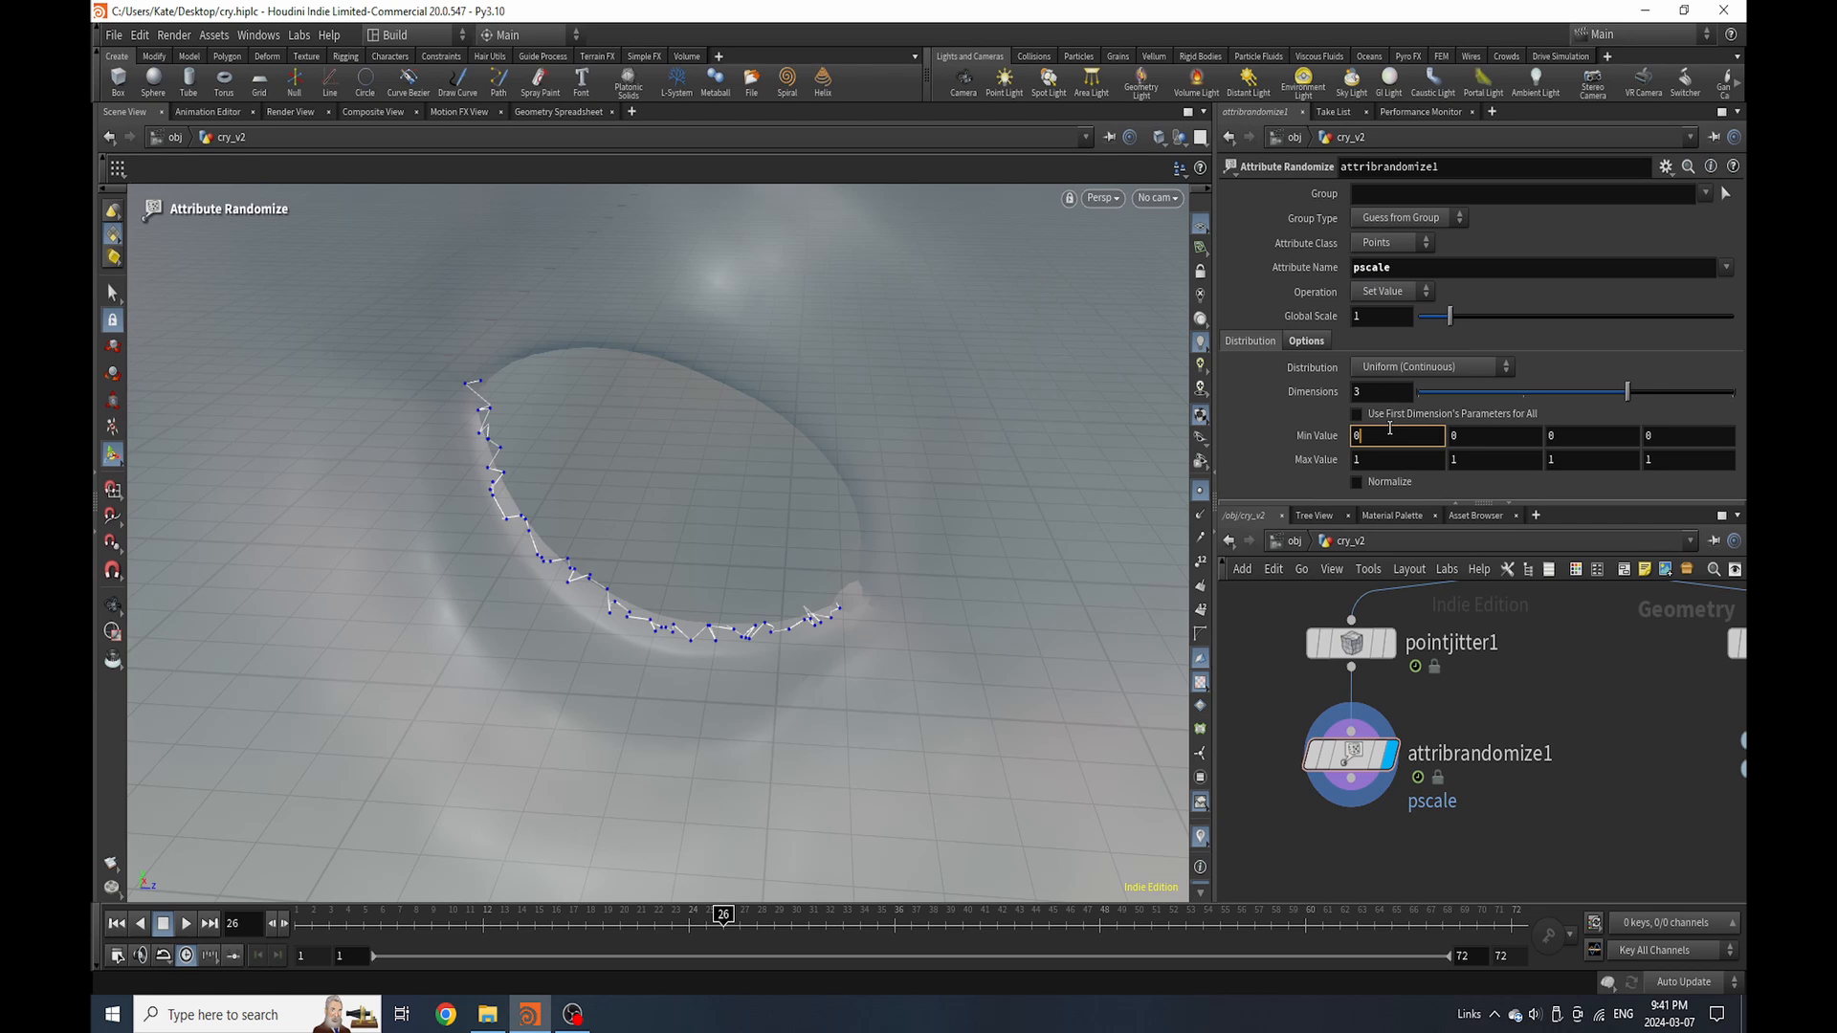
type("..")
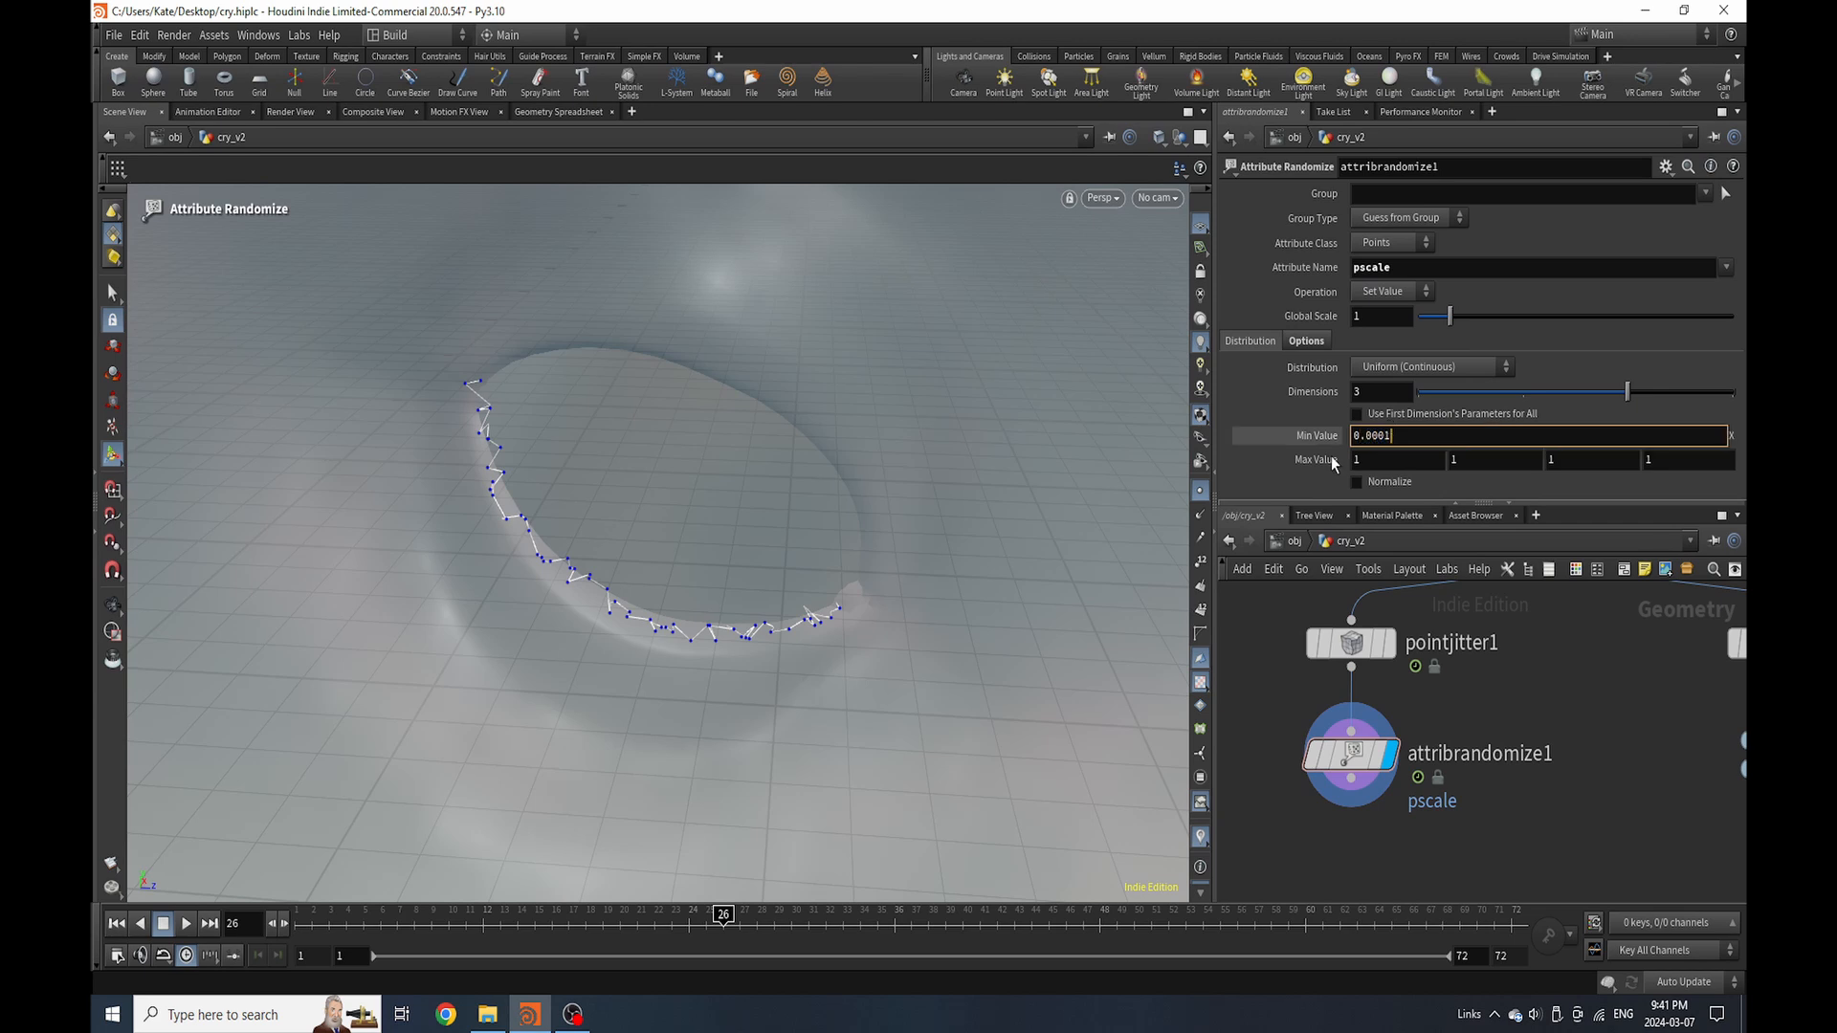
key("Tab")
type("0.2")
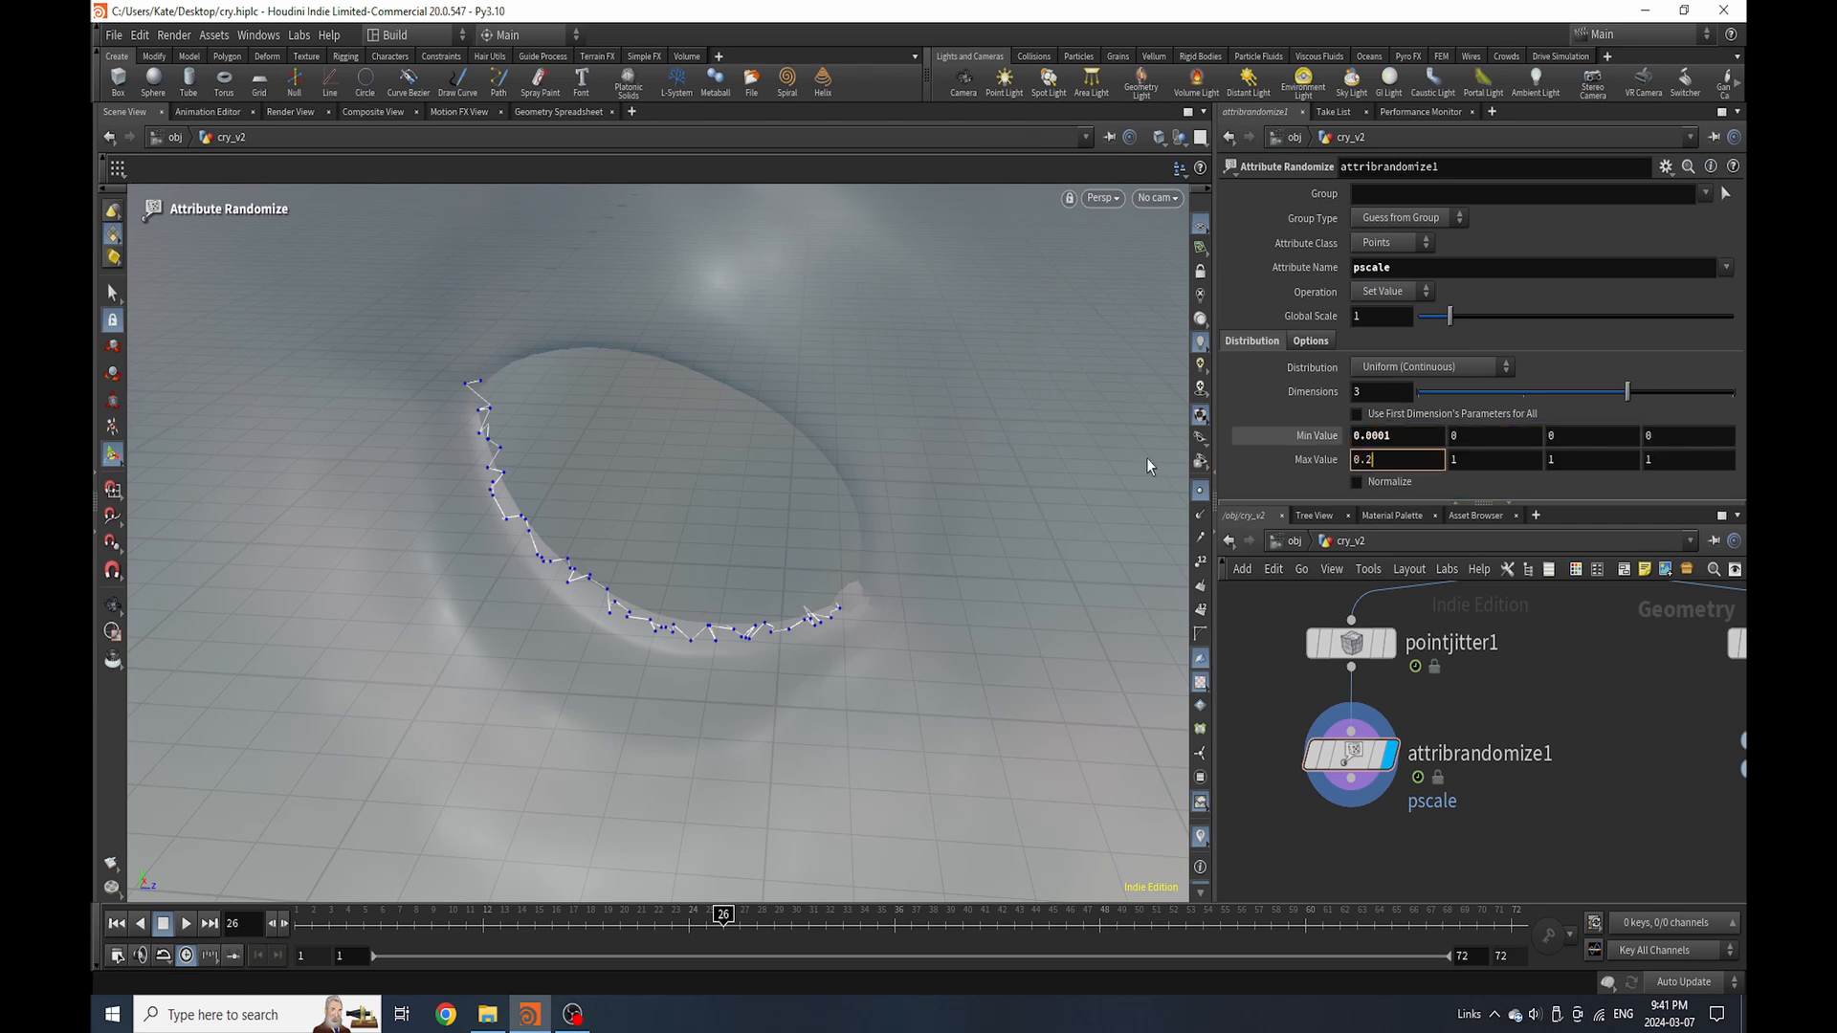
key("Return")
Add a PolyWire node connected below the Attribute Randomize node and display it
scroll(1429, 675, "down", 3)
scroll(1416, 777, "up", 3)
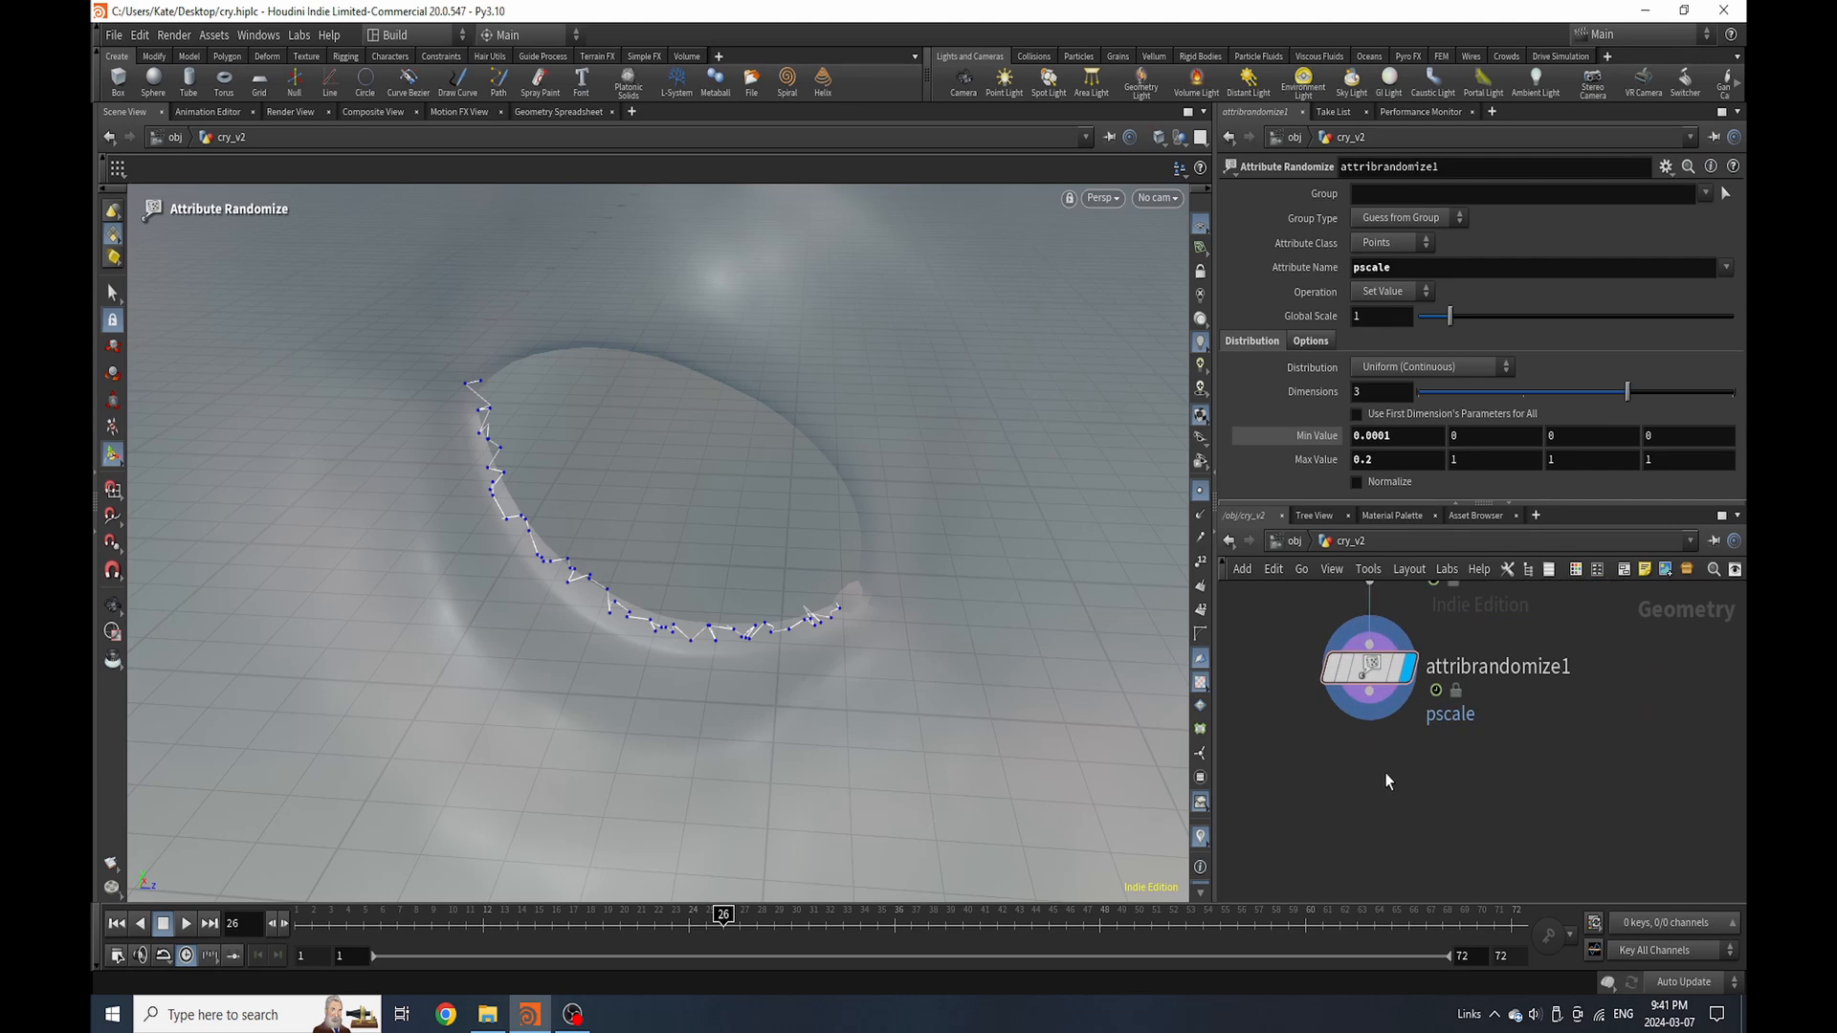
key("Tab")
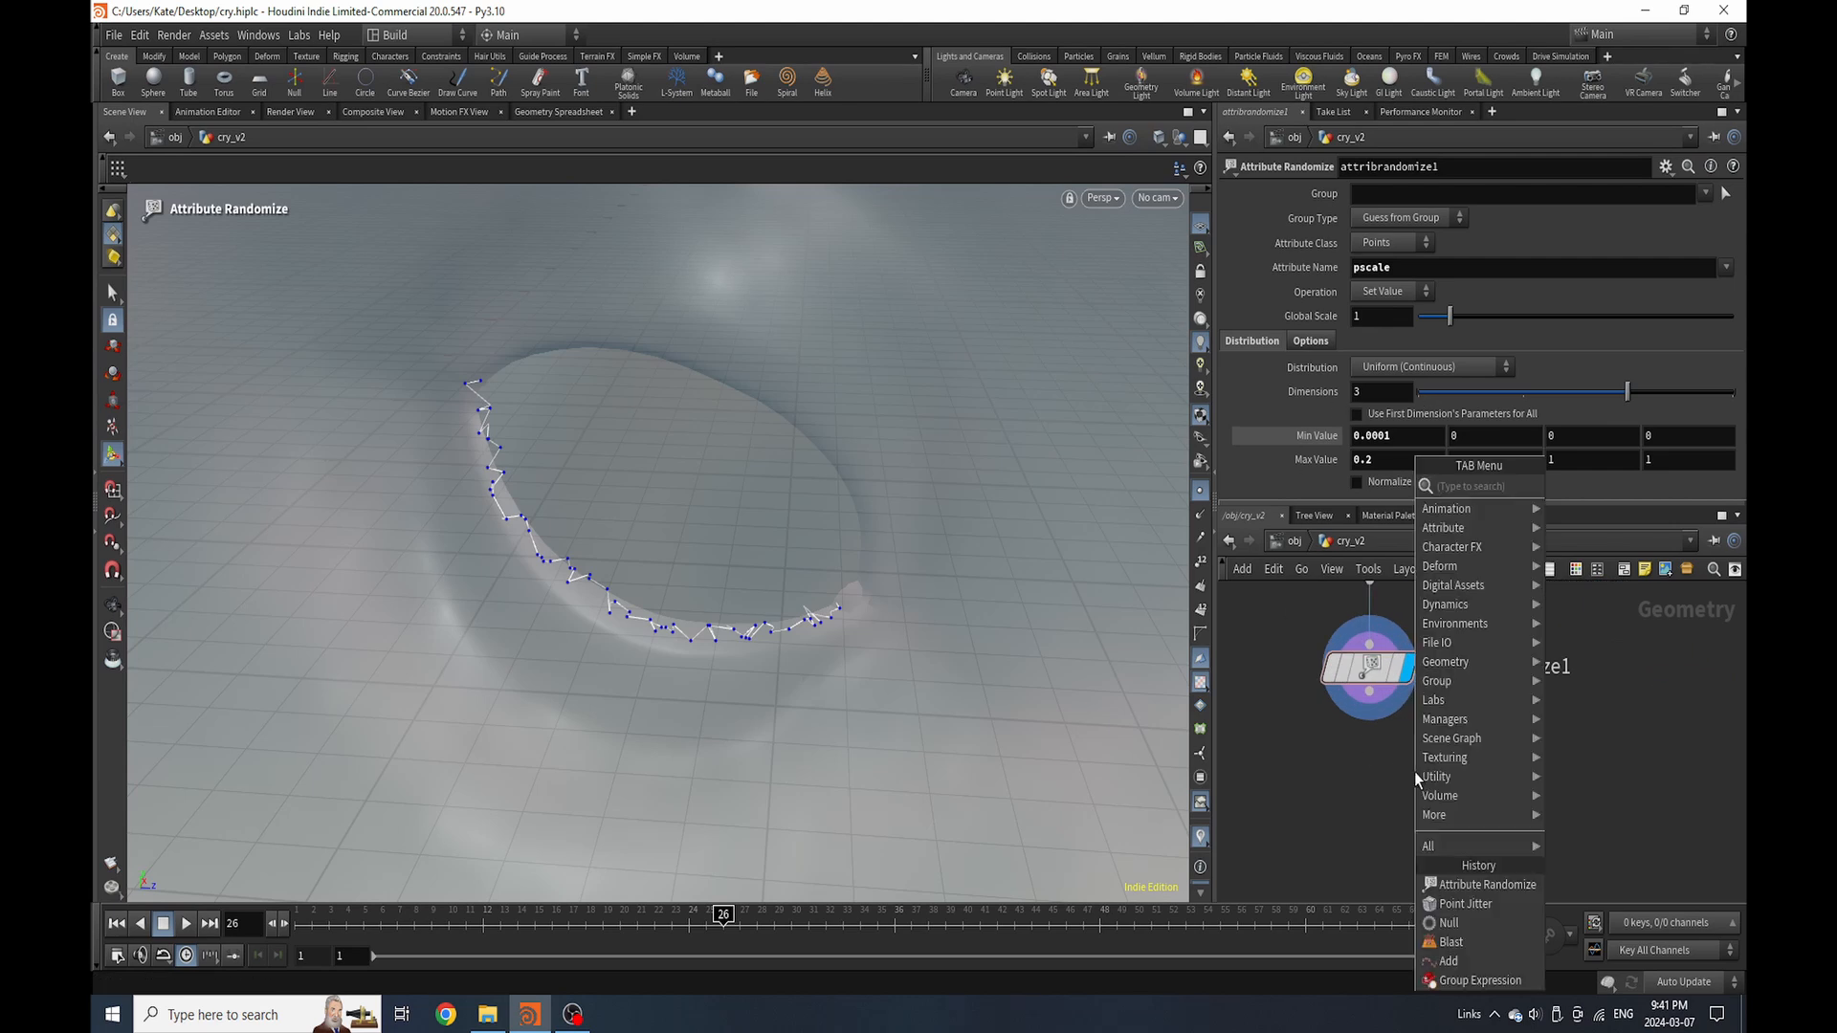
type("poly")
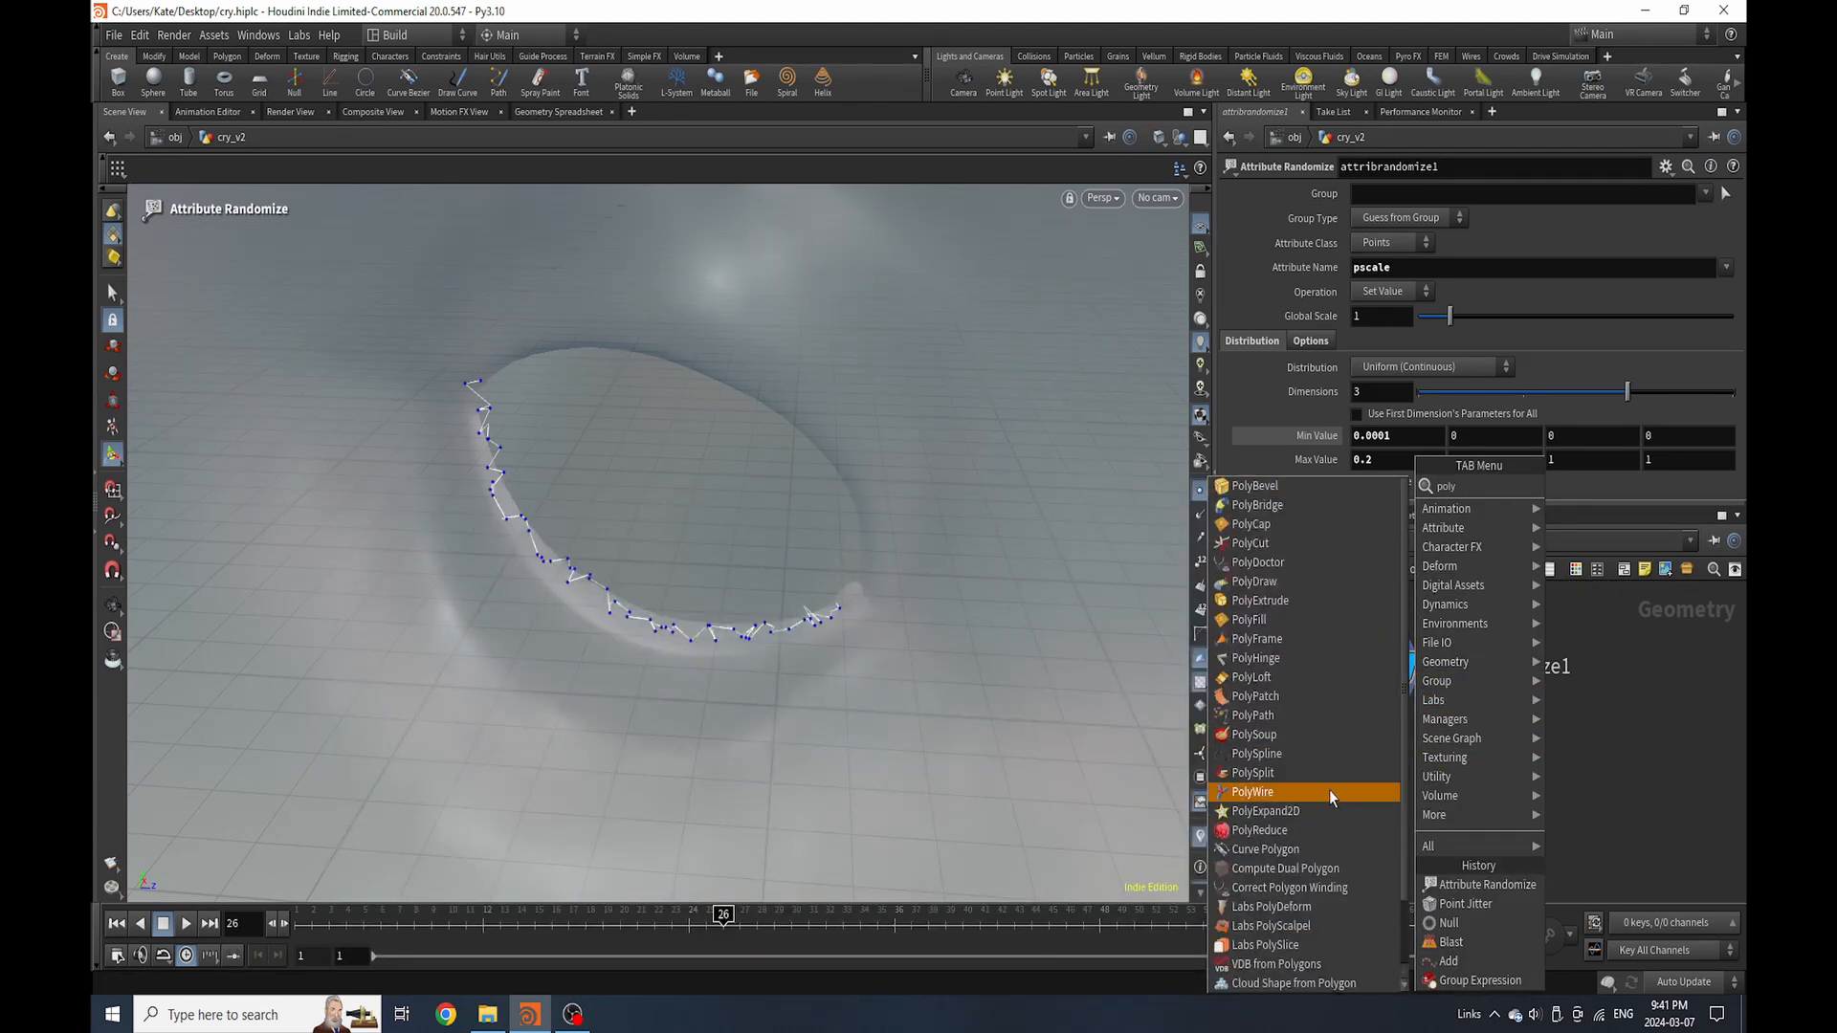
left_click(1329, 791)
left_click(1380, 779)
left_click_drag(1379, 787, 1369, 691)
left_click(1408, 766)
left_click_drag(1392, 224, 1267, 228)
type("@pscale")
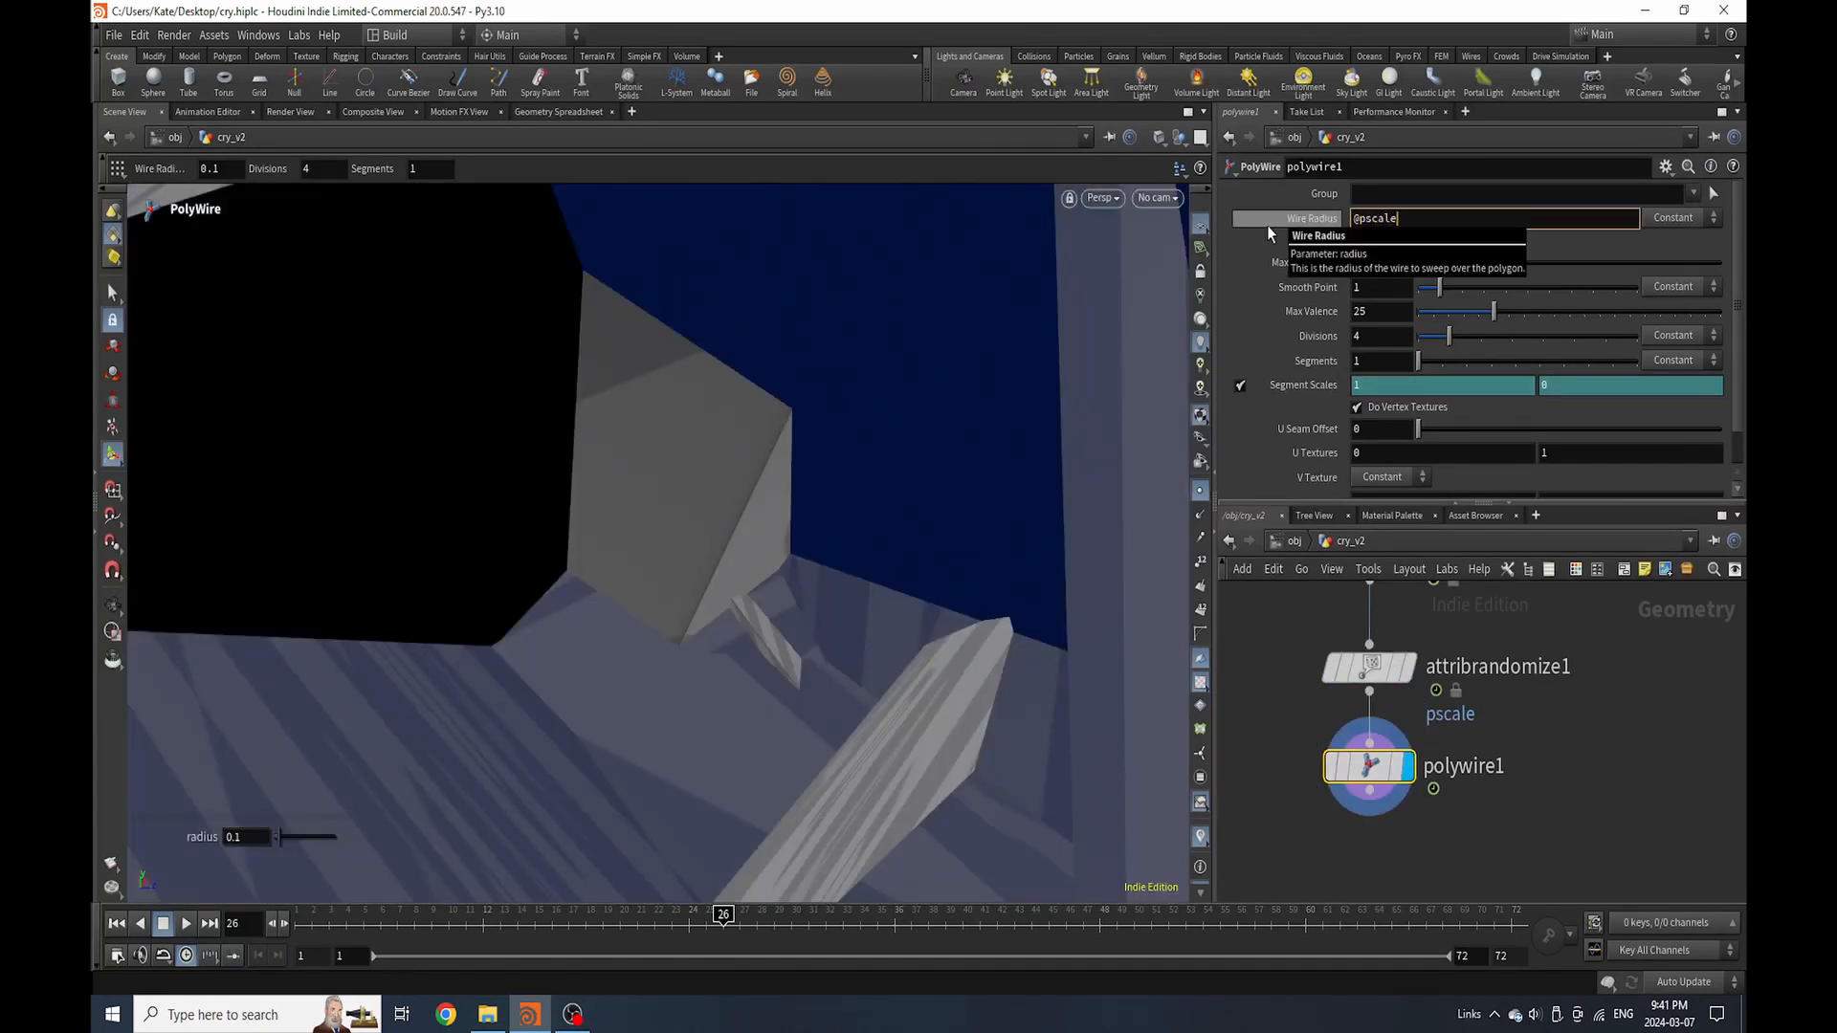
type(" * @curveu")
key("Return")
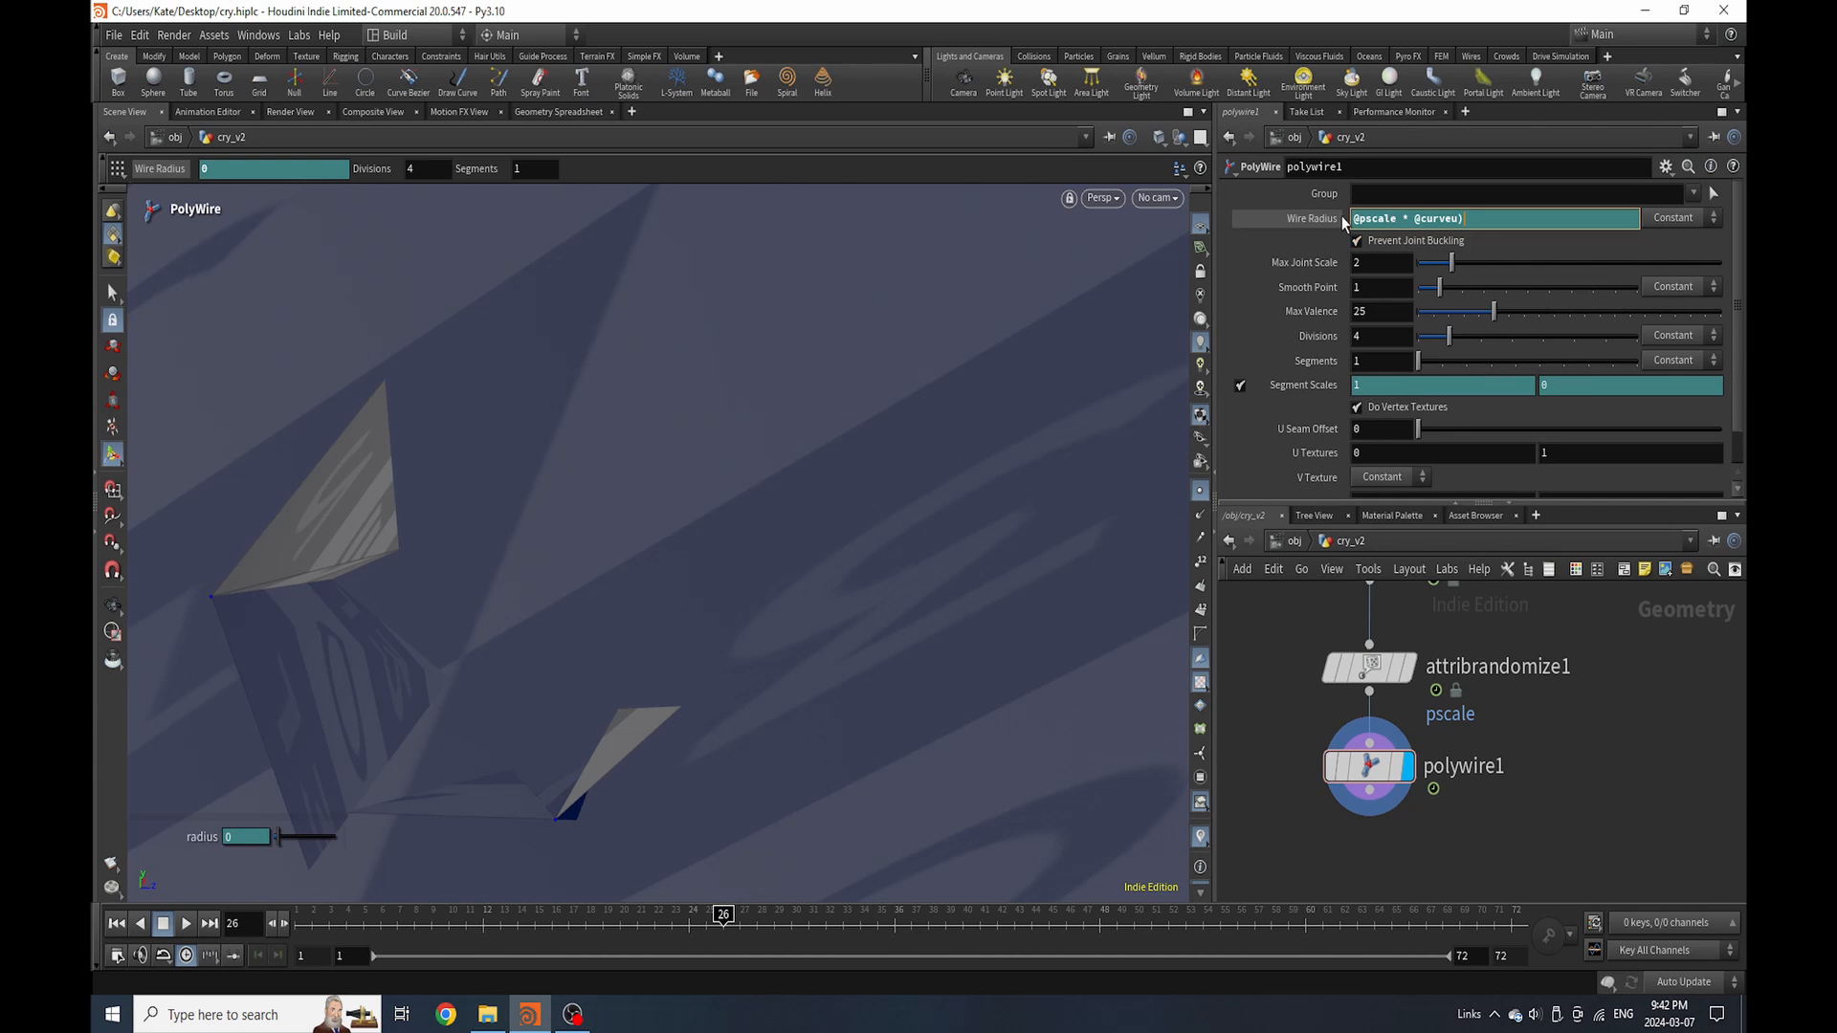
type("(")
type(")*0.3")
key("Return")
left_click(1569, 226)
key("BackSpace")
type("01")
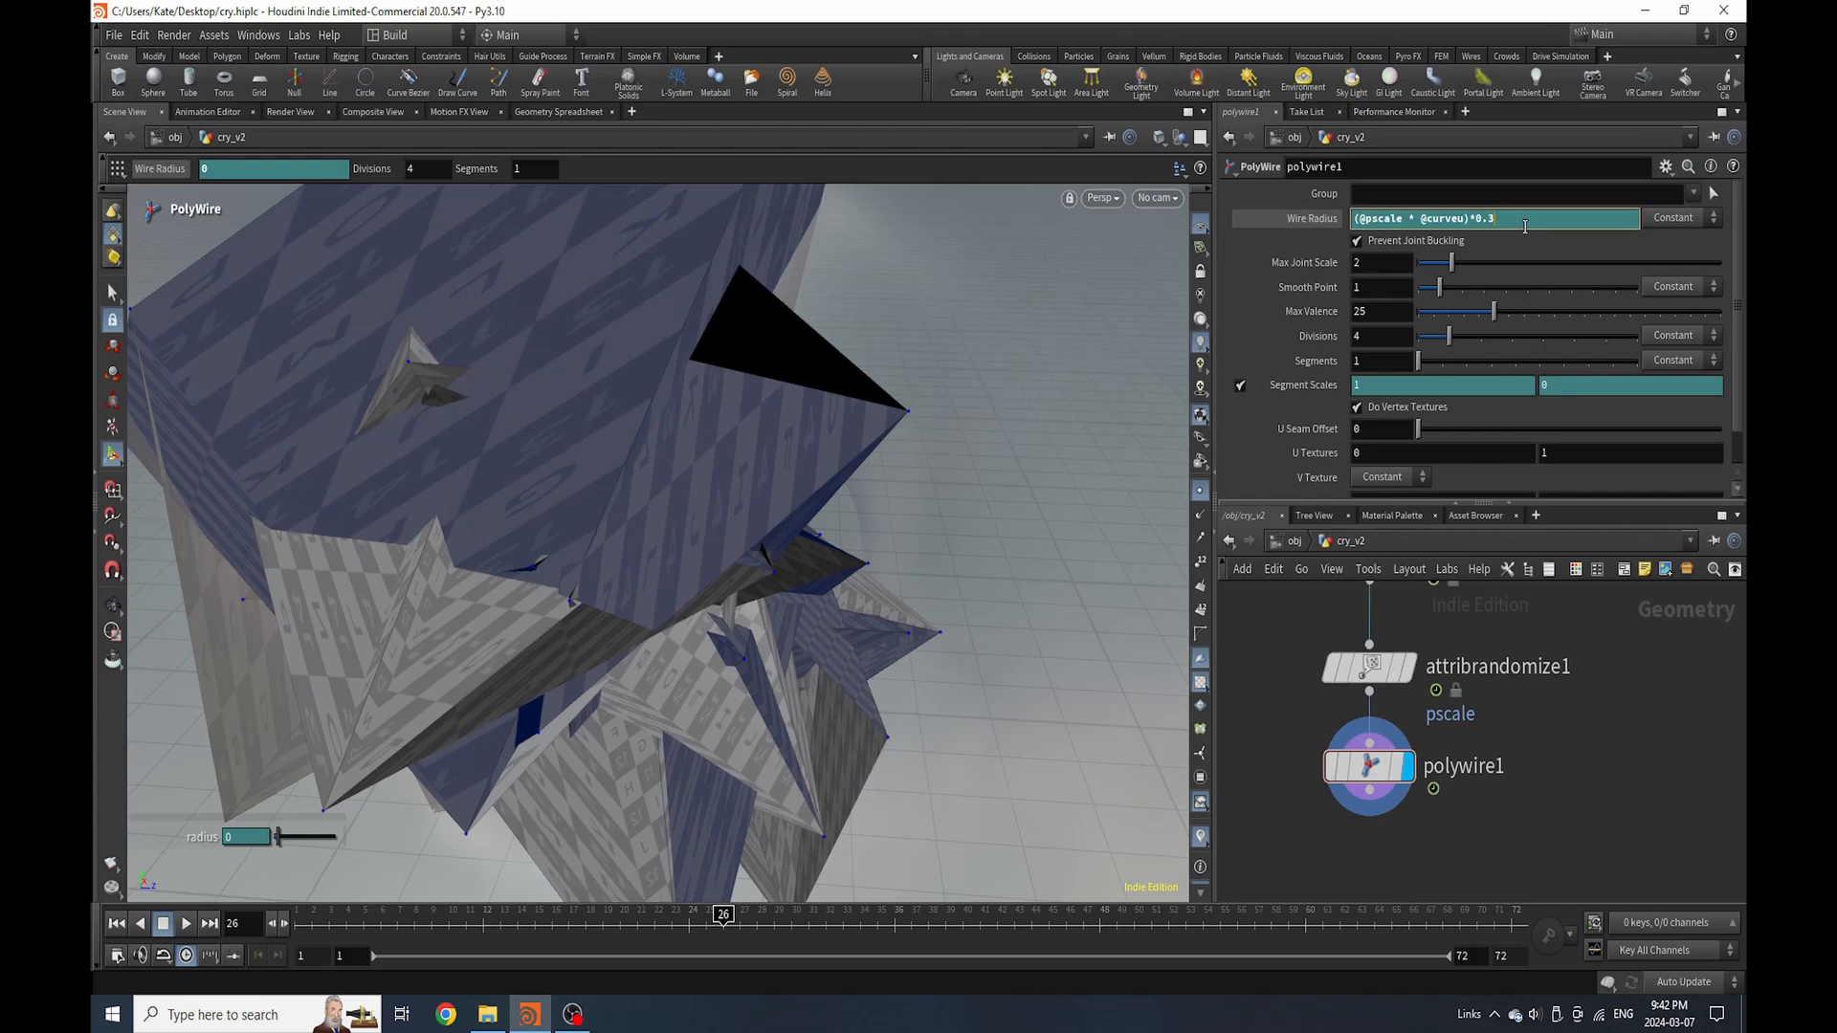
key("Return")
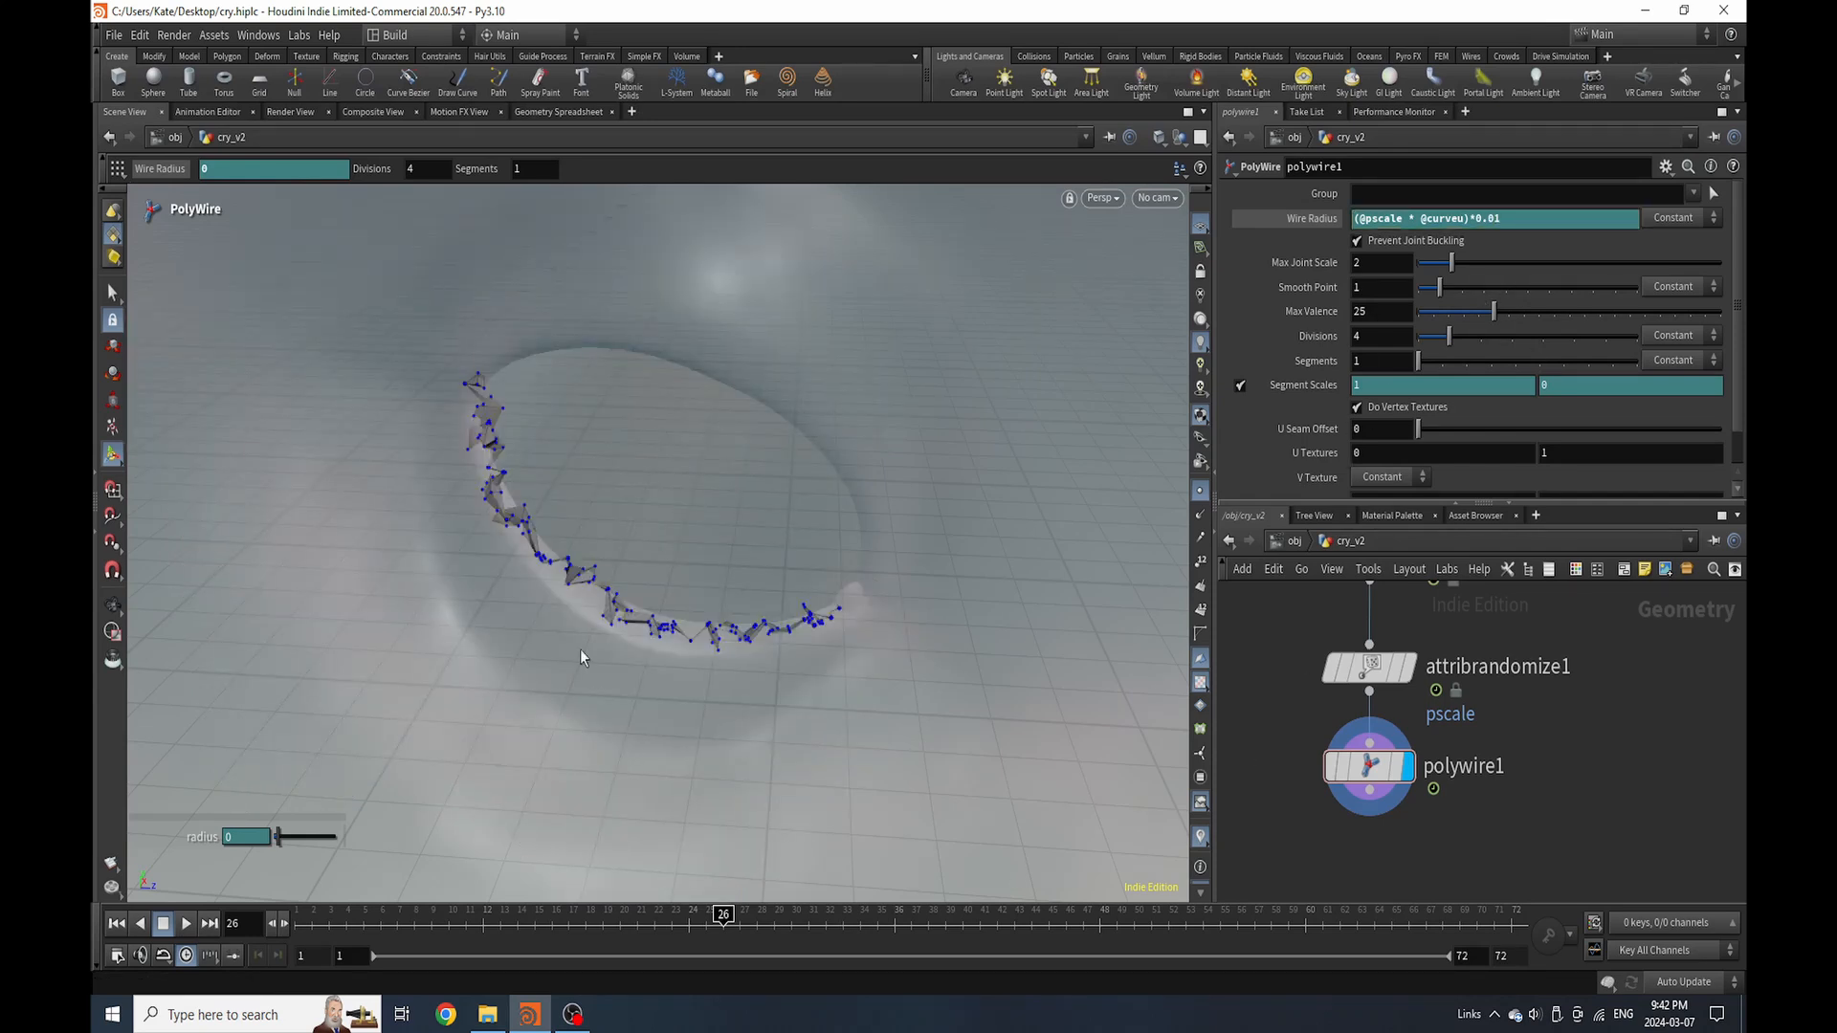
scroll(1294, 734, "down", 3)
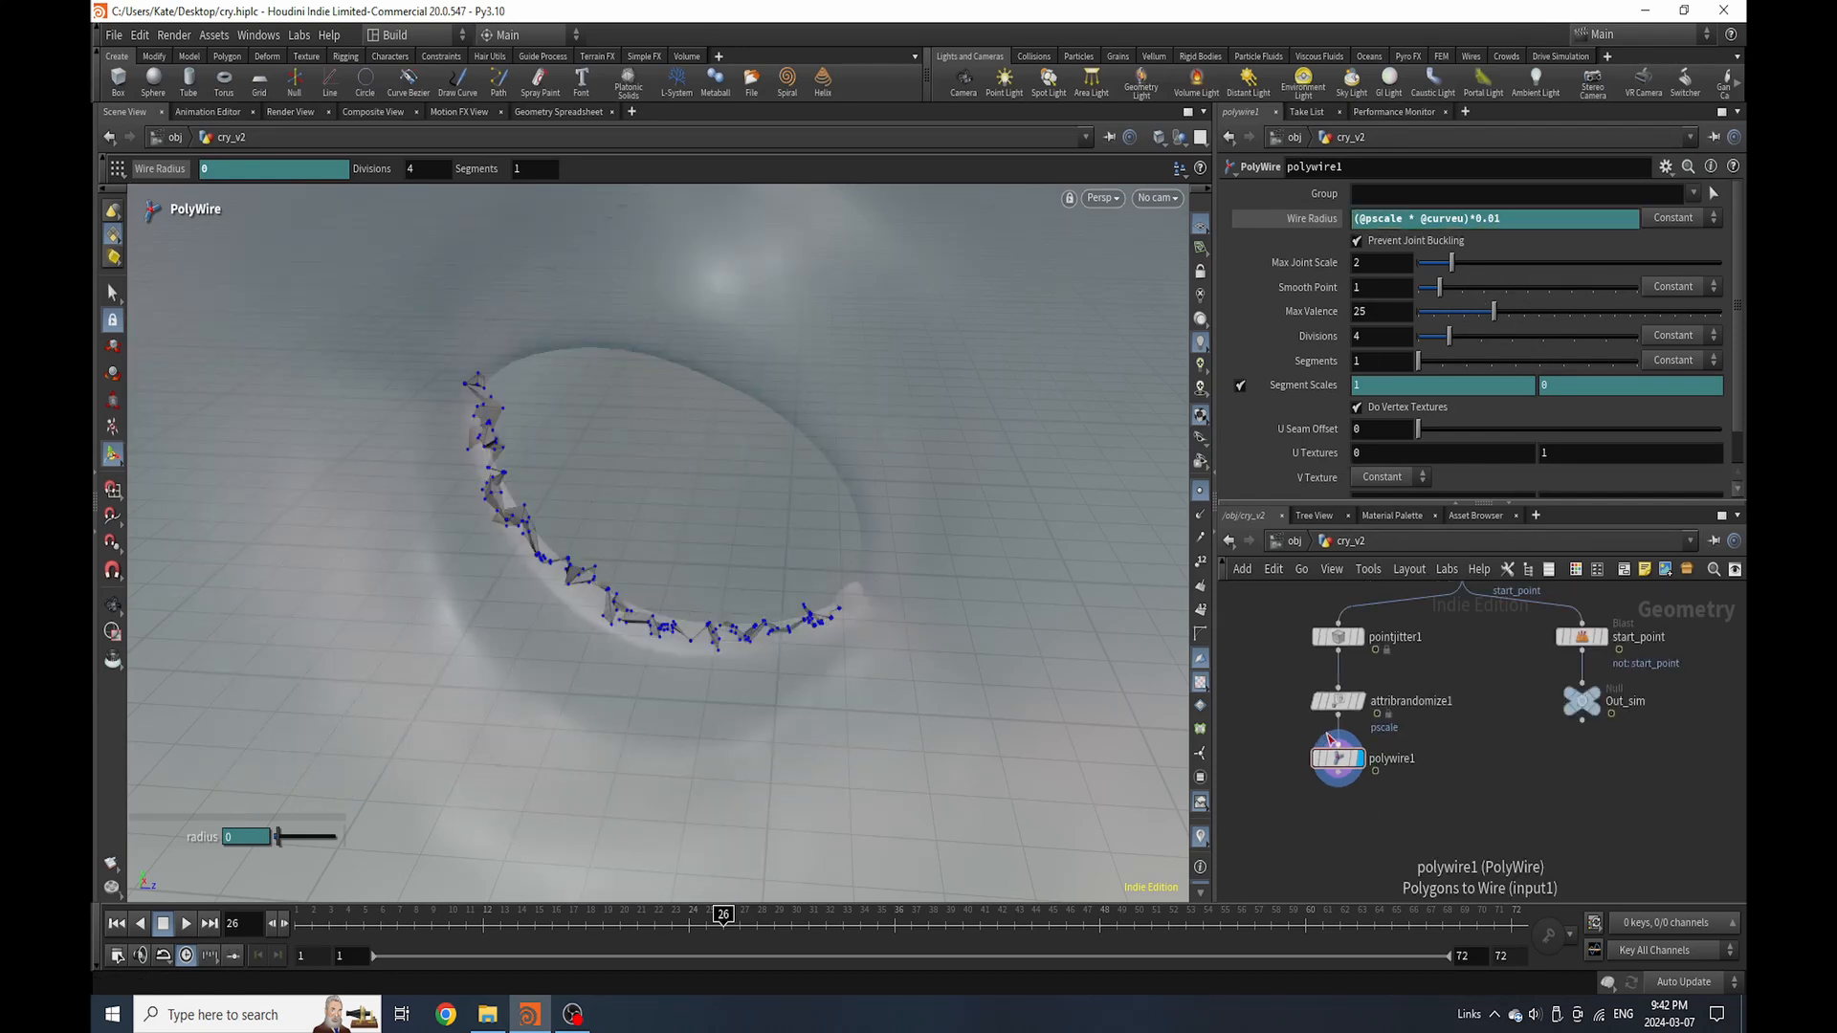
left_click(1465, 219)
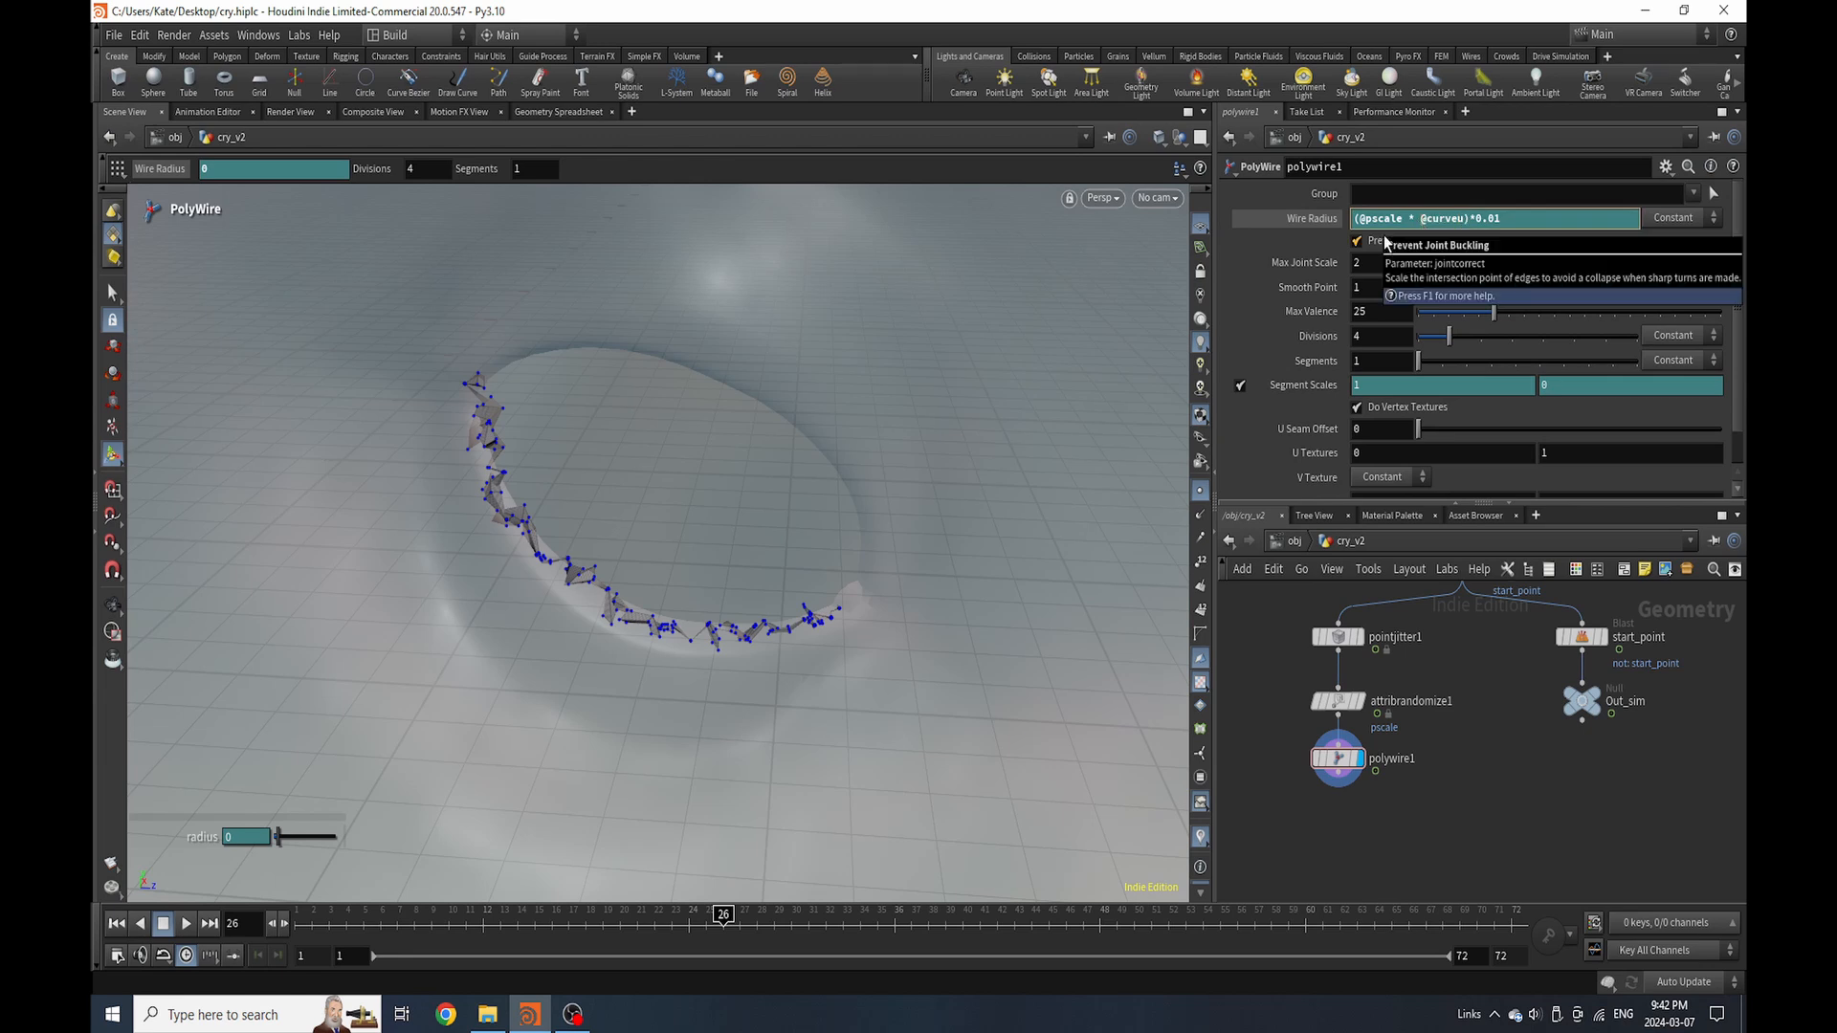
type("(")
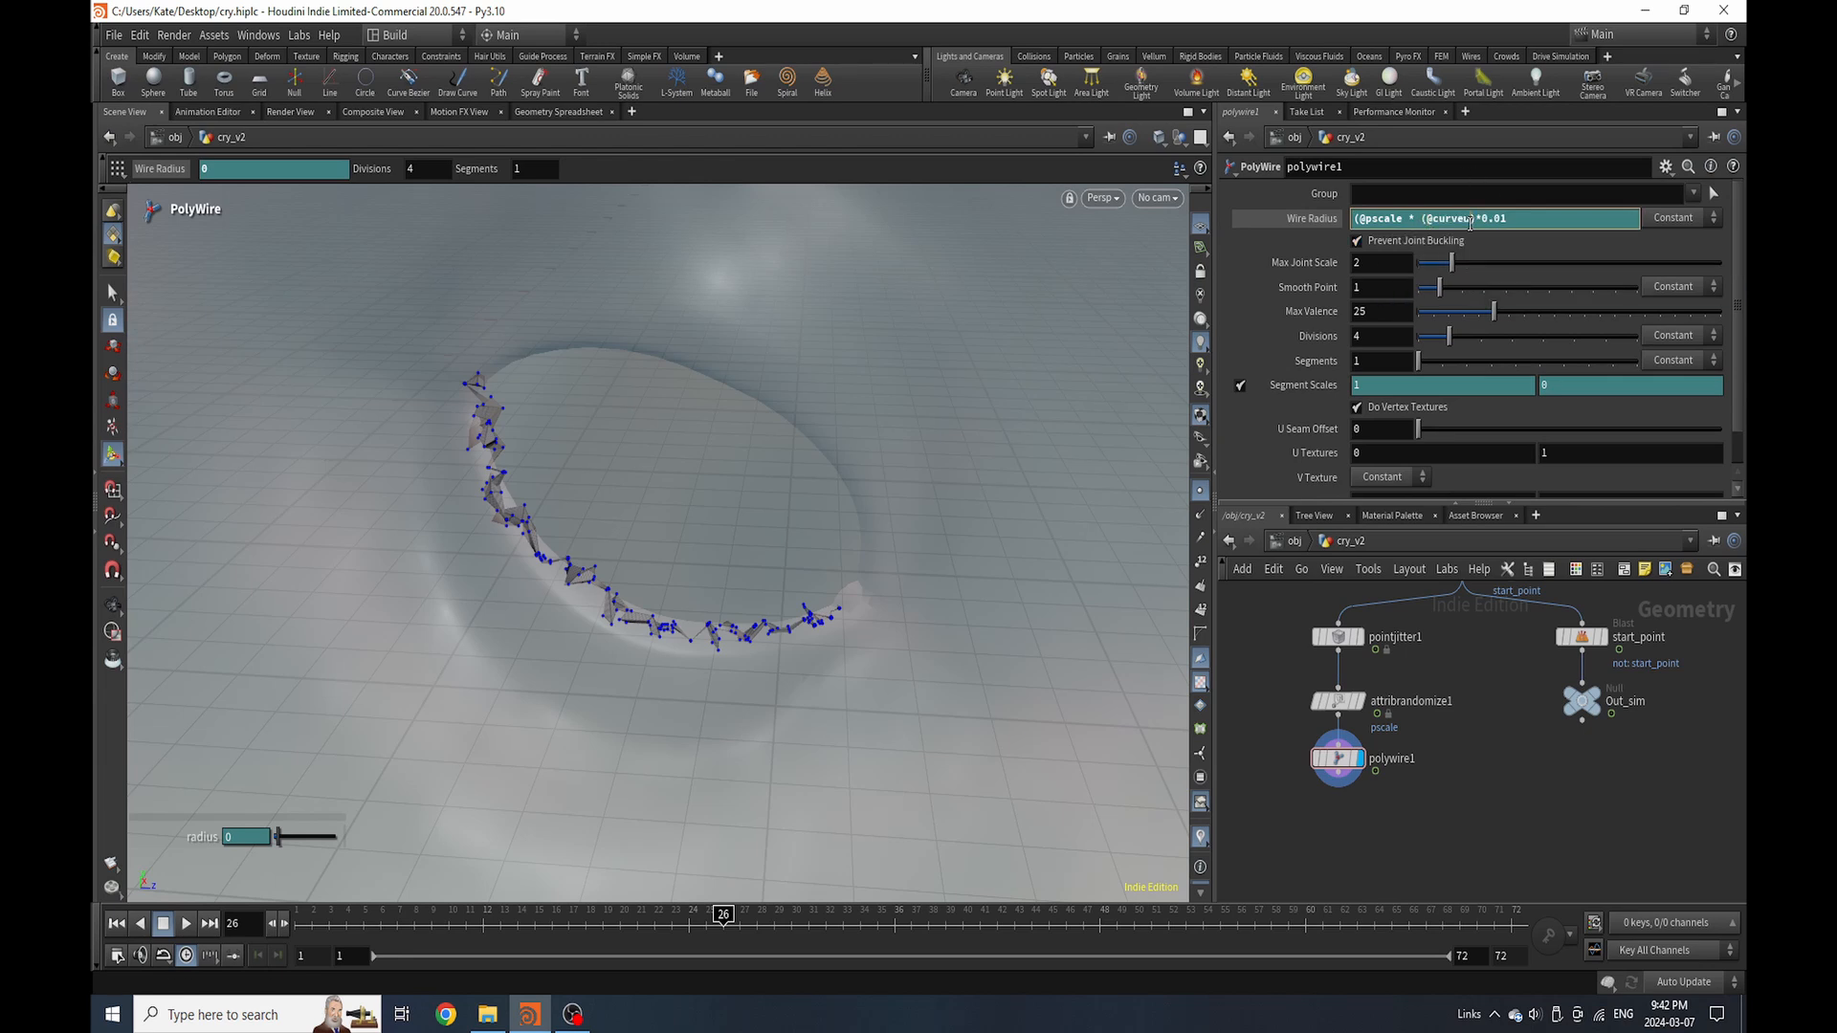
type("*2)")
key("Return")
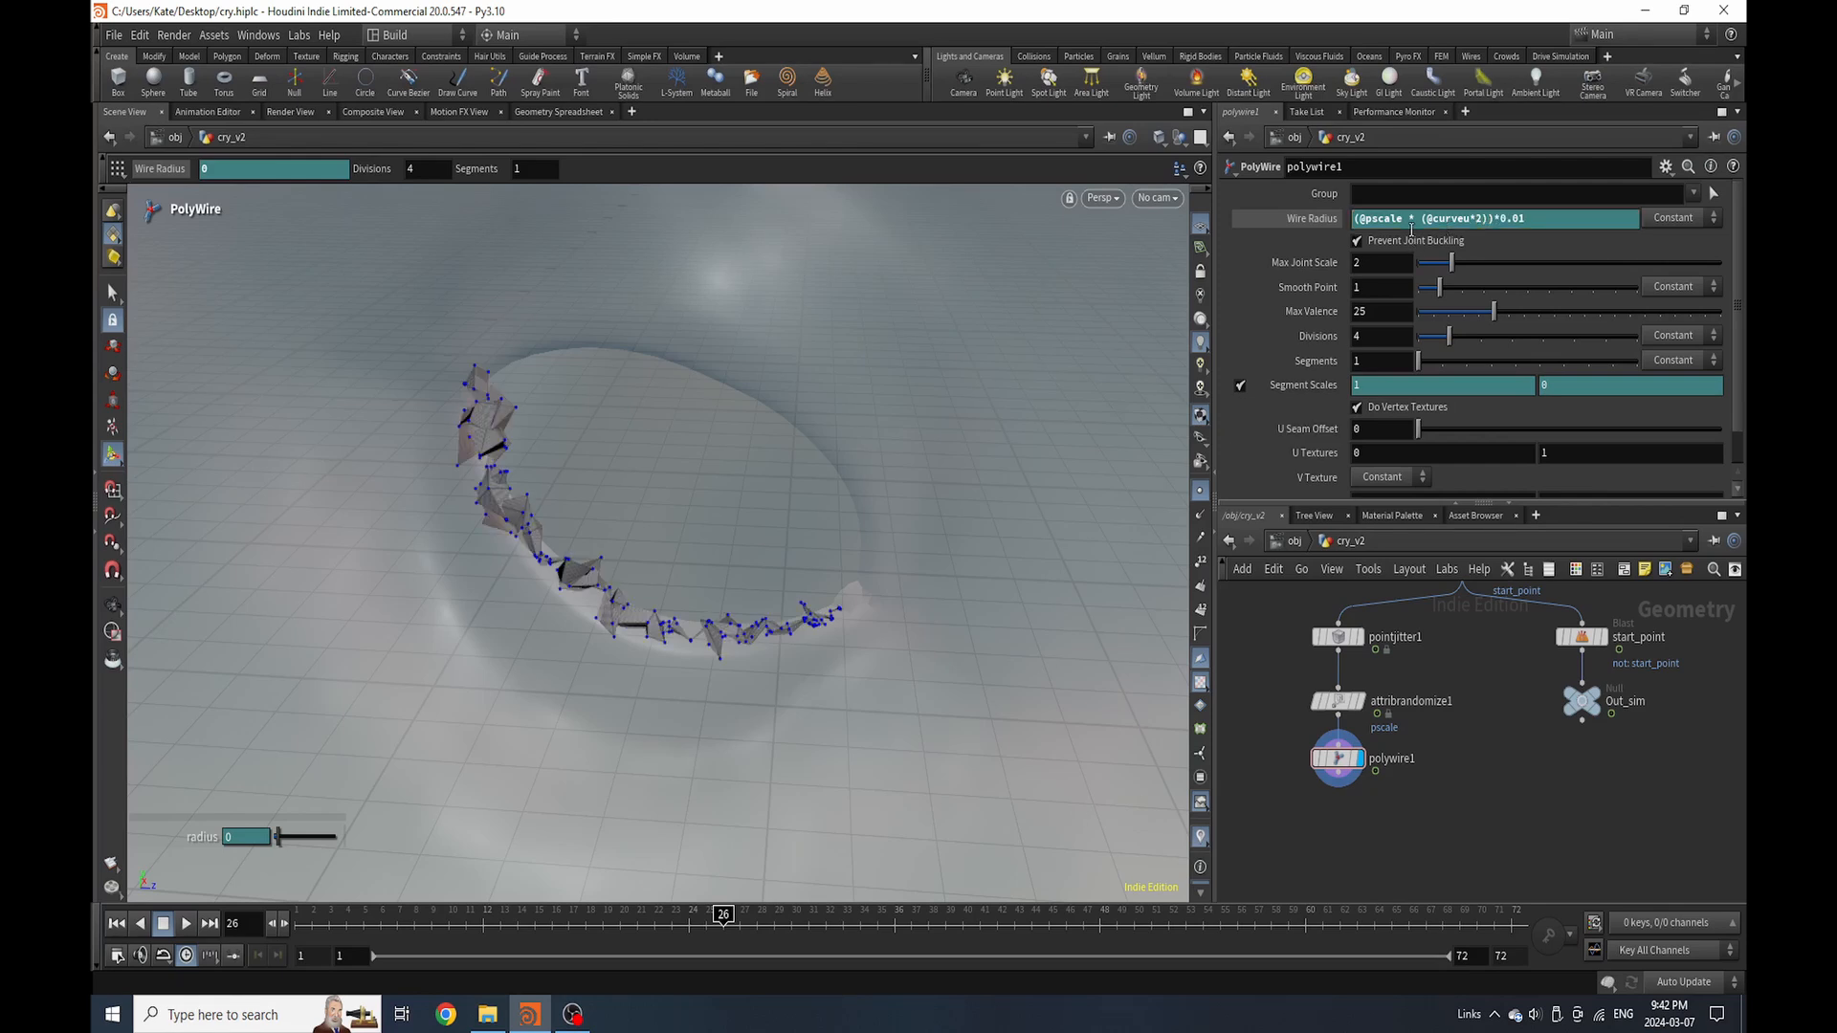
Set the PolyWire node's Divisions to 8 and inspect the wire along the eyelid
left_click_drag(1448, 336, 1565, 334)
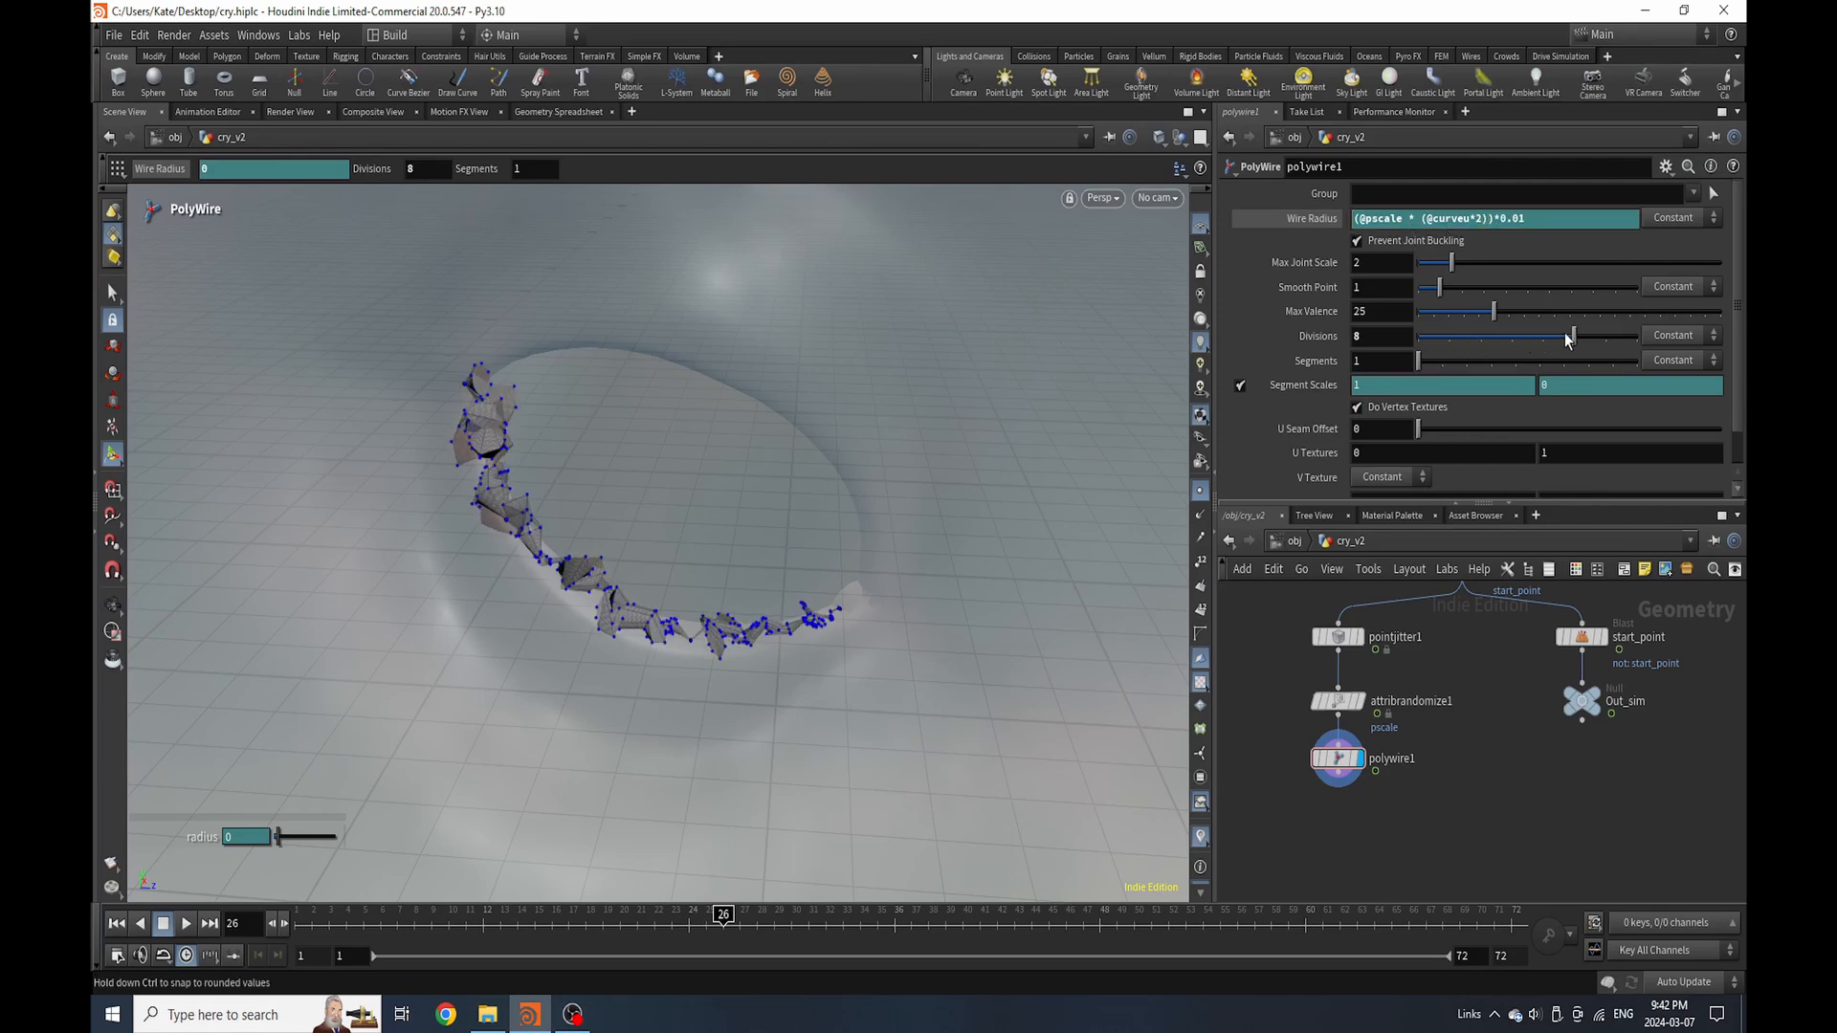
scroll(957, 507, "down", 5)
left_click_drag(813, 574, 784, 533, "alt")
scroll(778, 504, "up", 6)
key("Return")
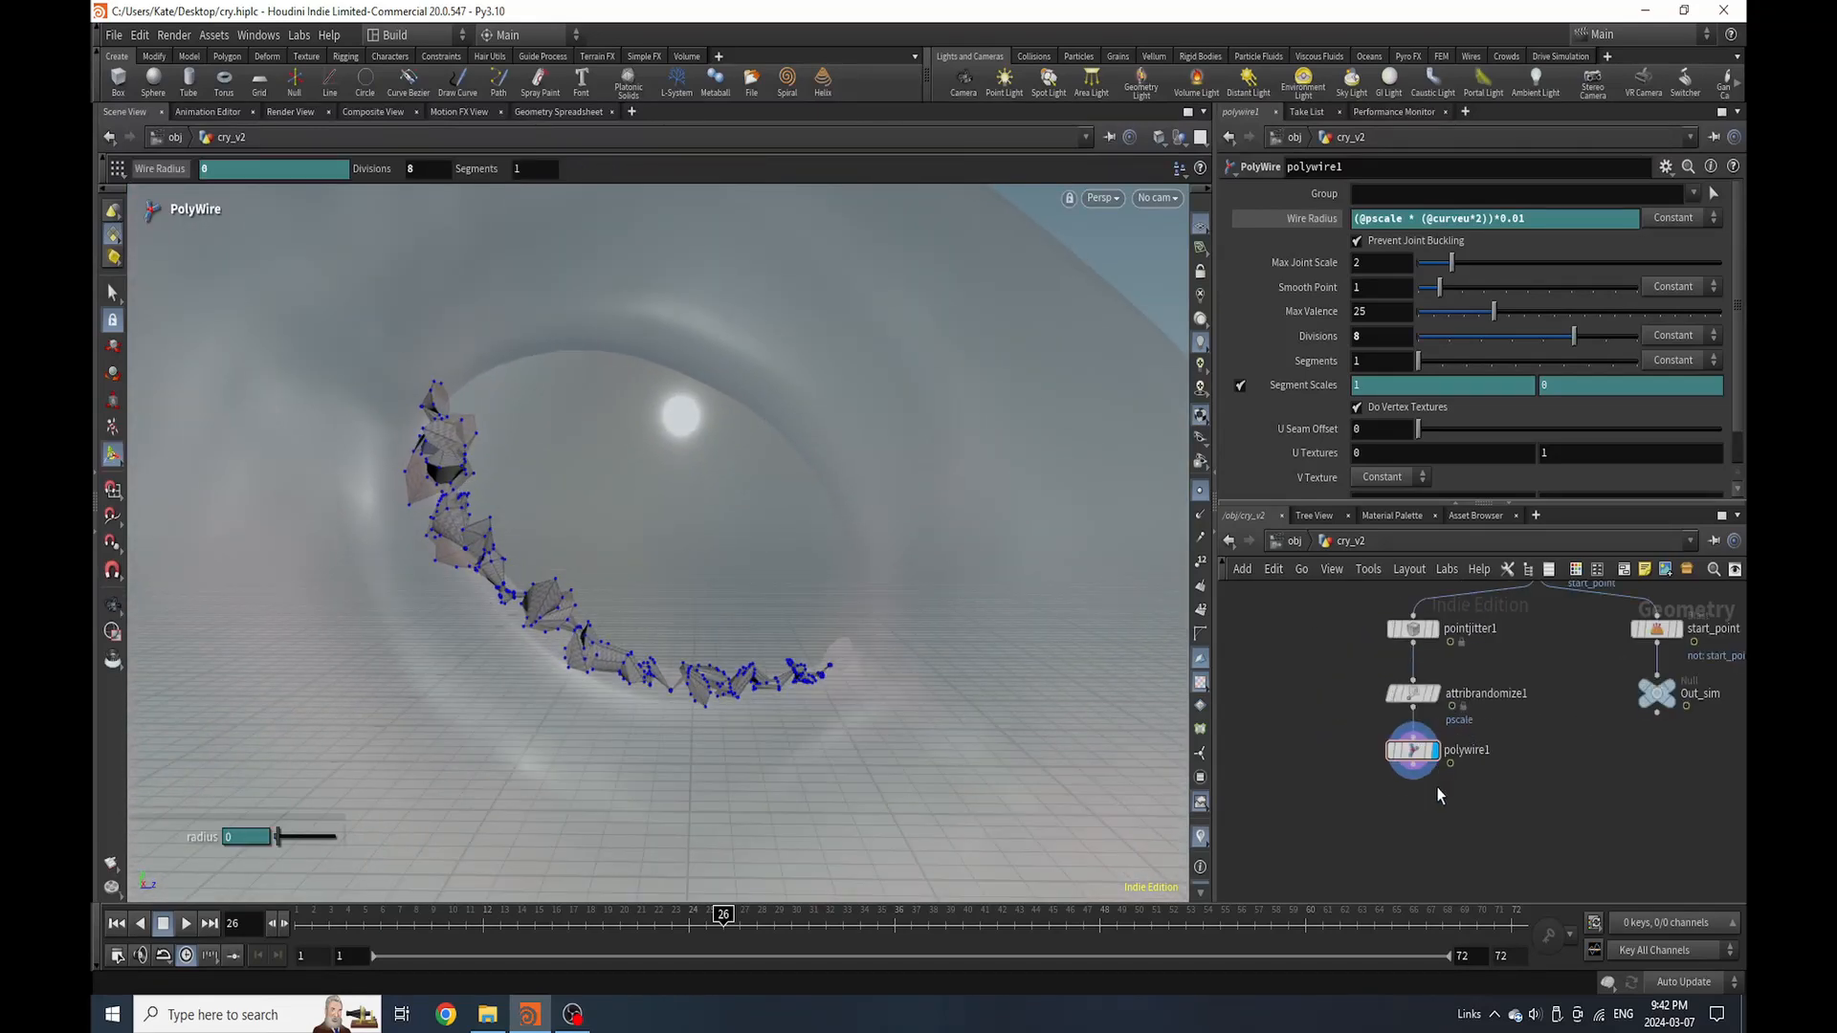
Add a Smooth node connected below the PolyWire node, display it, and hide the points in the viewport
key("Tab")
type("sm")
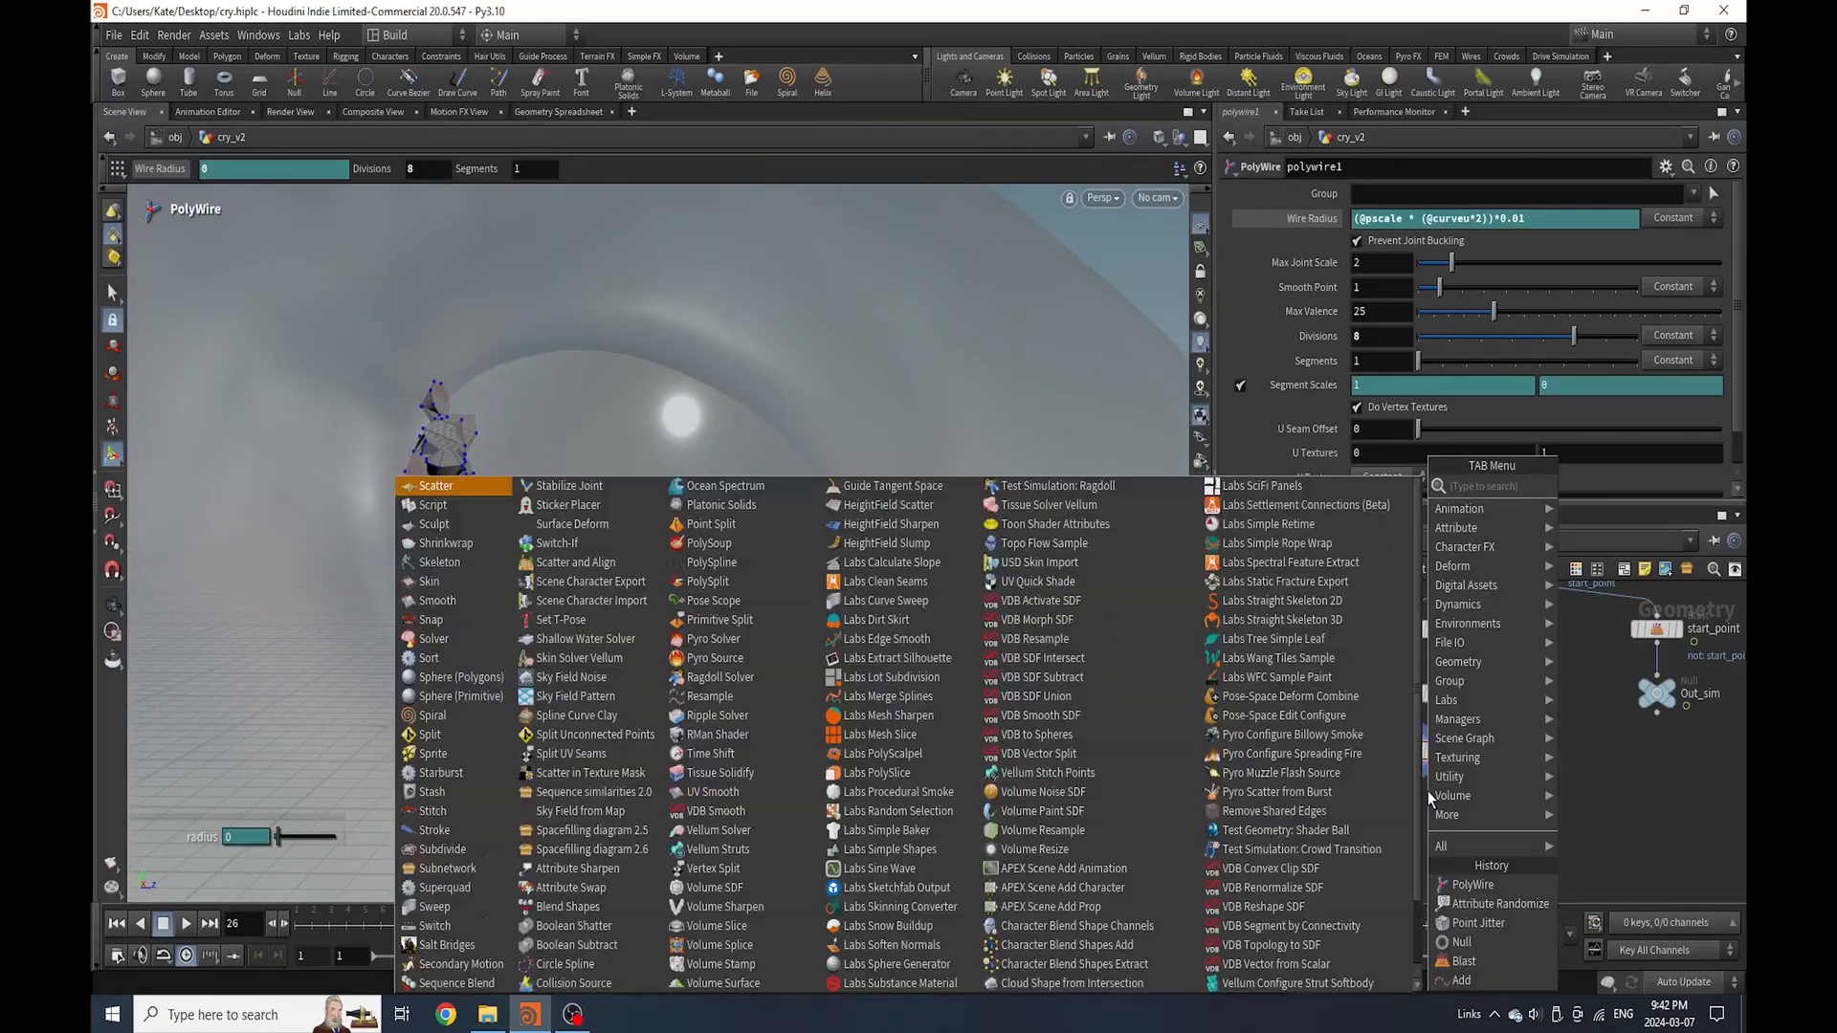
left_click(1316, 490)
left_click(1407, 807)
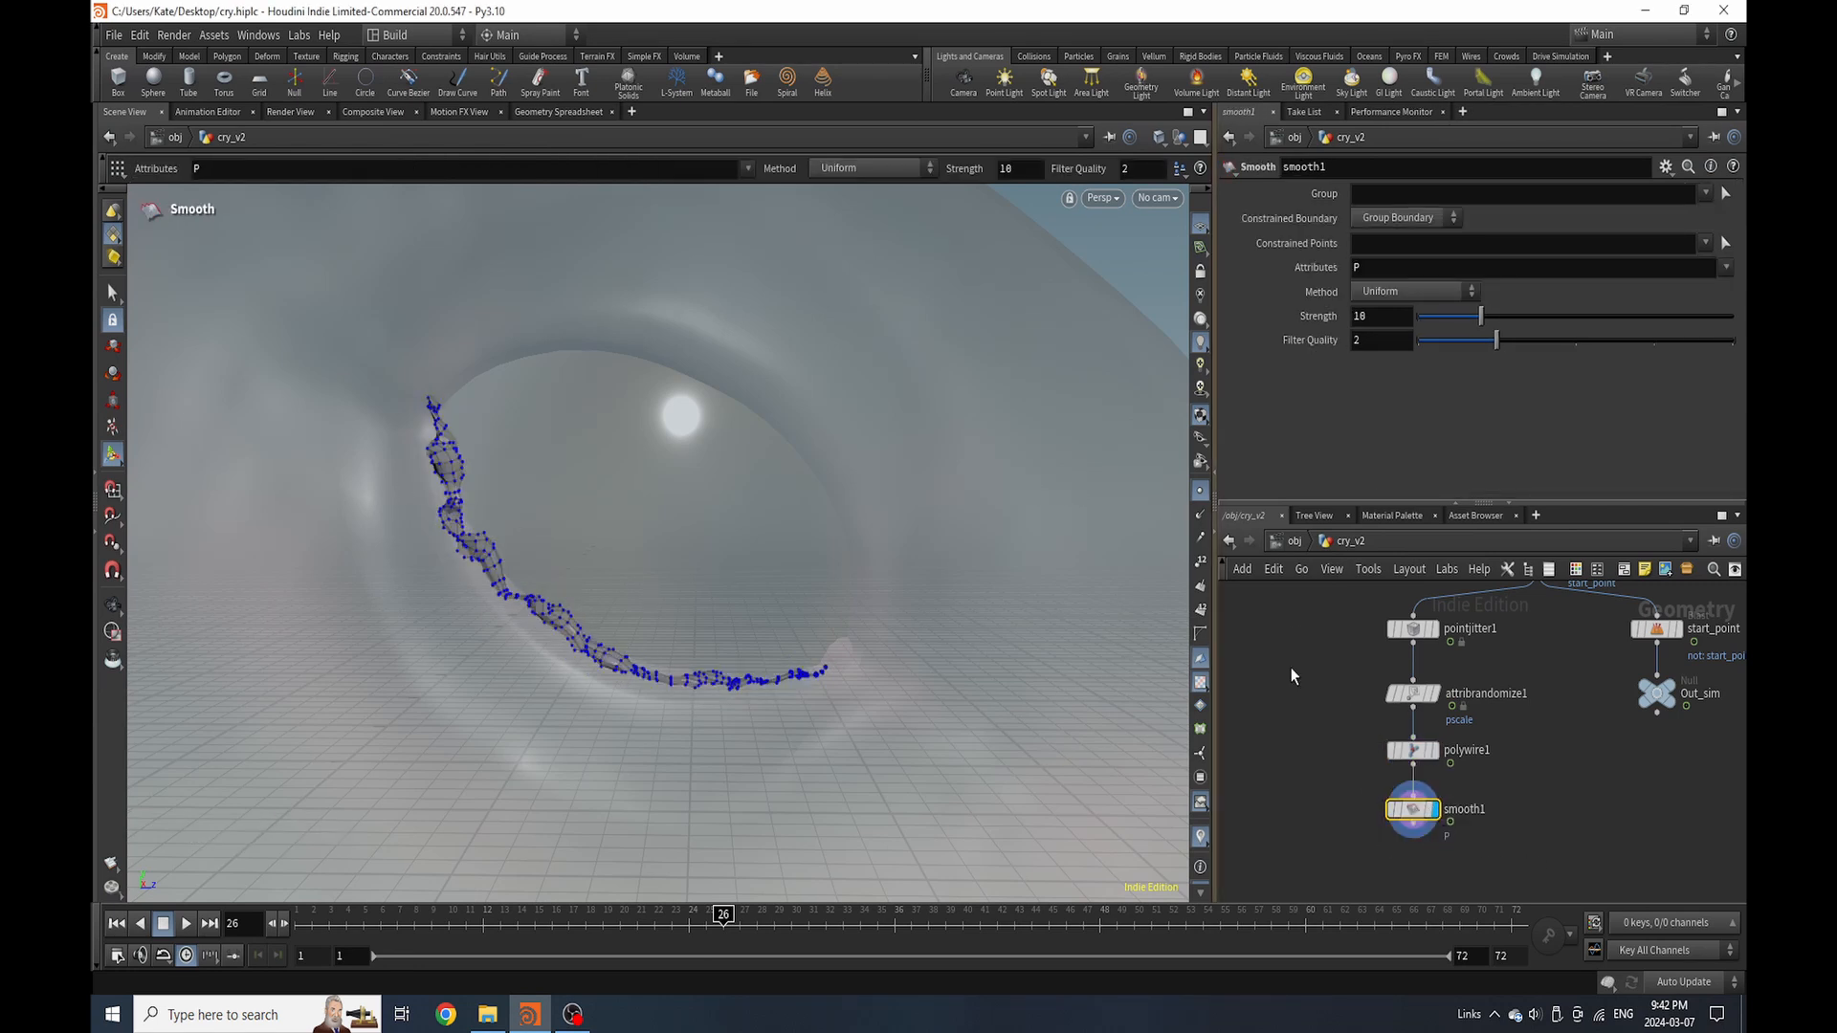
scroll(1311, 627, "down", 3)
scroll(1340, 746, "up", 2)
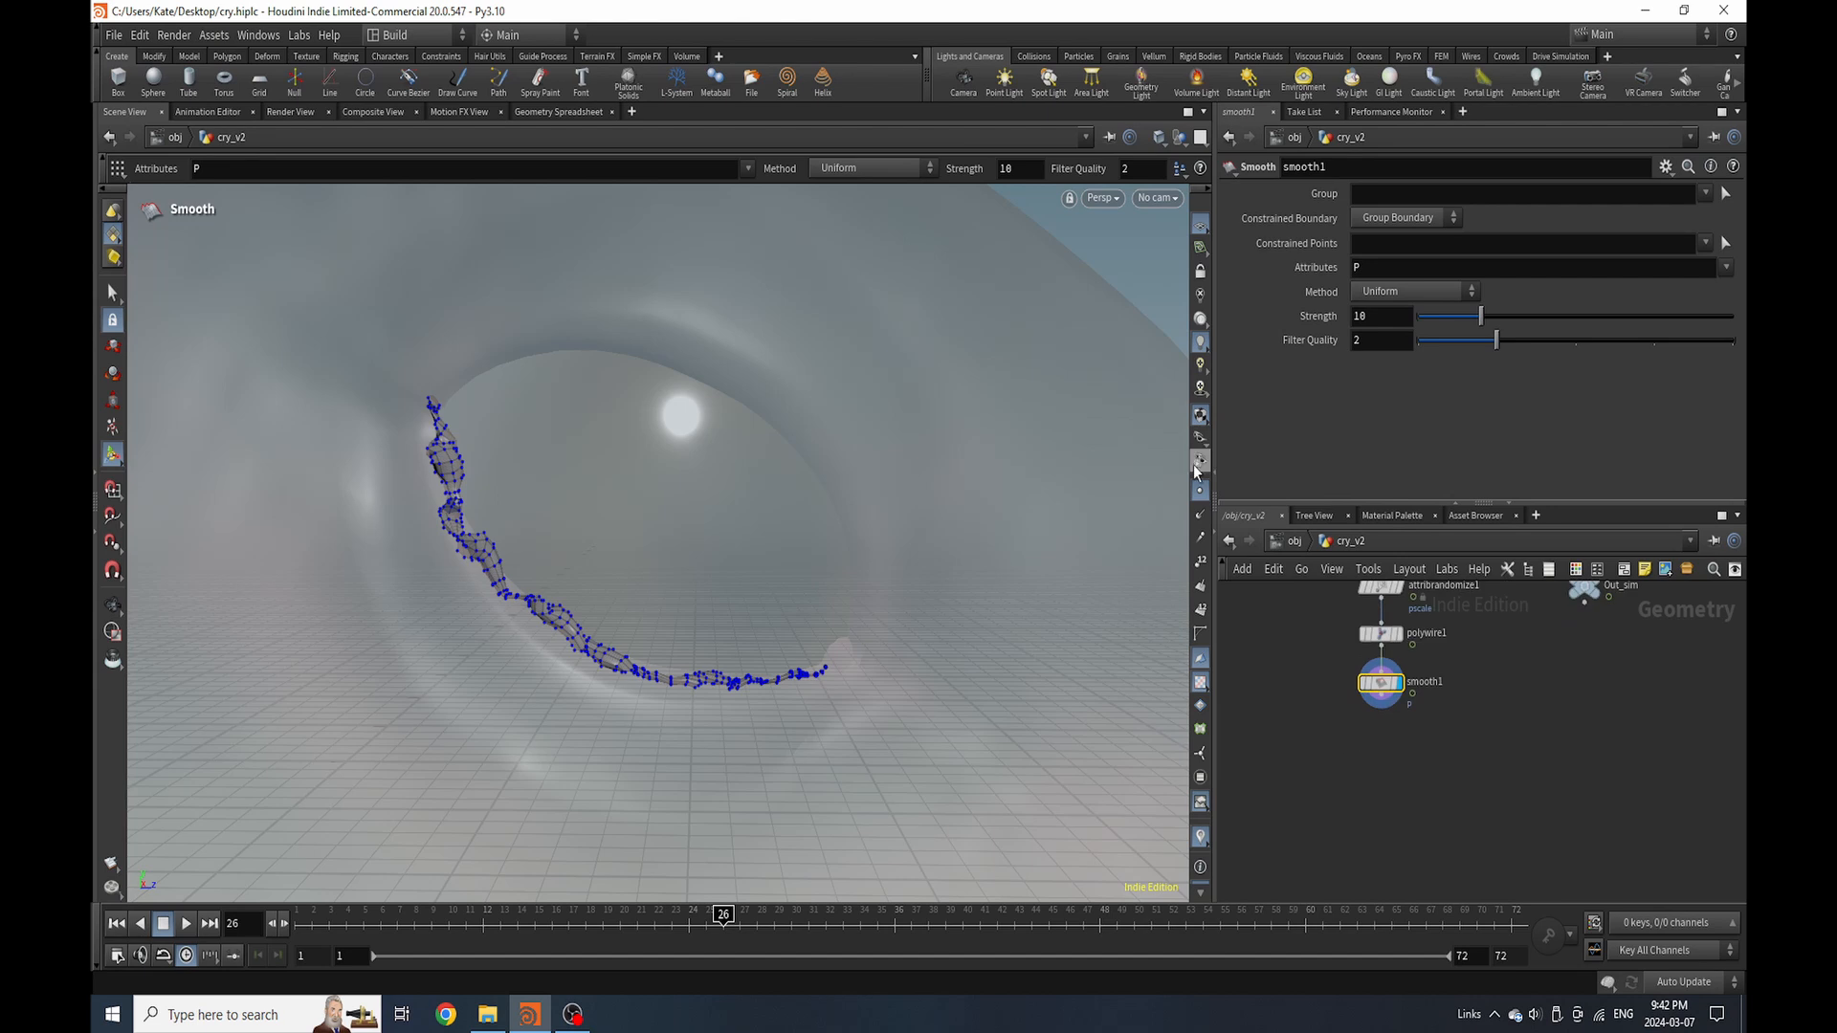
scroll(1368, 703, "down", 4)
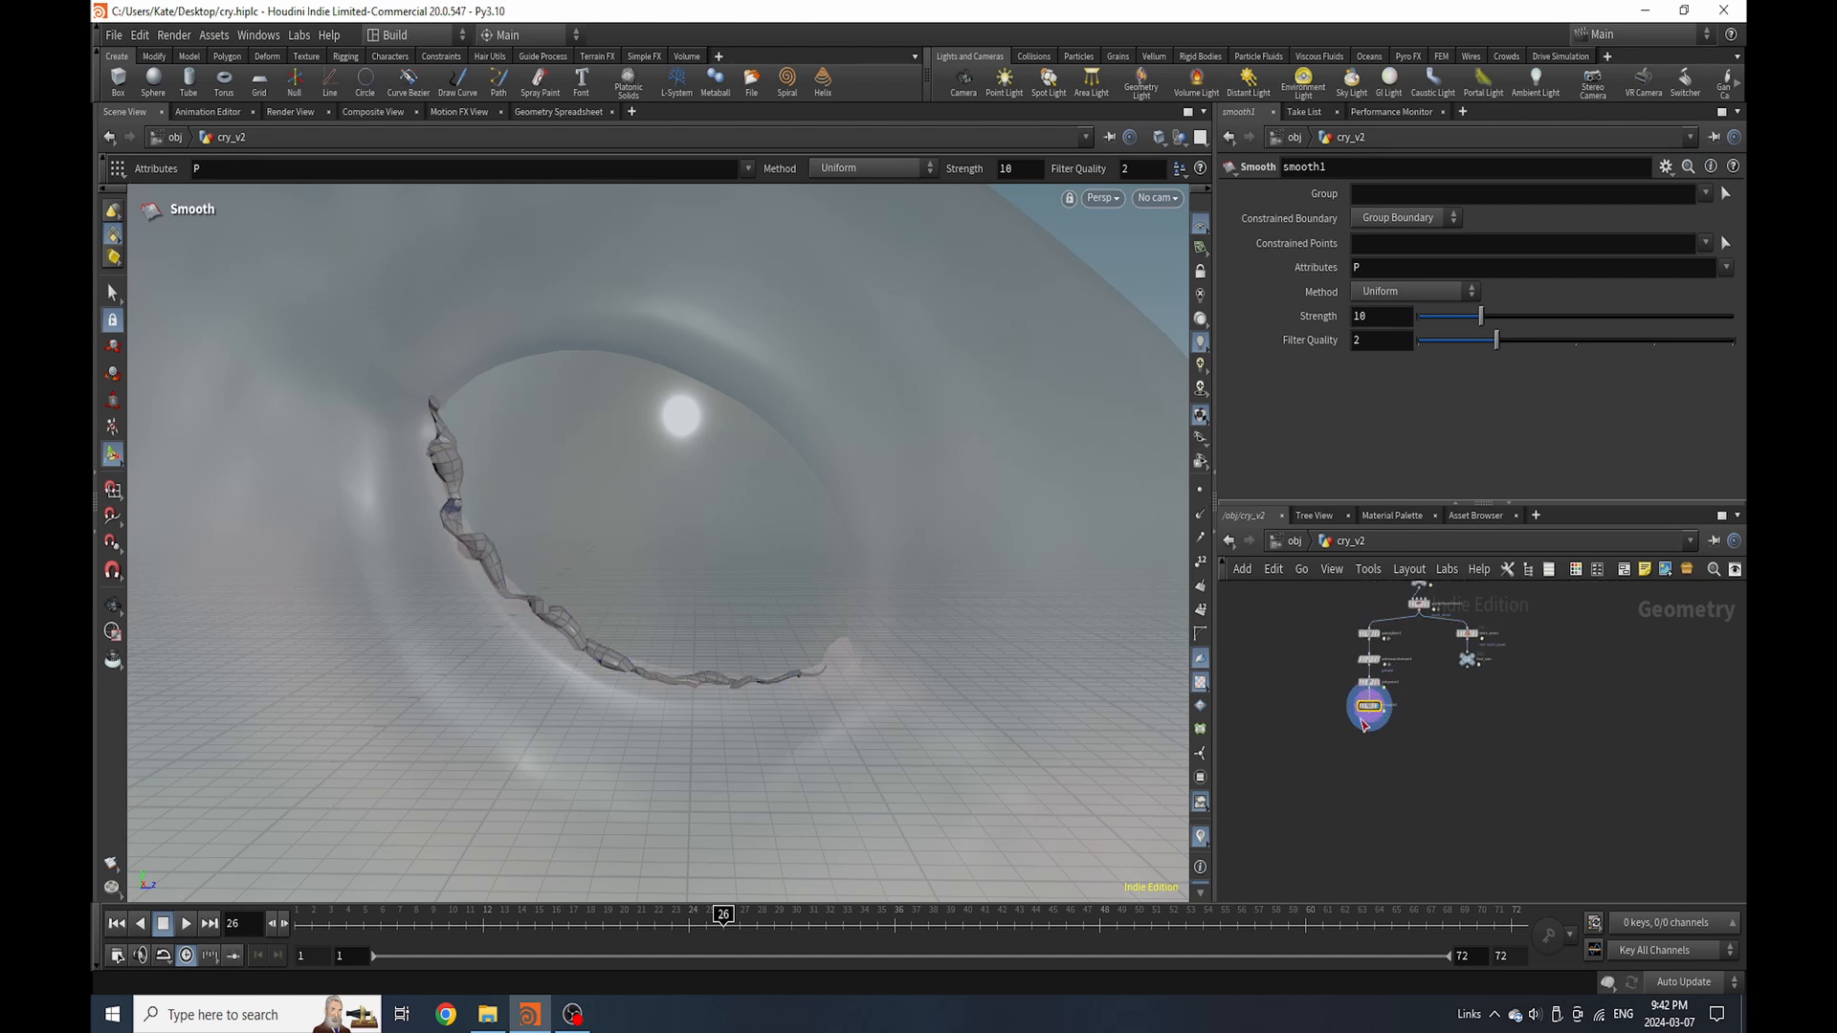
Try a multiplier of 0.03 in the PolyWire node's Wire Radius expression, and return it to 0.01
scroll(1378, 646, "up", 5)
left_click(1360, 741)
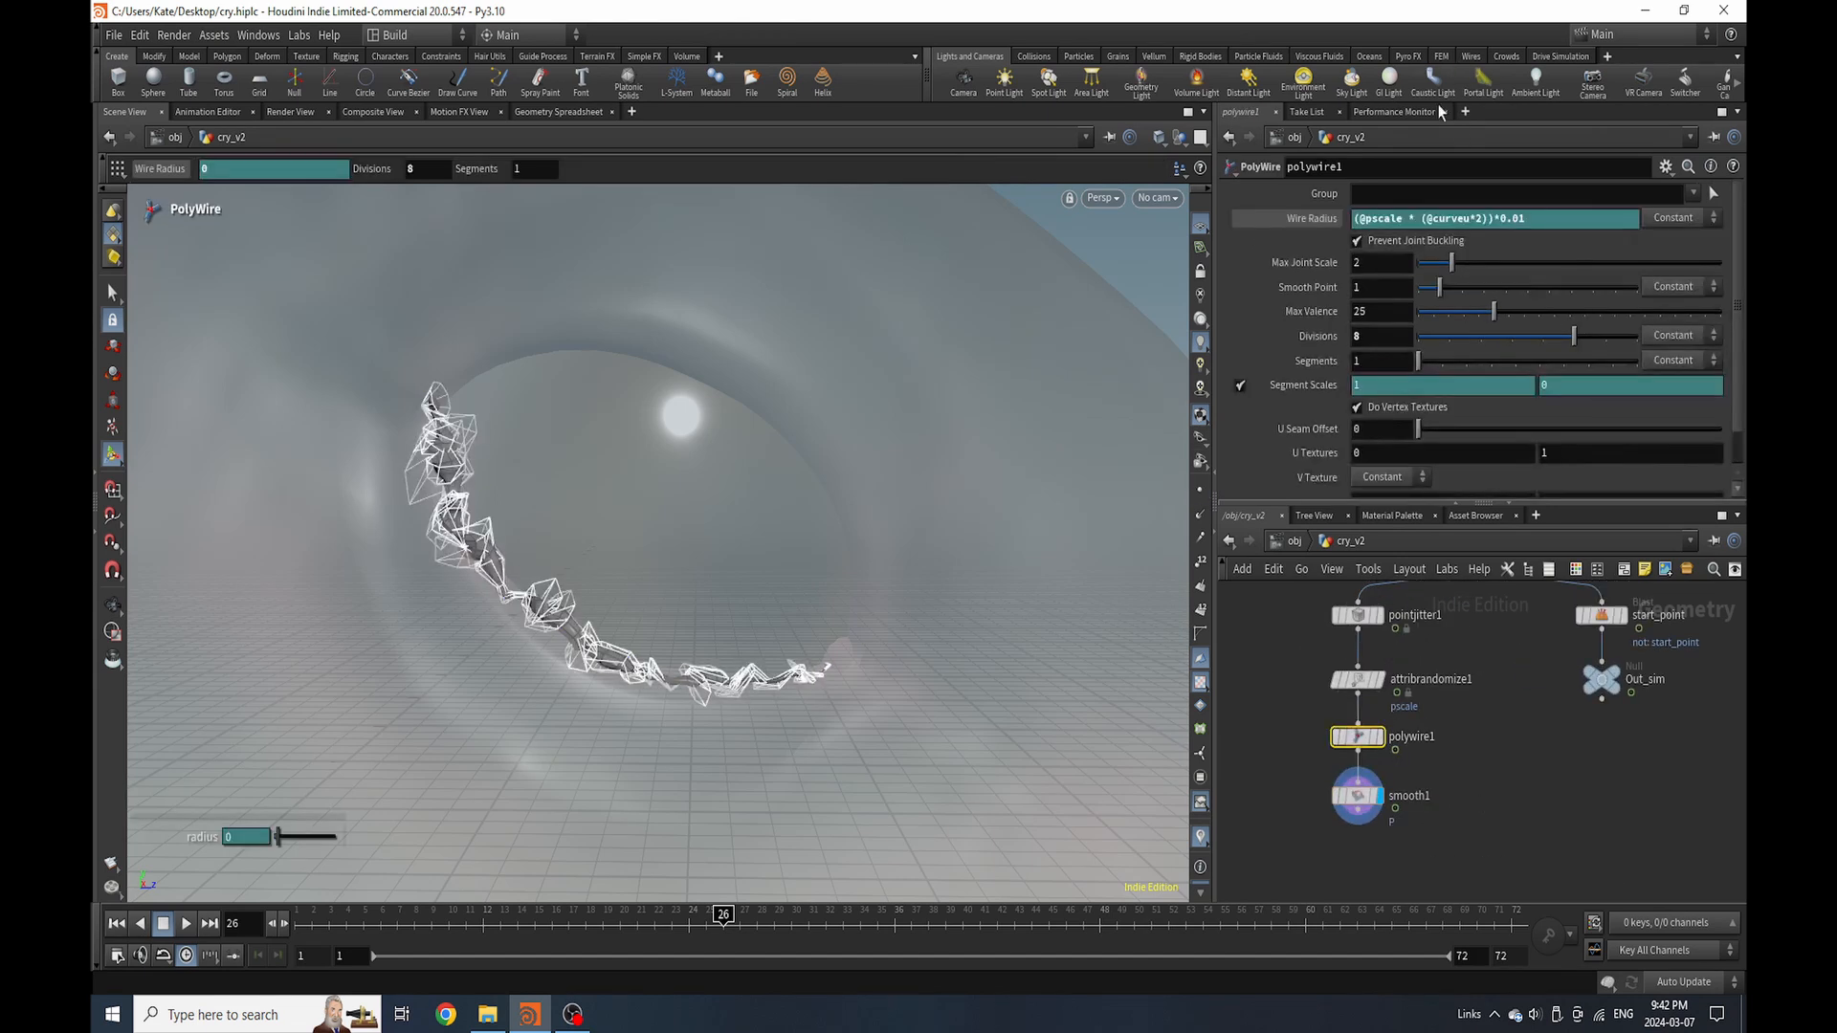
type("3")
key("Return")
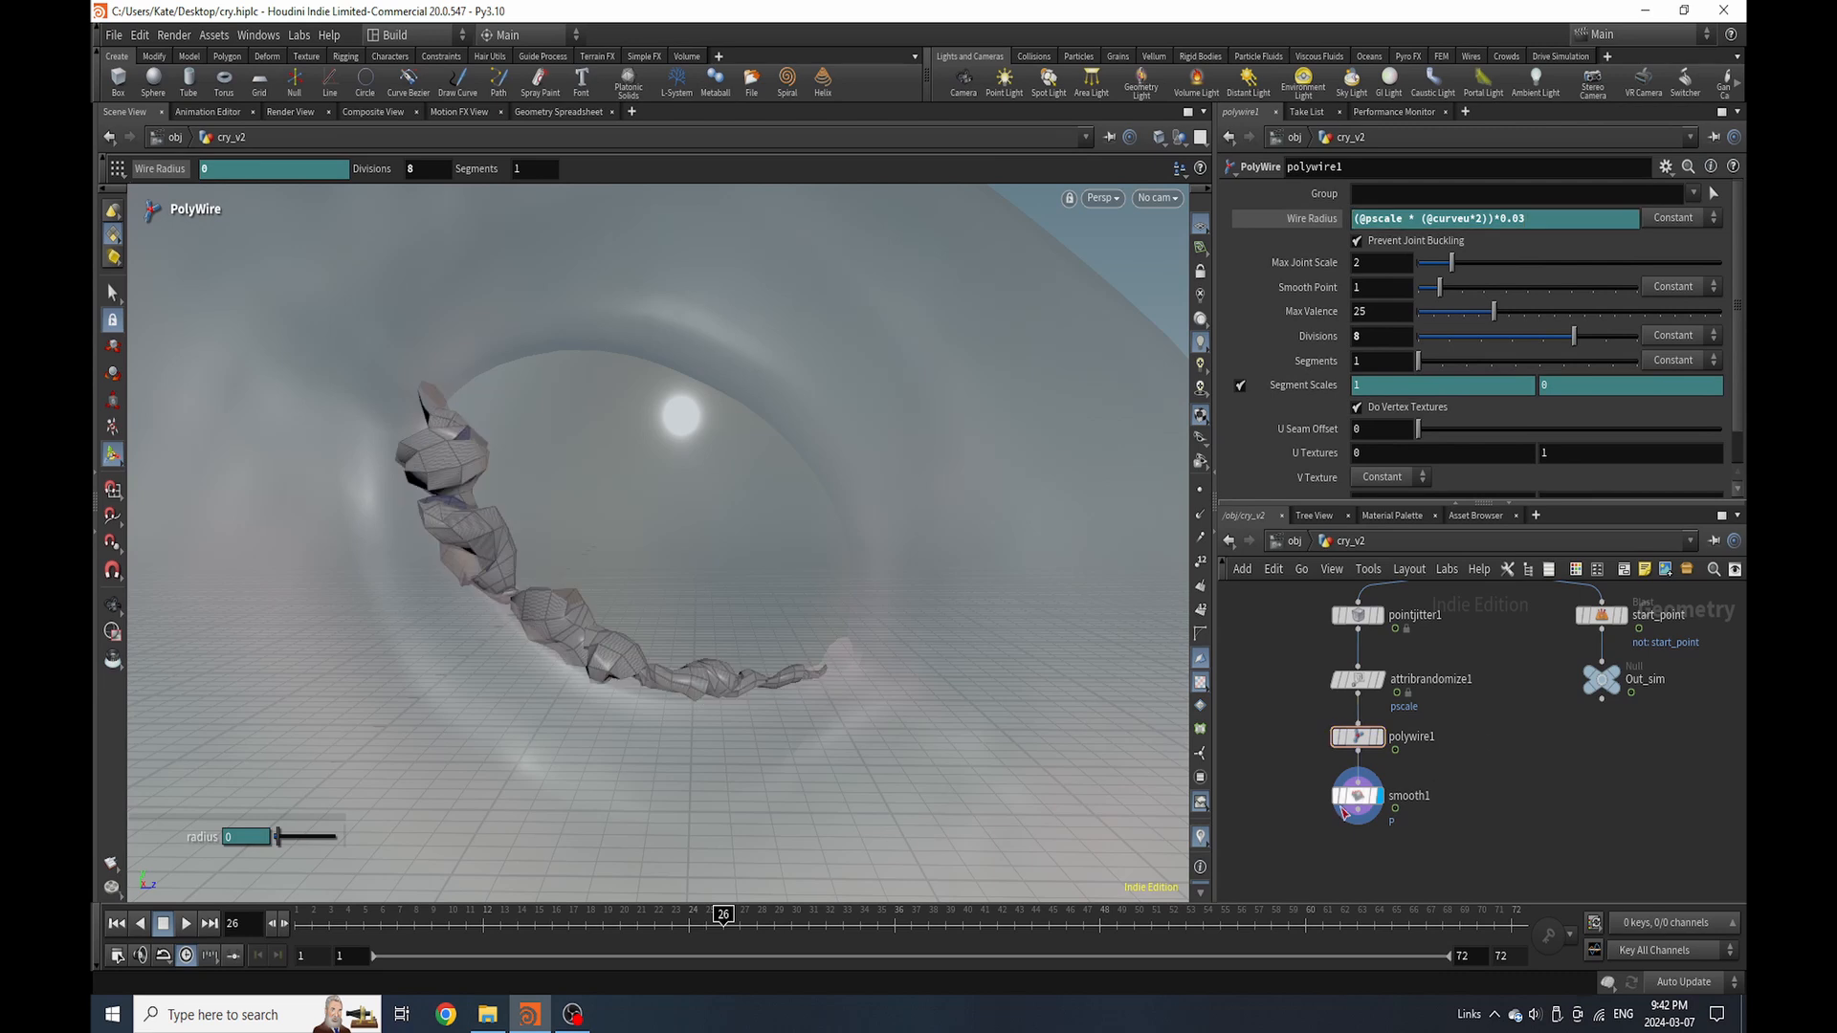
left_click(1517, 218)
key("BackSpace")
type("1")
key("Return")
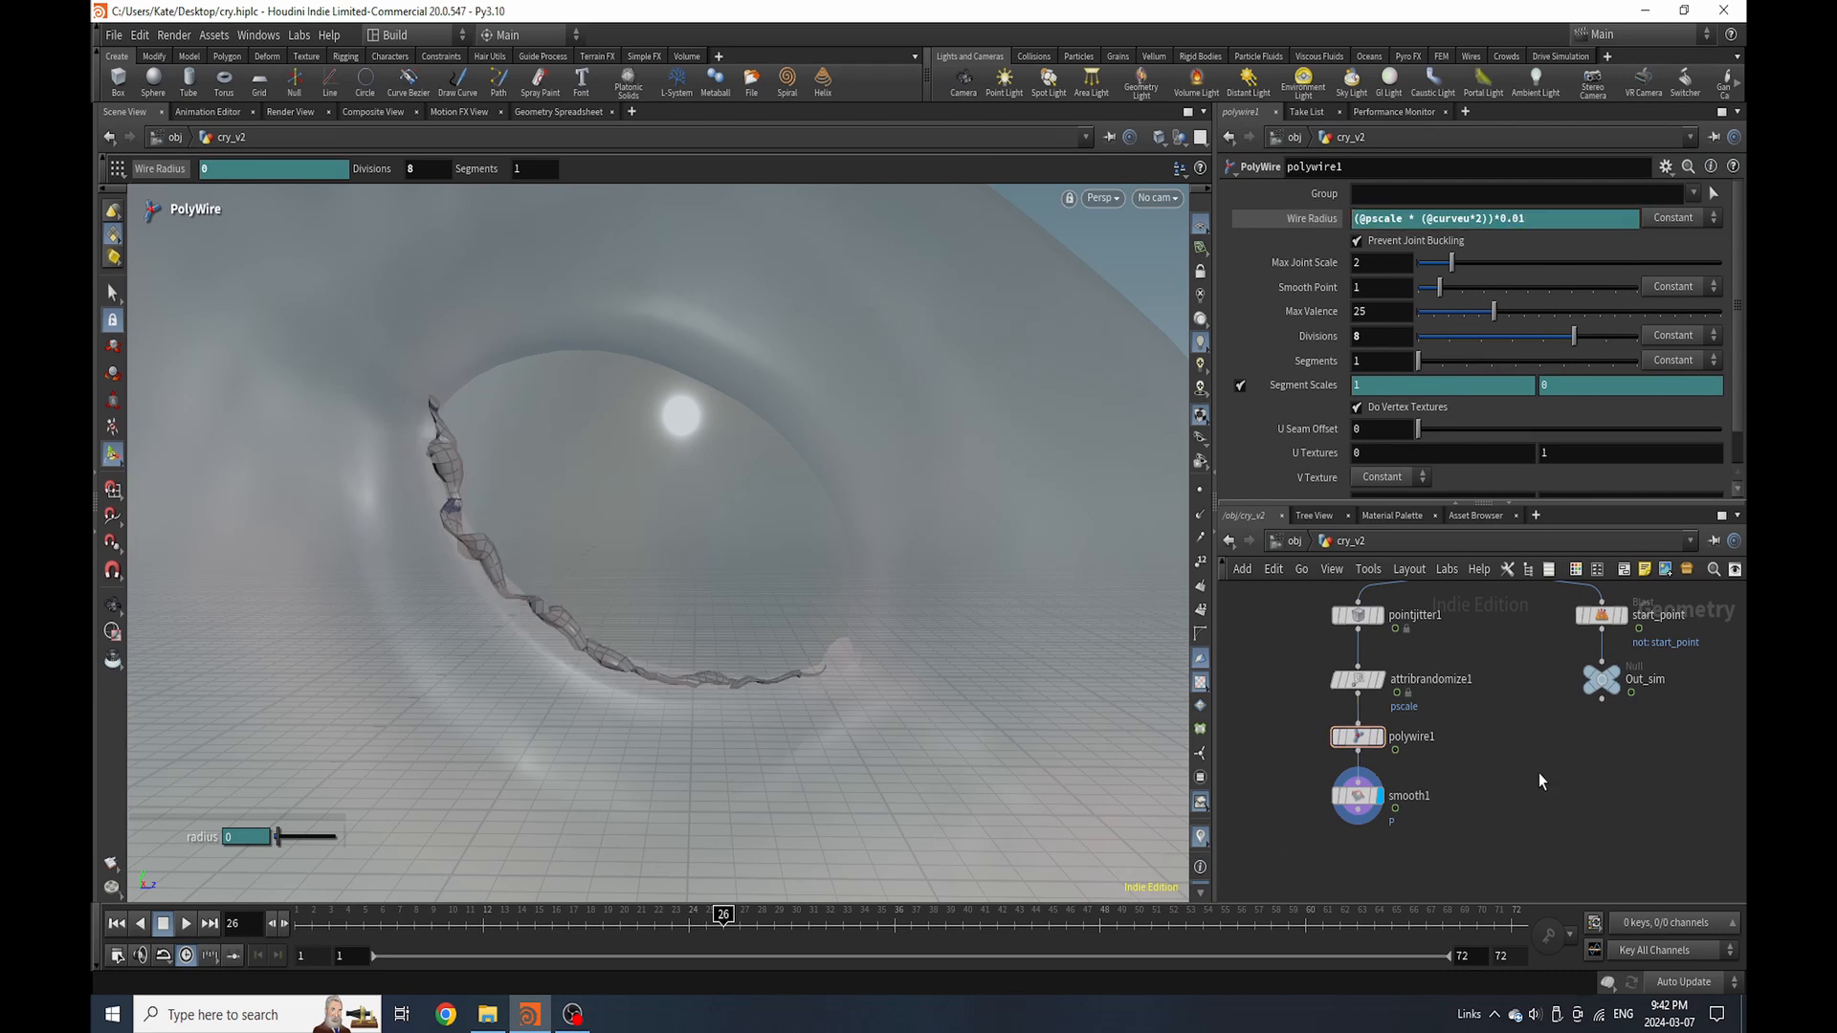
Add a VDB from Polygons node connected below the Smooth node and display it
scroll(1336, 842, "up", 10)
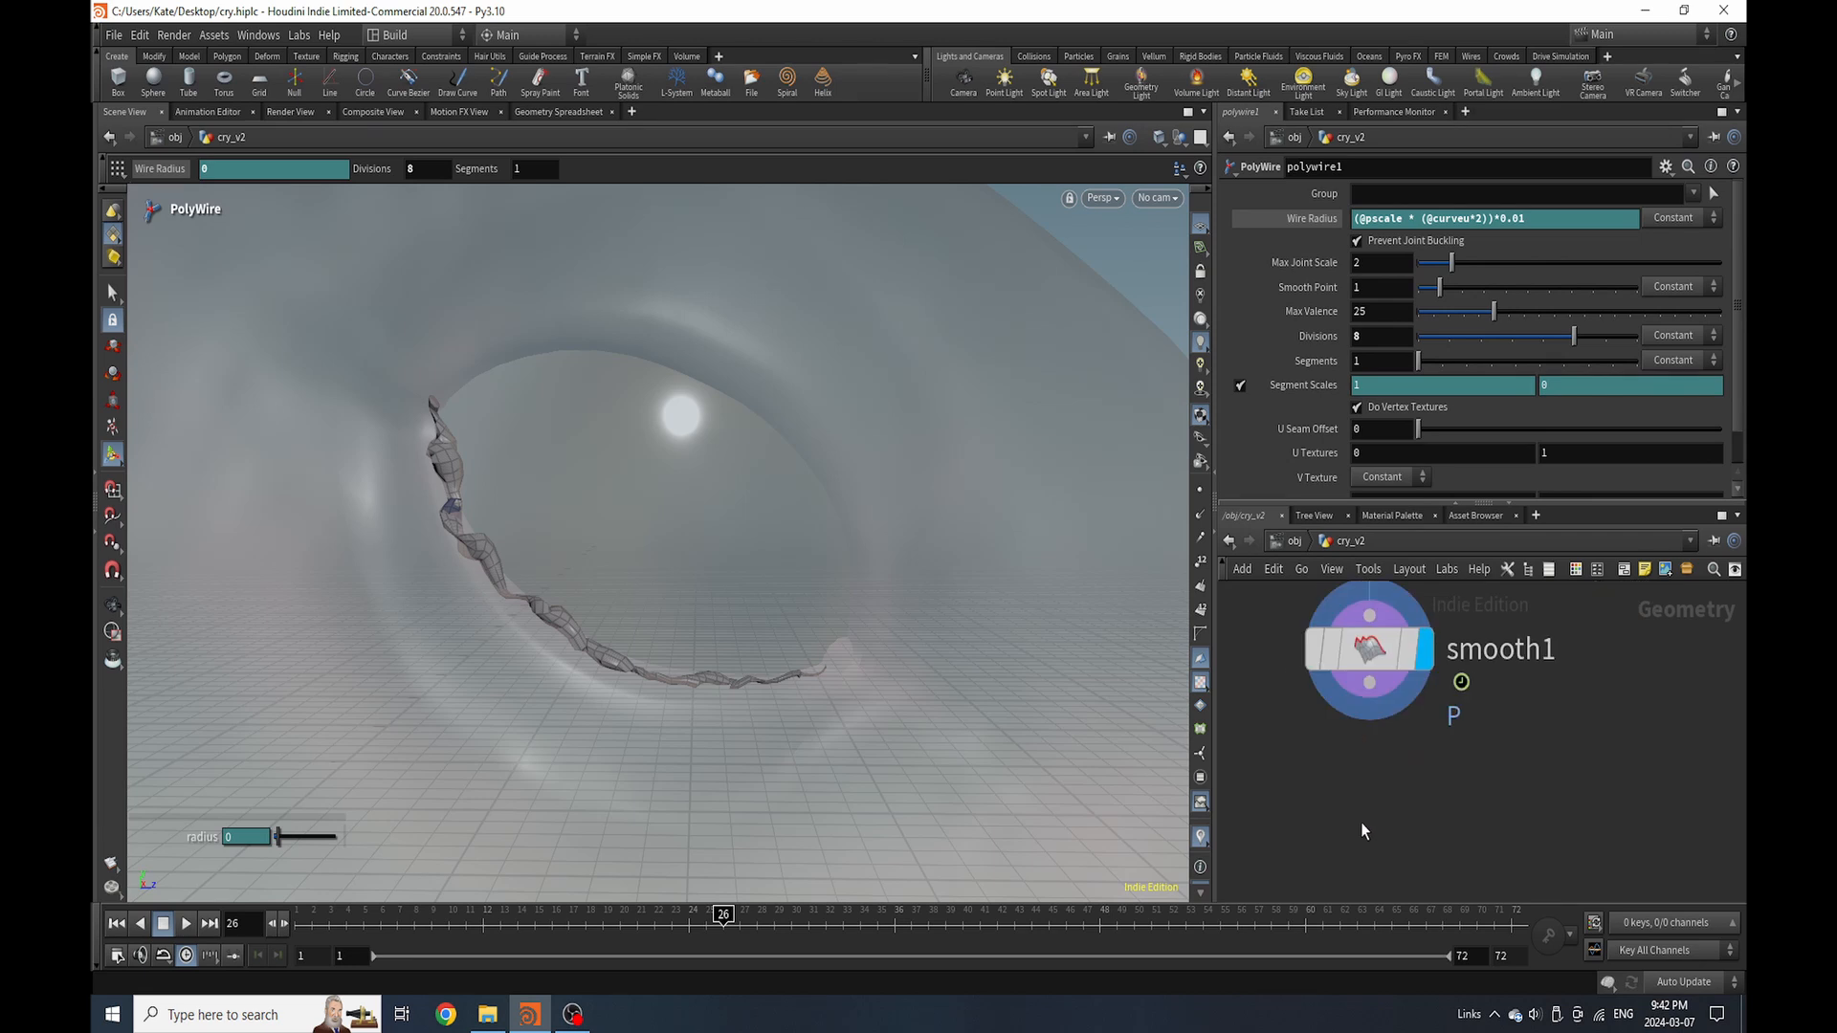
key("Tab")
type("vdb")
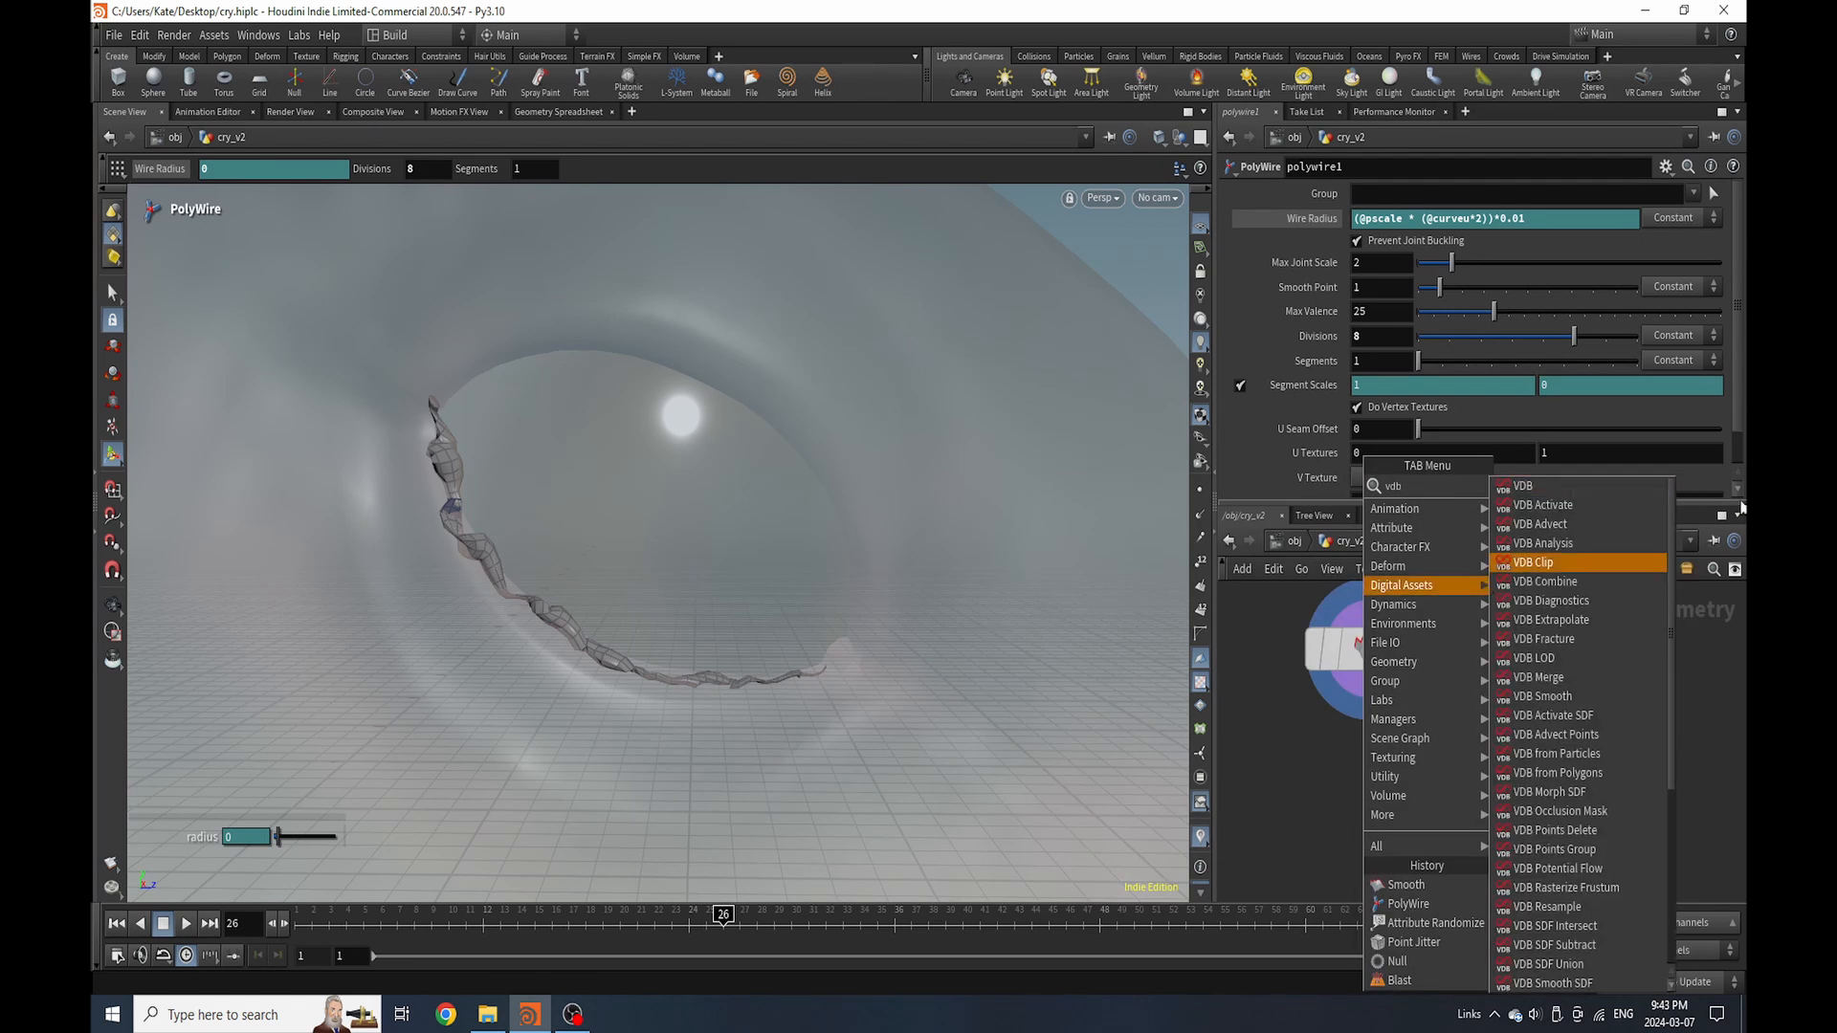
left_click(1617, 773)
left_click(1342, 809)
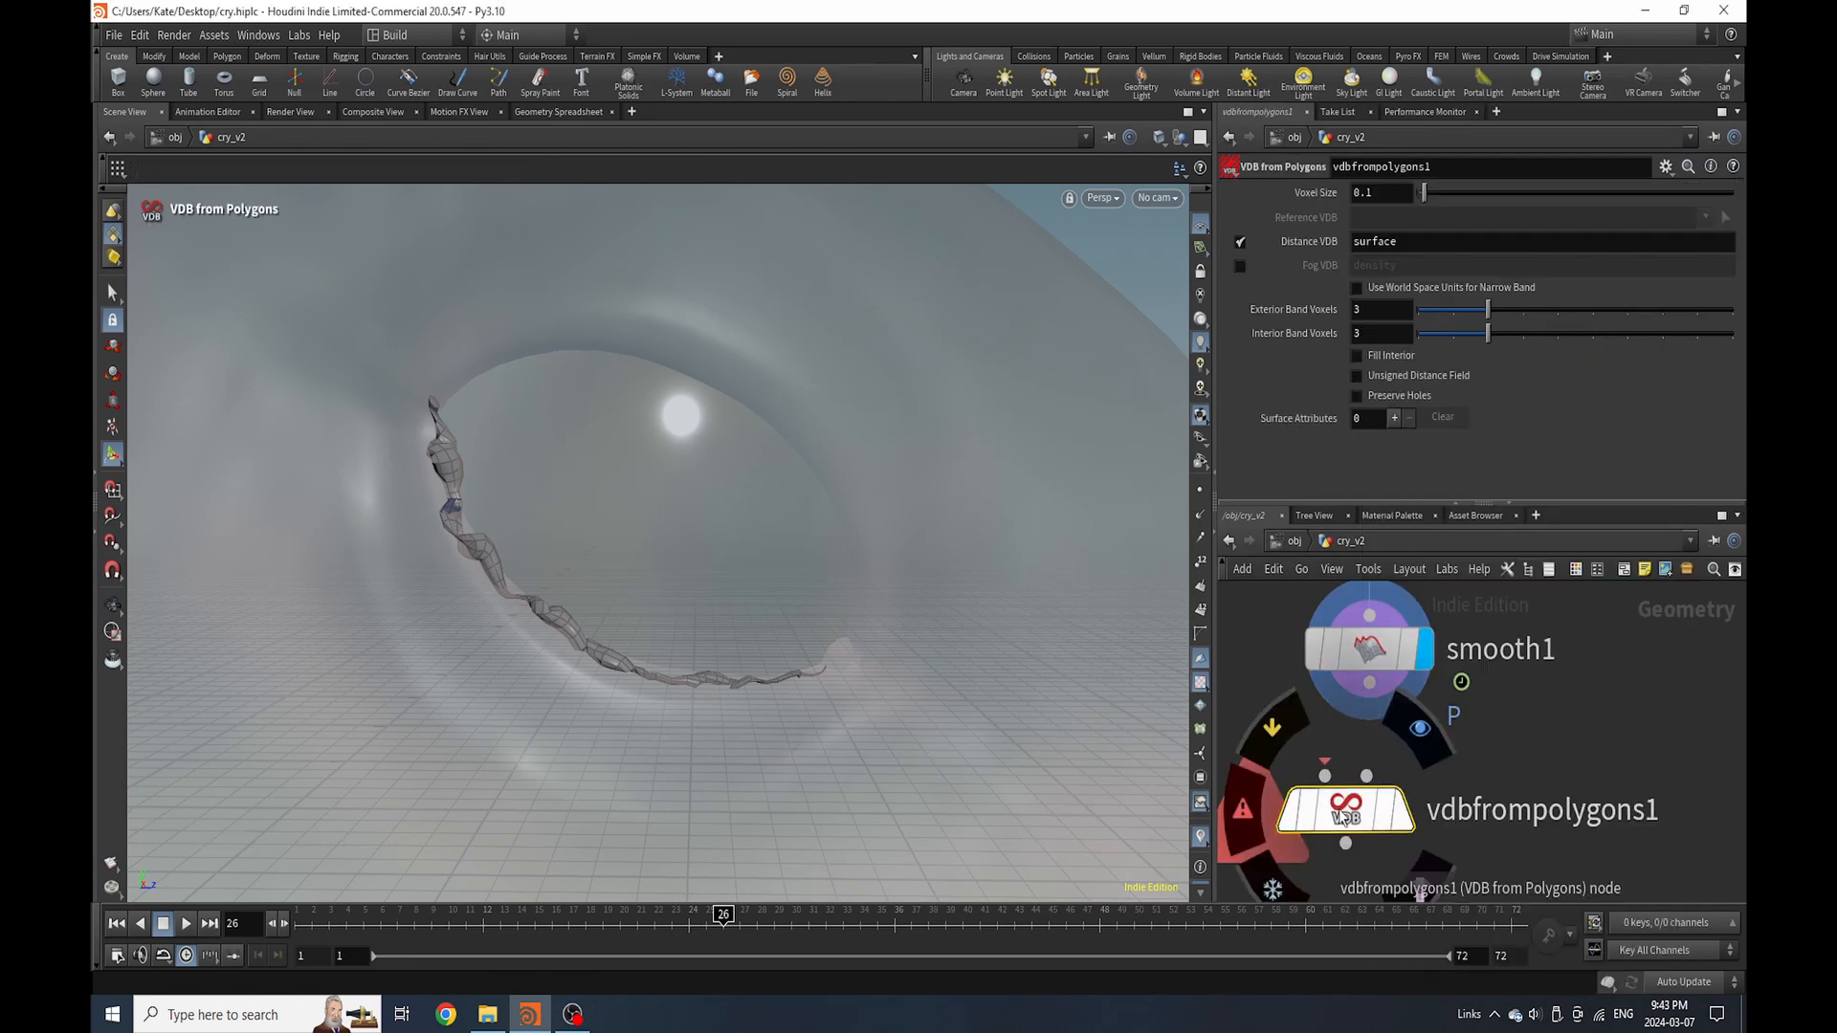
left_click_drag(1369, 682, 1348, 781)
left_click(1427, 814)
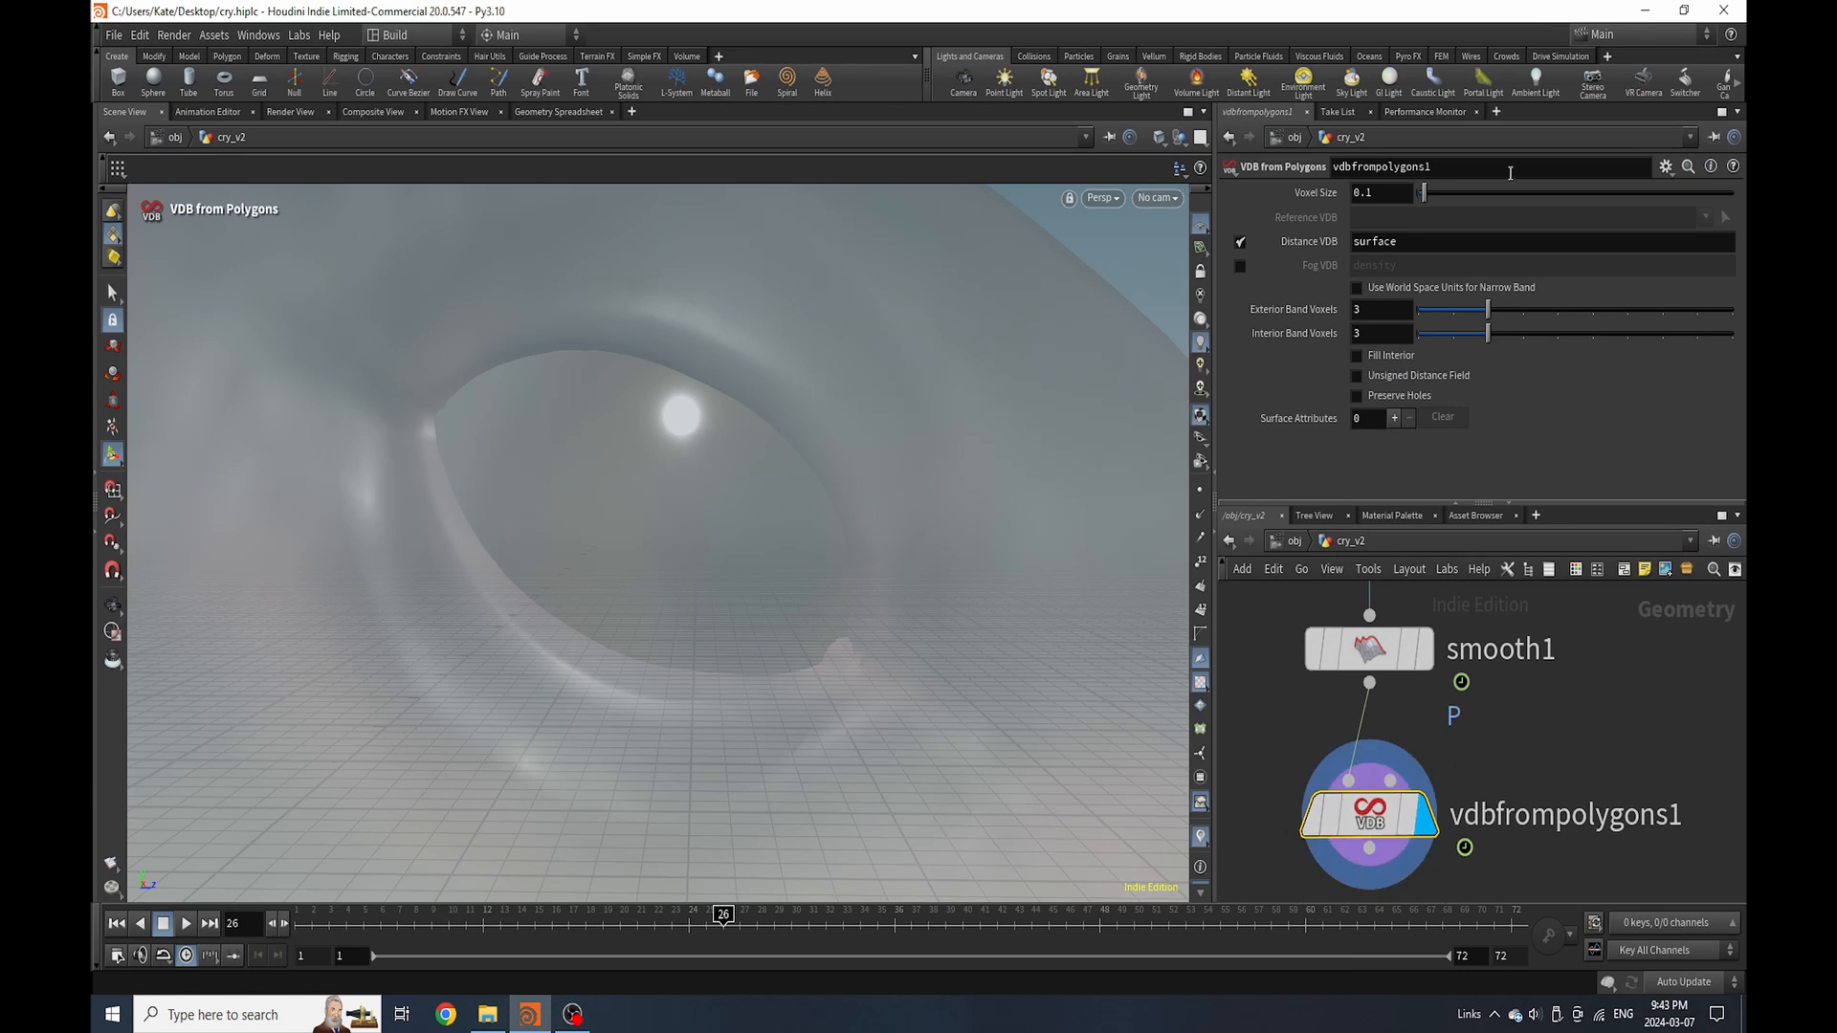
Set the VDB from Polygons node's Voxel Size to the expression 0.1*0.004
left_click(1397, 195)
type("^")
key("BackSpace")
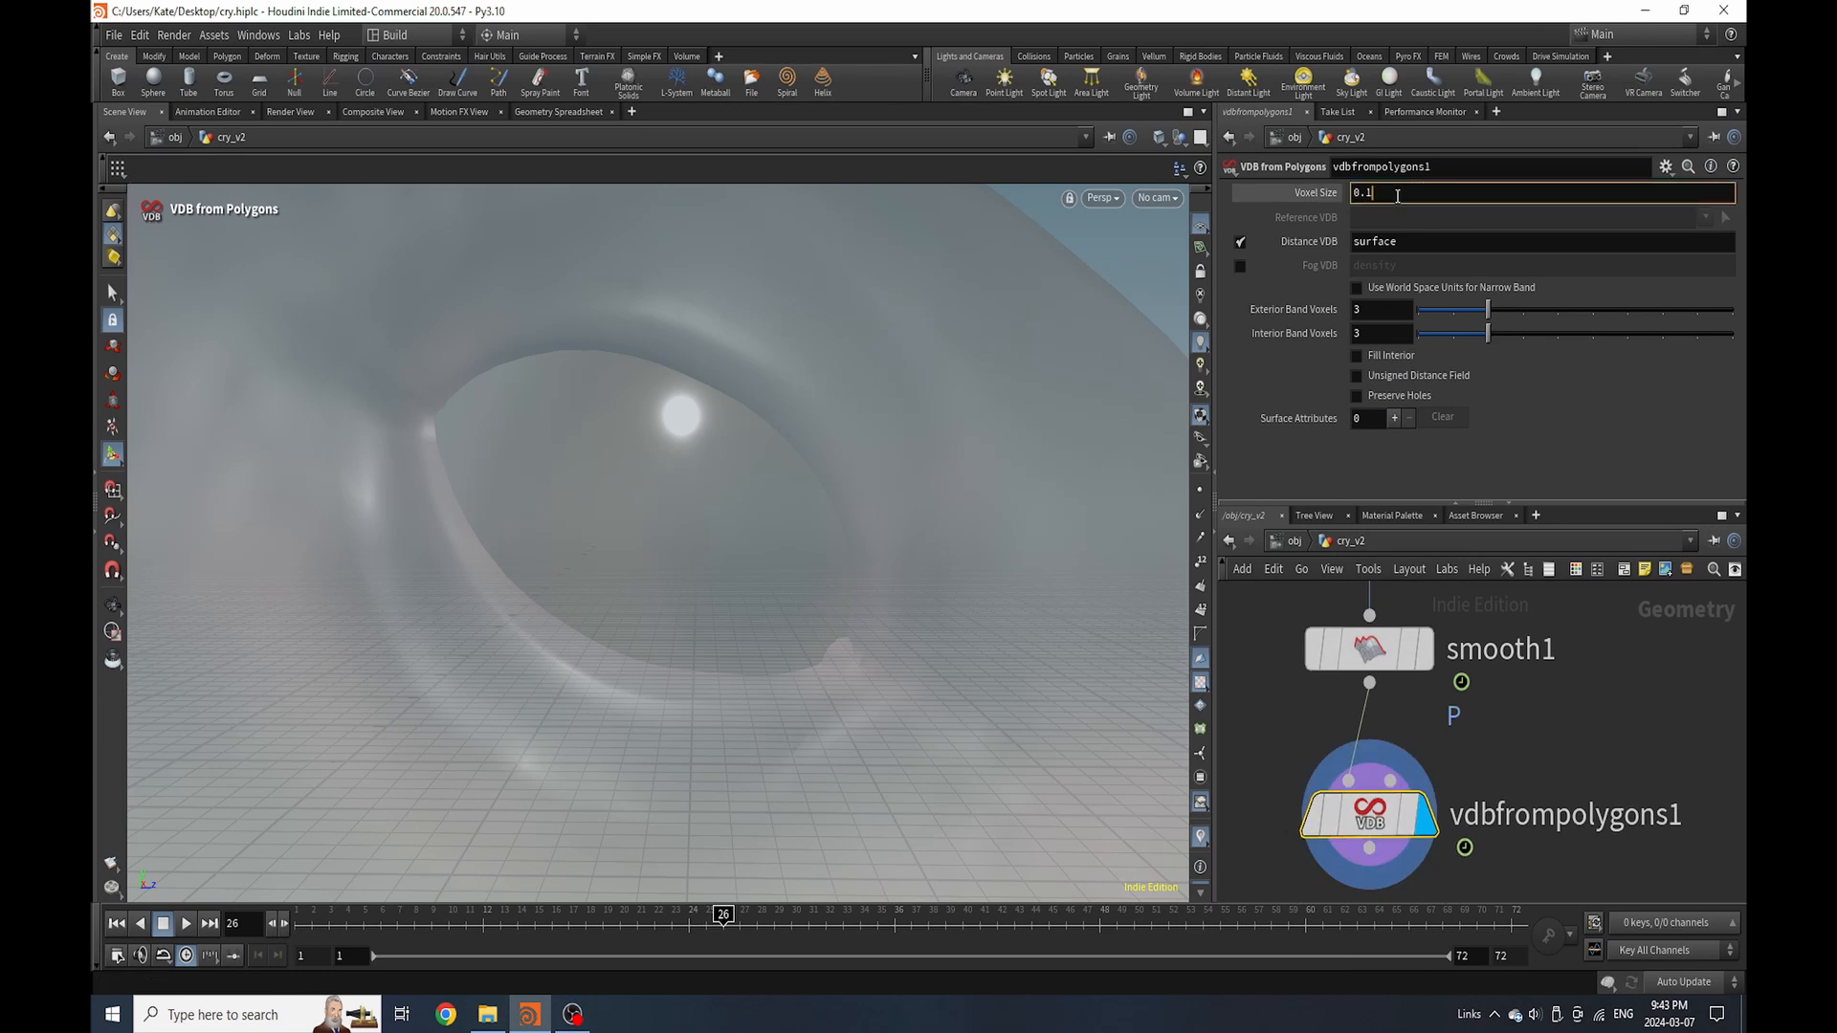
type("*0.0")
key("Return")
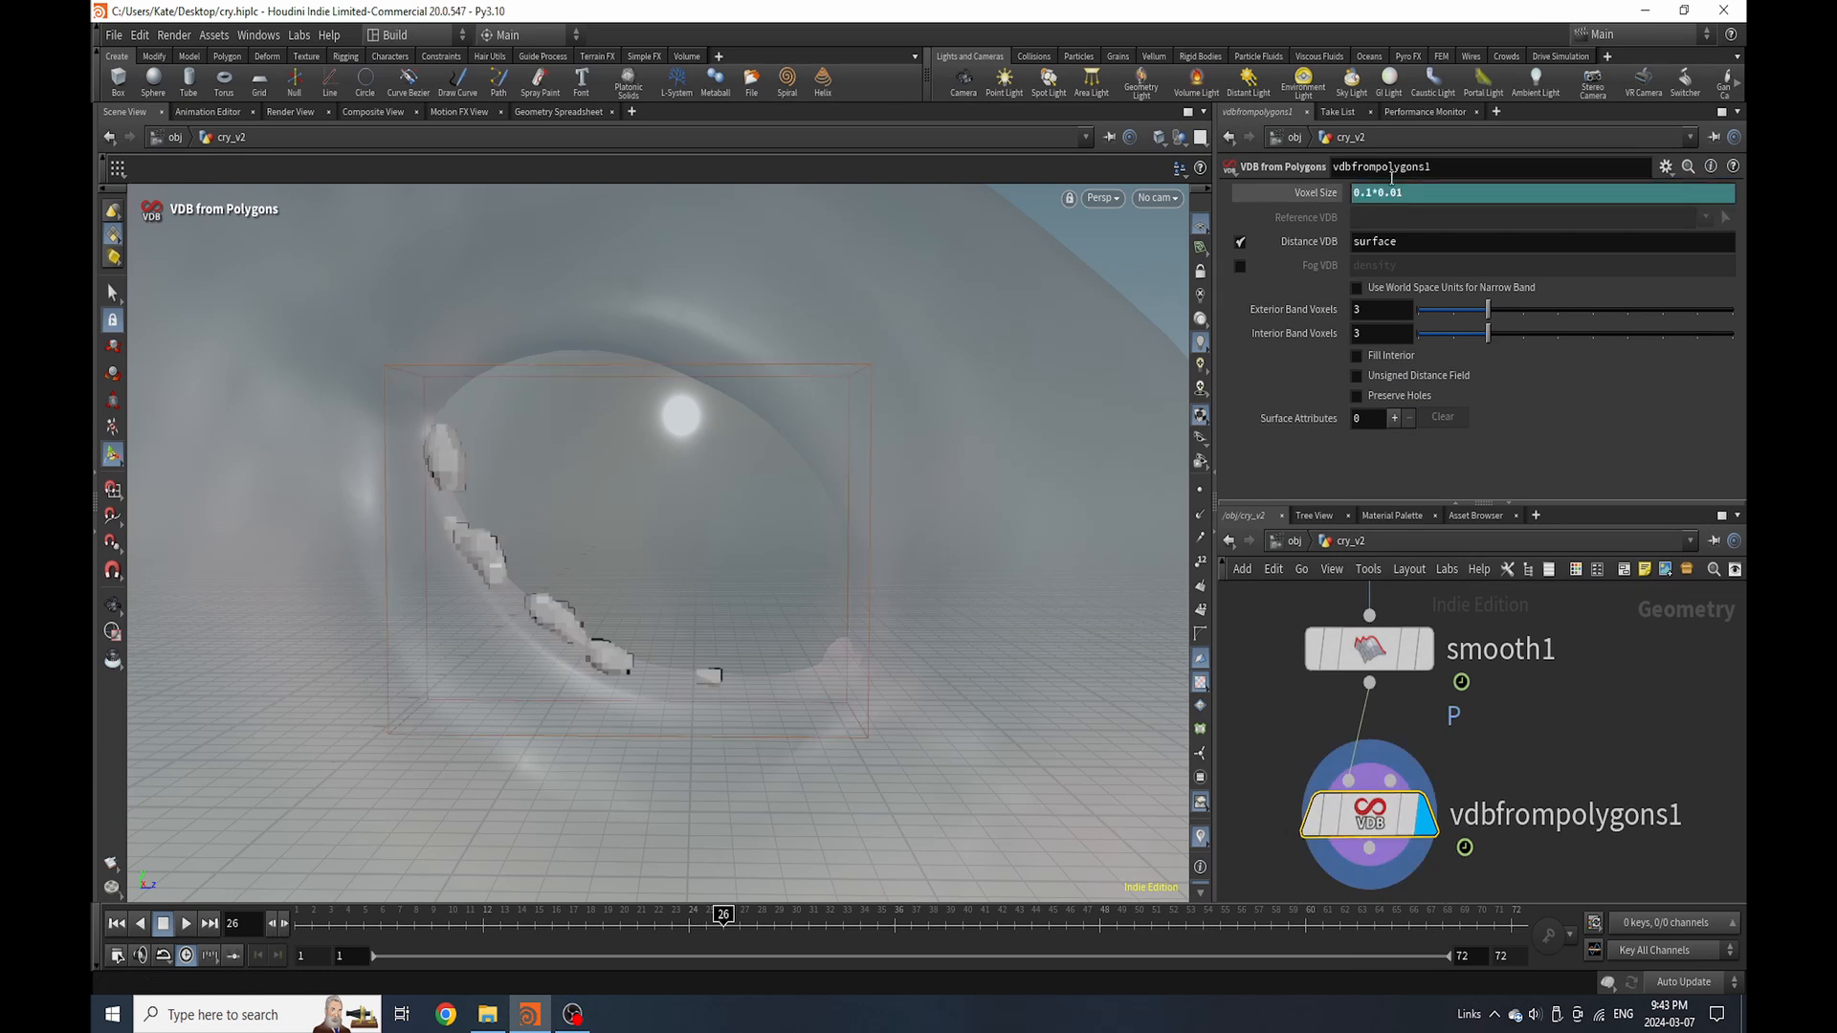
left_click(1421, 198)
type("04")
key("Return")
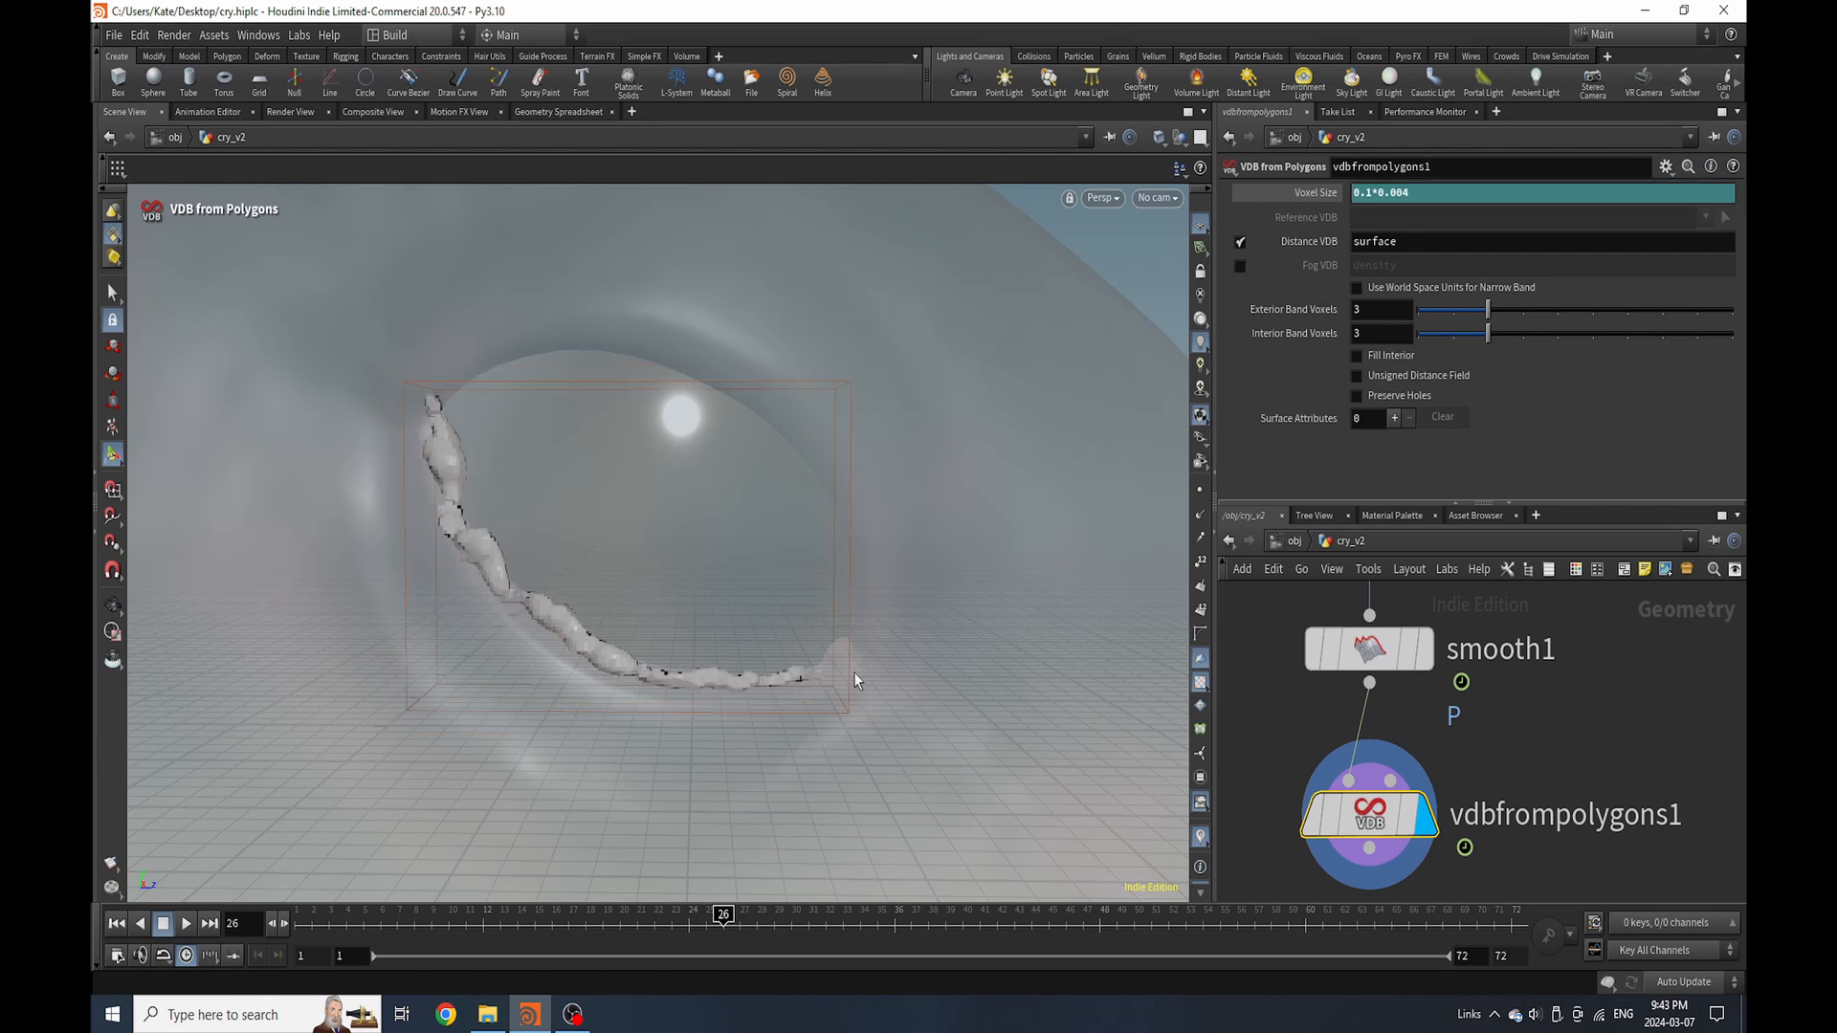
Add and display a VDB Reshape SDF node below VDB from Polygons, with Operation set to Erode and Offset 0
scroll(1499, 581, "down", 3)
scroll(1462, 842, "up", 3)
key("Tab")
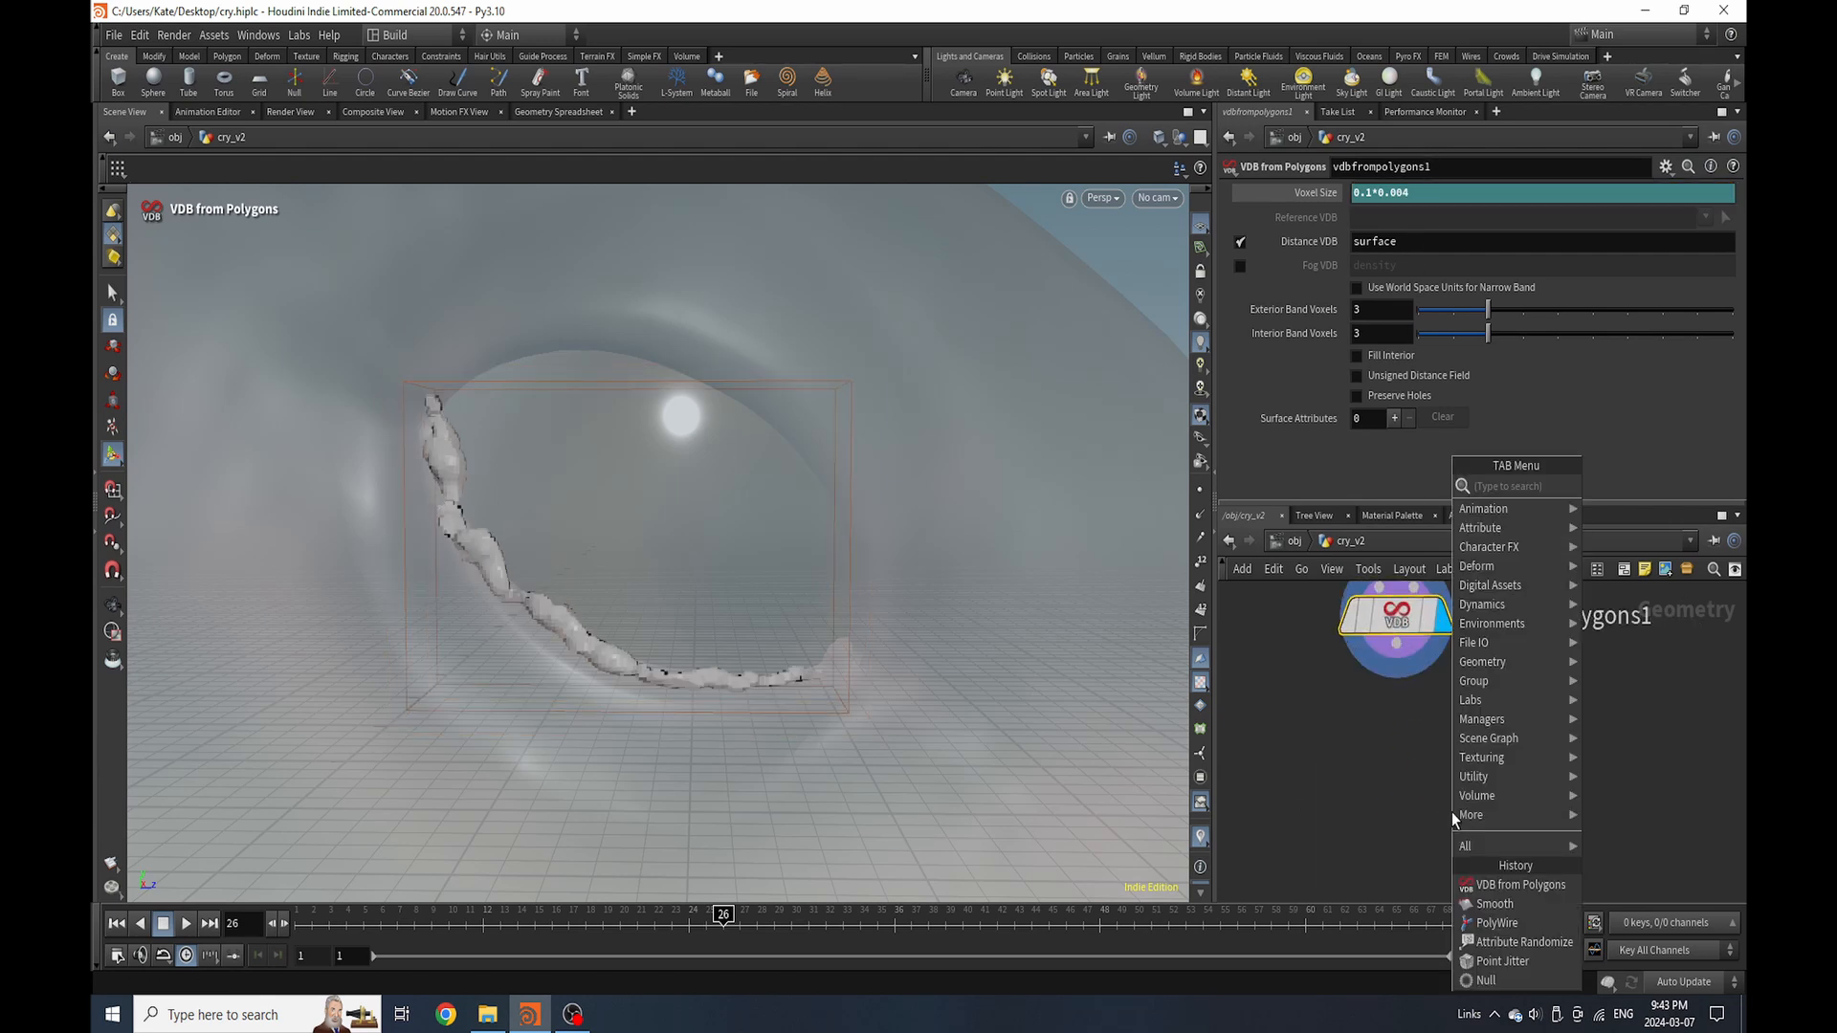
type("vdb")
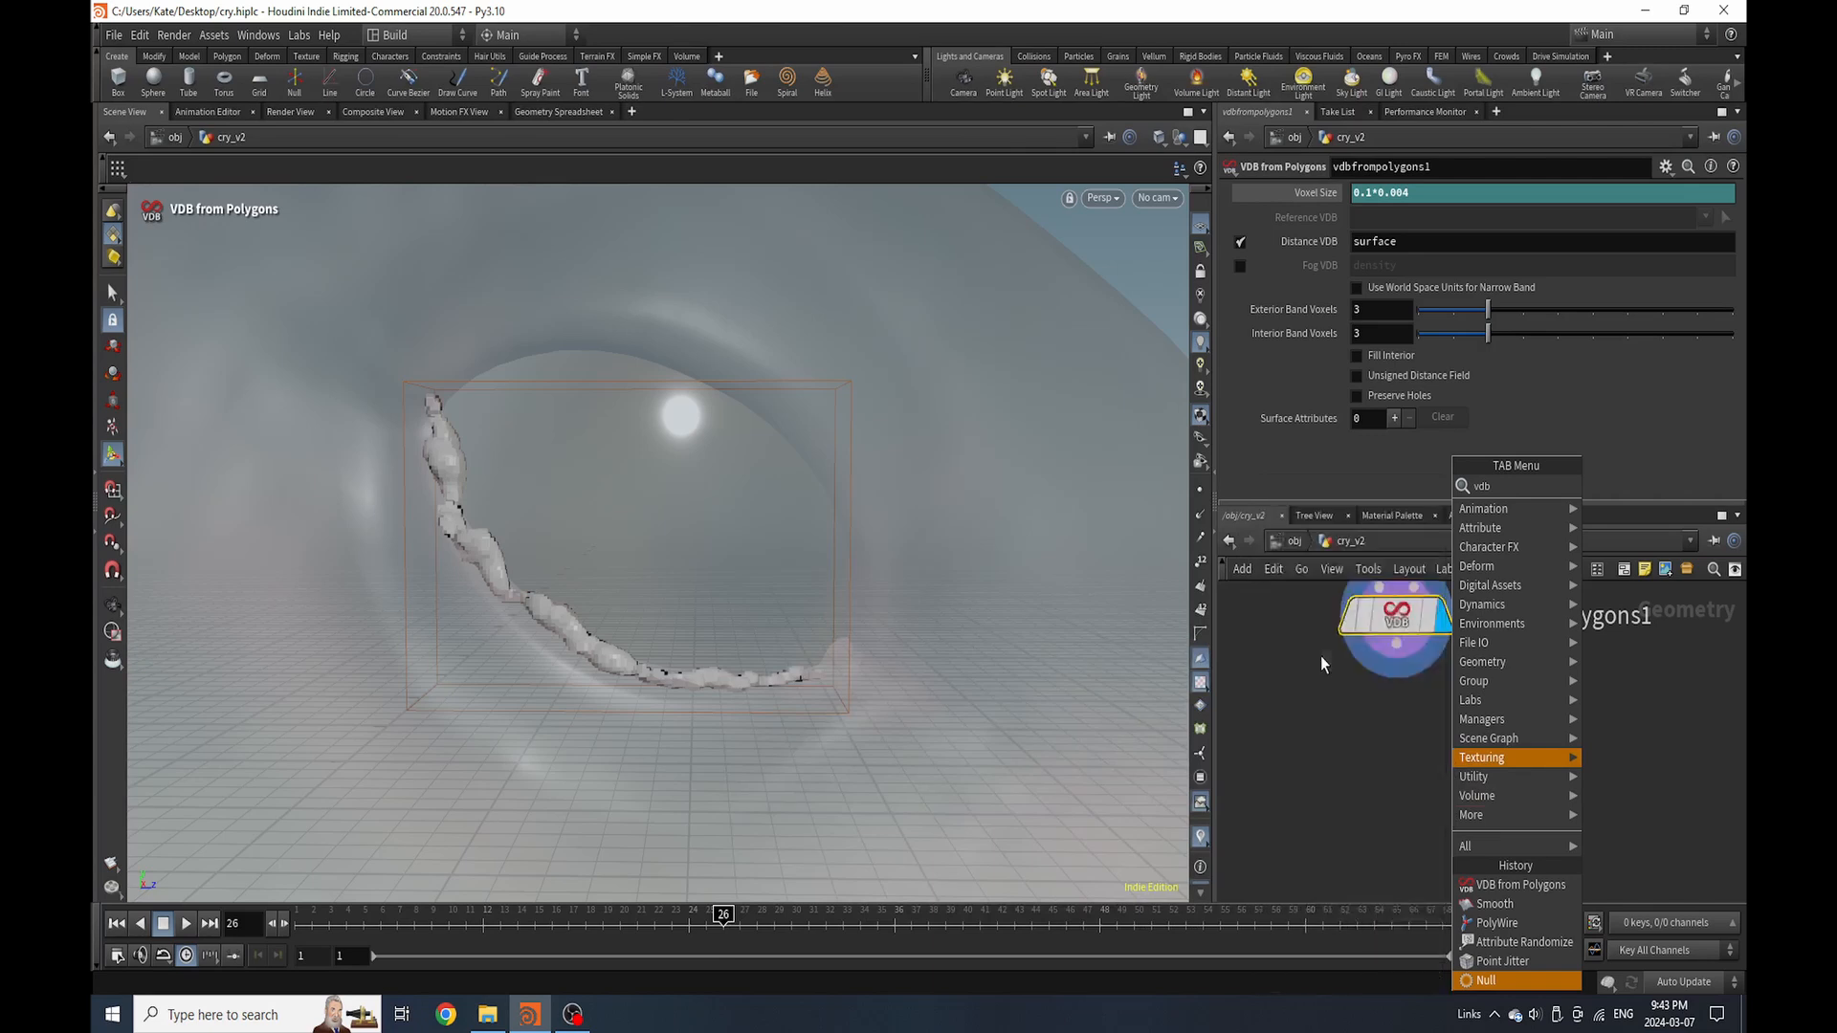
type("re")
left_click(1659, 507)
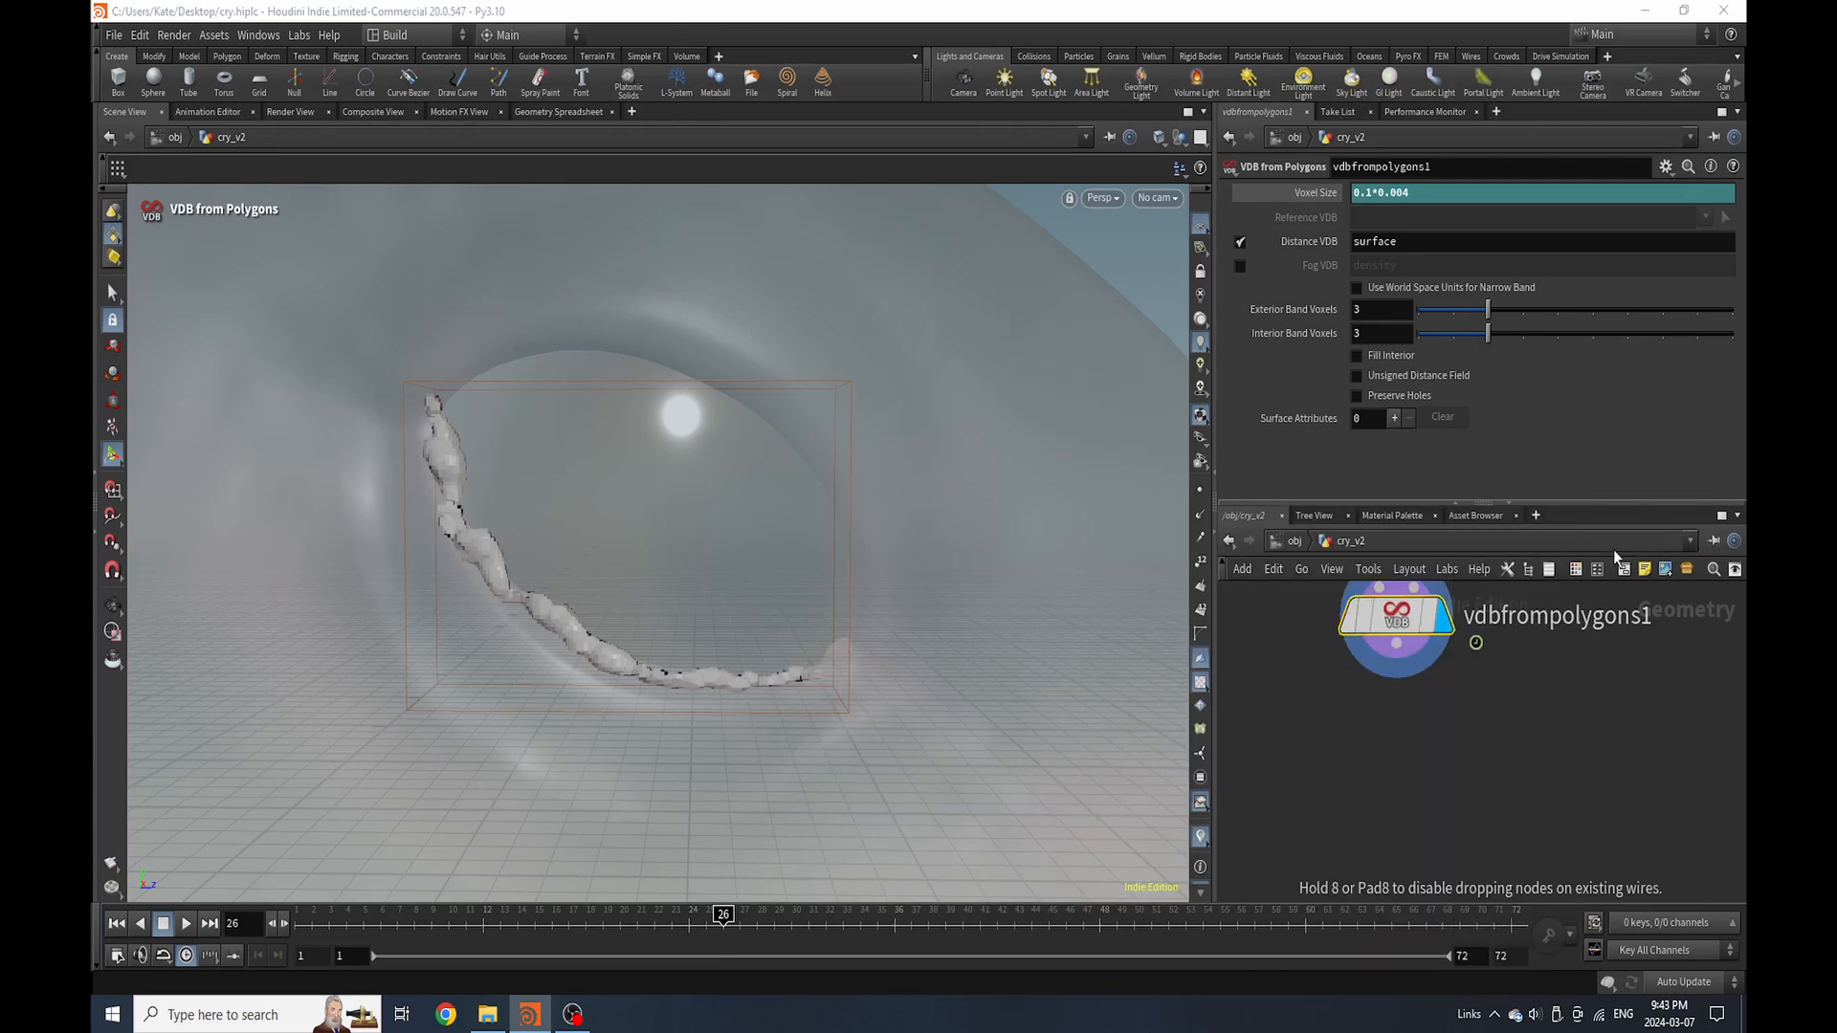
left_click(1406, 742)
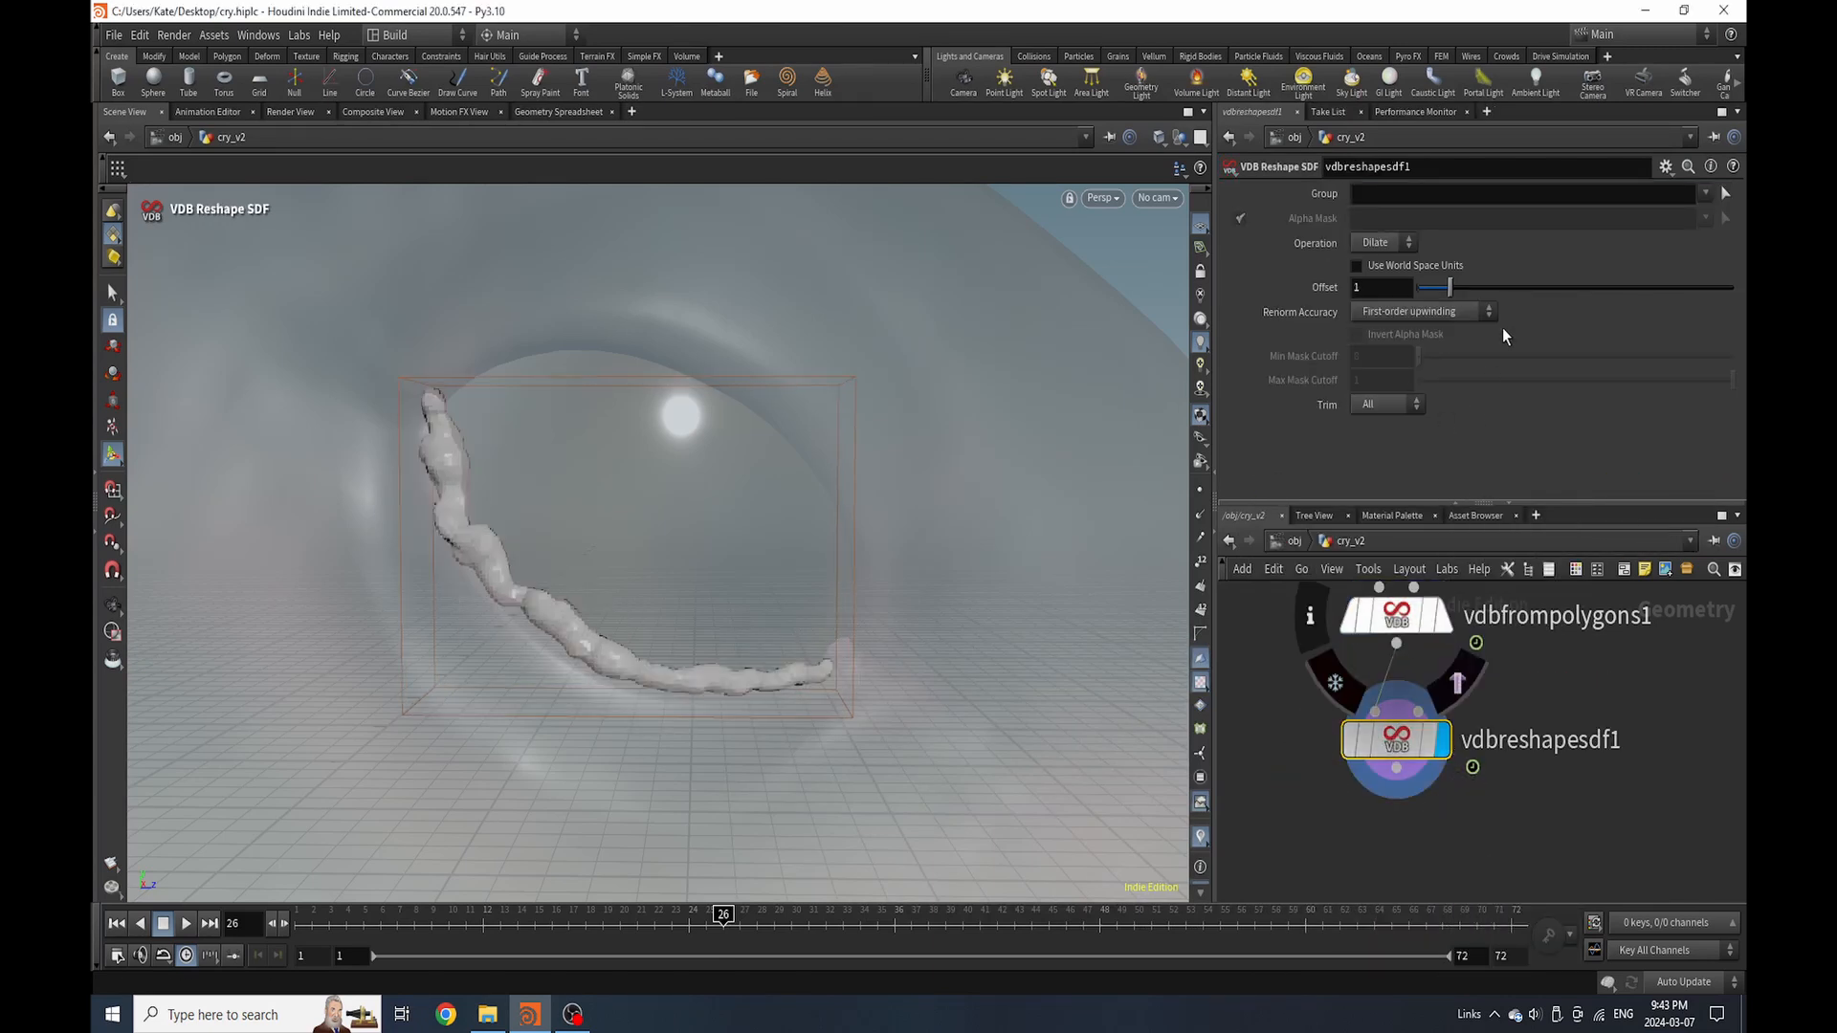
left_click_drag(1450, 287, 1397, 317)
left_click(1389, 280)
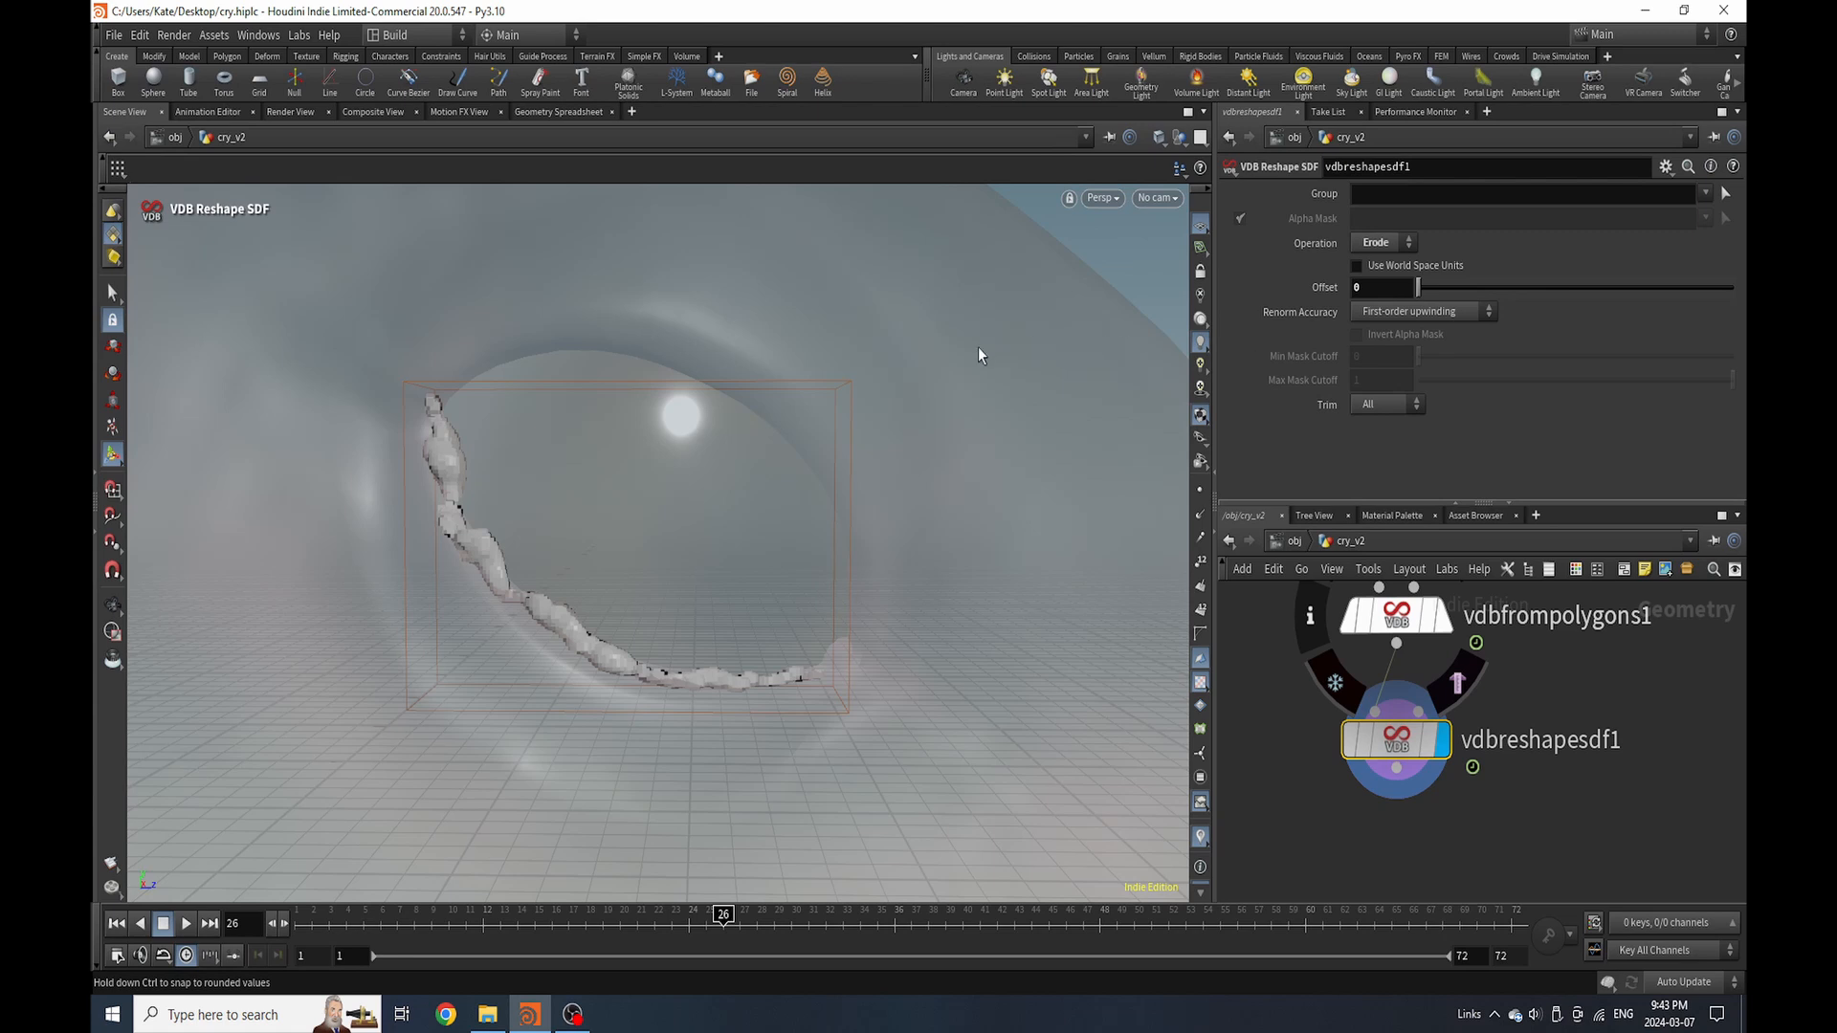
Raise the multiplier in the PolyWire node's Wire Radius expression to 0.015
scroll(1435, 689, "down", 5)
left_click(1357, 699)
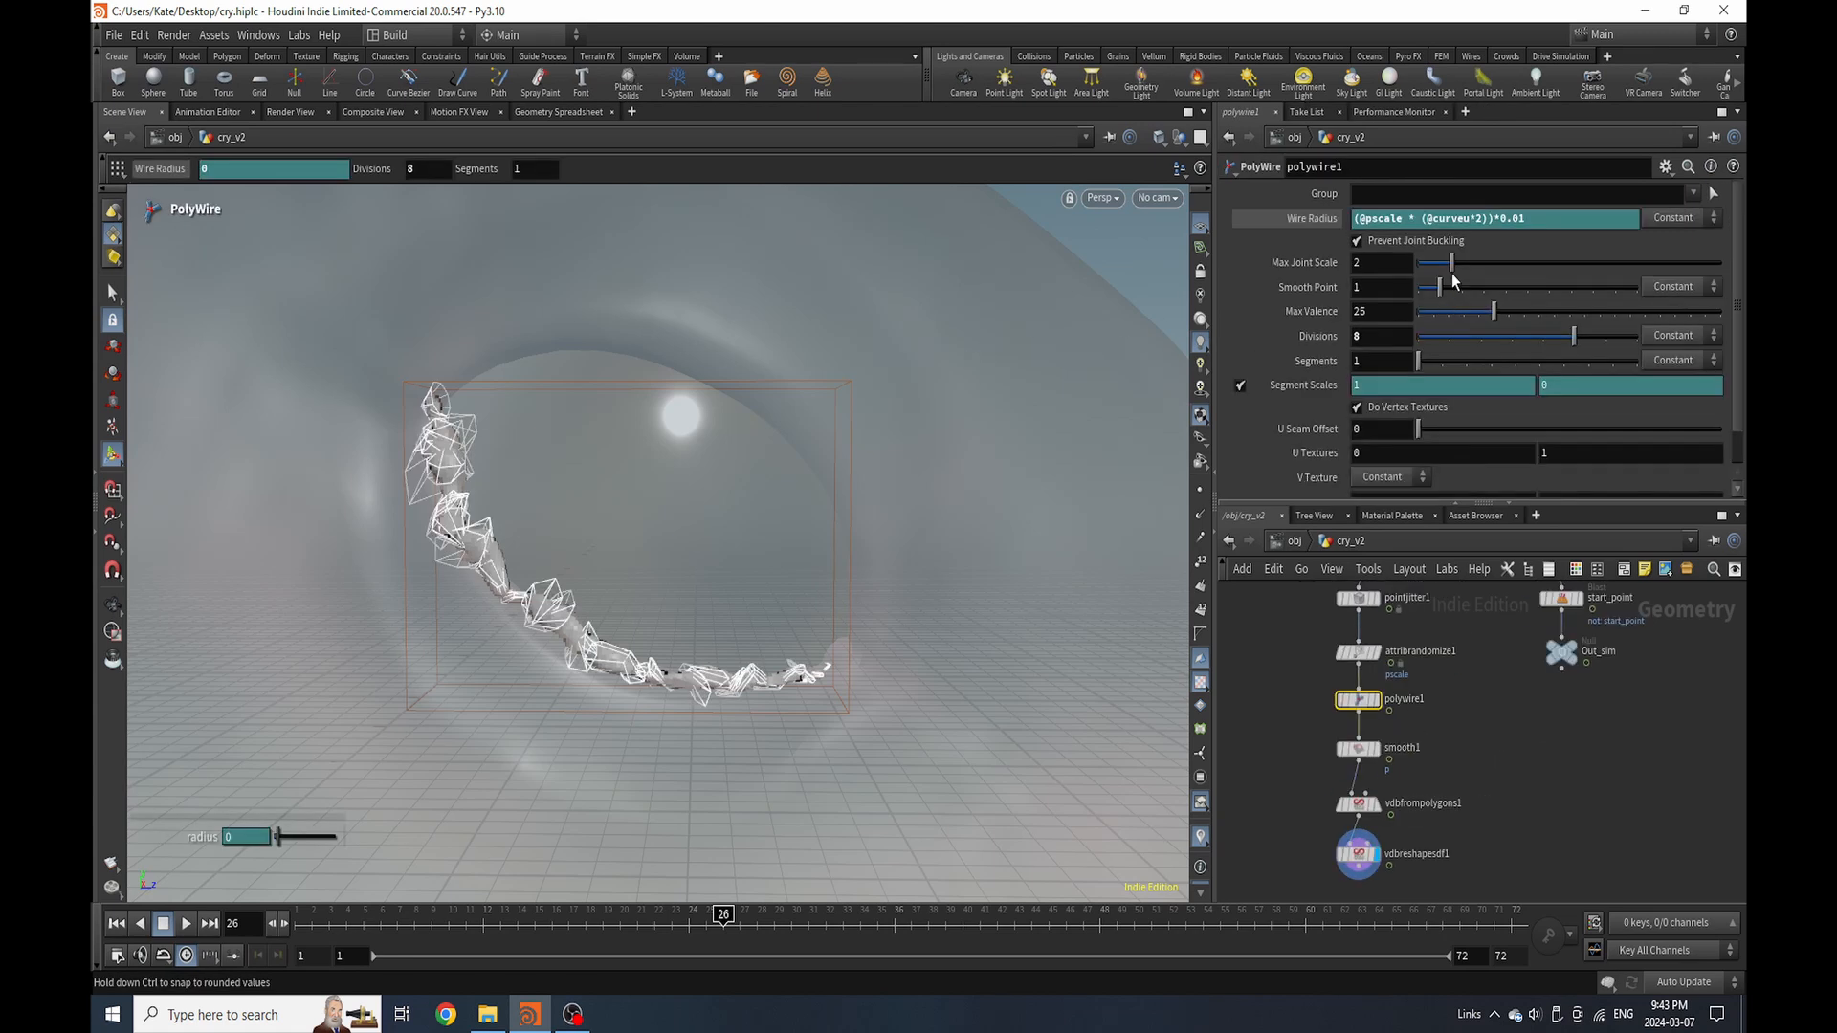
type("5")
key("Return")
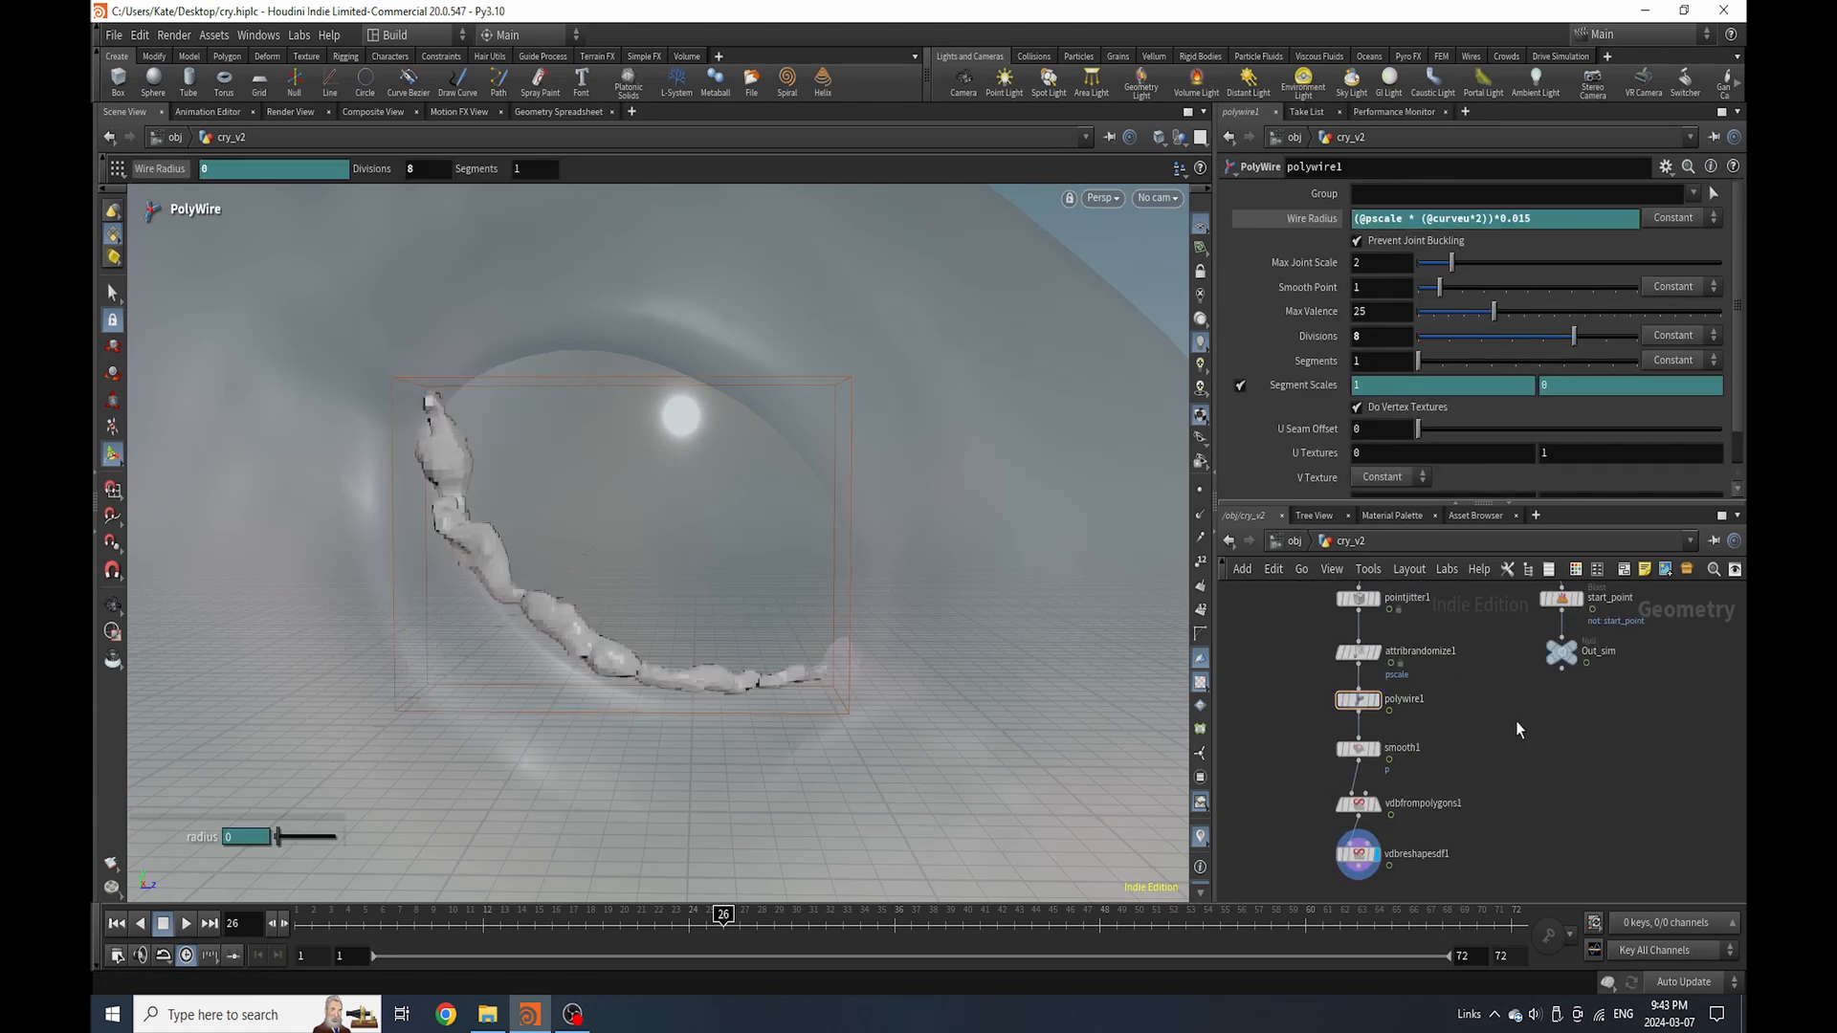
scroll(1379, 631, "up", 5)
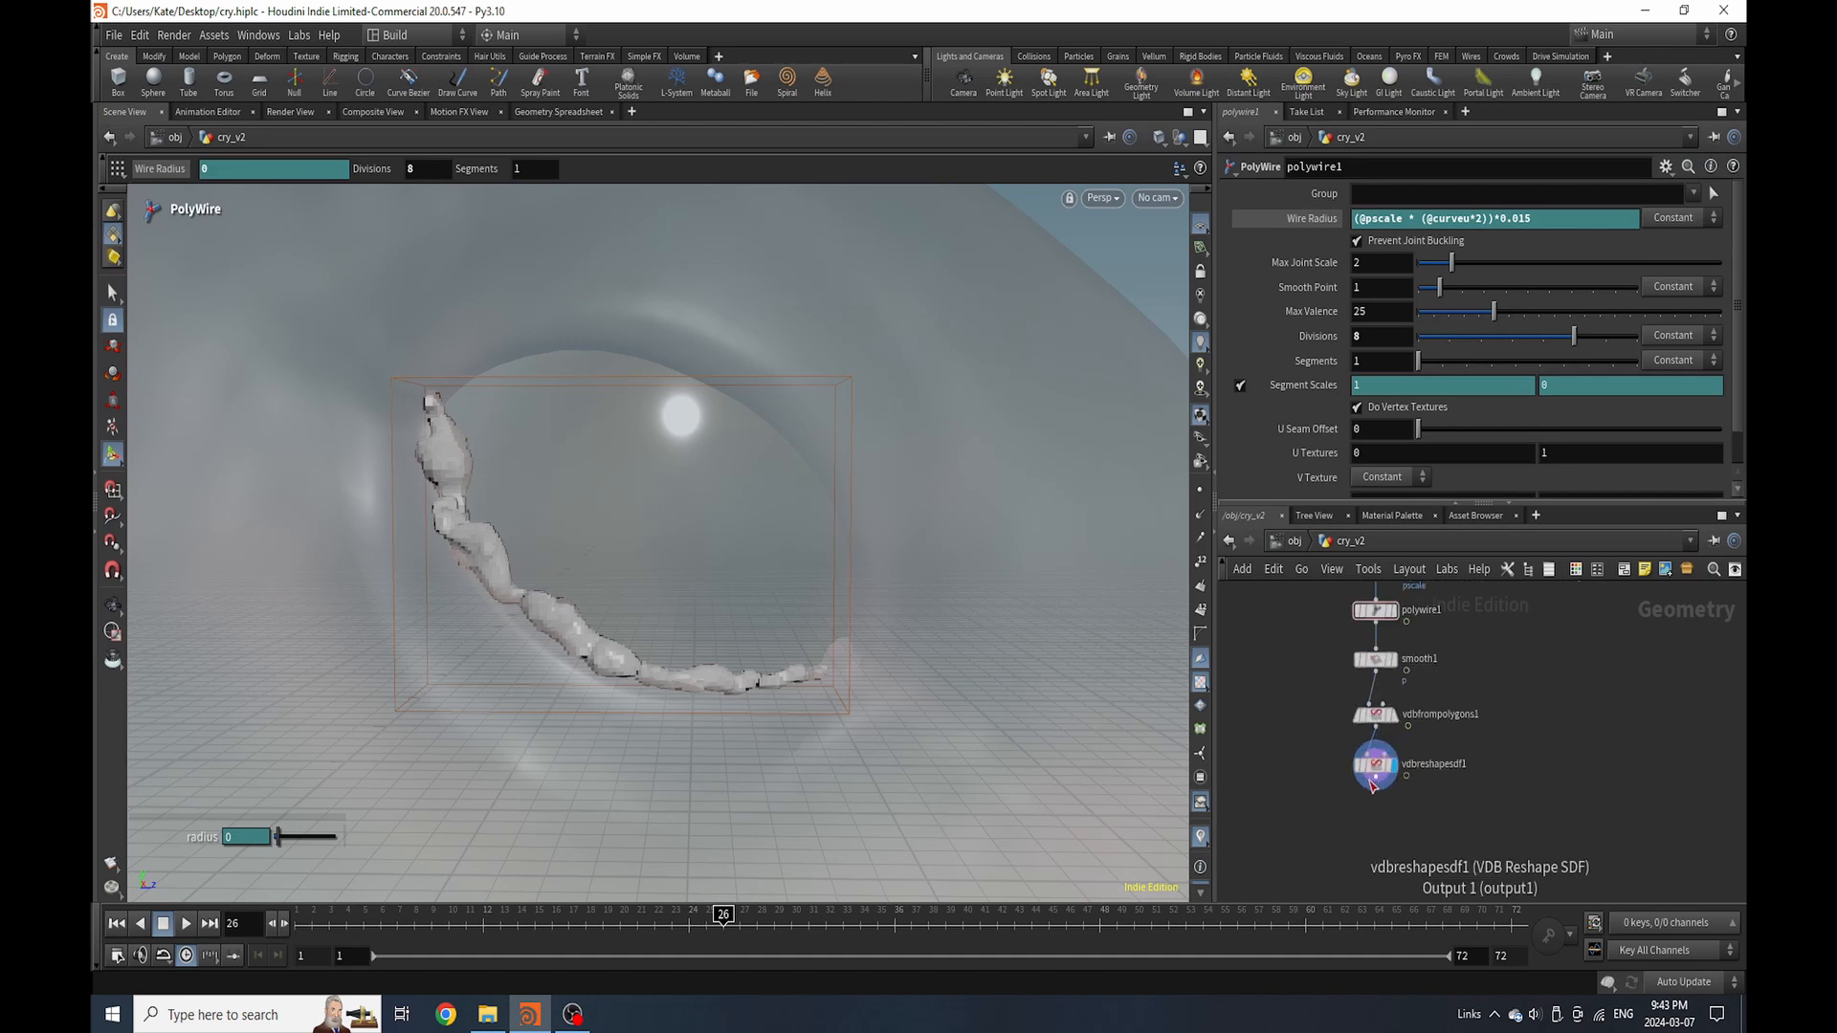
Keyframe the VDB Reshape SDF node's Offset at 0 on frame 20
left_click(1378, 729)
scroll(1426, 643, "down", 6)
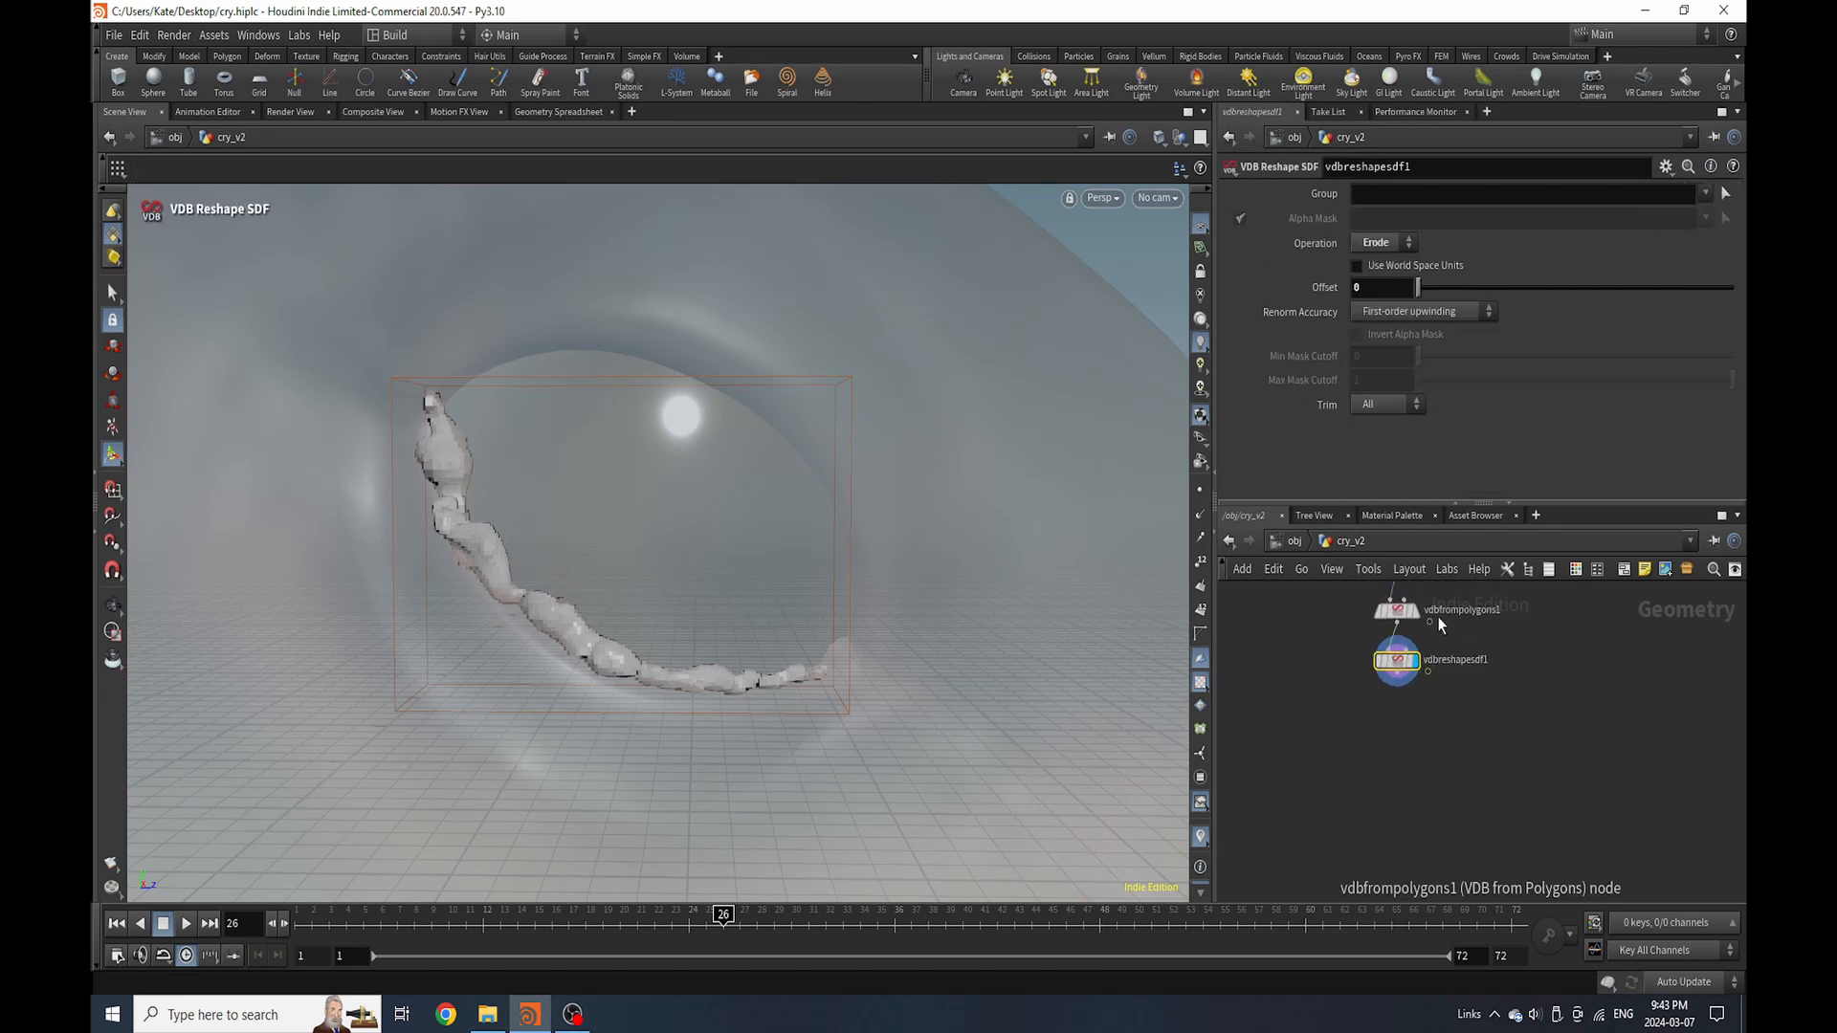
scroll(1384, 763, "up", 3)
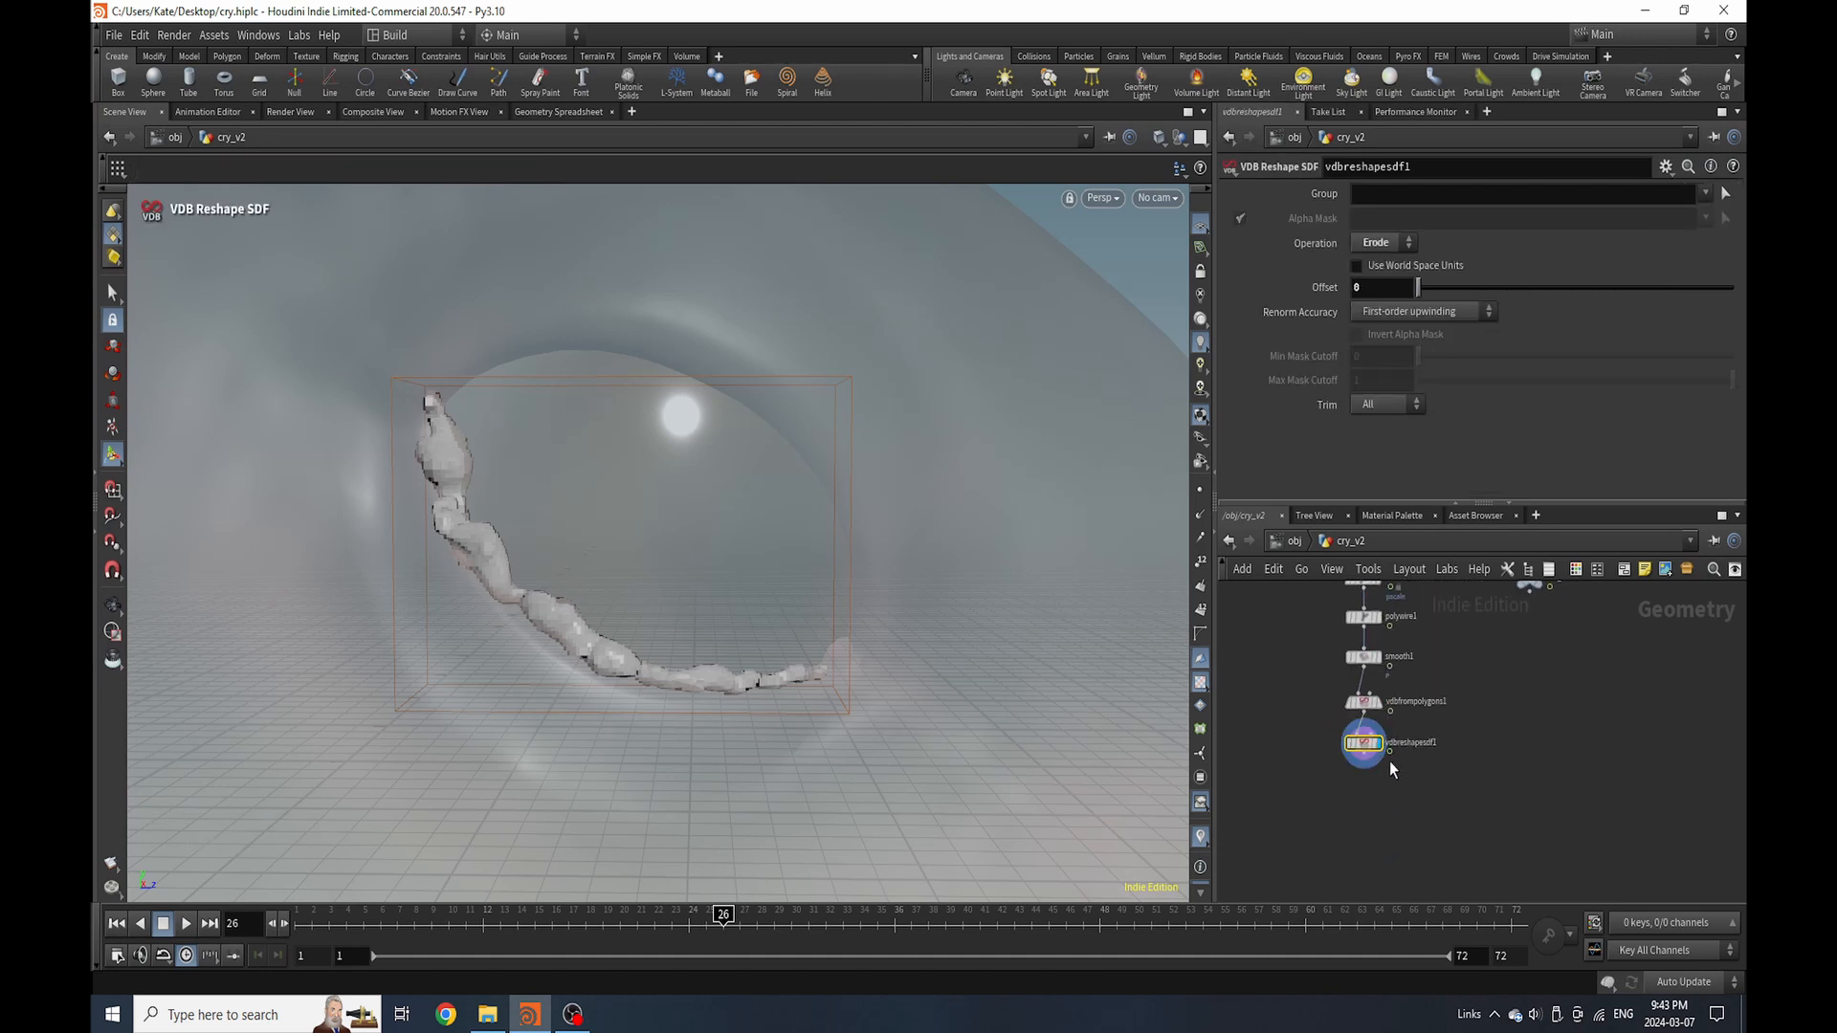
scroll(1389, 791, "down", 3)
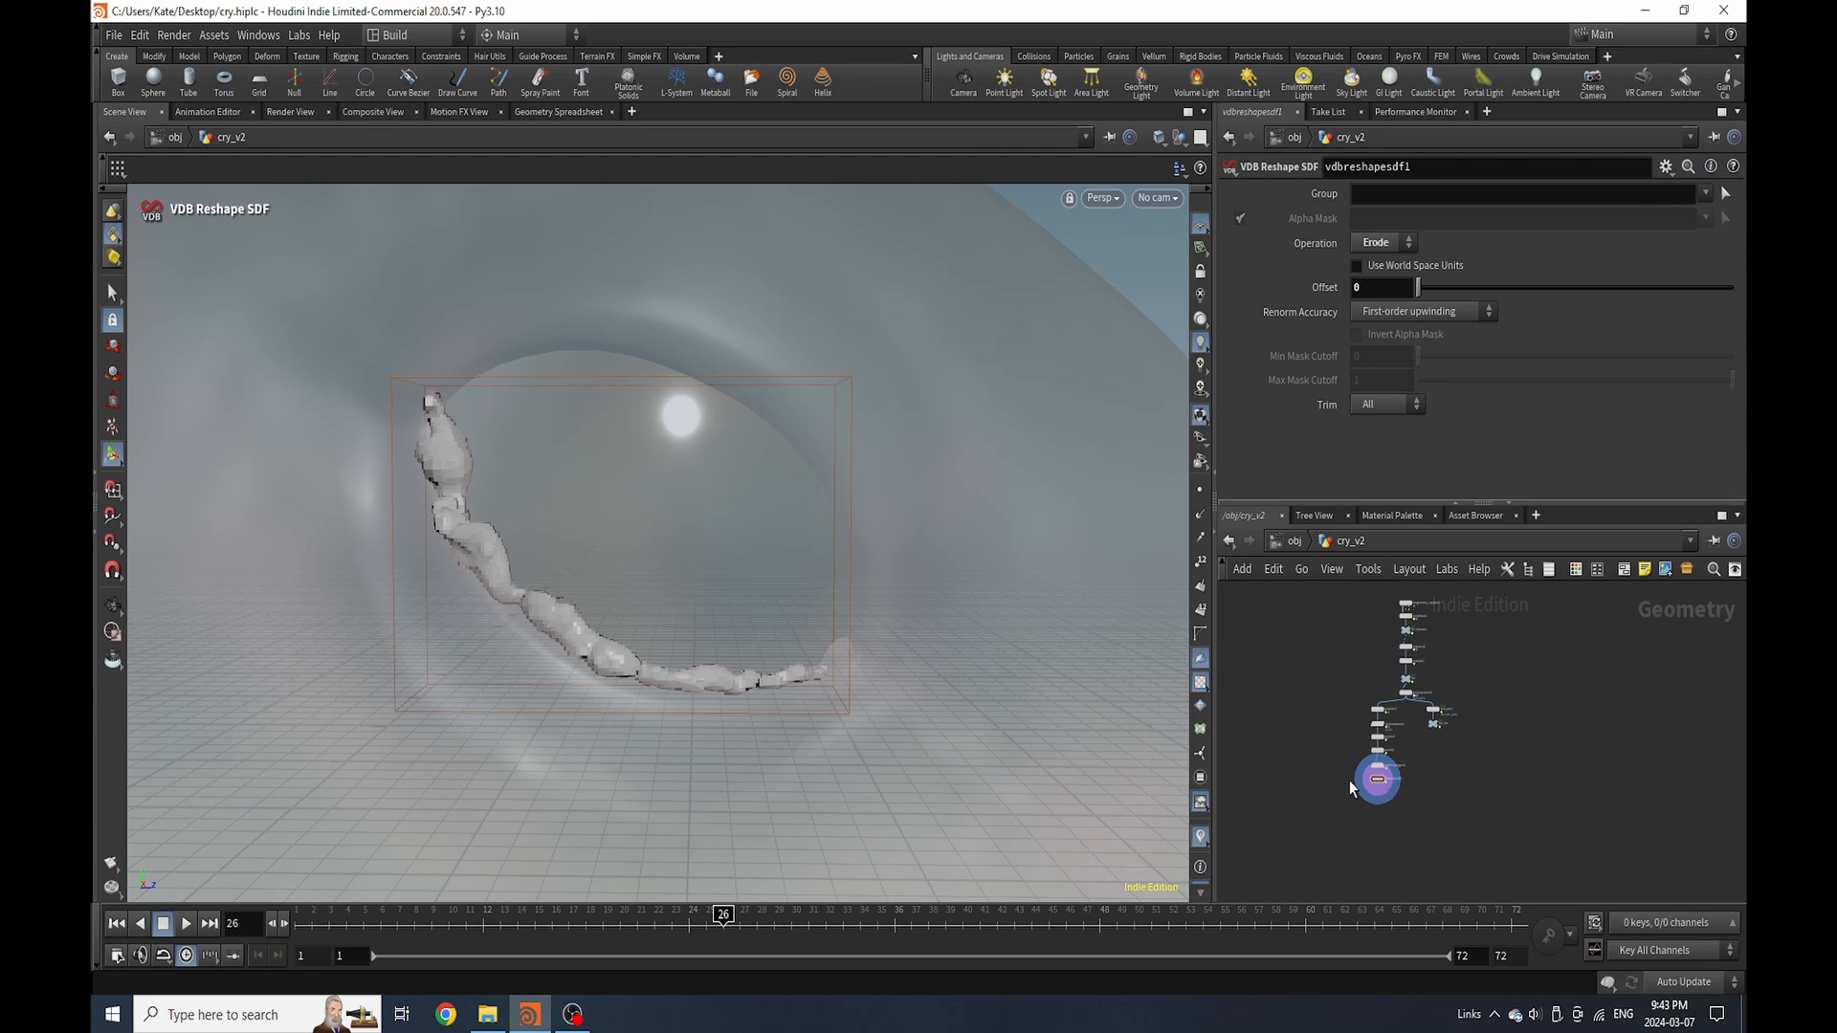
scroll(1374, 801, "up", 4)
scroll(1390, 835, "up", 2)
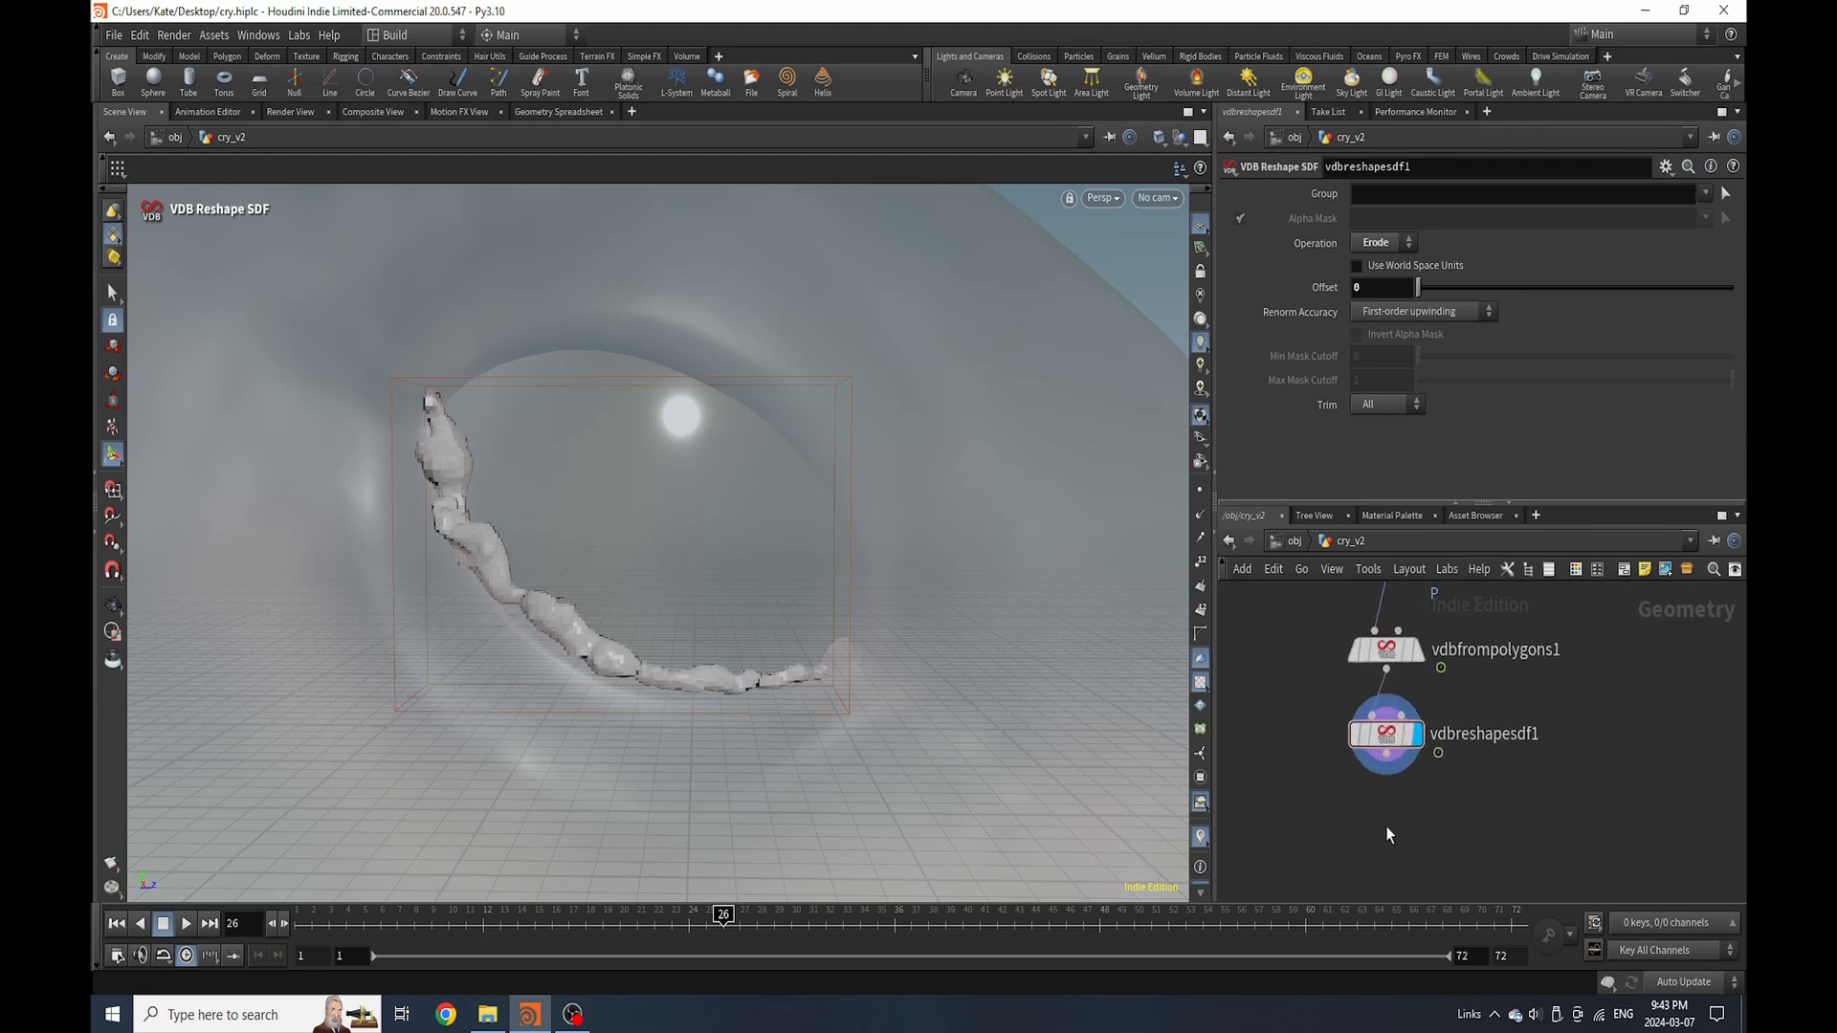
left_click(1386, 734)
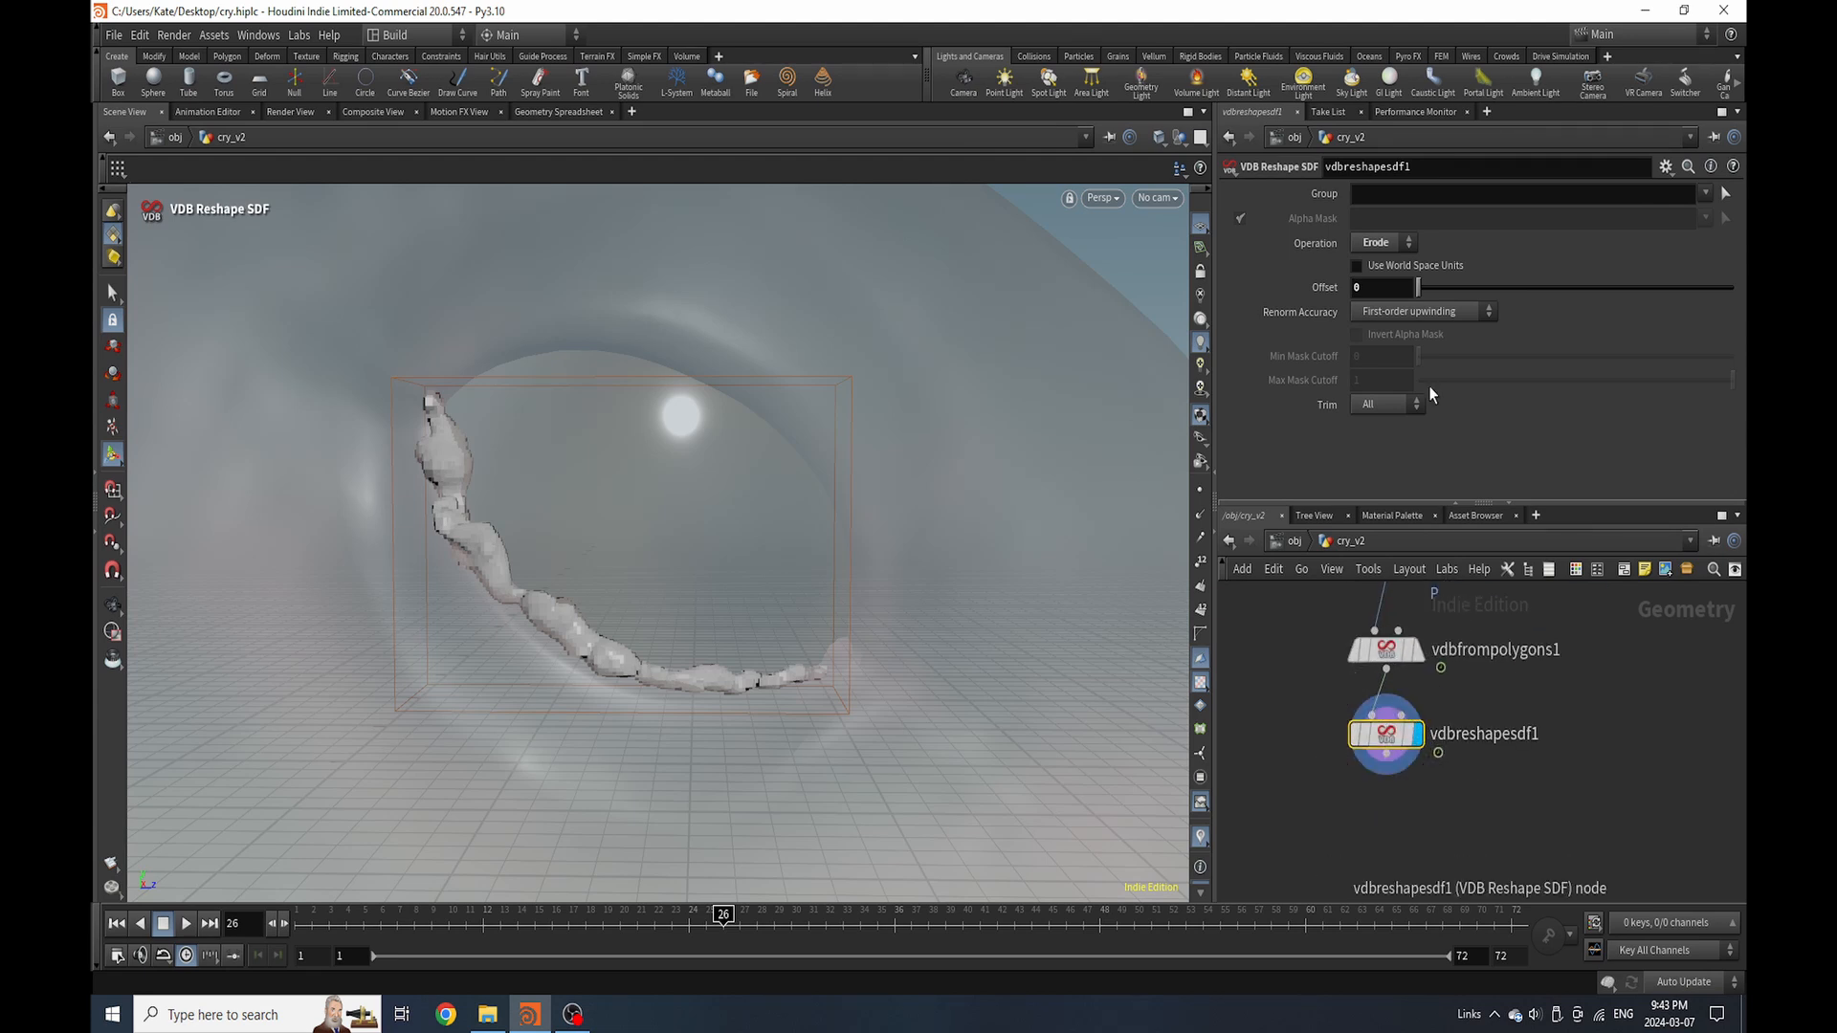
left_click_drag(563, 924, 620, 924)
left_click(1365, 290, "alt")
Keyframe the VDB Reshape SDF node's Offset at 10 on frame 65
left_click(1392, 920)
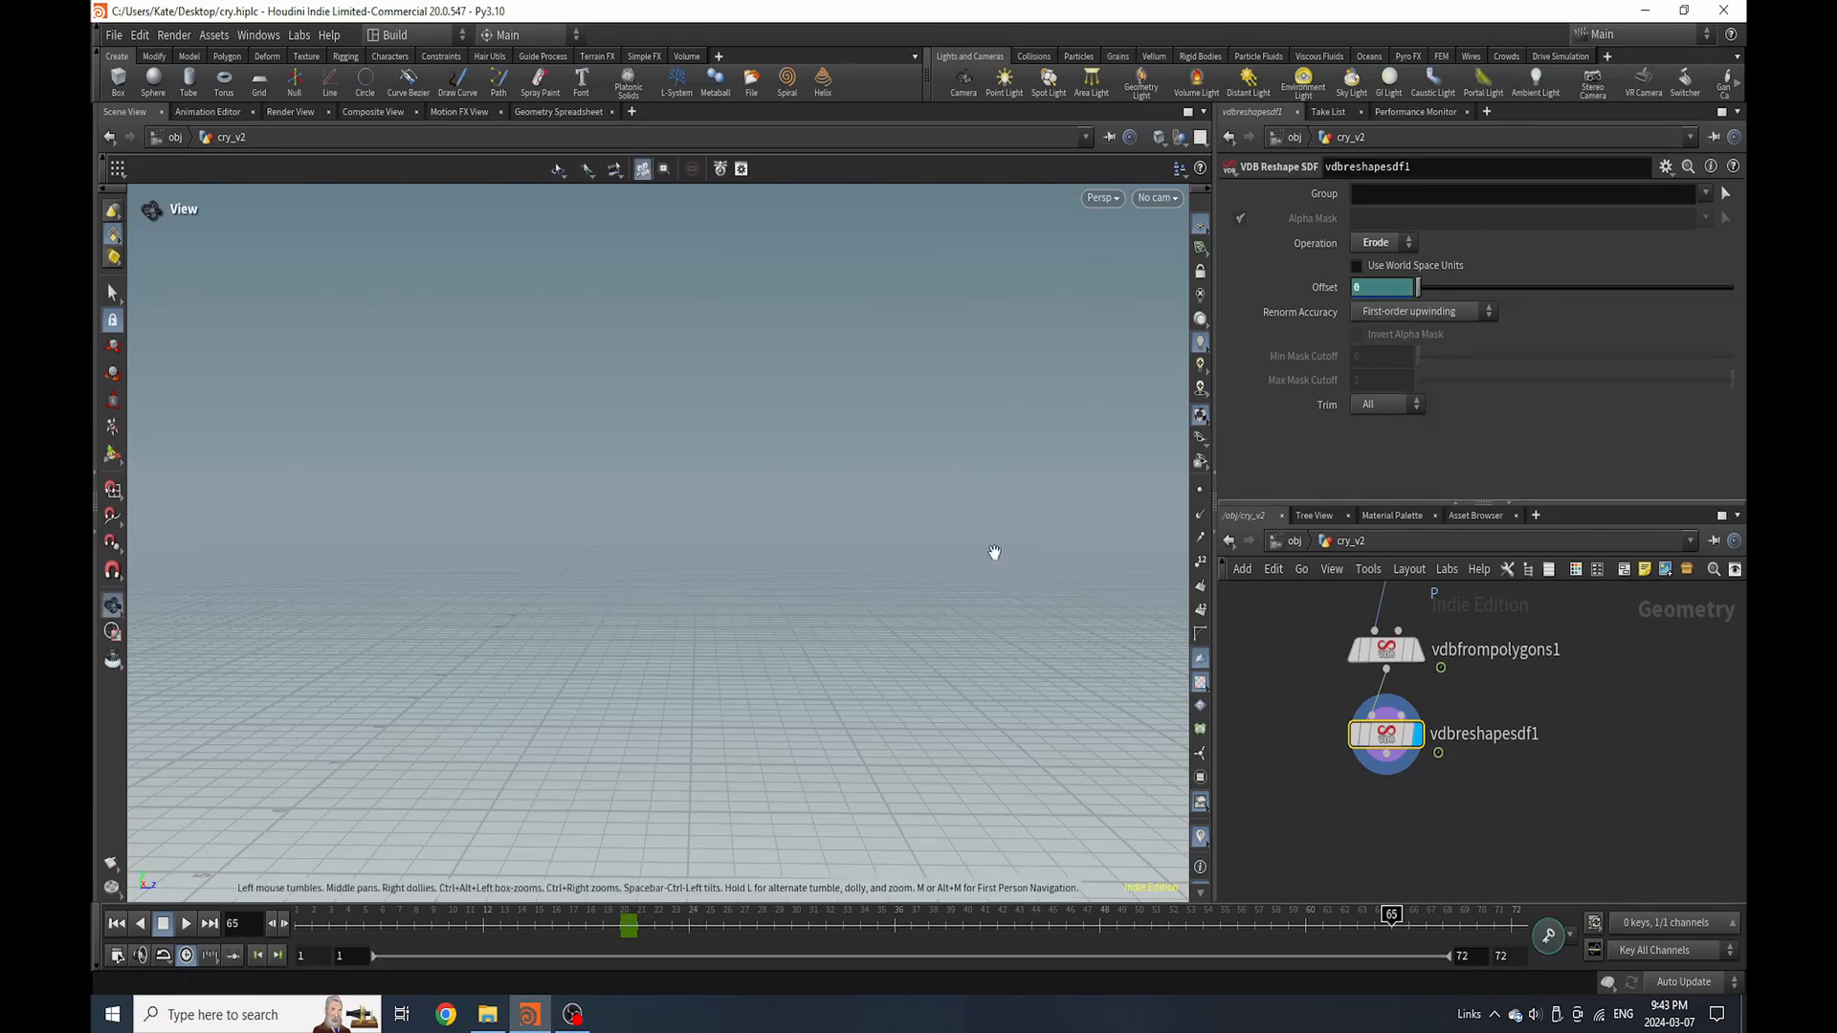
key("space+g")
left_click_drag(623, 372, 1069, 328)
right_click_drag(724, 259, 845, 242)
left_click_drag(845, 242, 693, 564)
right_click_drag(694, 563, 746, 603)
left_click_drag(746, 603, 713, 550)
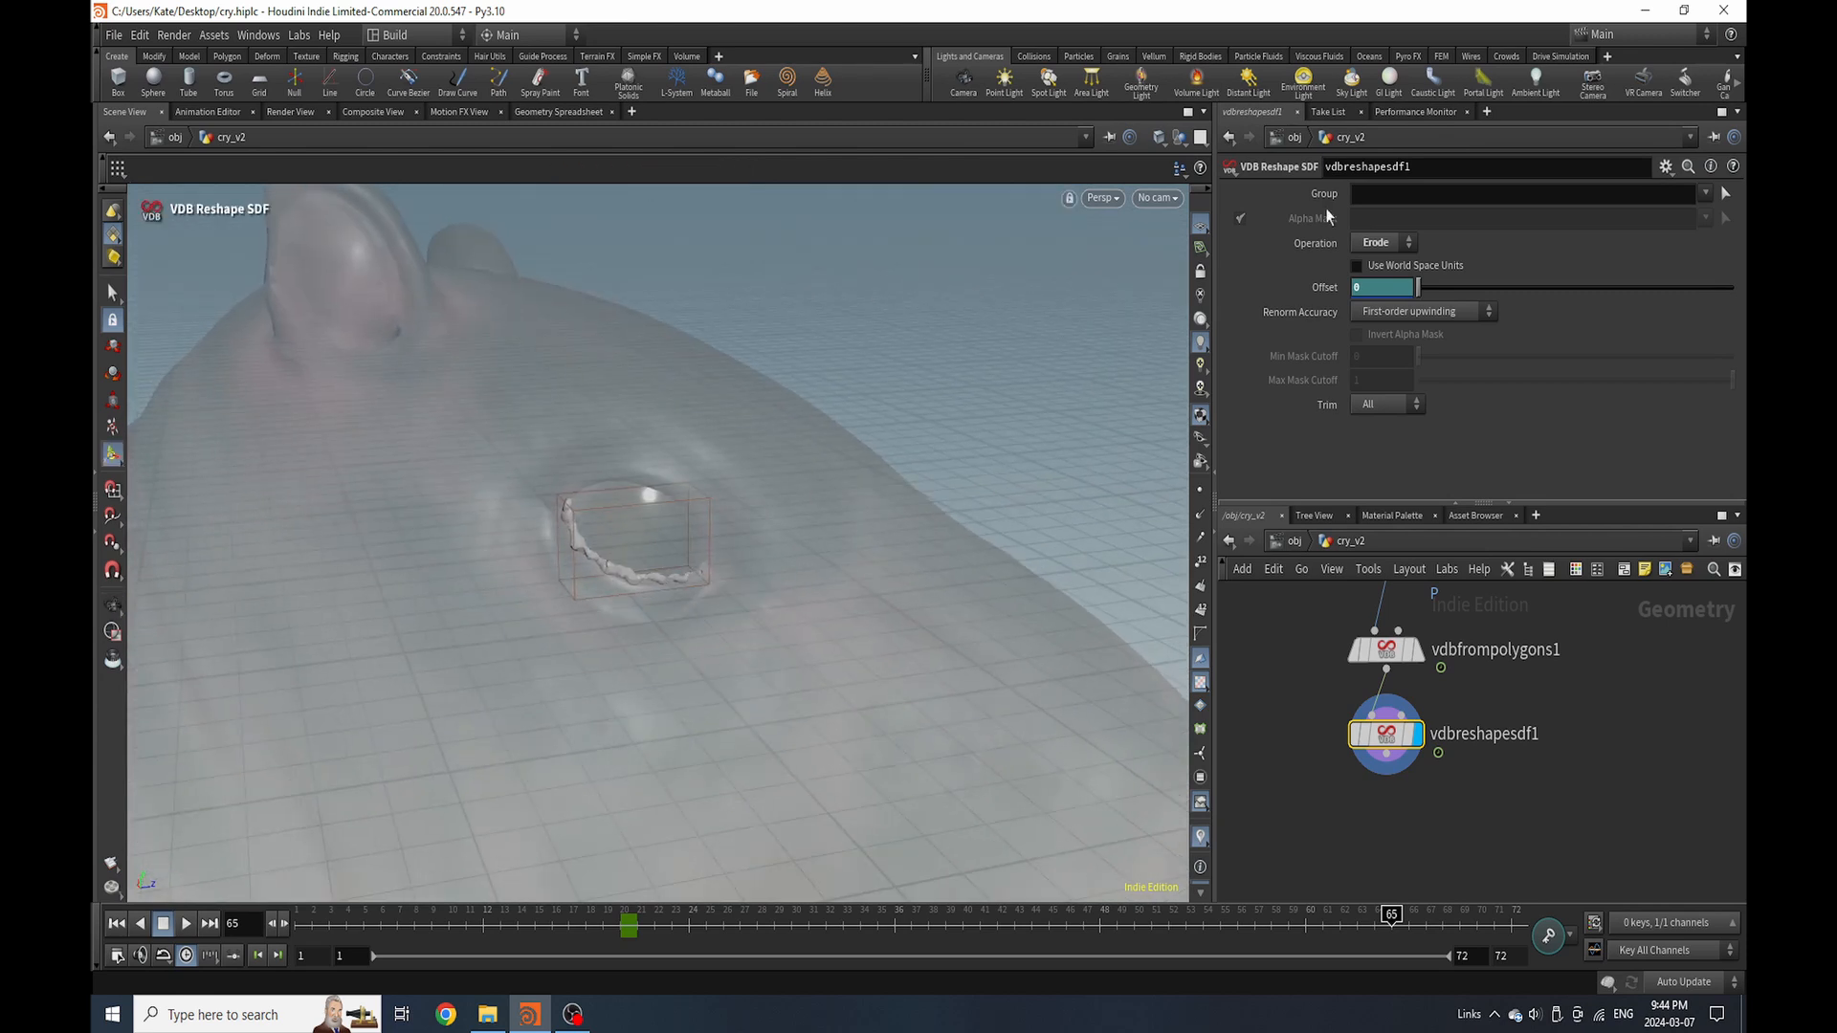
left_click_drag(1425, 290, 1733, 303)
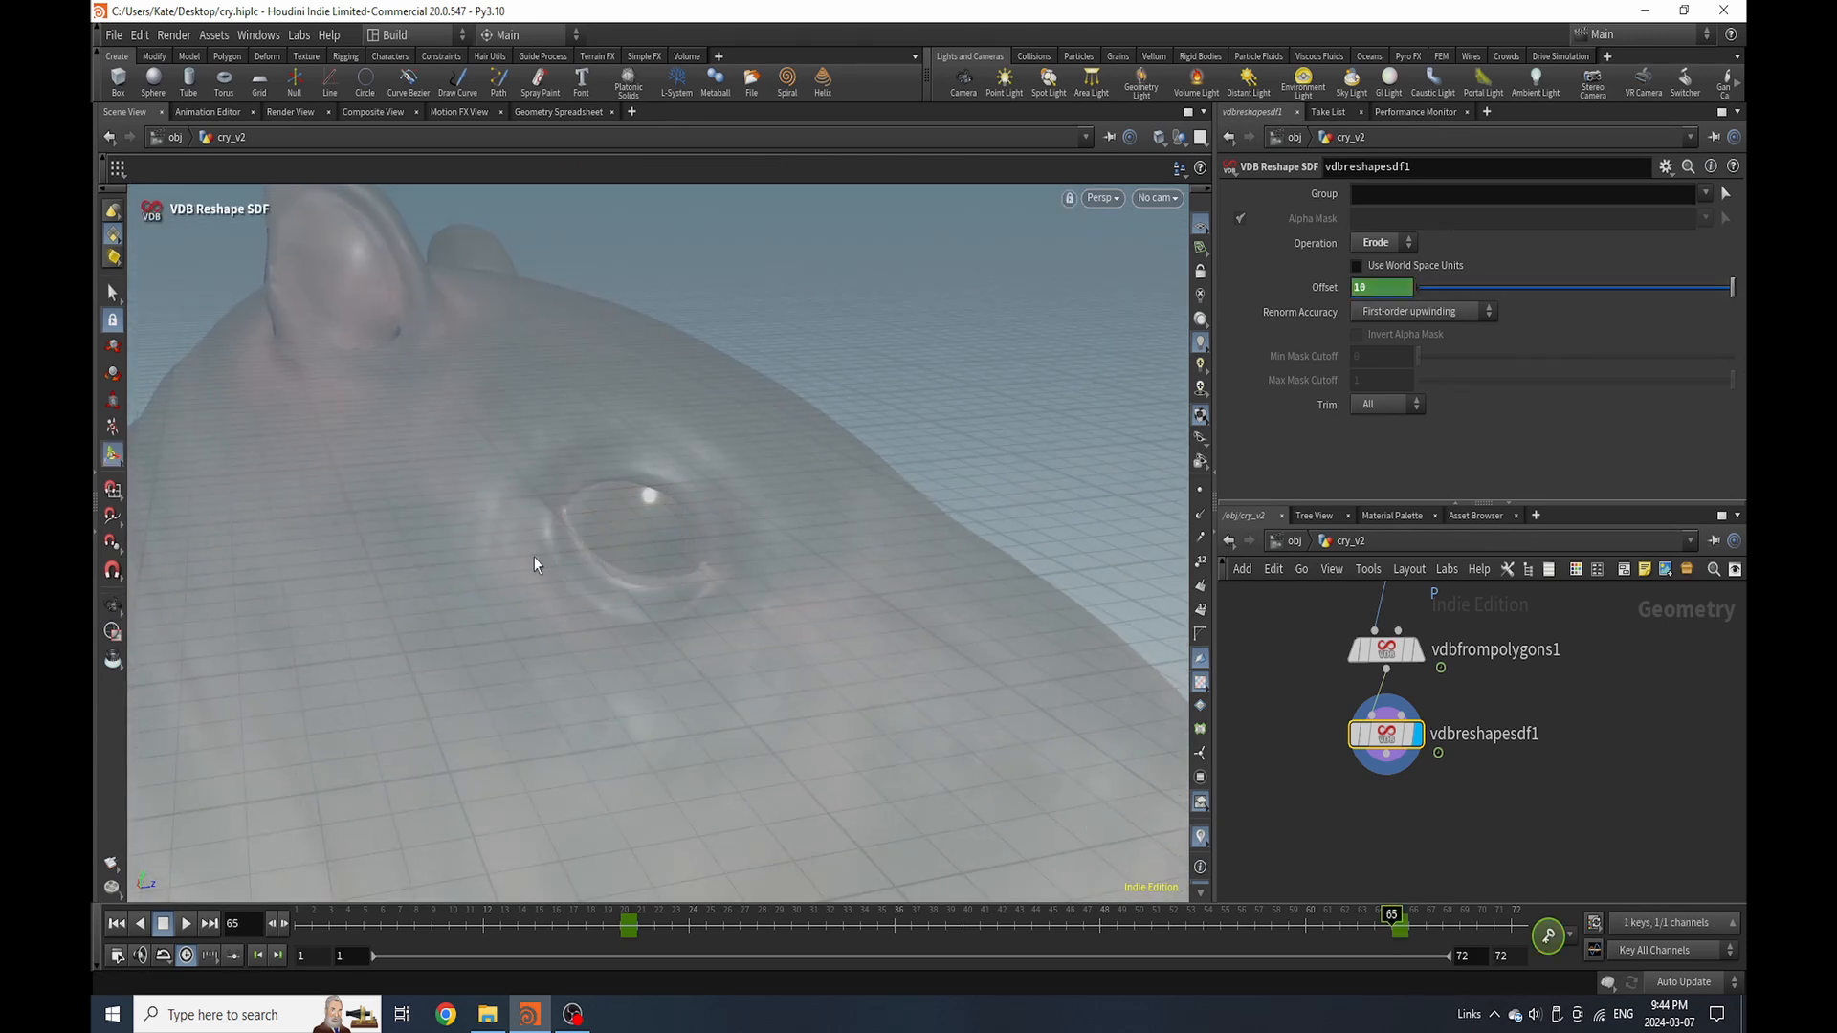
Add a Convert node connected below VDB Reshape SDF and display it
key("Tab")
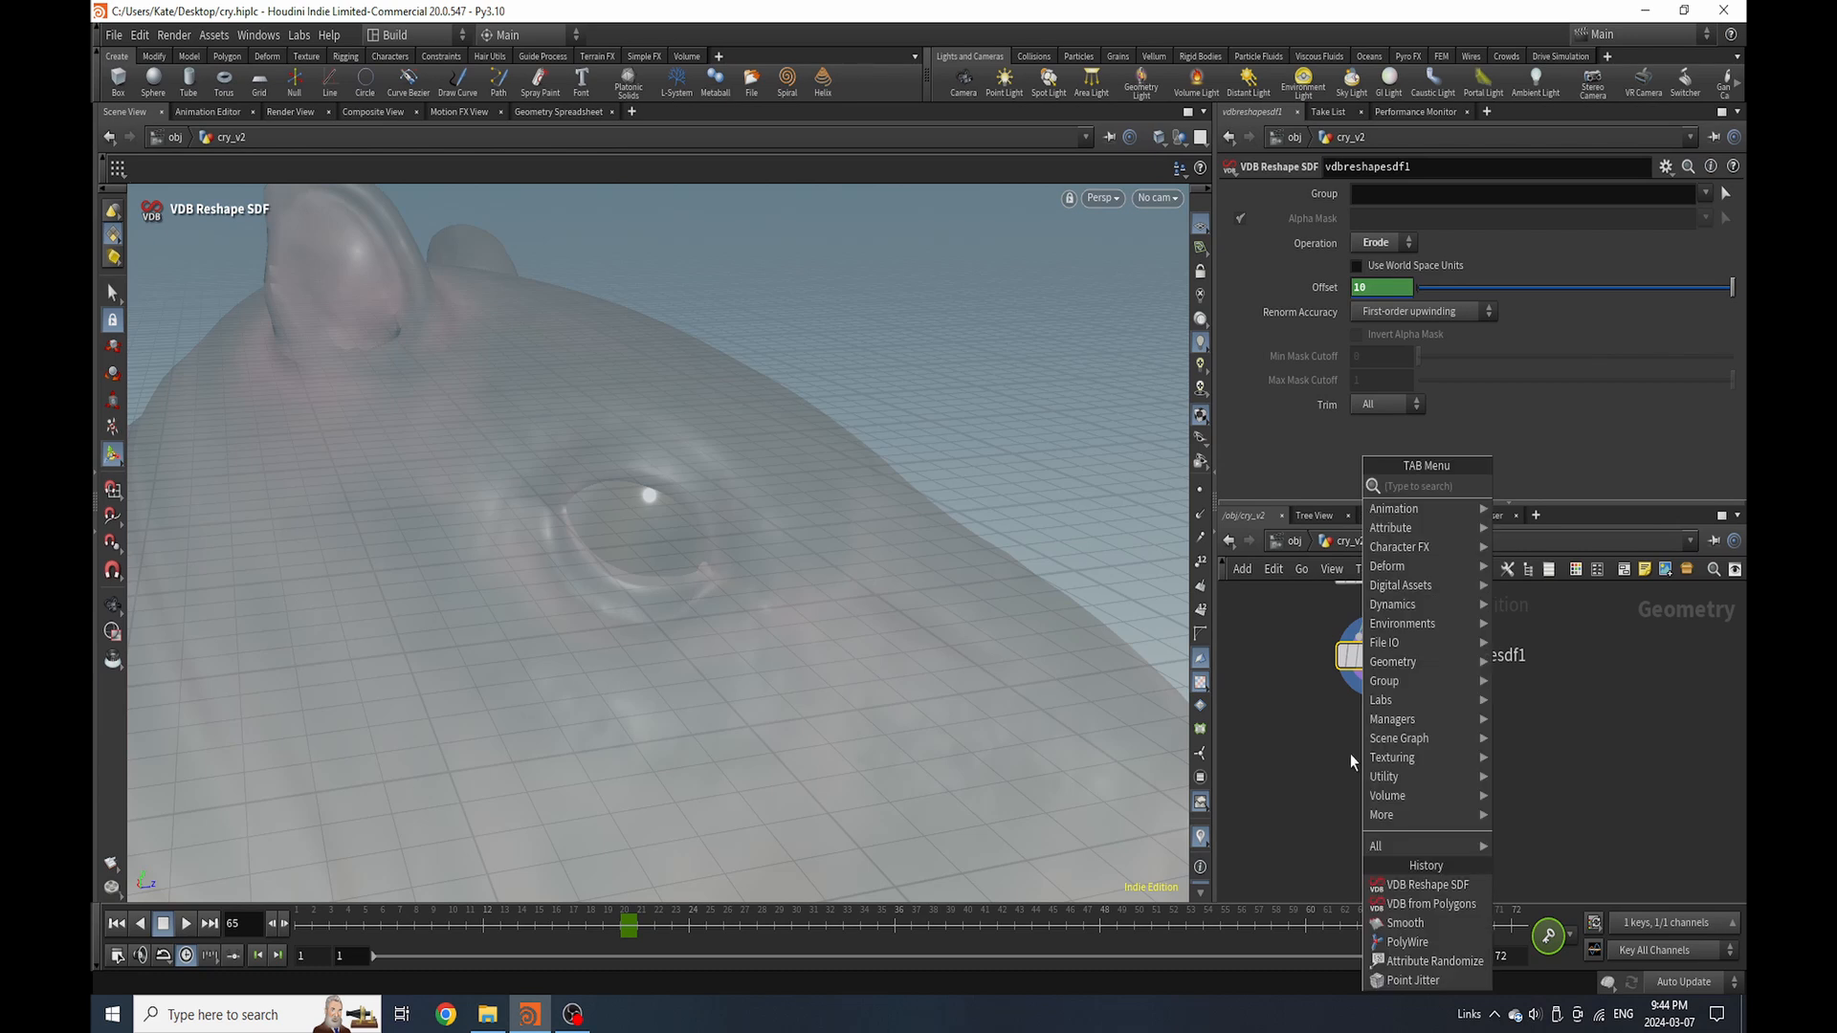
type("conver")
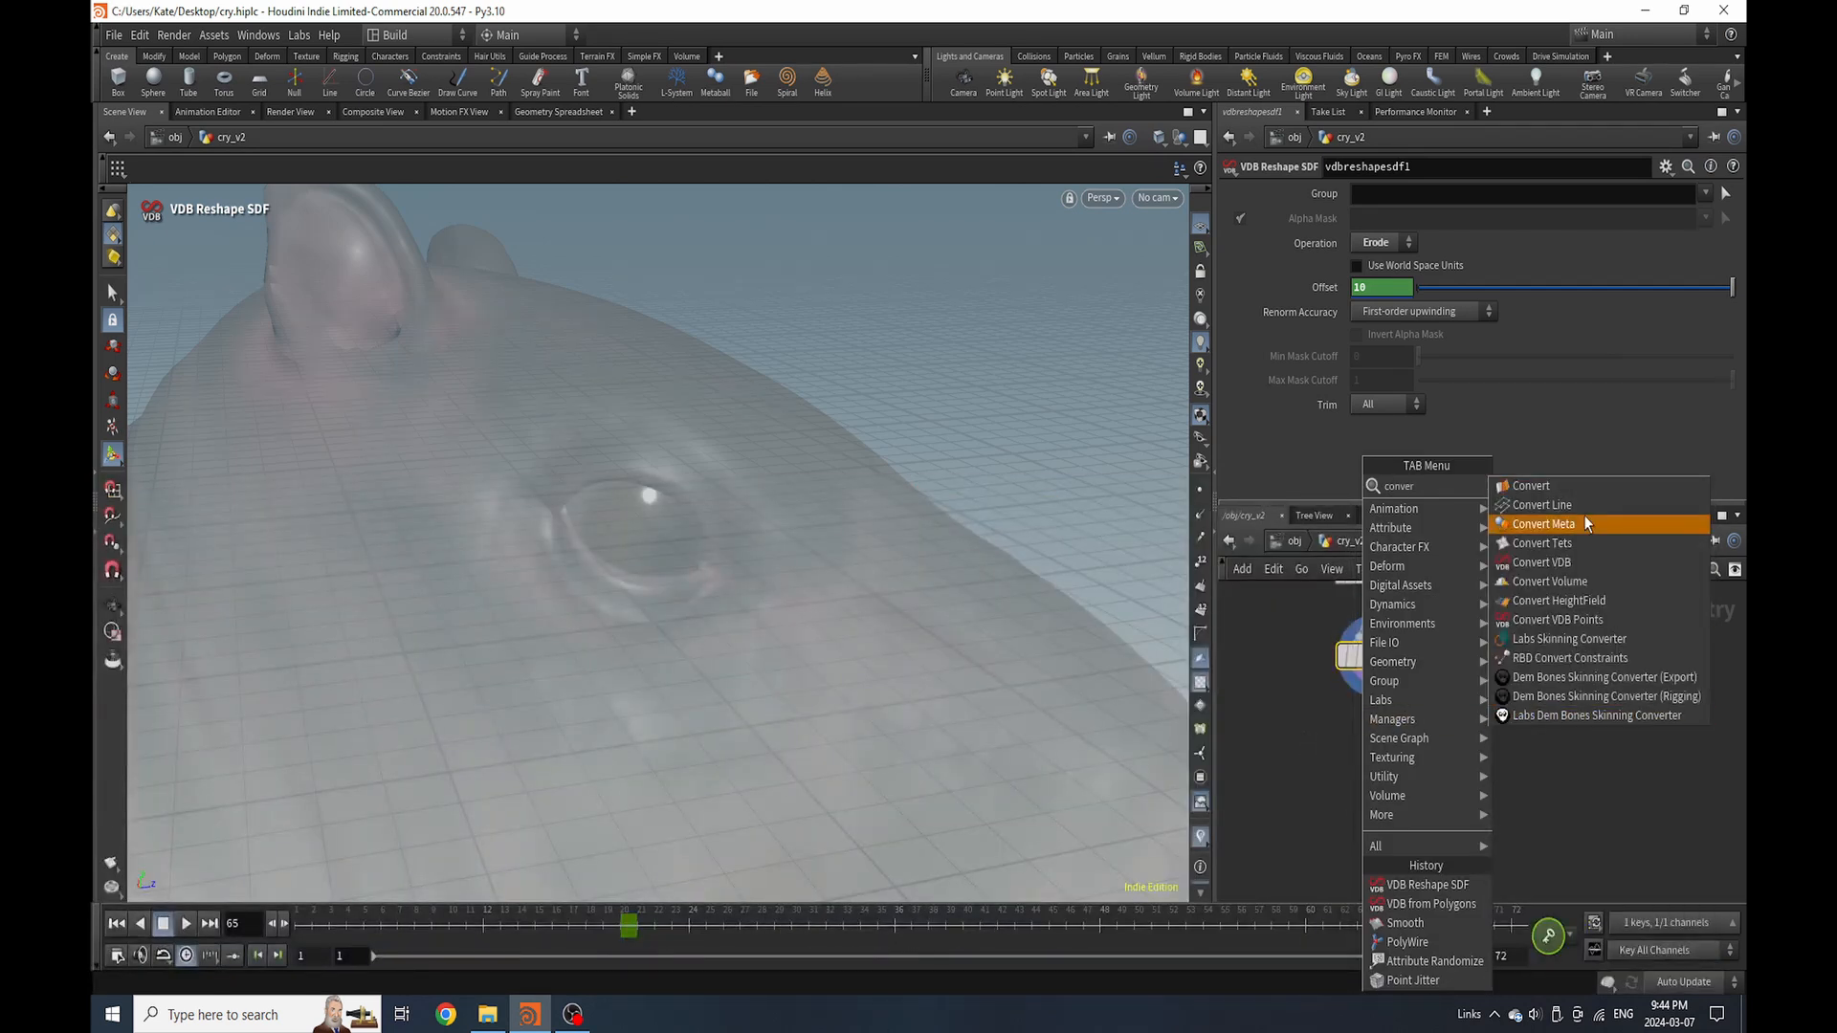
left_click(1579, 505)
left_click(1375, 749)
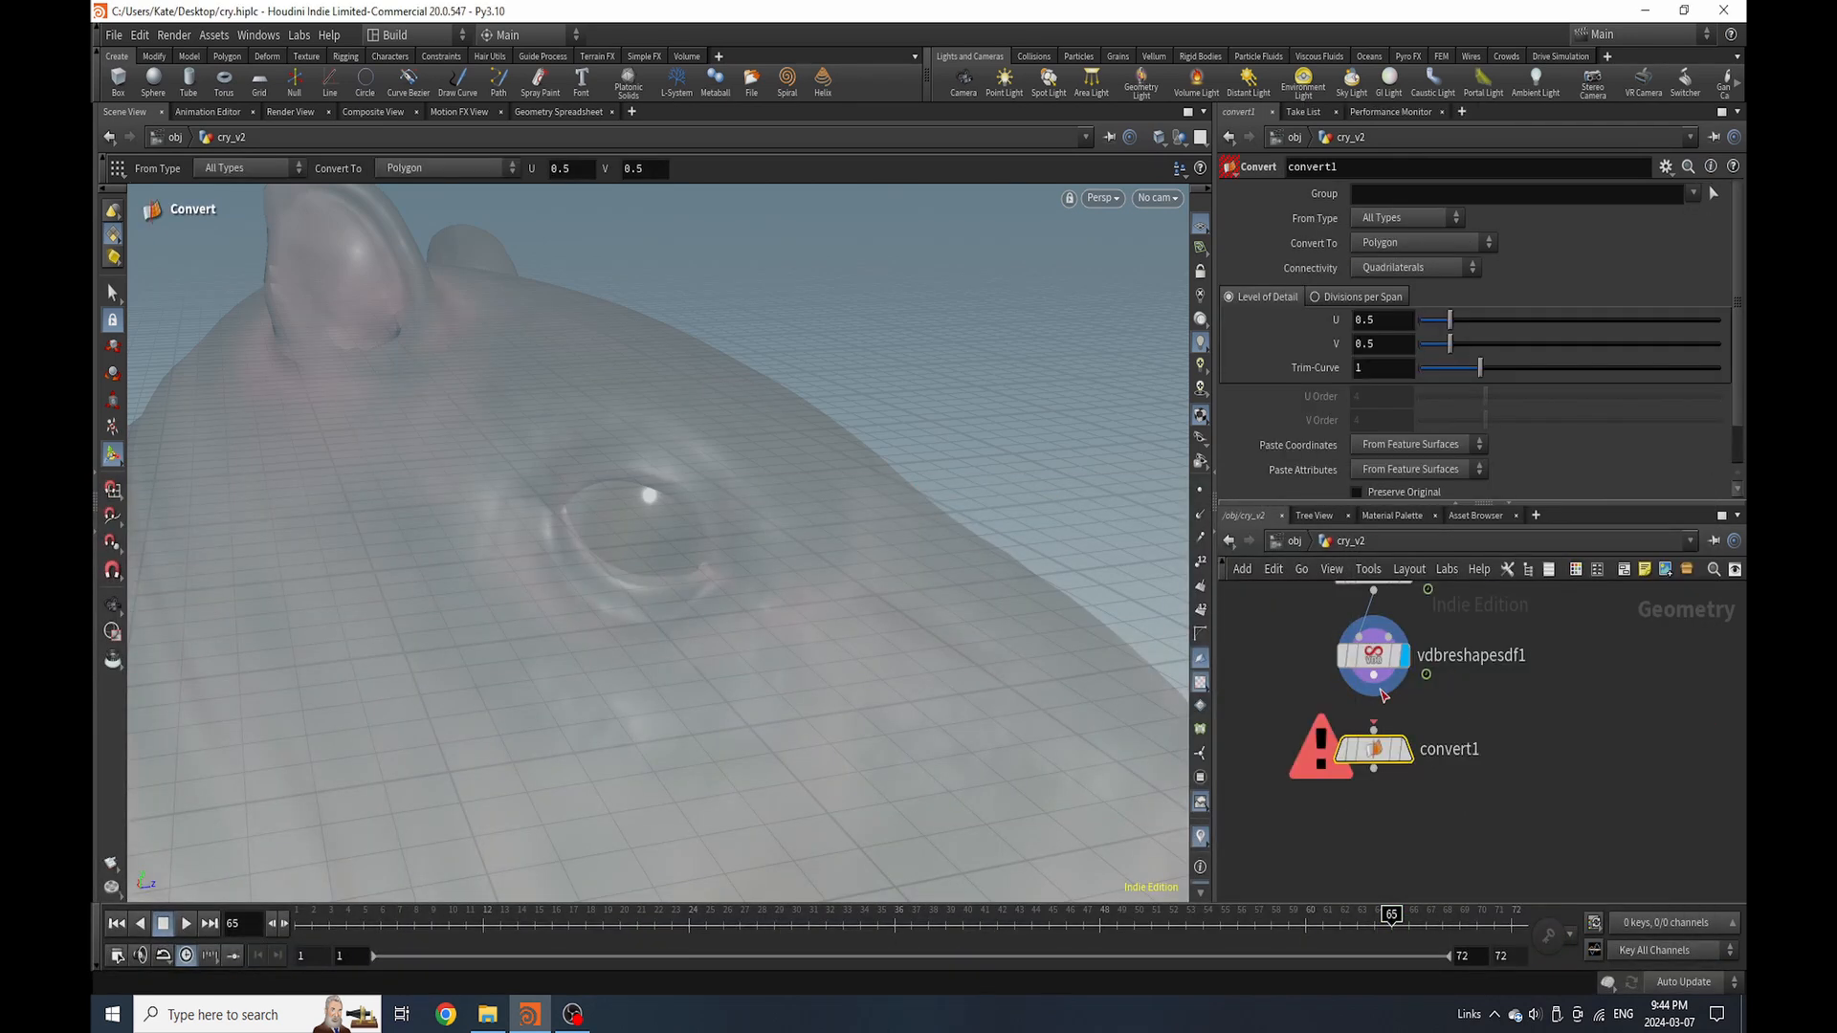
left_click(1410, 756)
Examine the converted tear mesh on frame 17, along with the Convert node's geometry information and the PolyWire settings
left_click(569, 930)
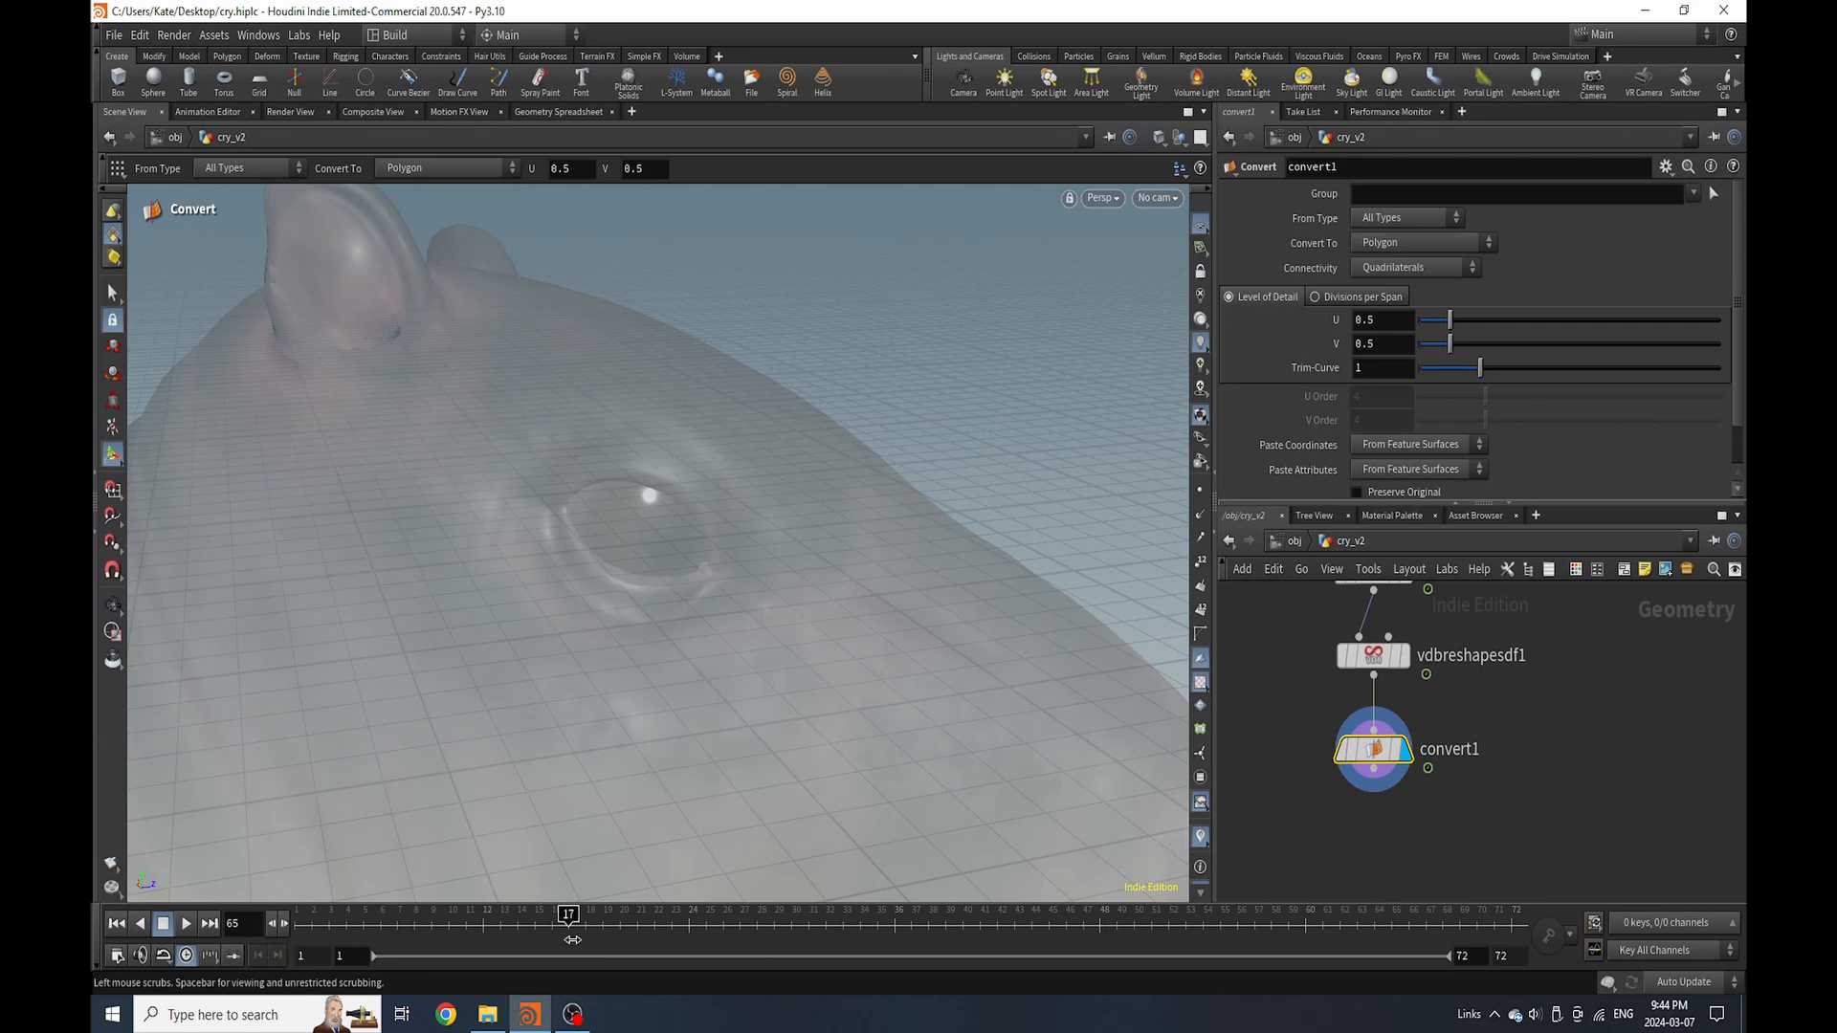
key("space+g")
left_click_drag(641, 557, 954, 520)
right_click_drag(641, 557, 677, 506)
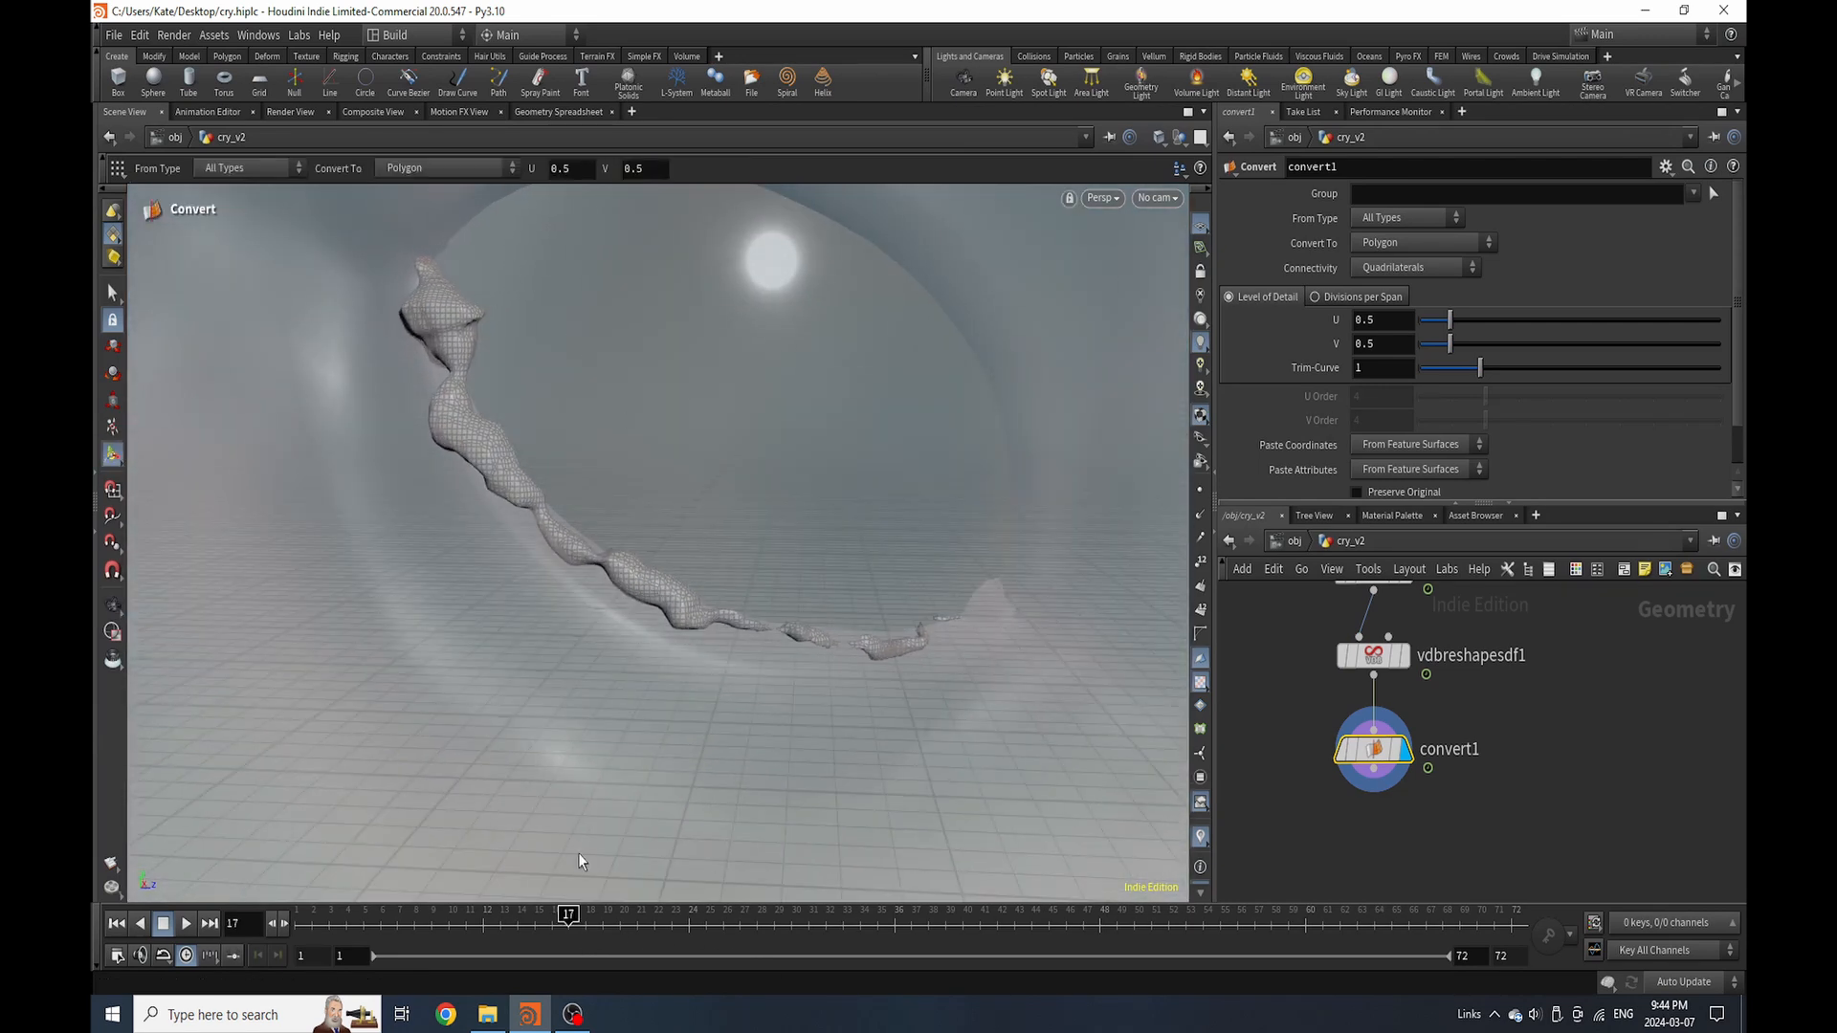
scroll(1394, 861, "down", 3)
middle_click(1383, 832)
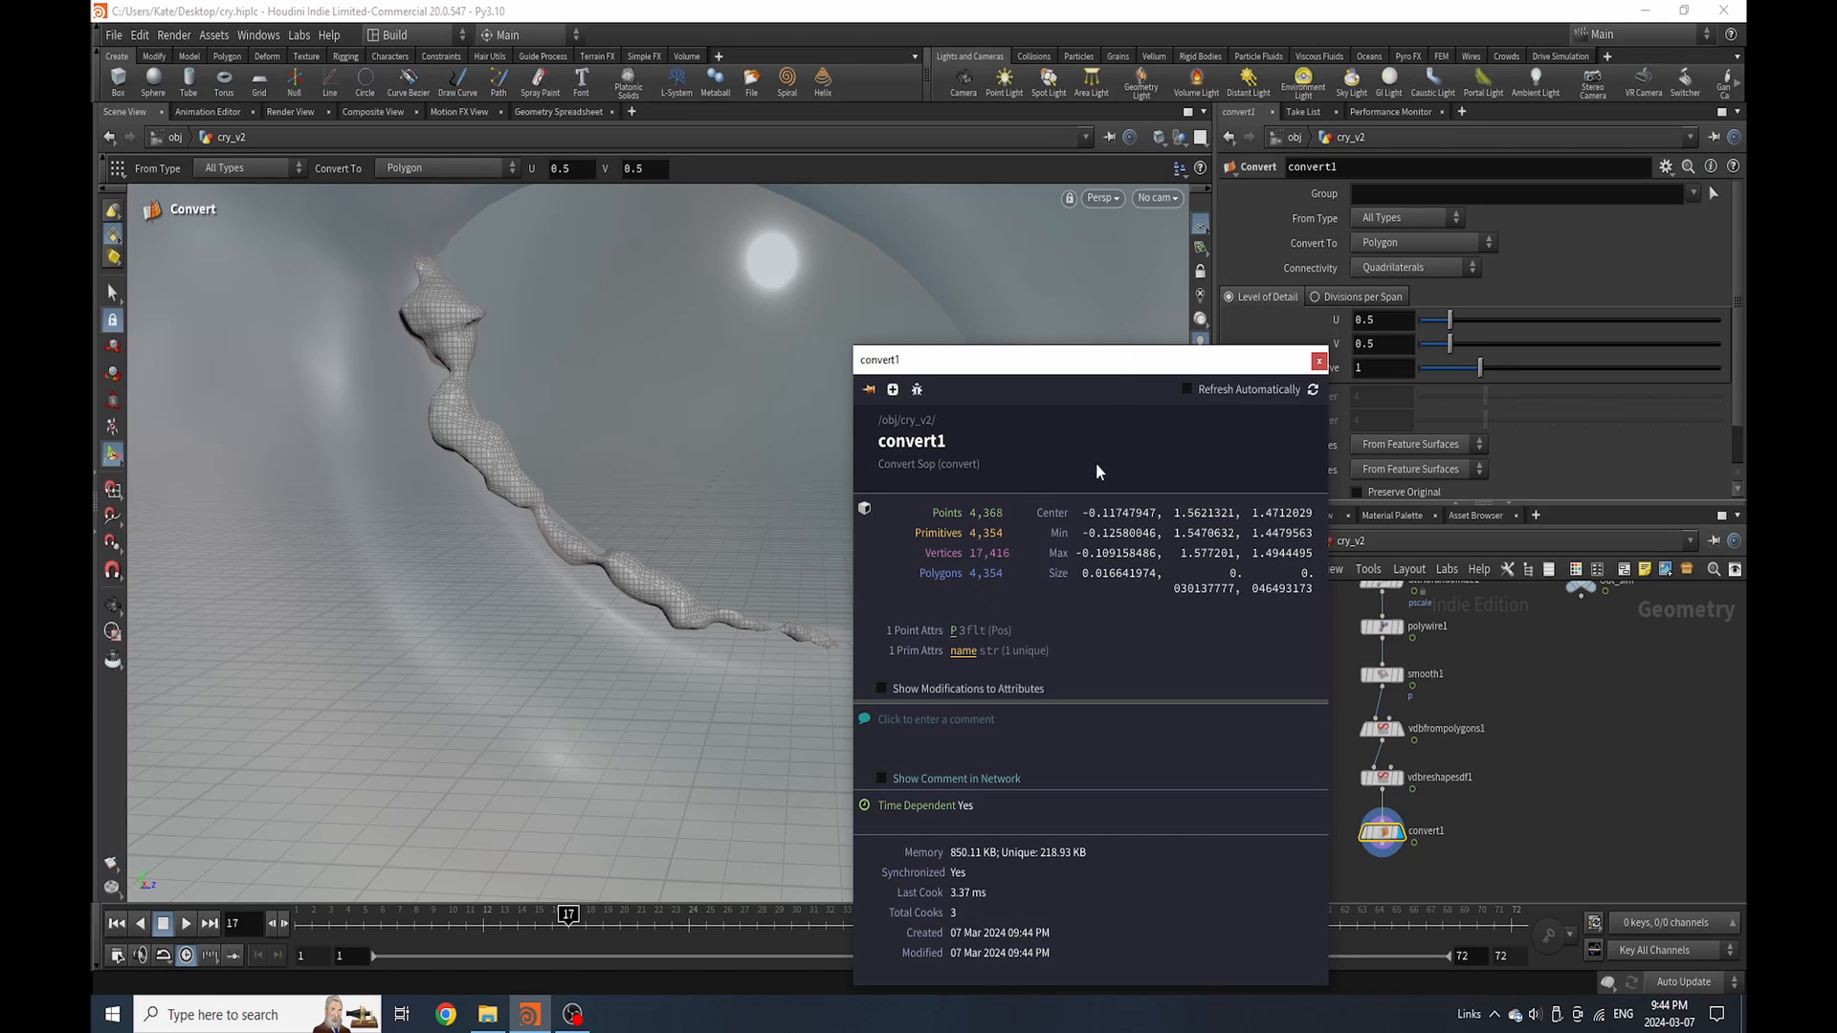
left_click(1321, 364)
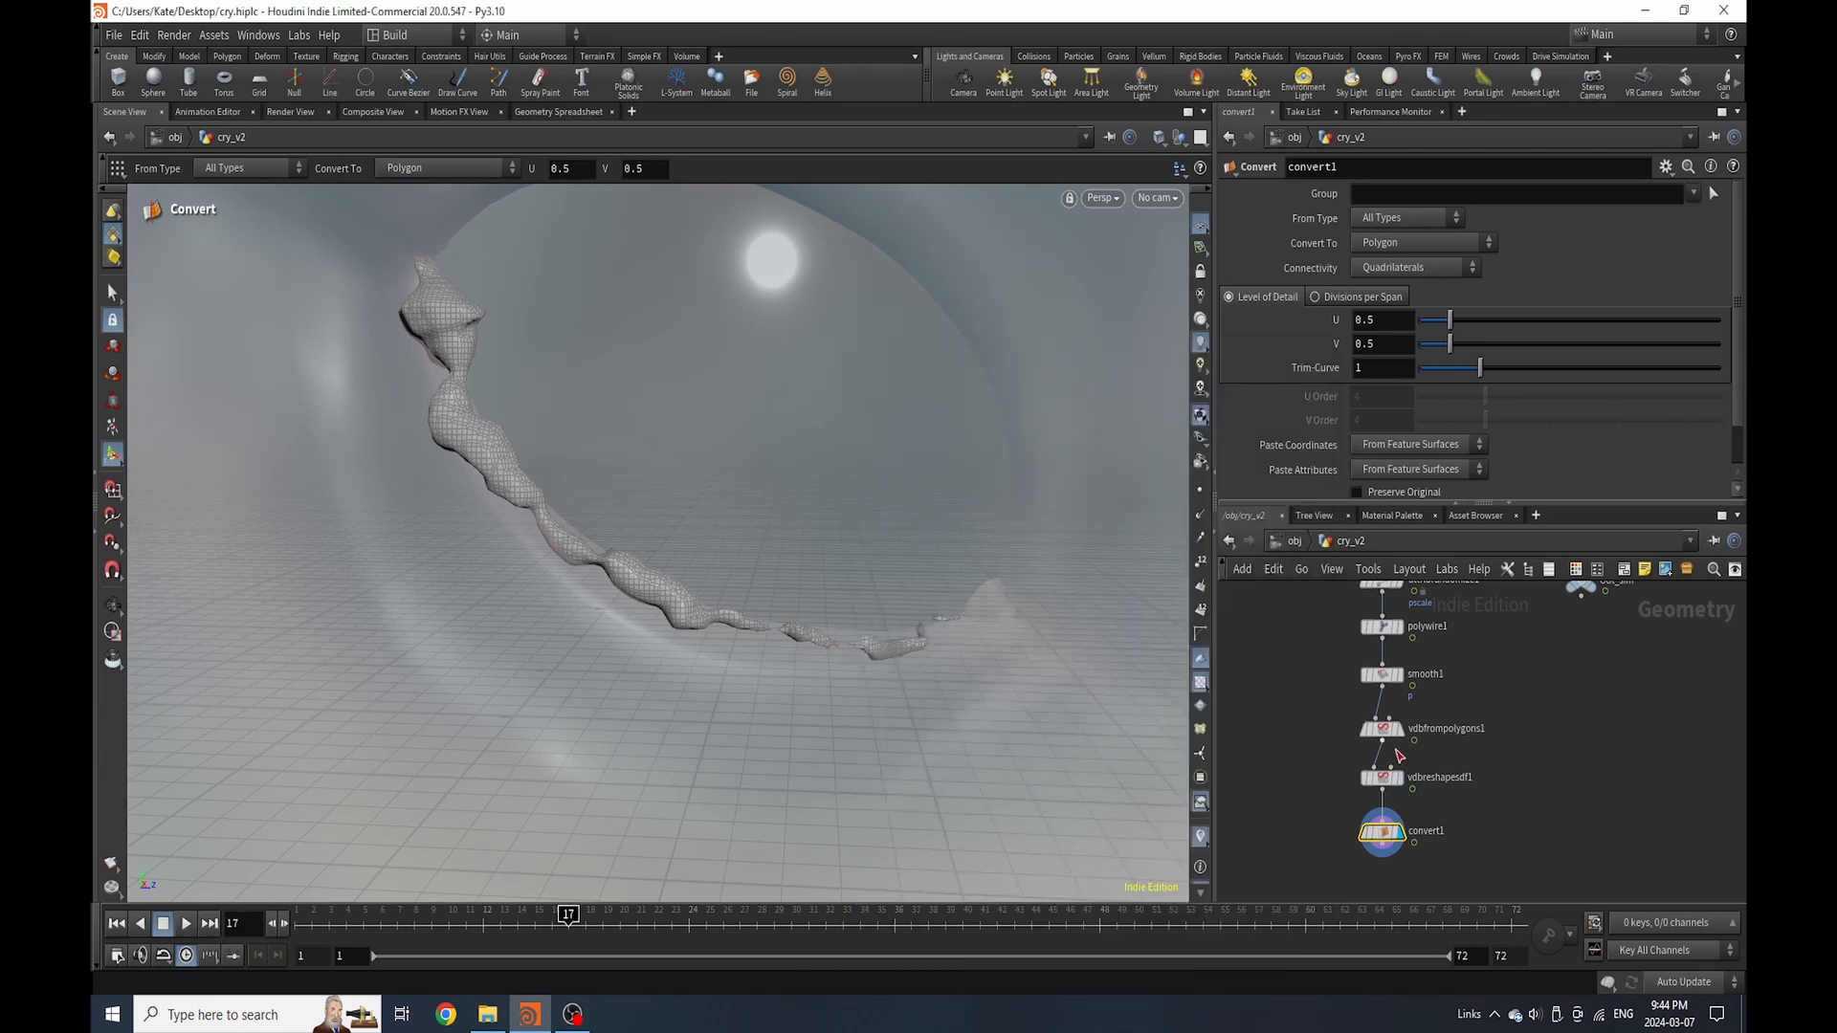
scroll(1399, 755, "up", 1)
left_click(1375, 601)
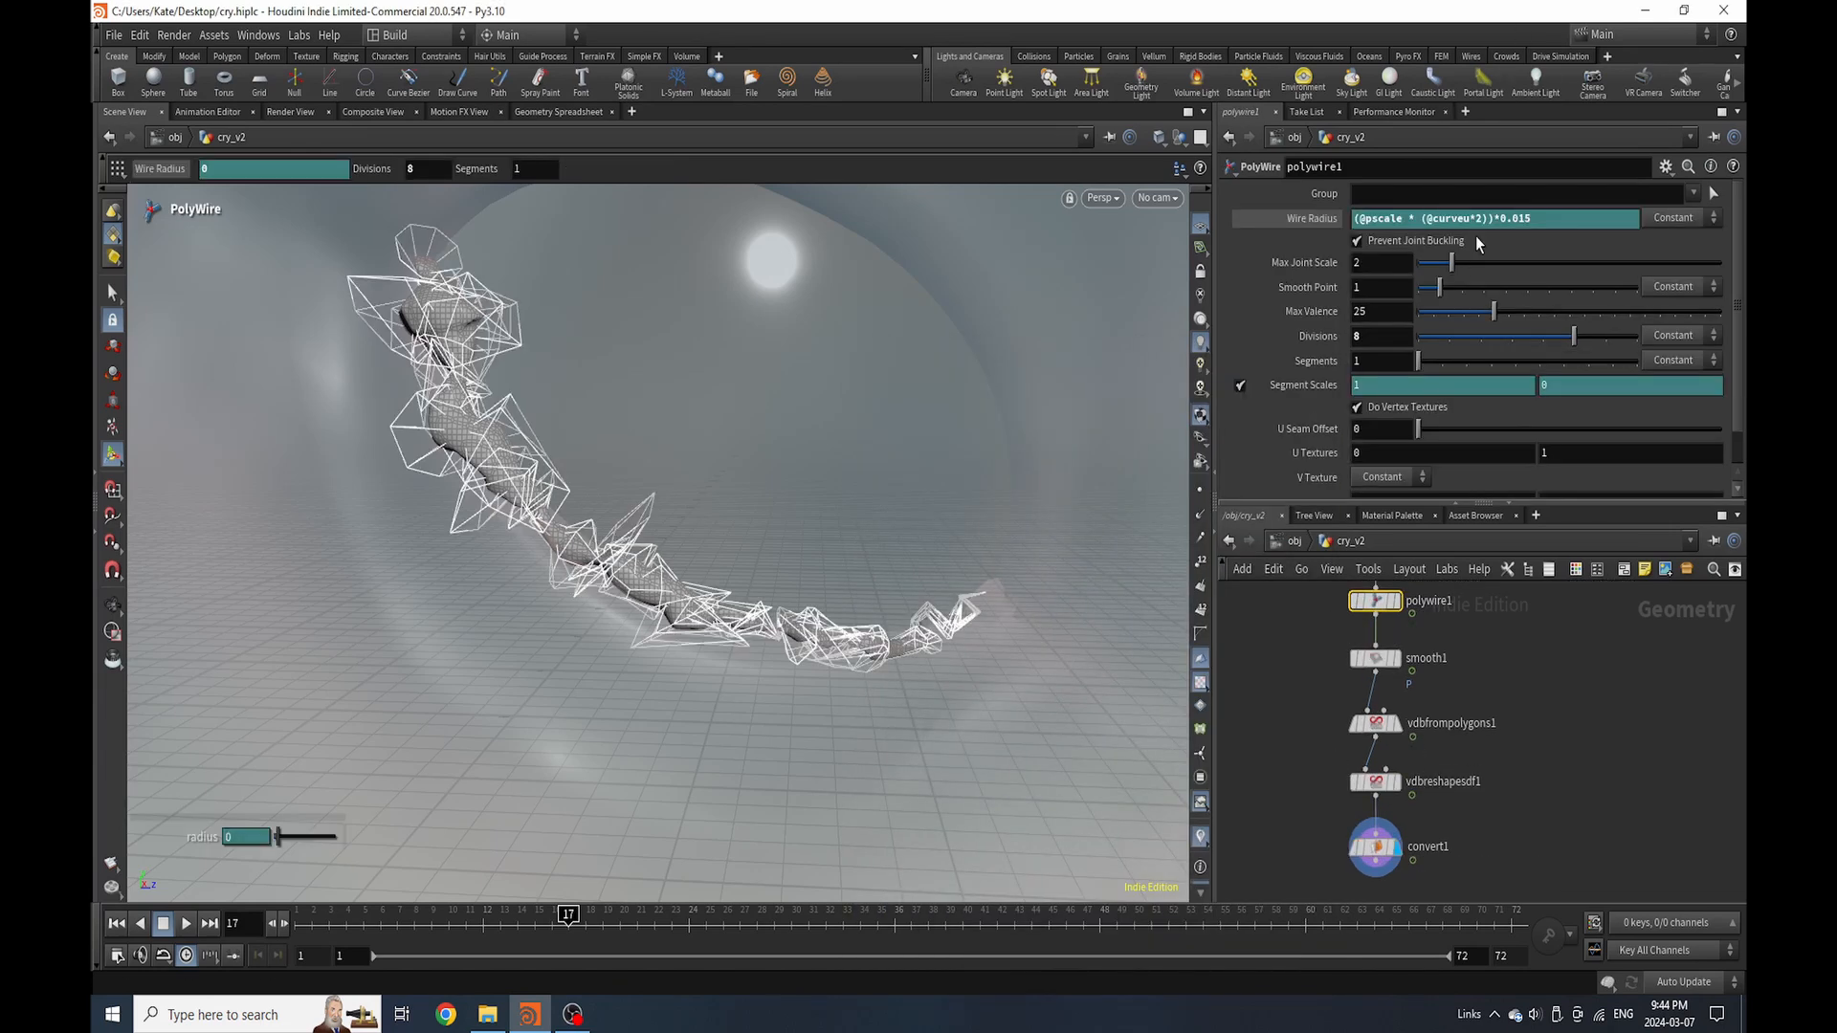
left_click(1589, 658)
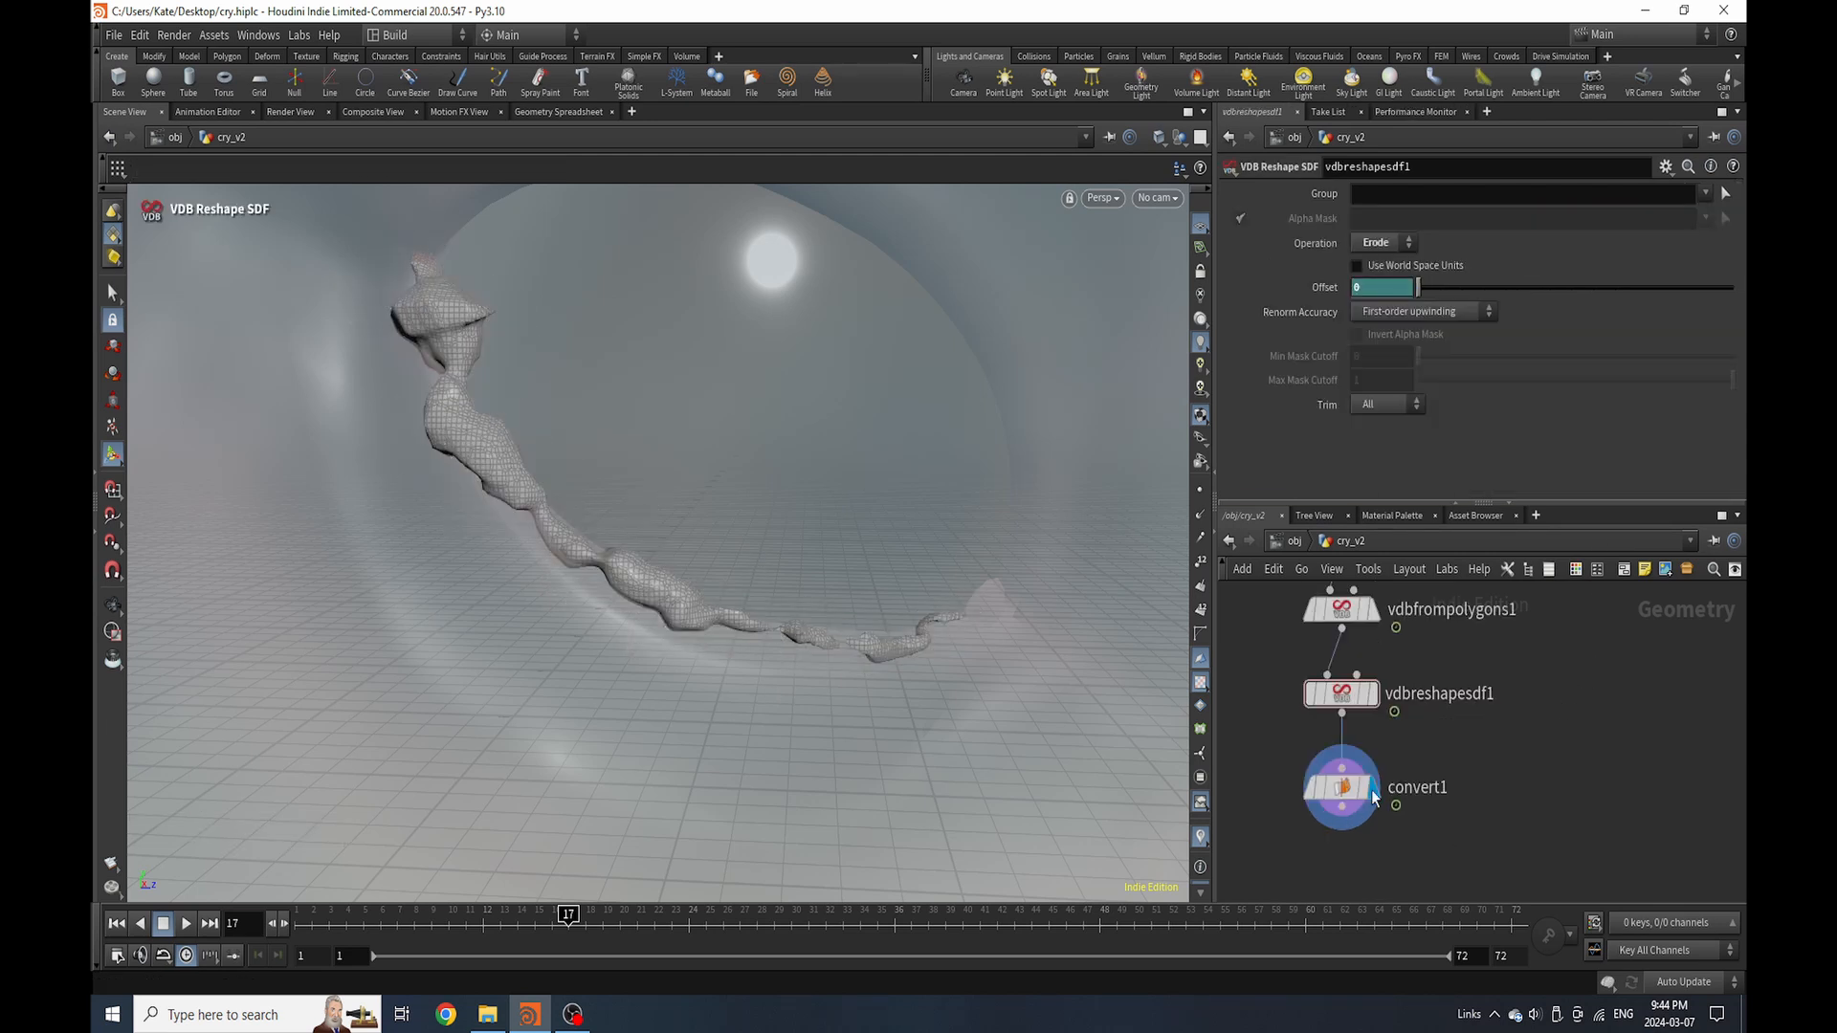
Add a Color node and connect it below the Convert node
key("Tab")
type("color")
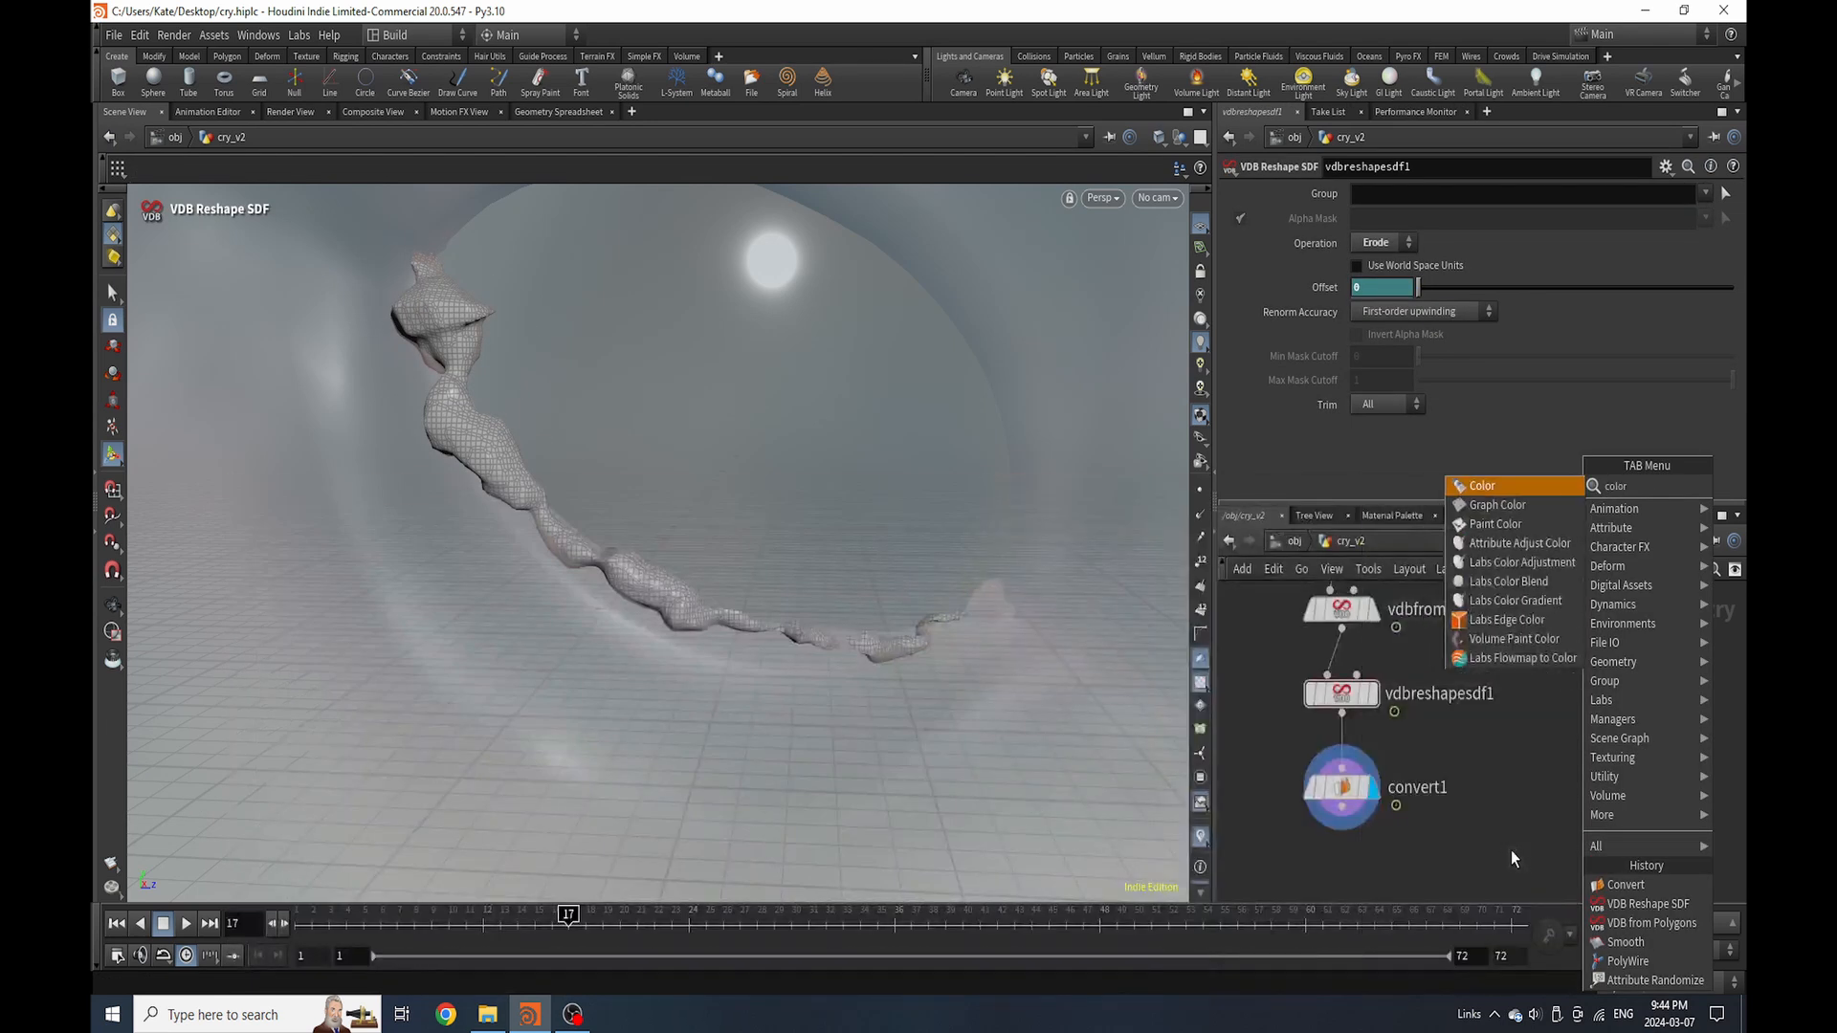
left_click(1482, 486)
left_click(1339, 870)
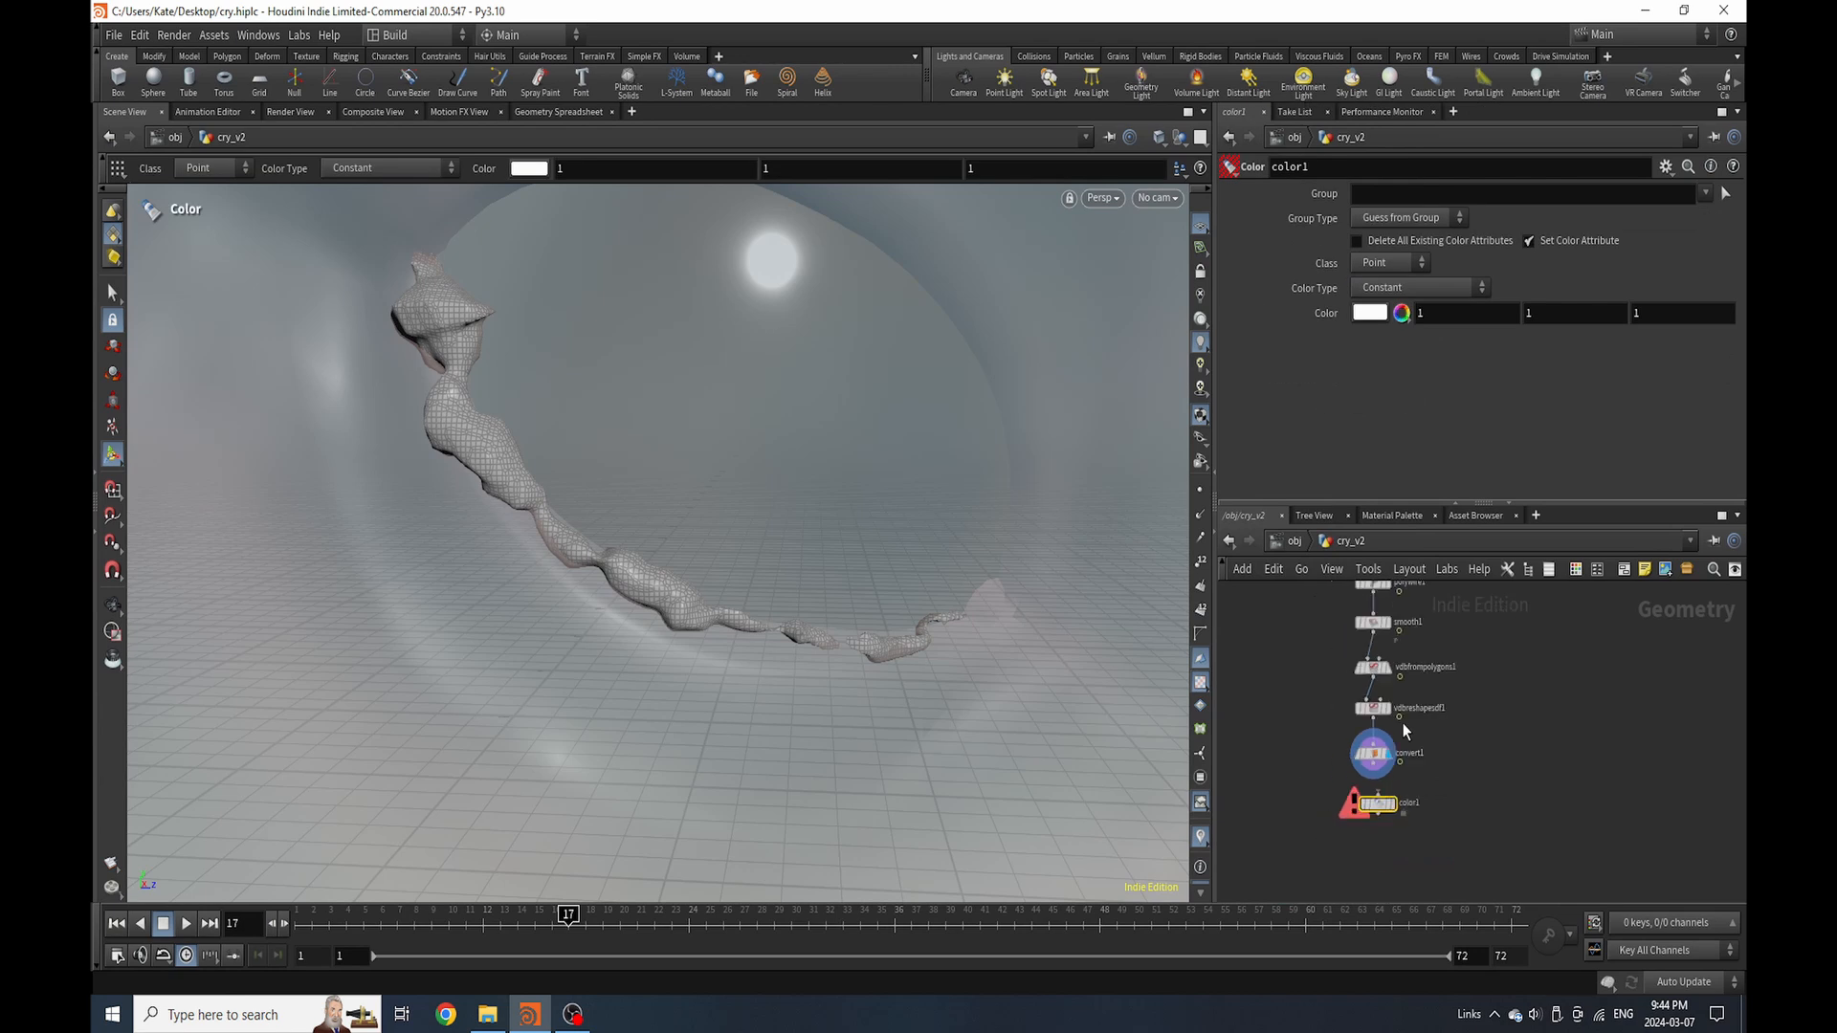
left_click_drag(1362, 806, 1353, 834)
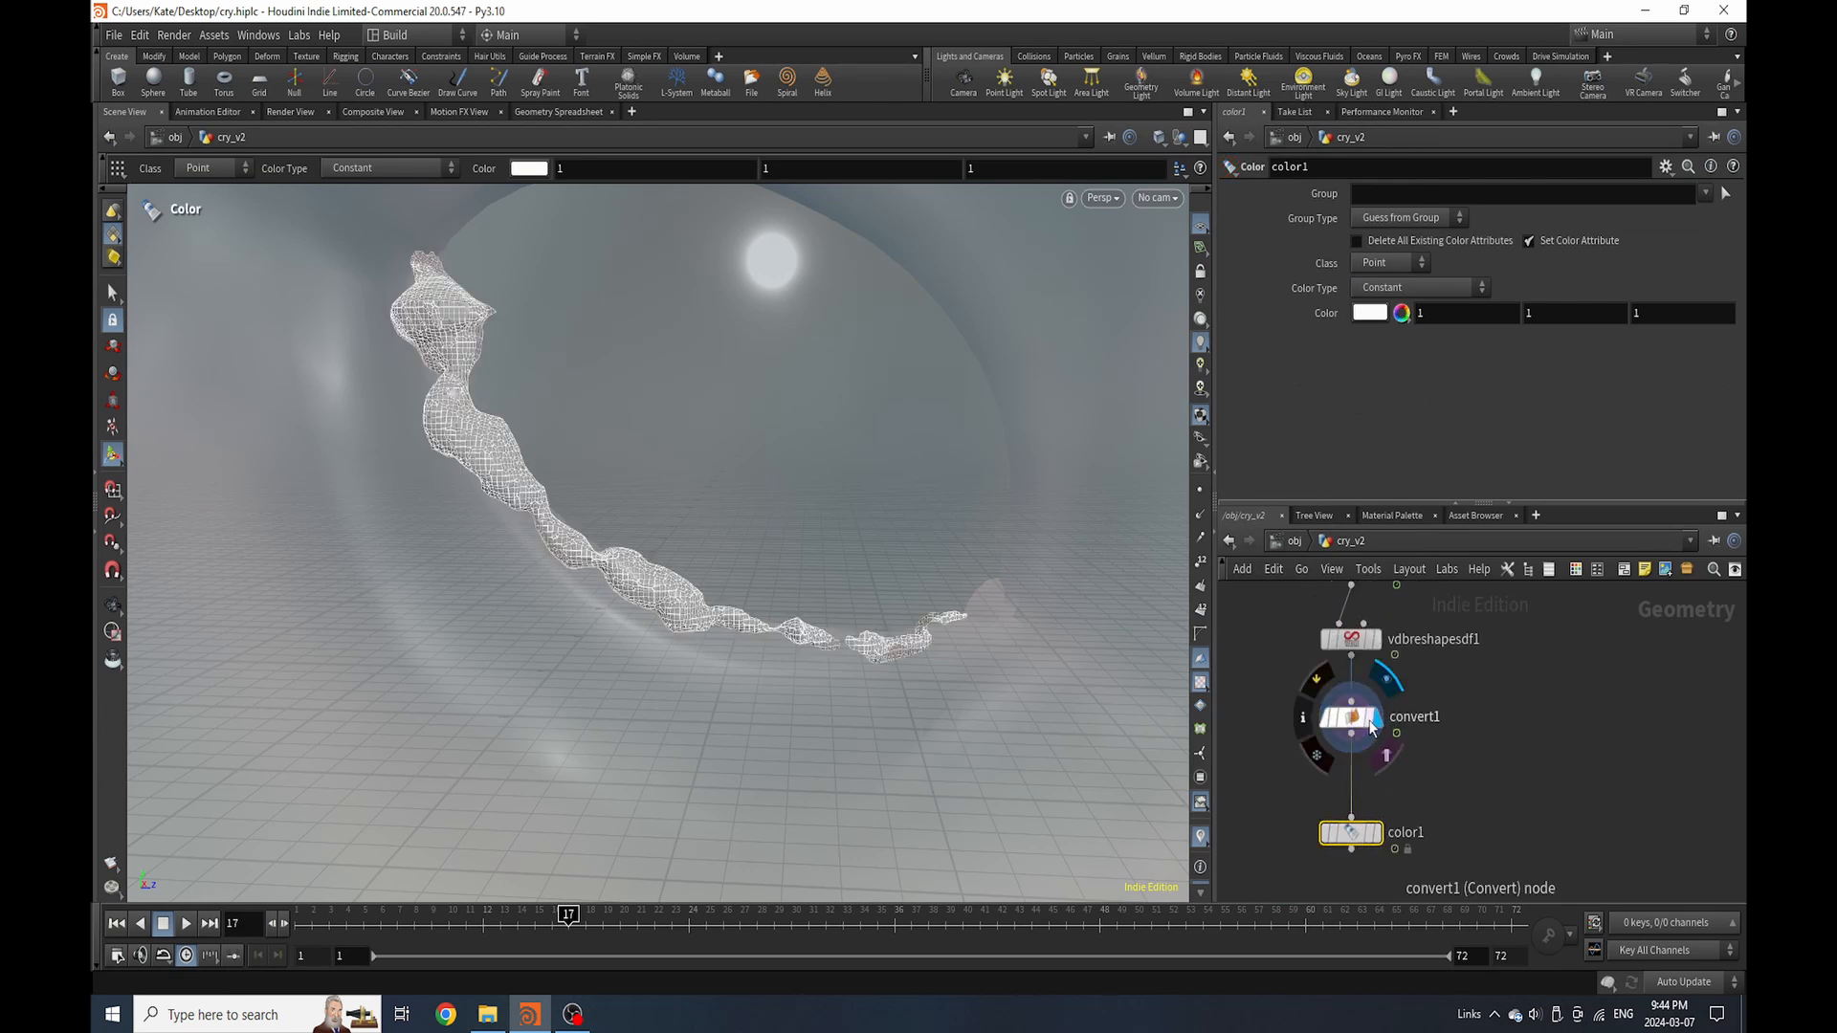
Insert a VDB Smooth node between VDB Reshape SDF and Convert, with Operation set to Median Value and Iterations 2
left_click_drag(1351, 718, 1351, 734)
key("Tab")
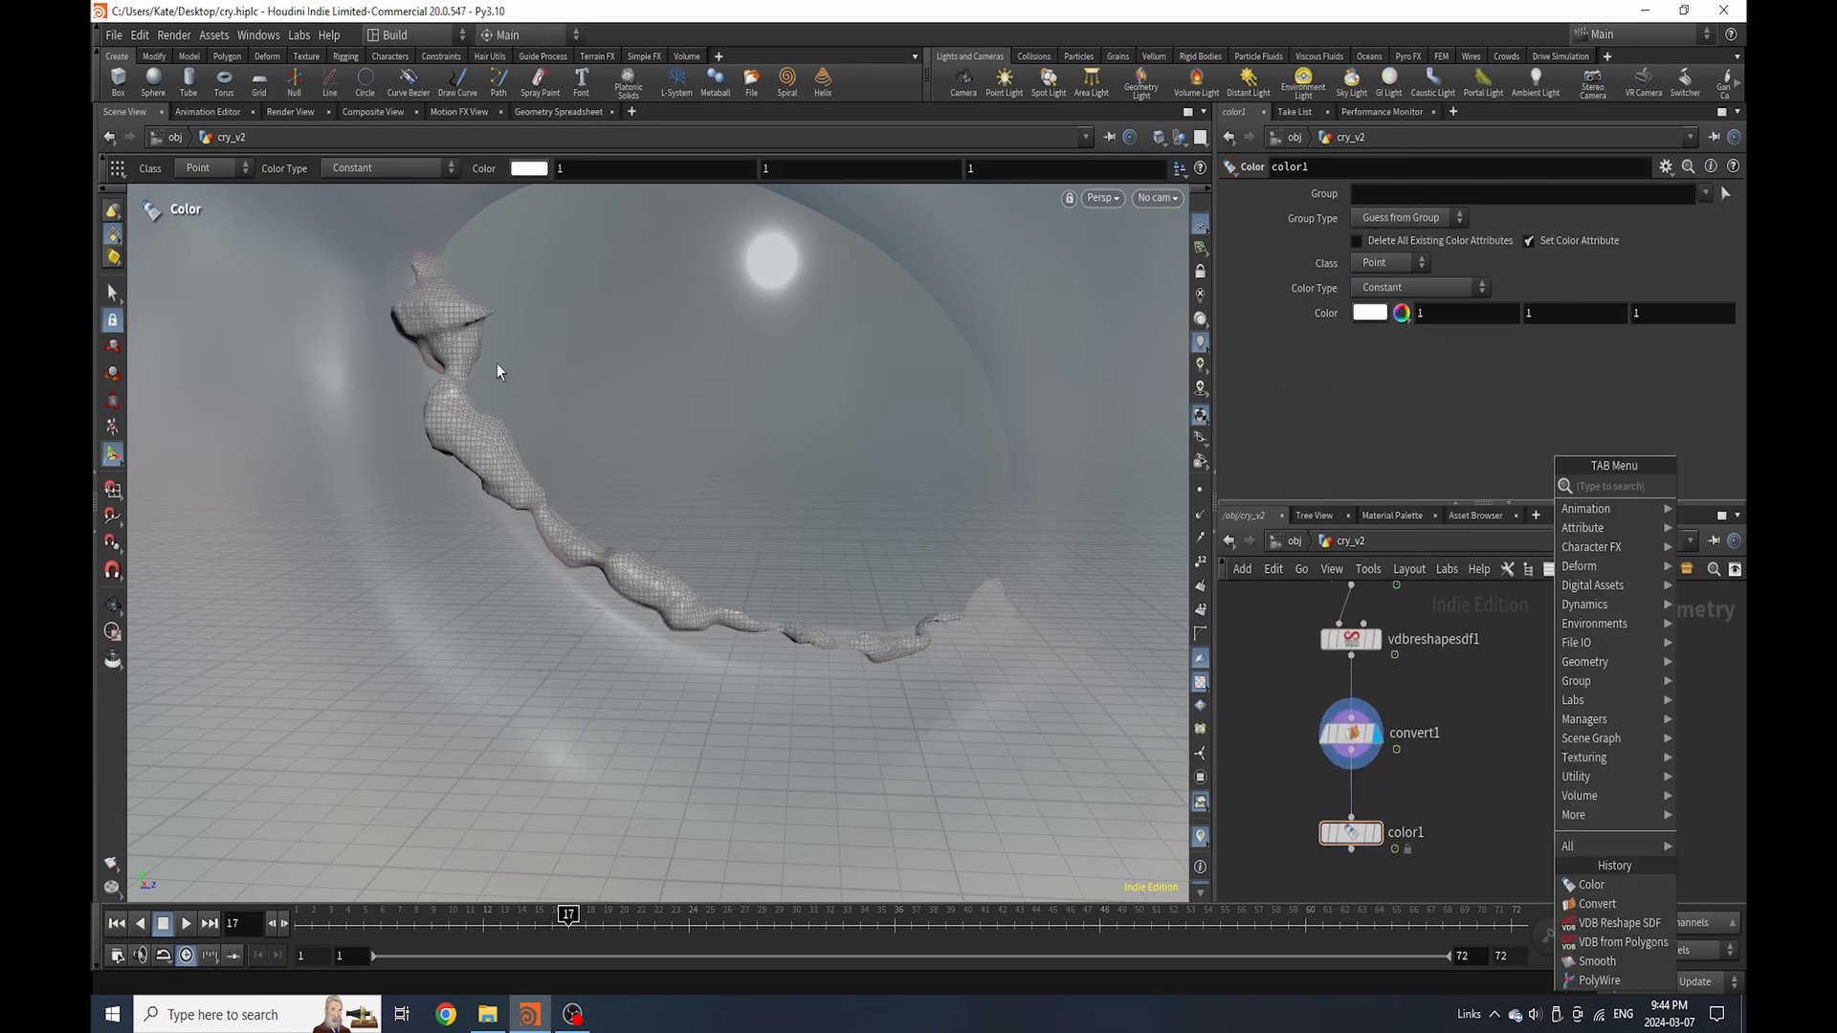
type("vdb s")
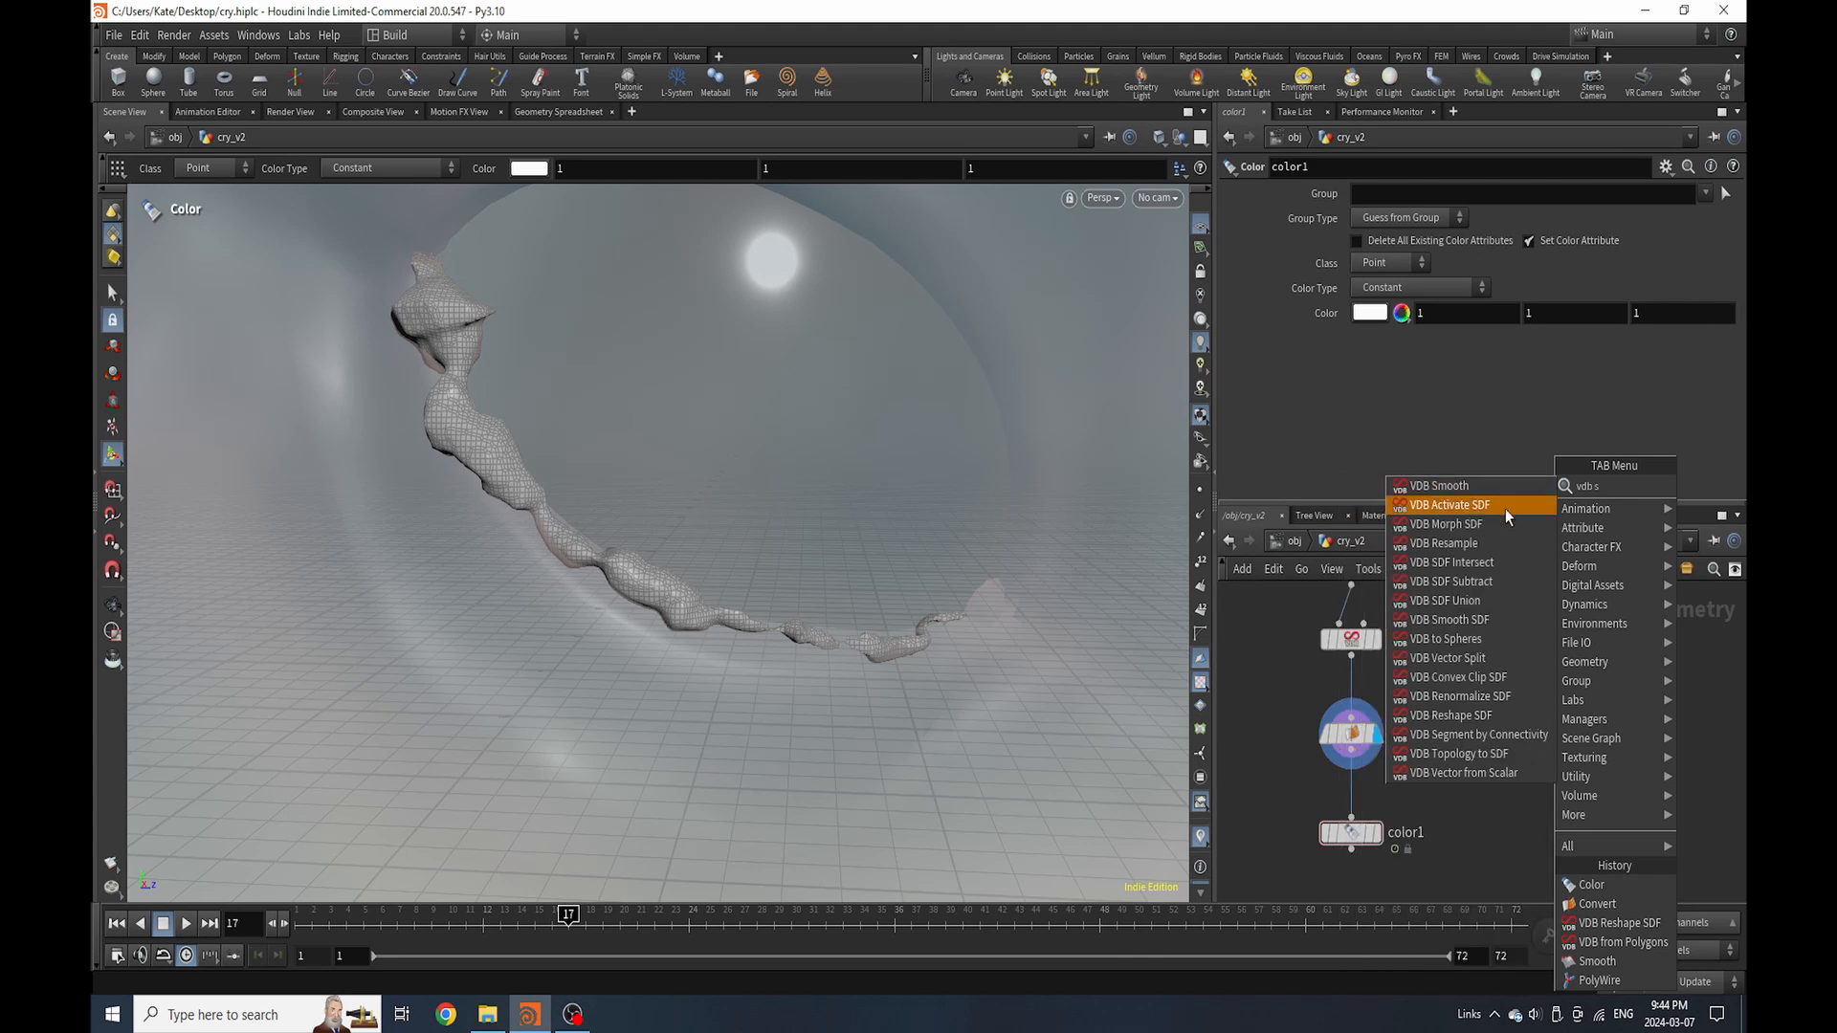
left_click(1406, 507)
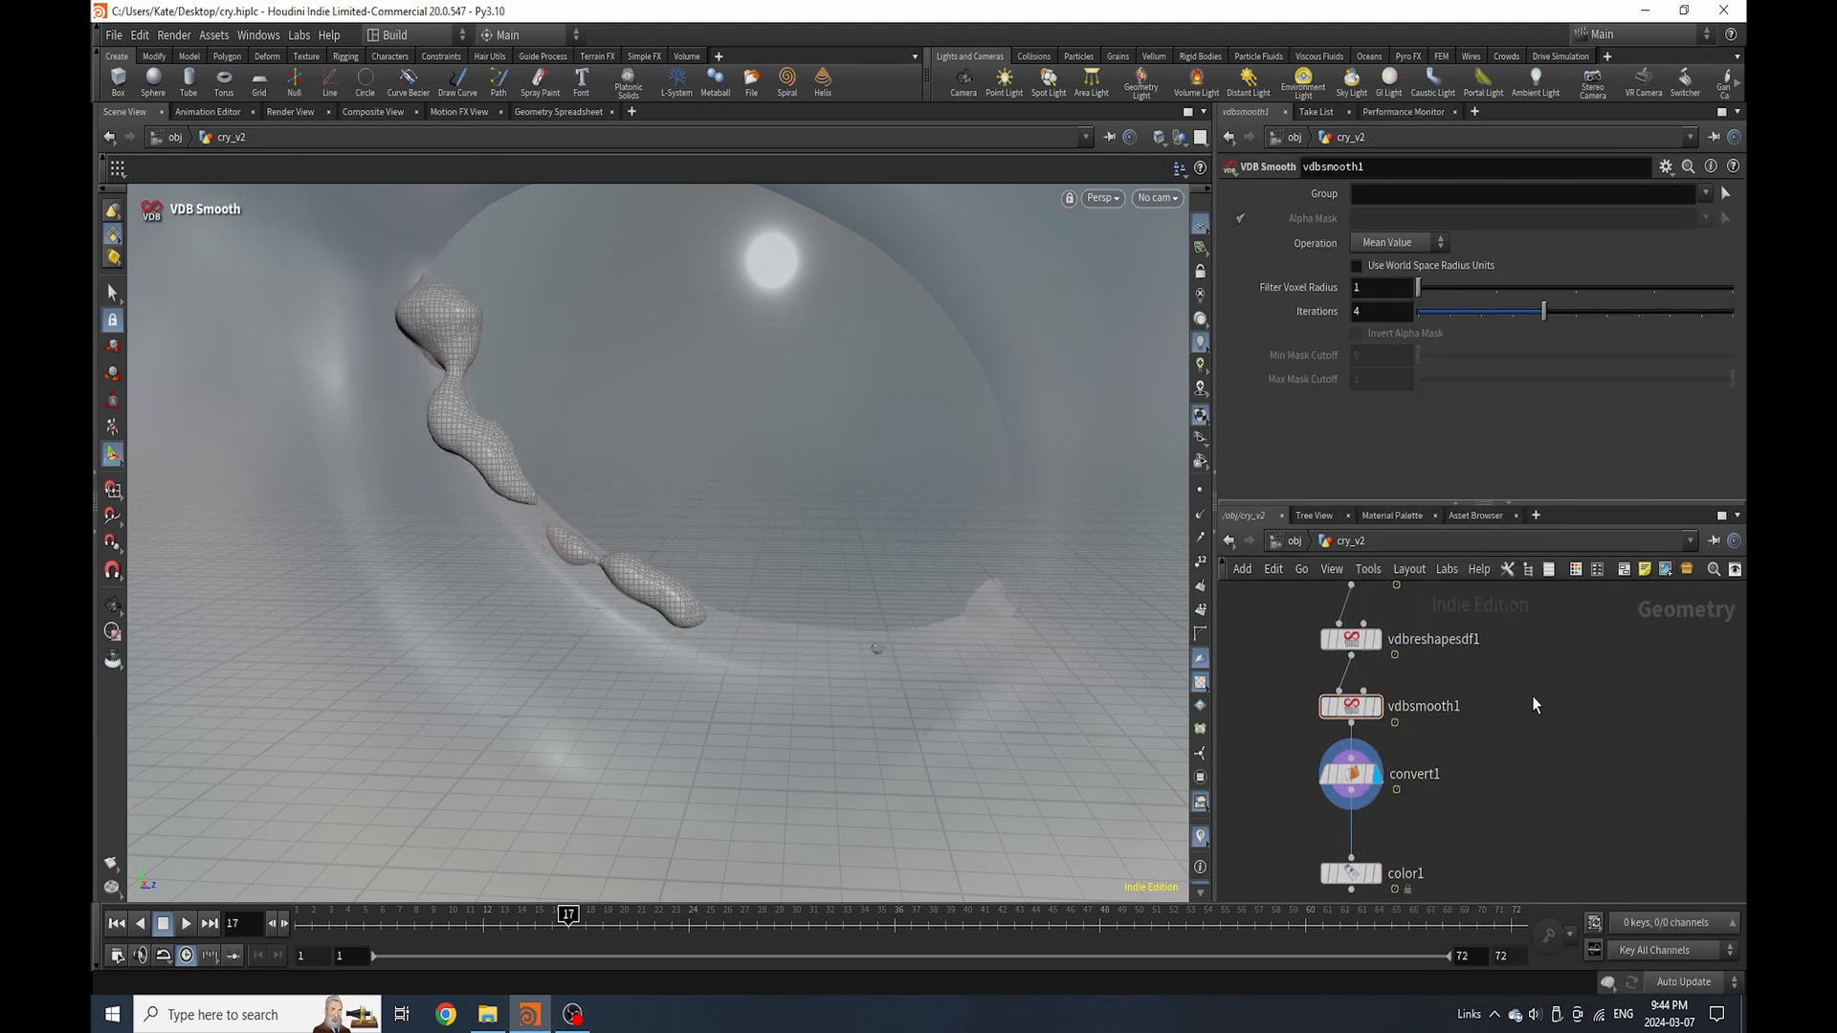
left_click_drag(1543, 319, 1487, 298)
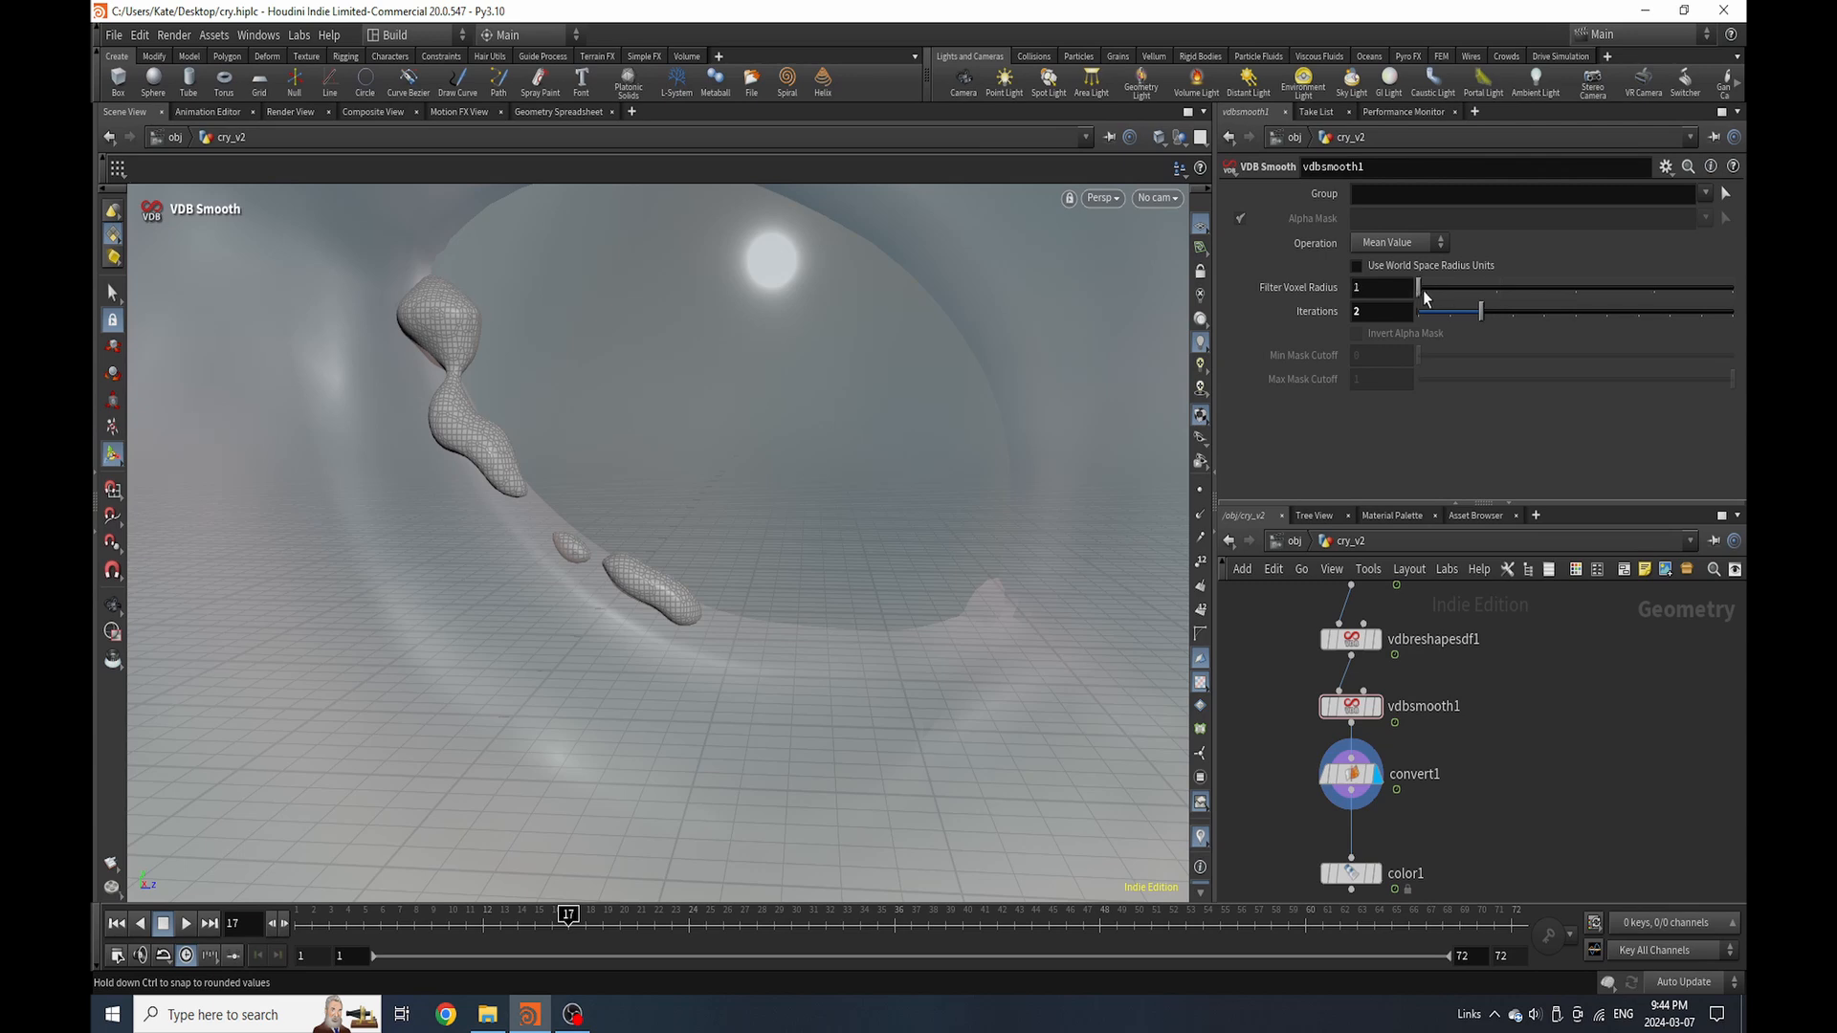
left_click(1398, 243)
left_click(1420, 298)
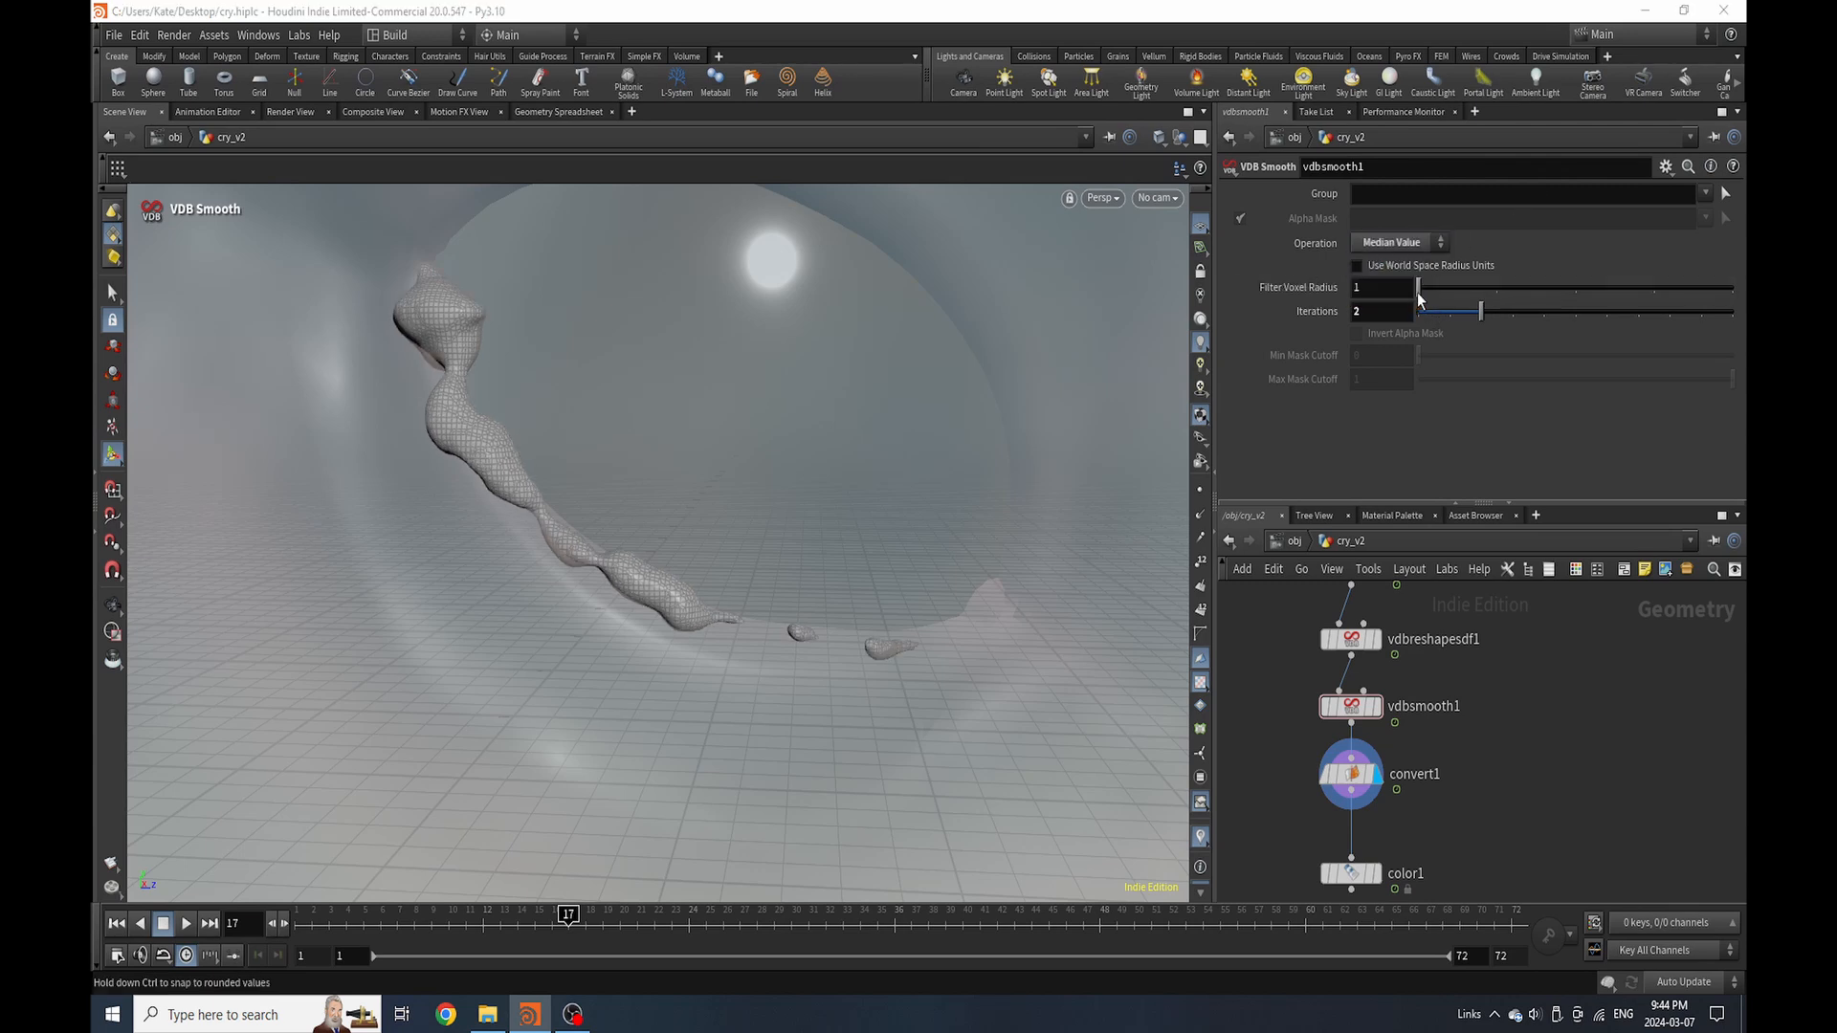
Insert a Peak node between the PolyWire and Smooth nodes
middle_click_drag(1346, 844, 1342, 926)
middle_click_drag(1361, 640, 1340, 735)
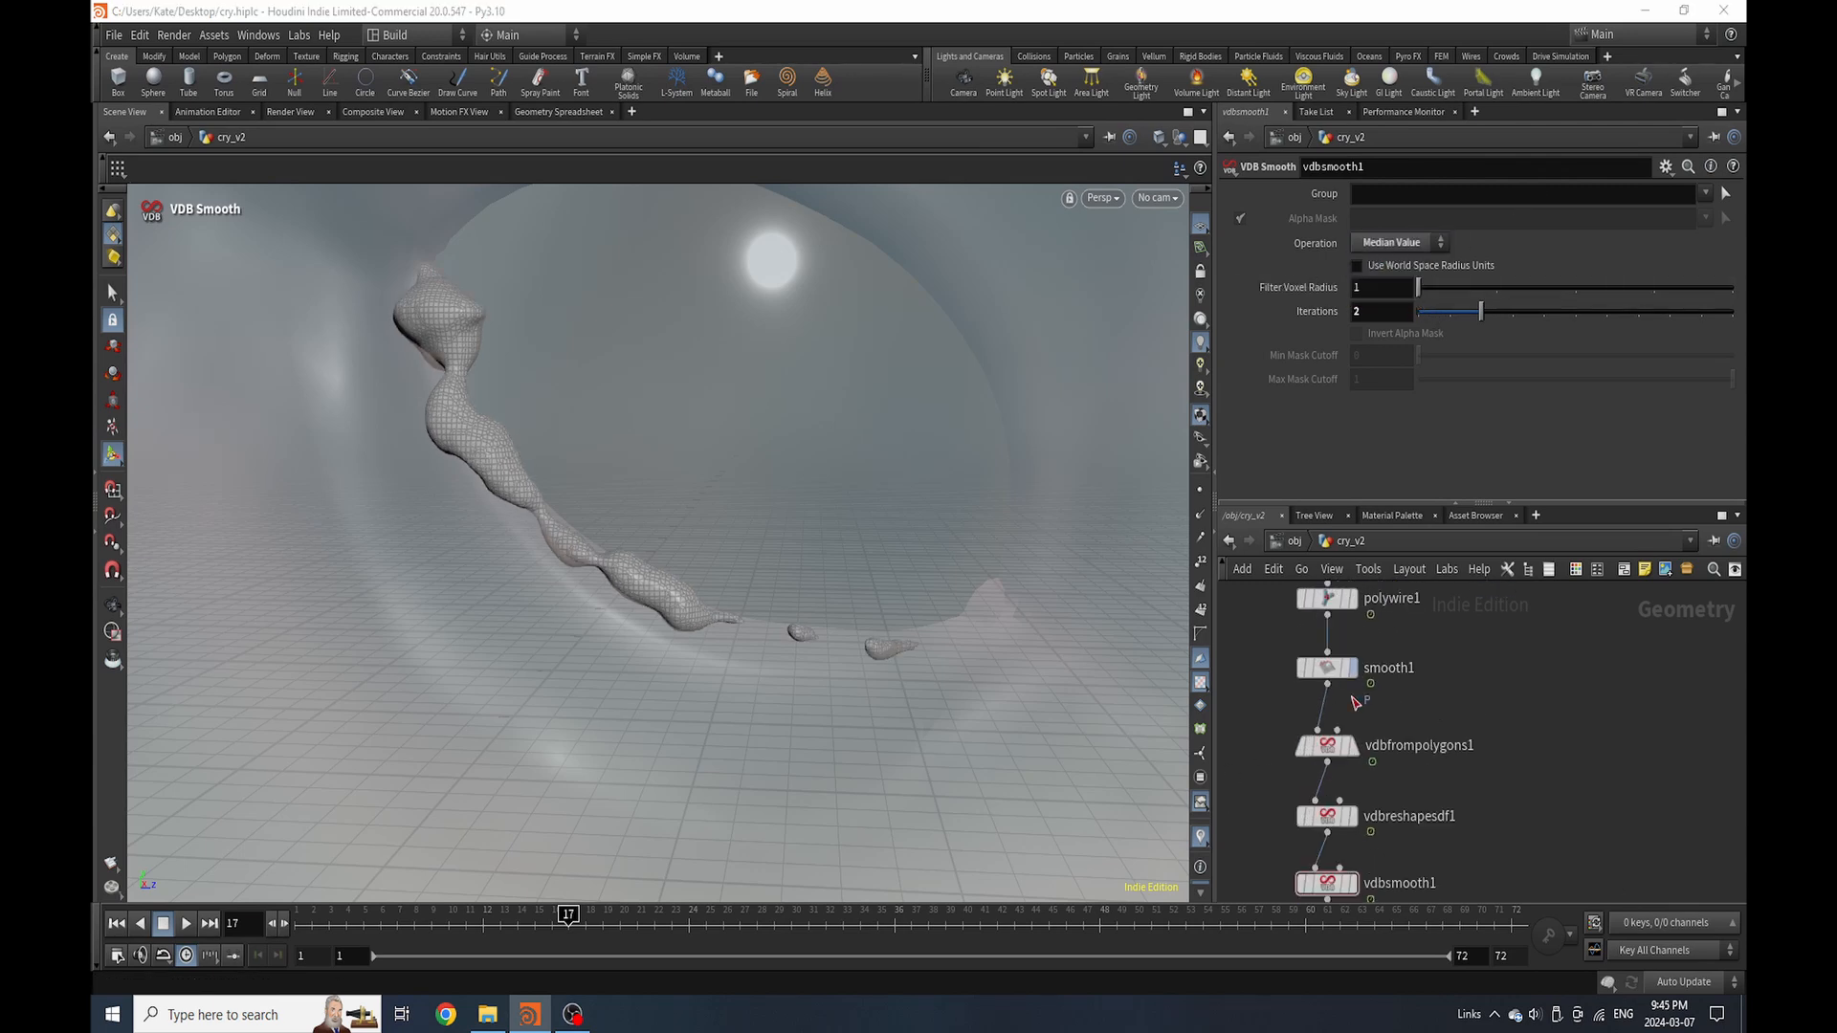
key("Tab")
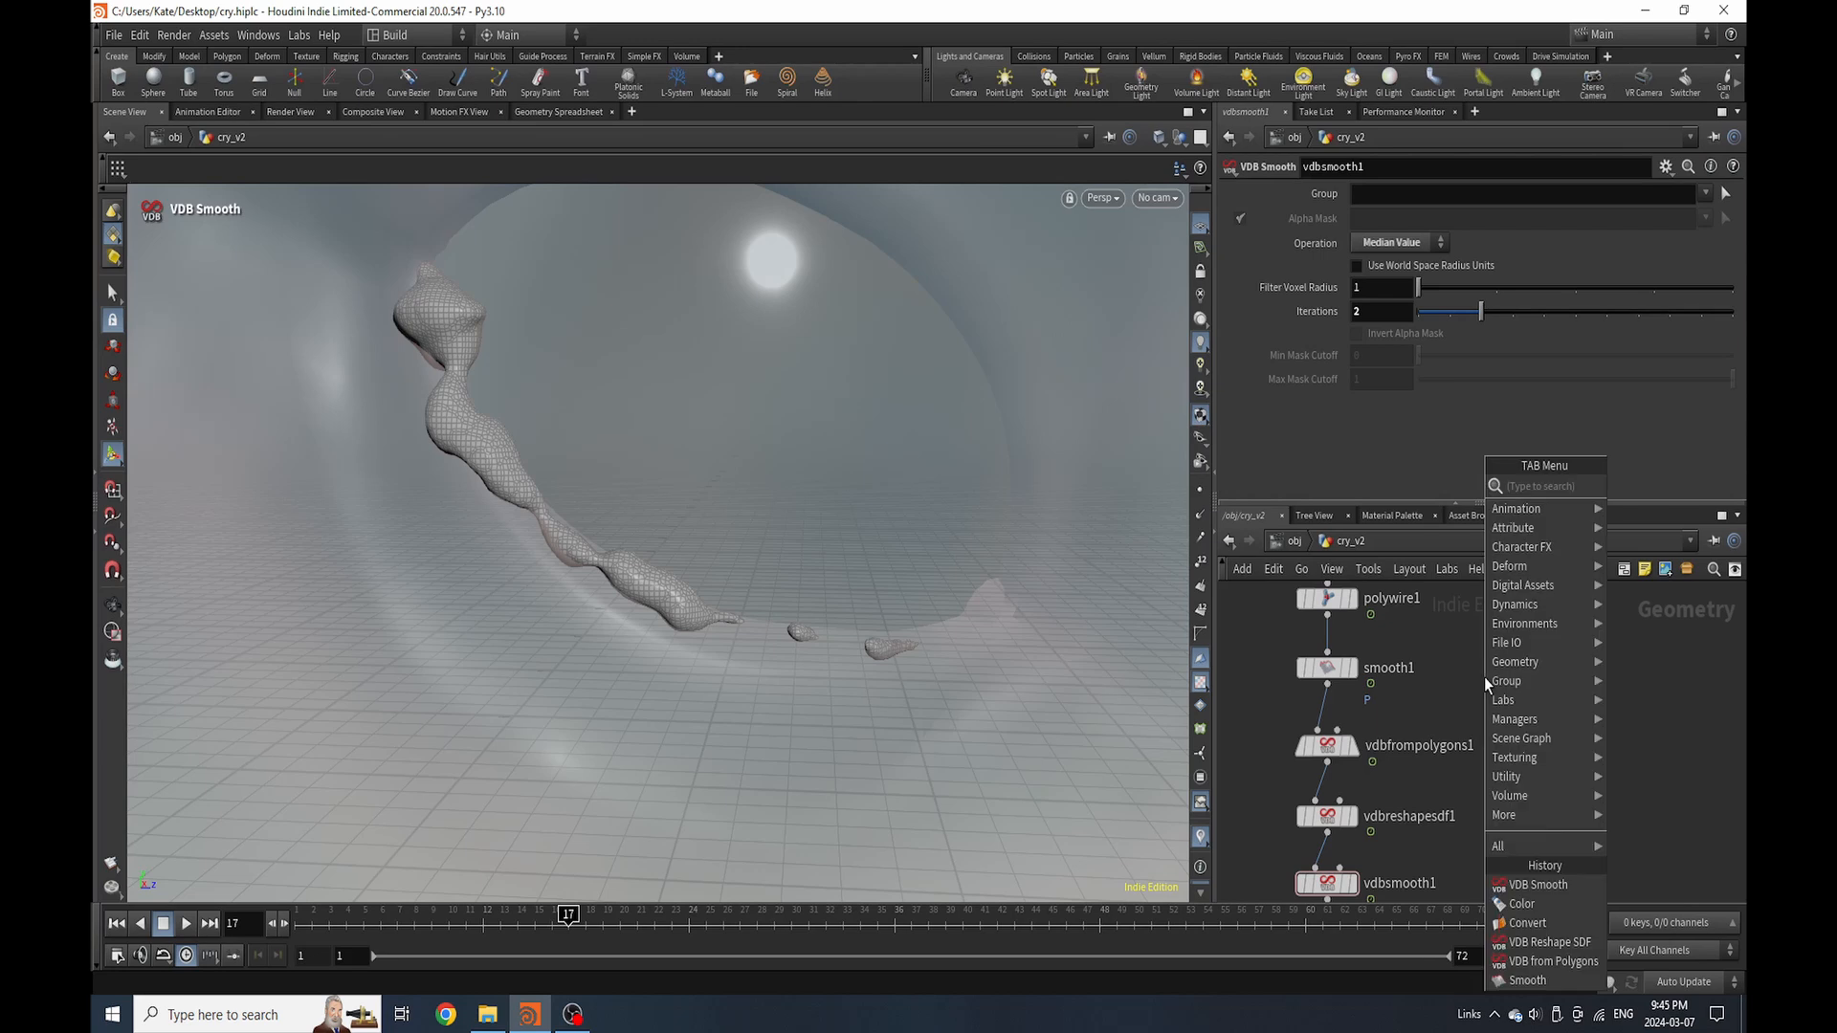
type("peak")
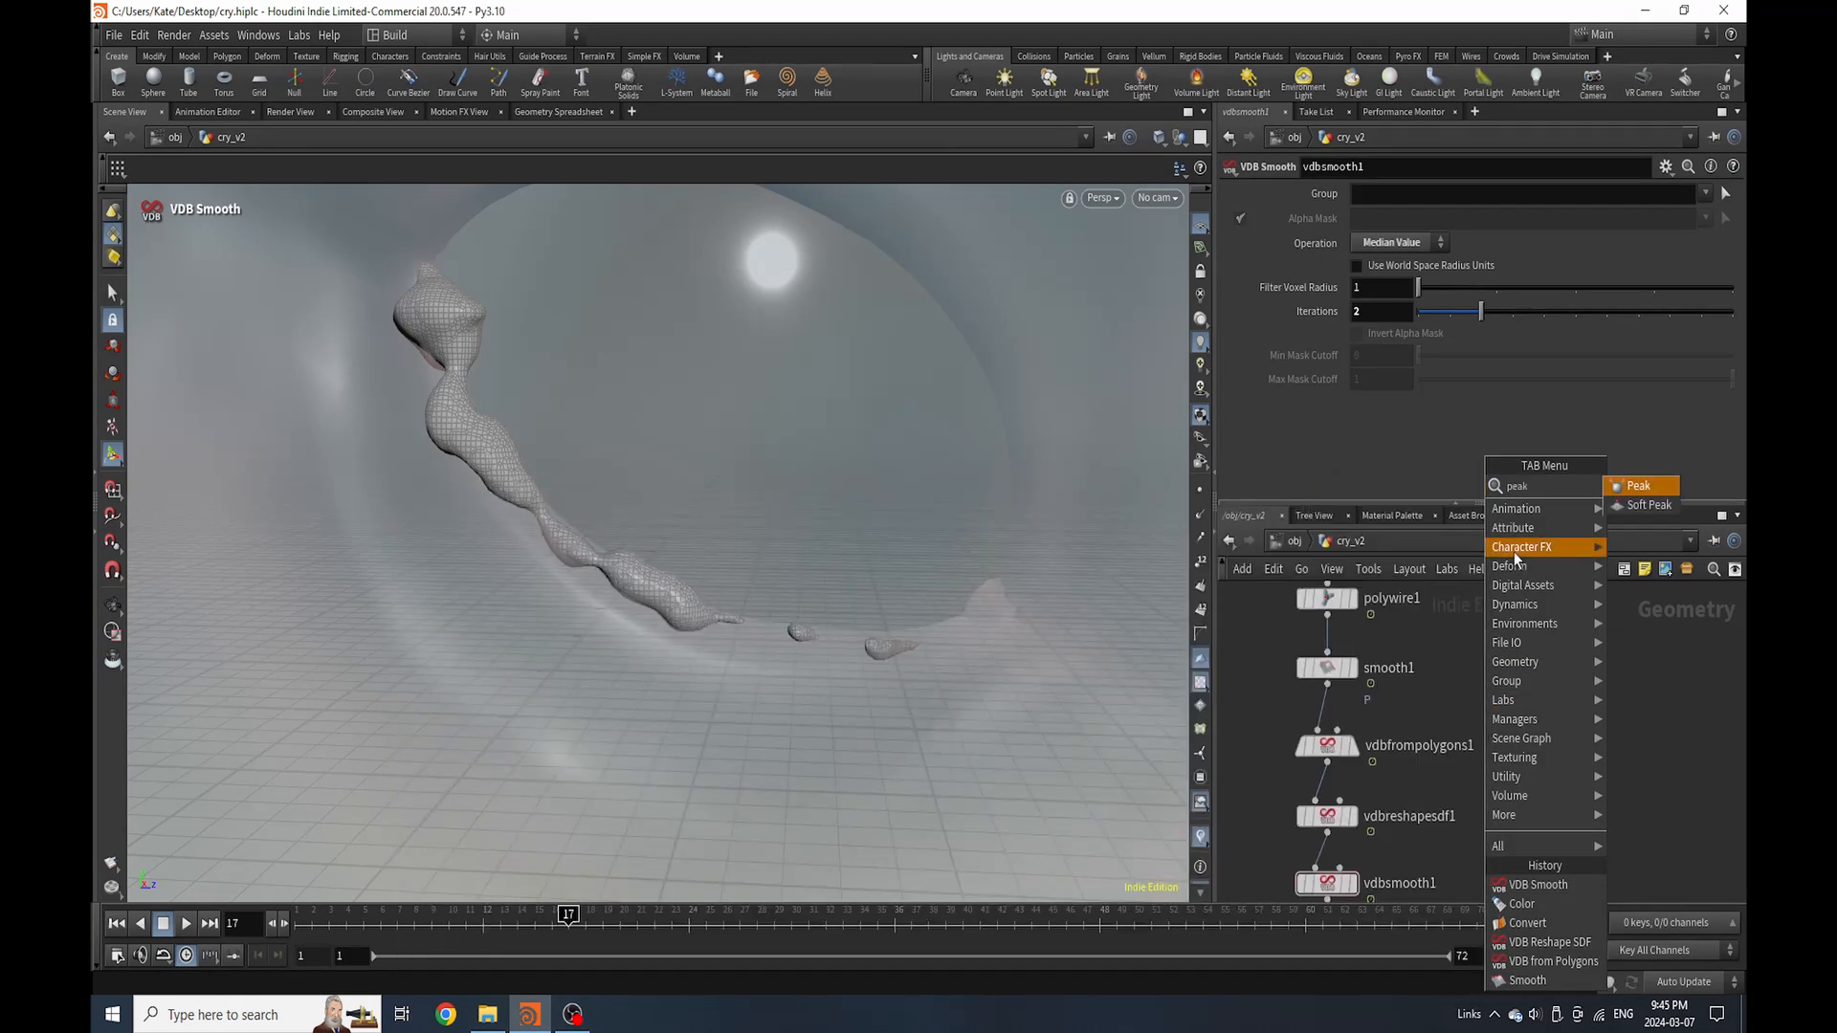
left_click(1618, 489)
left_click(1333, 632)
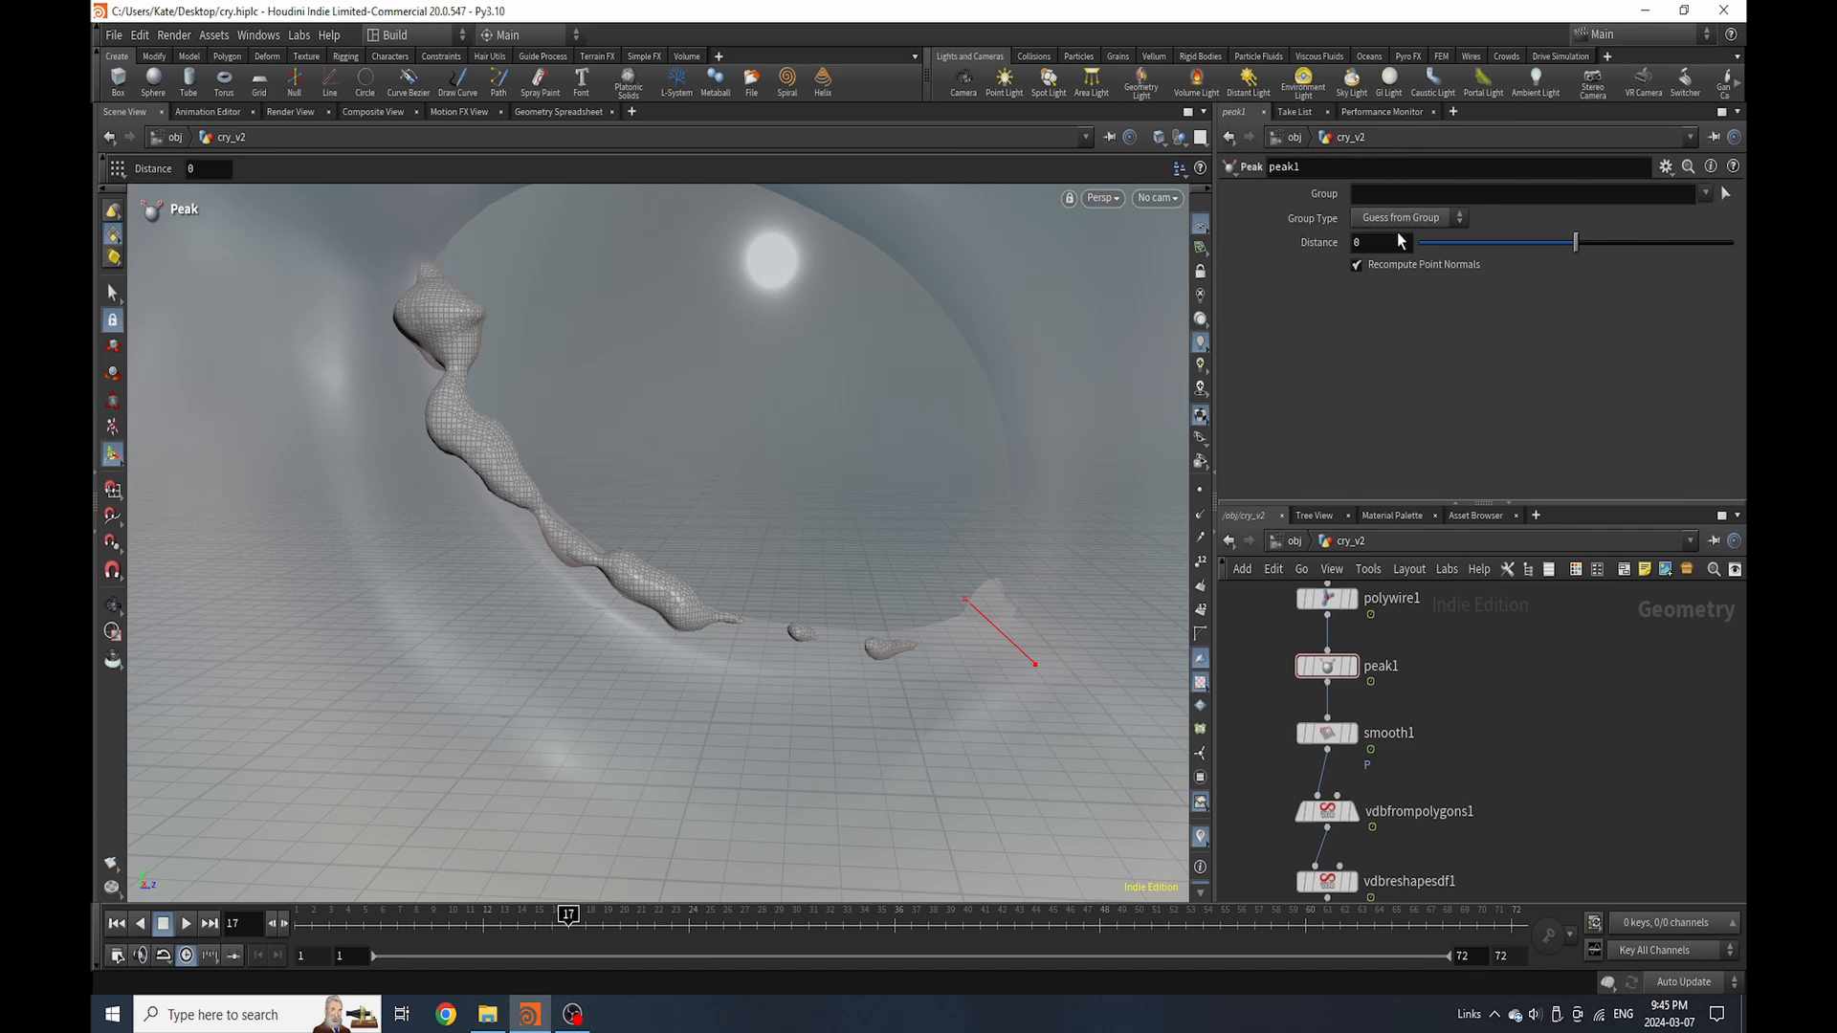
Try a Peak Distance of 0.01, and set it to 0.001 instead
type("0.01")
key("Return")
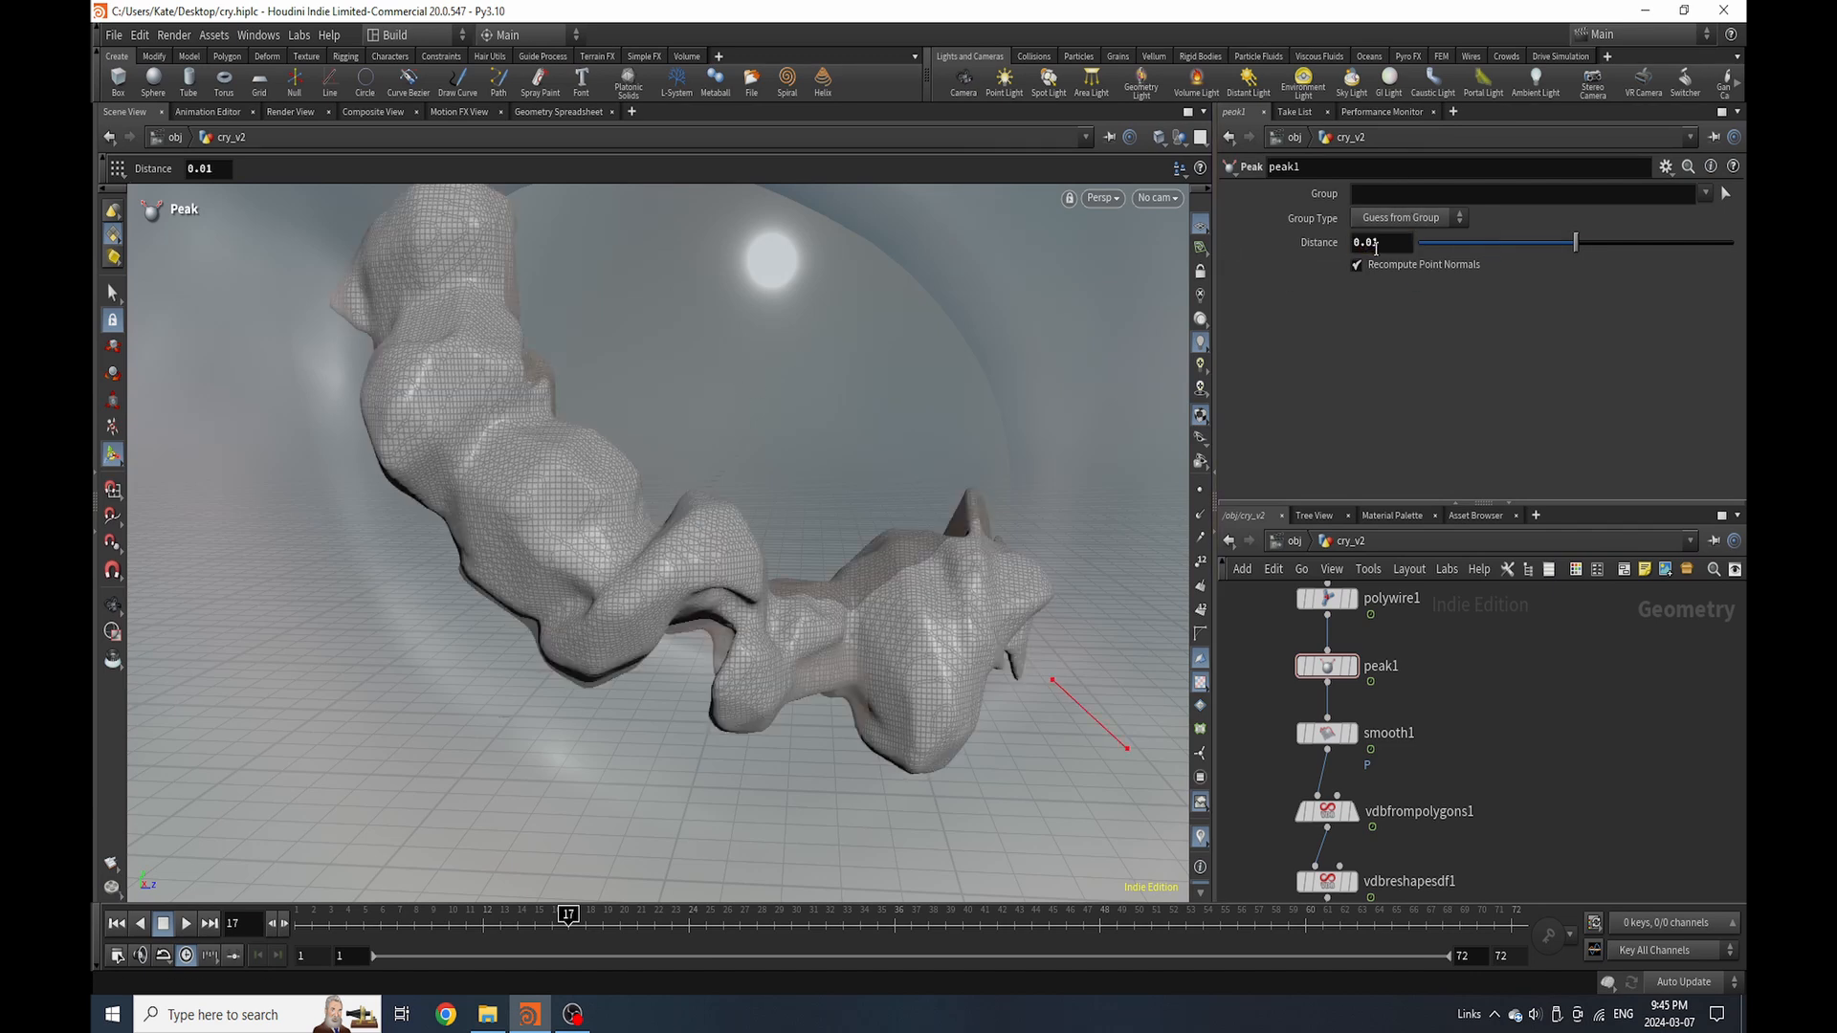
type("0")
key("Return")
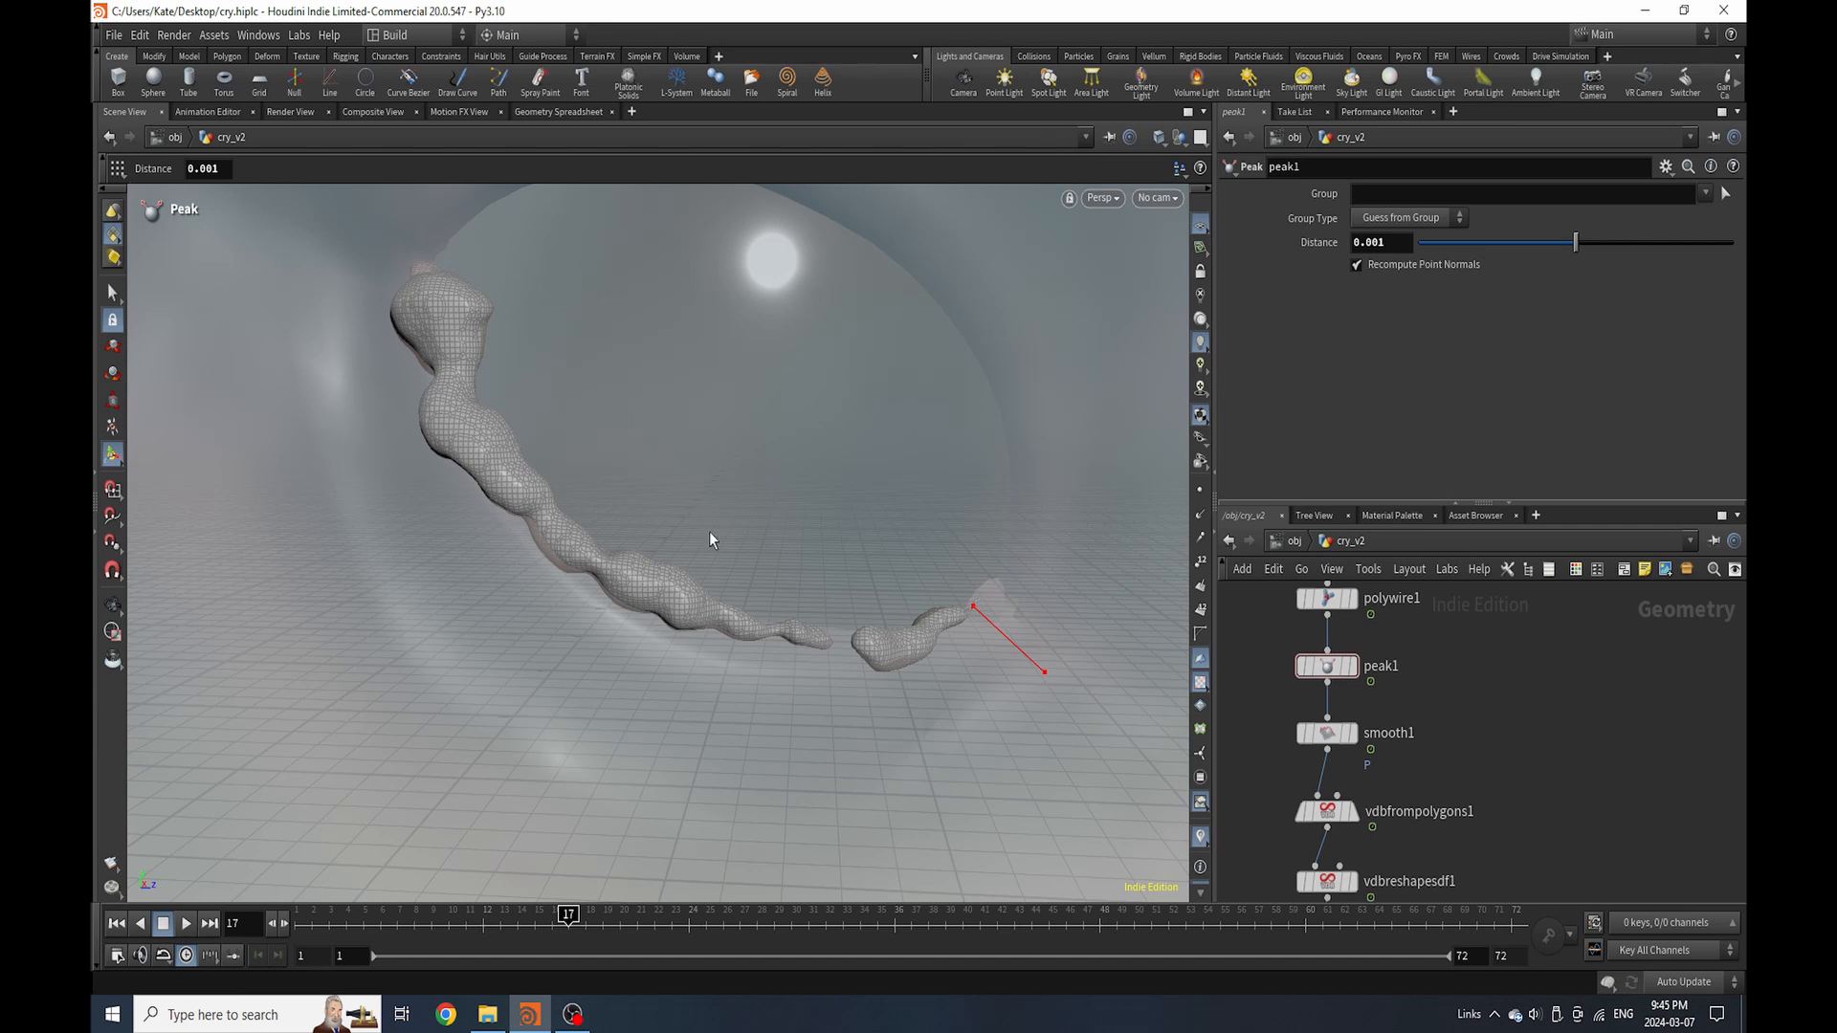
Show the other objects fully shaded instead of ghosted and check the tear mesh against the capybara's eye
left_click(1180, 138)
left_click(1196, 166)
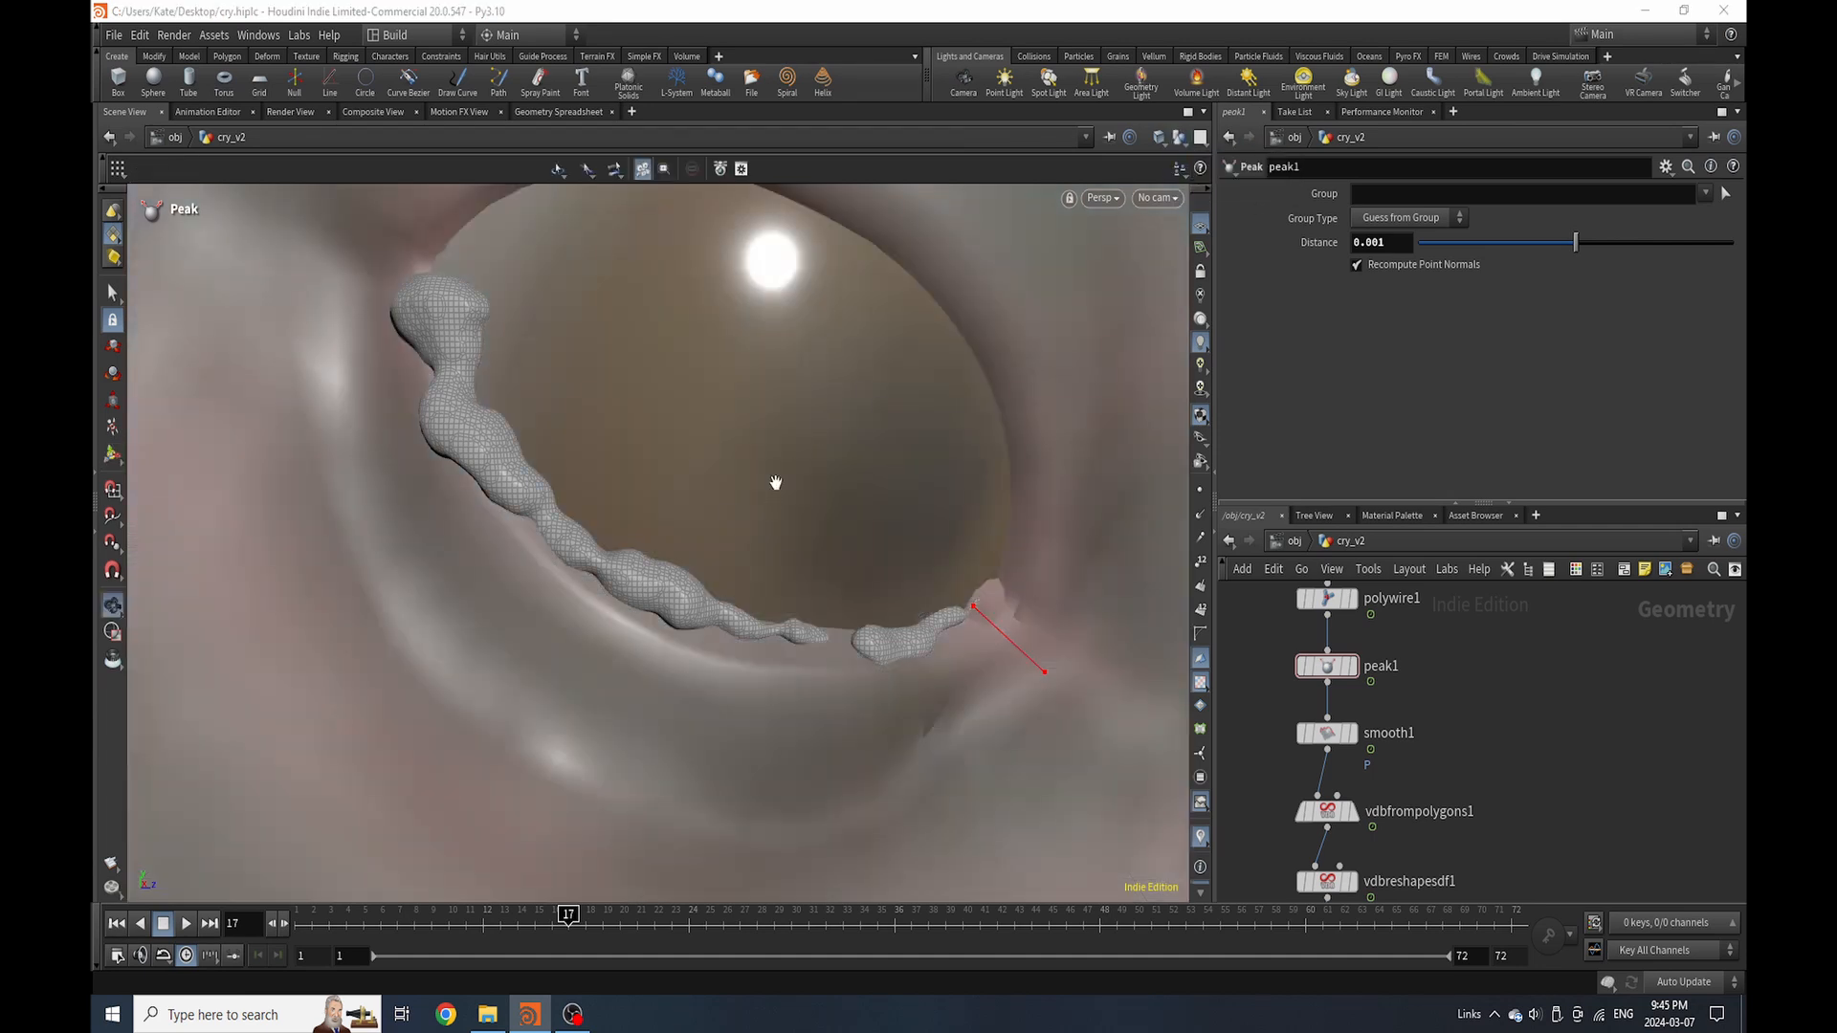
right_click_drag(776, 485, 296, 742, "alt")
middle_click_drag(451, 307, 463, 226, "alt")
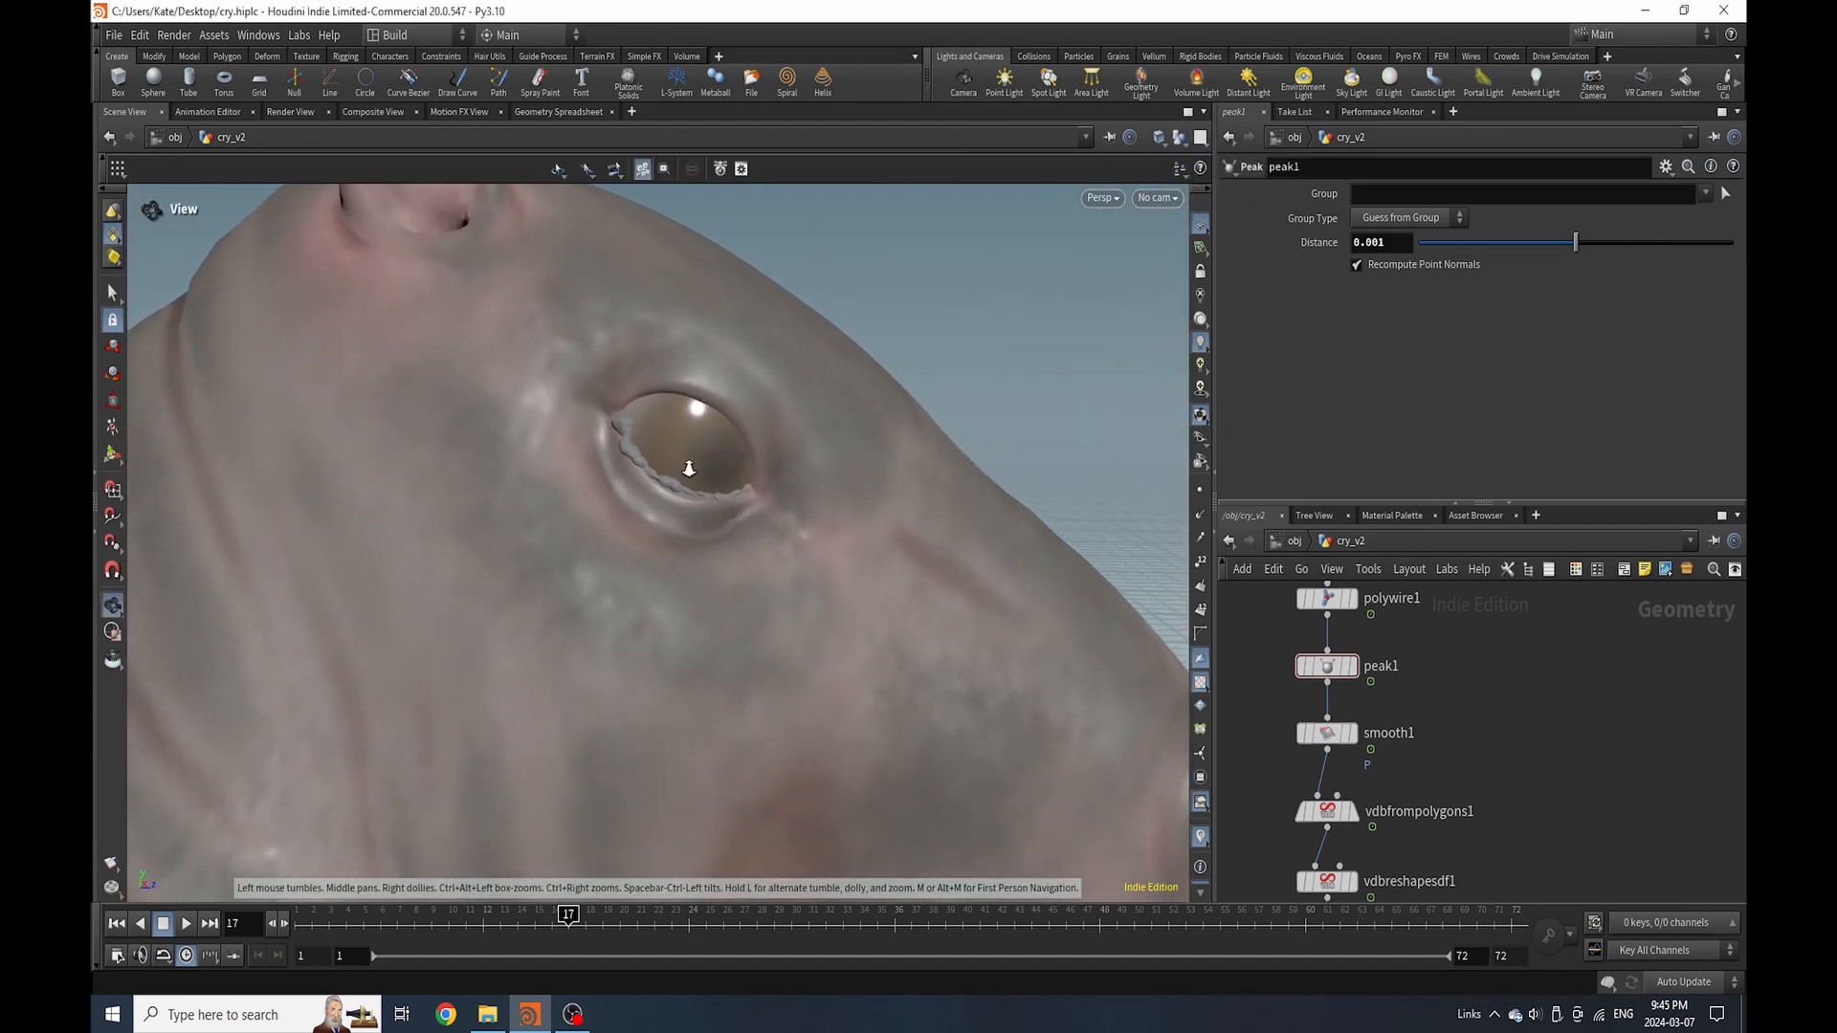
right_click_drag(685, 468, 755, 412, "alt")
key("Return")
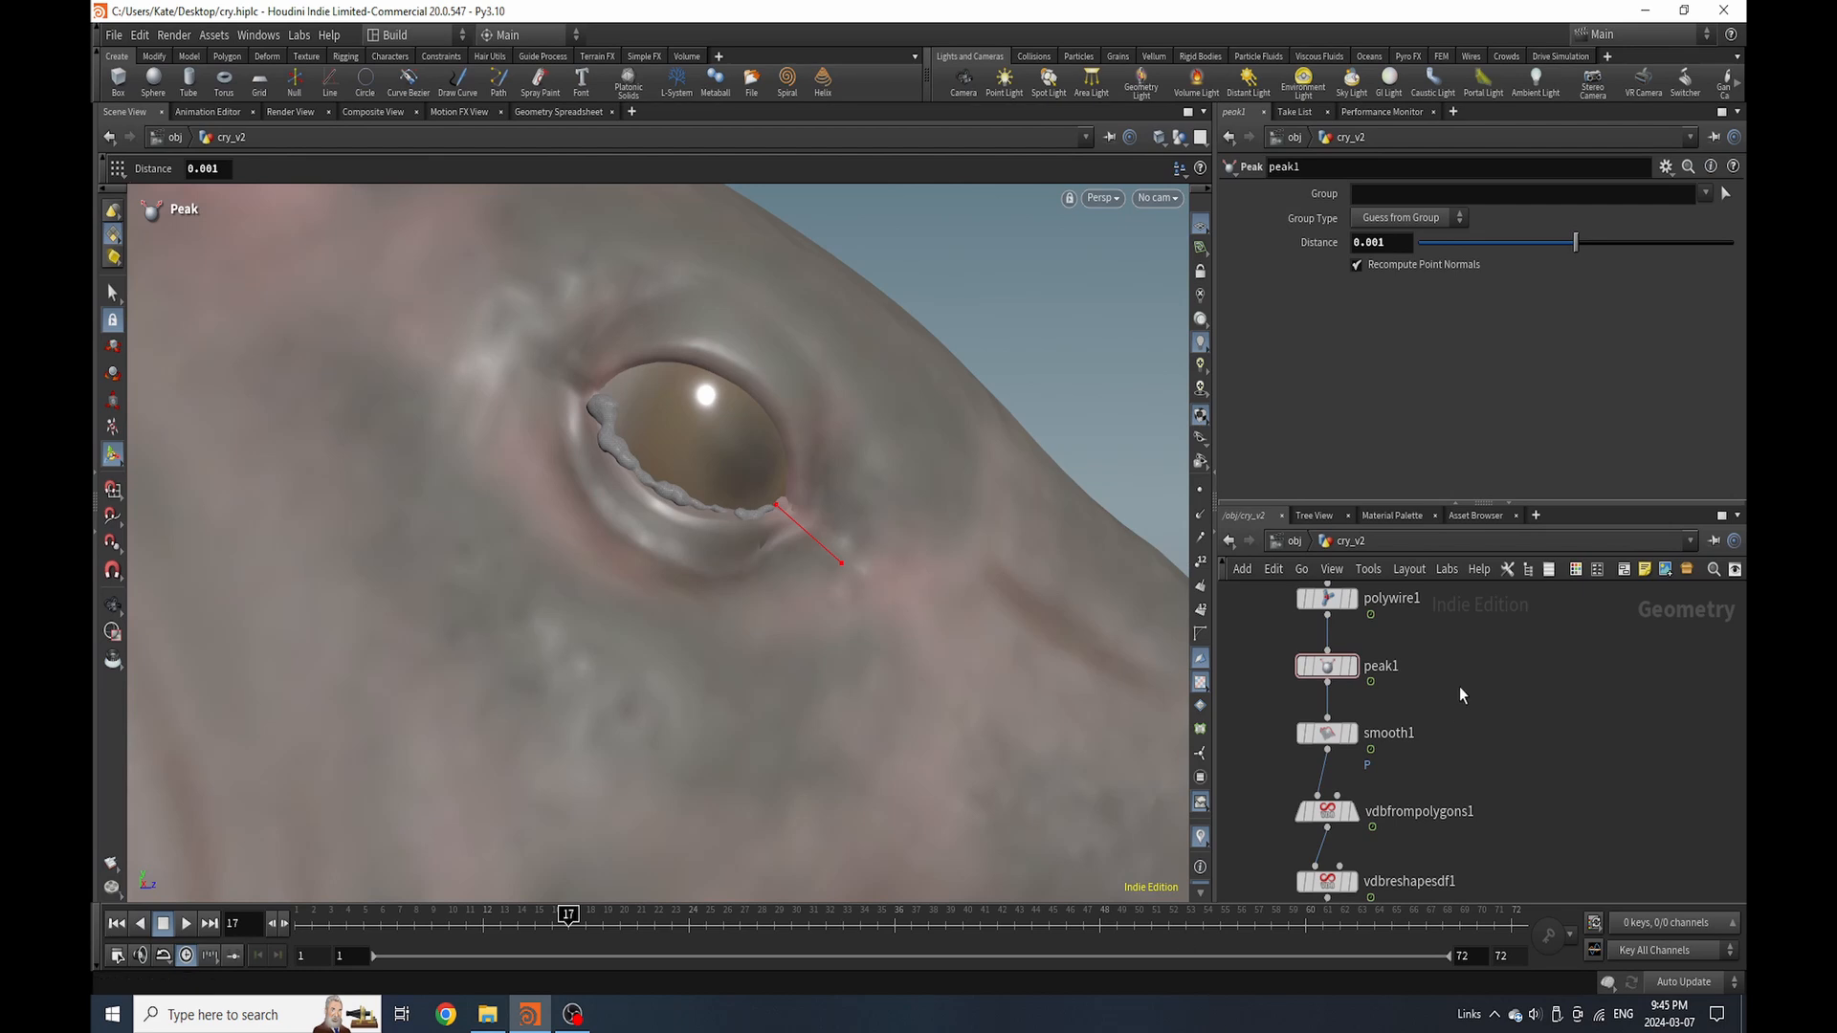
Display the Color node at the end of the tear network
scroll(1461, 695, "down", 6)
scroll(1416, 723, "up", 6)
left_click(1374, 689)
left_click(1357, 691)
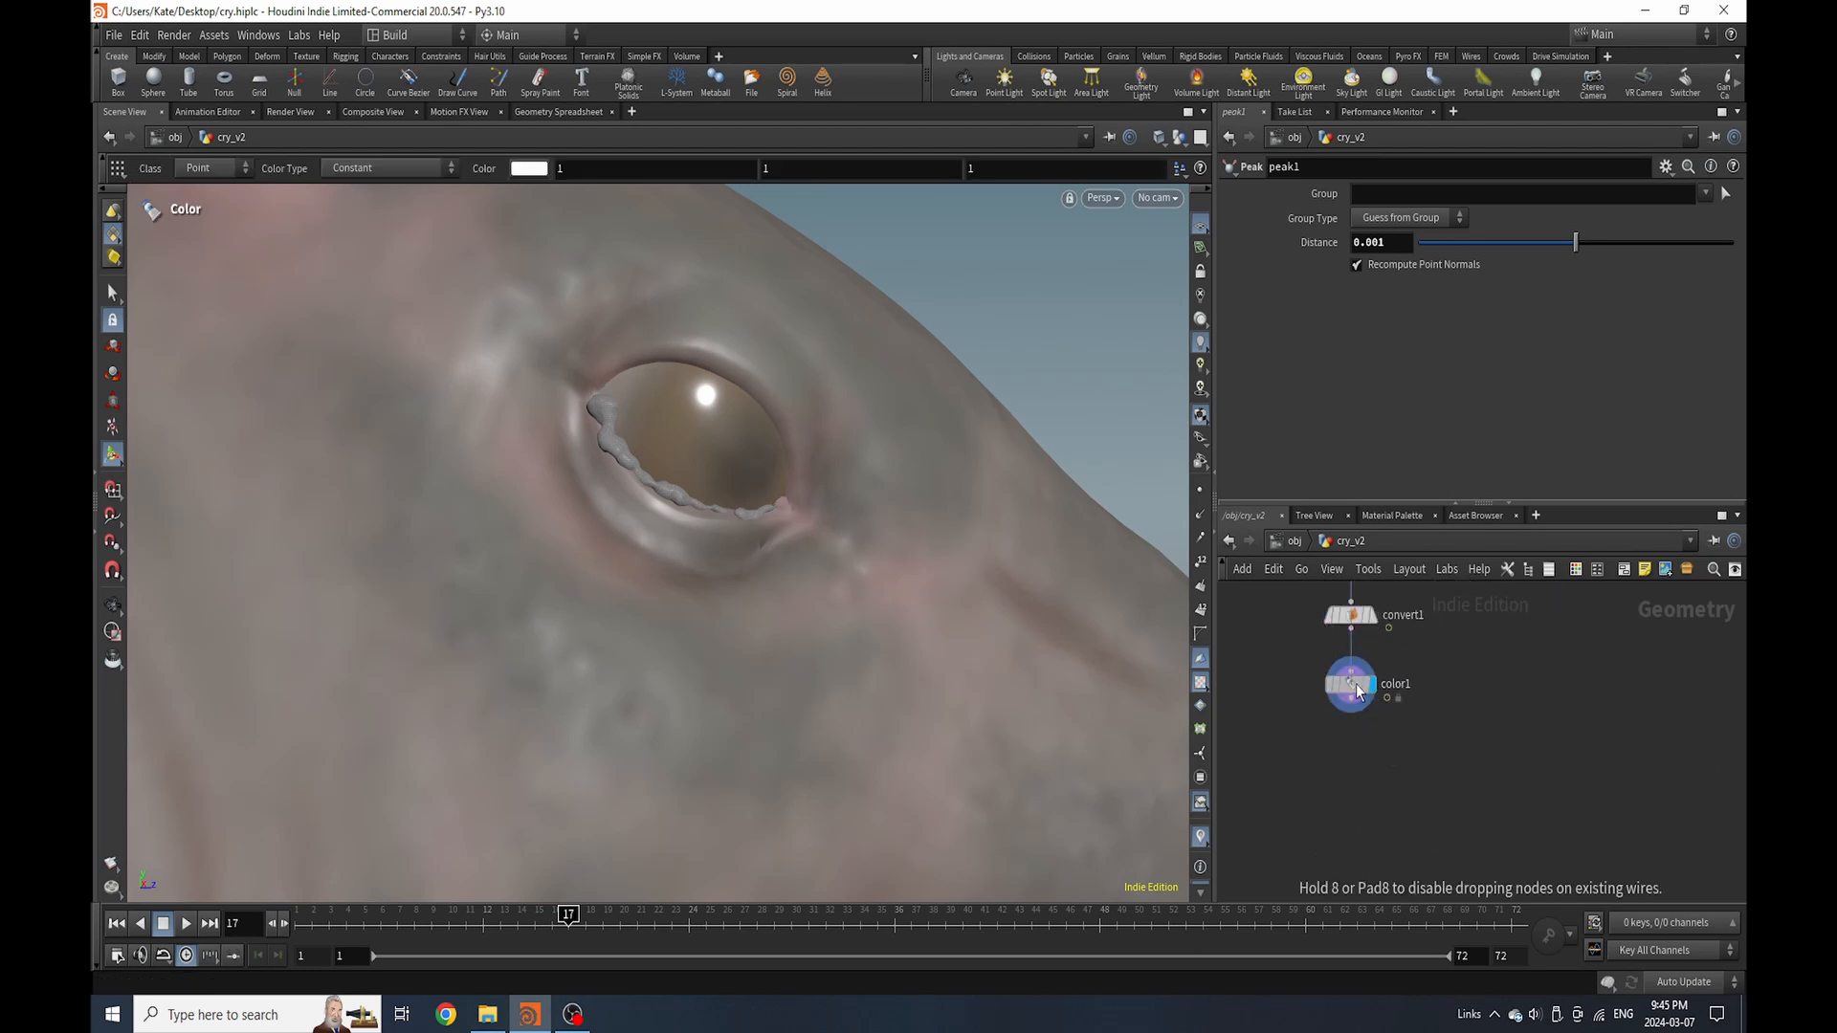
Add a Remesh node after the Color node and display it
left_click(1315, 686)
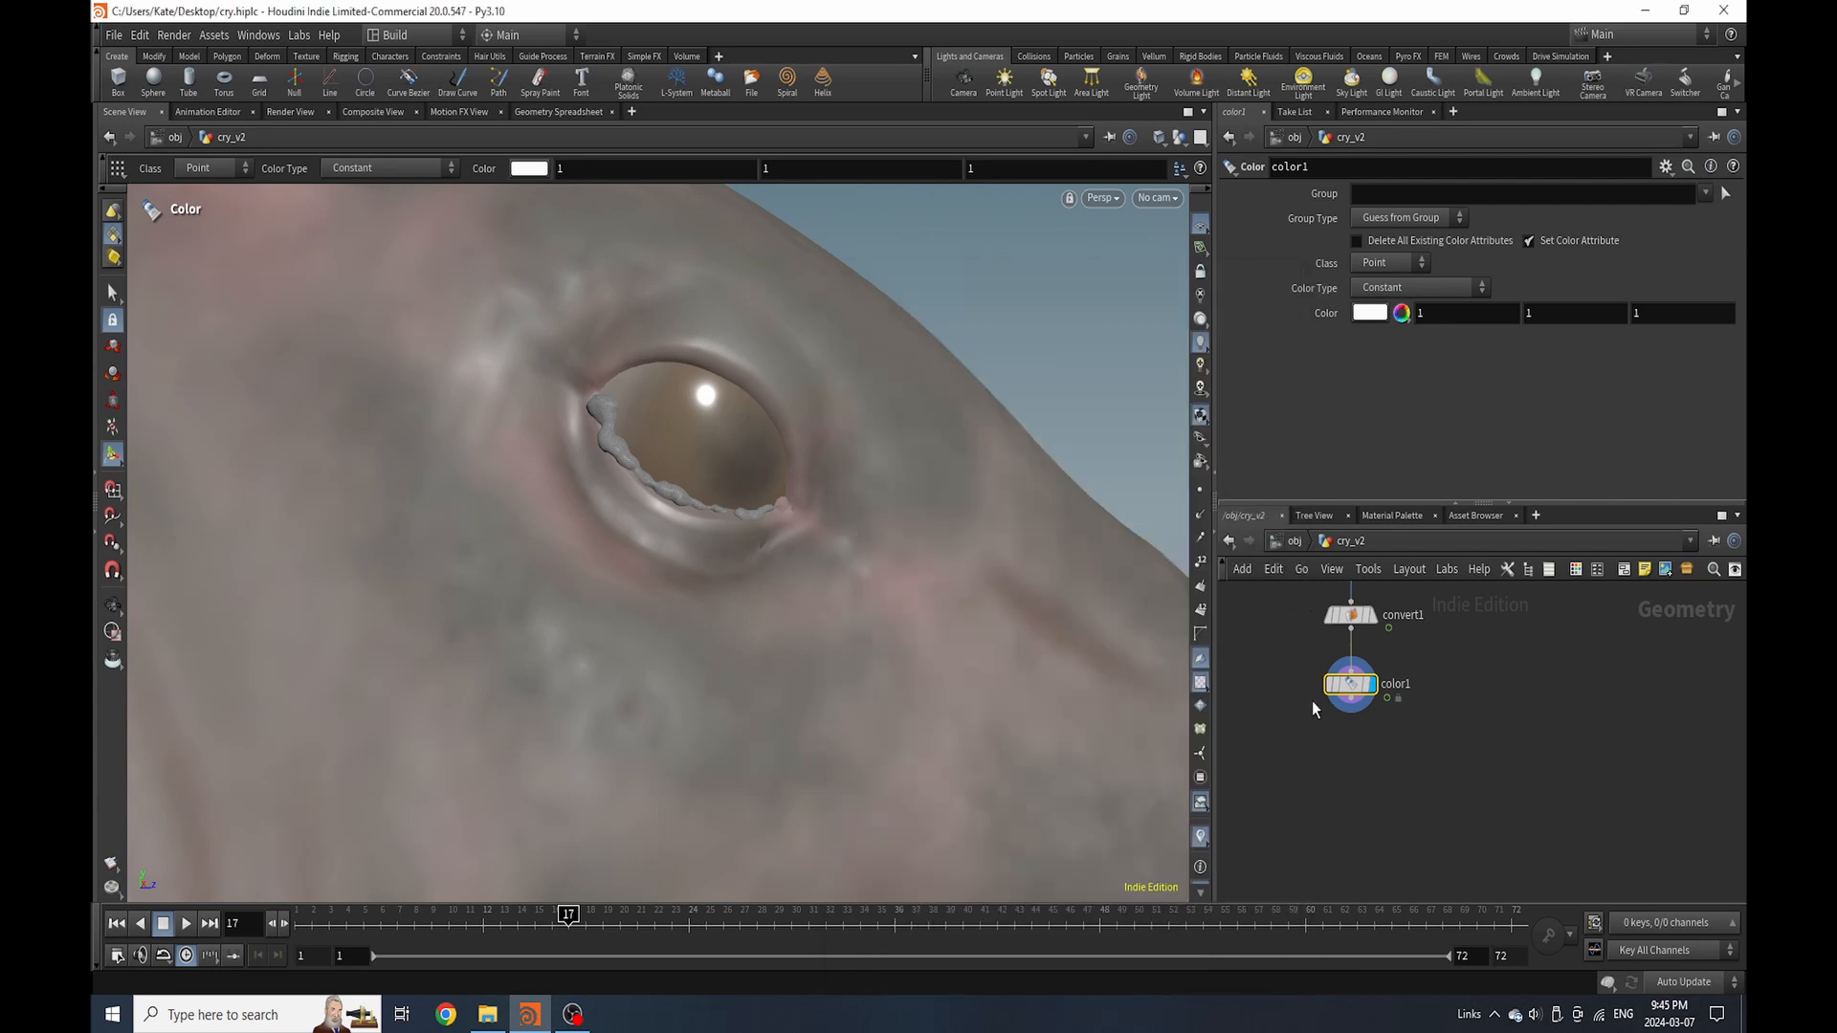
key("Tab")
type("reme")
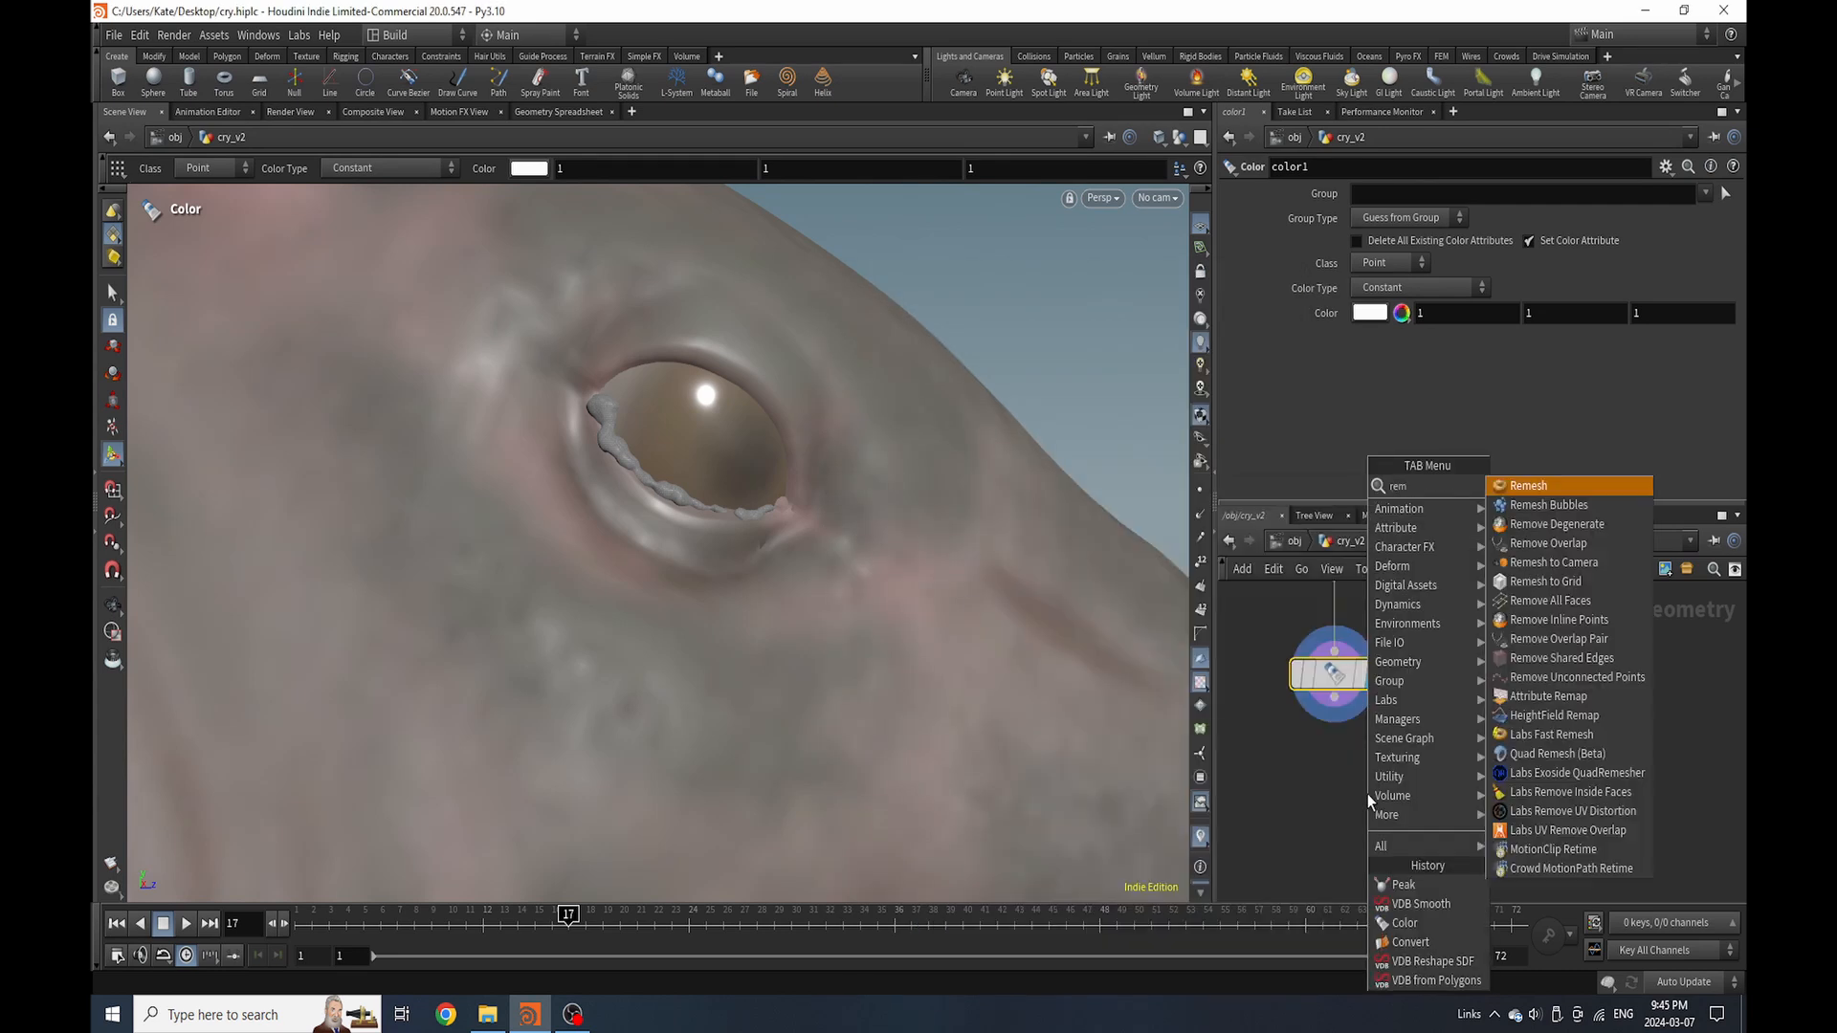
key("Return")
key("Return")
Set the Remesh Iterations to 1 and try a Target Size of 0.01 before setting it to 0.001
left_click(1376, 481)
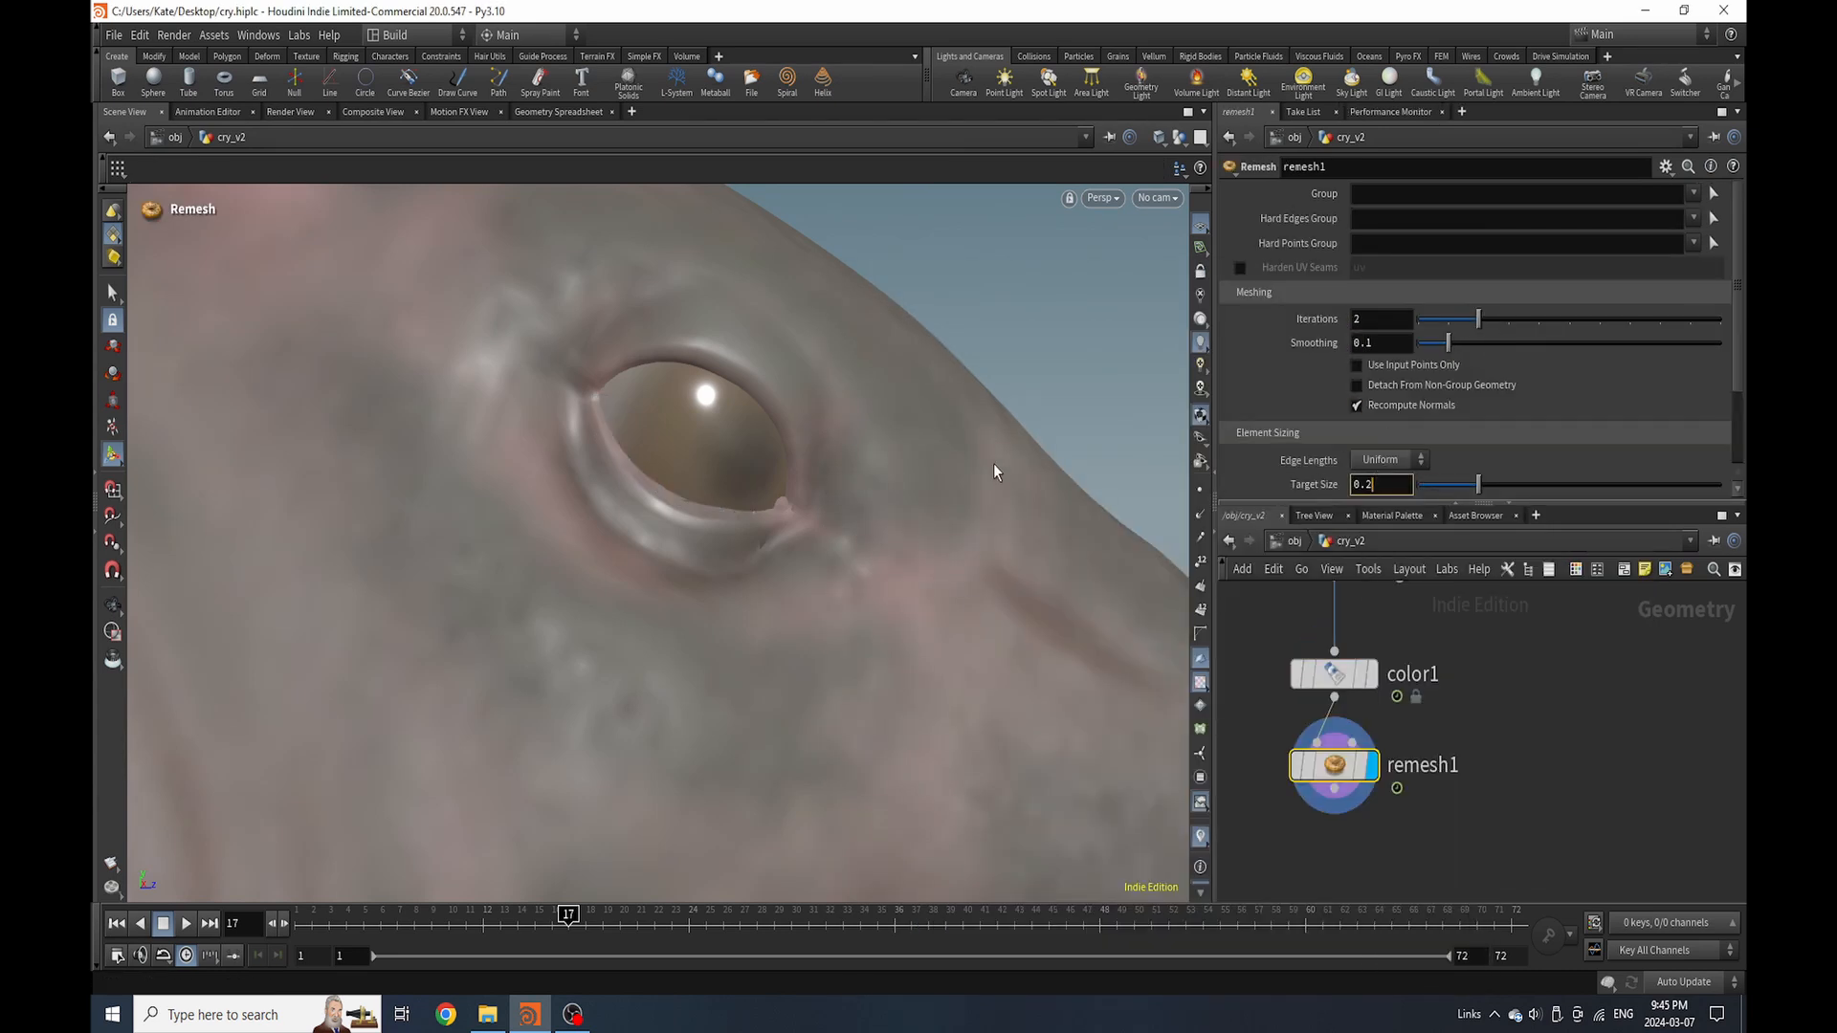
key("Return")
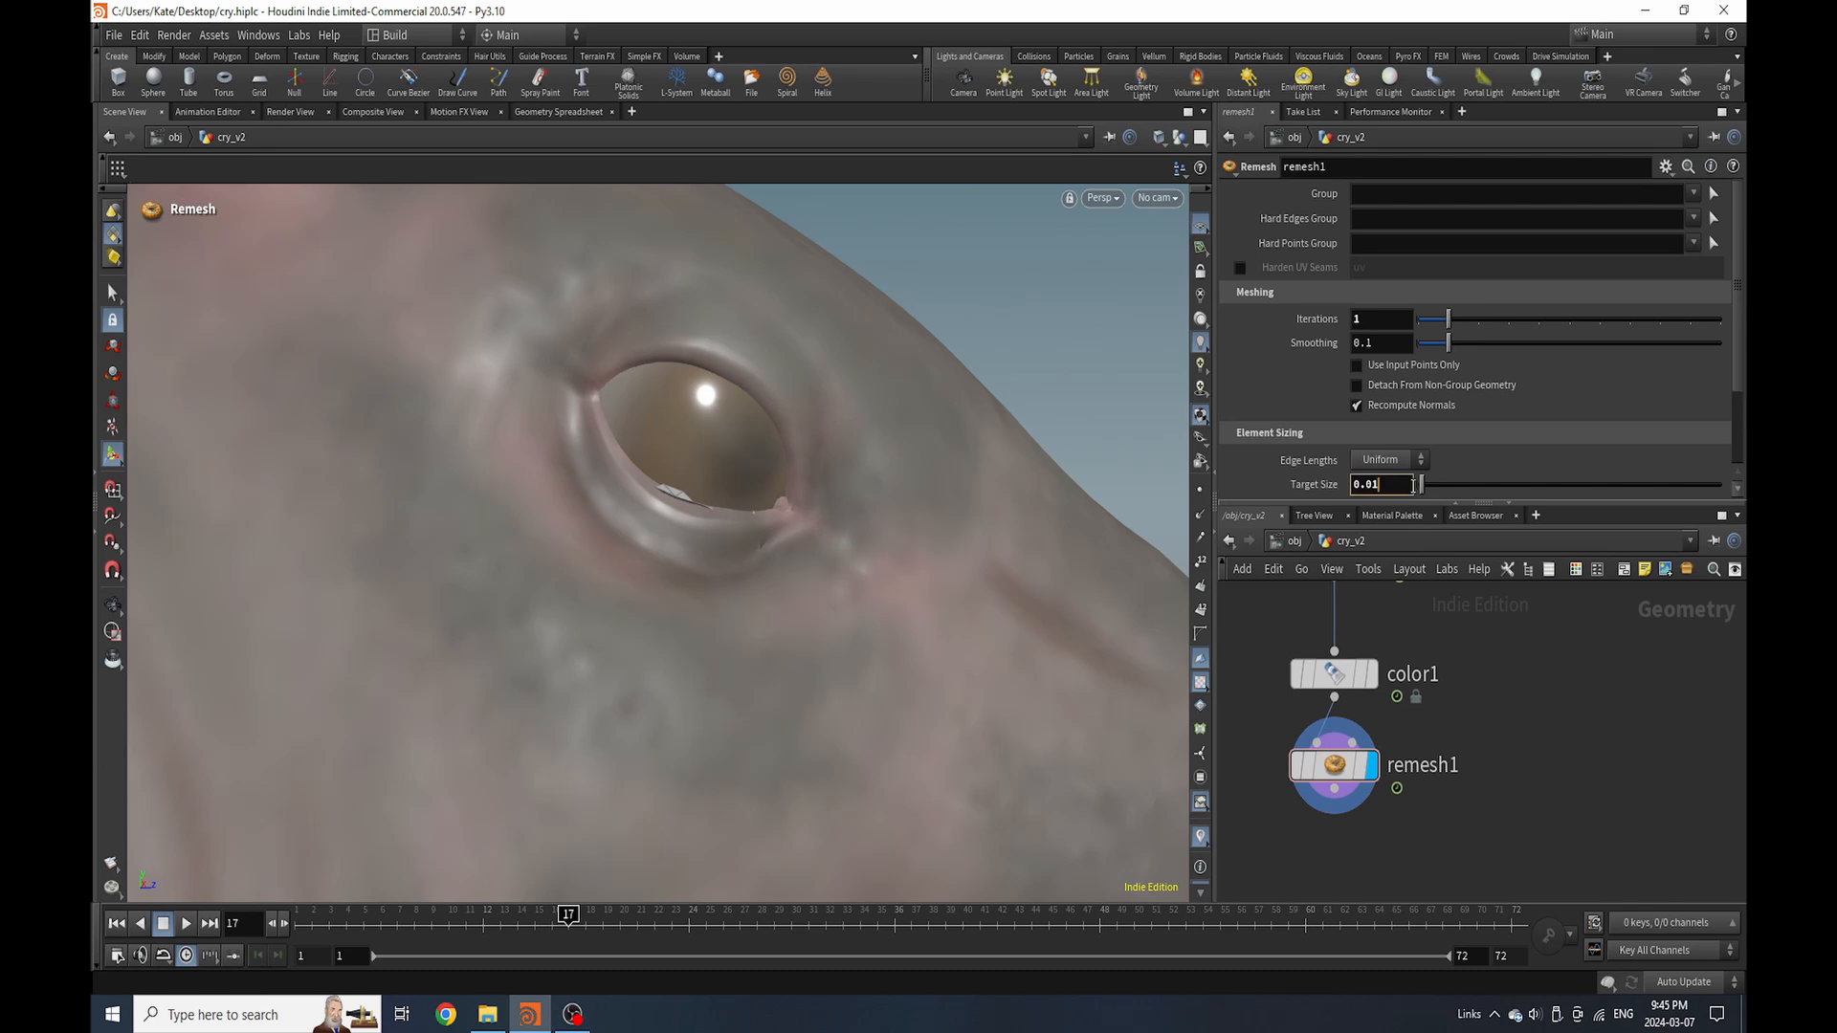
key("Return")
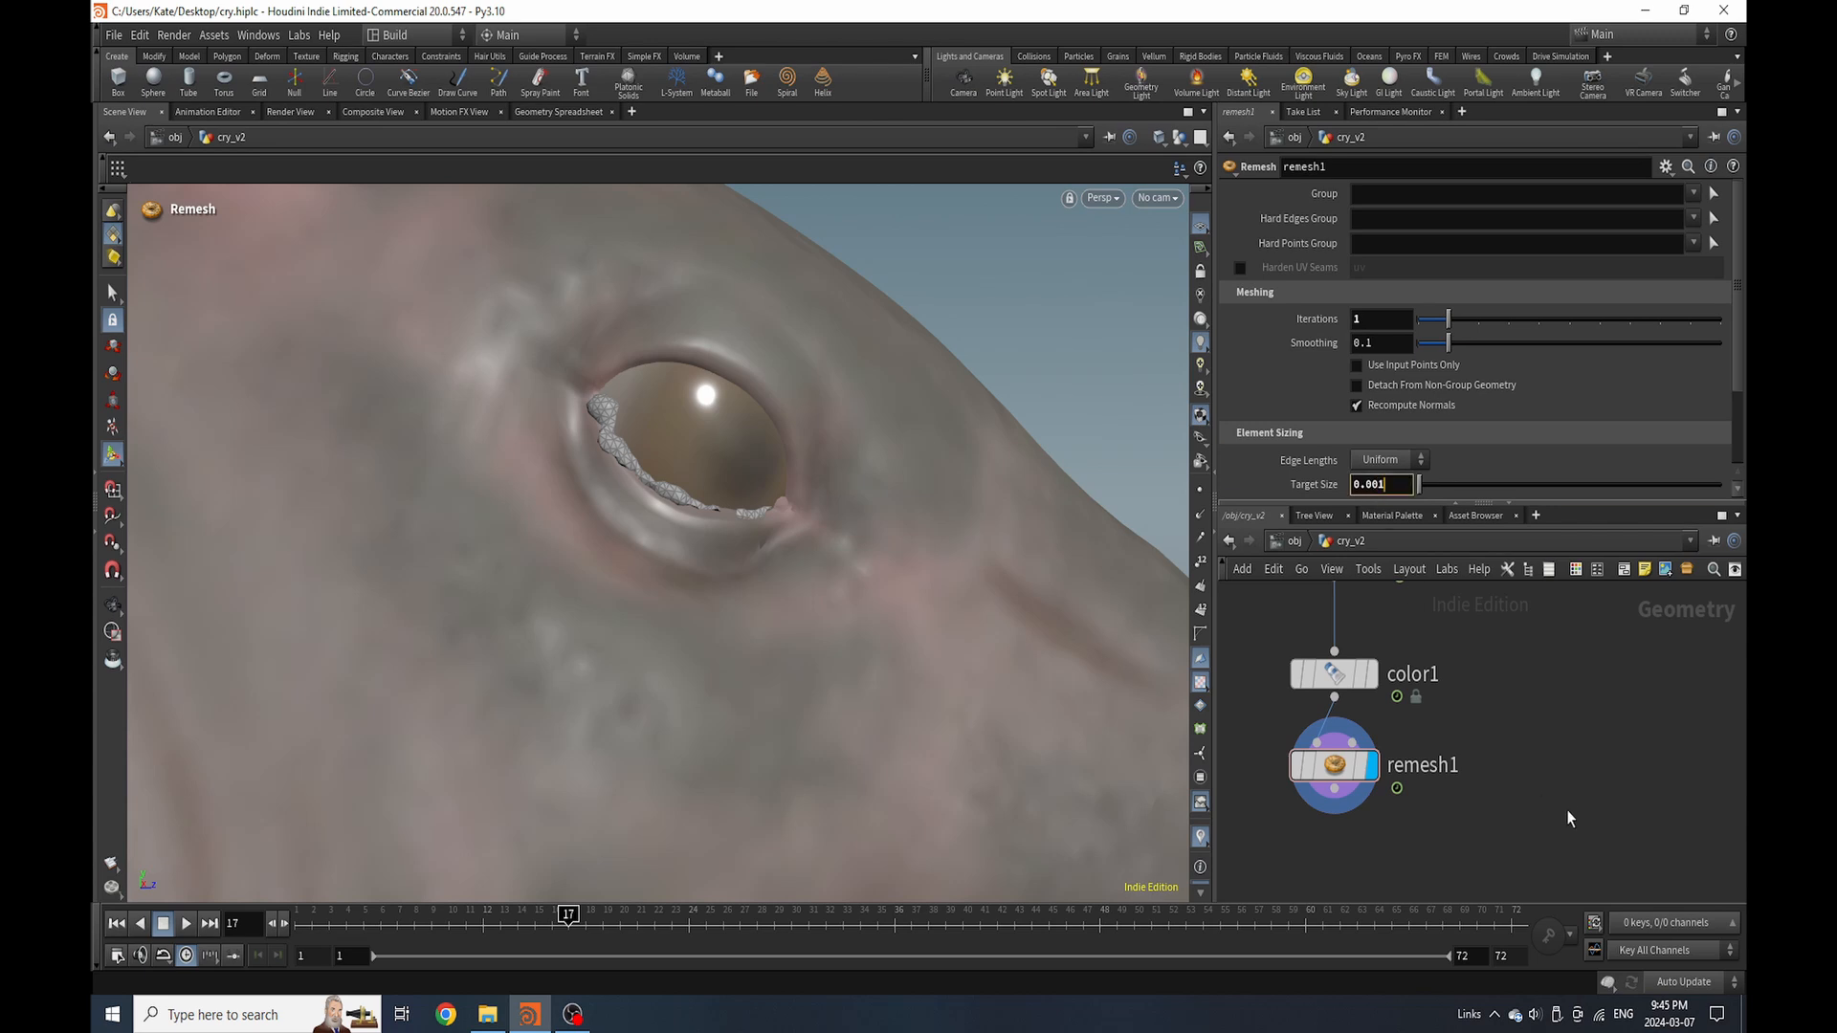
key("Return")
Check the geometry information of the Remesh node and close it
mouse_move(1331, 777)
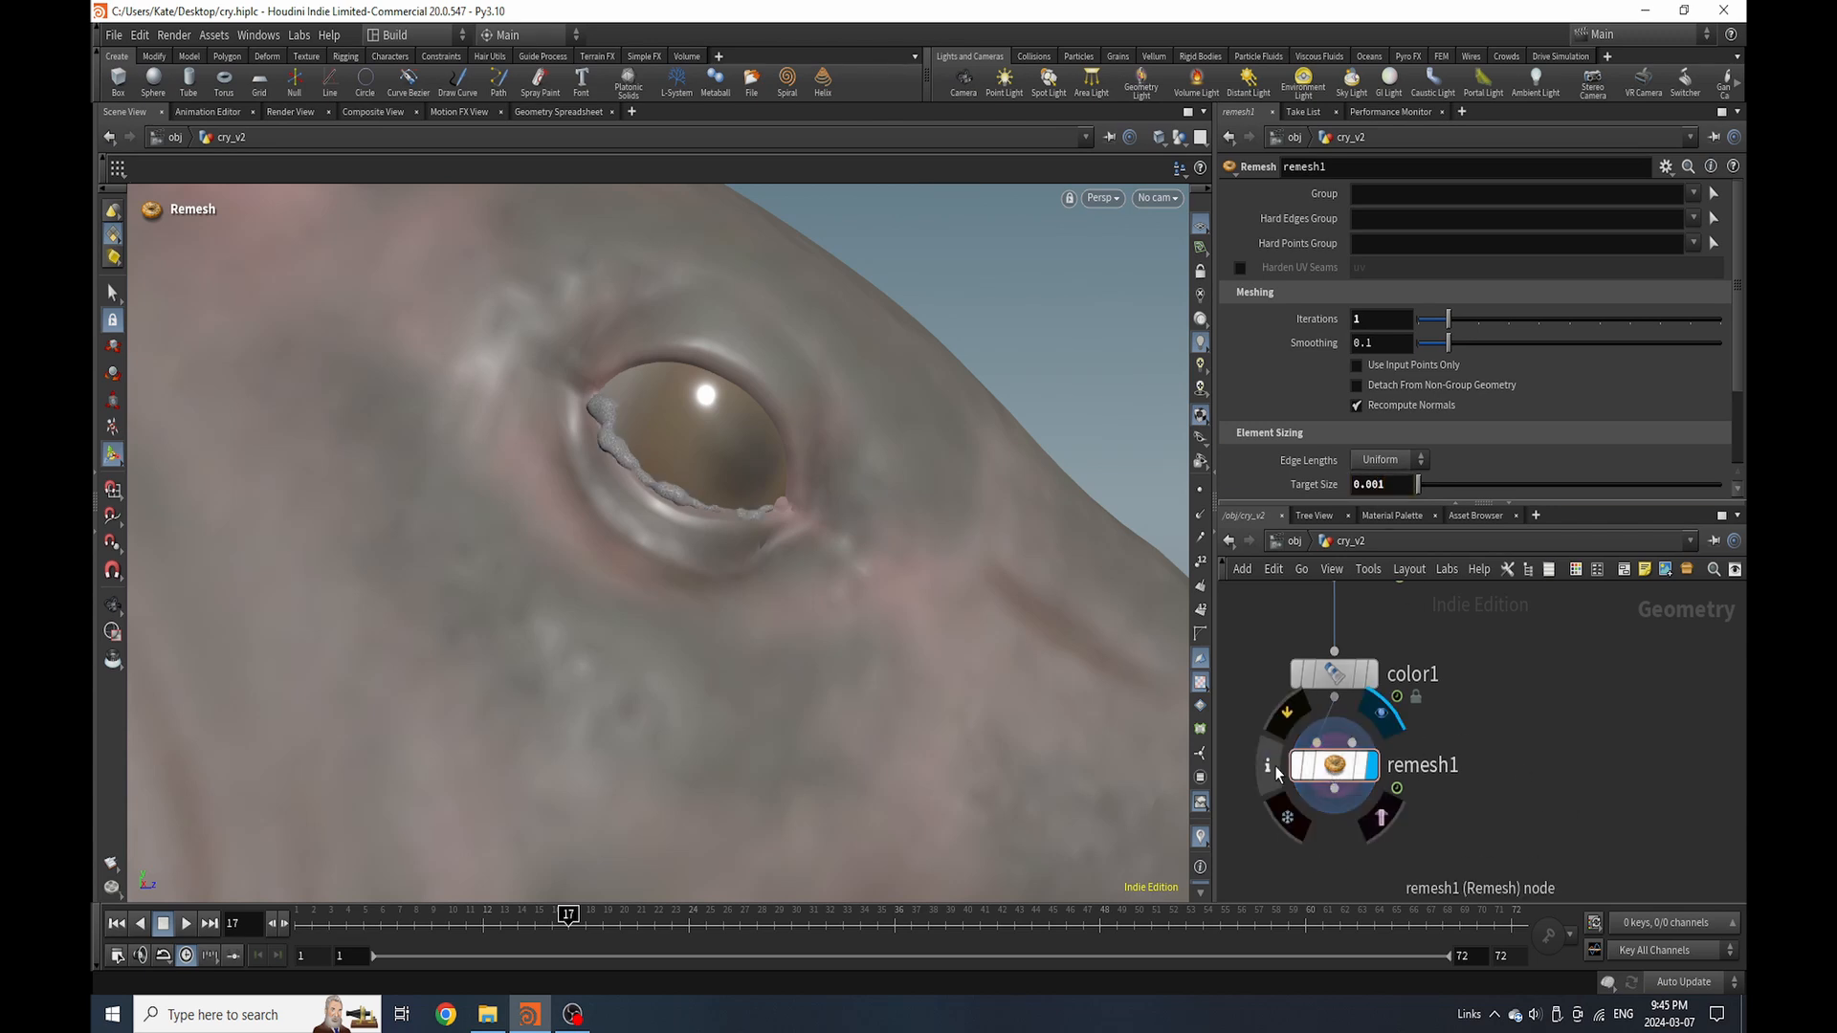
left_click(1270, 770)
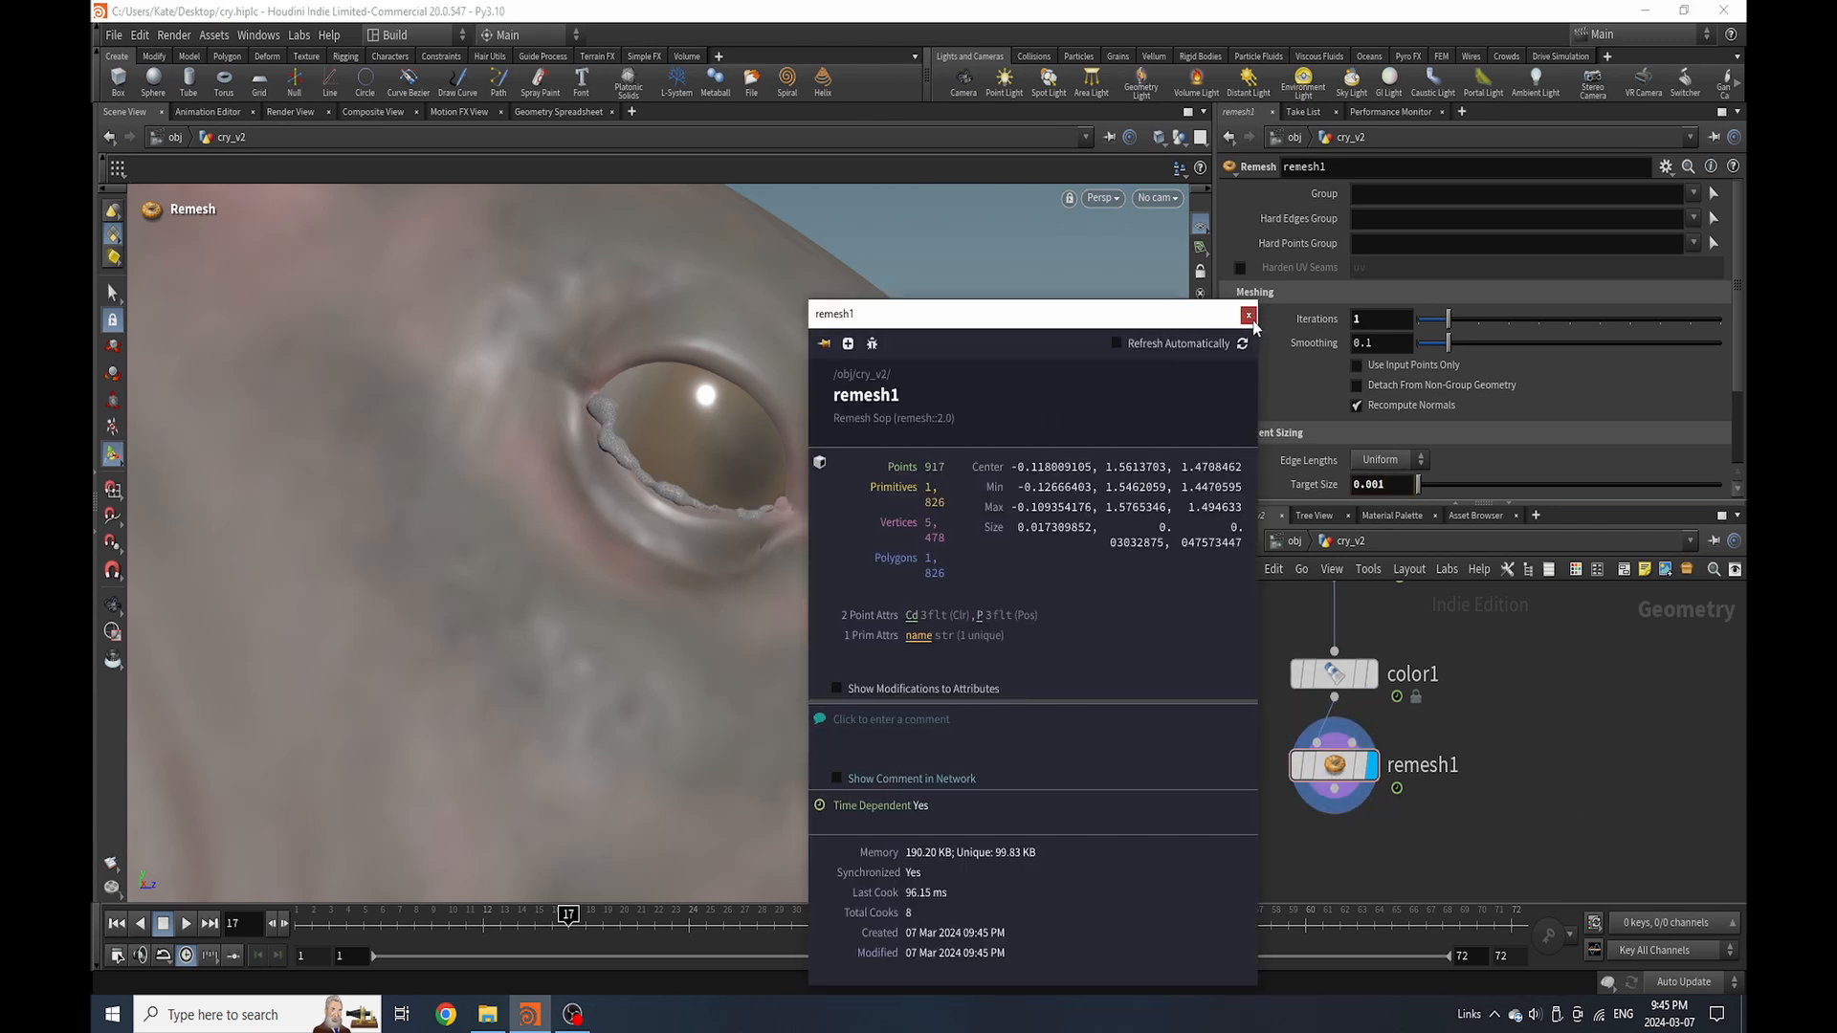
left_click(1248, 315)
scroll(1496, 730, "down", 2)
scroll(1455, 791, "up", 2)
key("Tab")
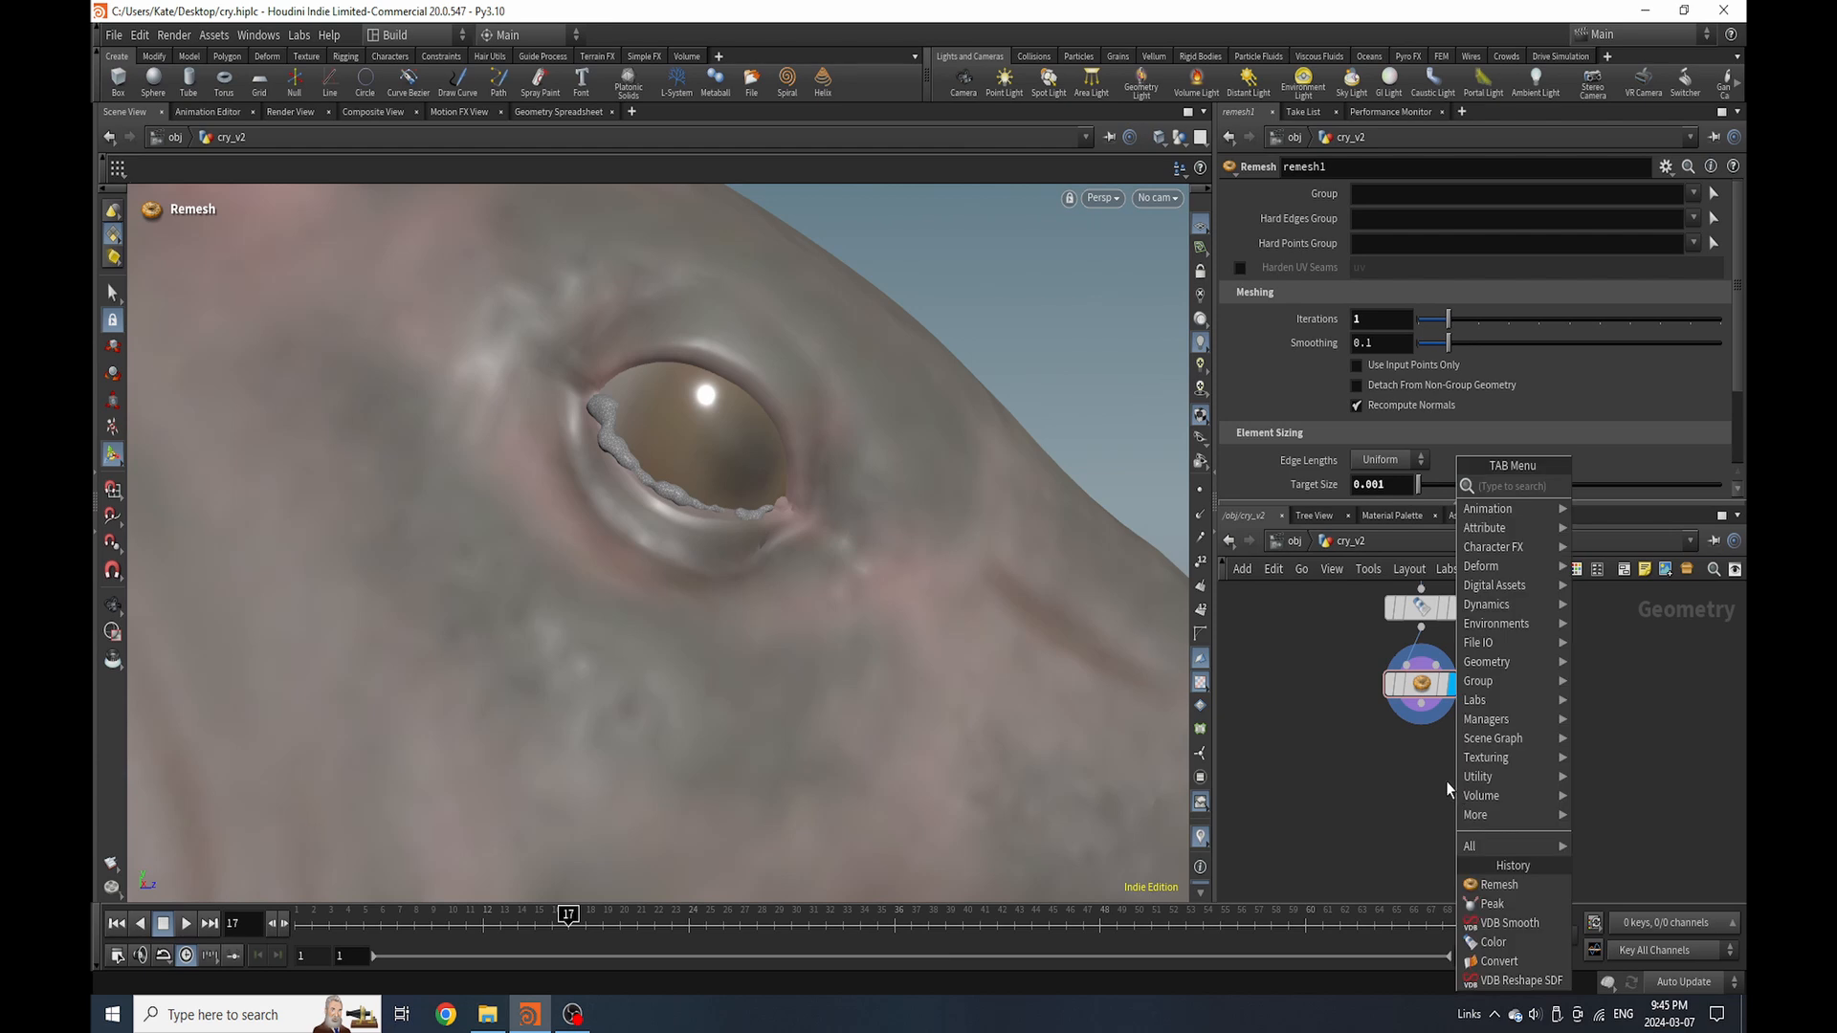
type("file")
left_click(1642, 525)
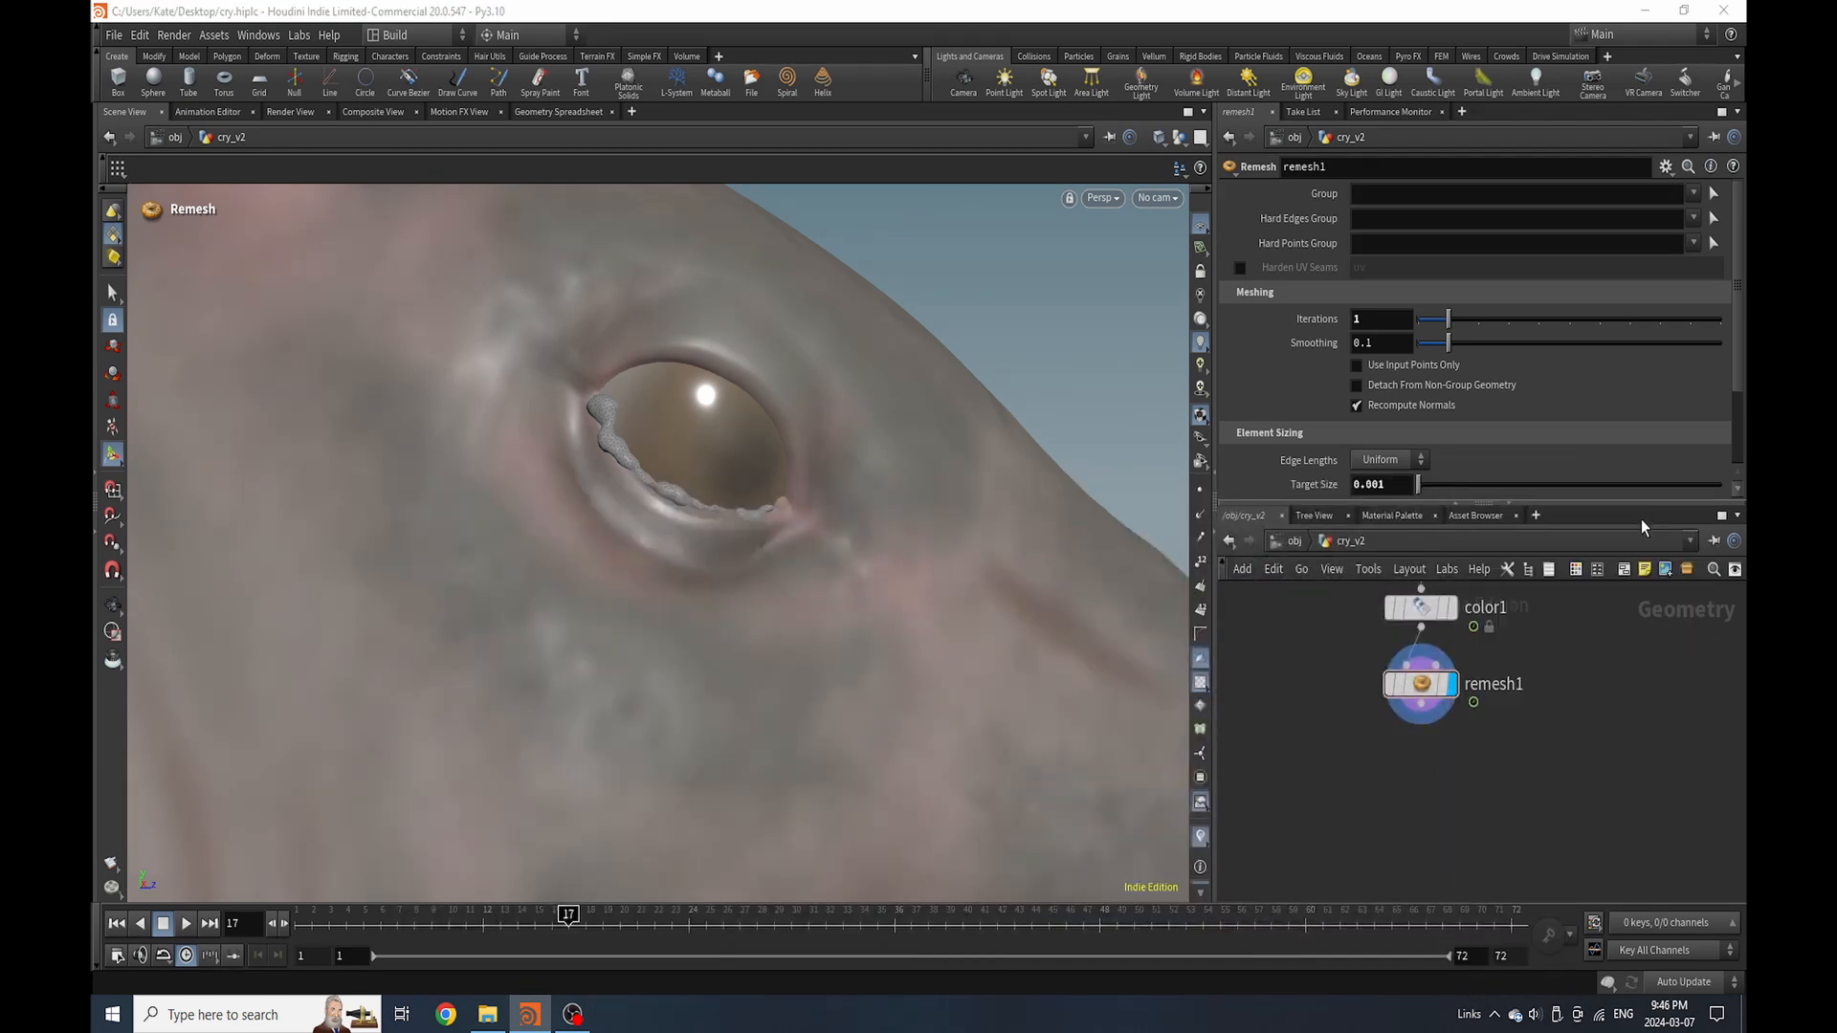
Add a File Cache node after the Remesh node and name it ducts
key("Tab")
type("f")
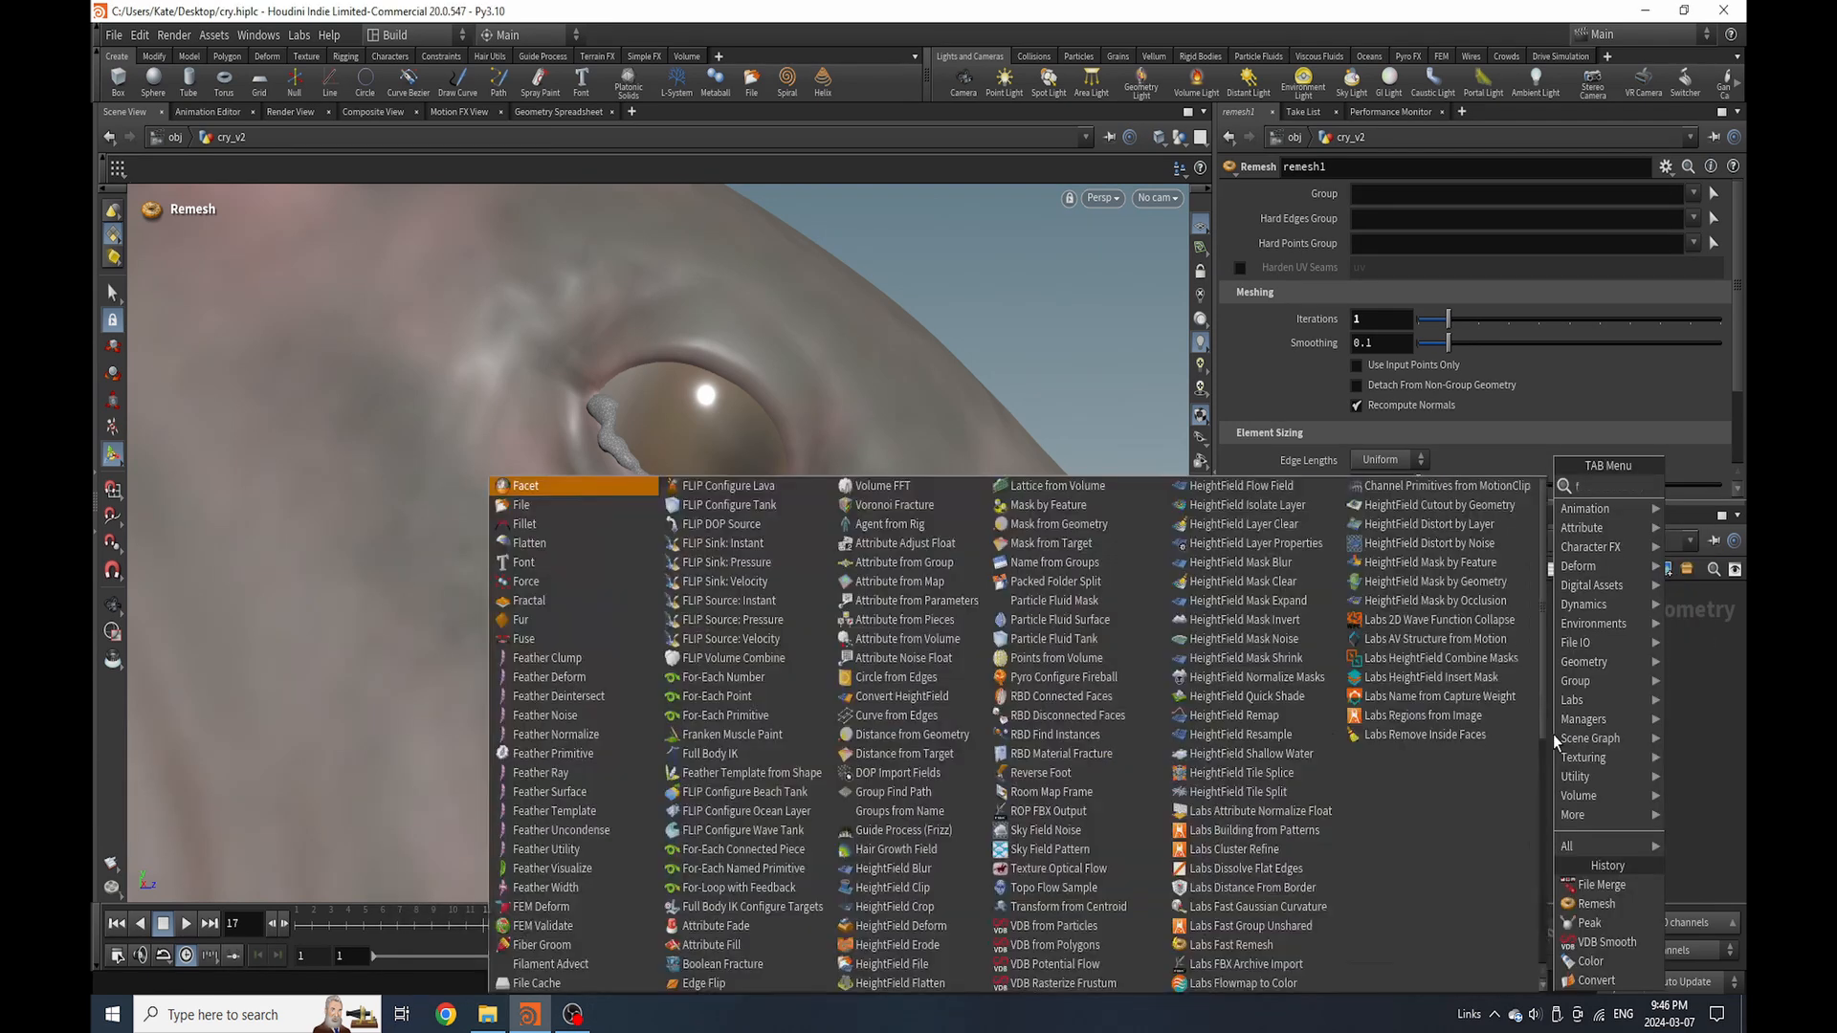
type("ile")
left_click(1500, 506)
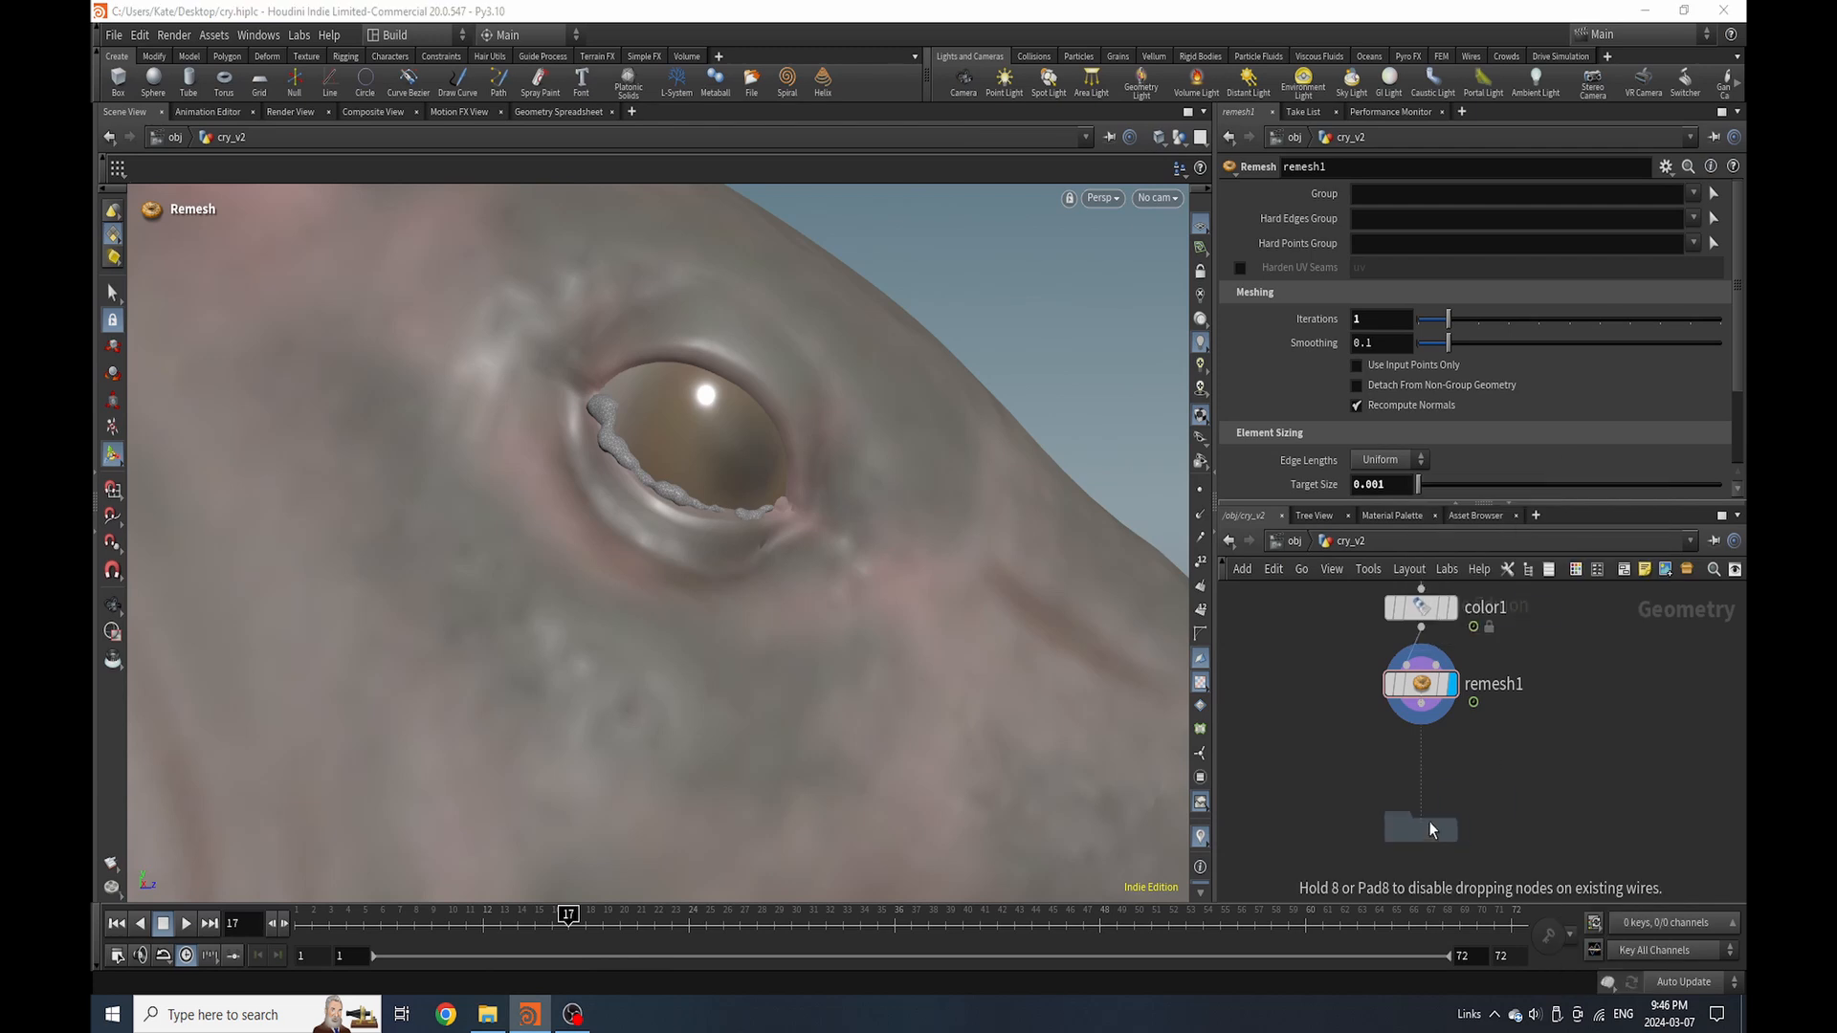
left_click(1423, 773)
key("F2")
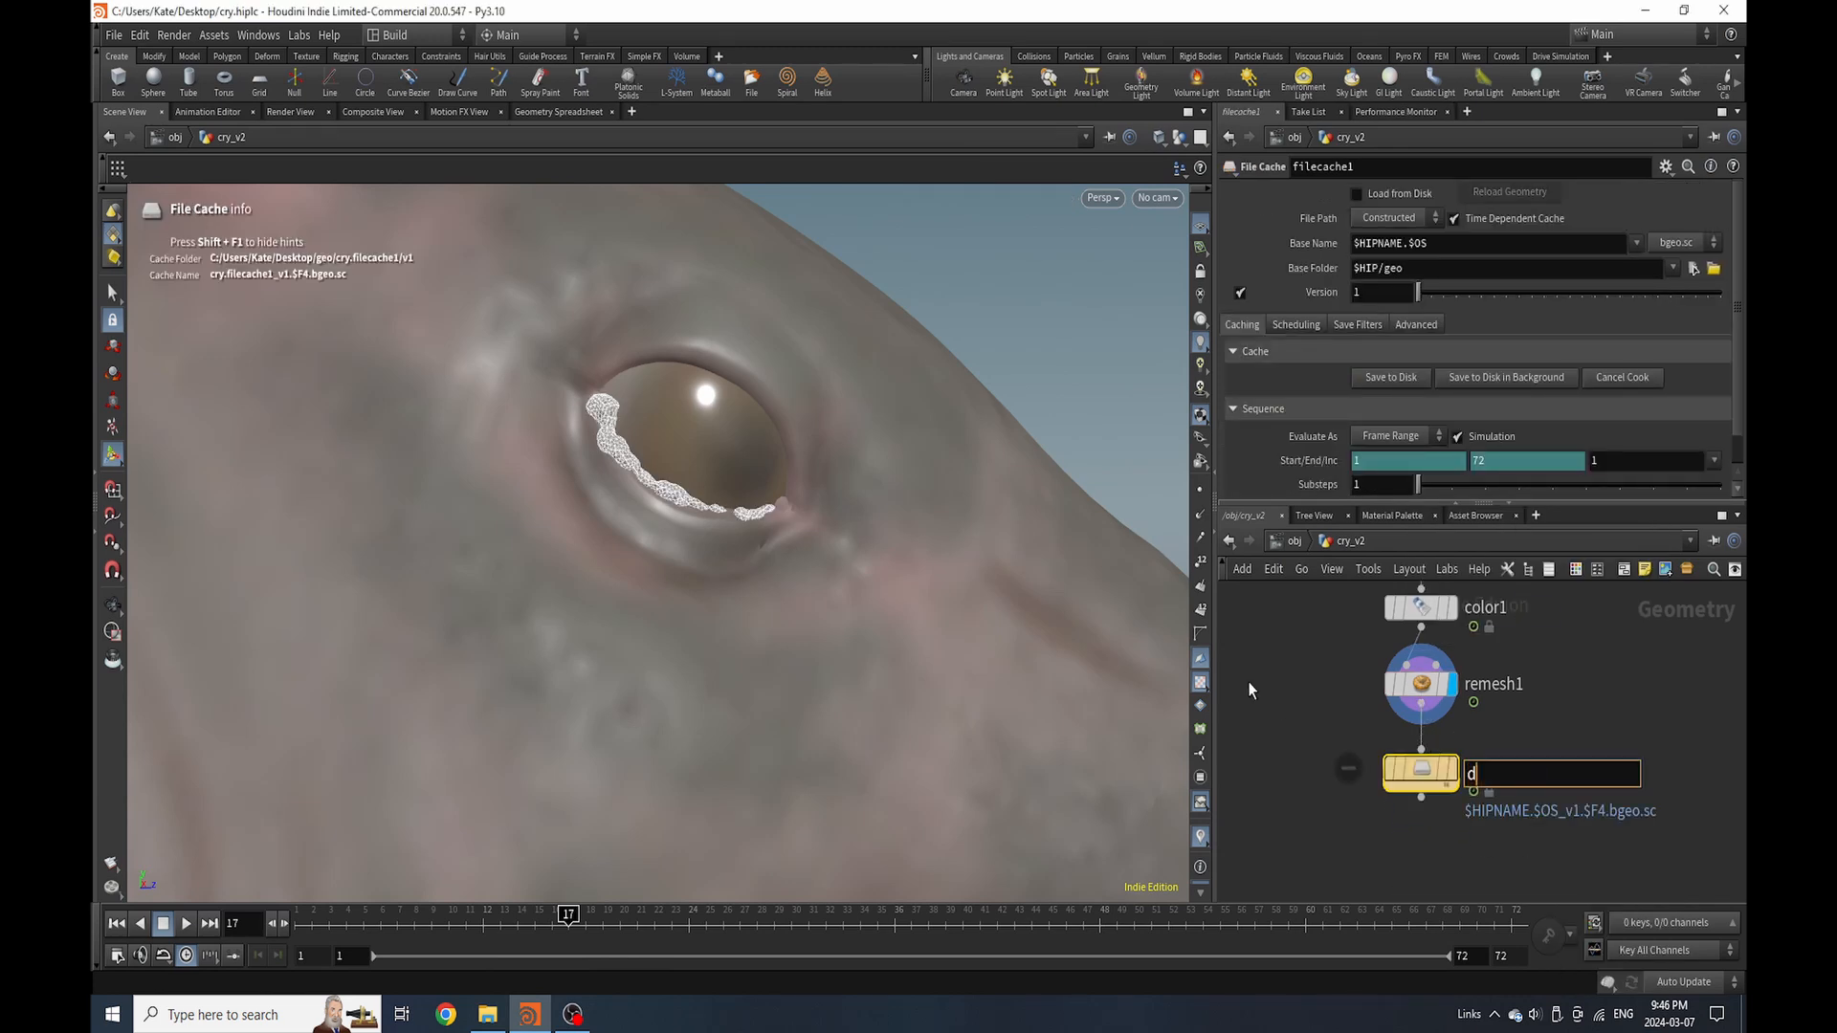
type("ducts")
key("Return")
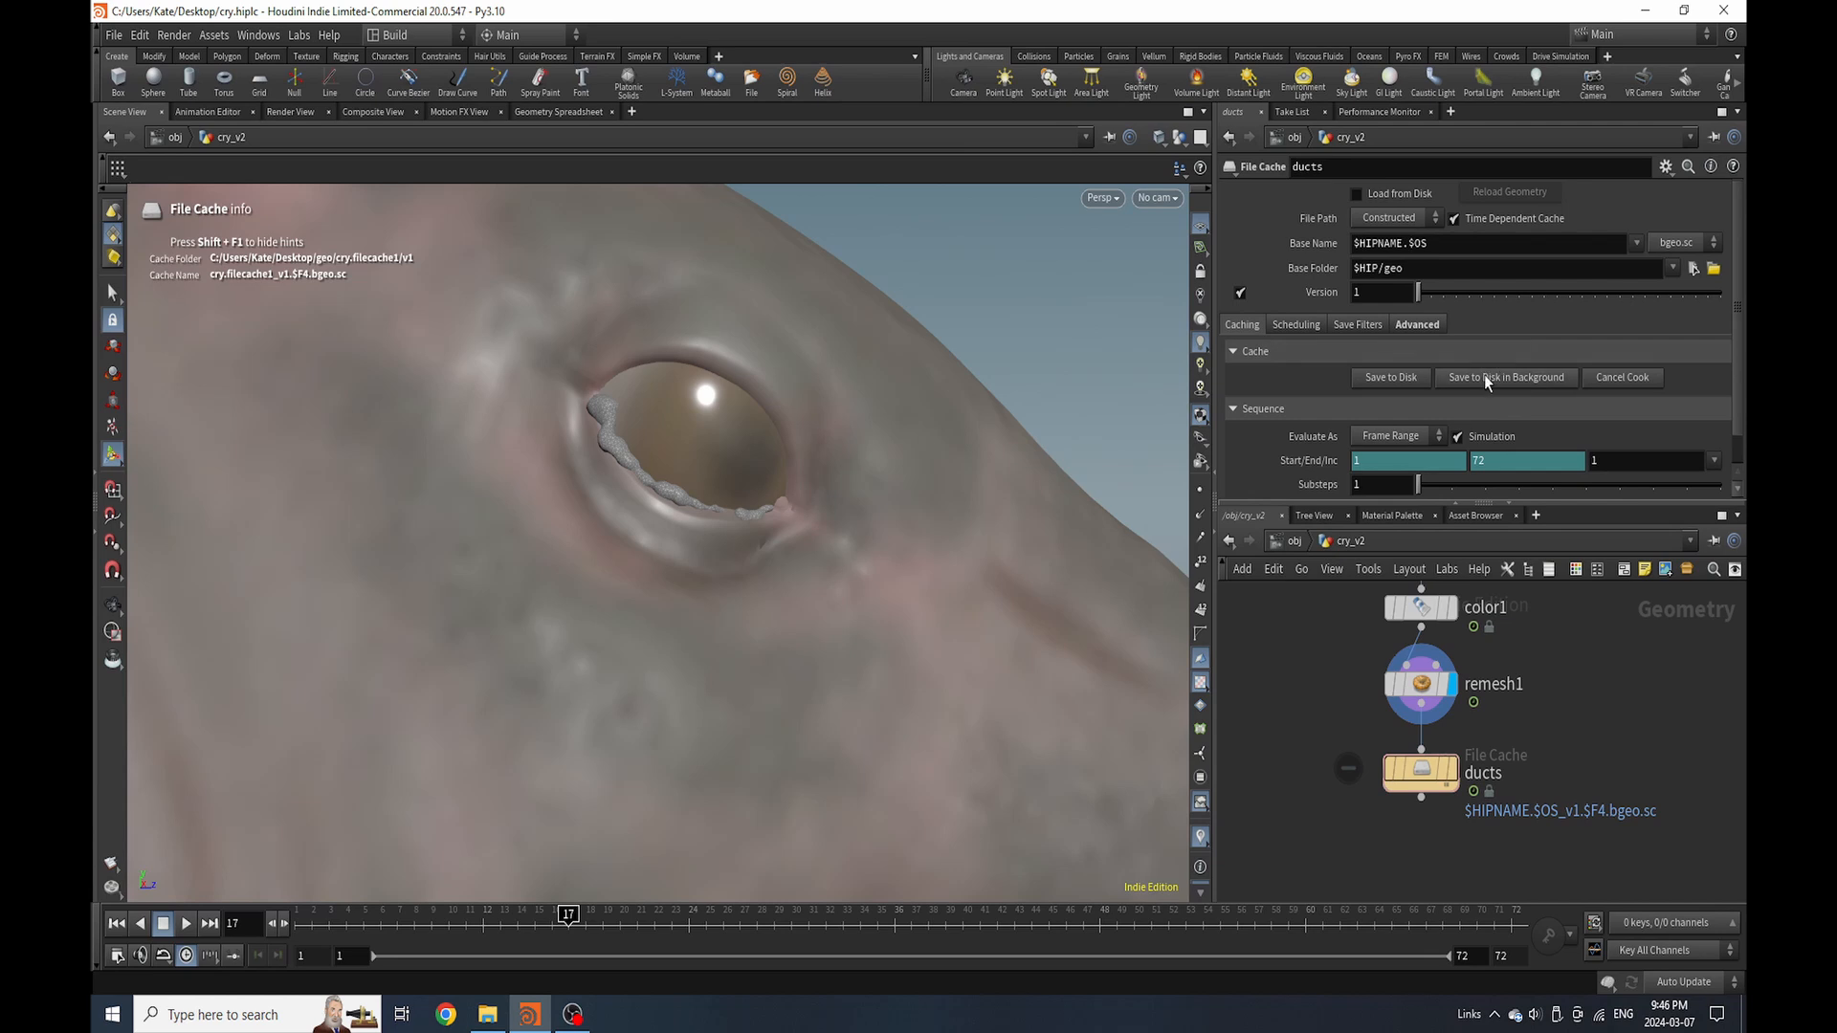
Save the ducts cache to disk in the background for frames 1 to 72
left_click(1486, 380)
left_click(1456, 428)
scroll(1435, 655, "down", 3)
scroll(1435, 766, "up", 3)
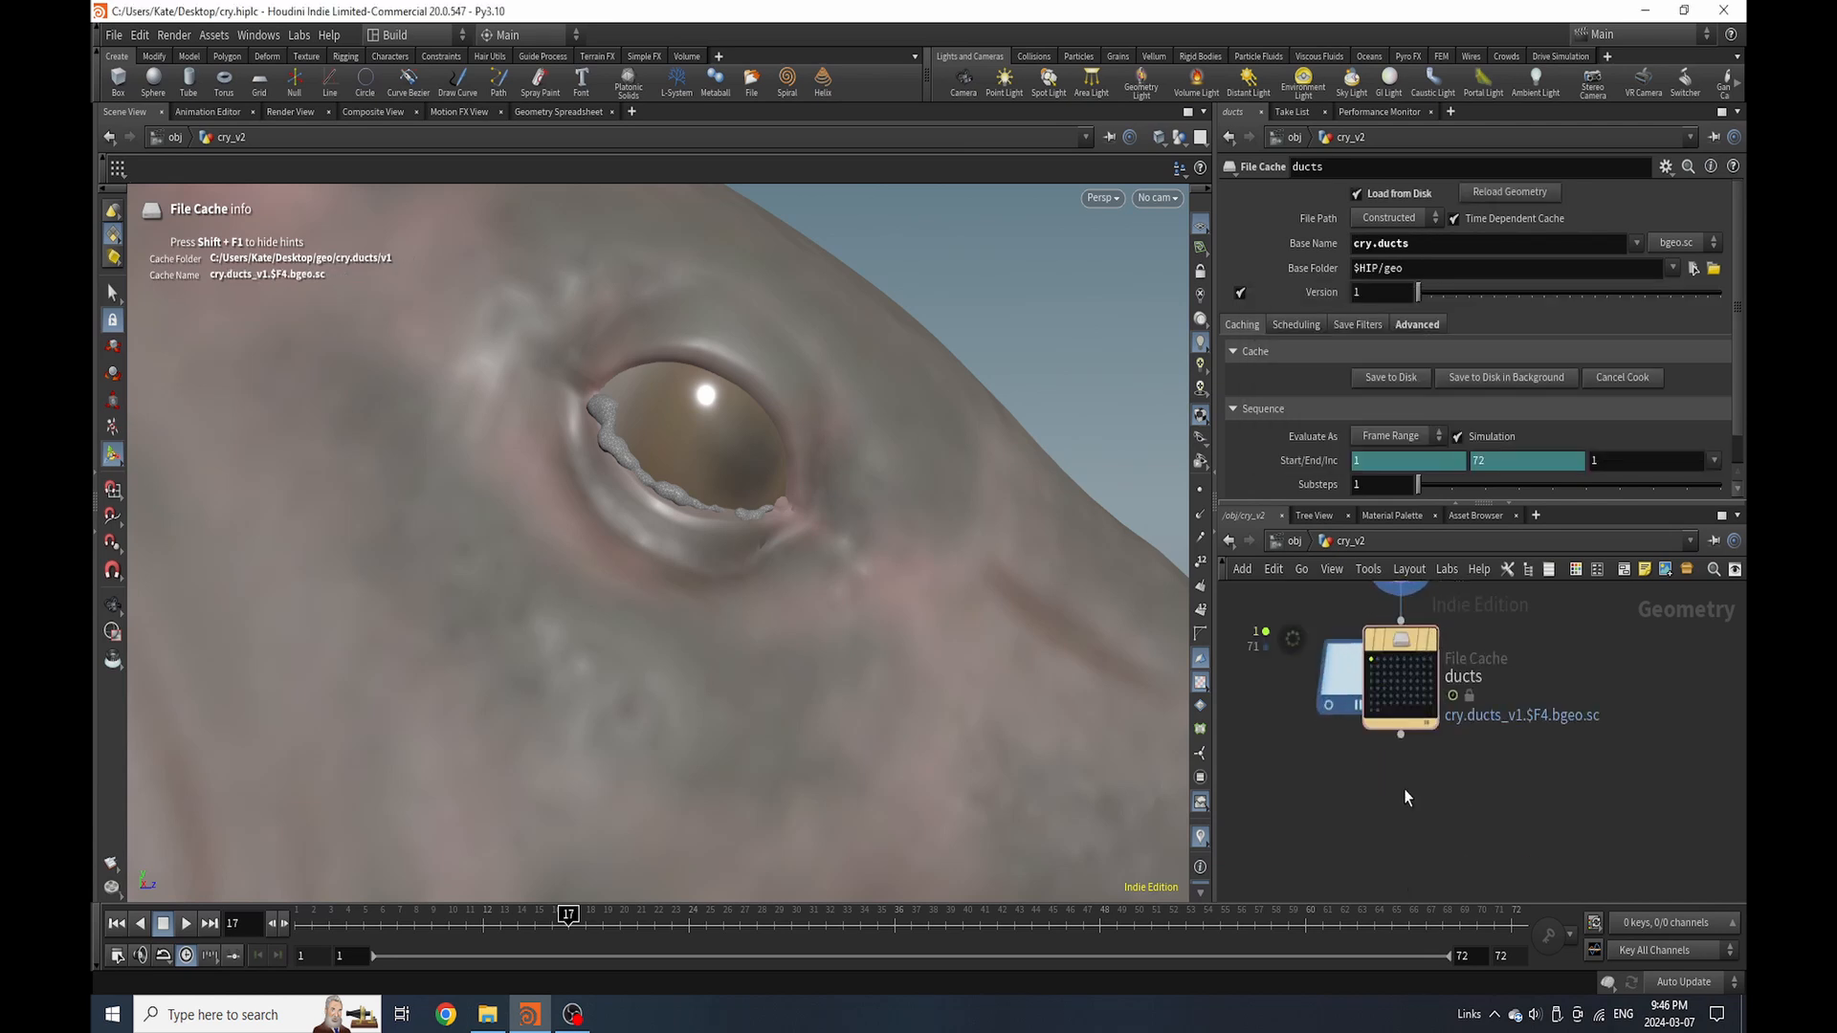
Add a Null node connected to the ducts File Cache and name it Out_Tear_Ducts
key("Tab")
type("null")
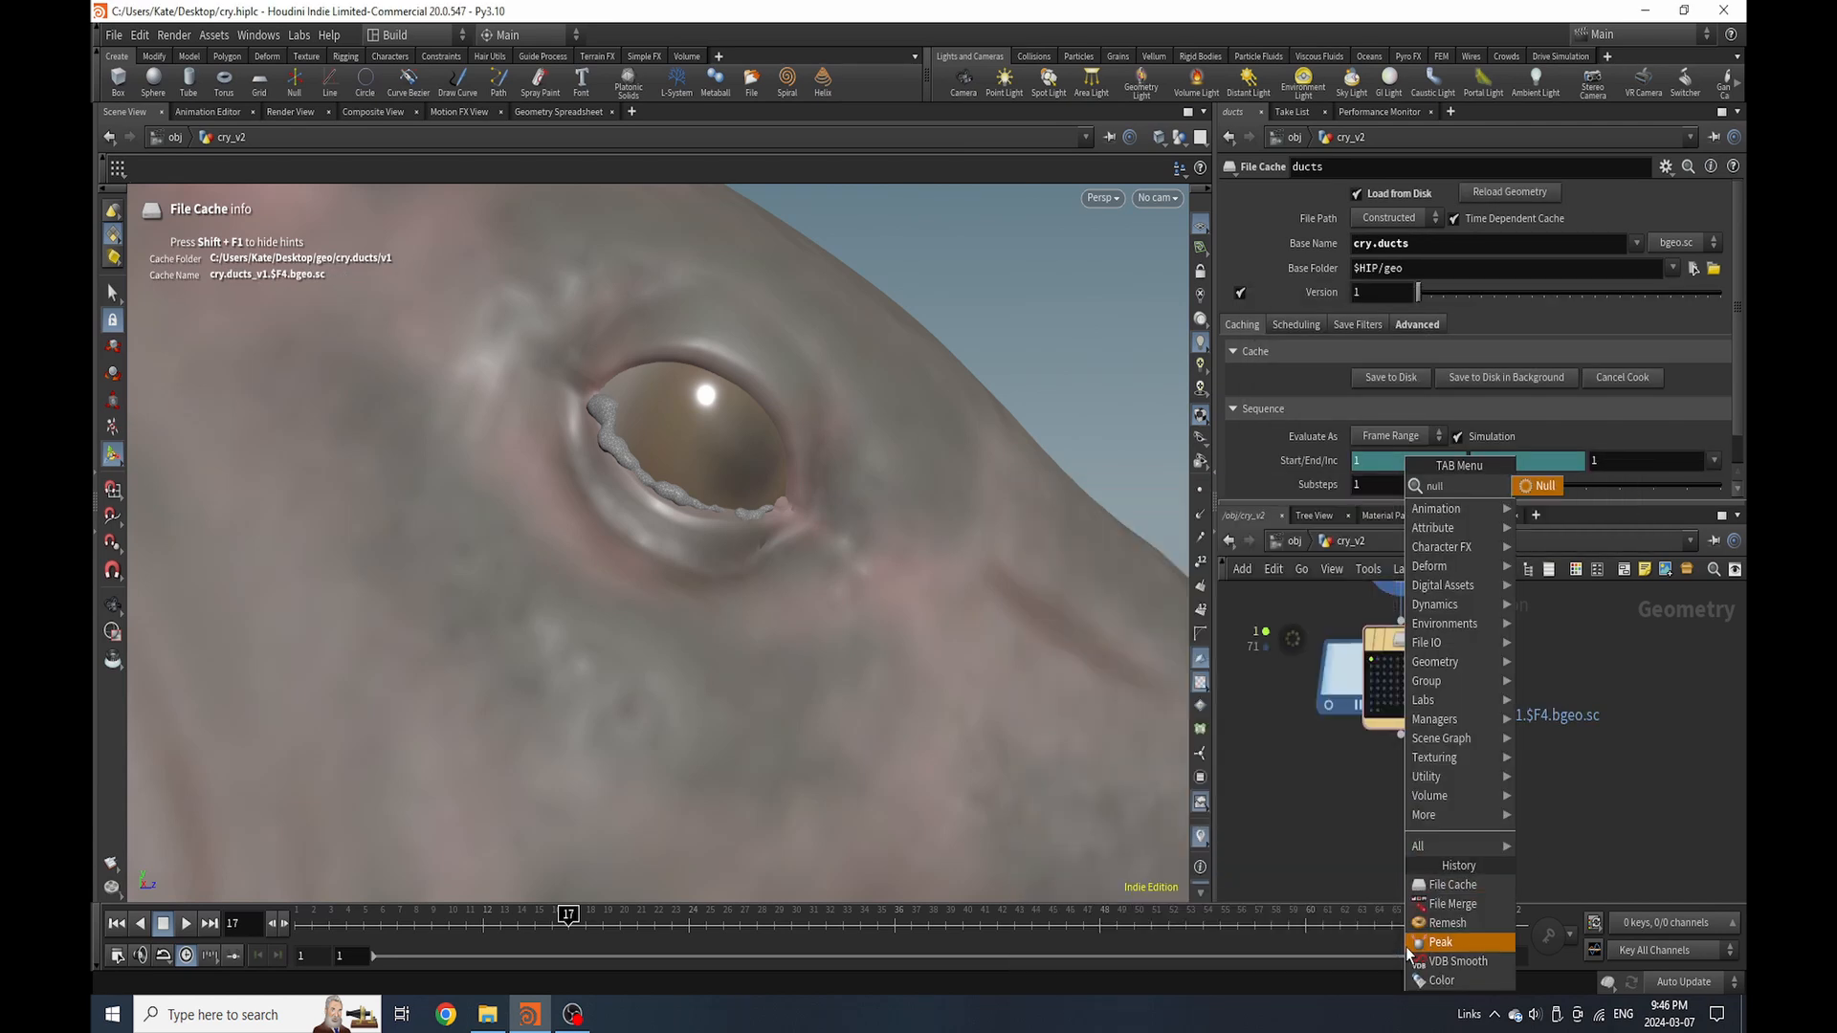
left_click(1536, 488)
left_click(1417, 773)
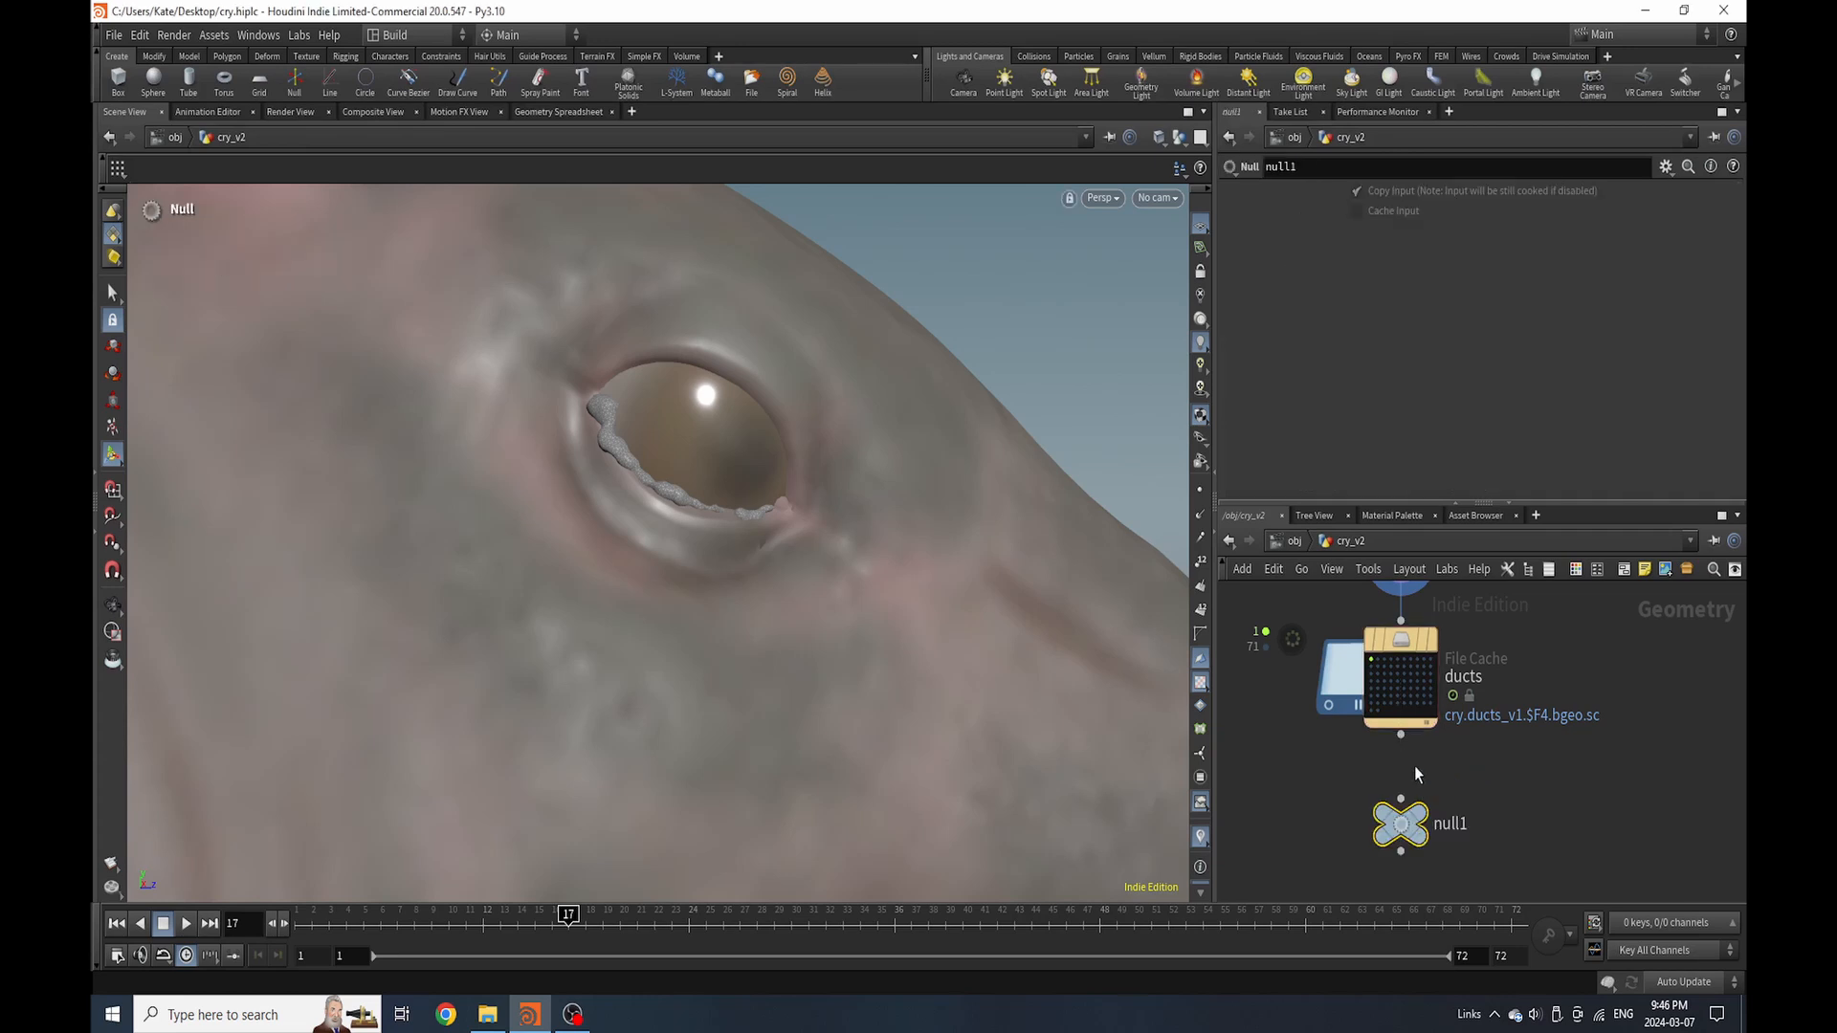
double_click(1450, 824)
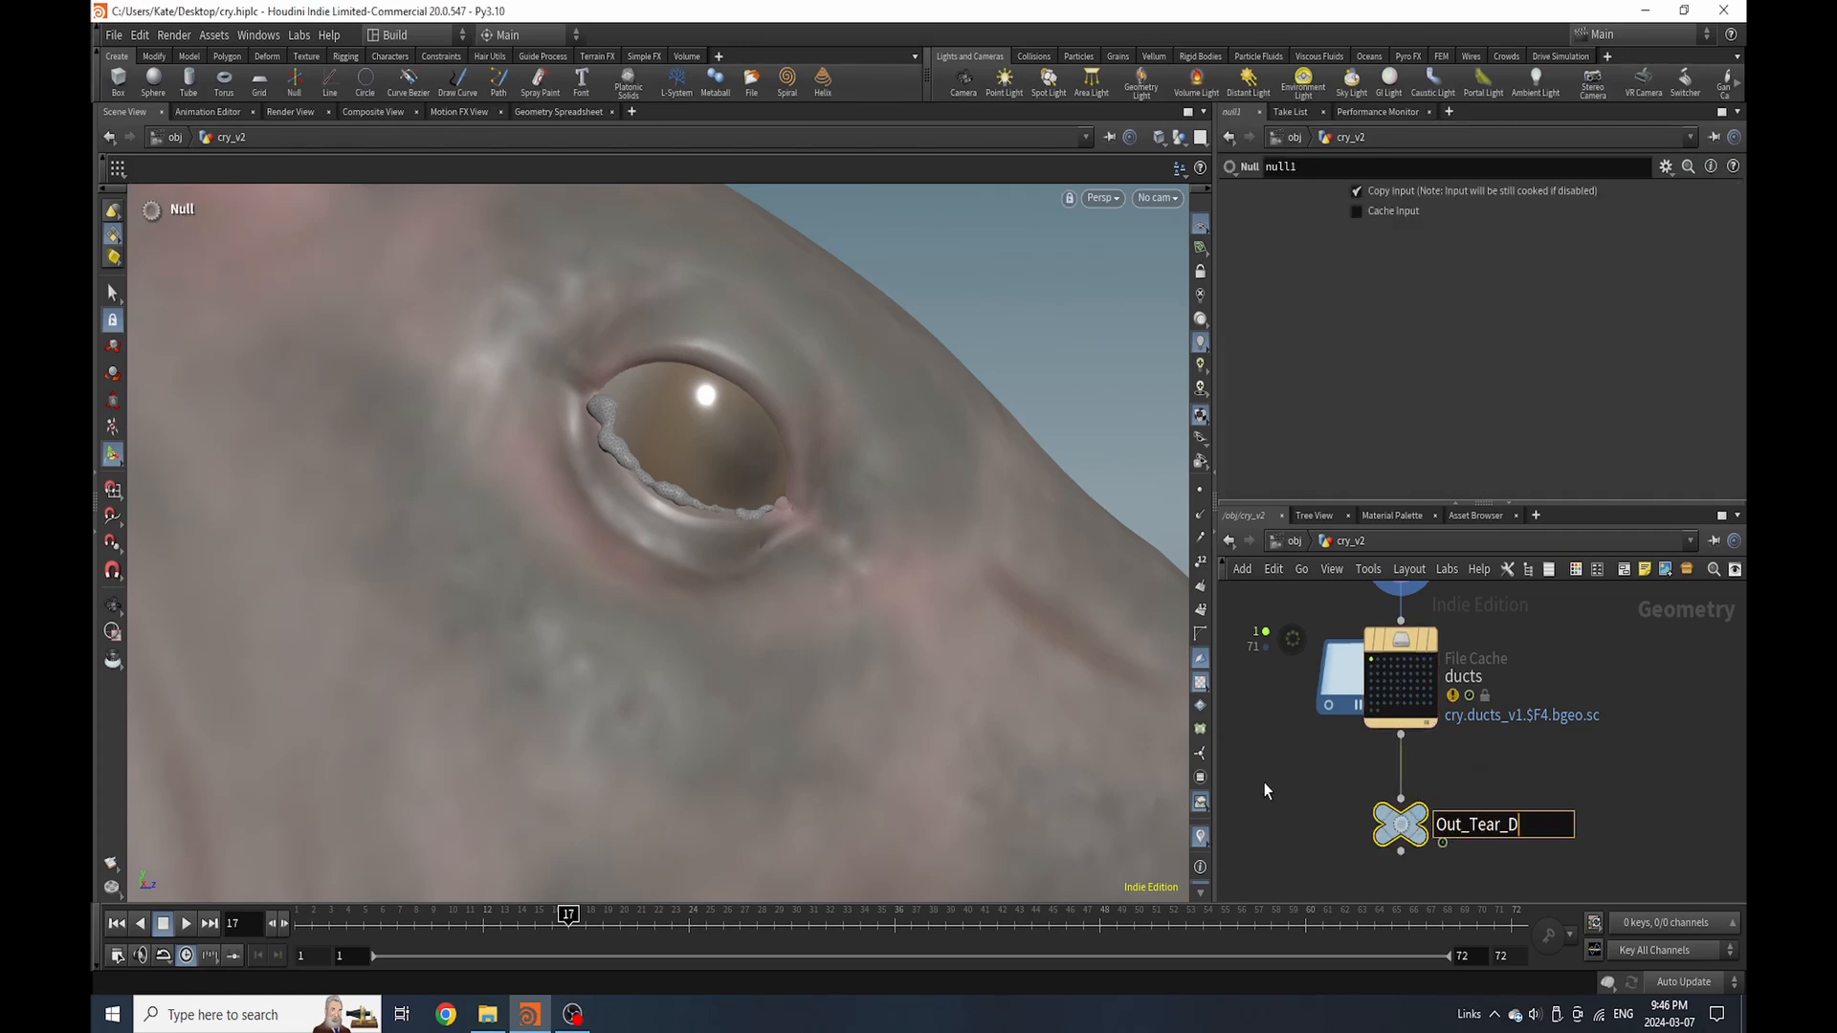
key("Return")
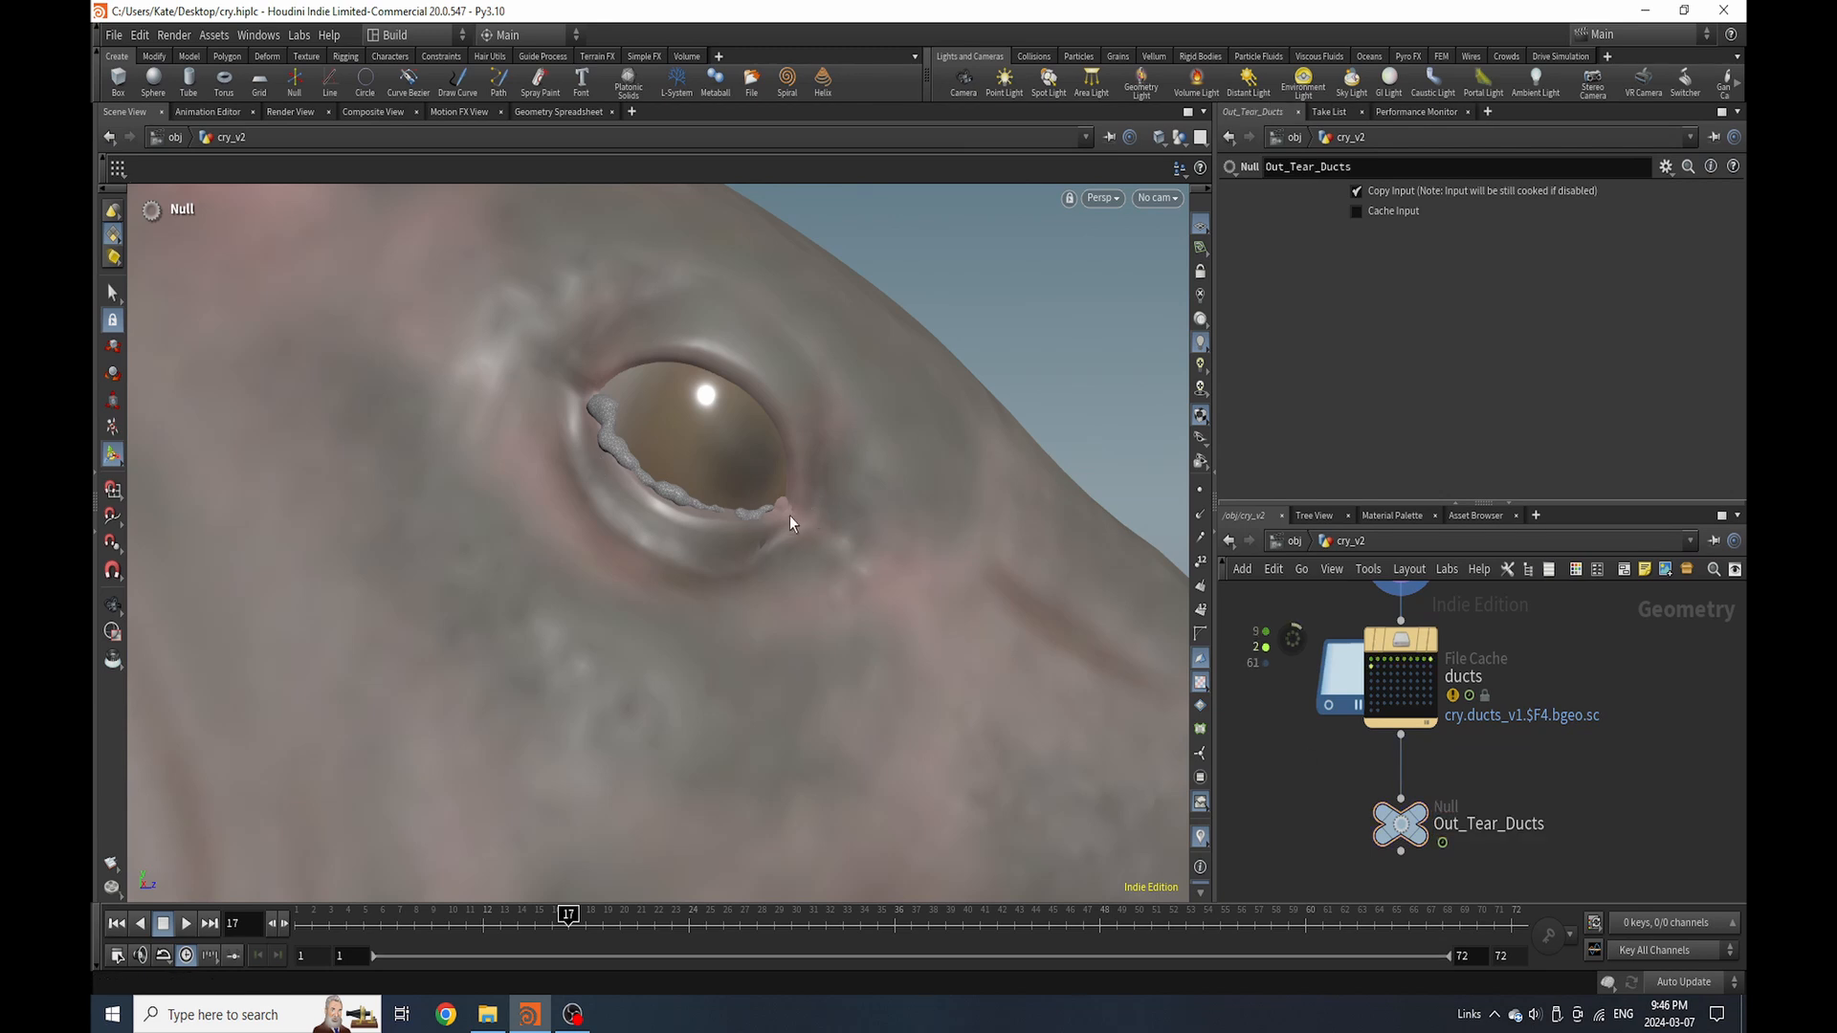
Display the Out_sim null below the start_point Blast and view the capybara's whole head and upper body
scroll(1432, 825, "down", 6)
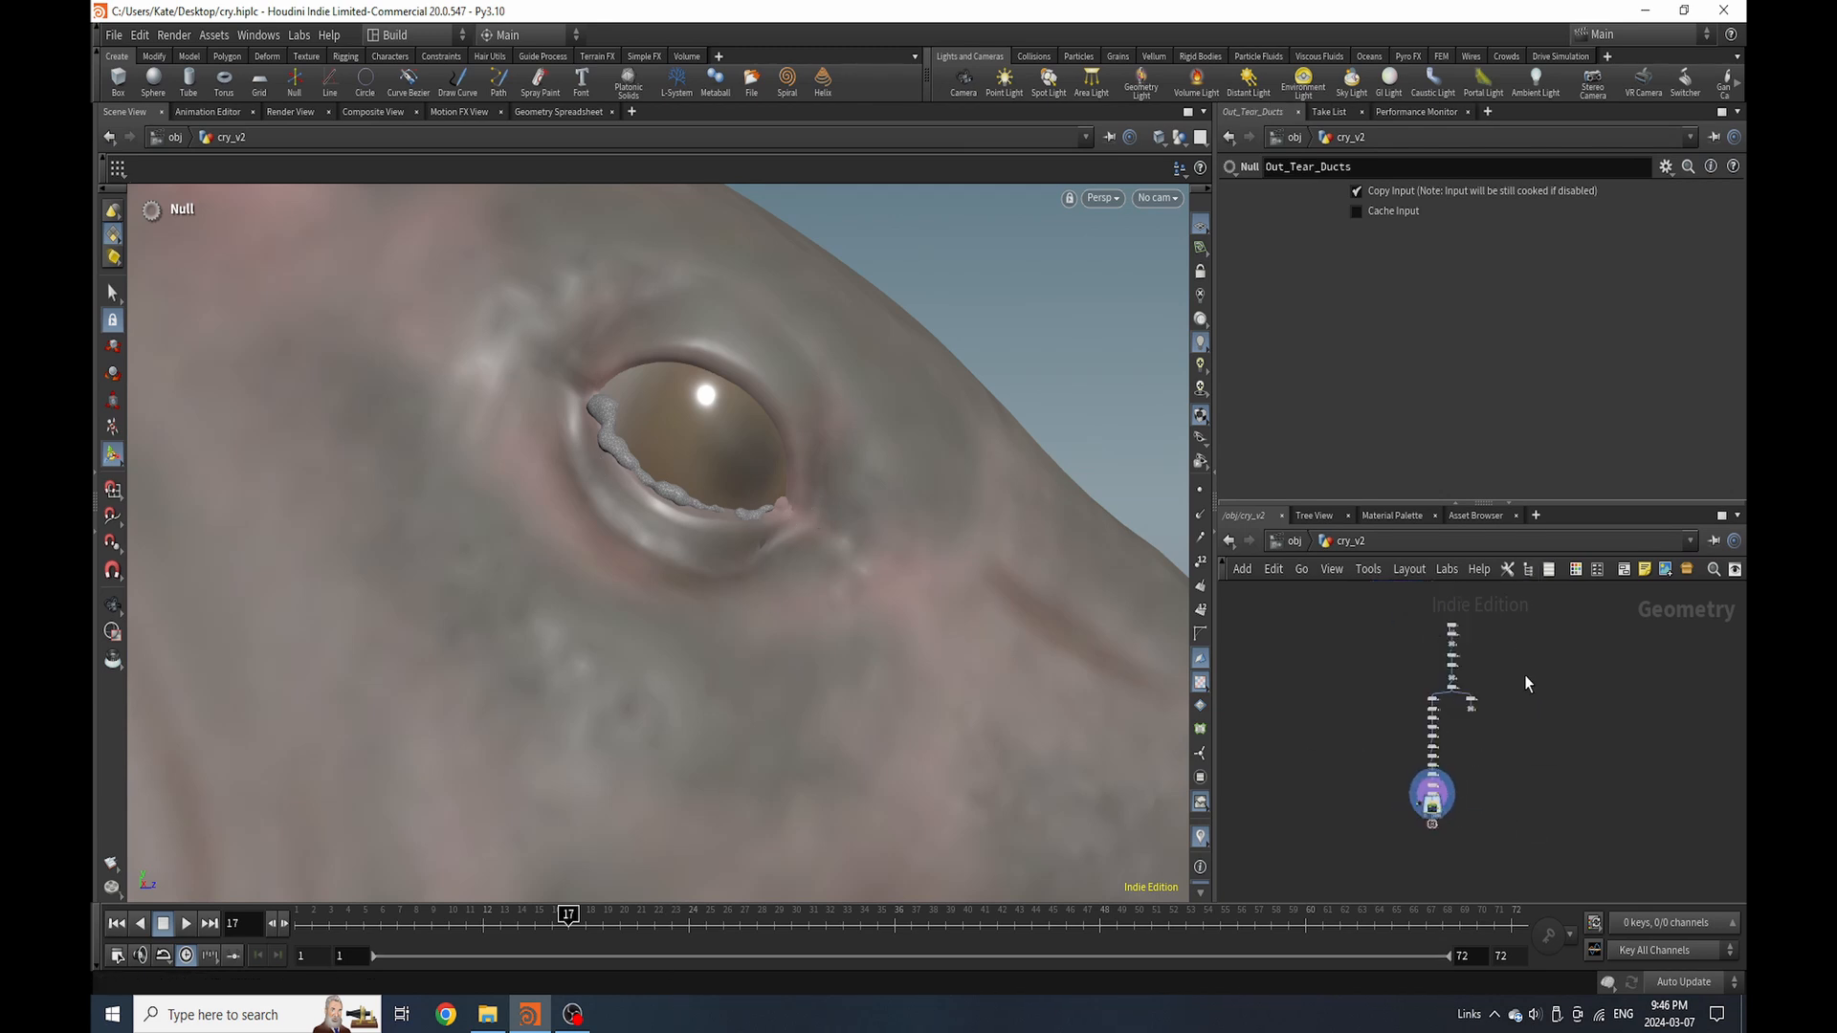
scroll(1474, 699, "up", 8)
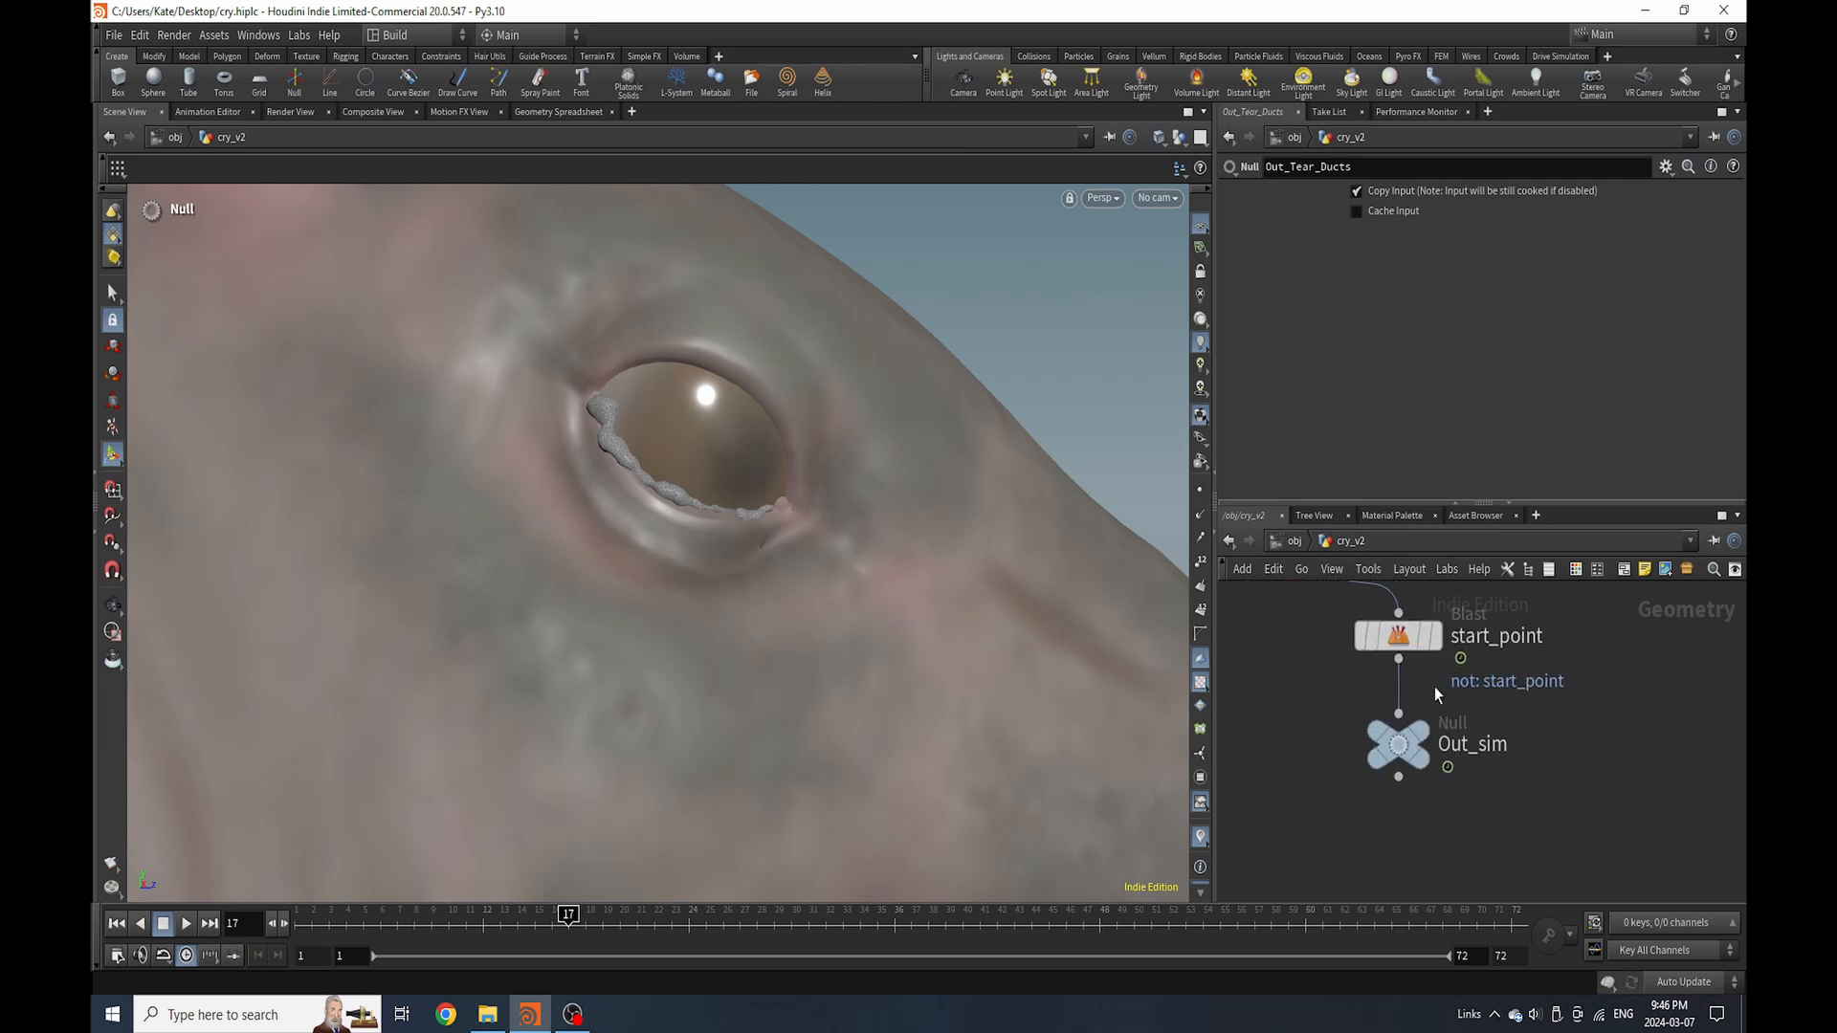
left_click(1429, 741)
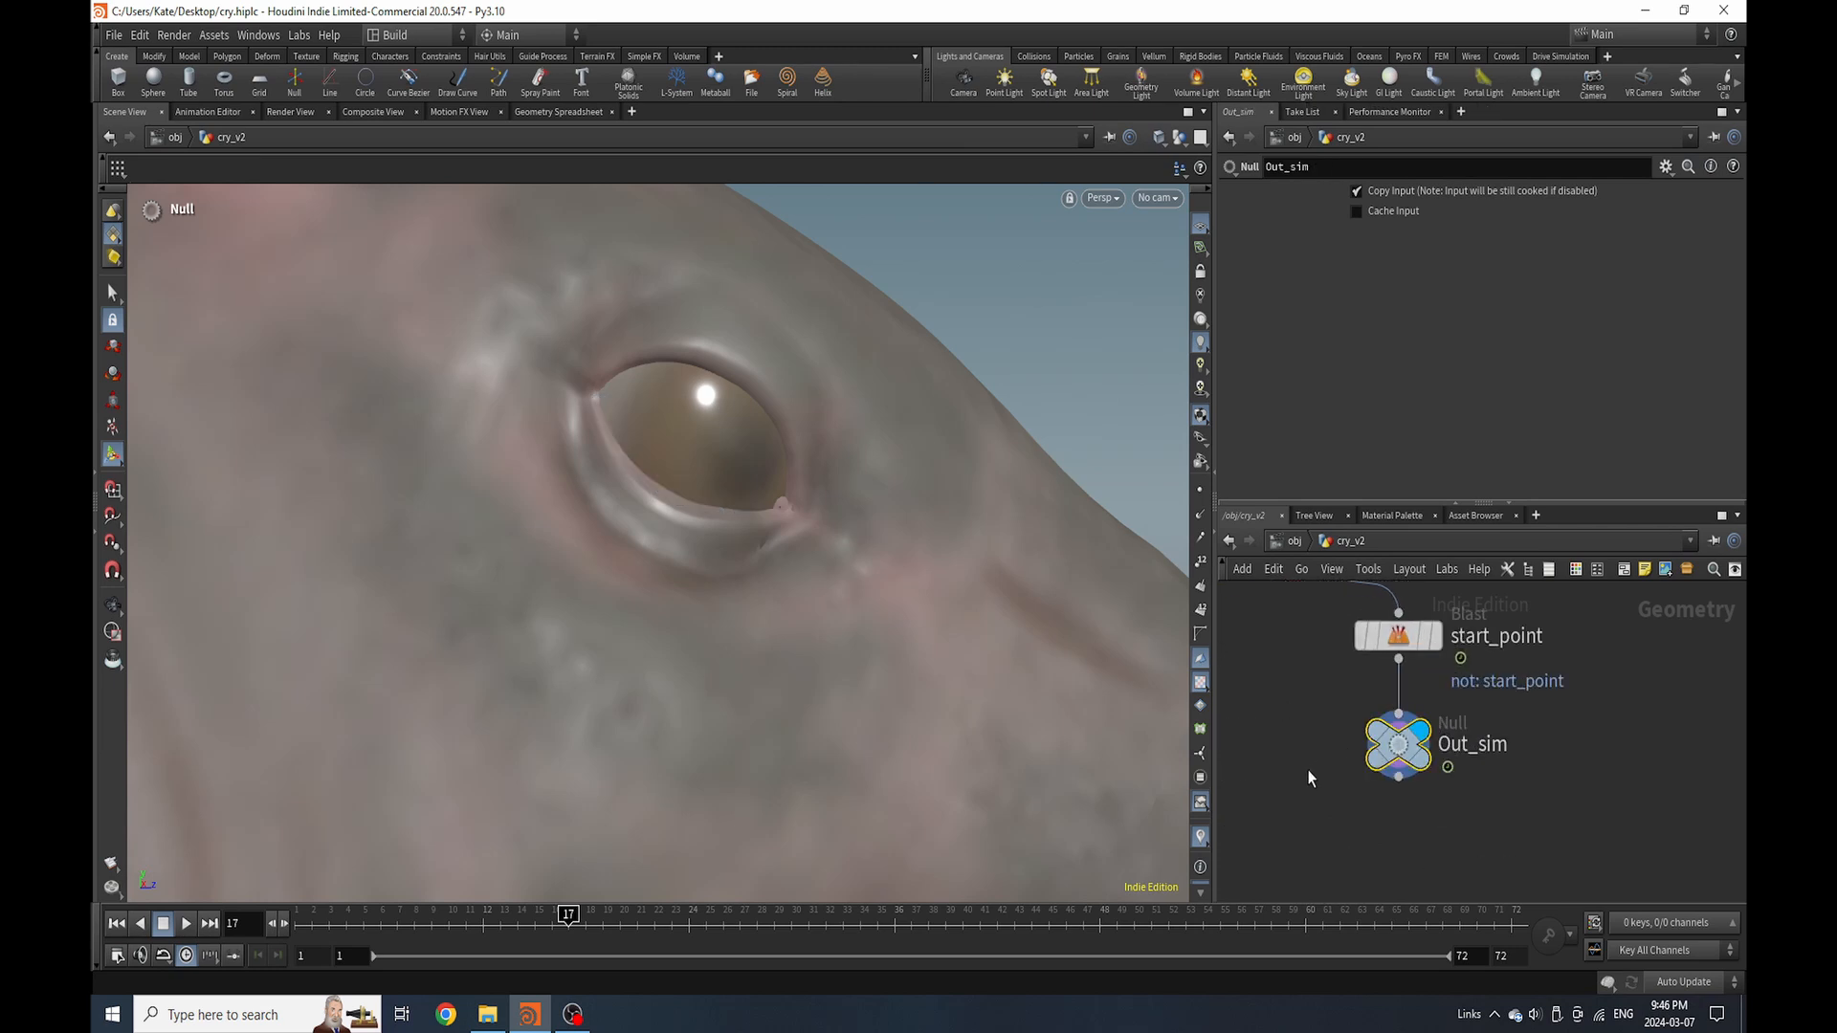
left_click_drag(921, 586, 778, 503, "alt")
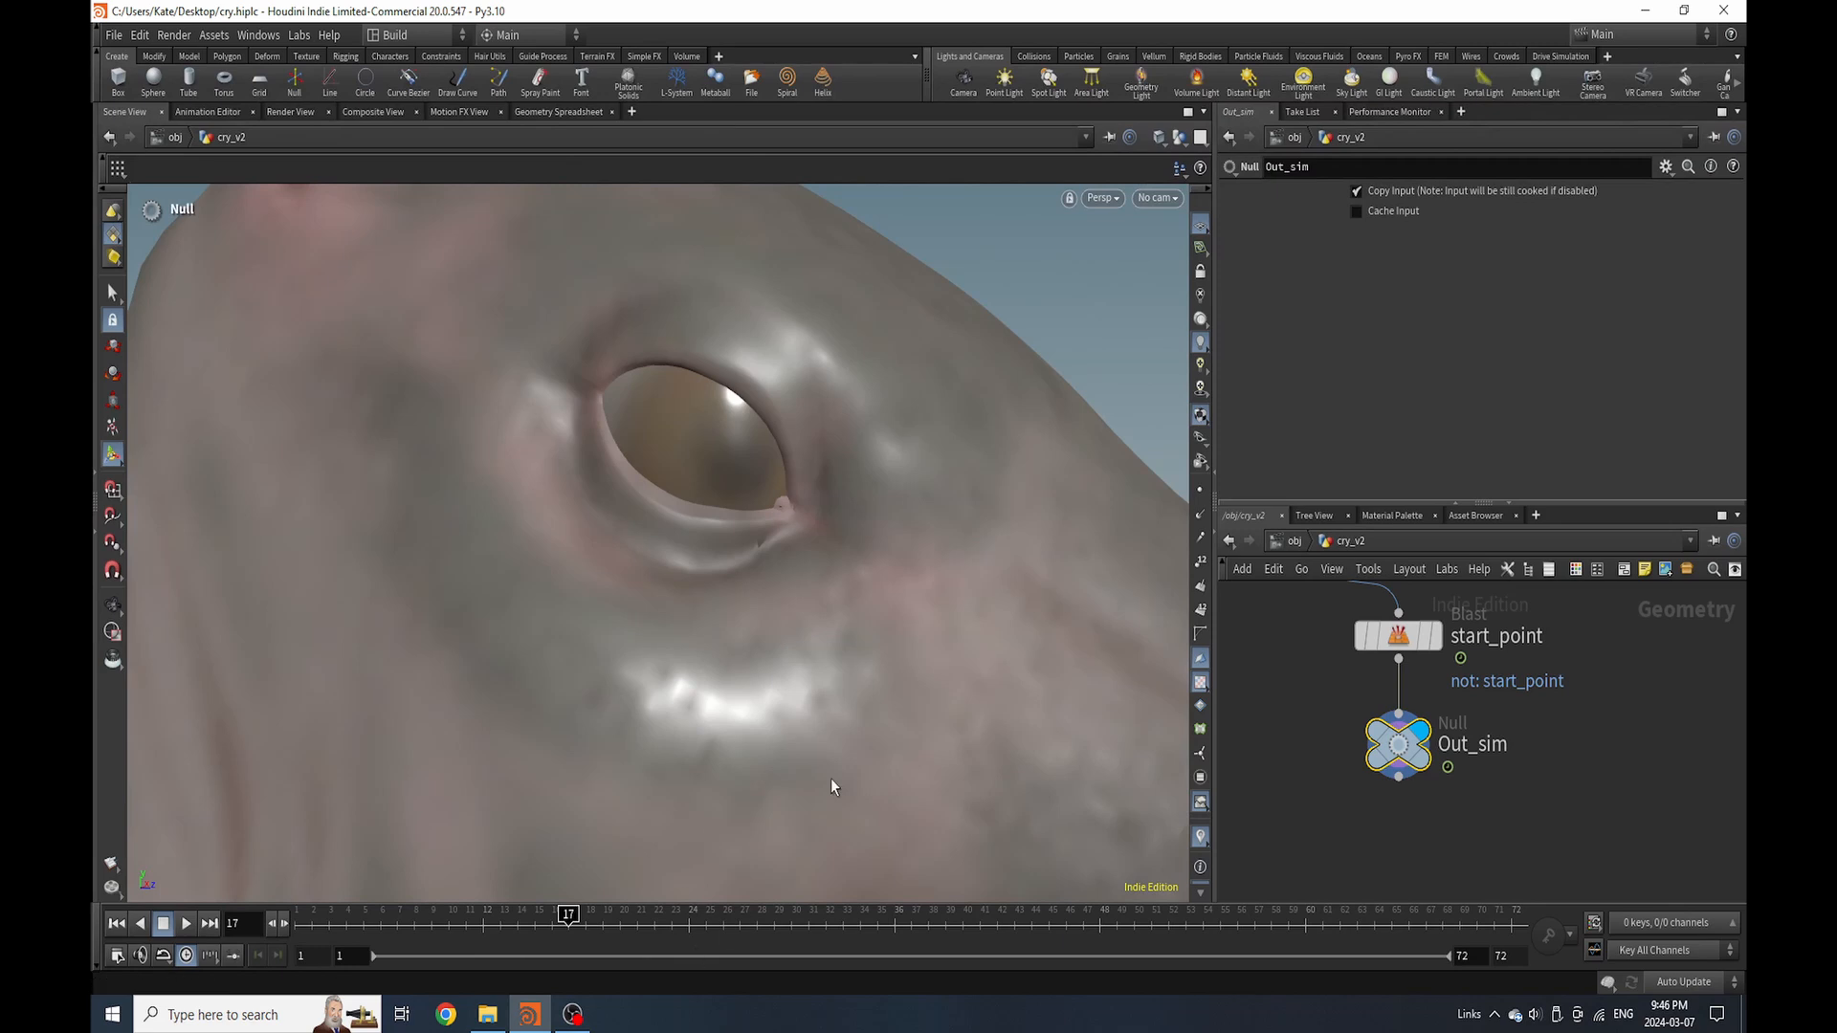
right_click_drag(830, 778, 532, 672, "alt")
middle_click_drag(865, 714, 788, 536, "alt")
left_click_drag(797, 504, 881, 475, "alt")
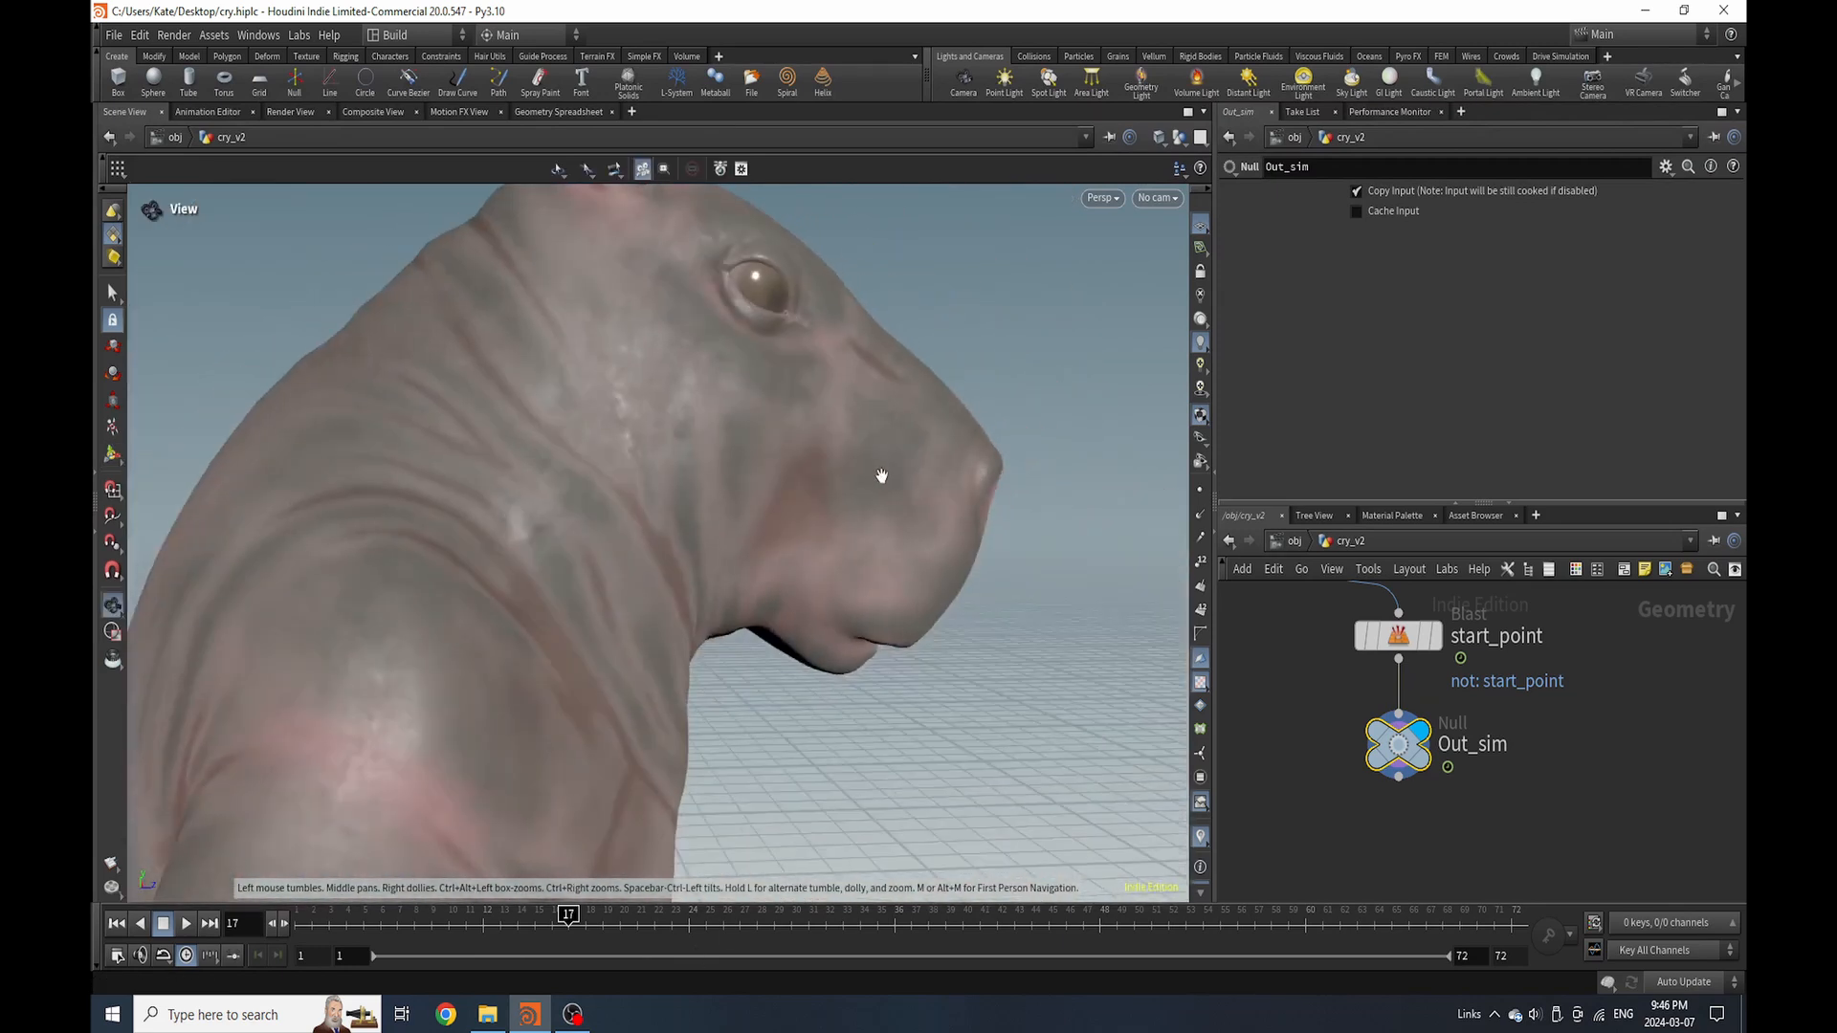
right_click_drag(881, 475, 747, 554, "alt")
left_click_drag(748, 554, 747, 497, "alt")
Add a POP Network below Out_sim, connect Out_sim to its first input, and display it
scroll(1431, 630, "down", 6)
scroll(1436, 680, "up", 5)
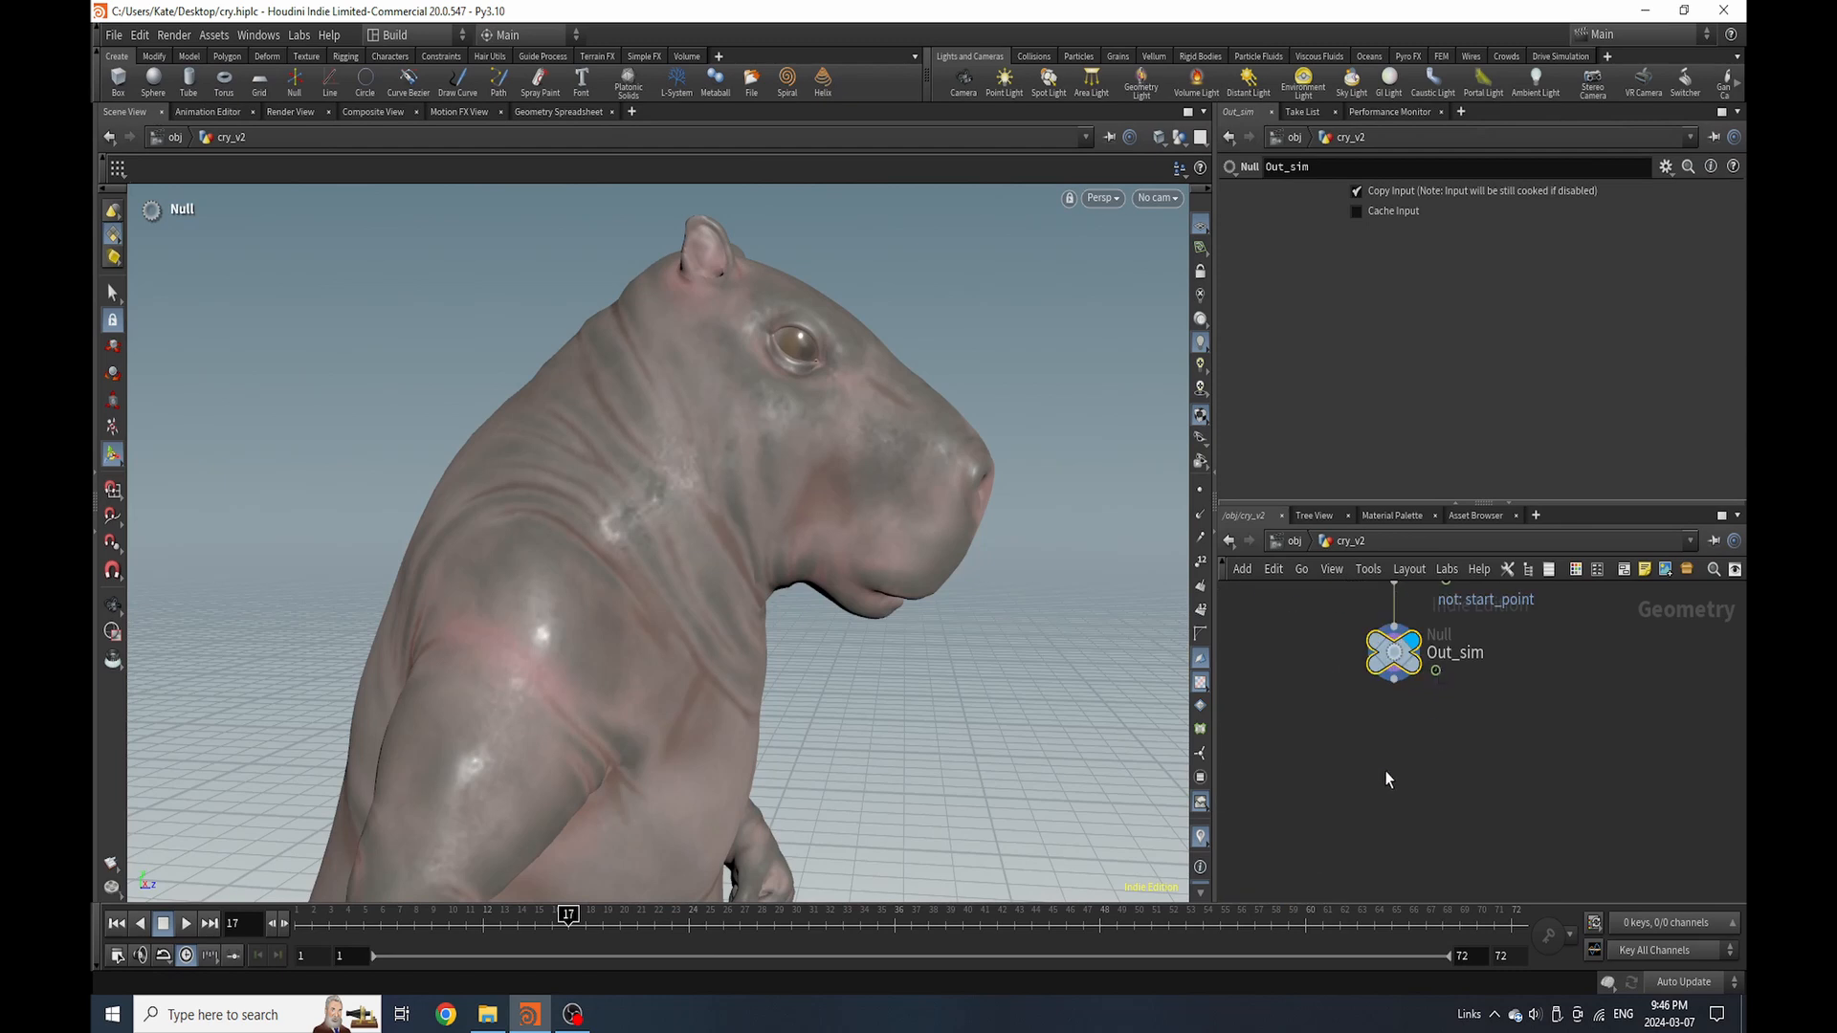
key("Tab")
type("pop")
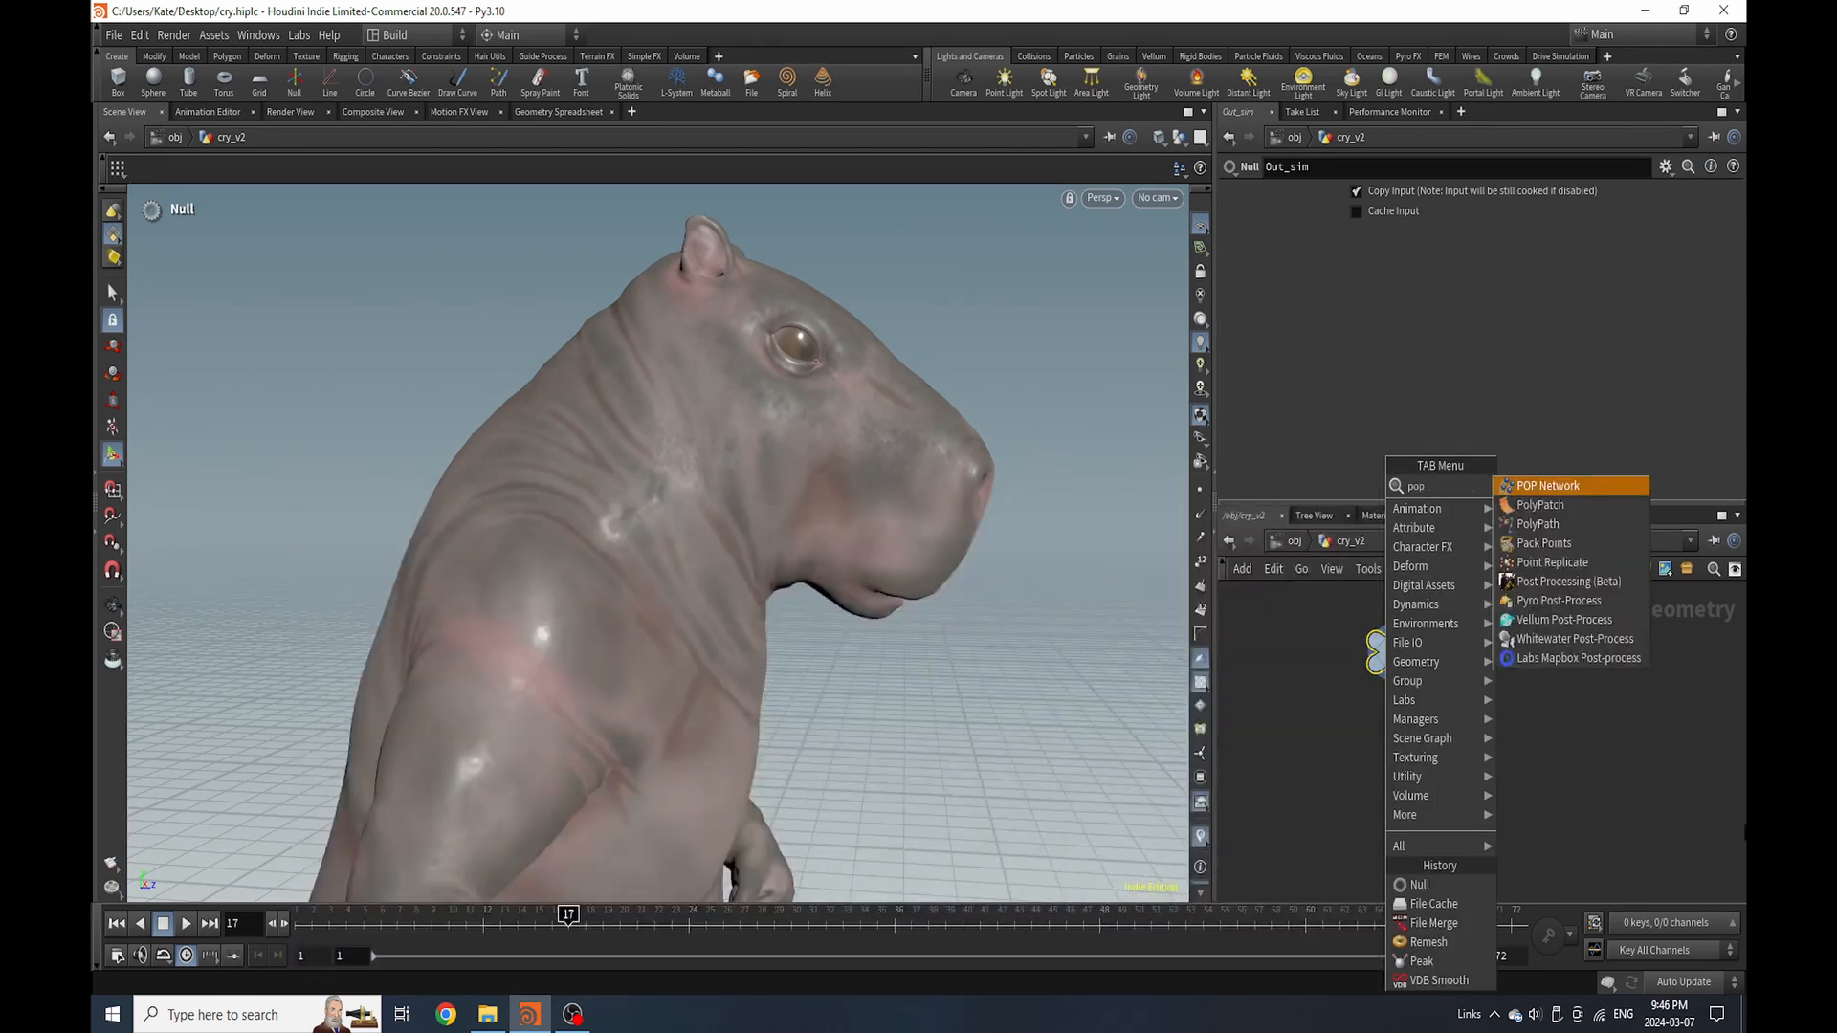
left_click(1581, 483)
left_click(1427, 744)
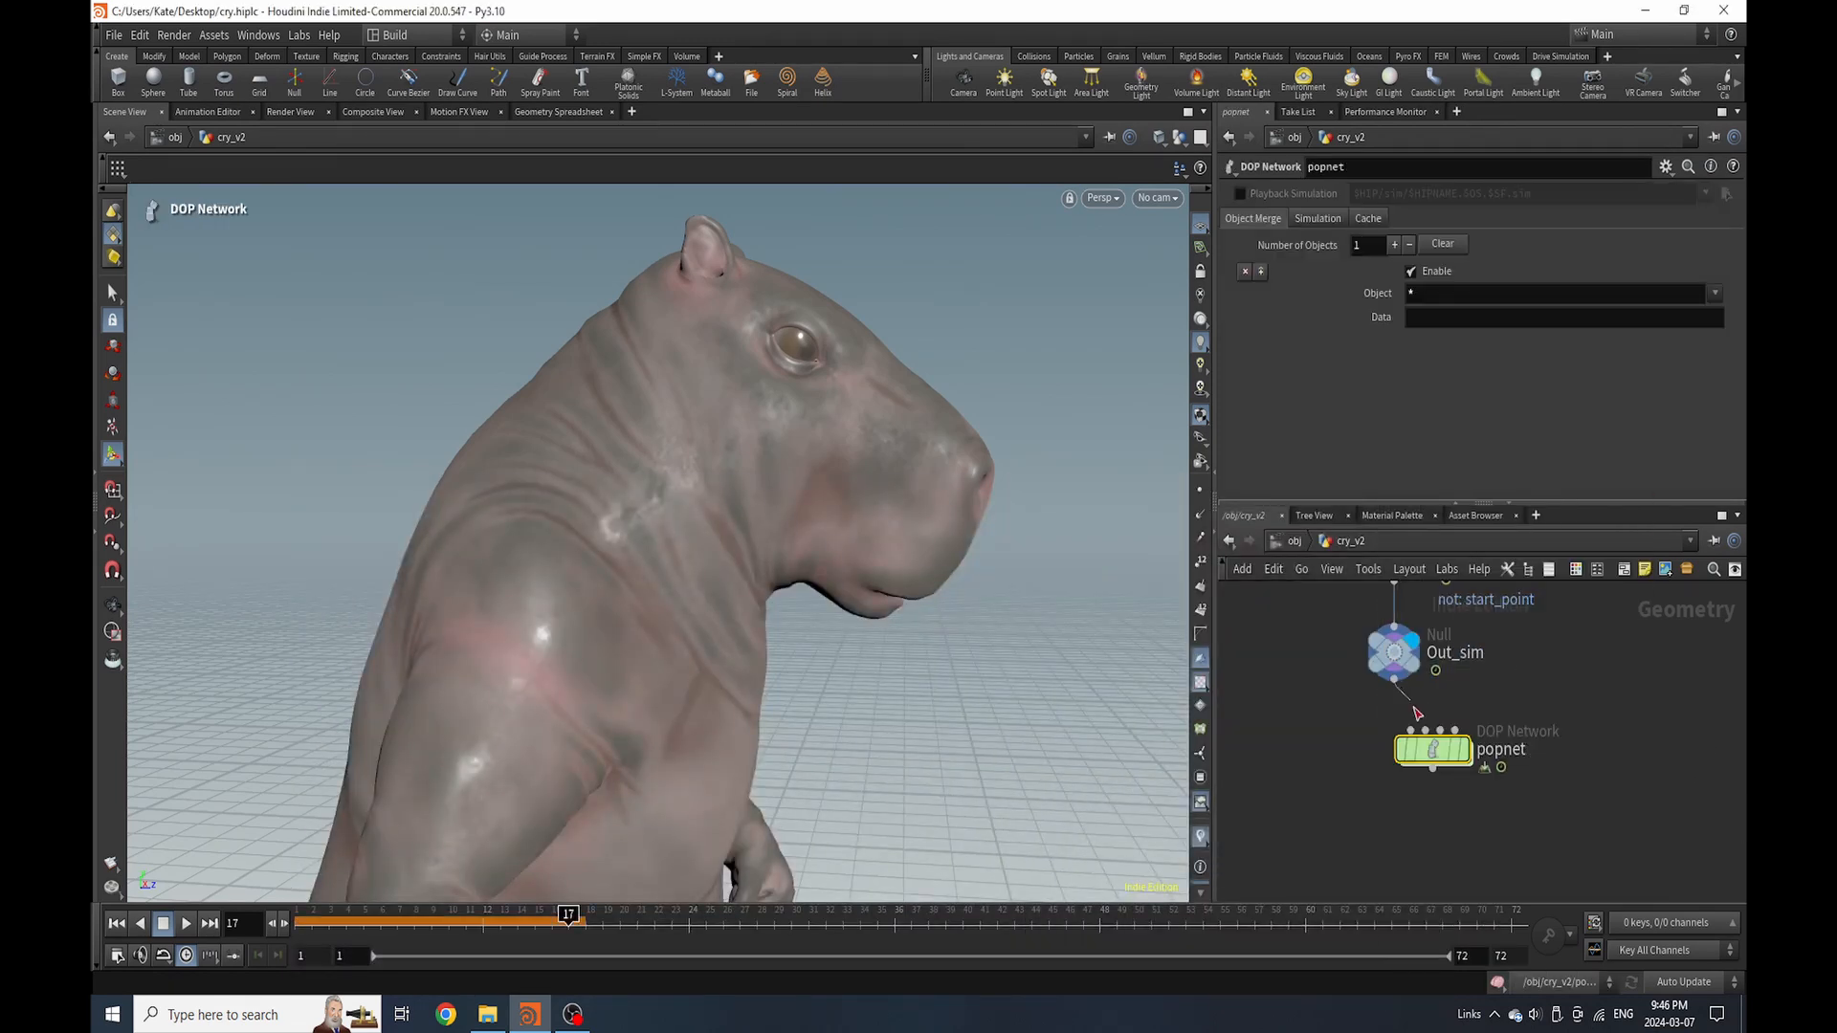
left_click(1414, 732)
left_click_drag(1425, 752, 1401, 753)
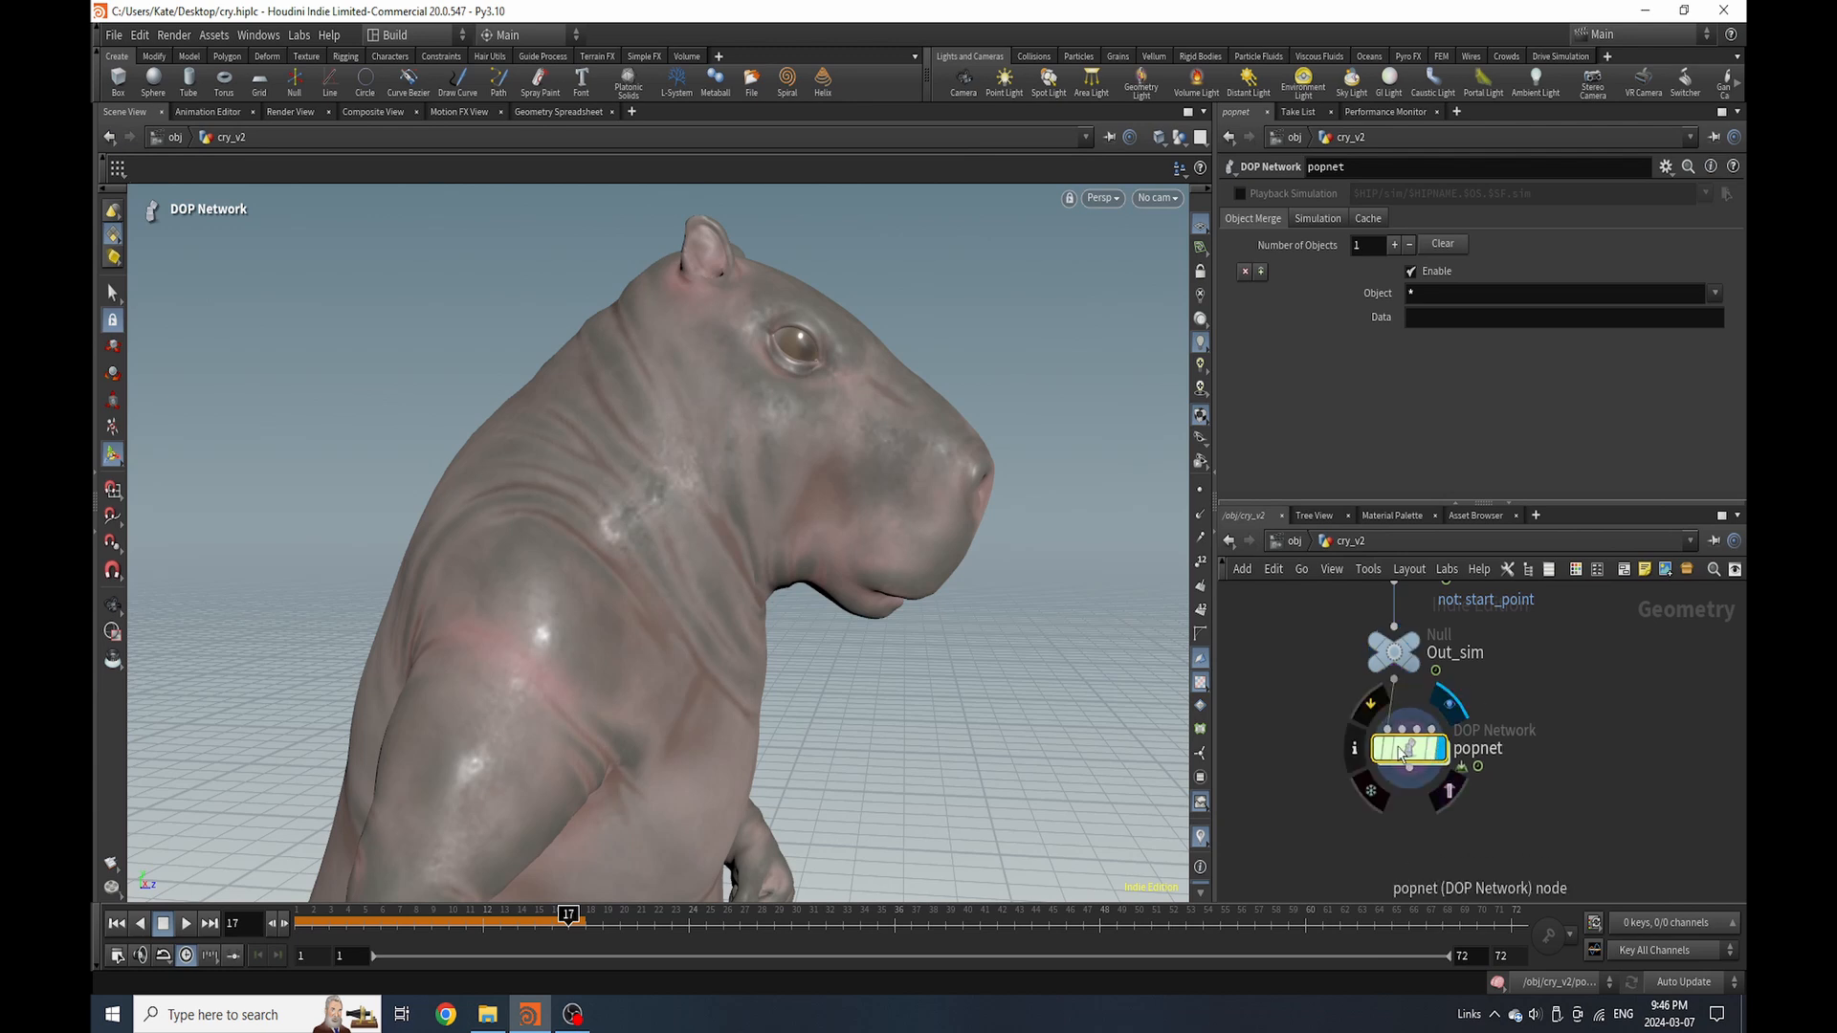
Inside the POP Network, set the source's Emission Type to Points and show its birth parameters
double_click(1399, 753)
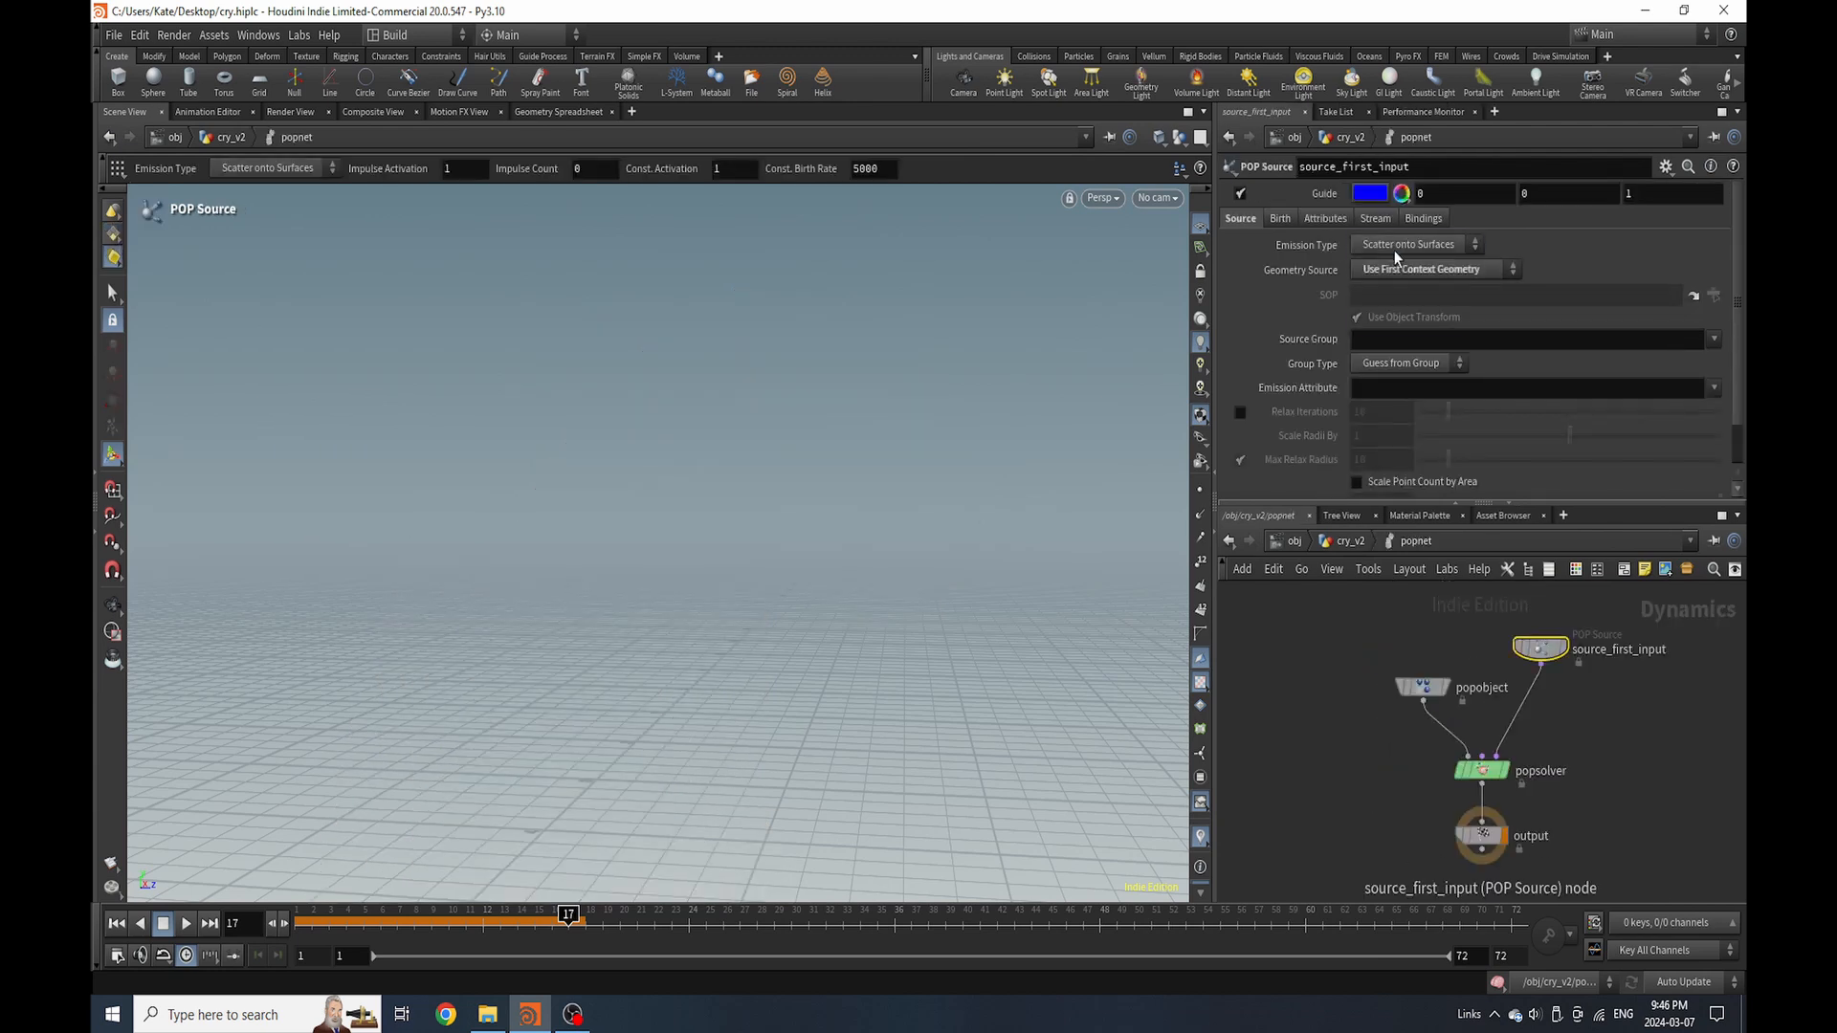
left_click(1393, 250)
left_click(1400, 297)
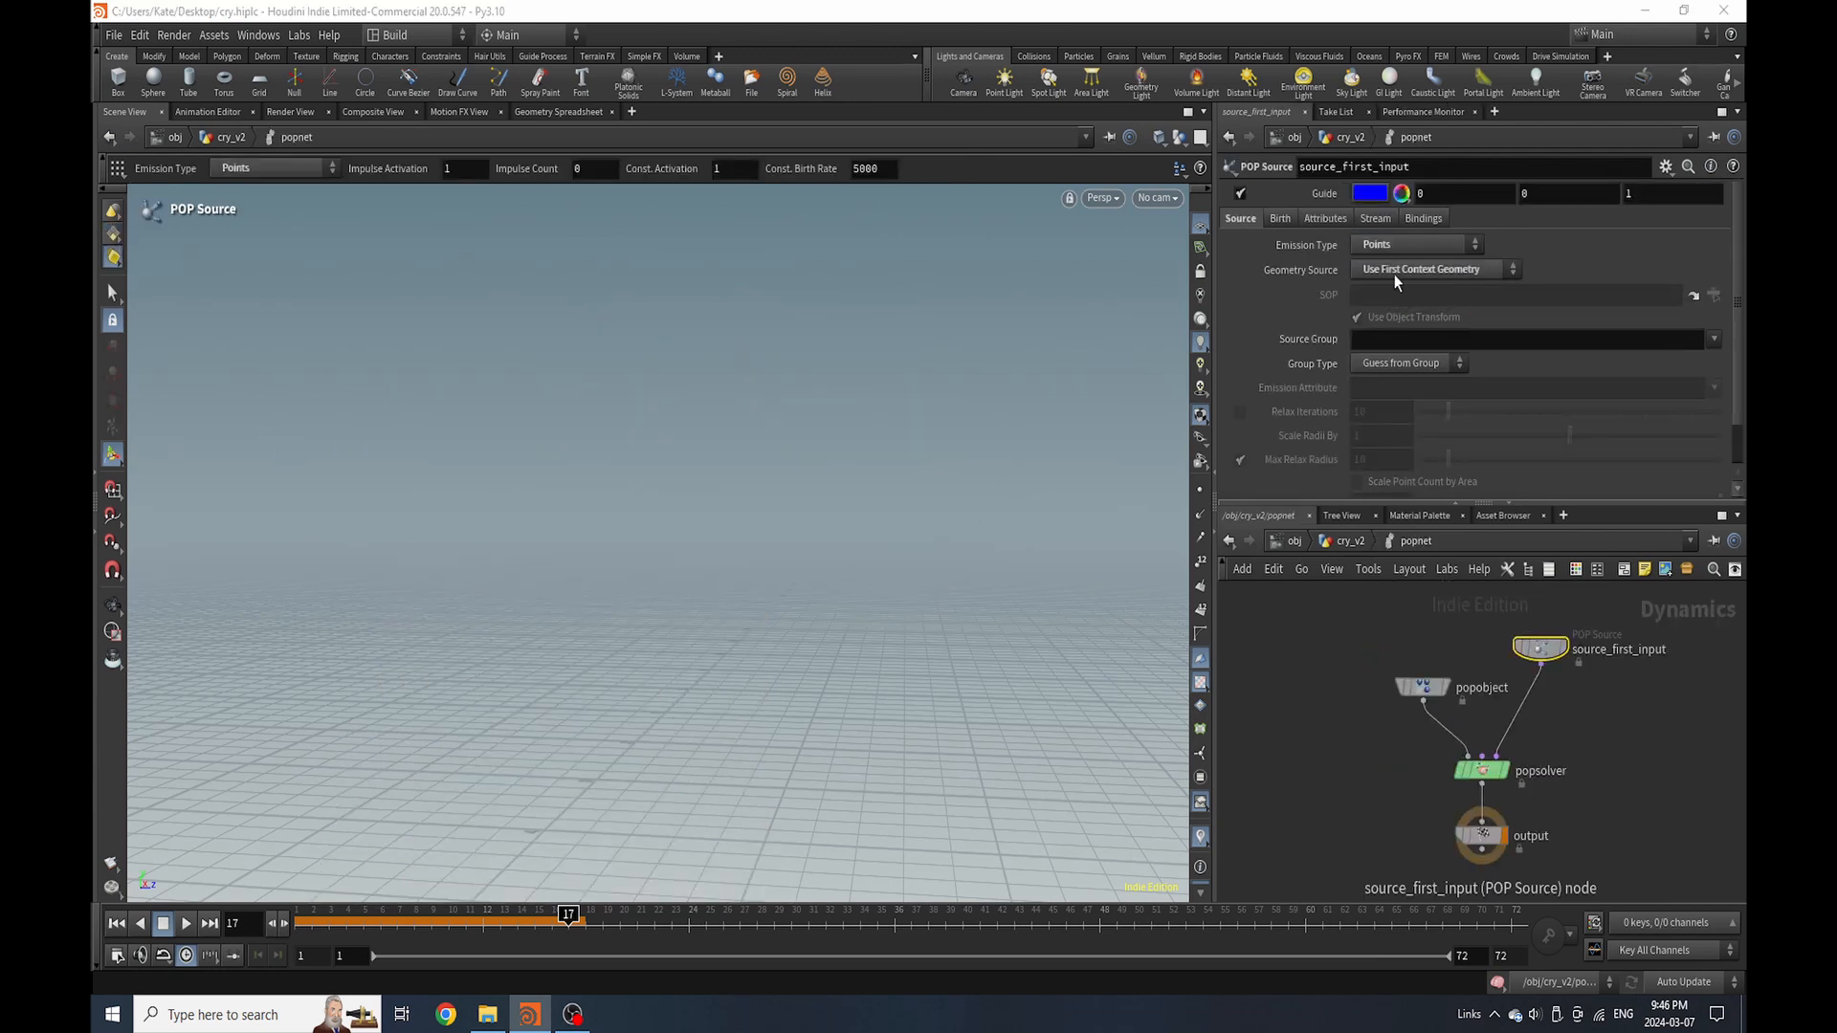
left_click(1281, 219)
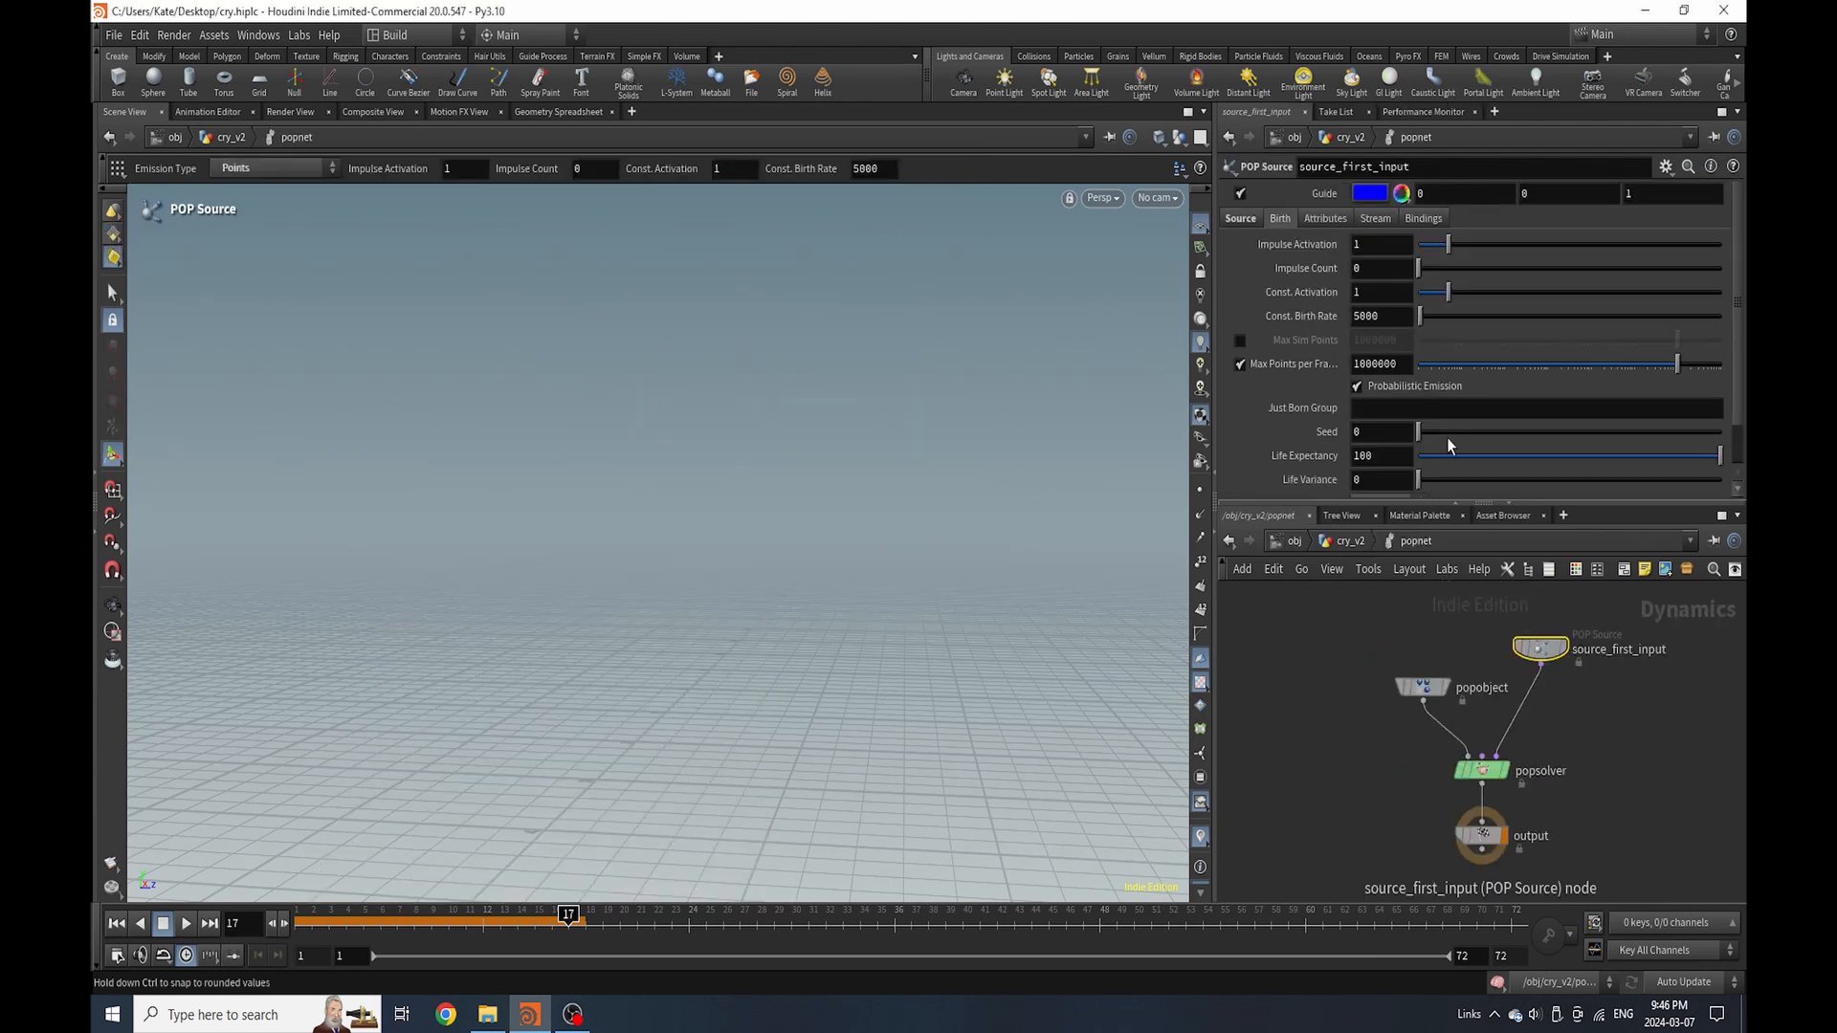
Return to frame 1 and reset the viewport to its home view
left_click(121, 926)
left_click(108, 921)
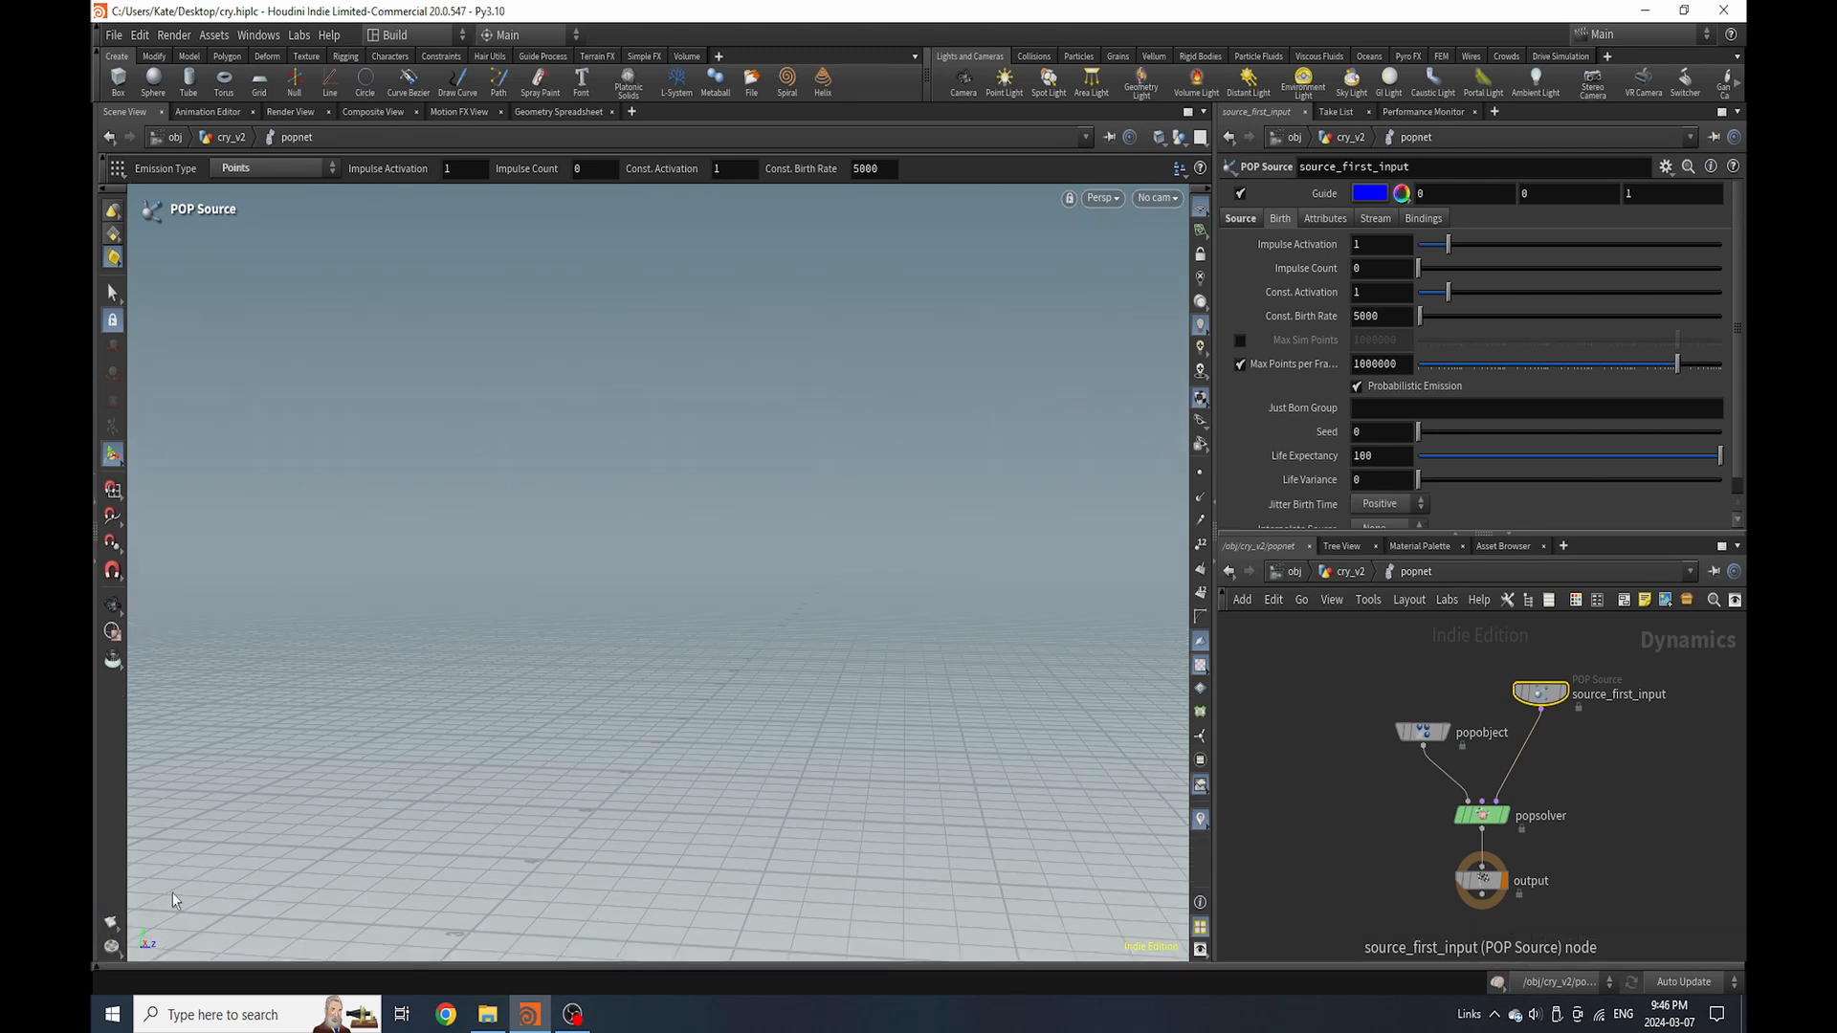
left_click(97, 967)
key("space+h")
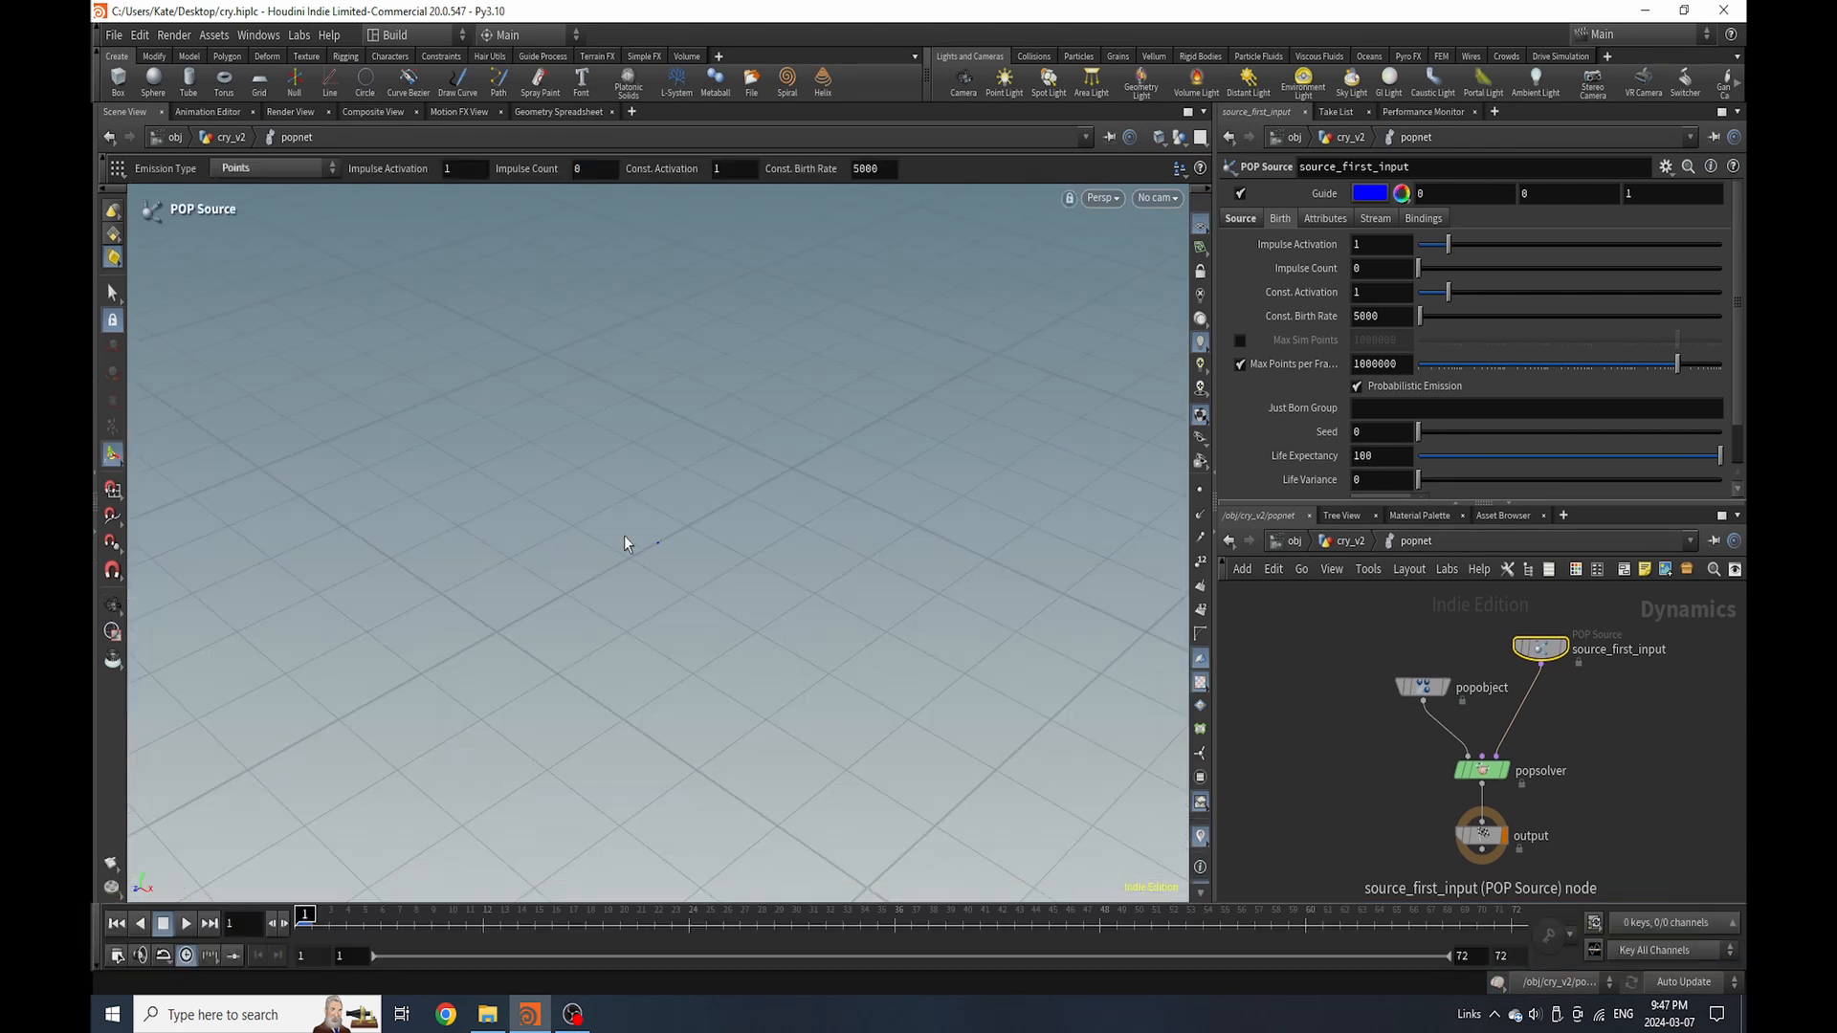
Increase the particle Point Size in the viewport display options and close them
key("d")
left_click(587, 292)
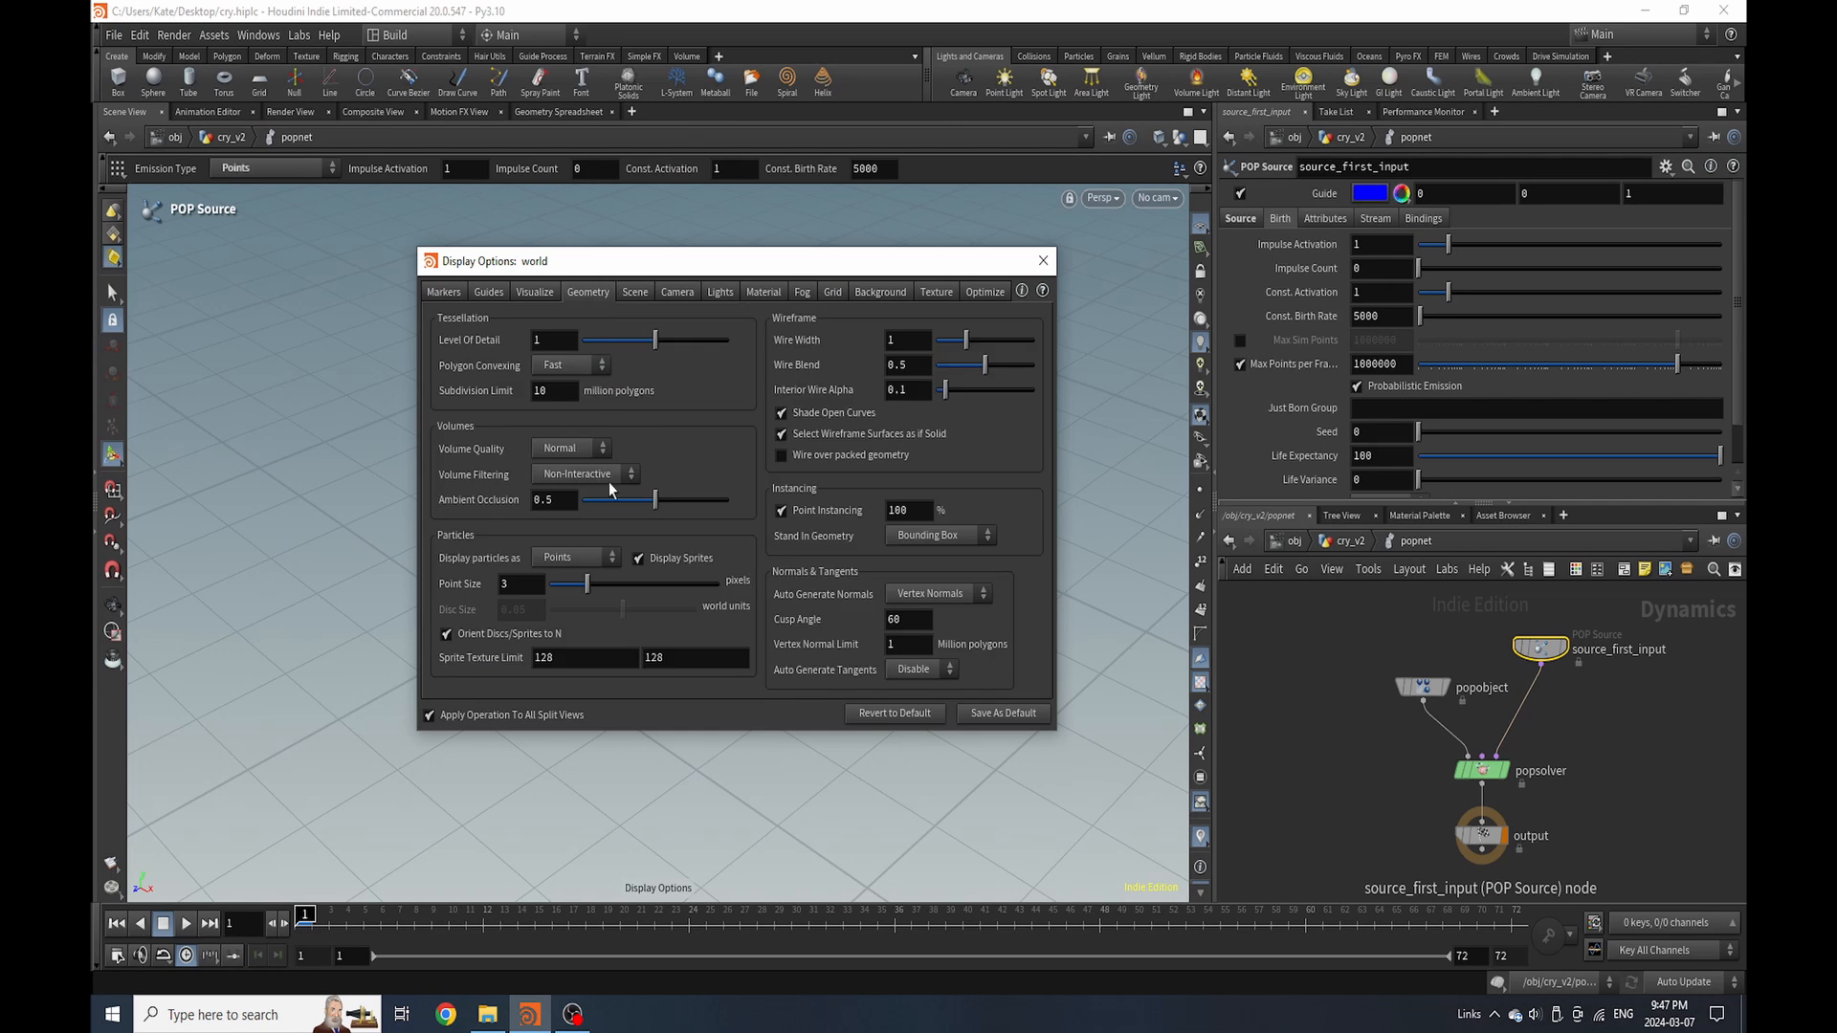
left_click_drag(612, 590, 1006, 490)
left_click(1043, 261)
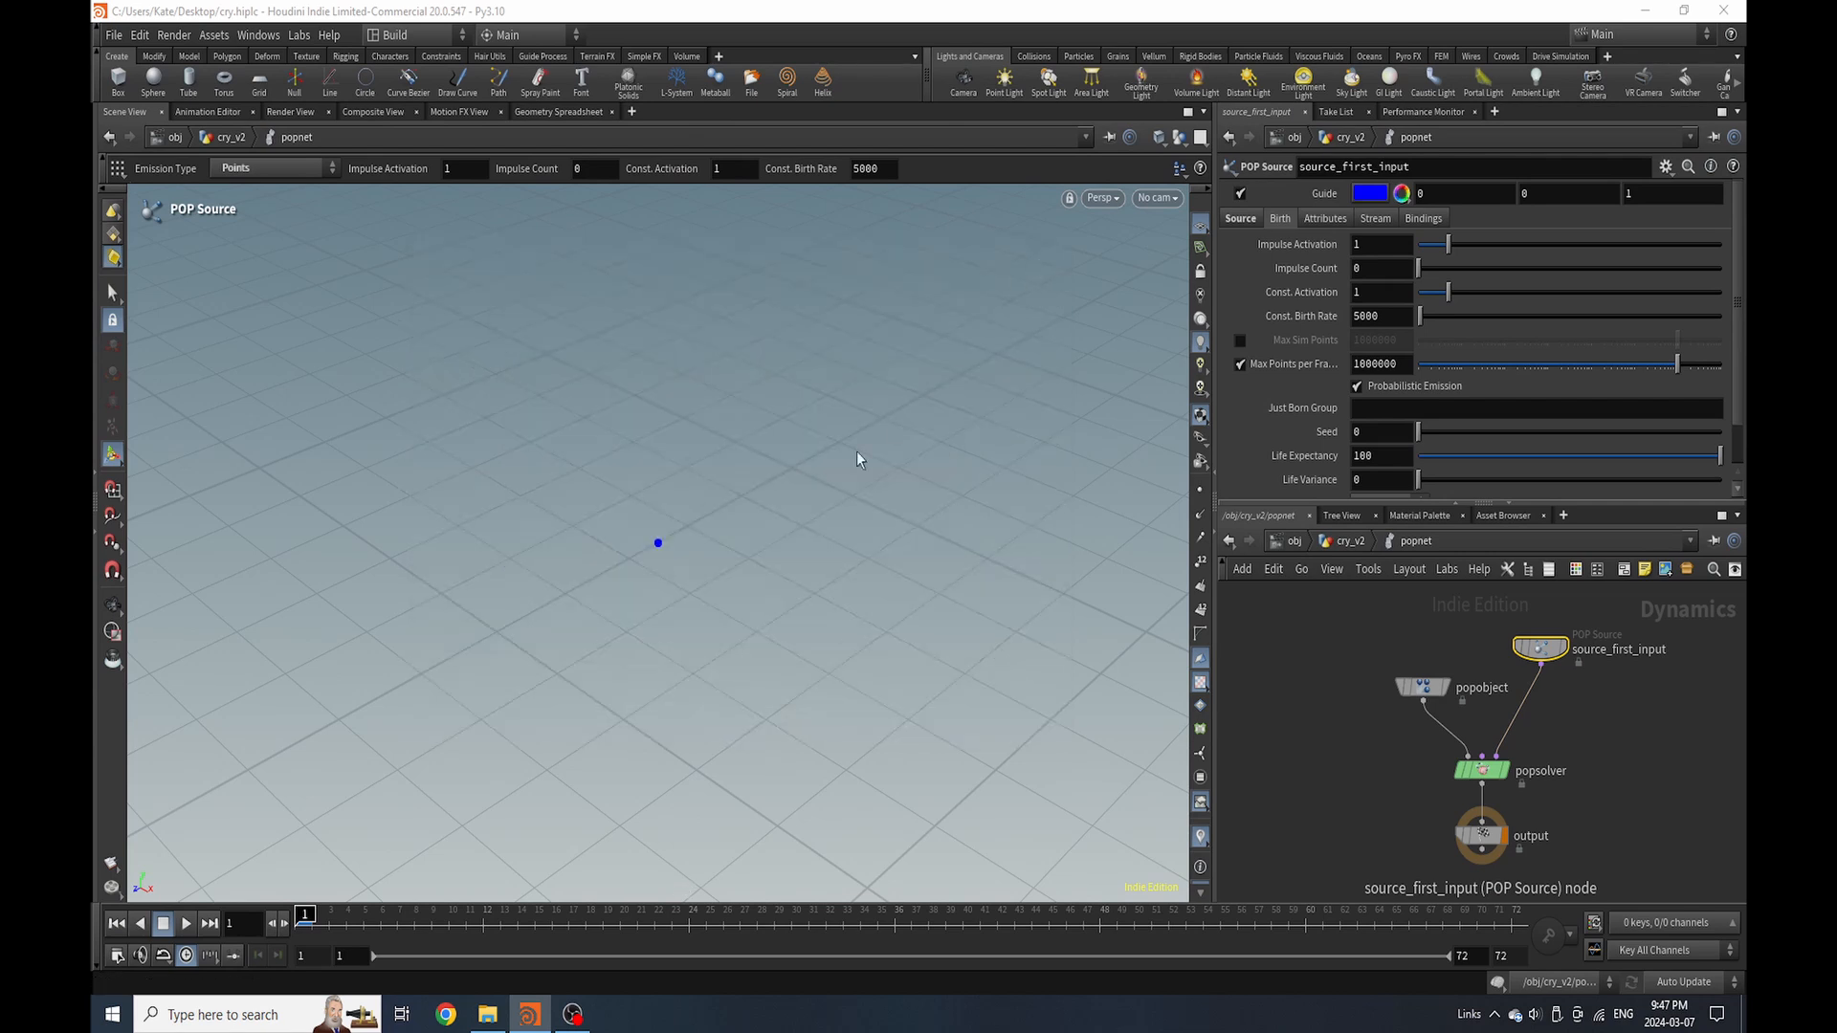
key("Escape")
key("Return")
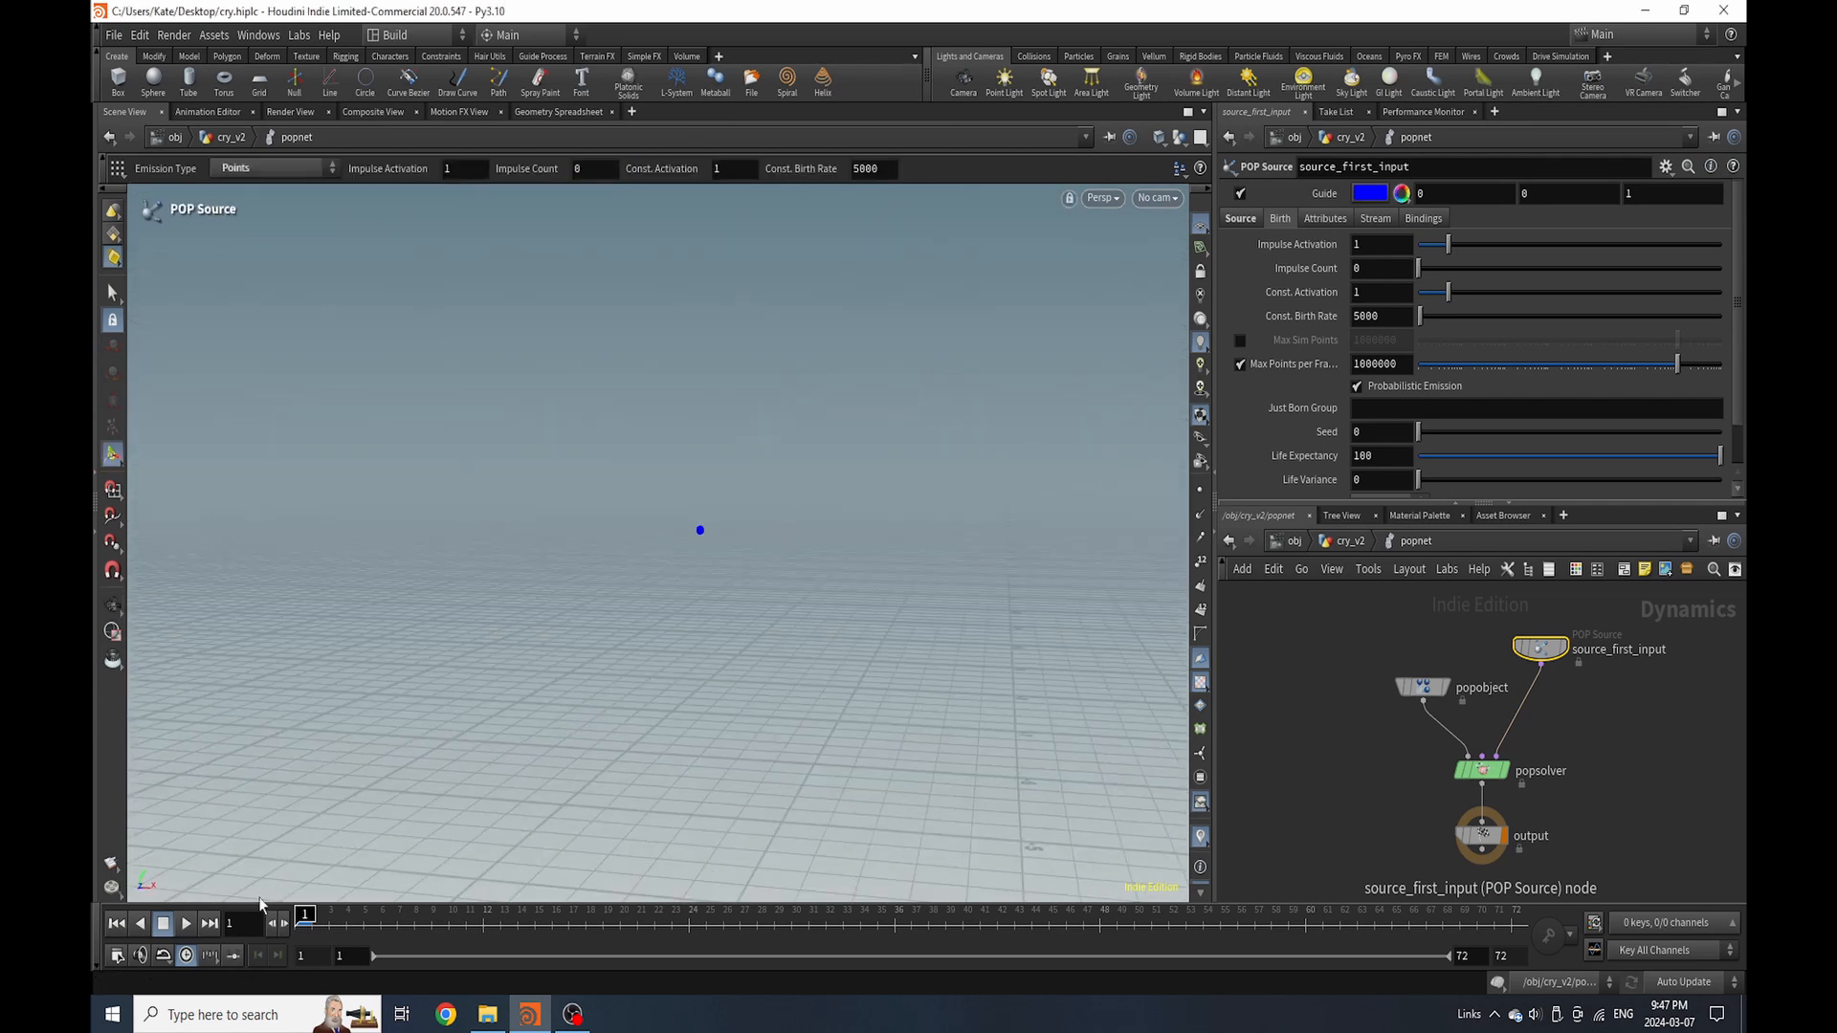
Play the particle simulation and check the popobject's parameters
left_click(184, 924)
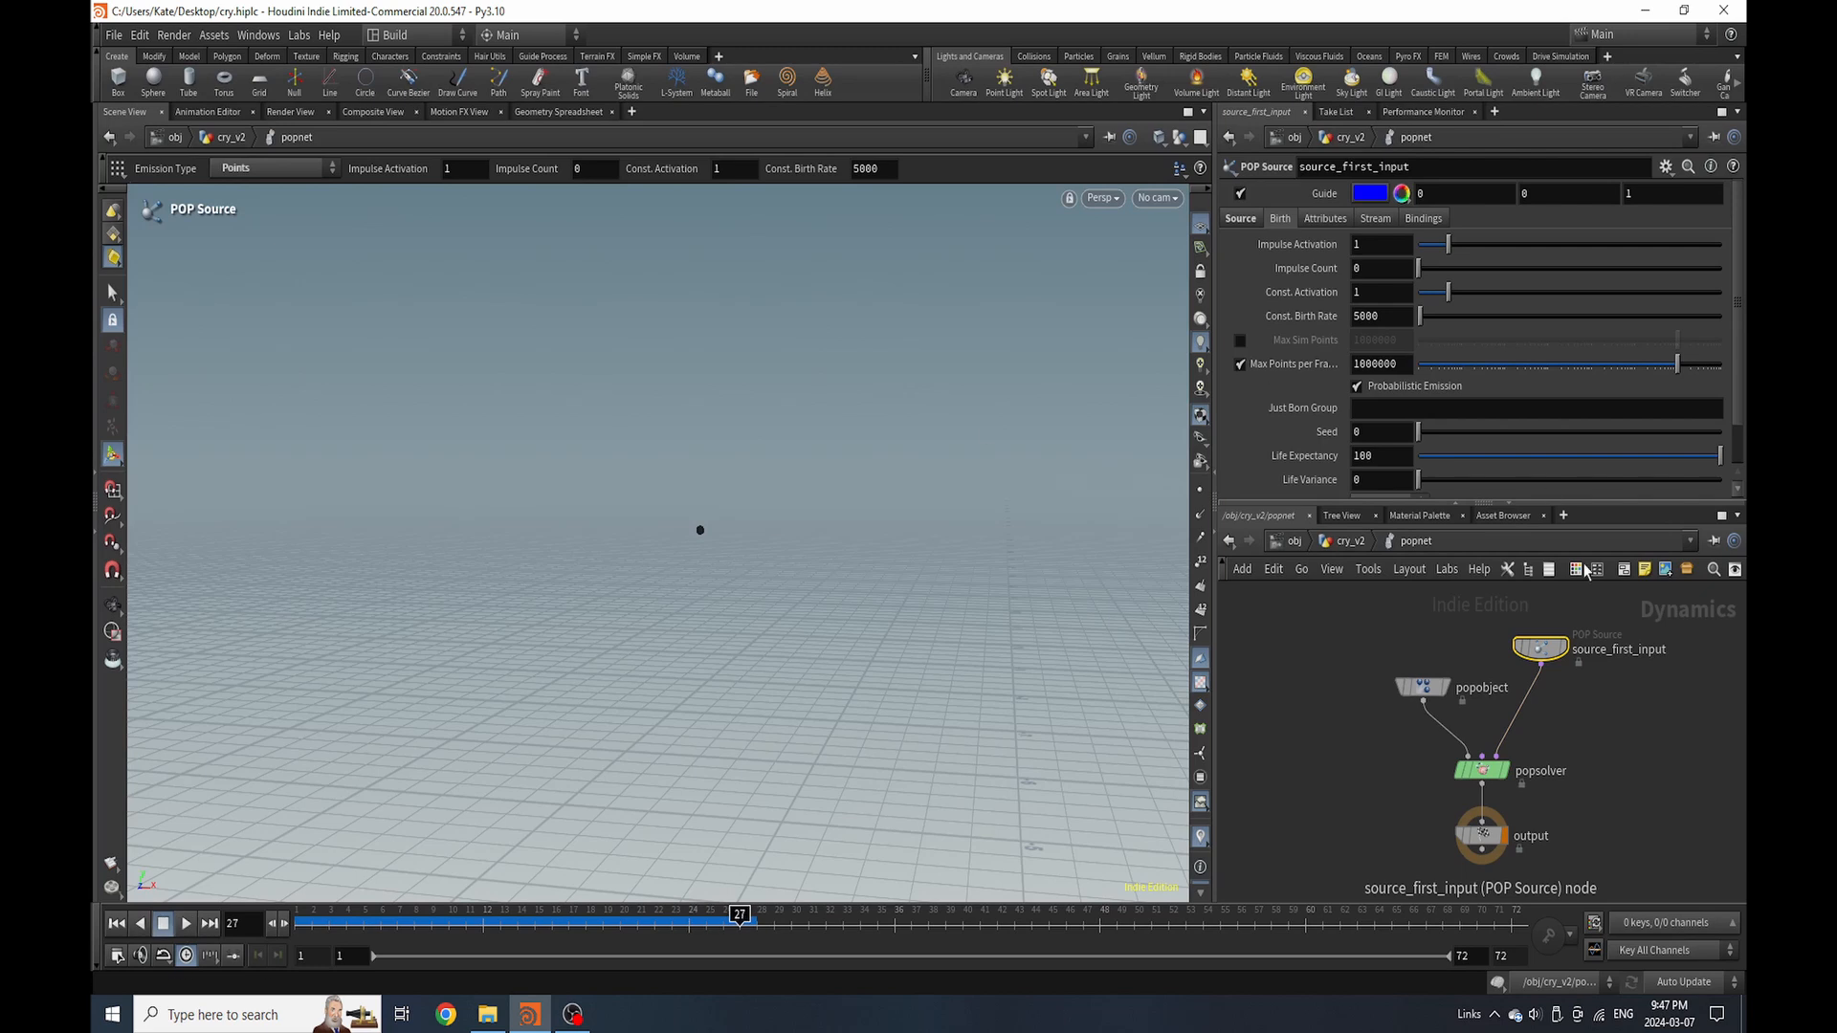
left_click(1414, 691)
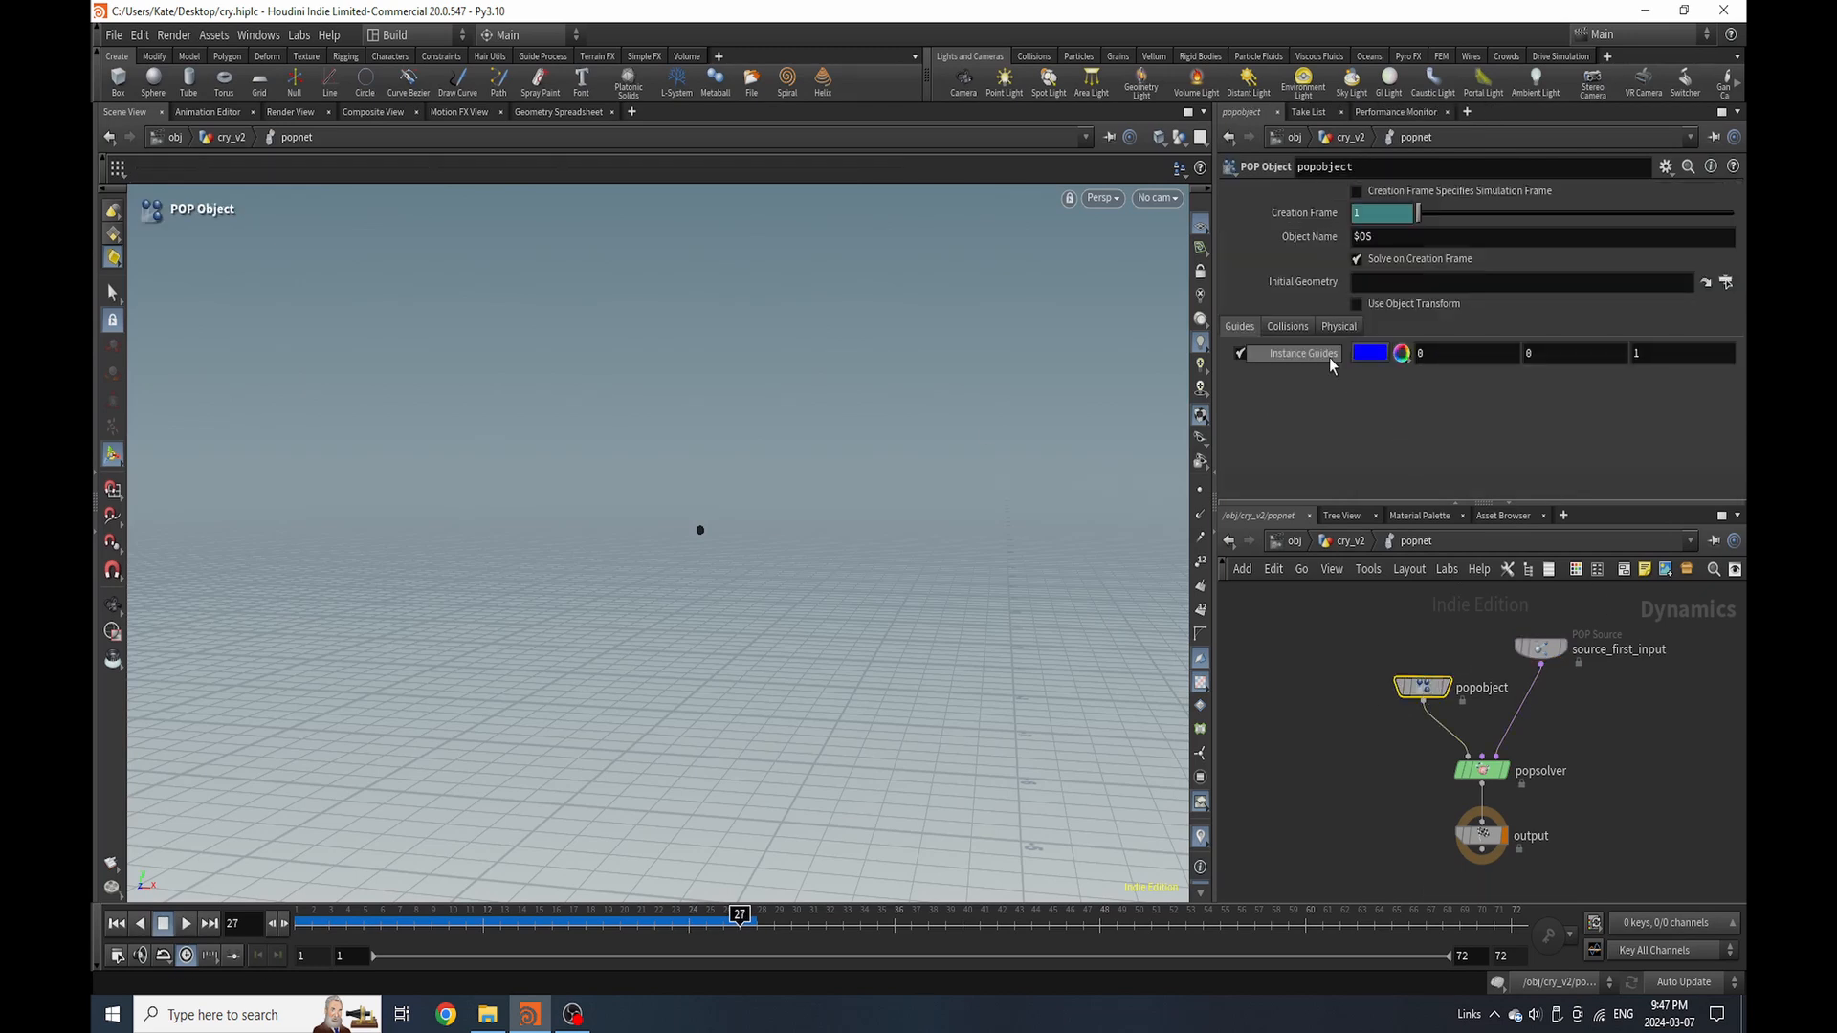
left_click(1387, 305)
left_click(116, 924)
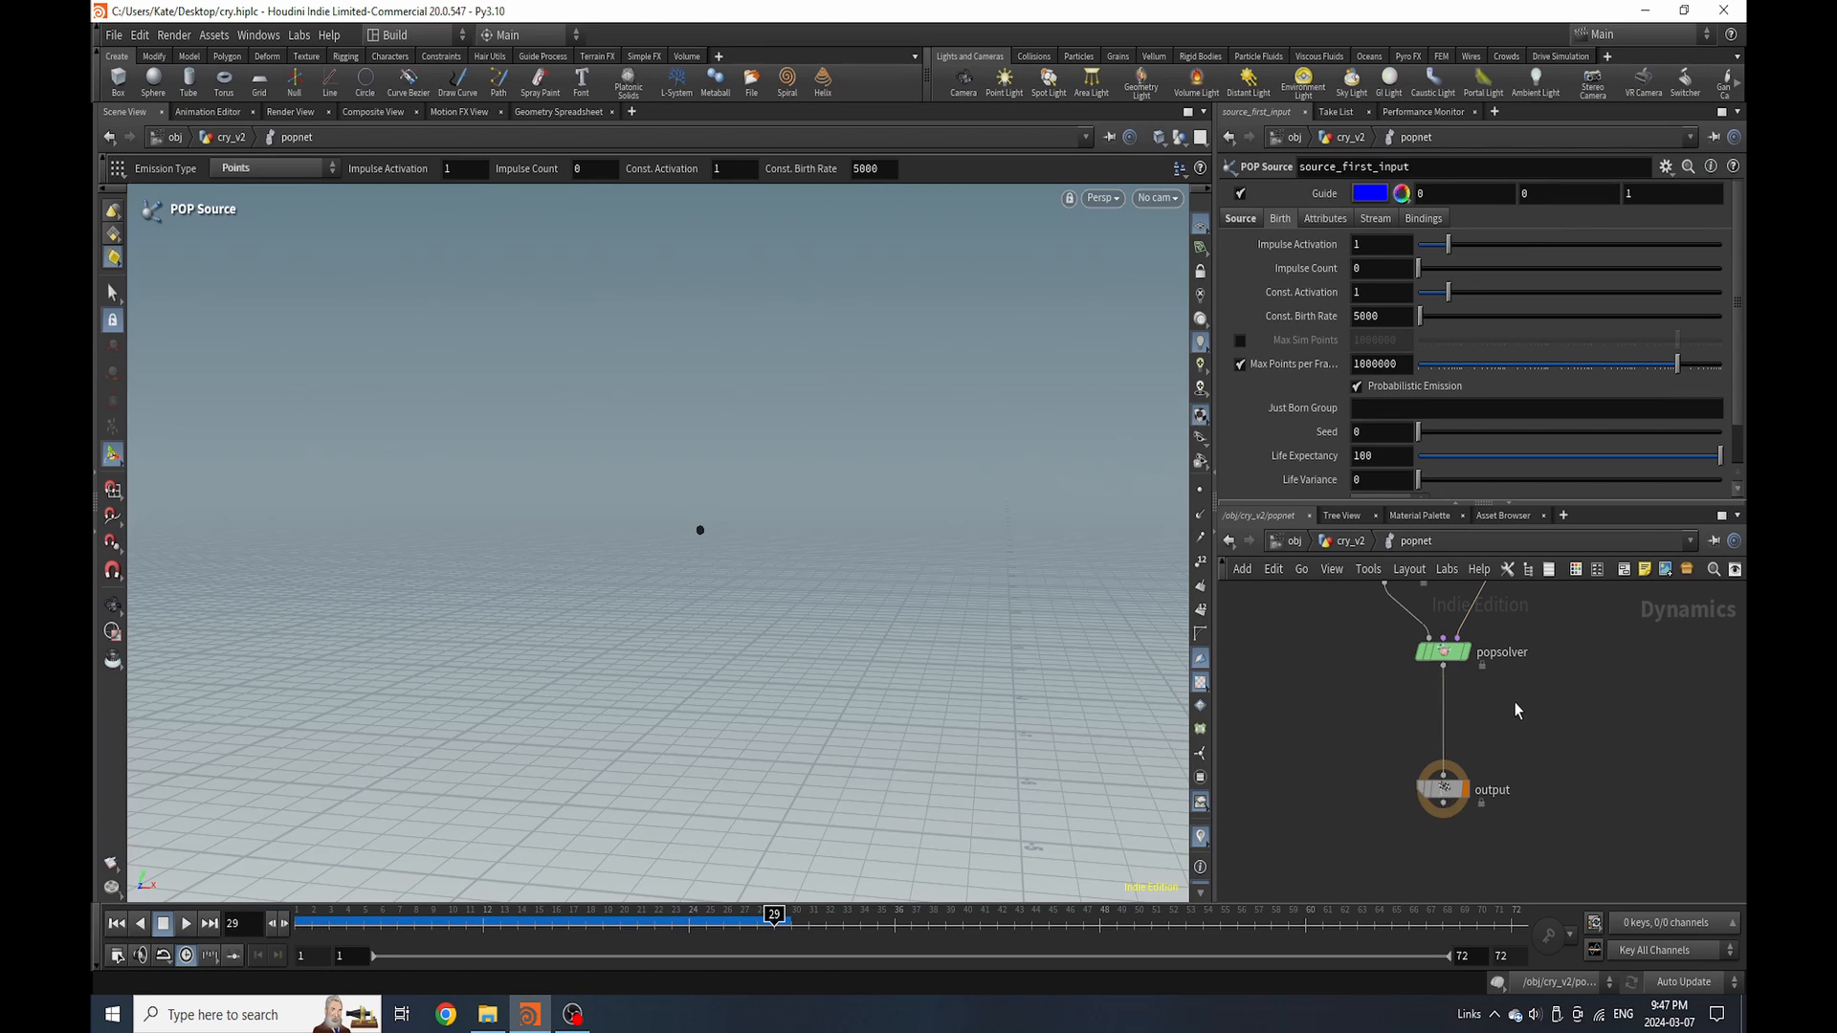
Insert a Gravity Force node between popsolver and output
key("Tab")
type("grav")
left_click(1443, 430)
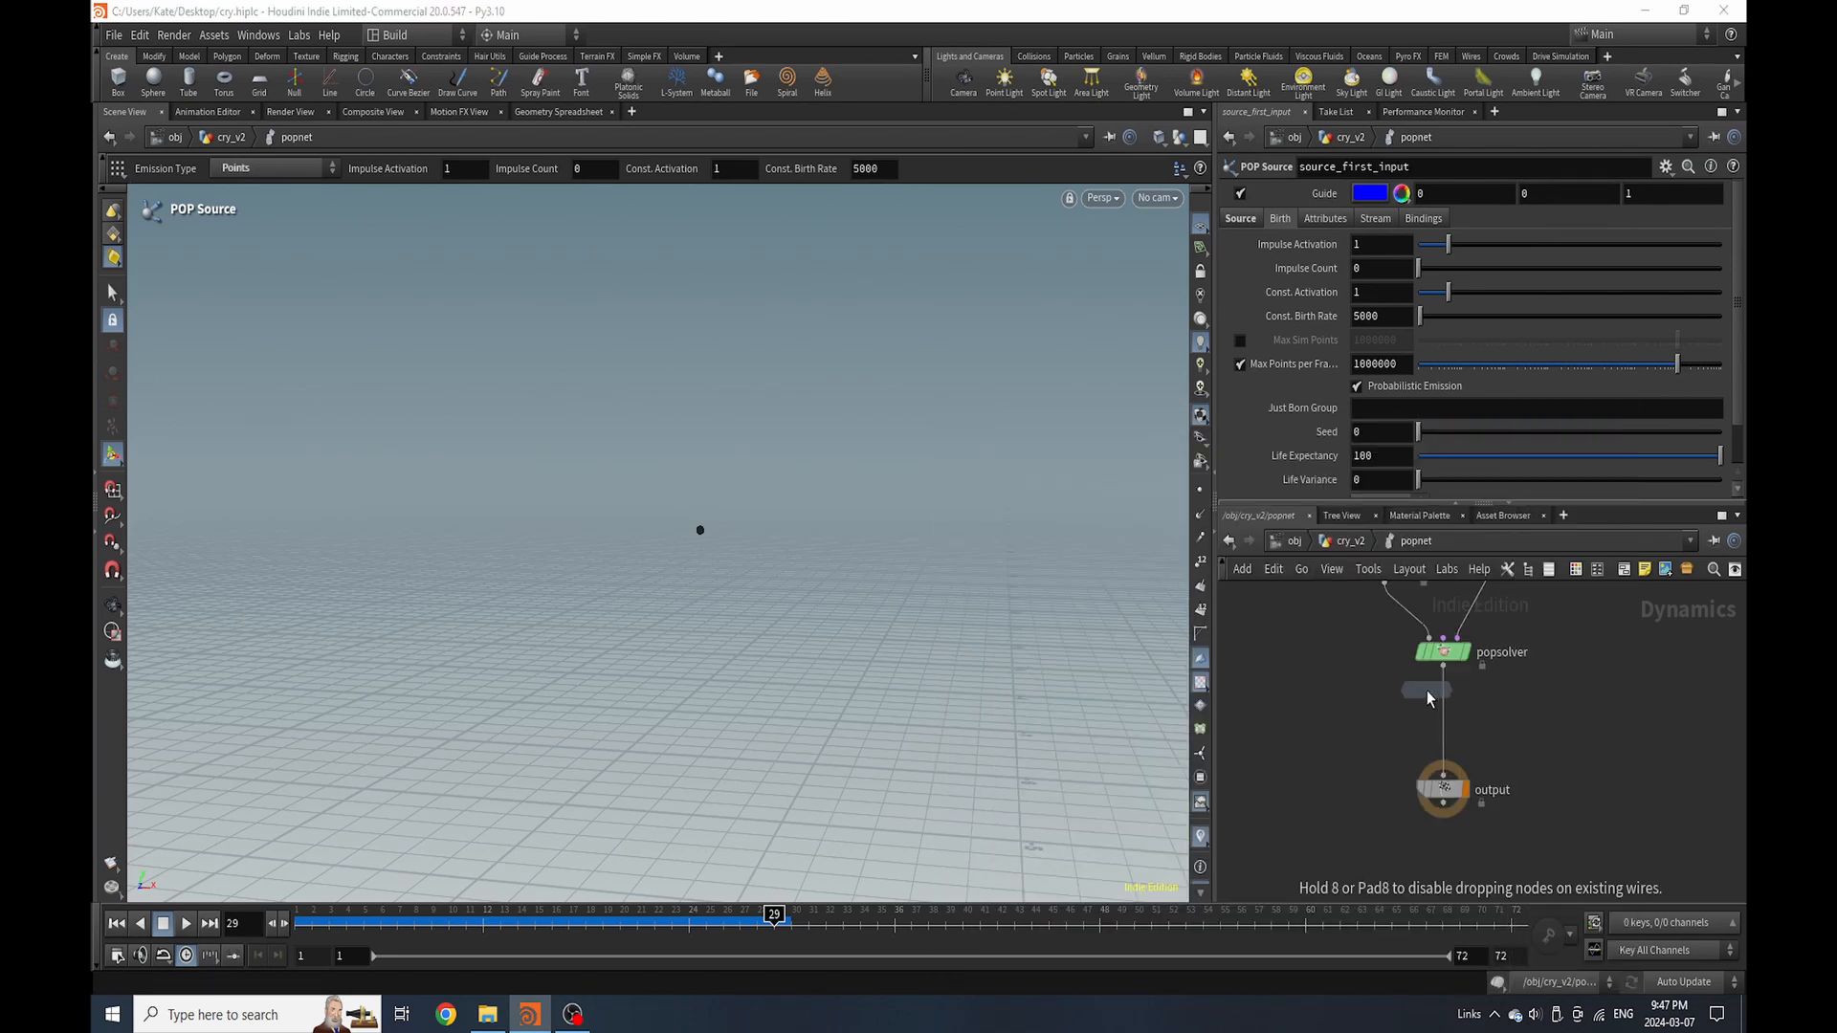
left_click(1442, 709)
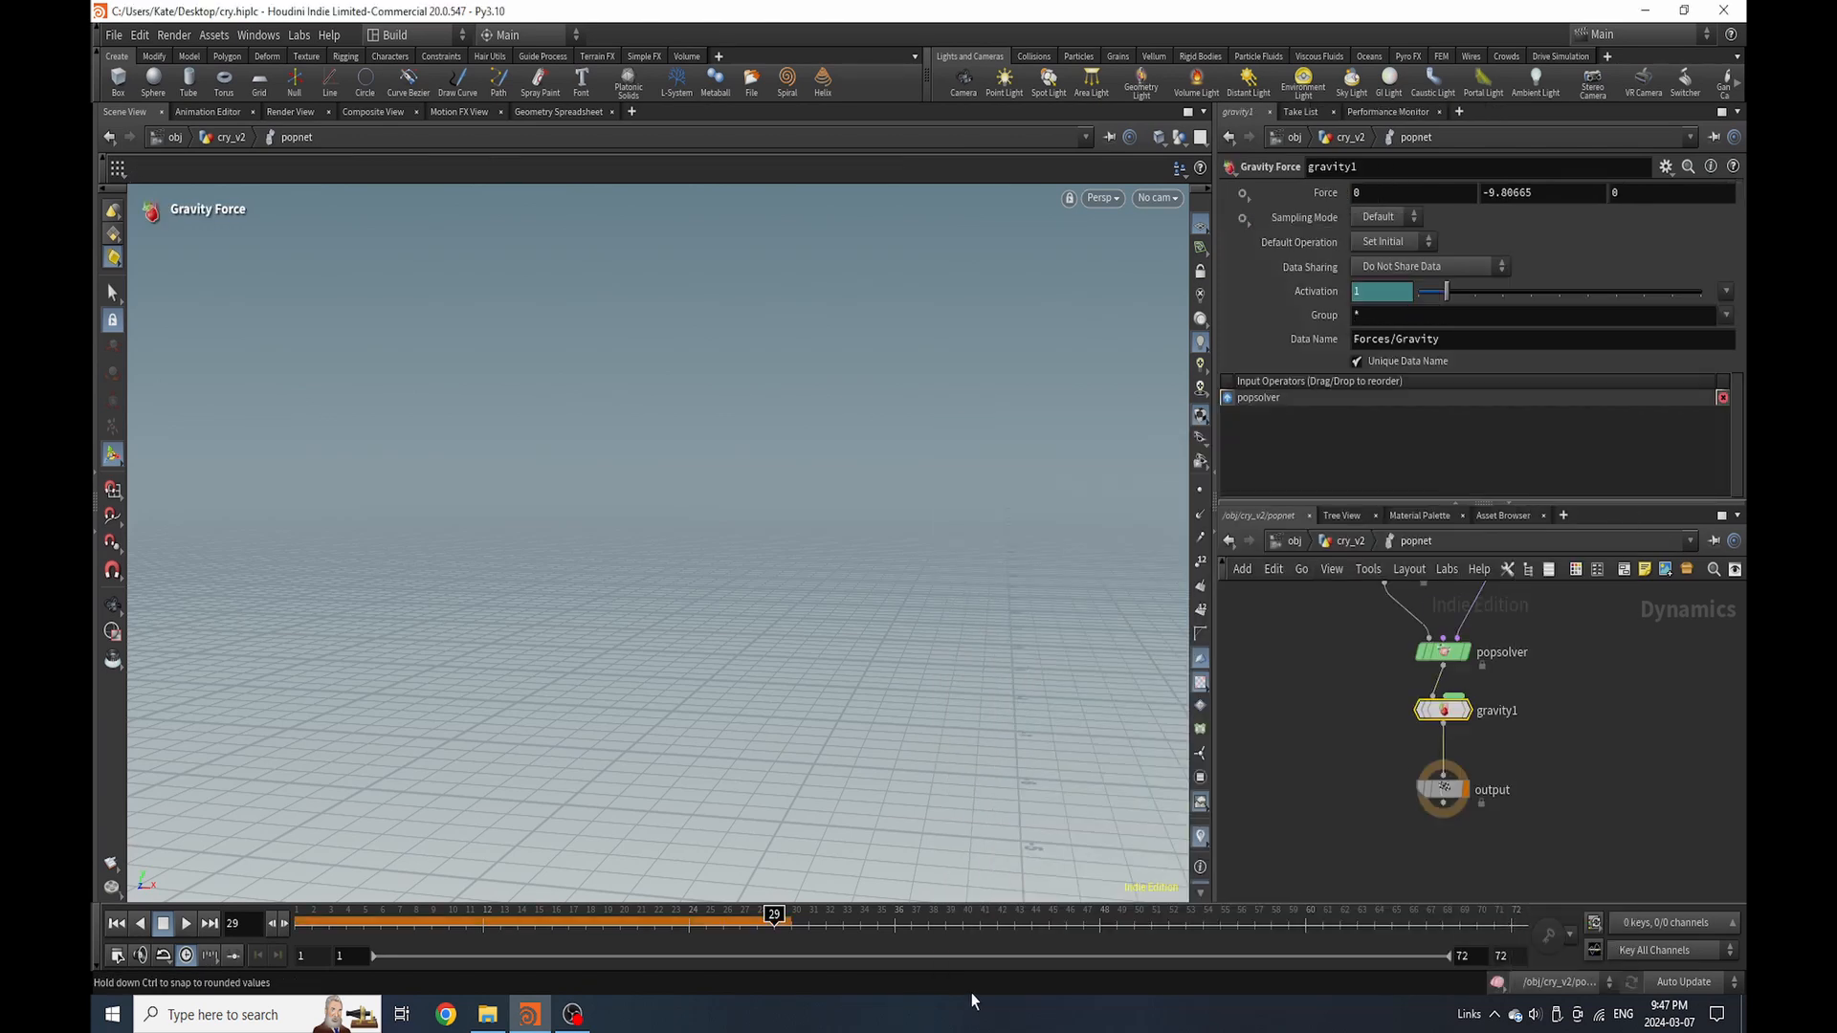
Play the simulation from frame 1 in the home view and scrub back to frame 13 to examine the falling particles
left_click(115, 927)
left_click(187, 926)
key("alt")
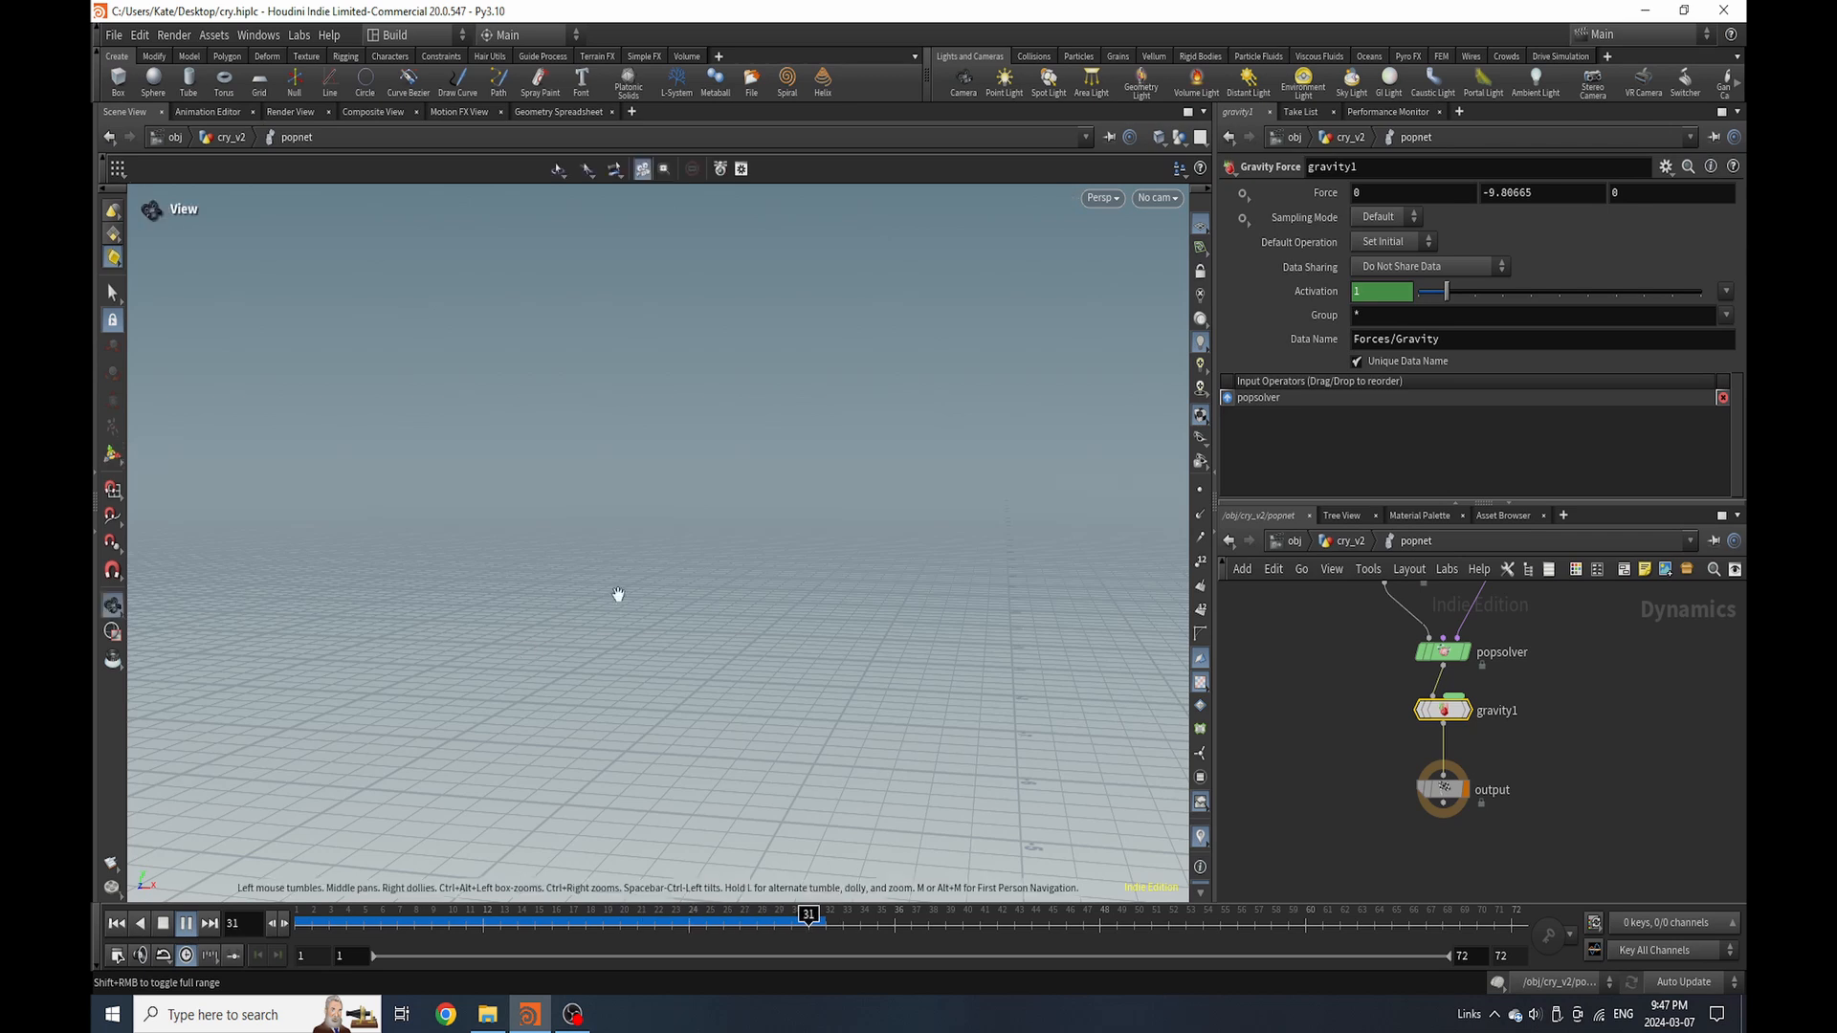
key("space+h")
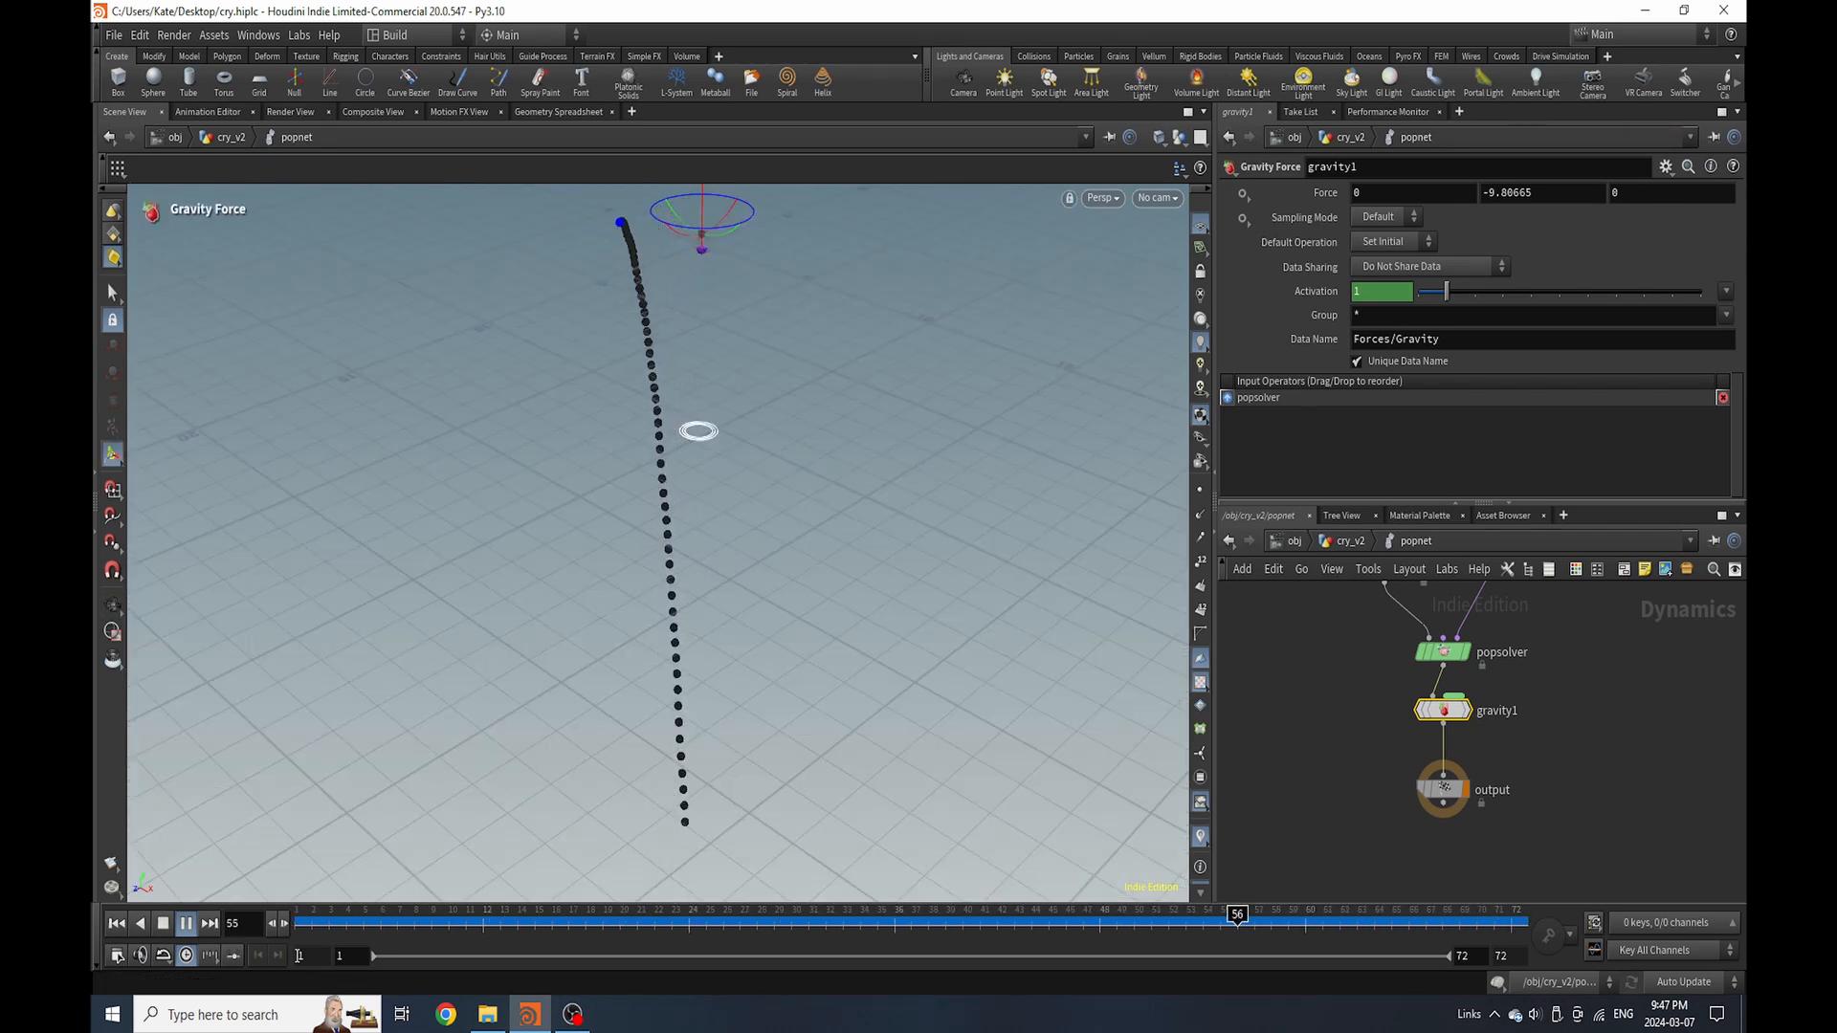
left_click(163, 924)
left_click(775, 914)
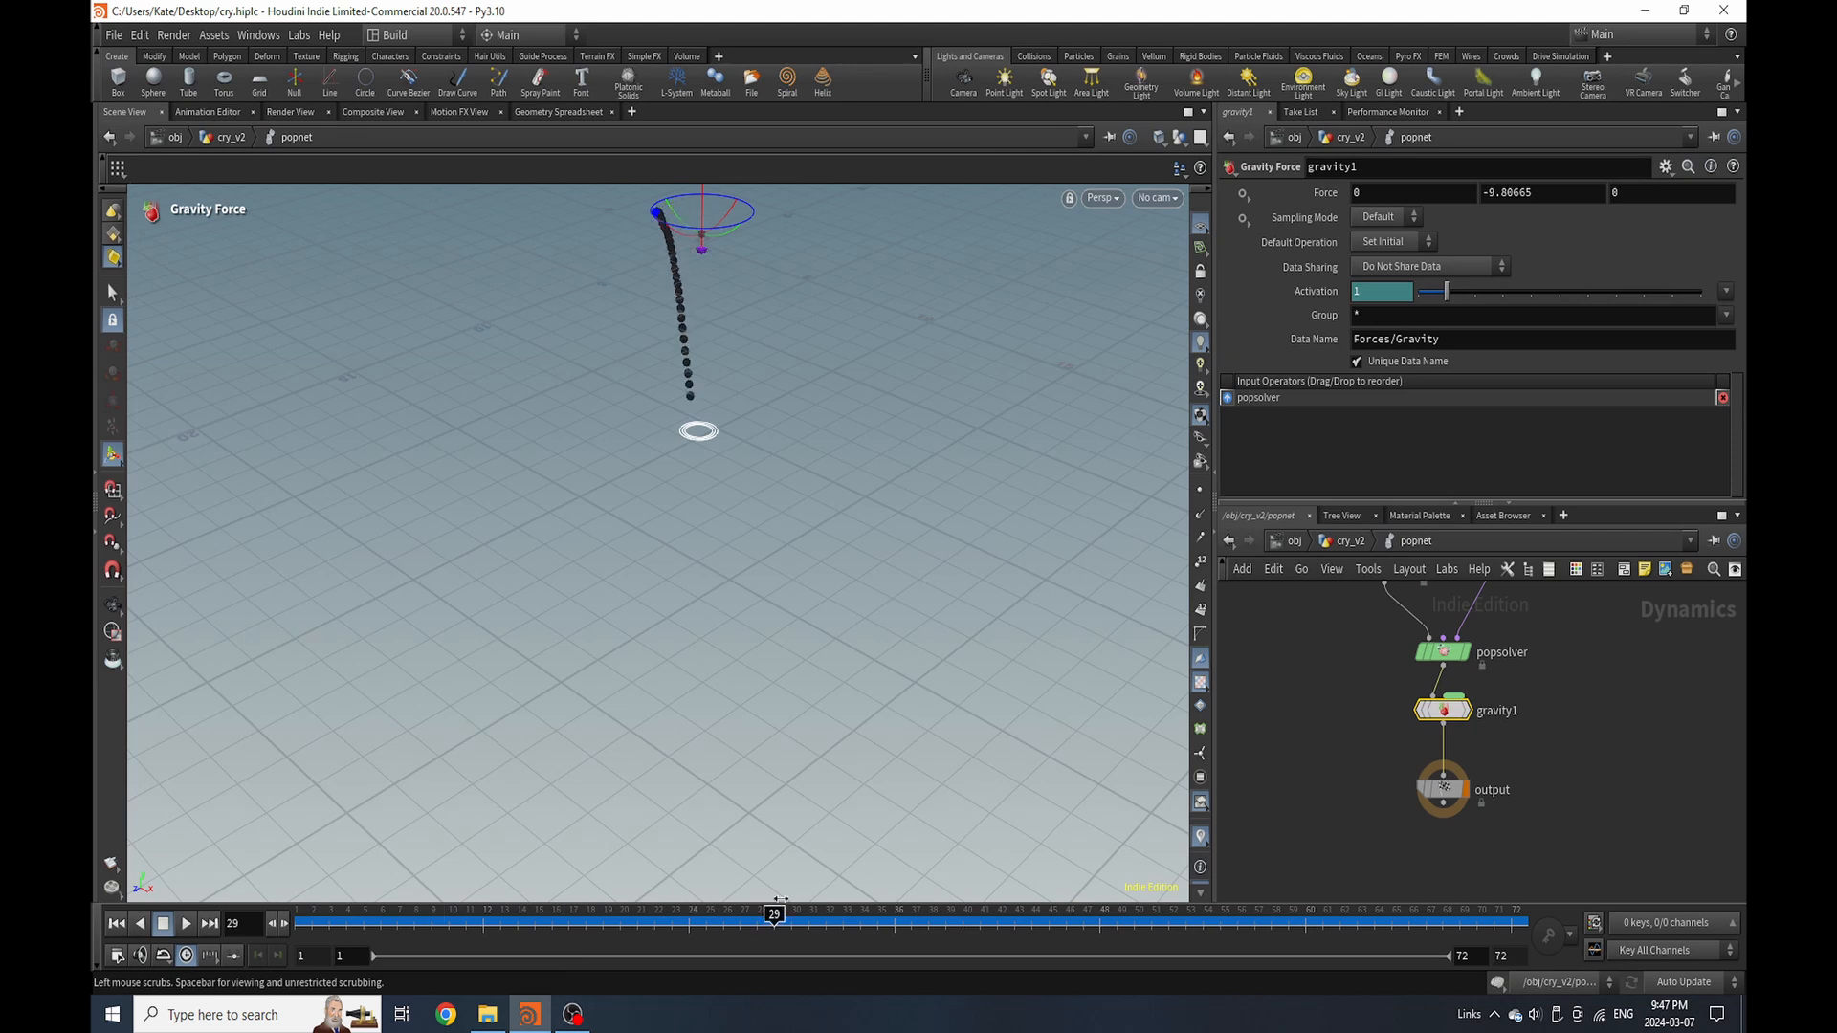
left_click_drag(781, 899, 501, 907)
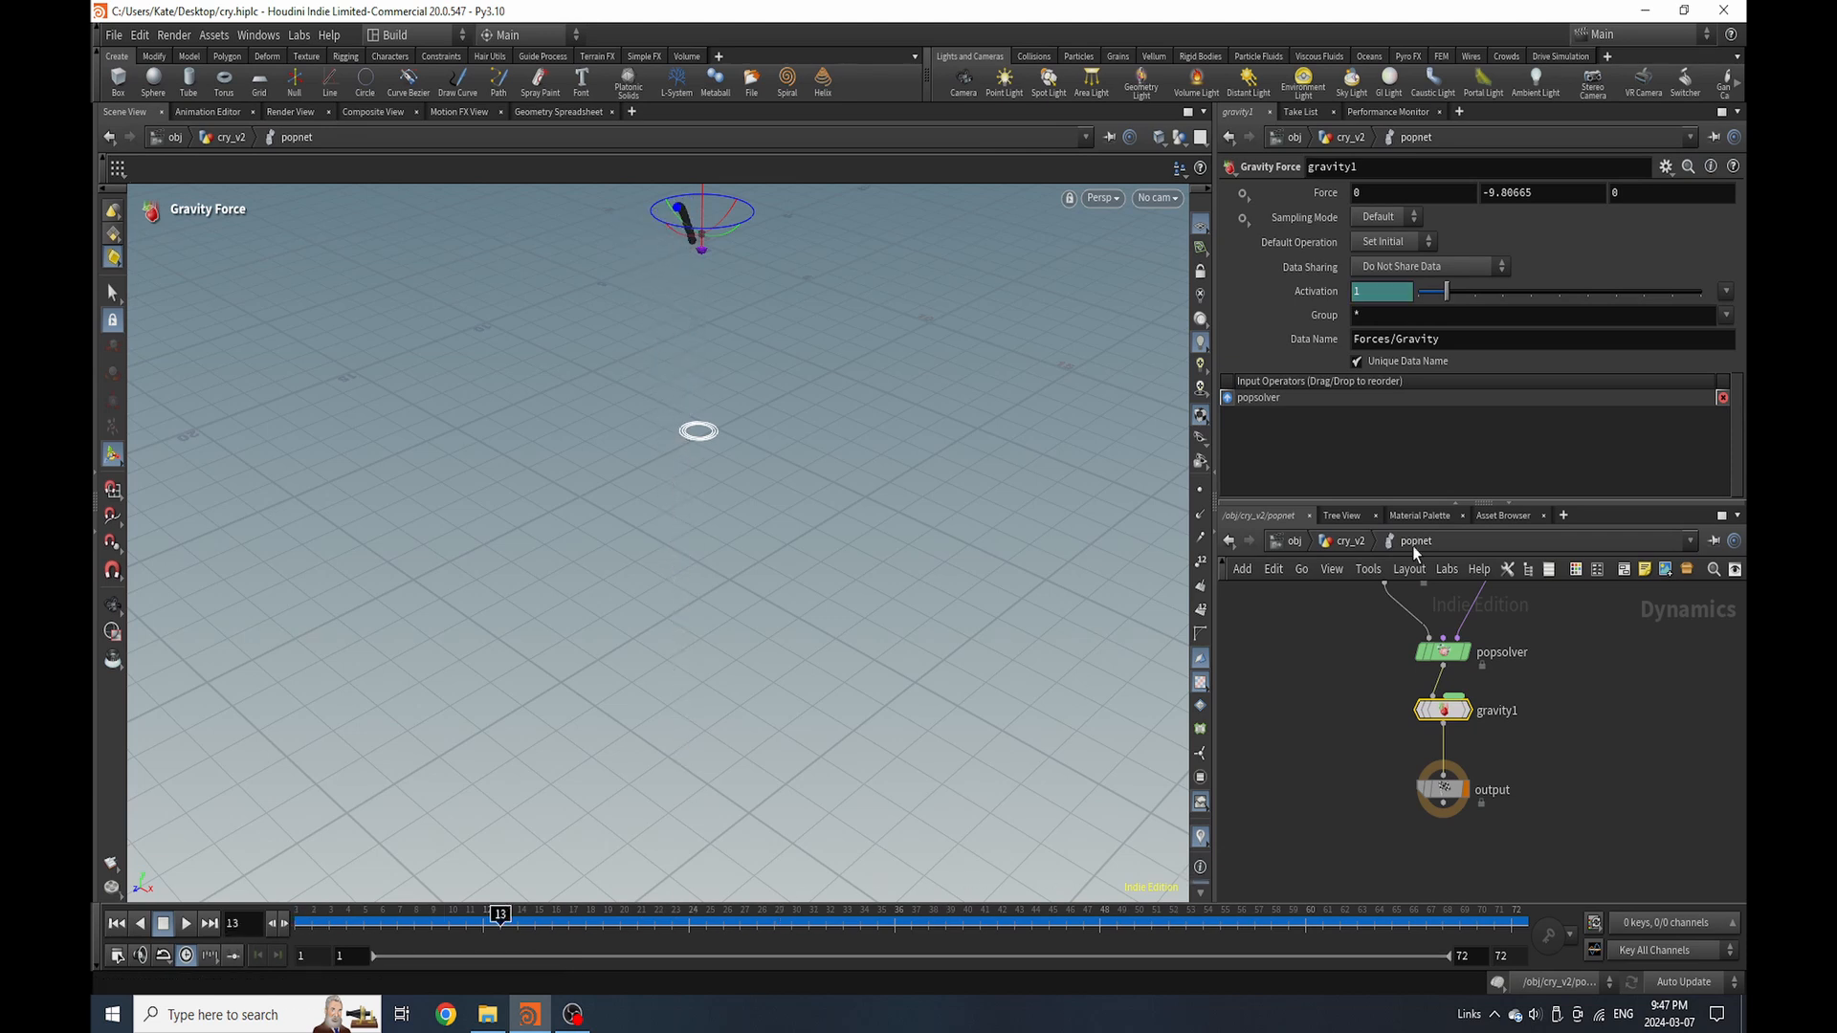
Move the gravity and output nodes down and insert a Merge node between popsolver and gravity1
scroll(1357, 852, "down", 5)
scroll(1368, 837, "up", 5)
left_click_drag(1304, 744, 1418, 840)
left_click_drag(1393, 778, 1394, 867)
key("Tab")
type("merge")
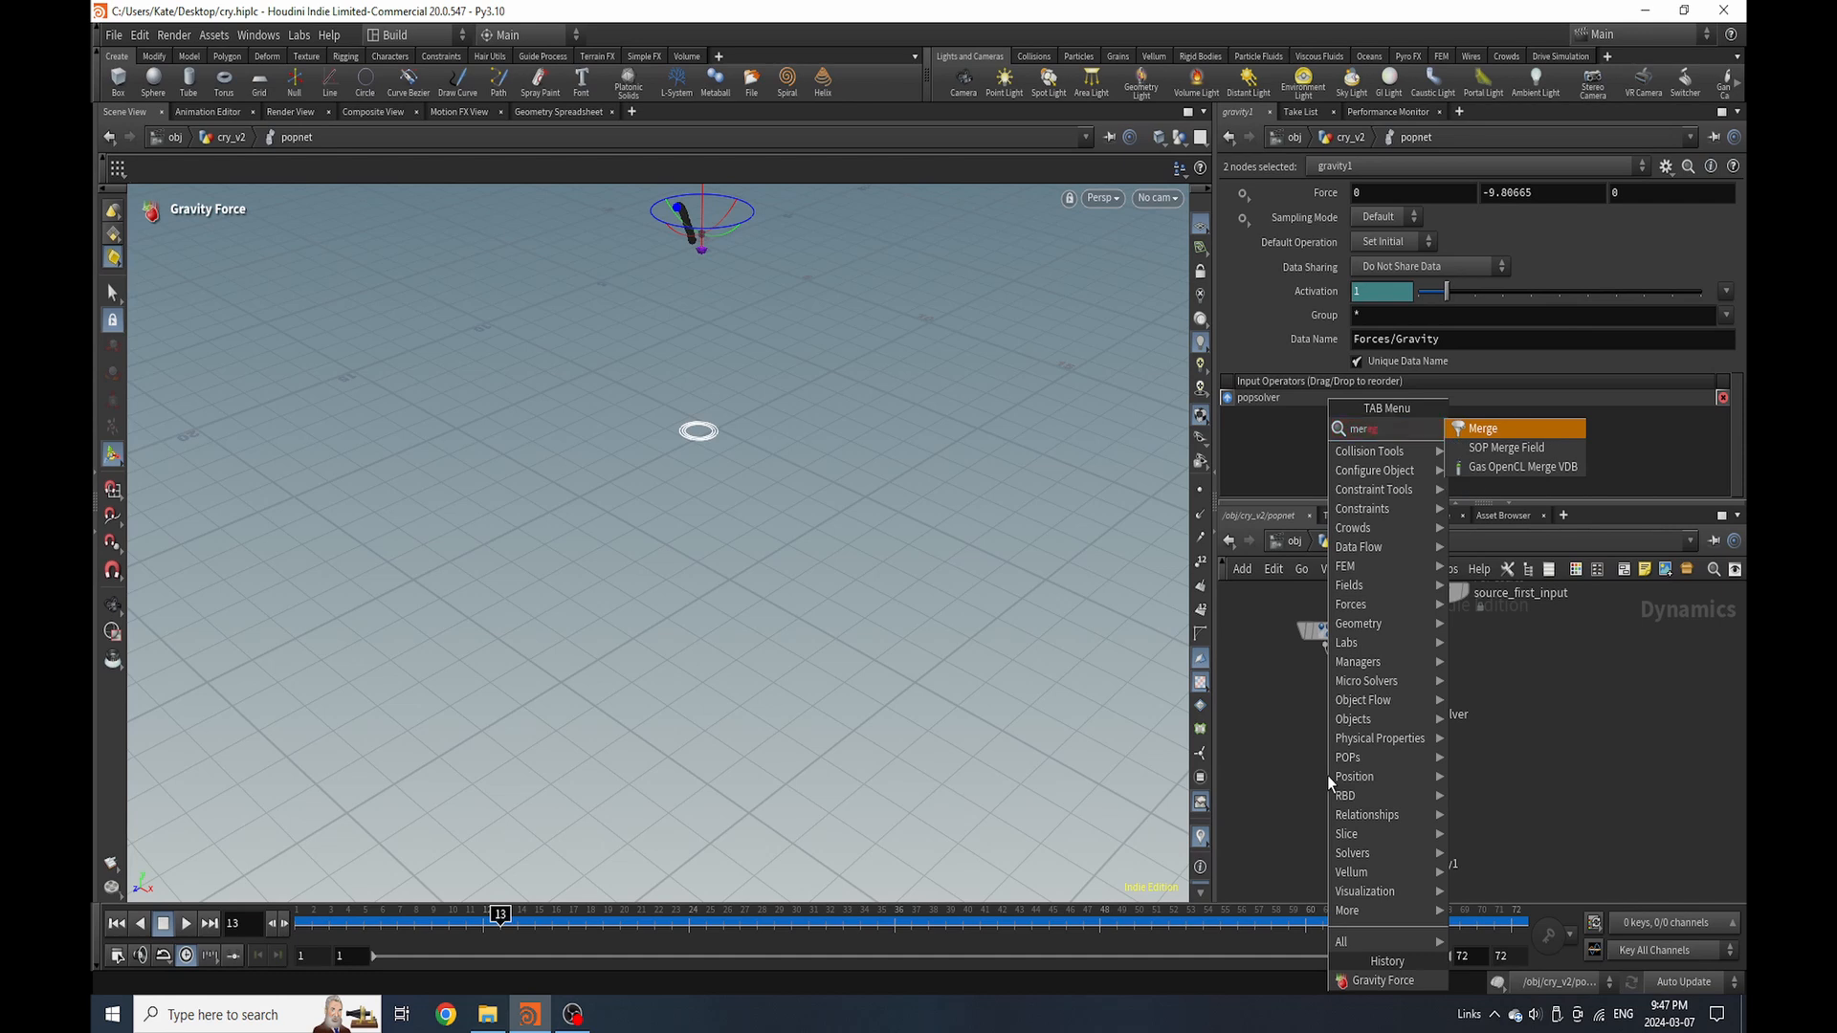
left_click(1488, 428)
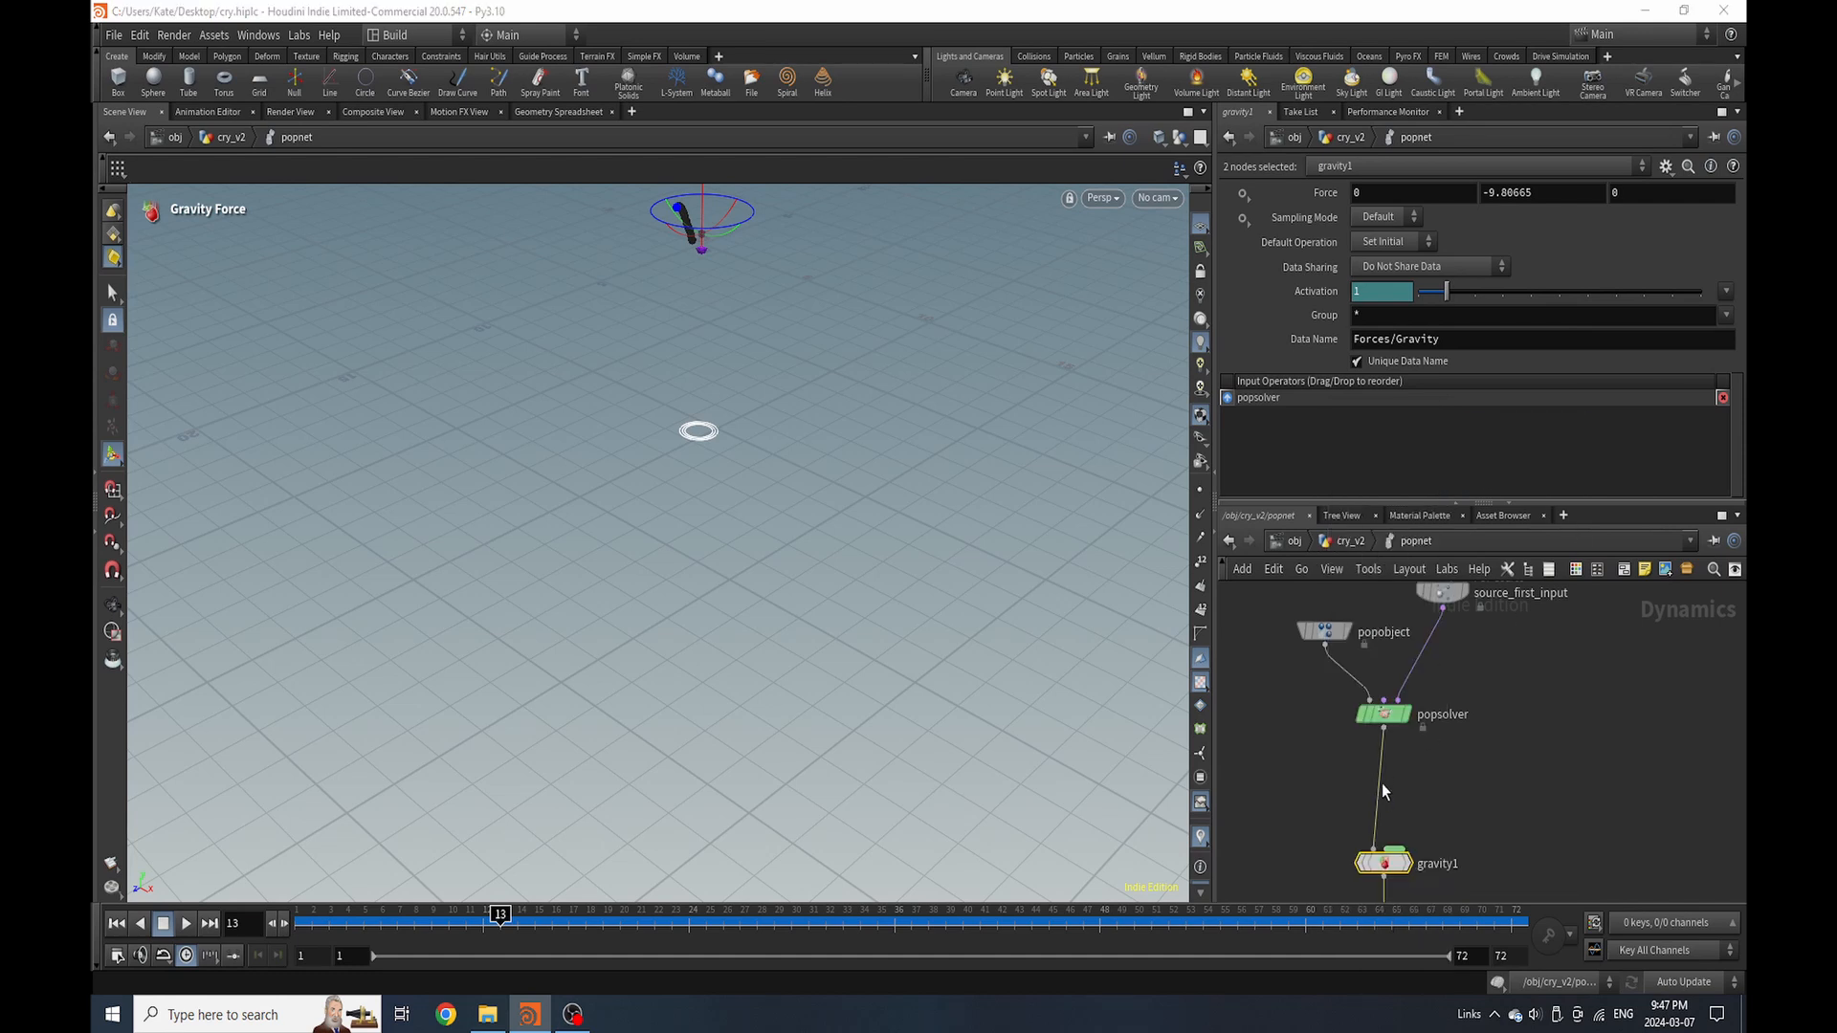
left_click(1383, 800)
Add a Static Object node beside popsolver and connect it to merge1
key("Tab")
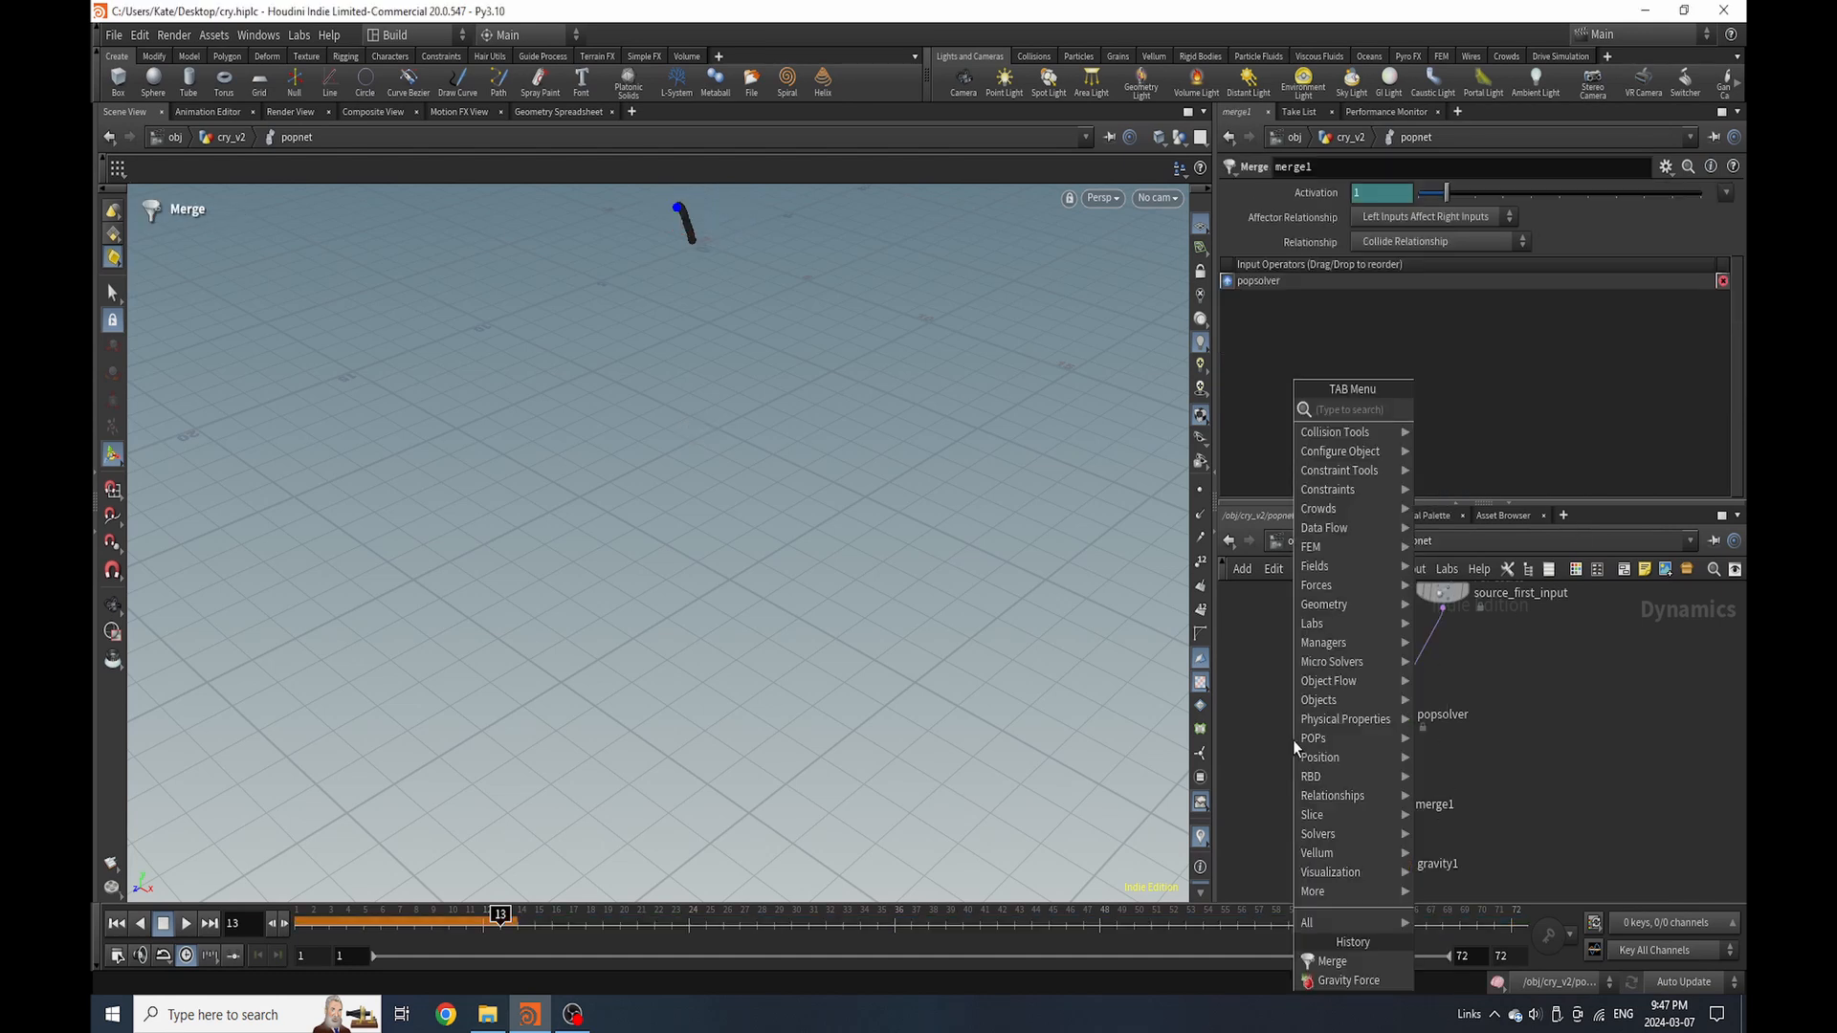
type("static")
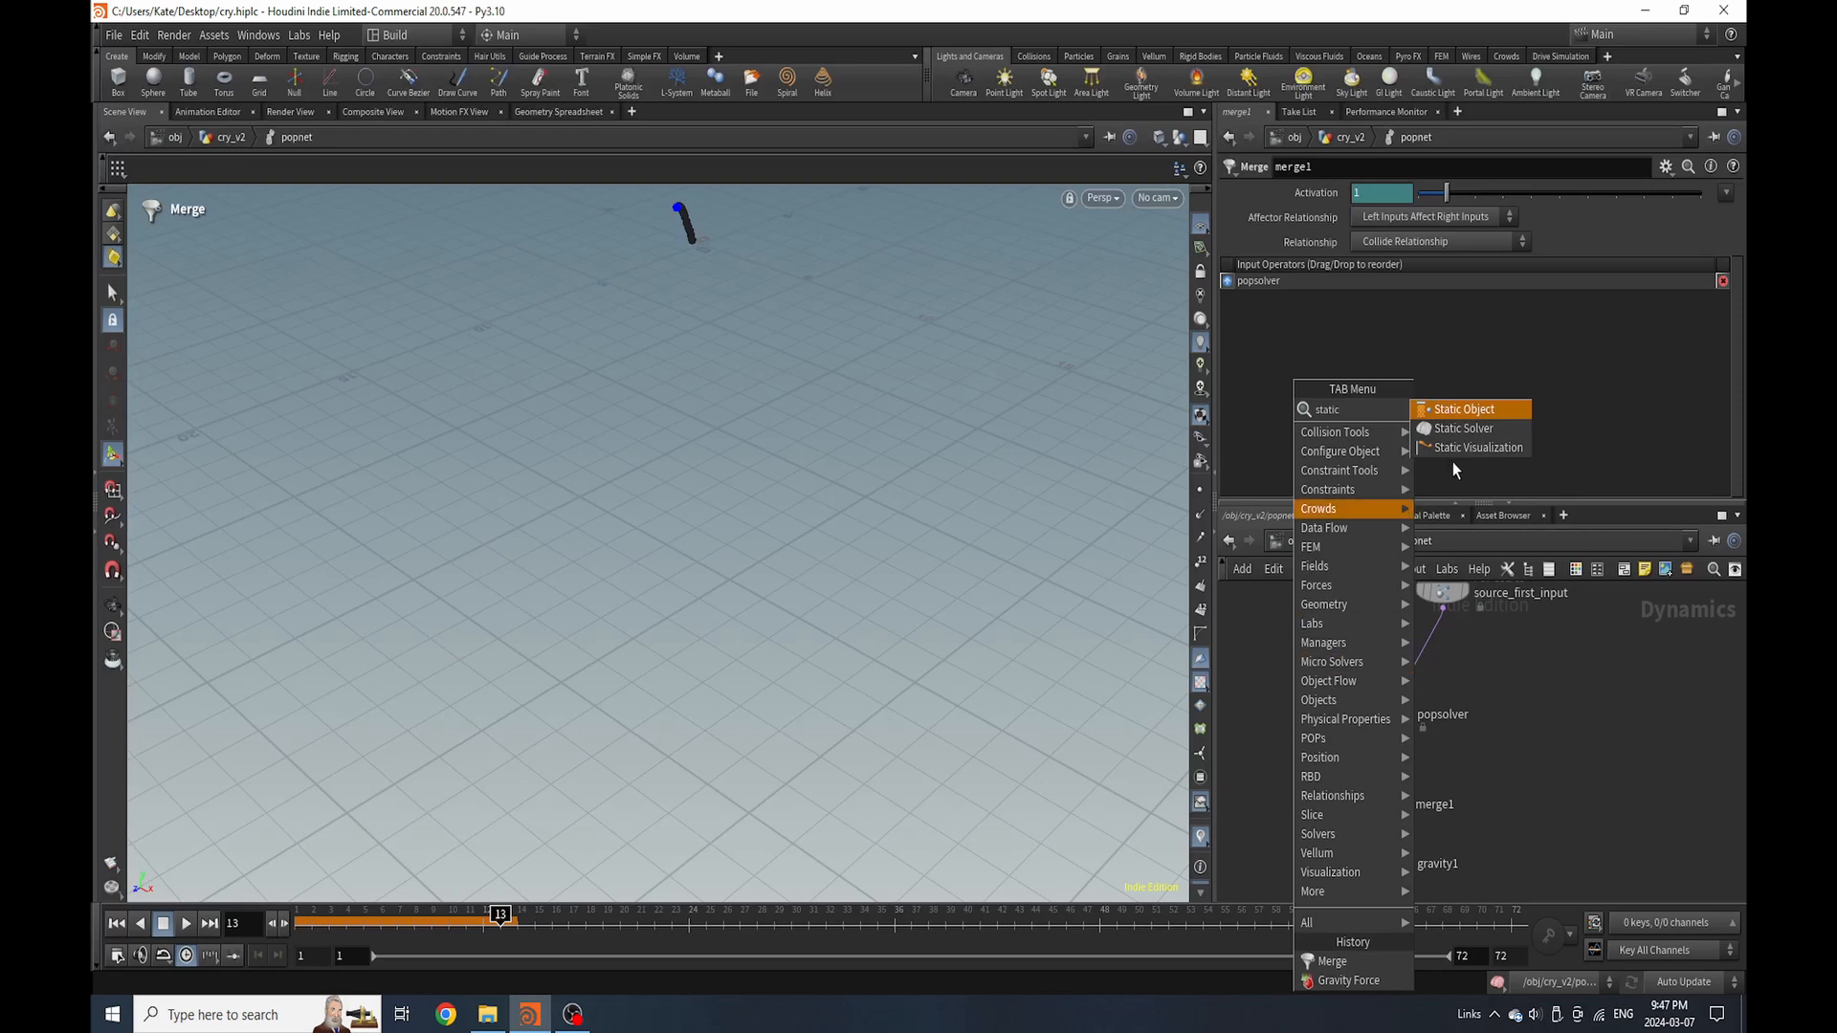
key("Return")
left_click(1271, 710)
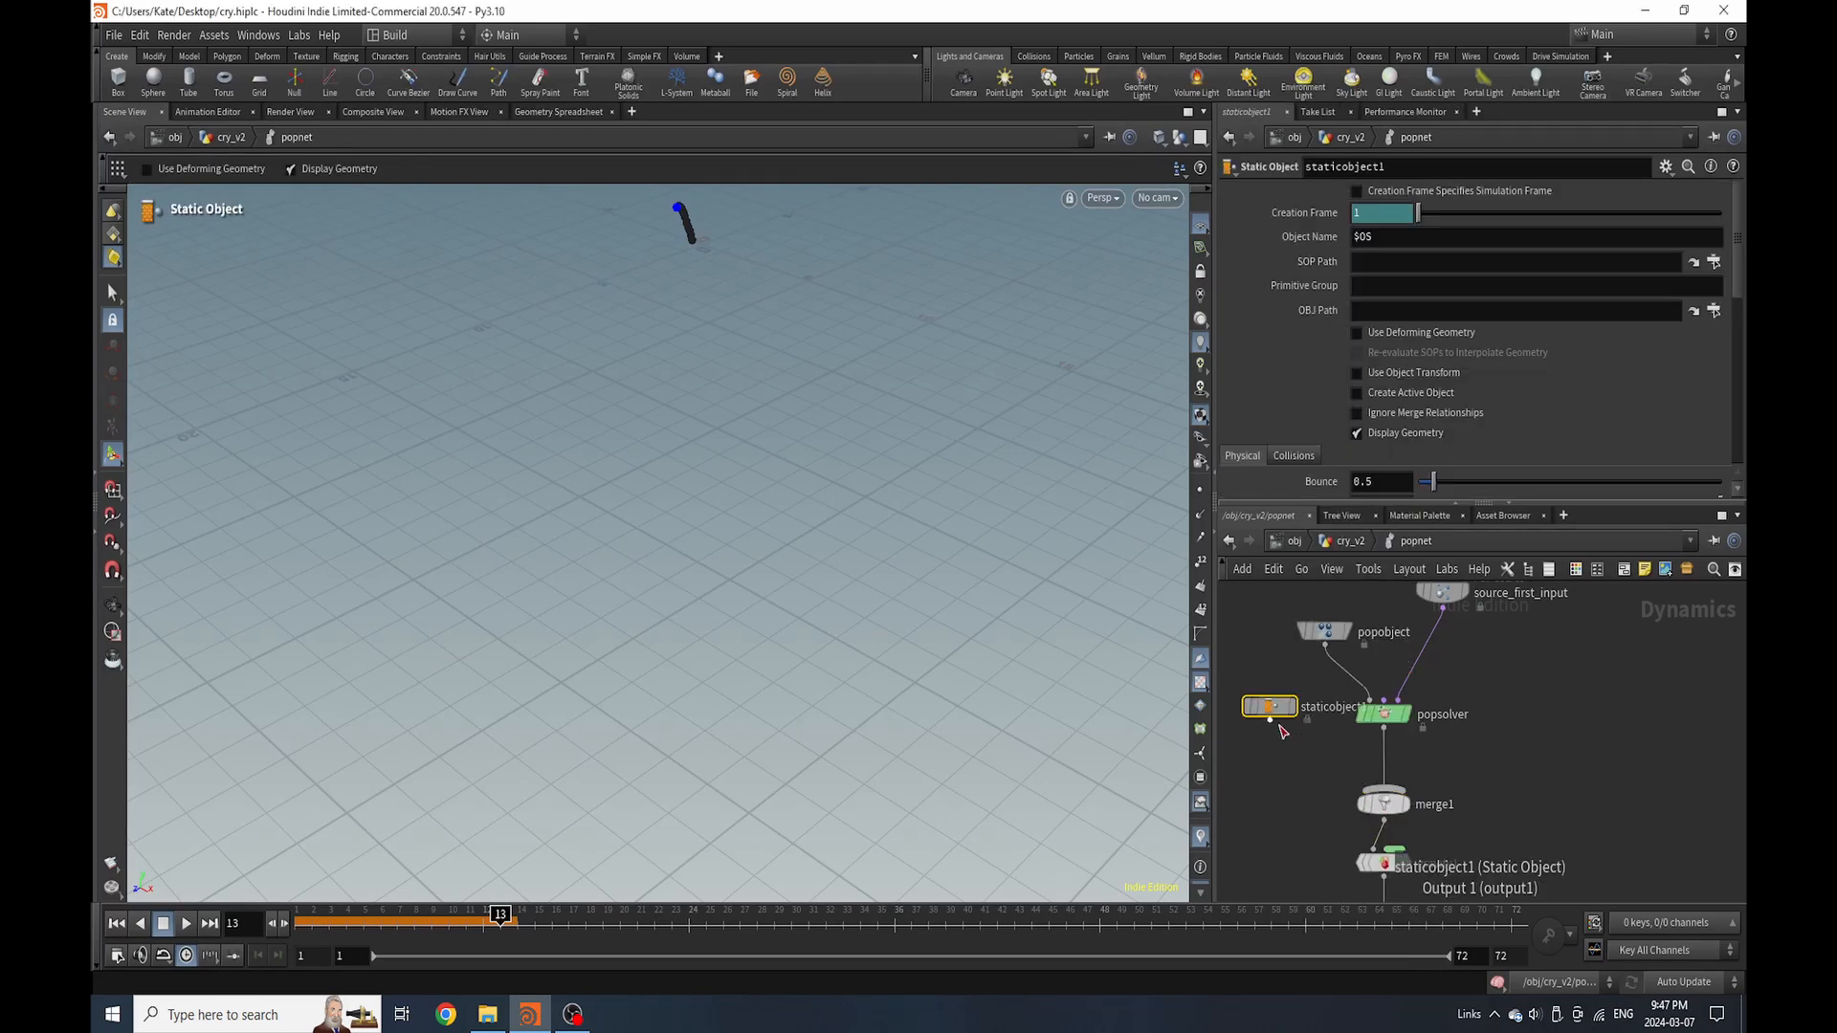
left_click_drag(1270, 719, 1383, 801)
Reorder merge1's inputs so staticobject1 comes before popsolver, and return to frame 1
left_click(1384, 801)
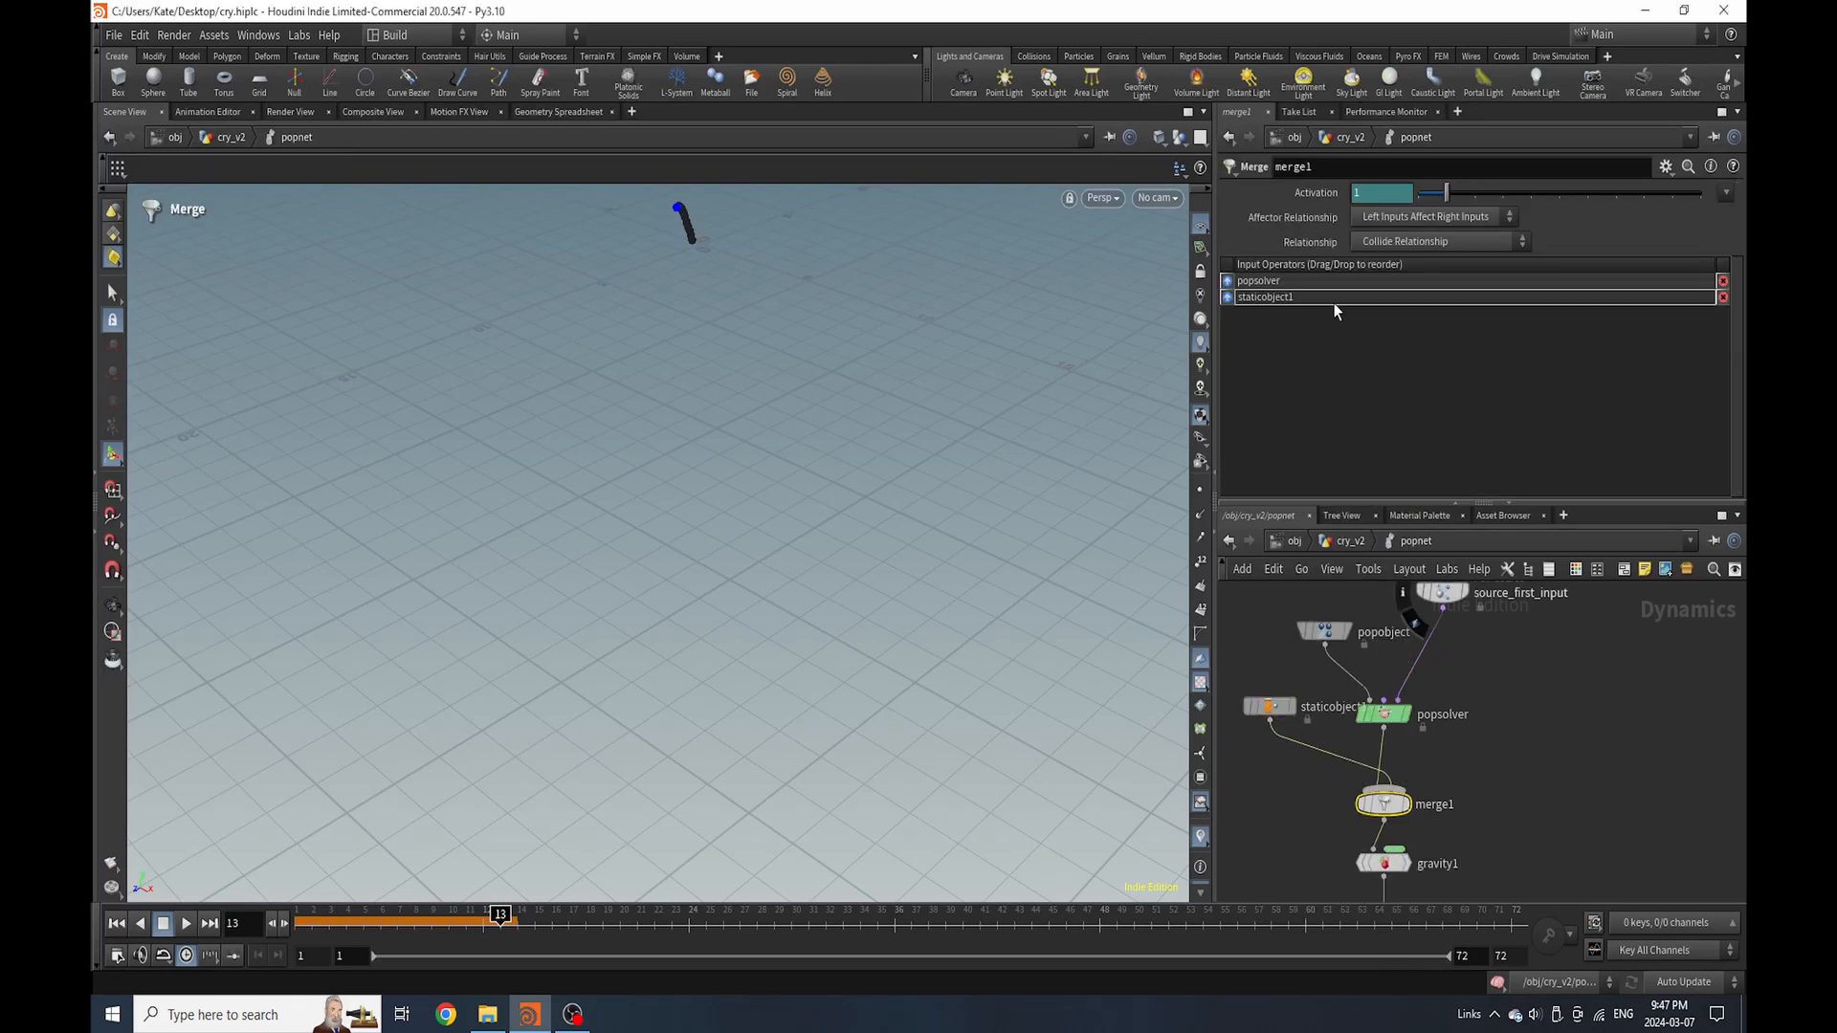
left_click_drag(1335, 303, 1337, 287)
left_click(1560, 732)
left_click(124, 925)
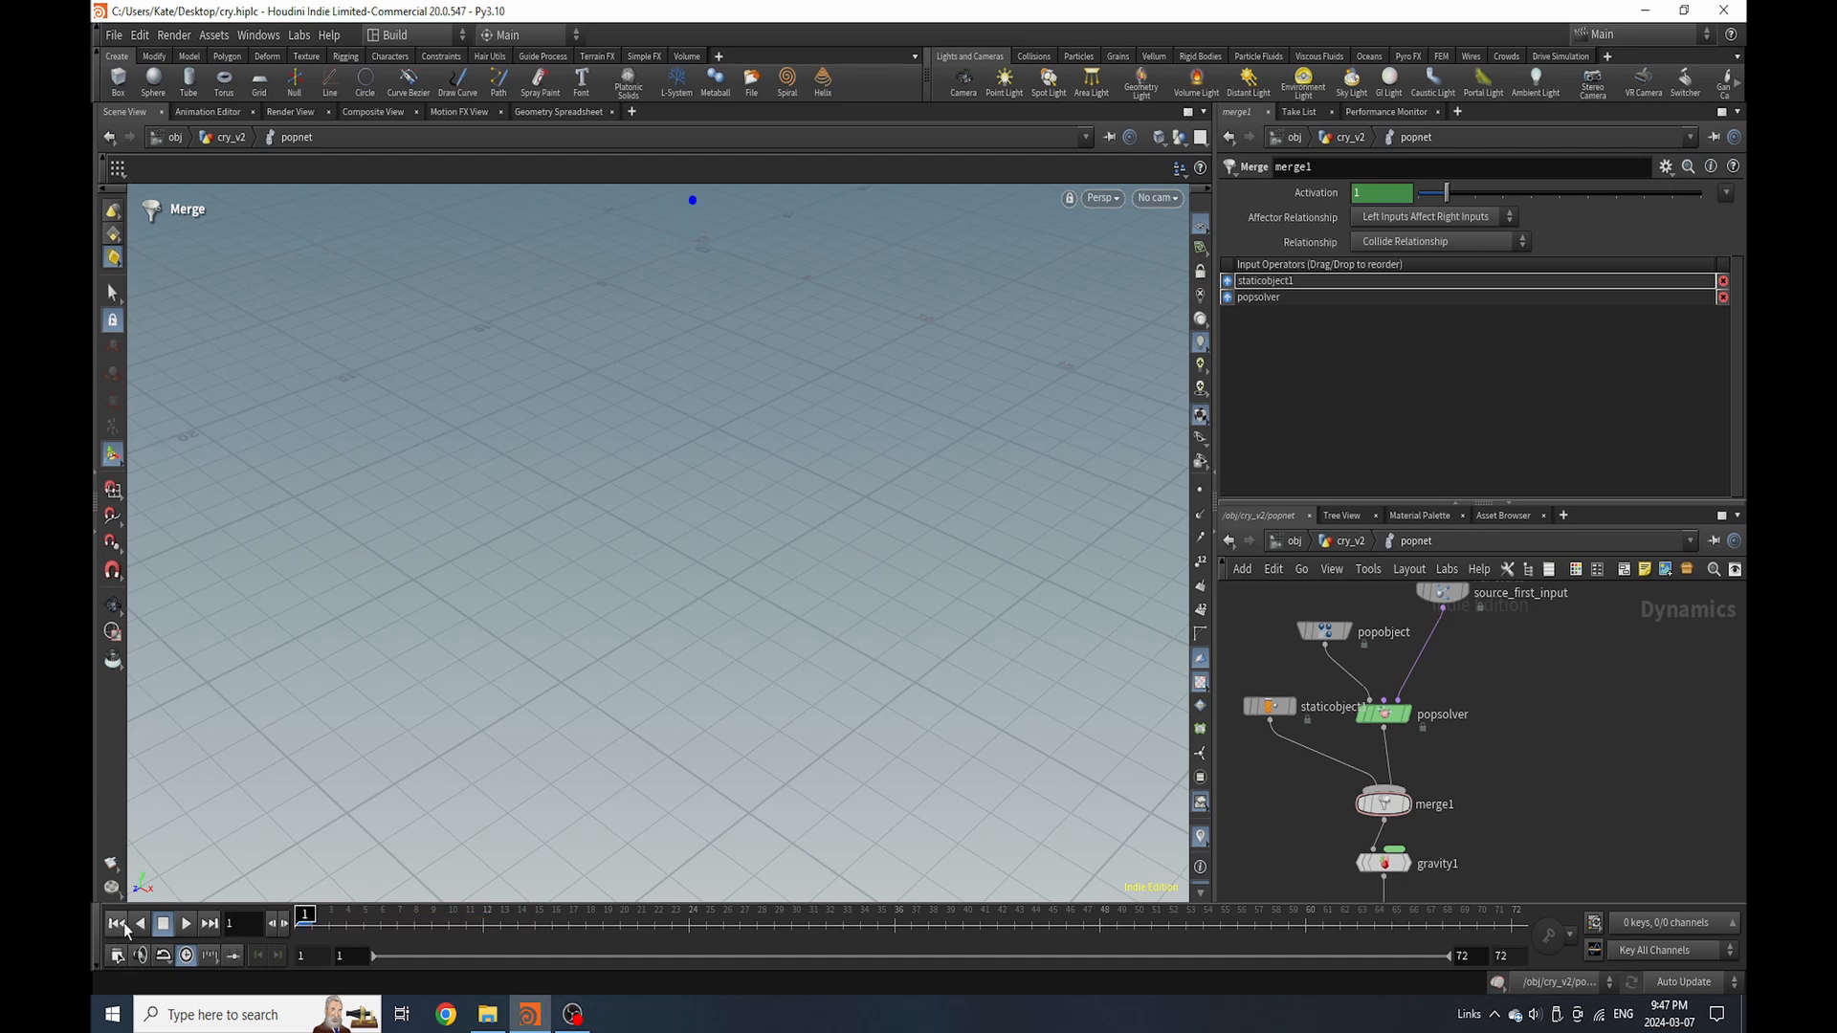
Back in the cry_v2 network, add a Collision Source node below Out_character and connect Out_character to its input
left_click(1351, 542)
scroll(1445, 849, "down", 7)
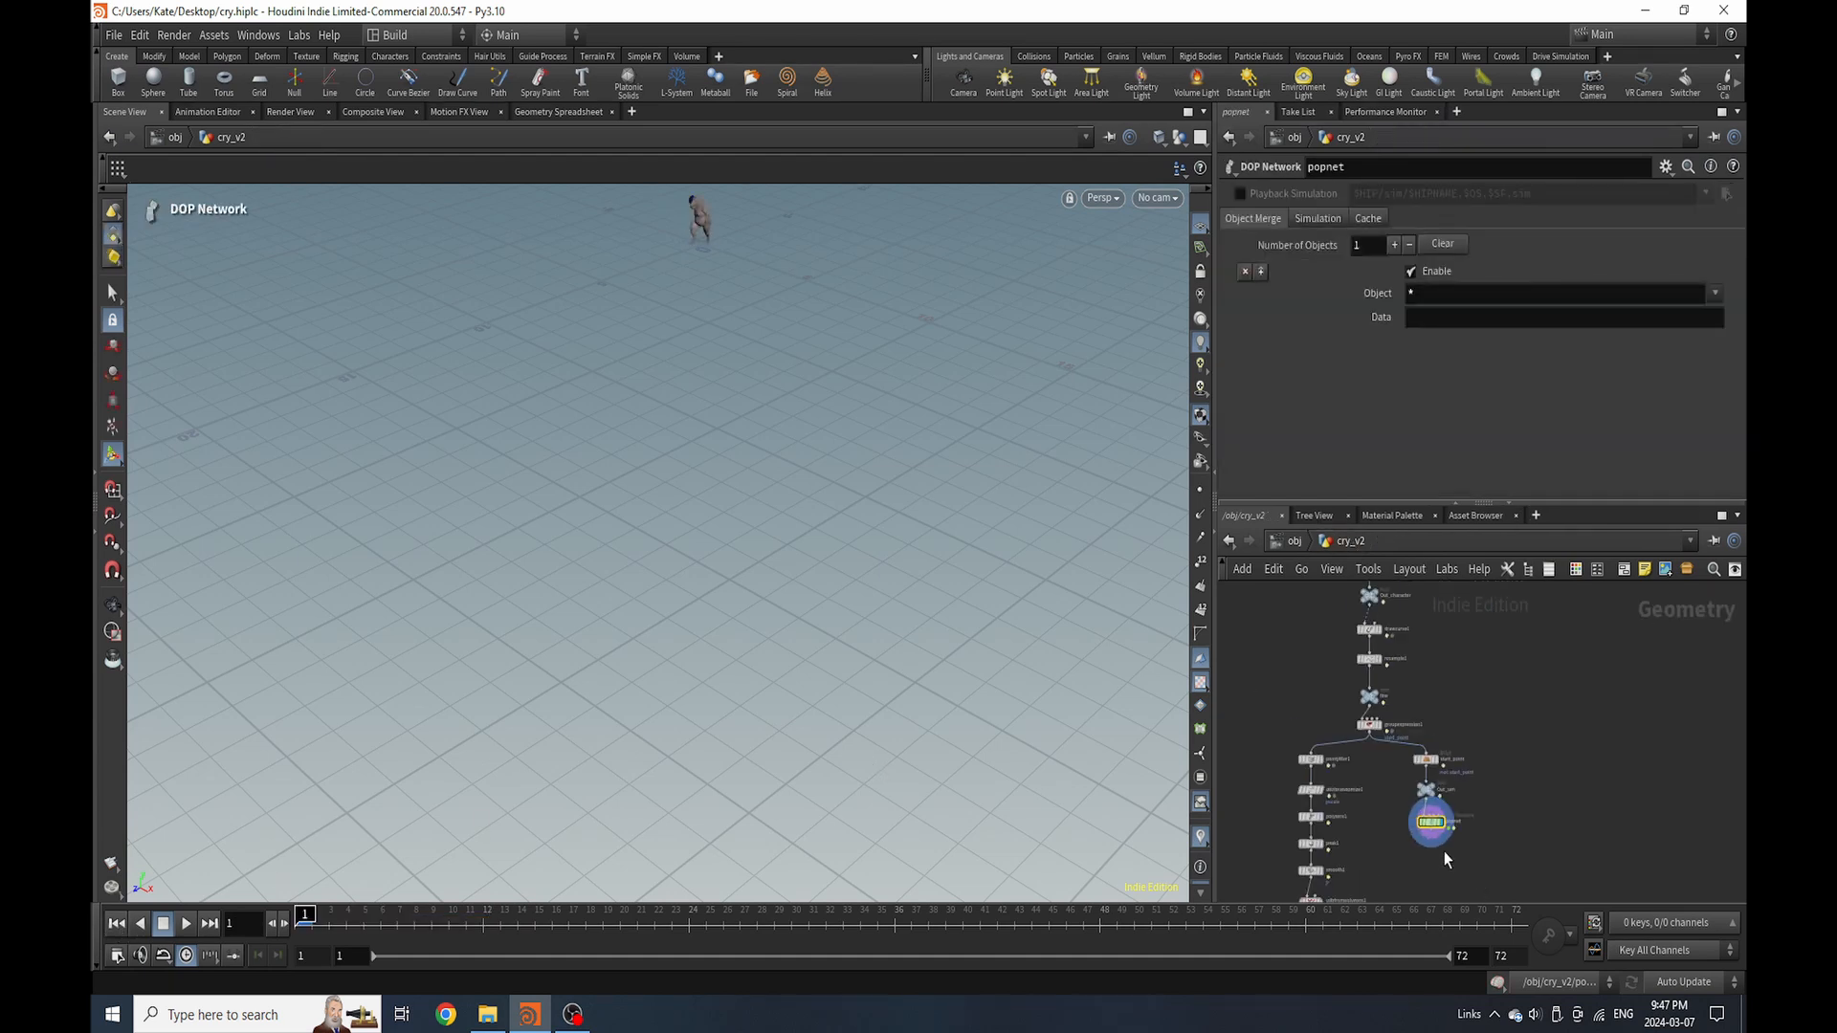
scroll(1444, 691, "up", 3)
scroll(1443, 686, "up", 3)
left_click_drag(1299, 641, 1351, 680)
scroll(1351, 679, "up", 3)
key("Tab")
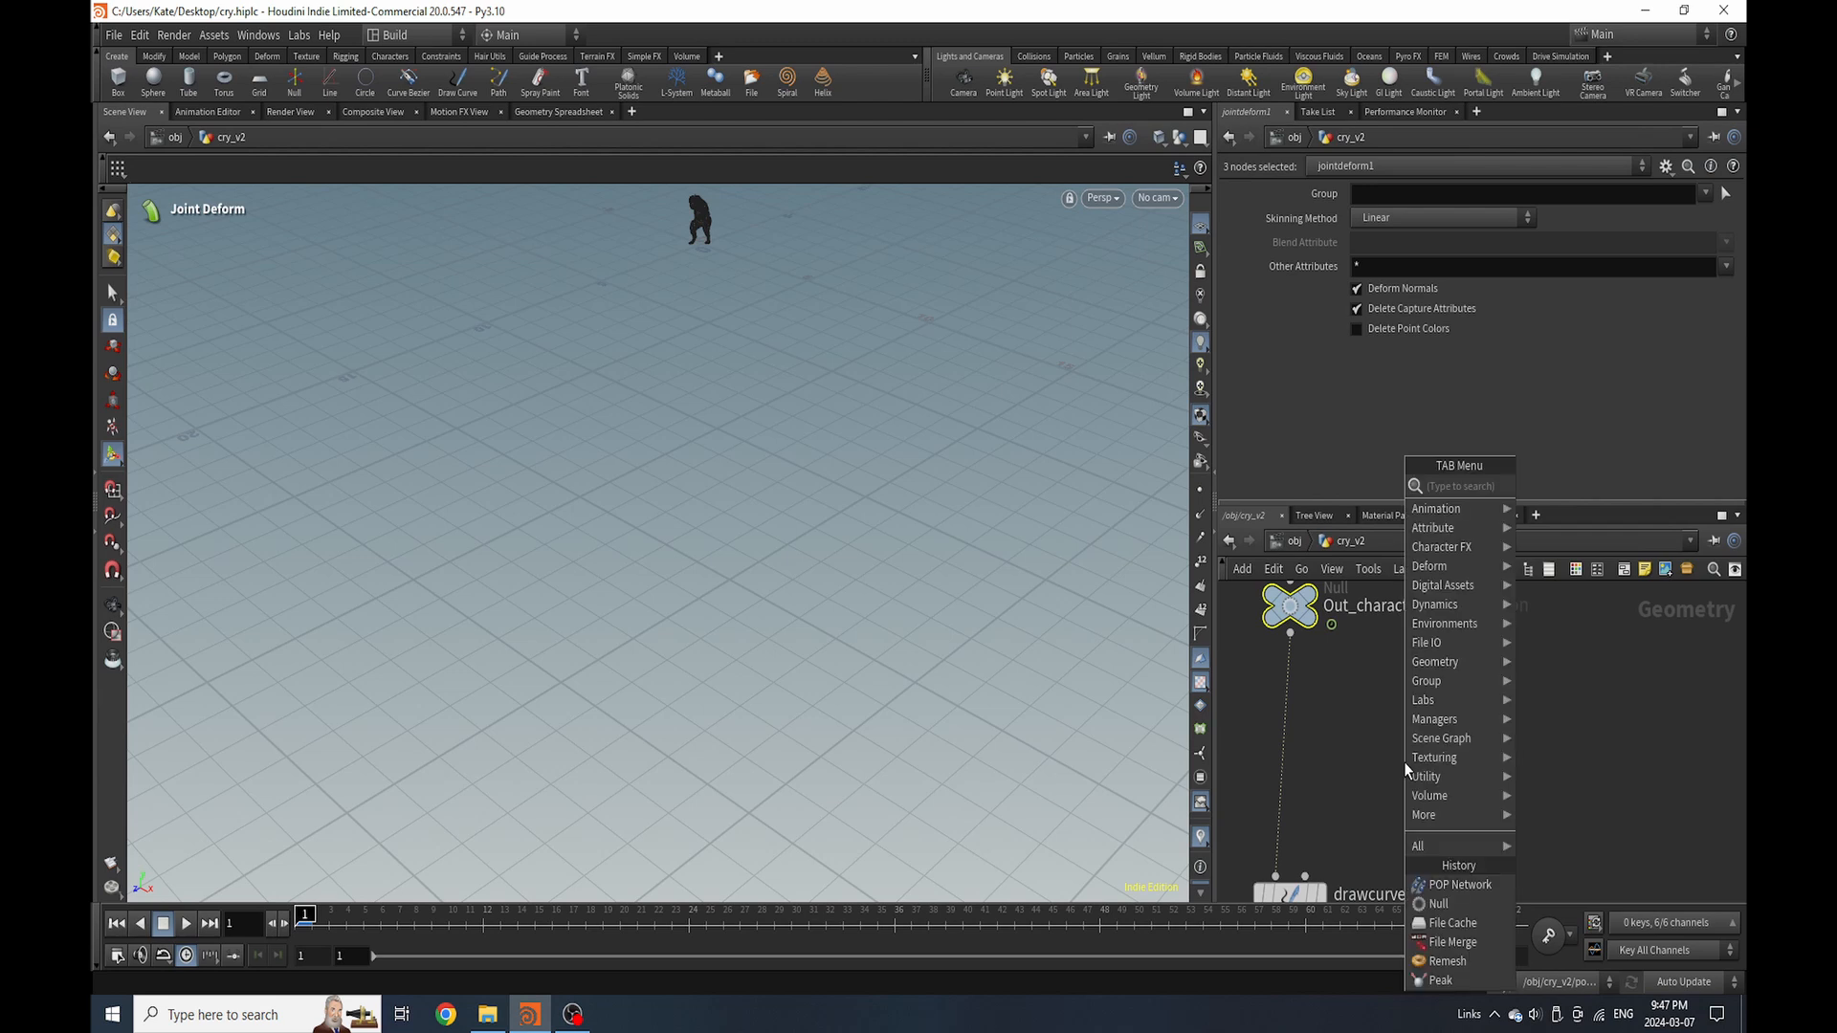
type("collis")
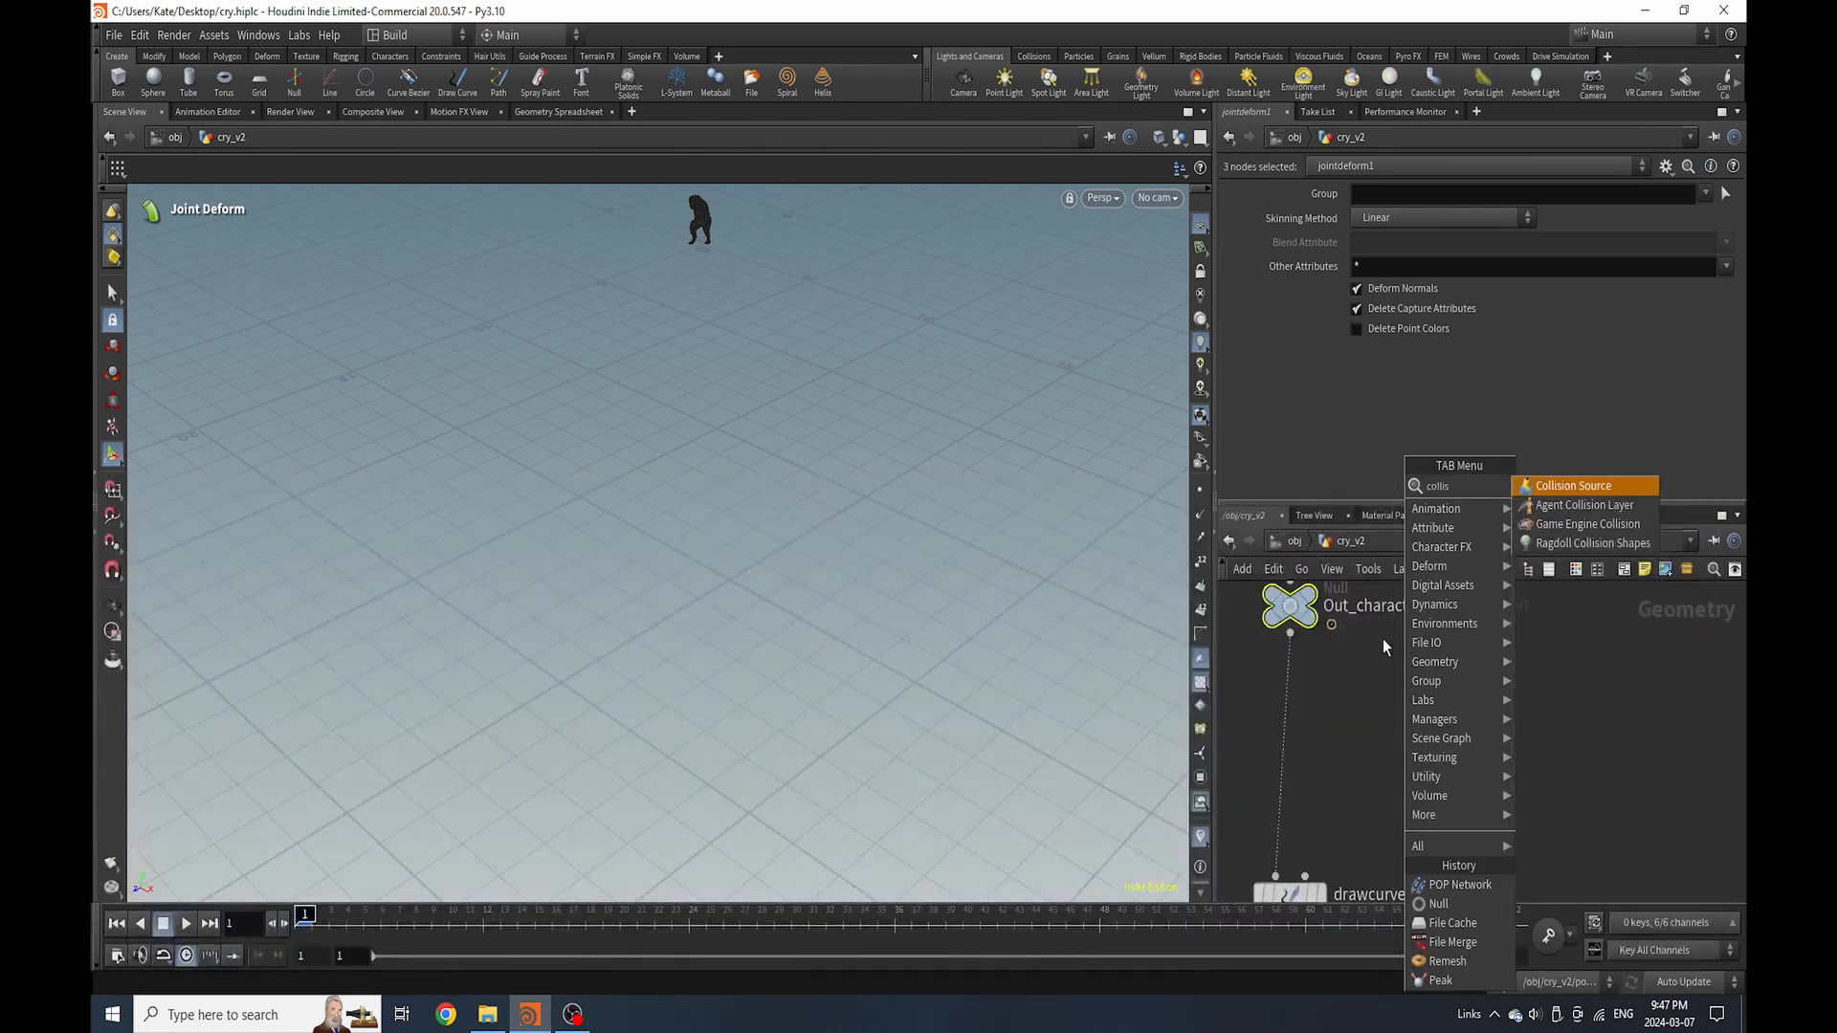
left_click(1576, 489)
left_click(1460, 766)
left_click(1289, 633)
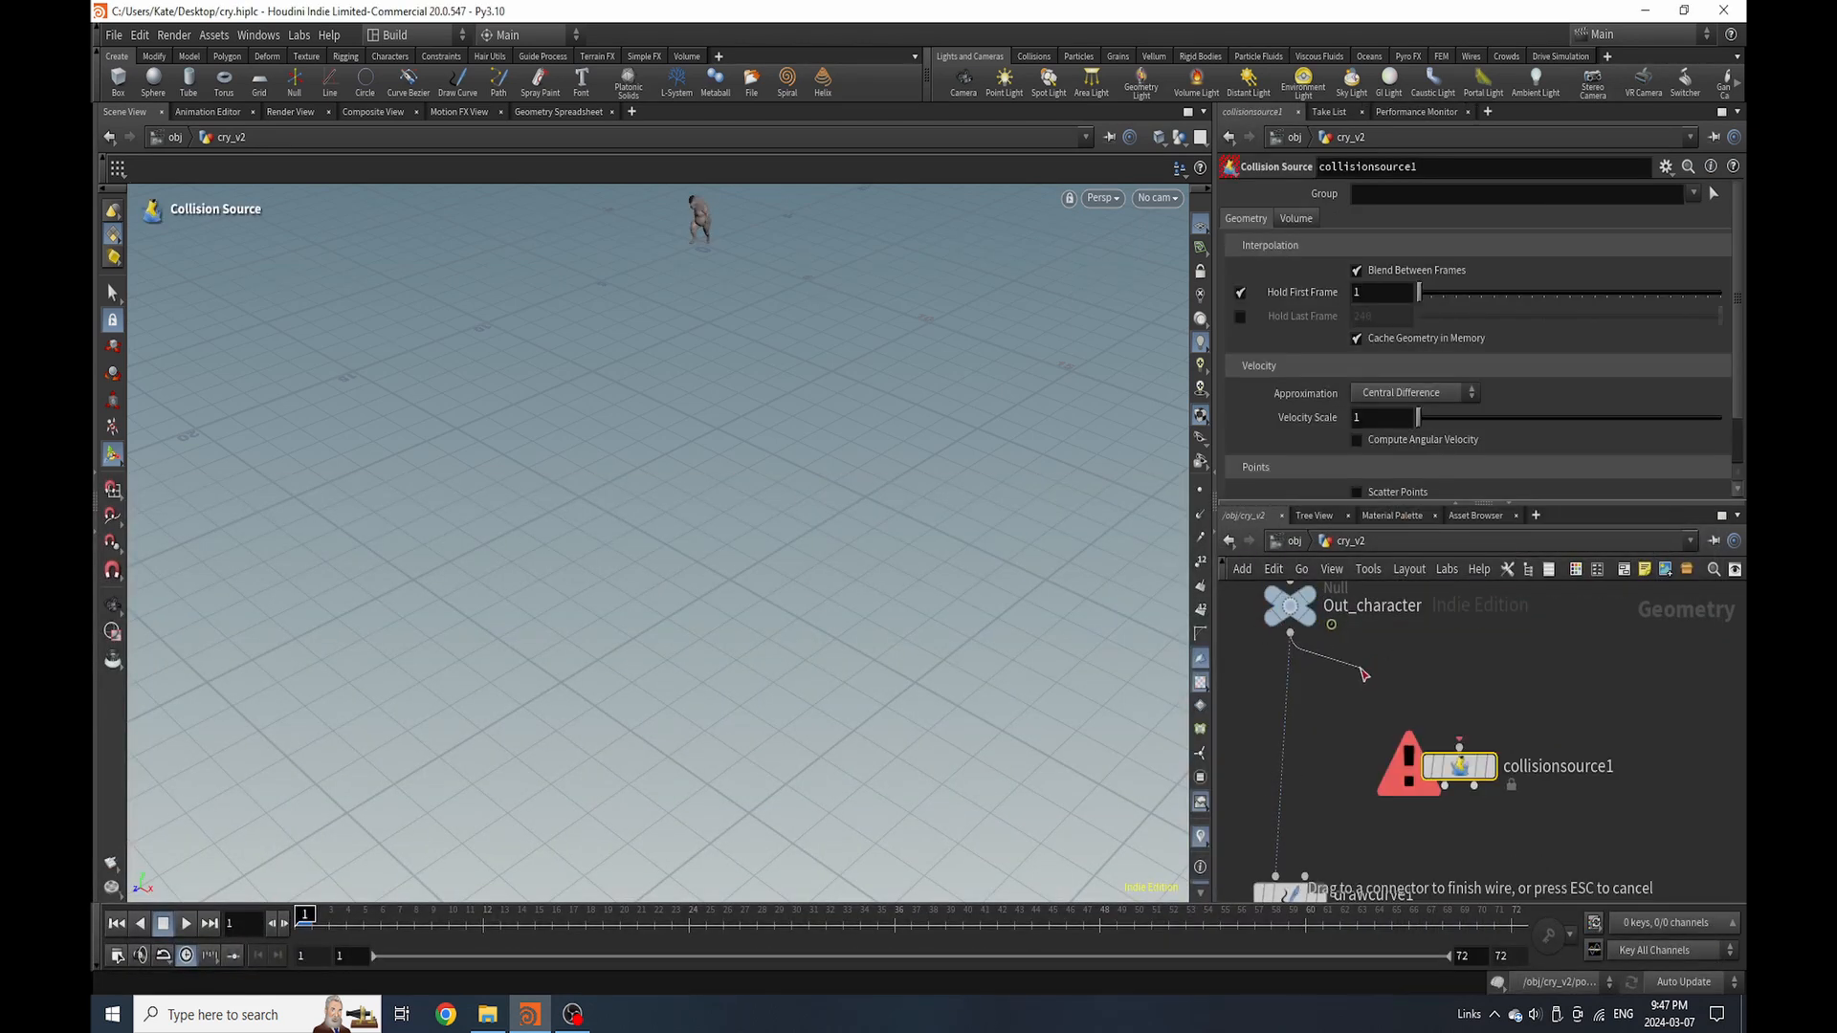
left_click(1460, 747)
Add two Null nodes below collisionsource1, one connected to each of its outputs
scroll(1422, 685, "down", 3)
scroll(1475, 808, "up", 3)
left_click(1506, 942)
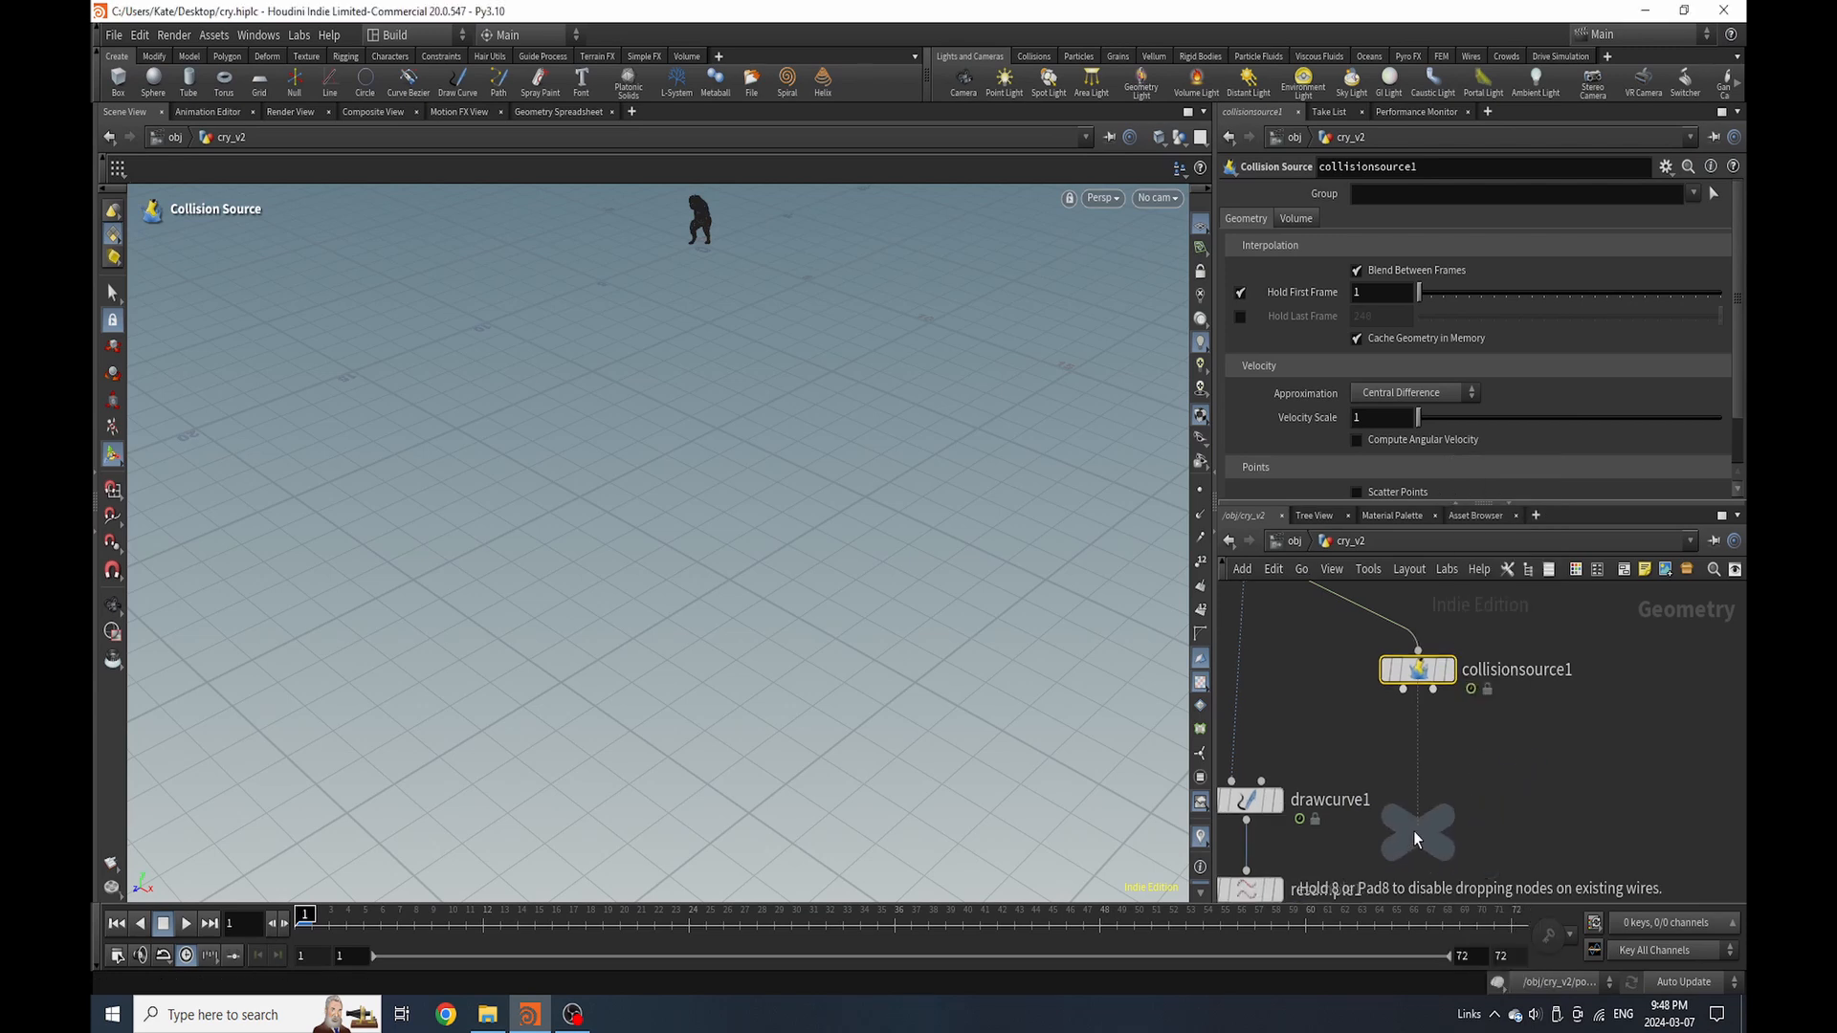
left_click(1394, 800)
key("Tab")
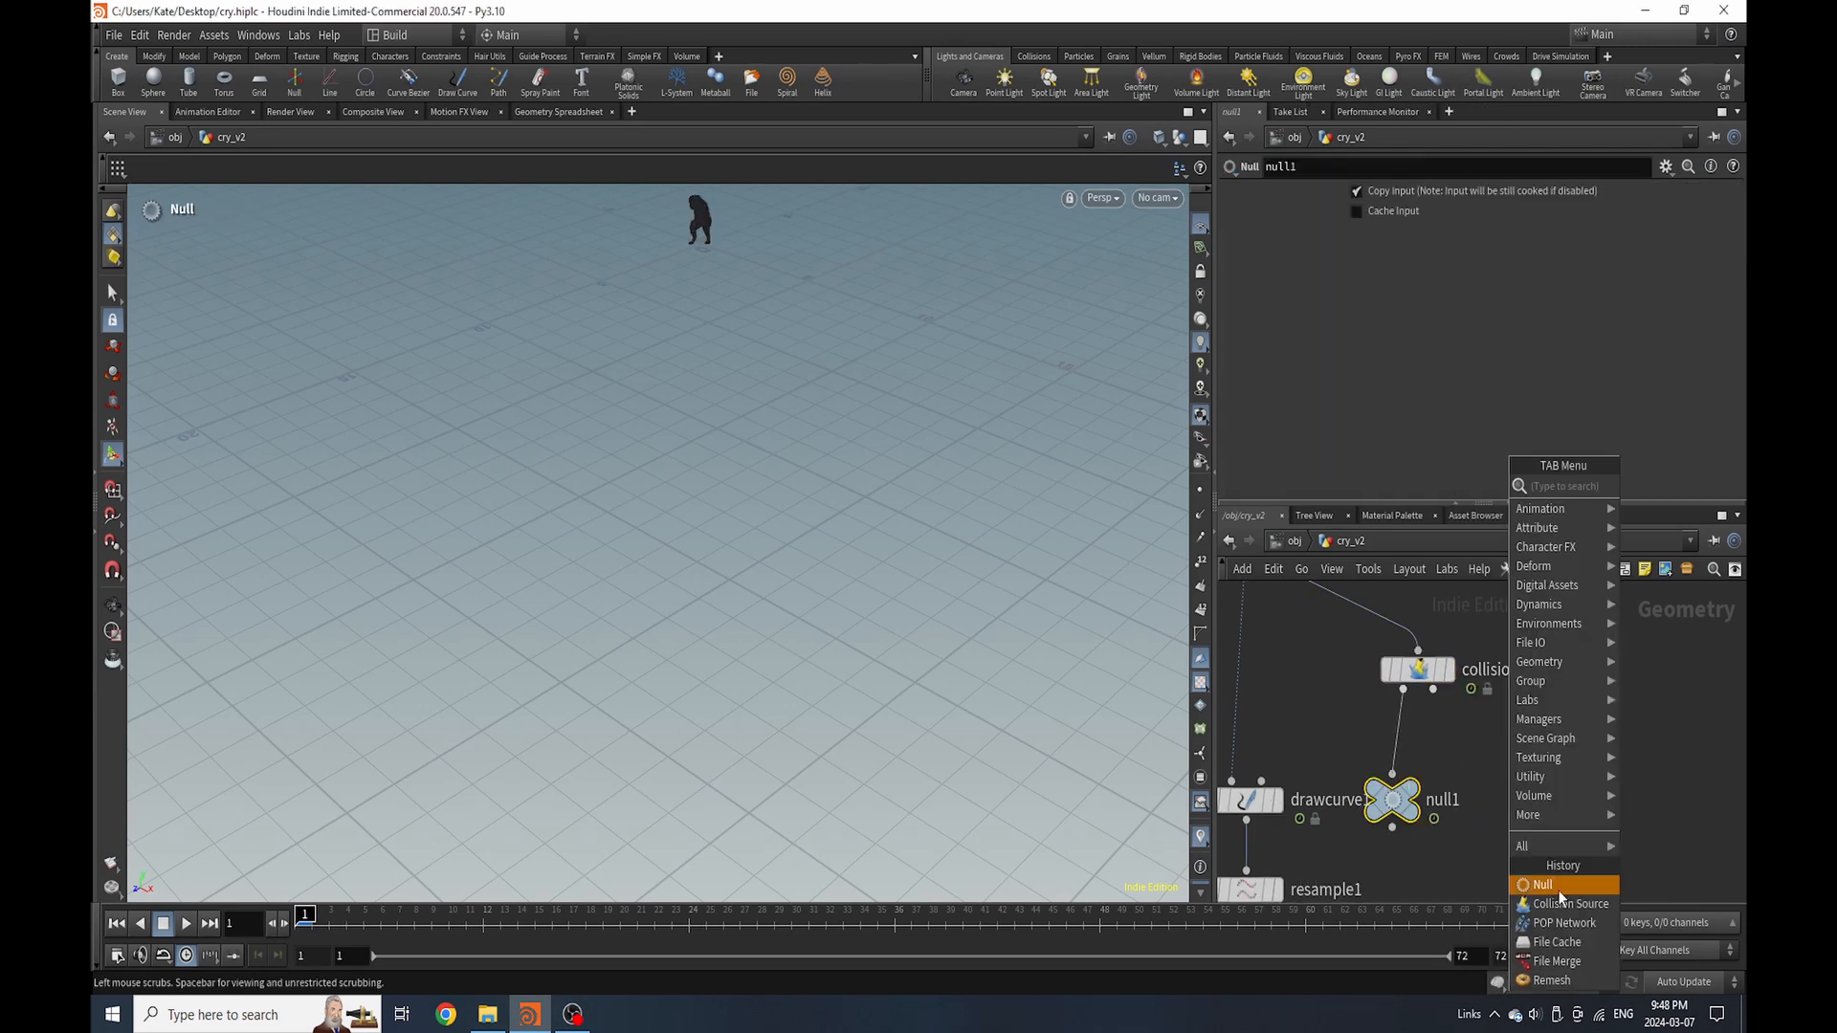
left_click(1542, 884)
left_click(1524, 799)
left_click_drag(1446, 698, 1211, 792)
Rename the null on the first collision output col and the one on the second output vol
left_click(1444, 799)
type("col")
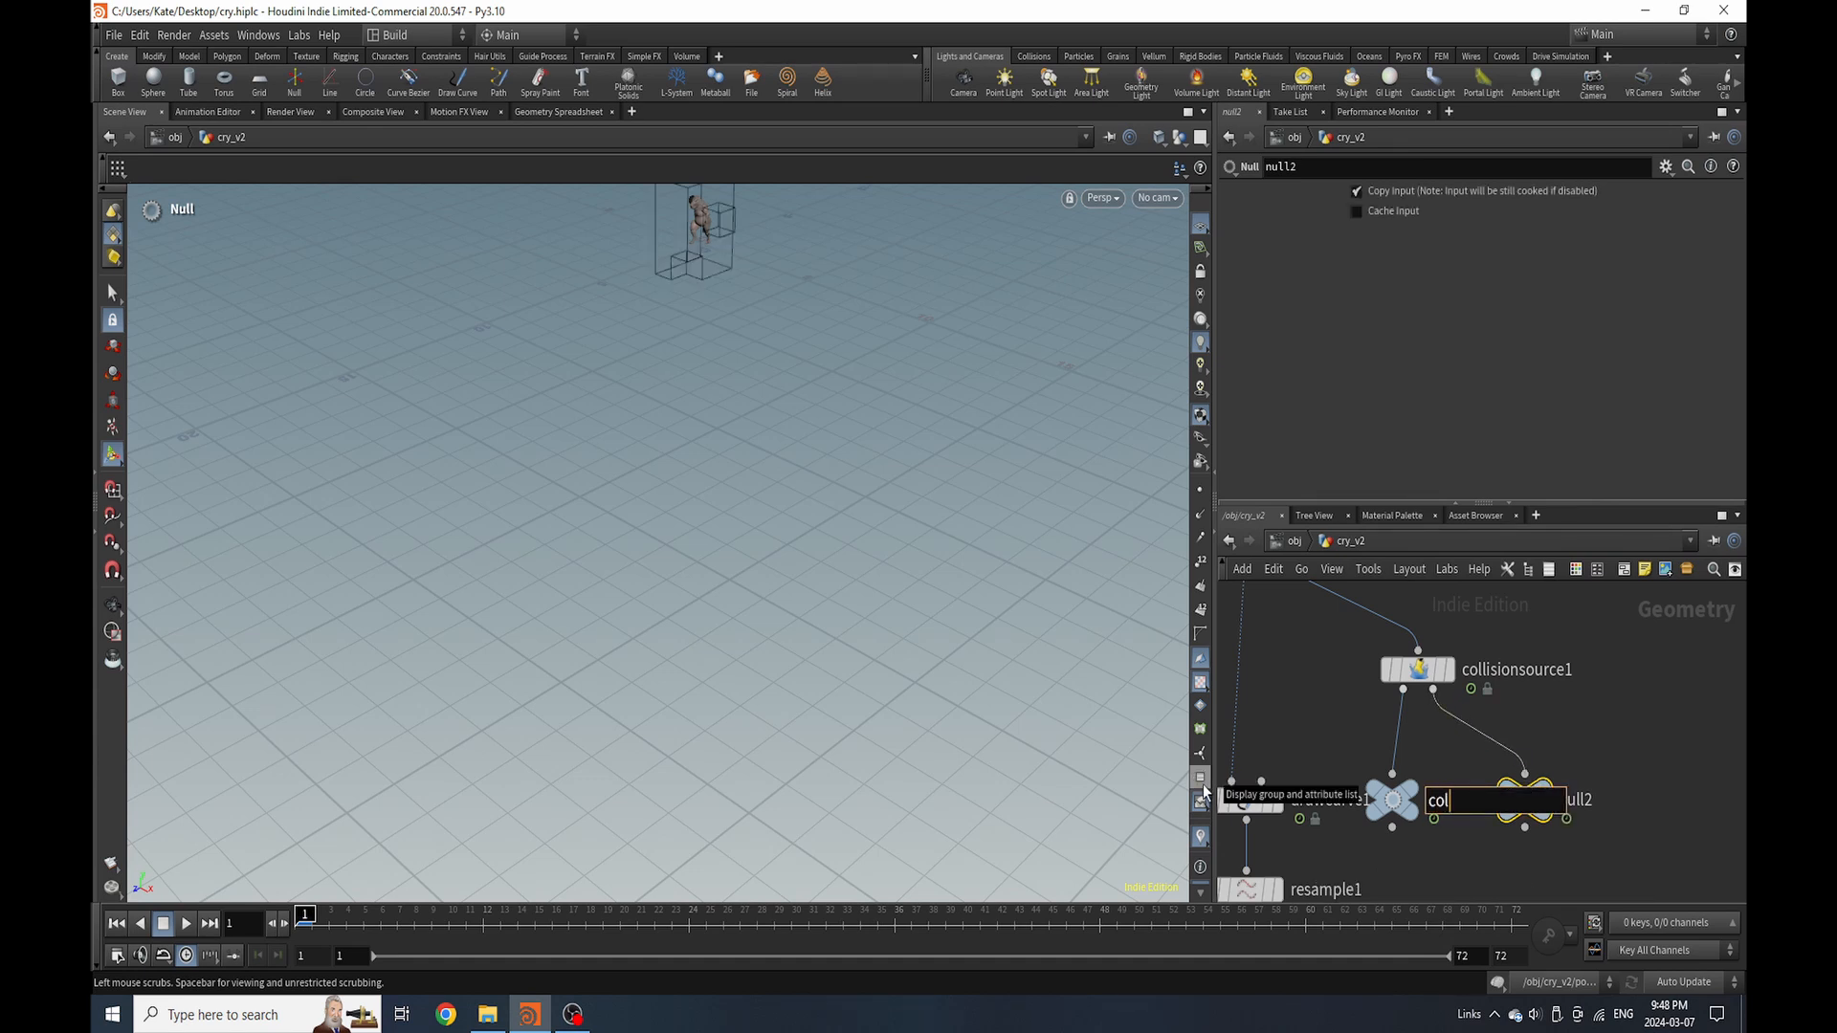
left_click(1657, 709)
left_click(1580, 800)
left_click_drag(1604, 801, 1292, 800)
type("vol")
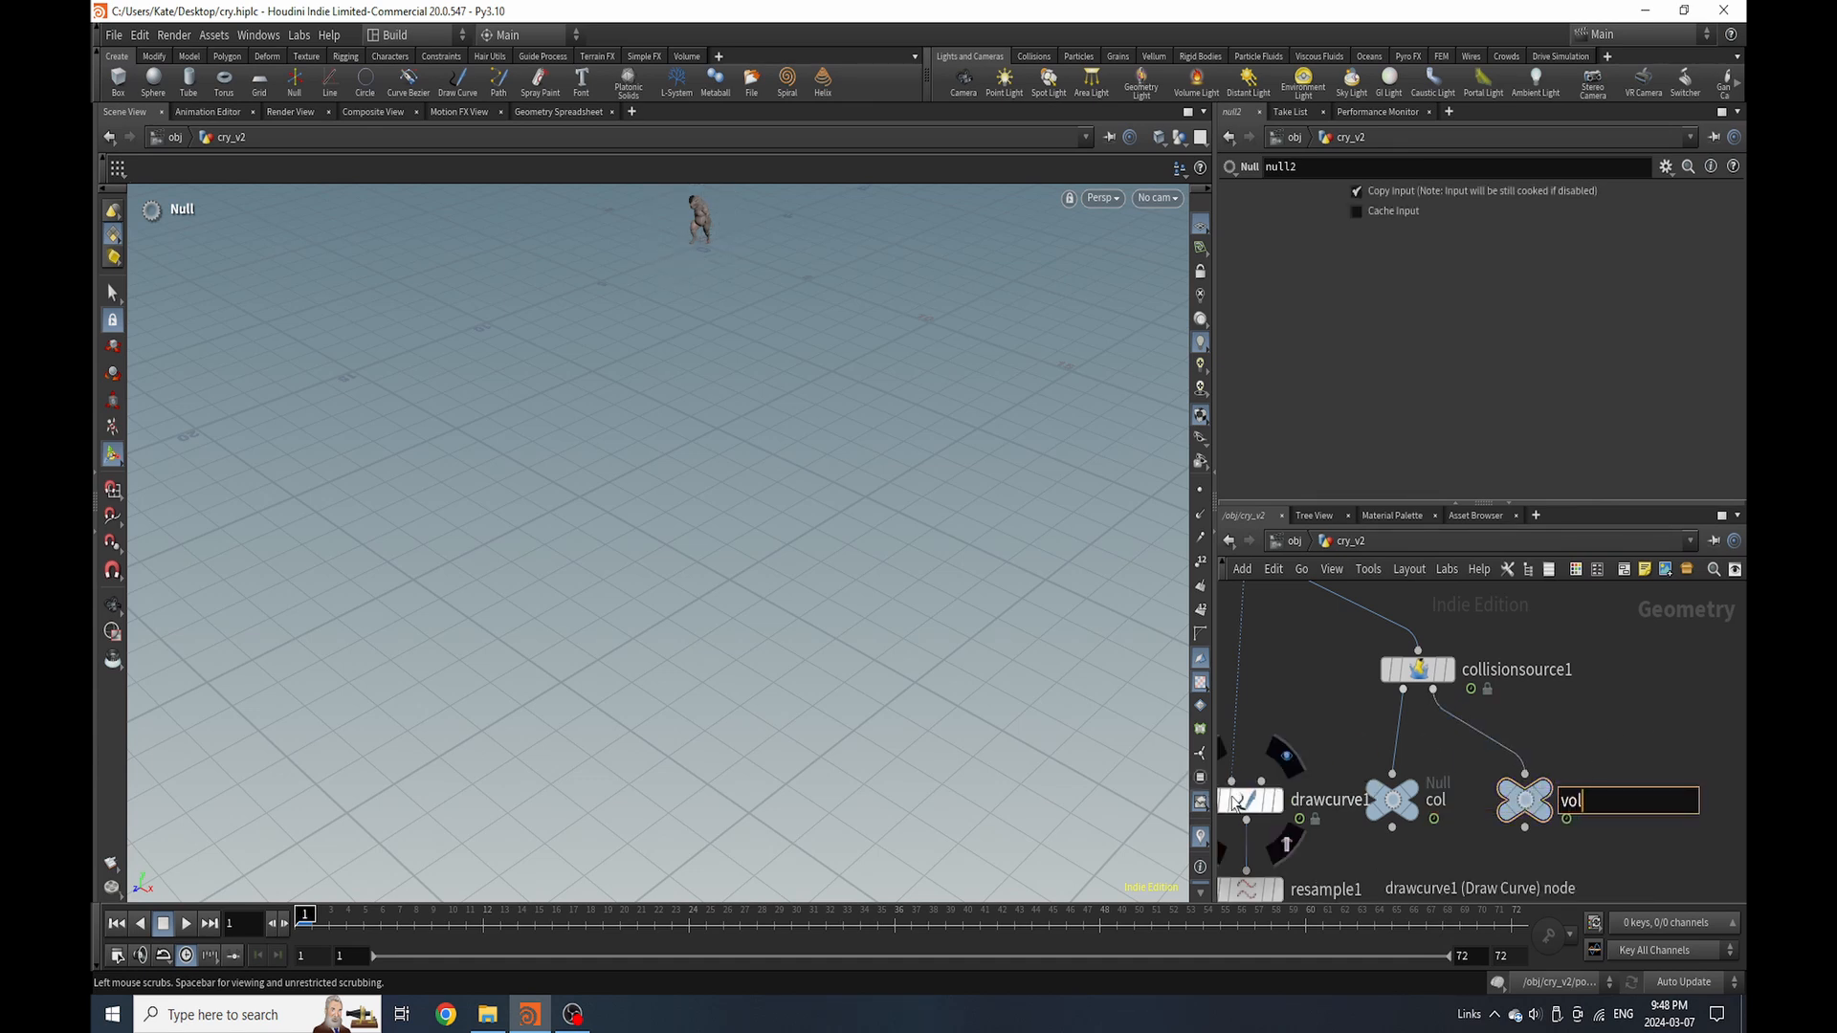
left_click(1619, 710)
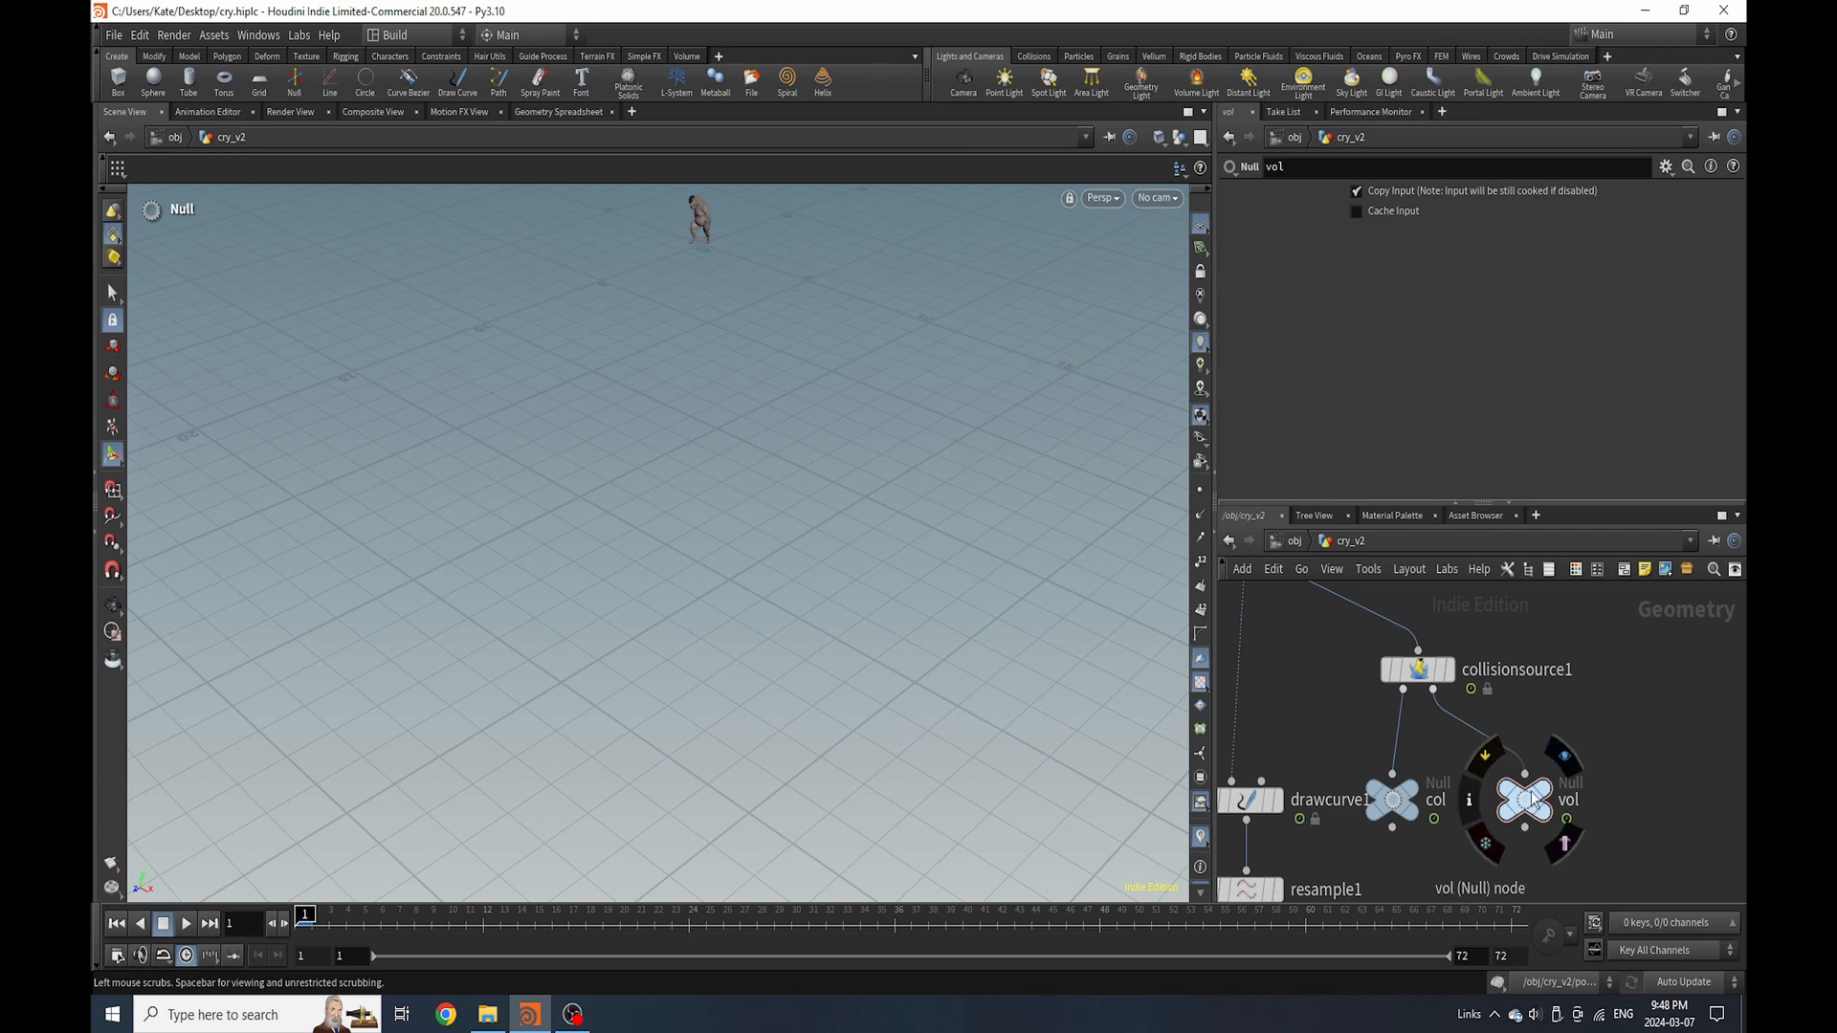
Display the vol null and frame the collision volume to examine how closely it matches the capybara
left_click(1565, 756)
key("space+g")
left_click_drag(592, 545, 918, 500)
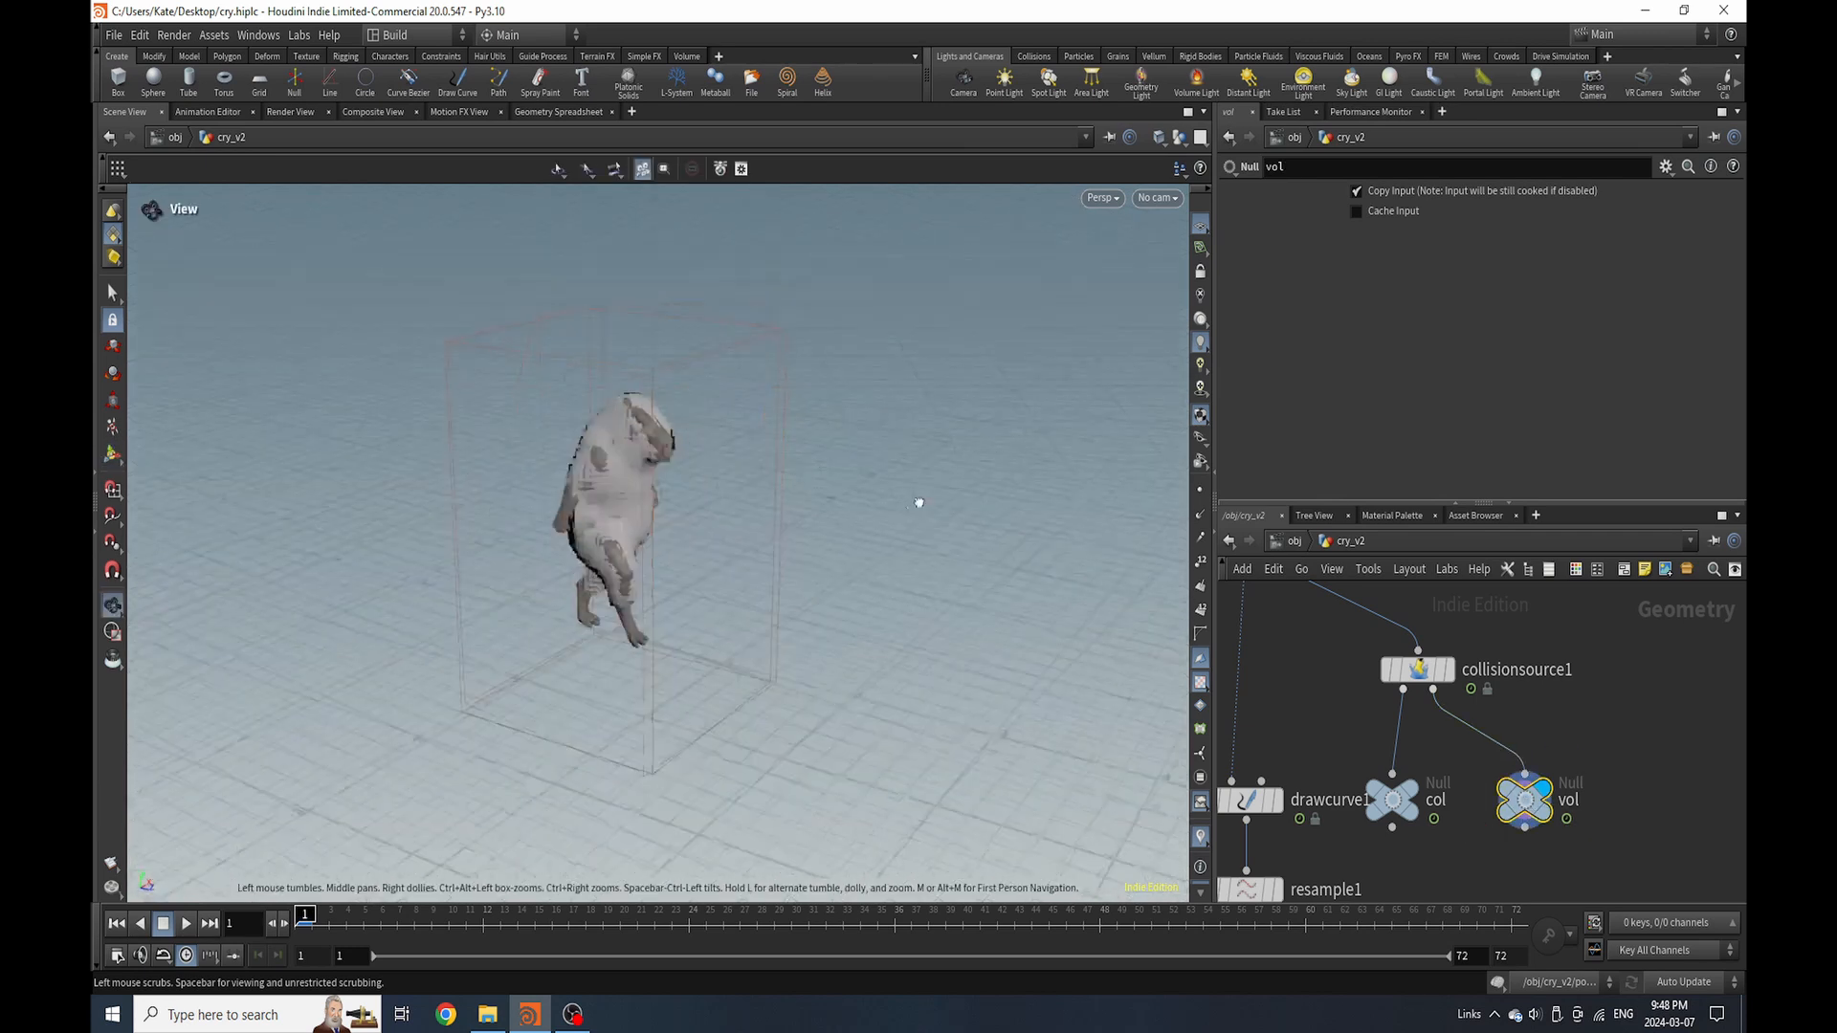
right_click_drag(919, 500, 804, 435)
left_click_drag(803, 435, 800, 545)
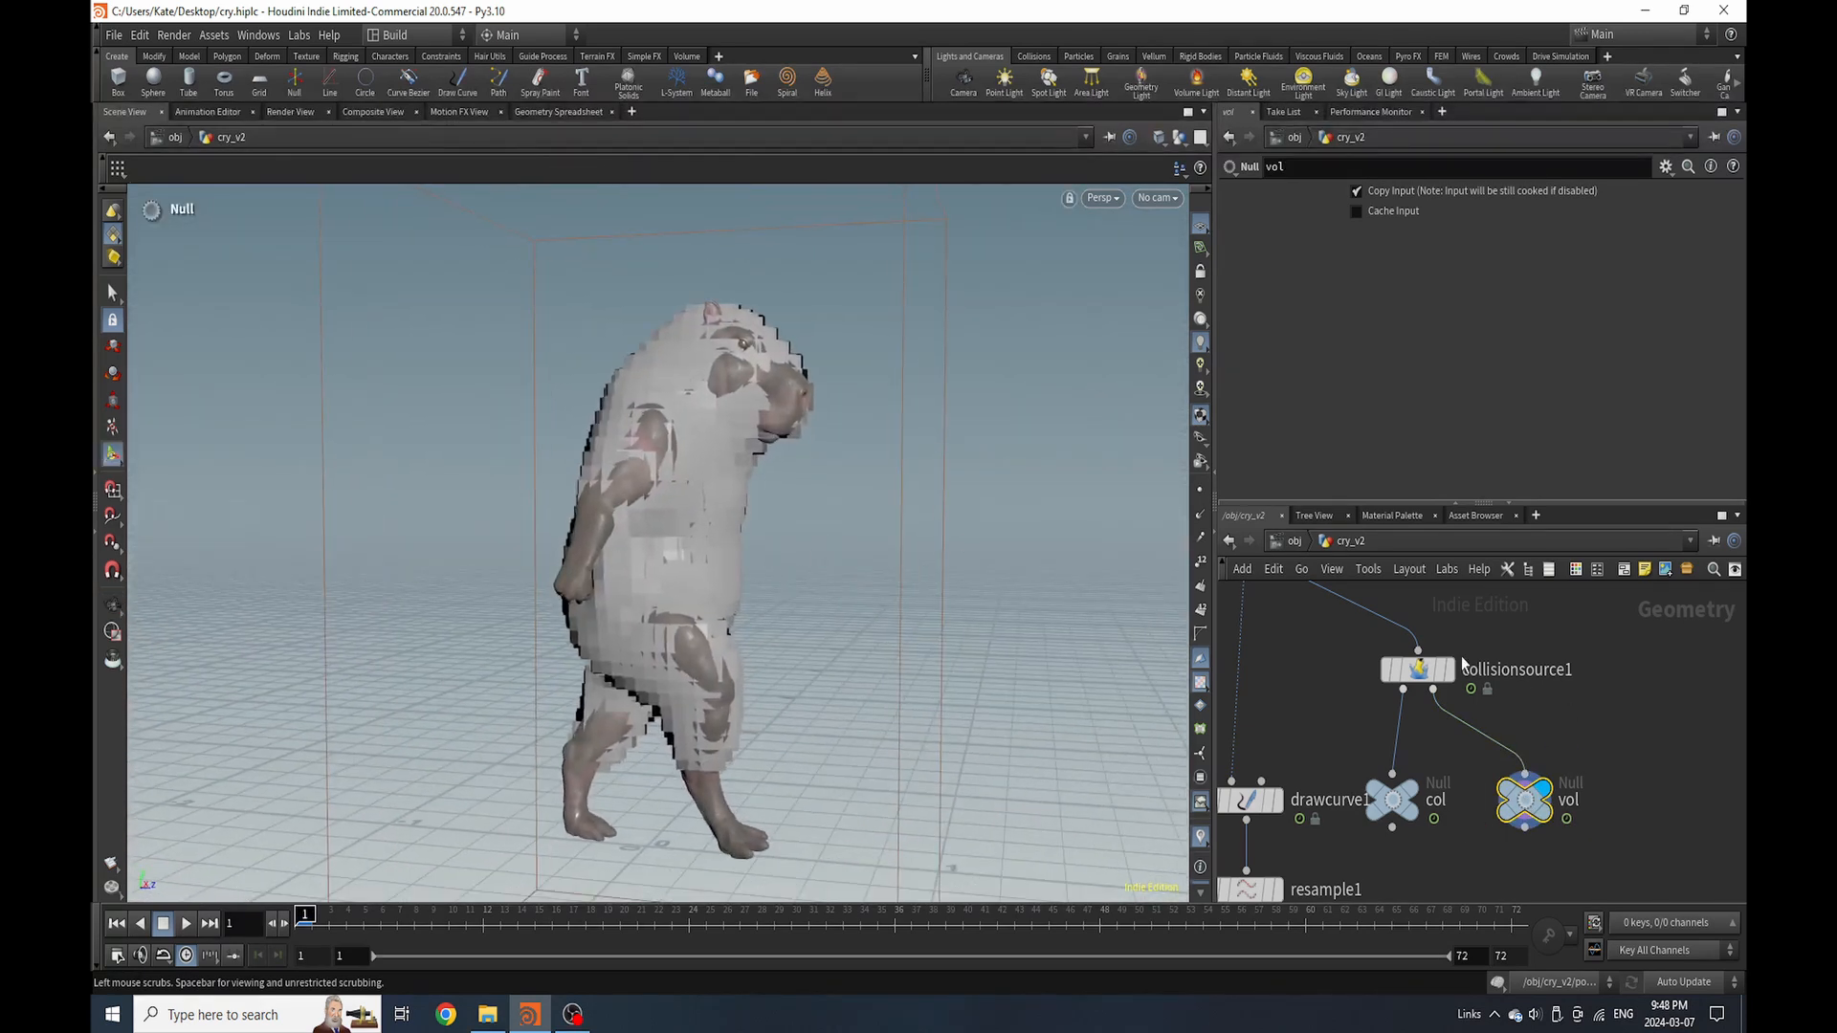
Refine collisionsource1's volume Voxel Size, trying 0.02 and 0.003, and set it to 0.01
left_click(1424, 667)
left_click(1297, 219)
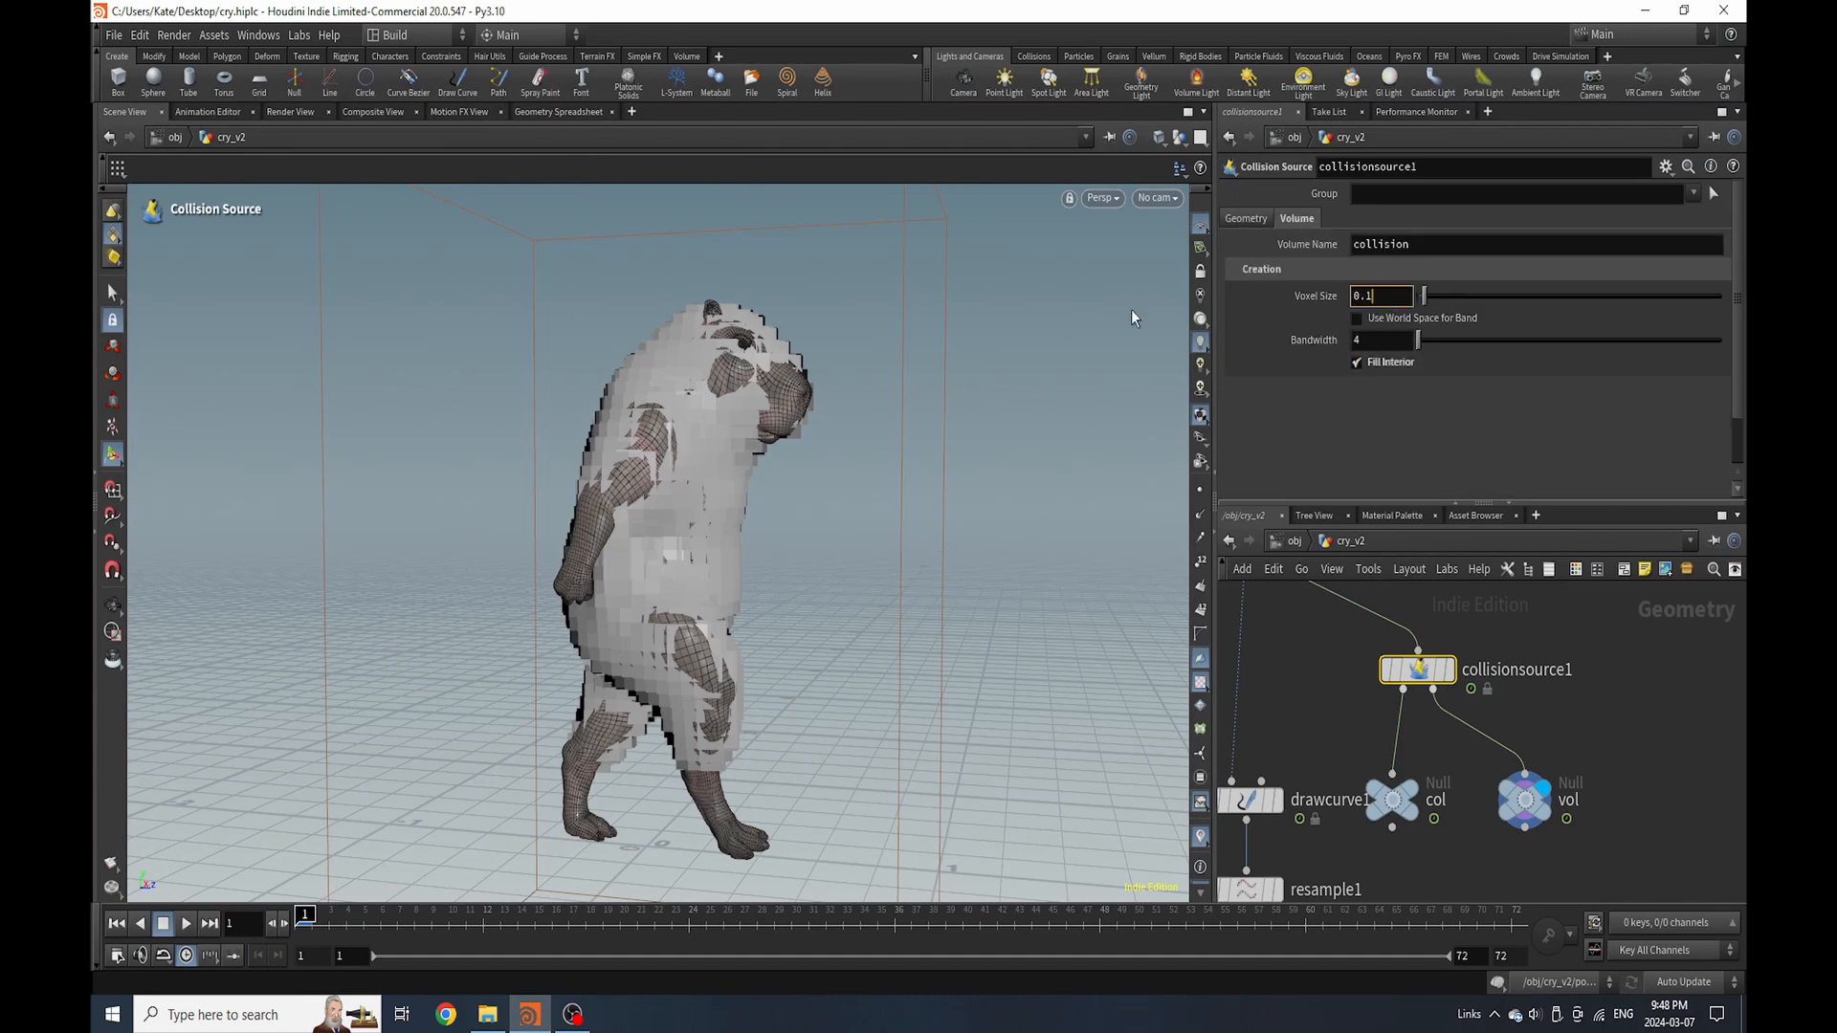
key("BackSpace")
type("02")
key("Return")
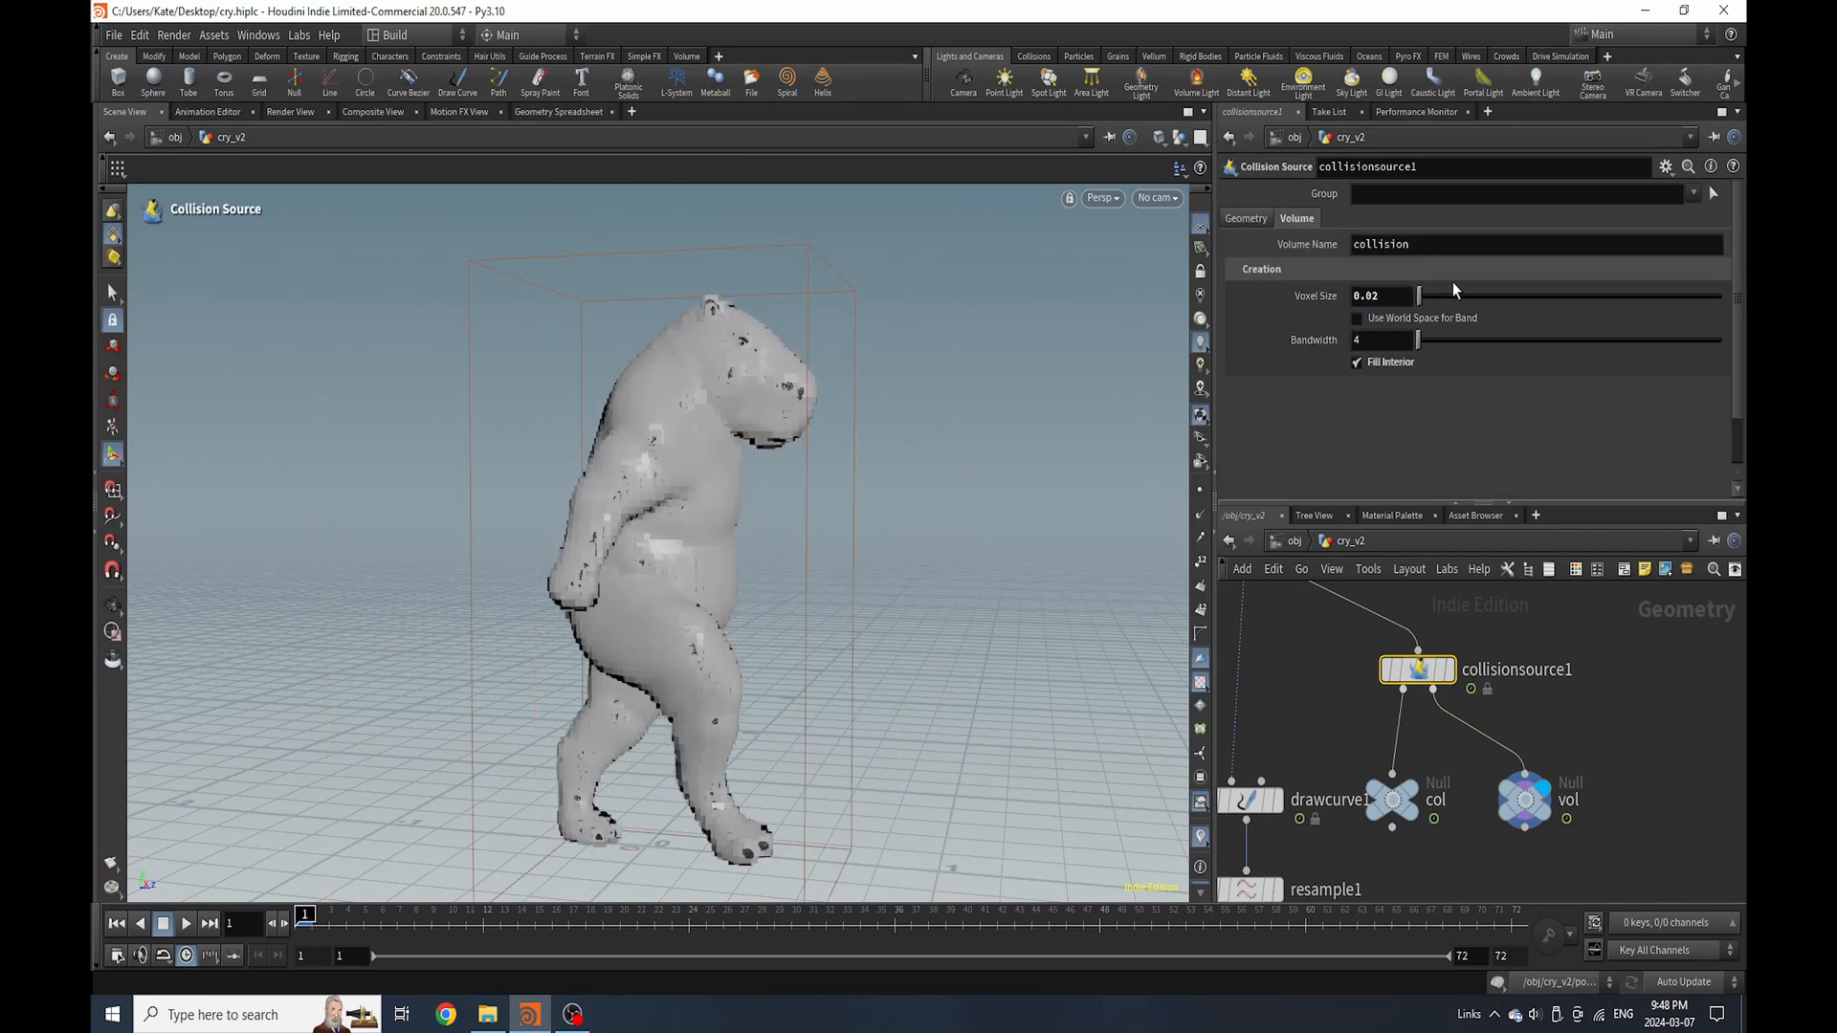
key("BackSpace")
type("03")
key("Return")
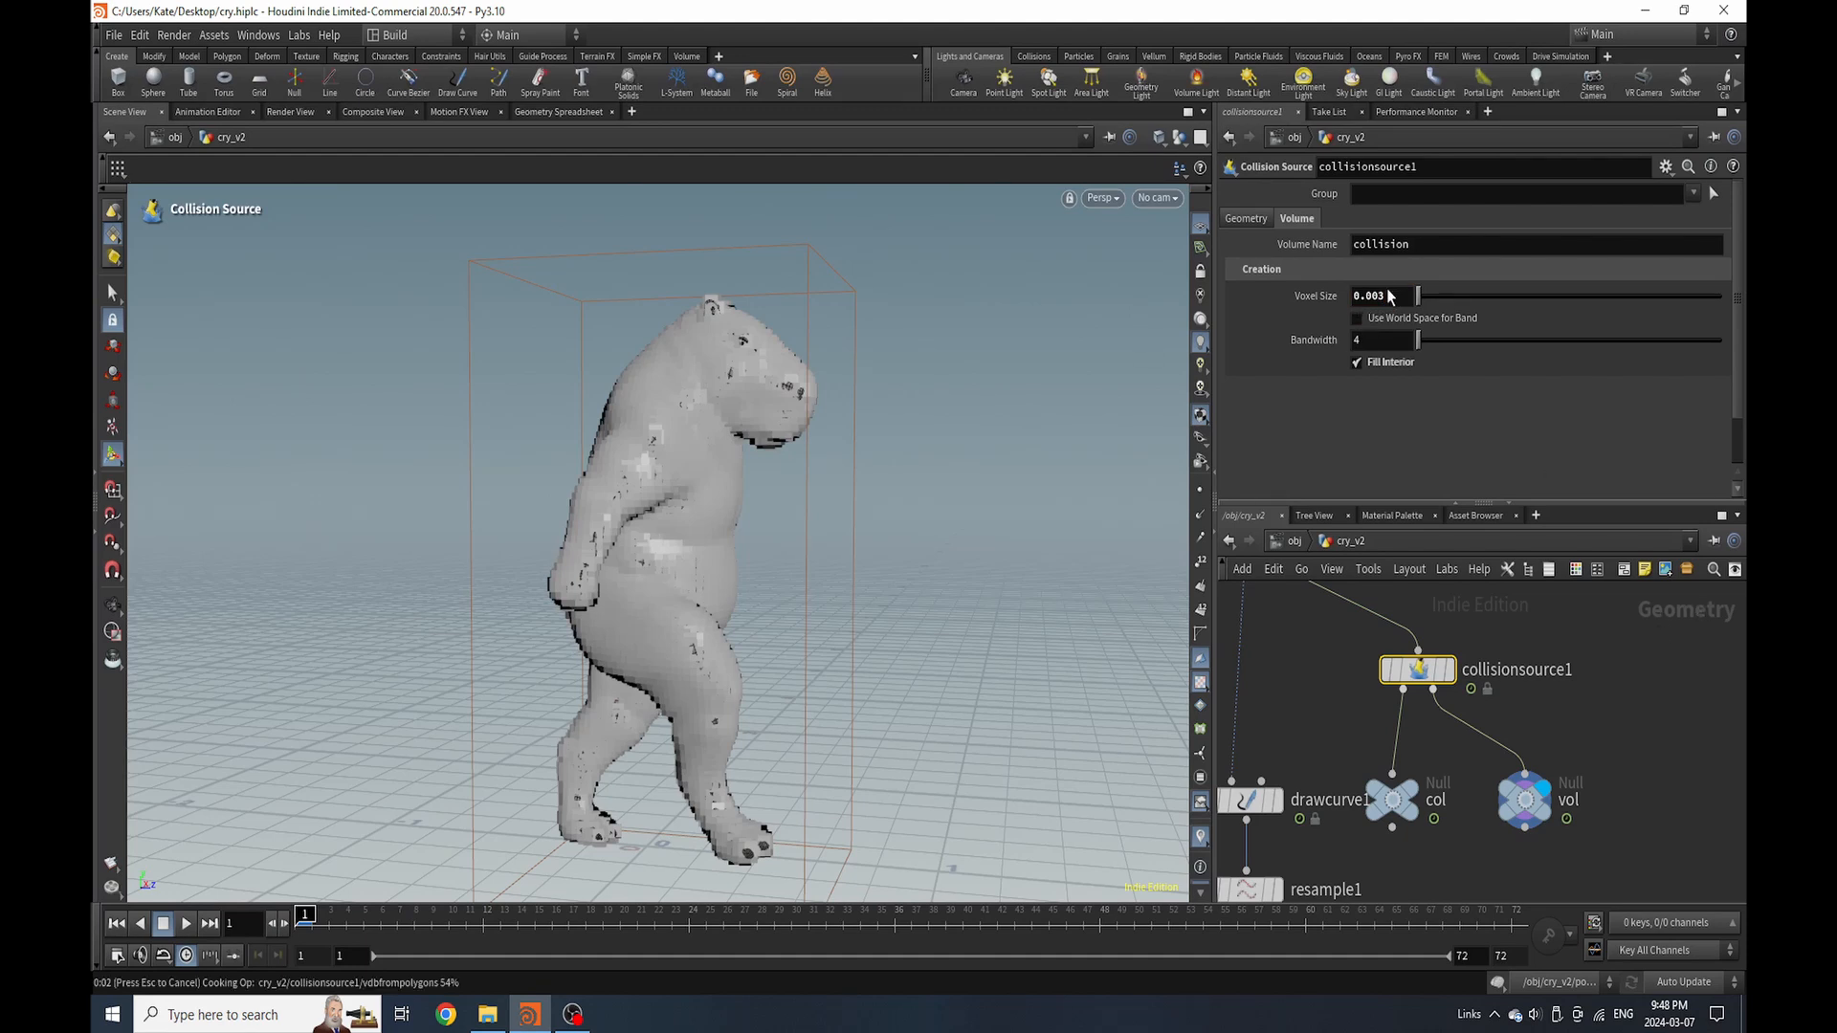
key("Escape")
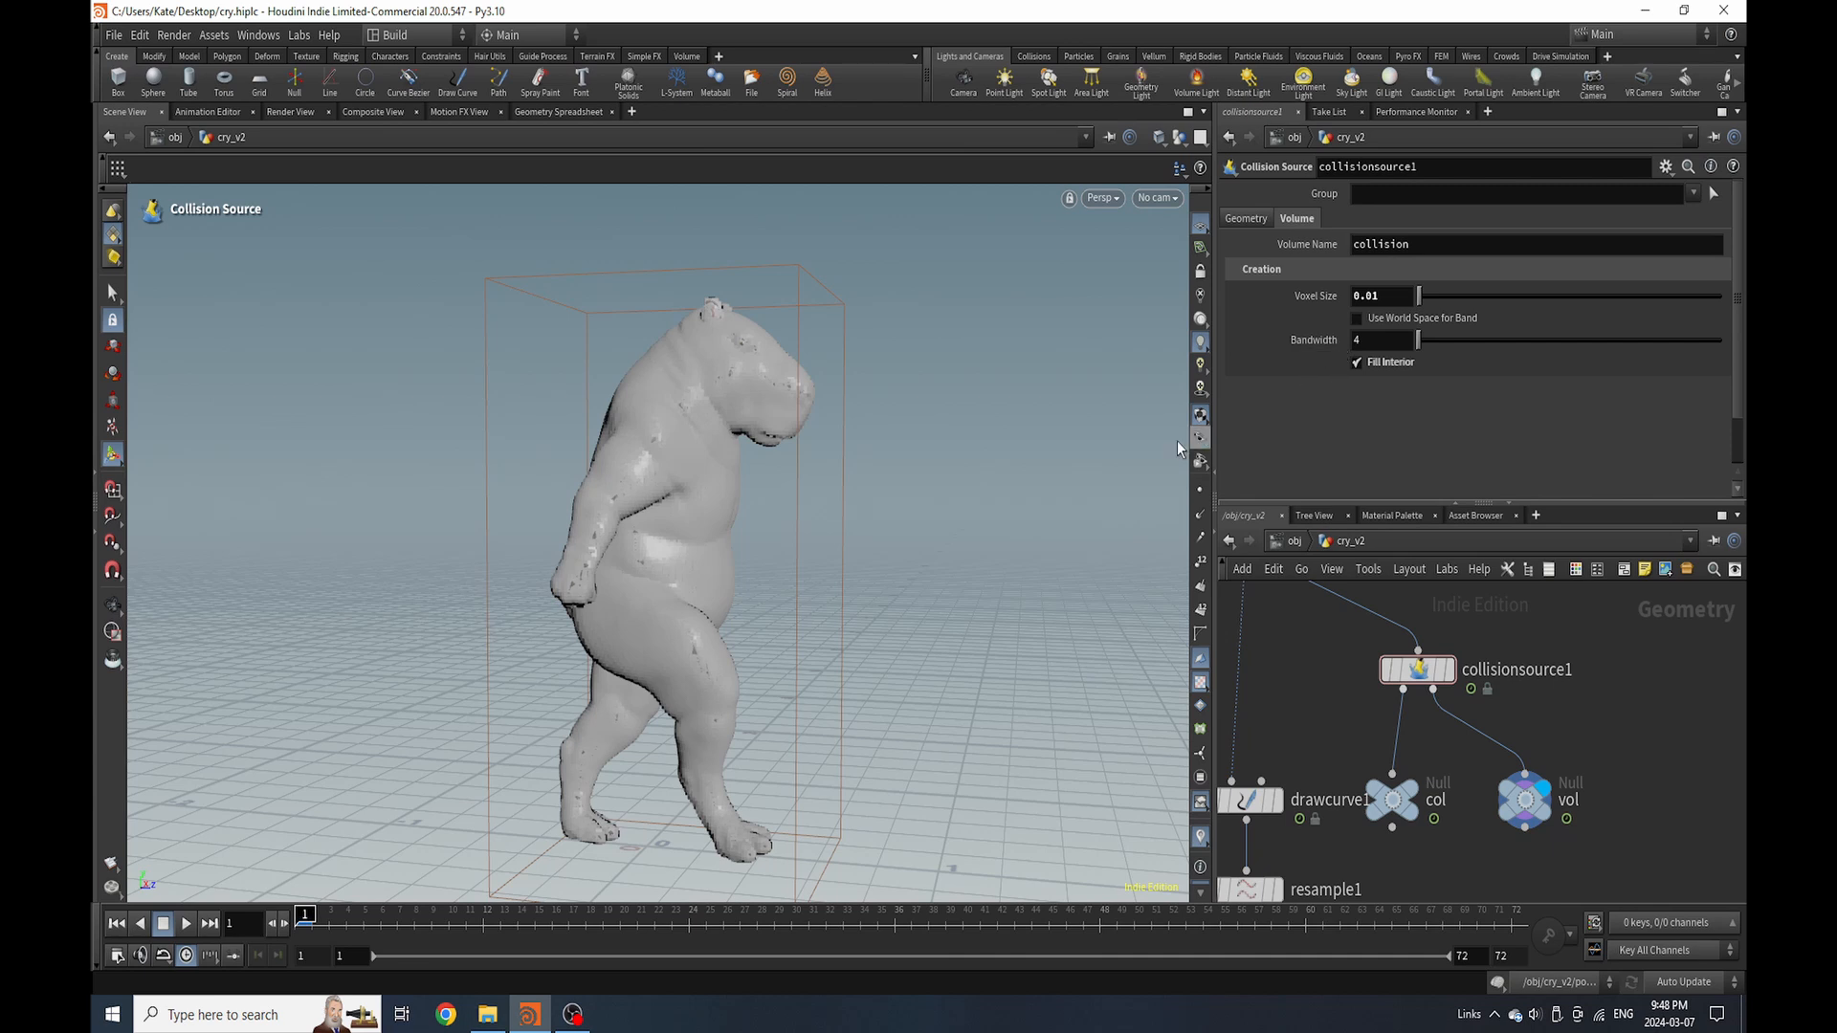
Inside the POP network, set staticobject1's SOP Path to the collision geometry null, /obj/cry_v2/col
scroll(1477, 599, "down", 5)
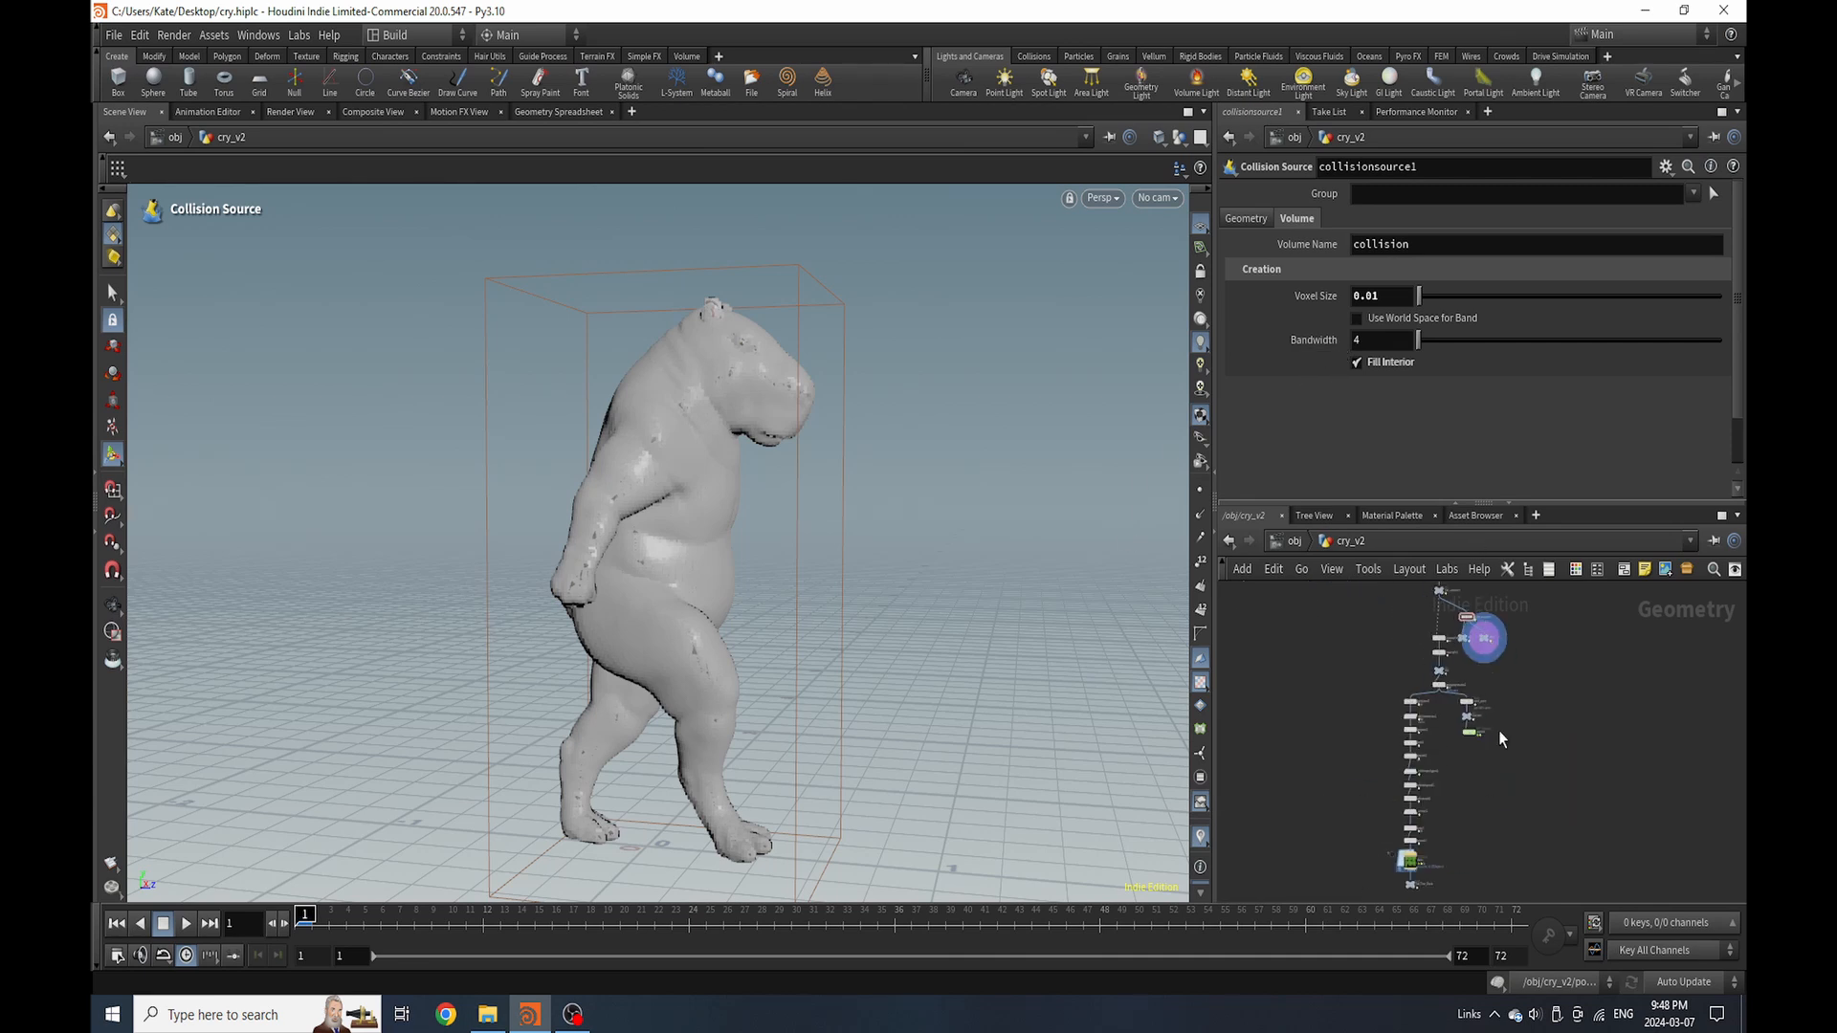
scroll(1481, 756, "up", 5)
double_click(1462, 723)
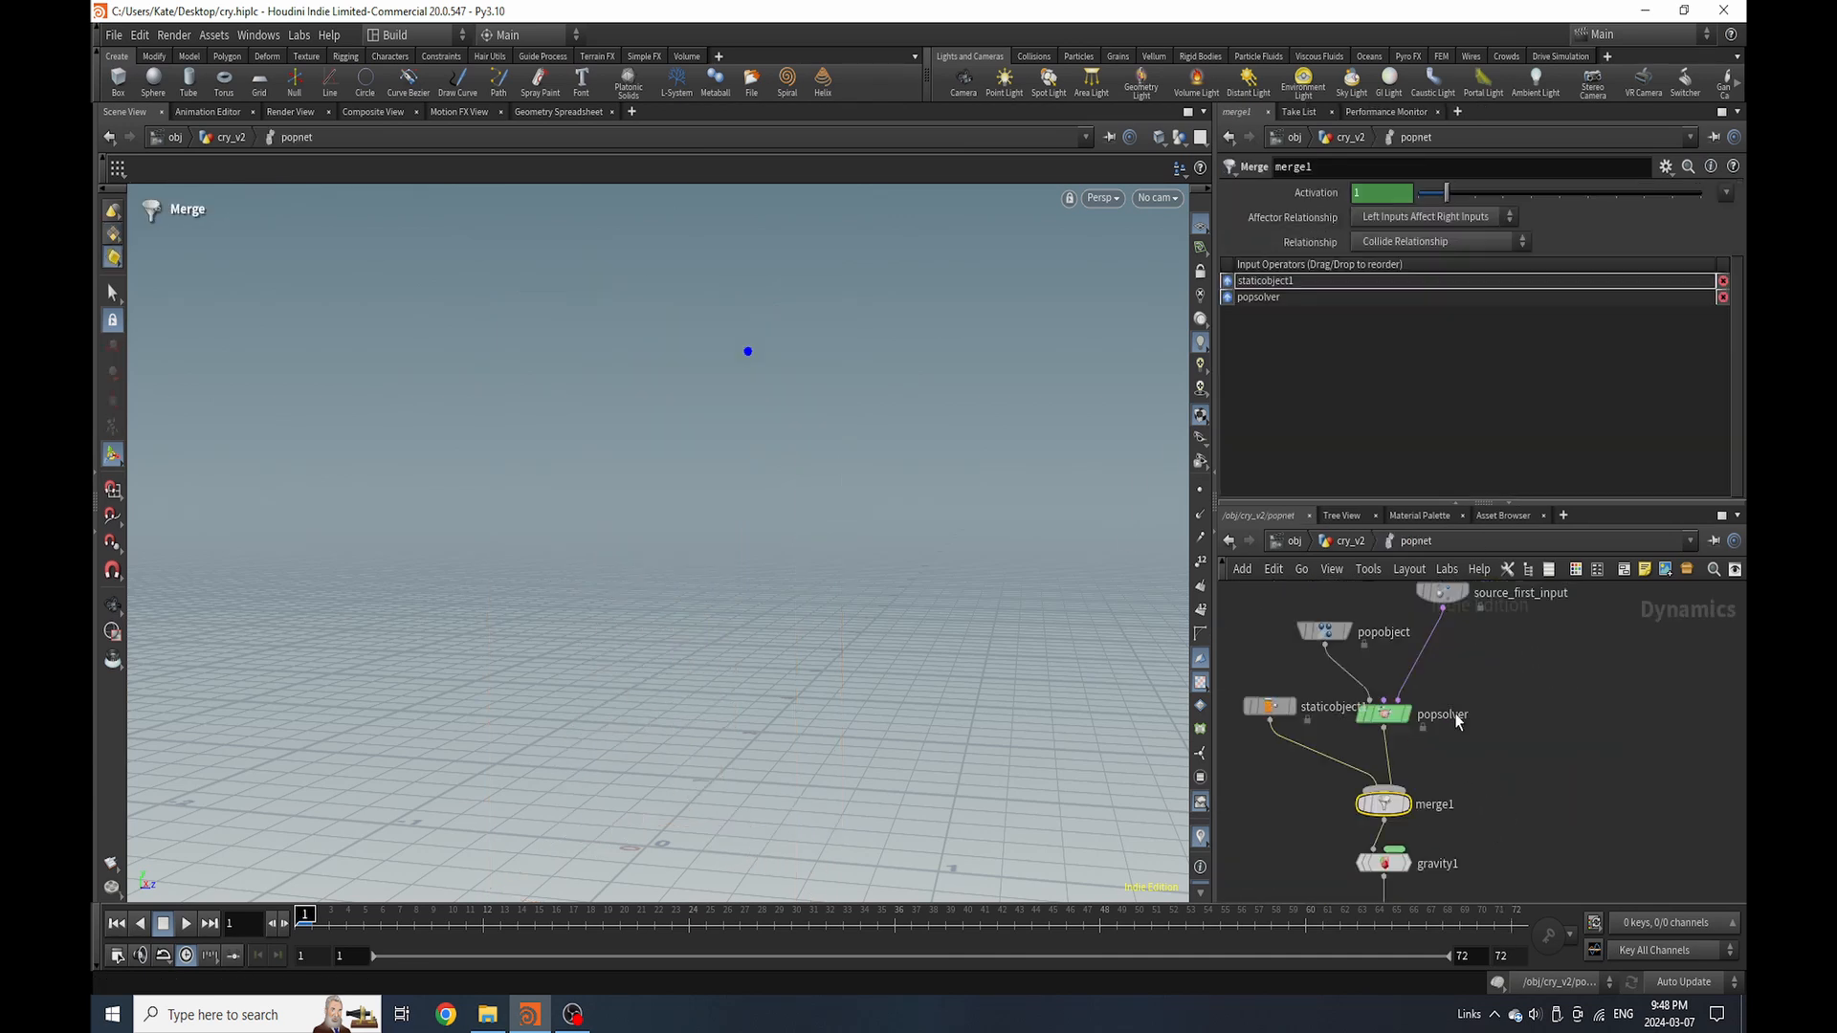
left_click(1349, 686)
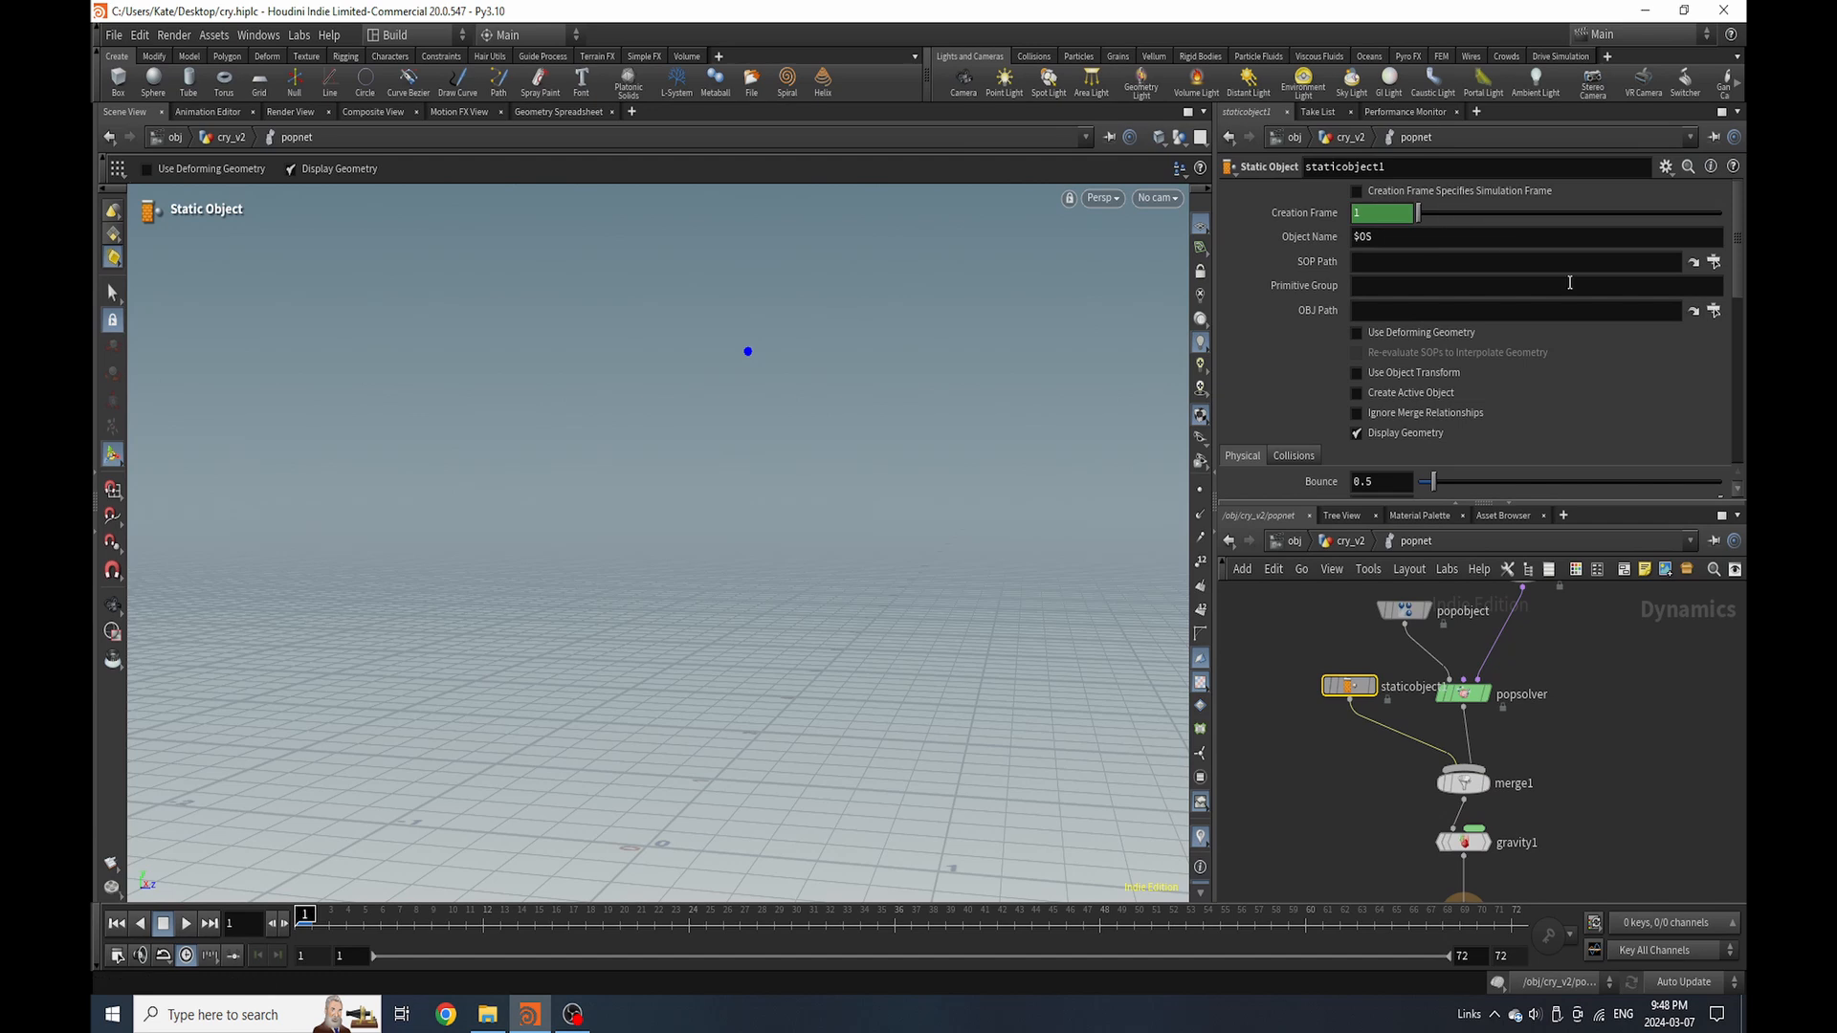
left_click(1713, 265)
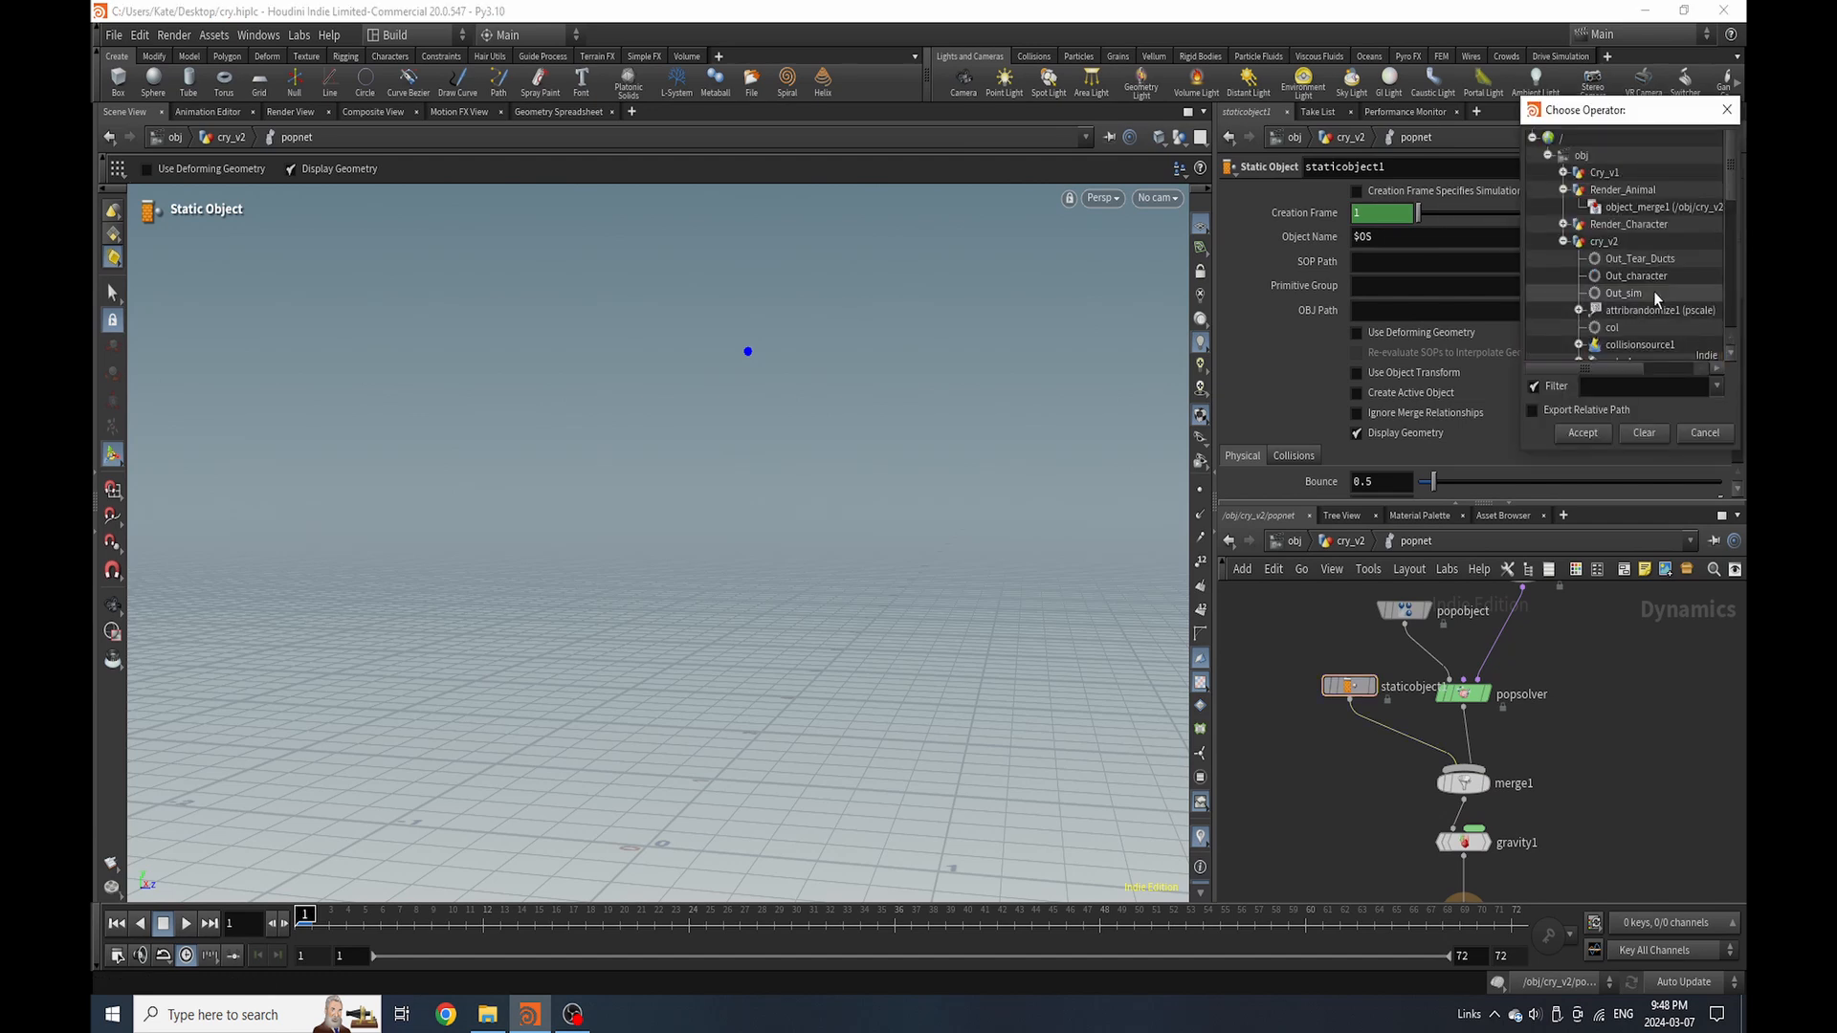
scroll(1653, 297, "down", 2)
double_click(1644, 277)
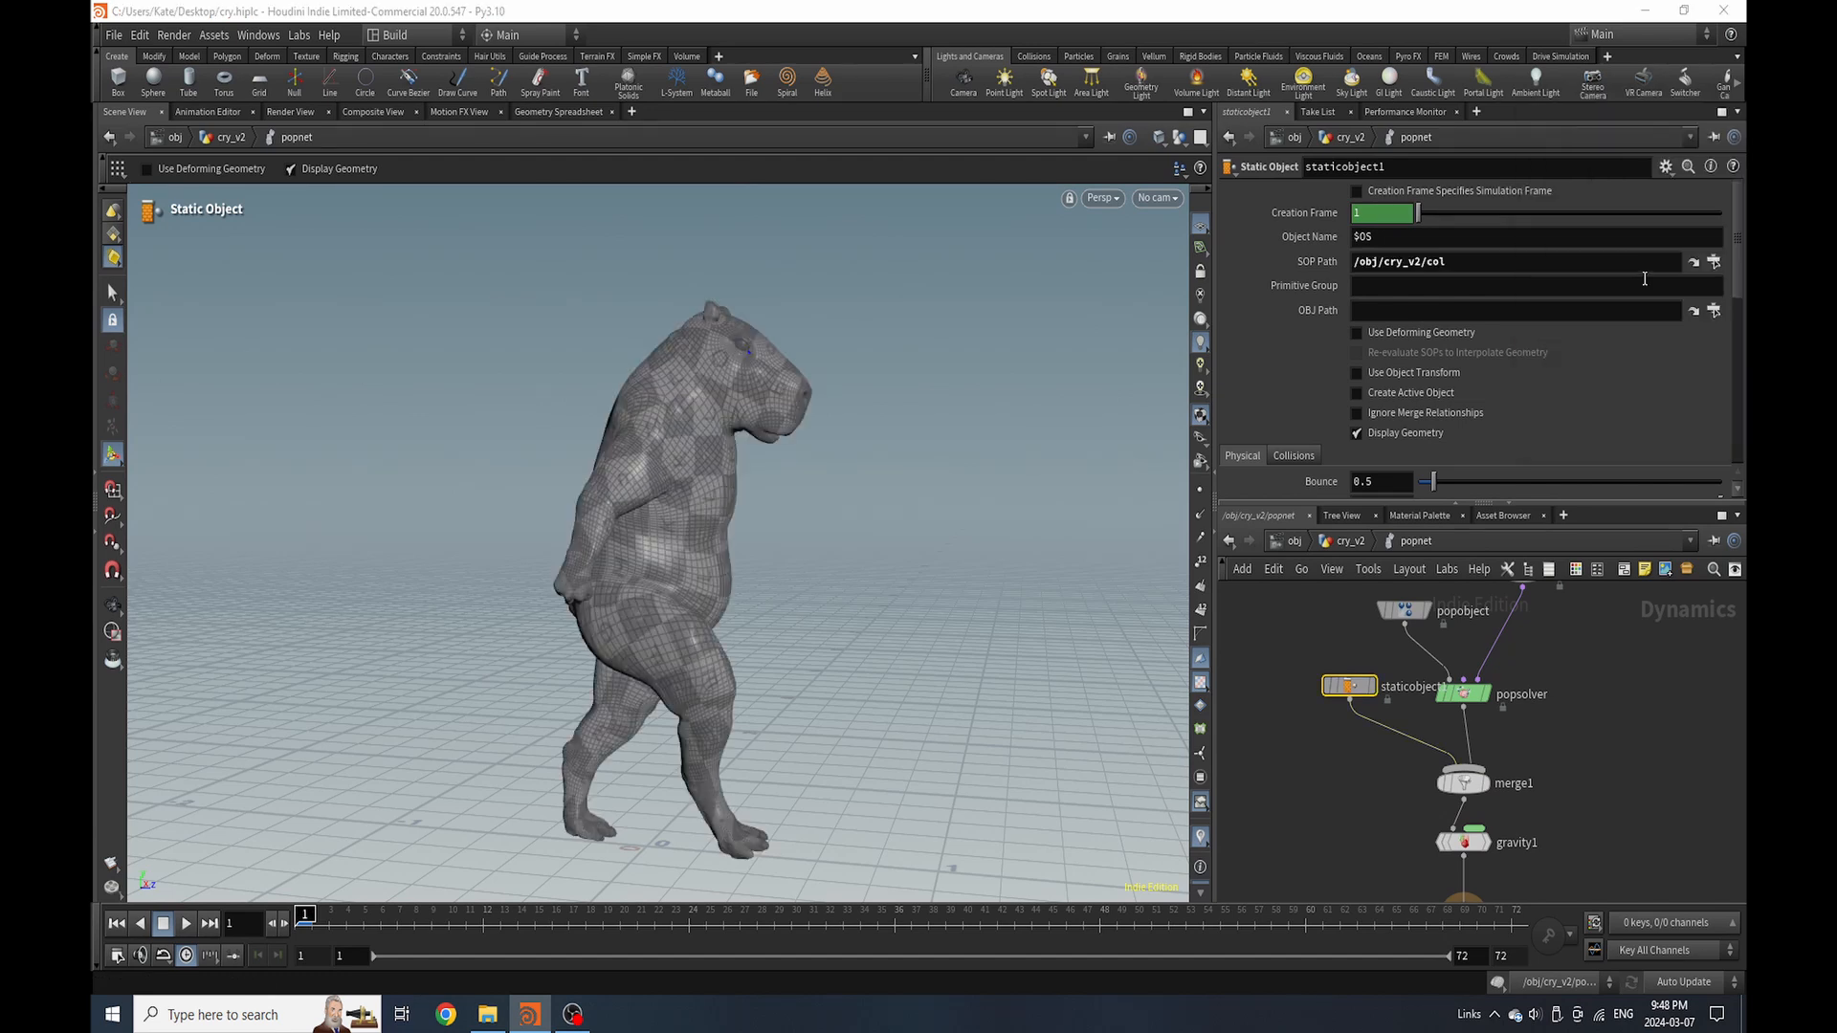
Set staticobject1's OBJ Path to /obj/cry_v2 and enable Use Deforming Geometry
left_click(1714, 311)
double_click(1634, 257)
left_click(1357, 333)
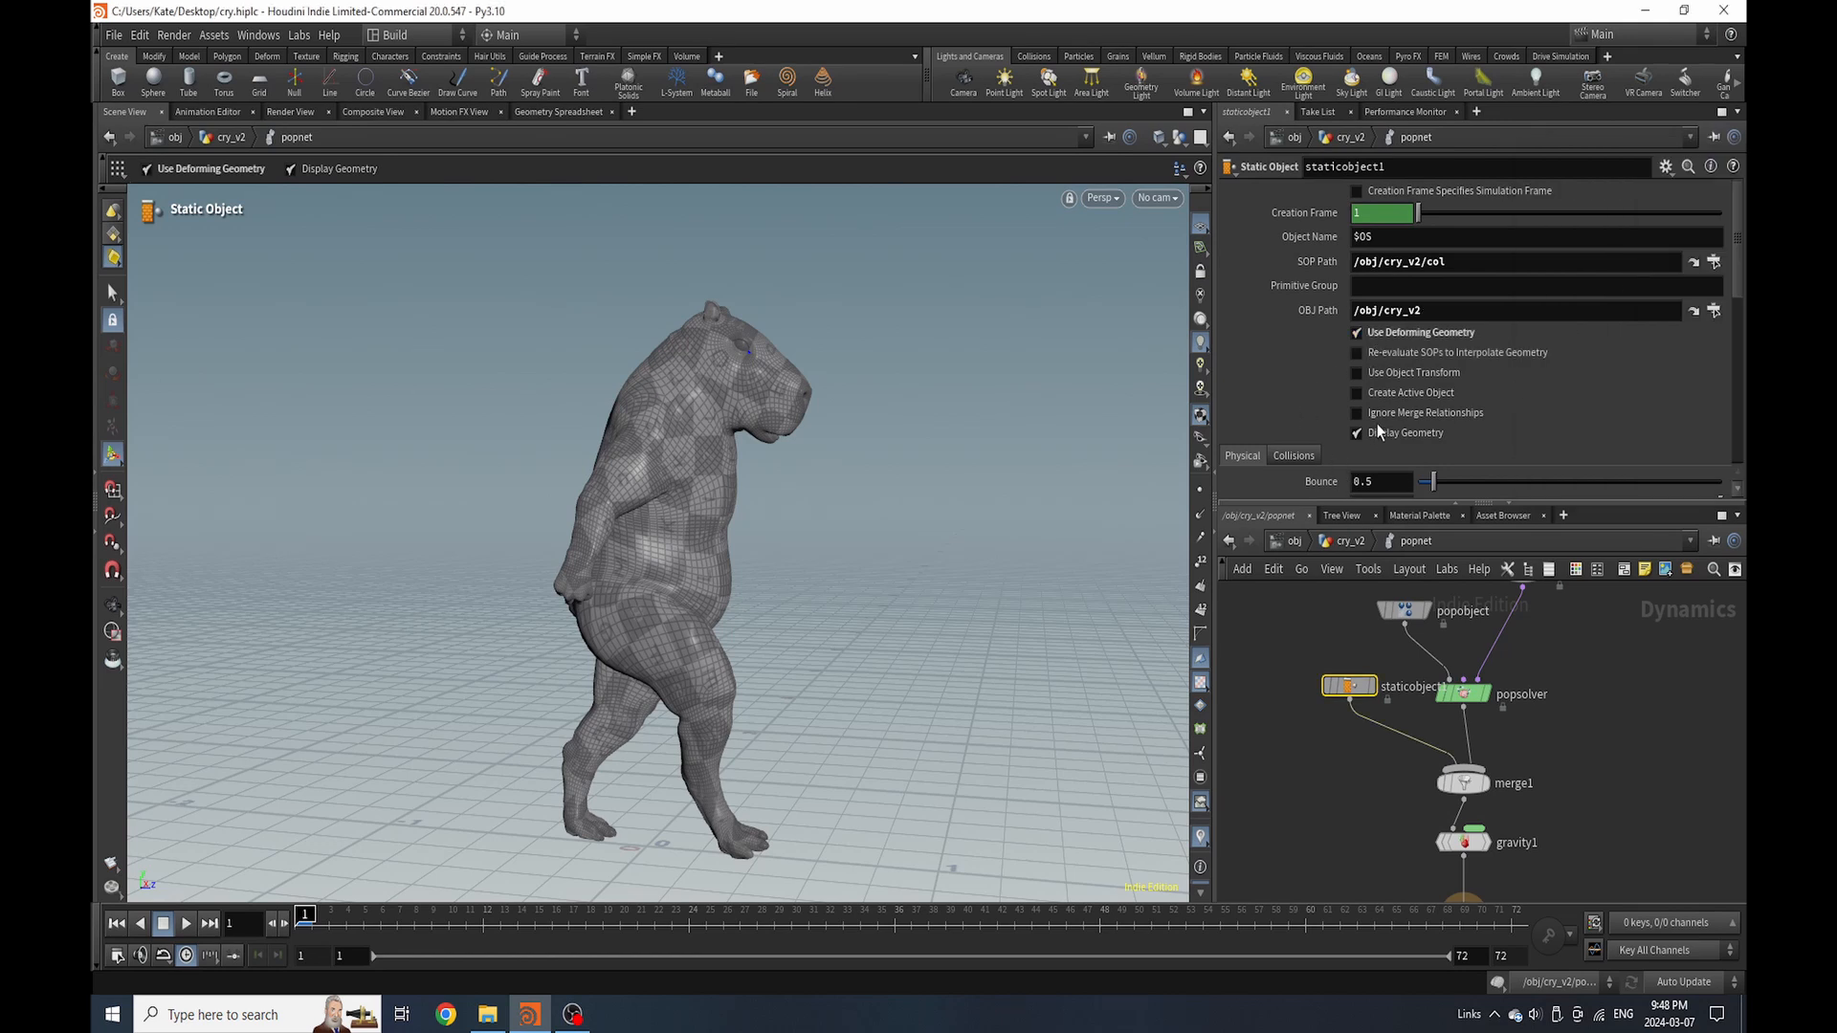
Enable Use Object Transform on staticobject1 and lower its physical Bounce Forward to about 0.128
left_click(1391, 375)
scroll(1340, 457, "down", 3)
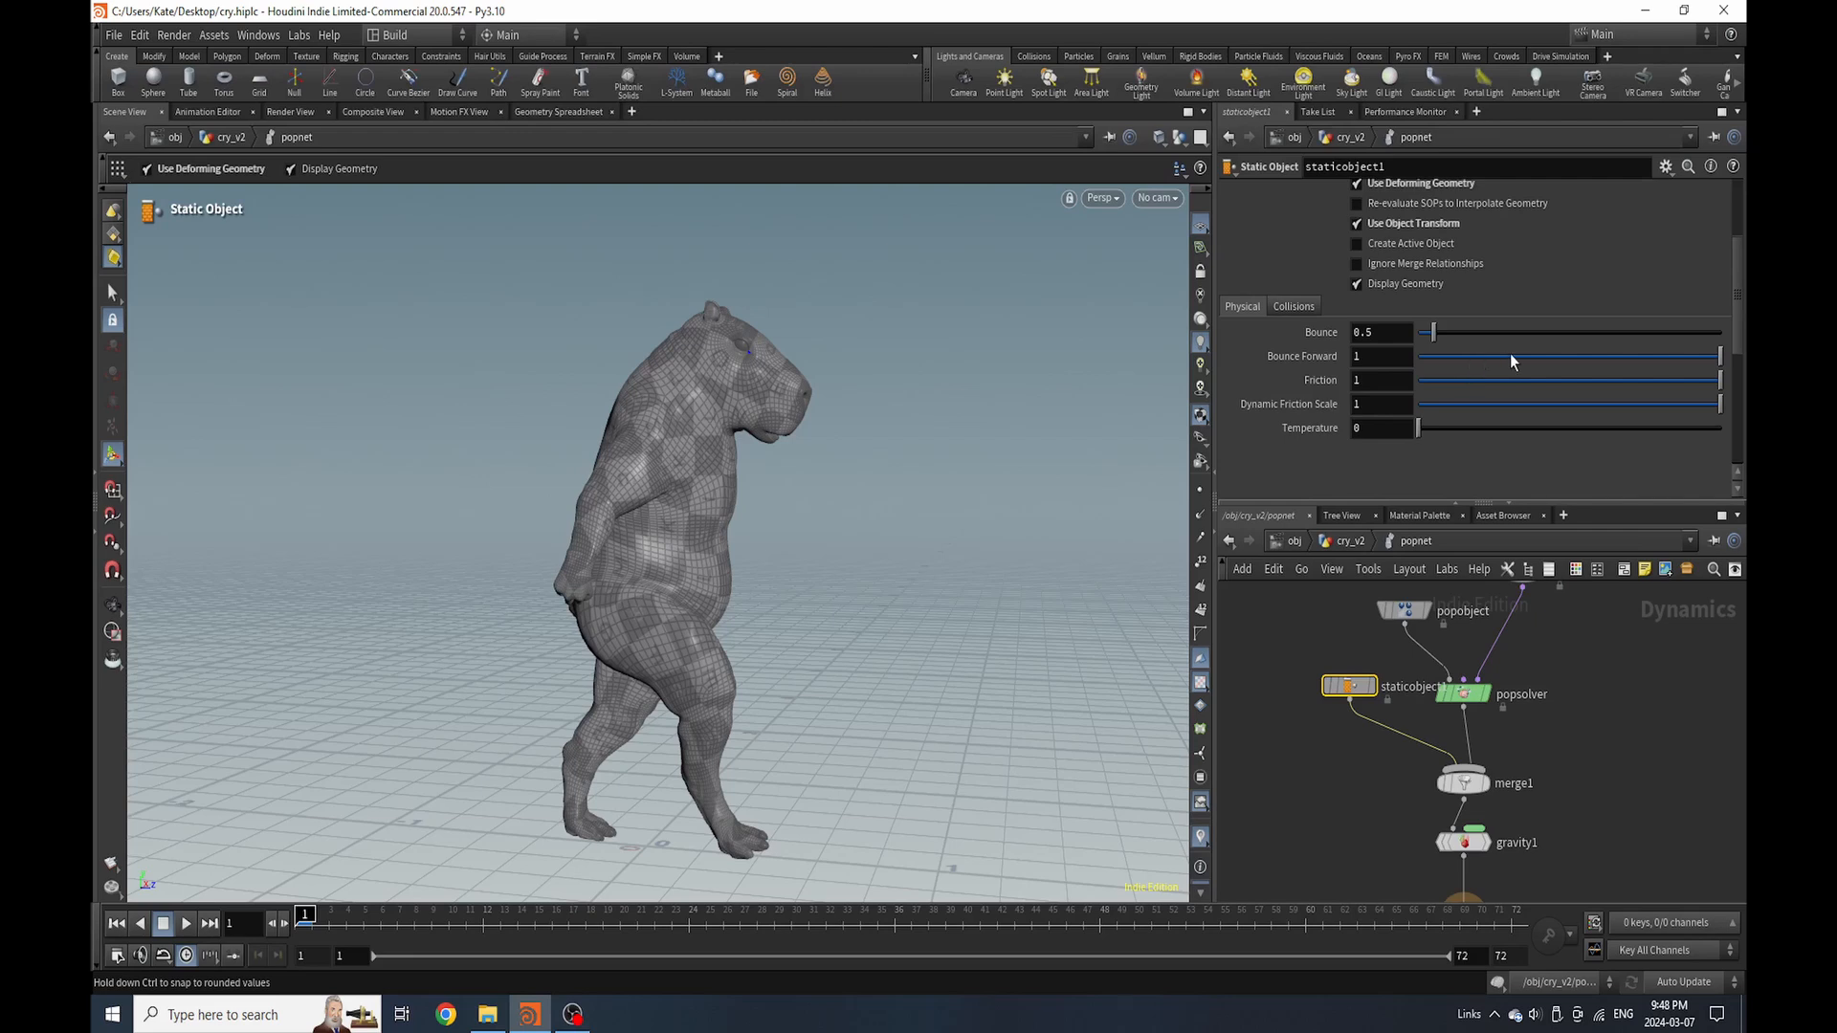
left_click_drag(1510, 356, 1458, 360)
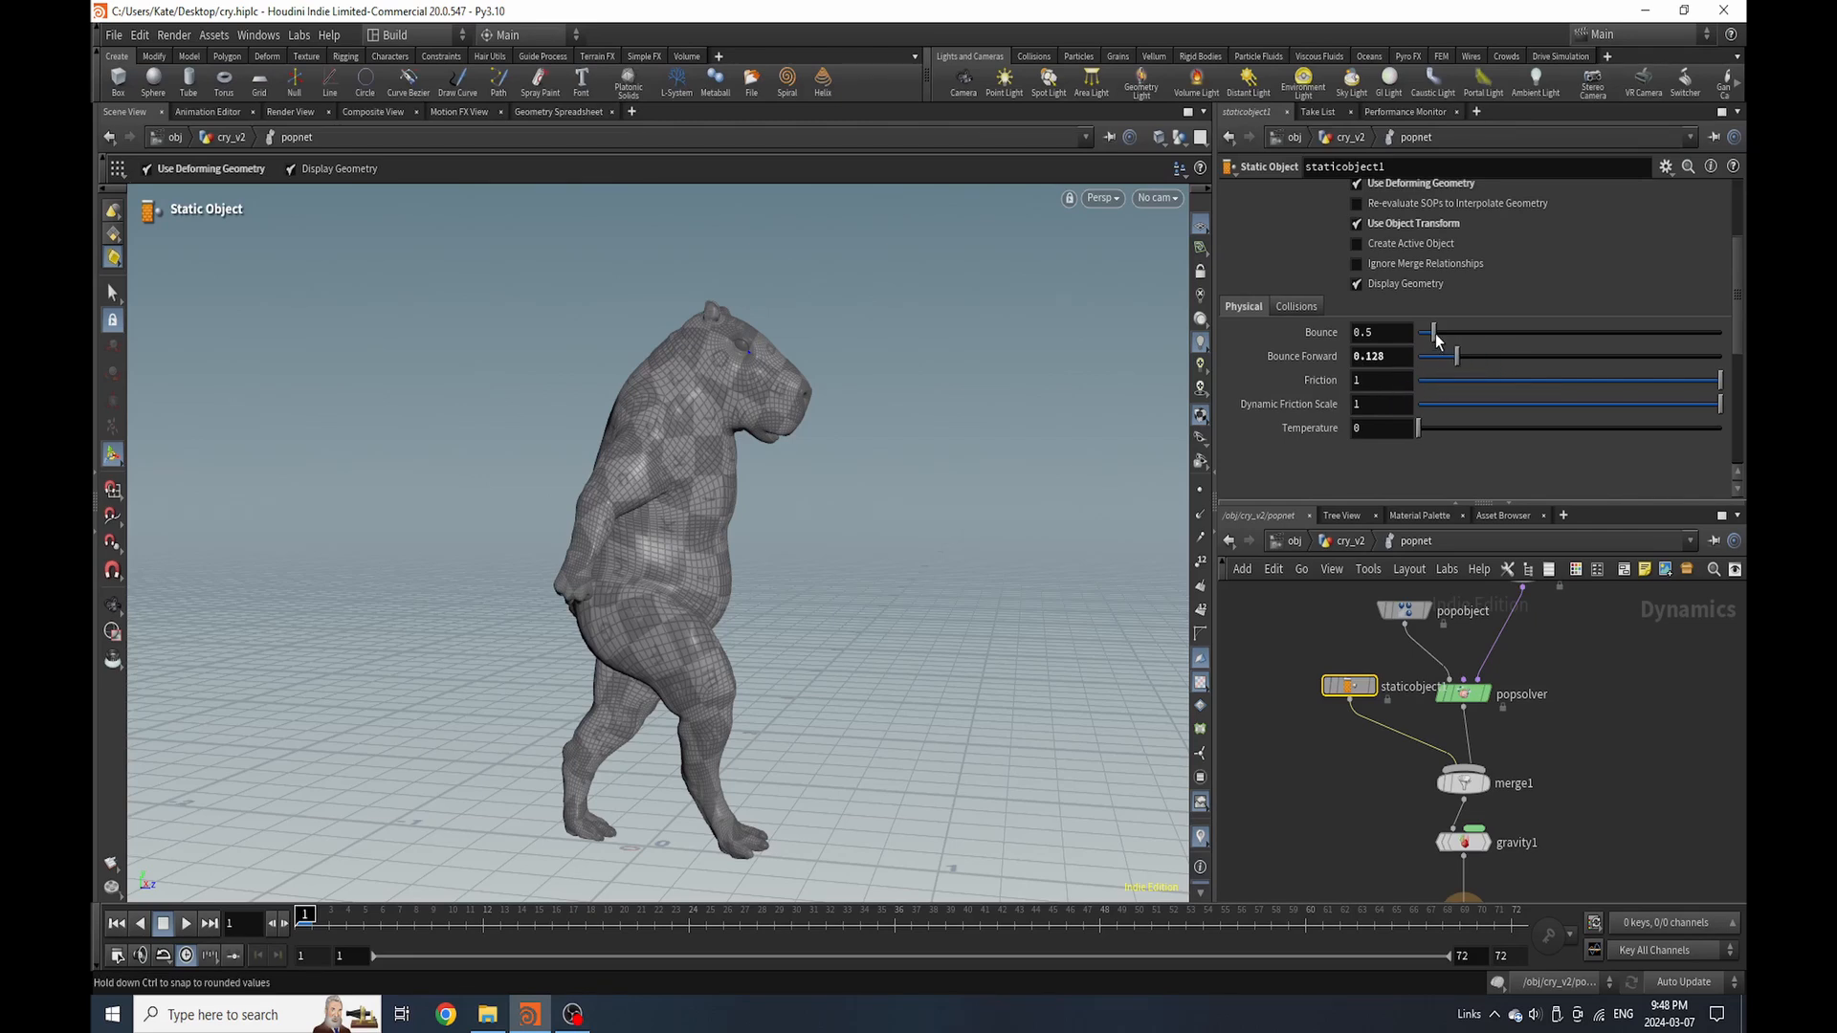
In staticobject1's RBD Solver collision settings, set the volume Mode to Volume Sample and Collision Detection to Use Volume Collisions
left_click(1298, 306)
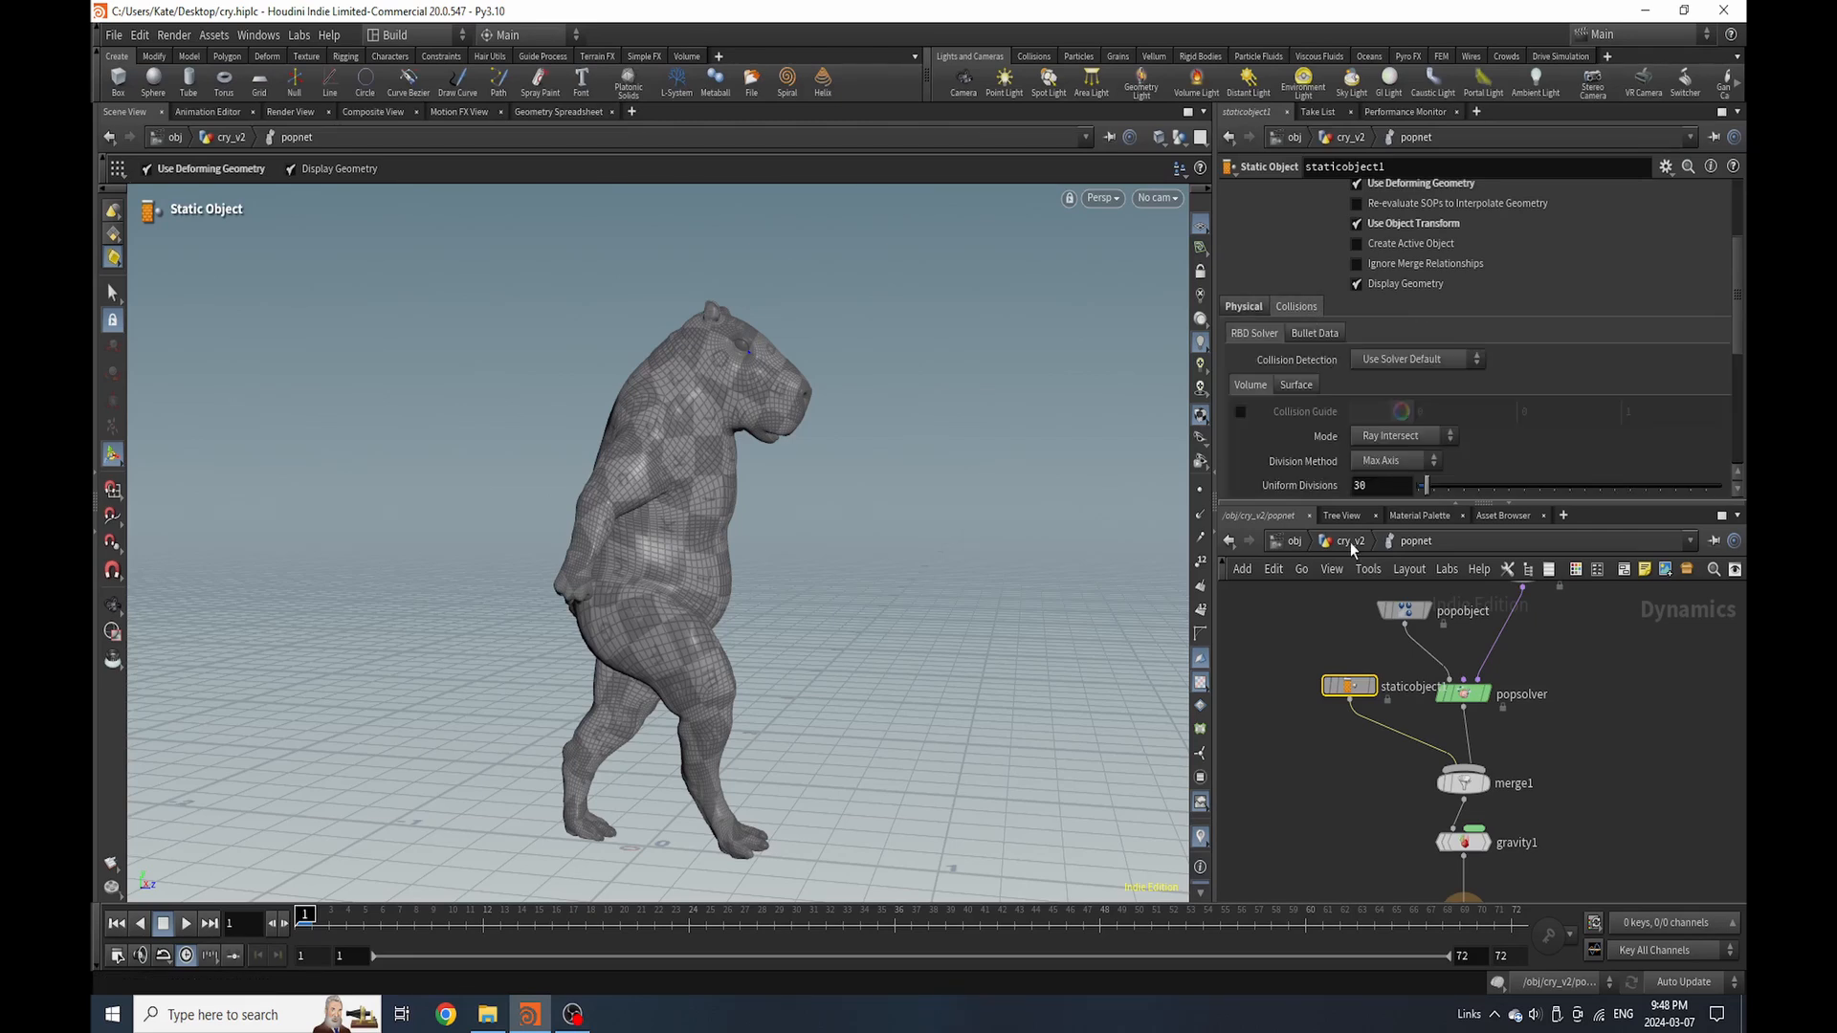
scroll(1435, 356, "down", 3)
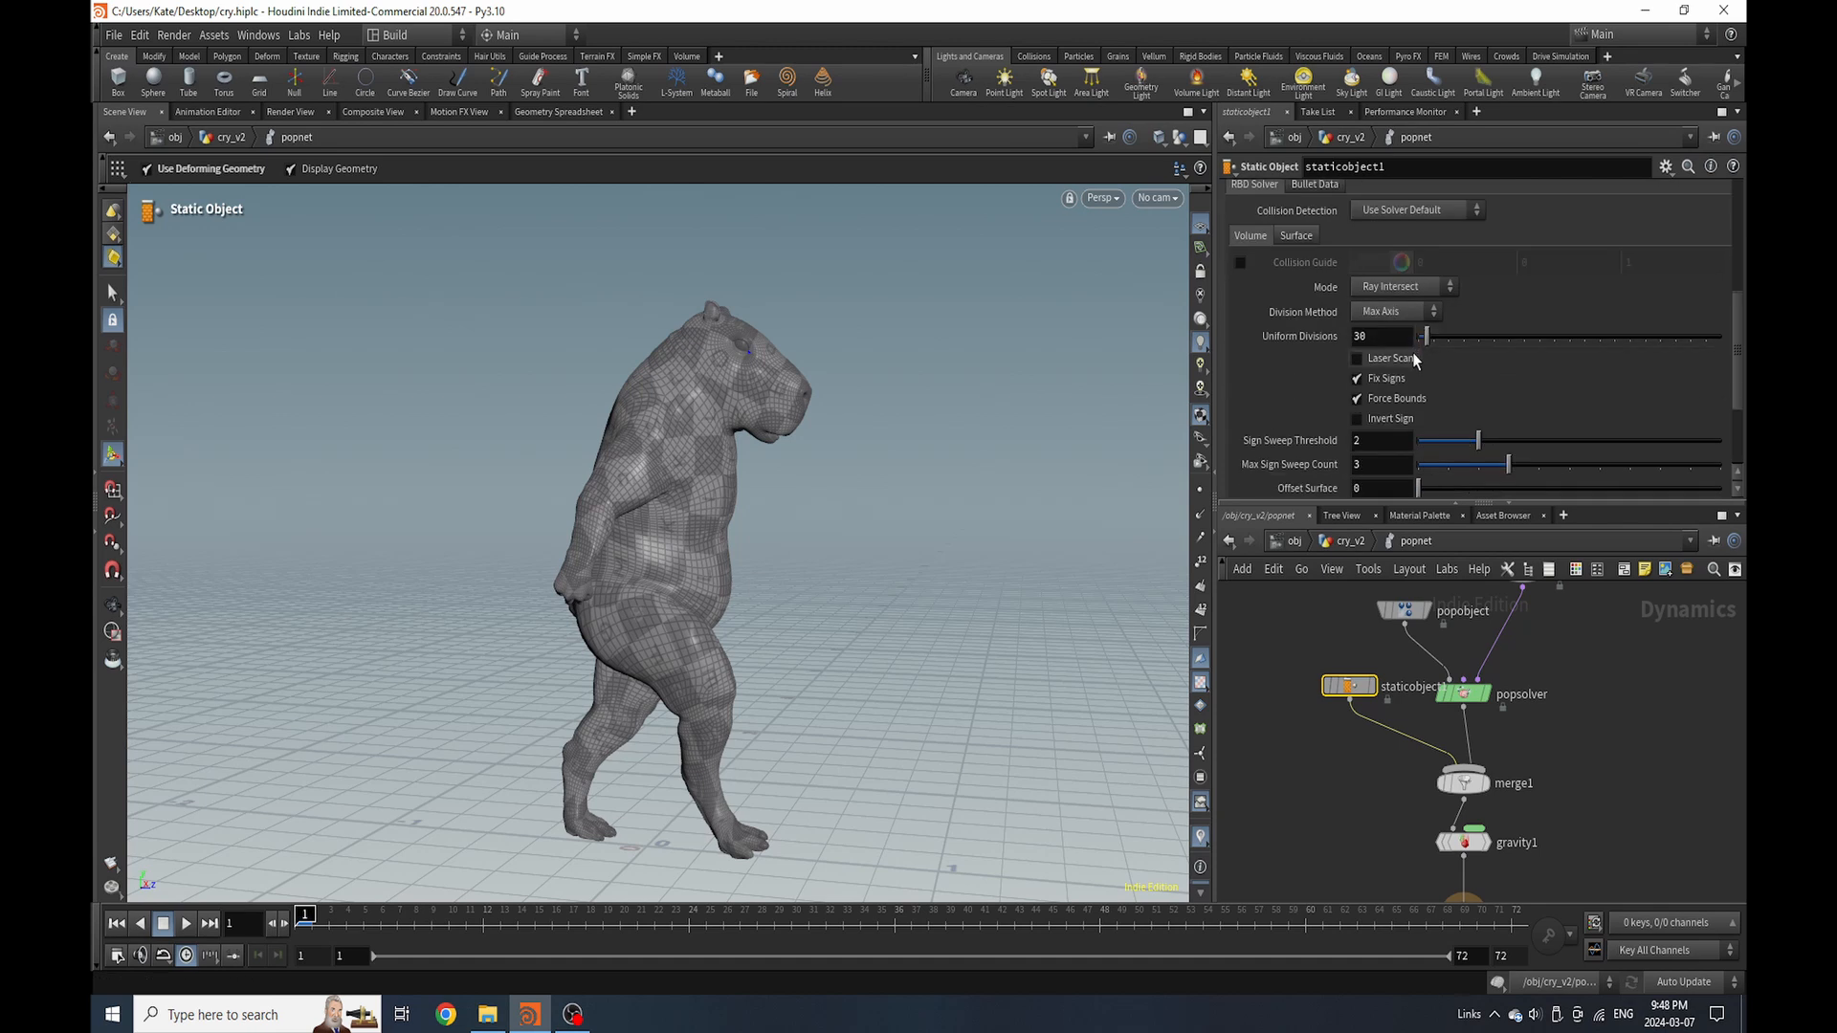
left_click(1424, 289)
left_click(1393, 423)
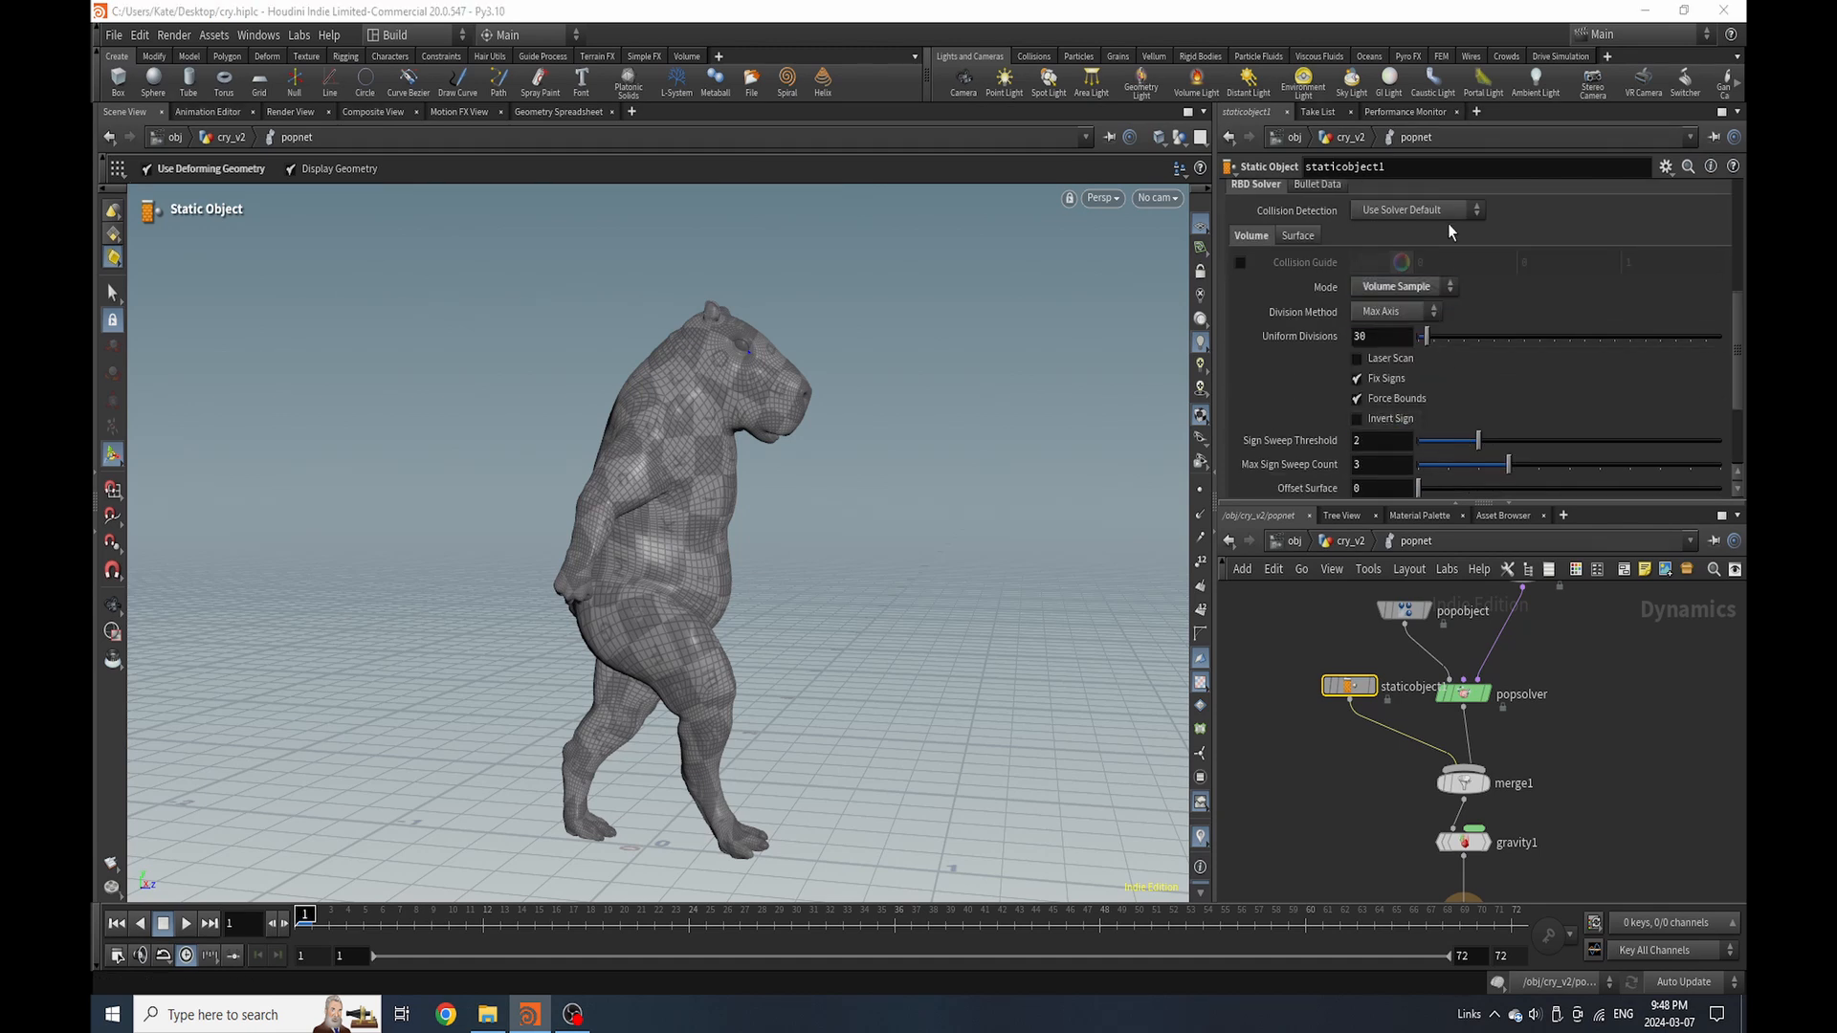
left_click(1445, 219)
left_click(1434, 251)
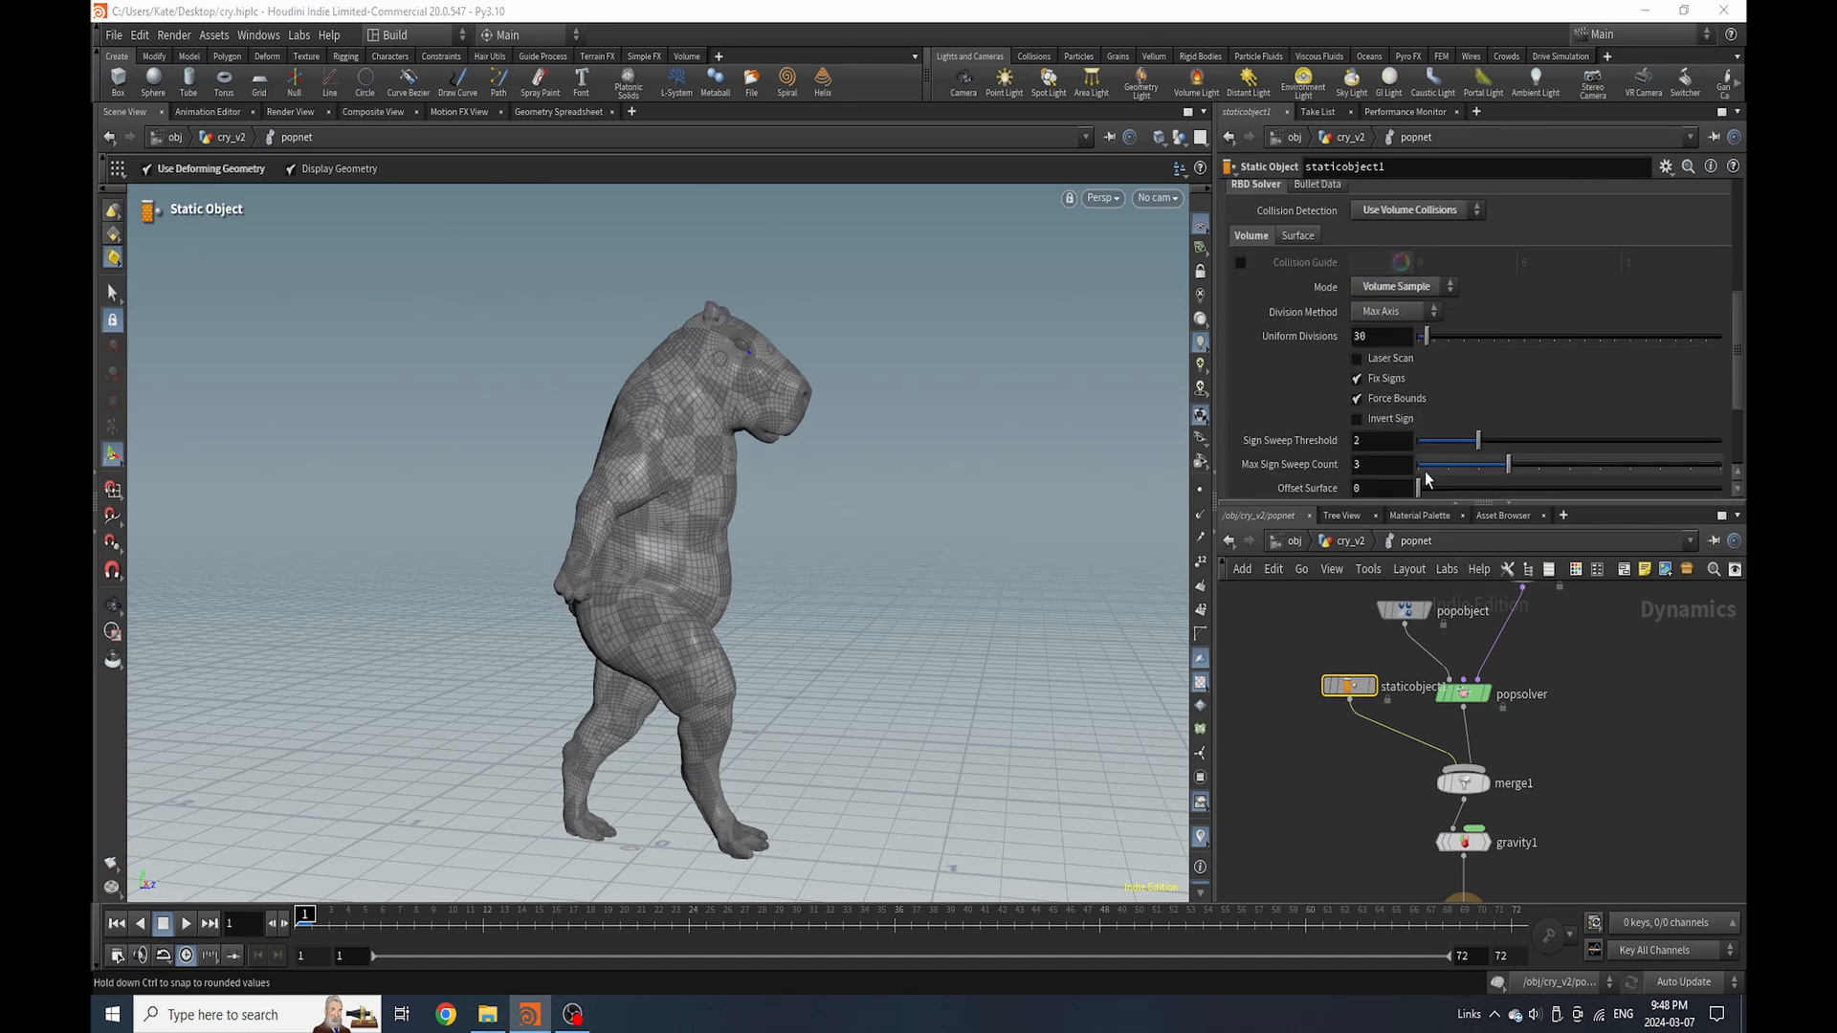
Assign /obj/cry_v2/vol as staticobject1's Proxy Volume, showing the Collision Guide only temporarily to check the collision shape
left_click(1240, 264)
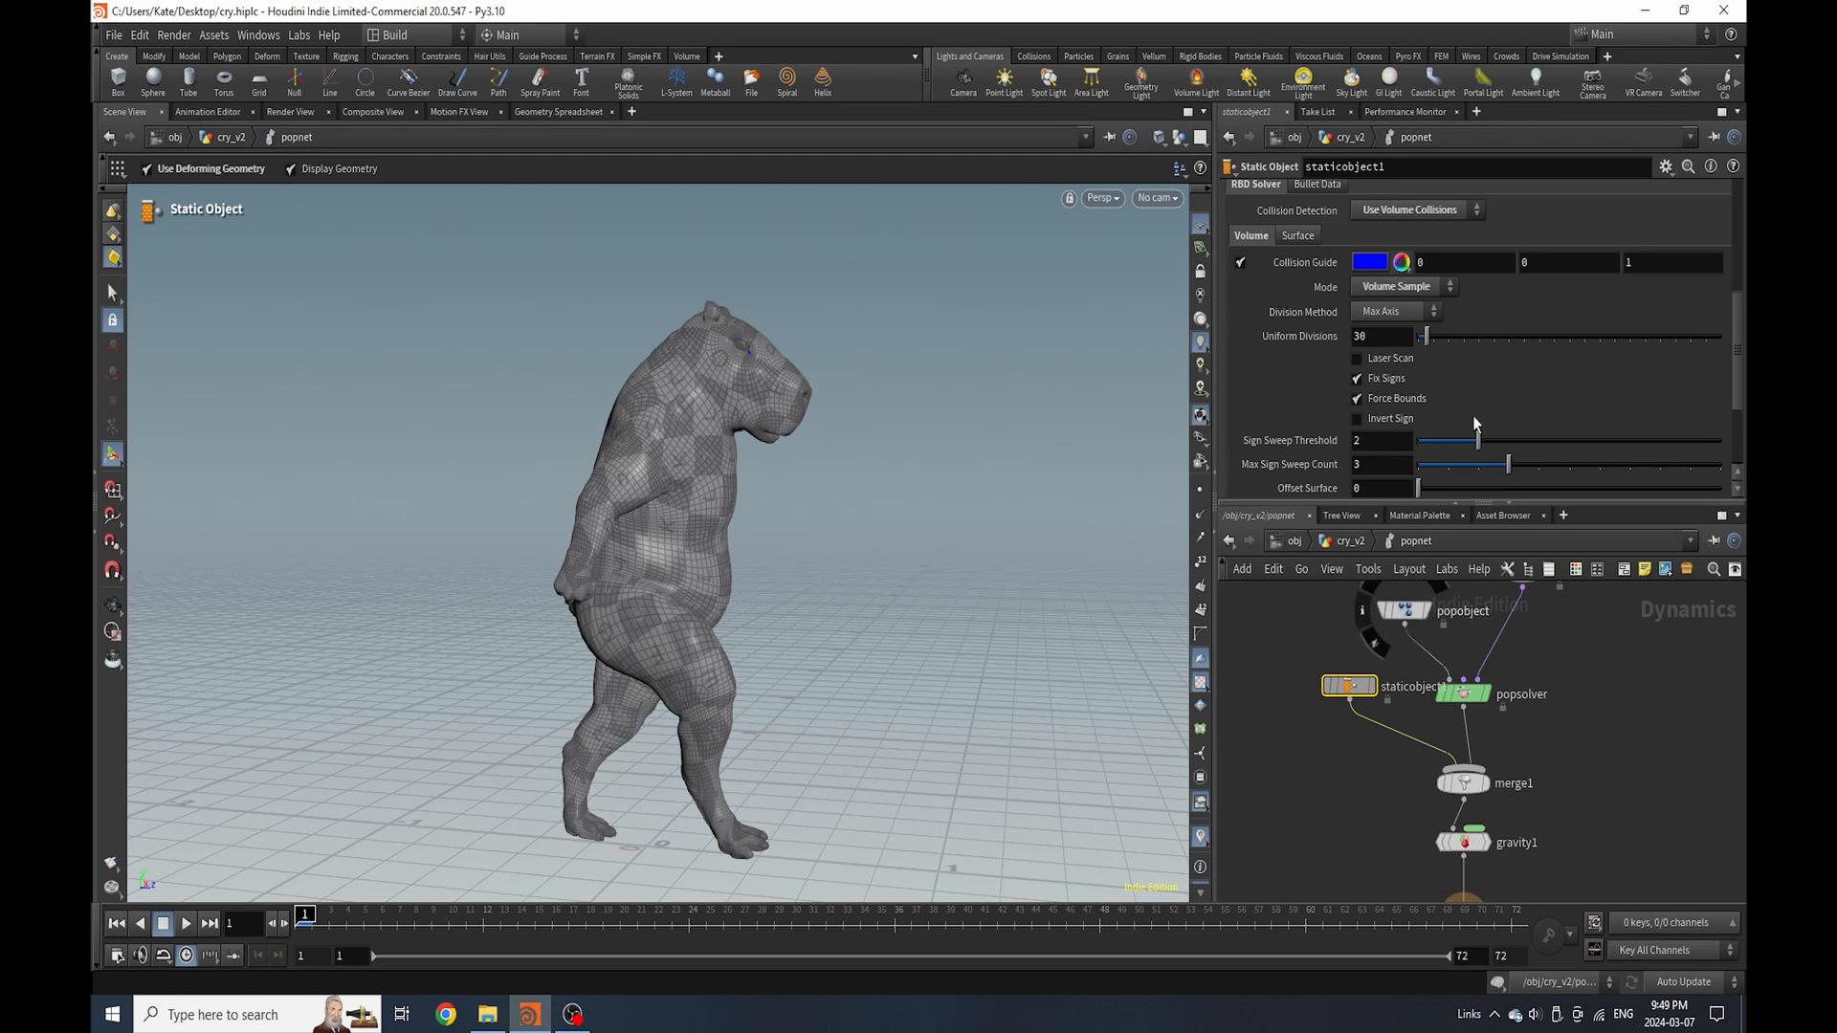
scroll(1474, 423, "down", 3)
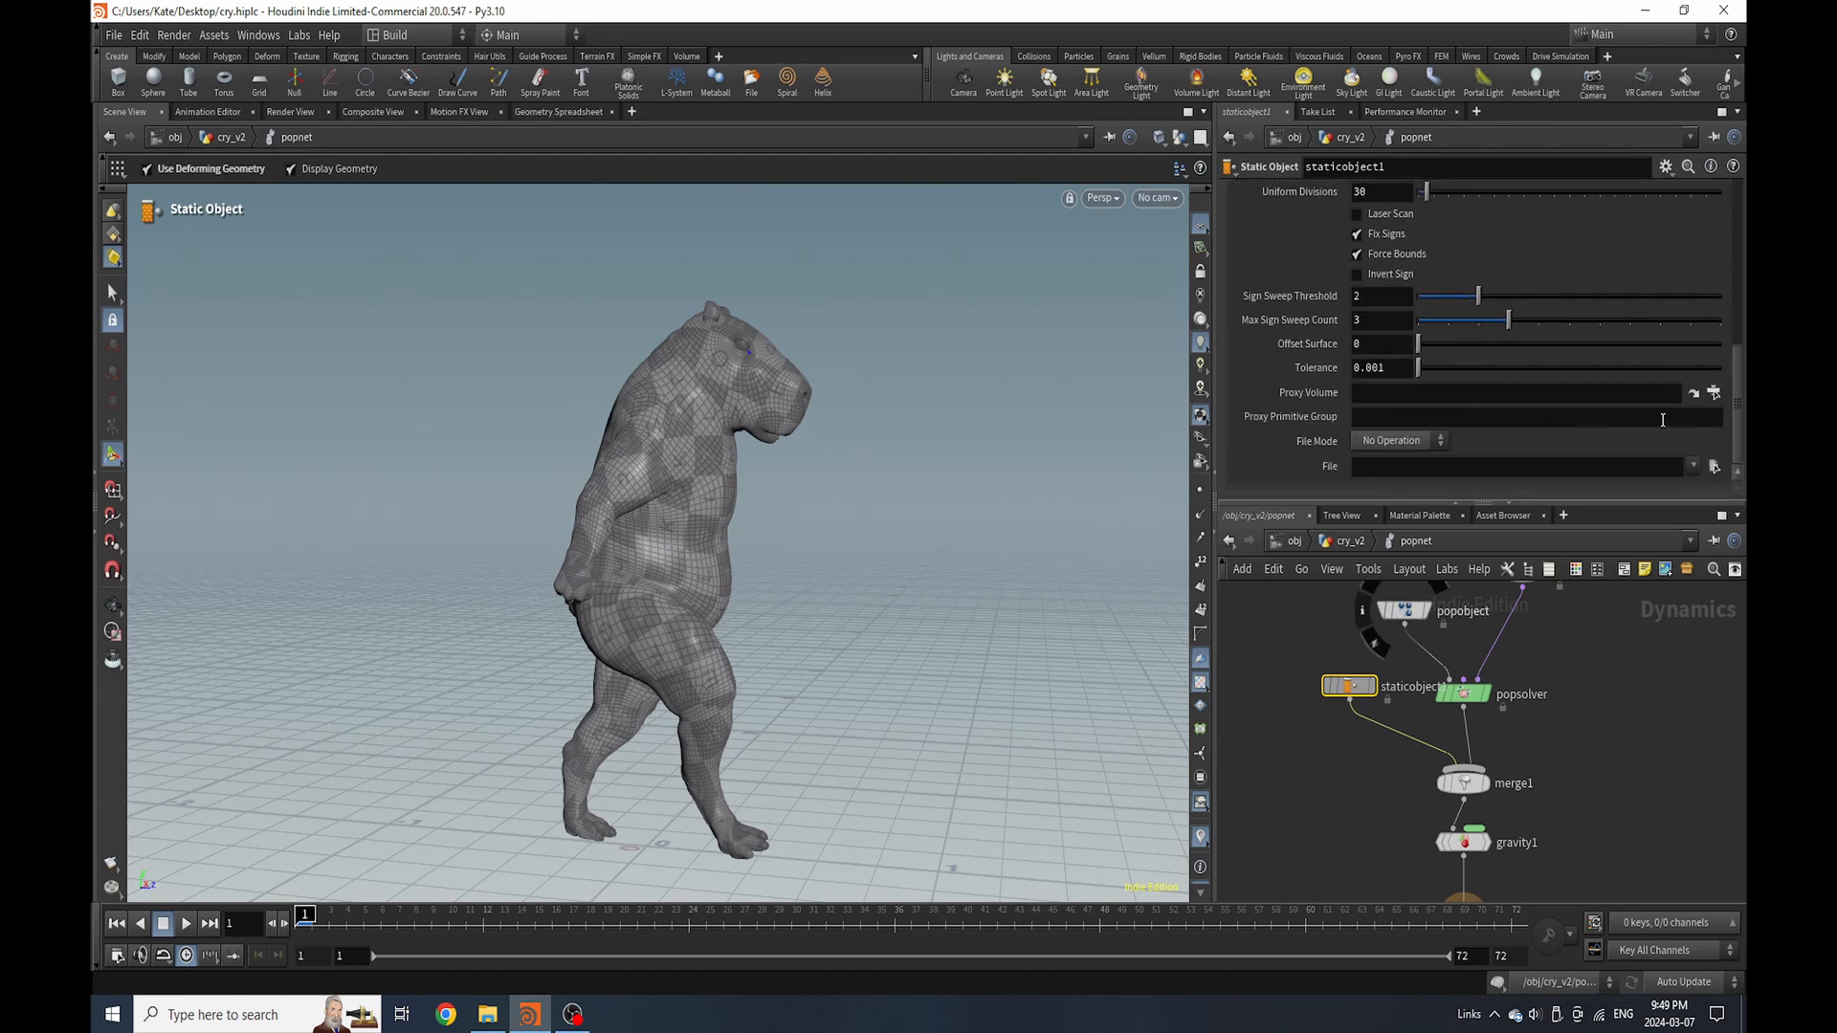
left_click(1715, 394)
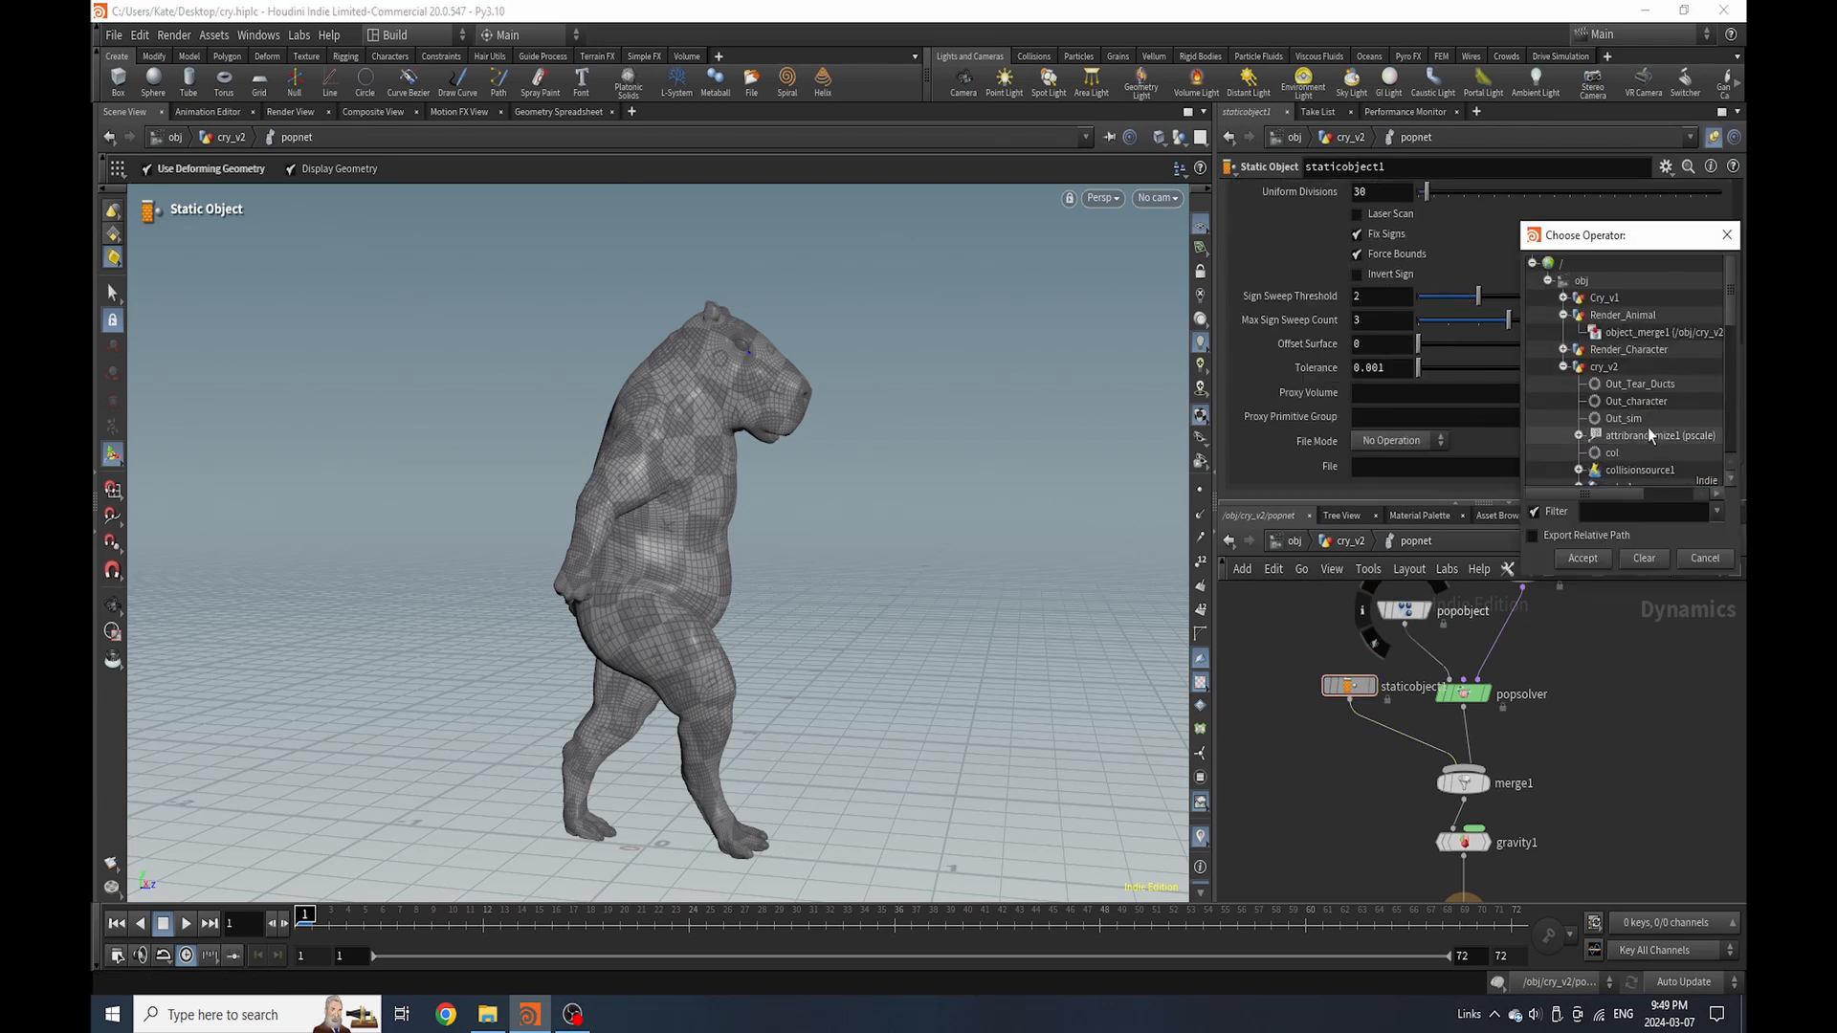
scroll(1648, 435, "down", 10)
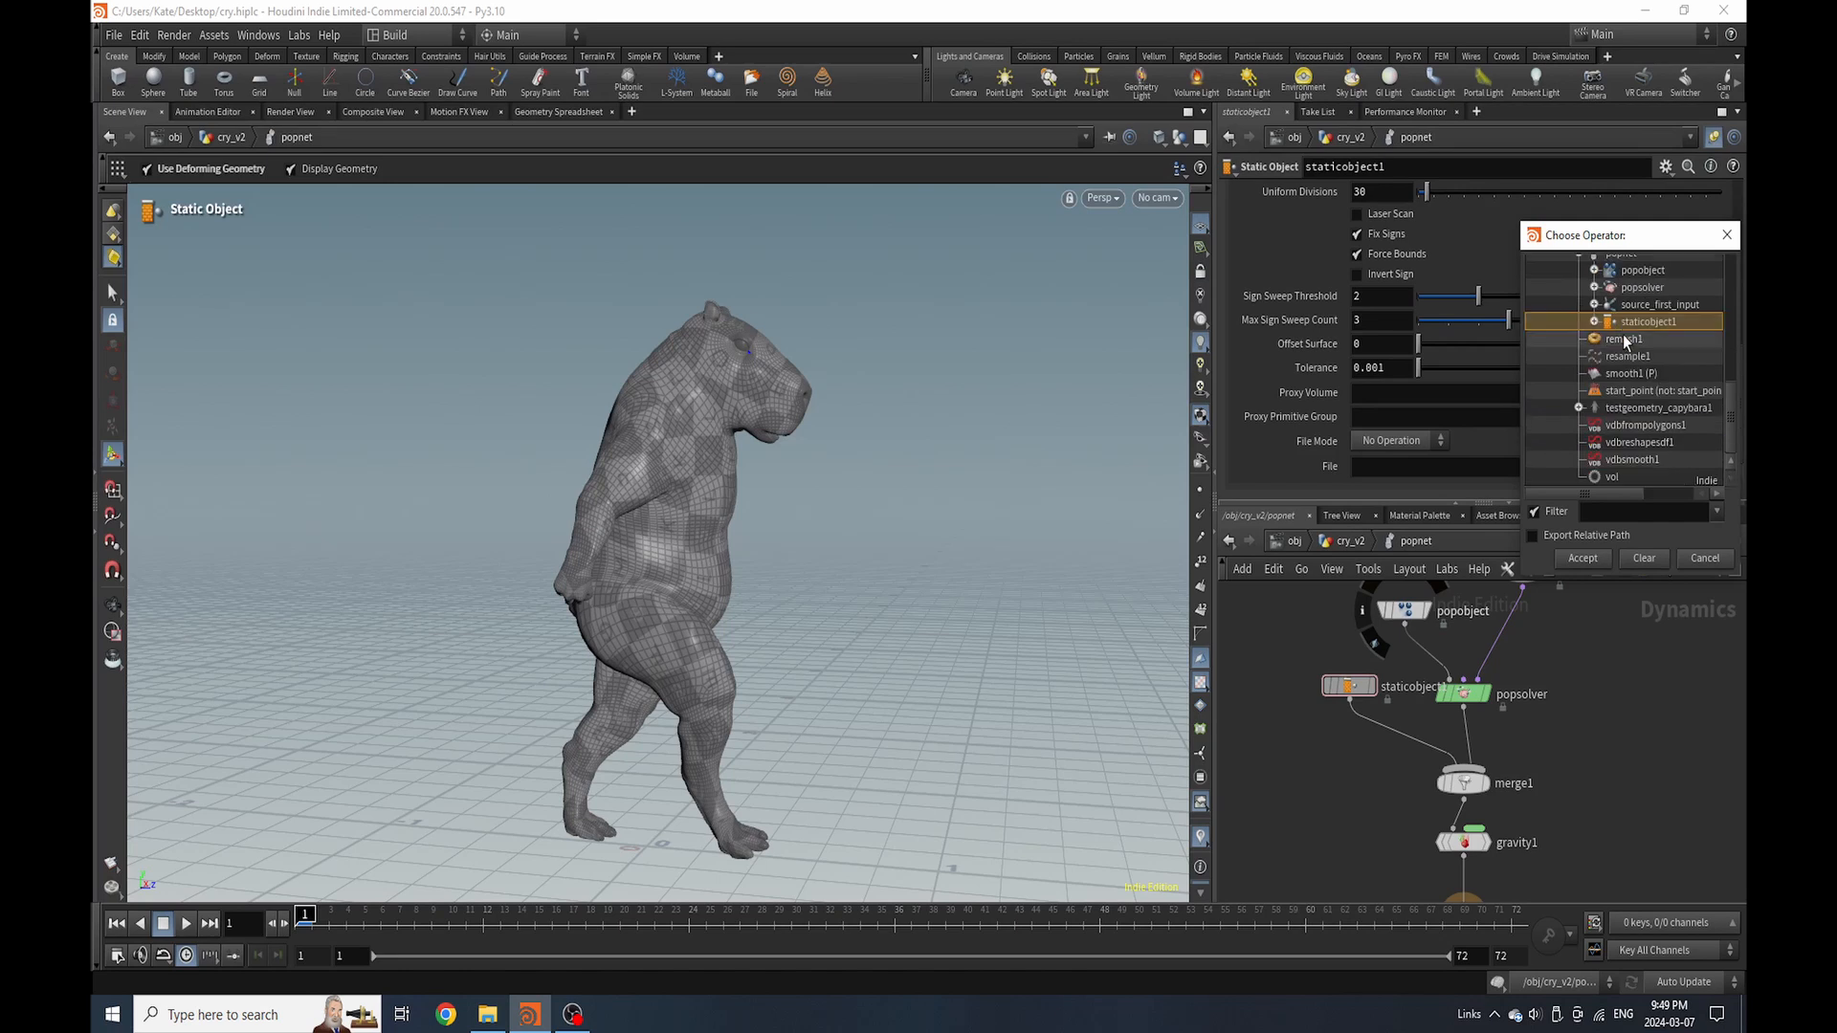
double_click(1613, 477)
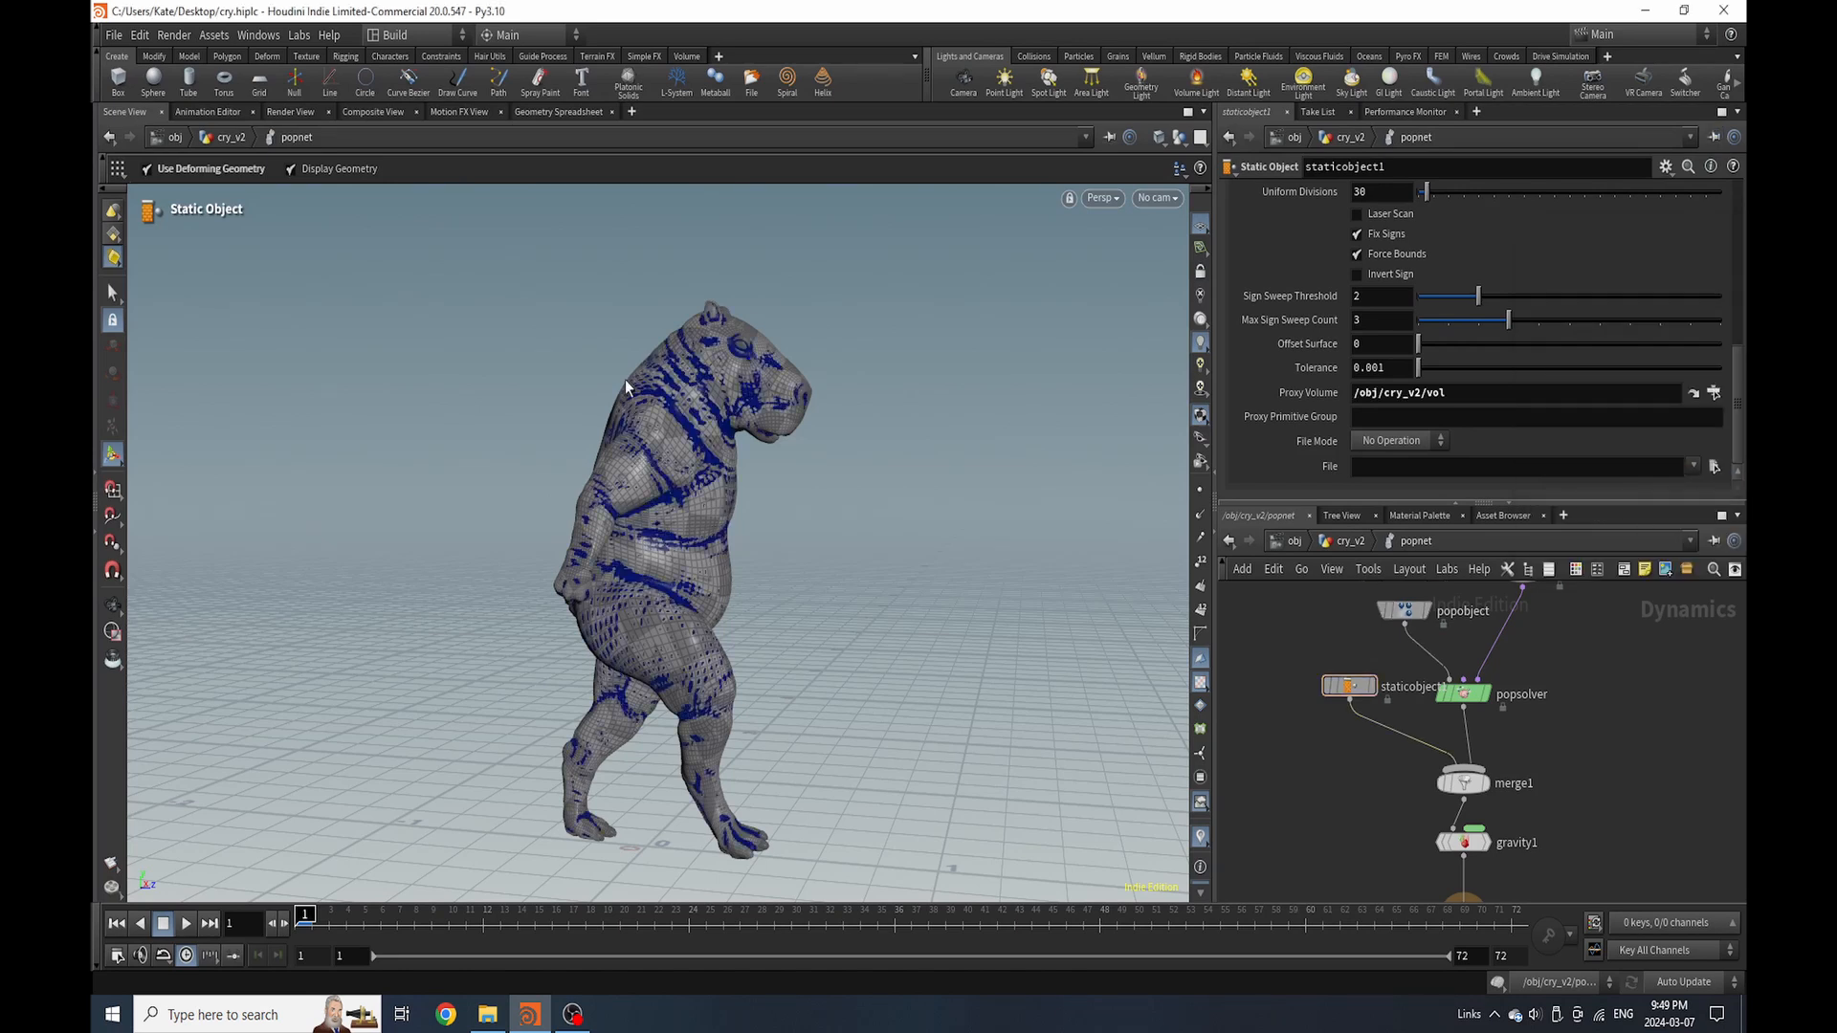
scroll(1272, 287, "up", 5)
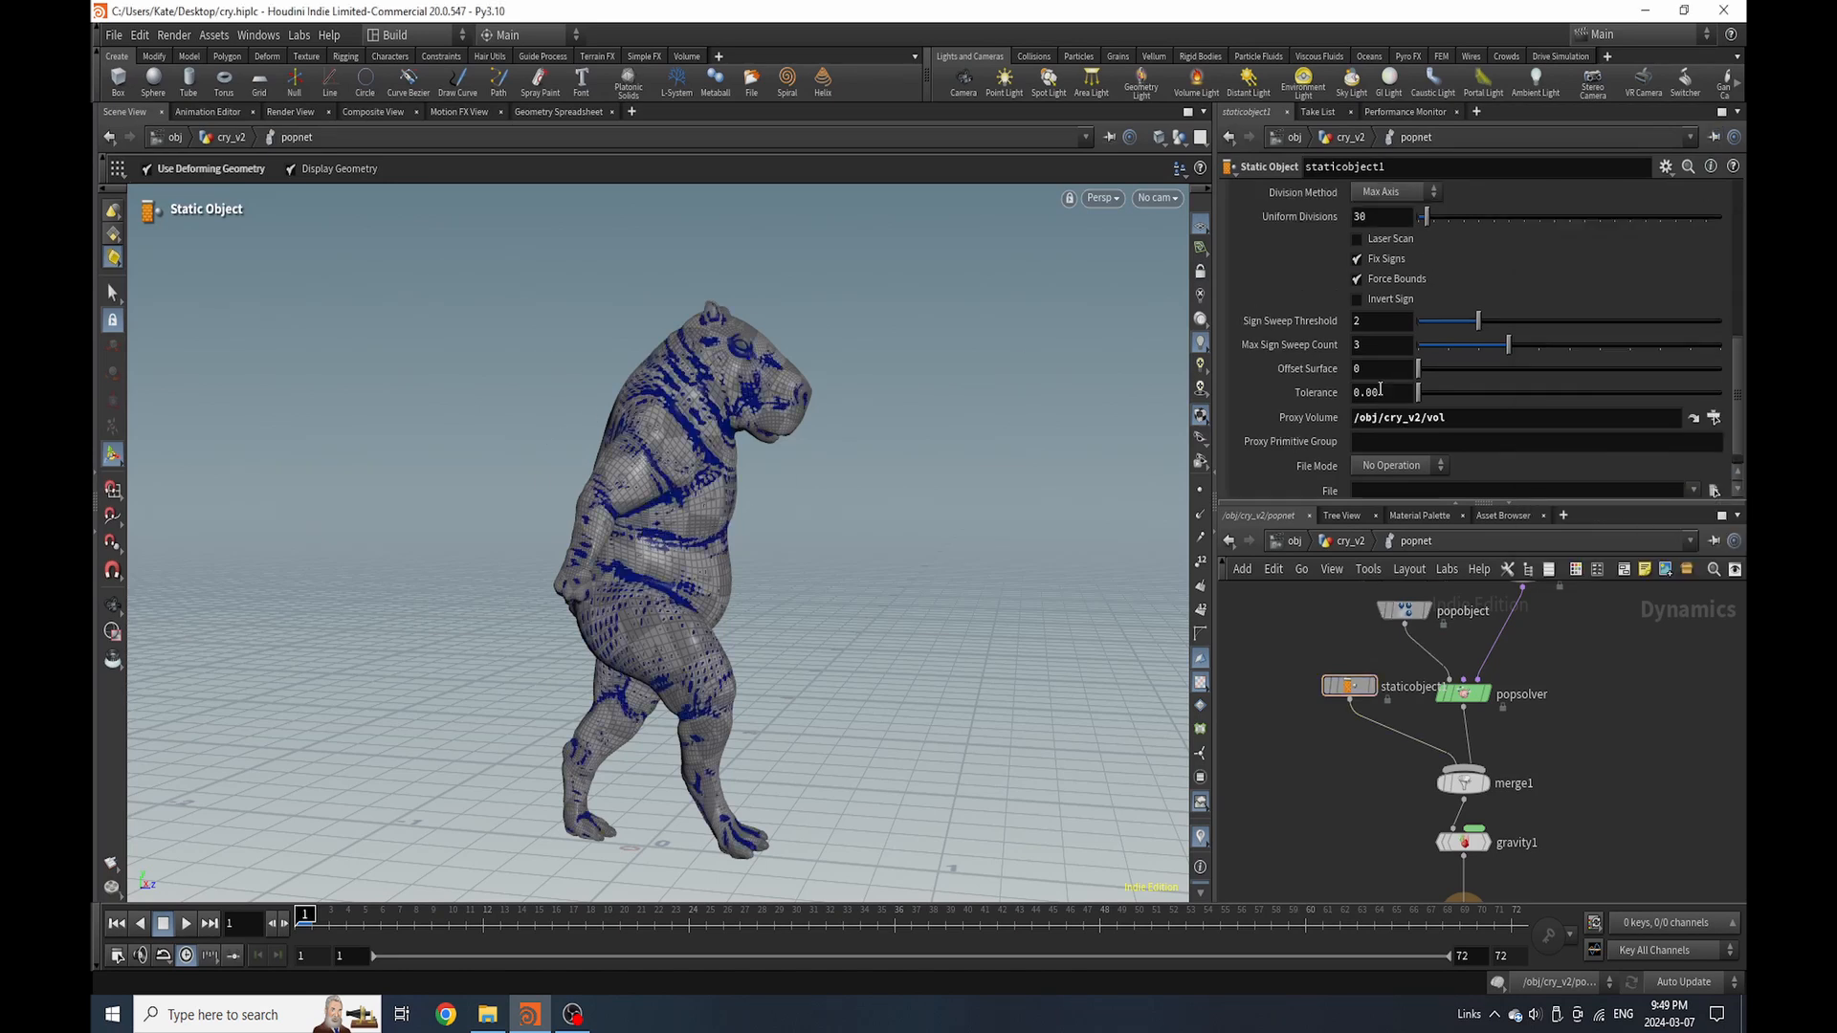
left_click(1244, 268)
scroll(1334, 279, "up", 2)
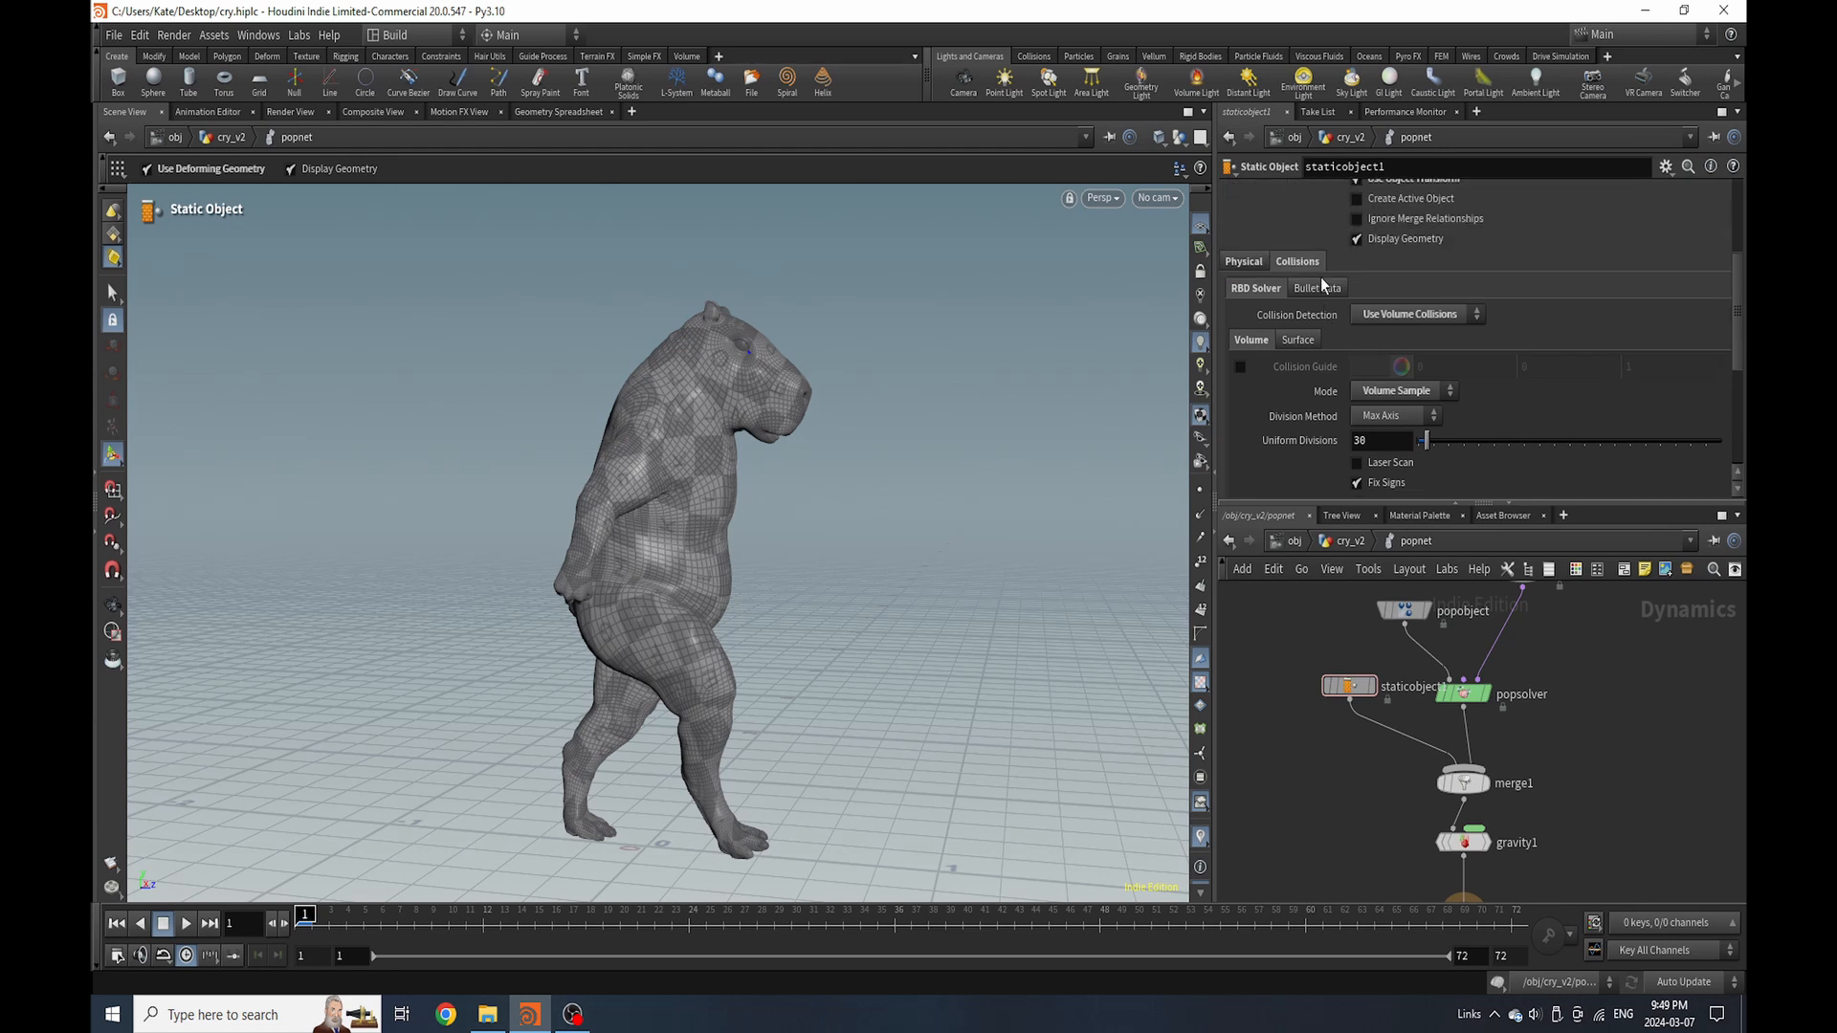
Set staticobject1's Bullet Geometry Representation to Concave and turn off Display Geometry
left_click(1318, 290)
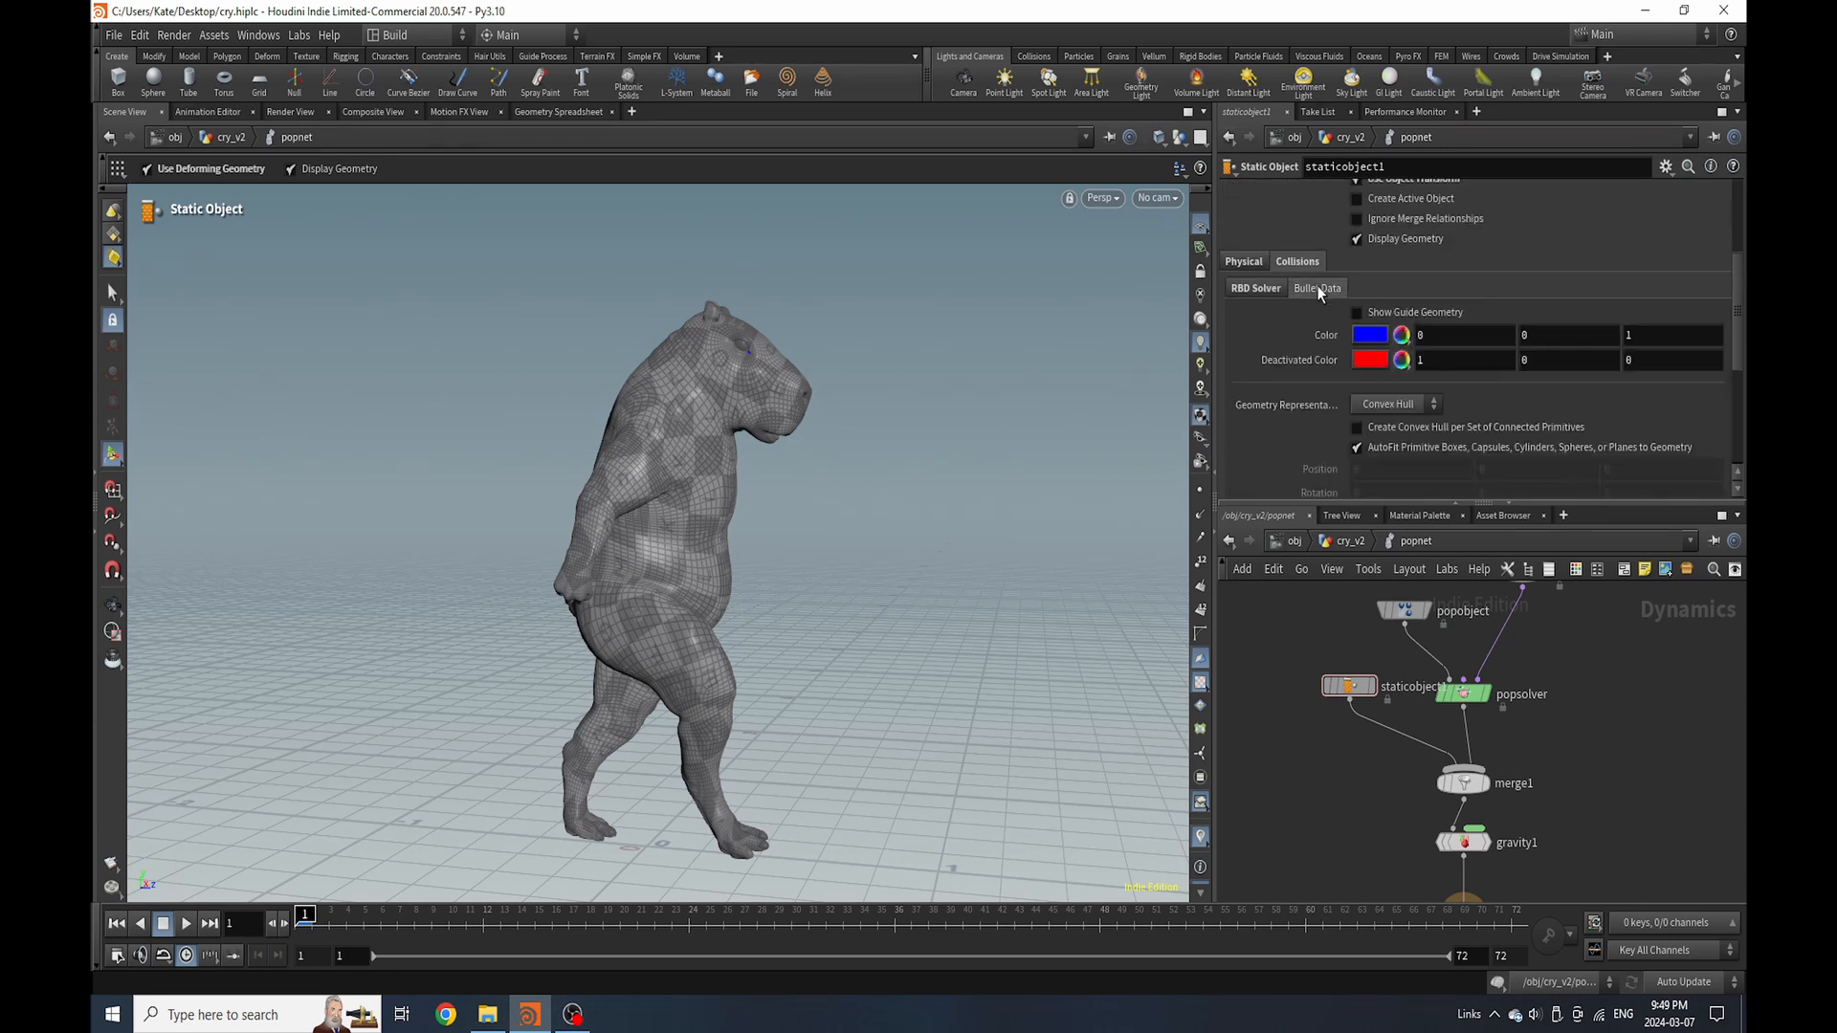
left_click(1391, 405)
left_click(1391, 445)
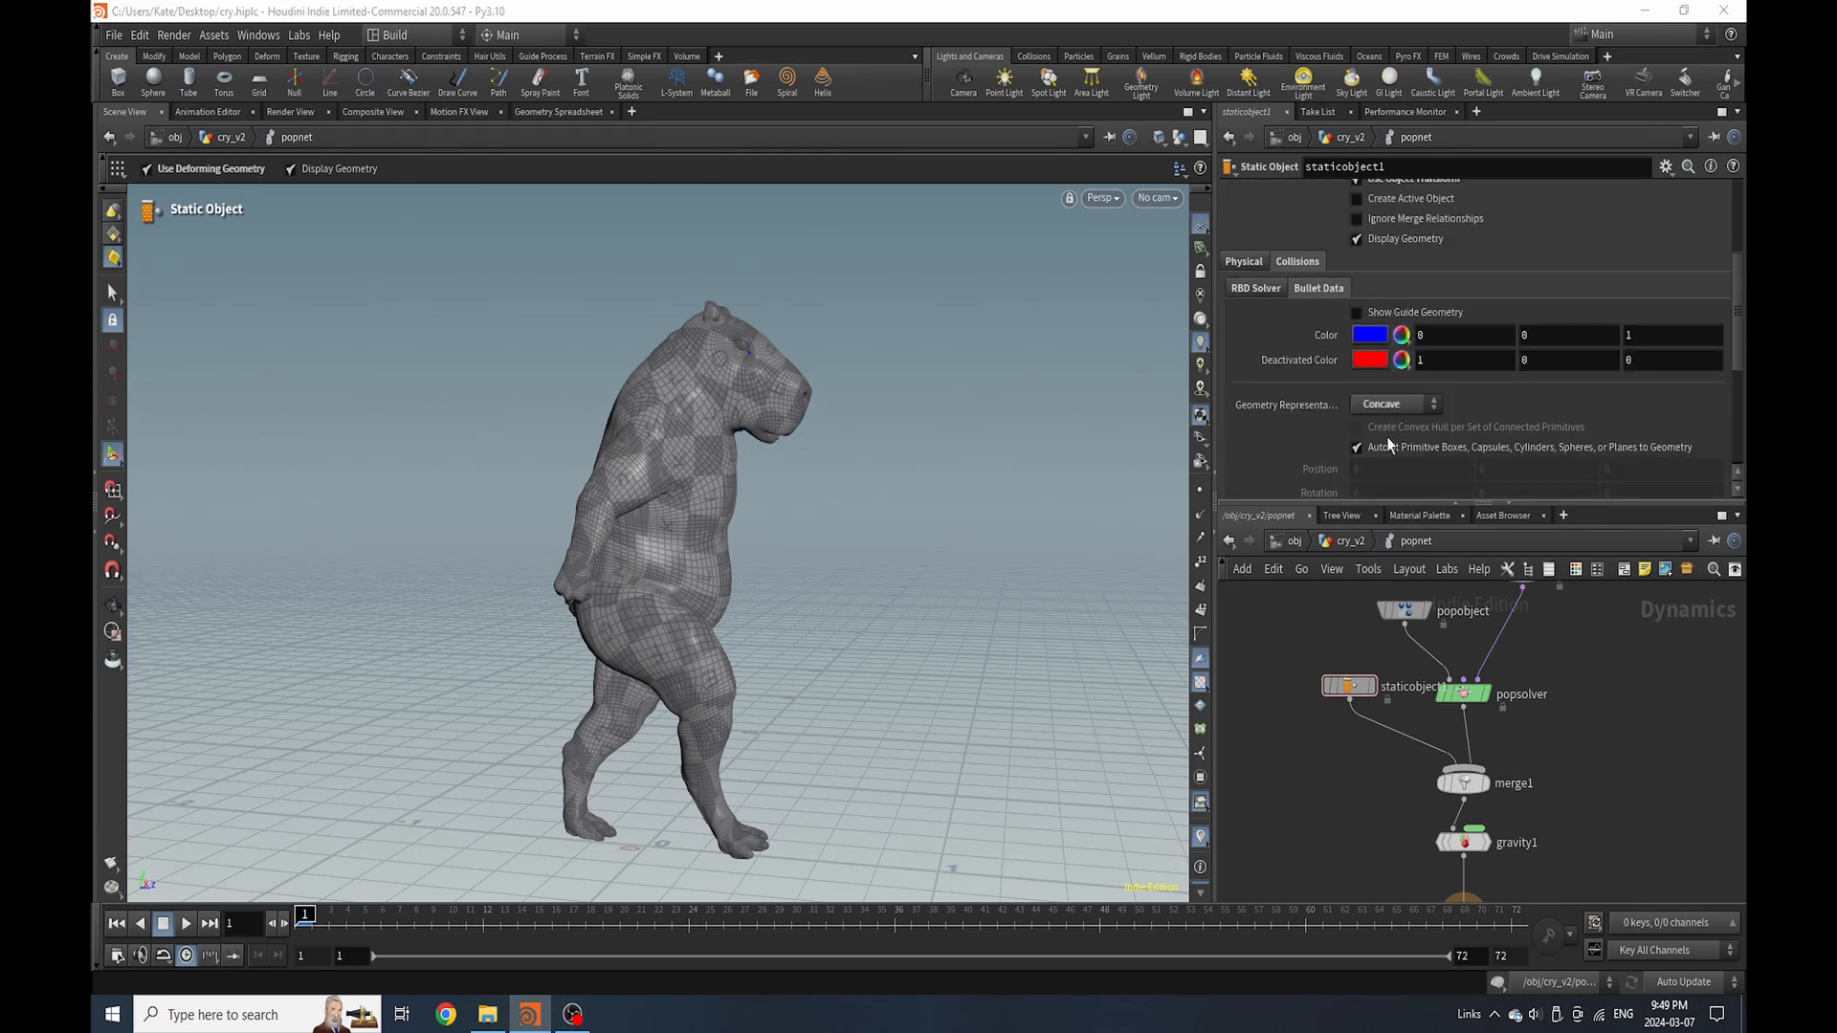
scroll(1483, 349, "up", 3)
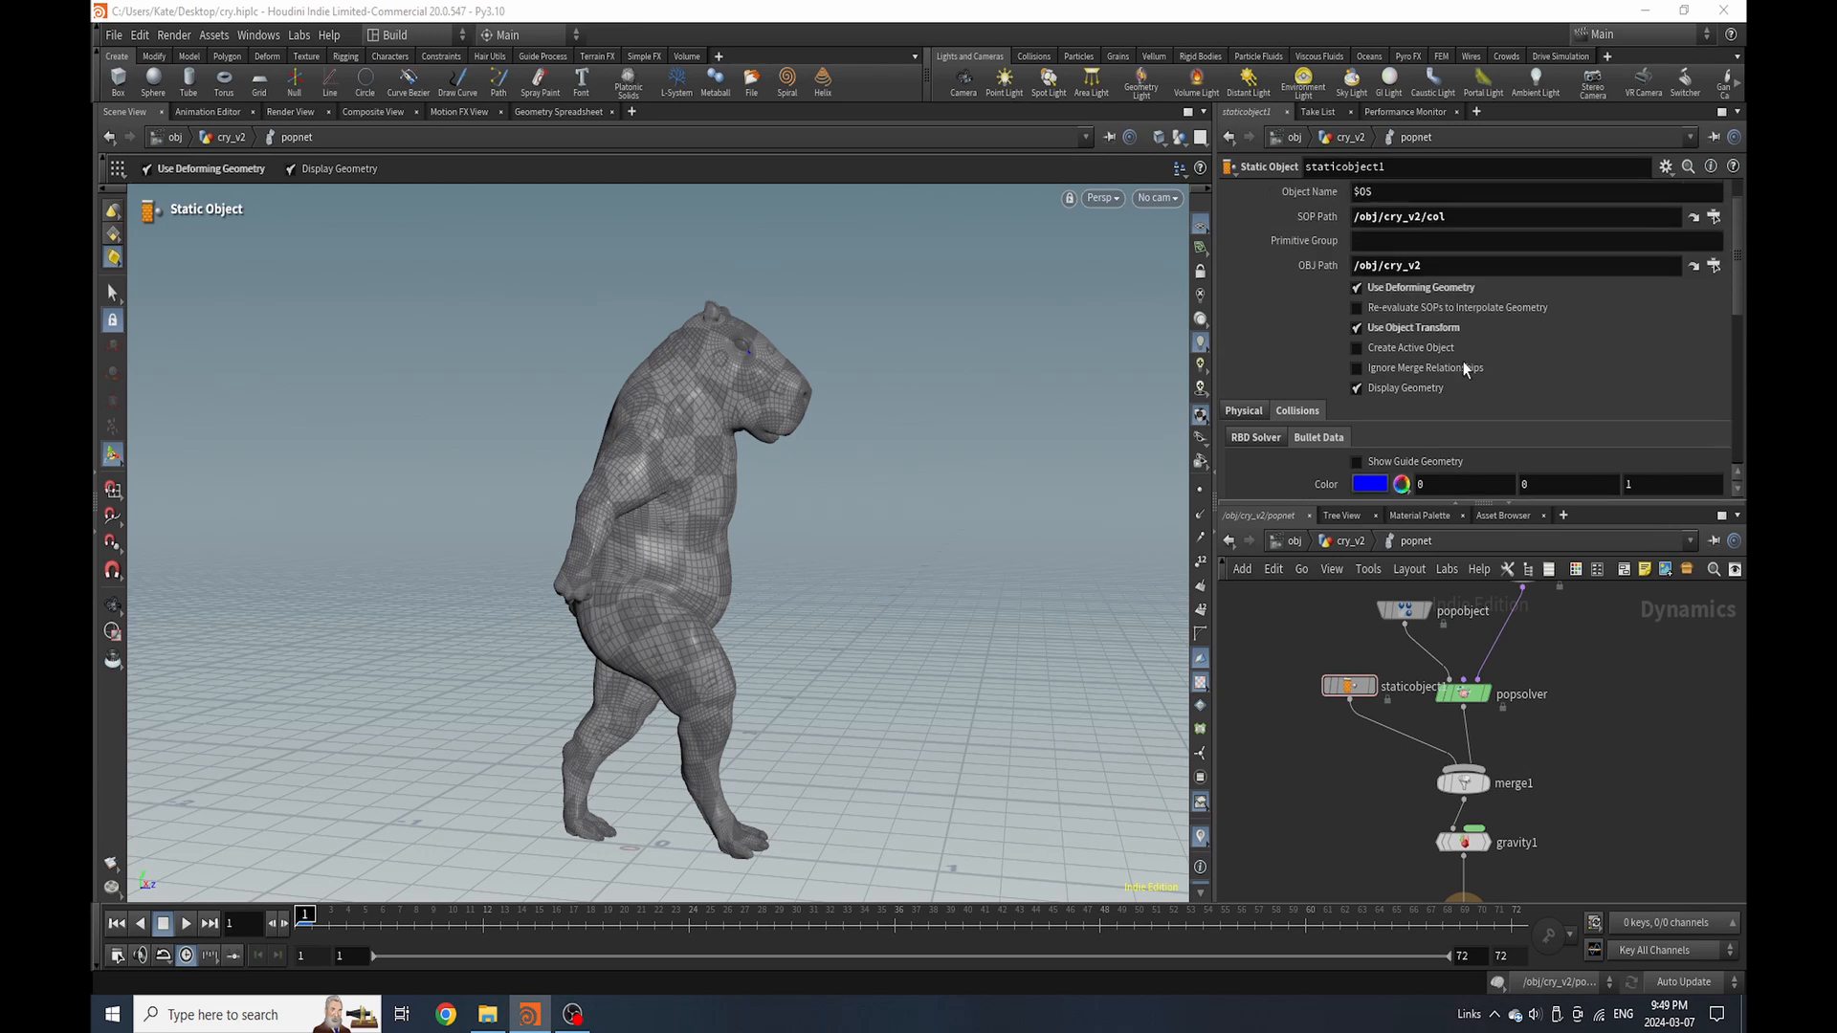
left_click(1440, 389)
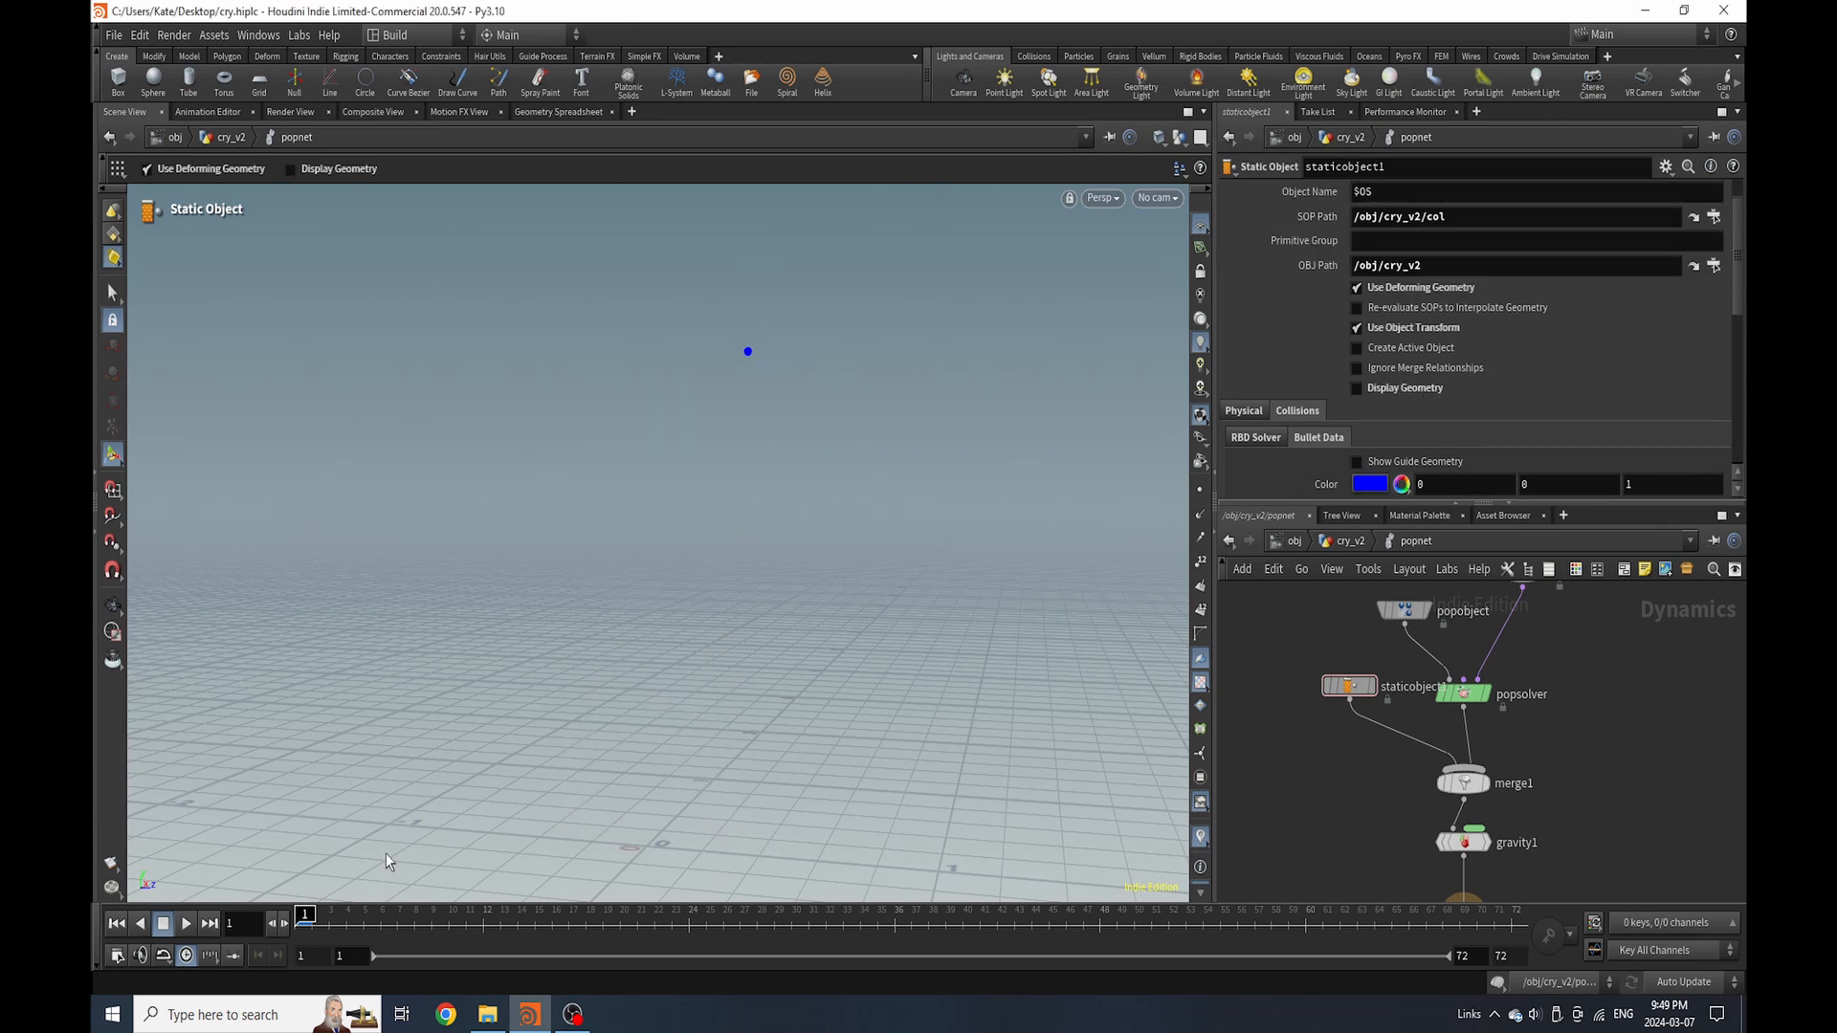
Play the first frames of the particle simulation, return to frame 1, and turn on Display Geometry for the static collision object
left_click(187, 923)
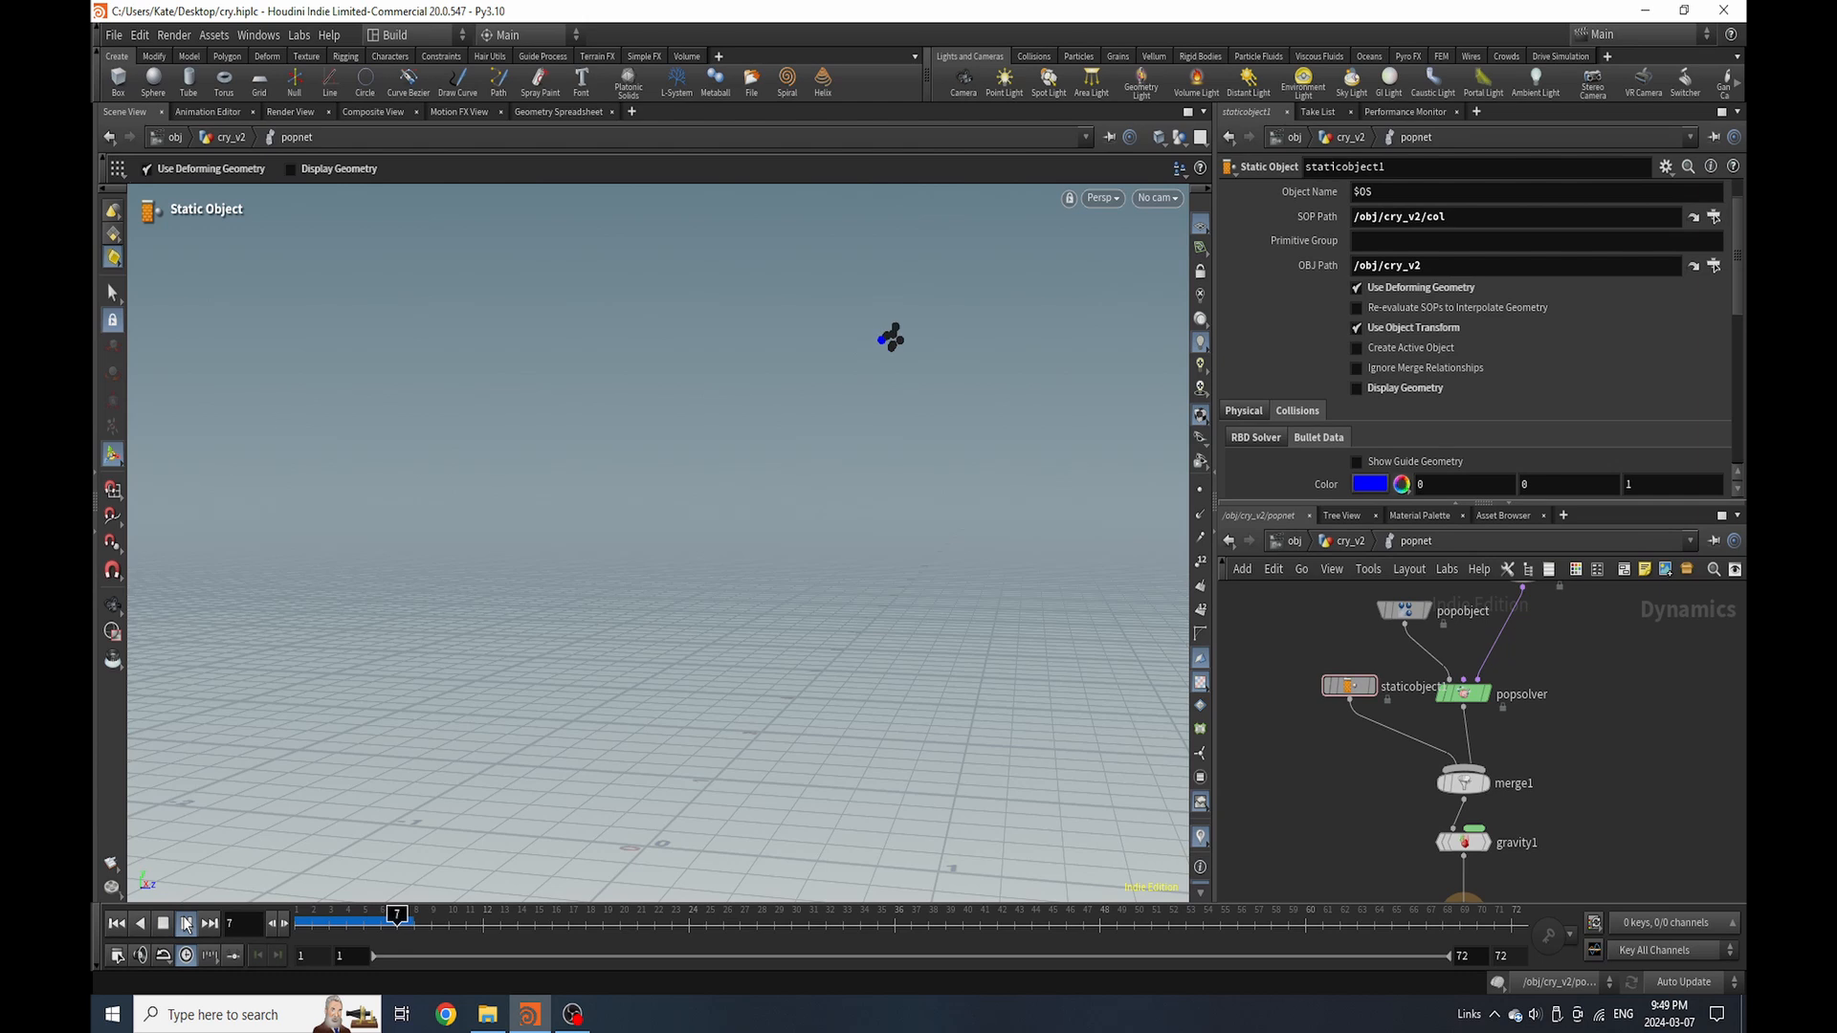
left_click(186, 924)
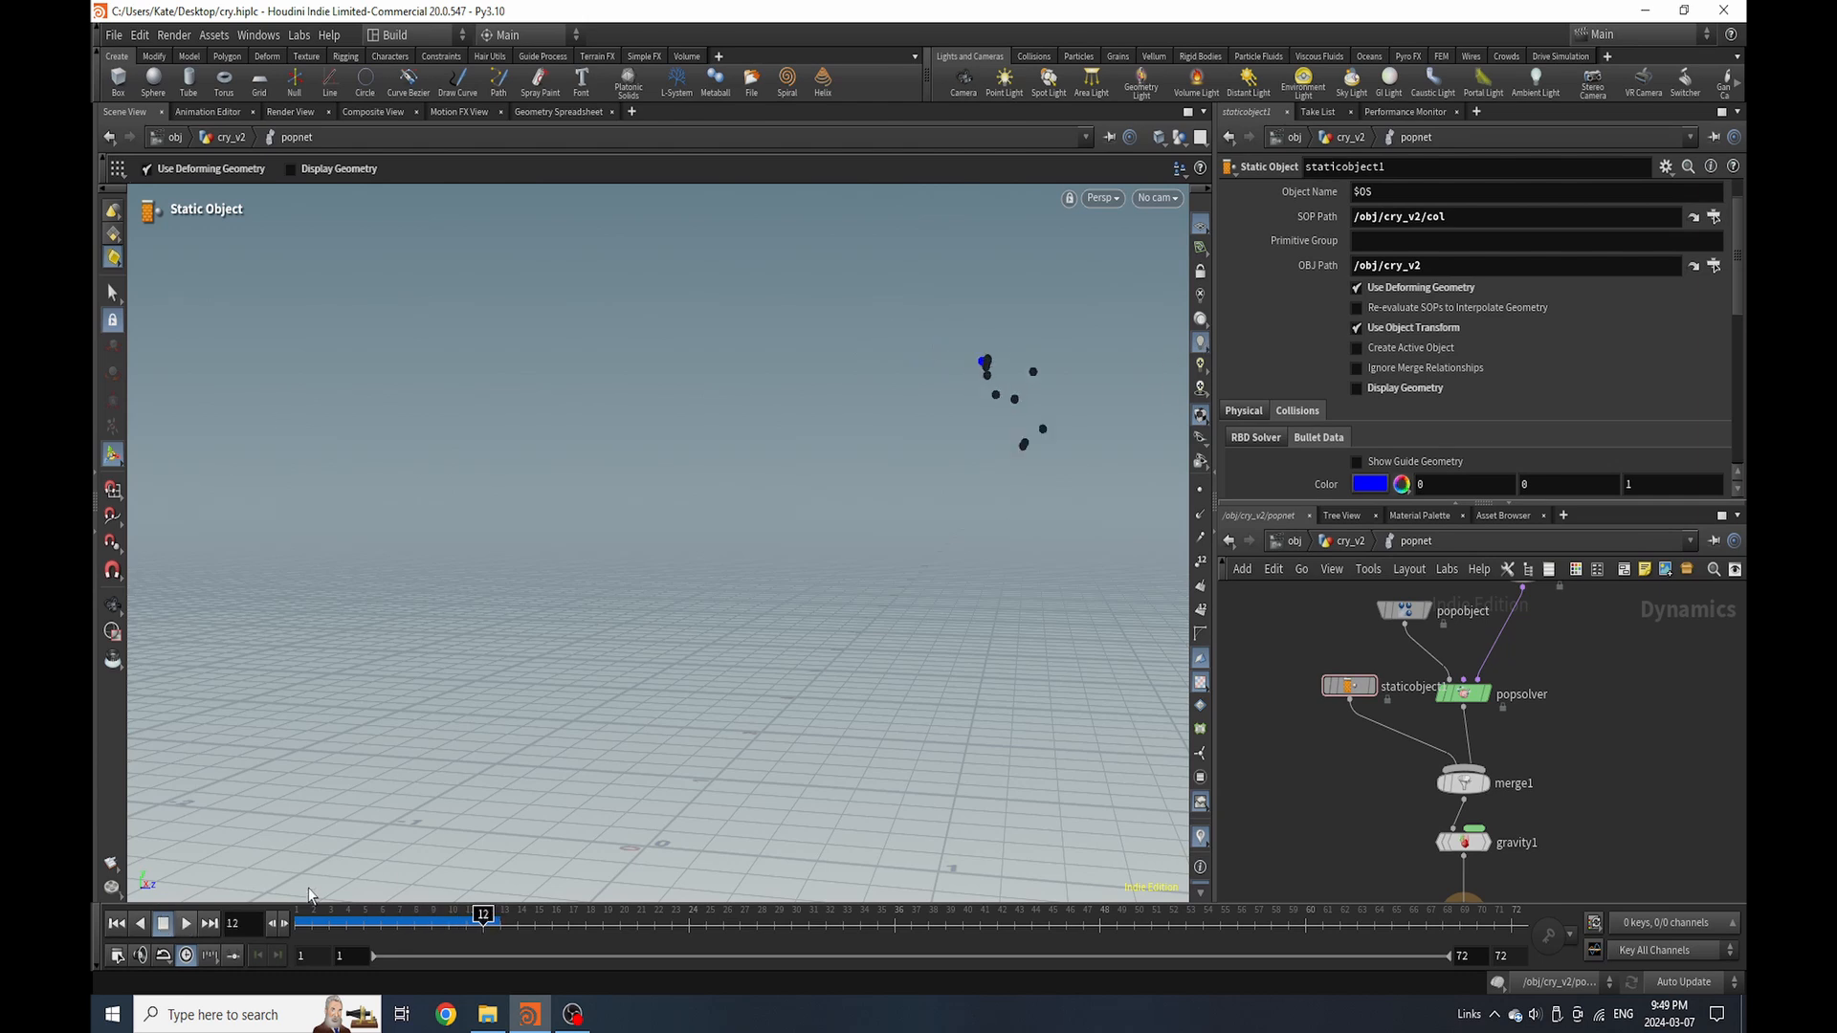
left_click_drag(359, 922, 258, 926)
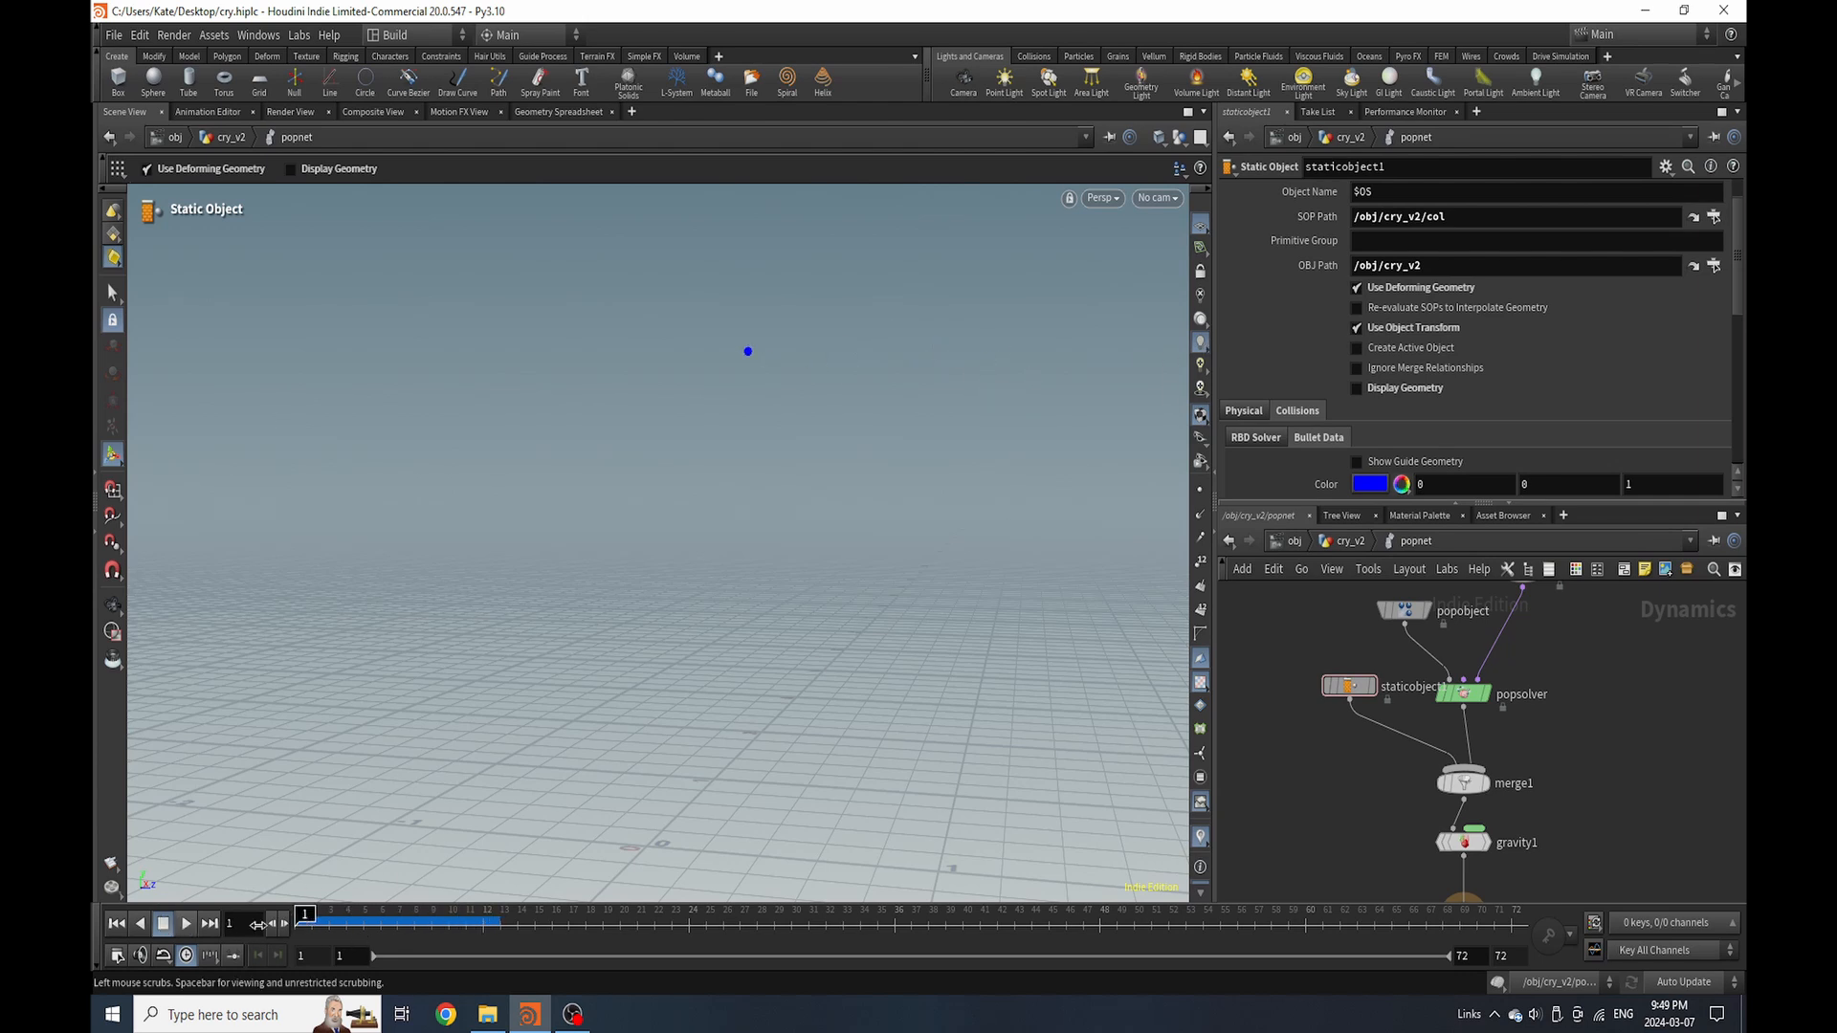
left_click(1358, 388)
Lower the POP object's physical Bounce to 0.025 and Bounce Forward to 0.225
left_click(1407, 614)
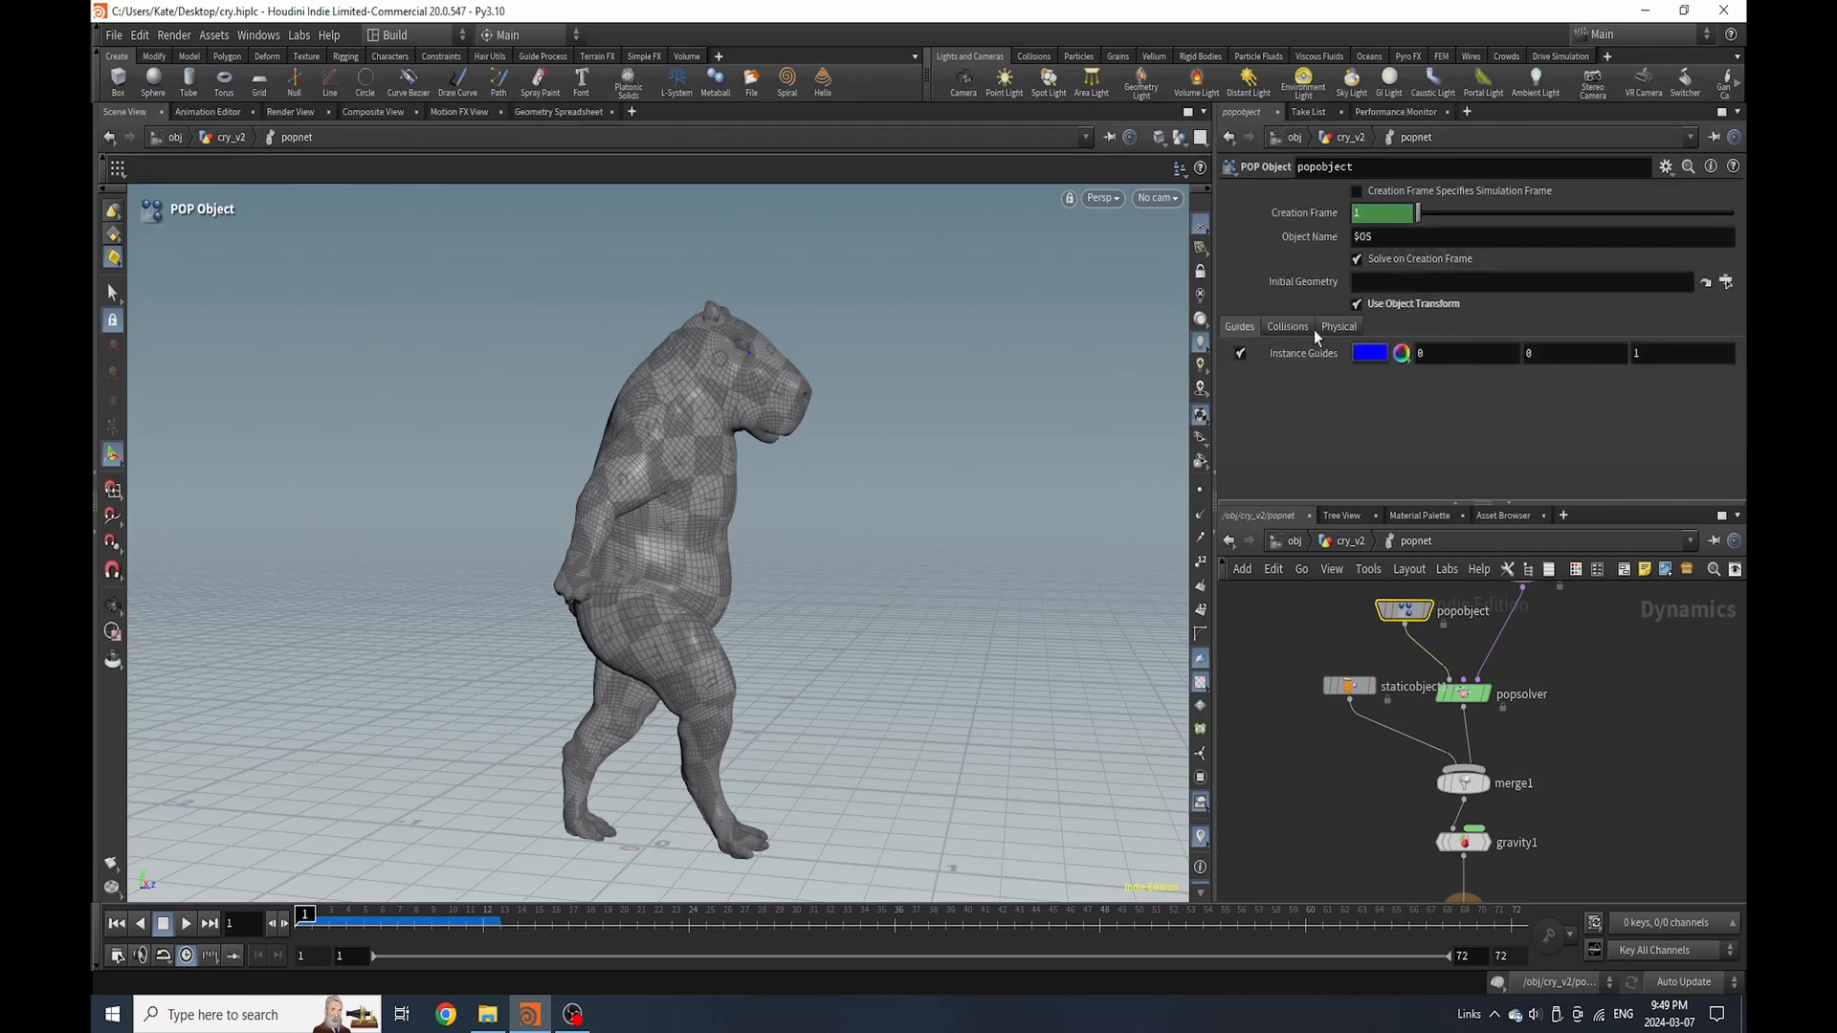
left_click(1337, 328)
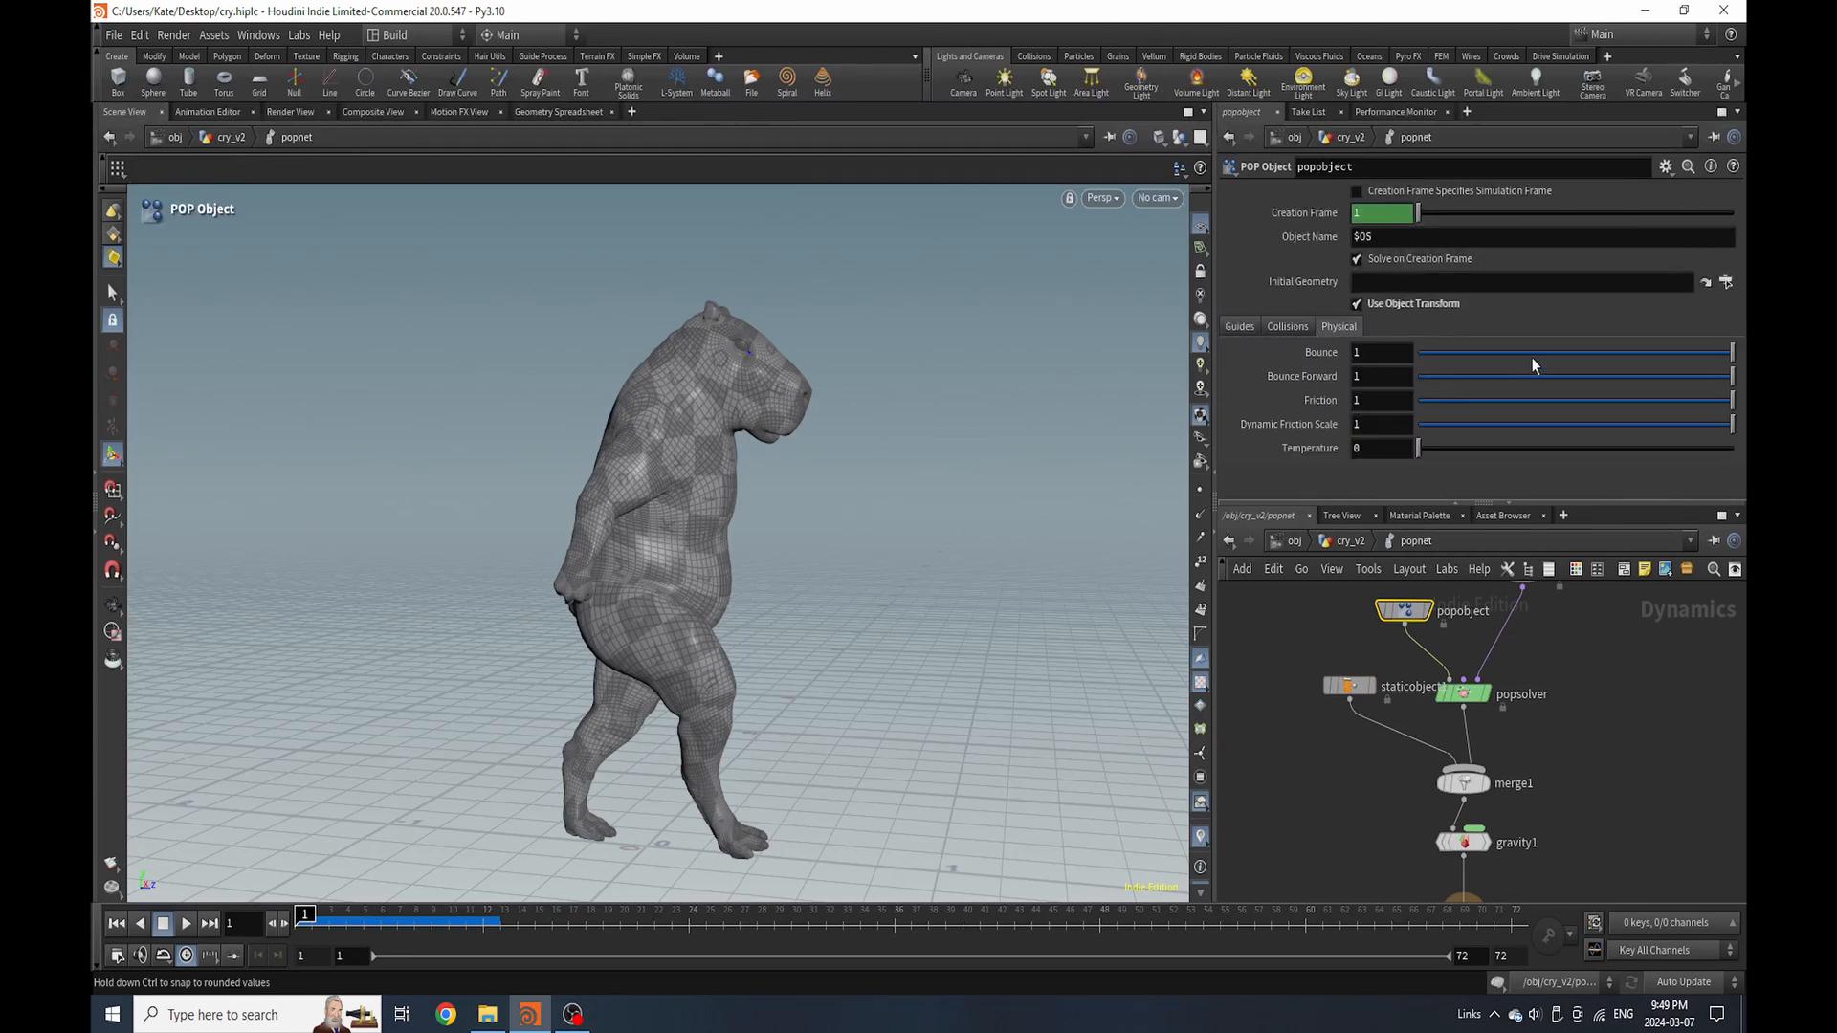
left_click_drag(1544, 381, 1425, 353)
Play the simulation to about frame 16 and examine the particles colliding around the creature's eye up close
left_click(187, 925)
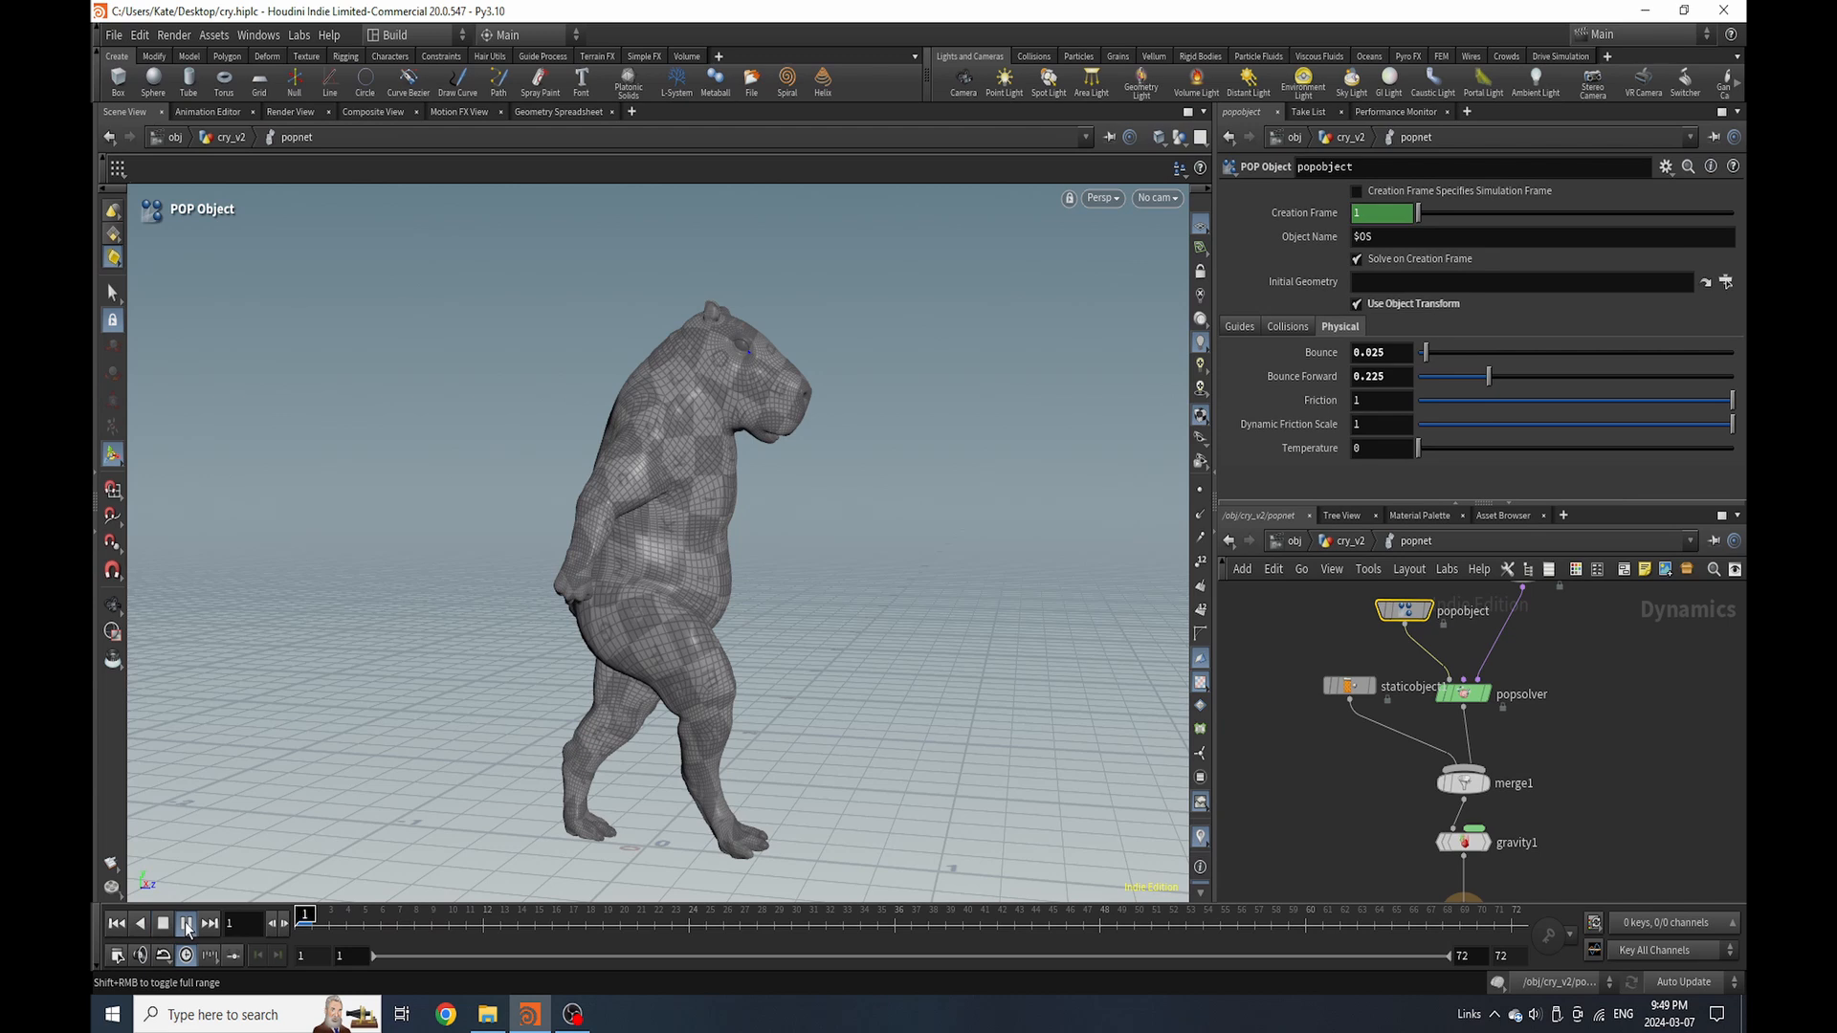
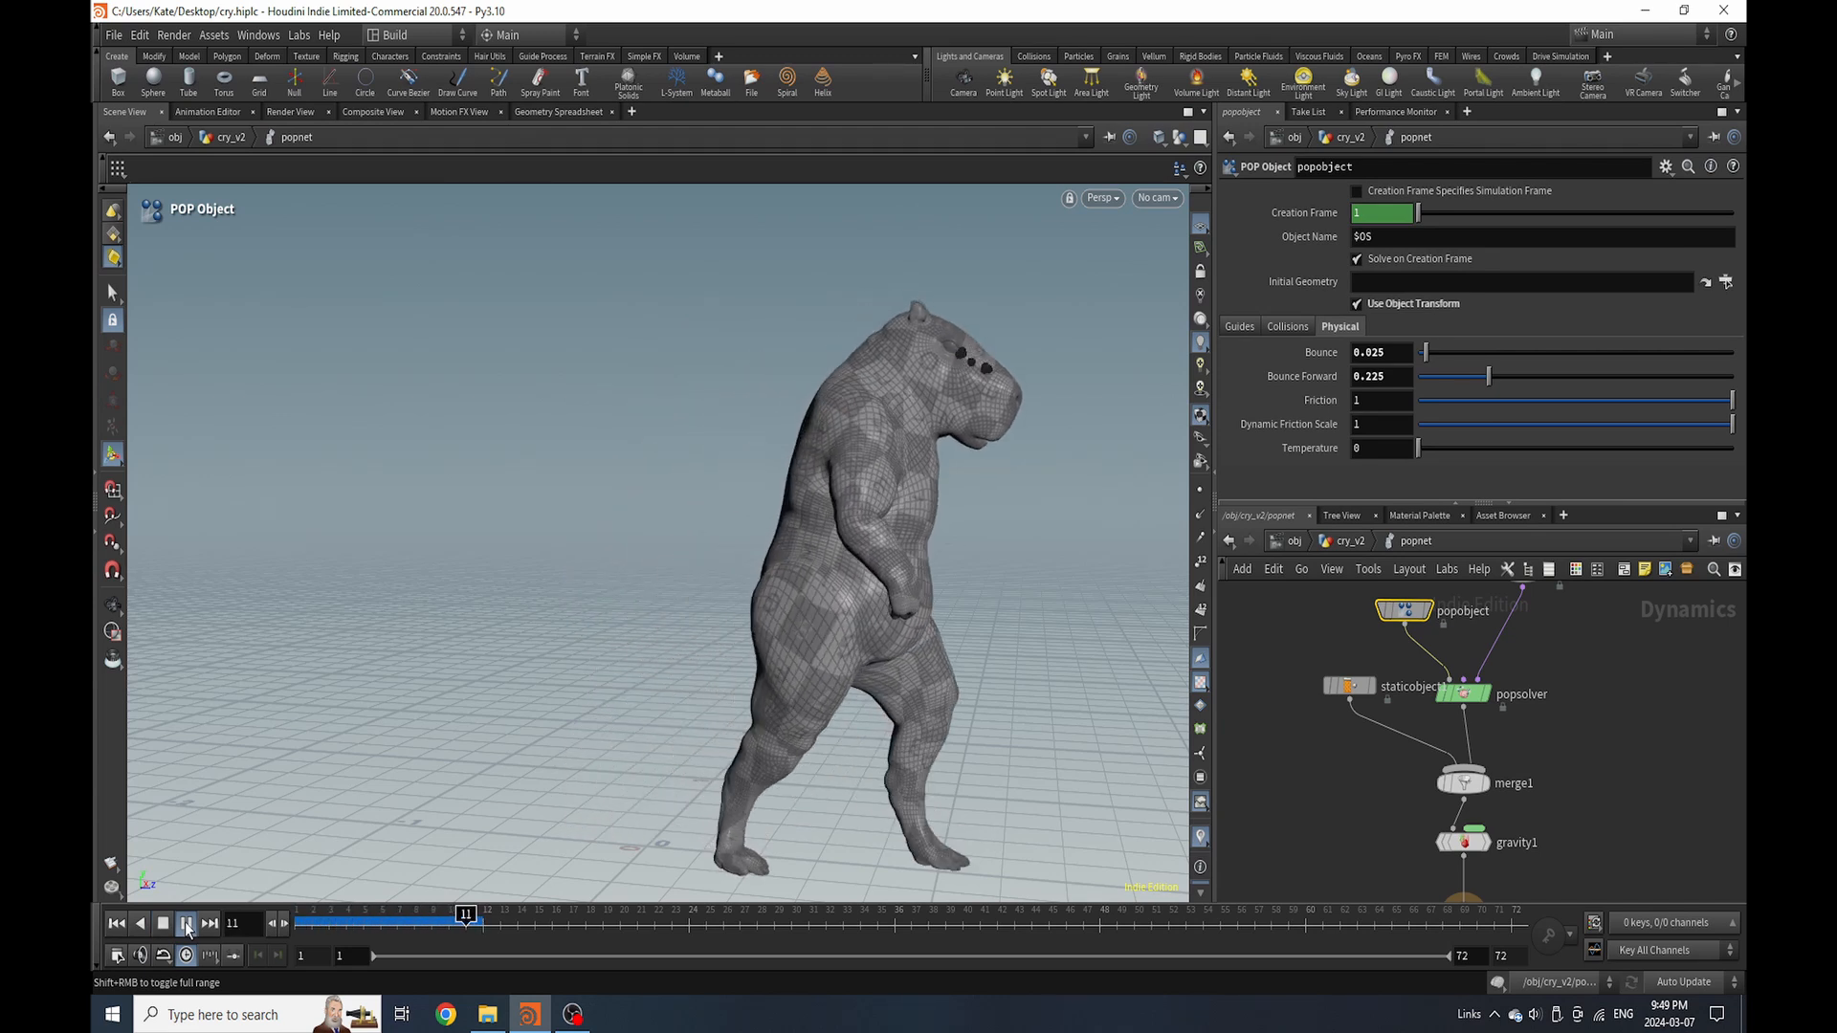
left_click(188, 924)
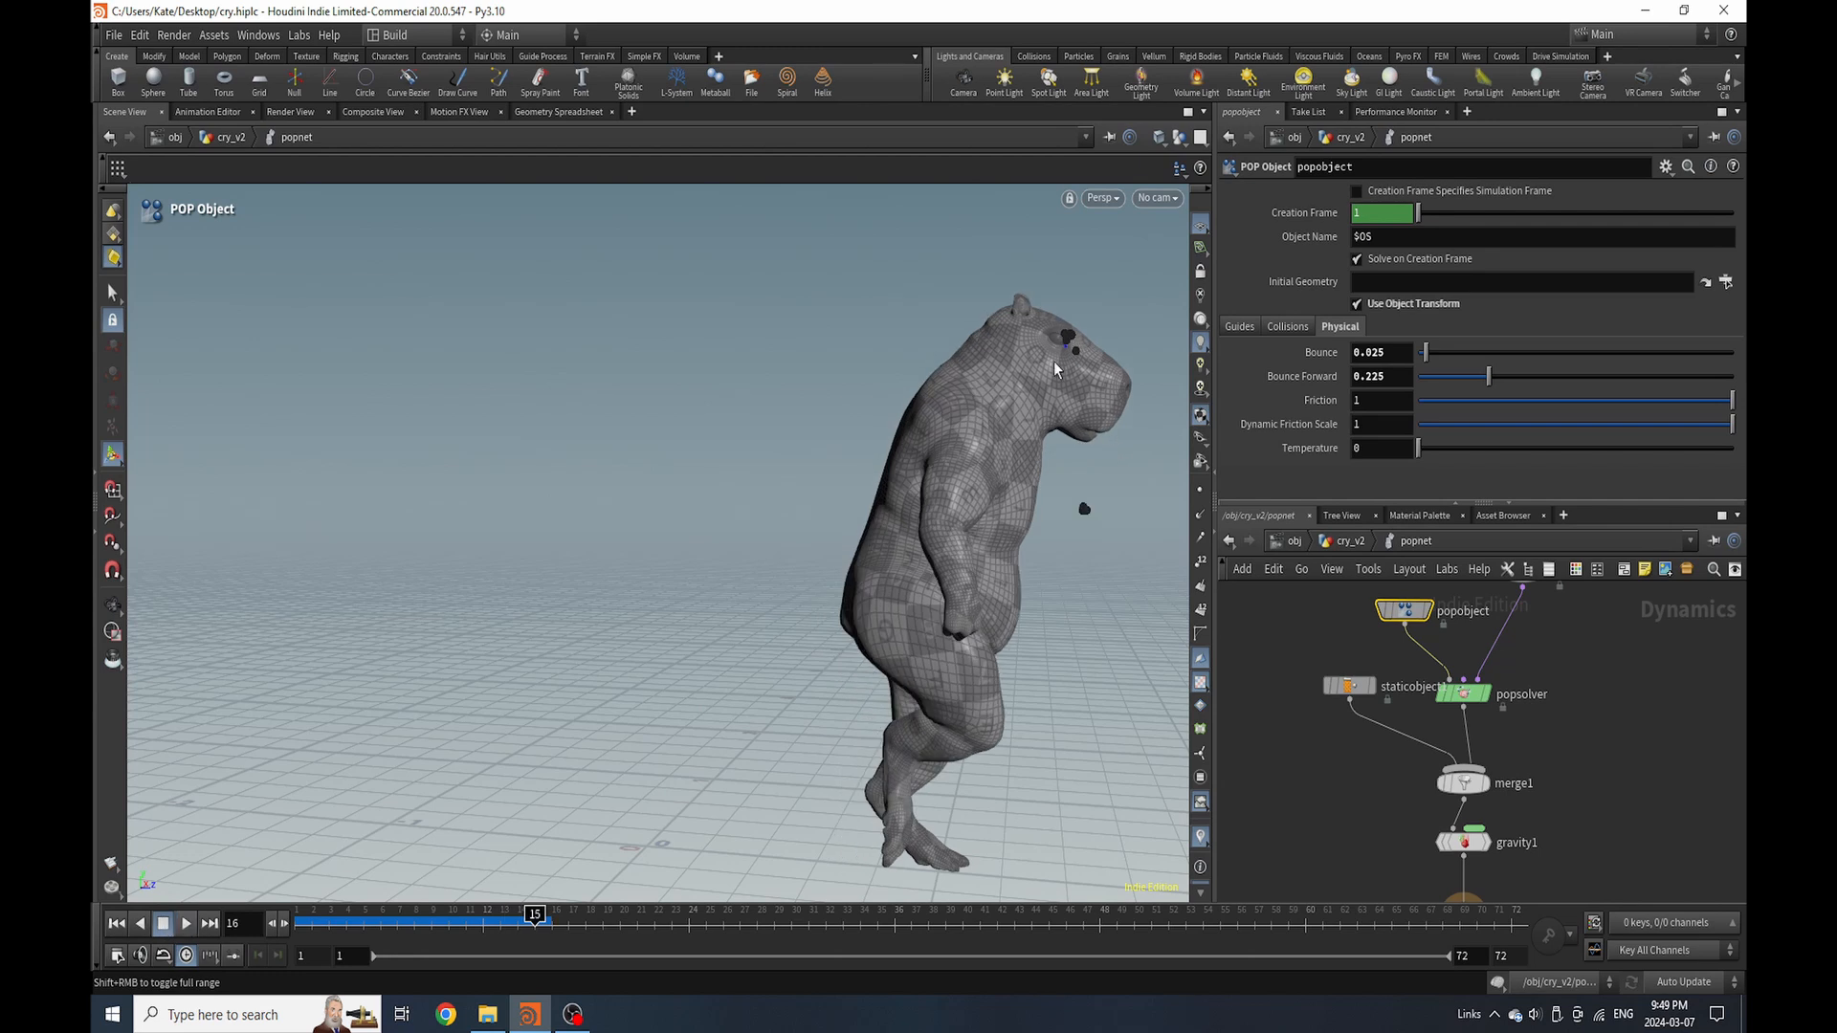
middle_click_drag(1095, 354, 529, 538, "alt")
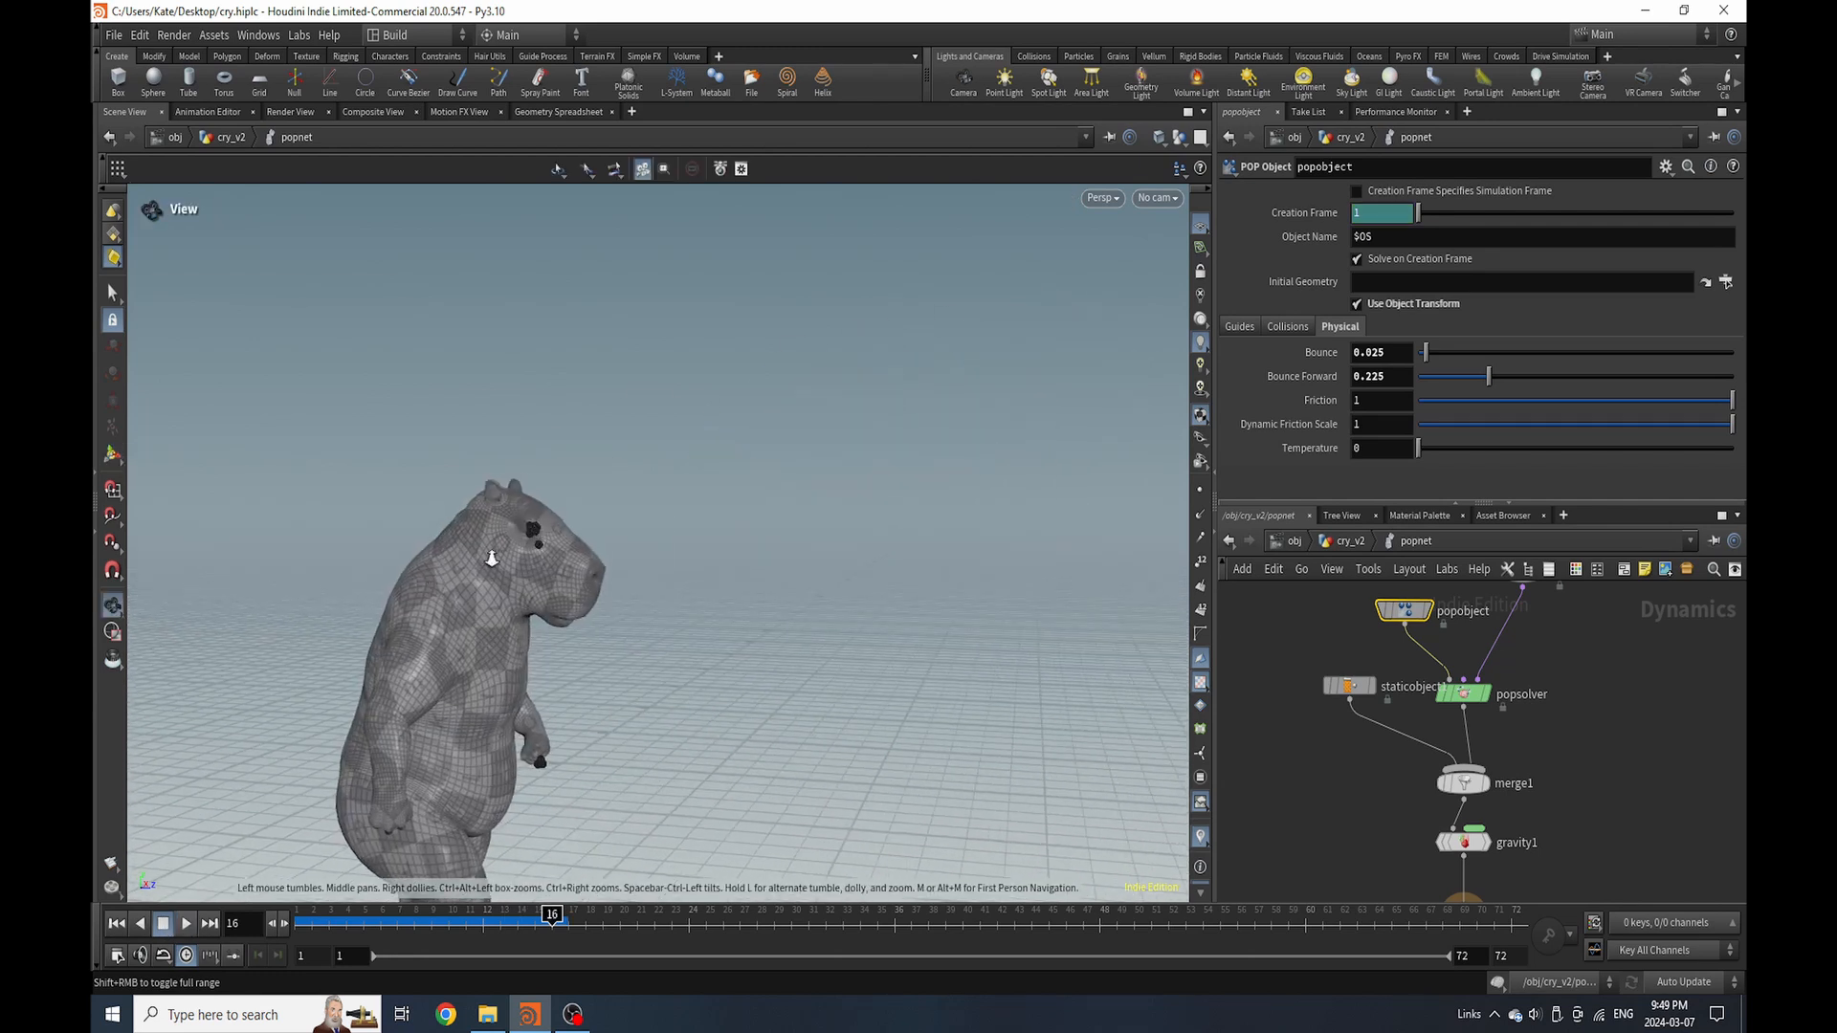
right_click_drag(492, 557, 943, 370, "alt")
left_click_drag(709, 432, 942, 539, "alt")
key("Return")
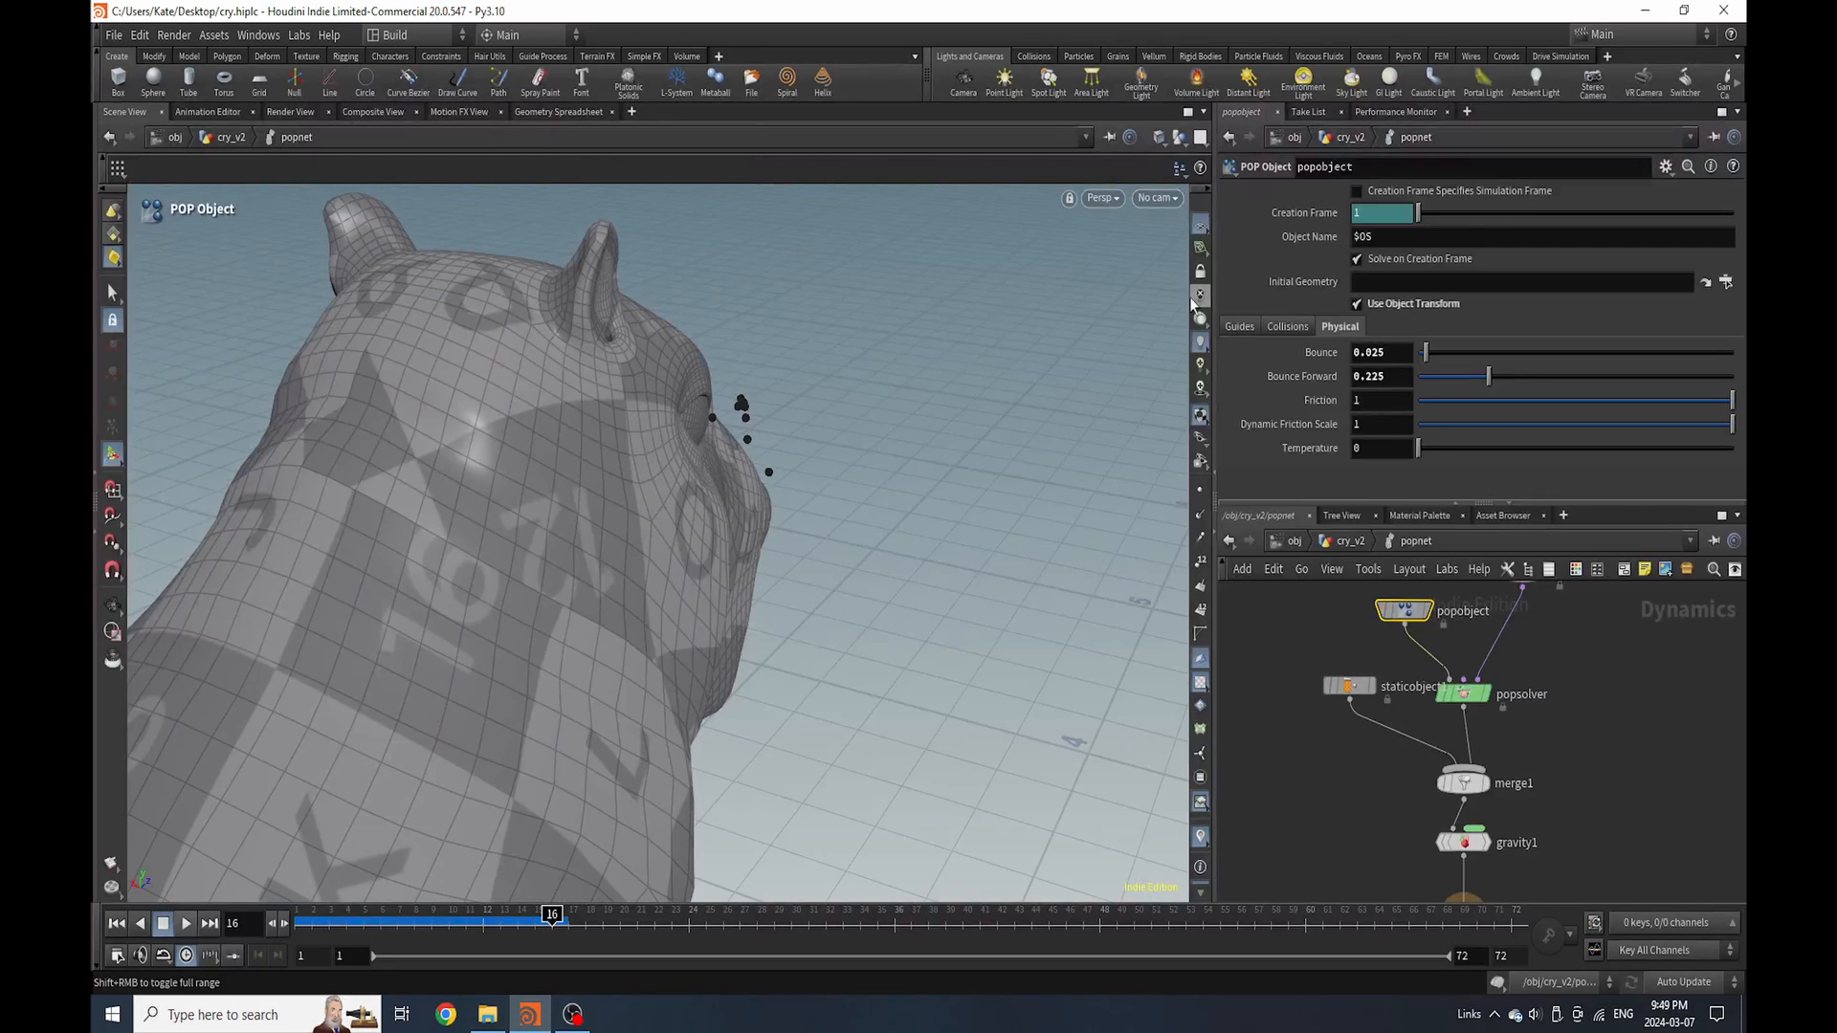
Set Bounce and Bounce Forward to 0 on both the POP object and the static collision object
left_click_drag(1426, 352, 1416, 377)
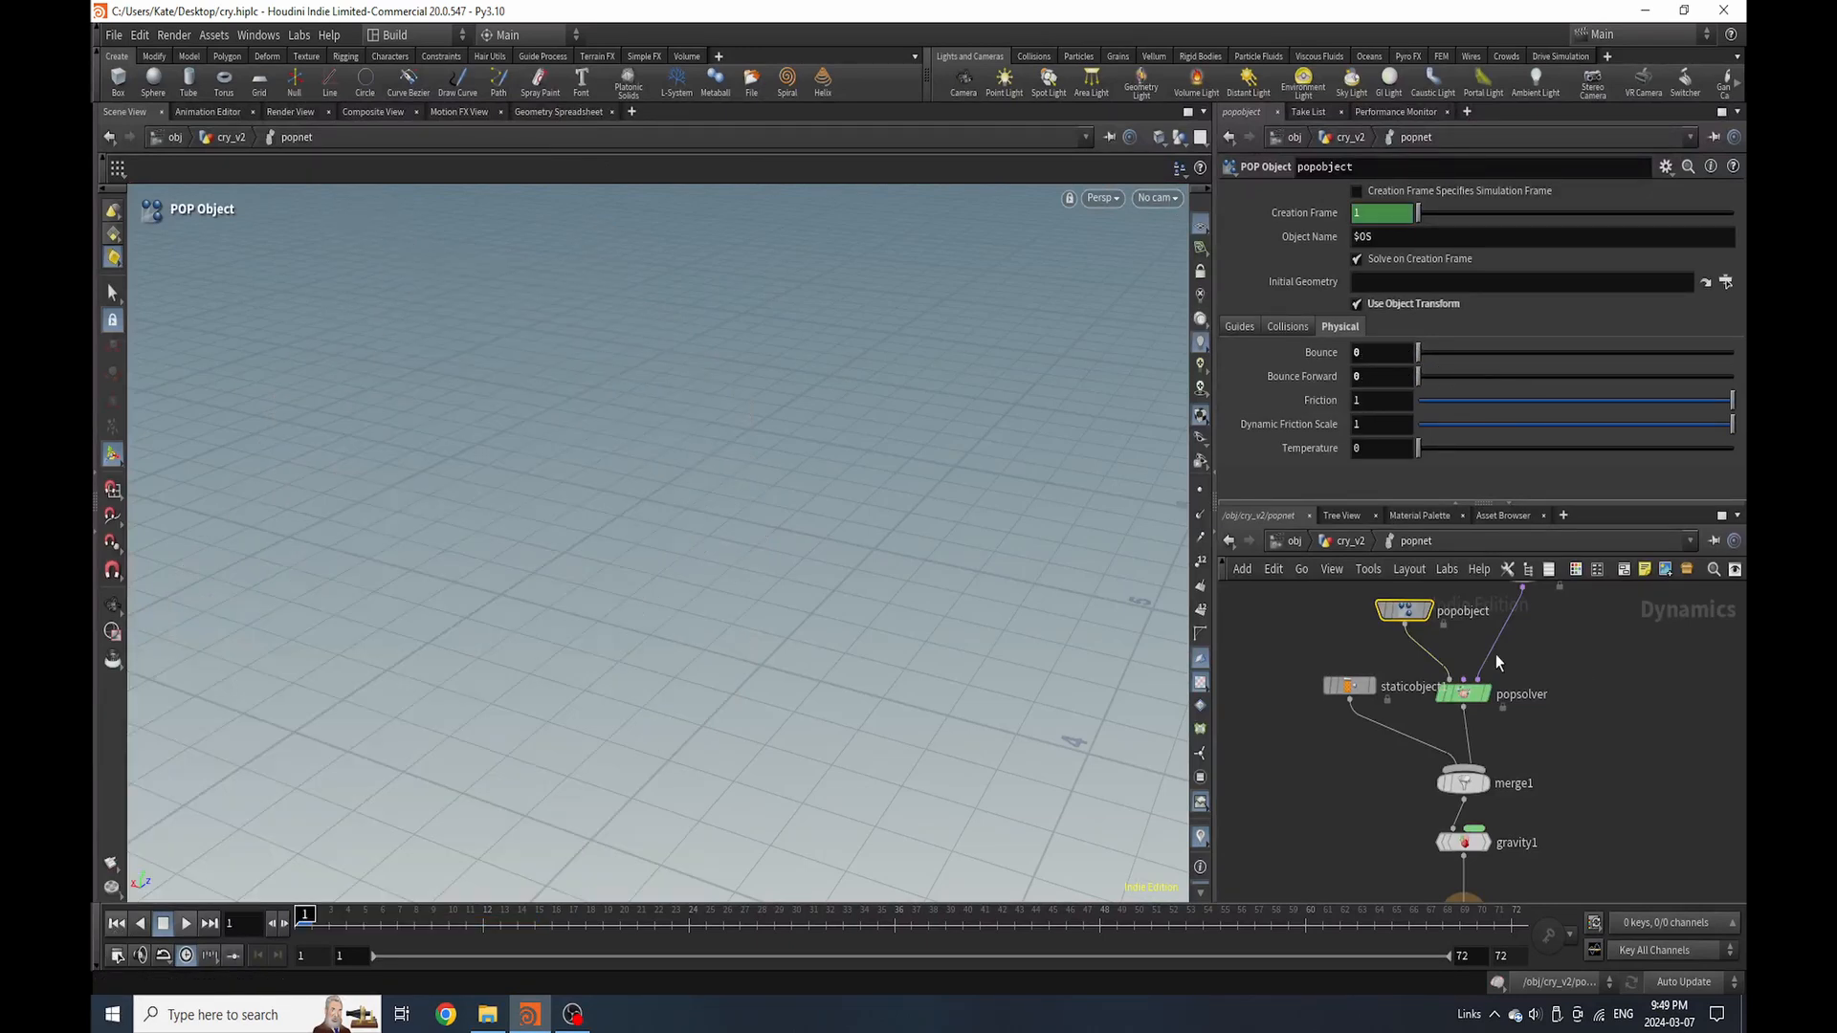
left_click(1351, 686)
left_click(1244, 412)
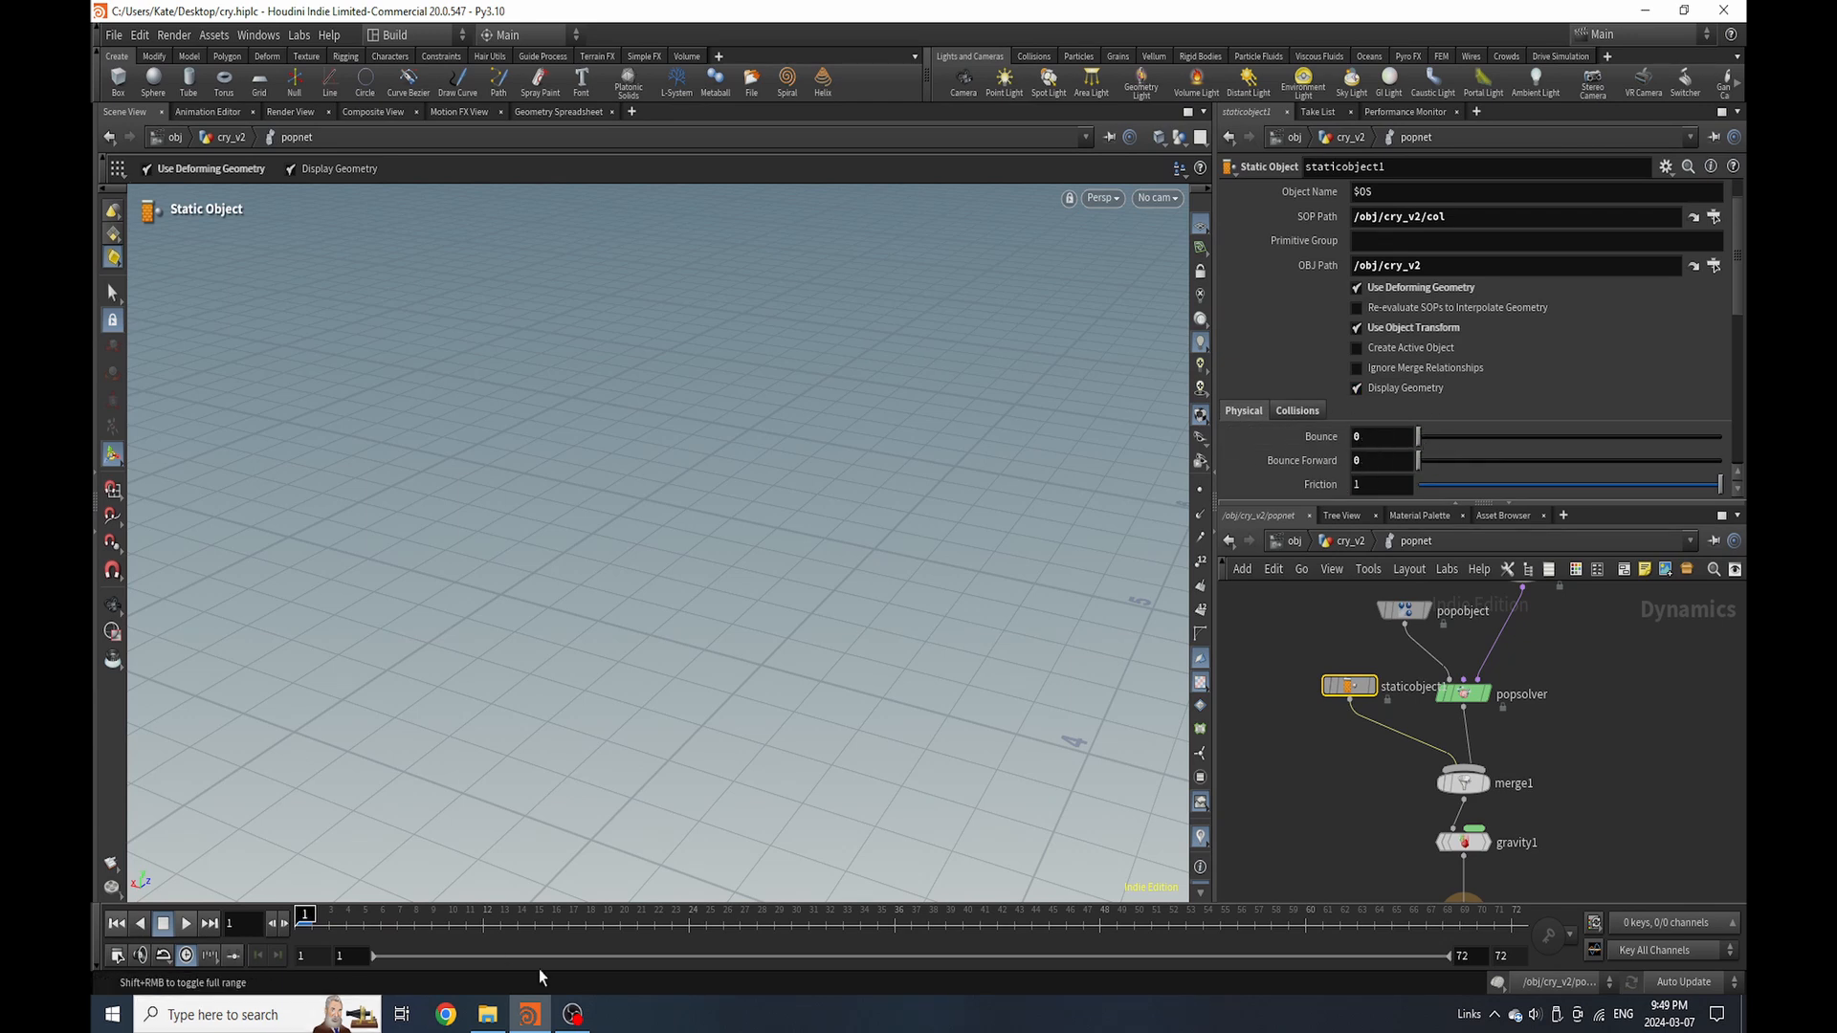
Replay the simulation from the start and examine how the particles run over the creature's head and chest from the front
left_click_drag(930, 492, 849, 390, "alt")
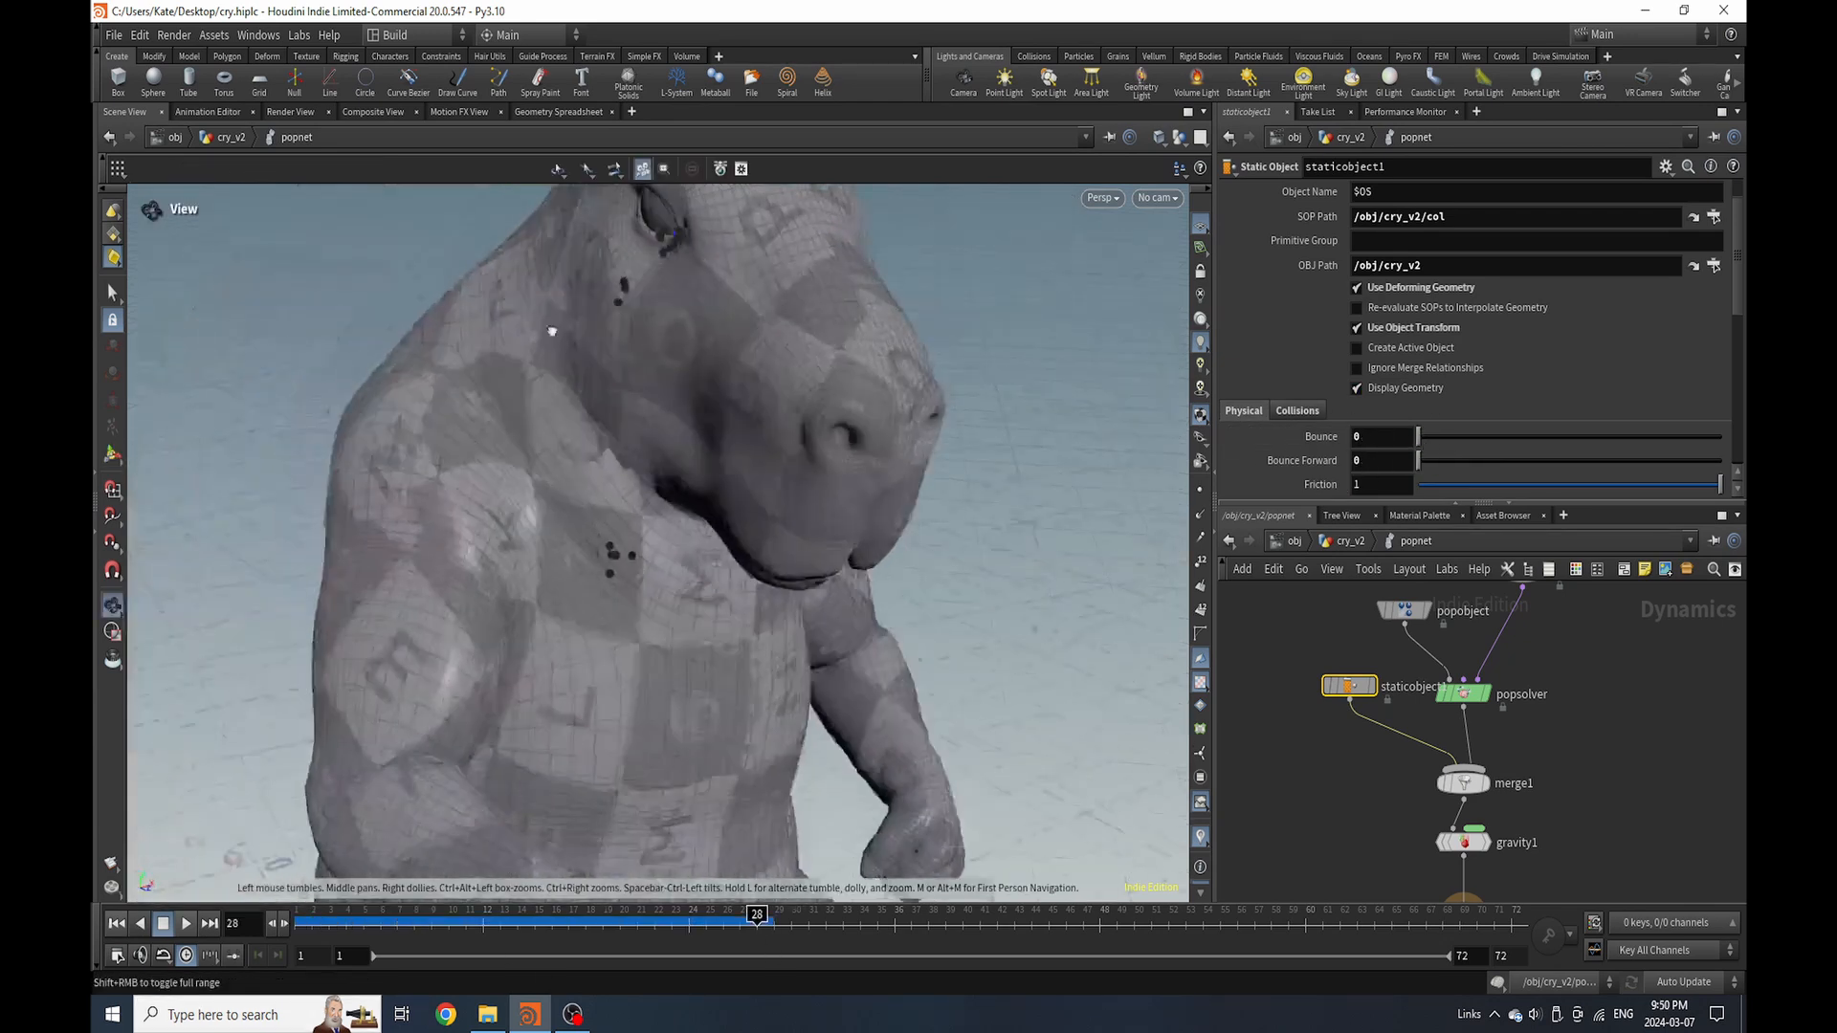
right_click_drag(848, 389, 813, 490, "alt")
middle_click_drag(813, 490, 645, 519, "alt")
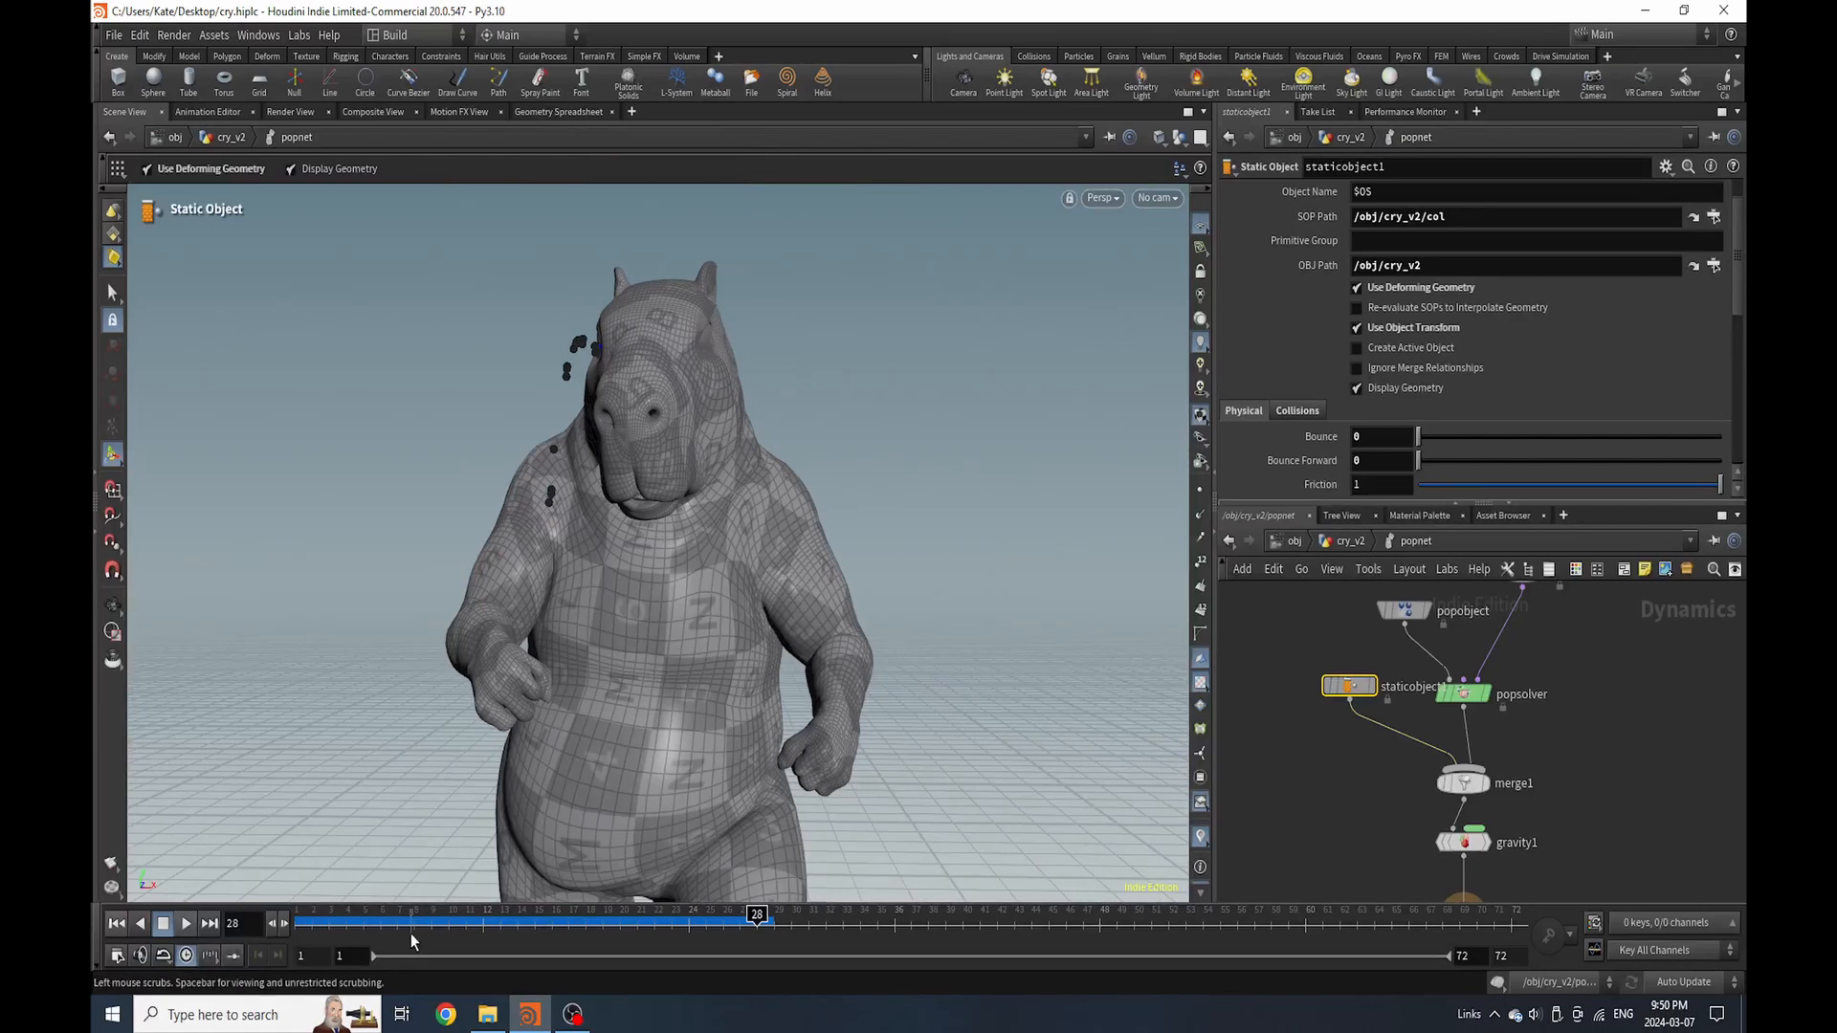
left_click_drag(350, 932, 290, 943)
left_click(186, 924)
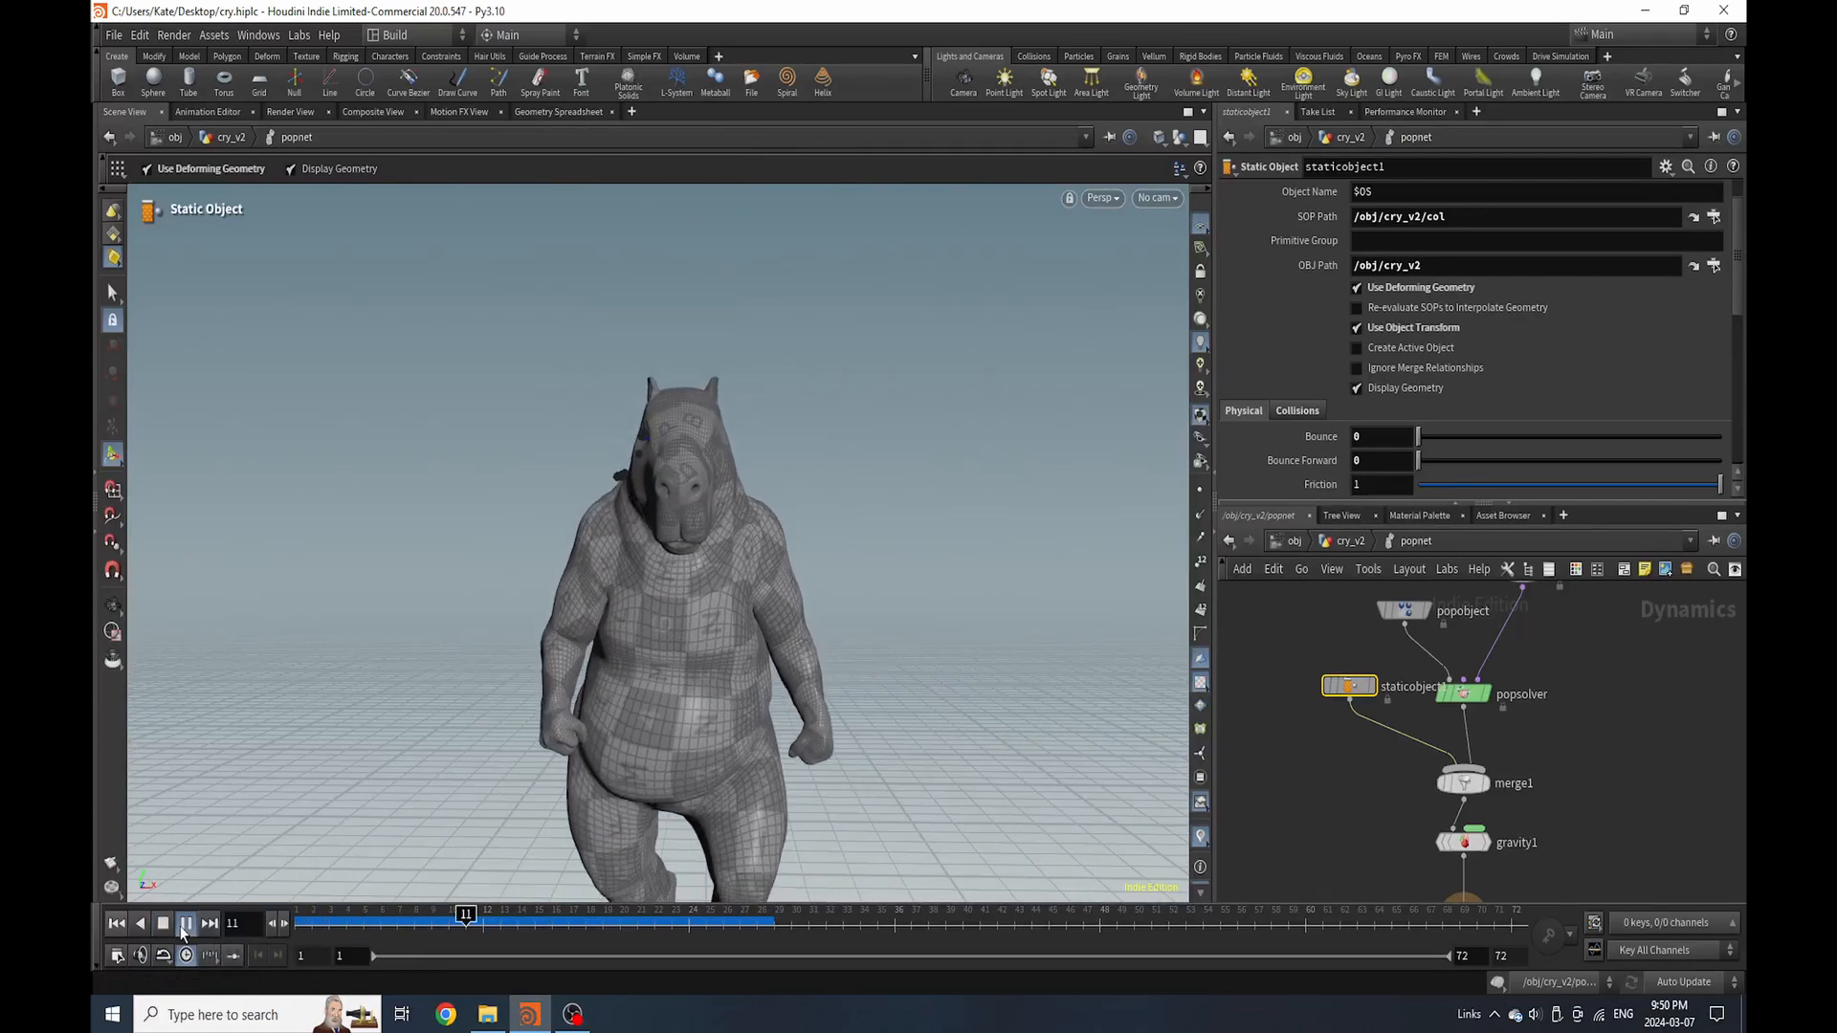
left_click_drag(602, 469, 705, 457, "alt")
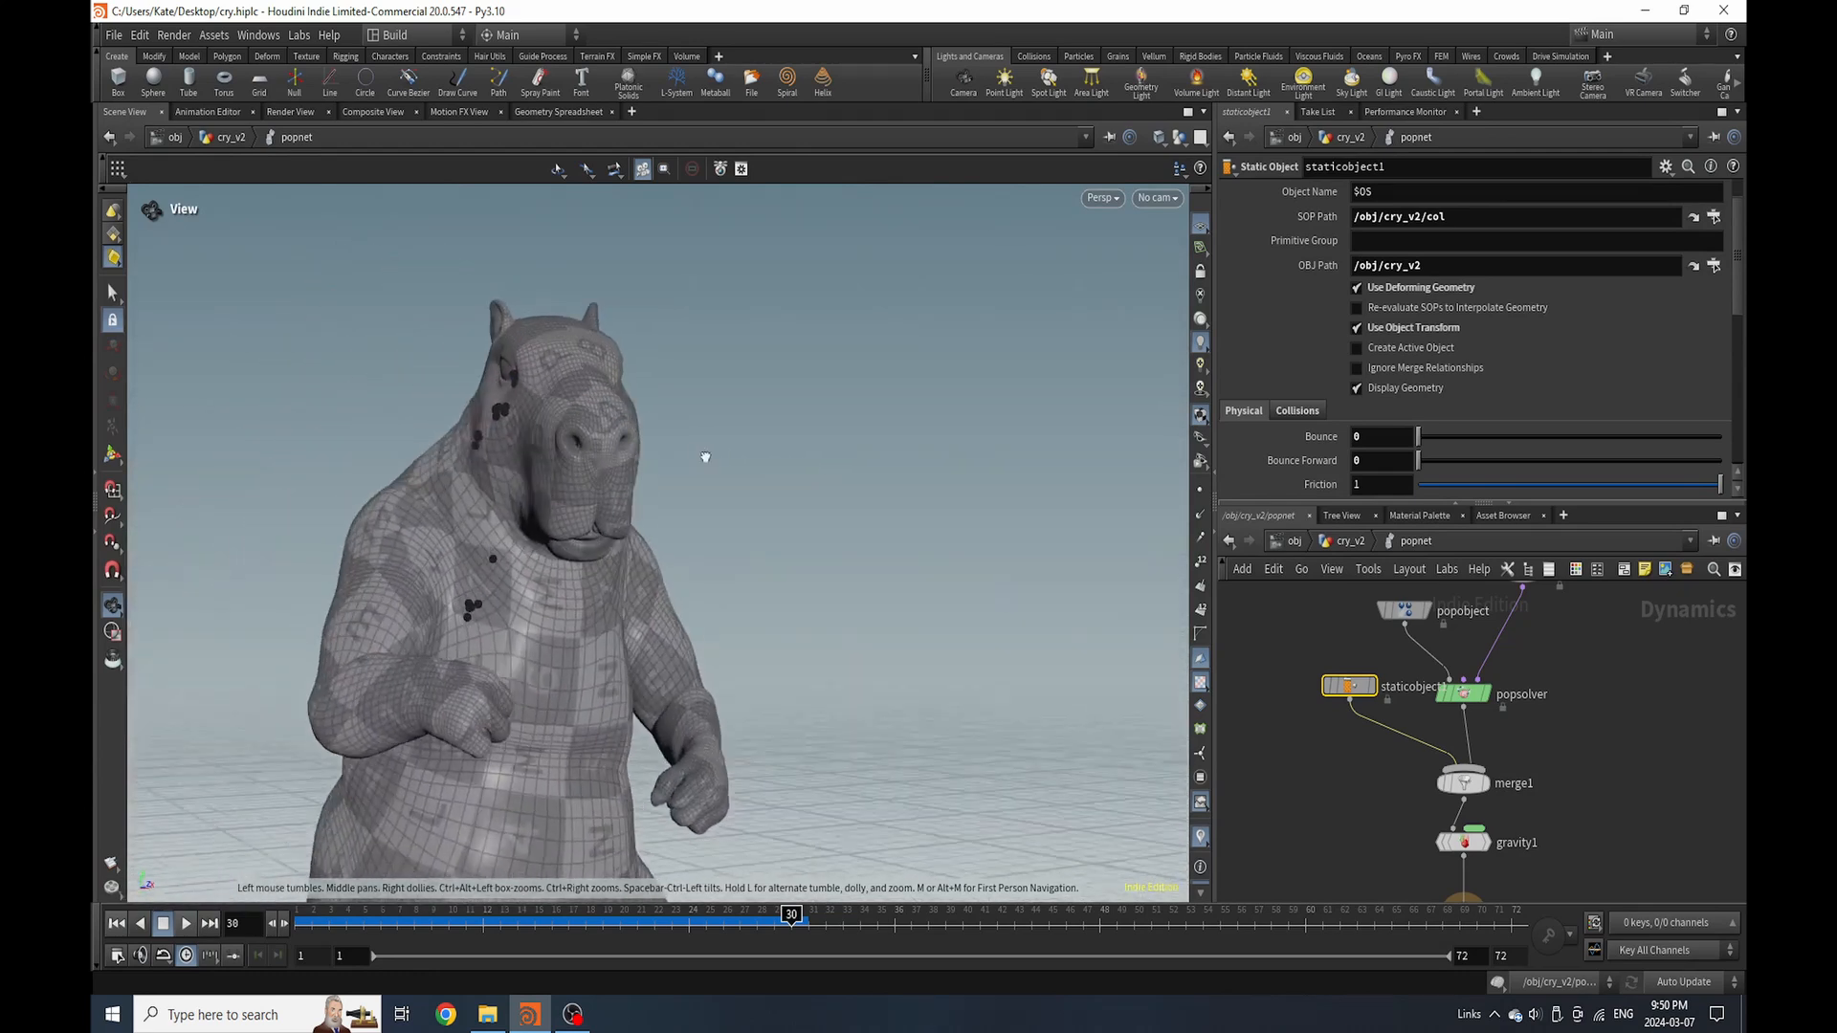
Set the POP solver's collision behavior Response to Stop
left_click(1463, 692)
left_click(1371, 193)
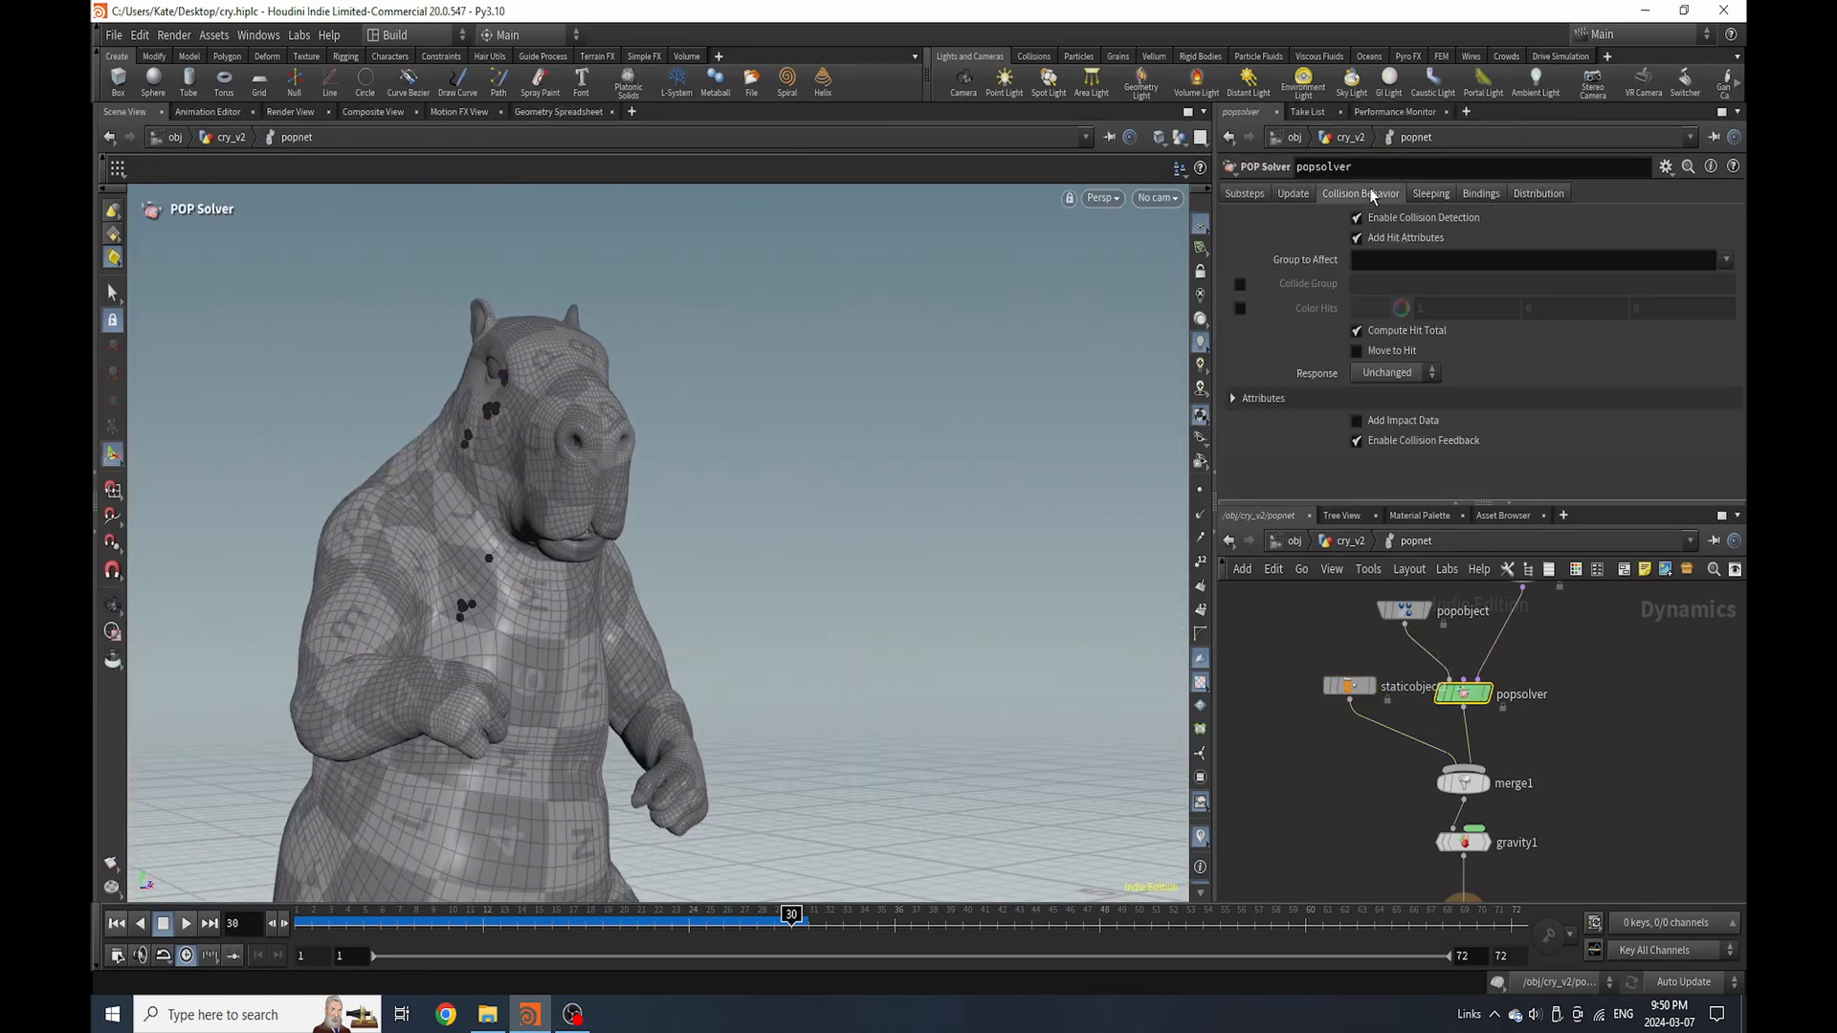
left_click(1387, 373)
left_click(1387, 437)
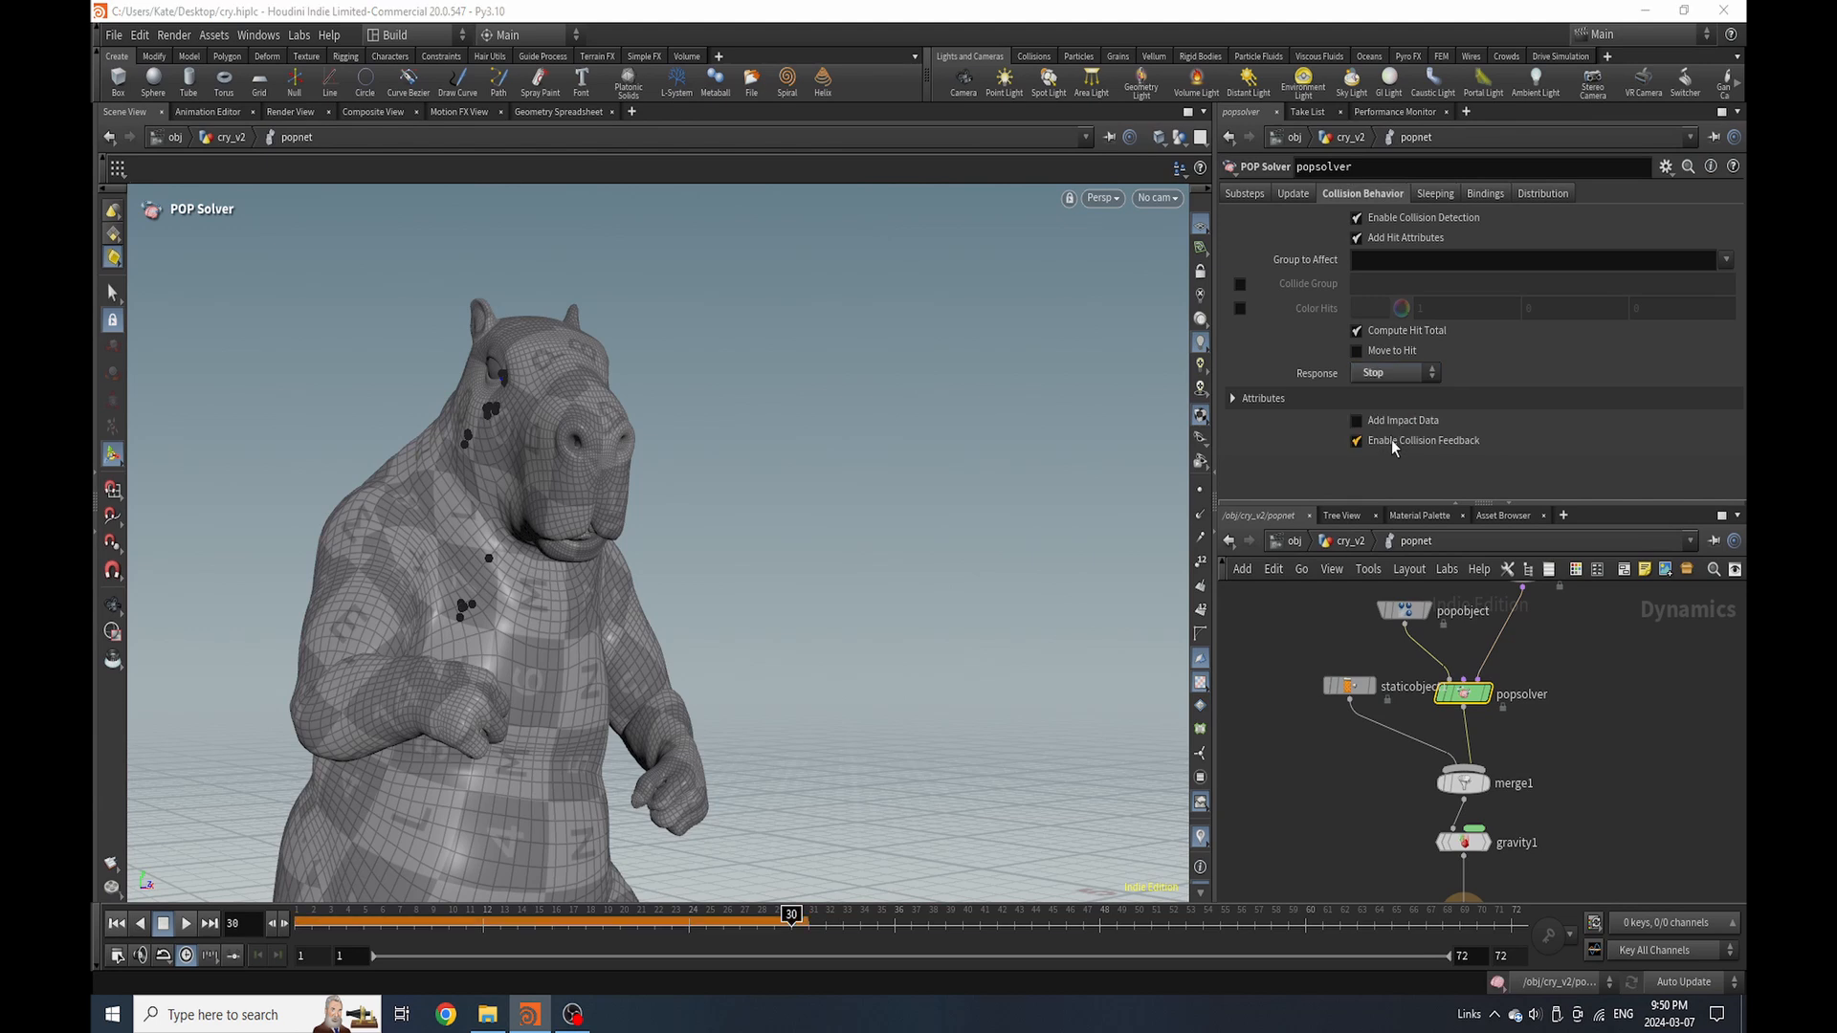
Play the simulation from frame 1 to check the Stop collision response, and return to frame 1
left_click(115, 924)
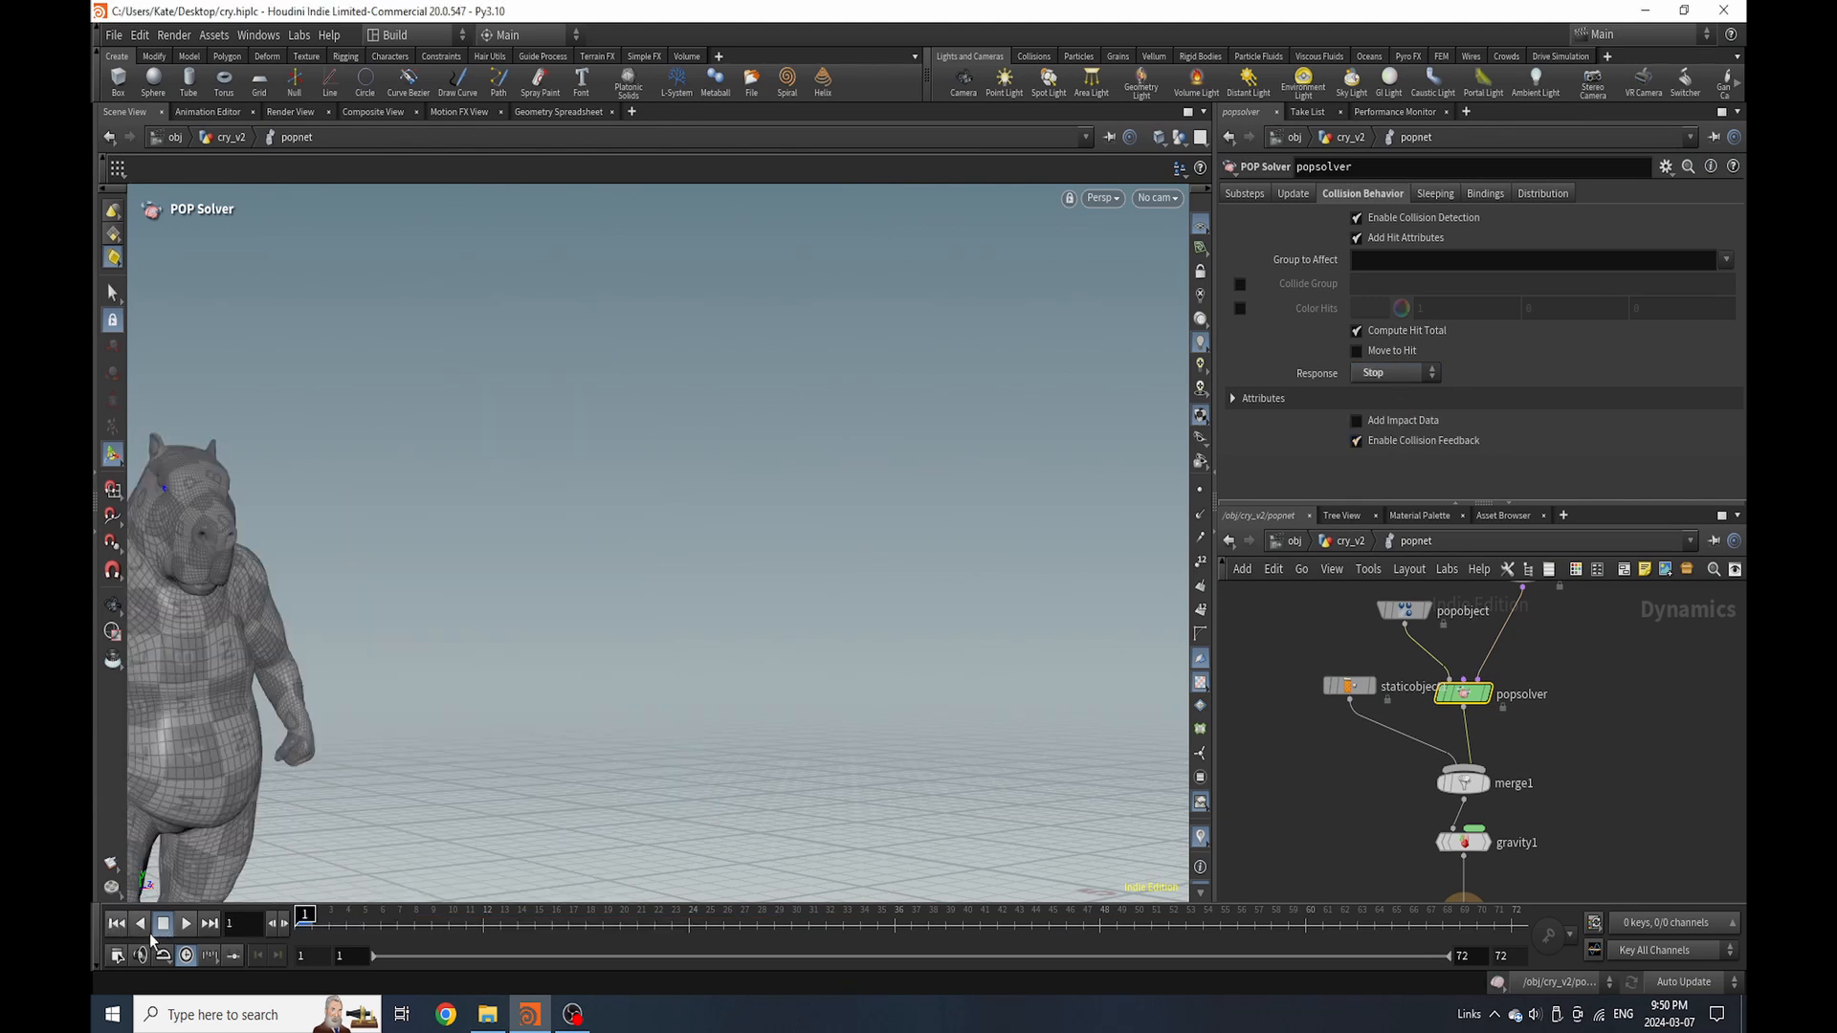
left_click(185, 924)
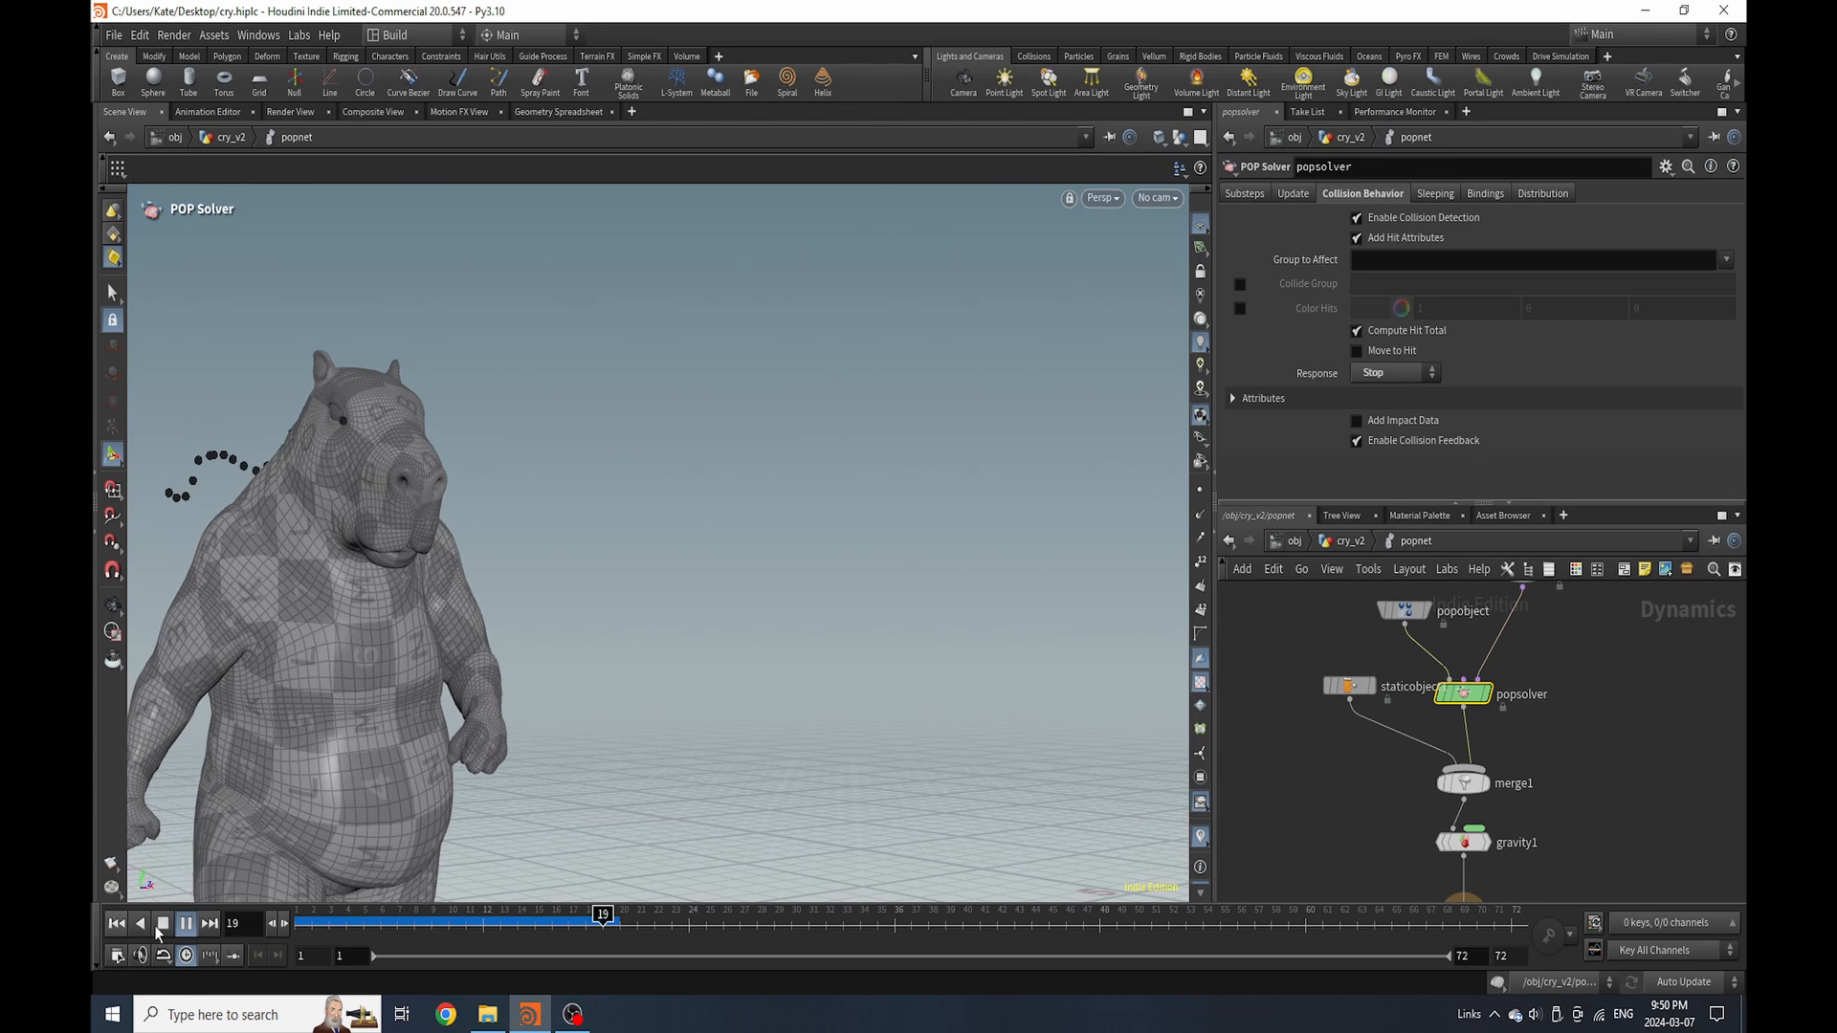
key("Escape")
left_click_drag(488, 920, 298, 913)
Change the POP solver's collision Response to Slide, leaving Move to Hit off
left_click(1356, 351)
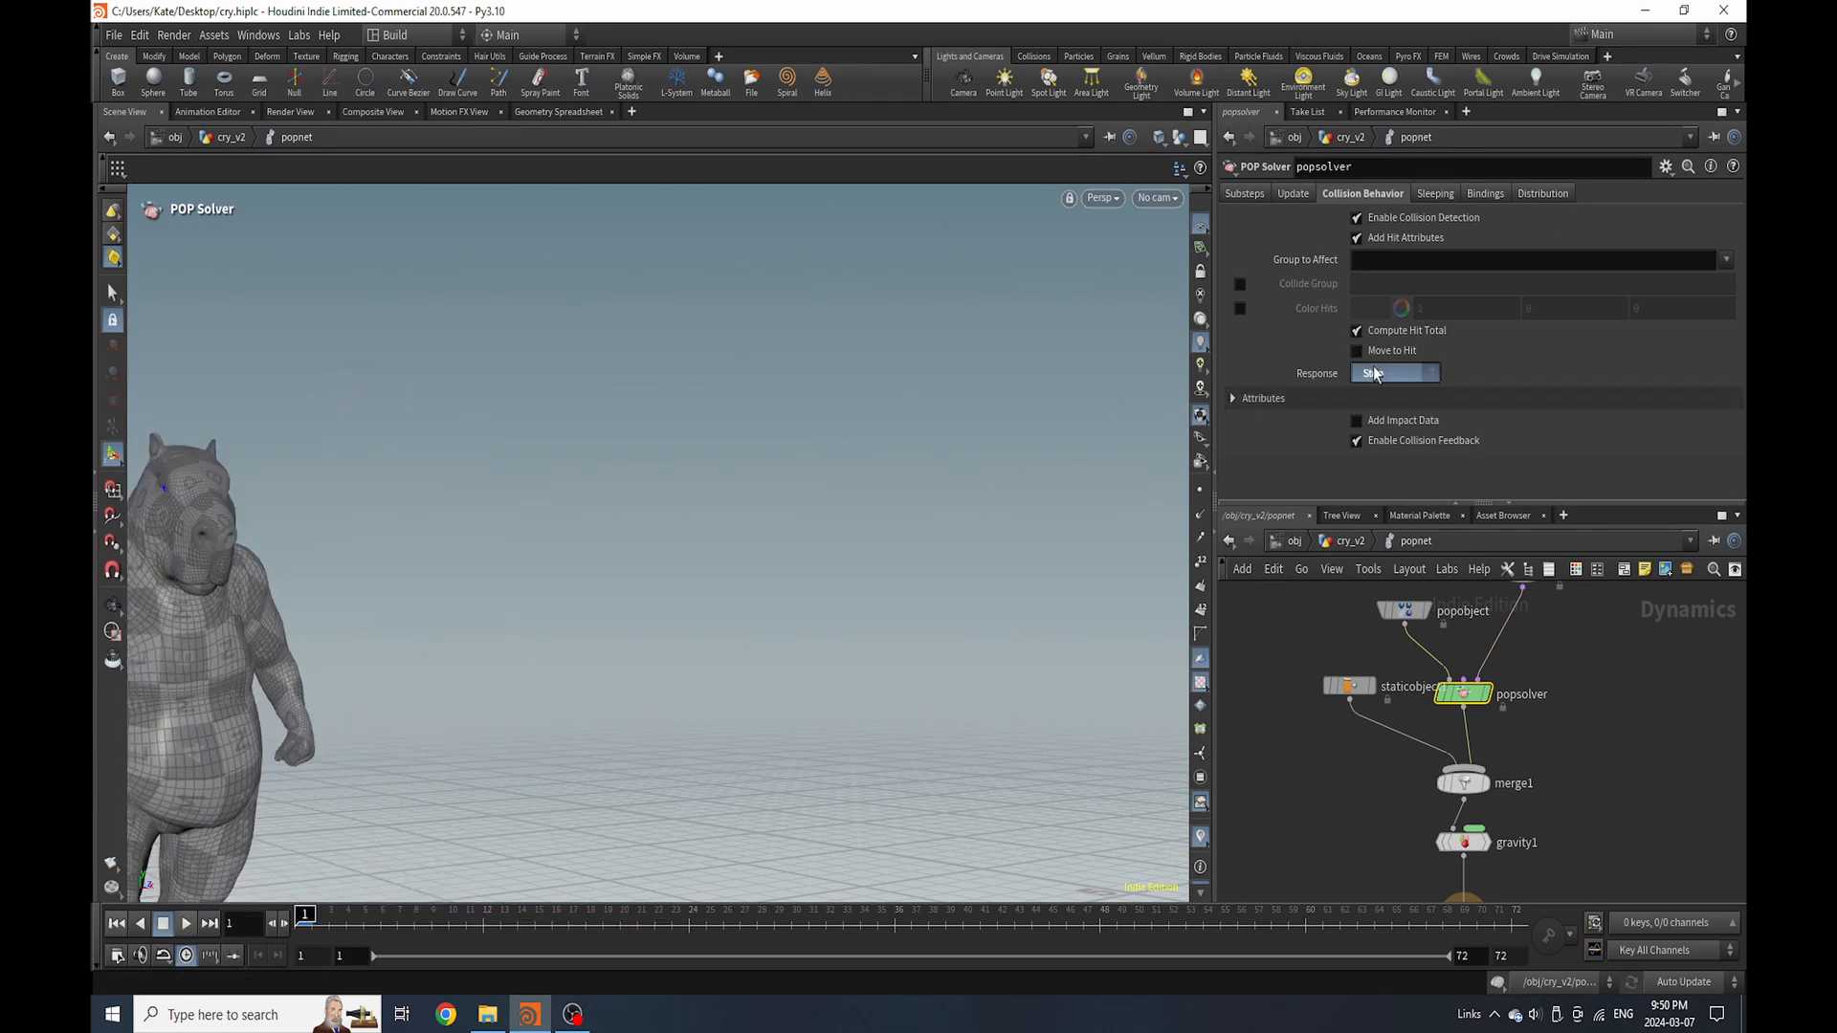
left_click(1395, 372)
left_click(1377, 469)
Play the simulation from frame 1 with the Slide response and examine the particles on the creature from the side
left_click_drag(603, 921, 248, 928)
left_click(186, 924)
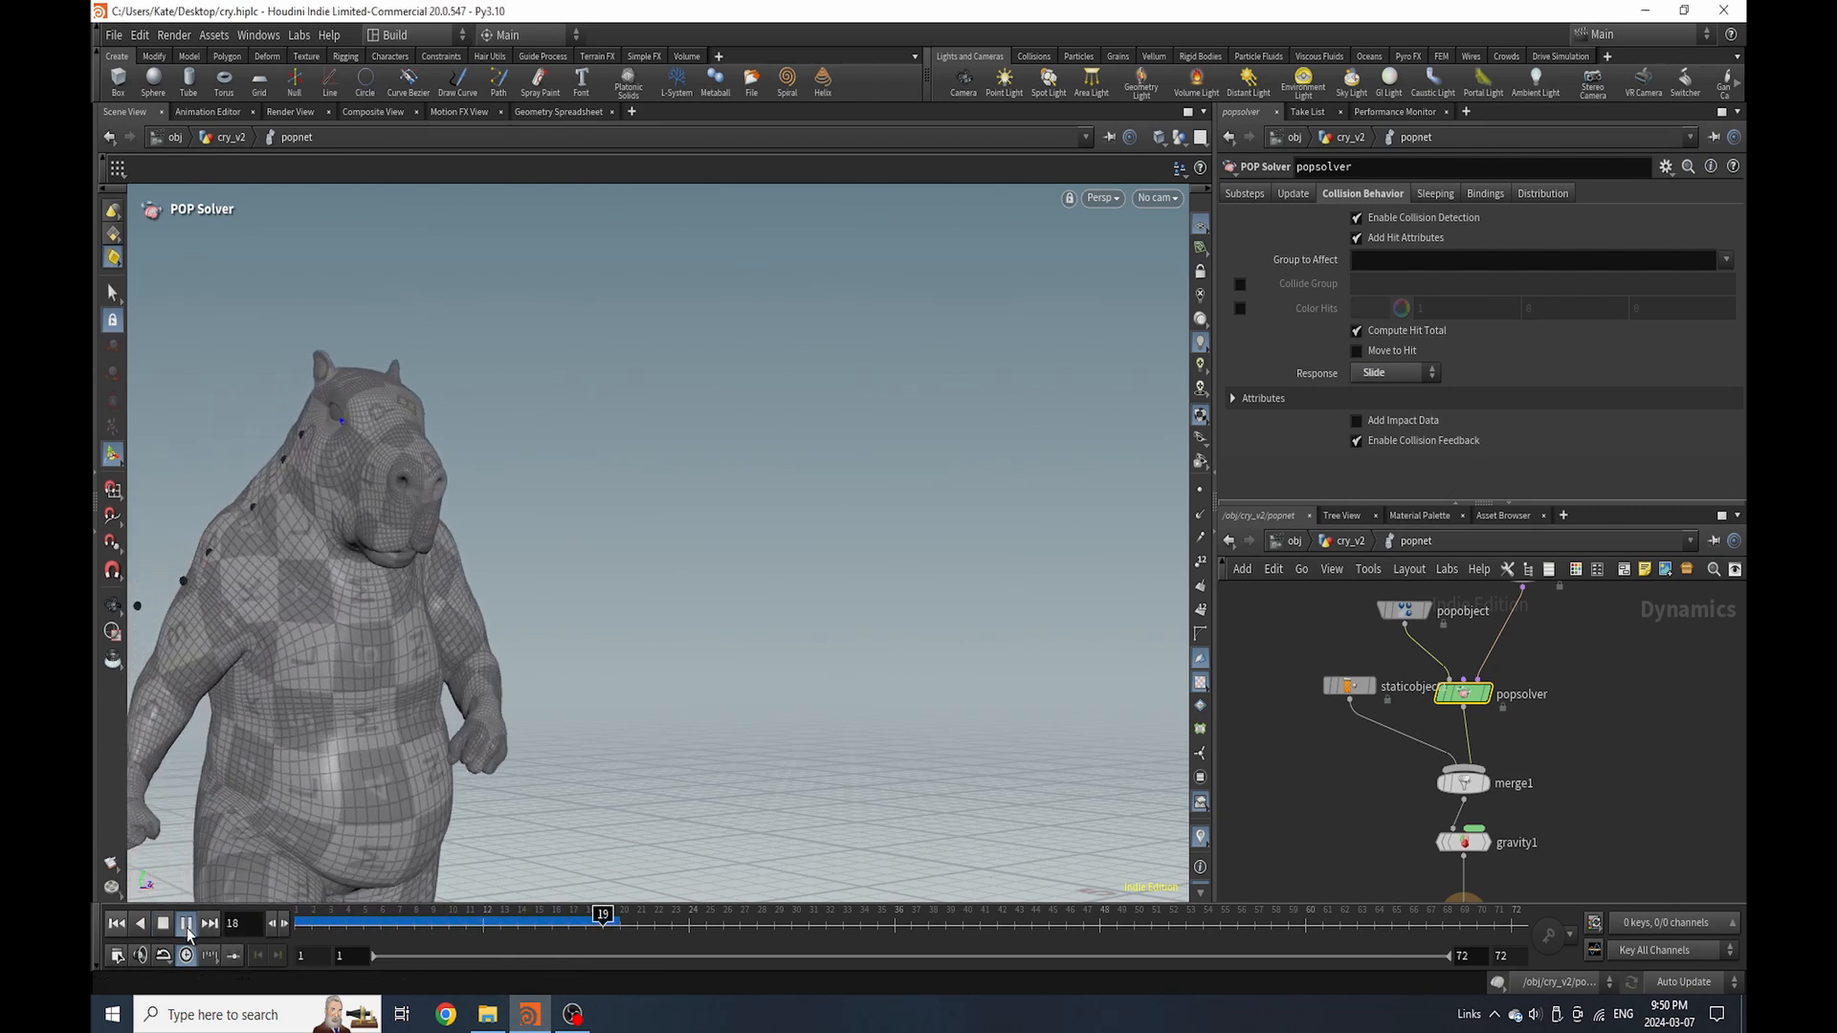
key("Escape")
left_click_drag(479, 553, 512, 580)
scroll(658, 402, "up", 4)
left_click_drag(572, 487, 562, 422)
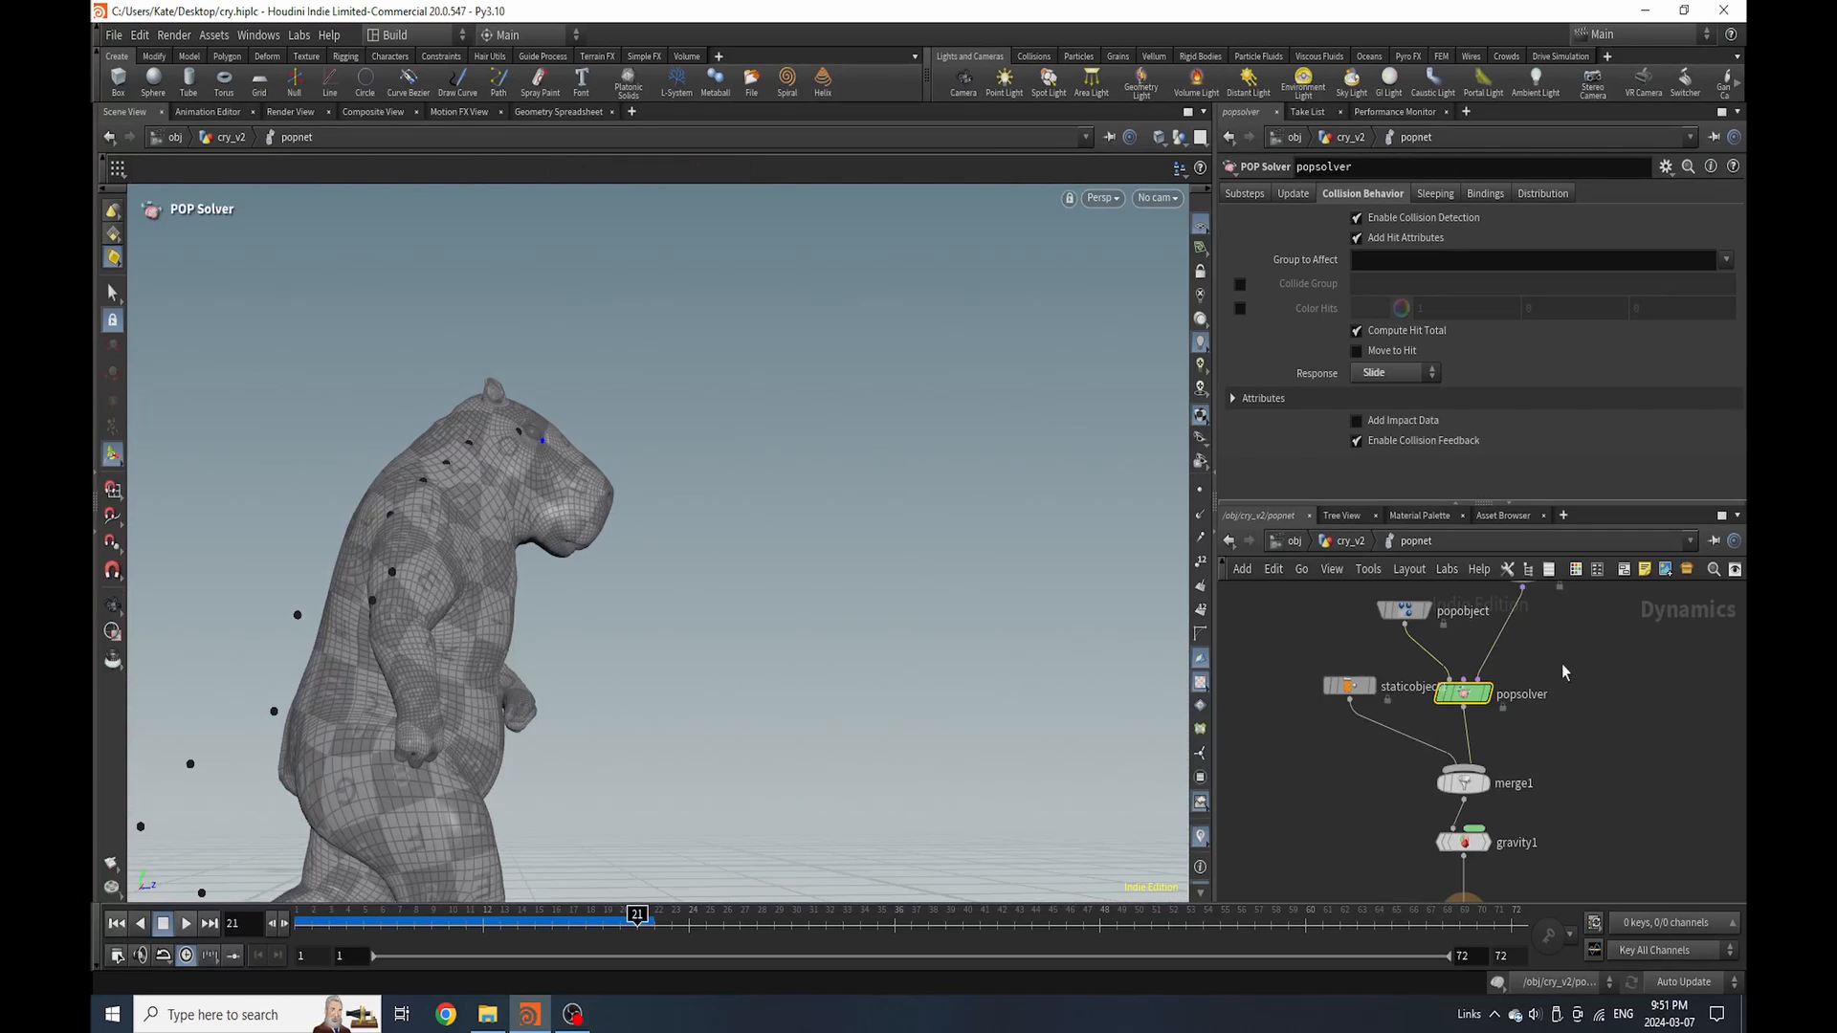
On the POP source's birth settings, set Jitter Birth Time to Negative and Interpolate Source to Back
middle_click_drag(1577, 595, 1499, 731)
left_click(1444, 738)
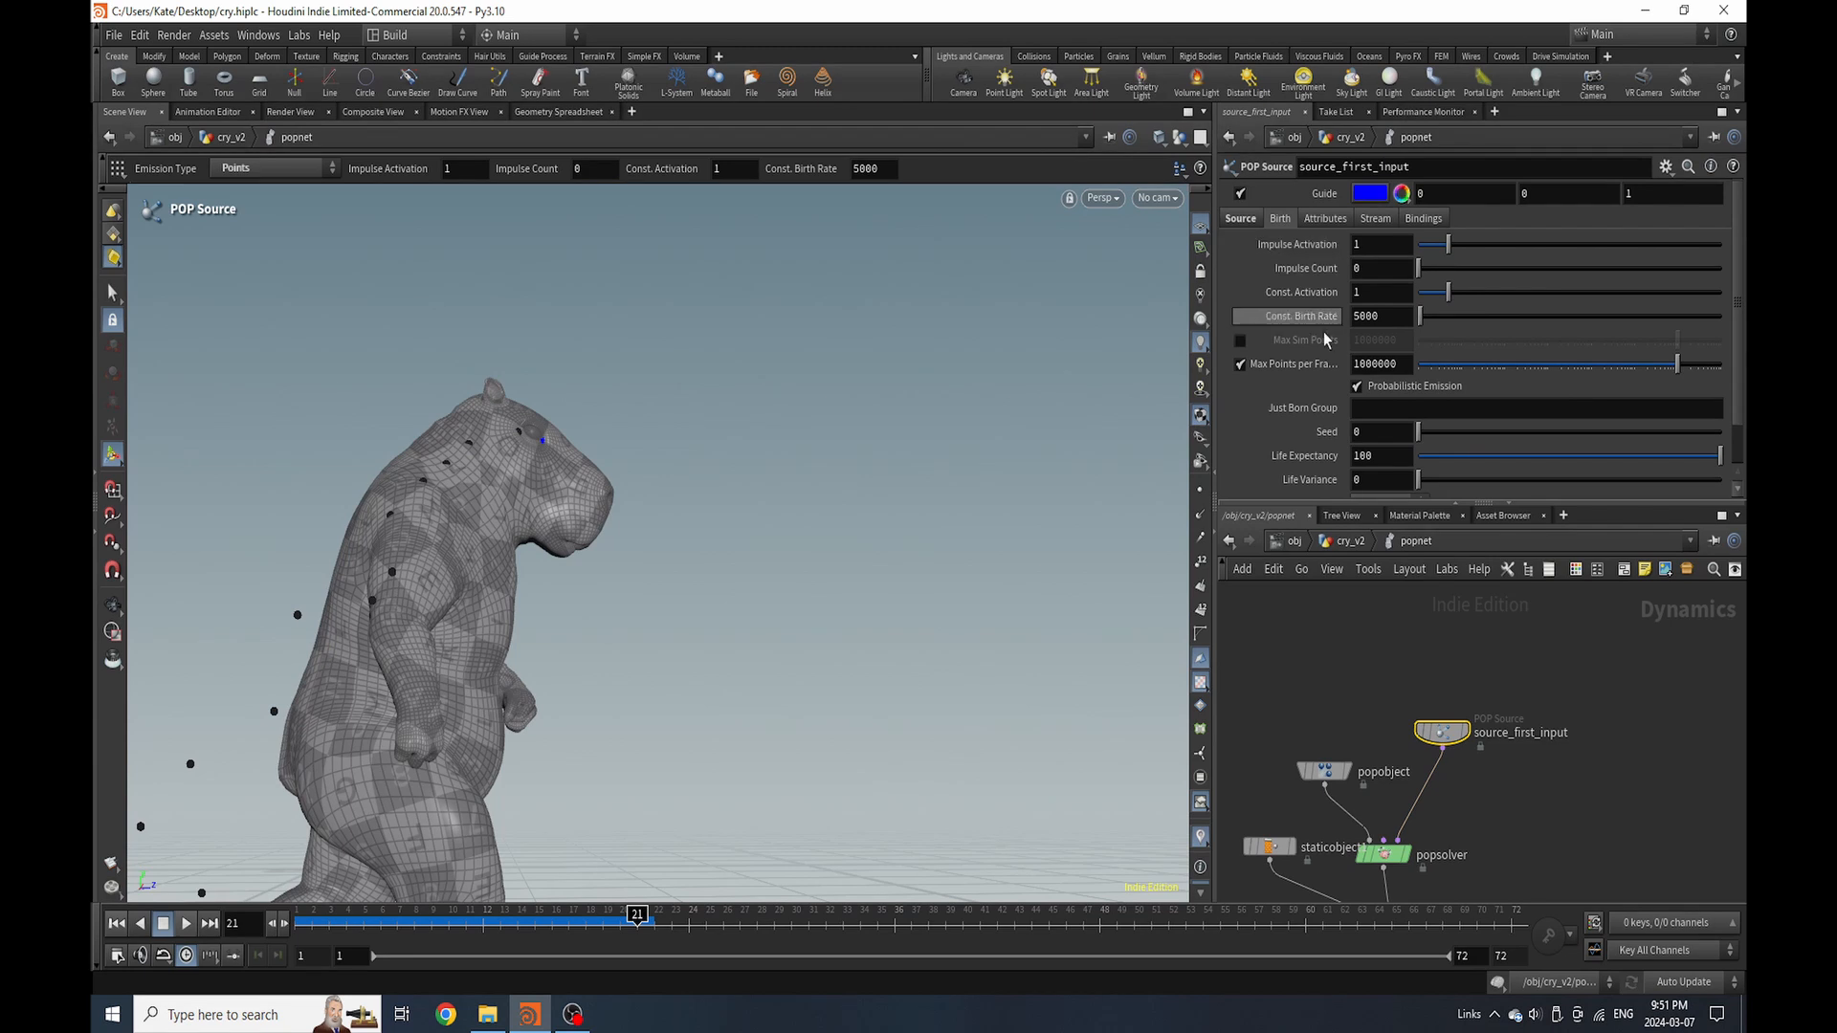
left_click(1241, 218)
left_click(1325, 218)
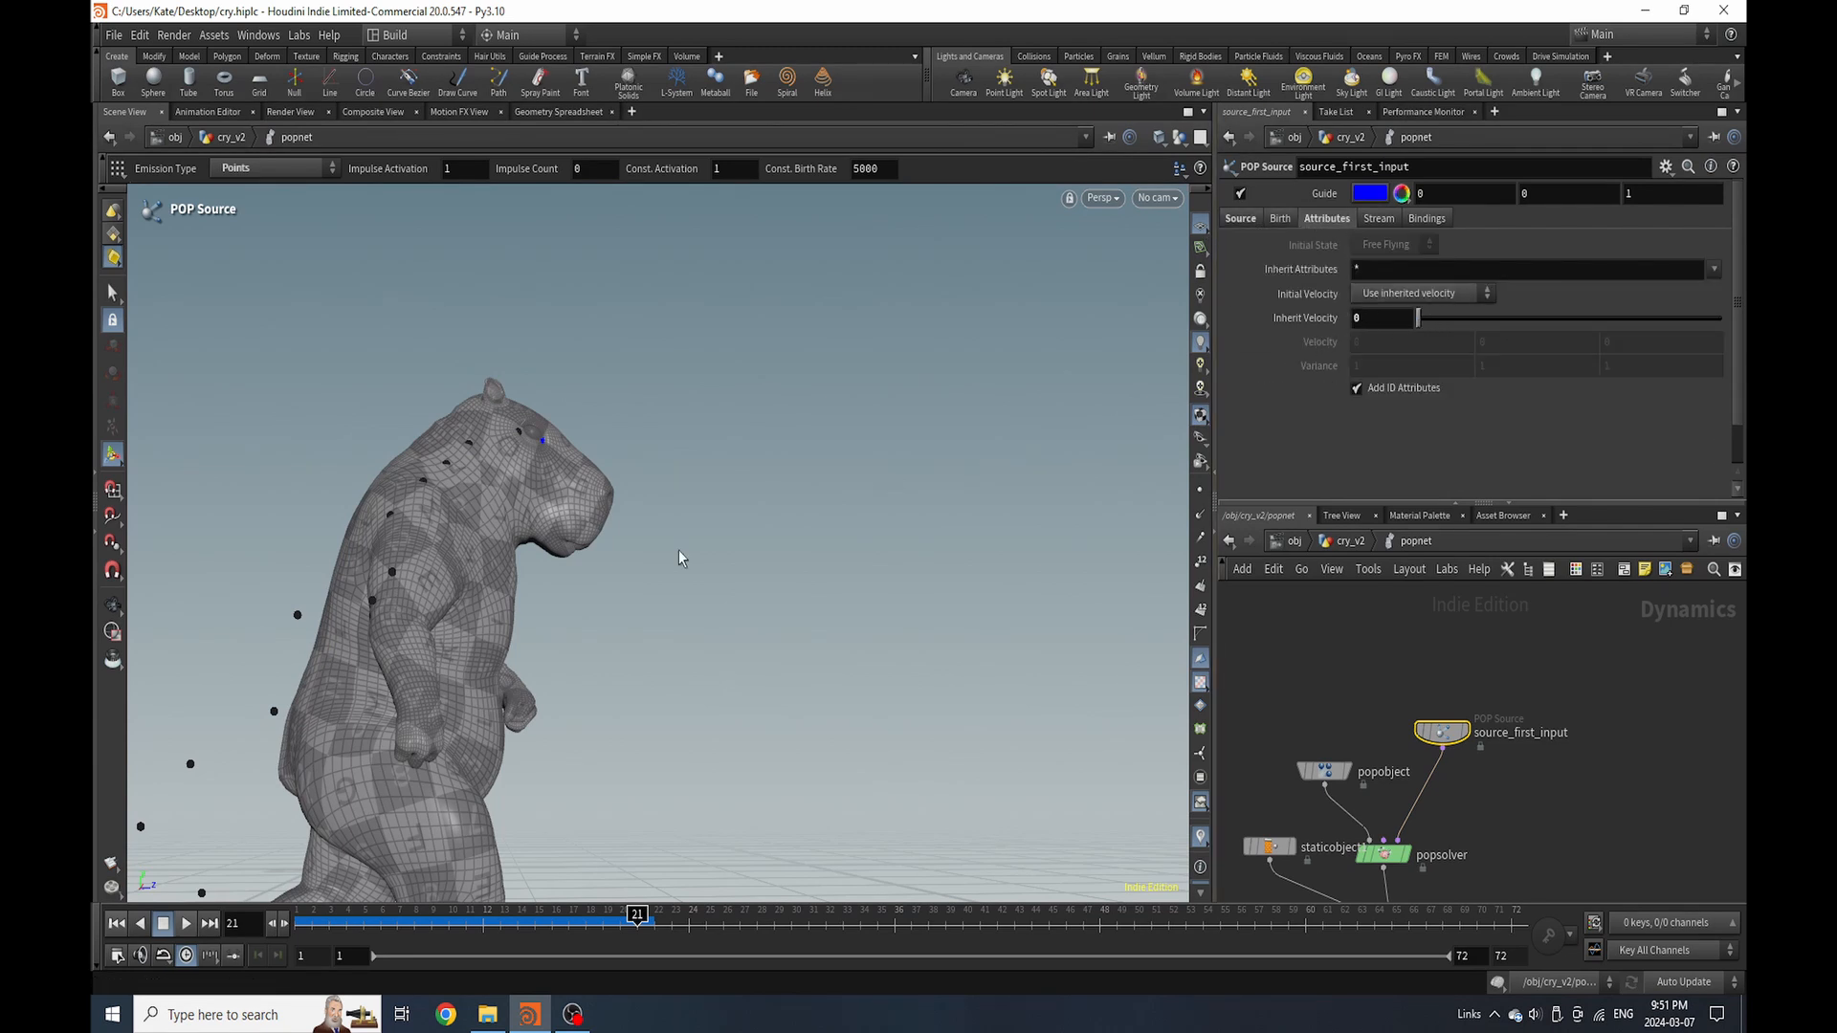
left_click(118, 924)
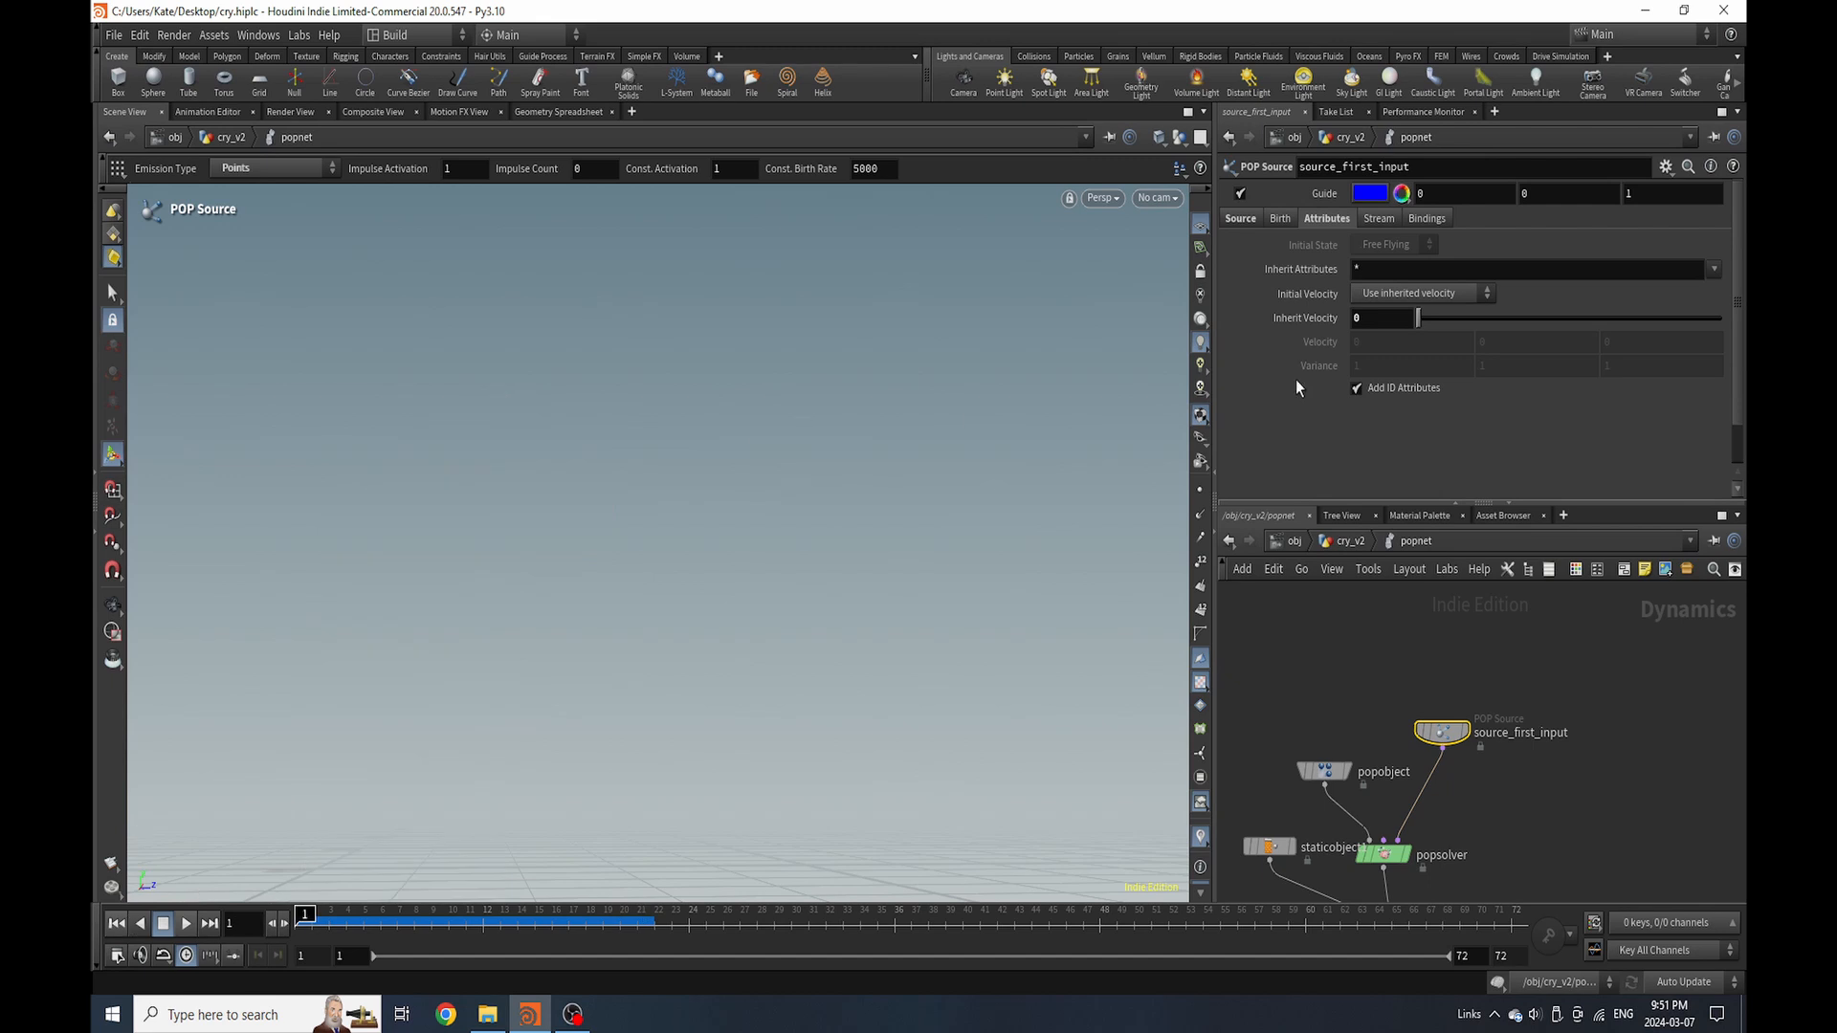
left_click(1280, 218)
scroll(1368, 344, "down", 2)
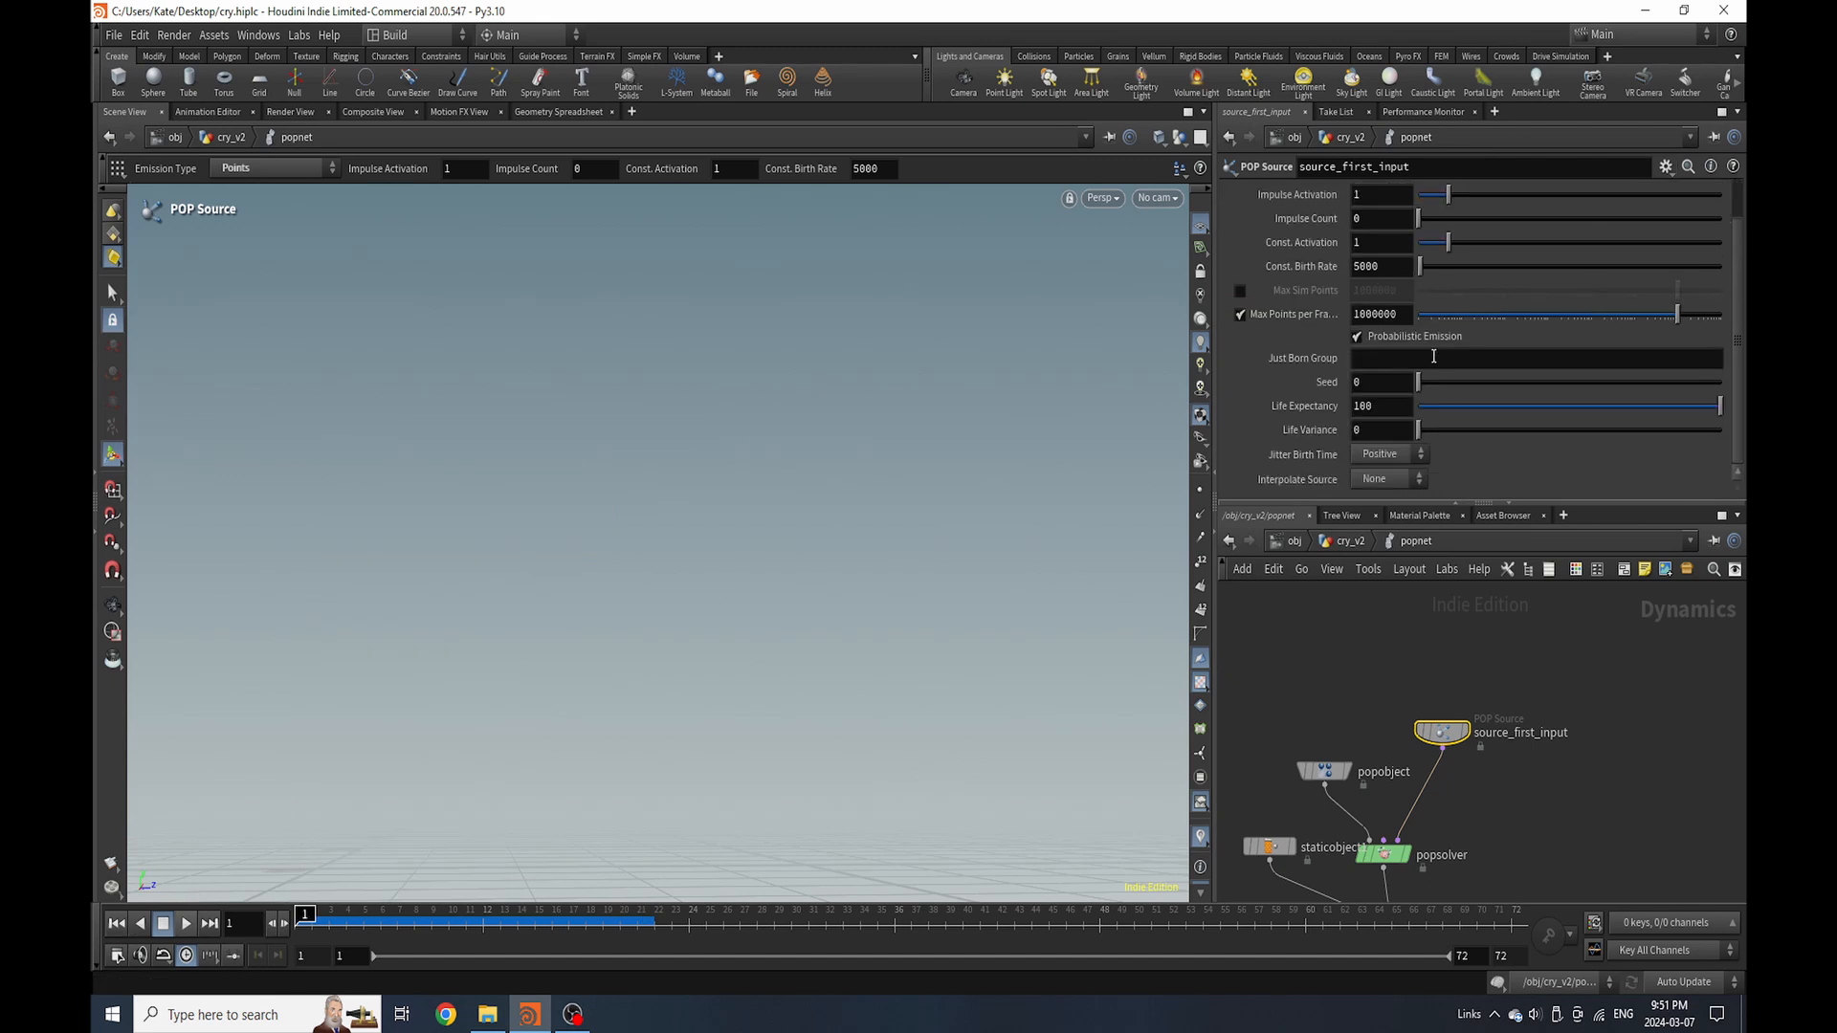
left_click(1399, 457)
left_click(1378, 492)
left_click(1403, 481)
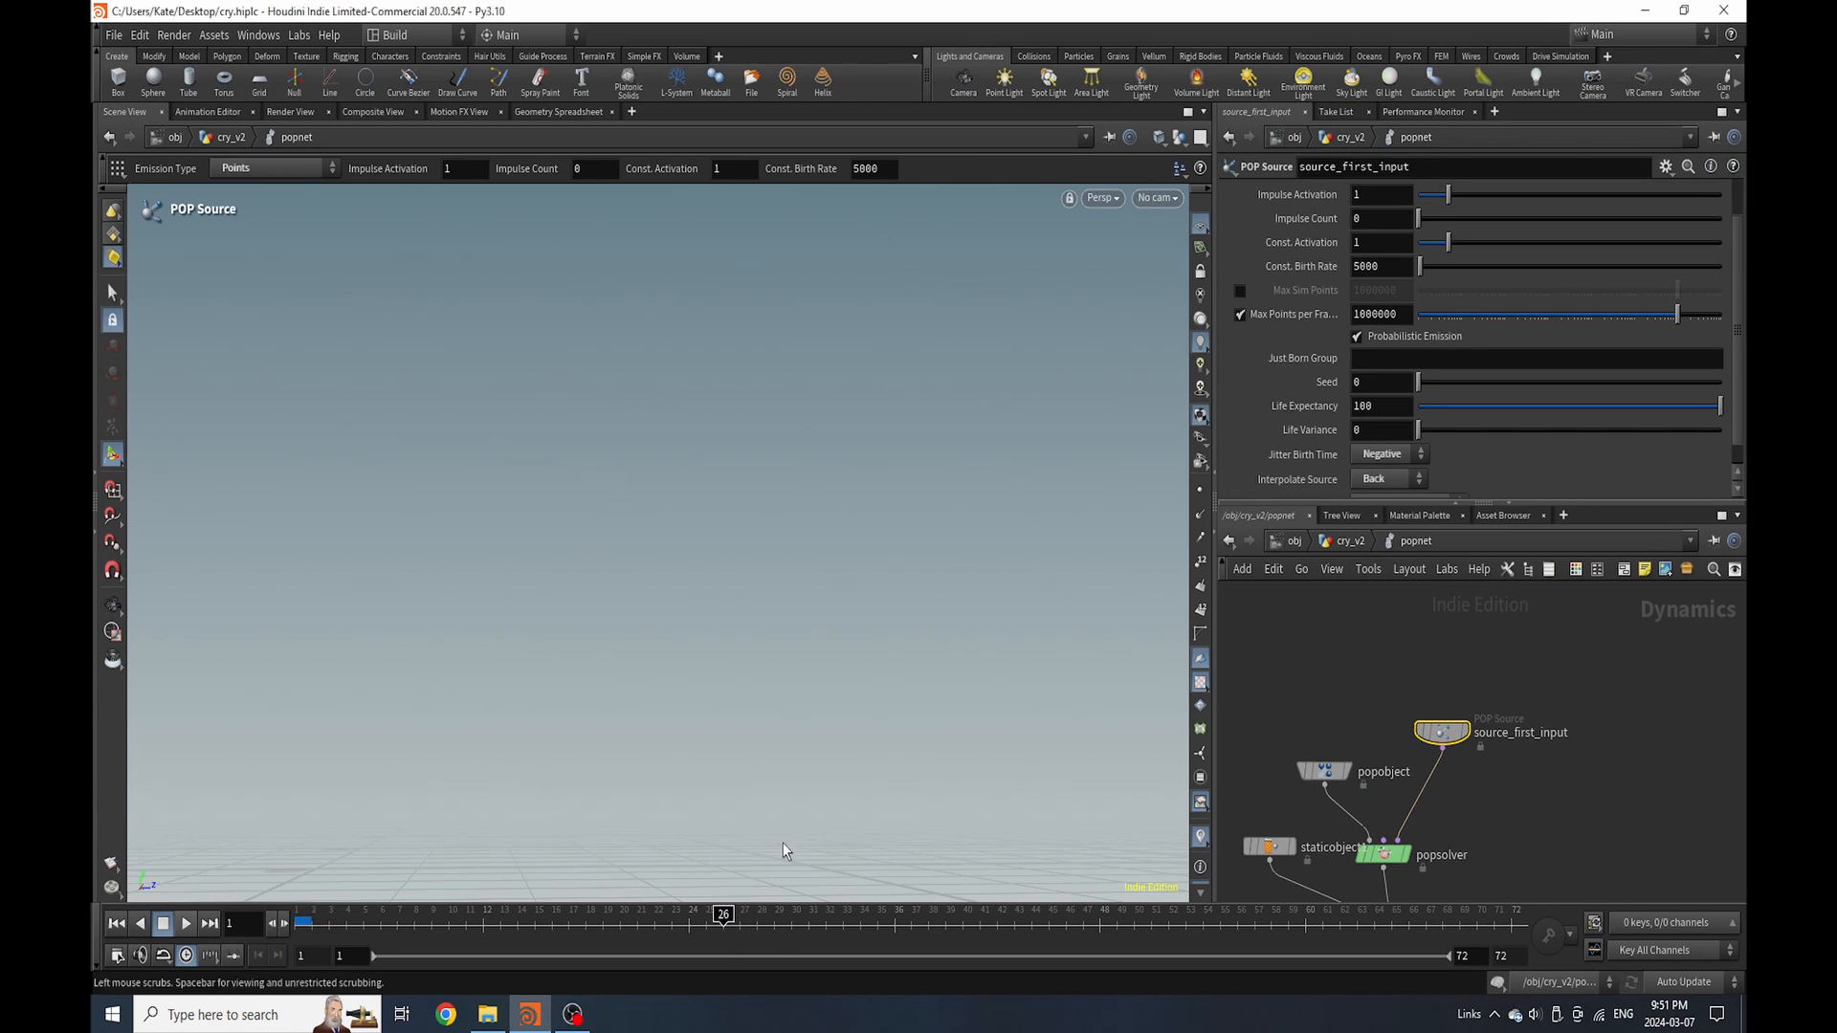
Scrub through the first 26 frames and examine the particle trail running from the creature's eye
left_click(723, 916)
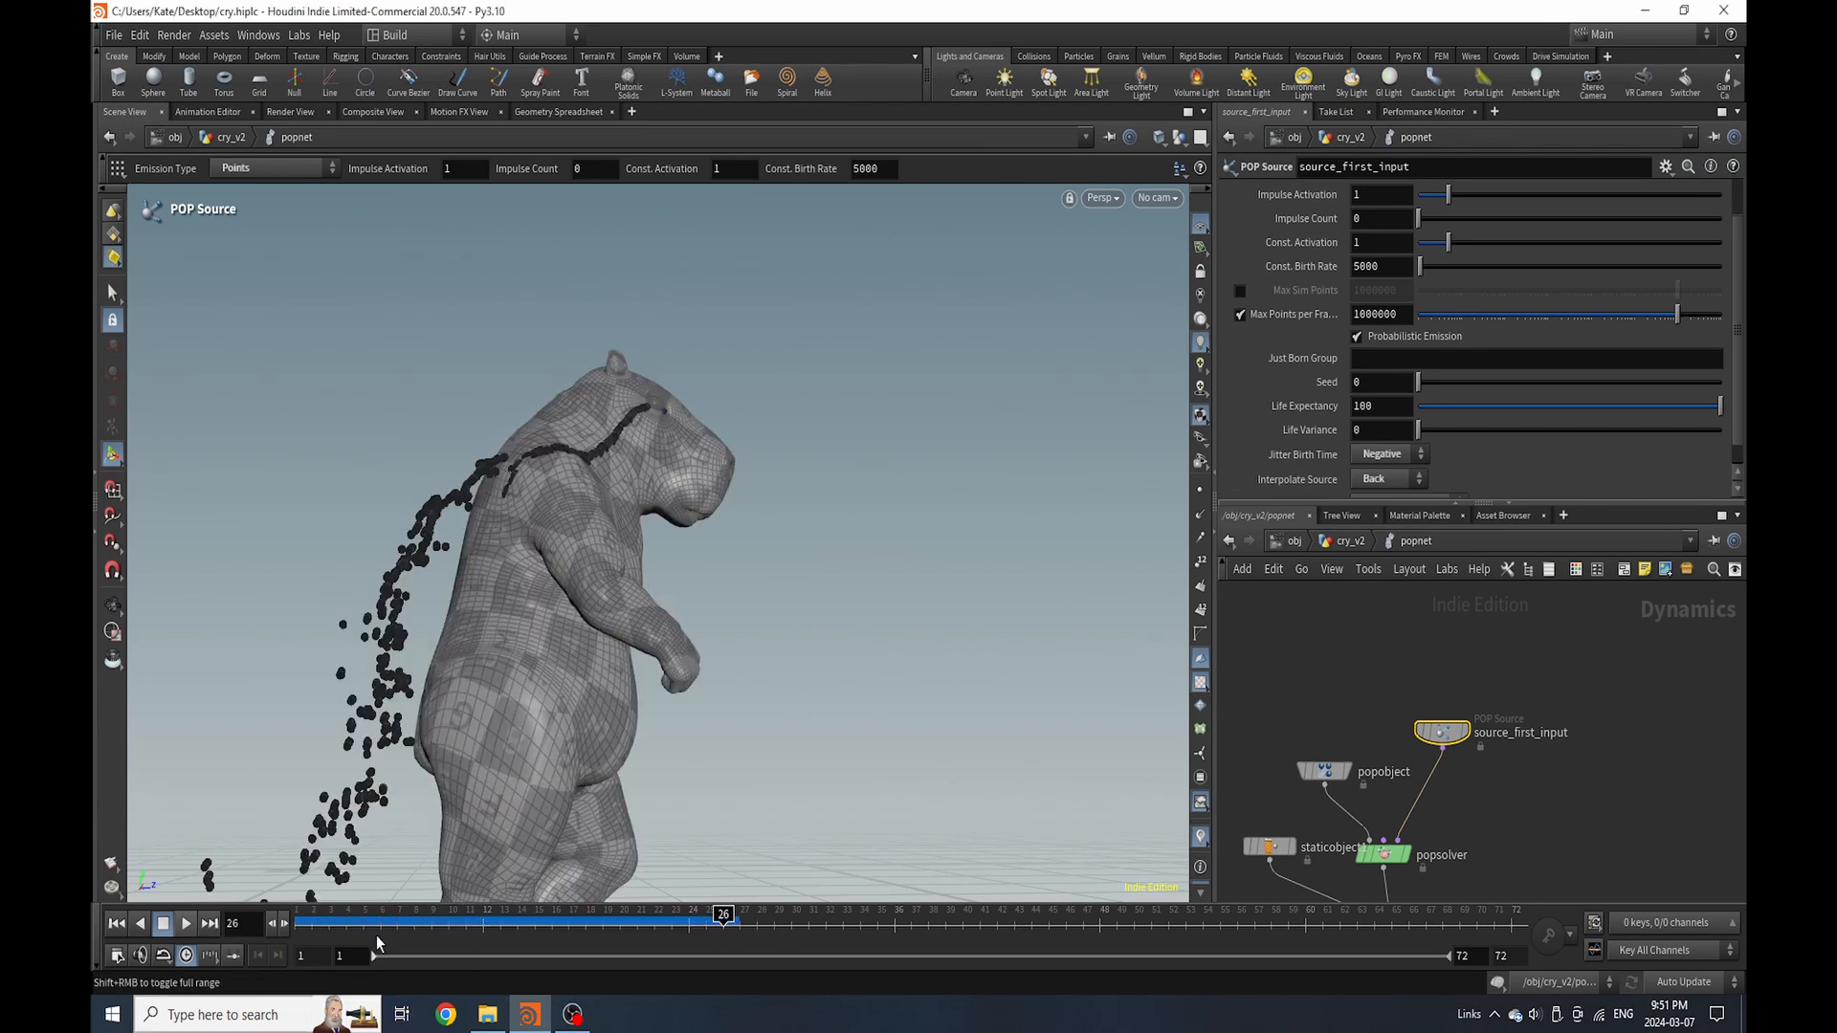
left_click_drag(319, 917, 633, 932)
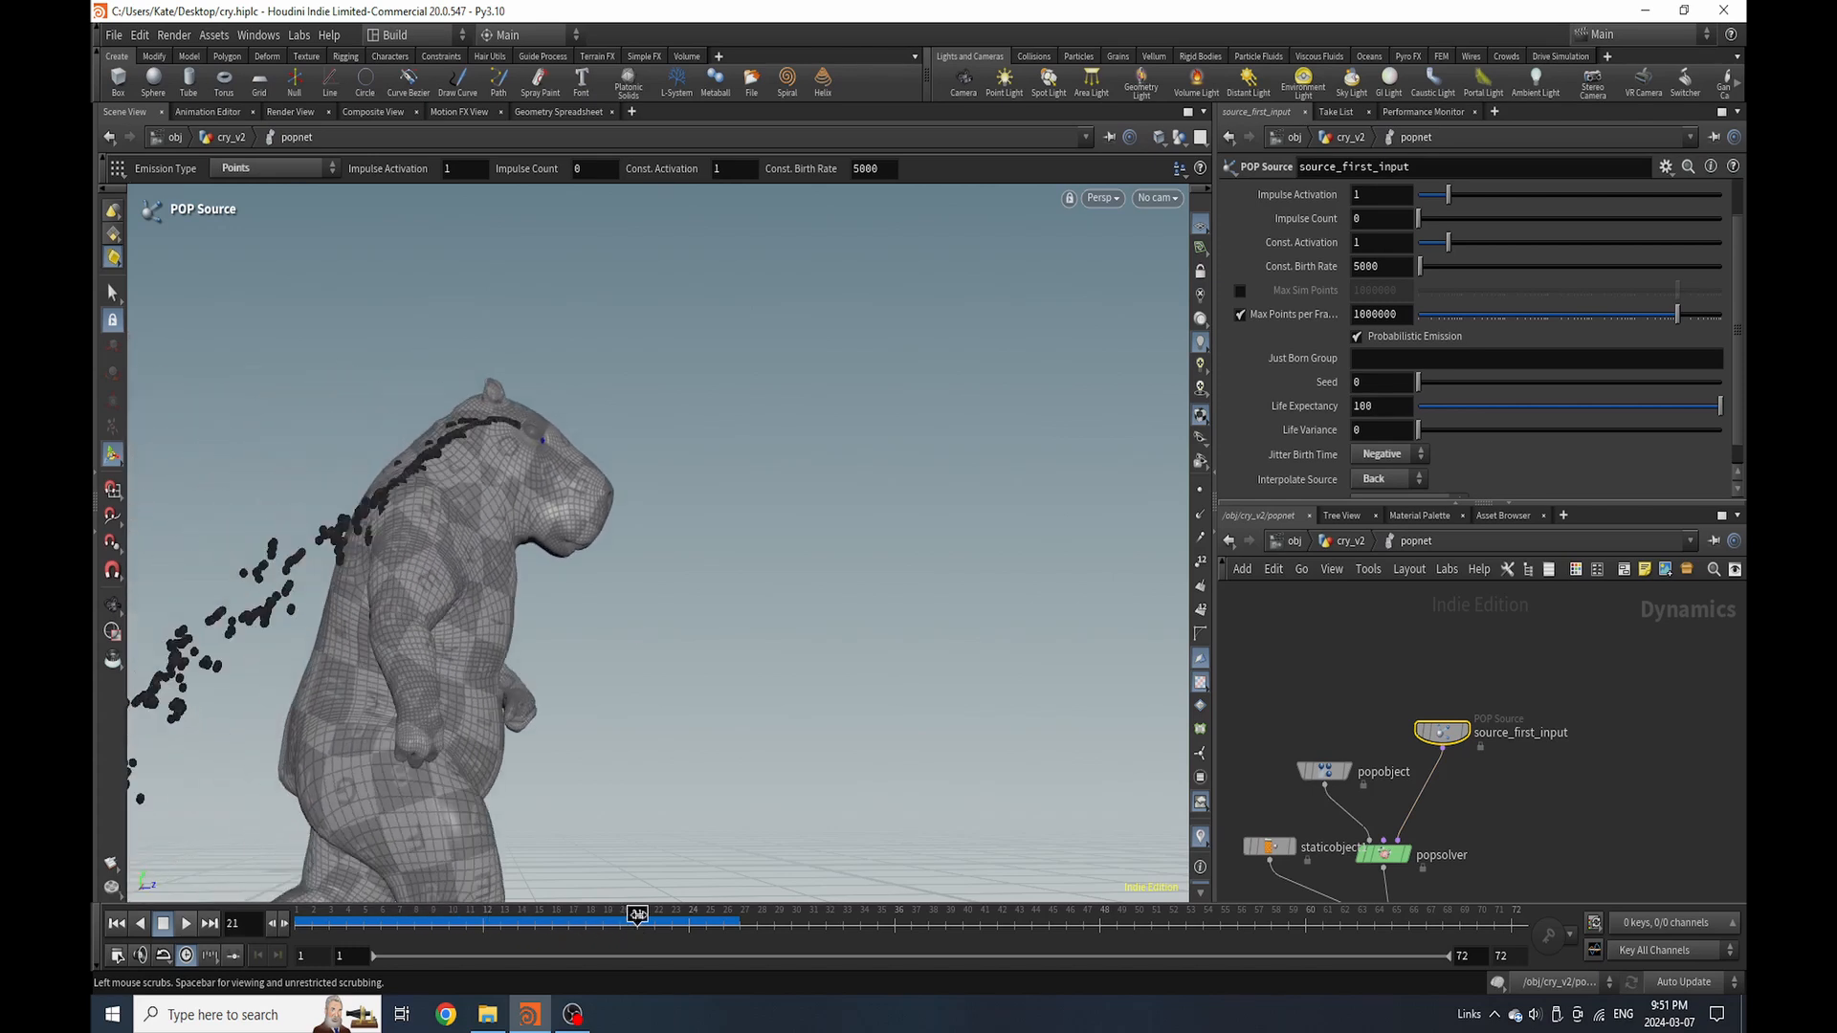
left_click_drag(536, 446, 916, 502, "alt")
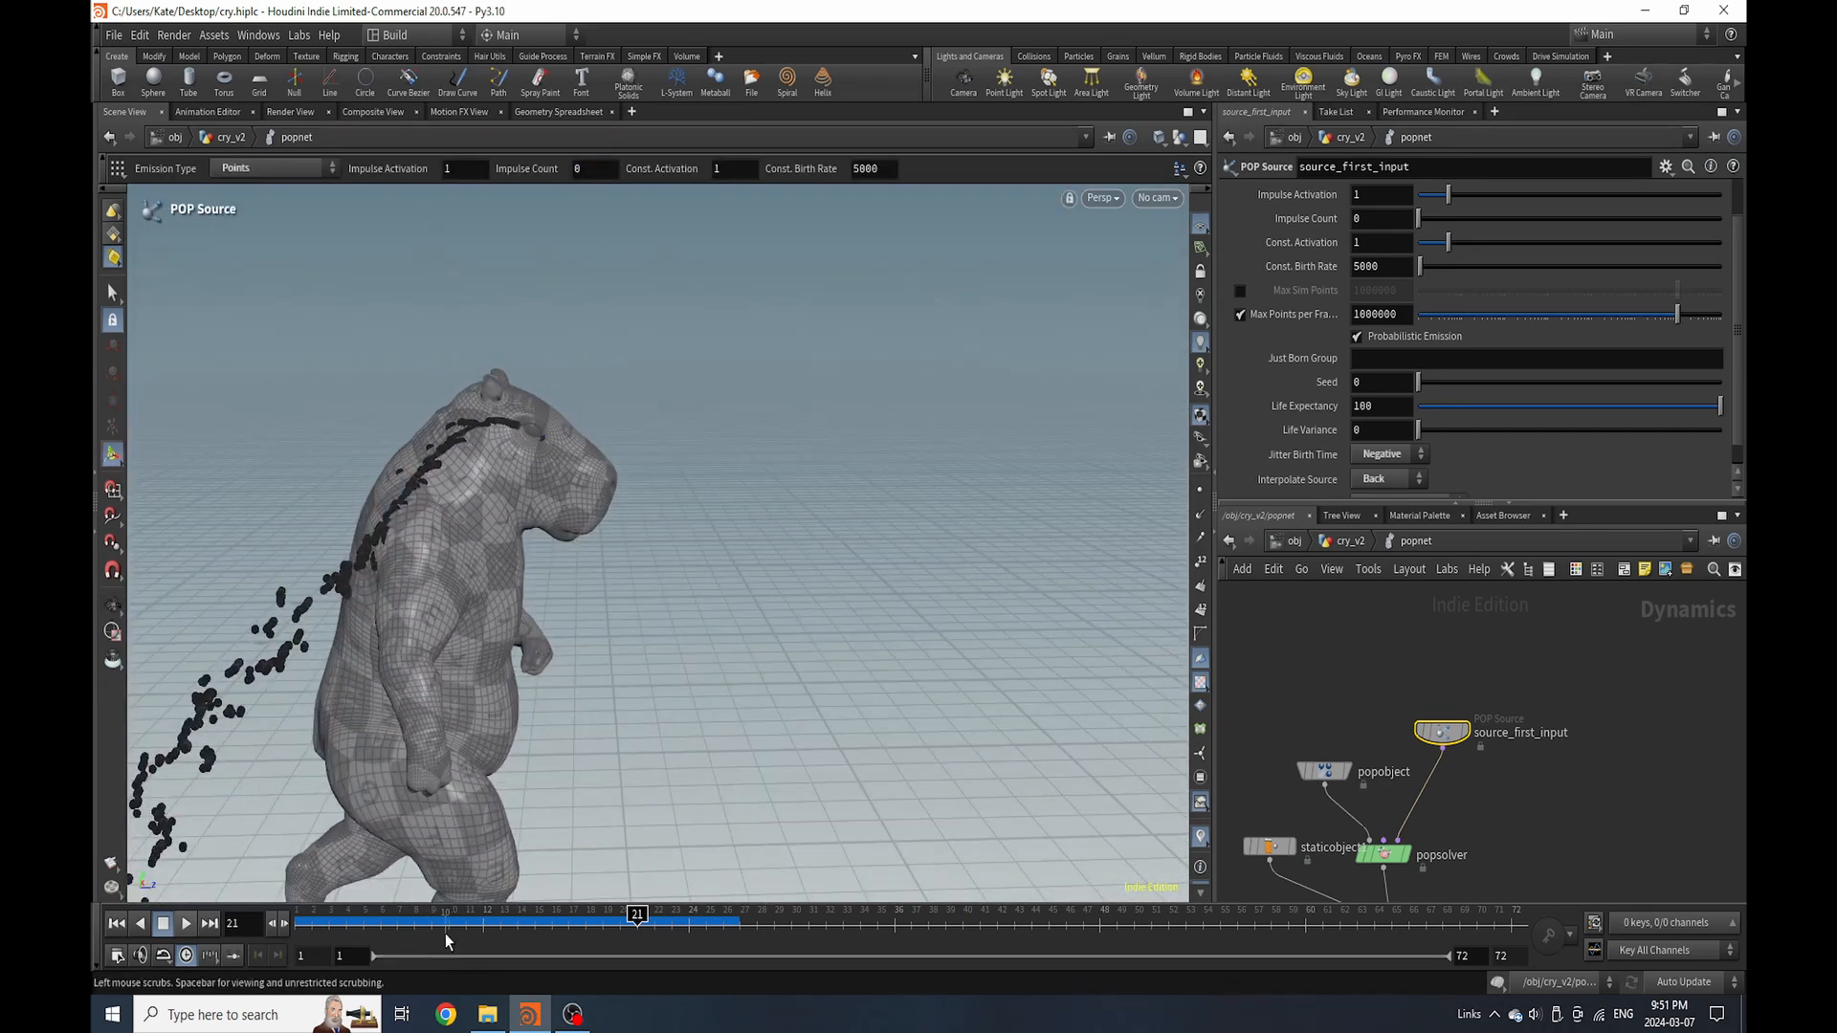
left_click_drag(442, 930, 655, 934)
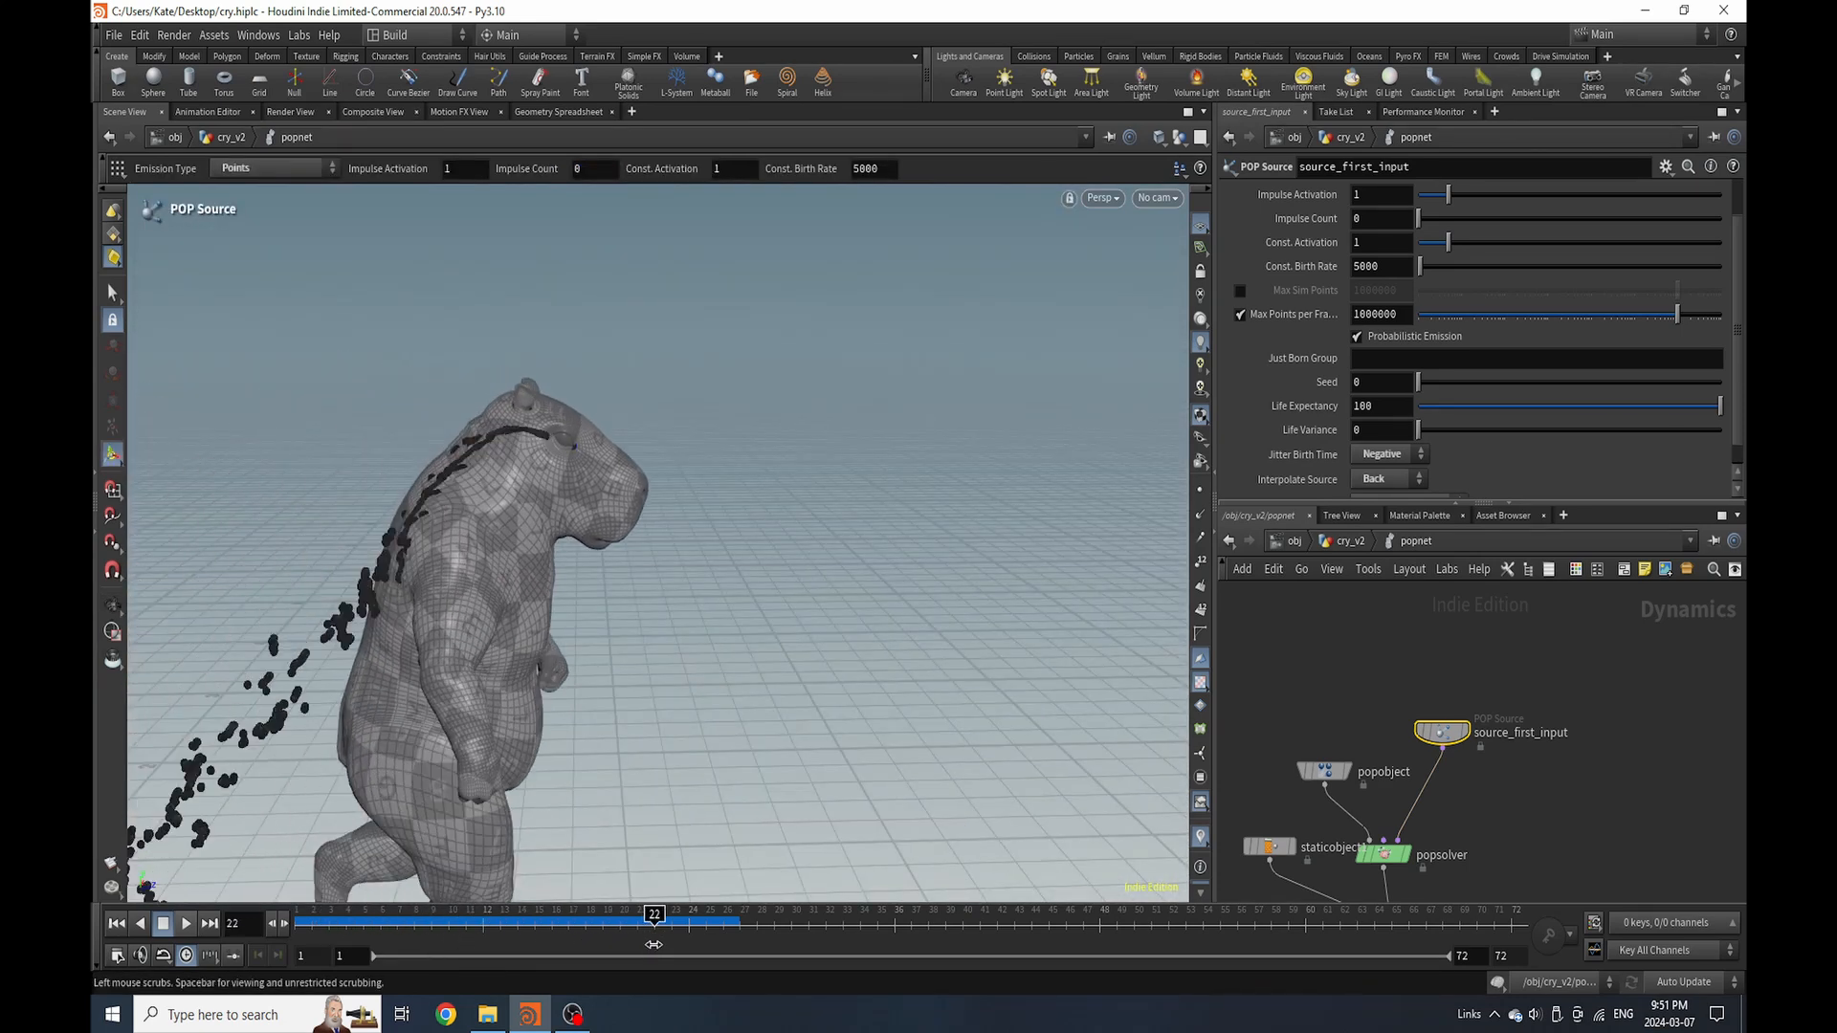
Add a POP Drag node on the connection between the POP source and the POP solver
key("Tab")
type("po")
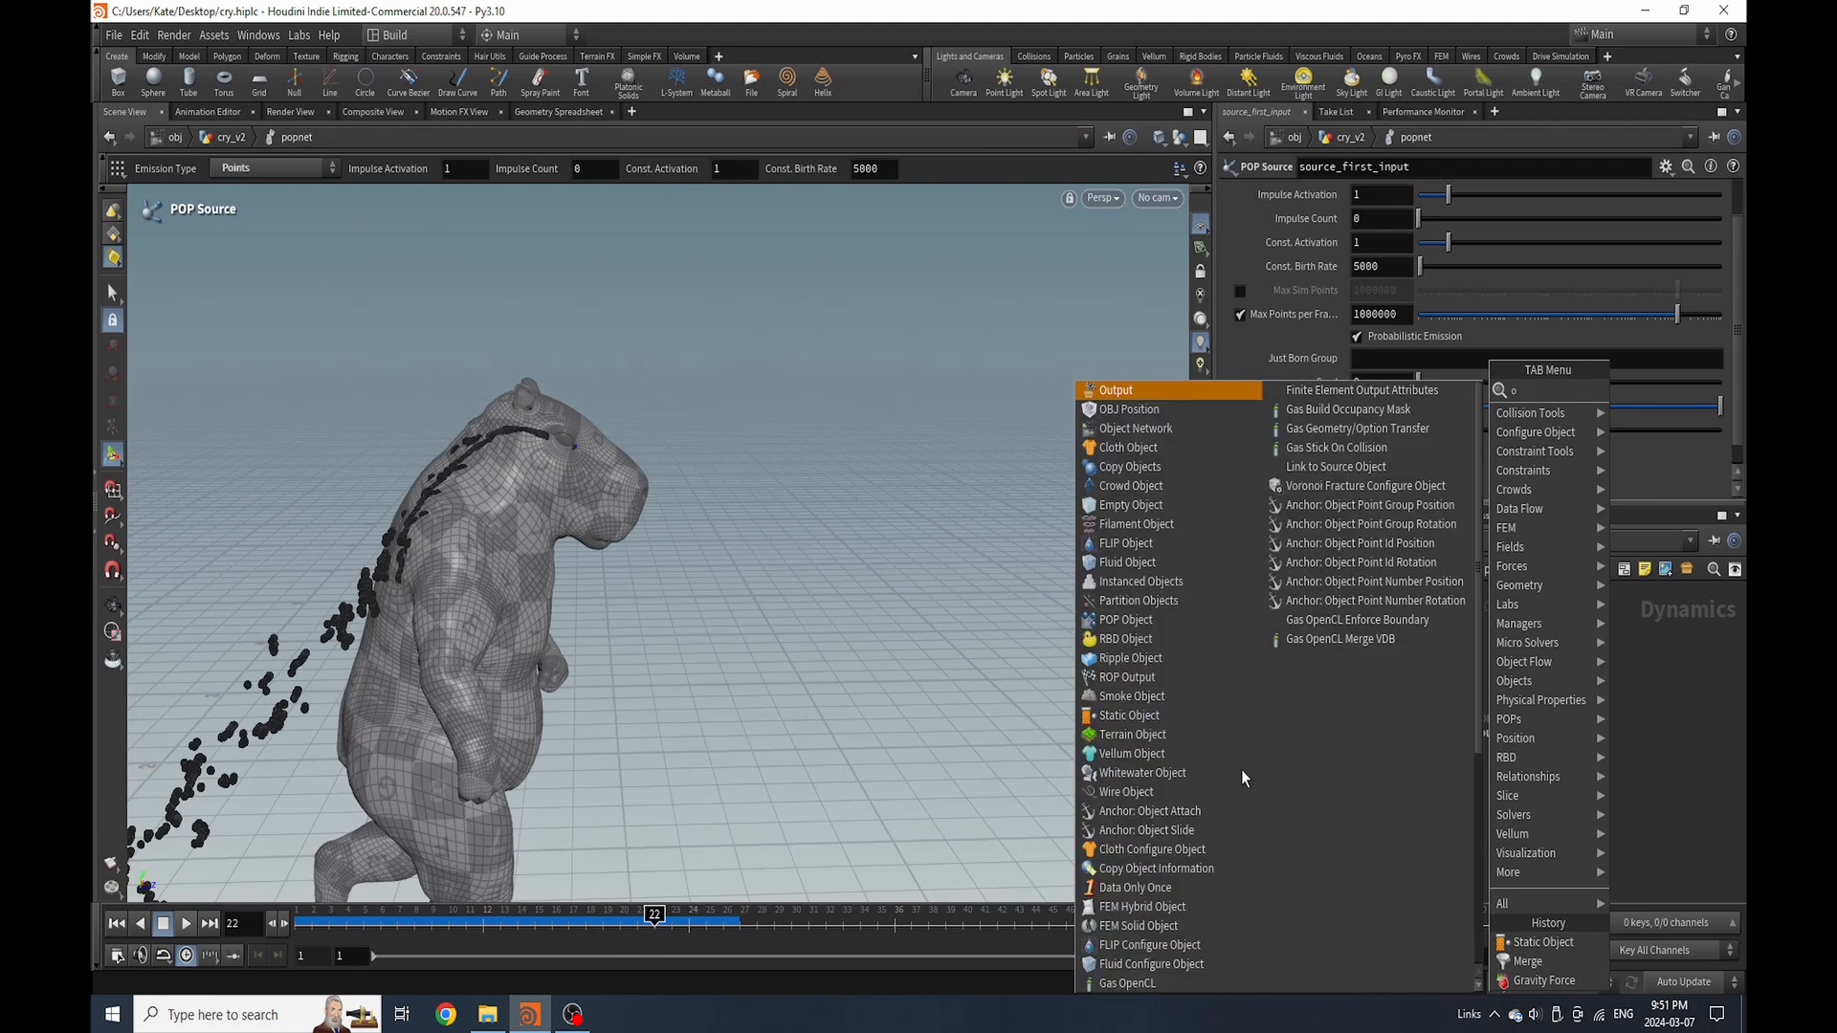
type("p dr")
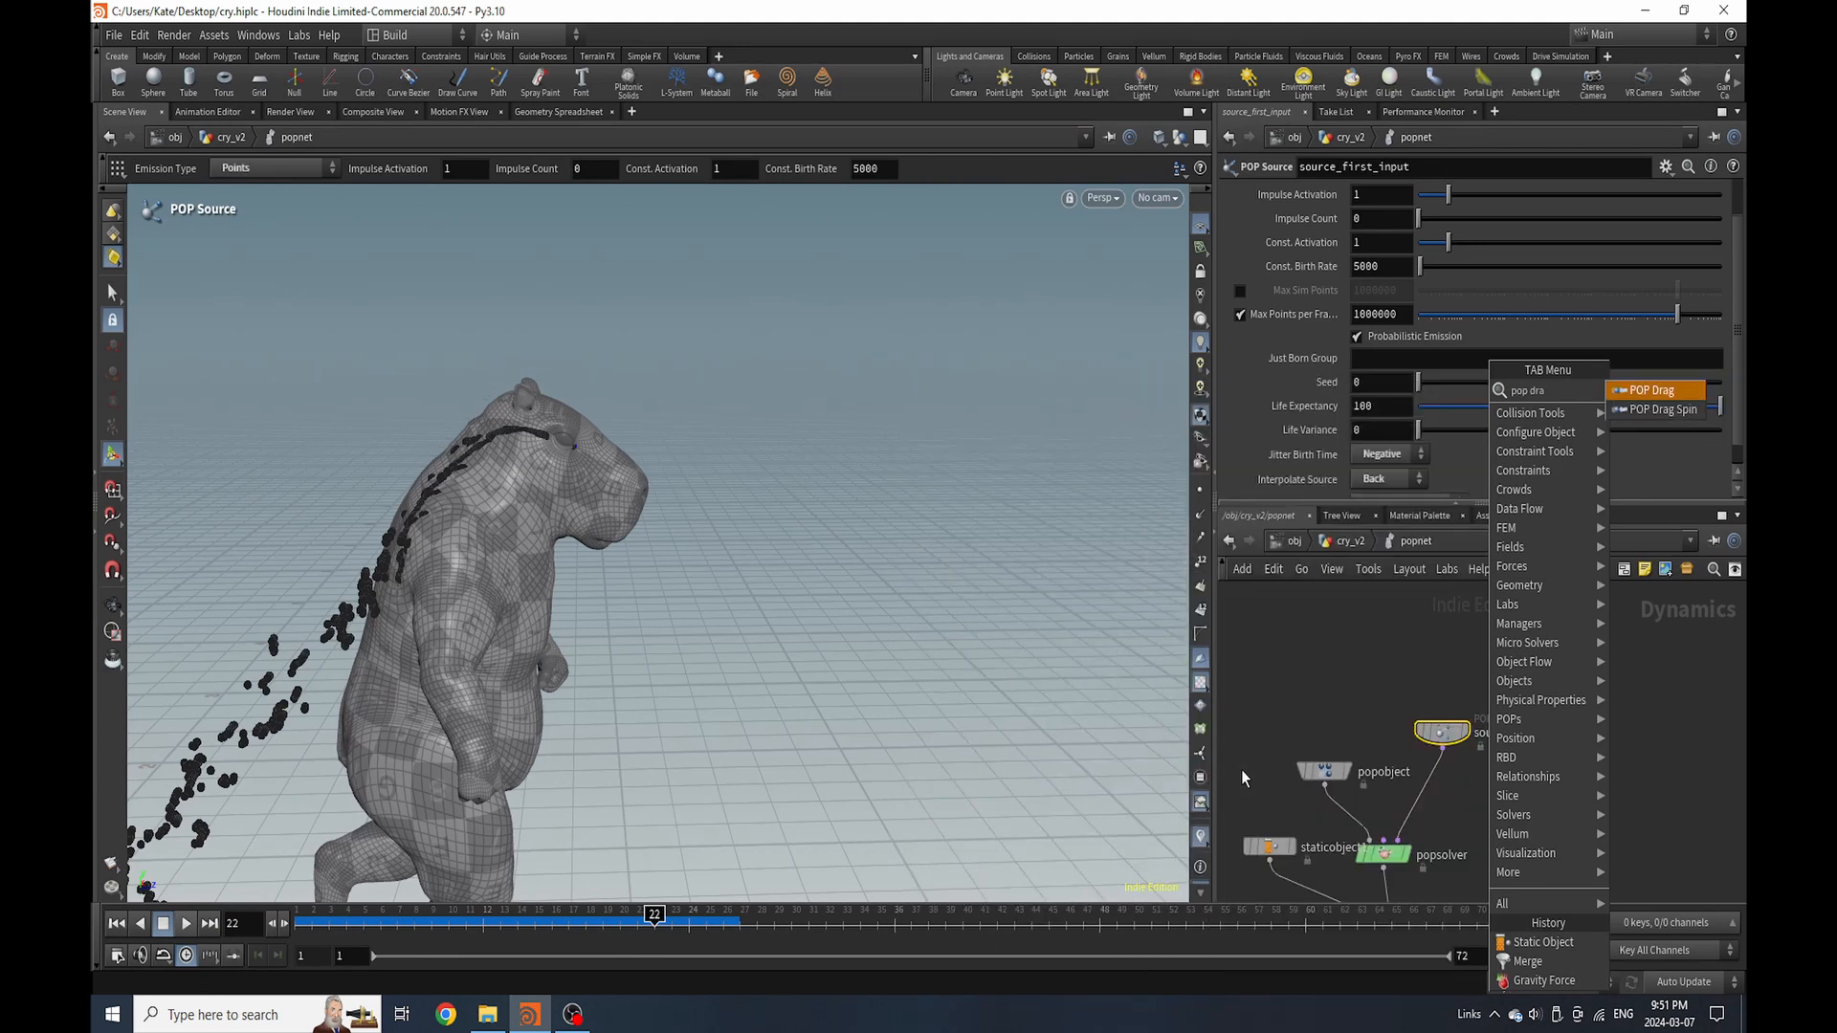
type("a")
key("Return")
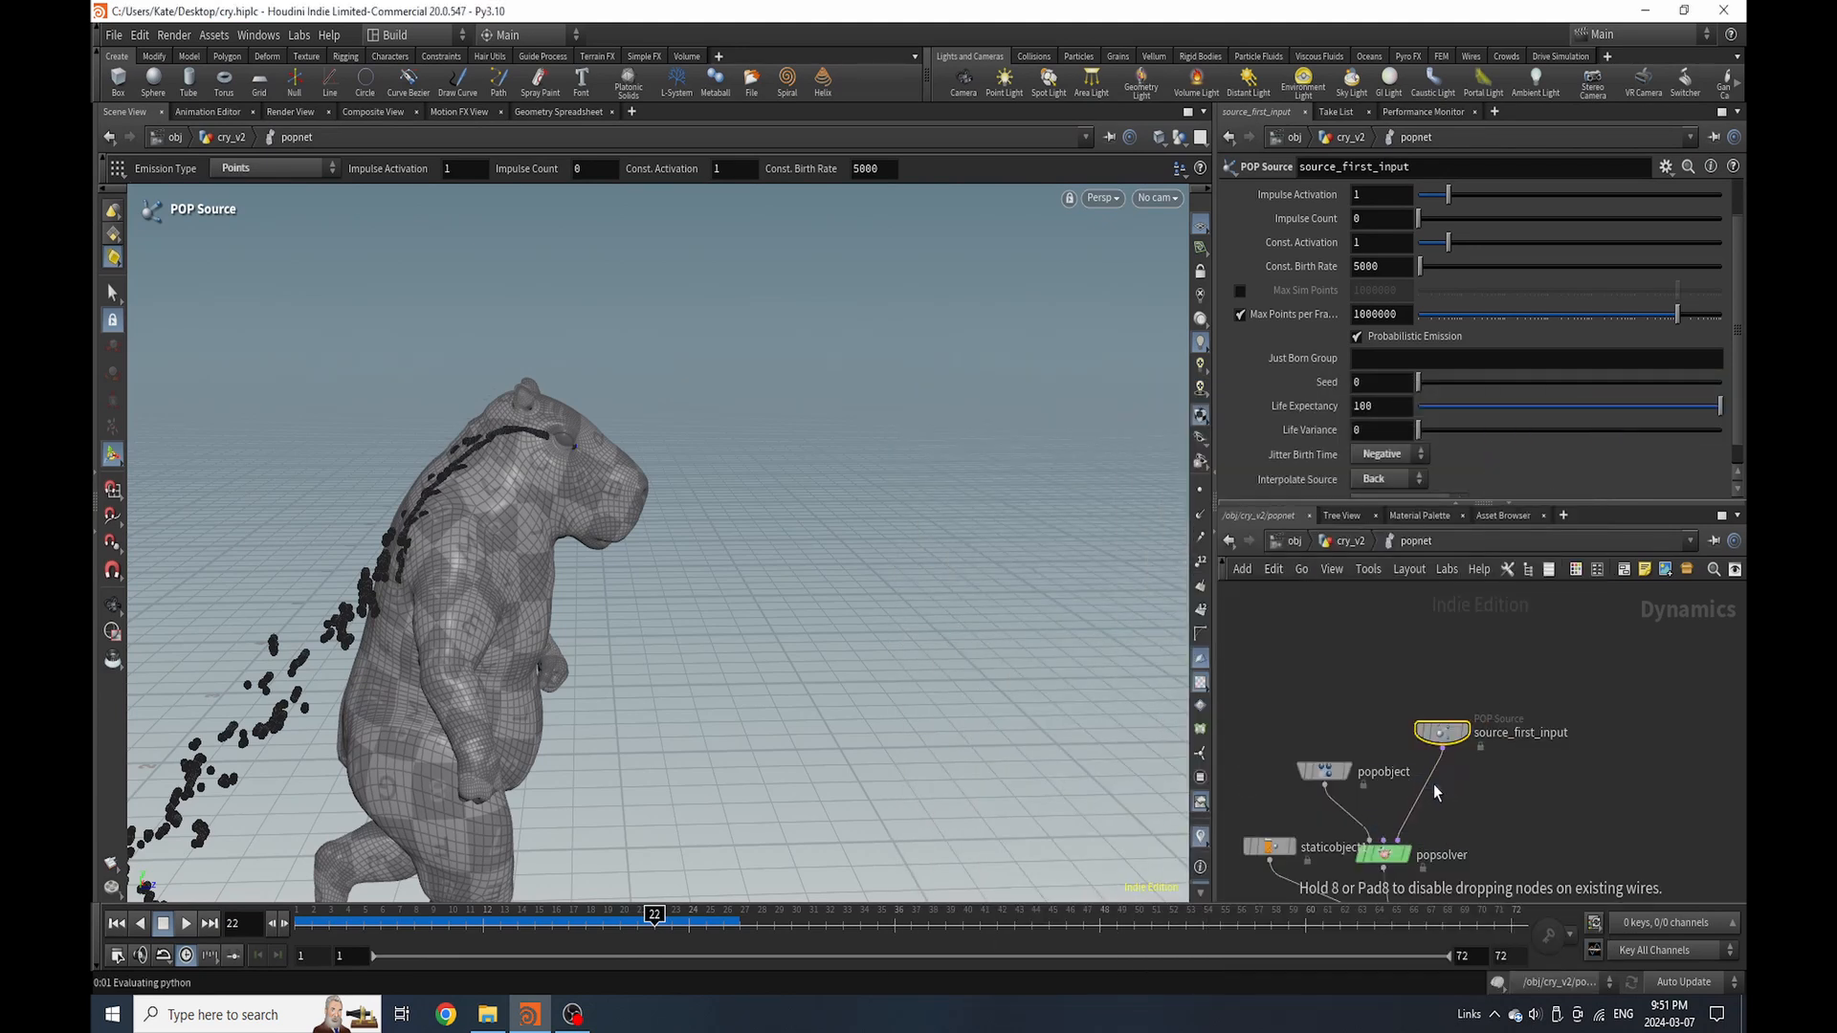
left_click(1432, 792)
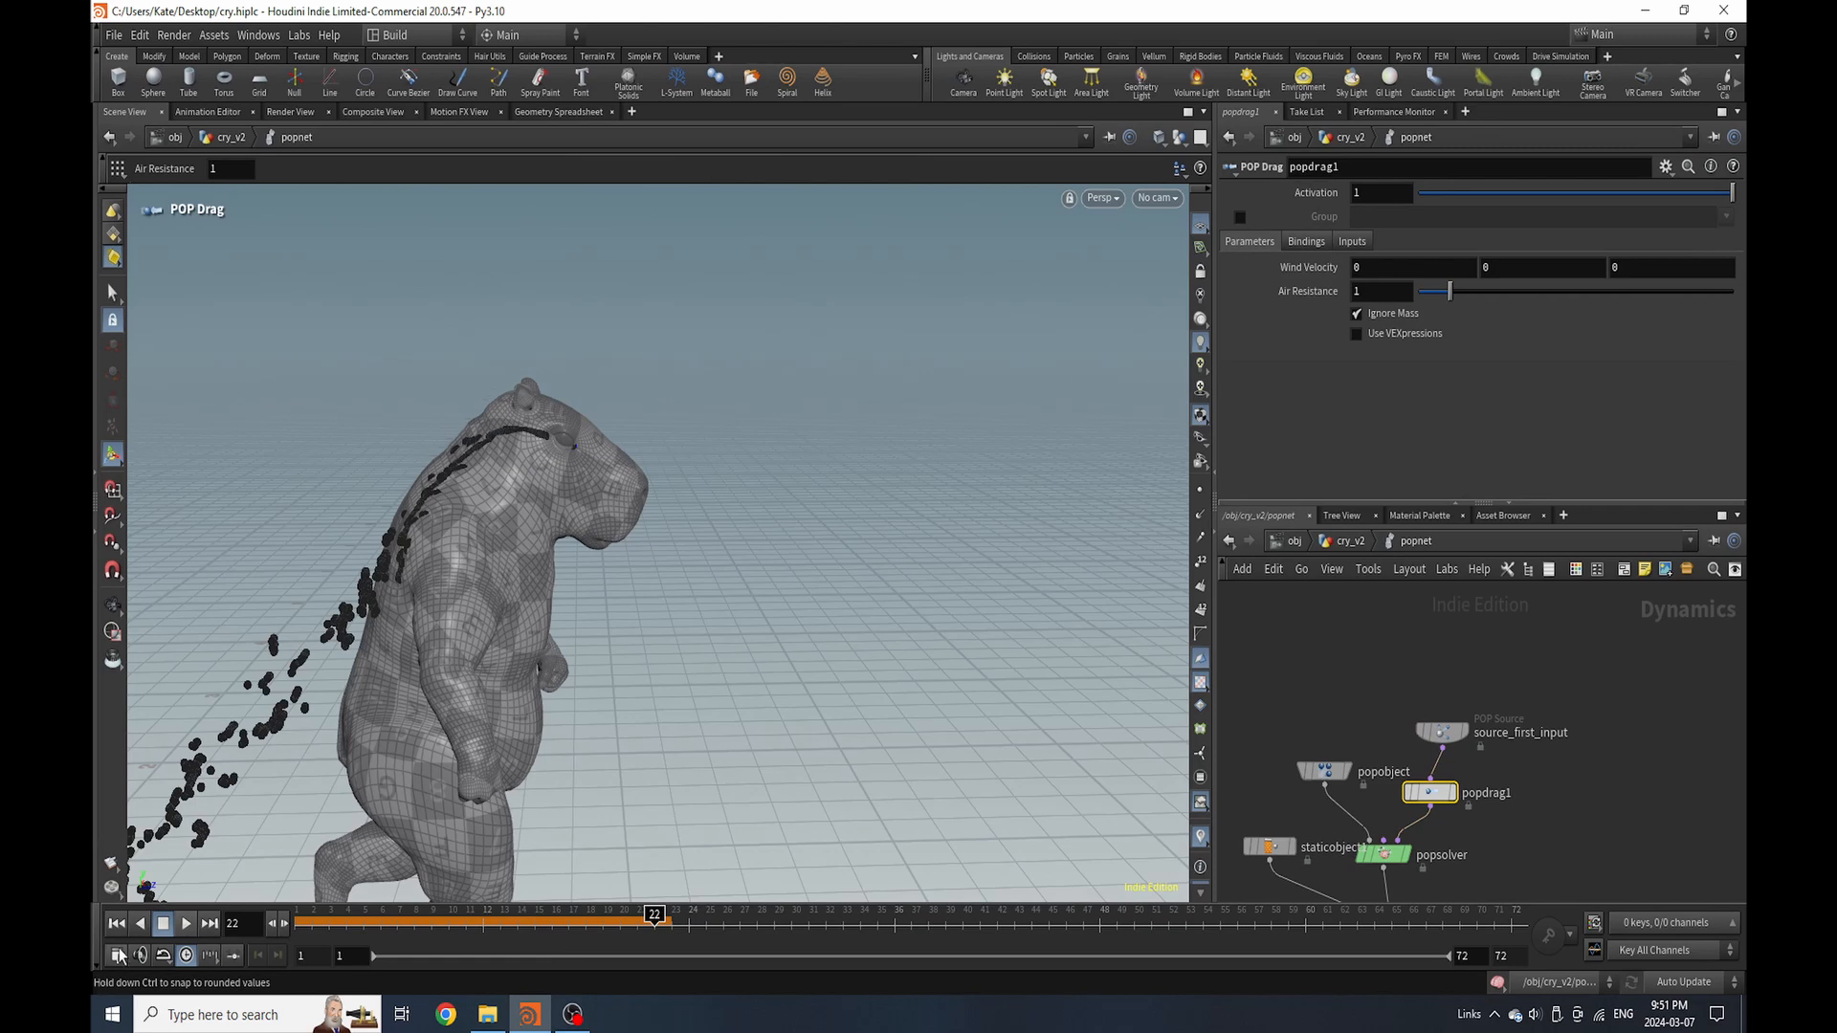
Run the simulation from frame 1 to frame 24 and scrub back to examine the effect of the drag
left_click(117, 925)
left_click(689, 917)
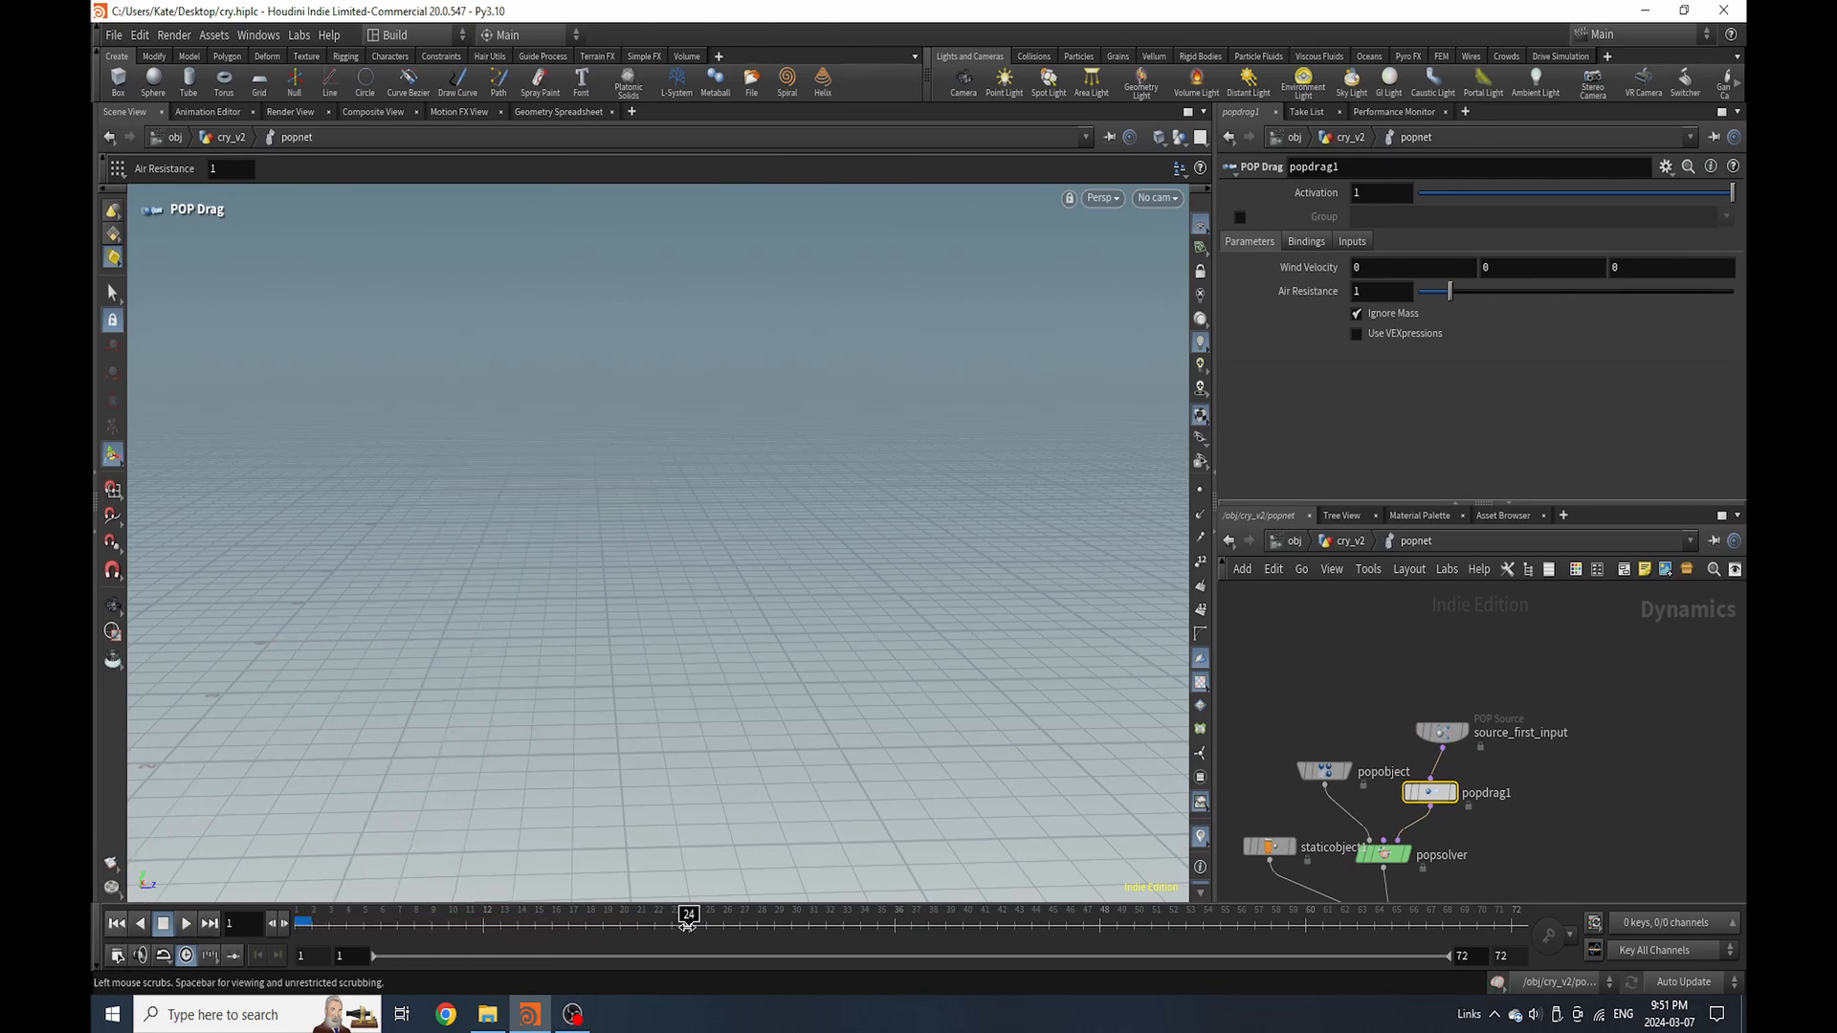
left_click(414, 917)
left_click_drag(416, 933, 305, 969)
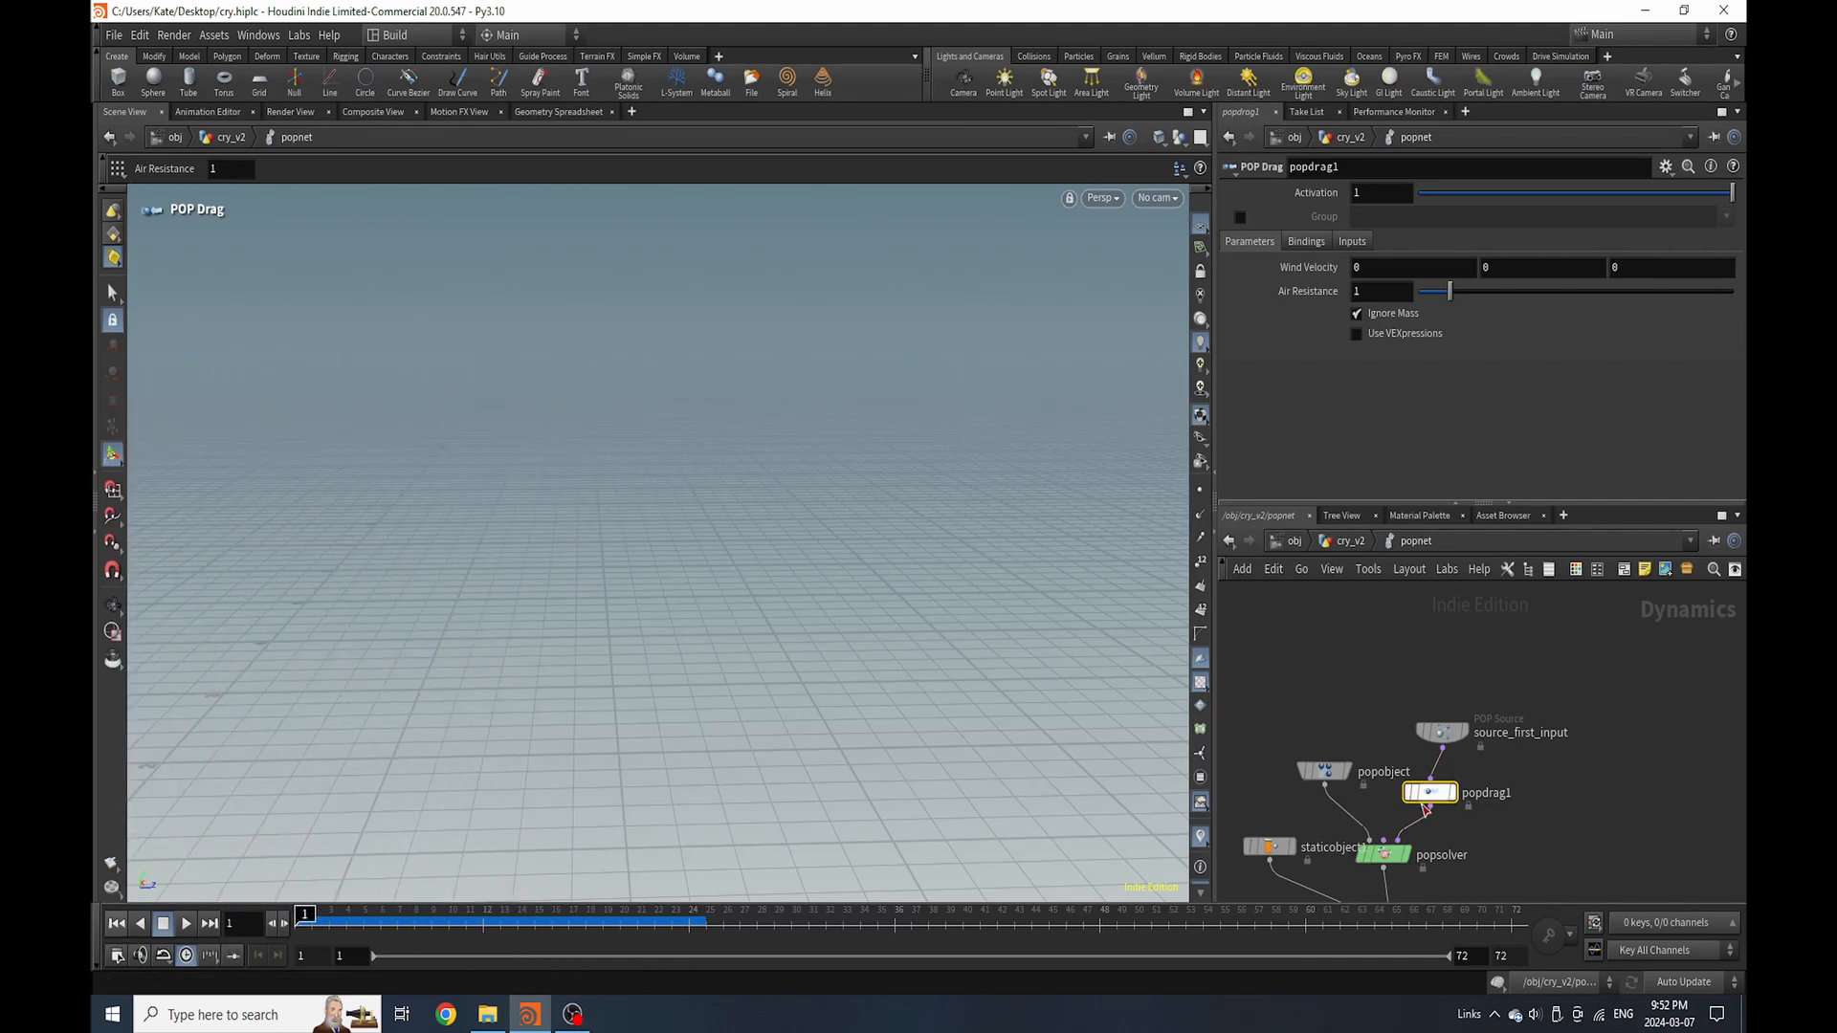
Line up the POP Drag node under the source, set its Air Resistance to 4 and check the result at frame 27
left_click_drag(1425, 808, 1438, 807)
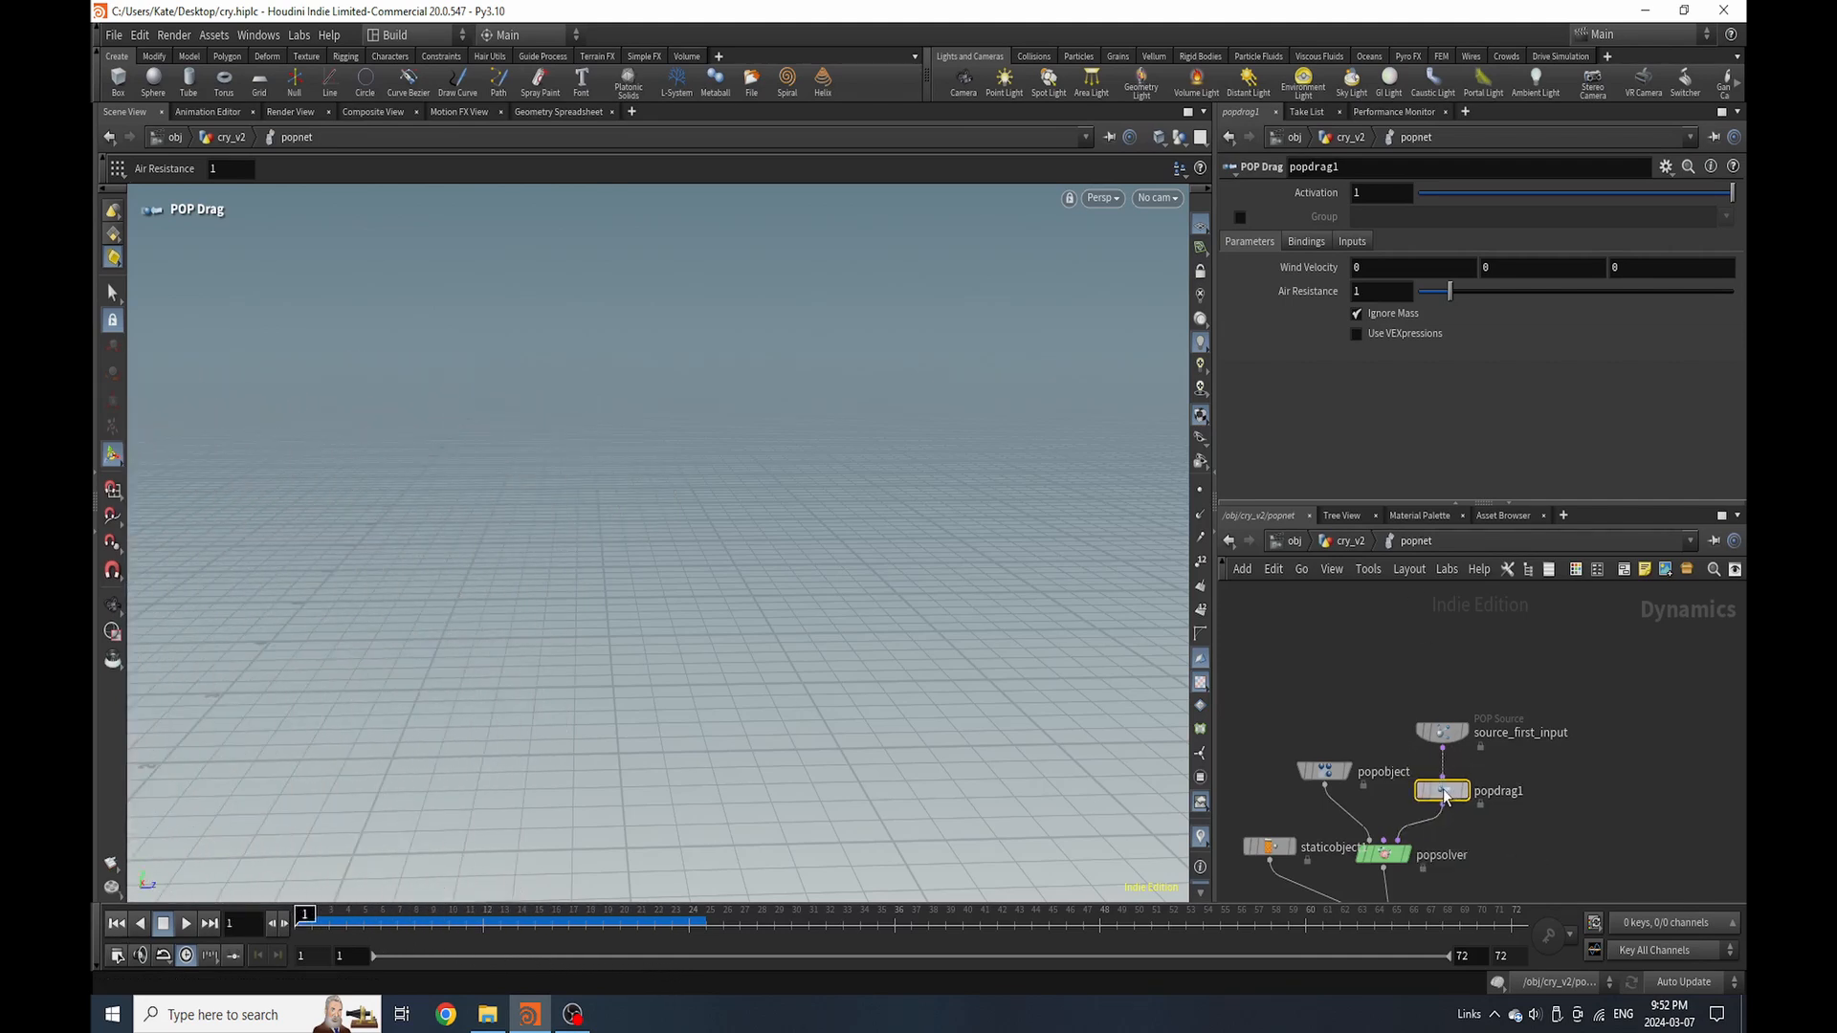
left_click(1370, 288)
type("4")
key("Return")
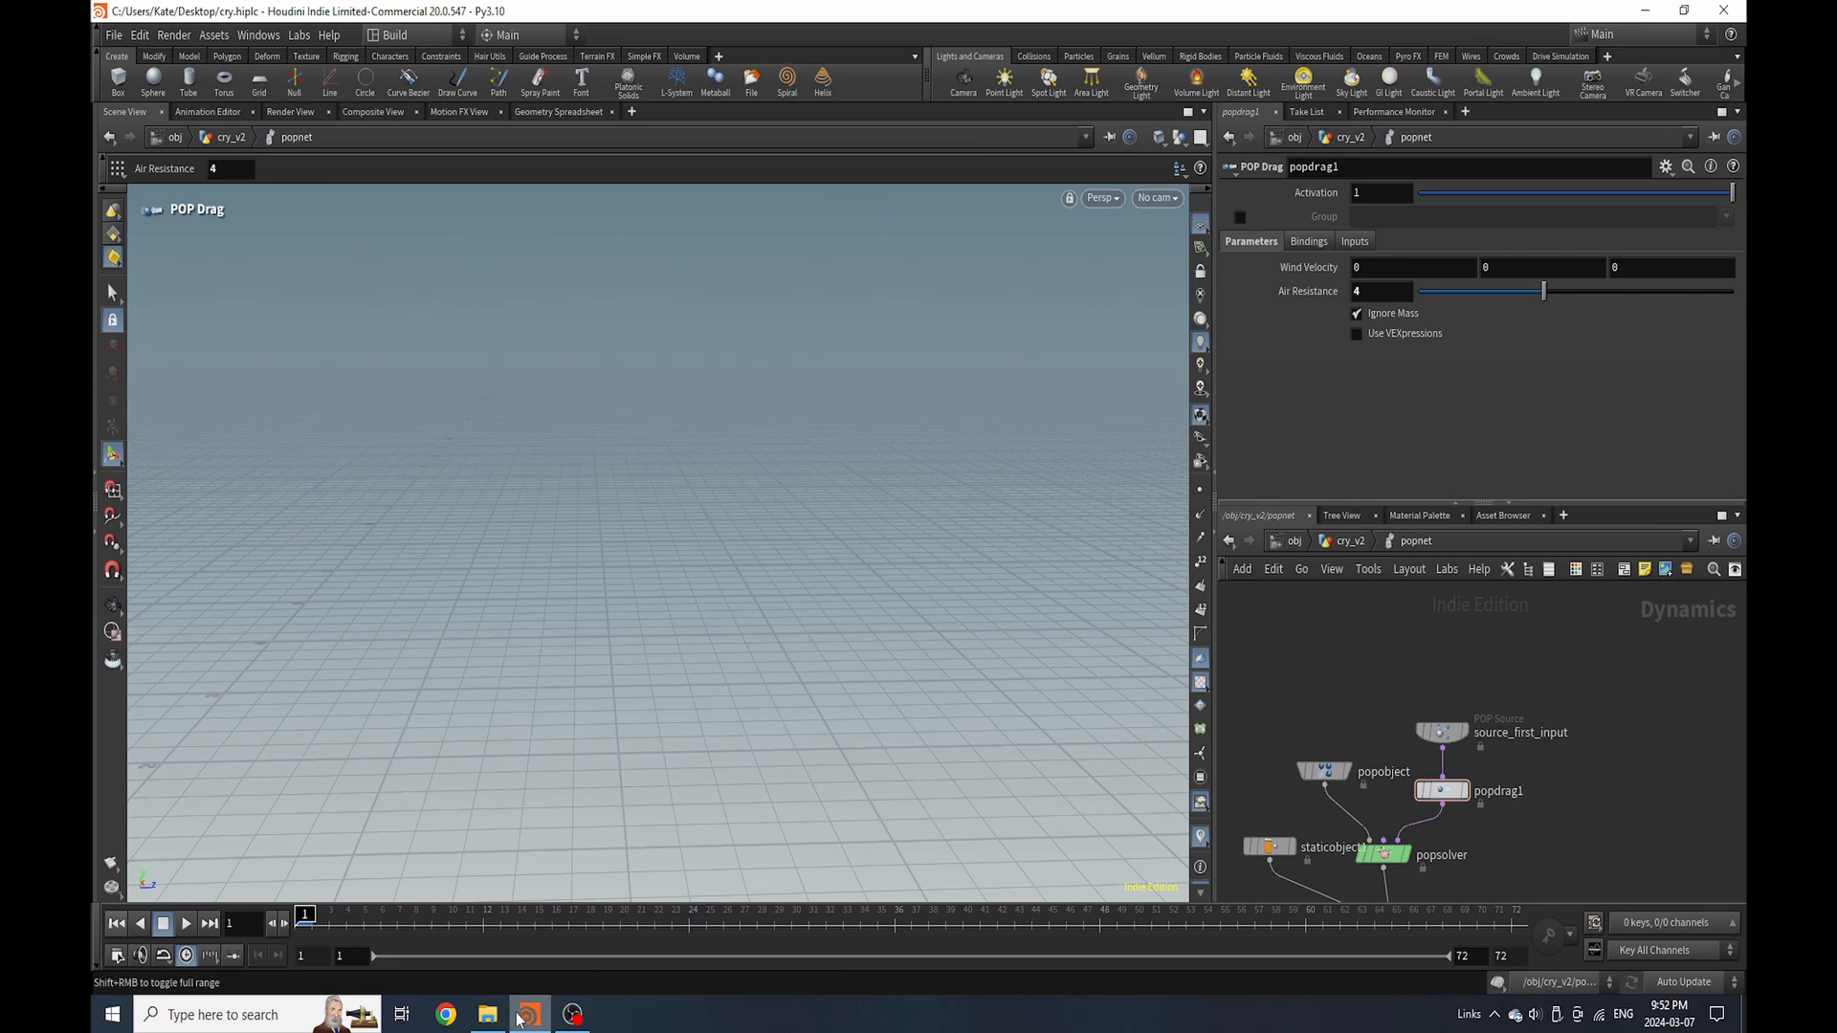
left_click(739, 917)
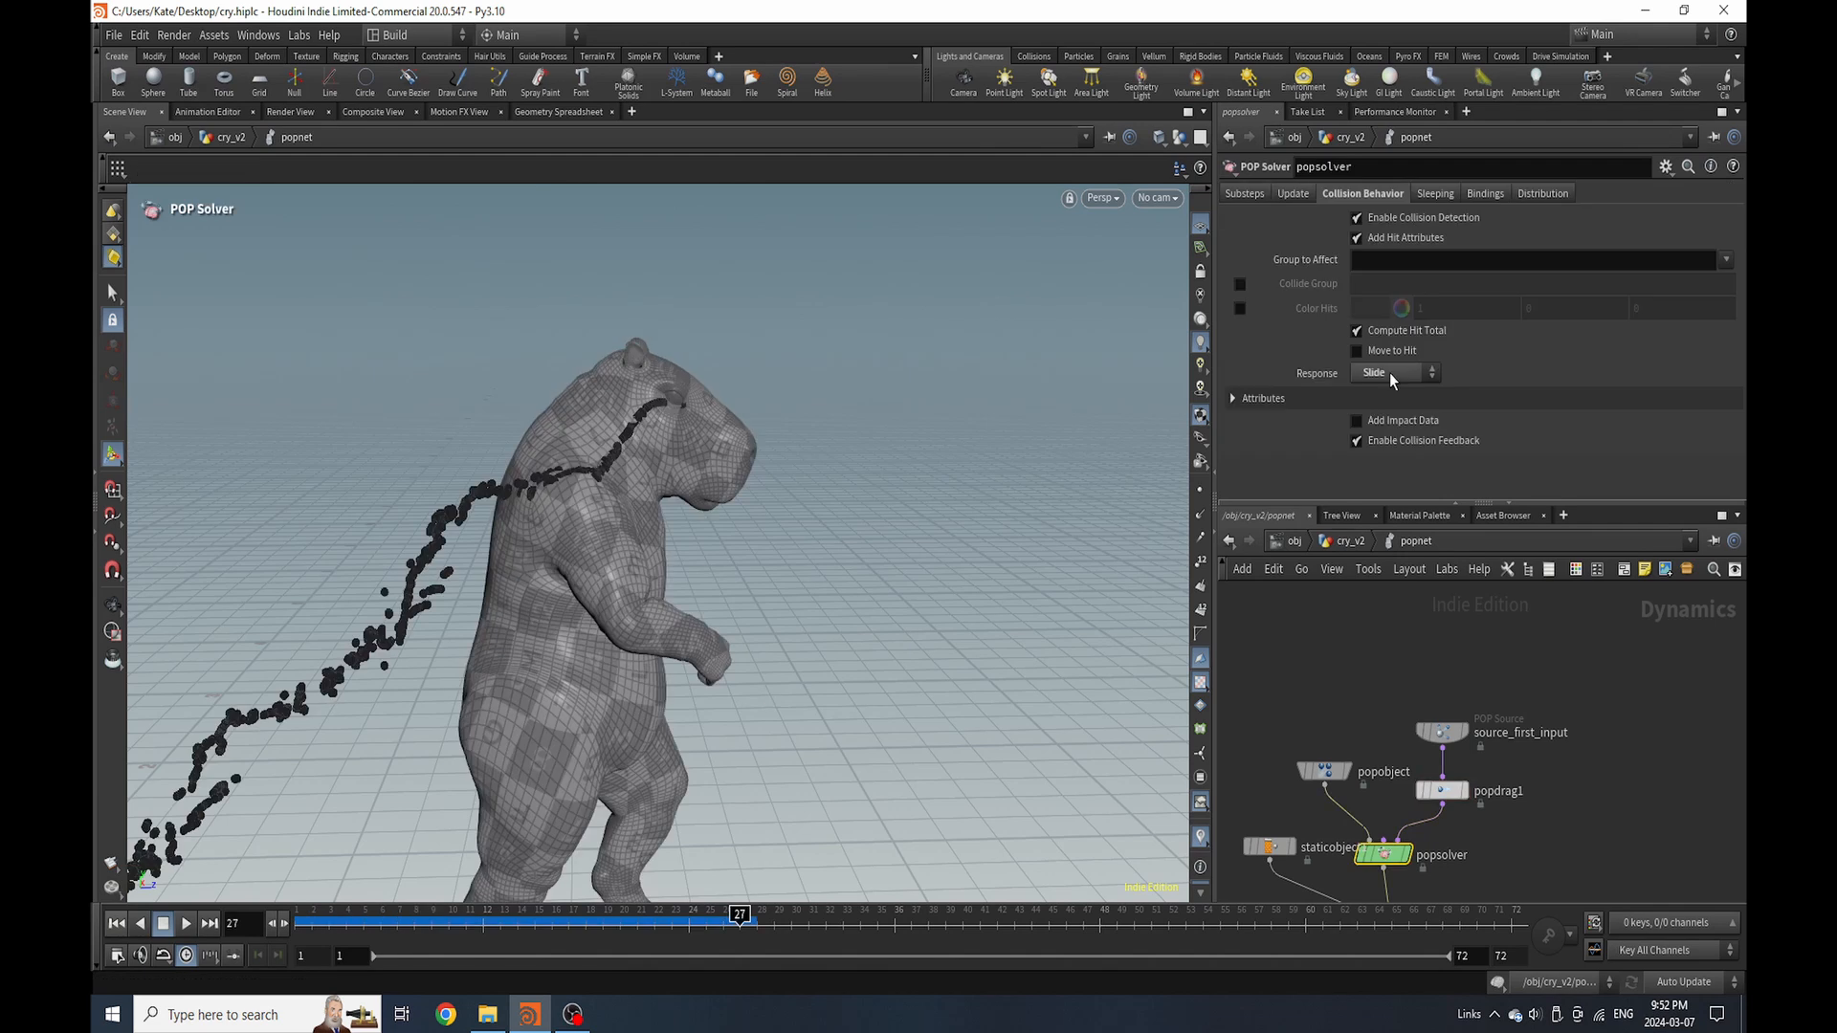
Set the POP solver's collision Response to Stick and return to frame 1
left_click(1389, 373)
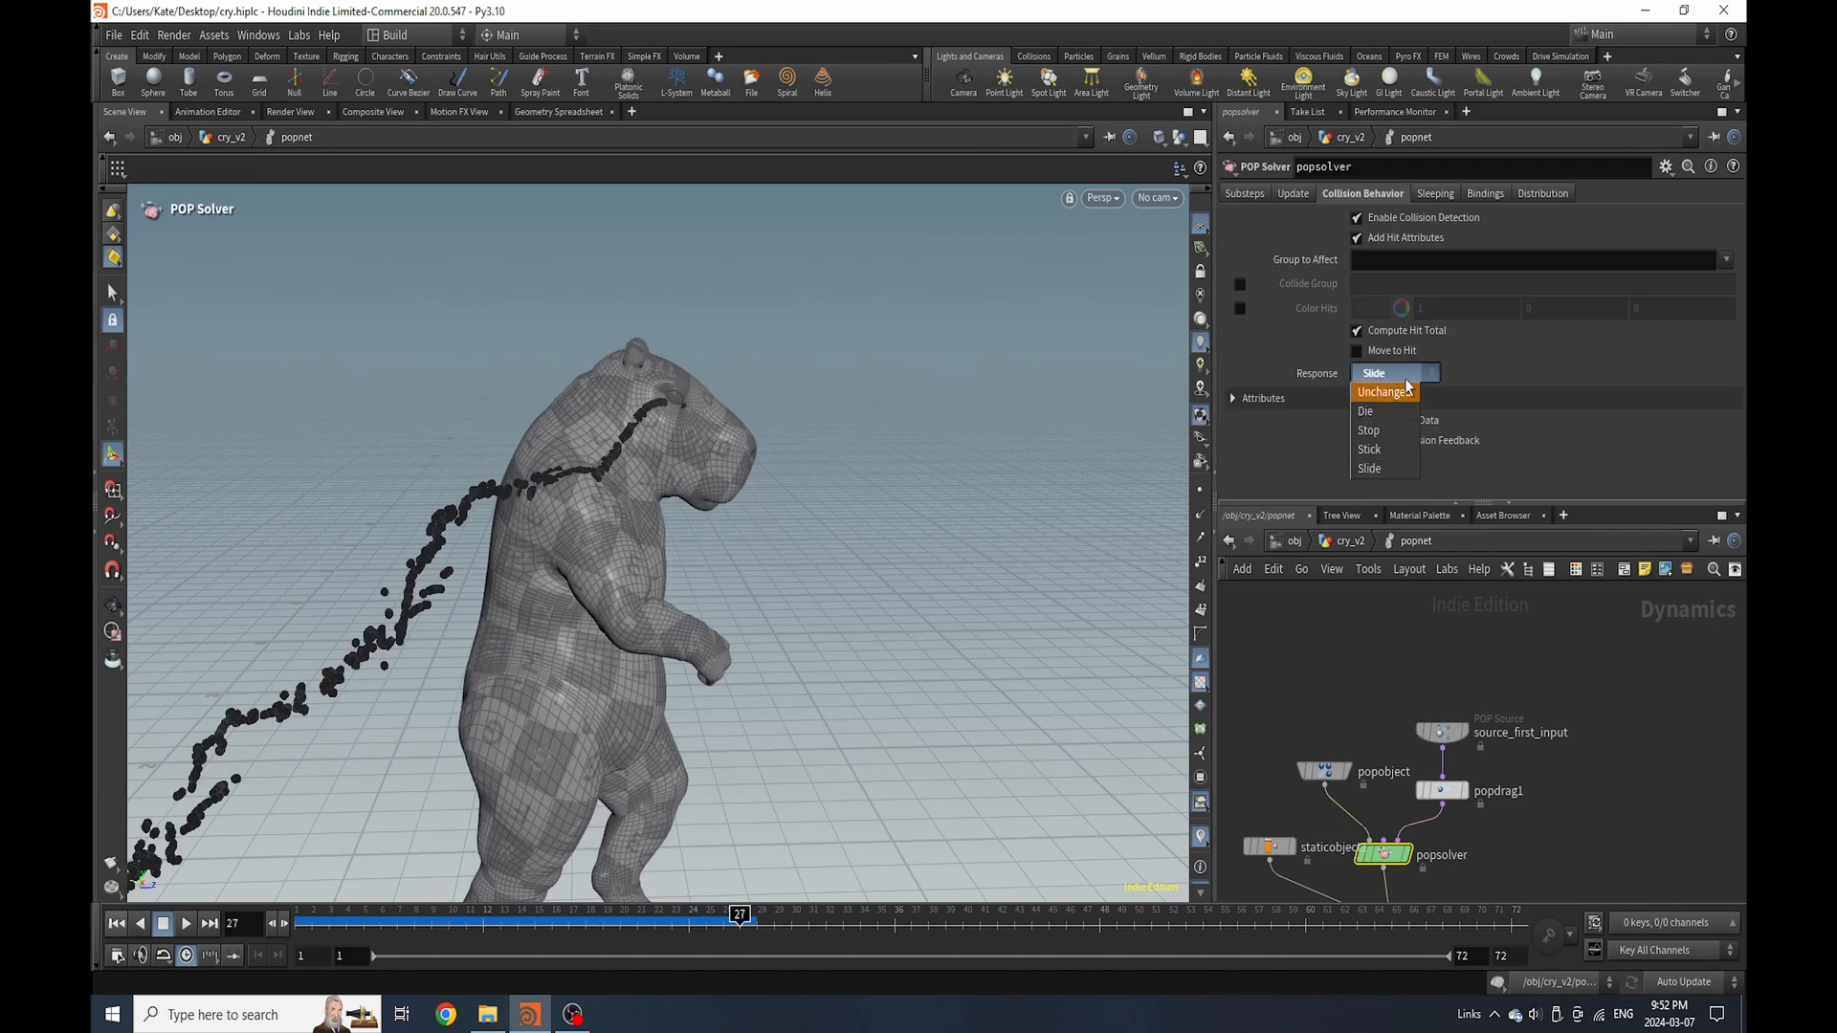
left_click(1370, 448)
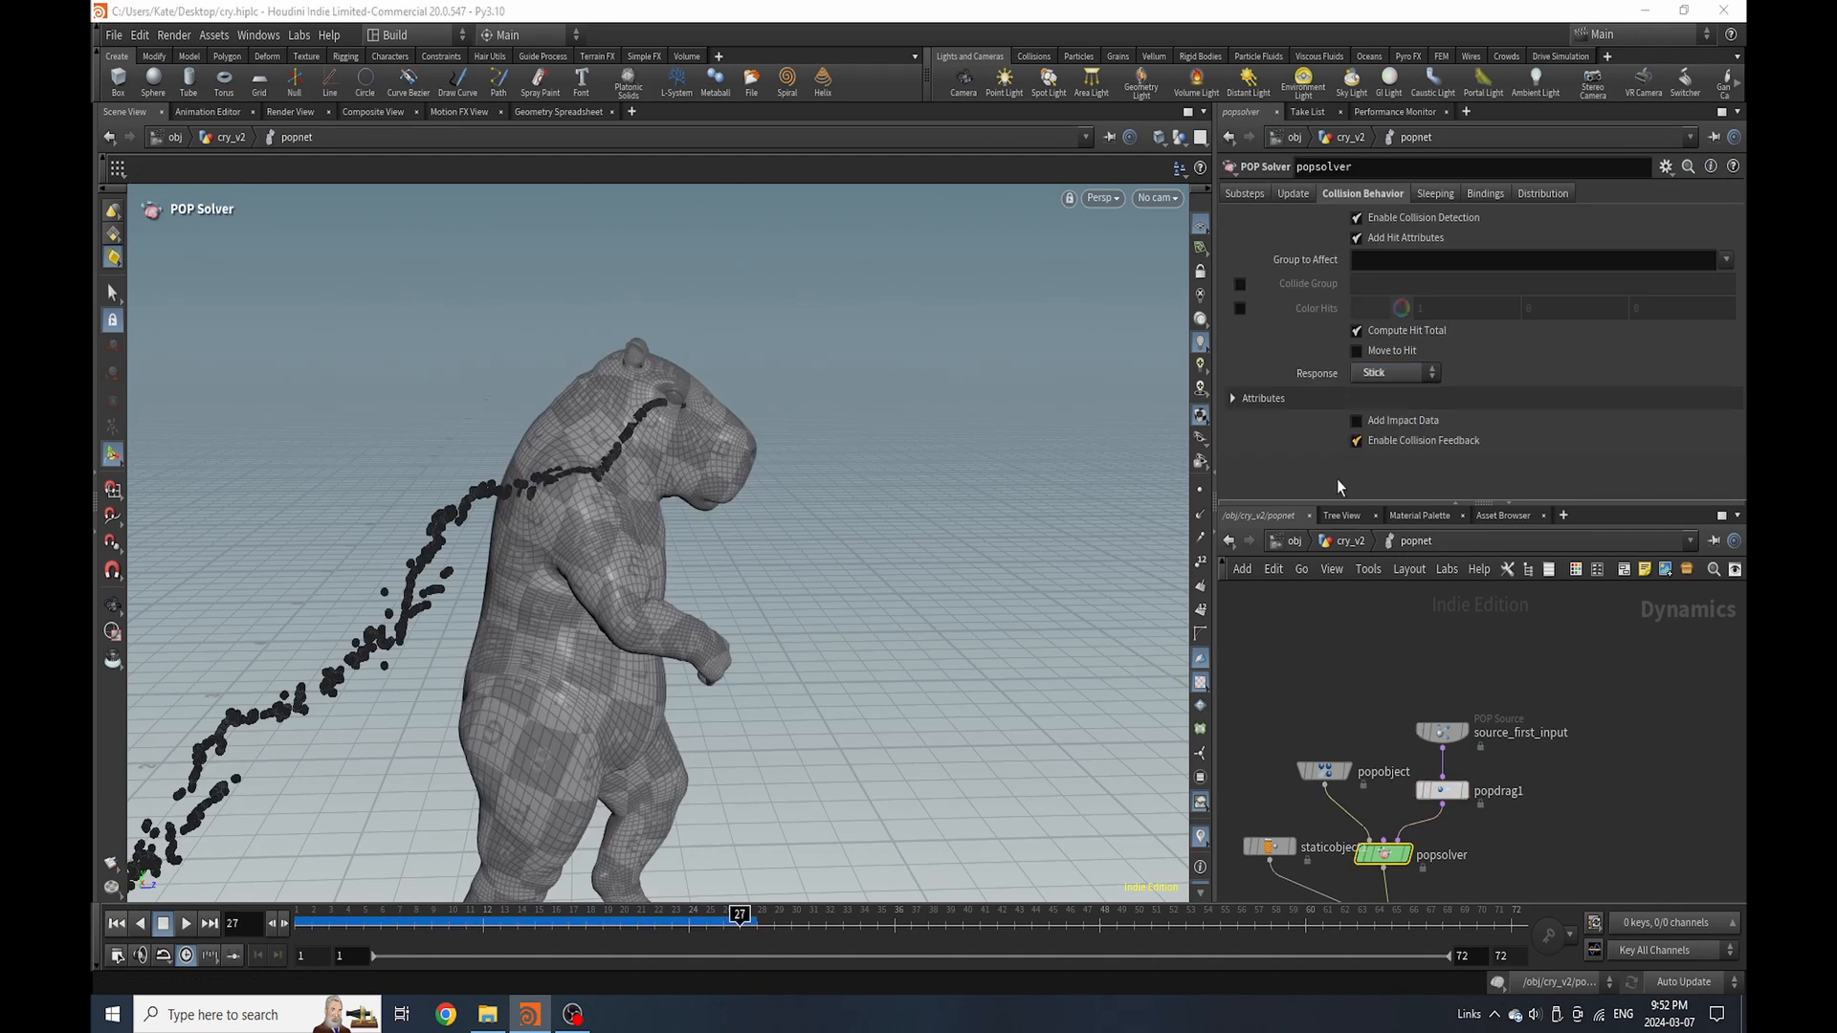
left_click(116, 926)
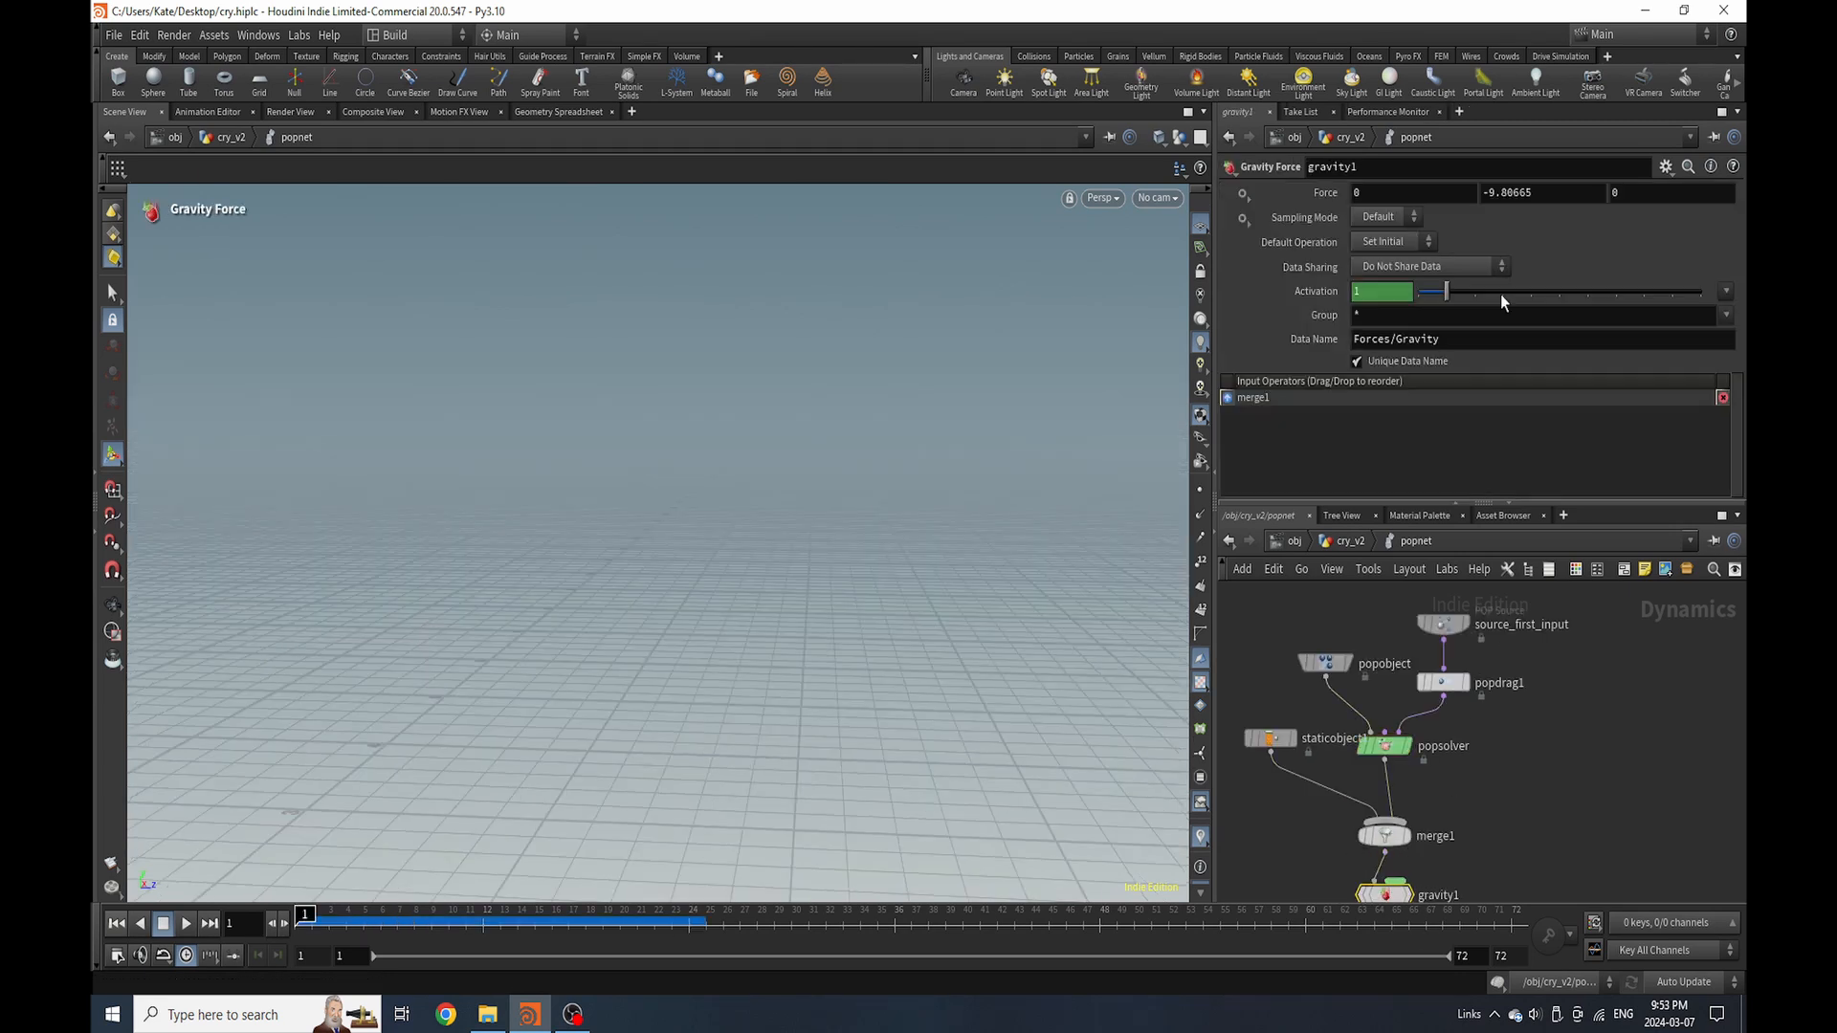
Set the gravity node's Y force to -34 and scrub to frame 25 to check the particles
double_click(1578, 191)
type("-34")
key("Return")
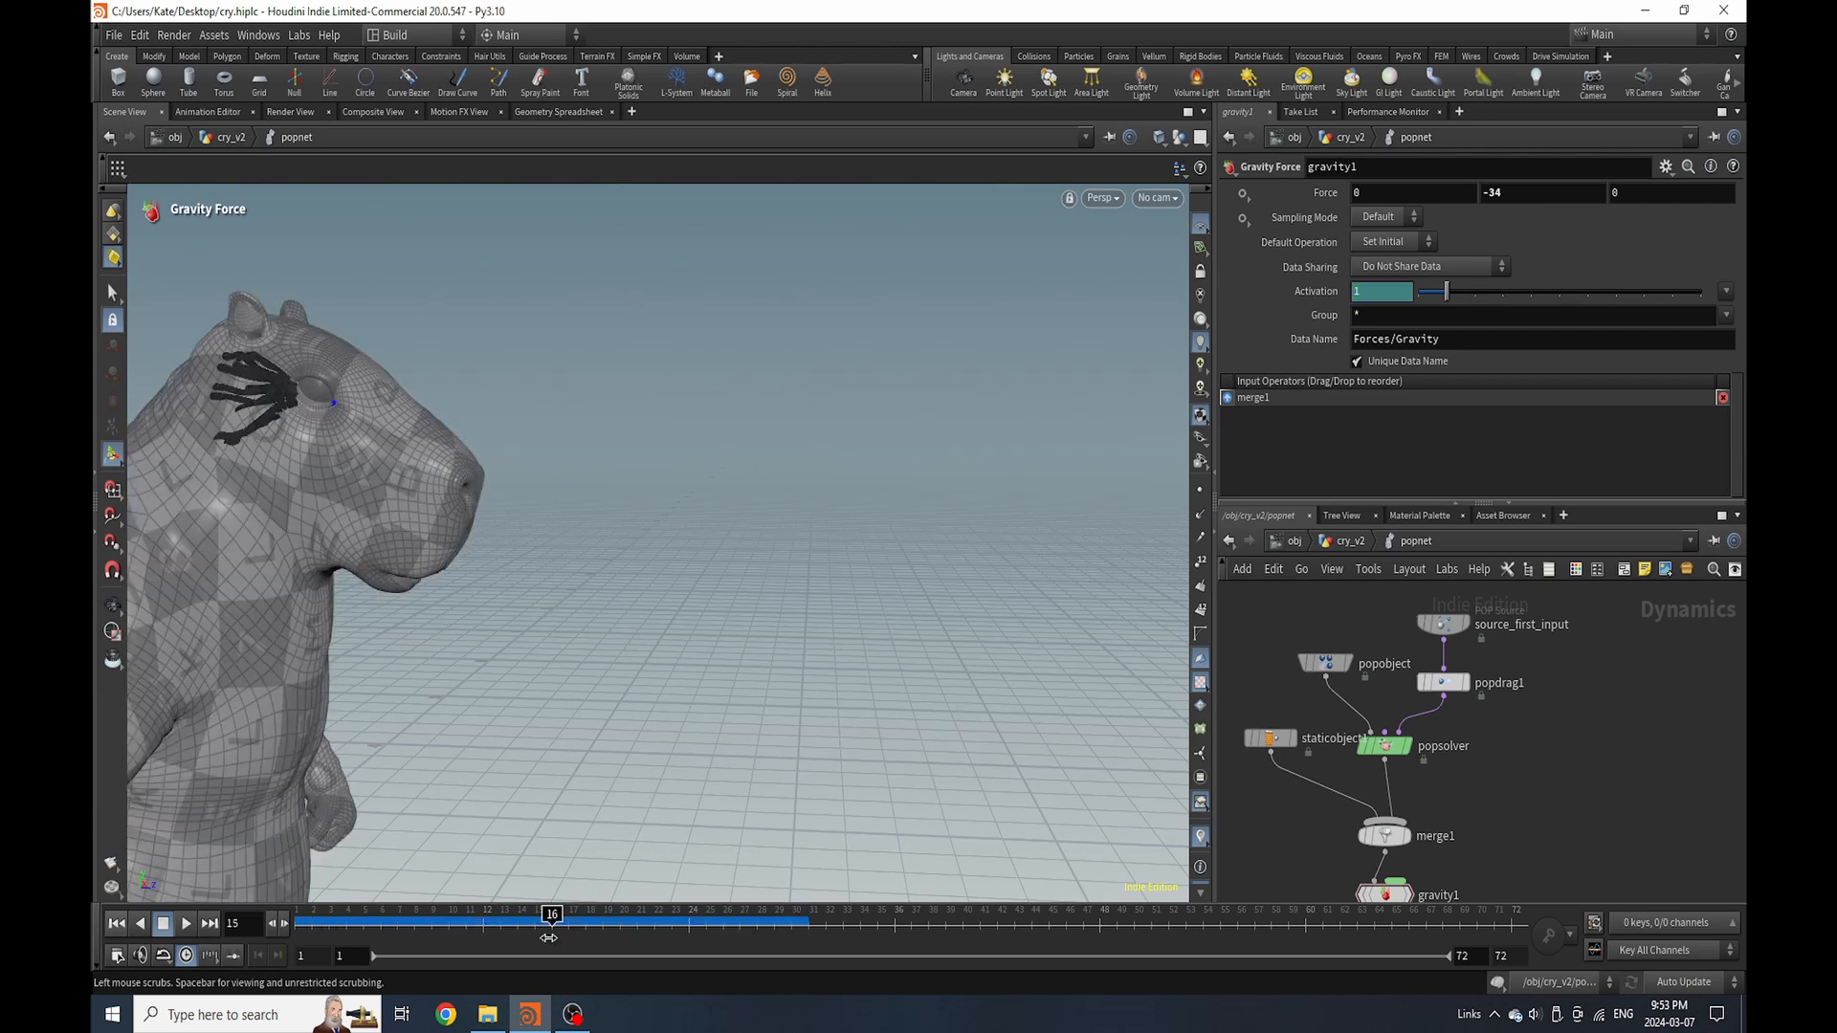
left_click_drag(548, 940, 698, 941)
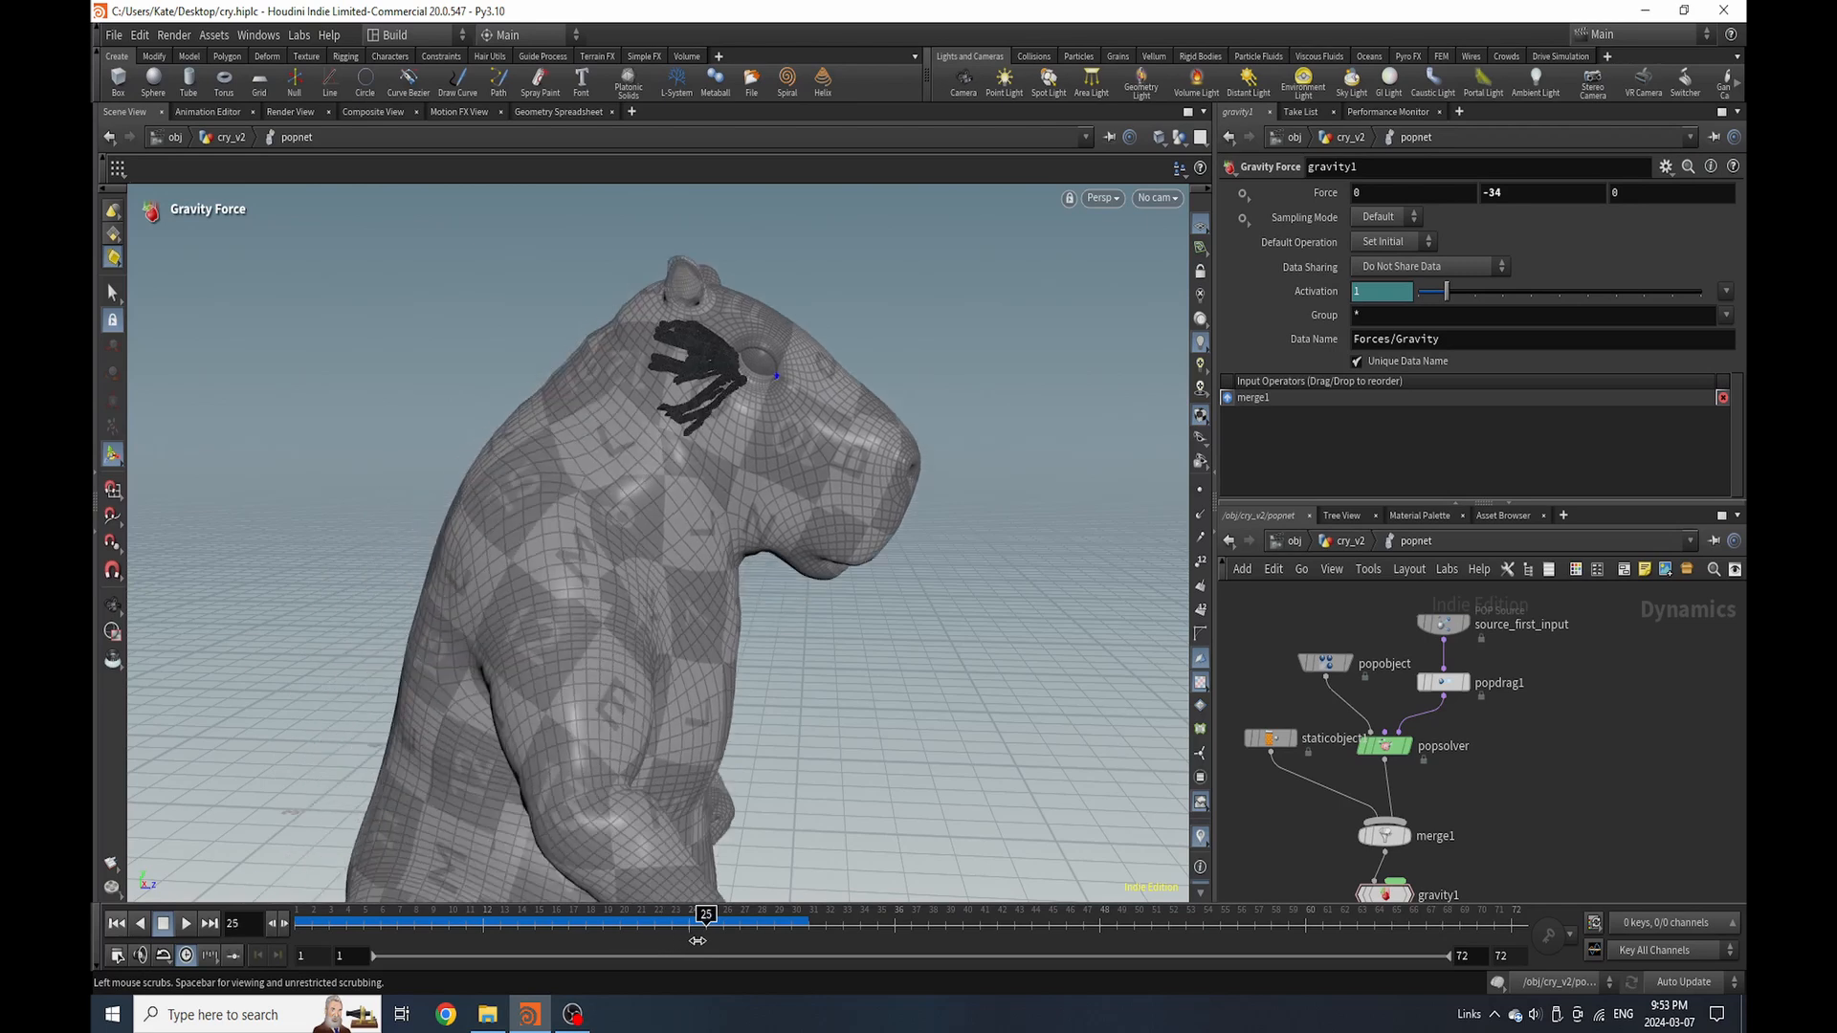
Set the POP solver's collision Response back to Slide and return to frame 1
left_click(1384, 746)
left_click(1395, 373)
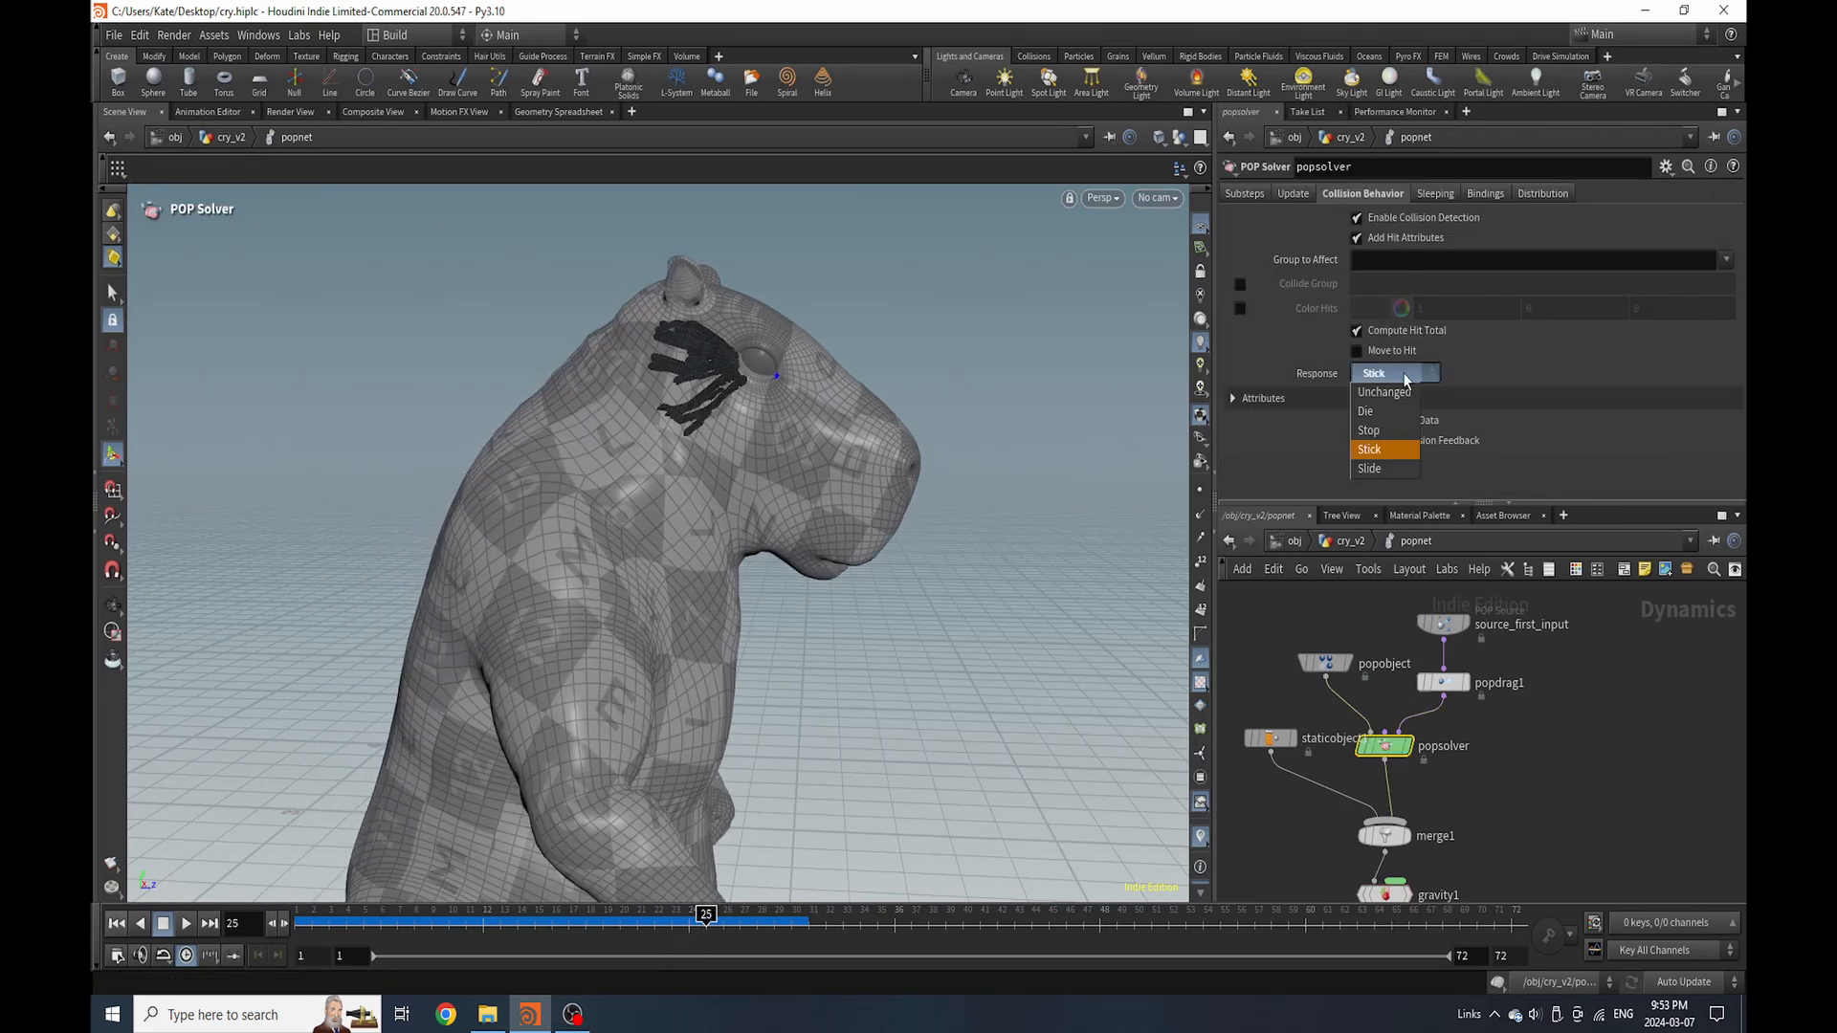
left_click(1387, 468)
left_click(116, 925)
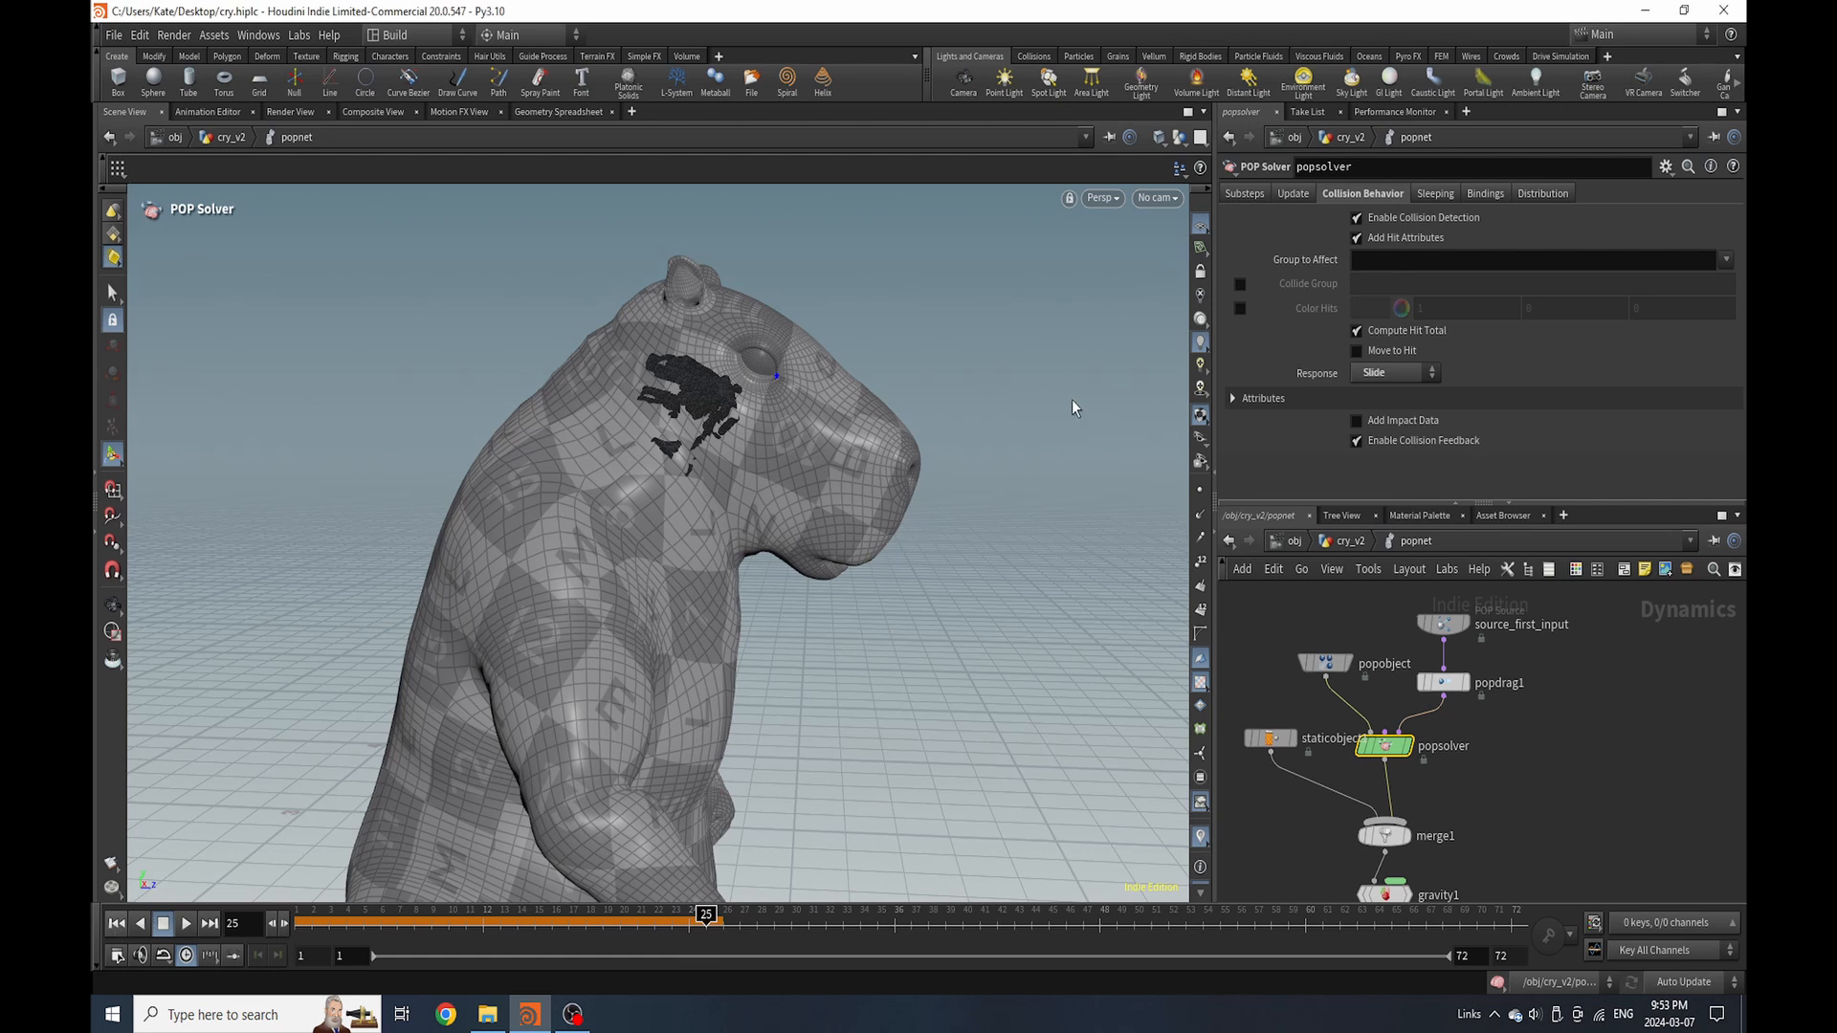
On the POP Drag node, raise Air Resistance to 10 and set the Y wind velocity to -1
left_click(1443, 682)
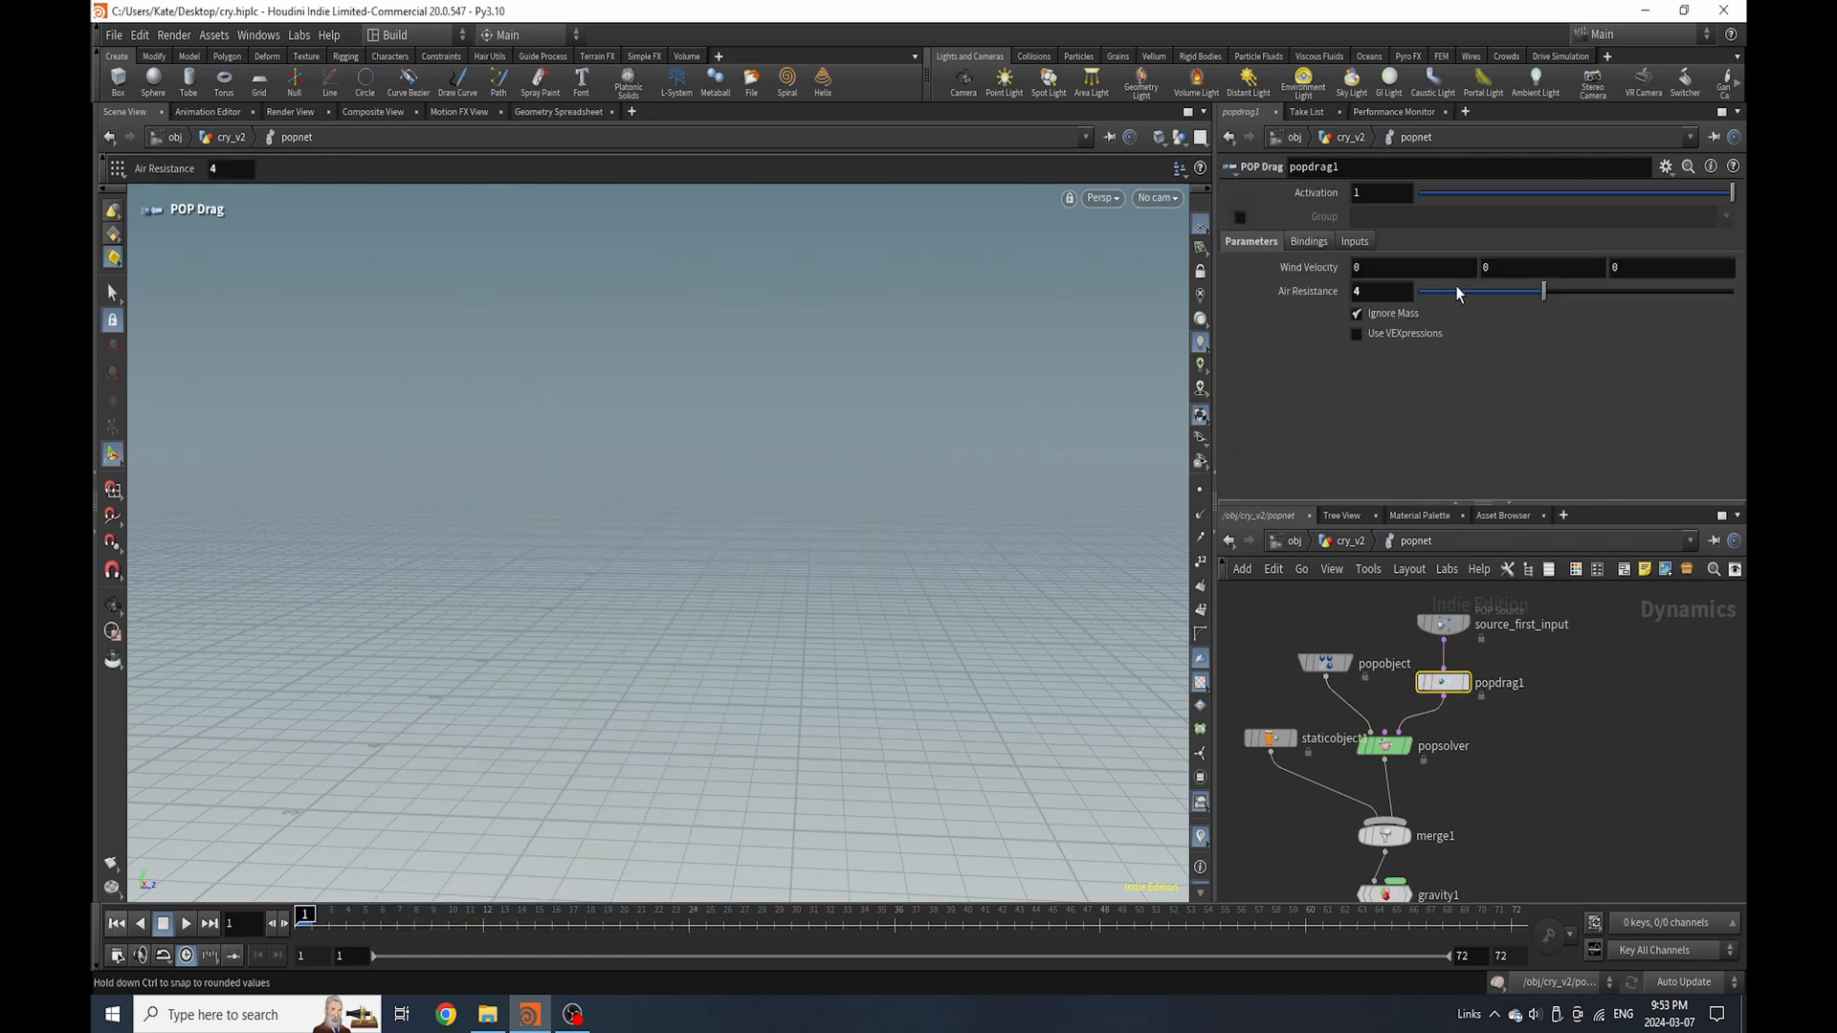
left_click_drag(1543, 291, 1733, 292)
left_click(1488, 267)
type("-1")
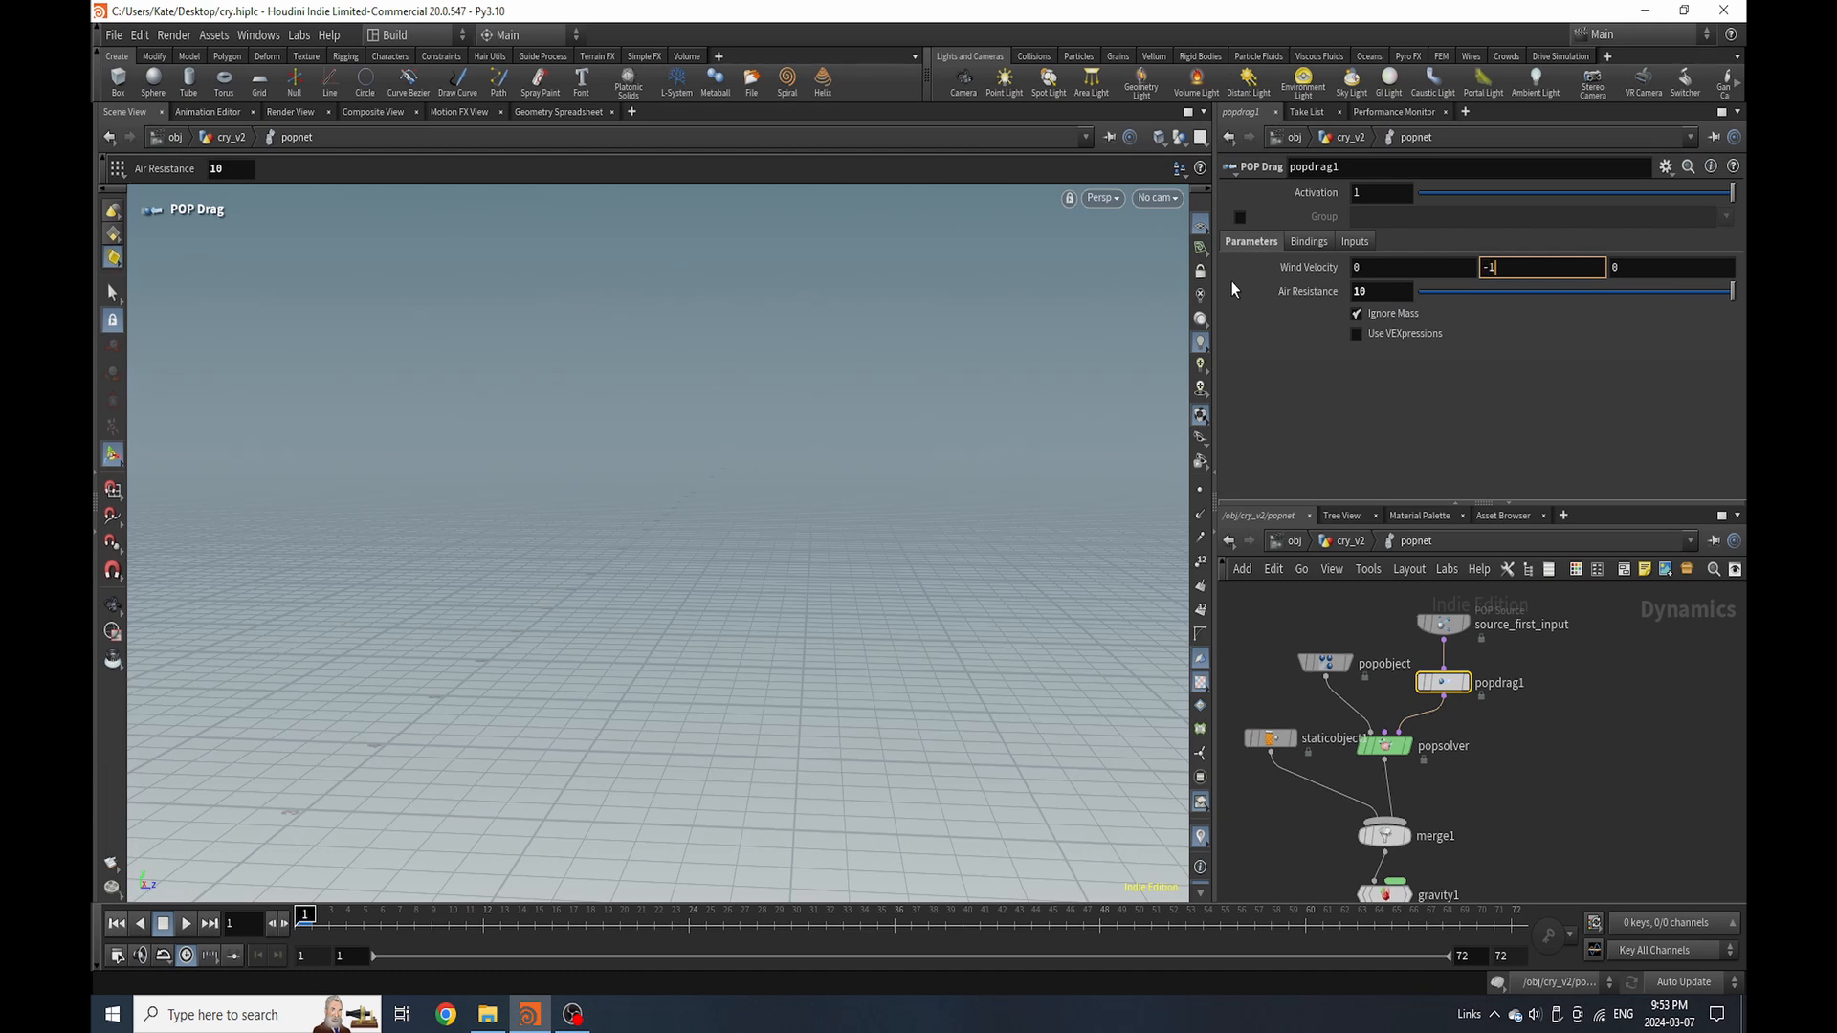
key("Return")
Simulate to frame 19 and examine the particles running down the creature's side from several angles
left_click(623, 936)
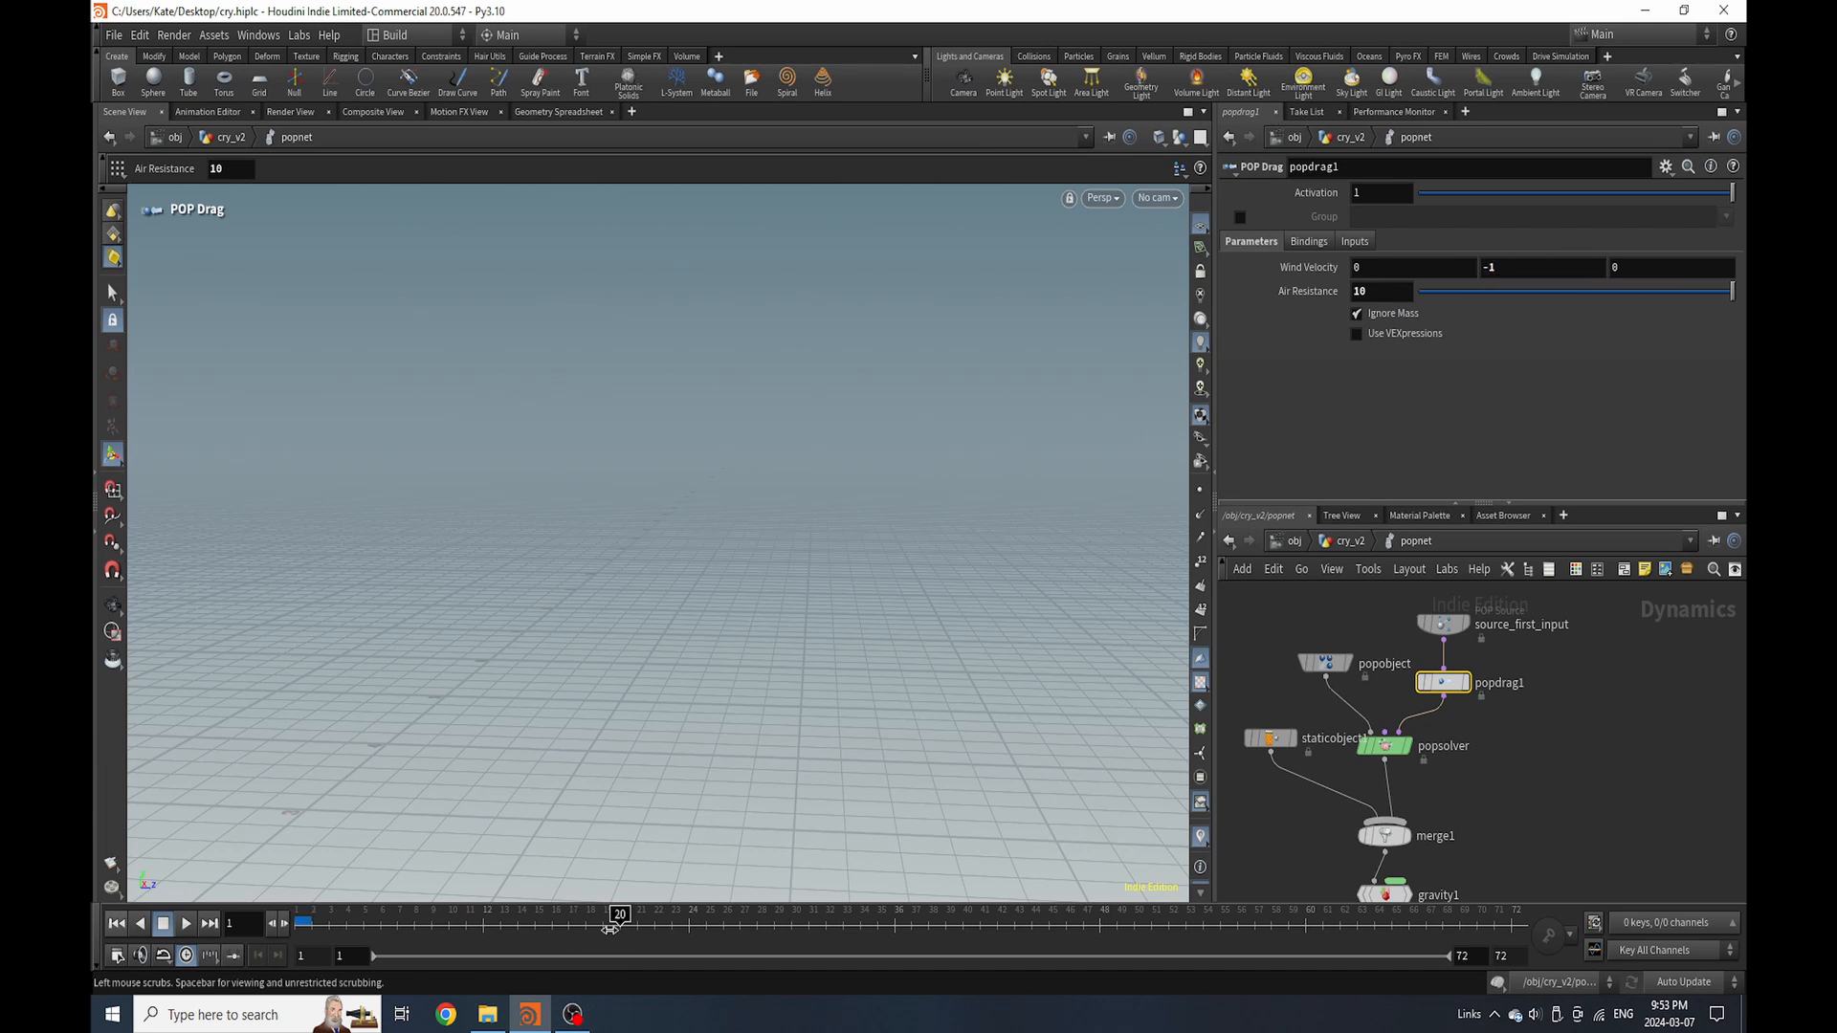
left_click(610, 929)
left_click_drag(456, 544, 259, 493, "alt")
middle_click_drag(430, 531, 553, 427, "alt")
scroll(553, 426, "down", 4)
left_click_drag(535, 479, 679, 527, "alt")
scroll(625, 304, "up", 3)
left_click_drag(625, 311, 593, 402, "alt")
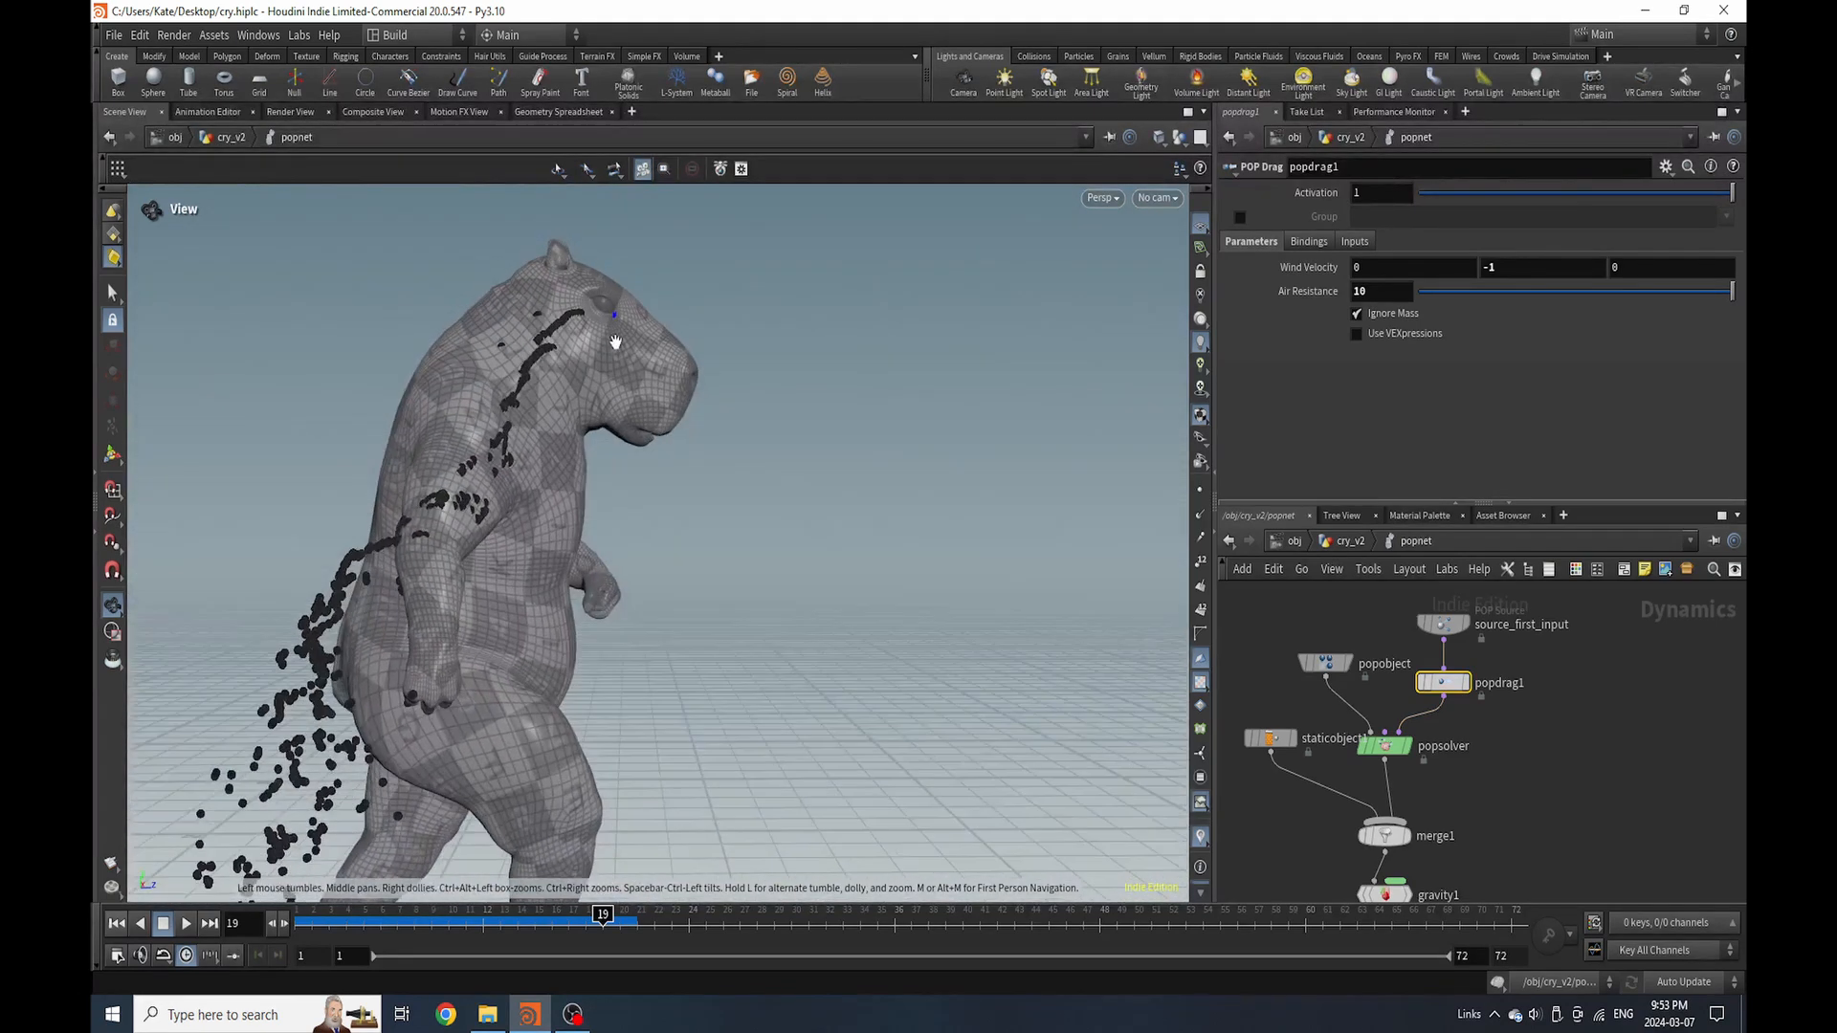
key("Return")
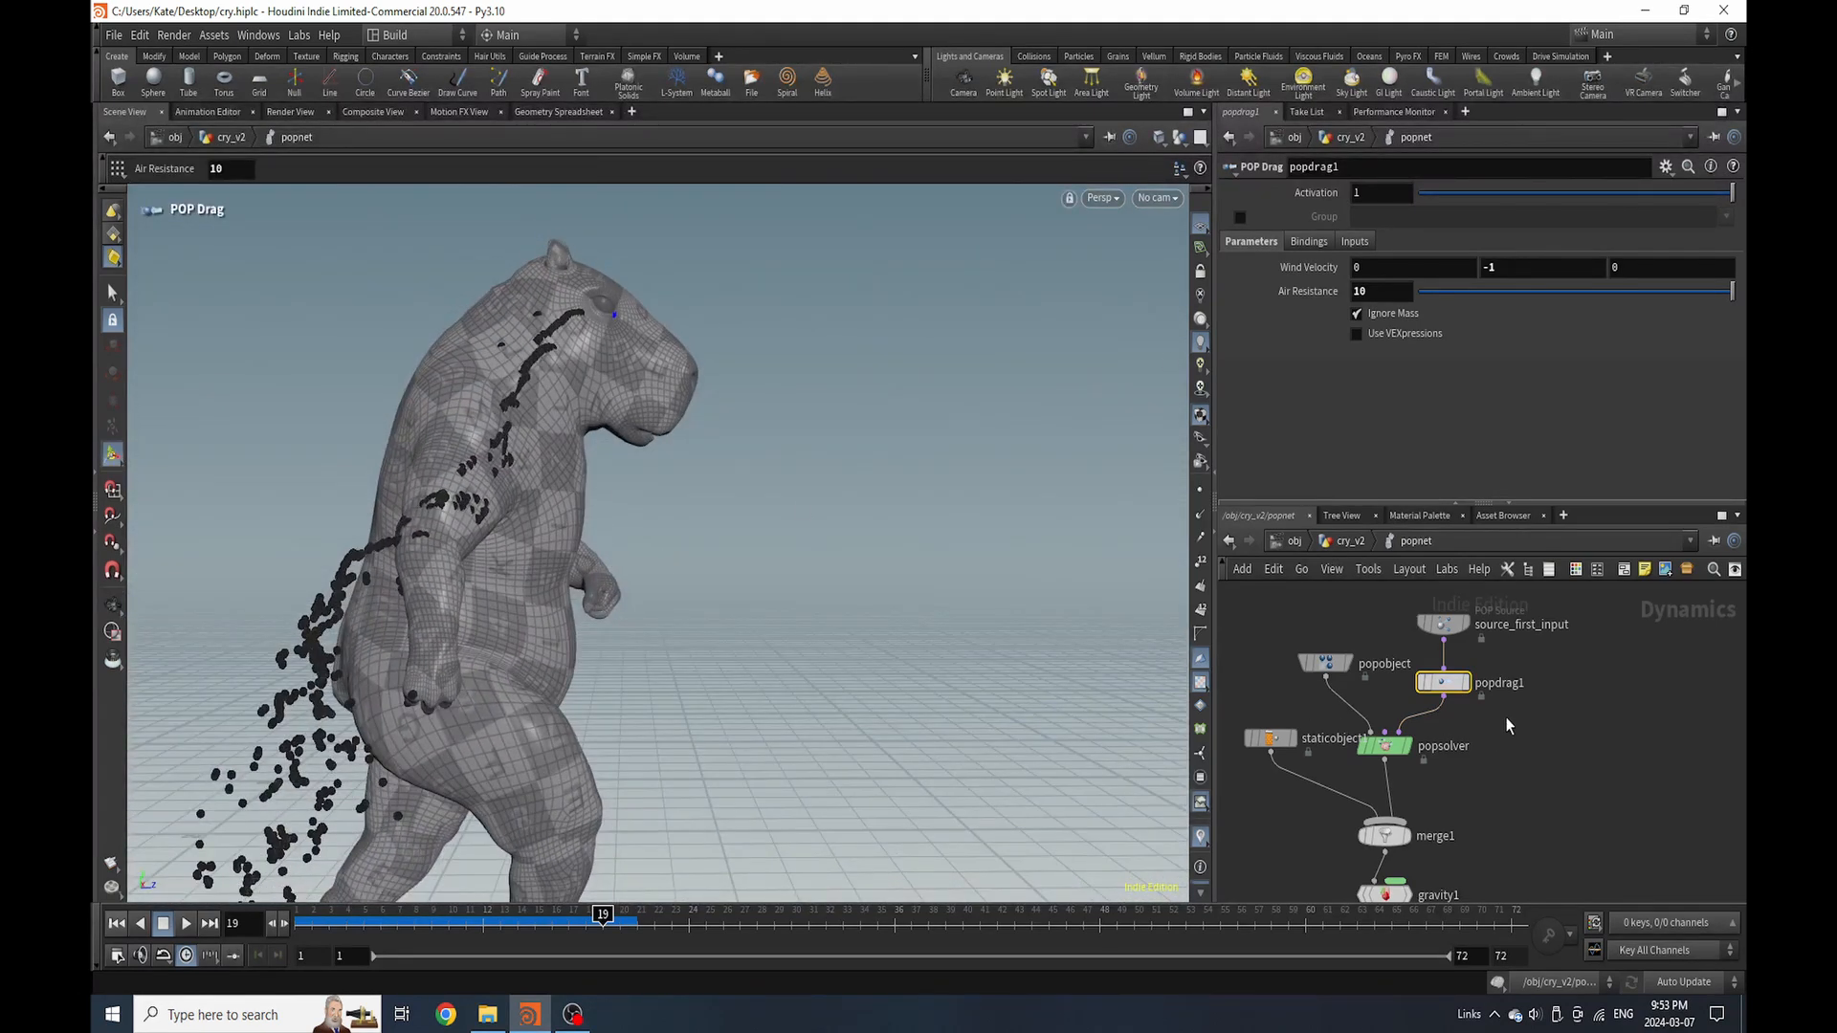
Set the POP Drag node's Y wind velocity to -5
left_click(1485, 270)
key("BackSpace")
type("5")
key("Return")
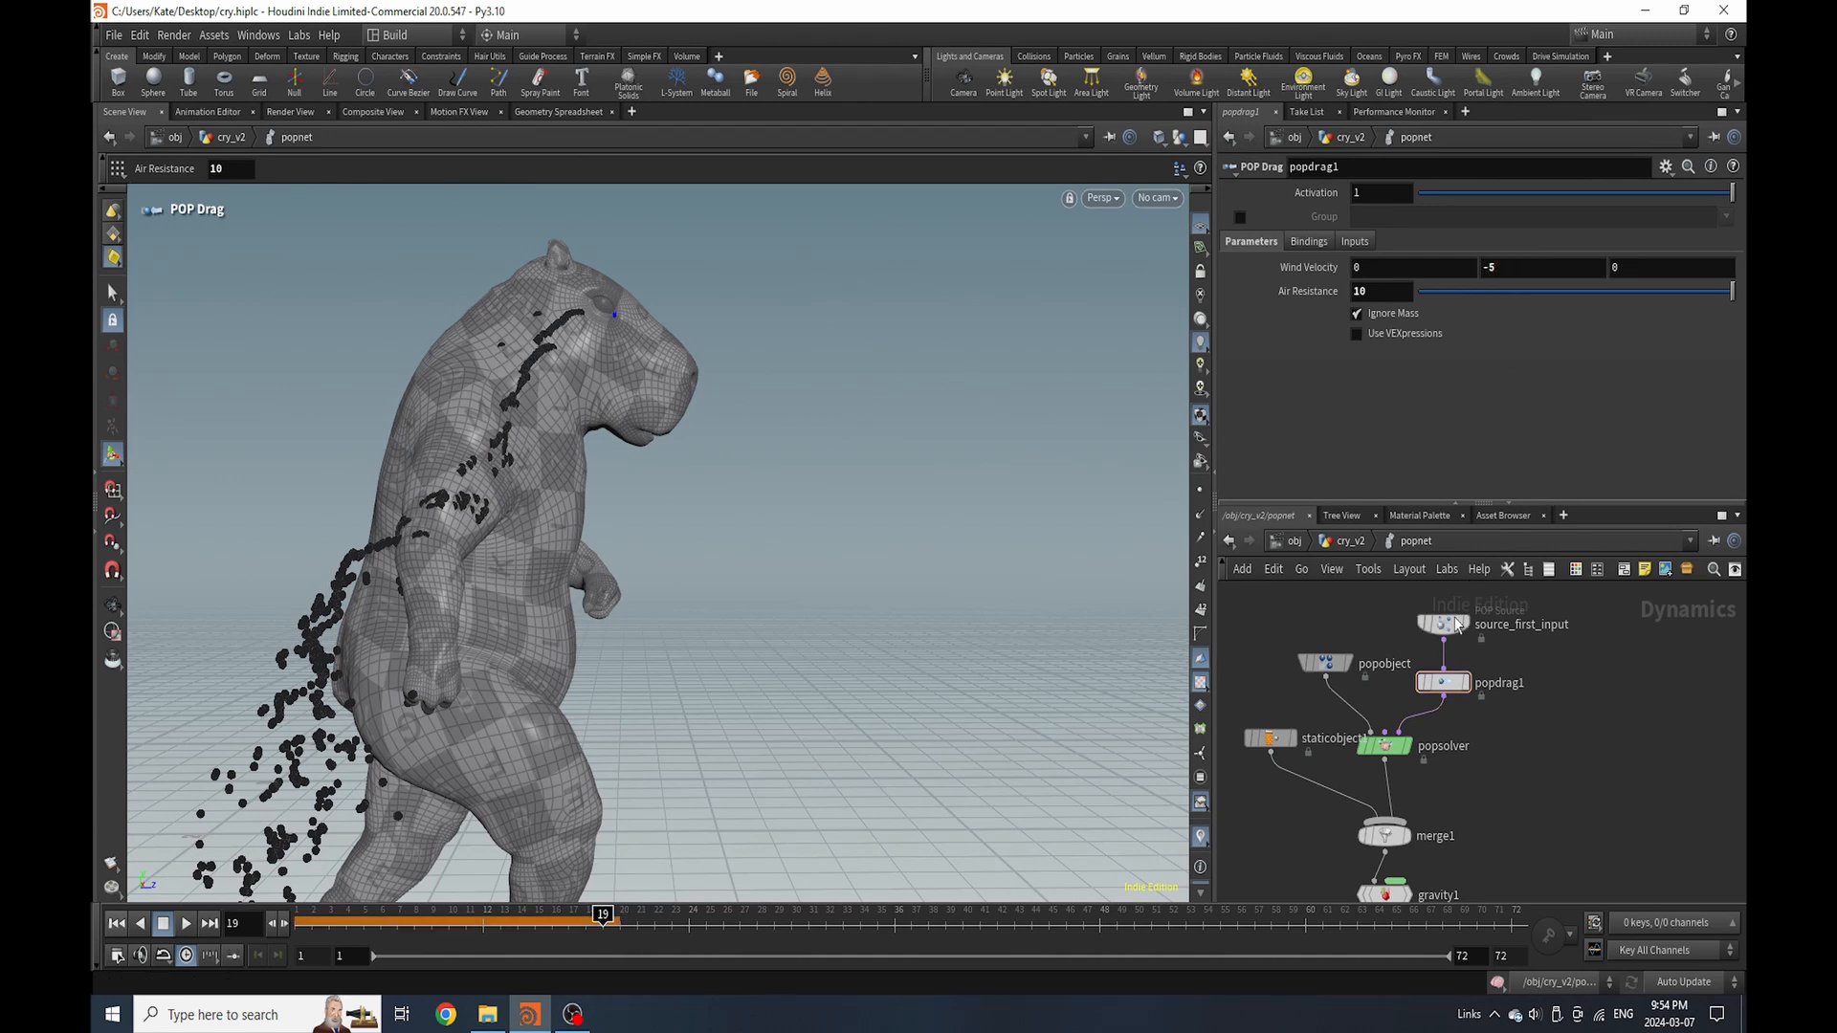
On the POP source, set the particles' Life Expectancy to 1 and Life Variance to 0.45
left_click(1457, 625)
left_click(1381, 408)
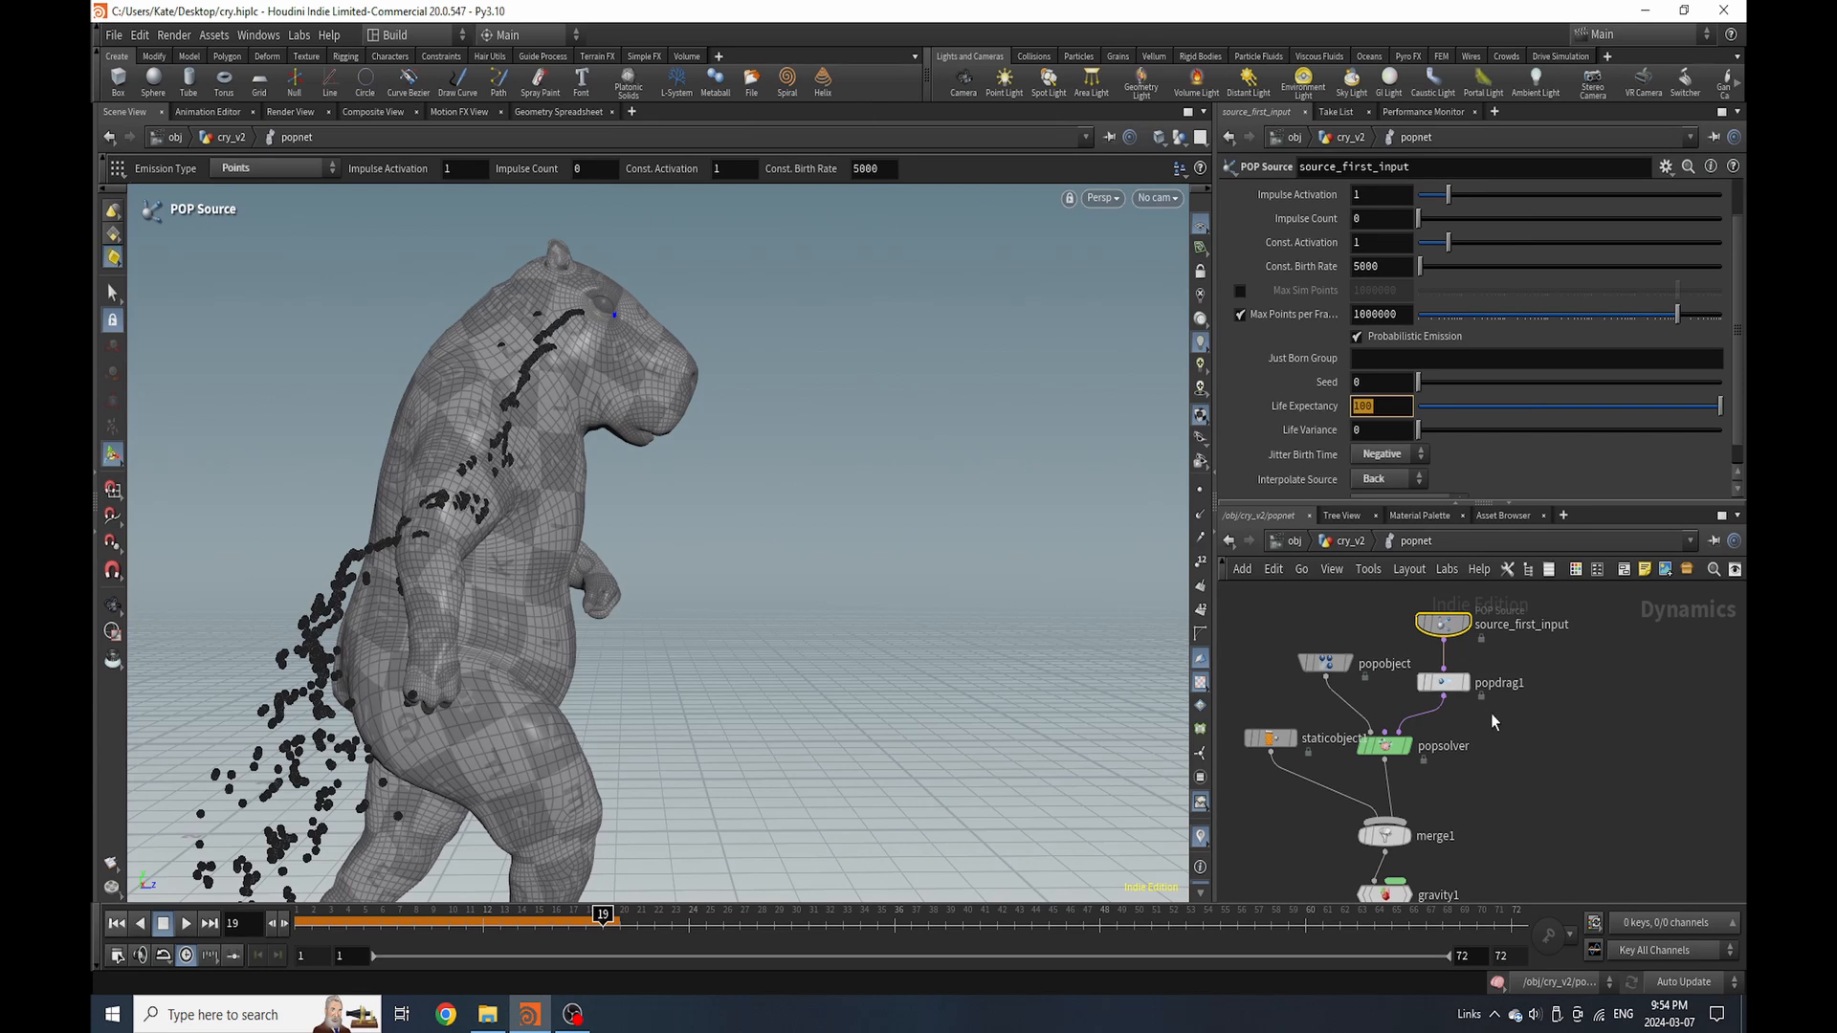
type("1")
key("Return")
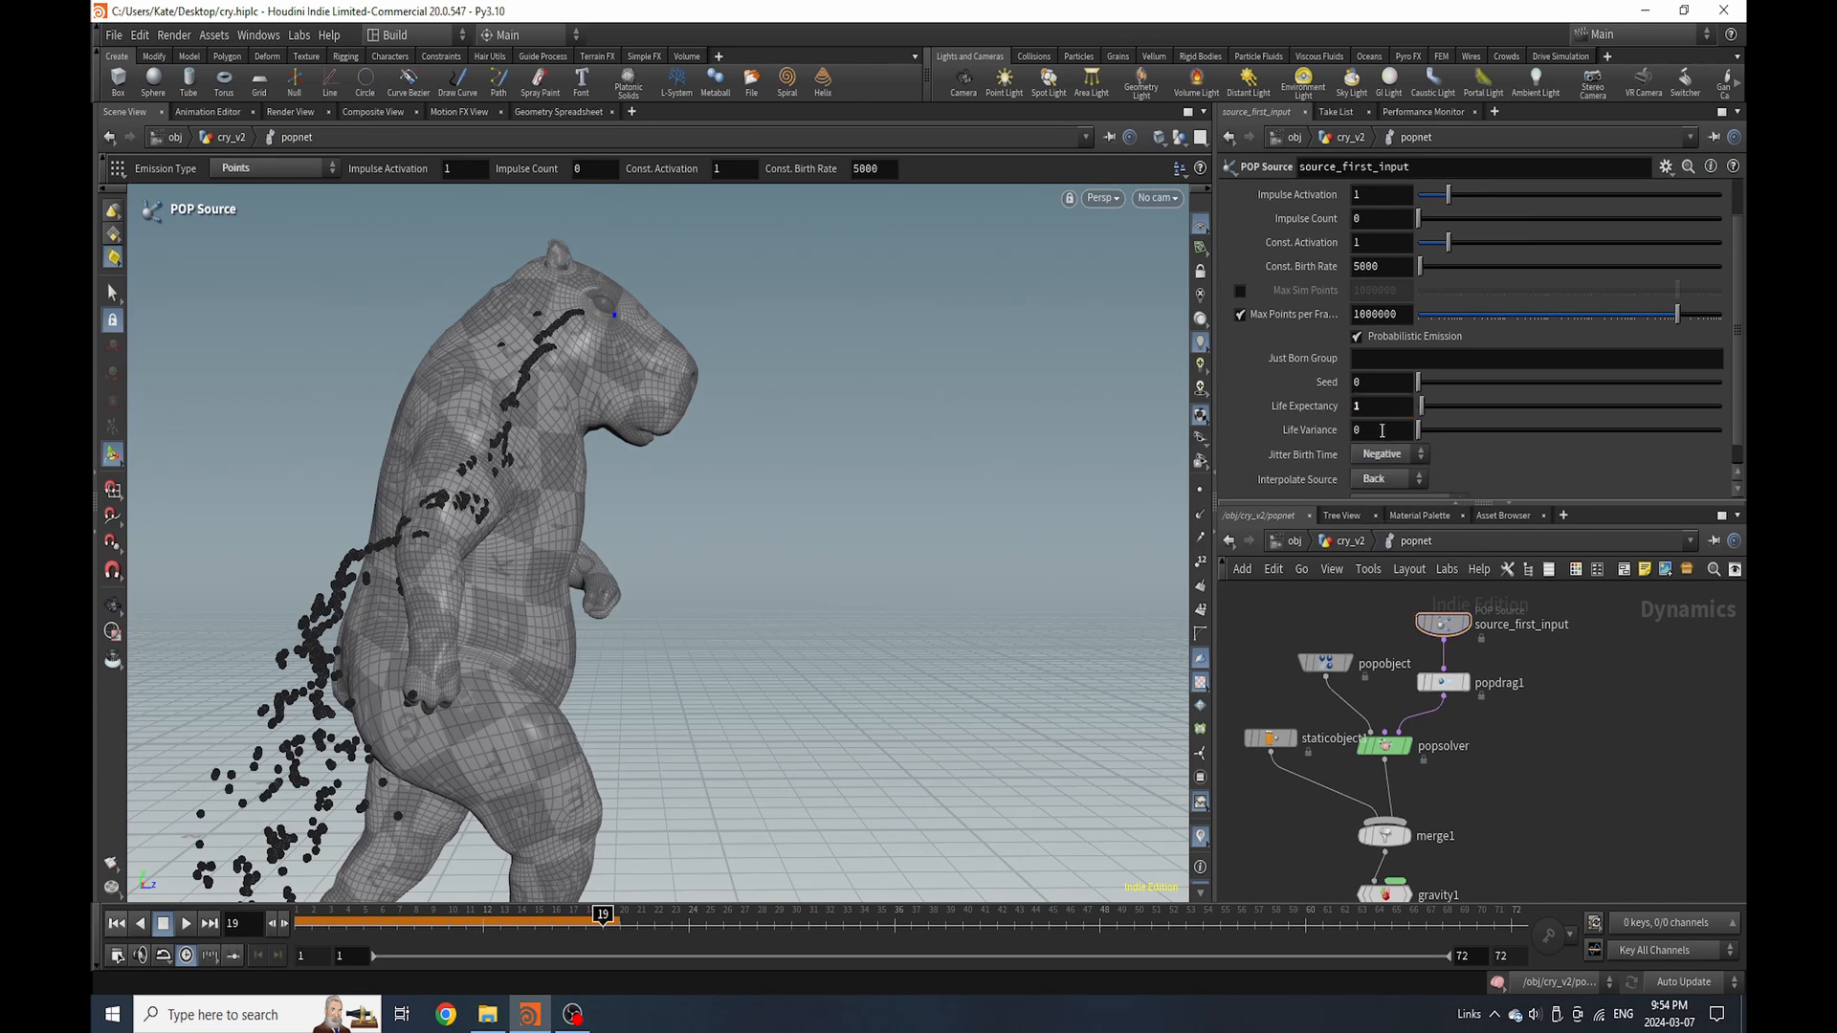
left_click(1364, 432)
type(".45")
key("Return")
Resimulate from frame 1, scrub to frame 17 and examine the particle trail below the eye up close
left_click(117, 924)
left_click(674, 936)
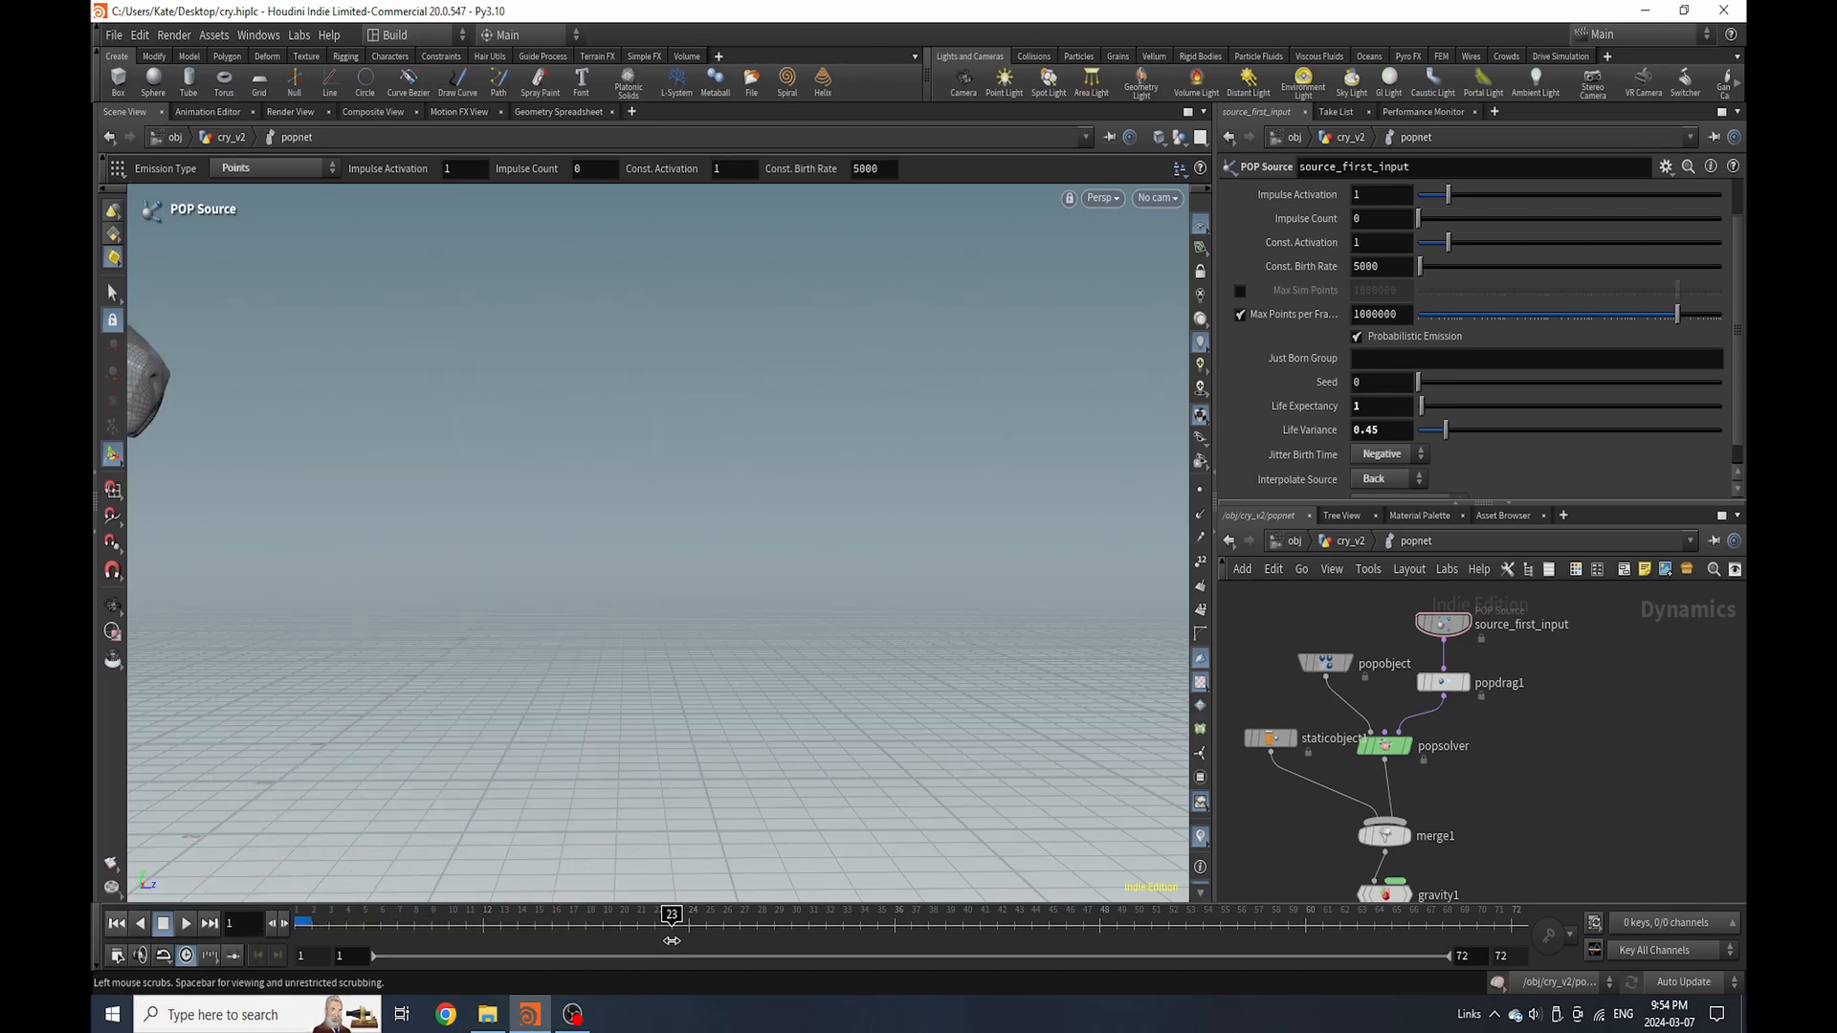
left_click_drag(671, 940, 569, 945)
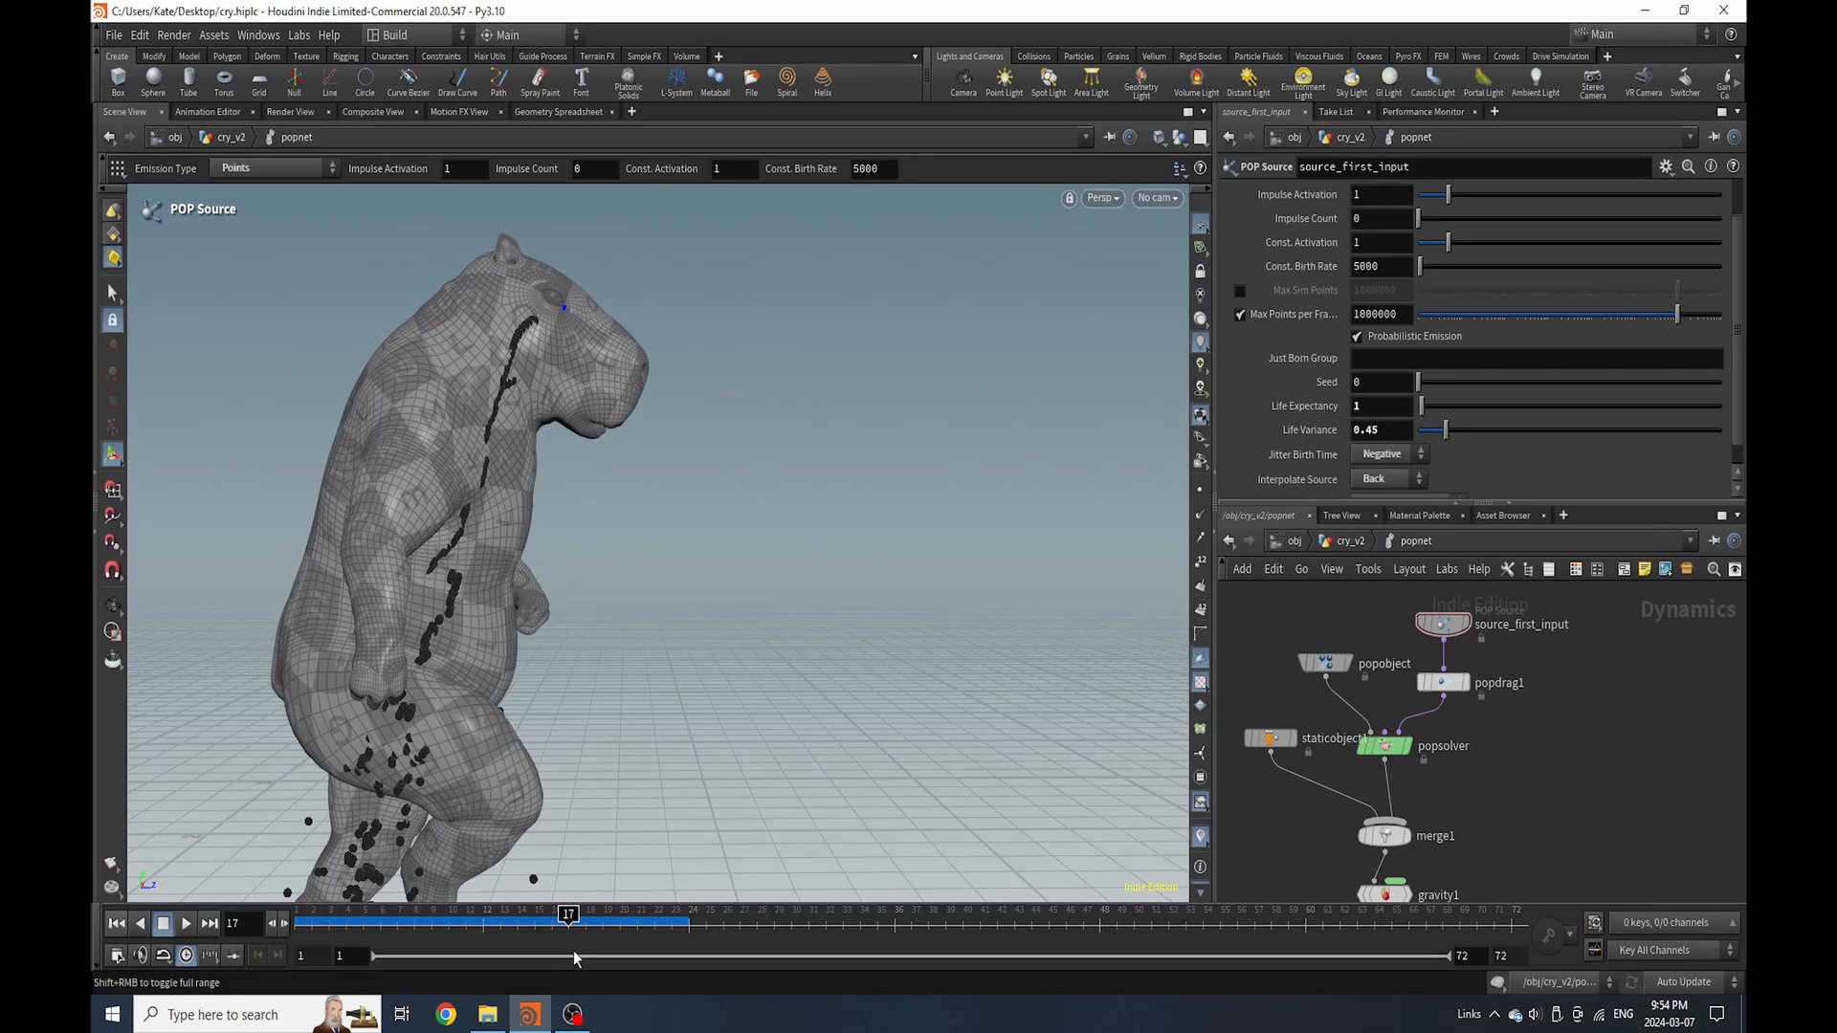
left_click_drag(564, 378, 443, 398, "alt")
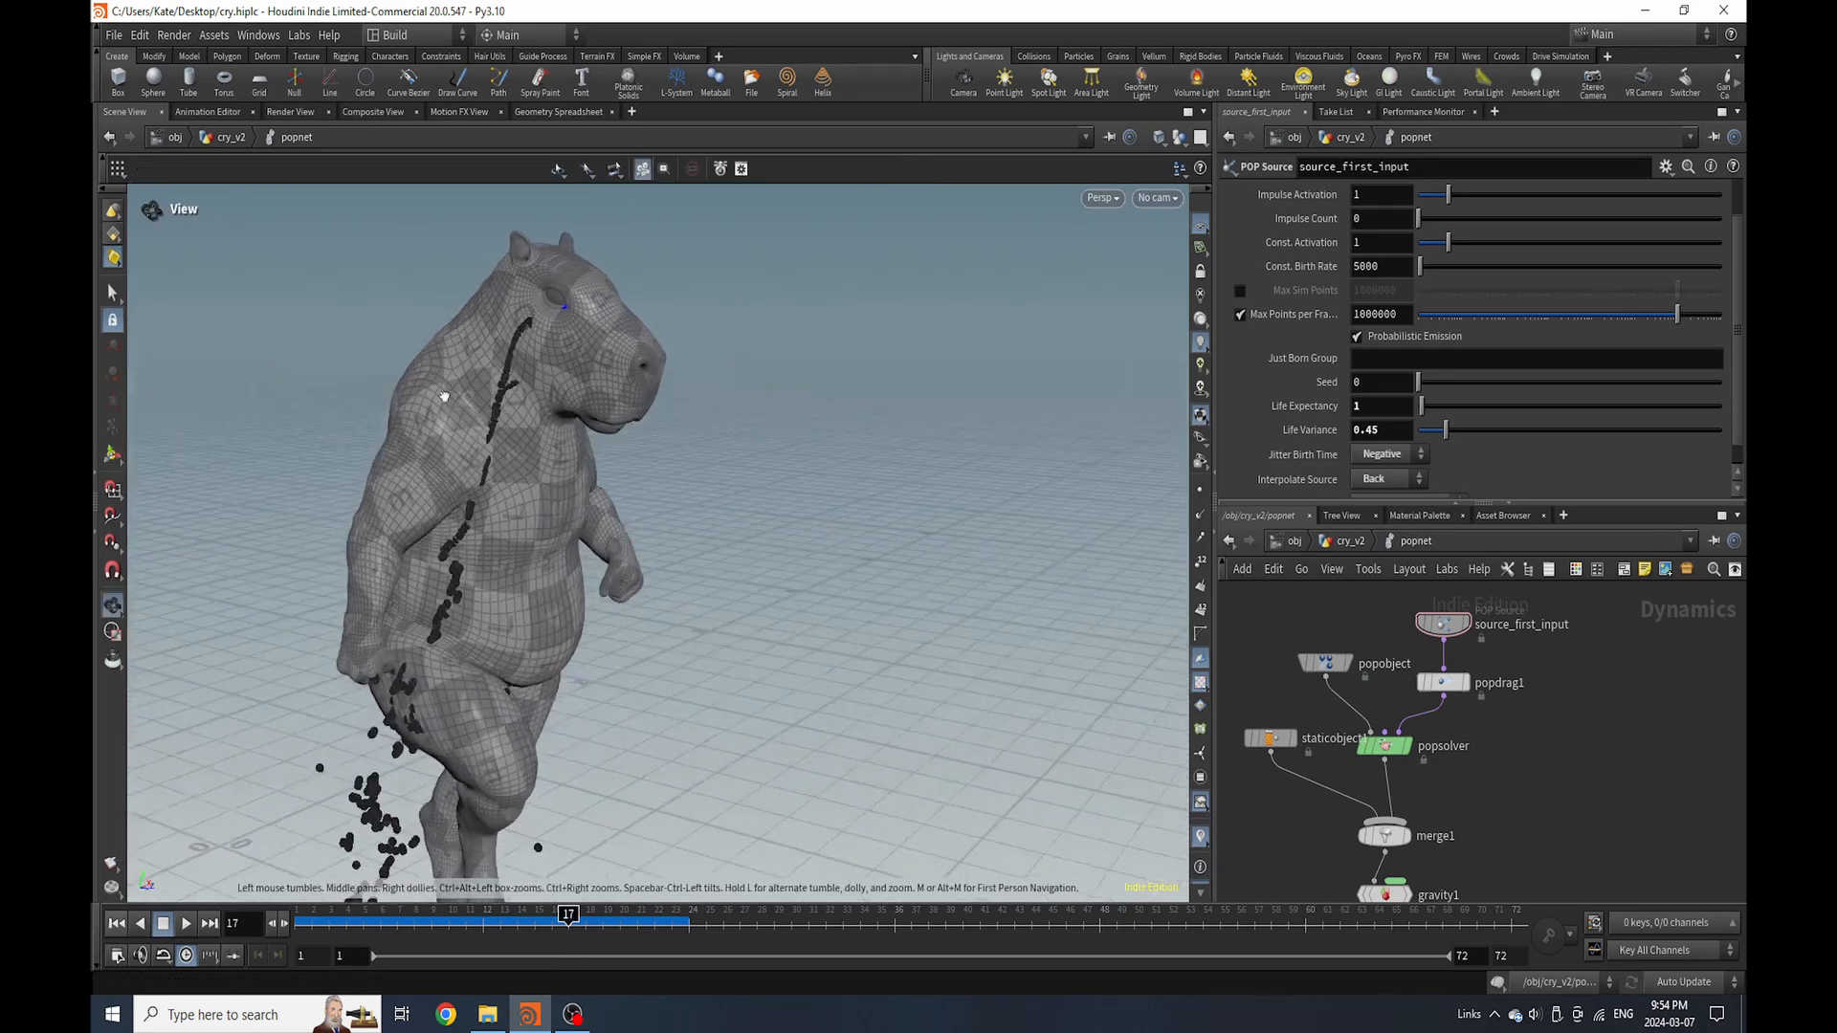
right_click_drag(584, 284, 1072, 284, "alt")
right_click_drag(587, 364, 353, 605, "alt")
left_click_drag(617, 467, 873, 422, "alt")
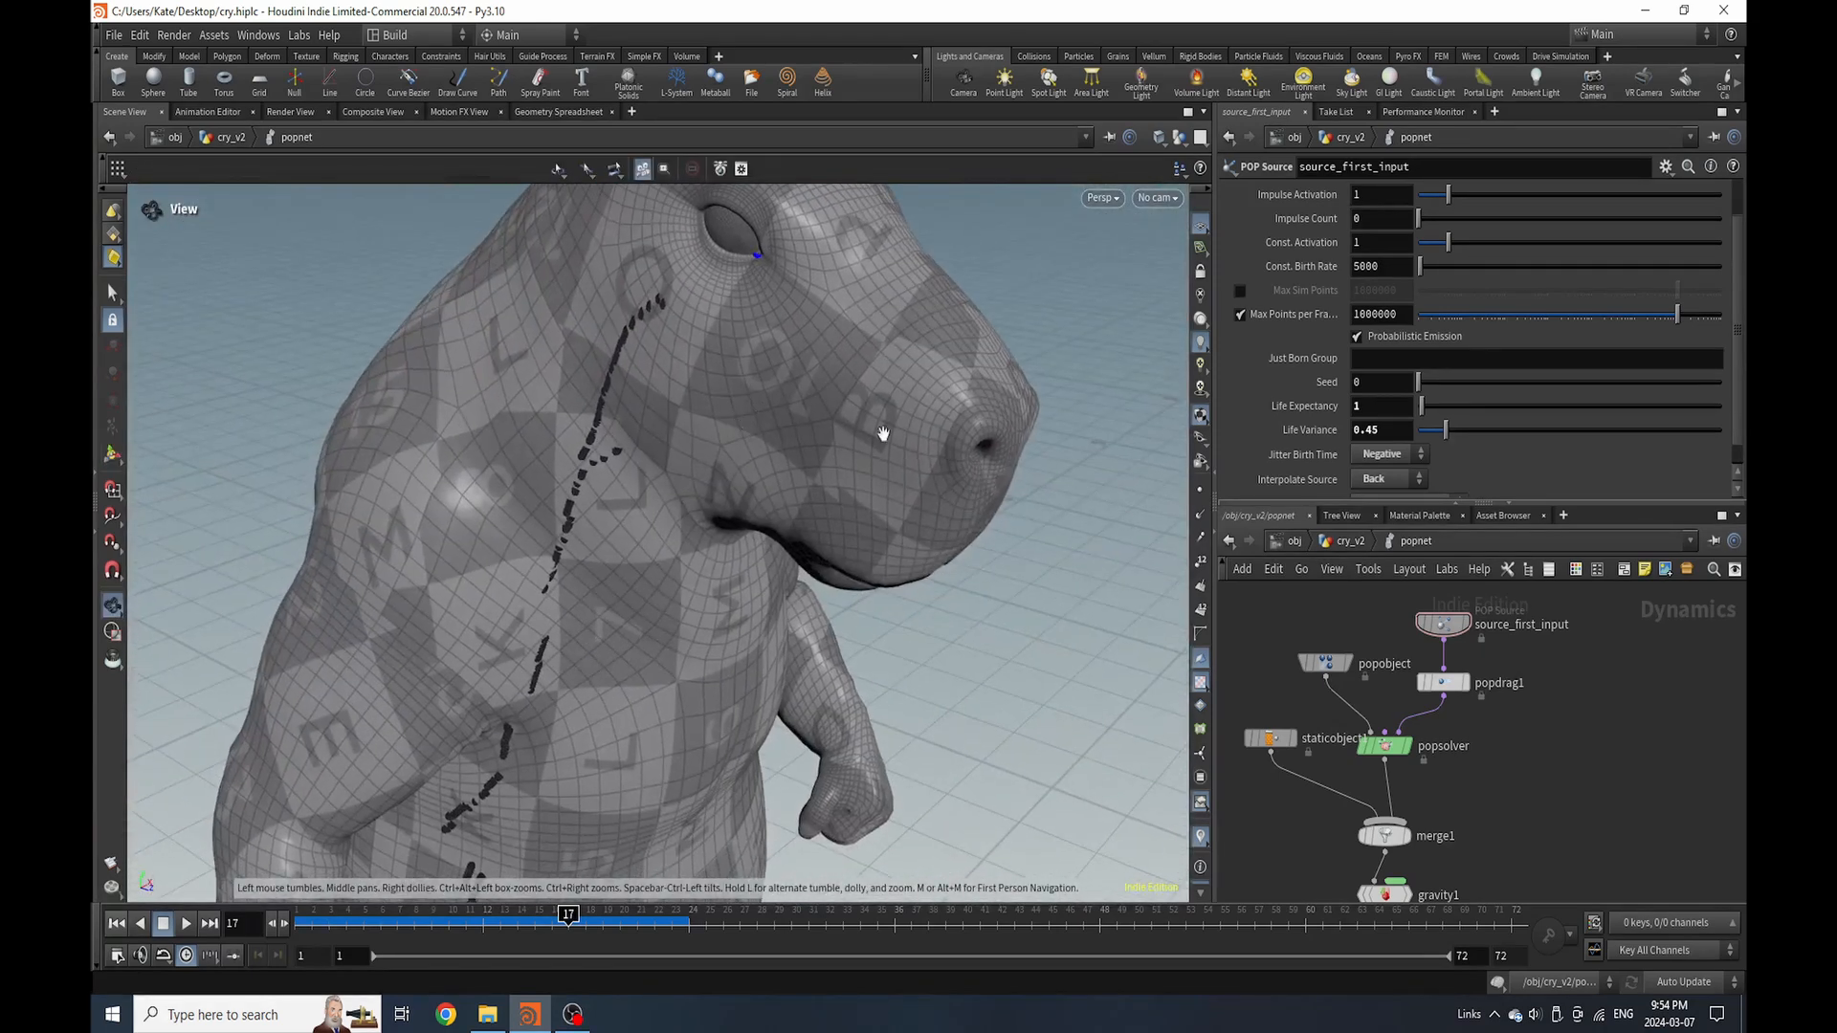
Raise the POP solver's Max Substeps to 3 and return to frame 1
left_click(1385, 745)
left_click(1245, 194)
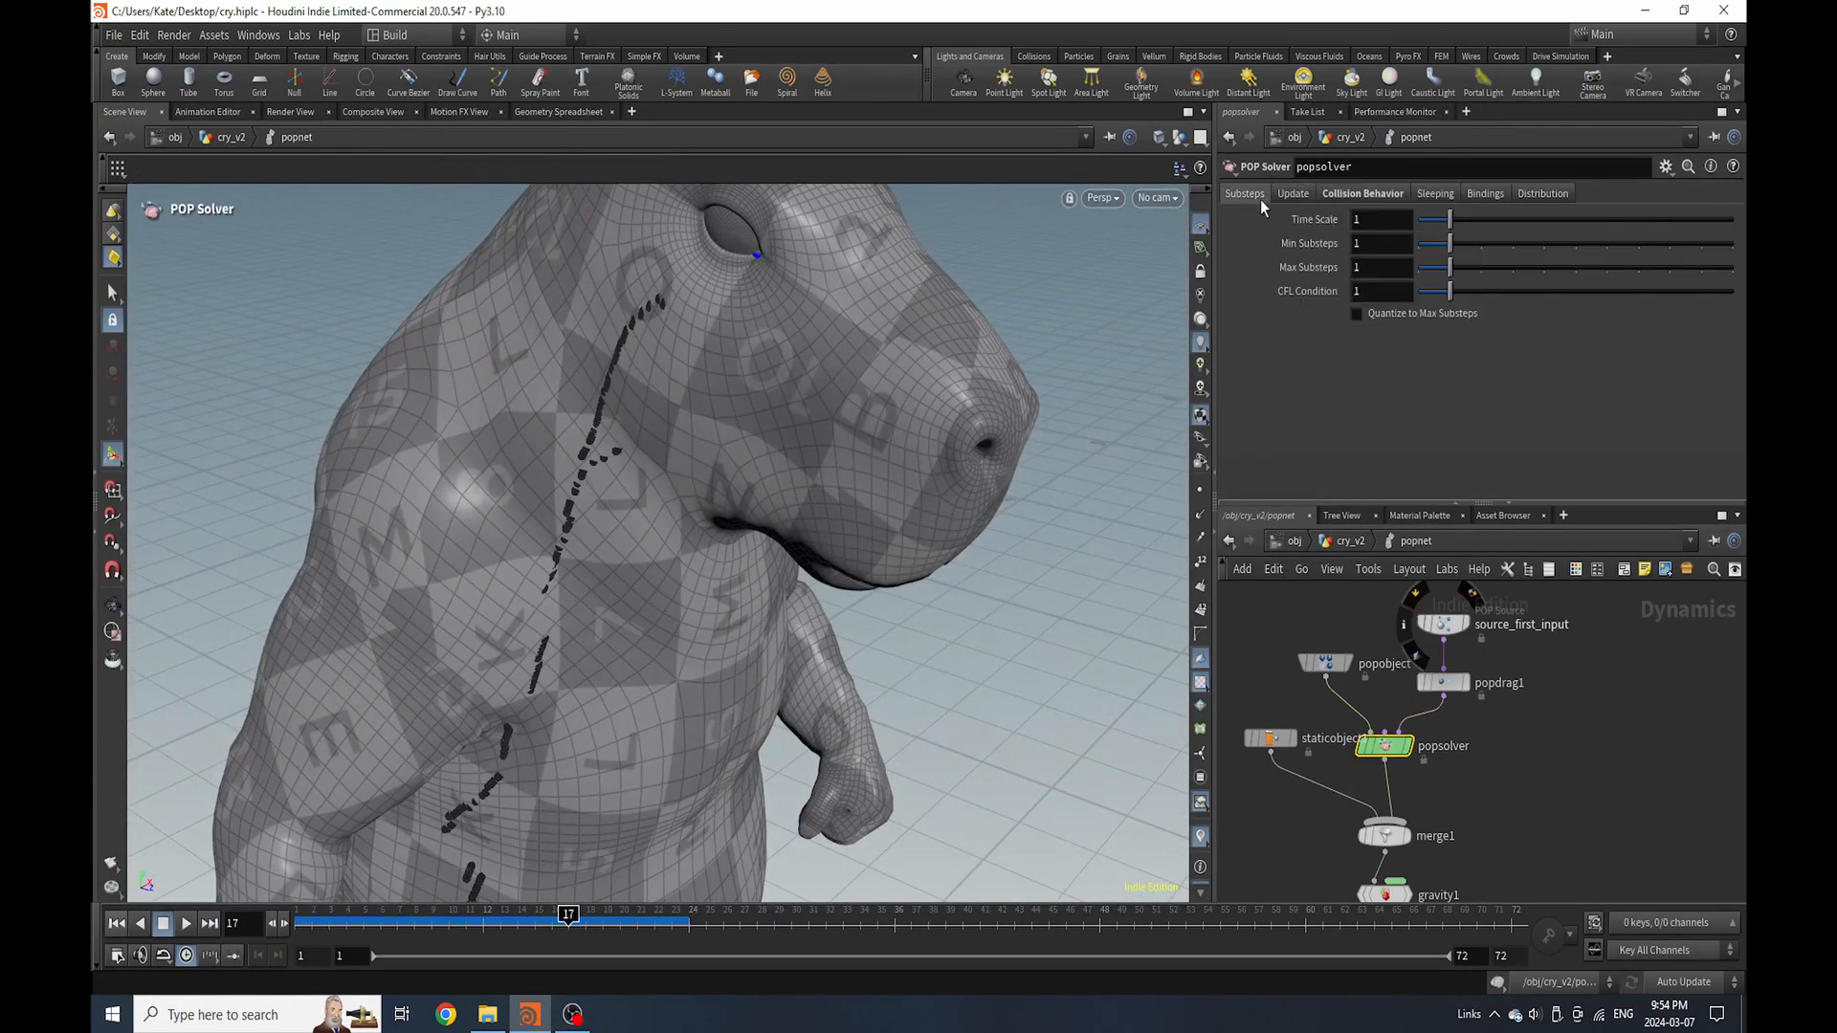
left_click(1513, 269)
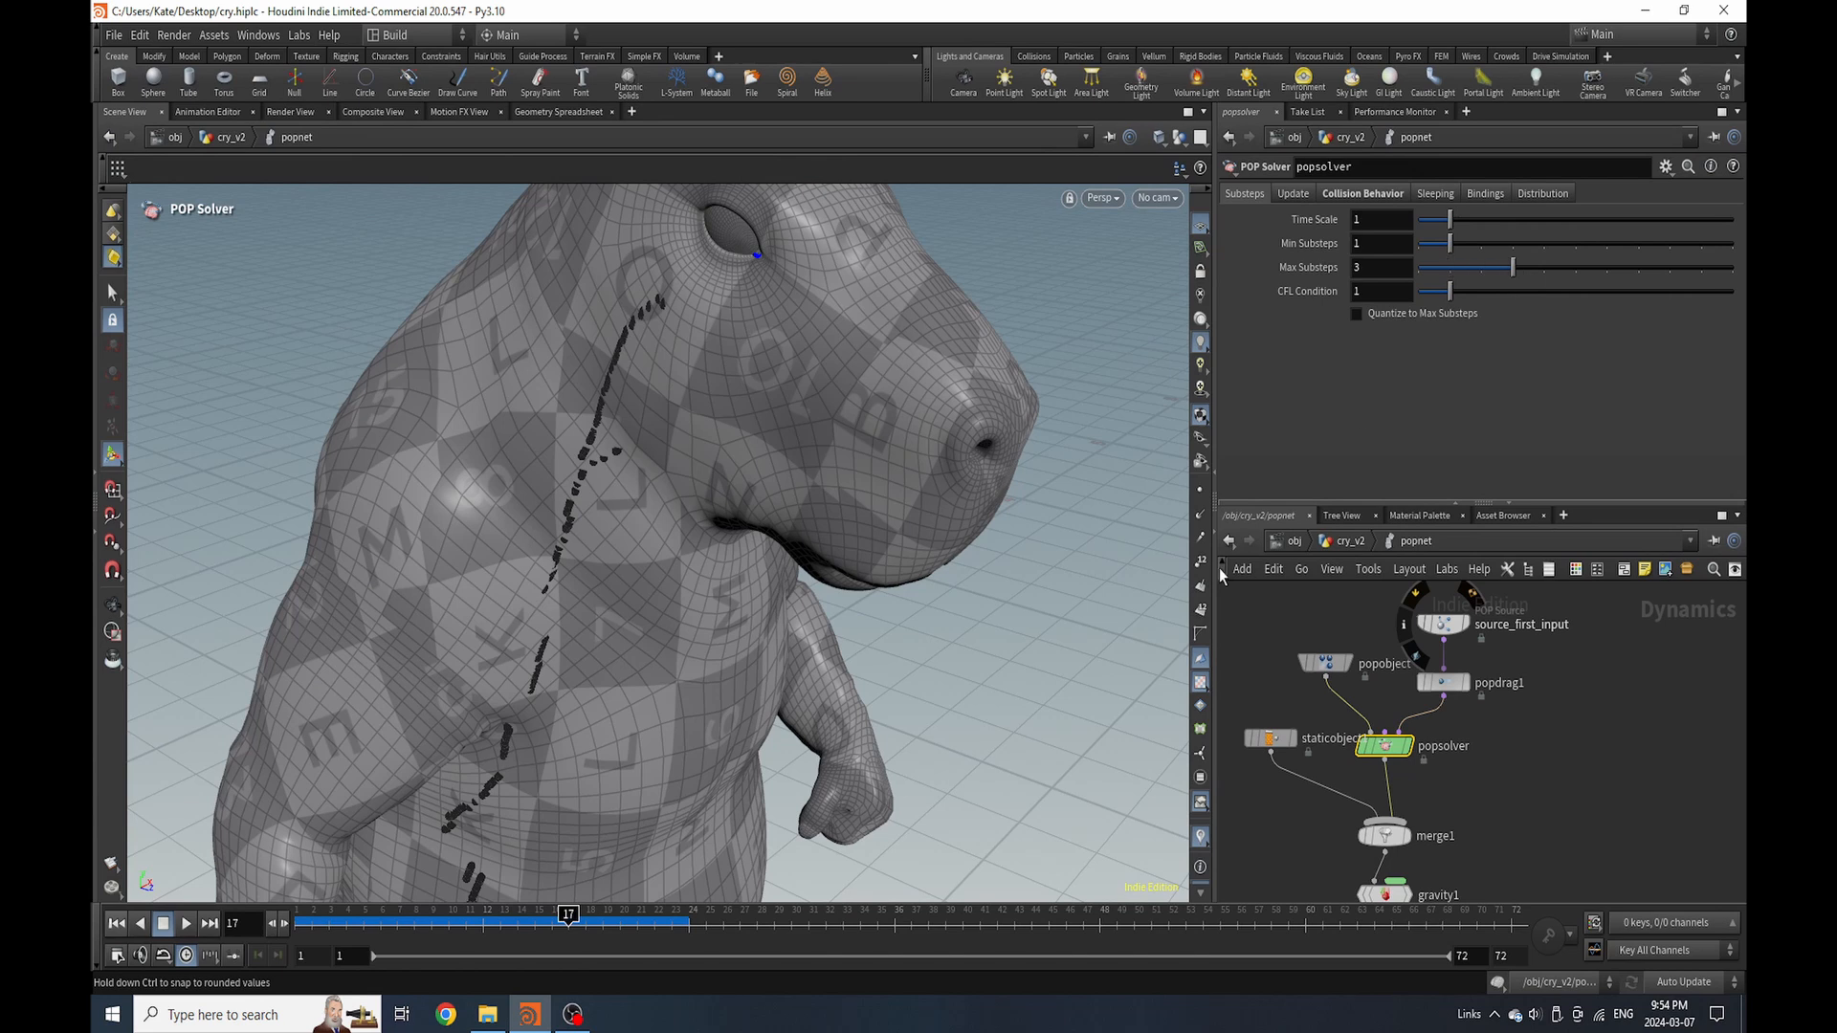
left_click(116, 924)
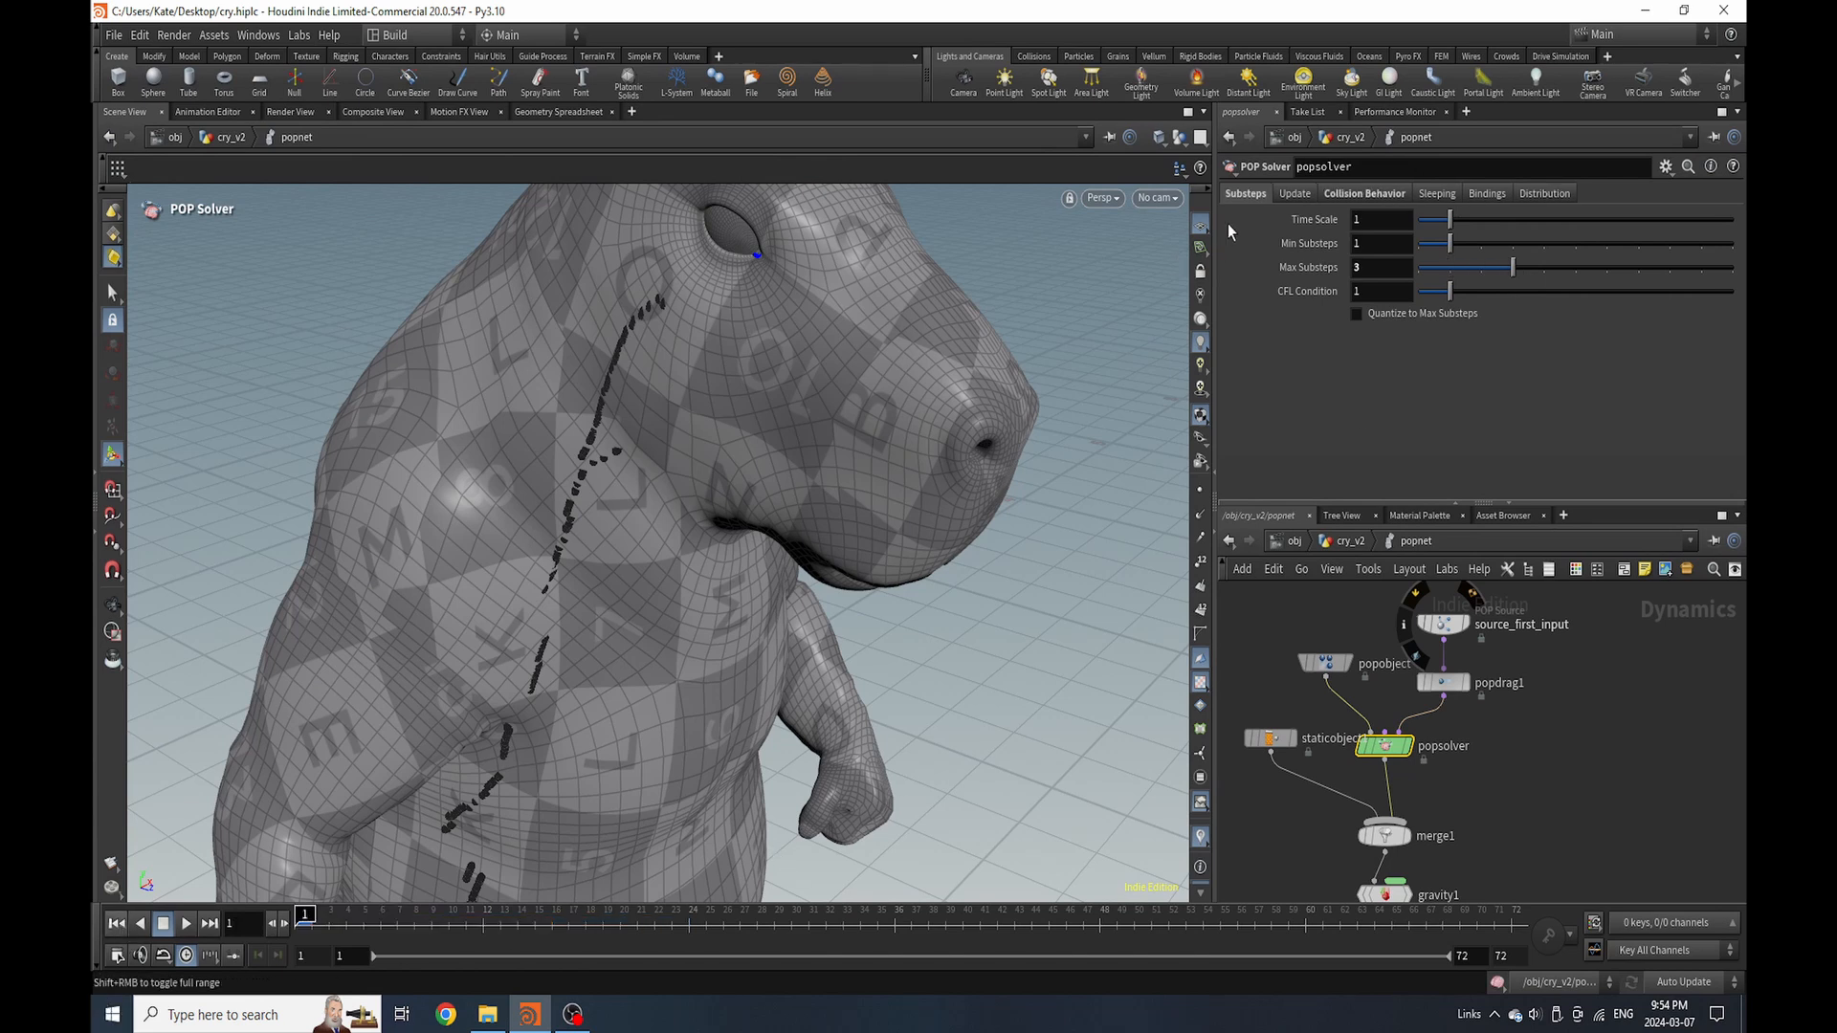
Set the POP solver's Time Scale to 0.5
left_click_drag(1345, 223, 1328, 226)
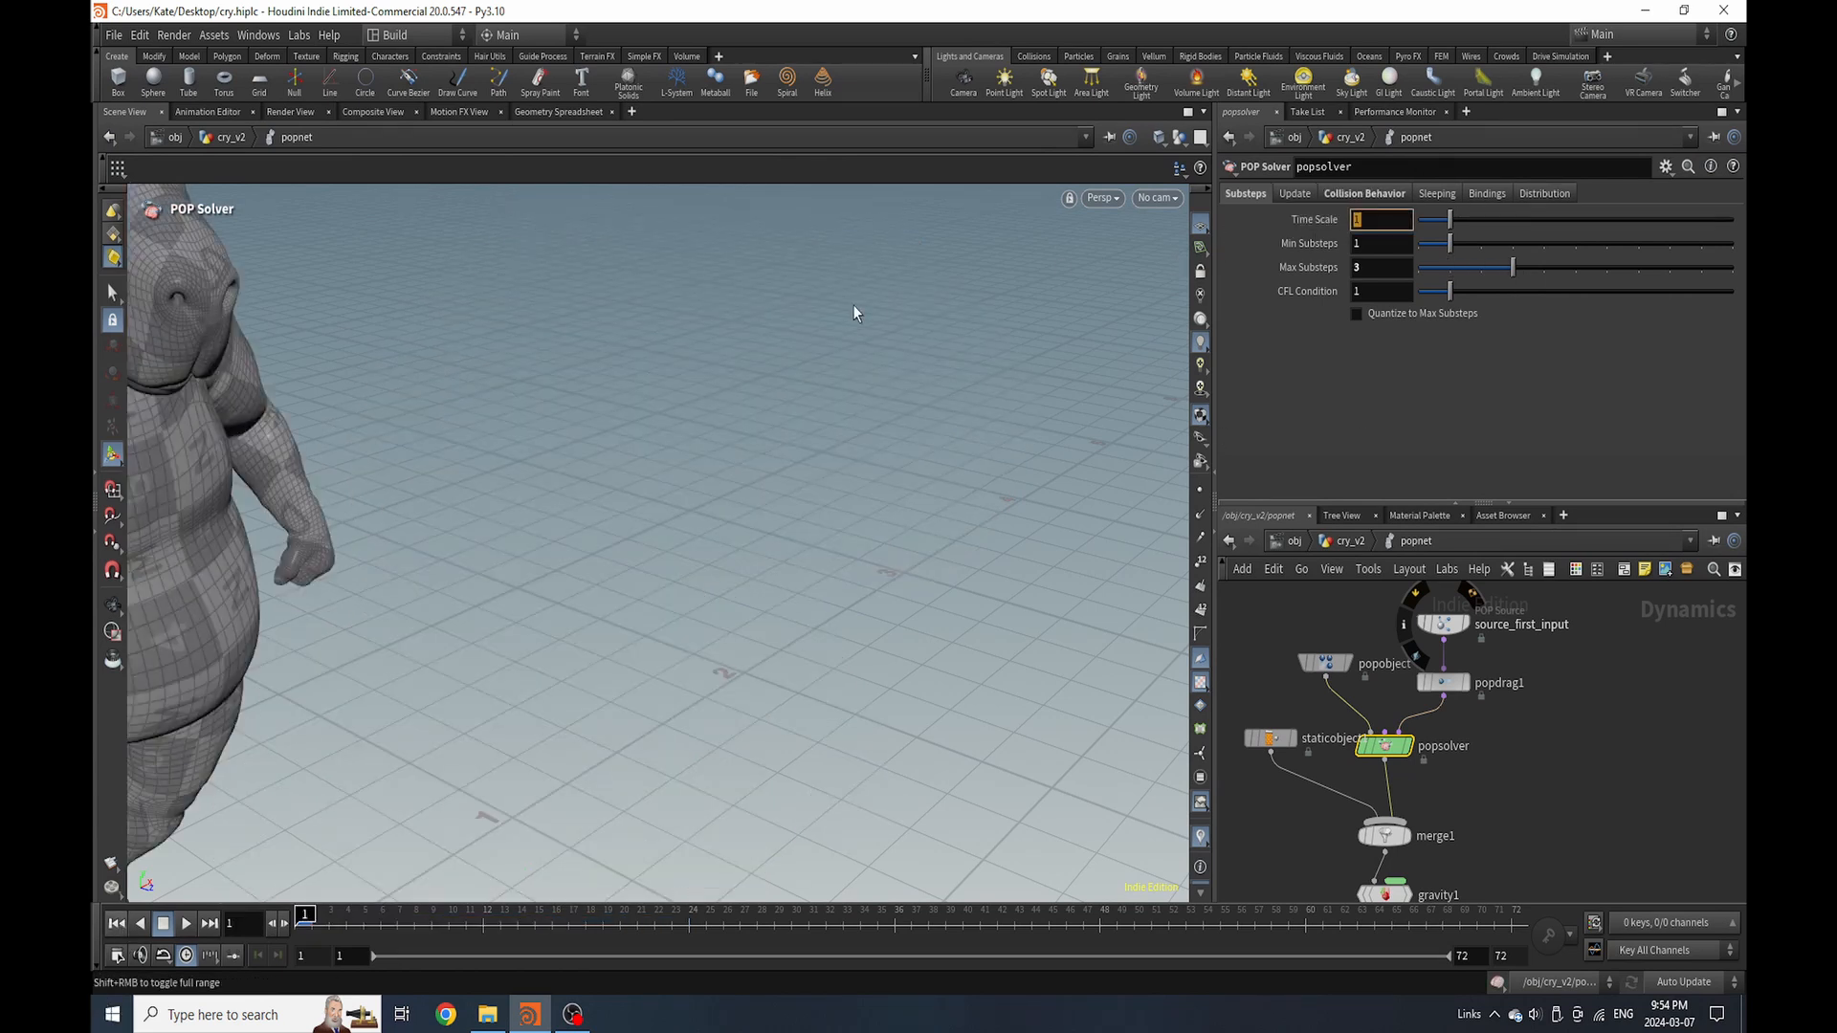
type("0.5")
key("Return")
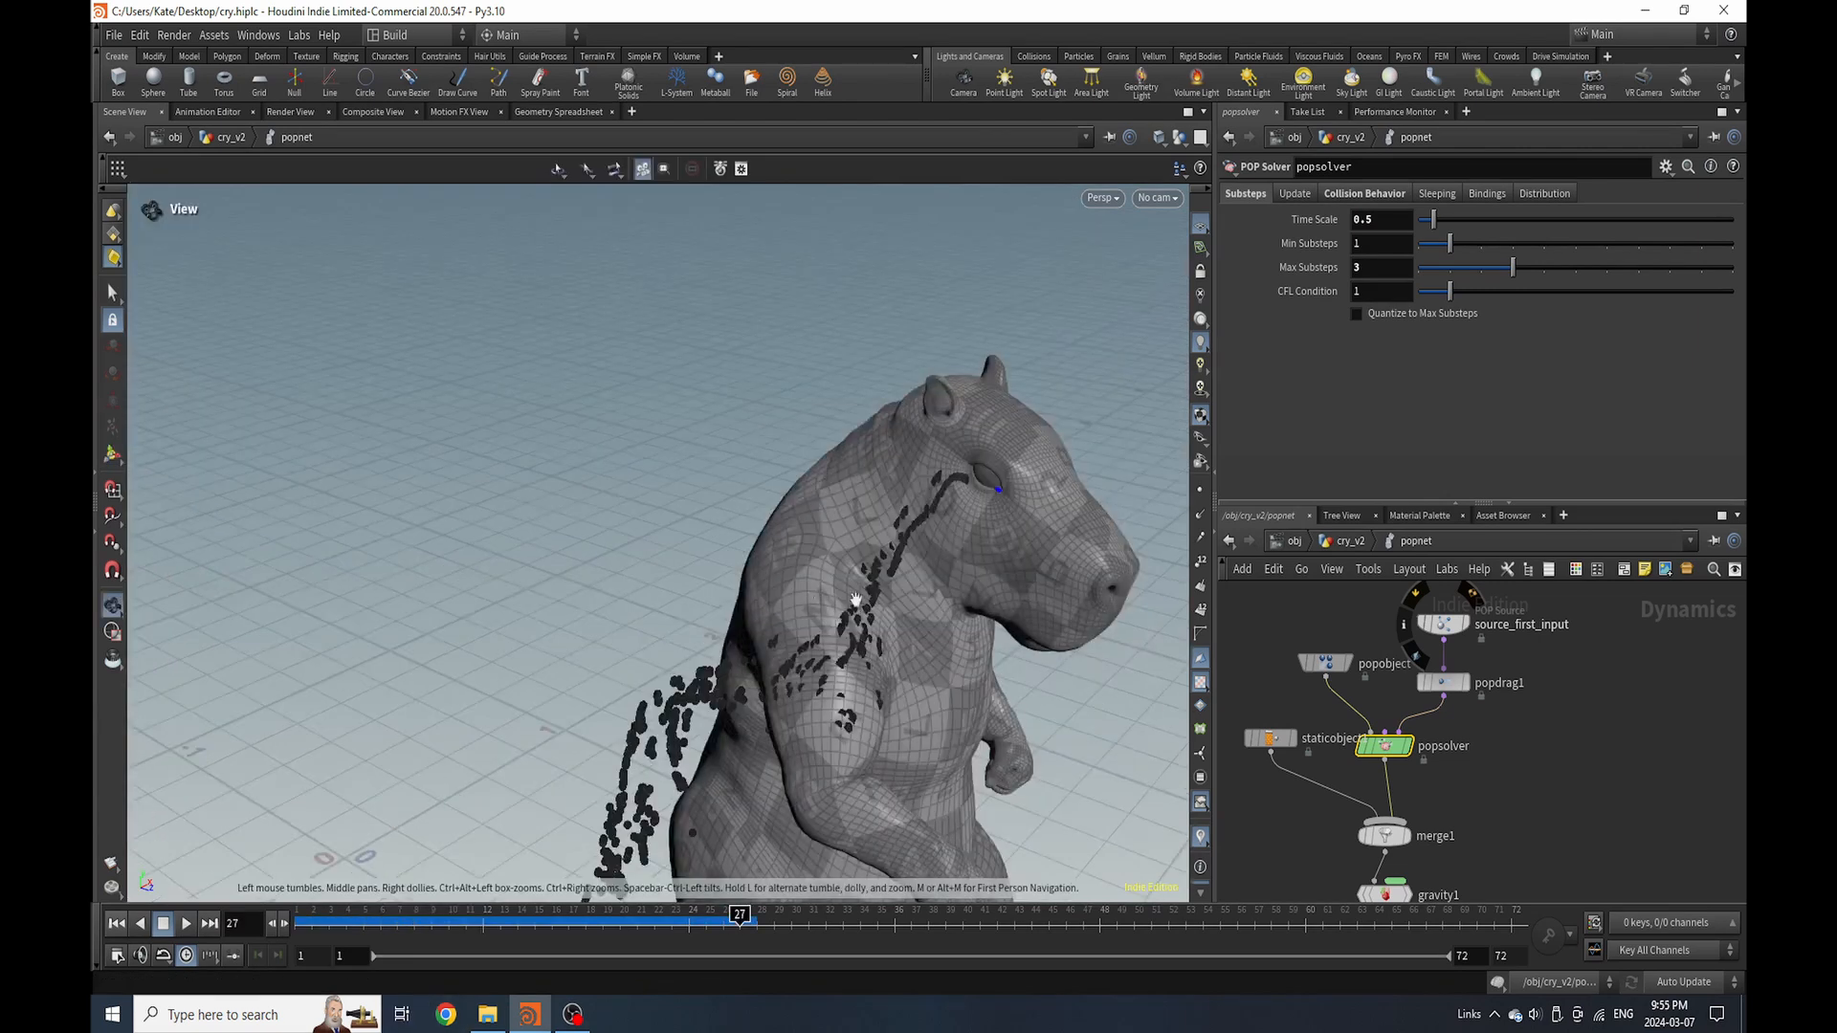
Examine the slowed particle trail on the creature's face and body, scrubbing through the frames up to 25
left_click_drag(853, 603, 919, 545, "alt")
middle_click_drag(919, 546, 779, 472, "alt")
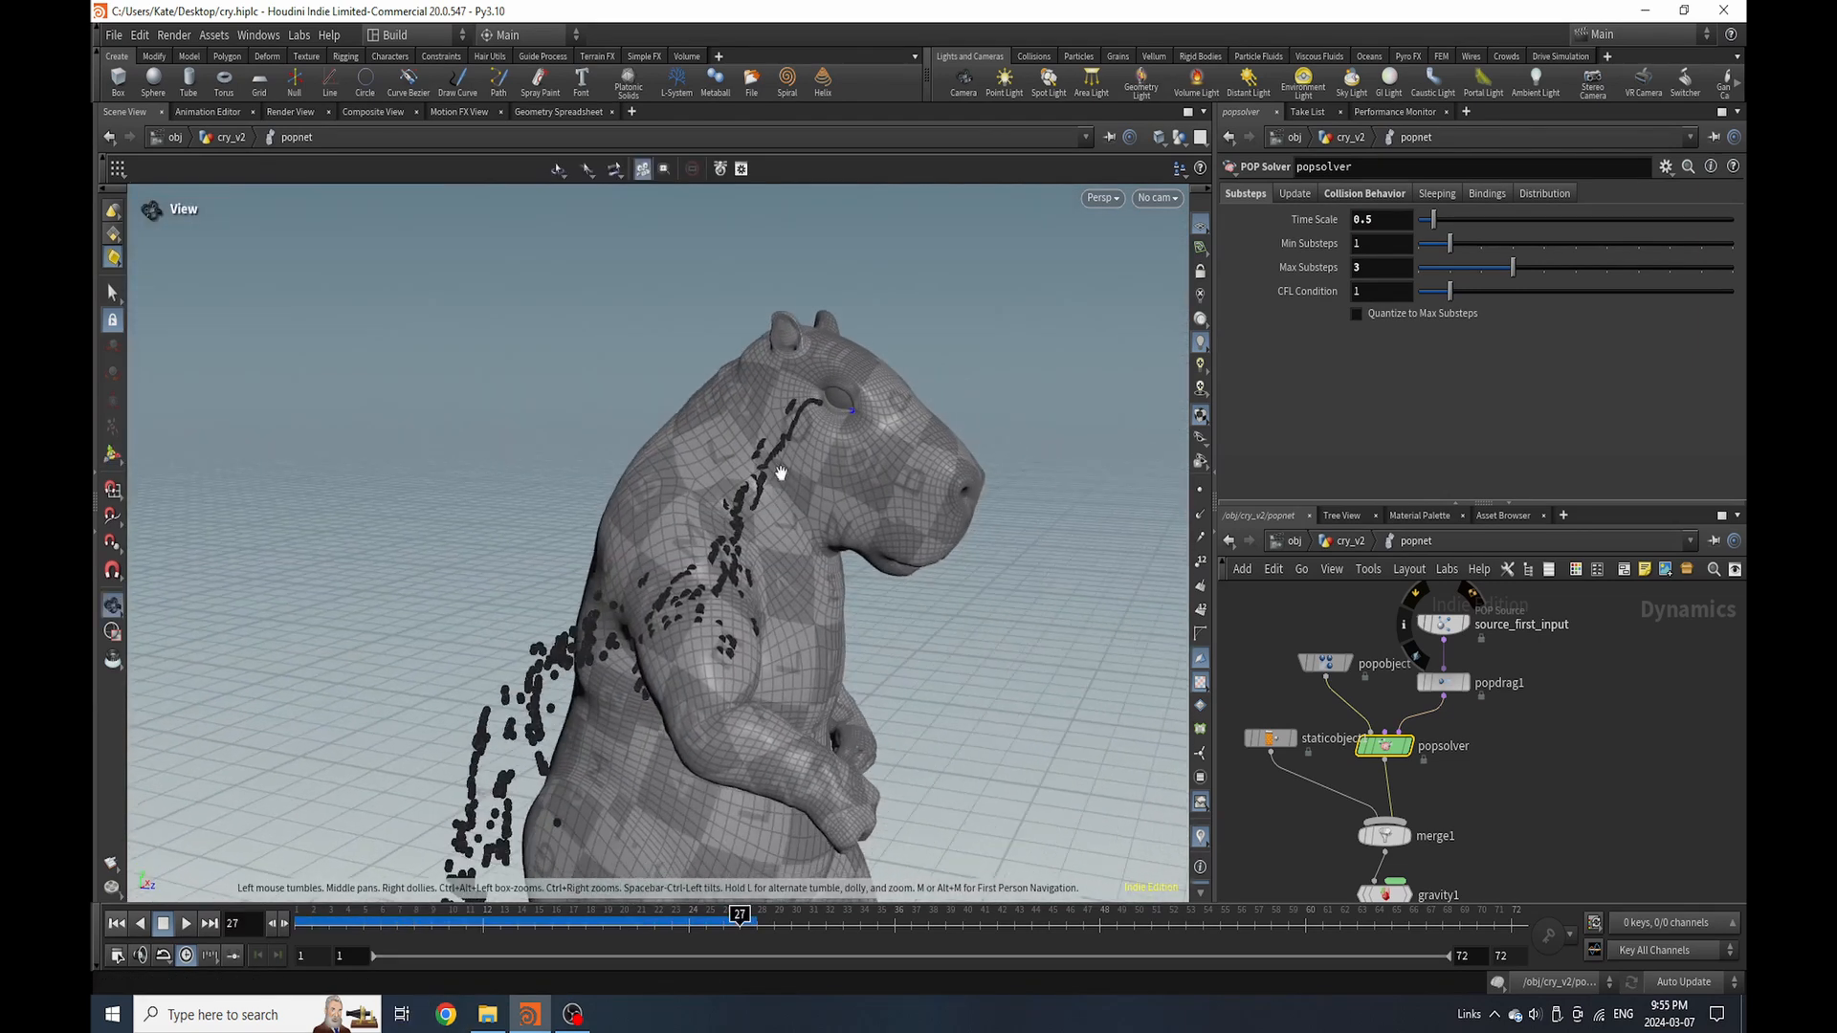
left_click_drag(330, 957, 706, 962)
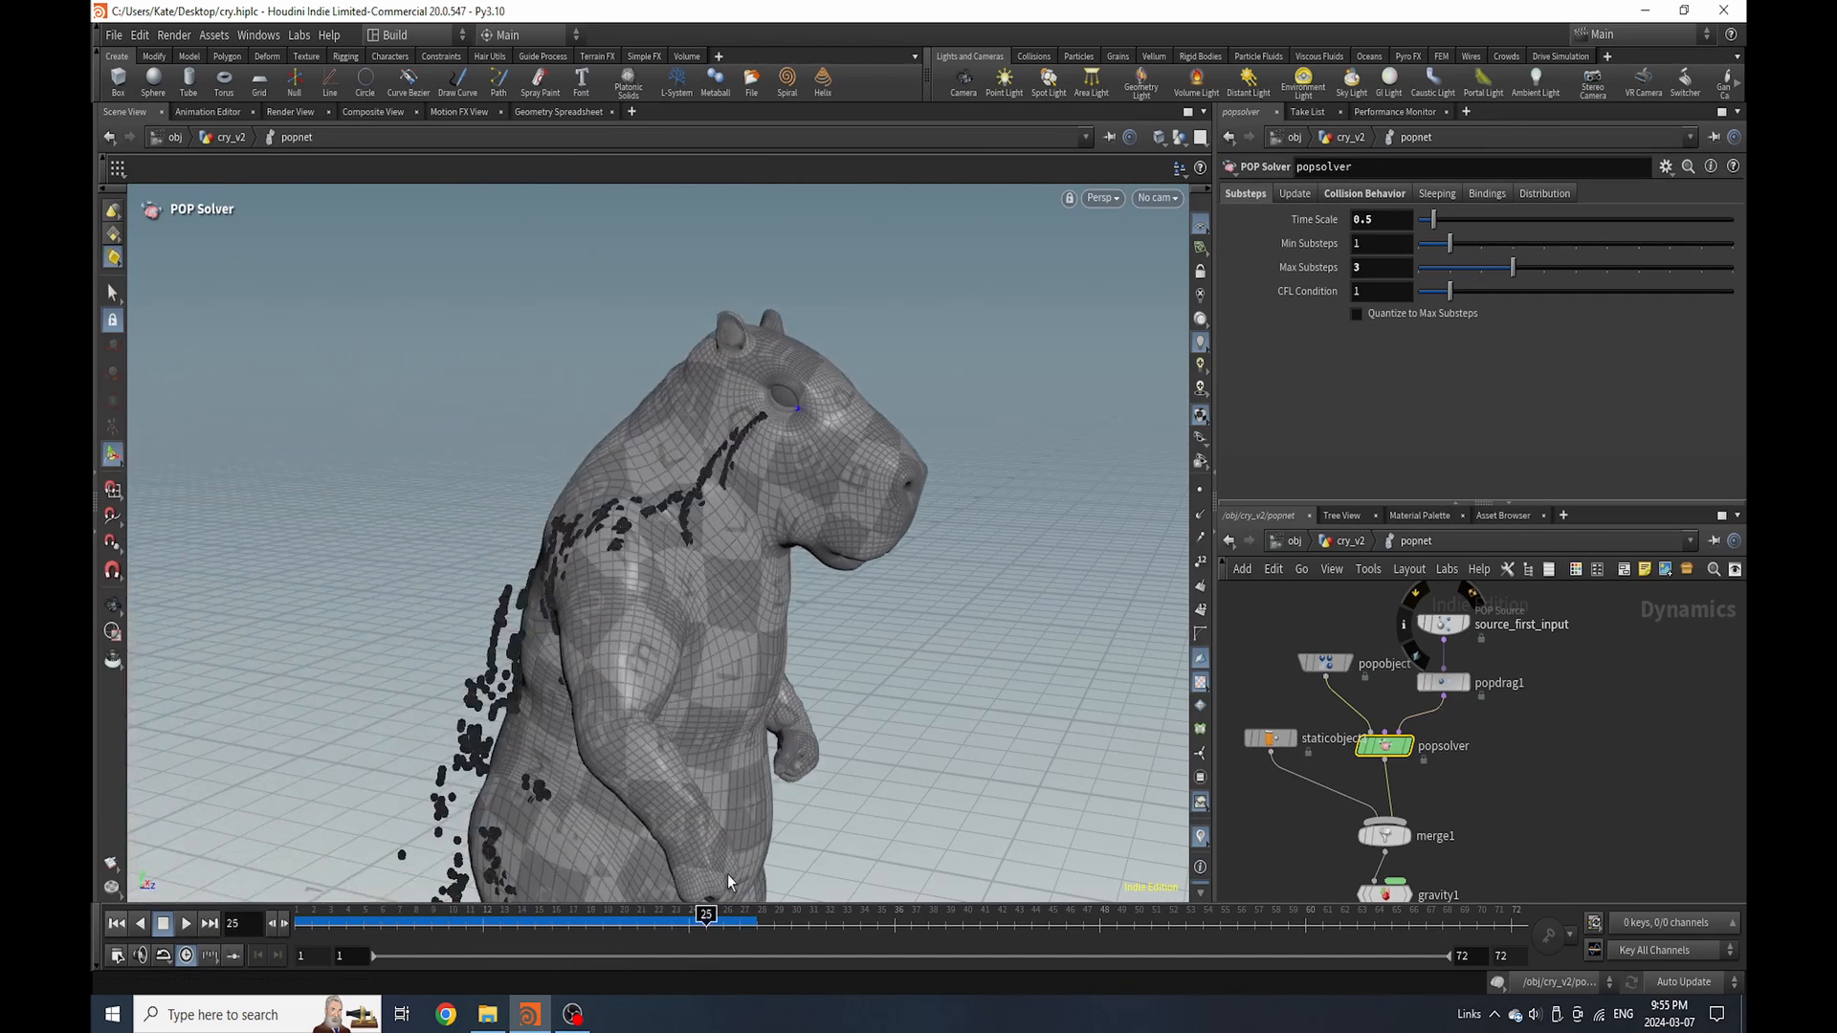
Set the Life Expectancy of the source_first_input POP Source to 0.1
left_click_drag(717, 534, 750, 508, "alt")
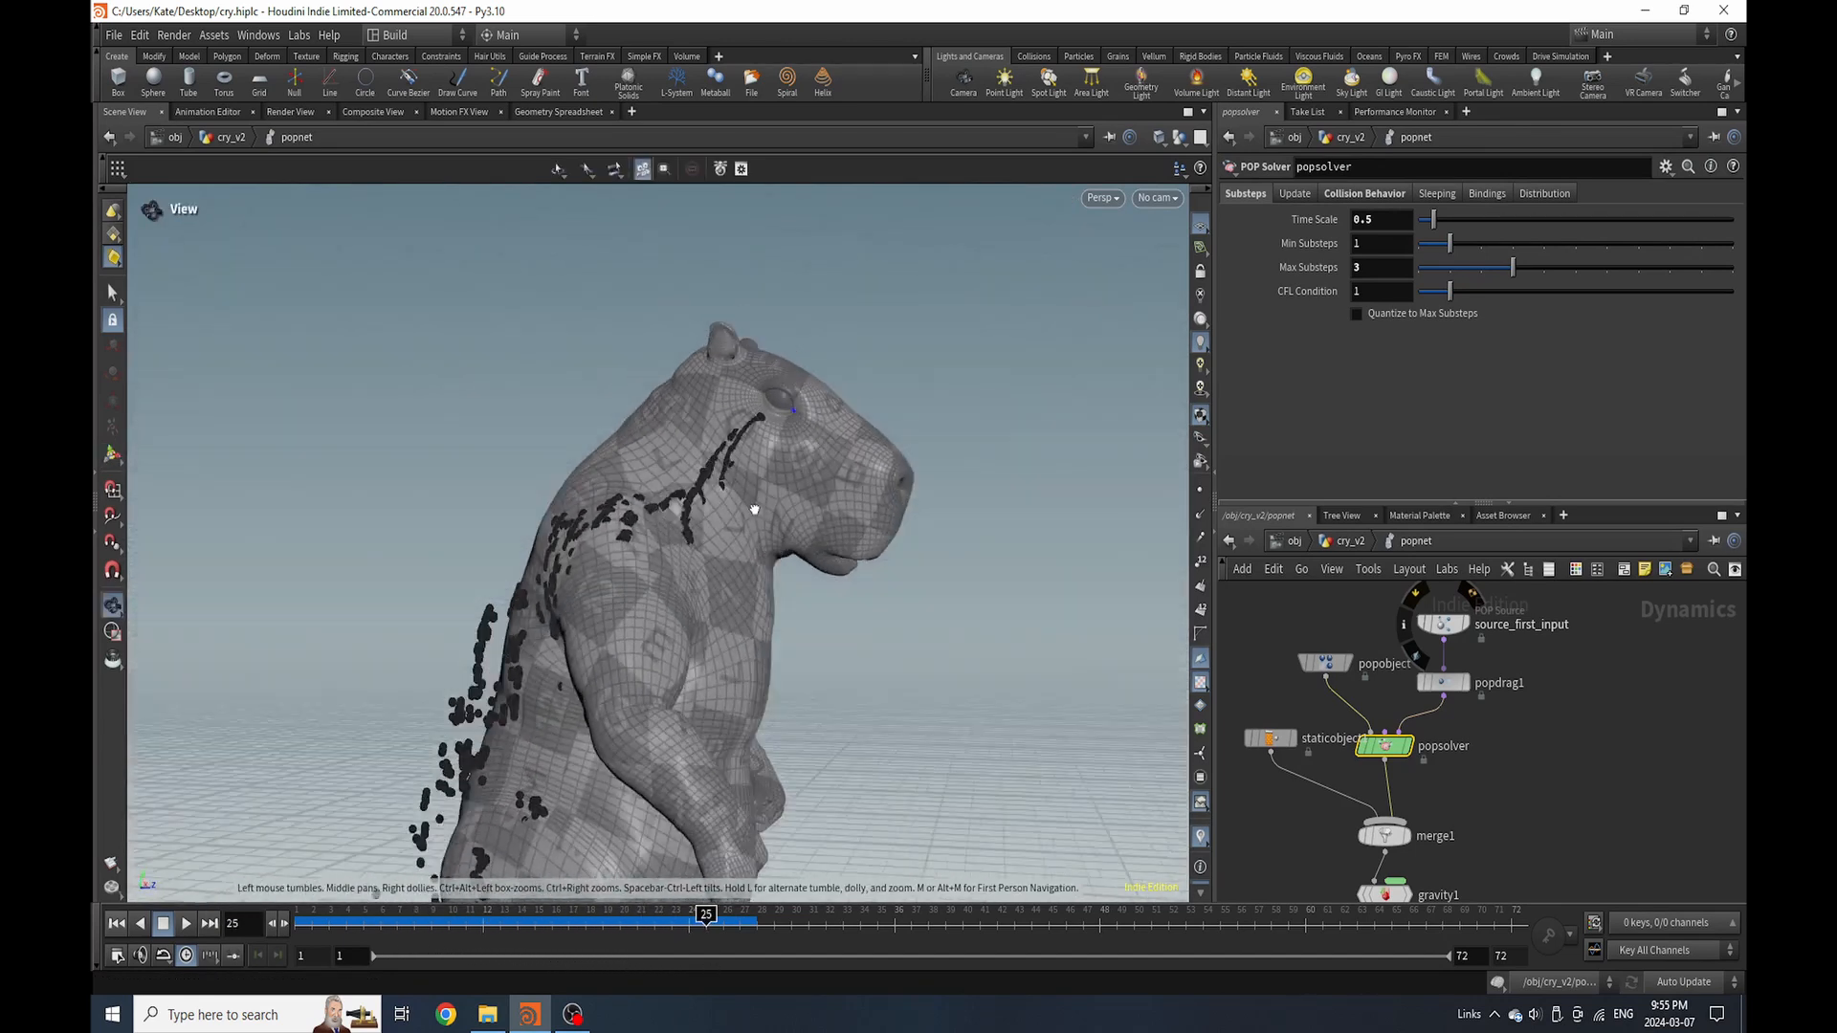
left_click(1442, 624)
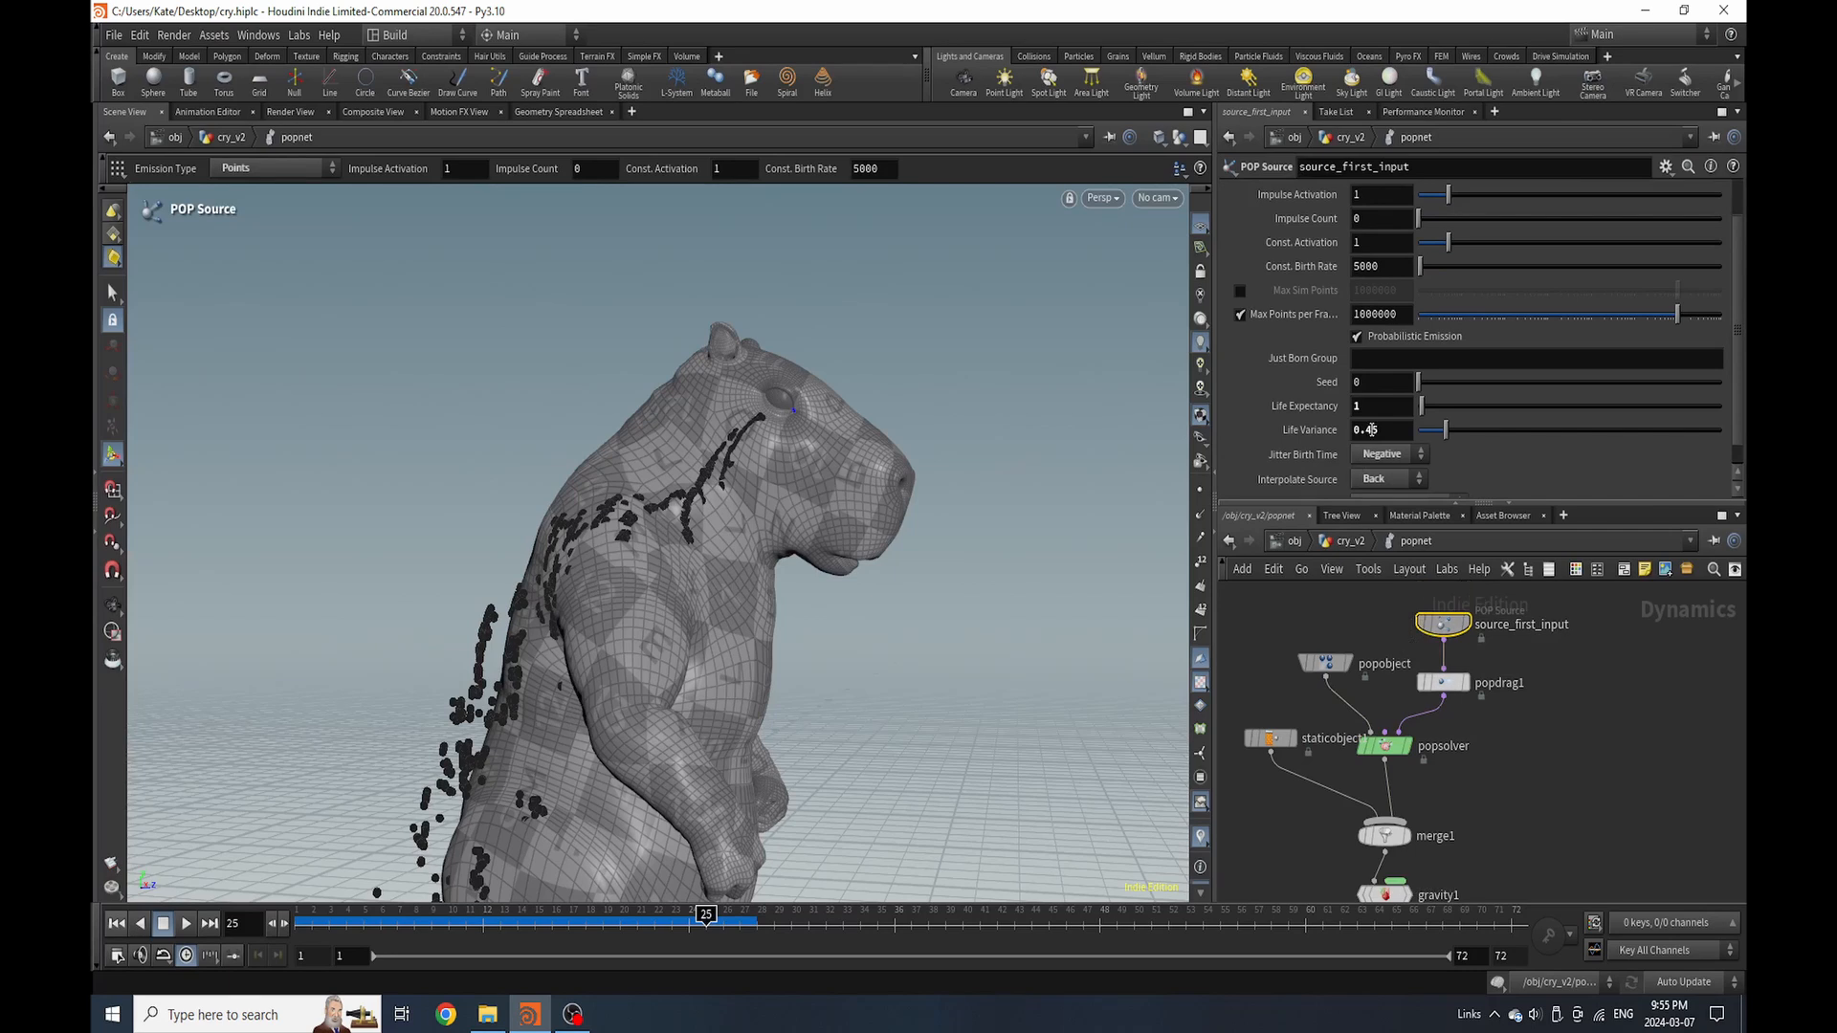
type("0.1")
key("Return")
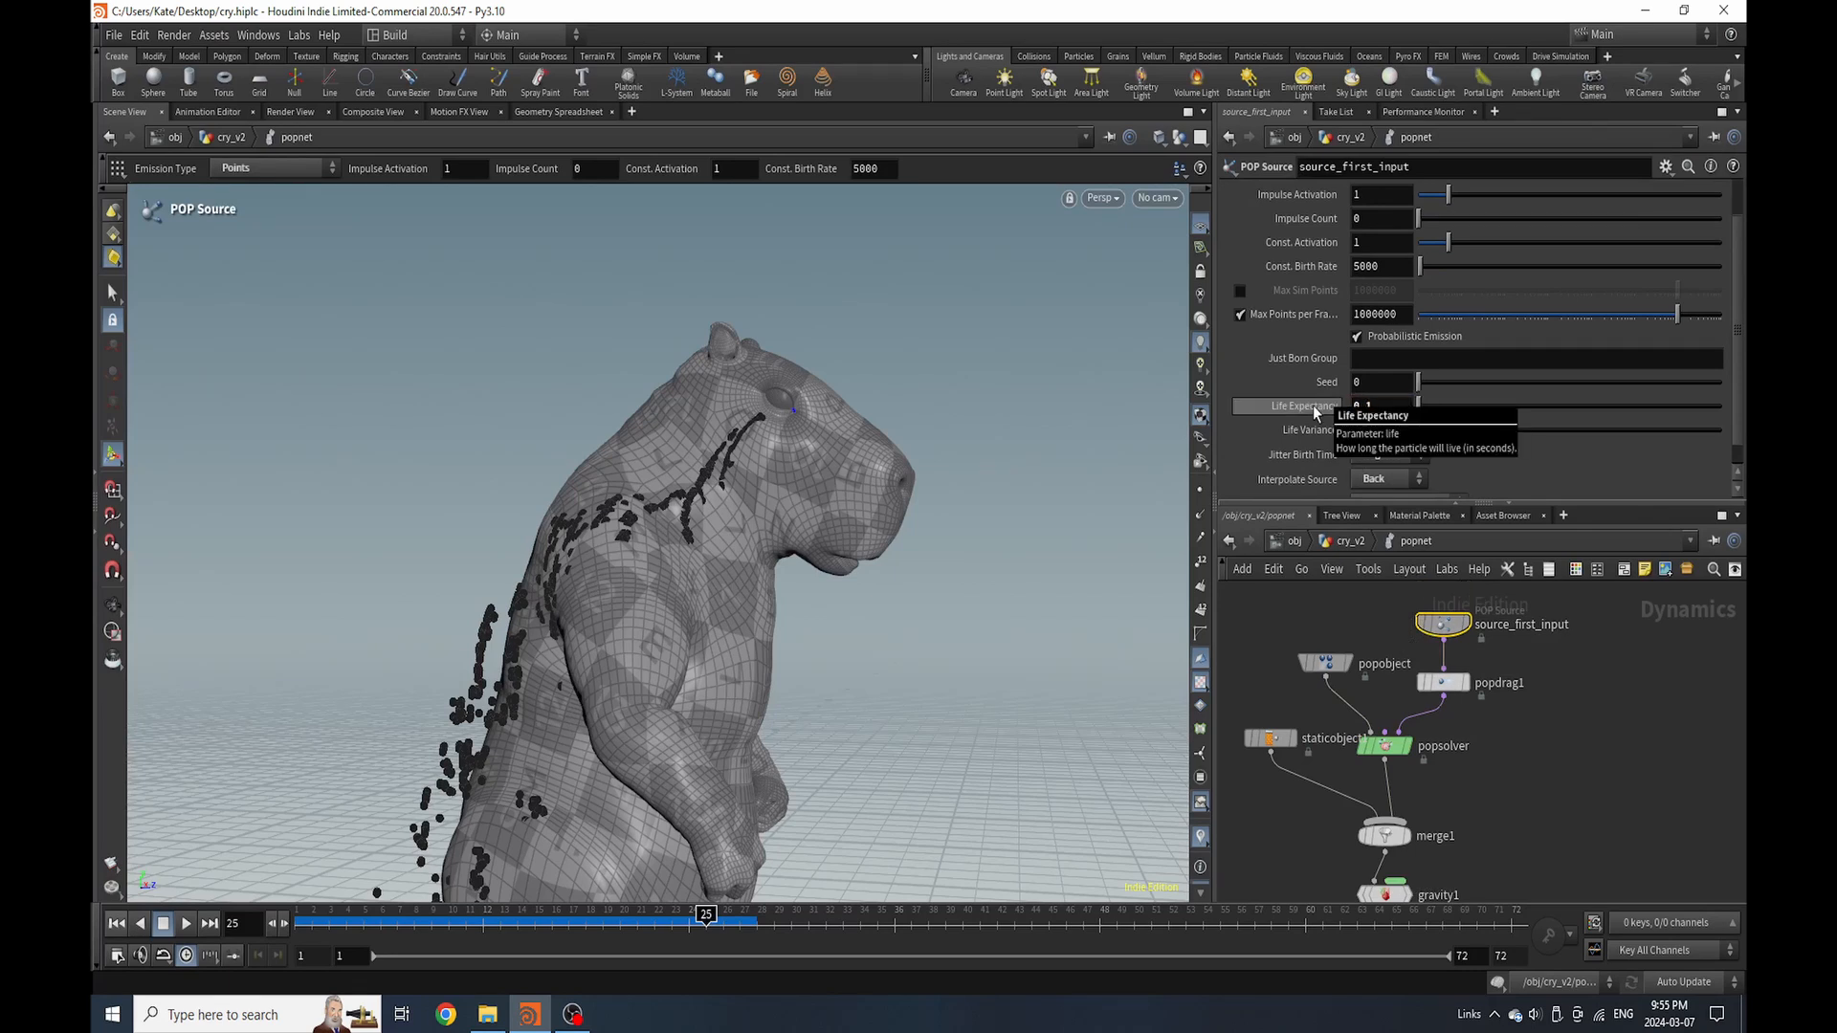
Set the POP Source's Const. Birth Rate to 123 and its Life Variance to 0.02
left_click(1378, 266)
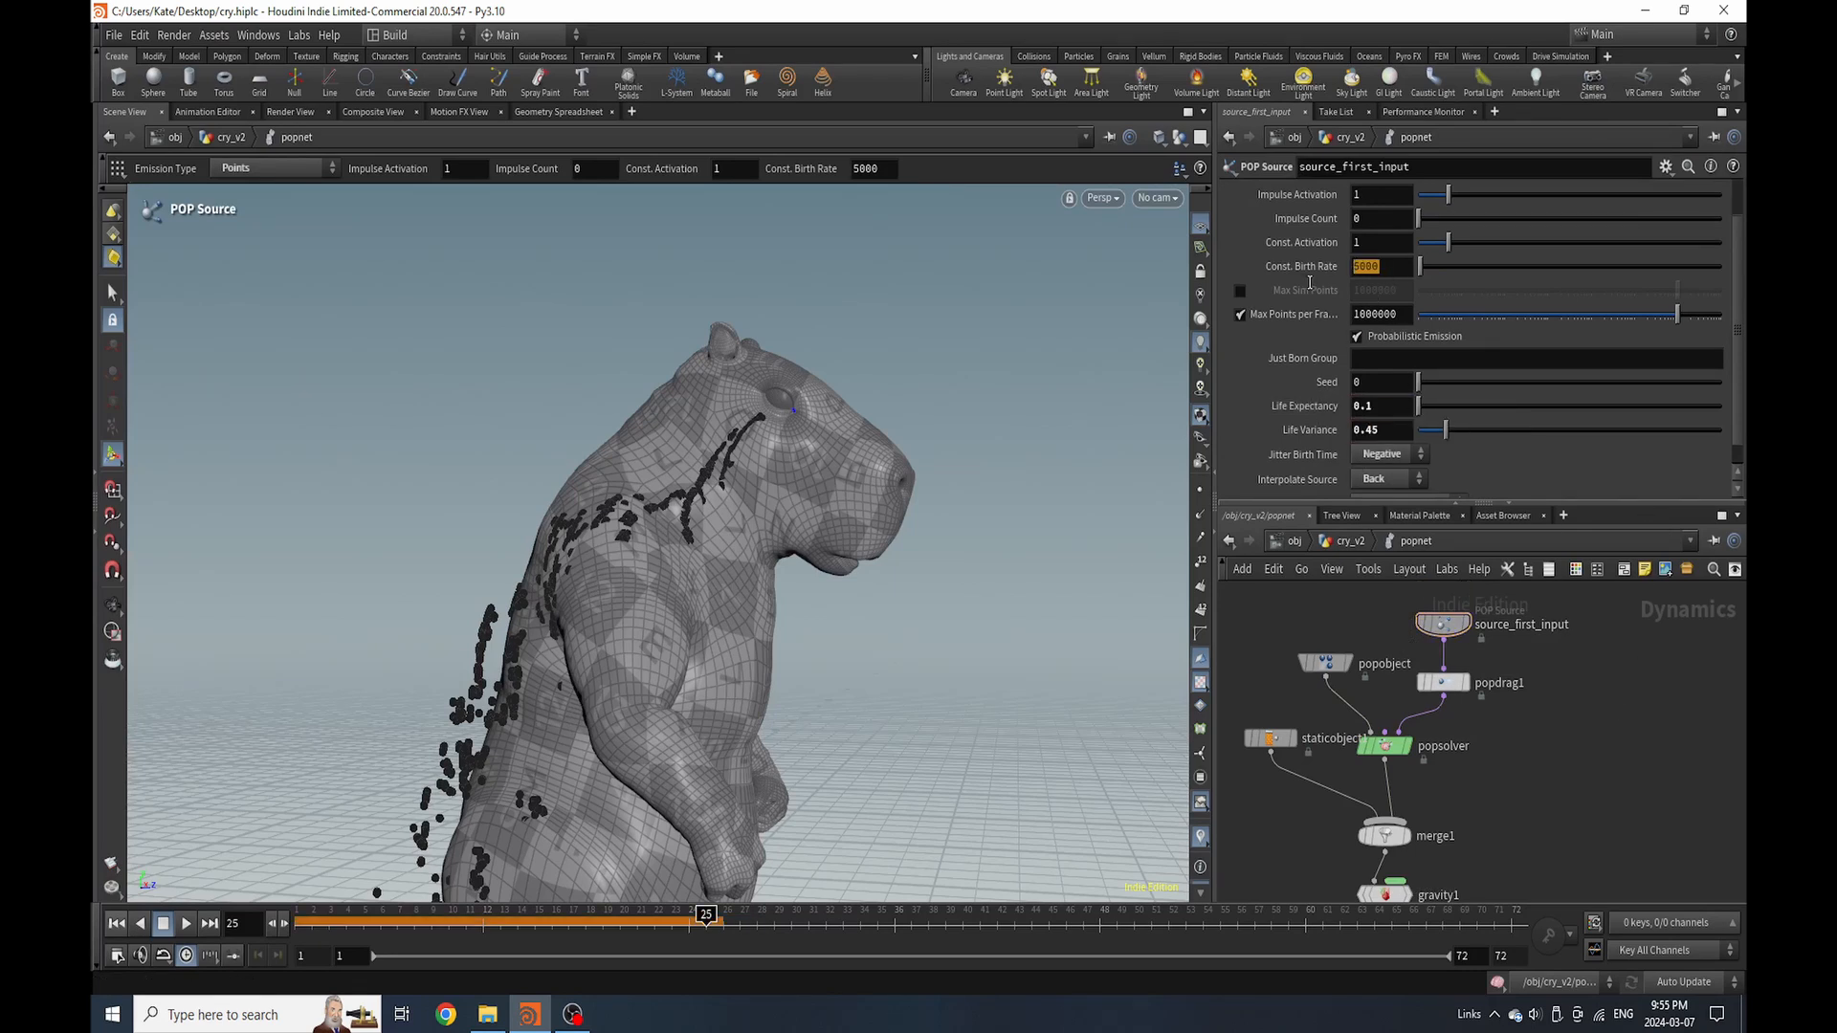
type("123")
key("Return")
left_click_drag(1363, 450, 1367, 451)
type("02")
key("Return")
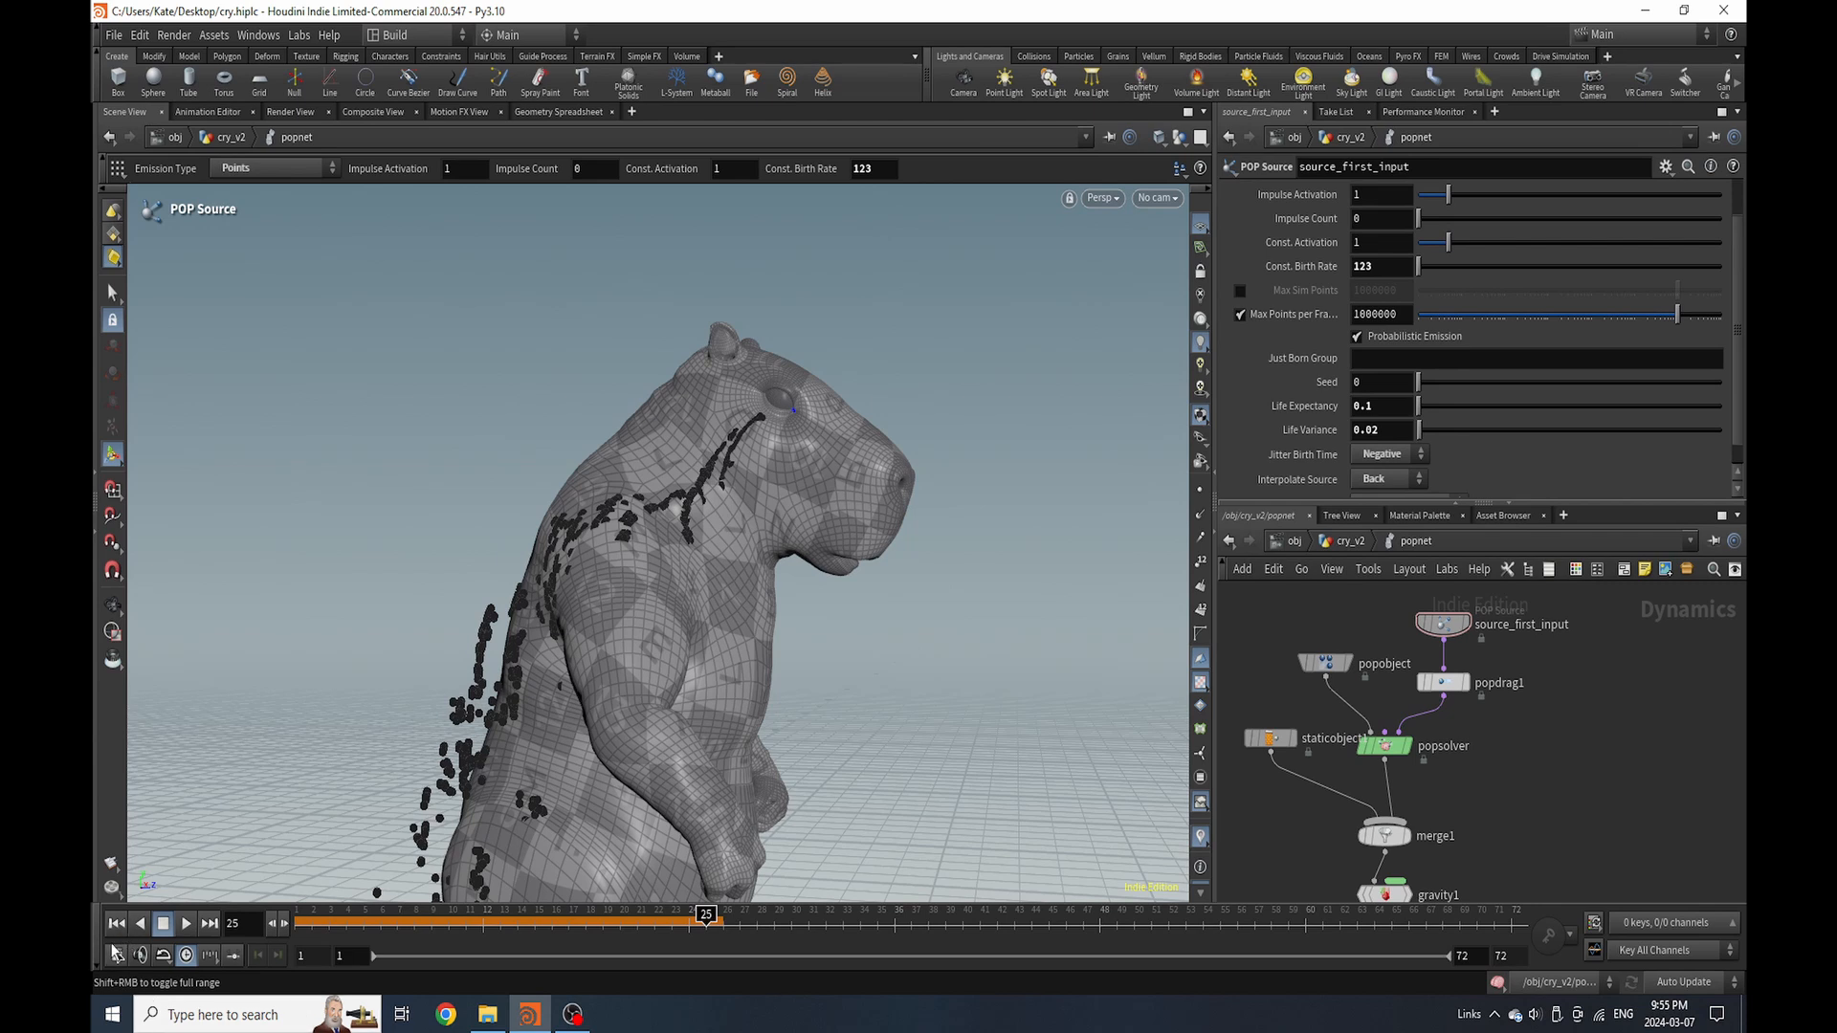
Resimulate from frame 1 to 25, scrub through the frames to examine the sparser particle trail, and return to frame 1
left_click(116, 923)
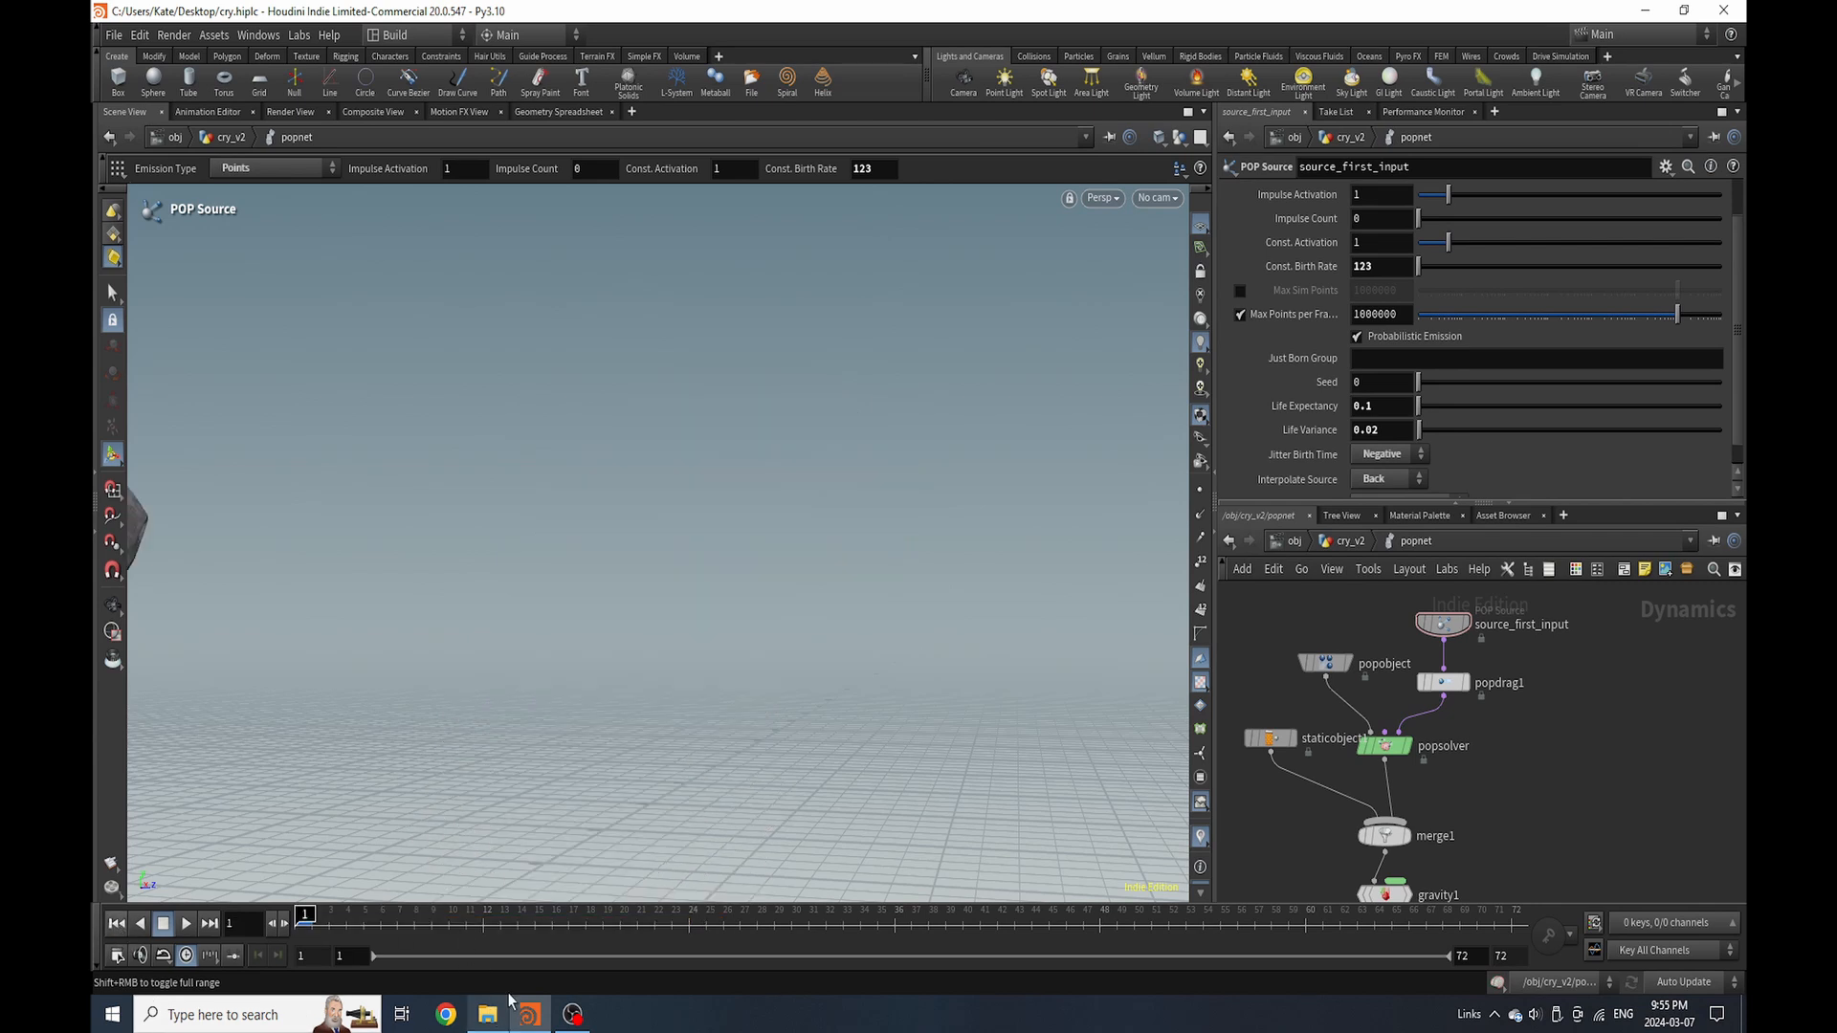
left_click(712, 936)
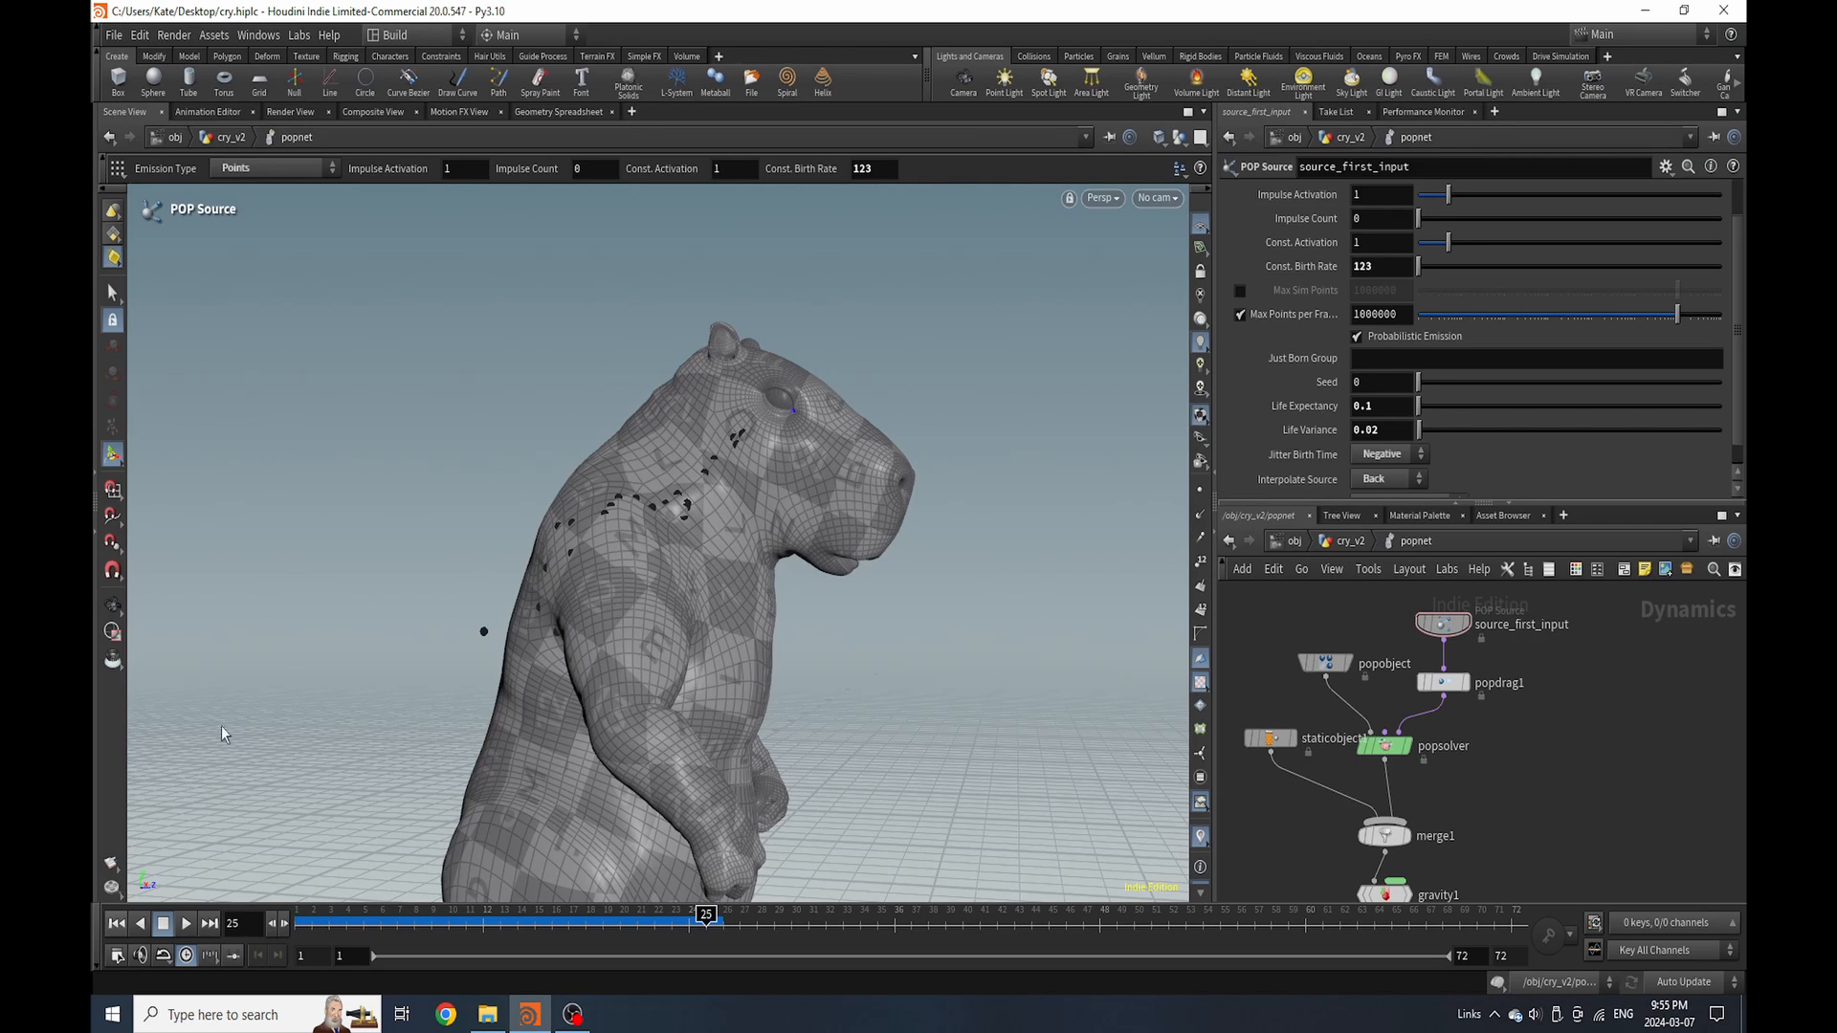
left_click(415, 923)
left_click_drag(414, 928, 691, 938)
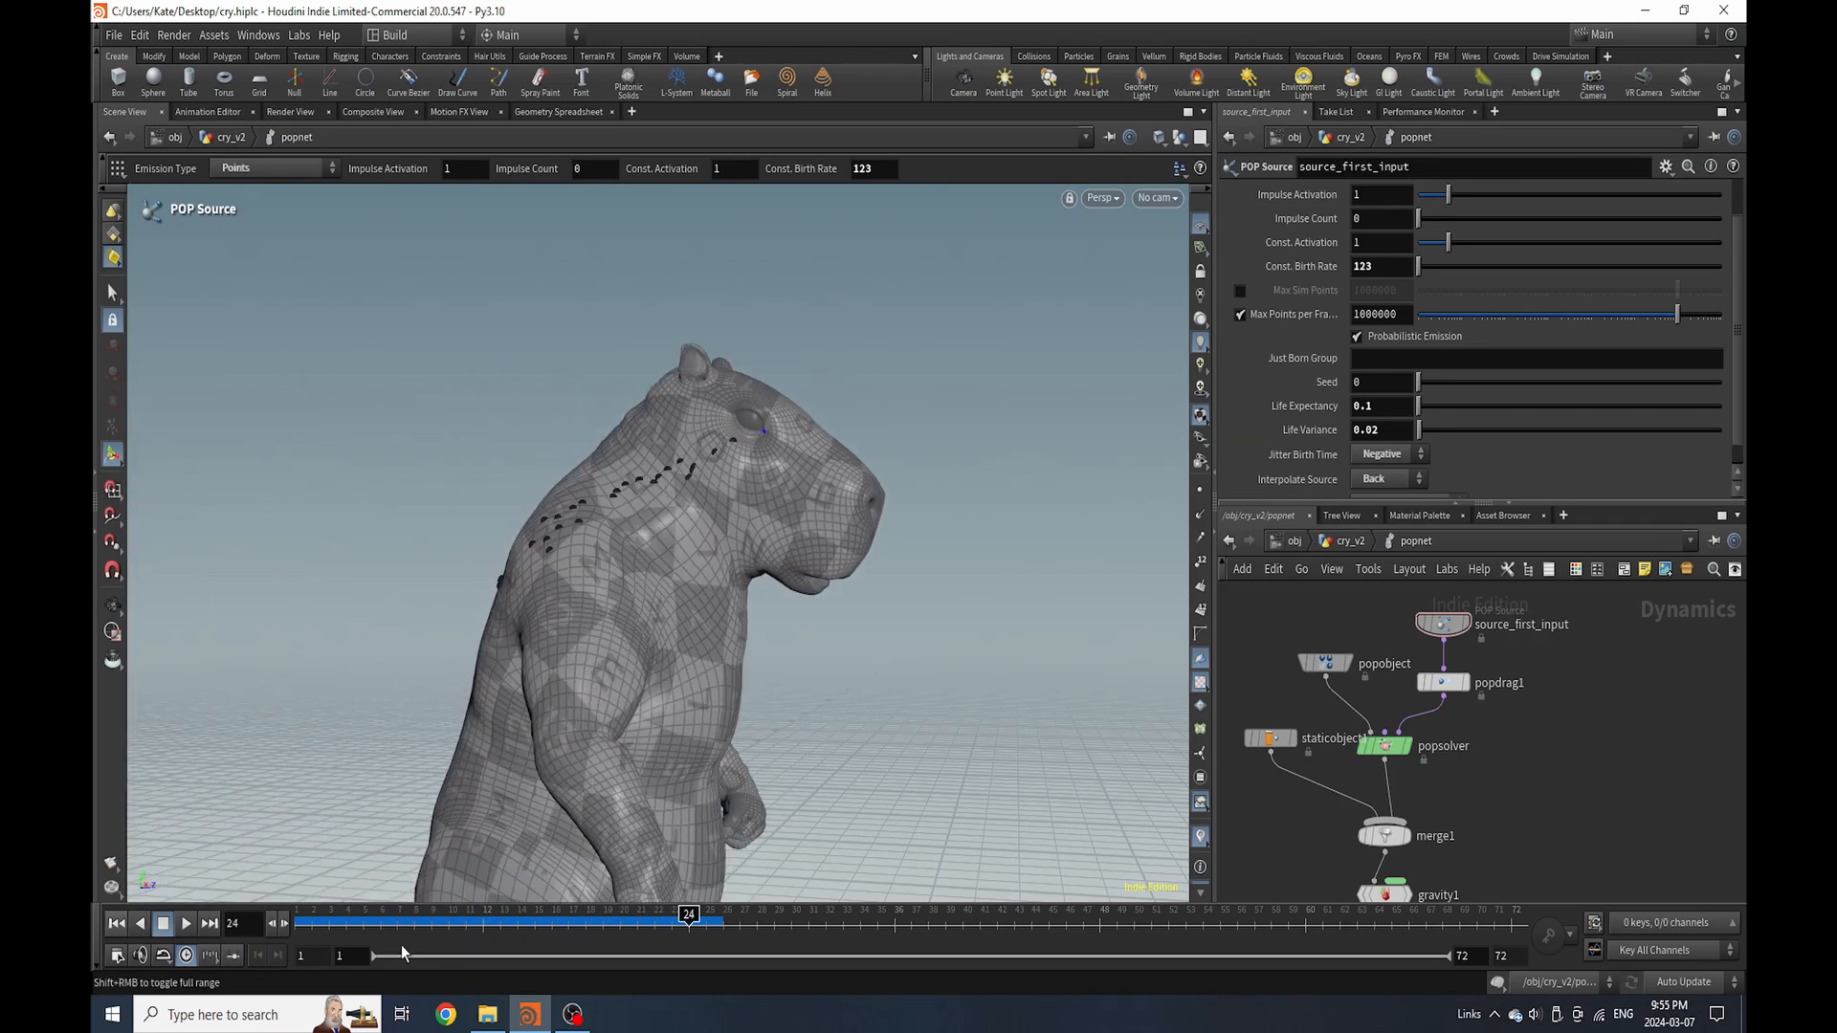
left_click_drag(382, 944, 306, 924)
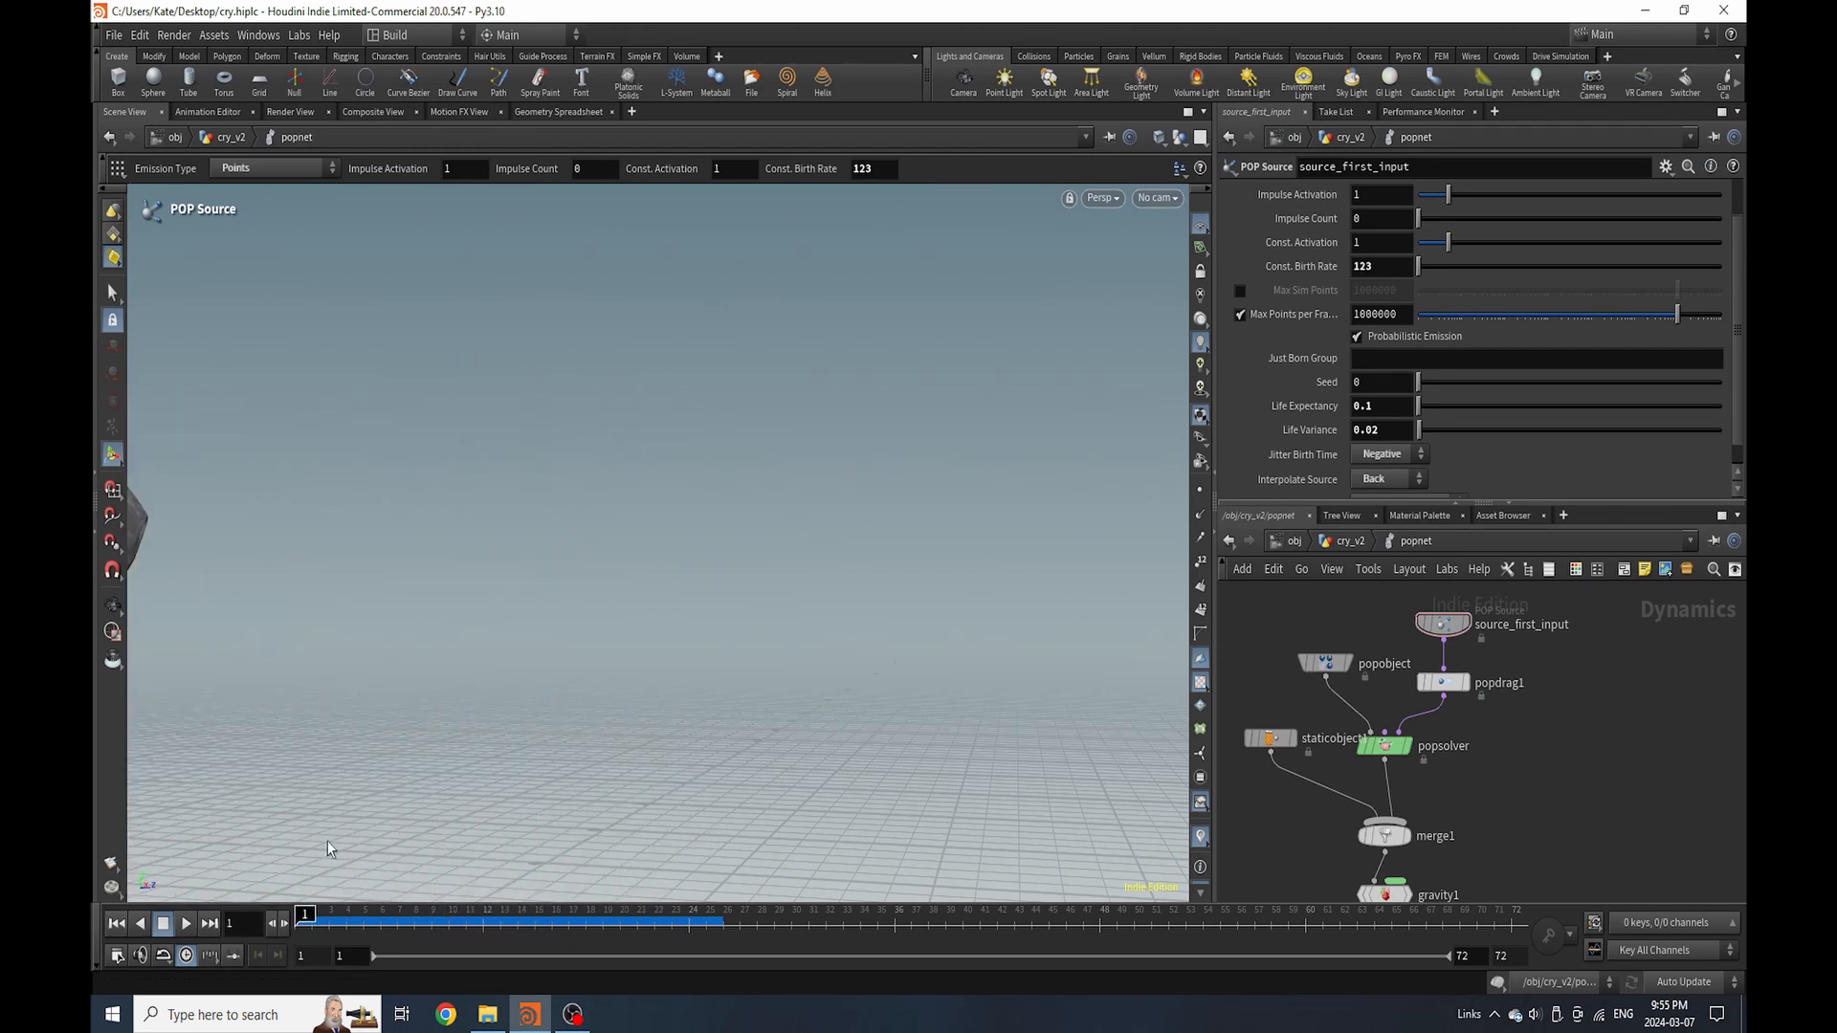
Set popdrag1's Air Resistance to 45 and its vertical Wind Velocity to -12
left_click(1441, 682)
left_click(1380, 291)
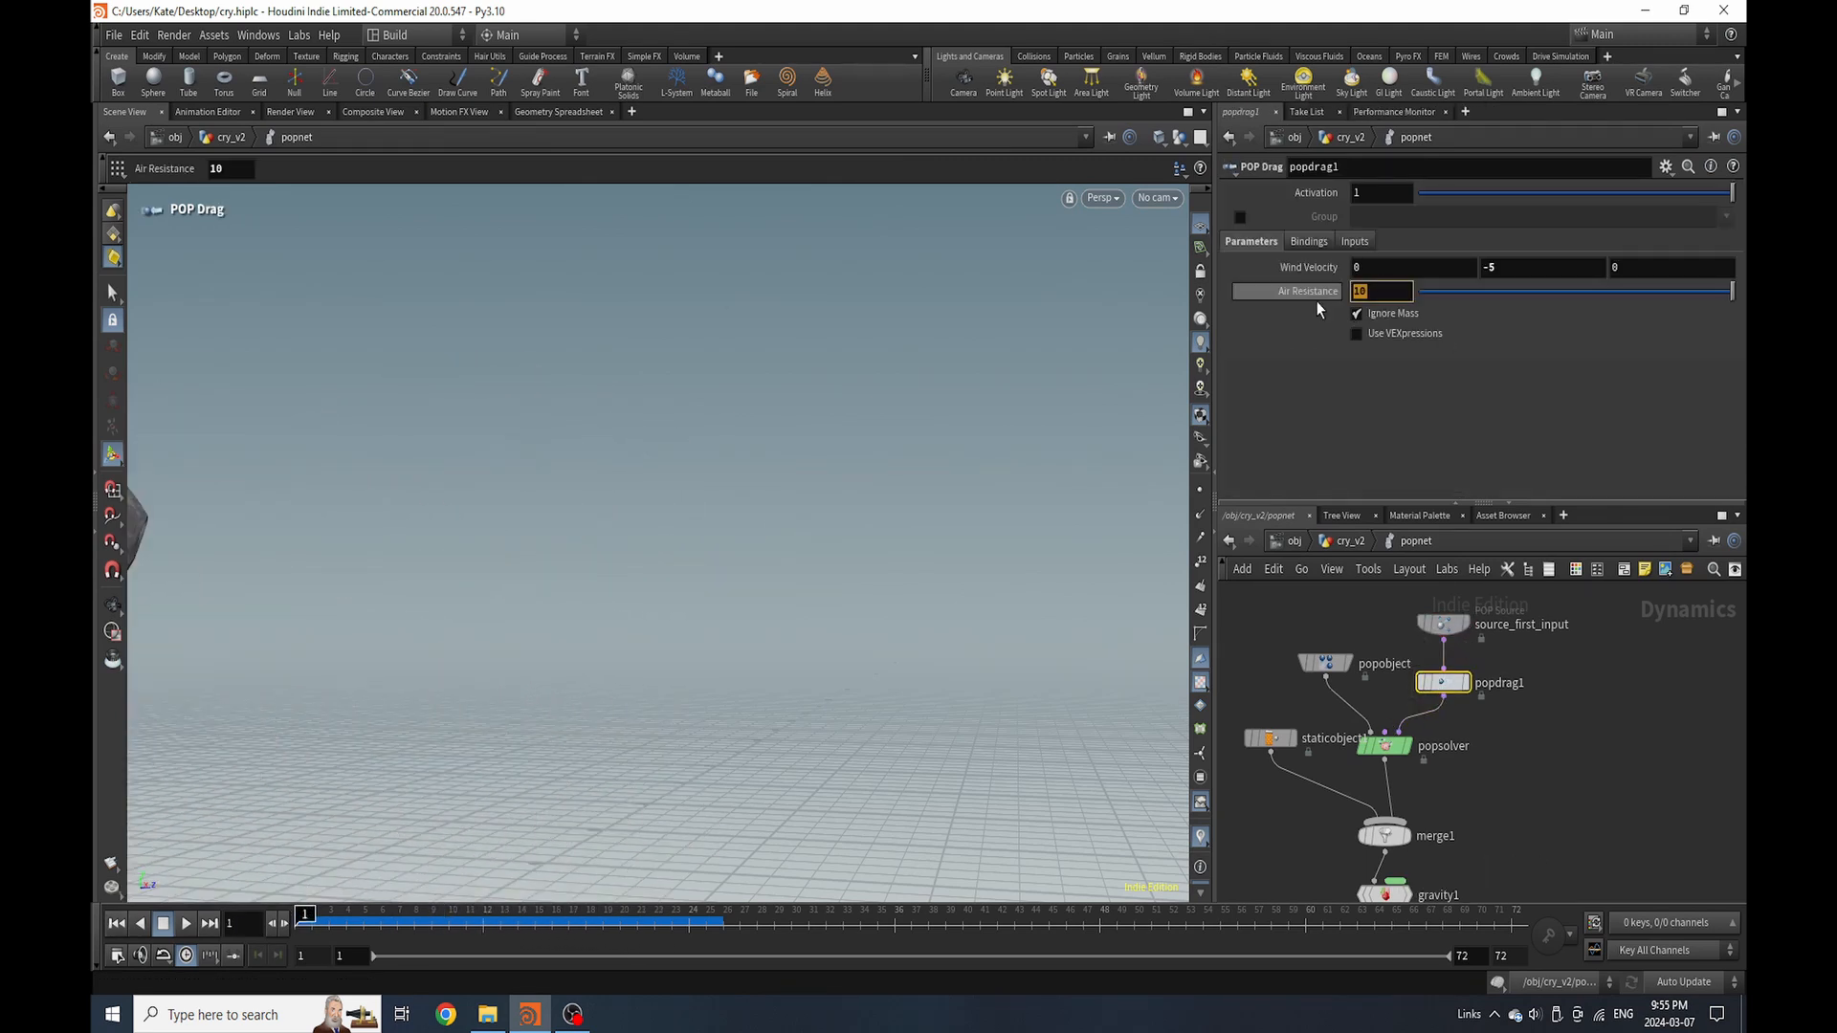
type("45")
key("Return")
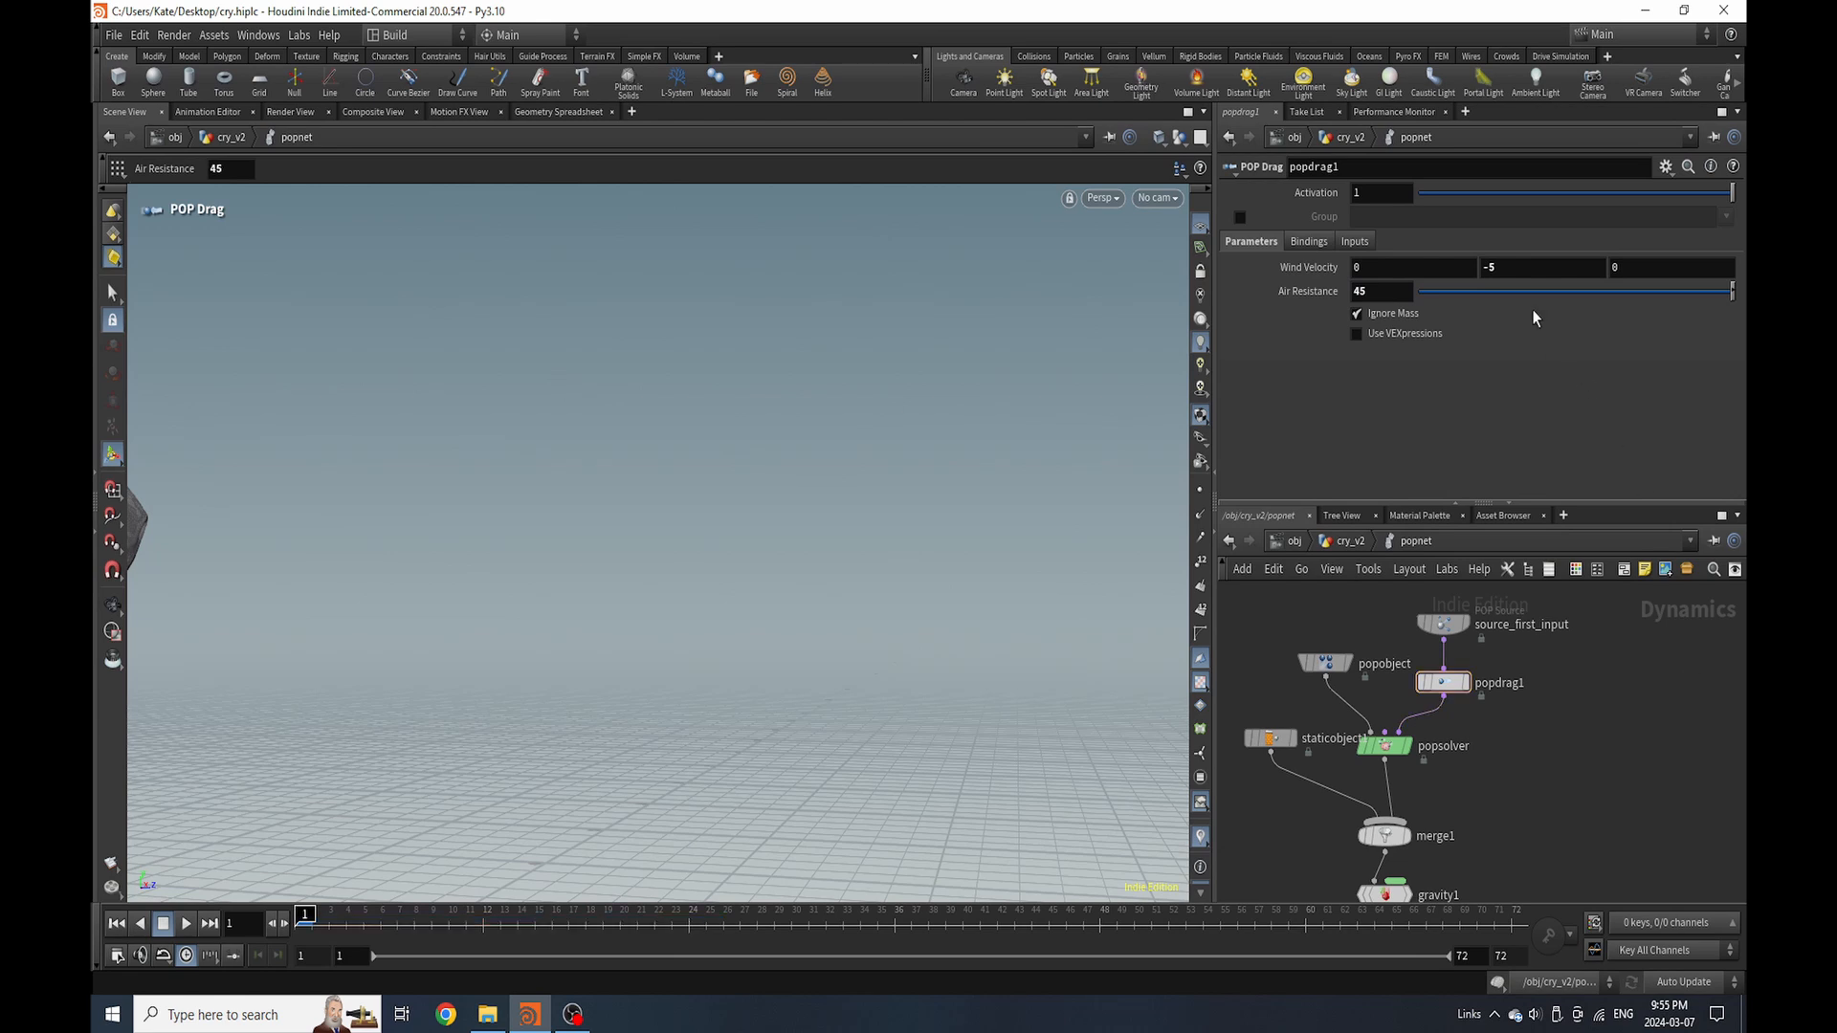
left_click_drag(1492, 283, 1485, 288)
type("-12")
key("Return")
Raise the POP Source's Const. Birth Rate to 1230
left_click(1442, 624)
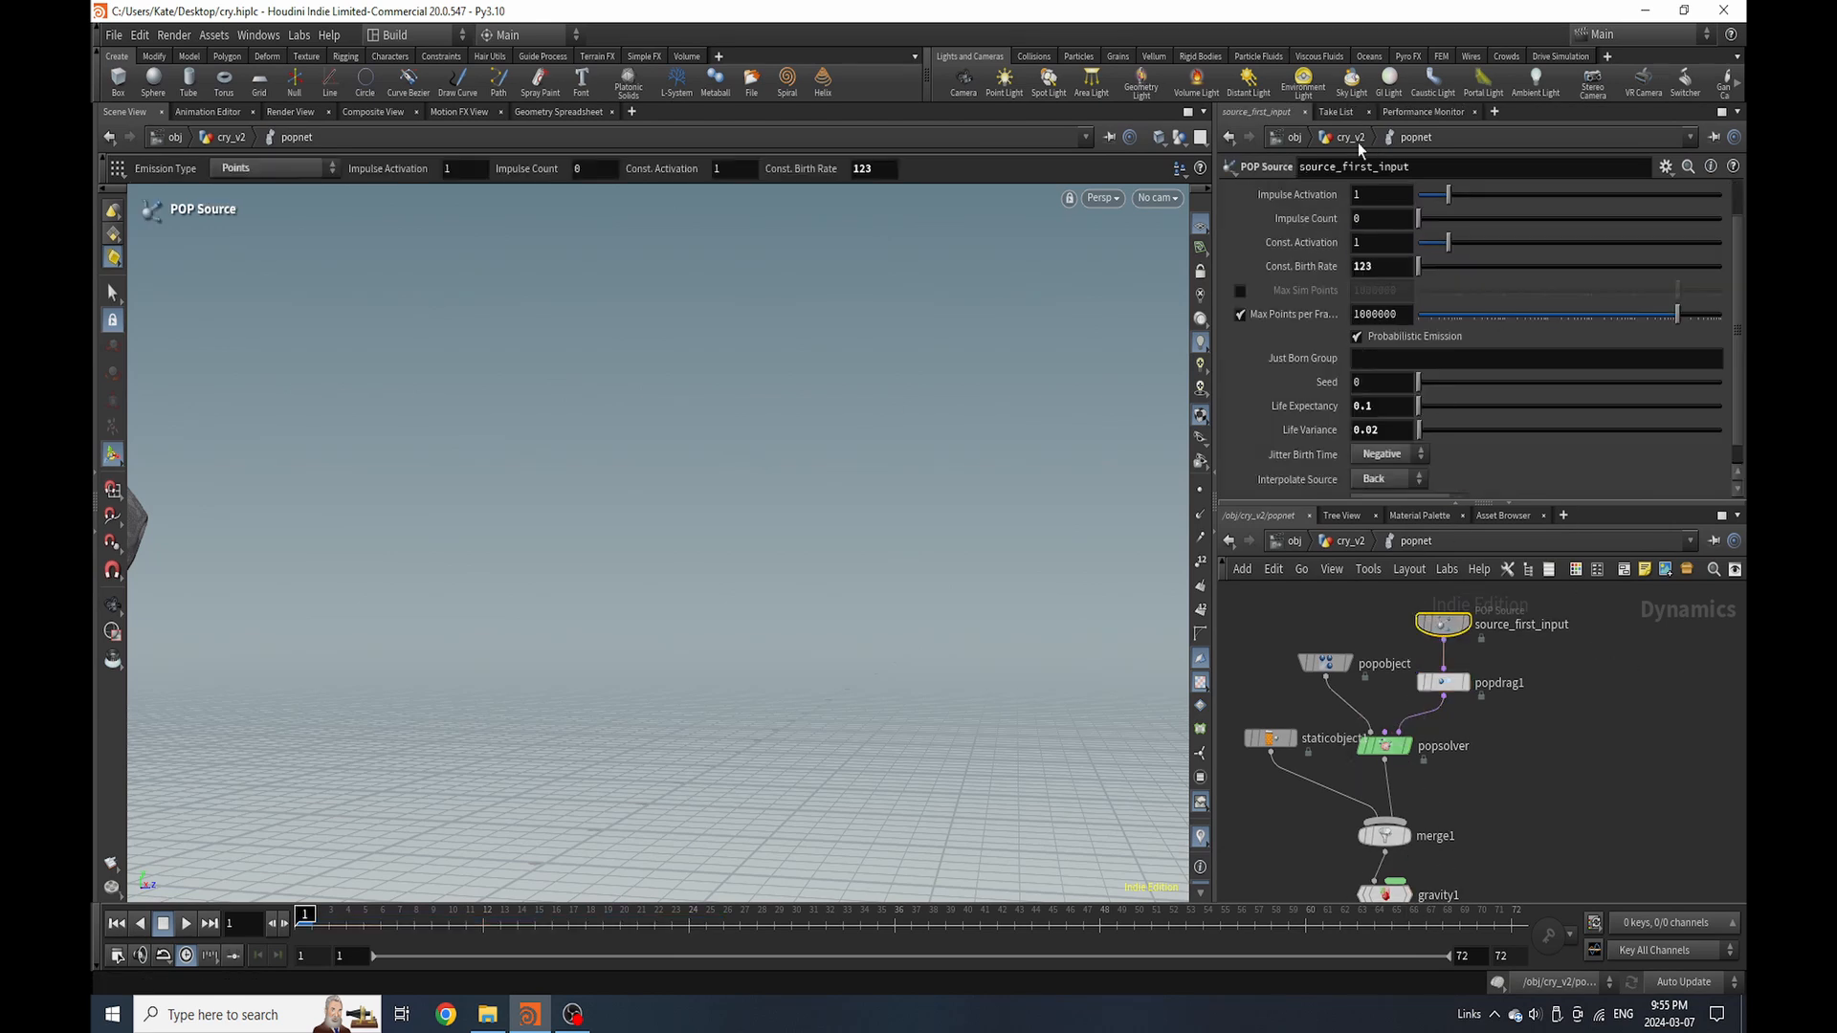
left_click(1383, 271)
type("0")
key("Return")
Simulate to frame 27 and scrub between frames 10 and 25 to examine the particle trail down the face and body
left_click(740, 923)
mouse_move(501, 1001)
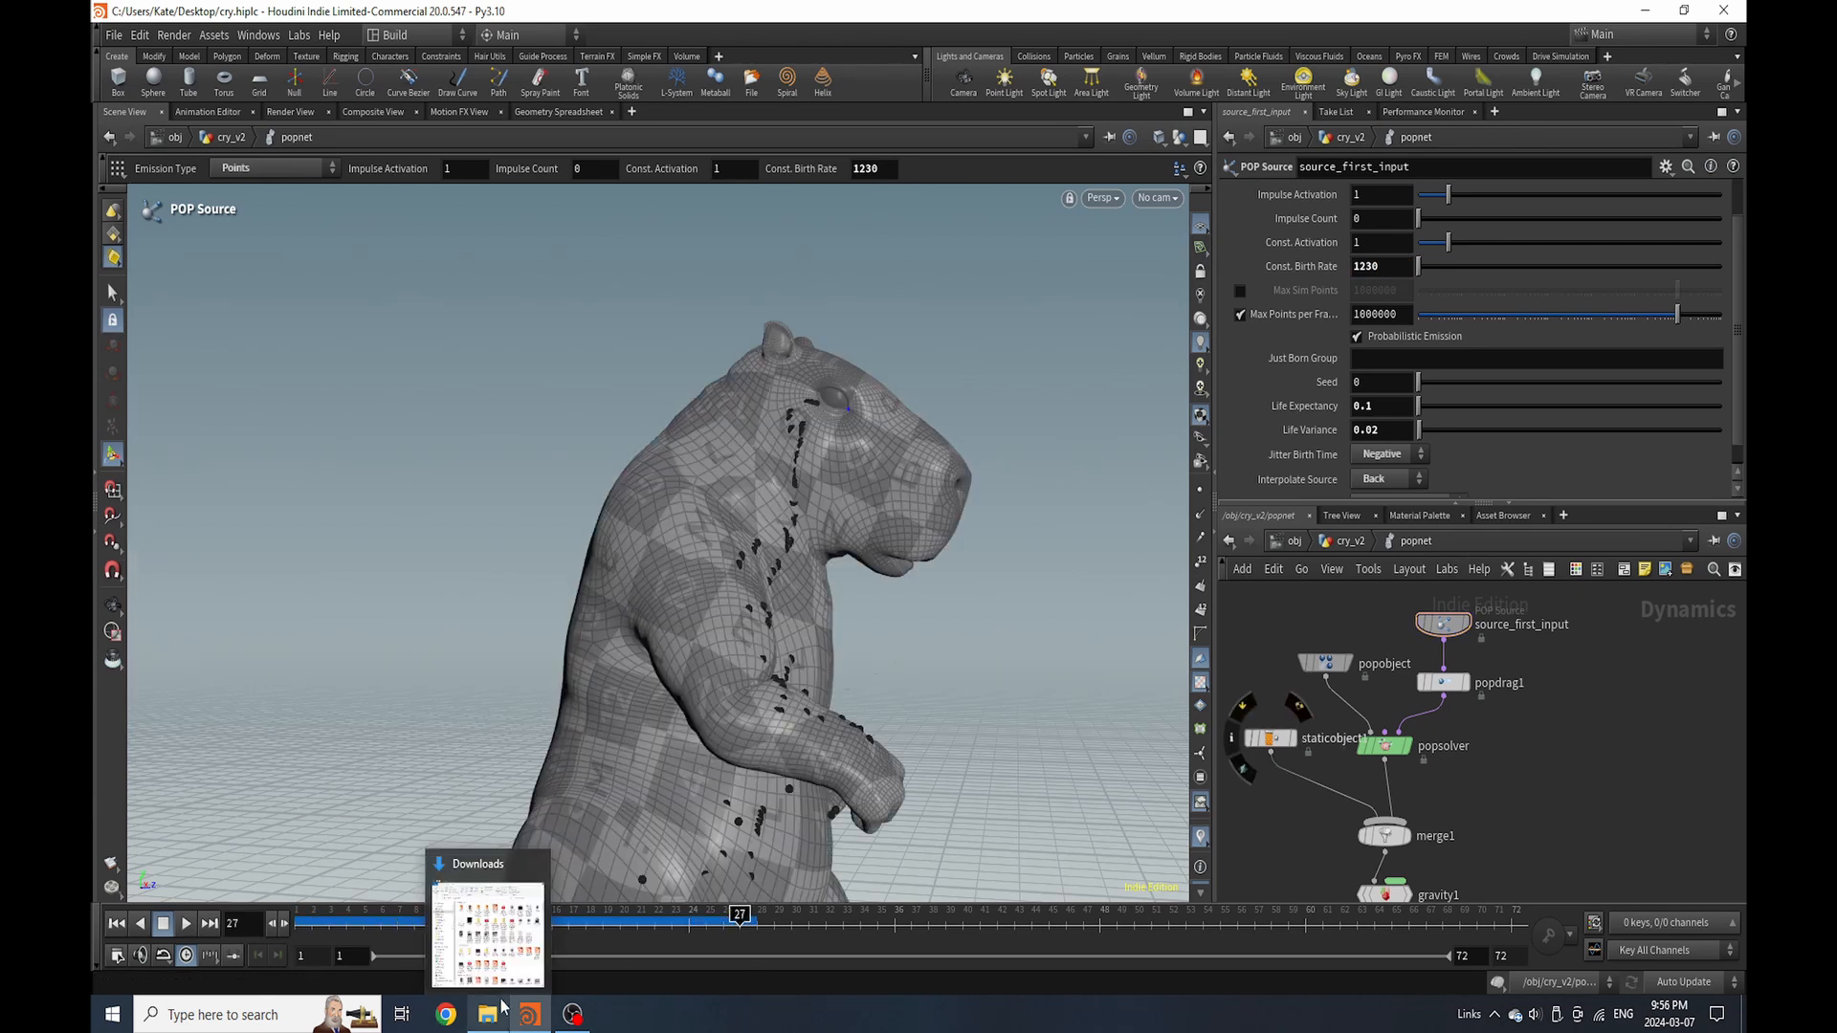
left_click(449, 918)
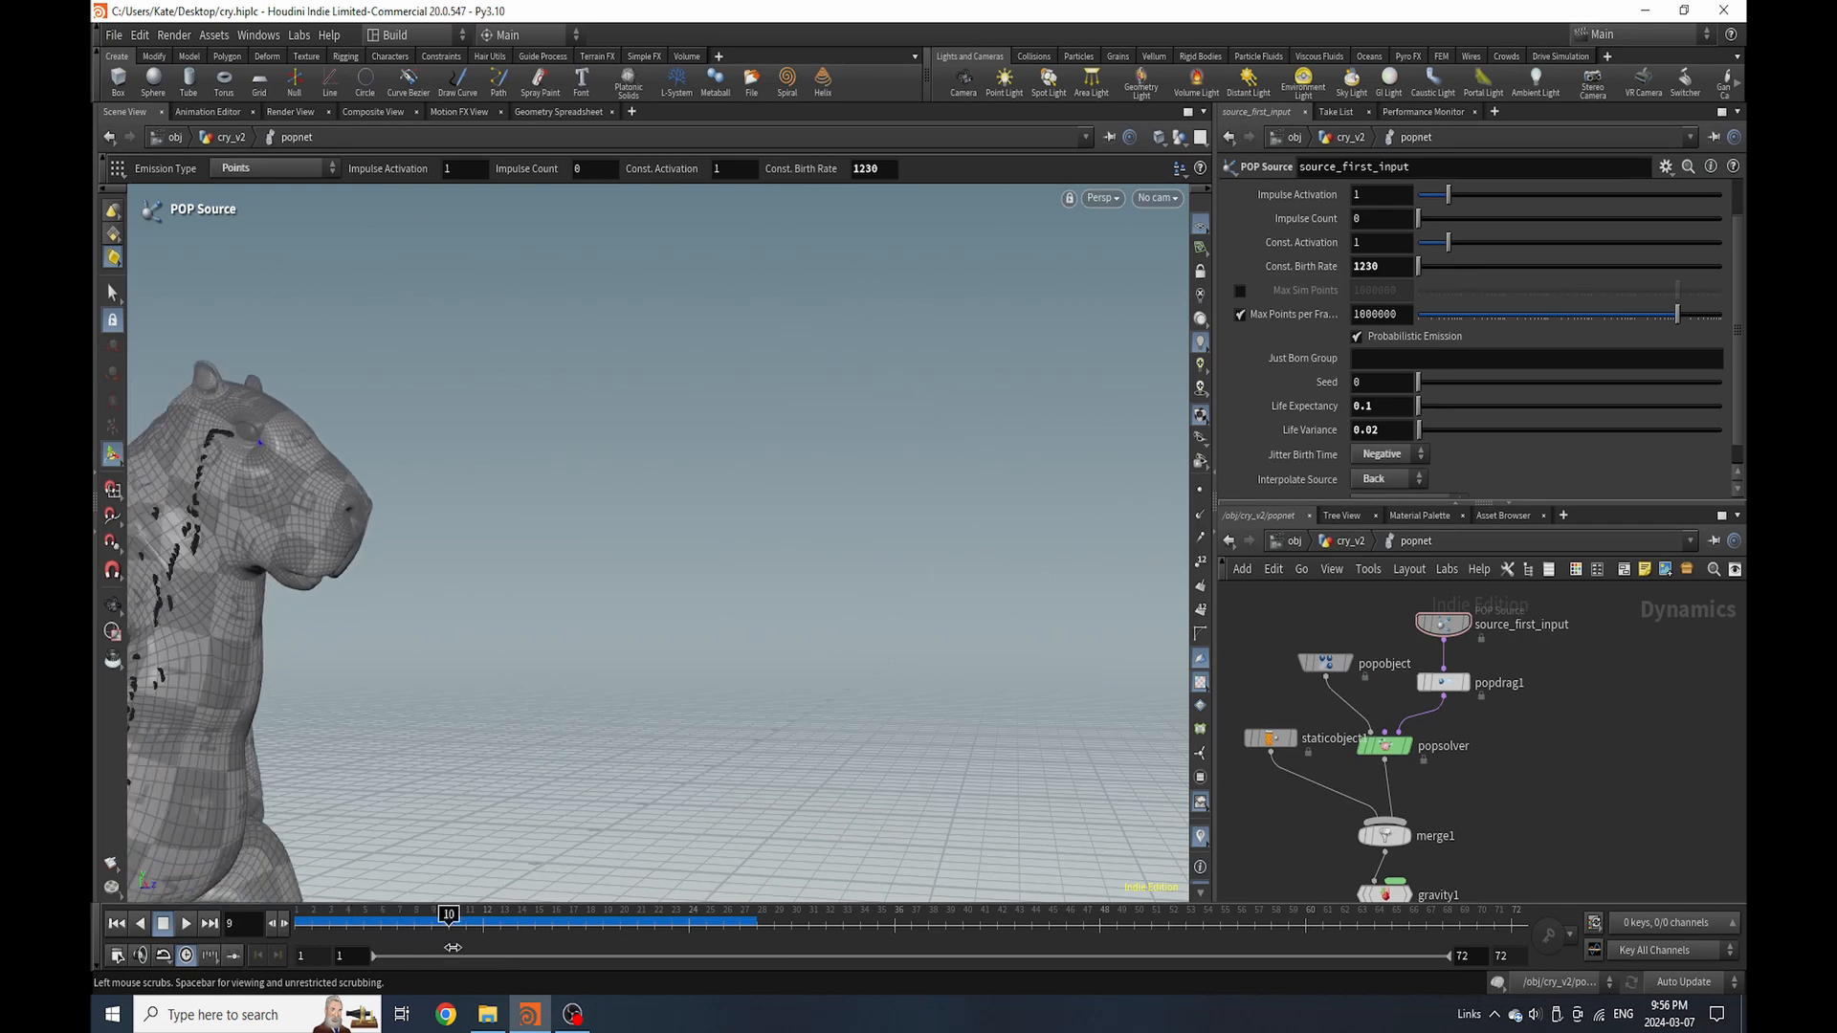
left_click_drag(452, 947, 705, 921)
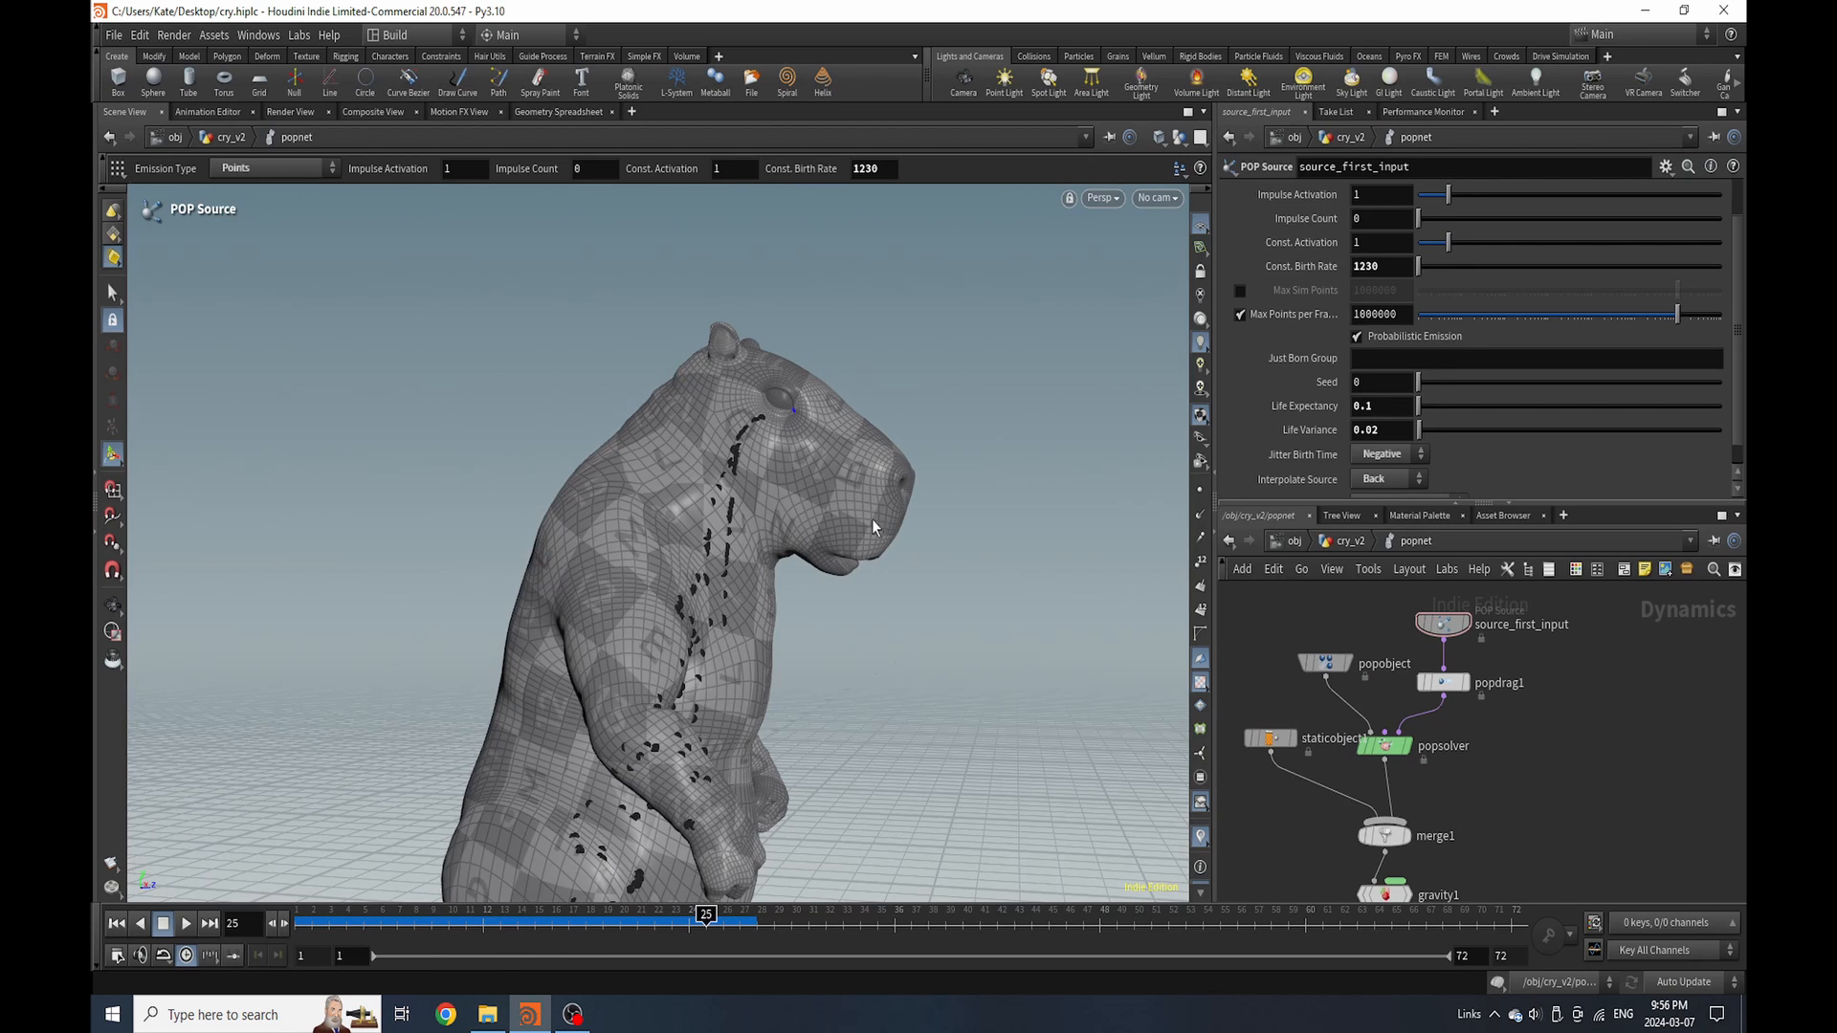
Go up to the cry_v2 network and set the Voxel Size of collisionsource1's collision volume to 0.005
left_click(1355, 543)
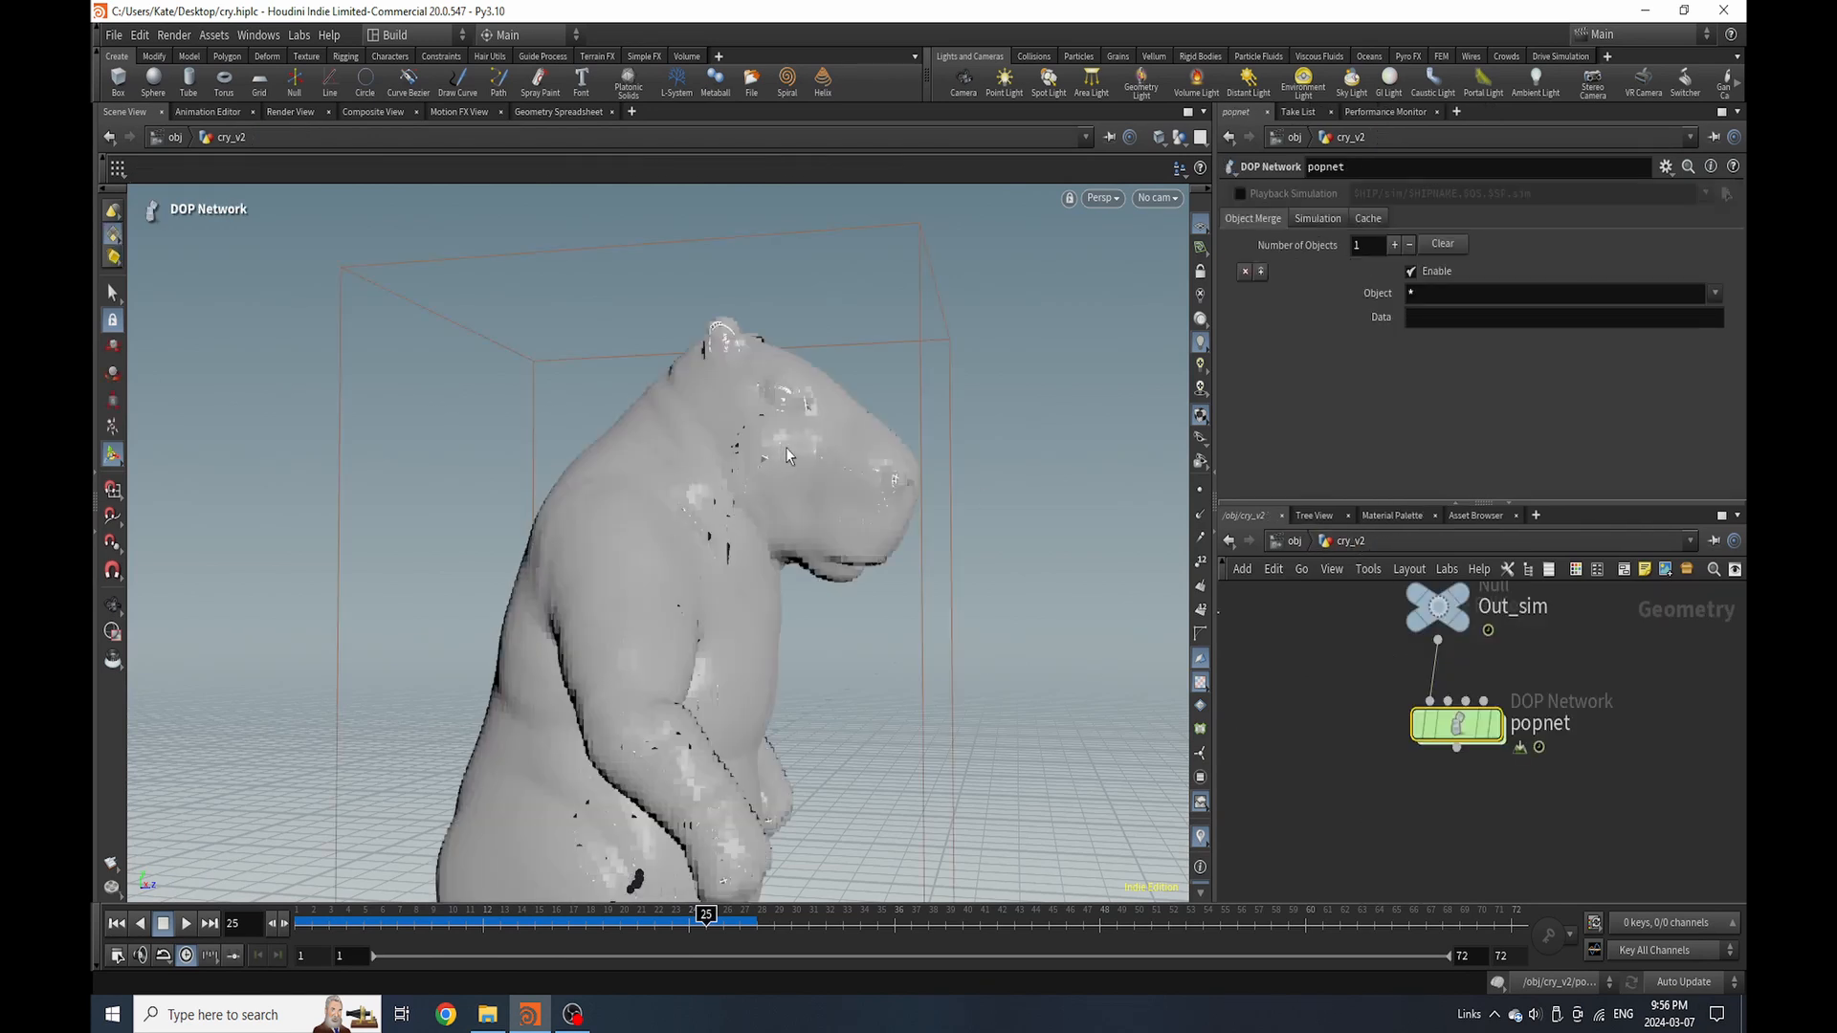
mouse_move(785, 446)
left_mouse_down()
mouse_move(670, 455)
mouse_move(763, 421)
left_mouse_up()
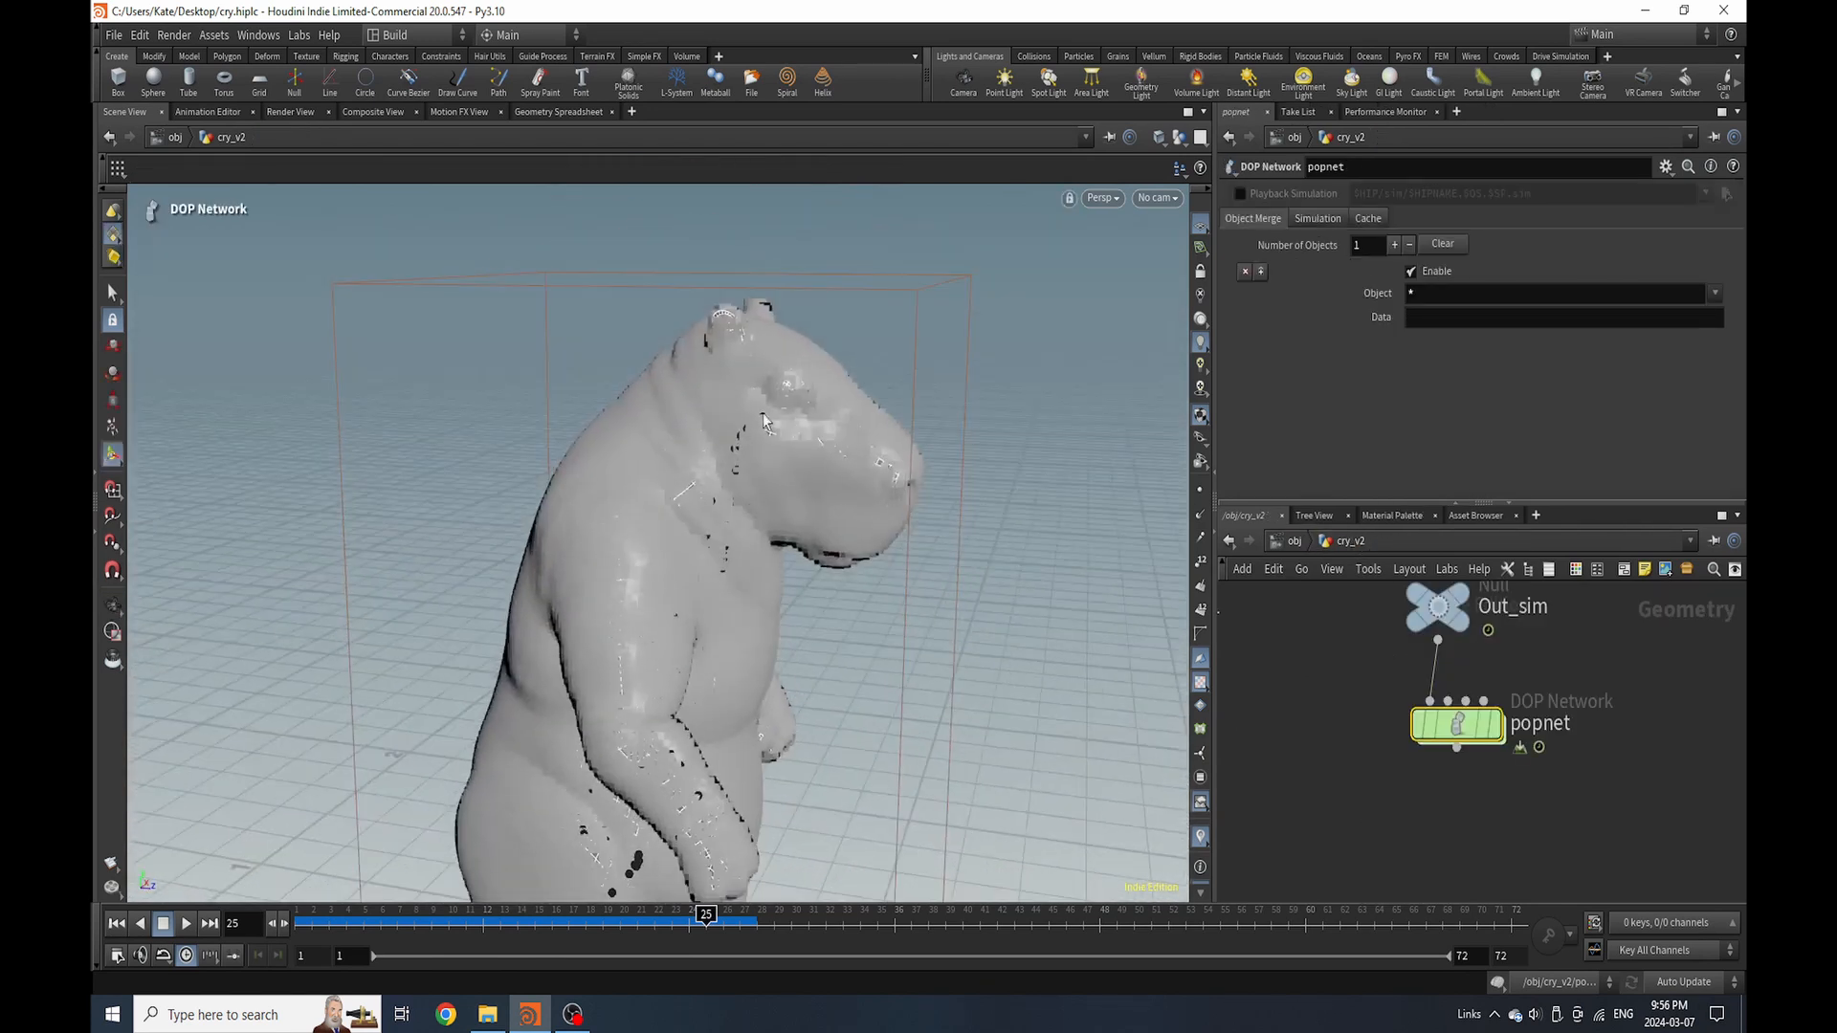
scroll(1407, 784, "down", 8)
scroll(1416, 691, "up", 7)
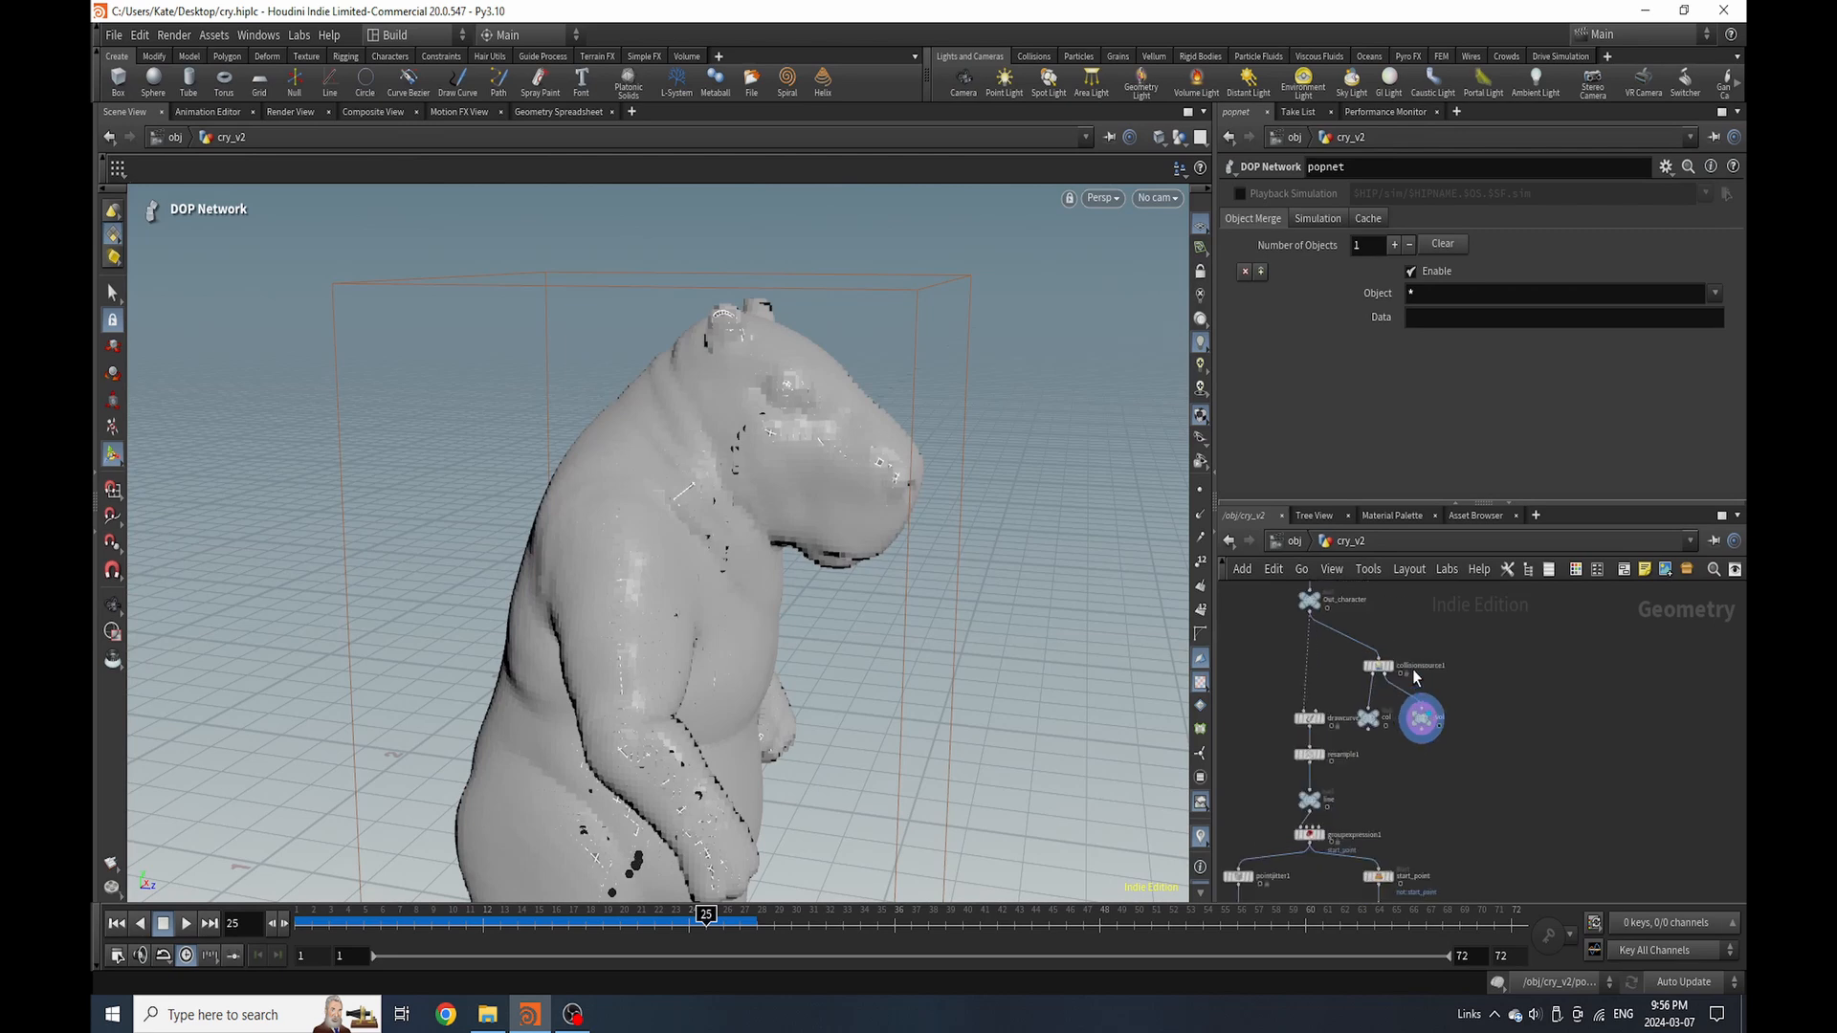
left_click(1337, 659)
left_click(1378, 298)
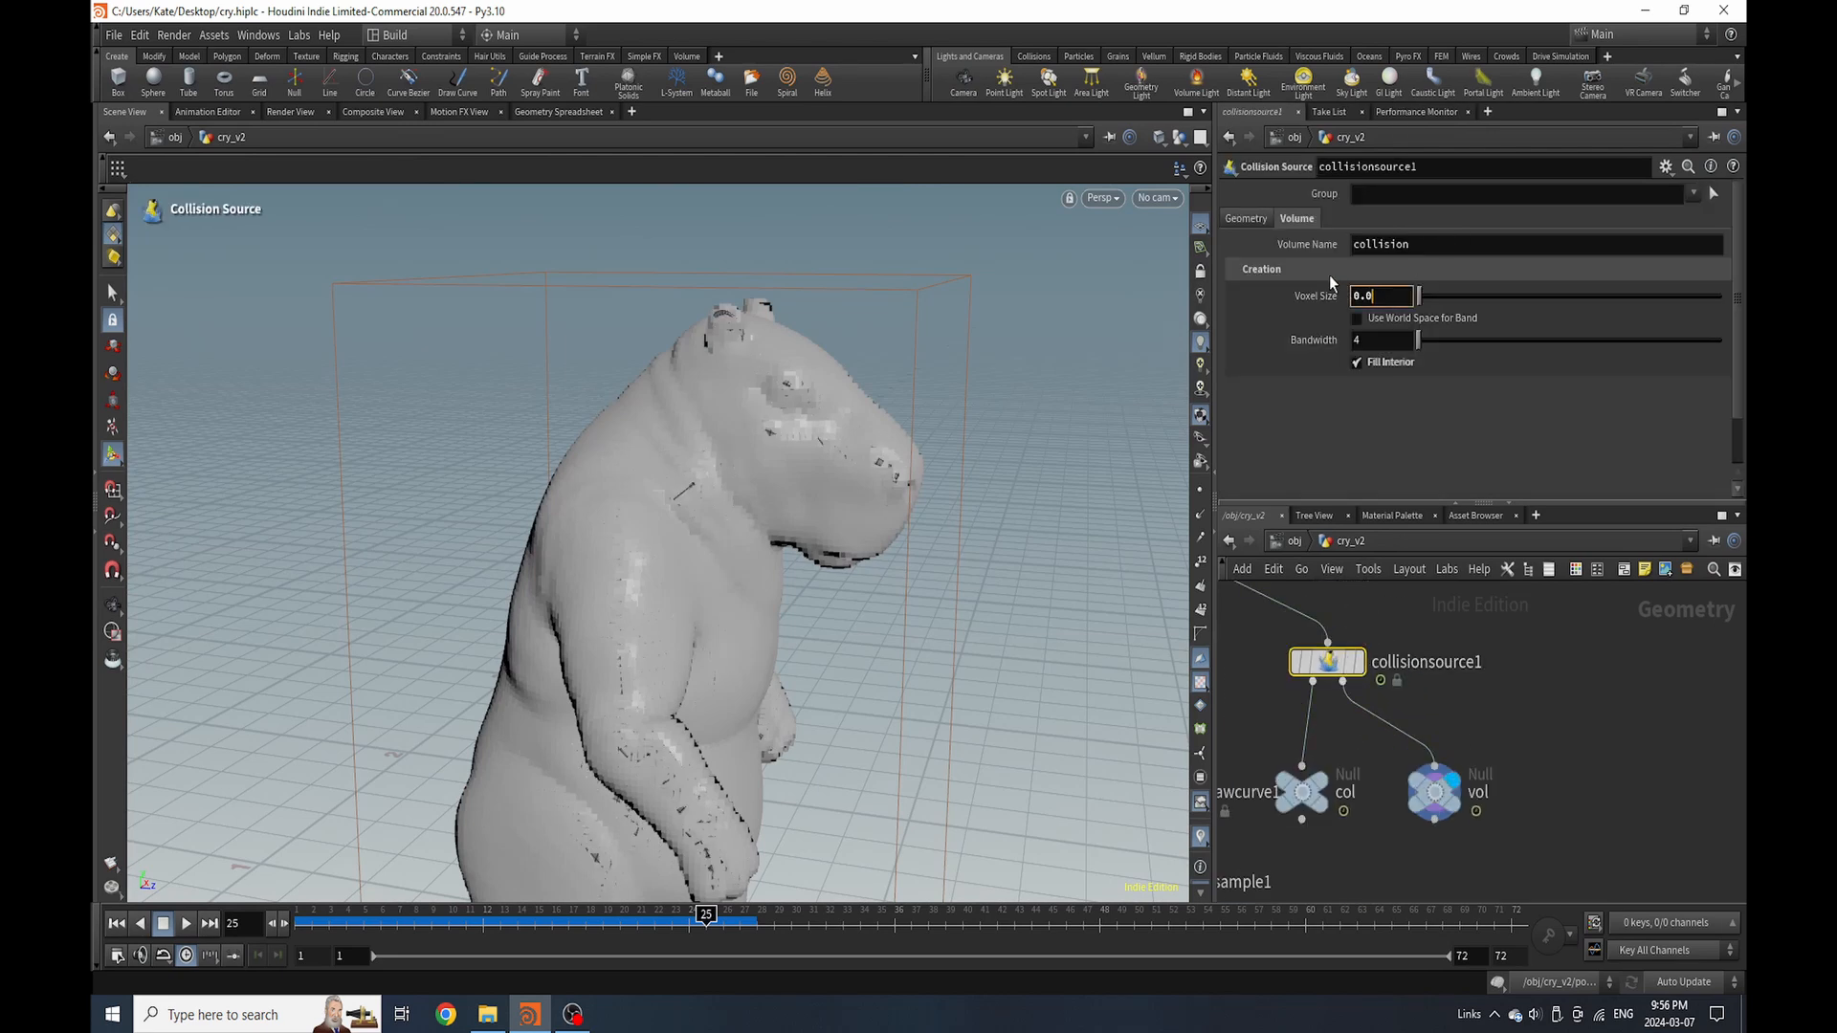
type("05")
key("Return")
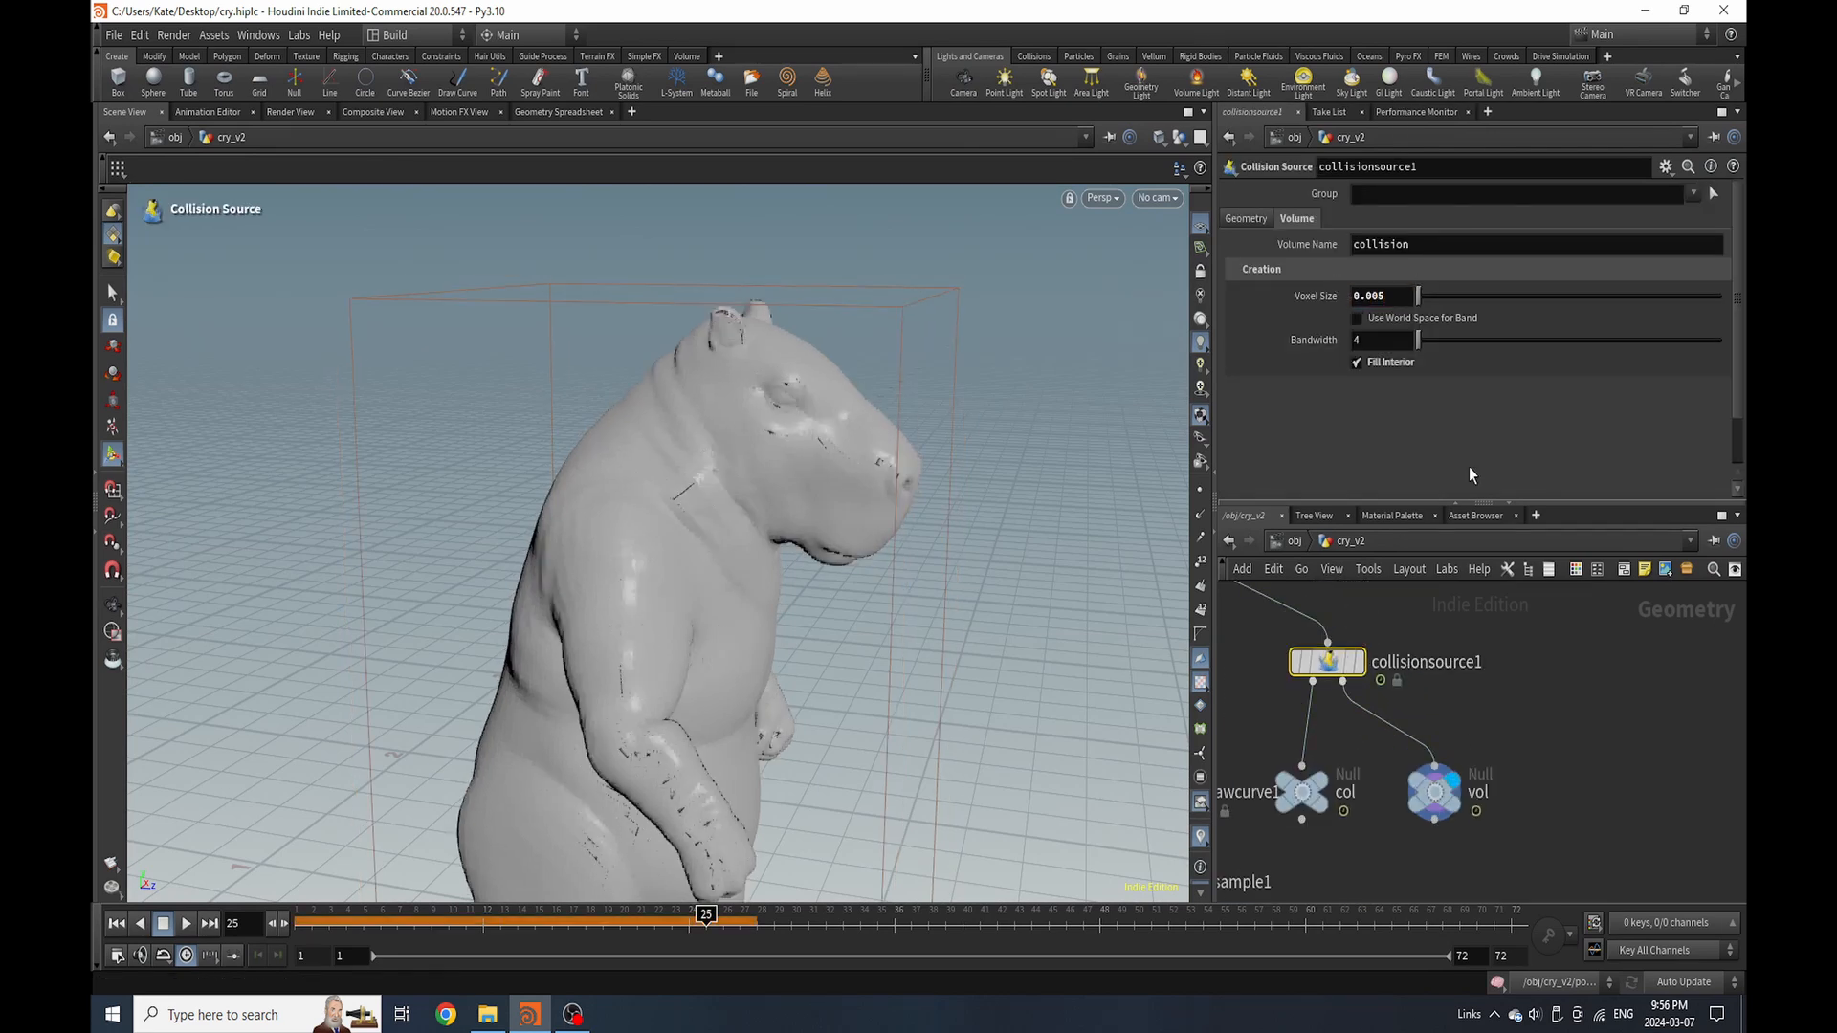
Insert a File Cache node between collisionsource1 and the vol null
left_click_drag(1435, 792, 1466, 888)
key("Tab")
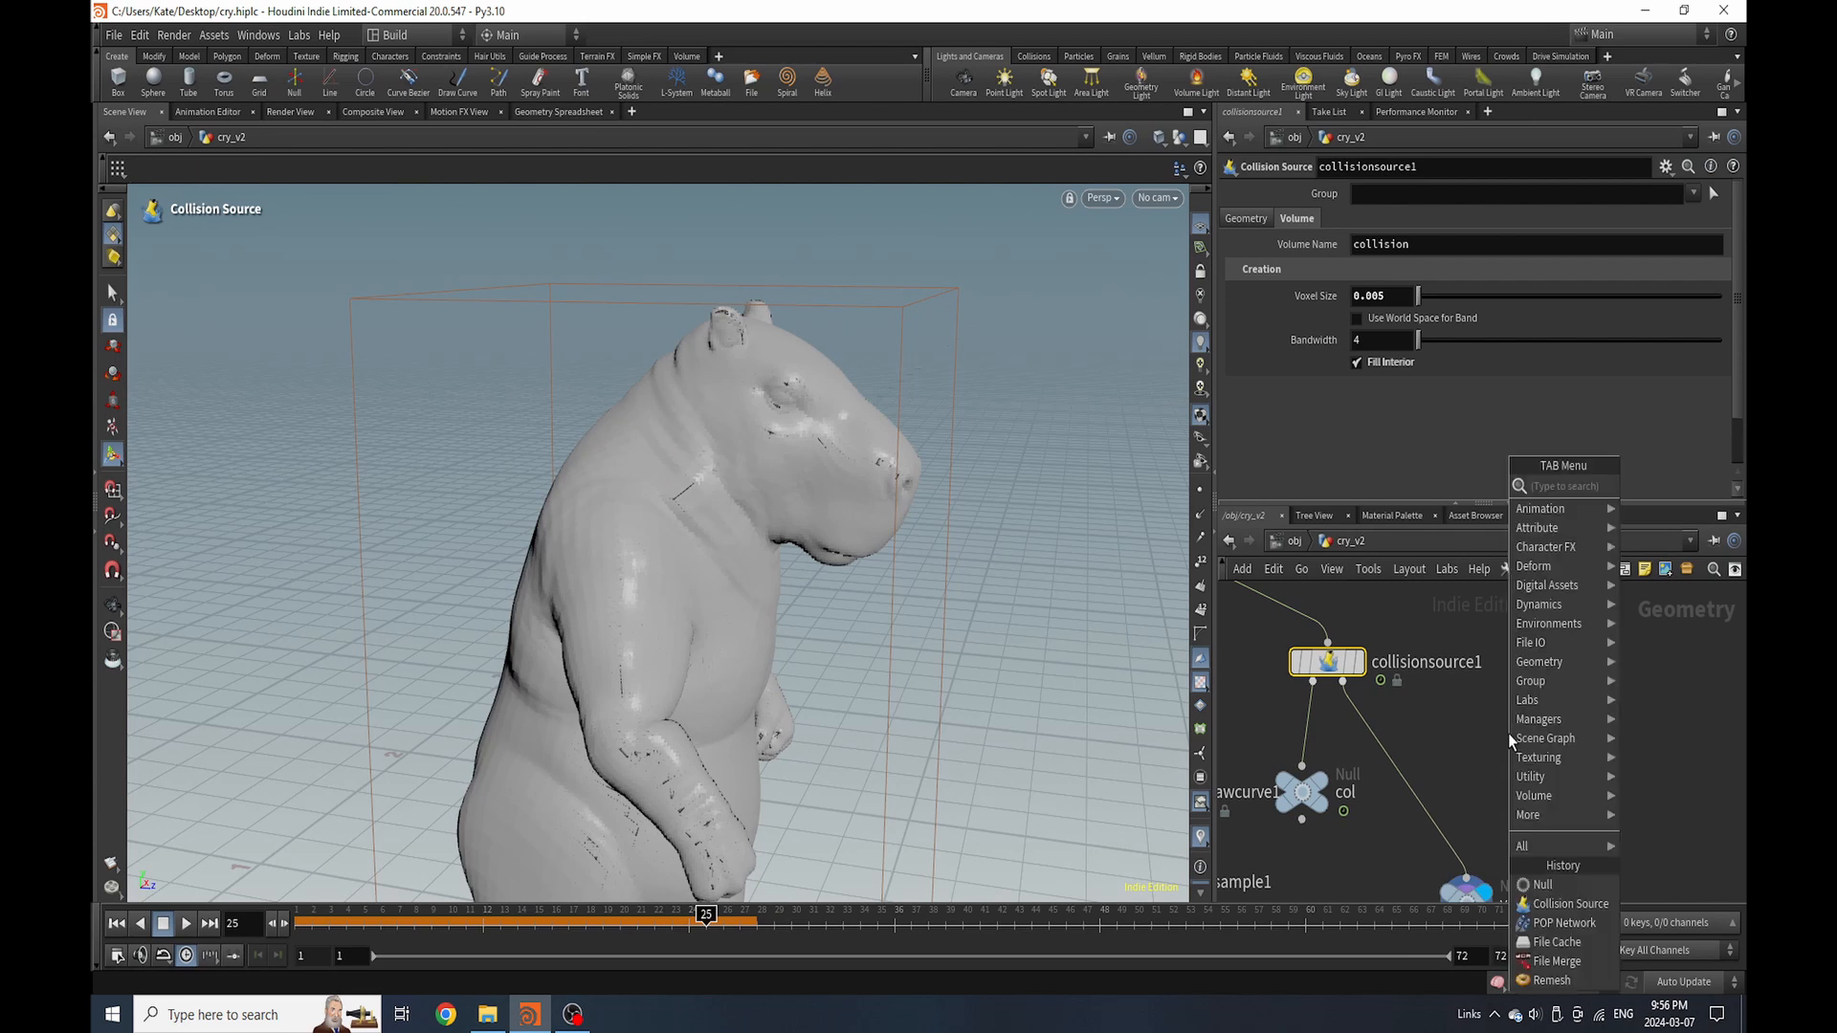
type("file")
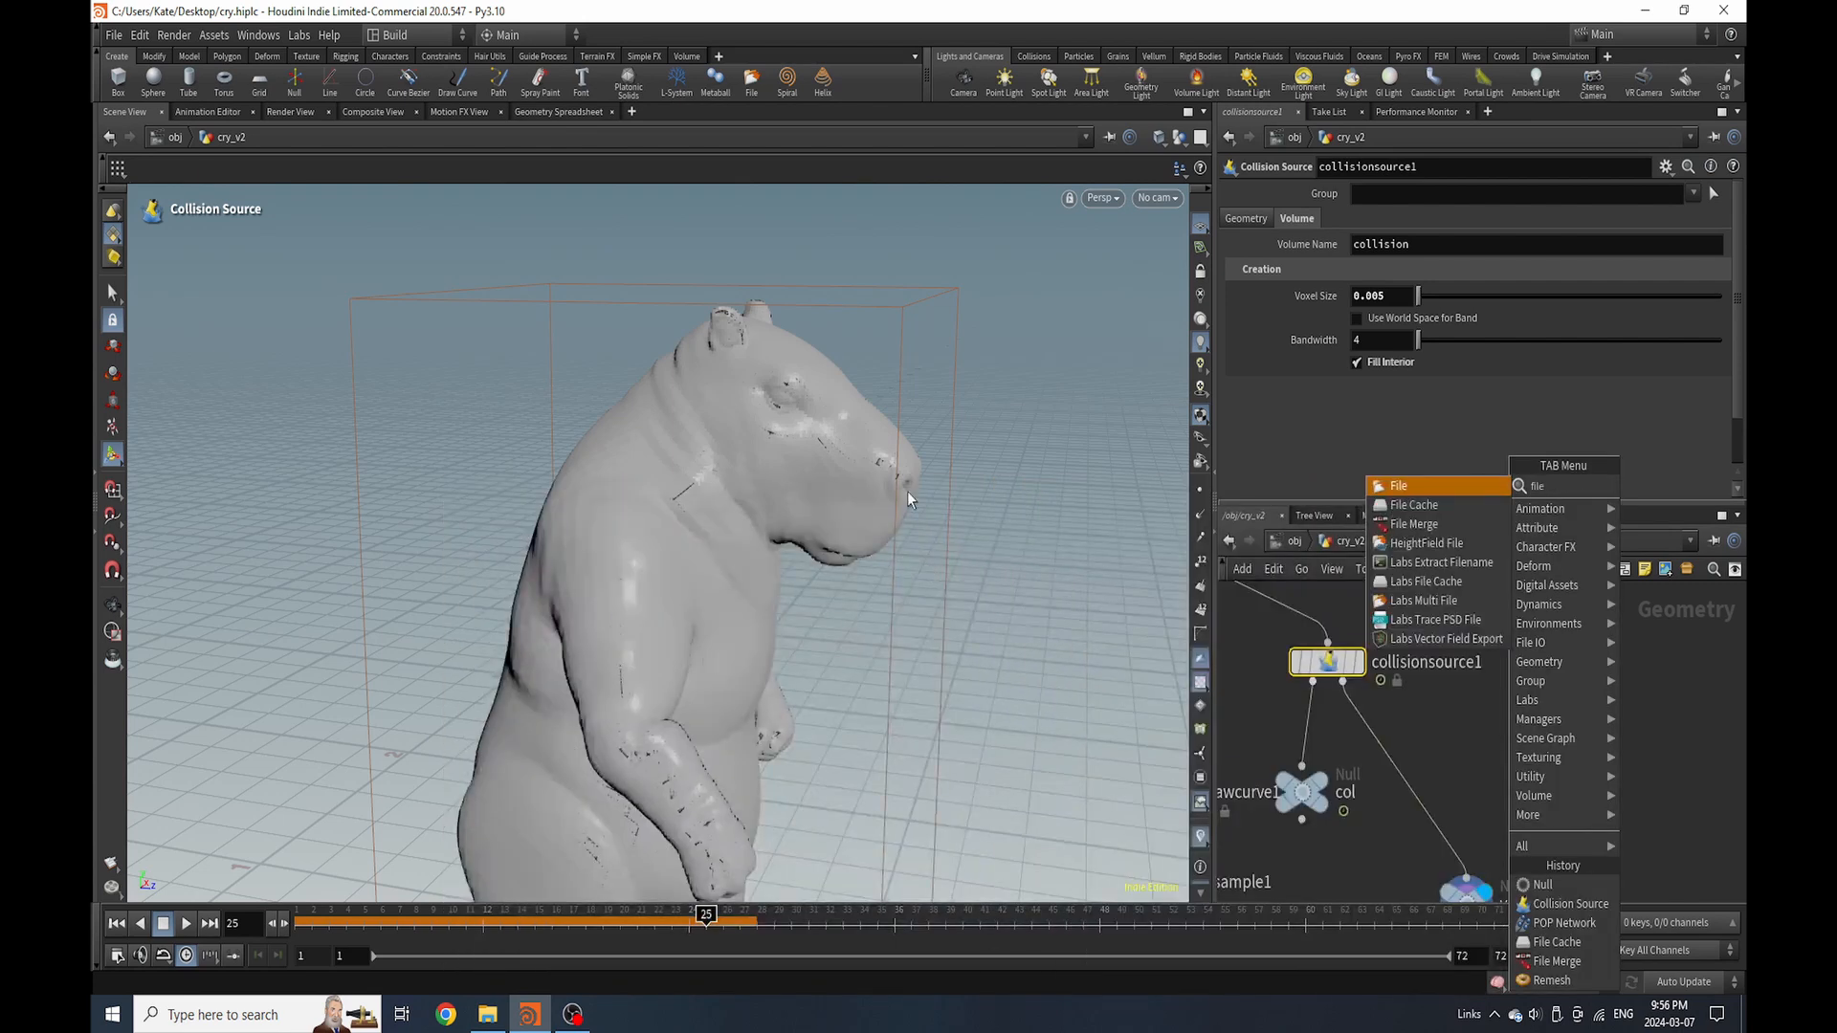
left_click(1435, 505)
left_click(1446, 792)
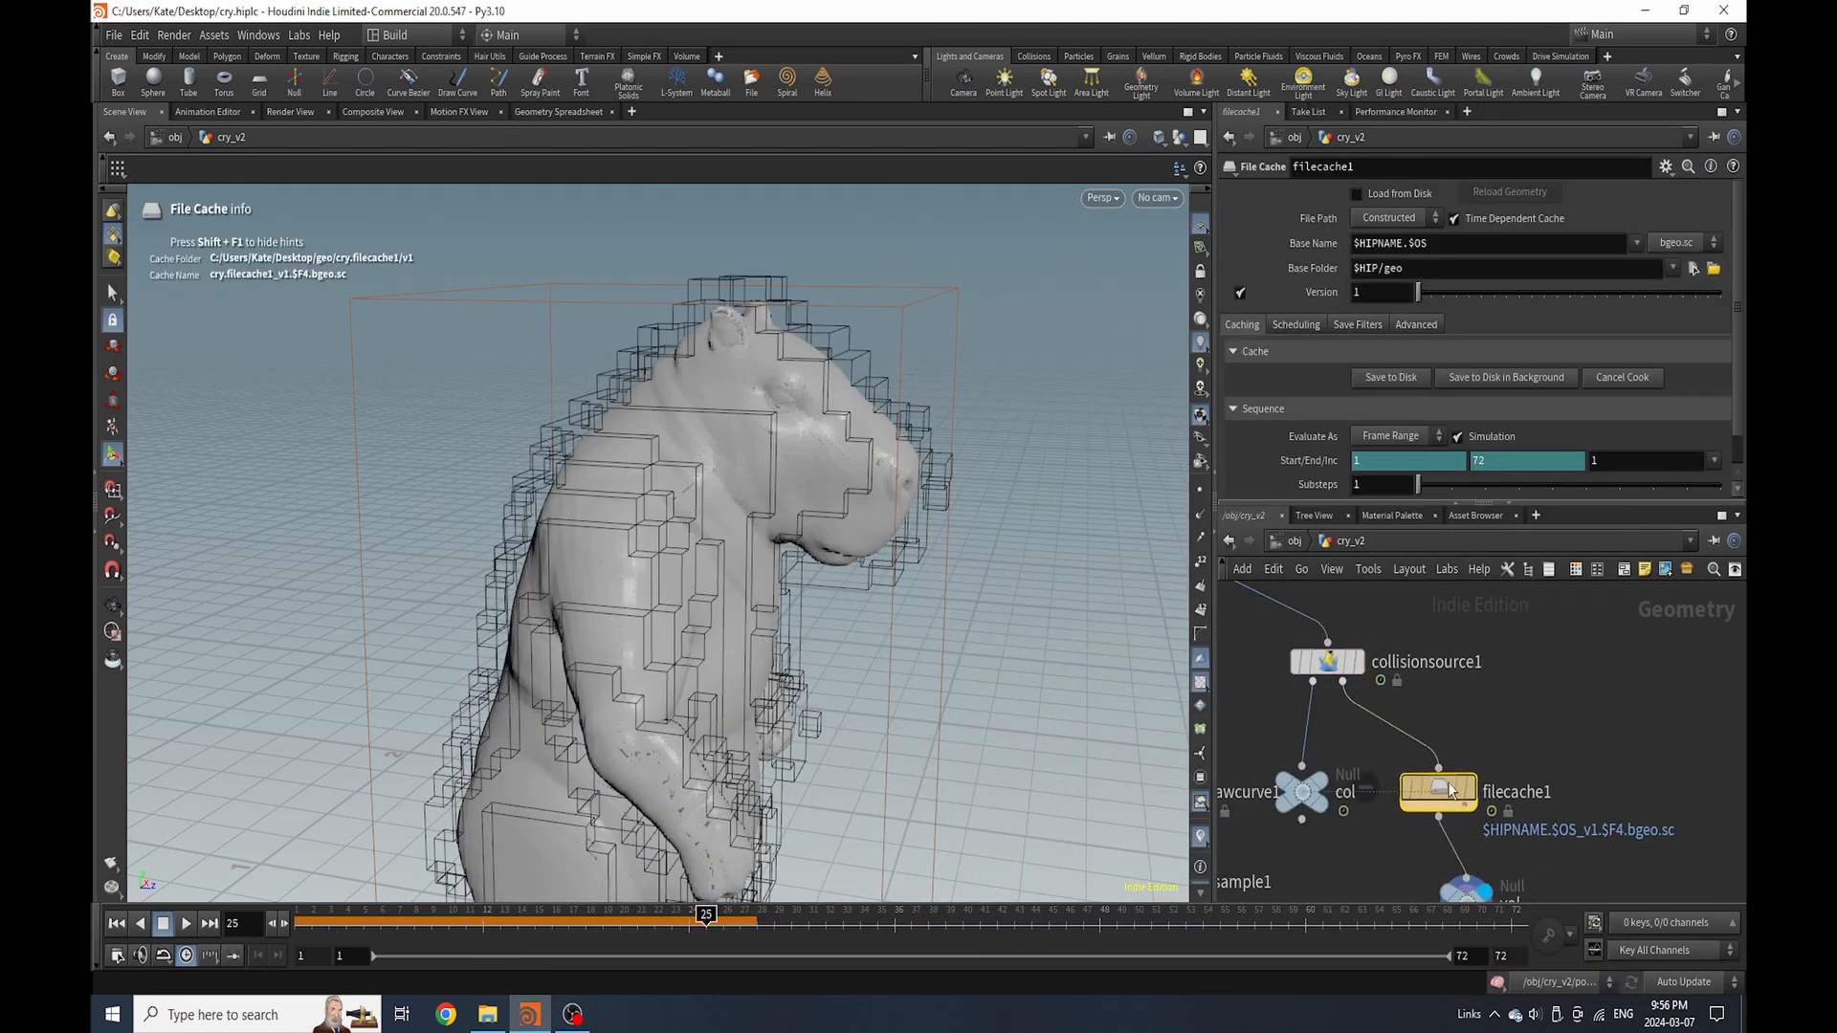
left_click_drag(1449, 783, 1477, 757)
Name the new File Cache node vol and space it out above the vol null
double_click(1578, 764)
type("v")
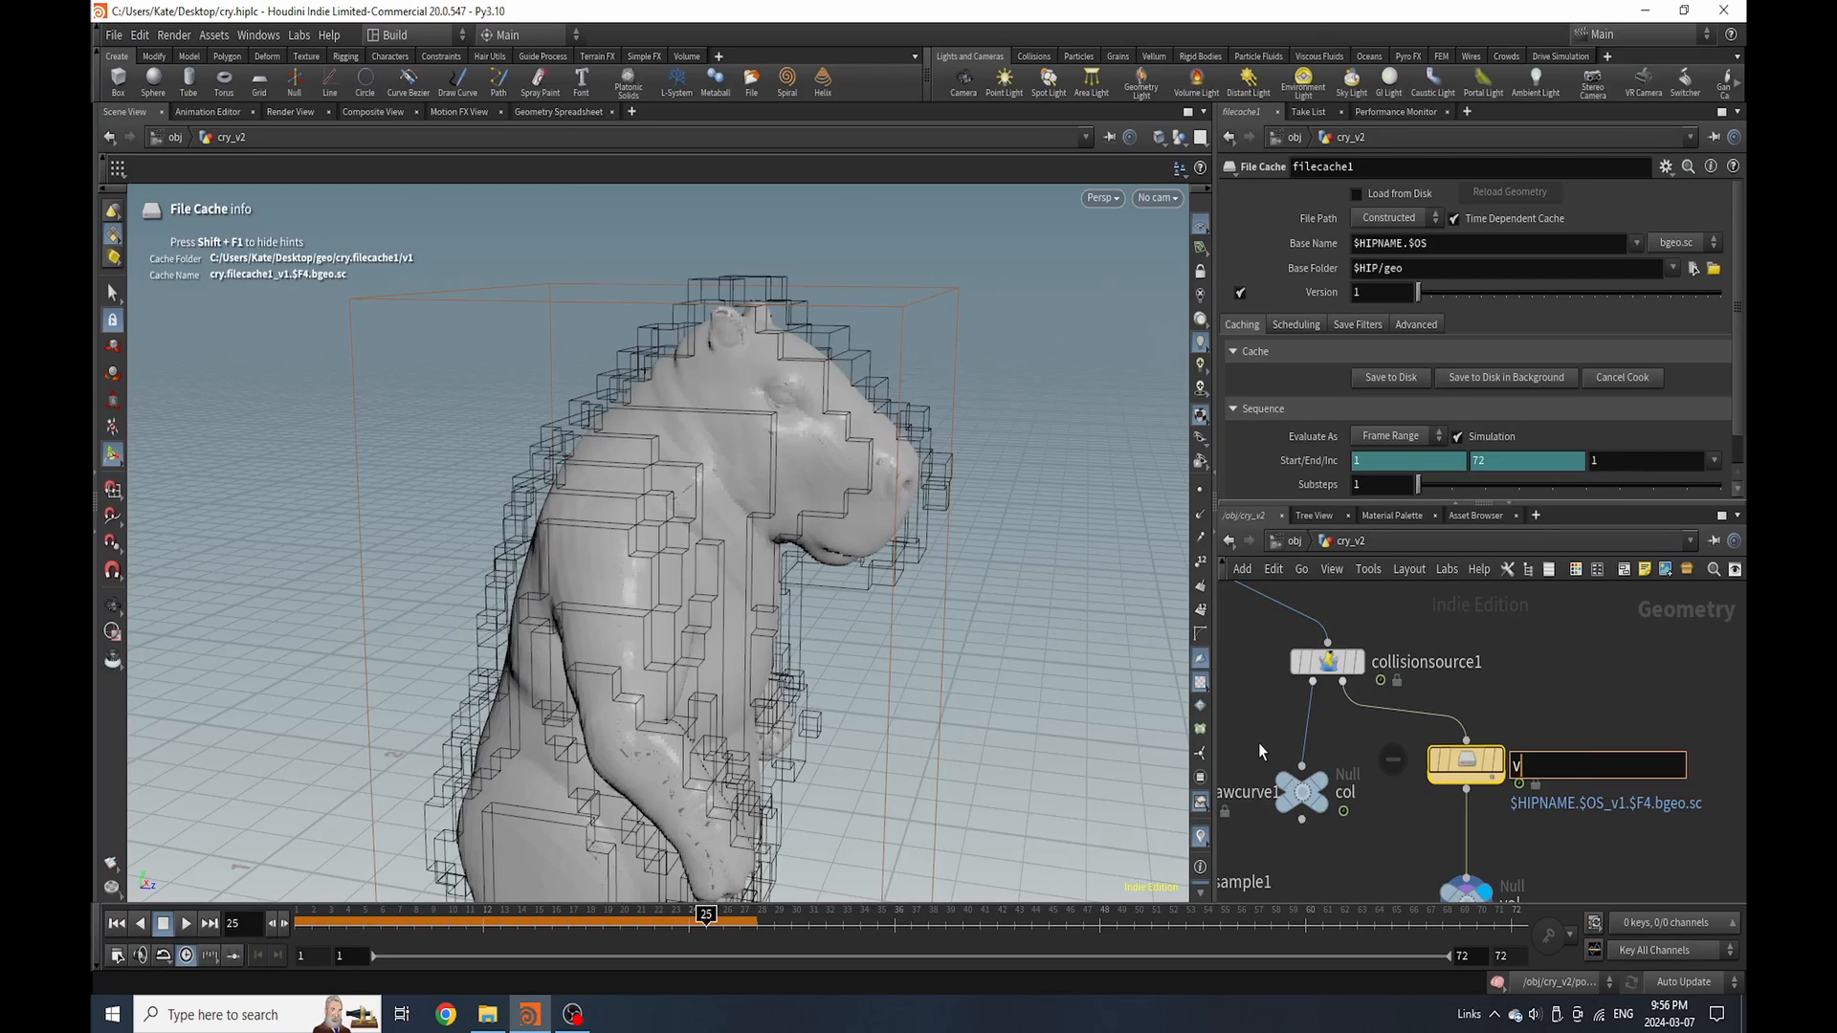
type("ol")
key("Return")
scroll(1493, 655, "down", 4)
scroll(1500, 822, "up", 4)
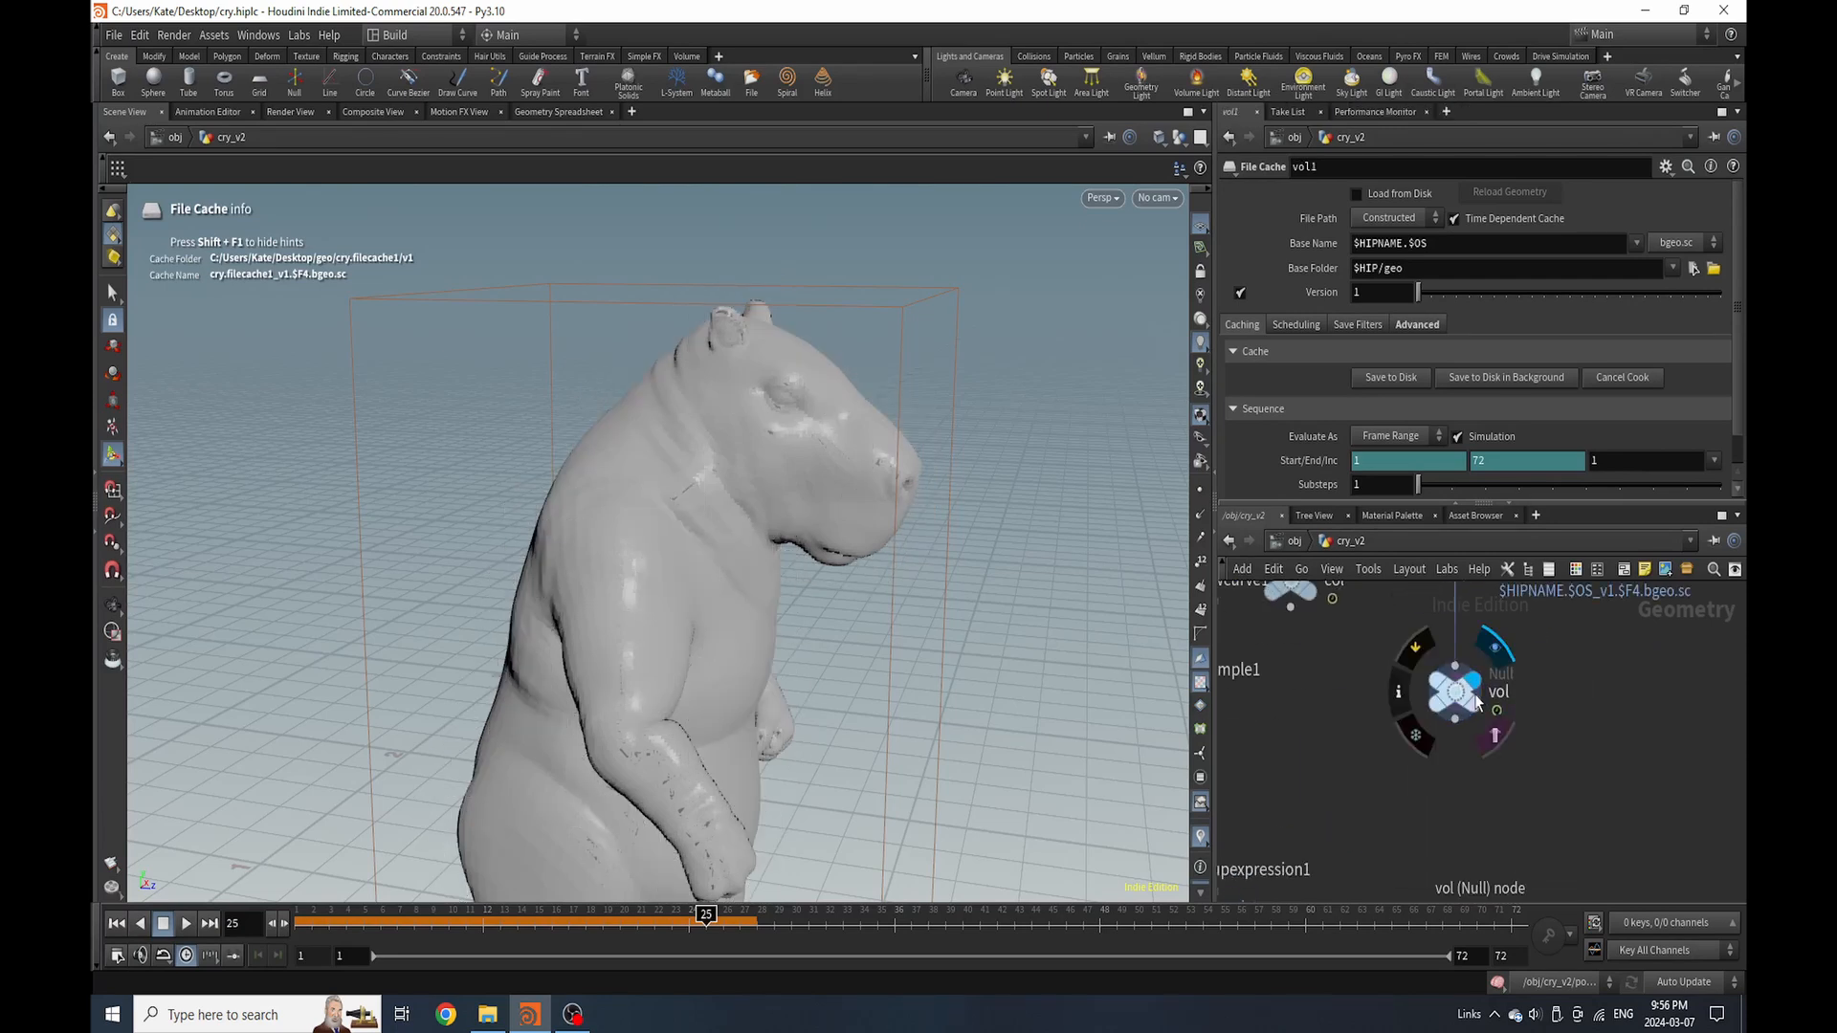
left_click_drag(1477, 703, 1468, 770)
middle_click_drag(1468, 769, 1463, 890)
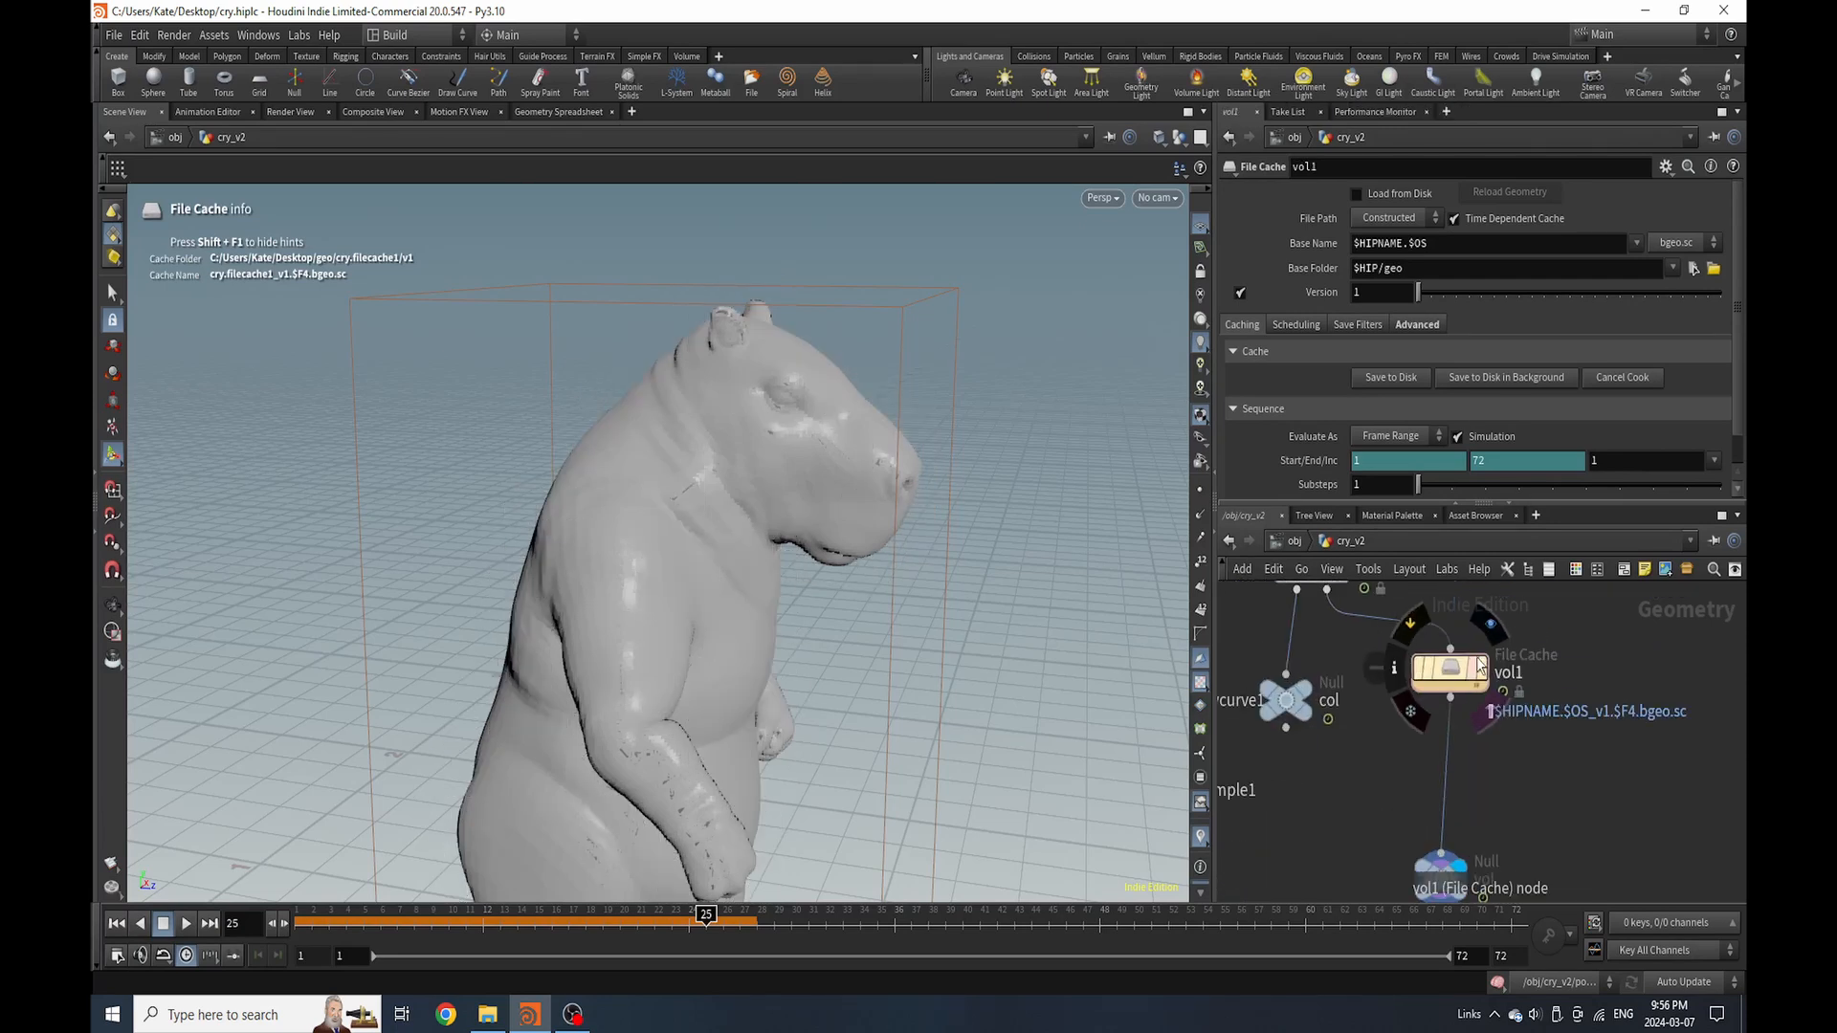
Save the collision volume cache to disk in the background, align the vol null beneath it and return to frame 1
left_click(1479, 375)
left_click(1496, 442)
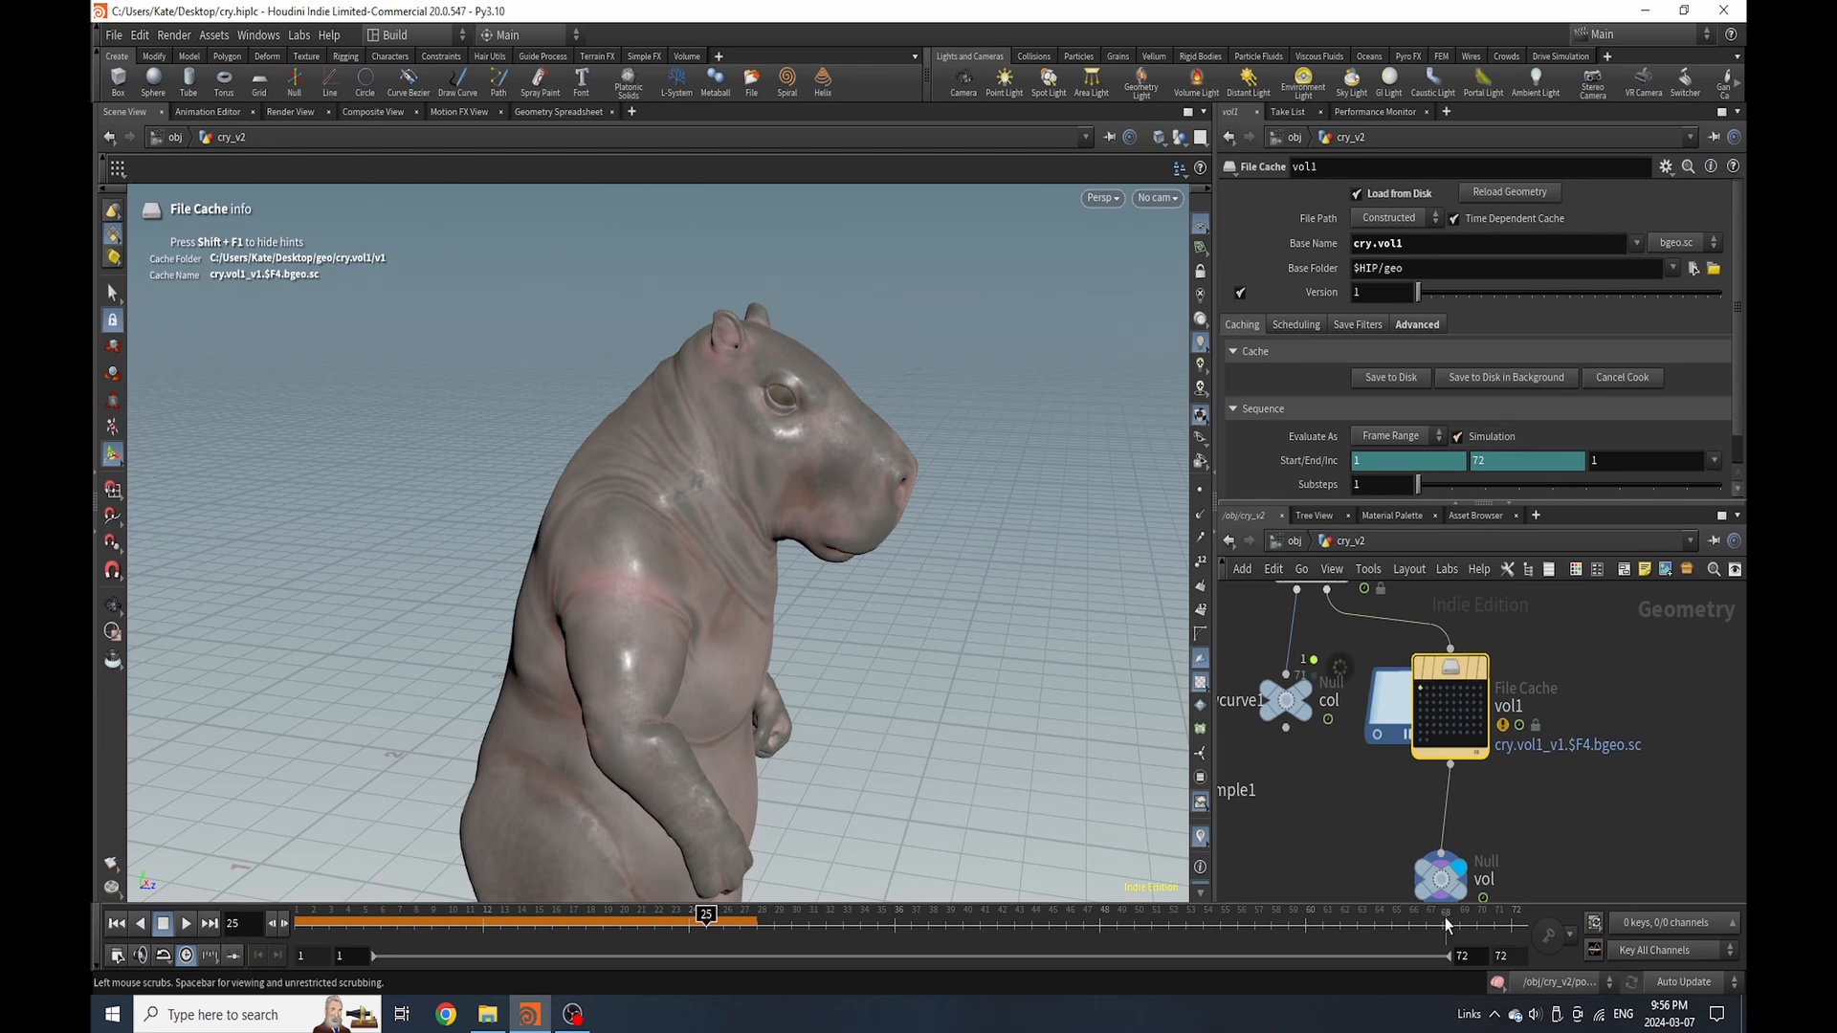
left_click_drag(1442, 878, 1452, 848)
left_click(115, 922)
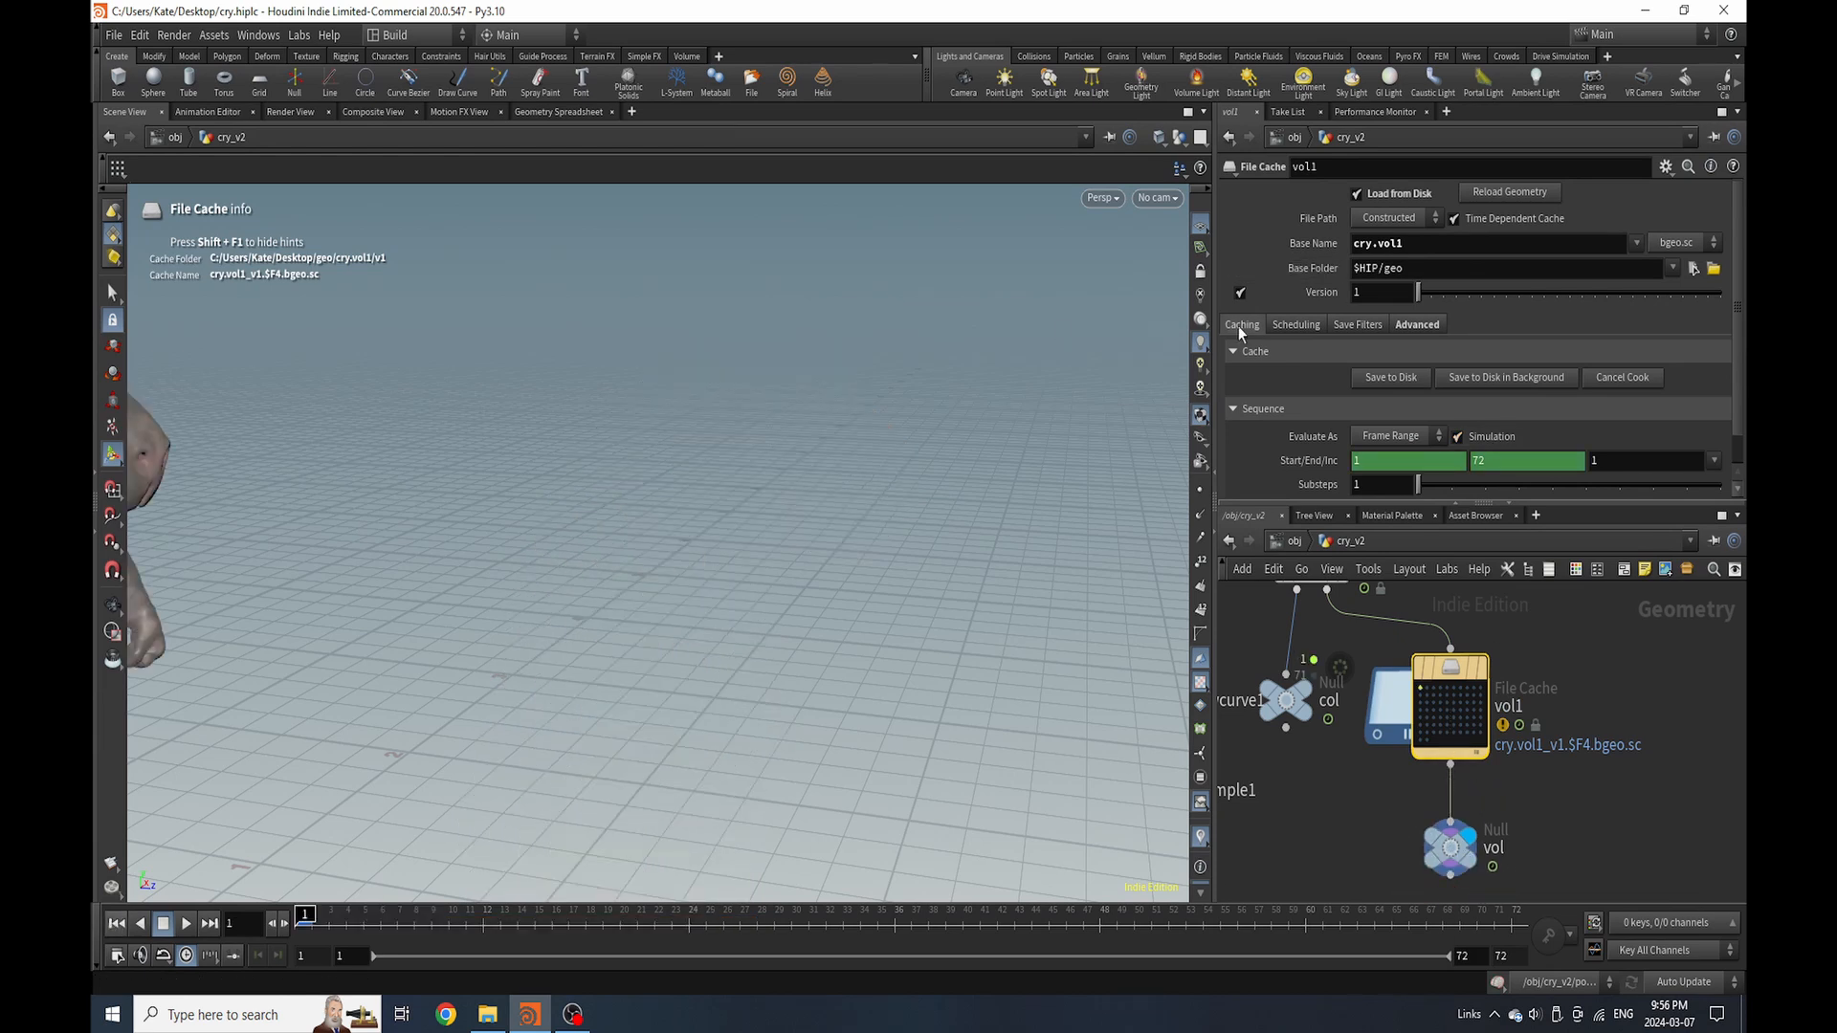
Add an Attribute Delete node below popnet and wire popnet's output into it
scroll(1649, 628, "down", 6)
middle_click_drag(1630, 809, 1563, 749)
scroll(1502, 800, "up", 6)
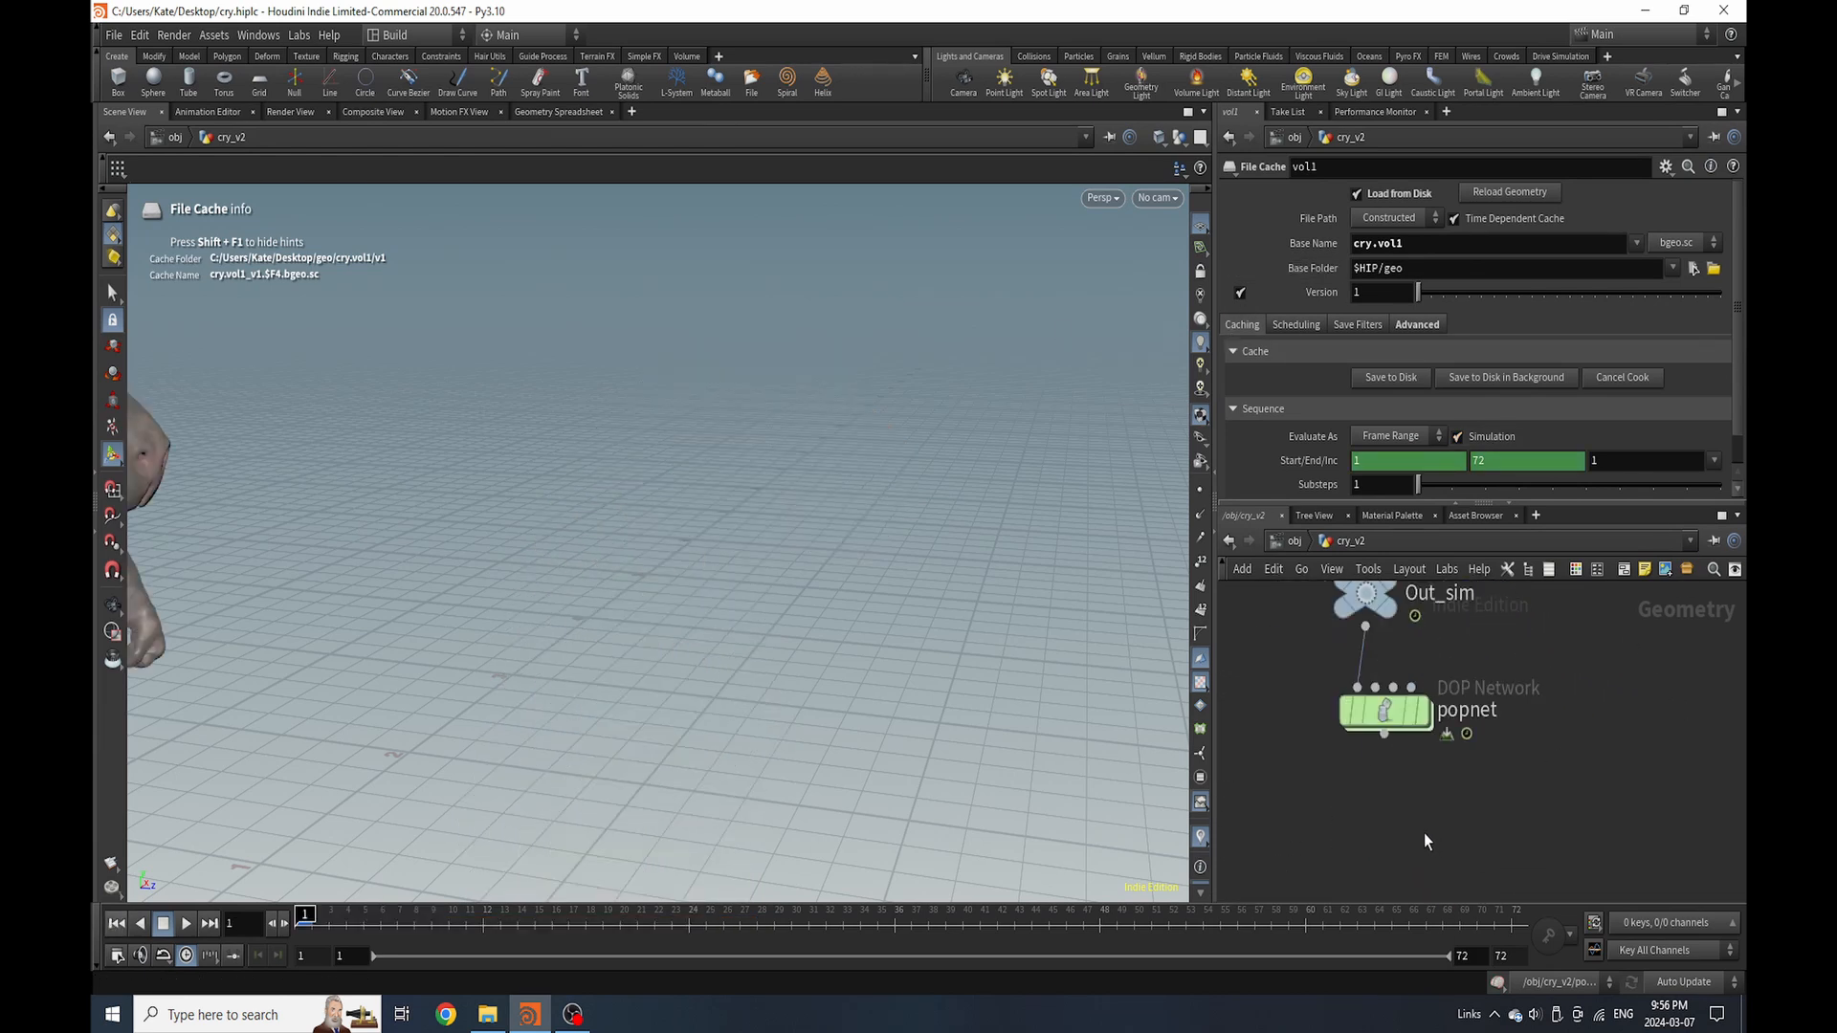
scroll(1410, 609, "down", 3)
key("Tab")
type("attr")
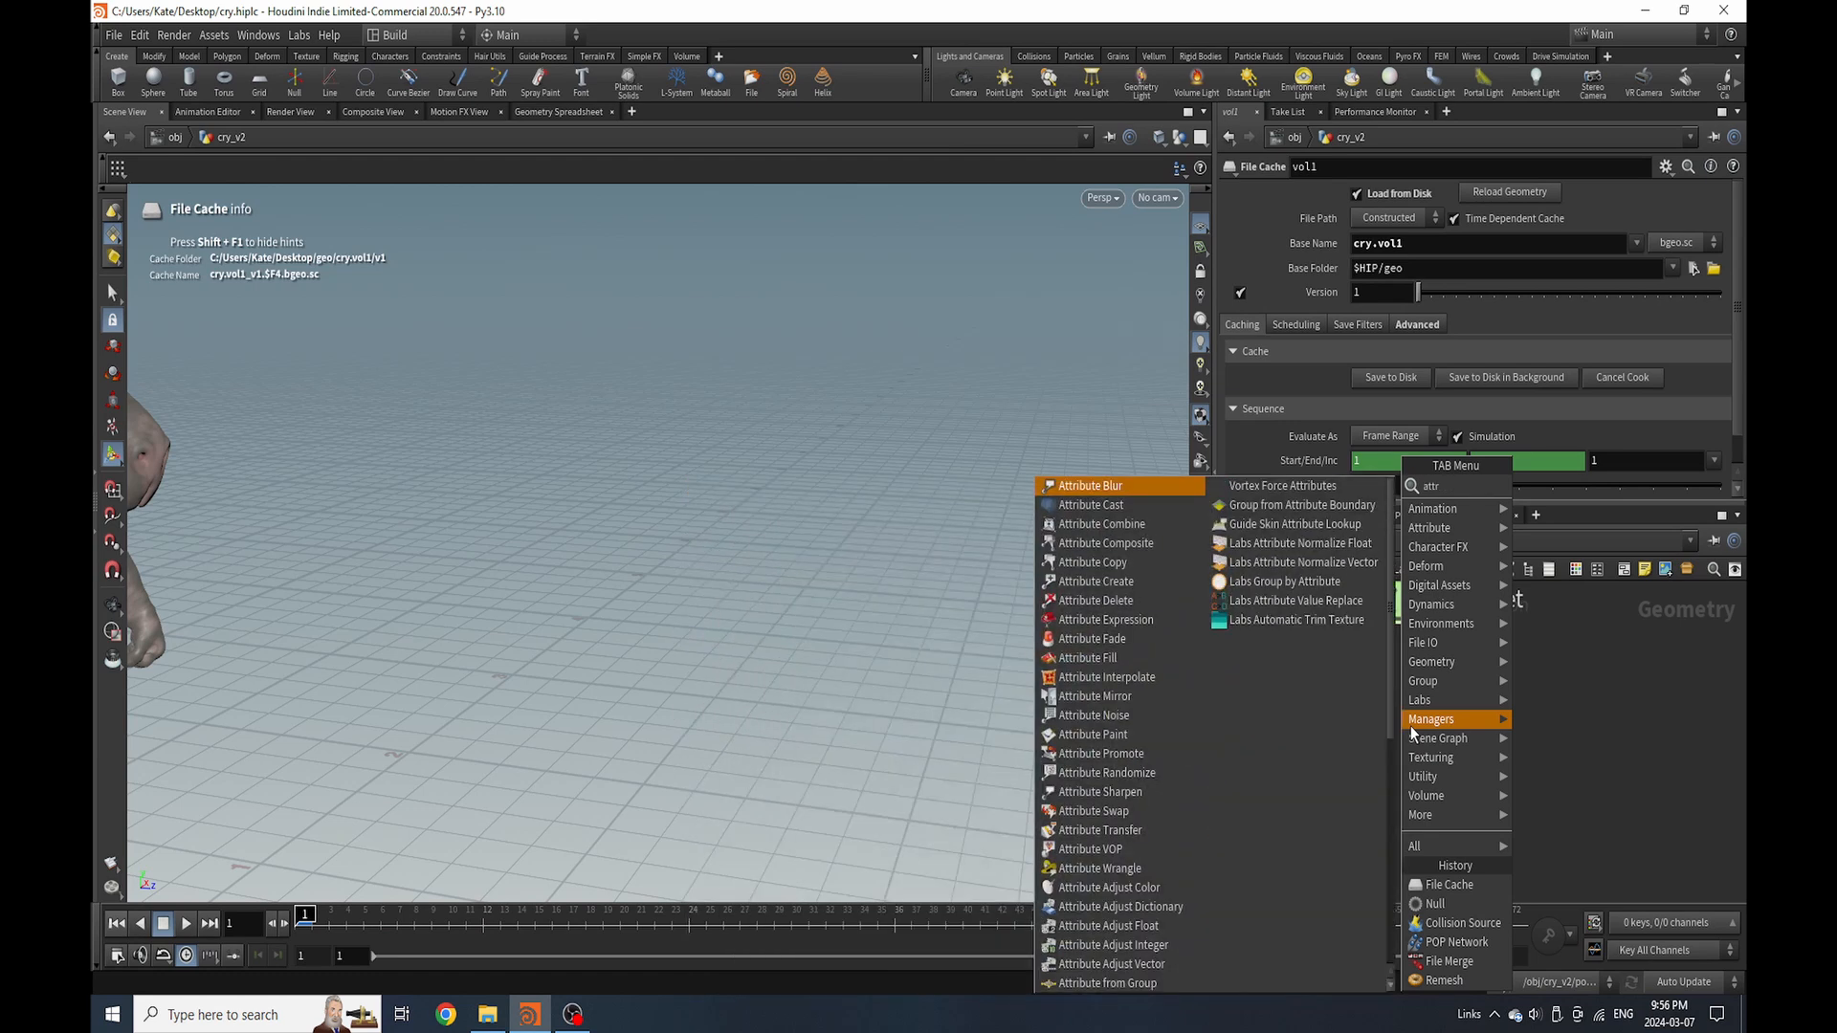
left_click(1154, 602)
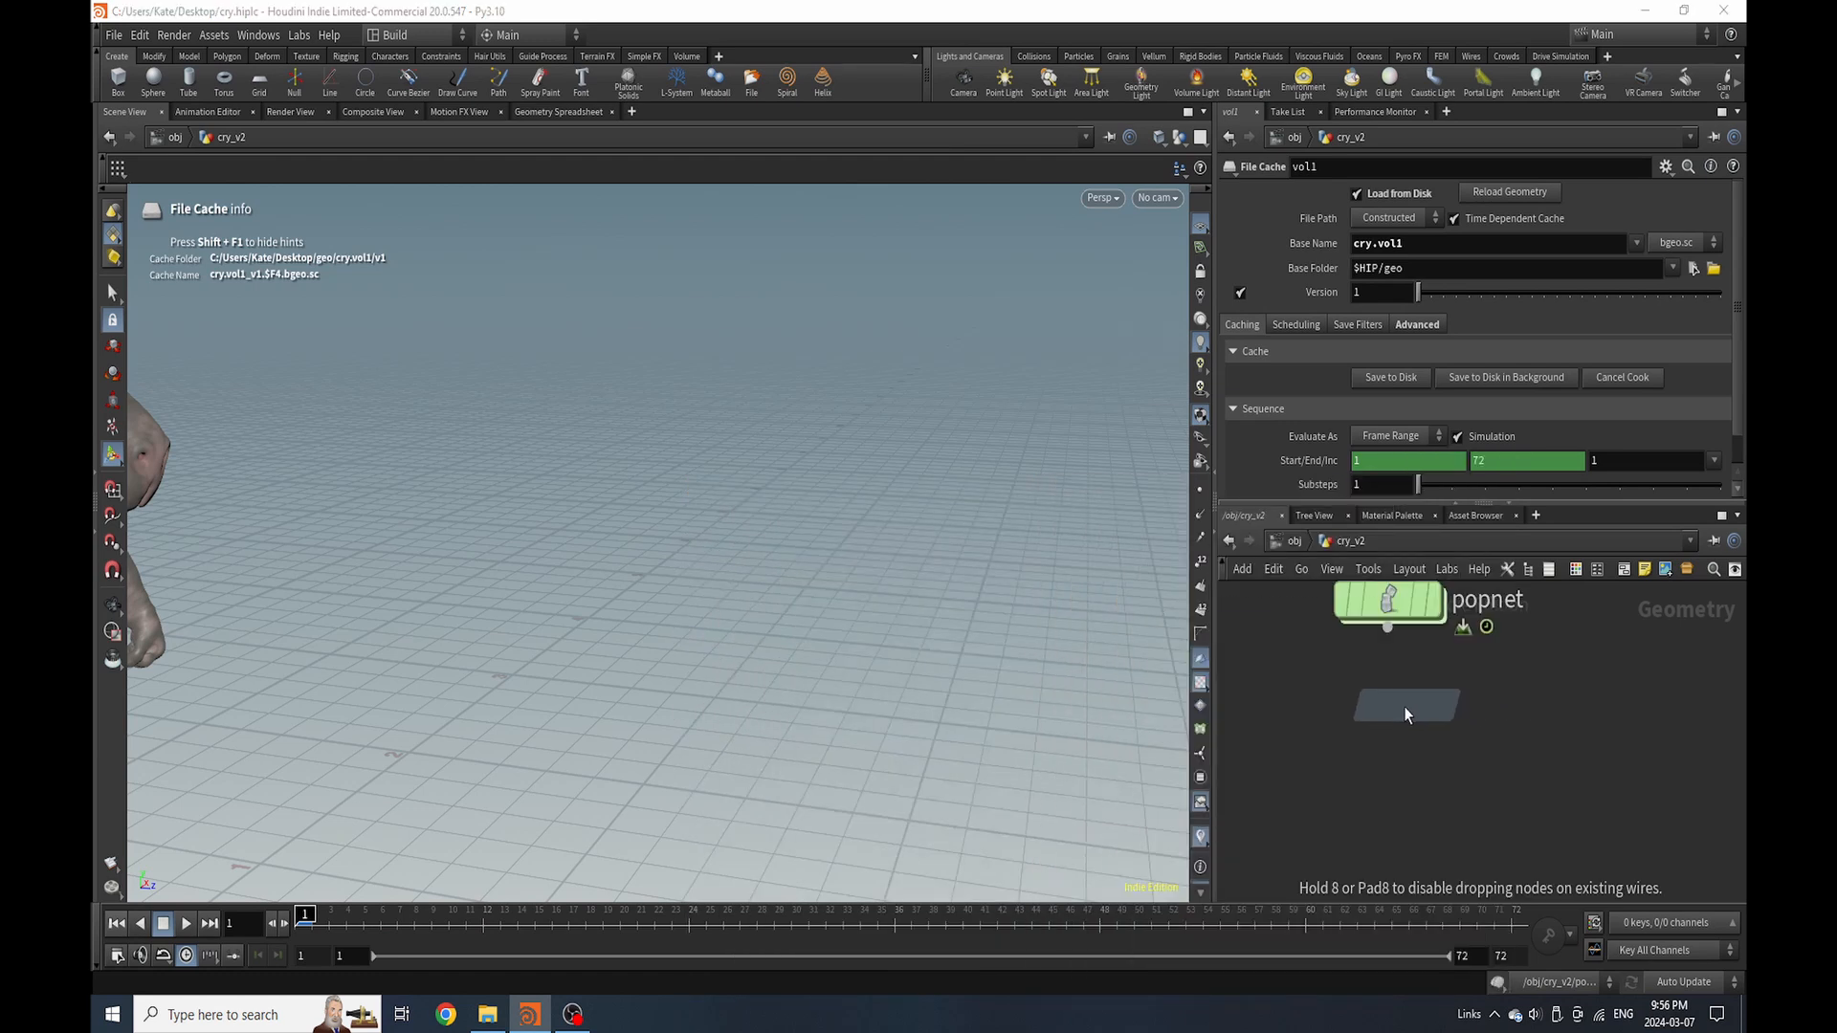
left_click(1399, 712)
left_click_drag(1389, 632, 1366, 691)
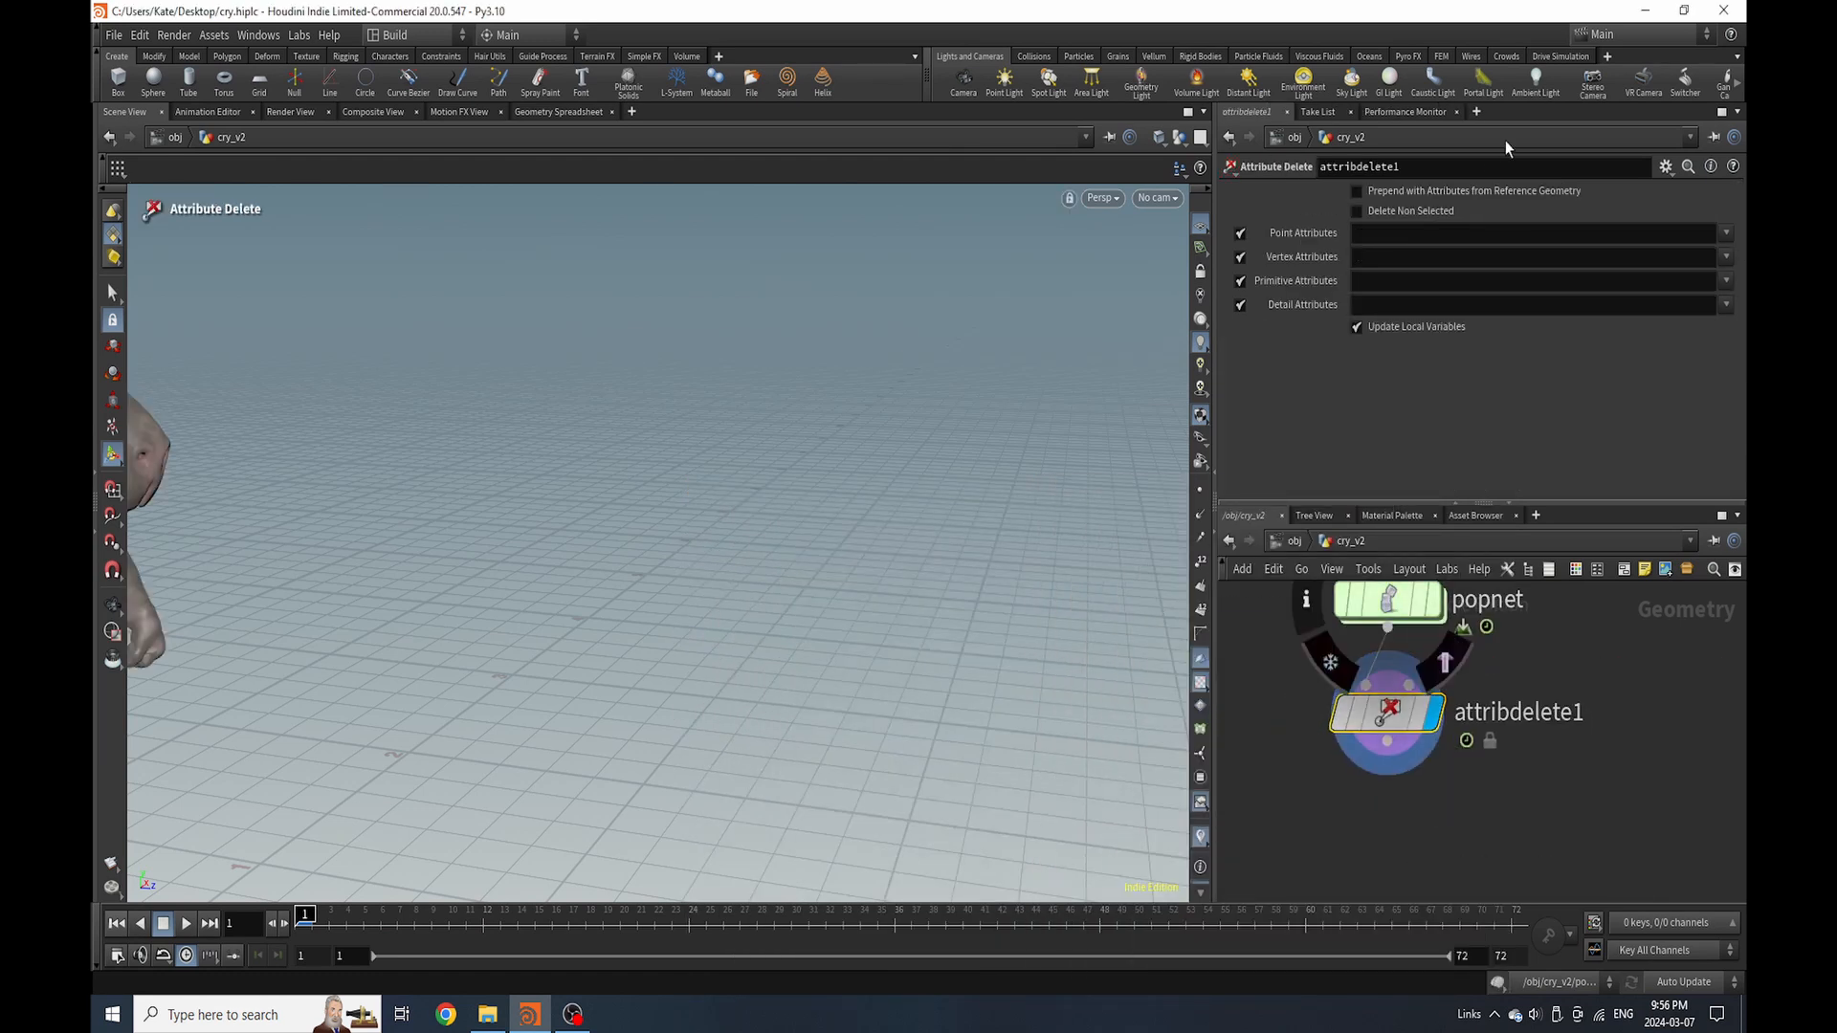
Set the Attribute Delete node's Point Attributes to "* ^v" and its Detail Attributes to nextid and varmap
left_click(1469, 235)
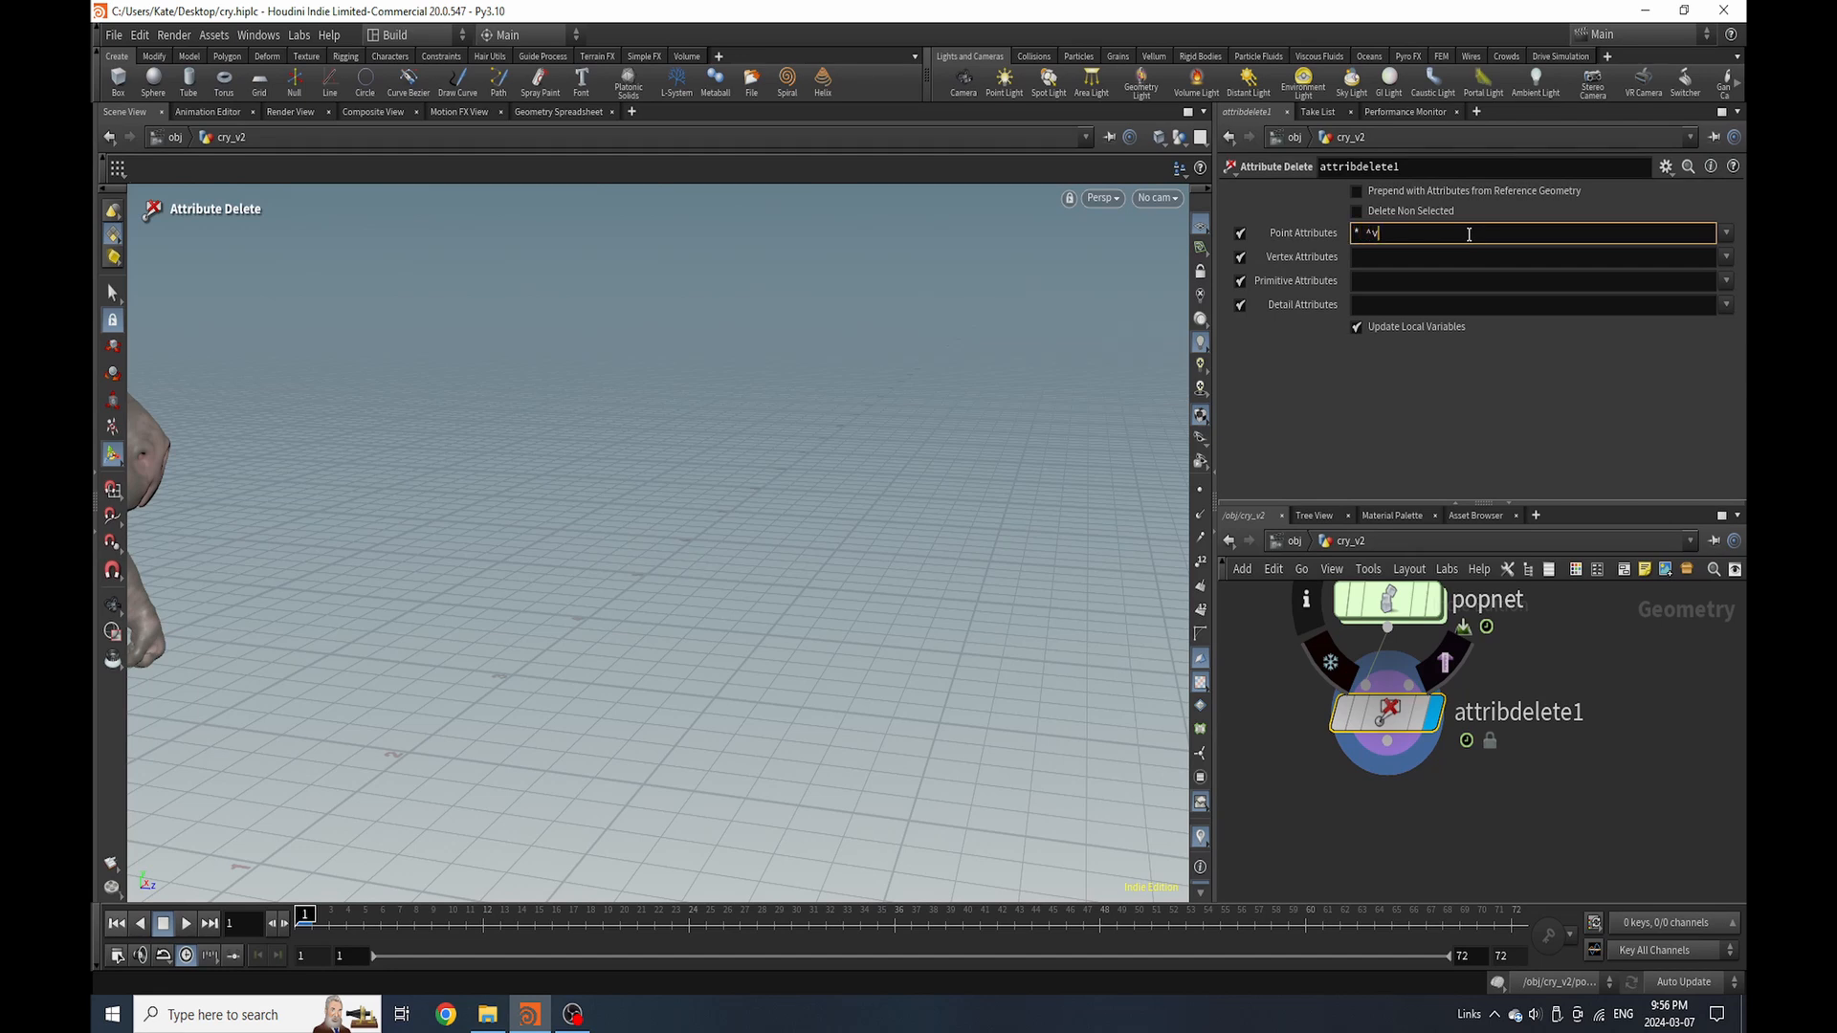
left_click(1695, 676)
left_click(1706, 326)
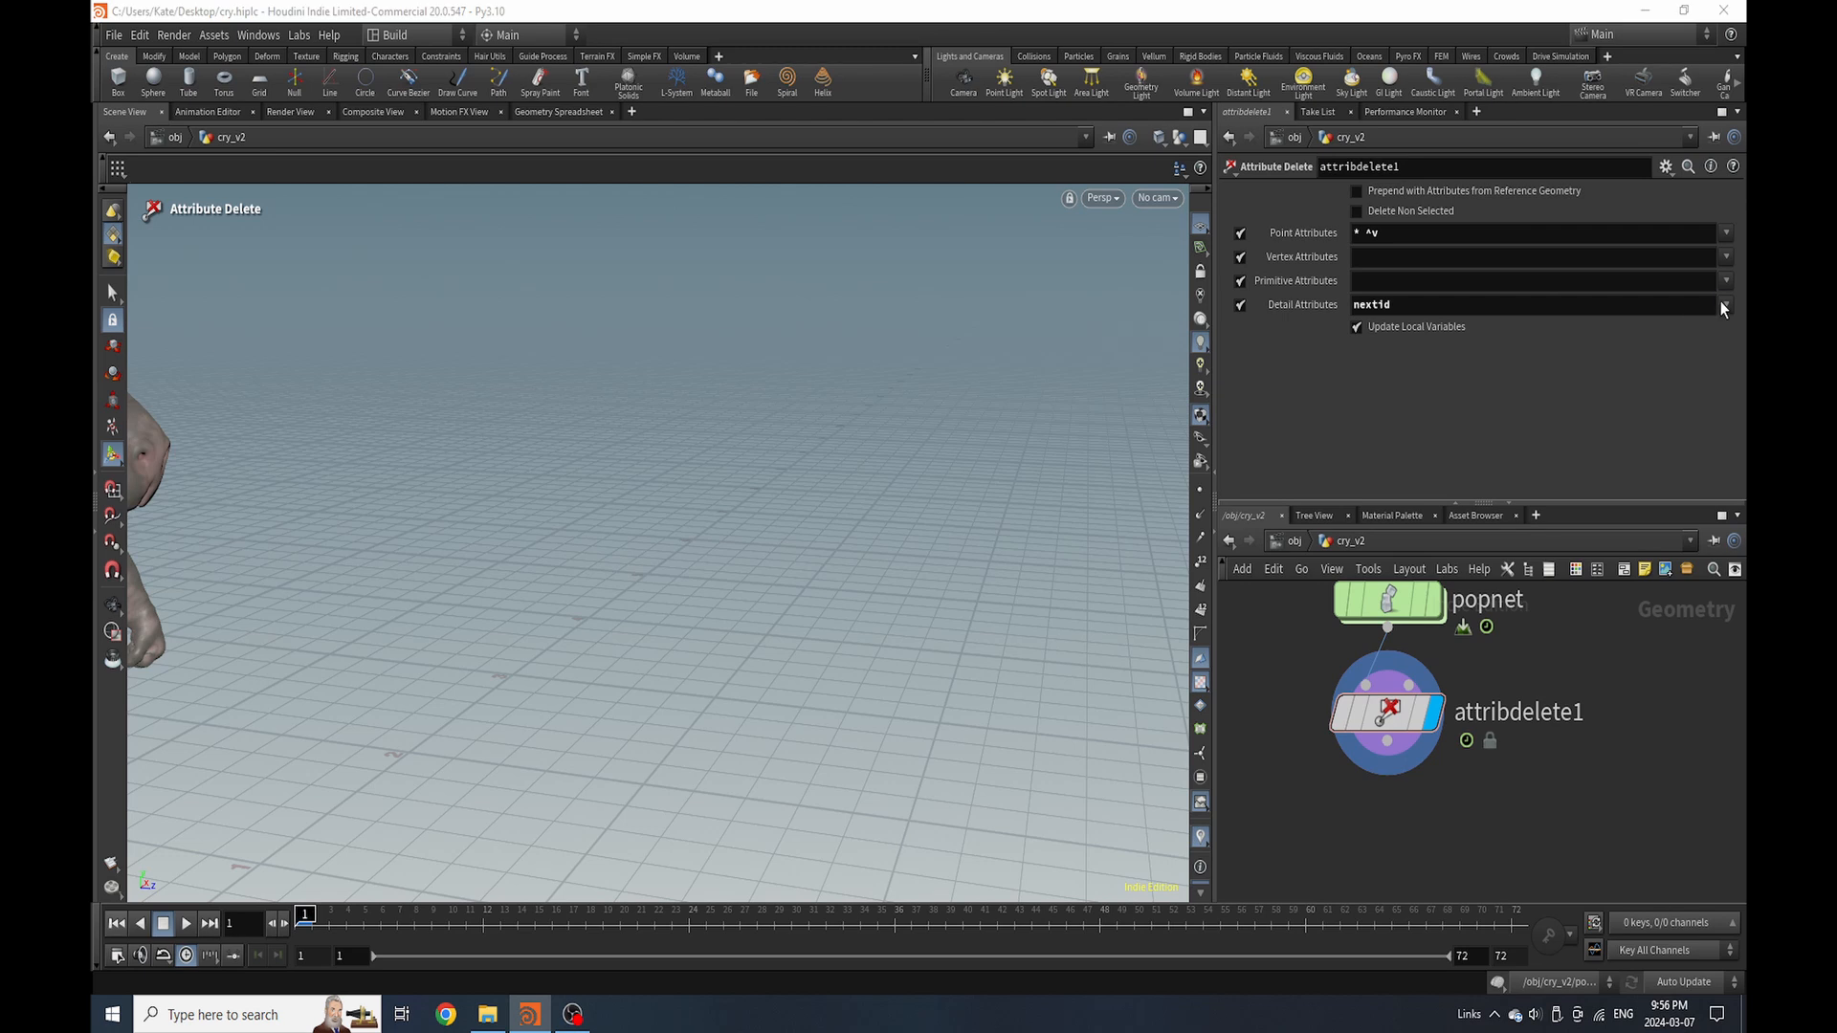
left_click(1725, 305)
left_click(1708, 346)
Add a File Cache node below attribdelete1, wire attribdelete1's output into it and name it particles
middle_click_drag(1429, 810, 1431, 754)
key("Tab")
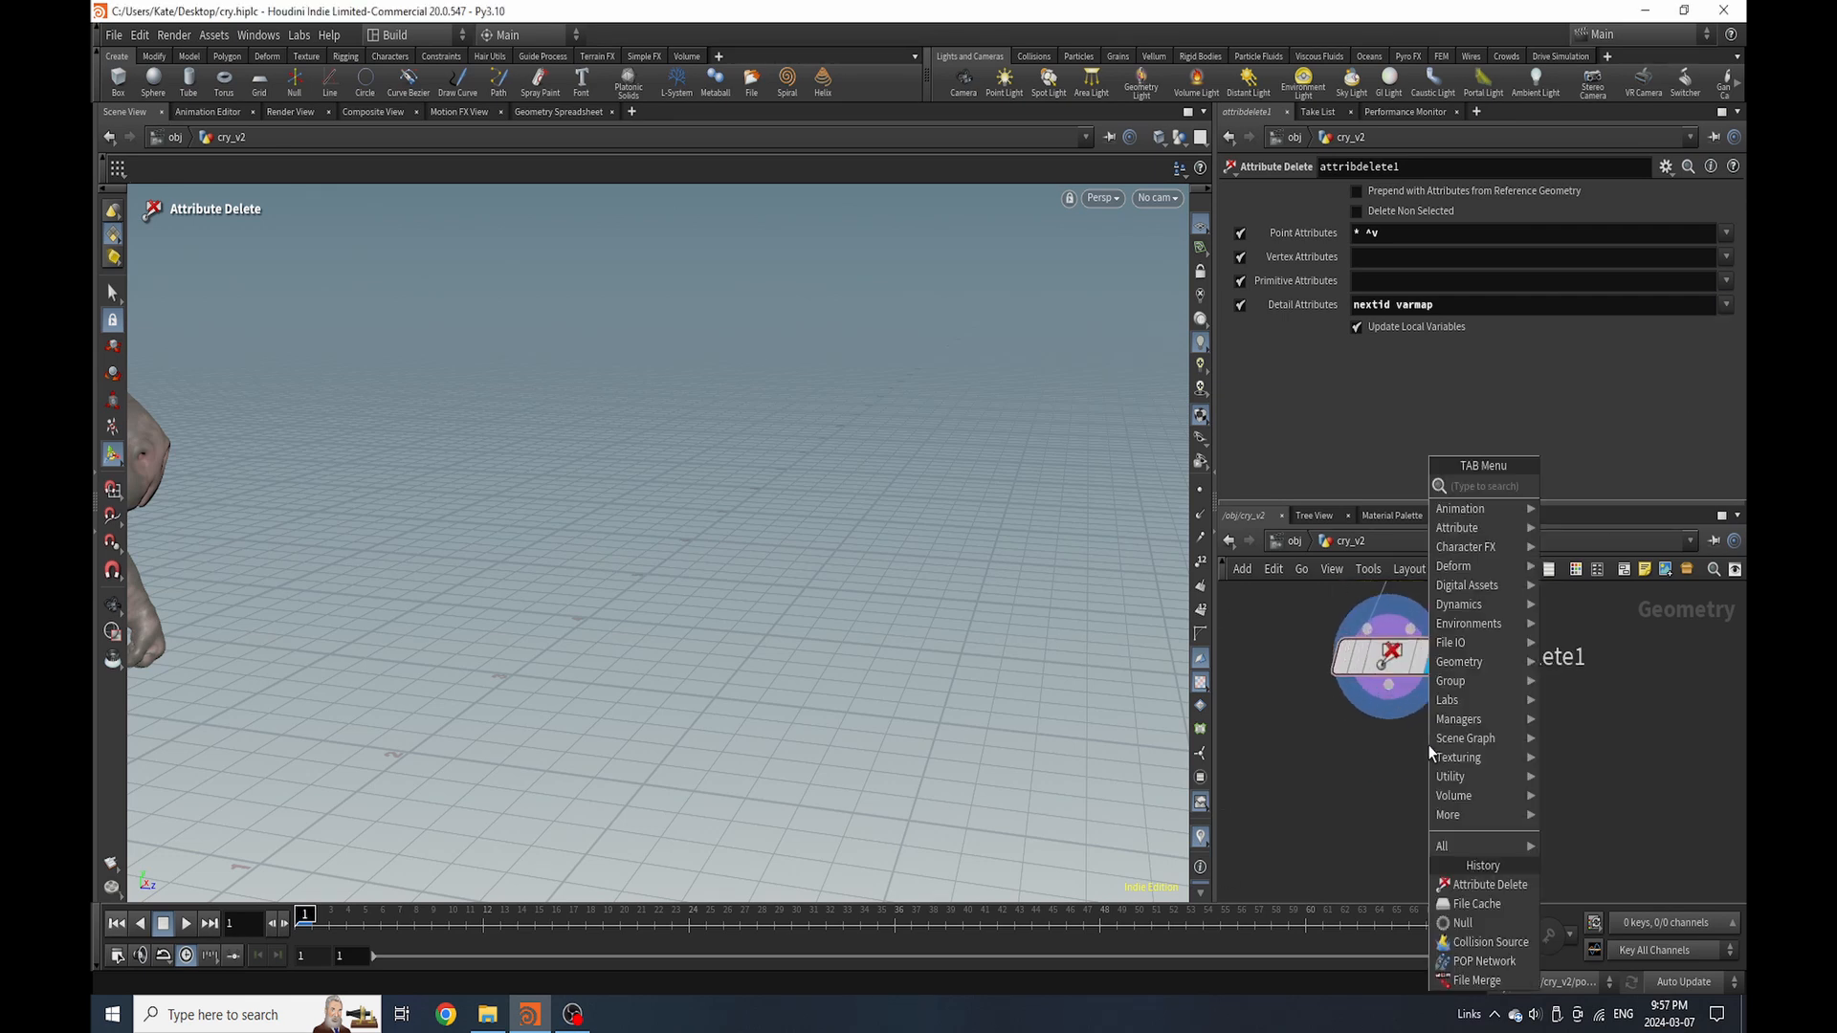
type("file")
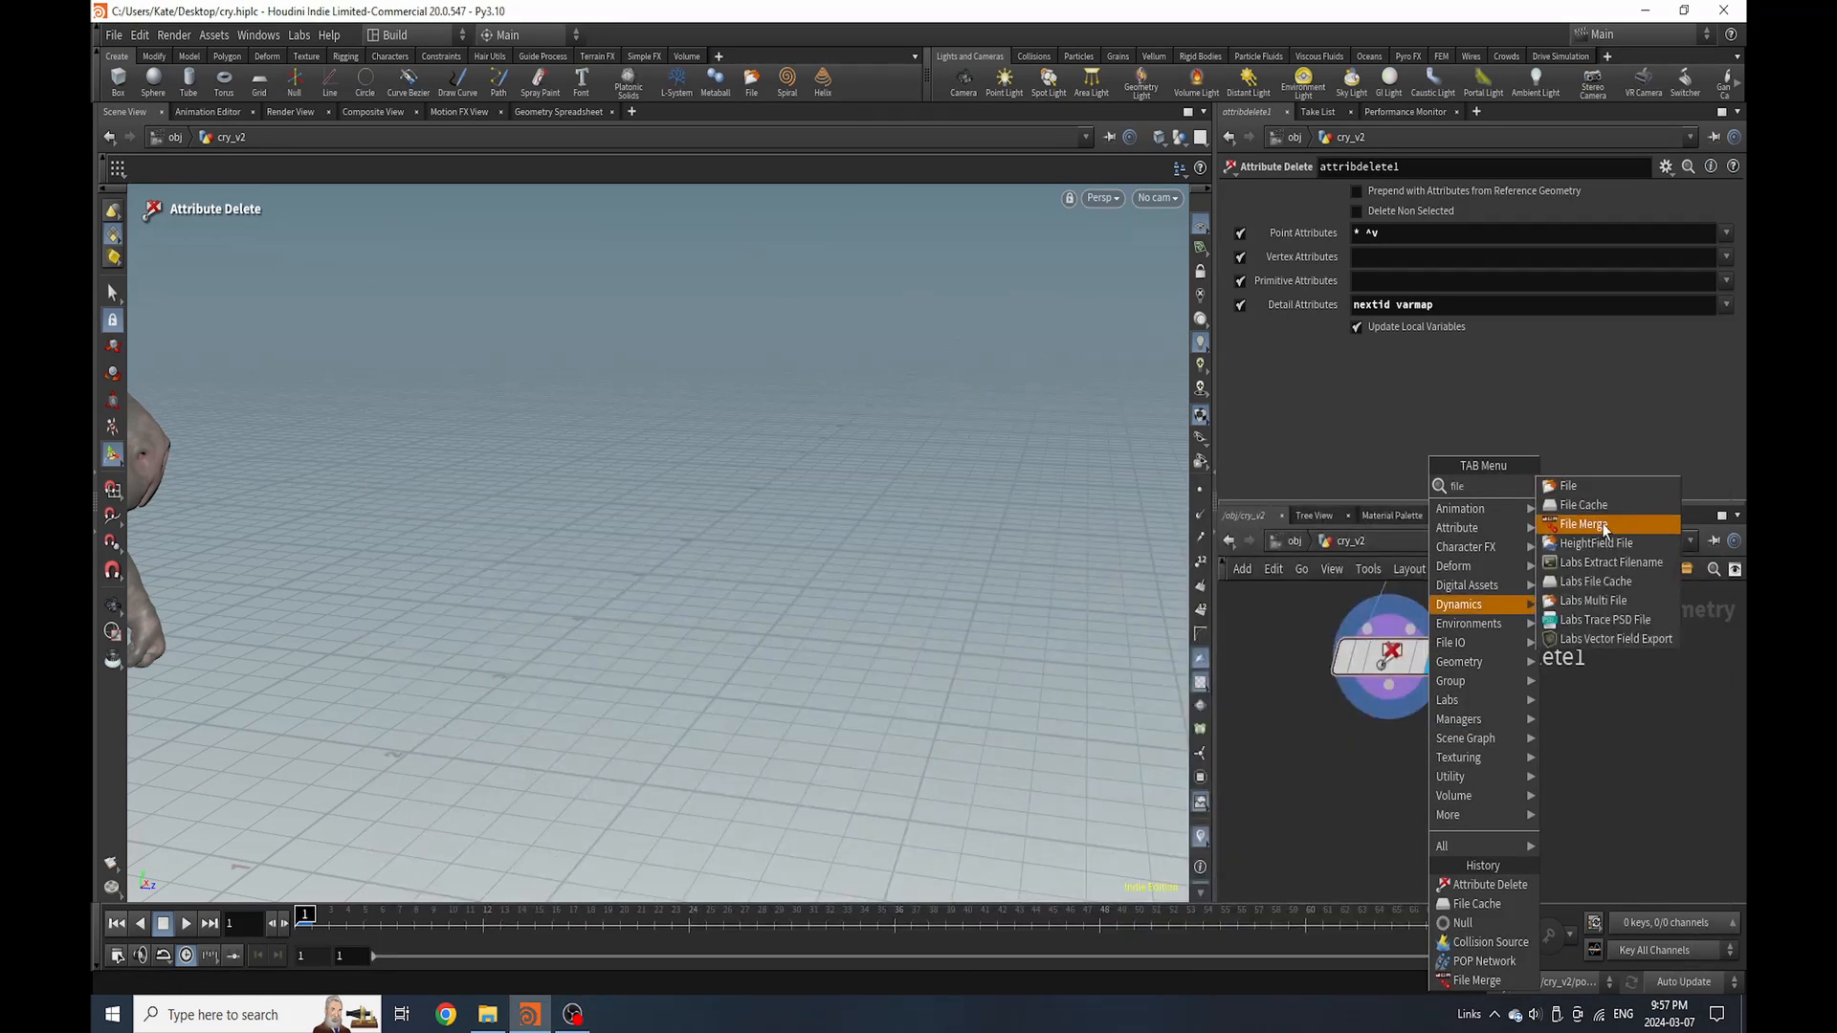
left_click(1586, 504)
left_click(1387, 790)
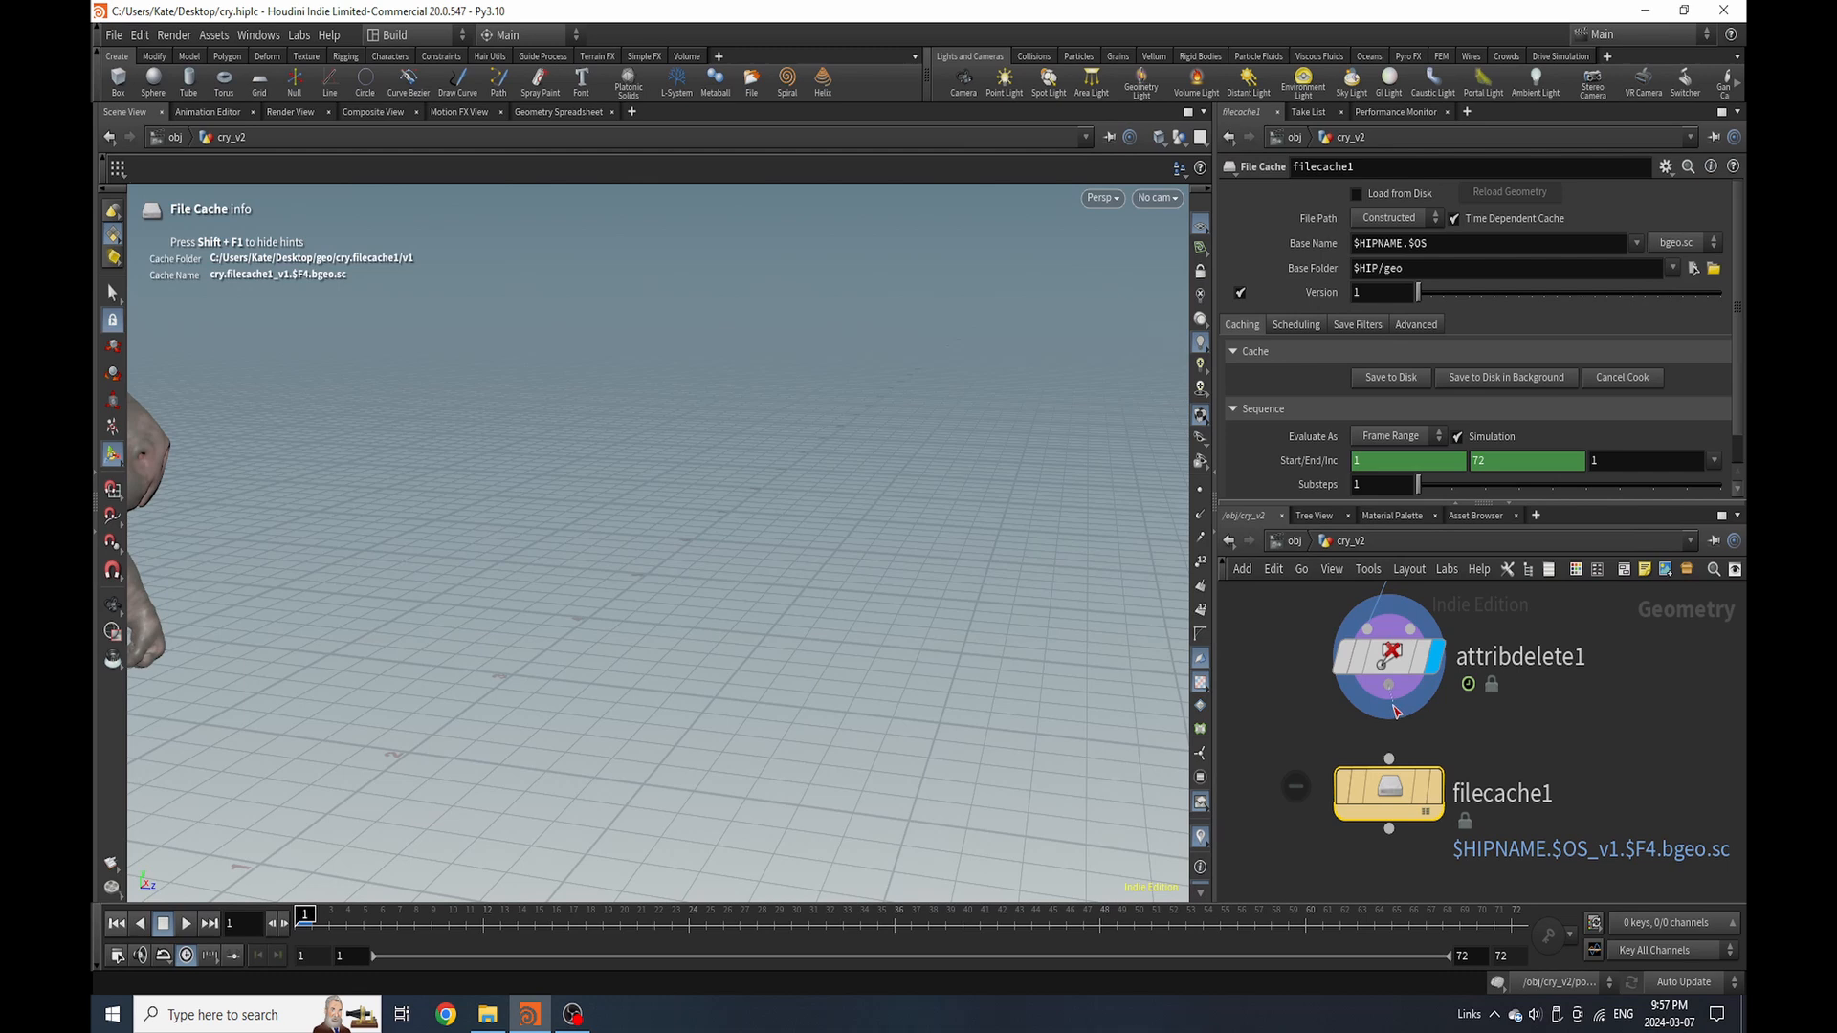
double_click(1502, 798)
type("particles")
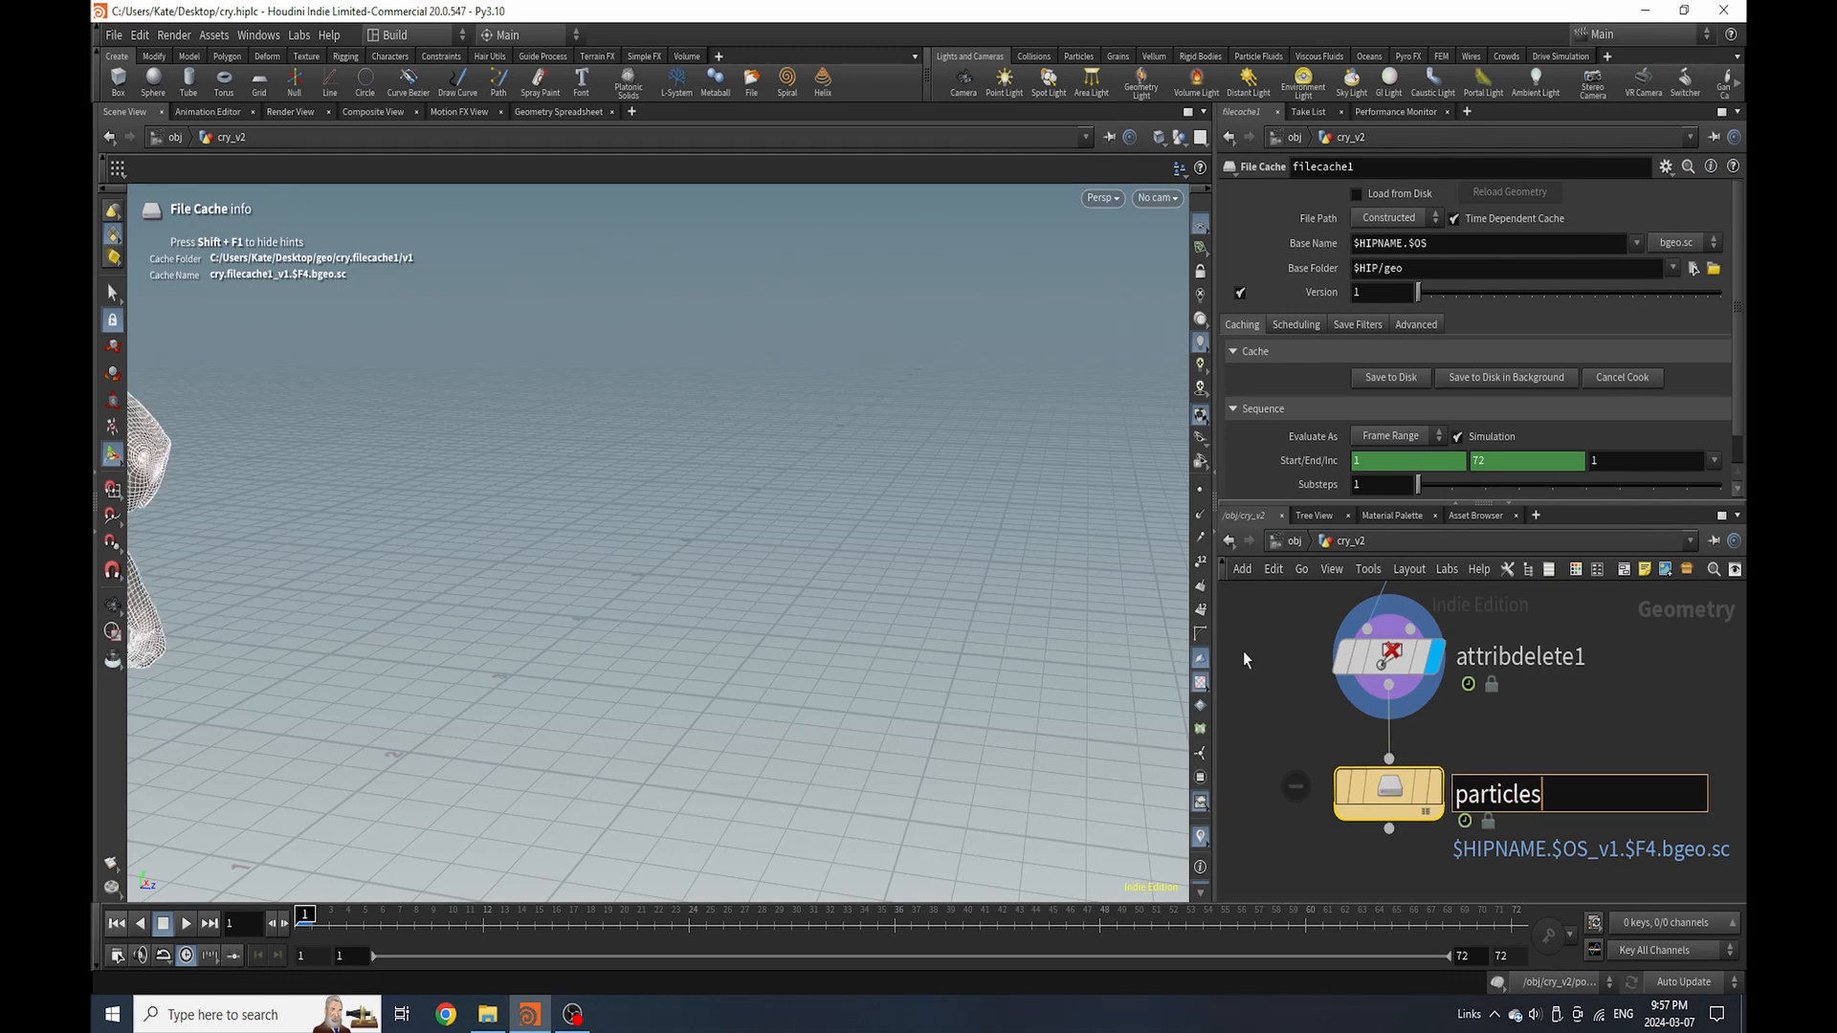
key("Return")
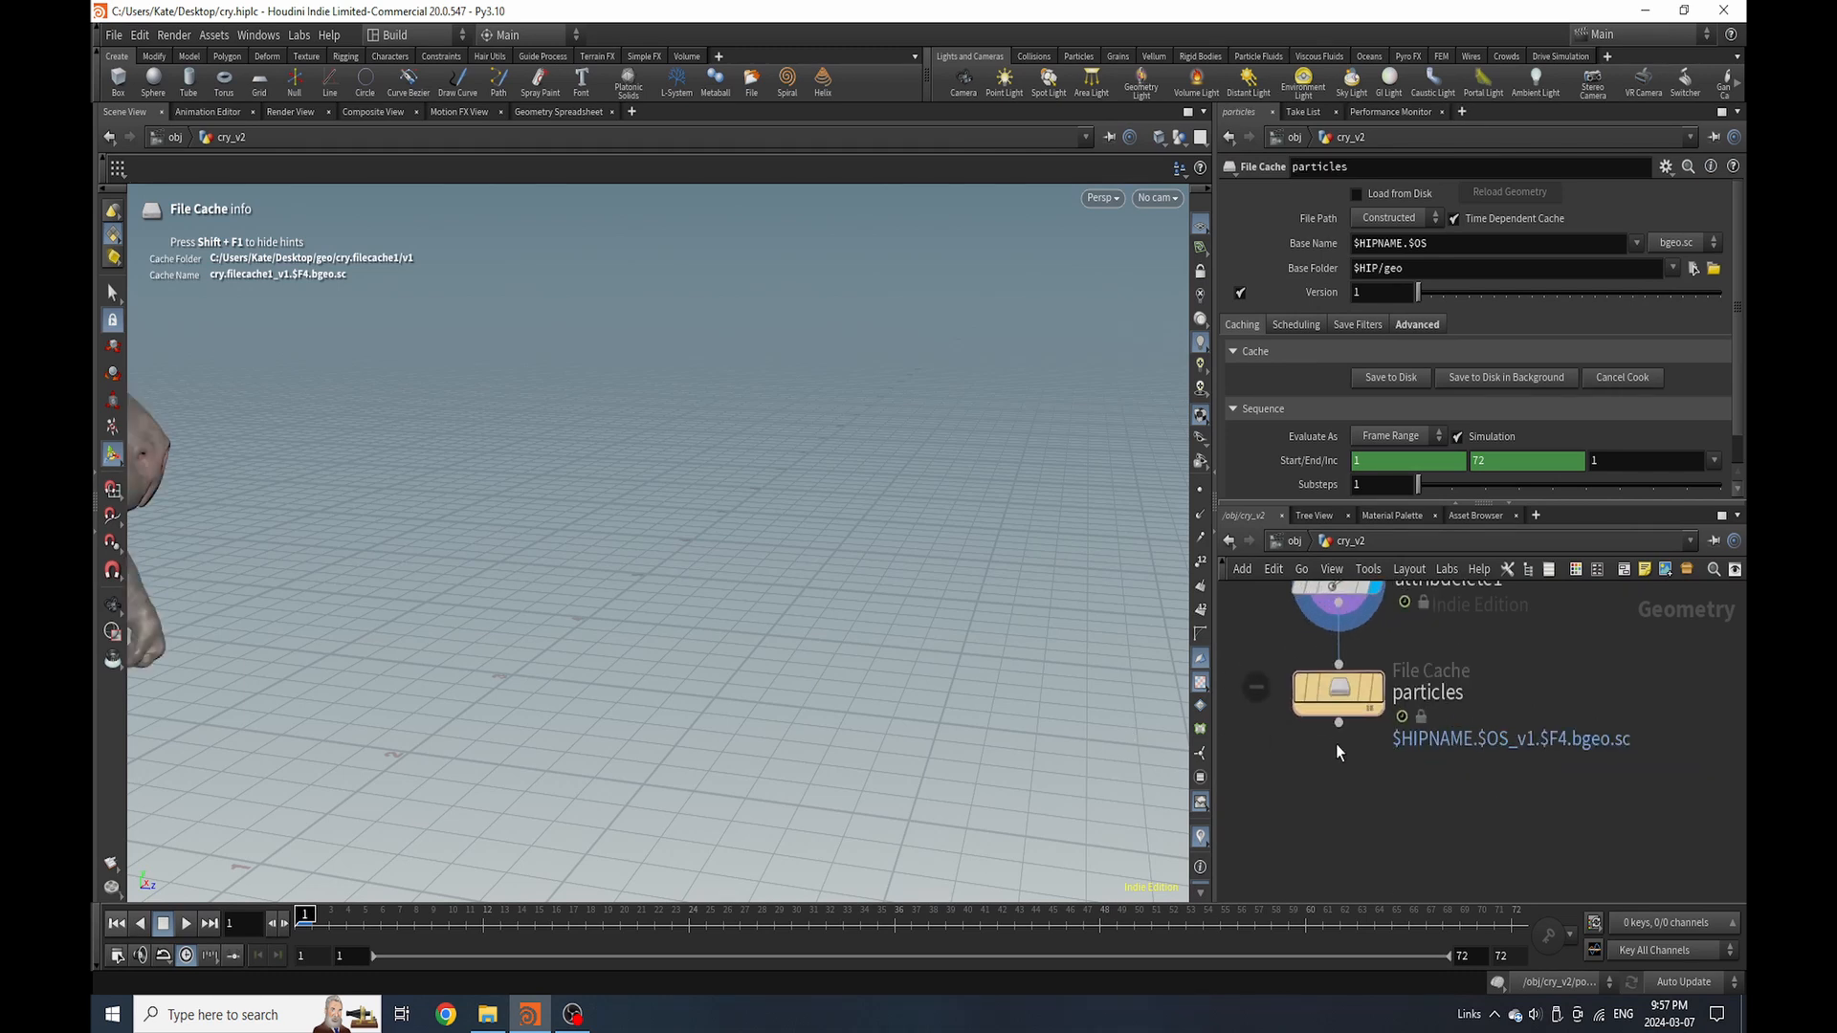
Add a Particle Fluid Surface node below the particles cache and connect the cache's output to its first input
key("Tab")
type("particle")
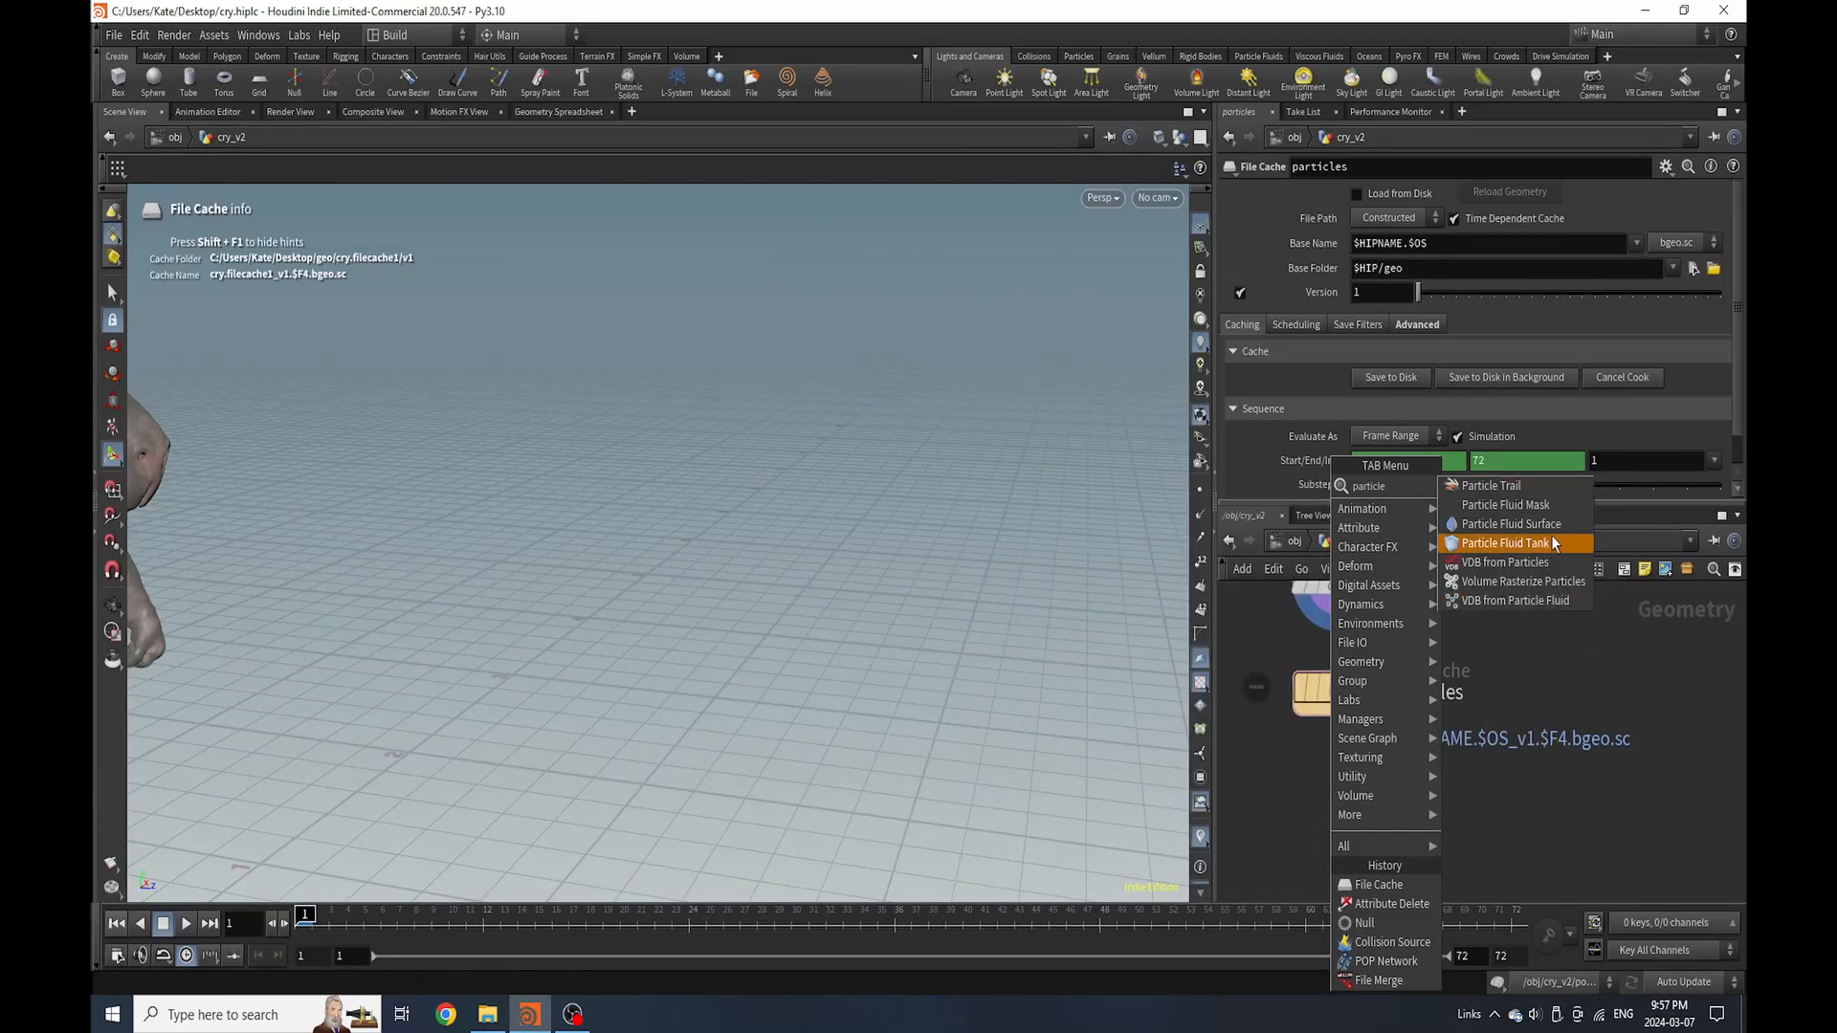
left_click(1531, 541)
left_click(1338, 815)
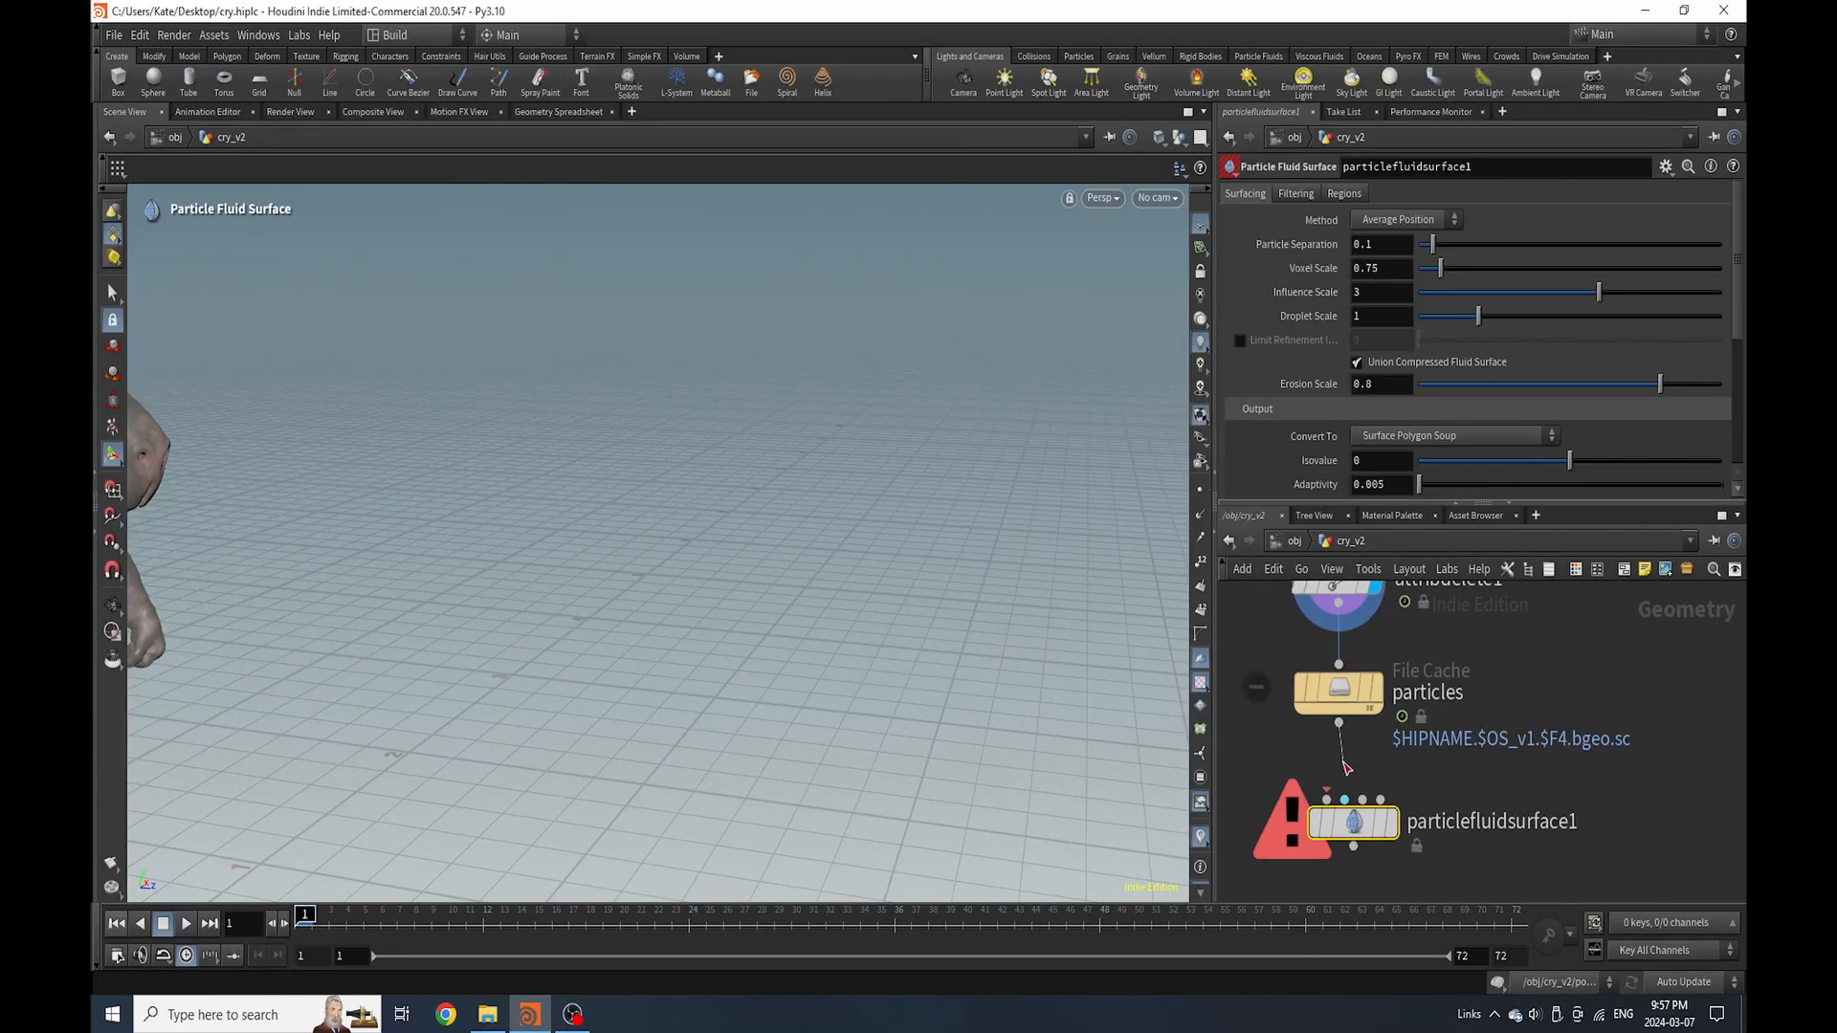
Add a Null node below particlefluidsurface1, wire the fluid surface into it and name it Out_Tears
scroll(1368, 814, "down", 2)
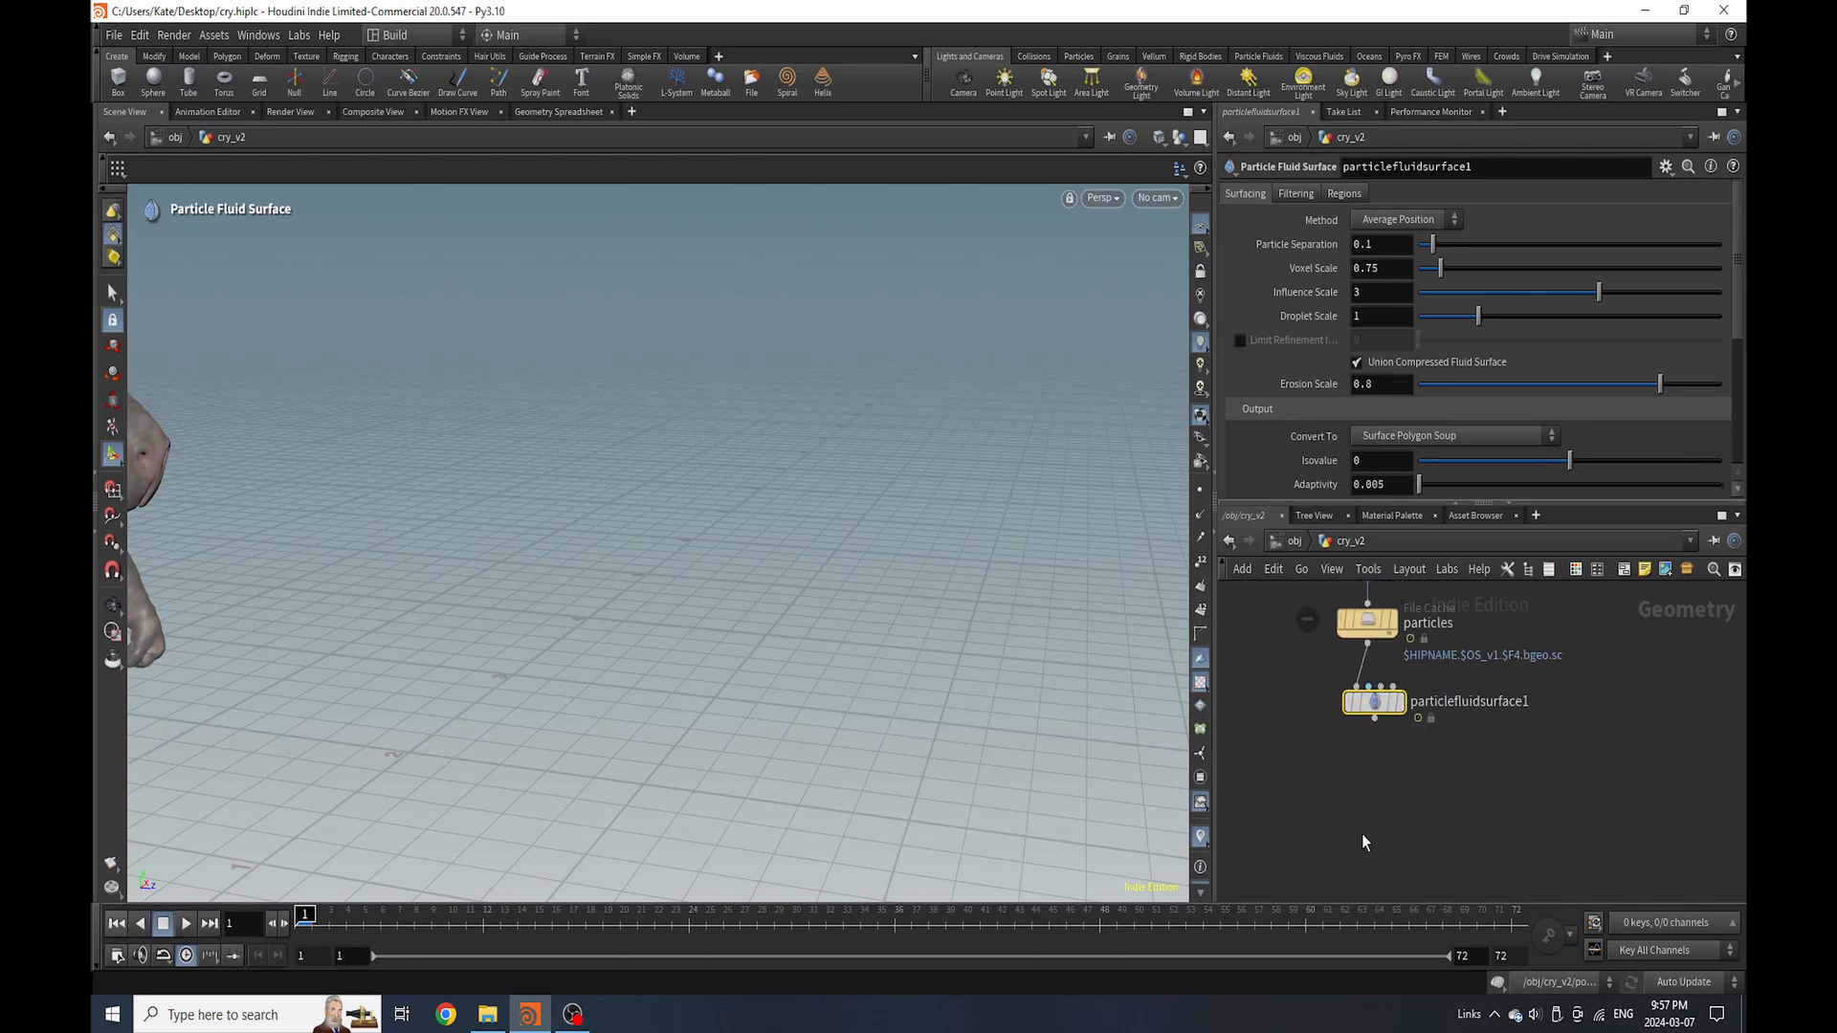
key("Tab")
type("null")
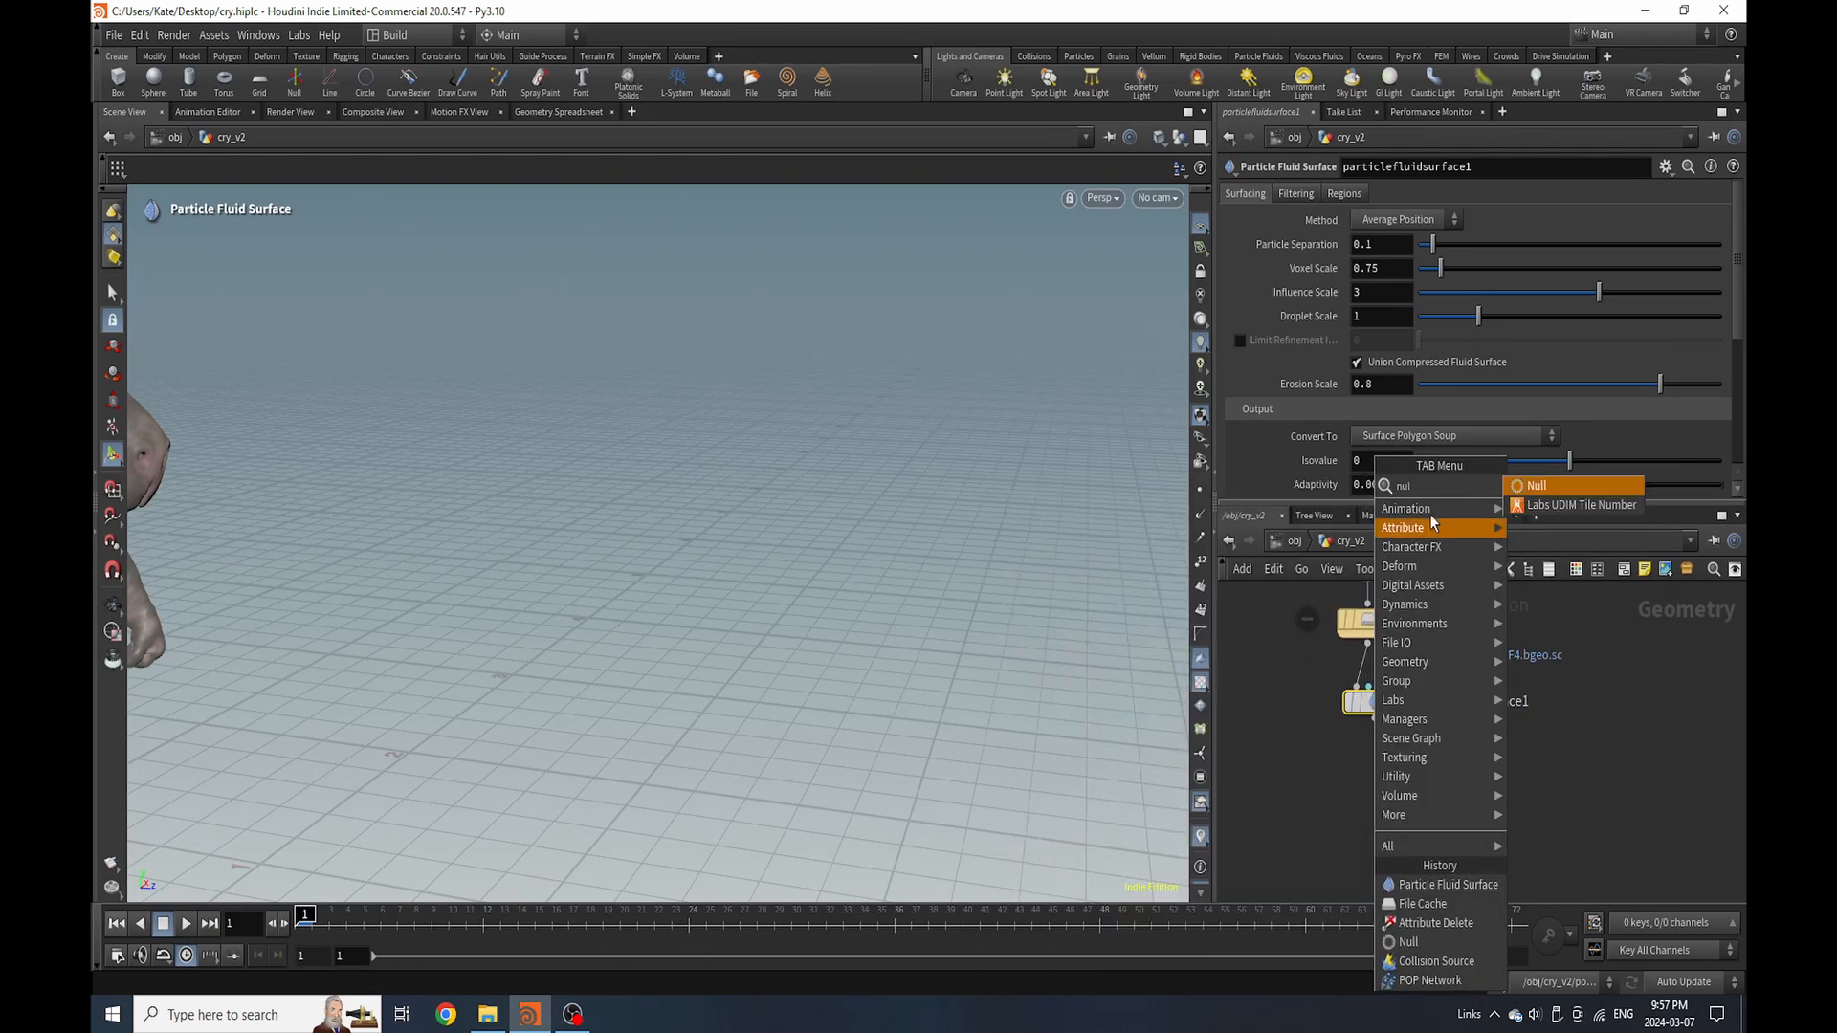
left_click(1513, 489)
left_click(1369, 798)
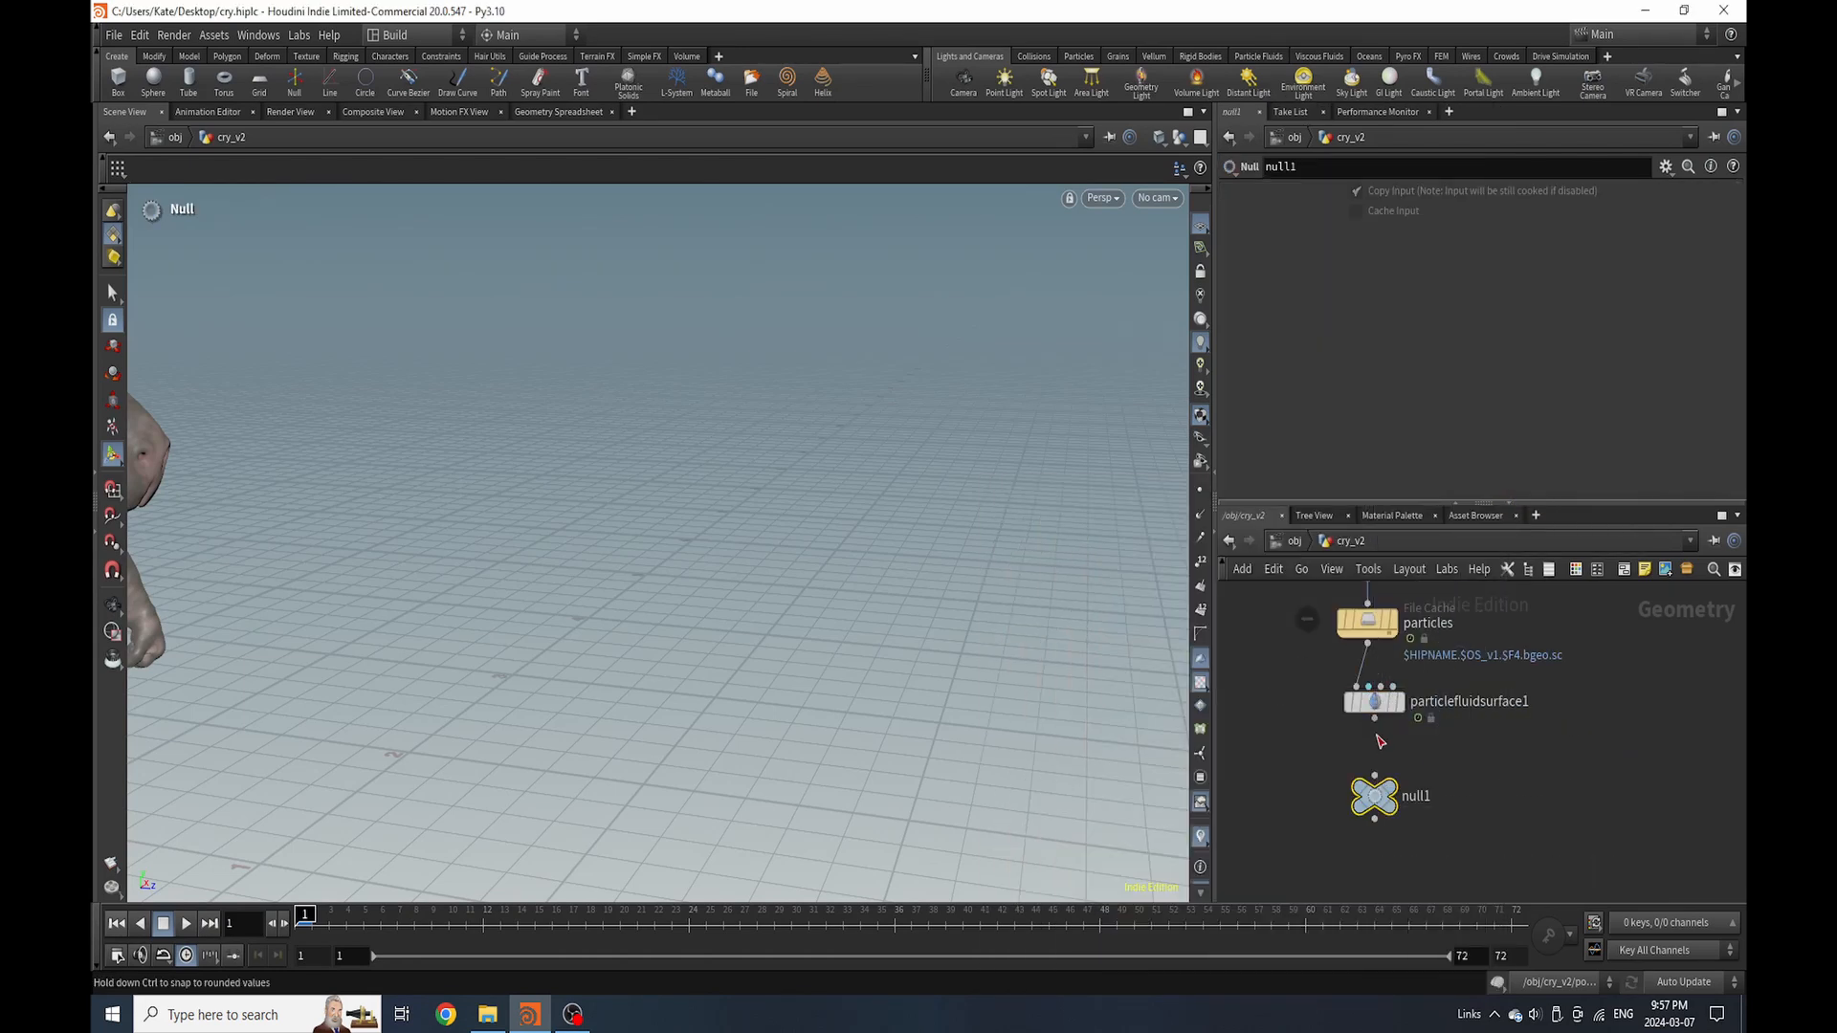
double_click(1435, 796)
type("O")
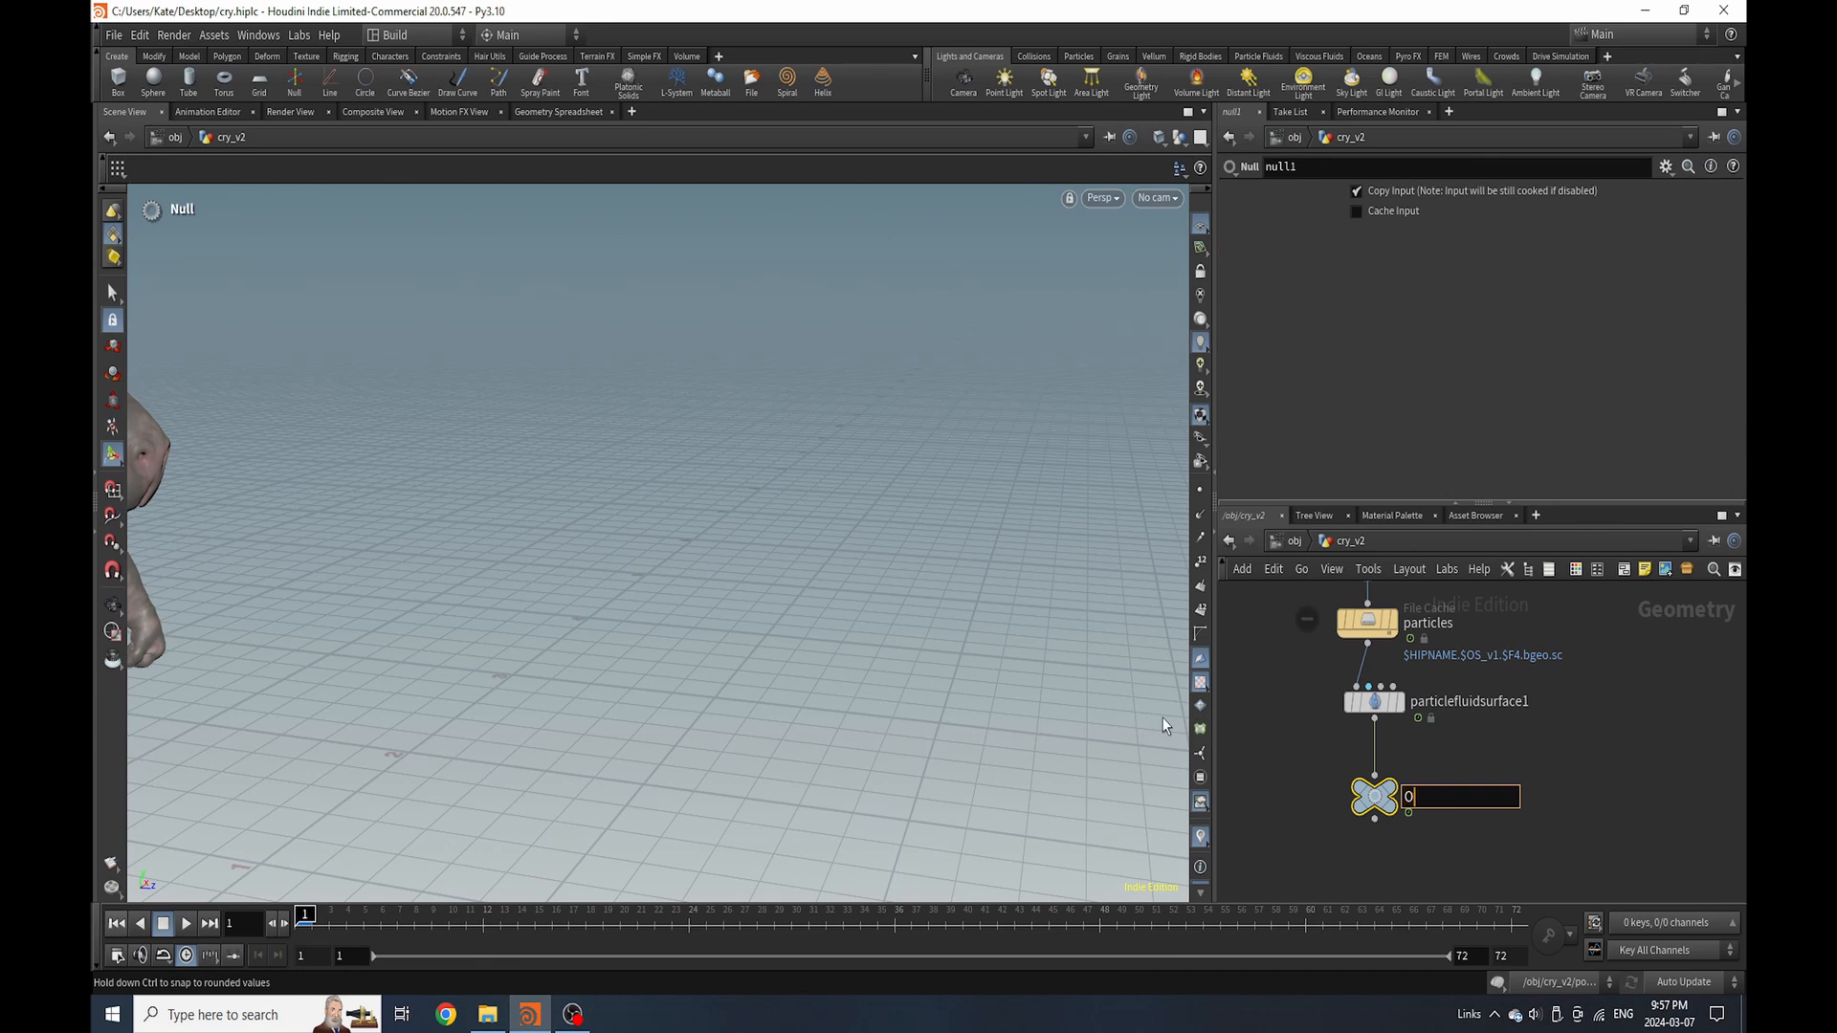
type("ut_Tears")
key("Return")
Insert a Color node between particlefluidsurface1 and Out_Tears and set its color to blue (0, 0.5, 1)
key("Tab")
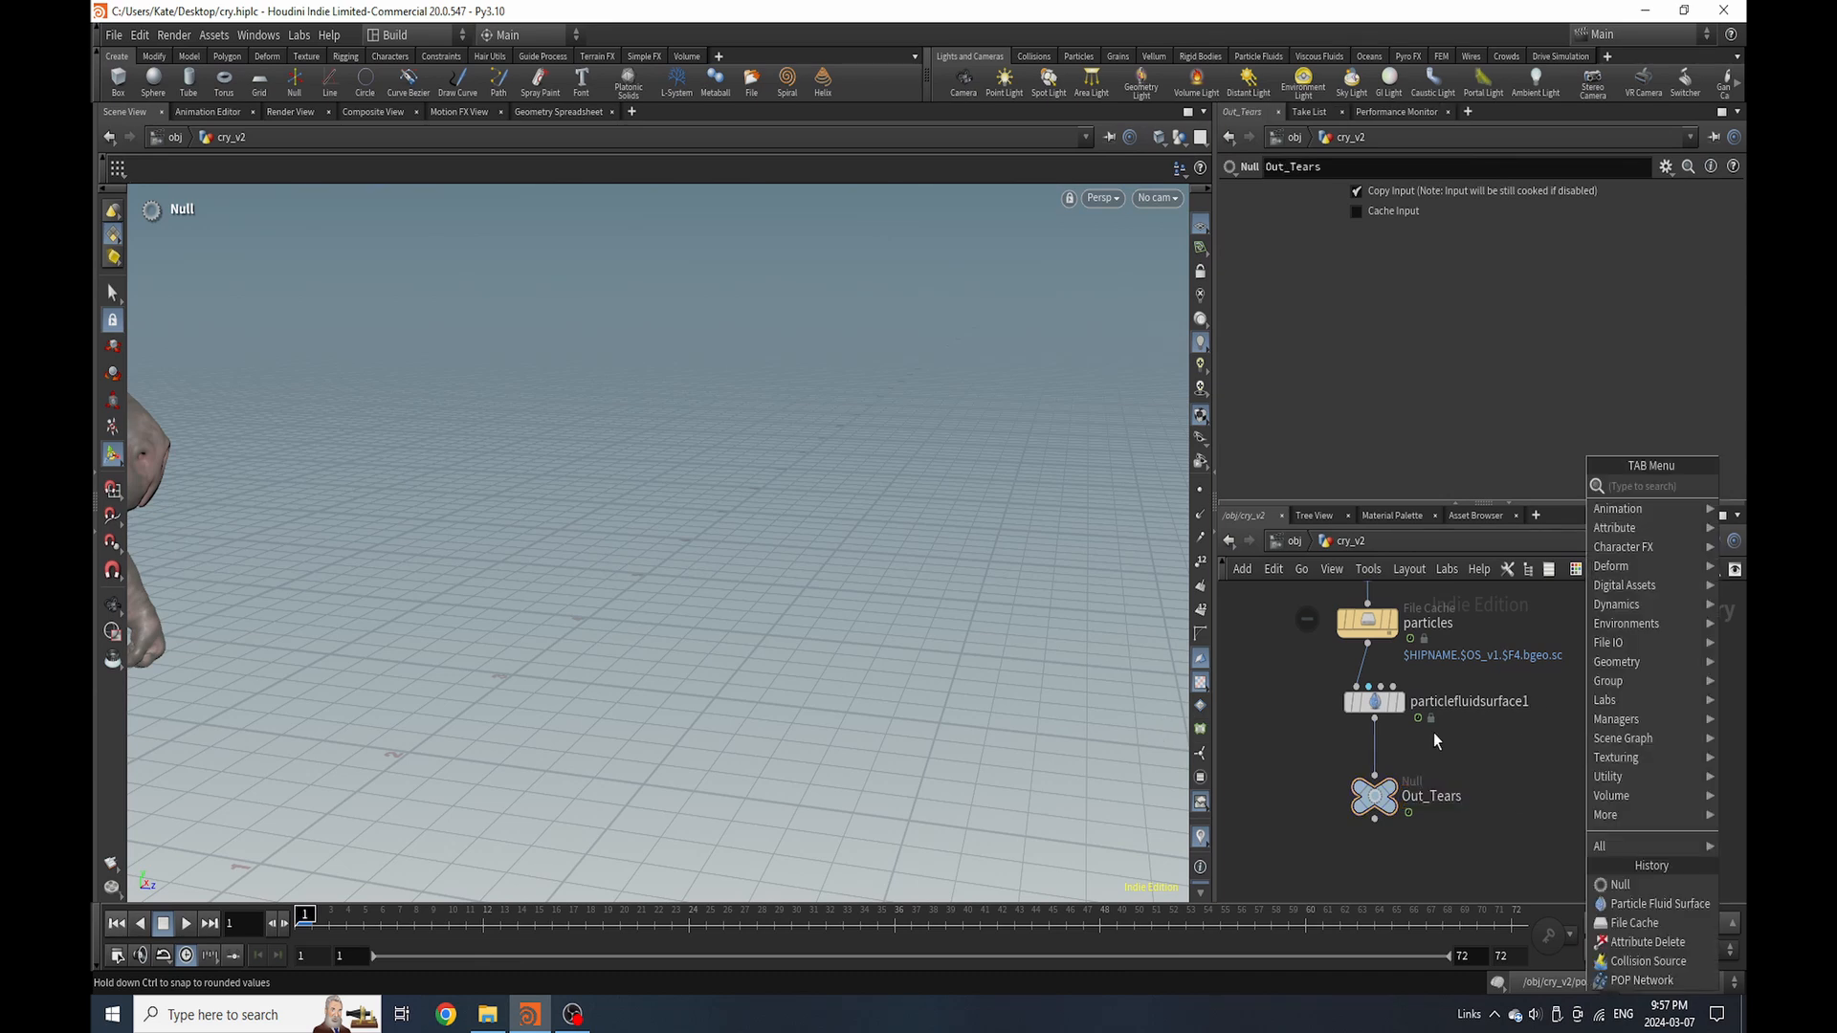
type("color")
left_click(1535, 489)
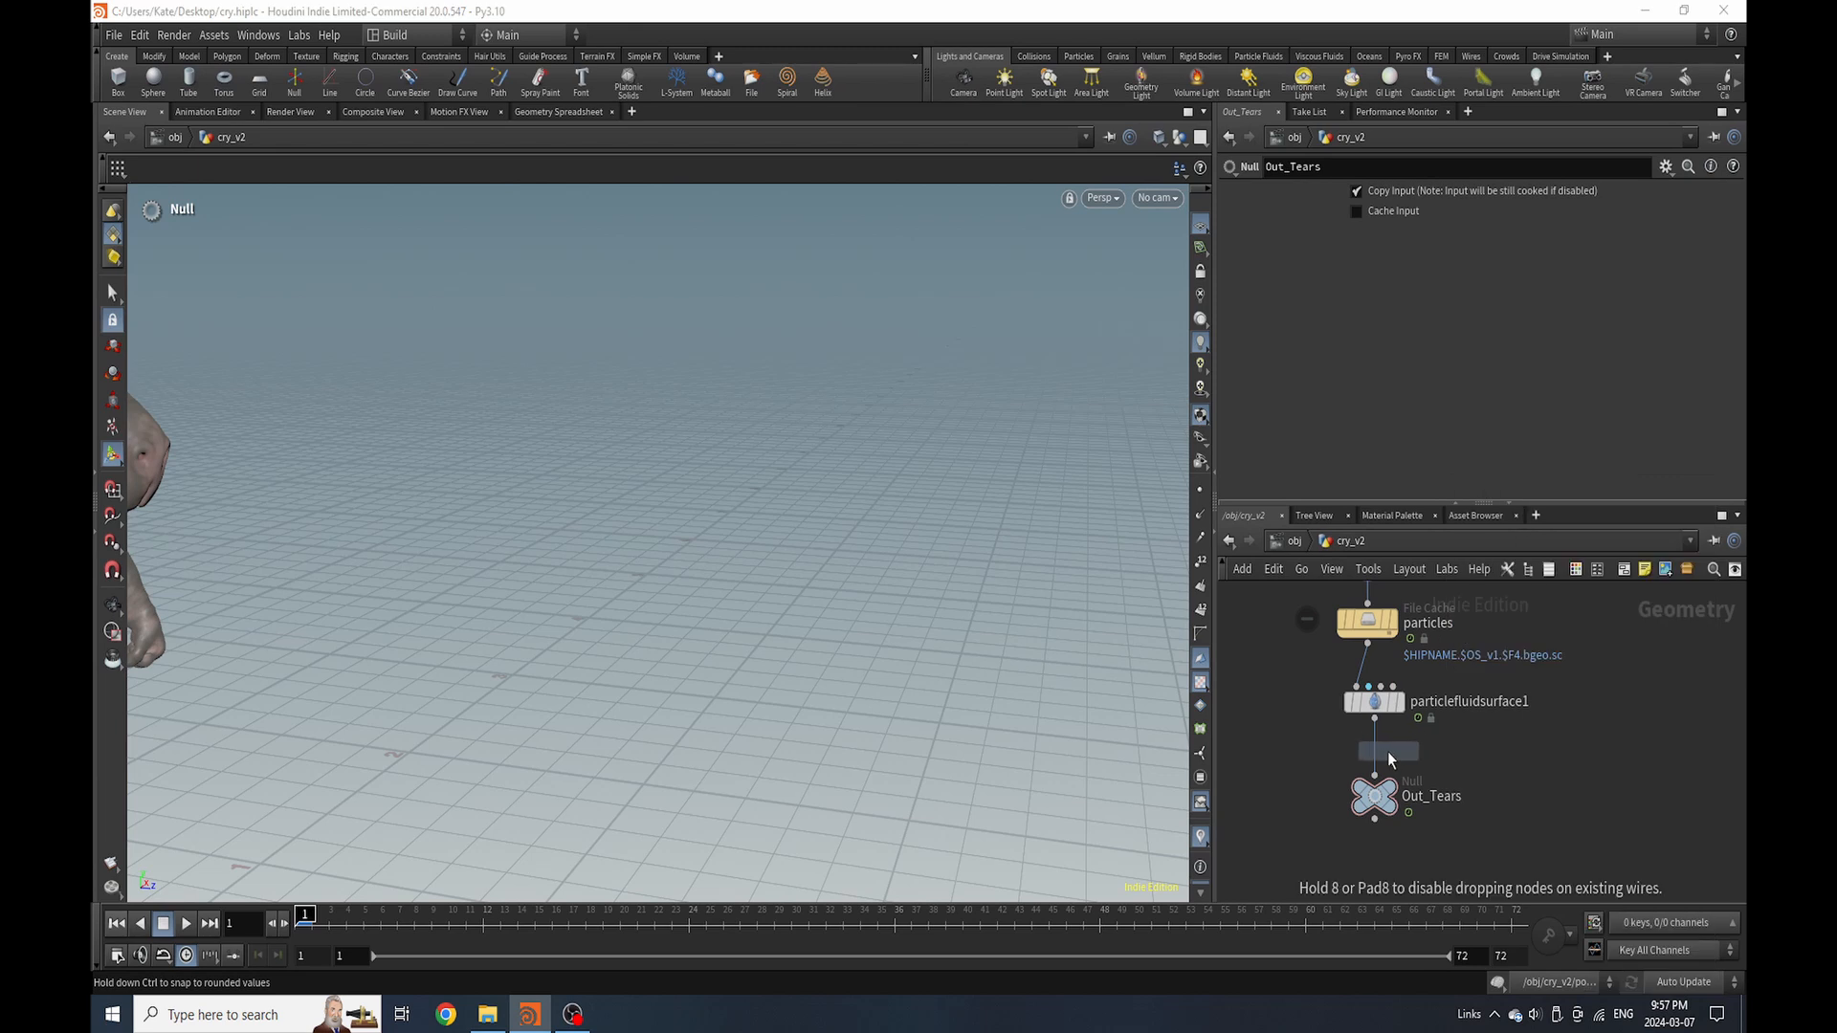
left_click(1373, 750)
left_click(1401, 314)
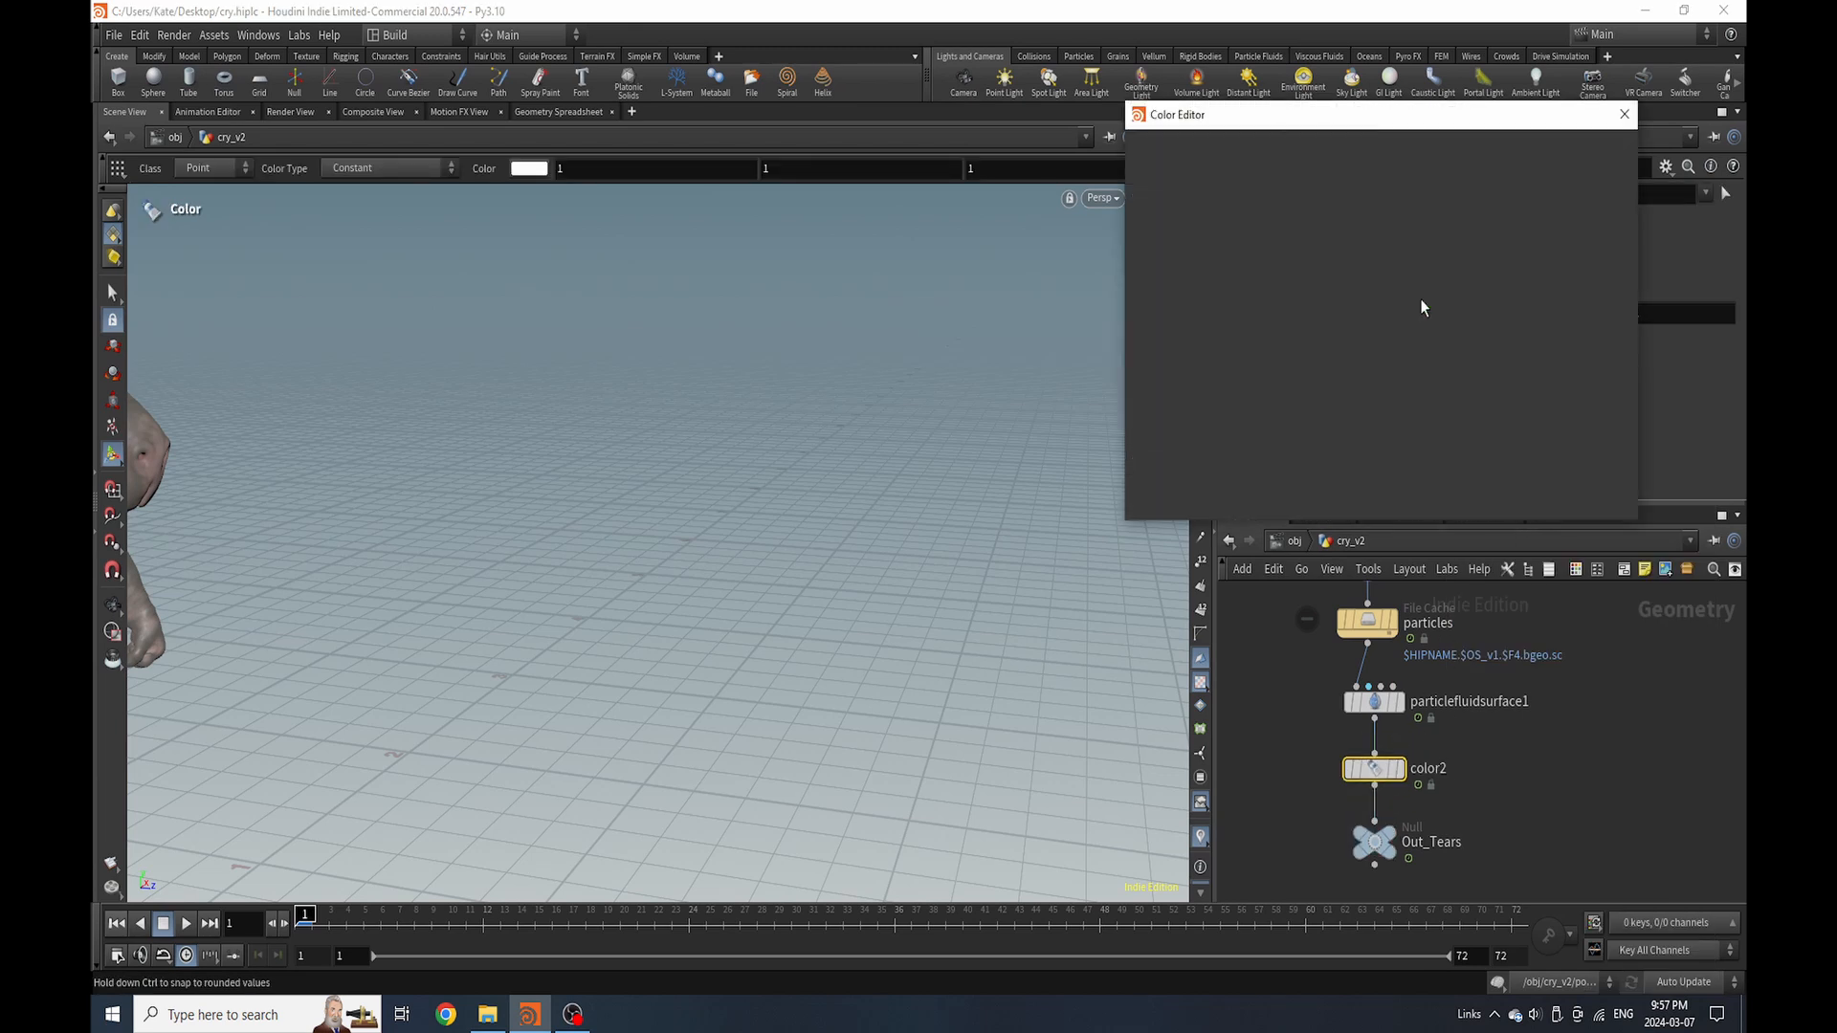
left_click(1510, 186)
left_click(1625, 115)
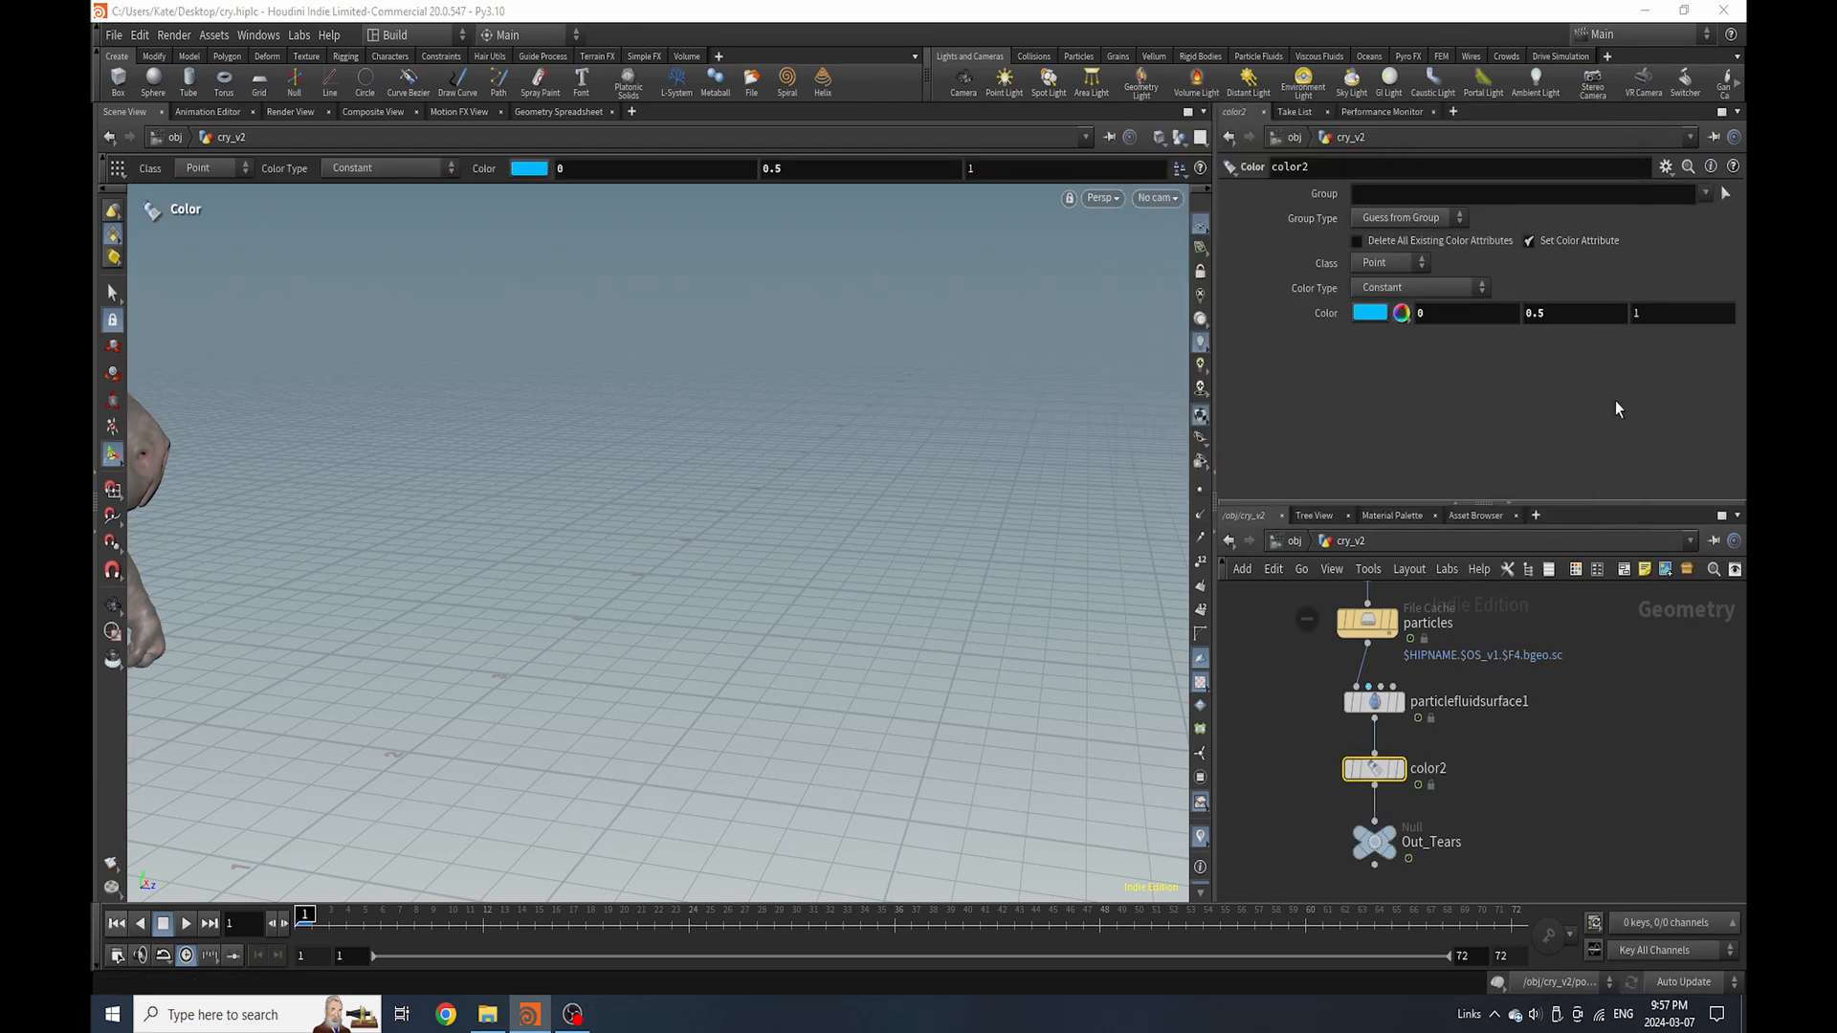
Shift color2 and Out_Tears down and insert a File Cache node named surface between particlefluidsurface1 and color2
scroll(1453, 834, "down", 5)
scroll(1458, 821, "up", 5)
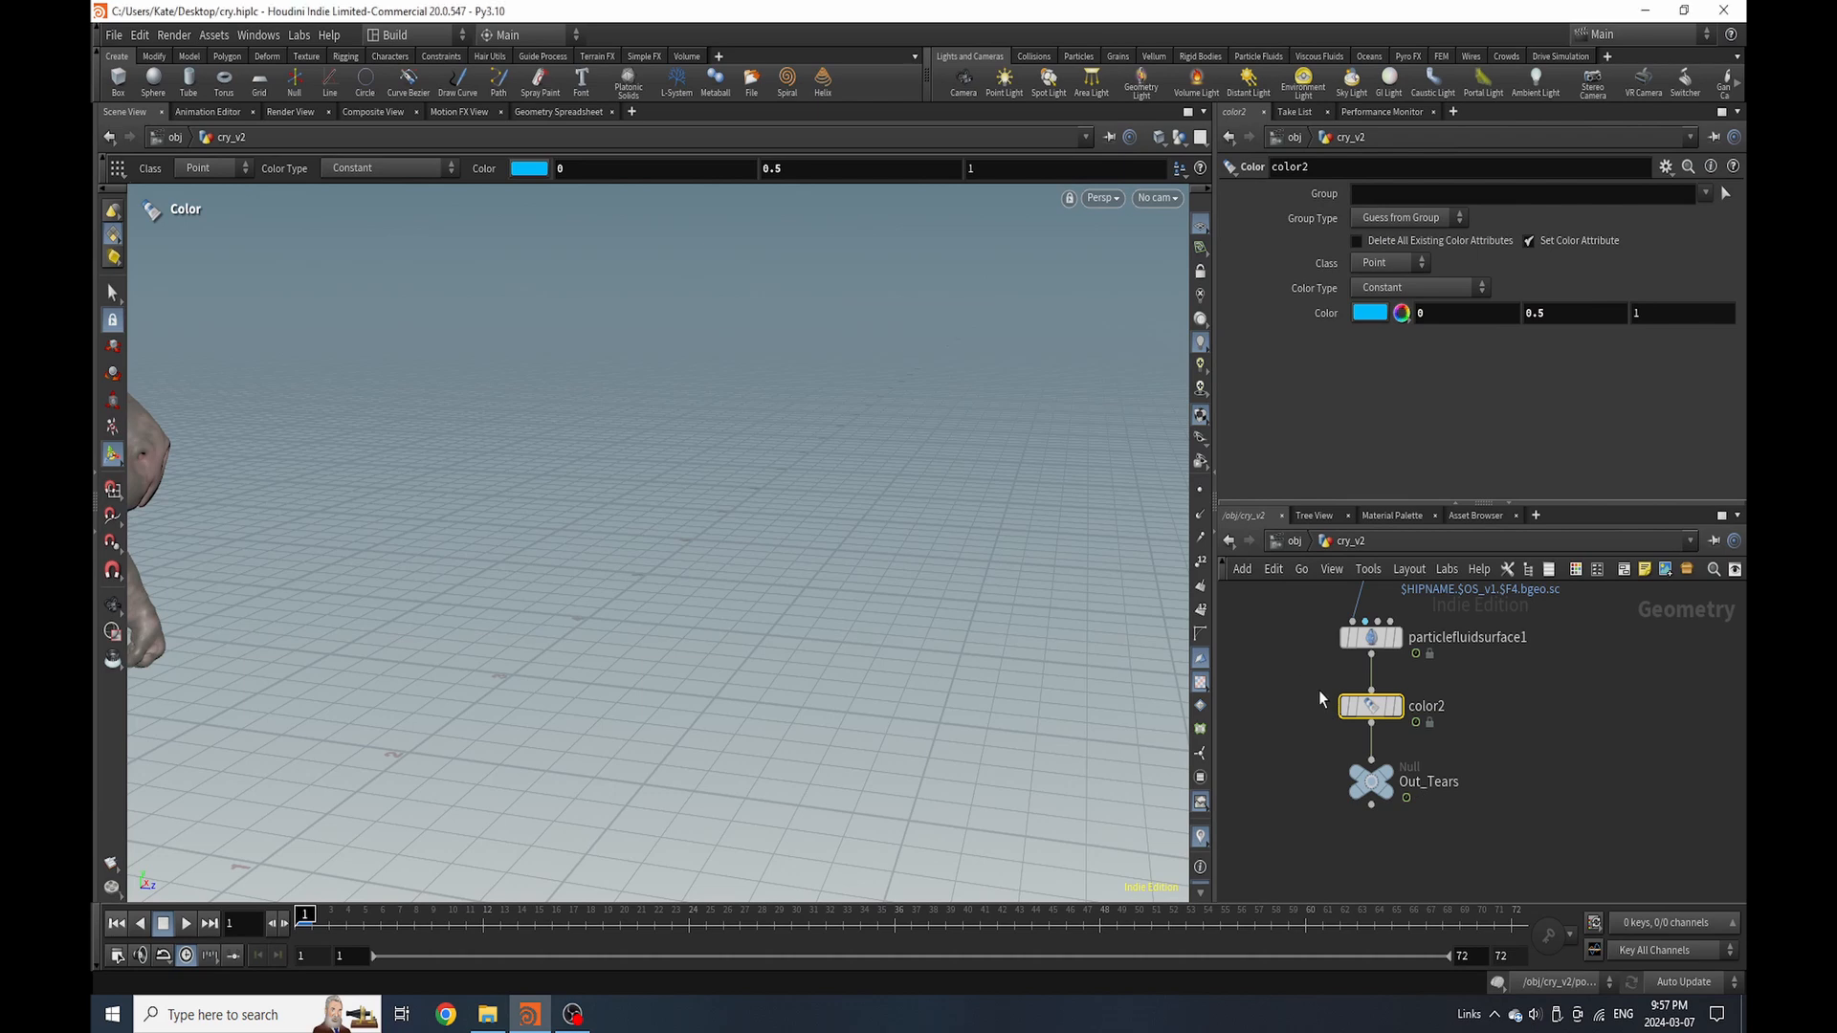
left_click_drag(1318, 691, 1423, 832)
left_click_drag(1378, 768, 1378, 848)
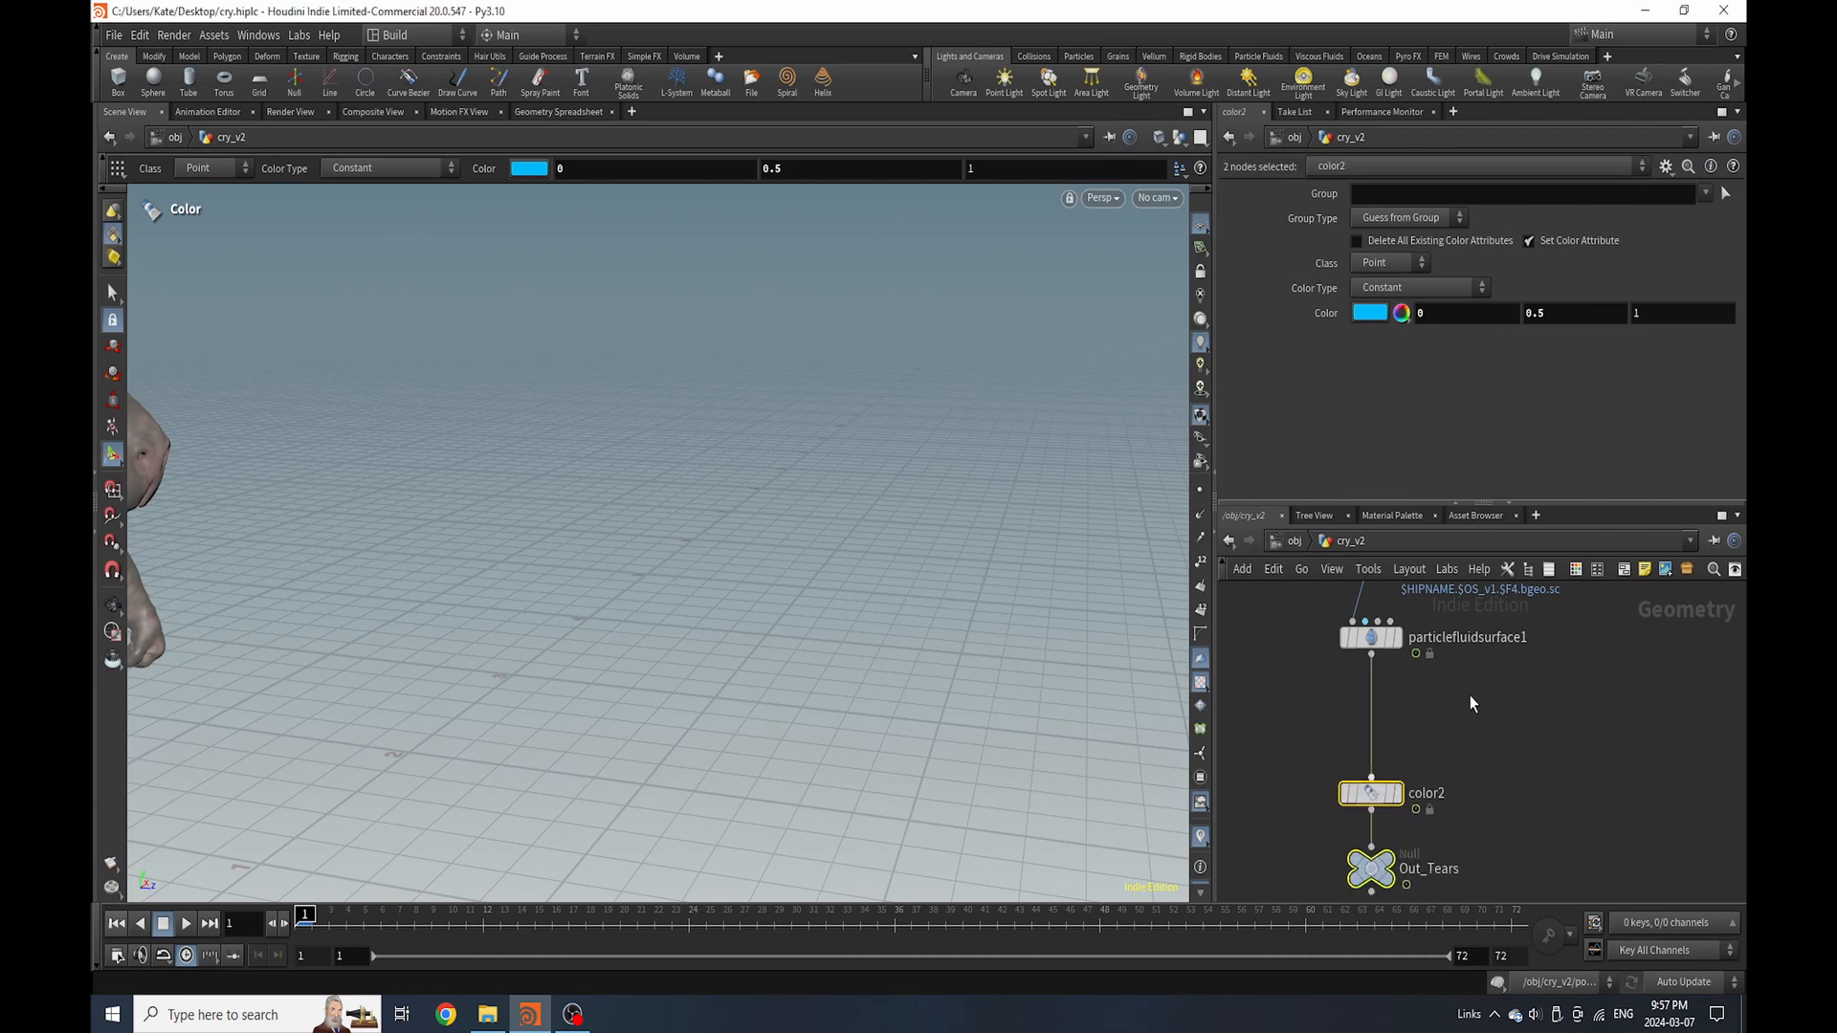
left_click(1468, 698)
key("Tab")
type("file")
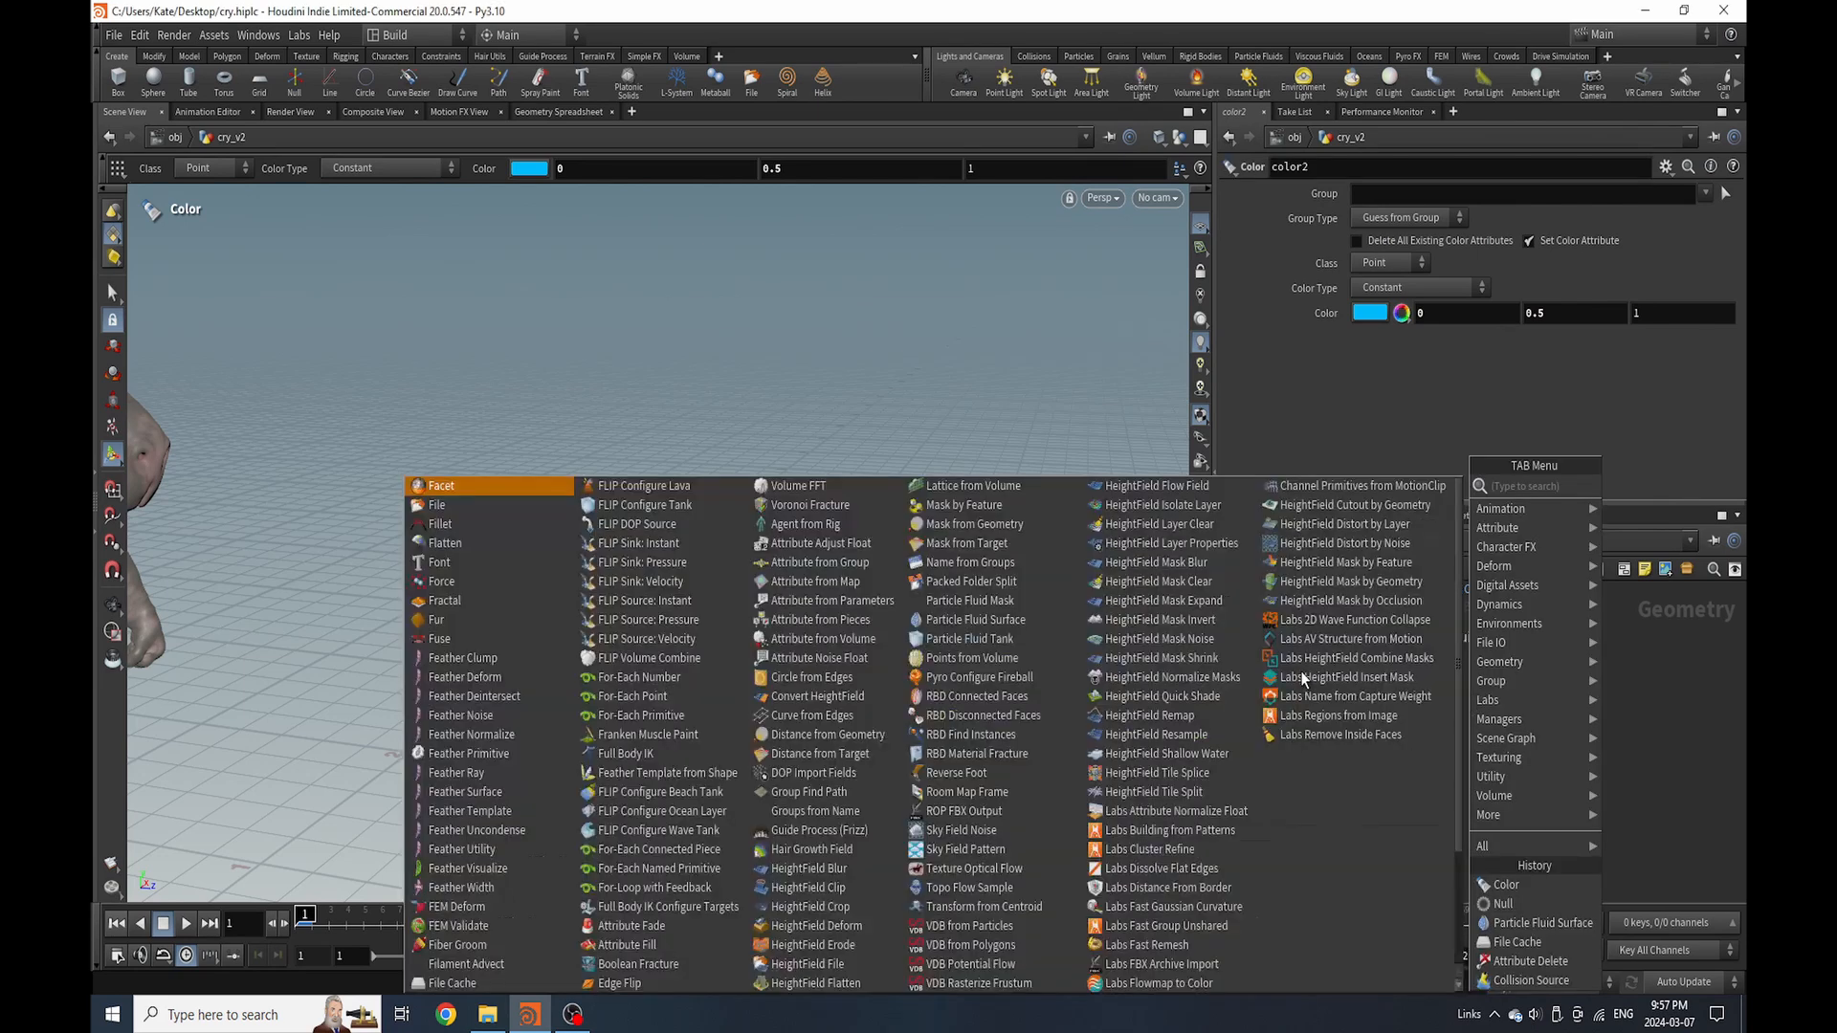
left_click(1646, 505)
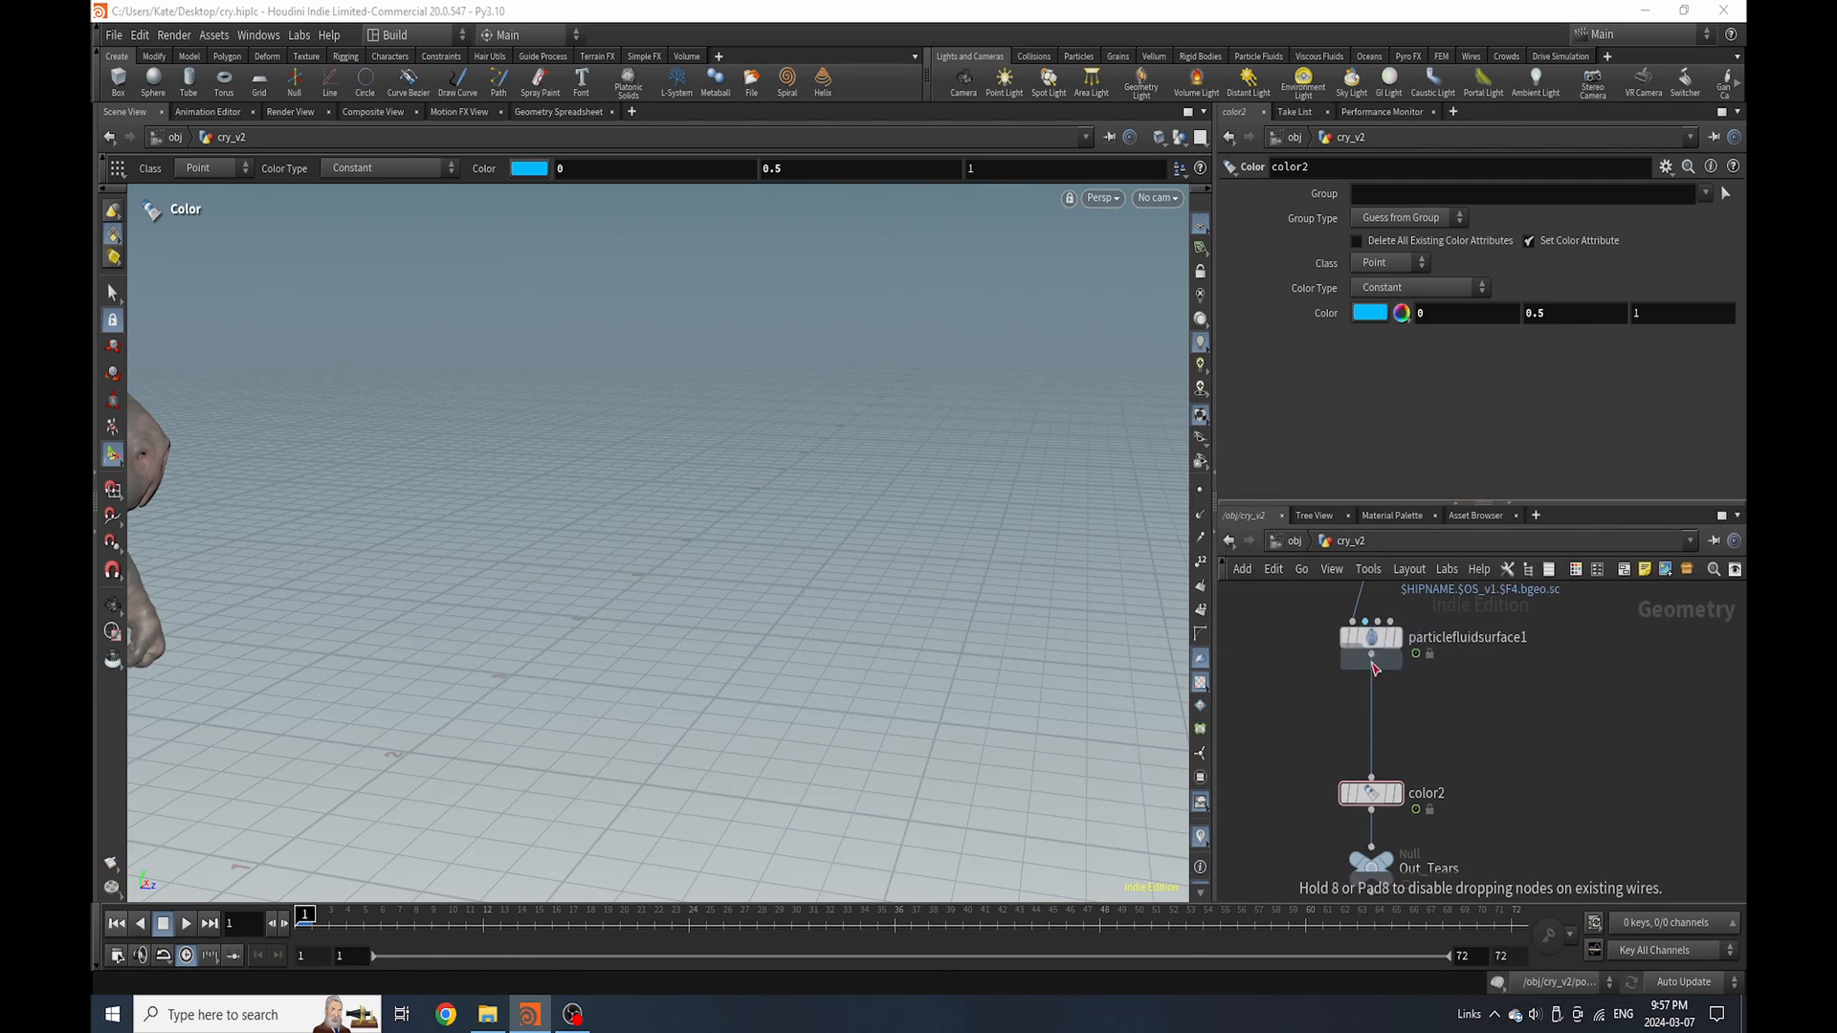
left_click(1378, 706)
double_click(1420, 711)
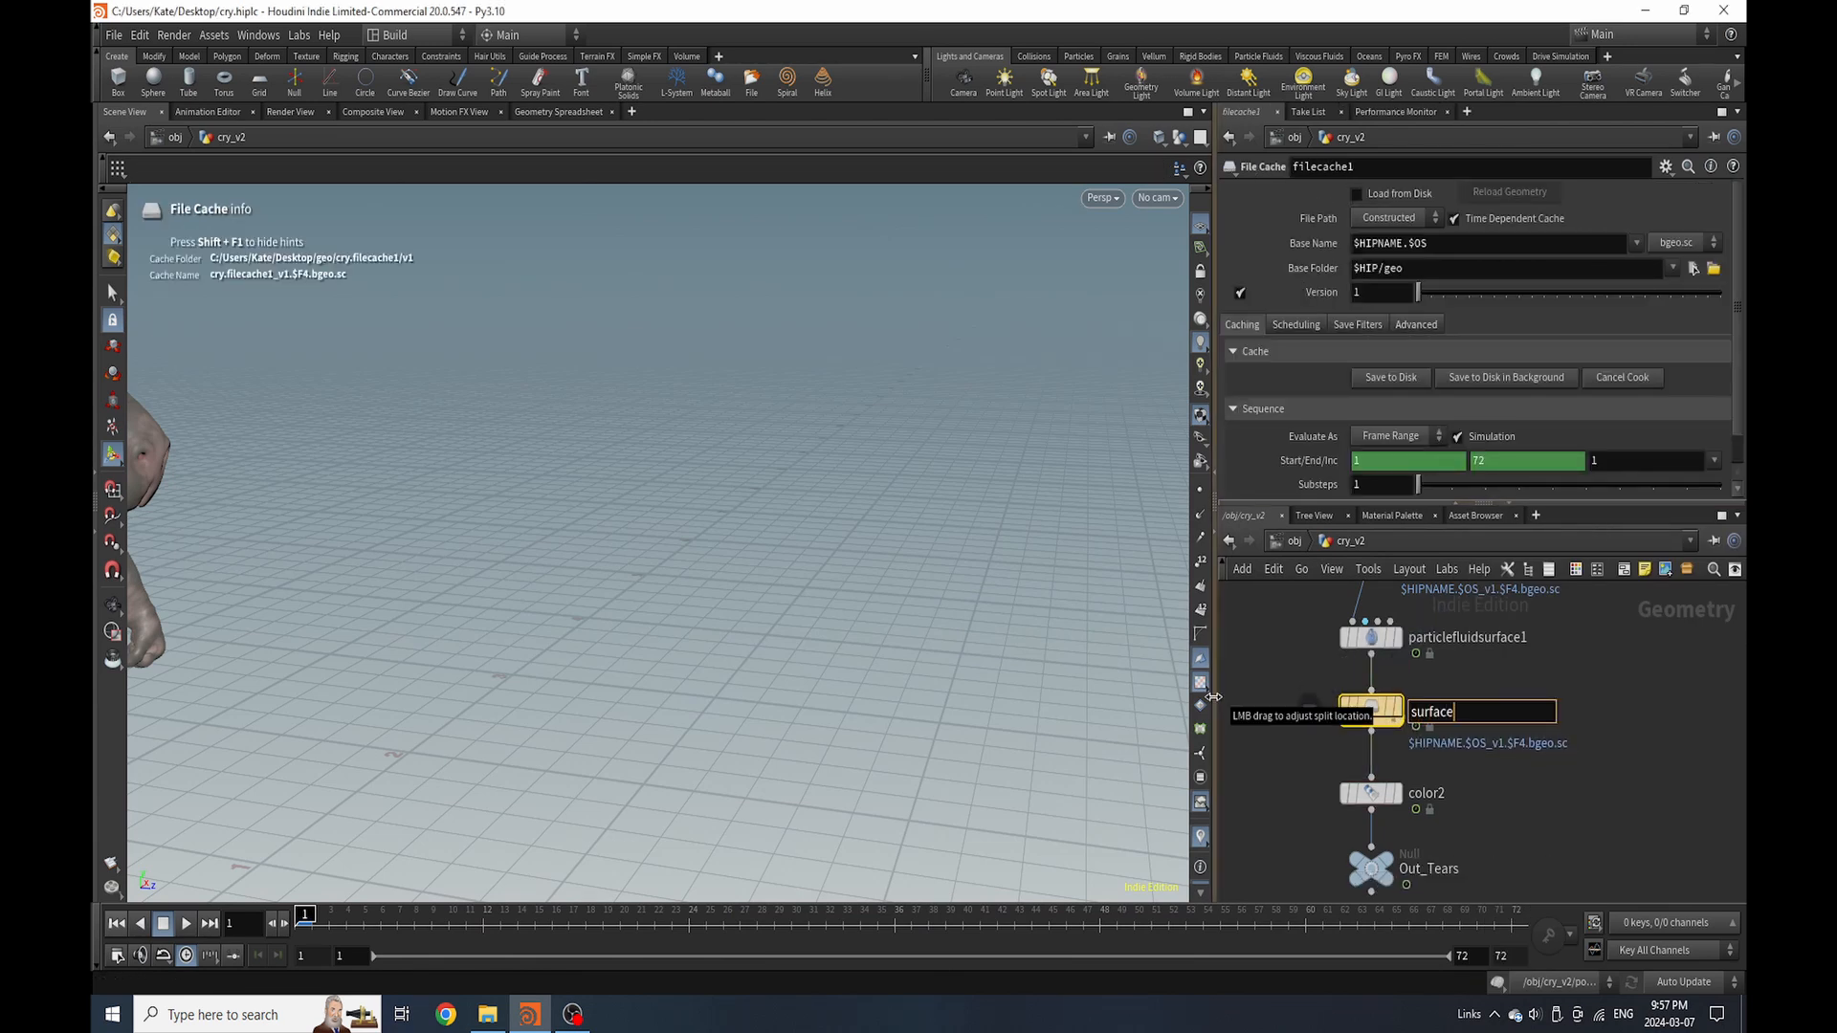
key("Return")
Display the vol null below the vol1 cache and inspect the collision volume at frame 35
scroll(1469, 886, "down", 5)
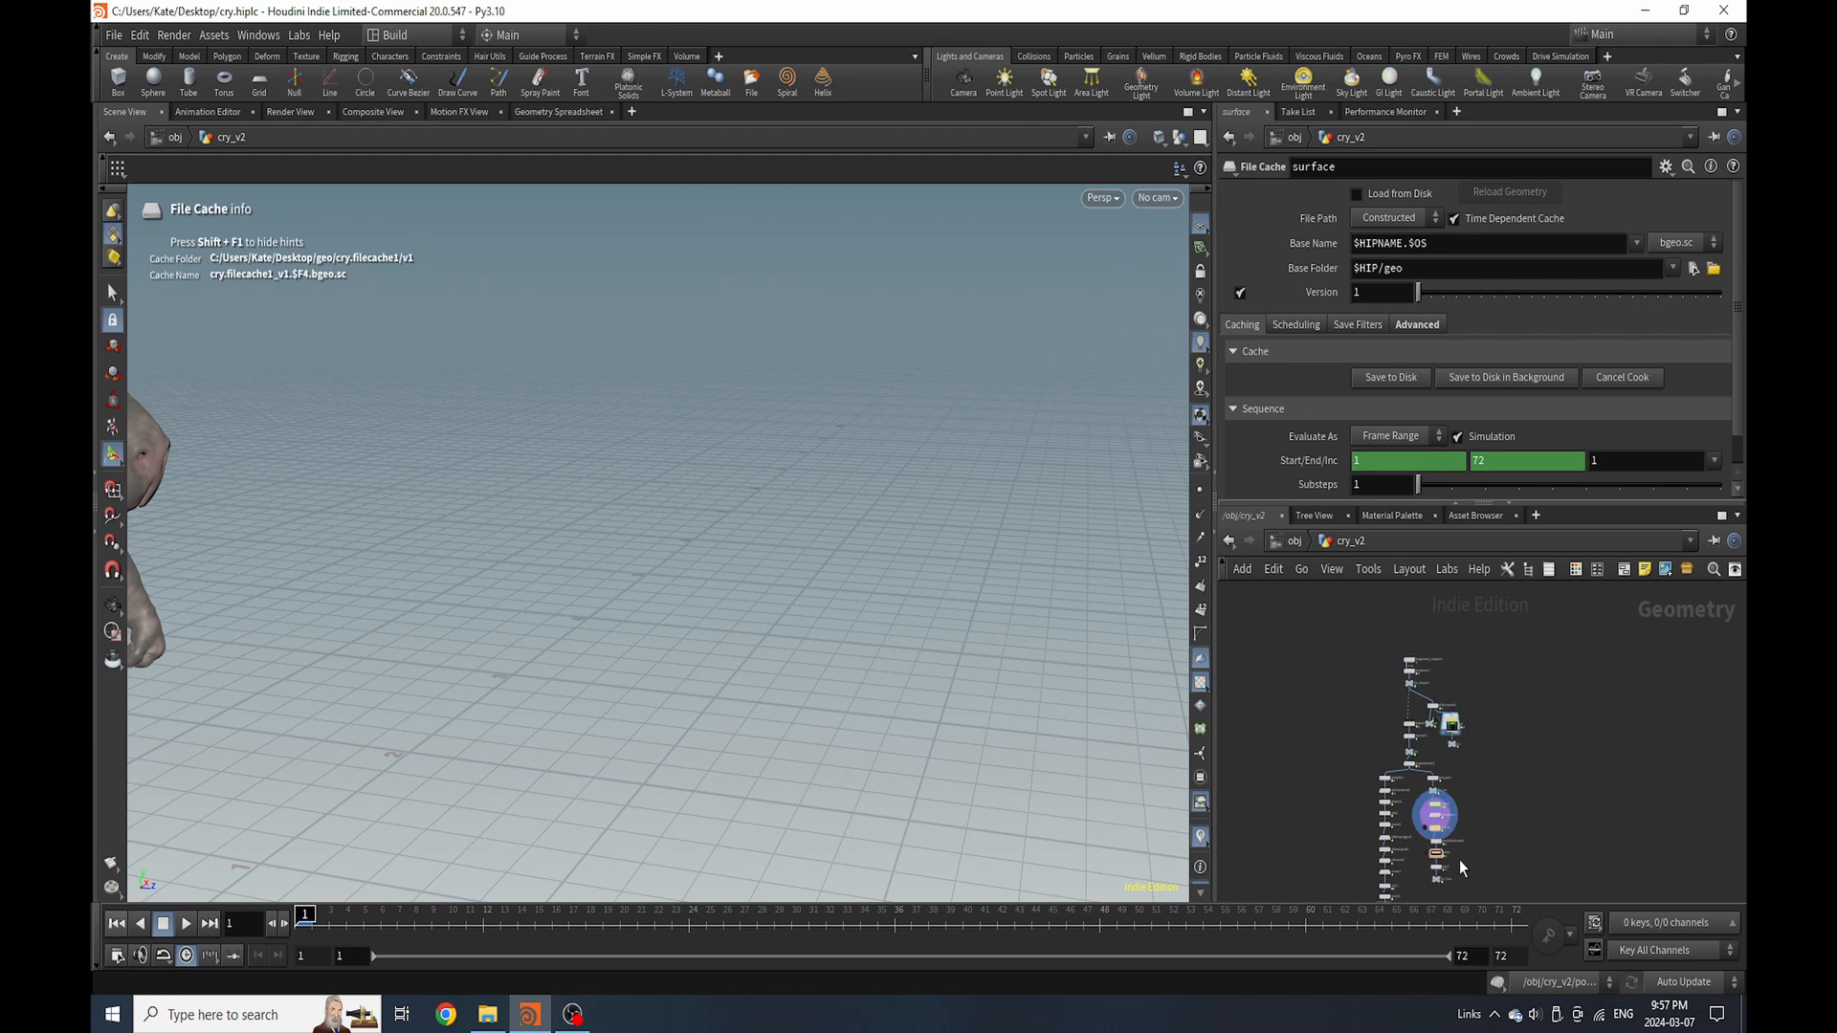
scroll(1460, 859, "up", 5)
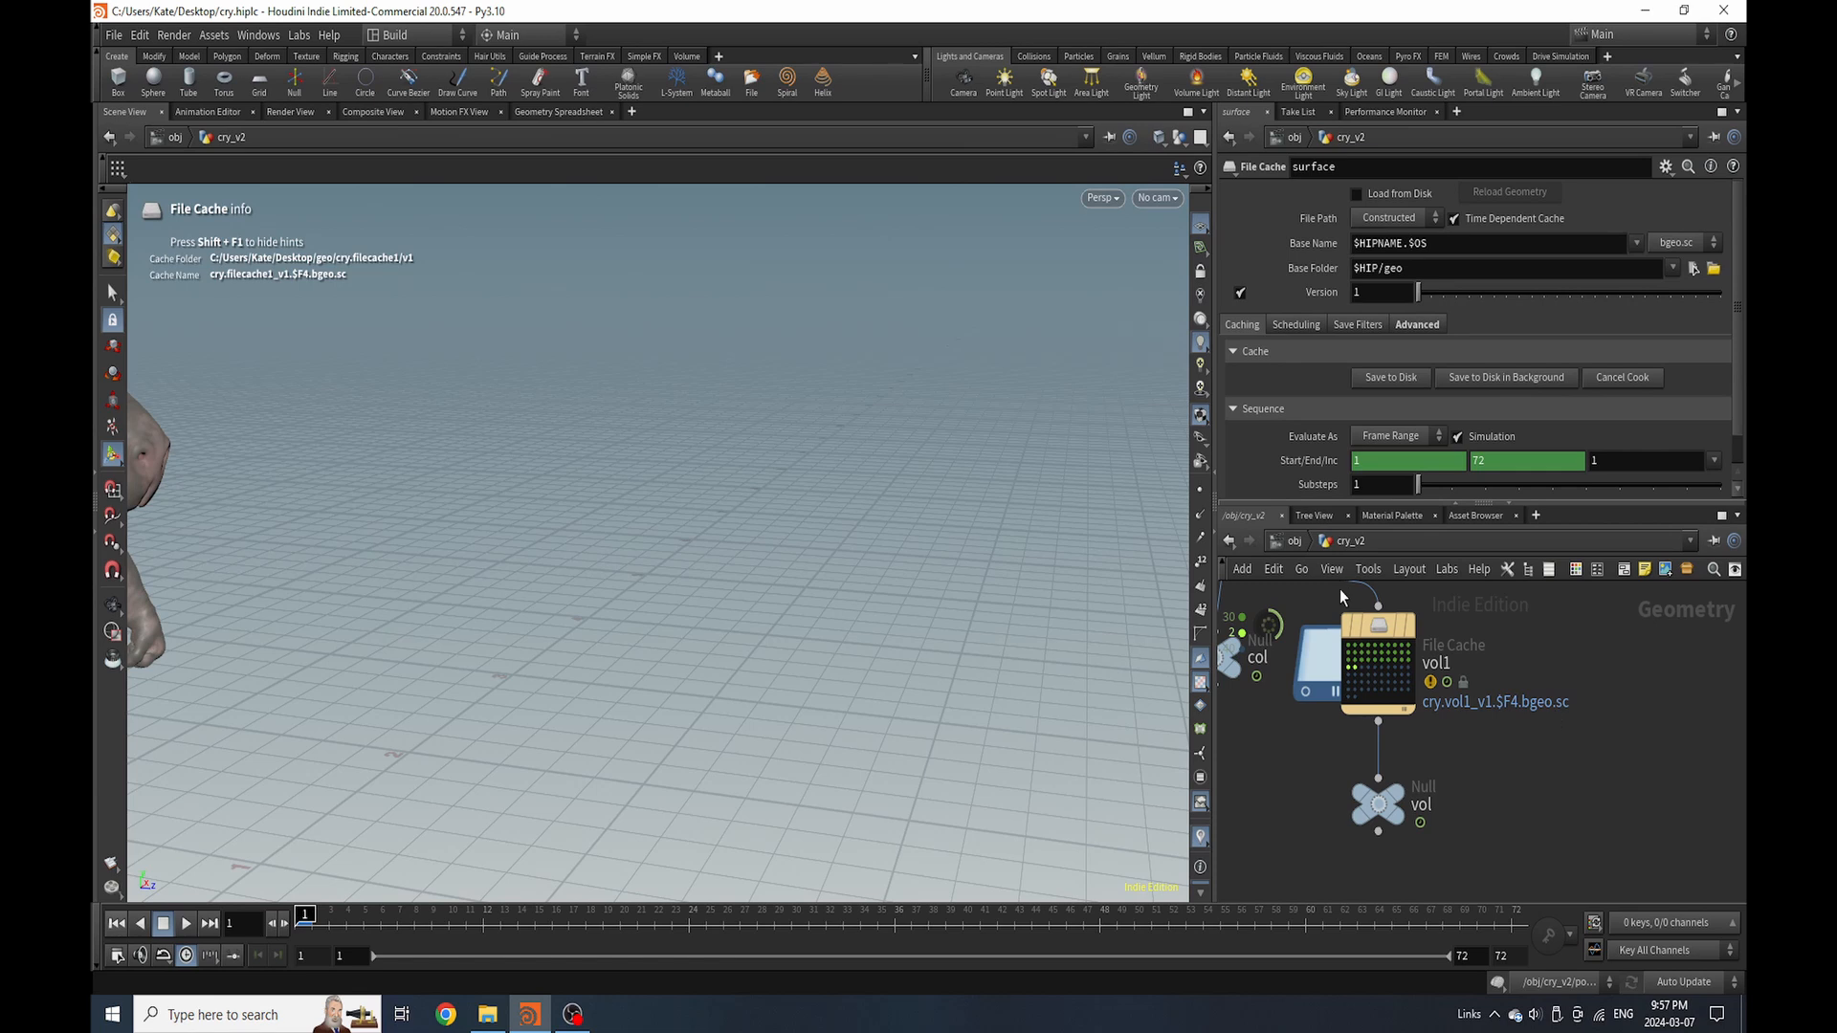
scroll(1443, 634, "down", 5)
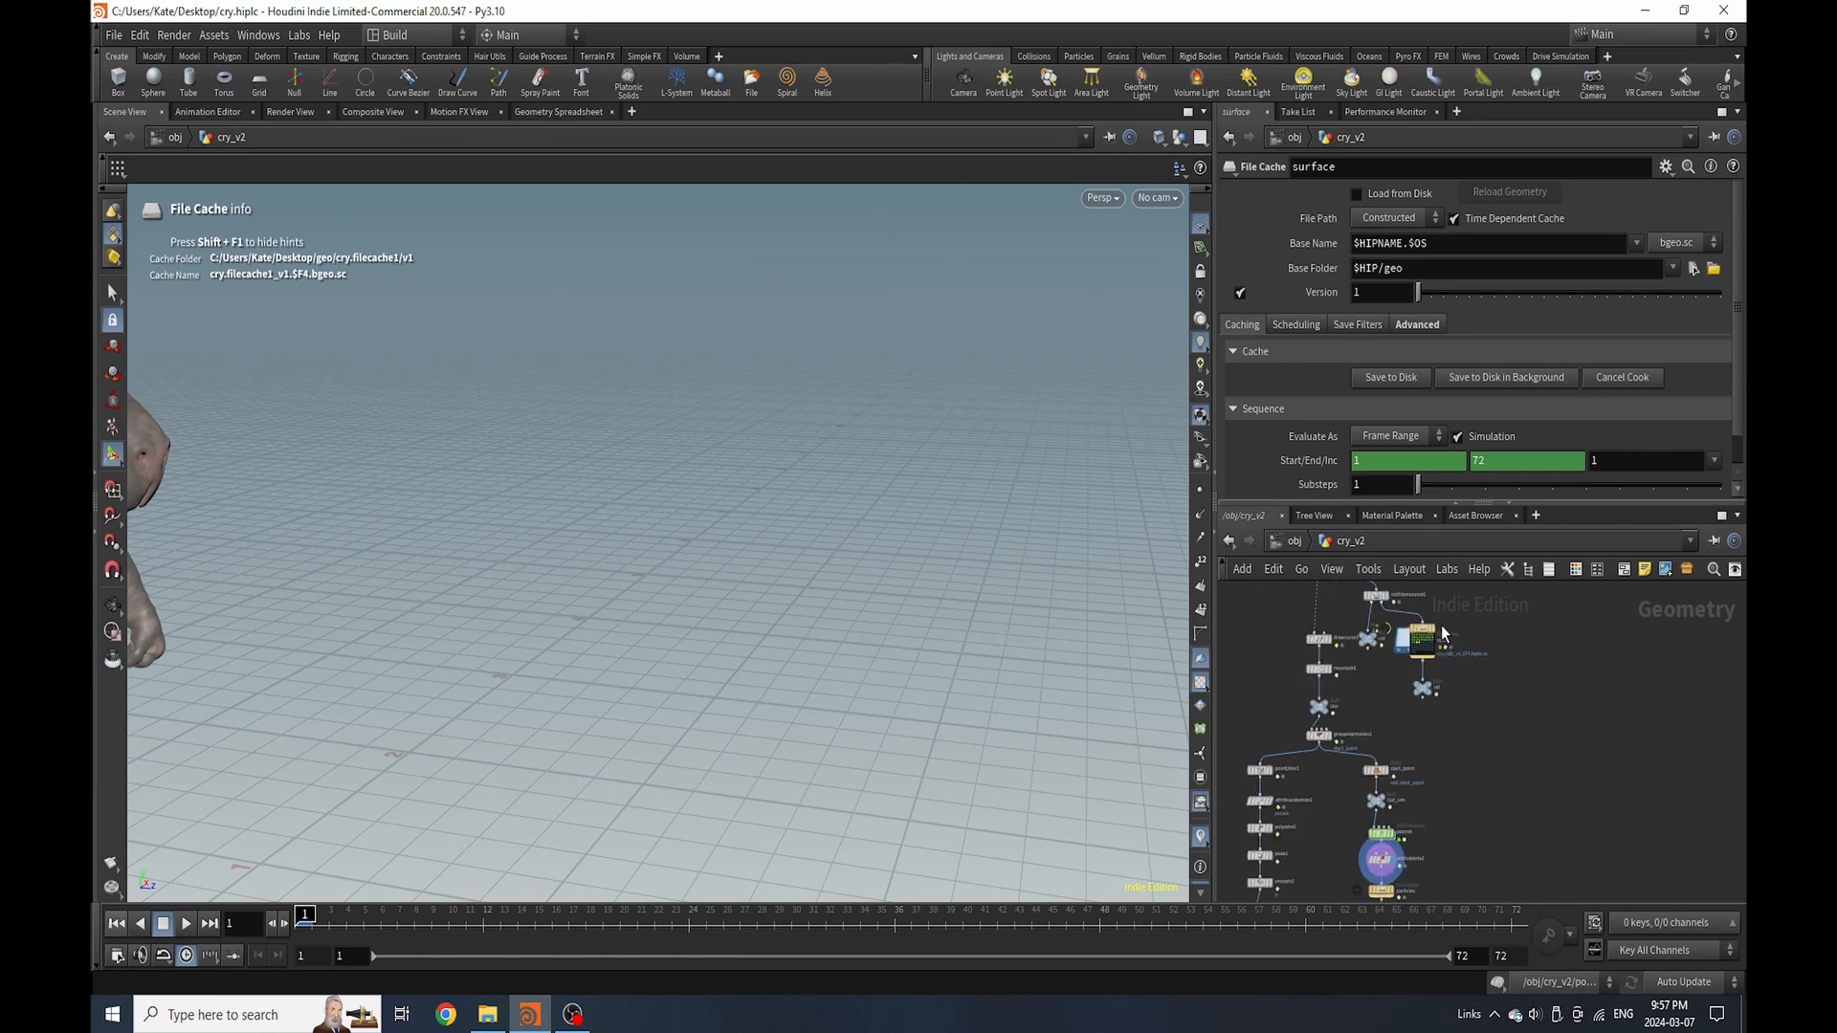
mouse_move(1334, 643)
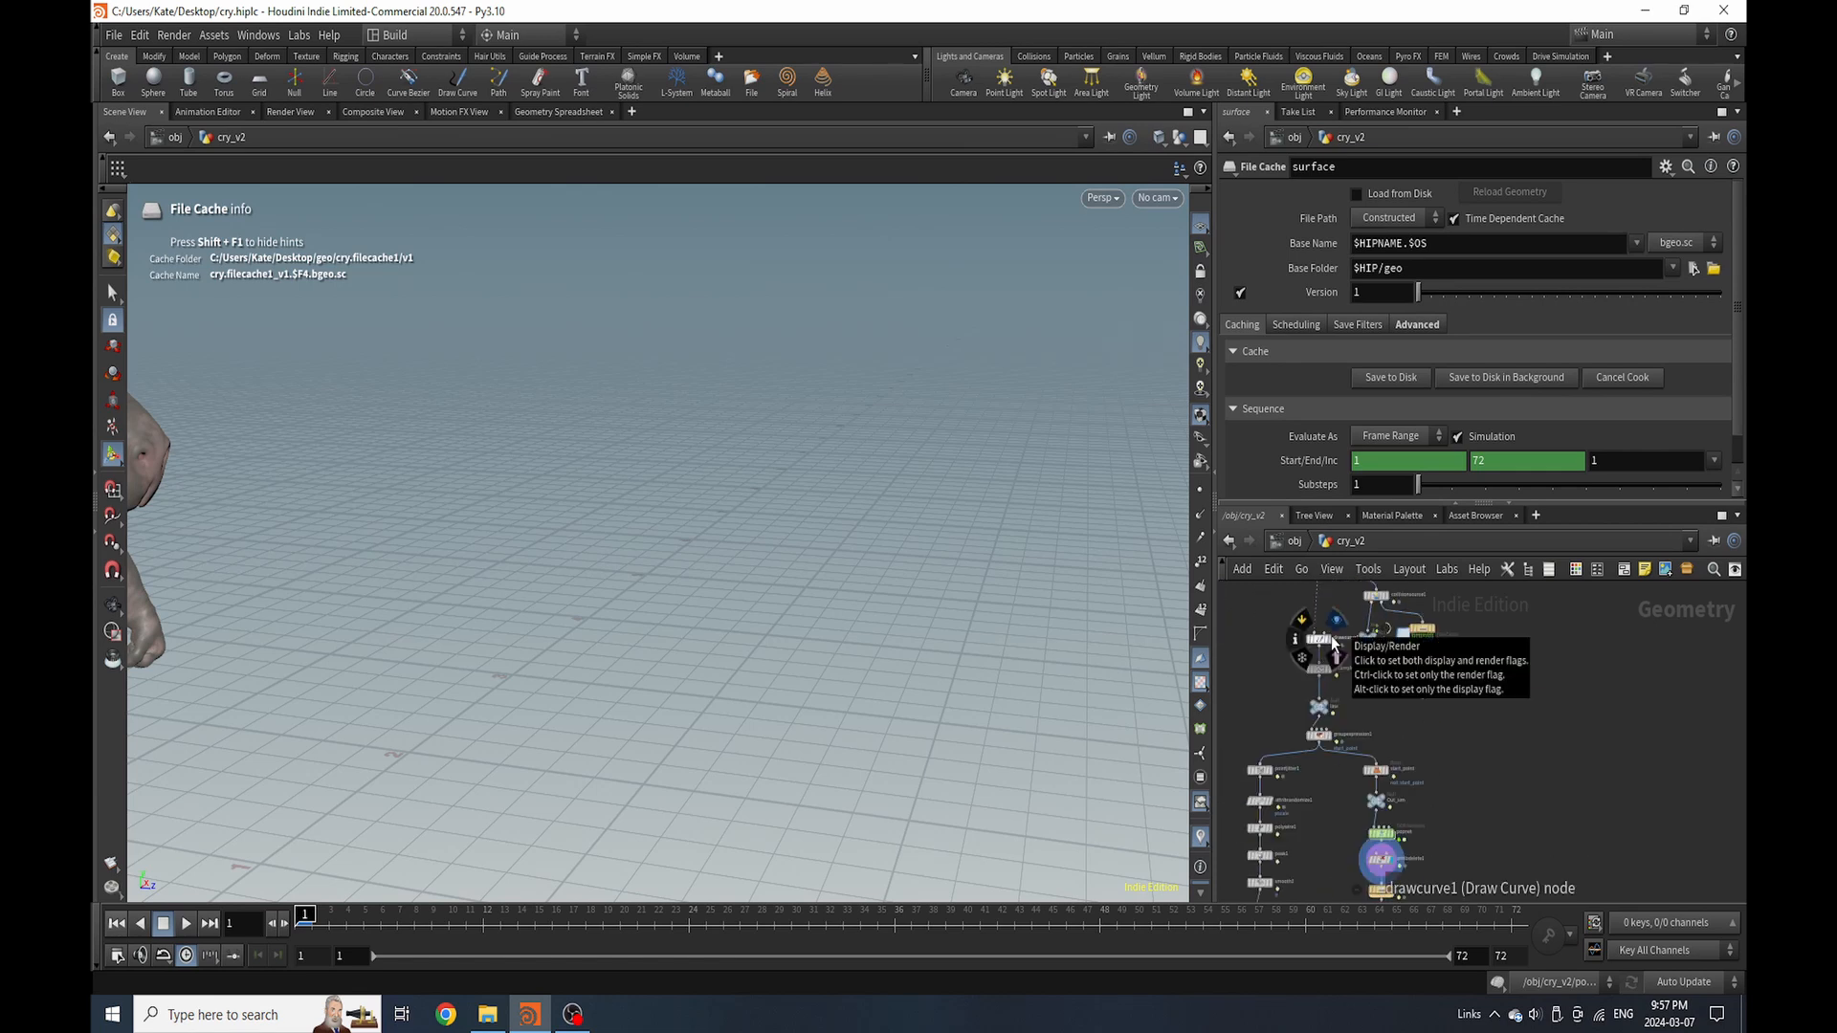
scroll(1384, 787, "up", 5)
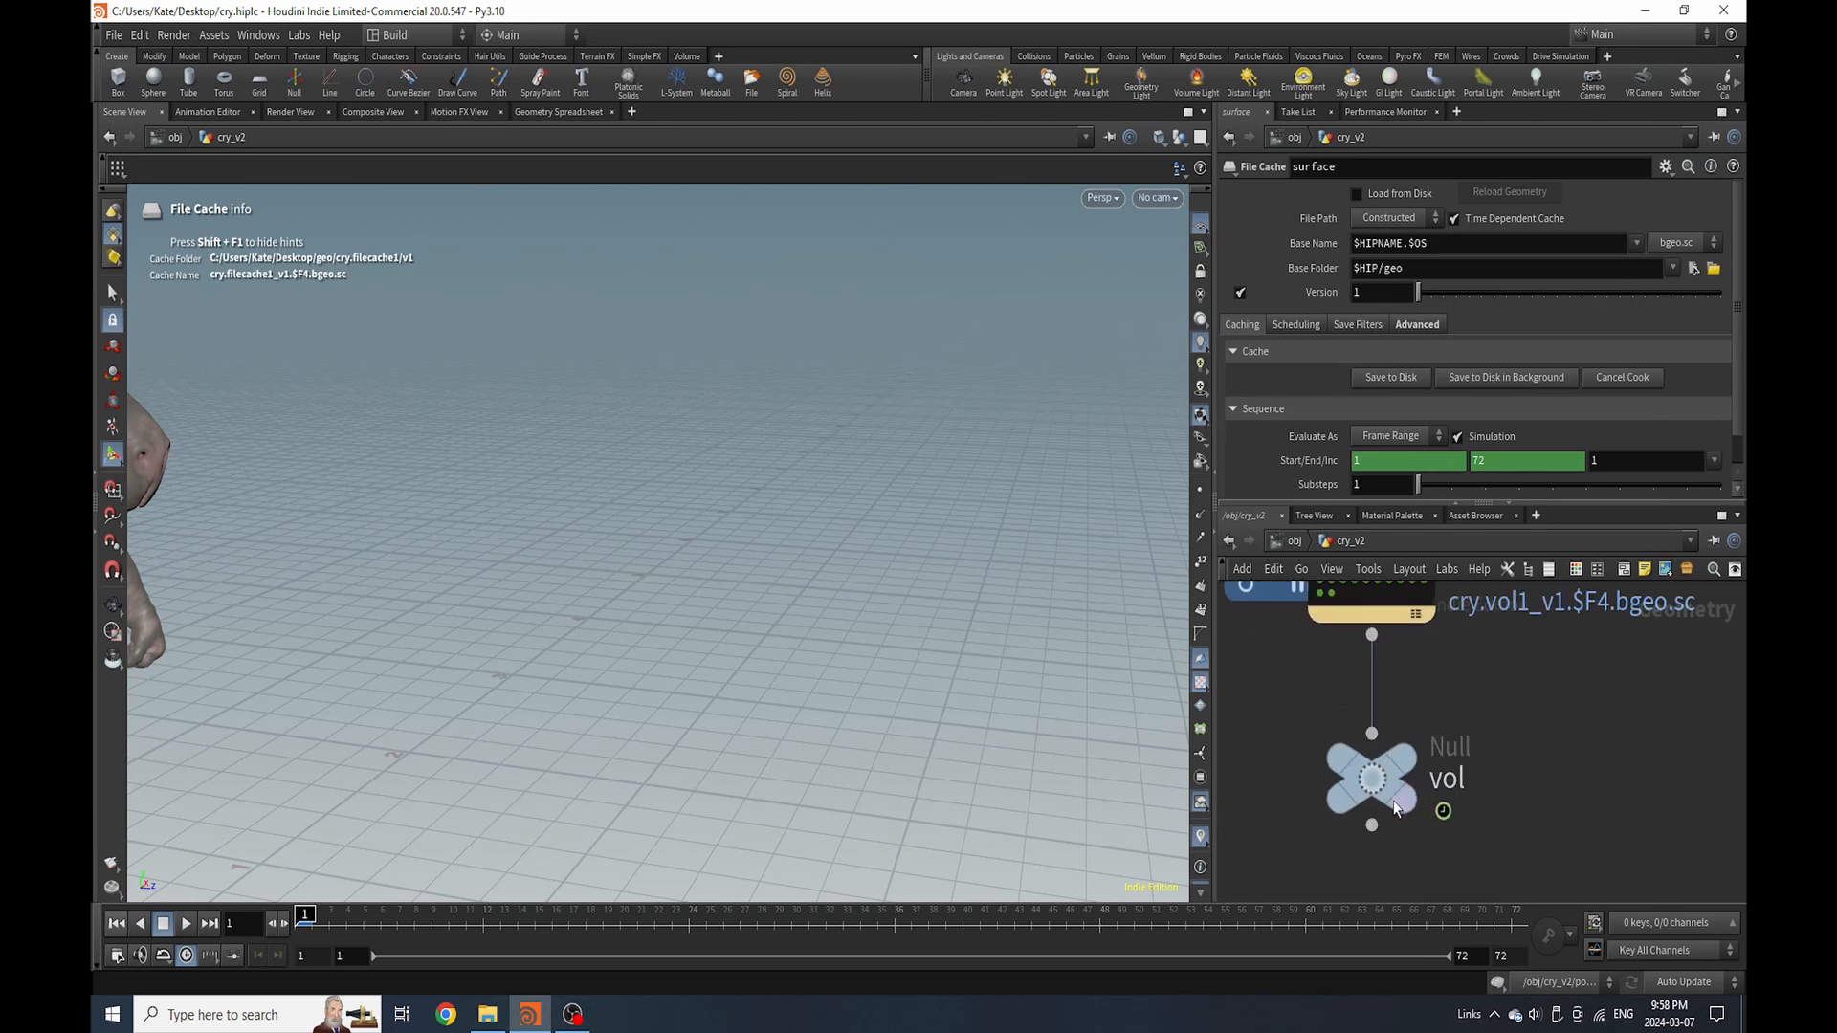
left_click(1382, 783)
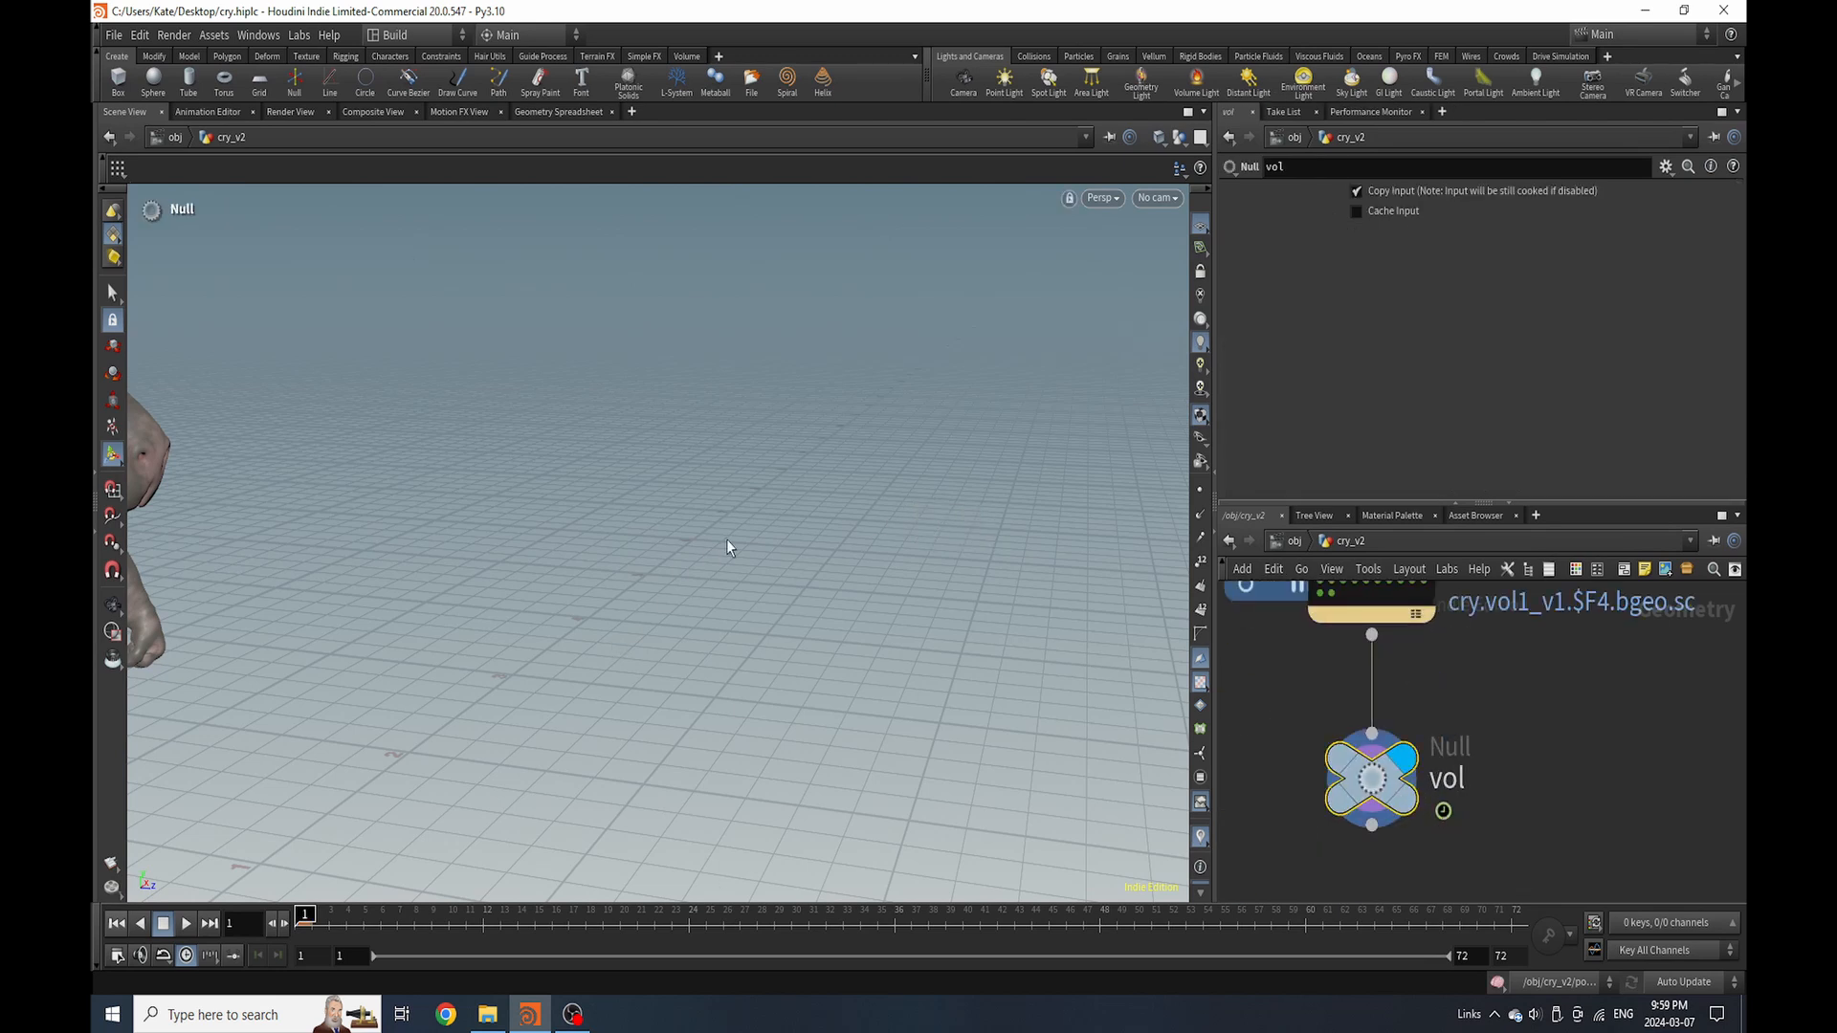
left_click_drag(867, 489, 412, 589, "alt")
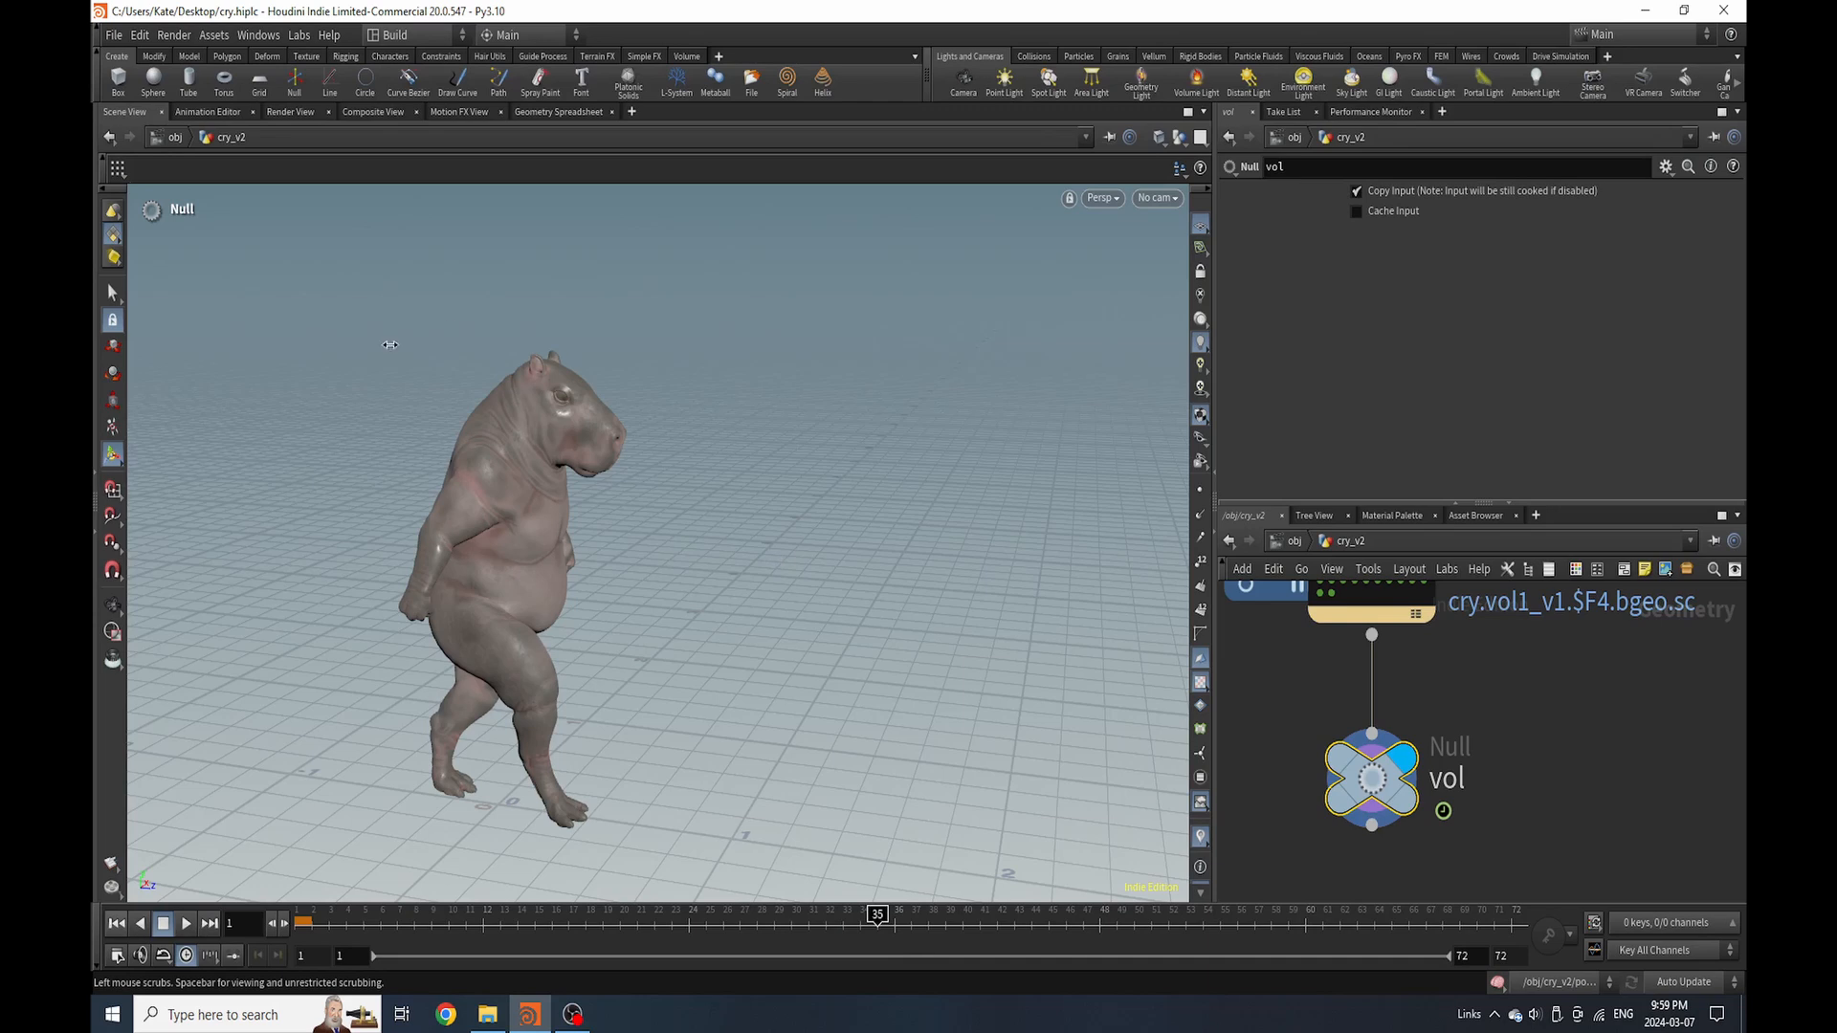
middle_click_drag(1001, 509, 644, 471, "alt")
Display the popnet node to check the tear particles on the creature at frame 35, and return to frame 1
scroll(1589, 697, "down", 6)
scroll(1513, 865, "up", 4)
scroll(1454, 861, "down", 1)
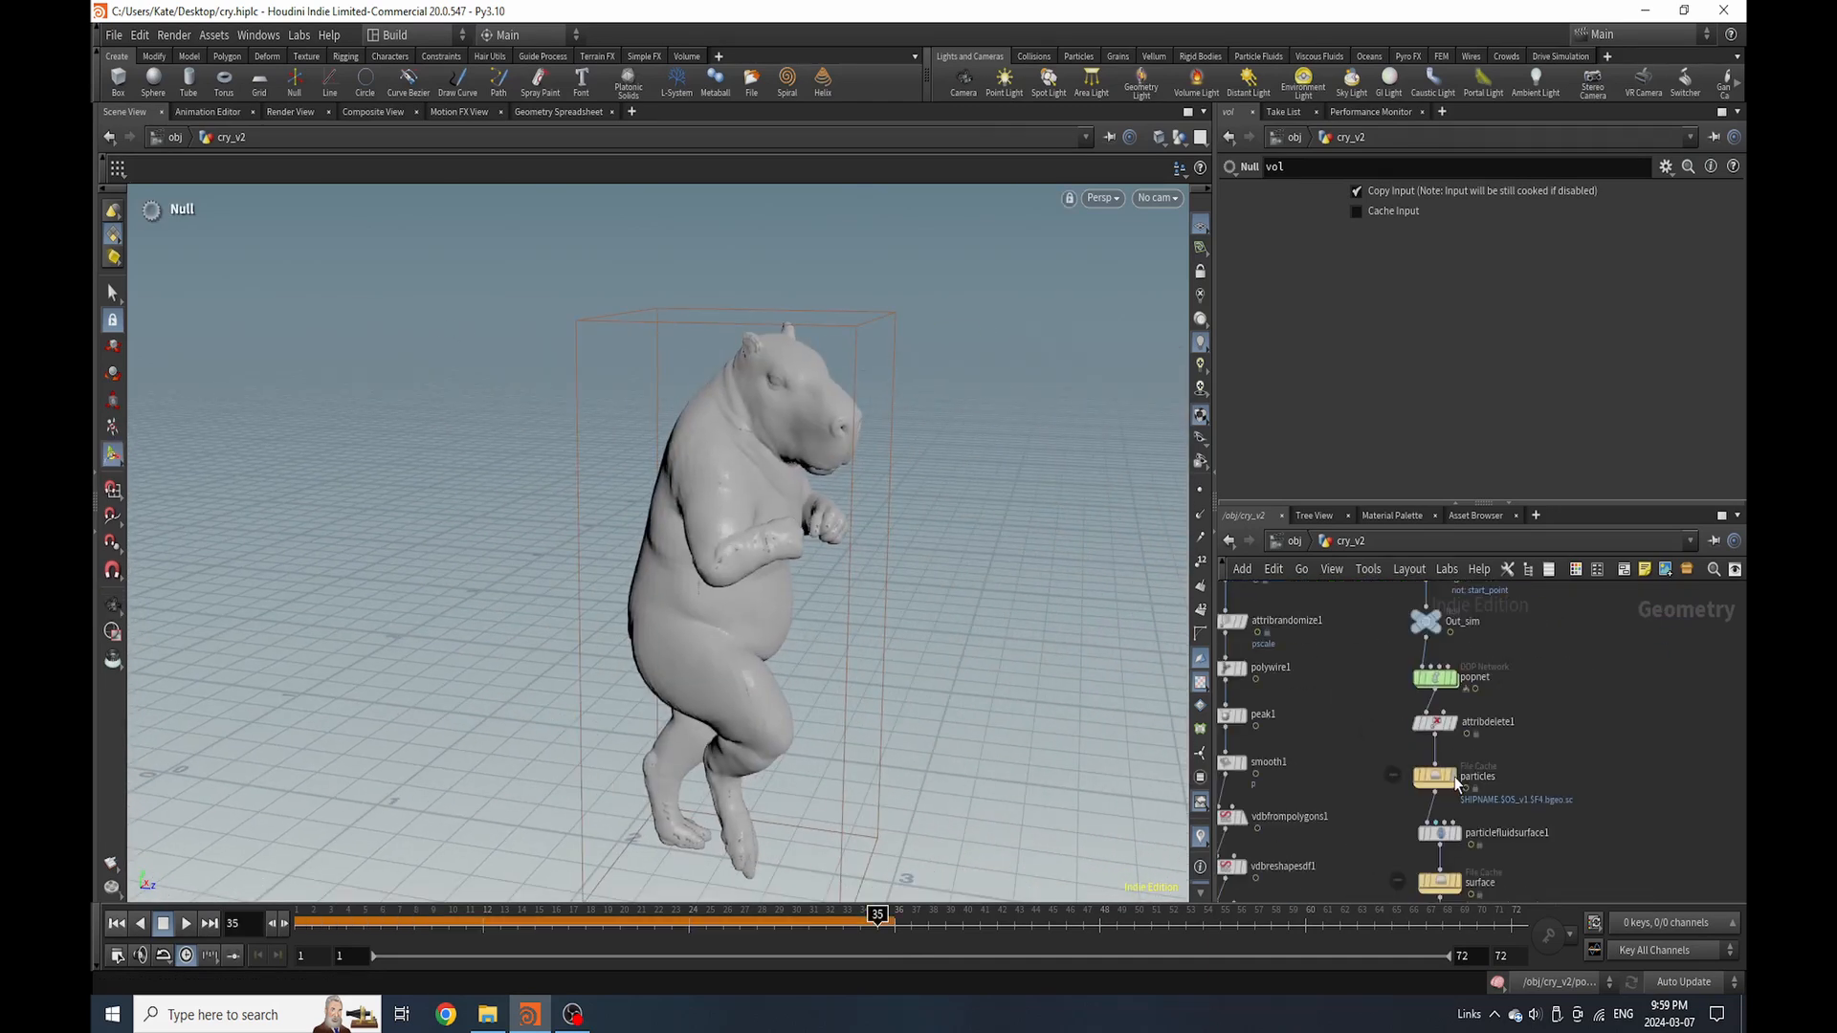
scroll(1474, 681, "up", 4)
left_click(1429, 679)
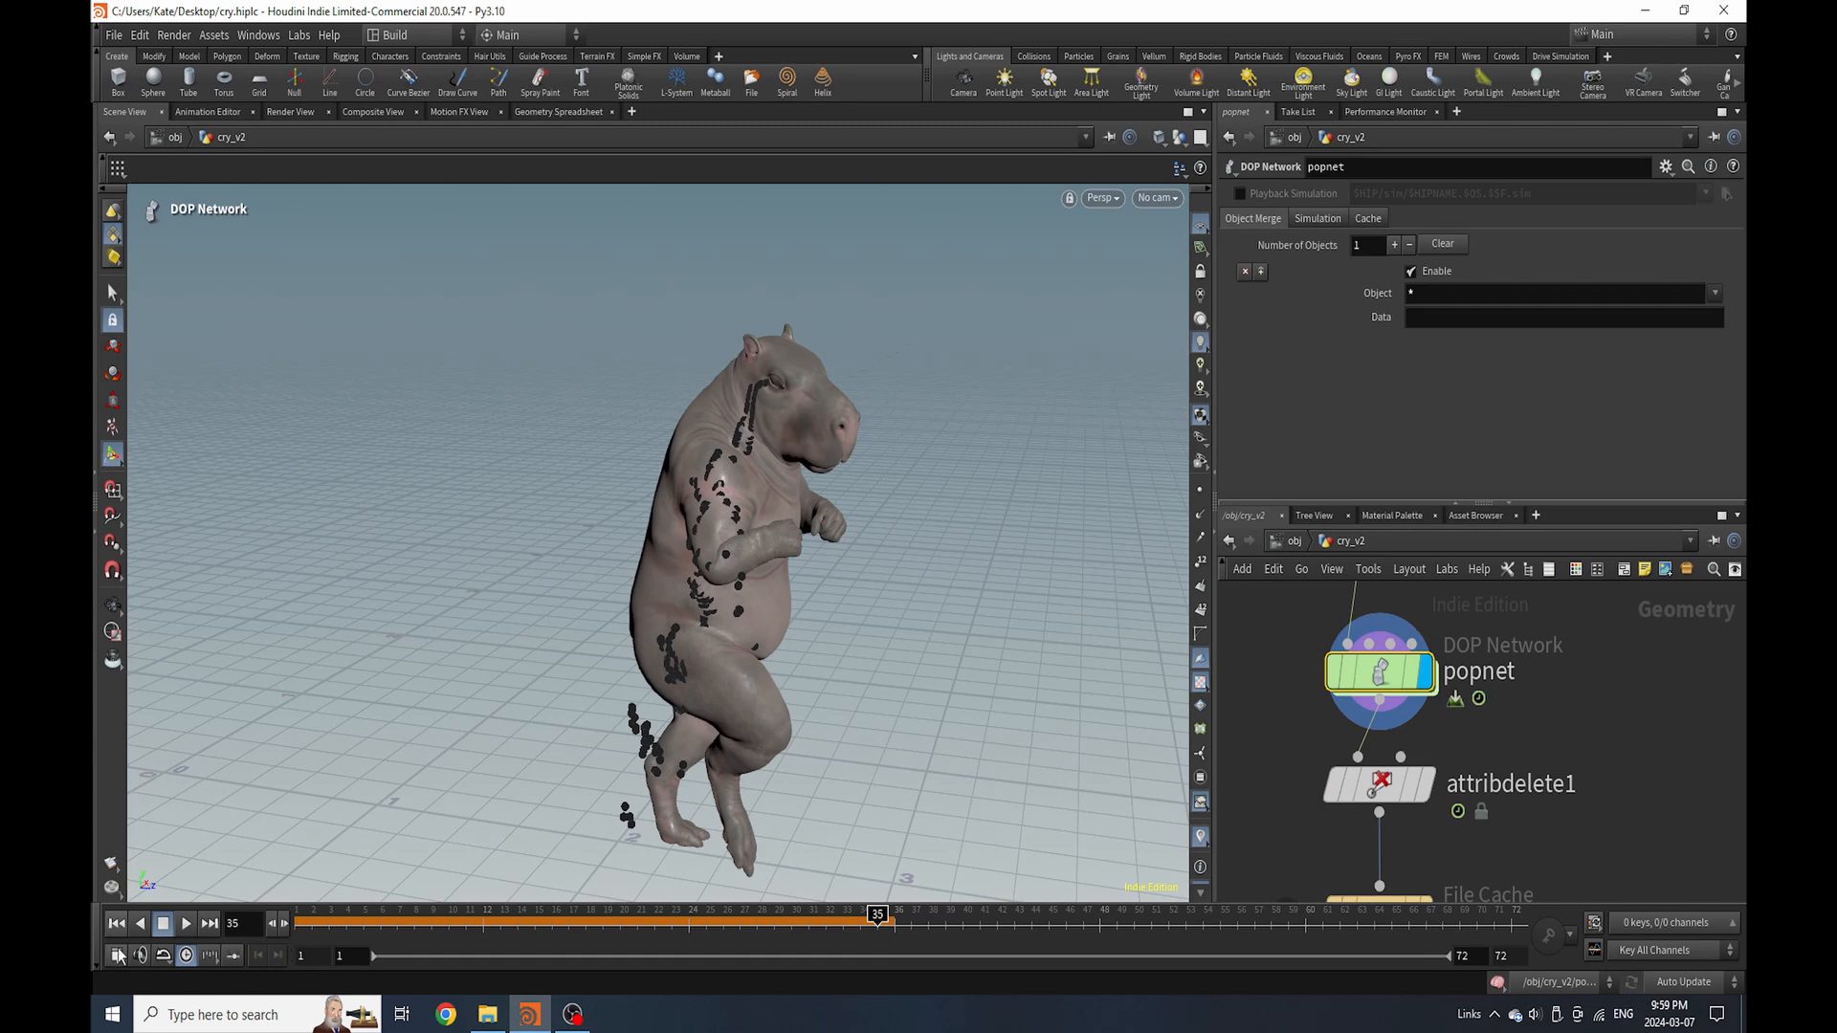
left_click(116, 925)
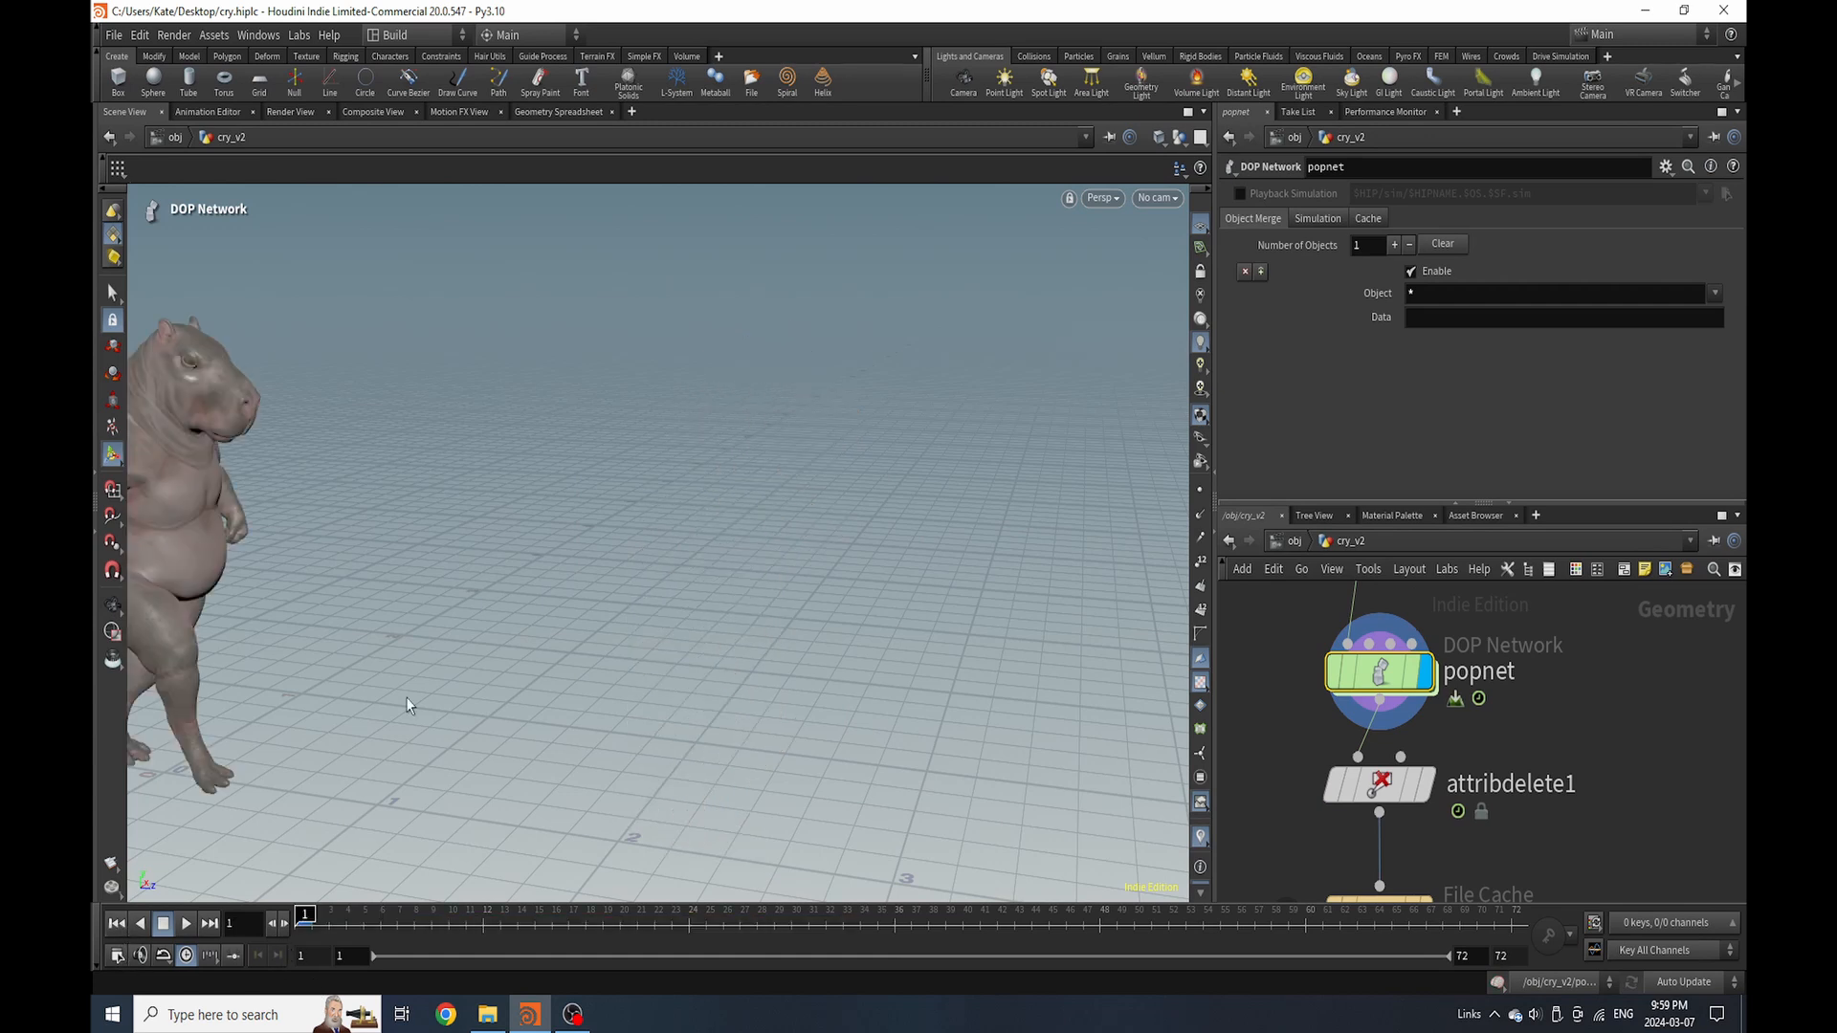
Go inside popnet and scrub through the first 15 frames of the particle simulation, ending back at frame 1
double_click(1378, 673)
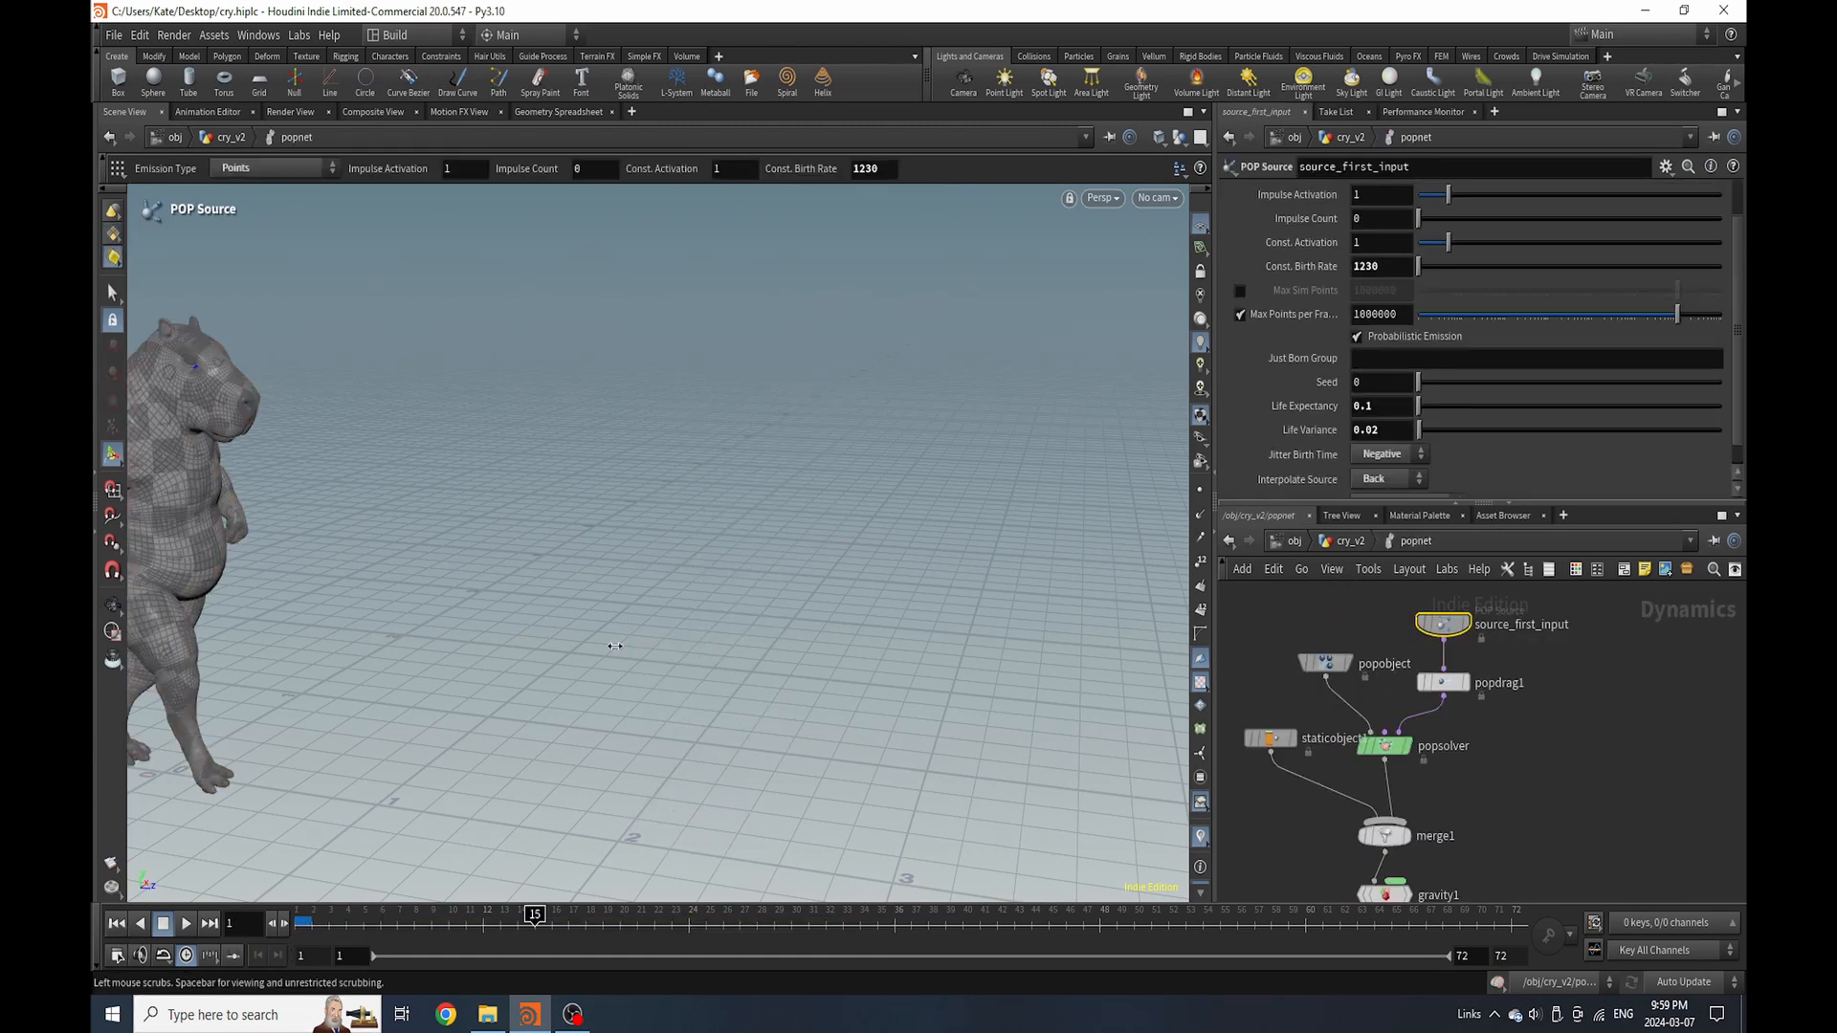
left_click(362, 915)
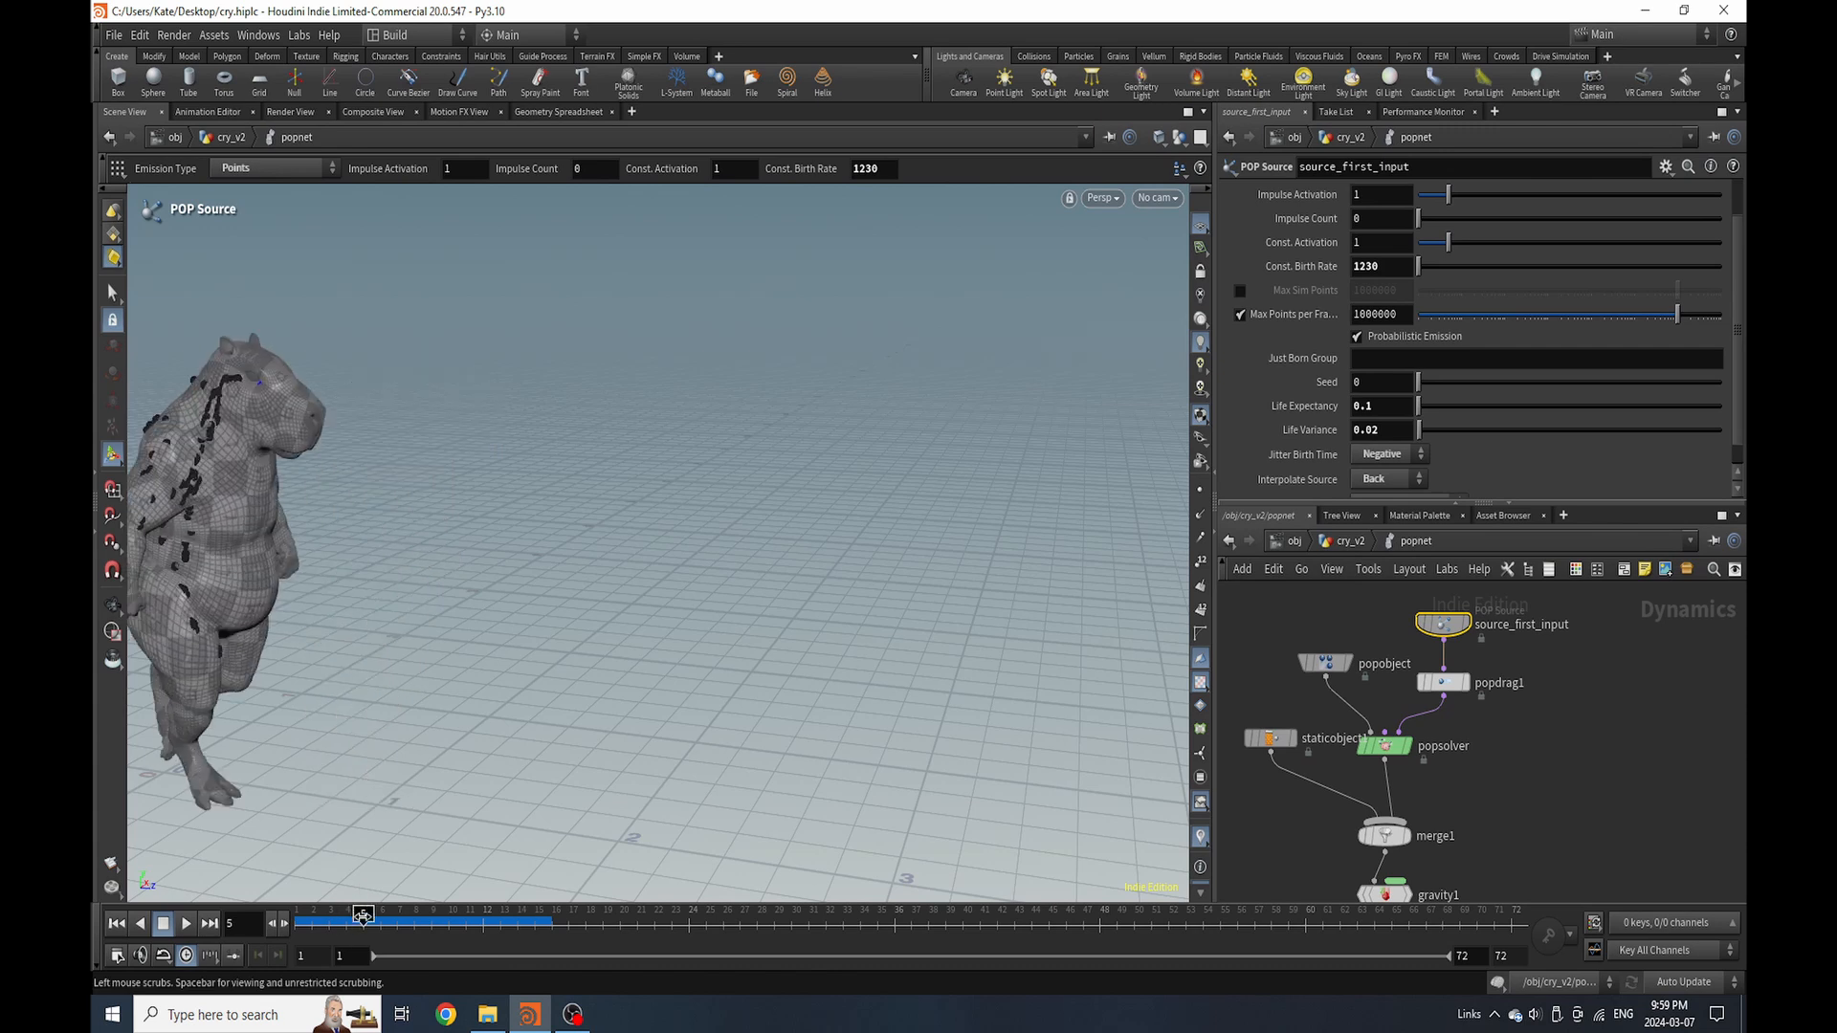
left_click_drag(363, 916, 256, 950)
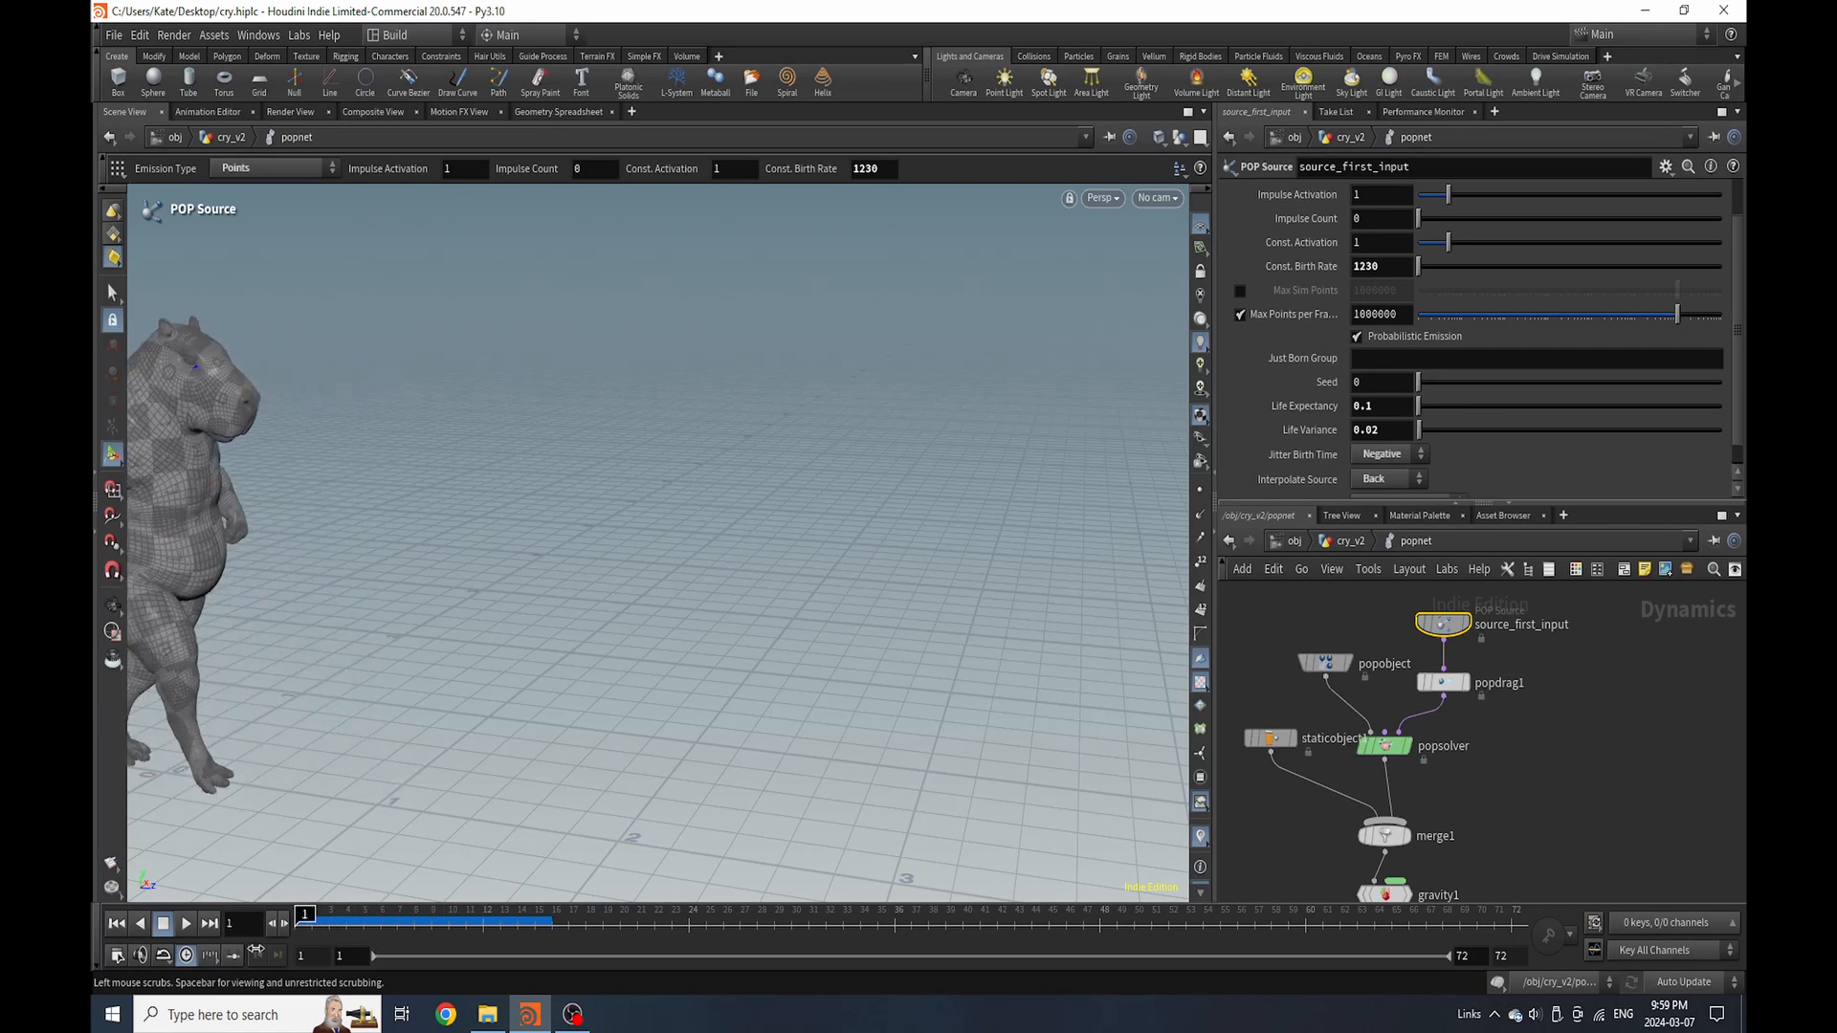
Set the Friction of the static collision object staticobject1 to 4
left_click(1270, 738)
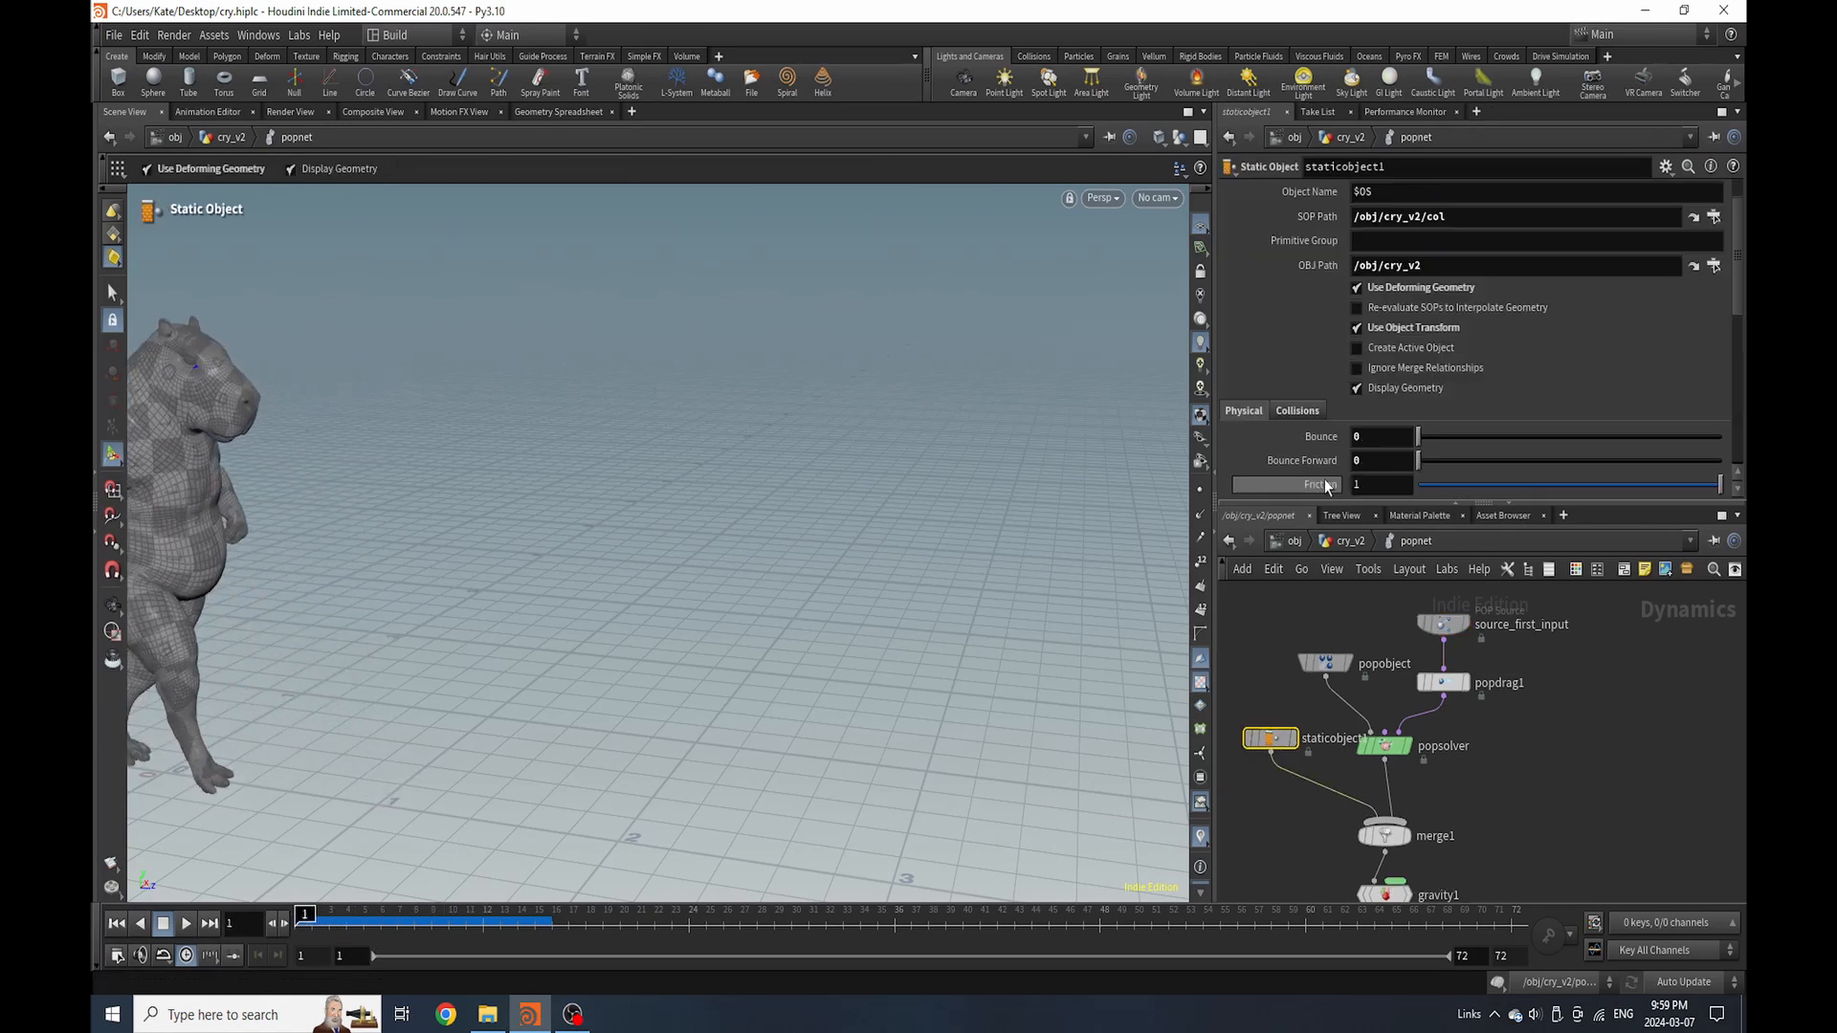
scroll(1407, 406, "down", 4)
double_click(1402, 352)
type("4")
key("Return")
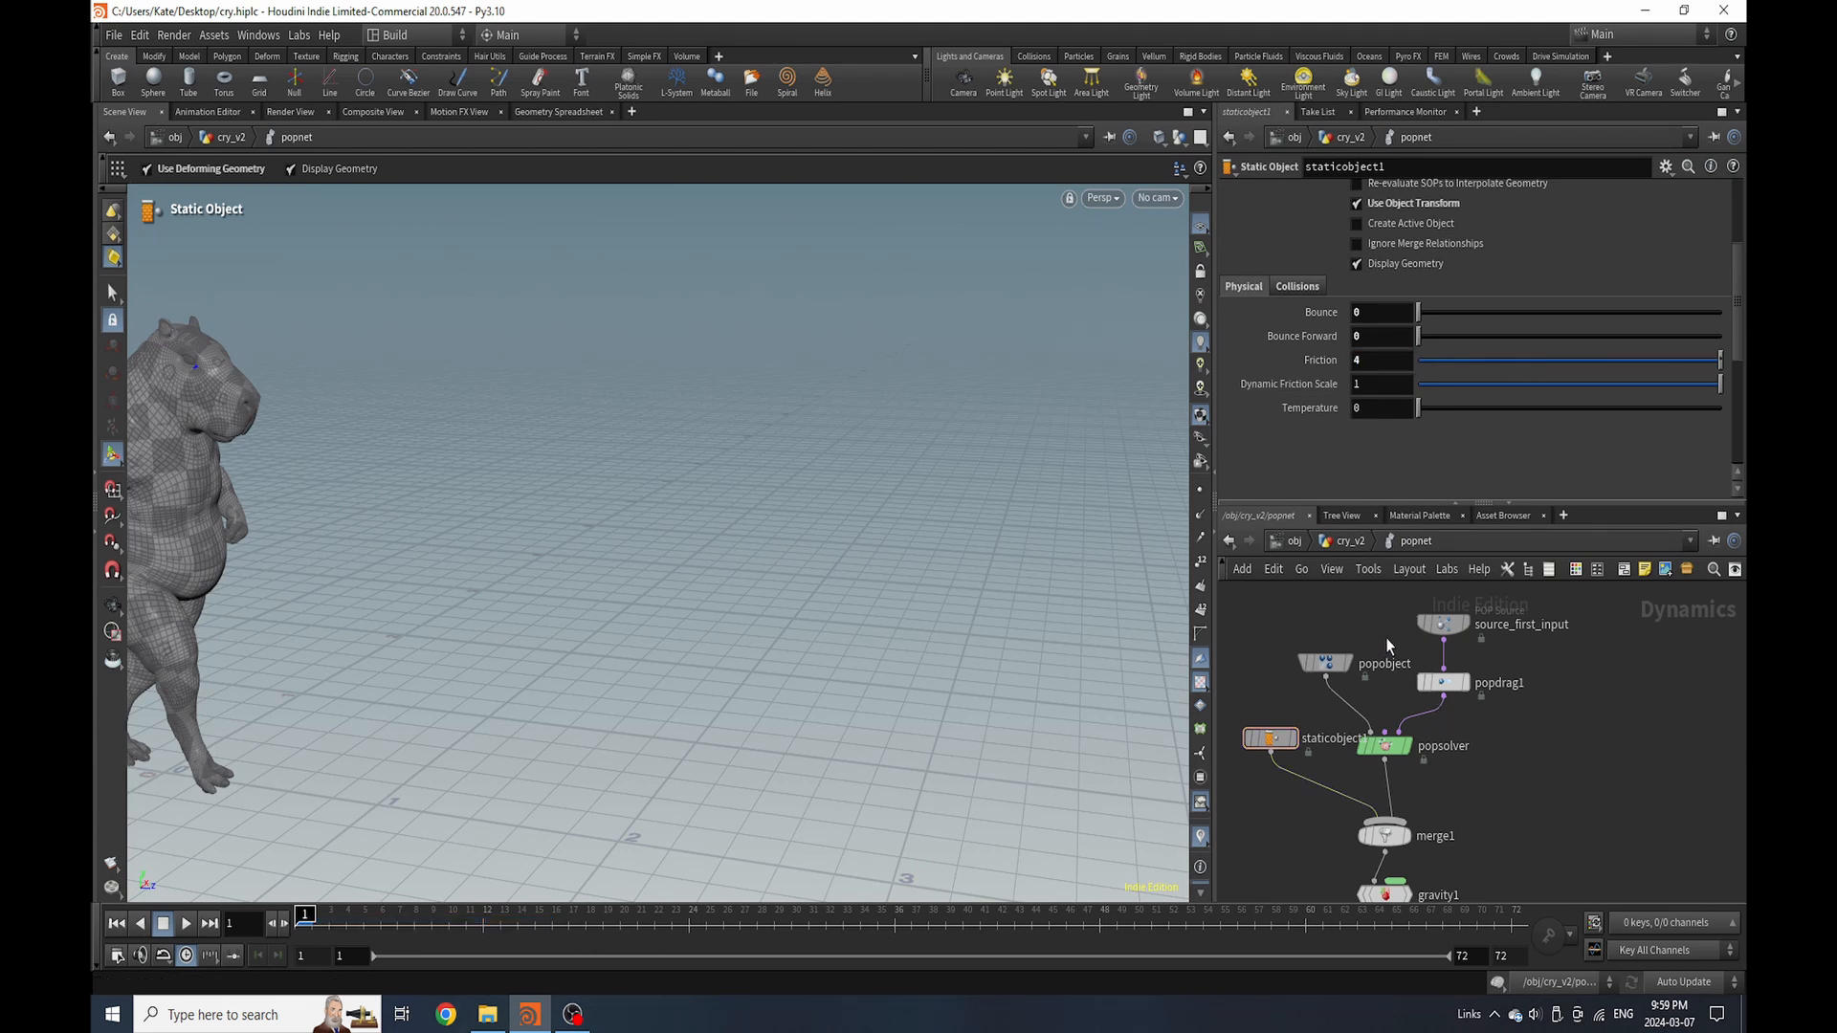
Set the Air Resistance of popdrag1 to 123 and scrub the simulation, ending at frame 20
middle_click_drag(1411, 849, 1371, 868)
left_click(1346, 765)
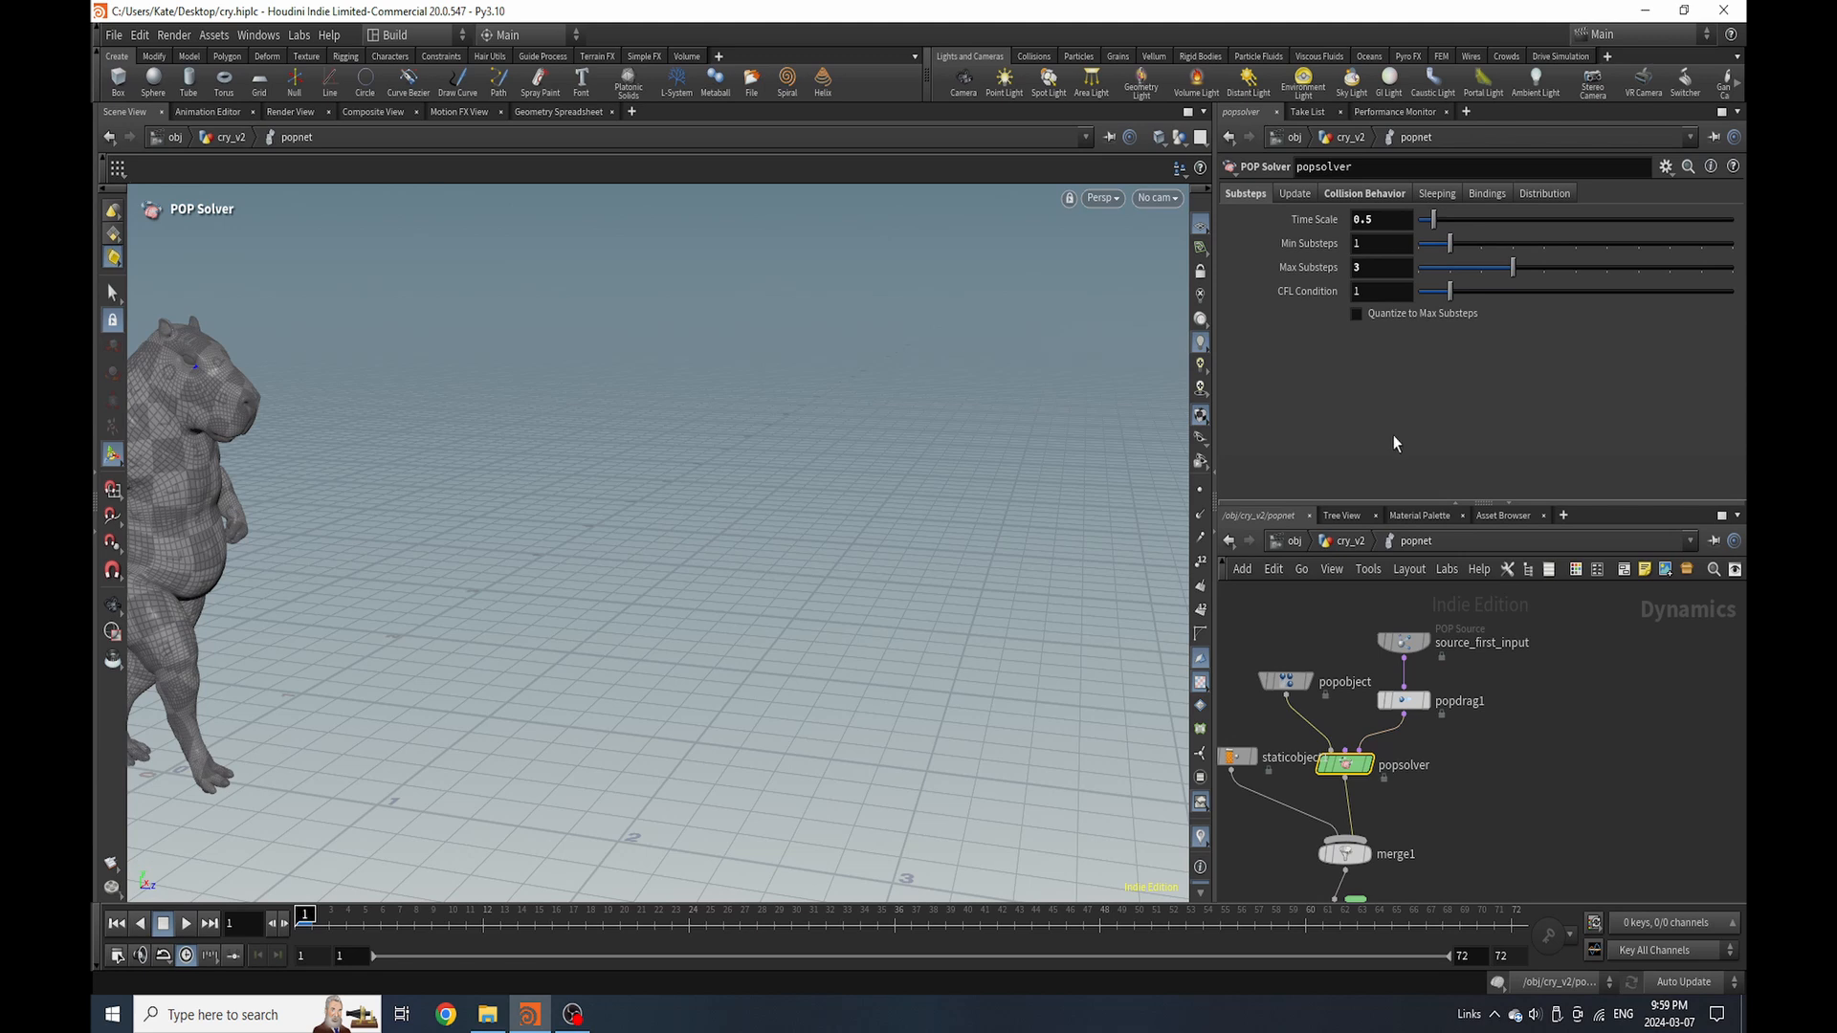
left_click(1403, 699)
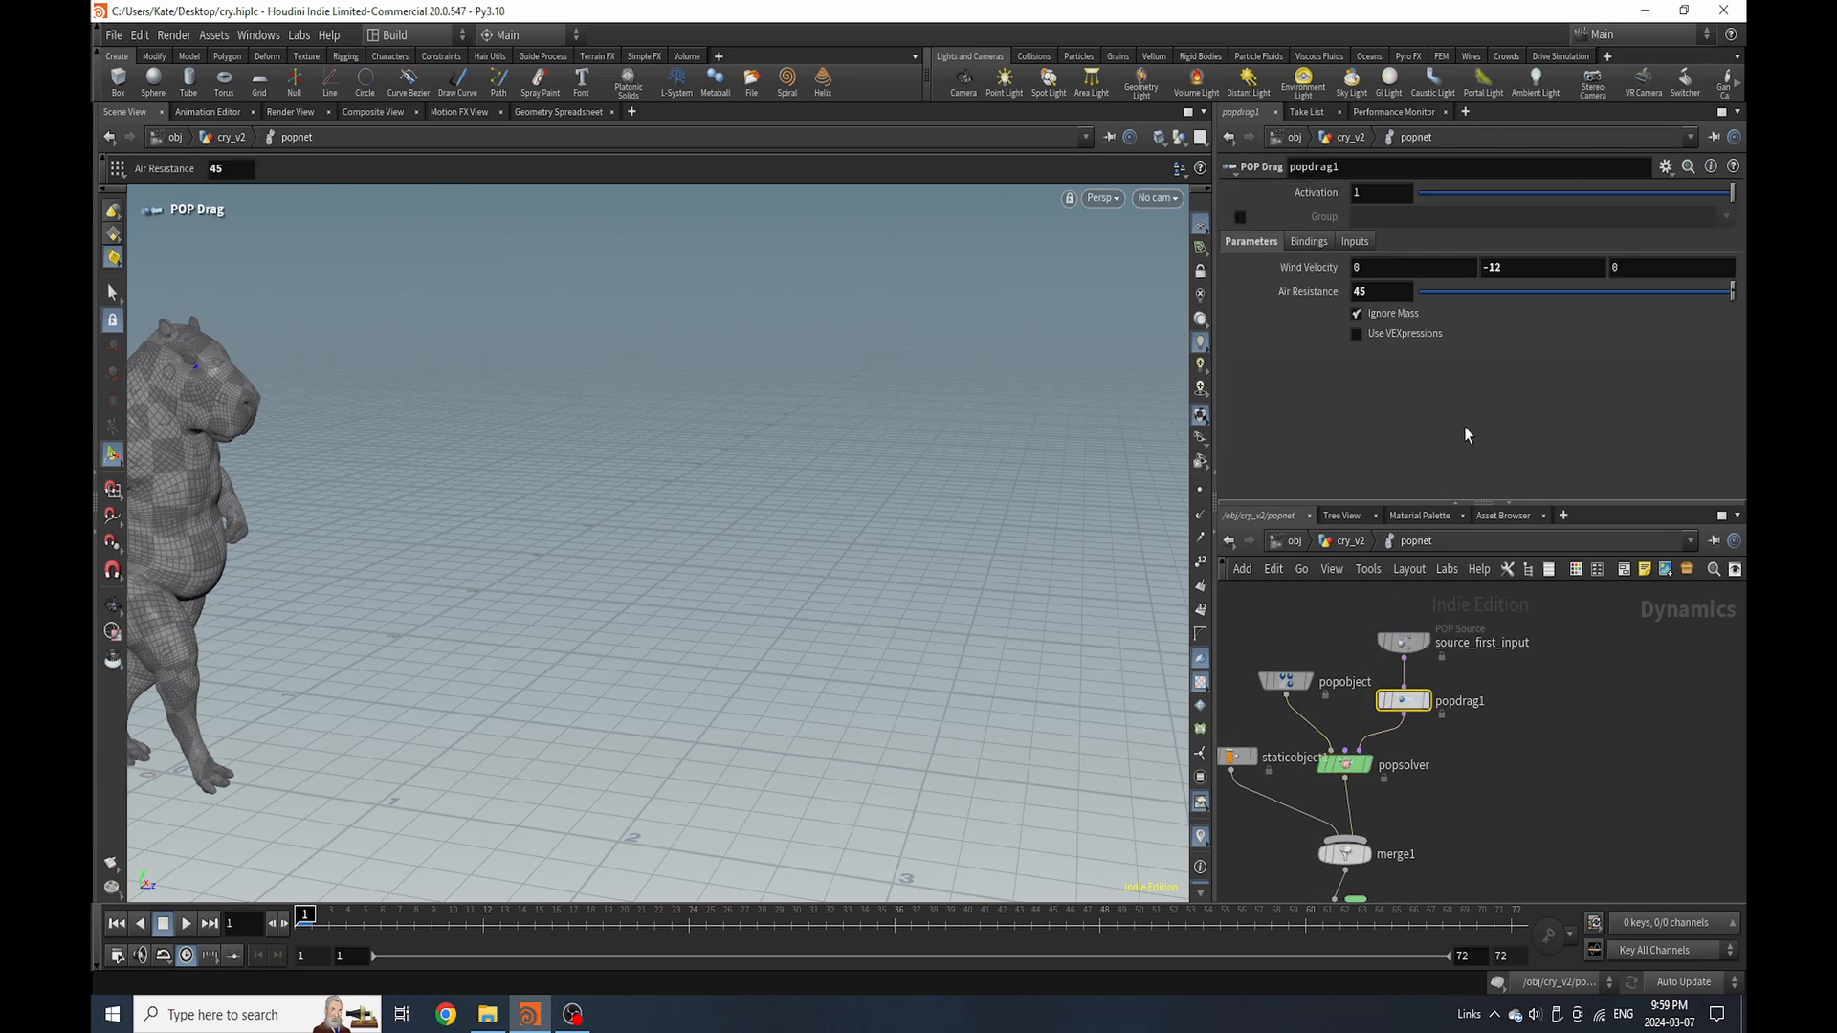
double_click(1377, 291)
type("123")
key("Return")
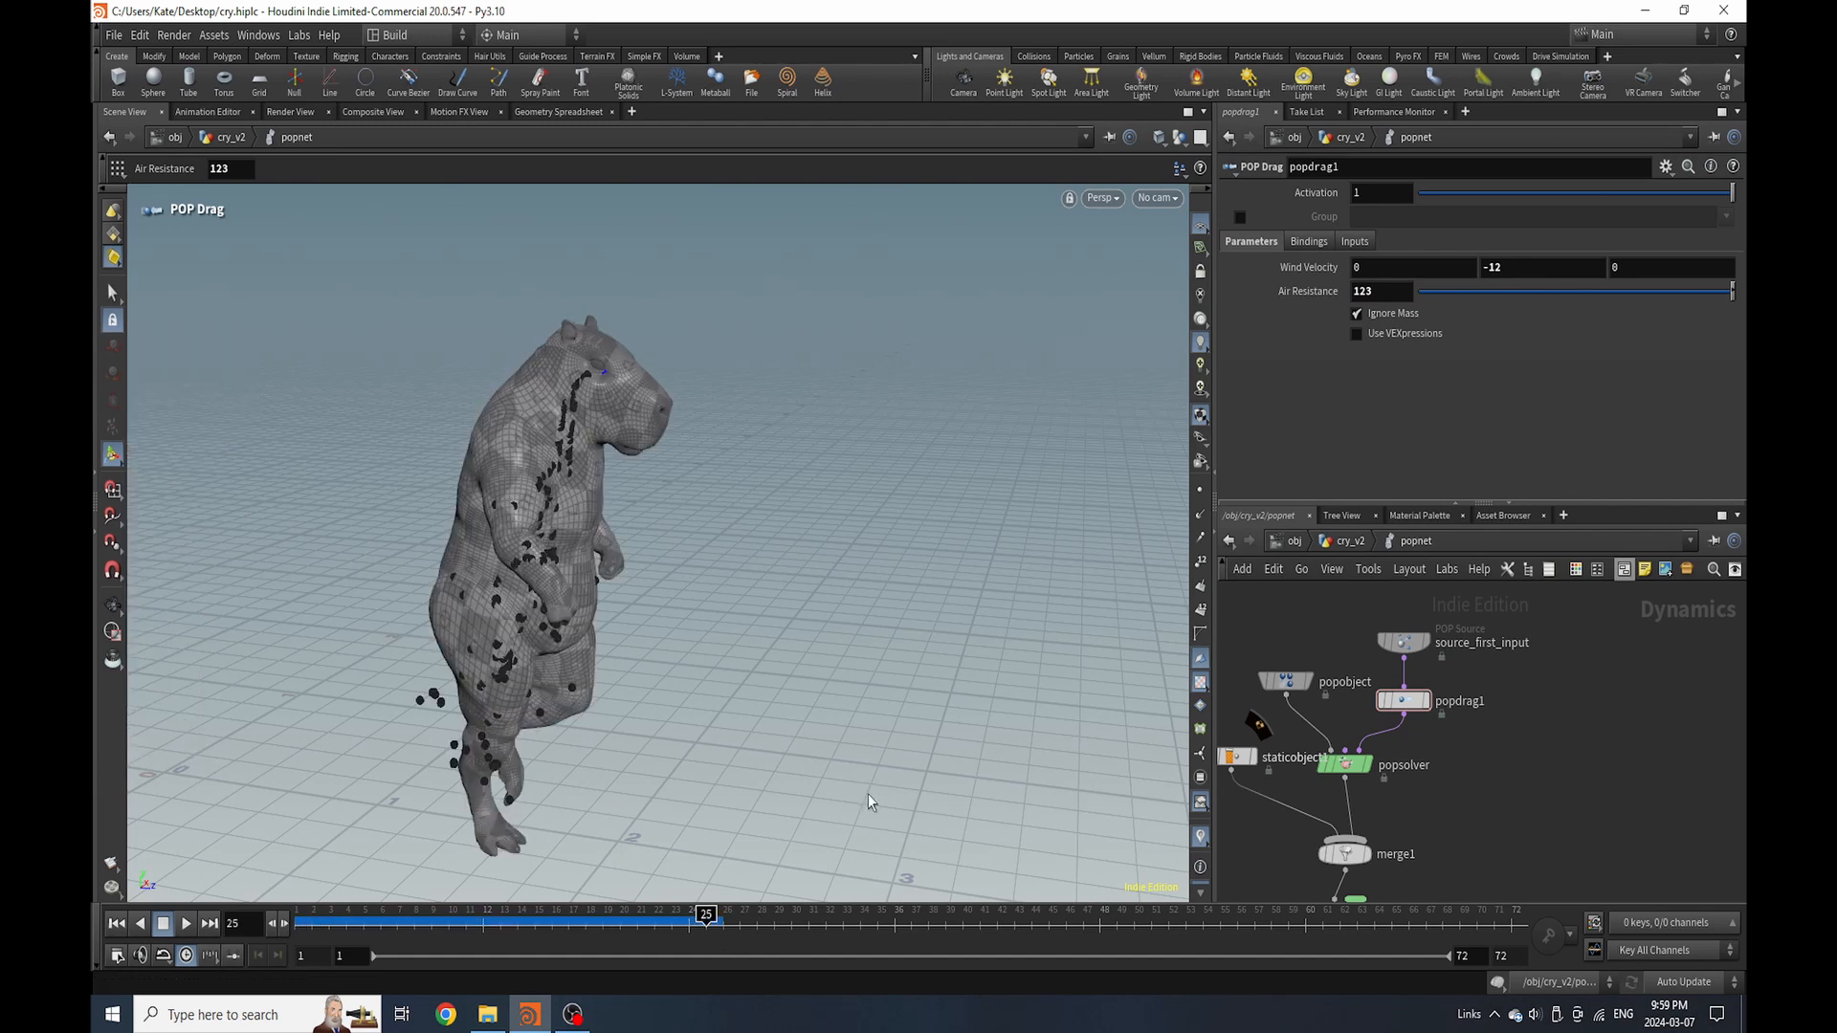
left_click_drag(345, 926, 622, 952)
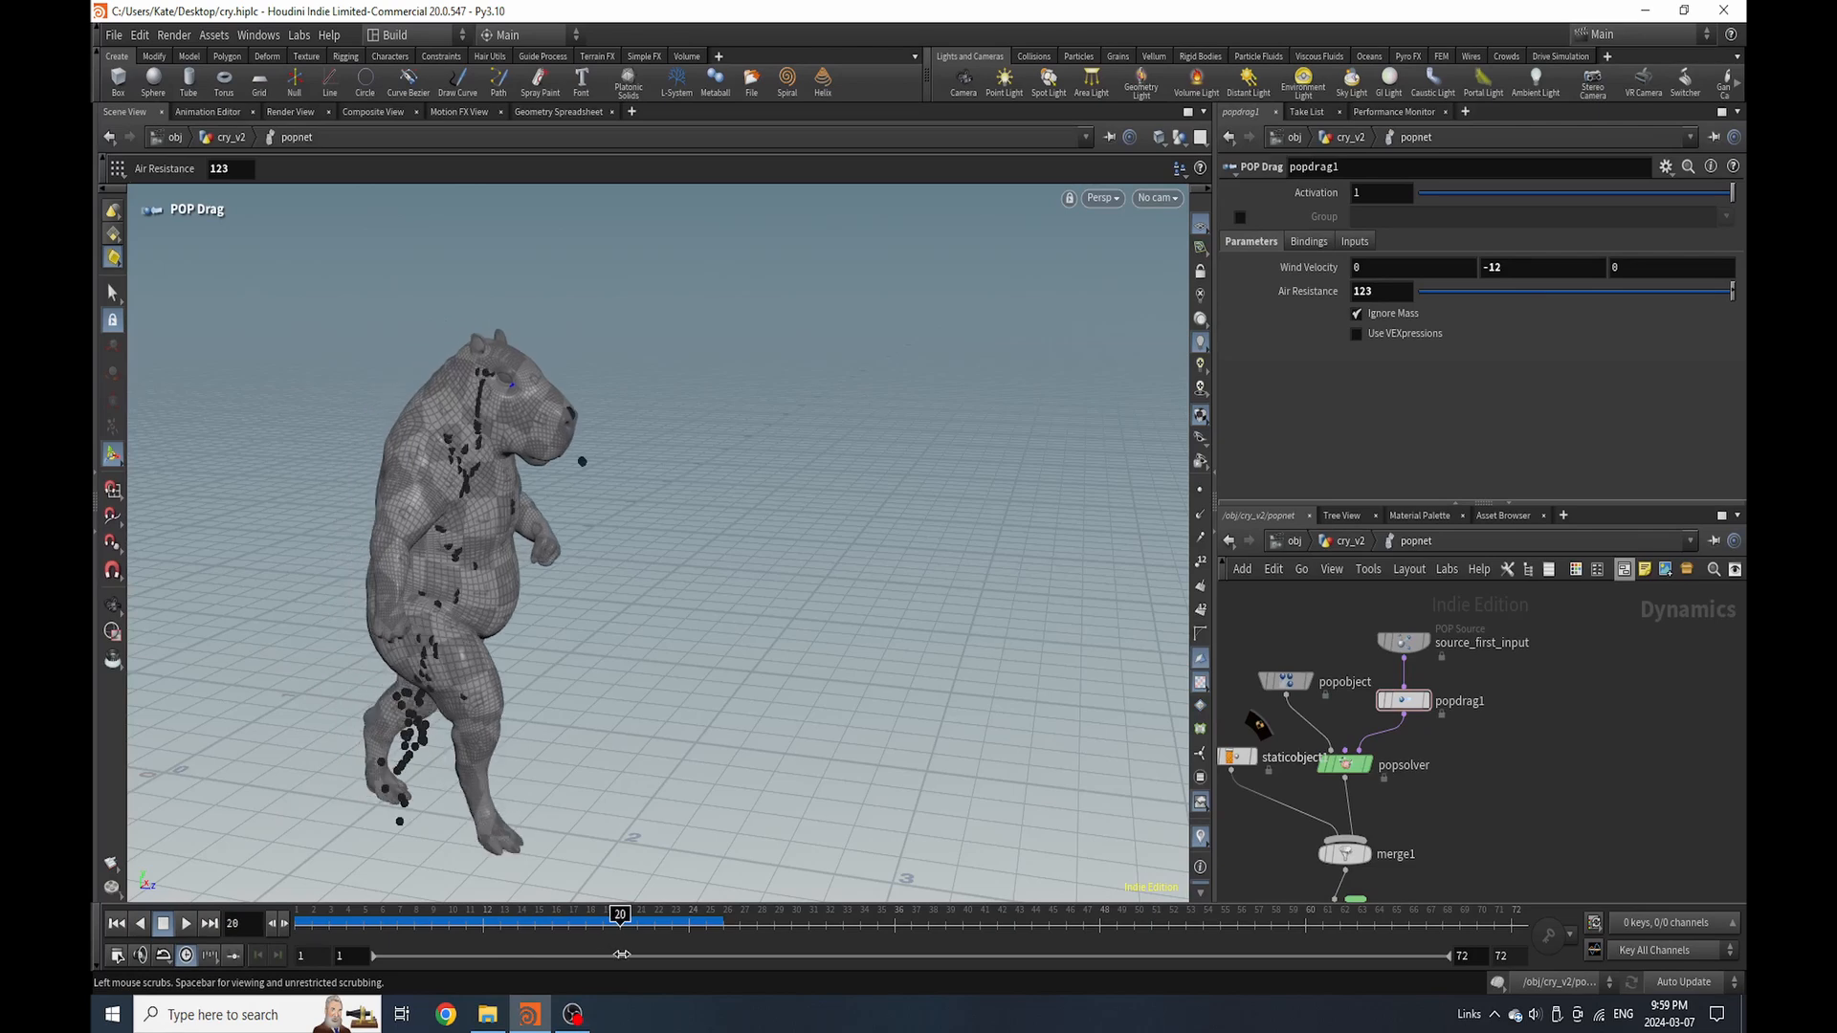
Go up to cry_v2, set the Scale Time of popnet to 0.5 and rerun the simulation
key("ctrl+Up")
left_click(1338, 543)
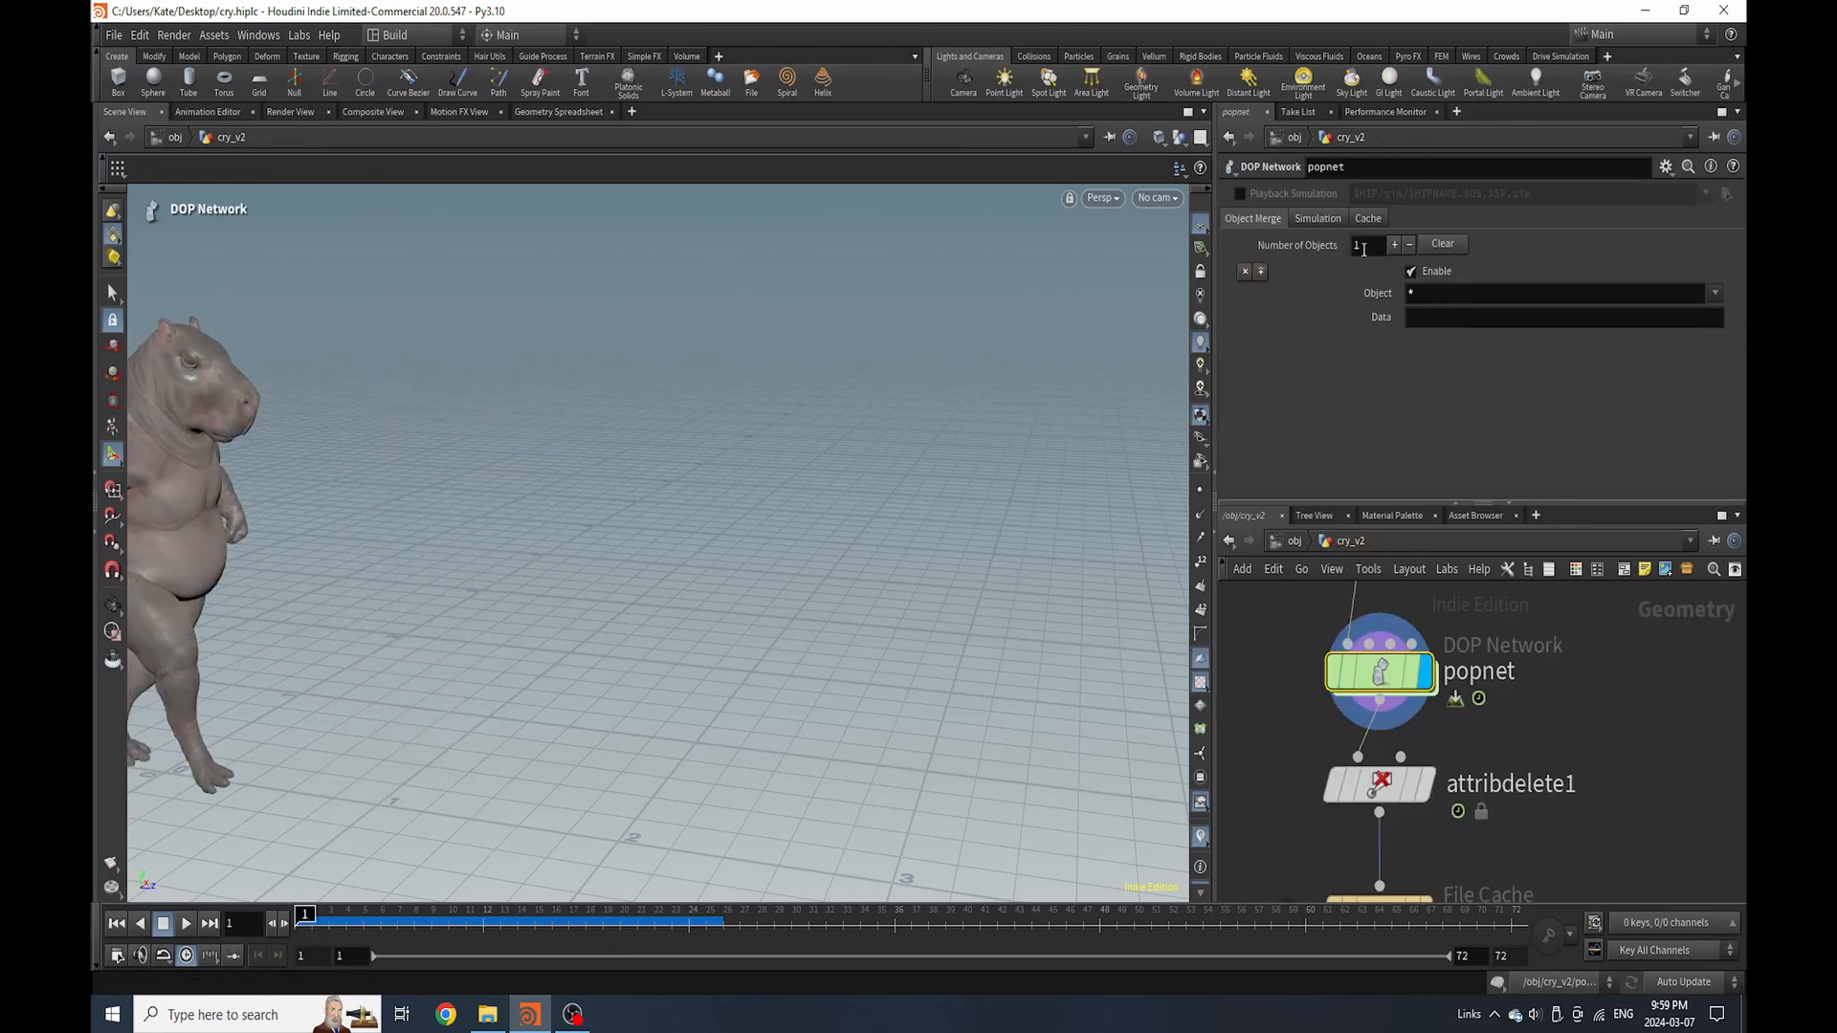
left_click(1317, 219)
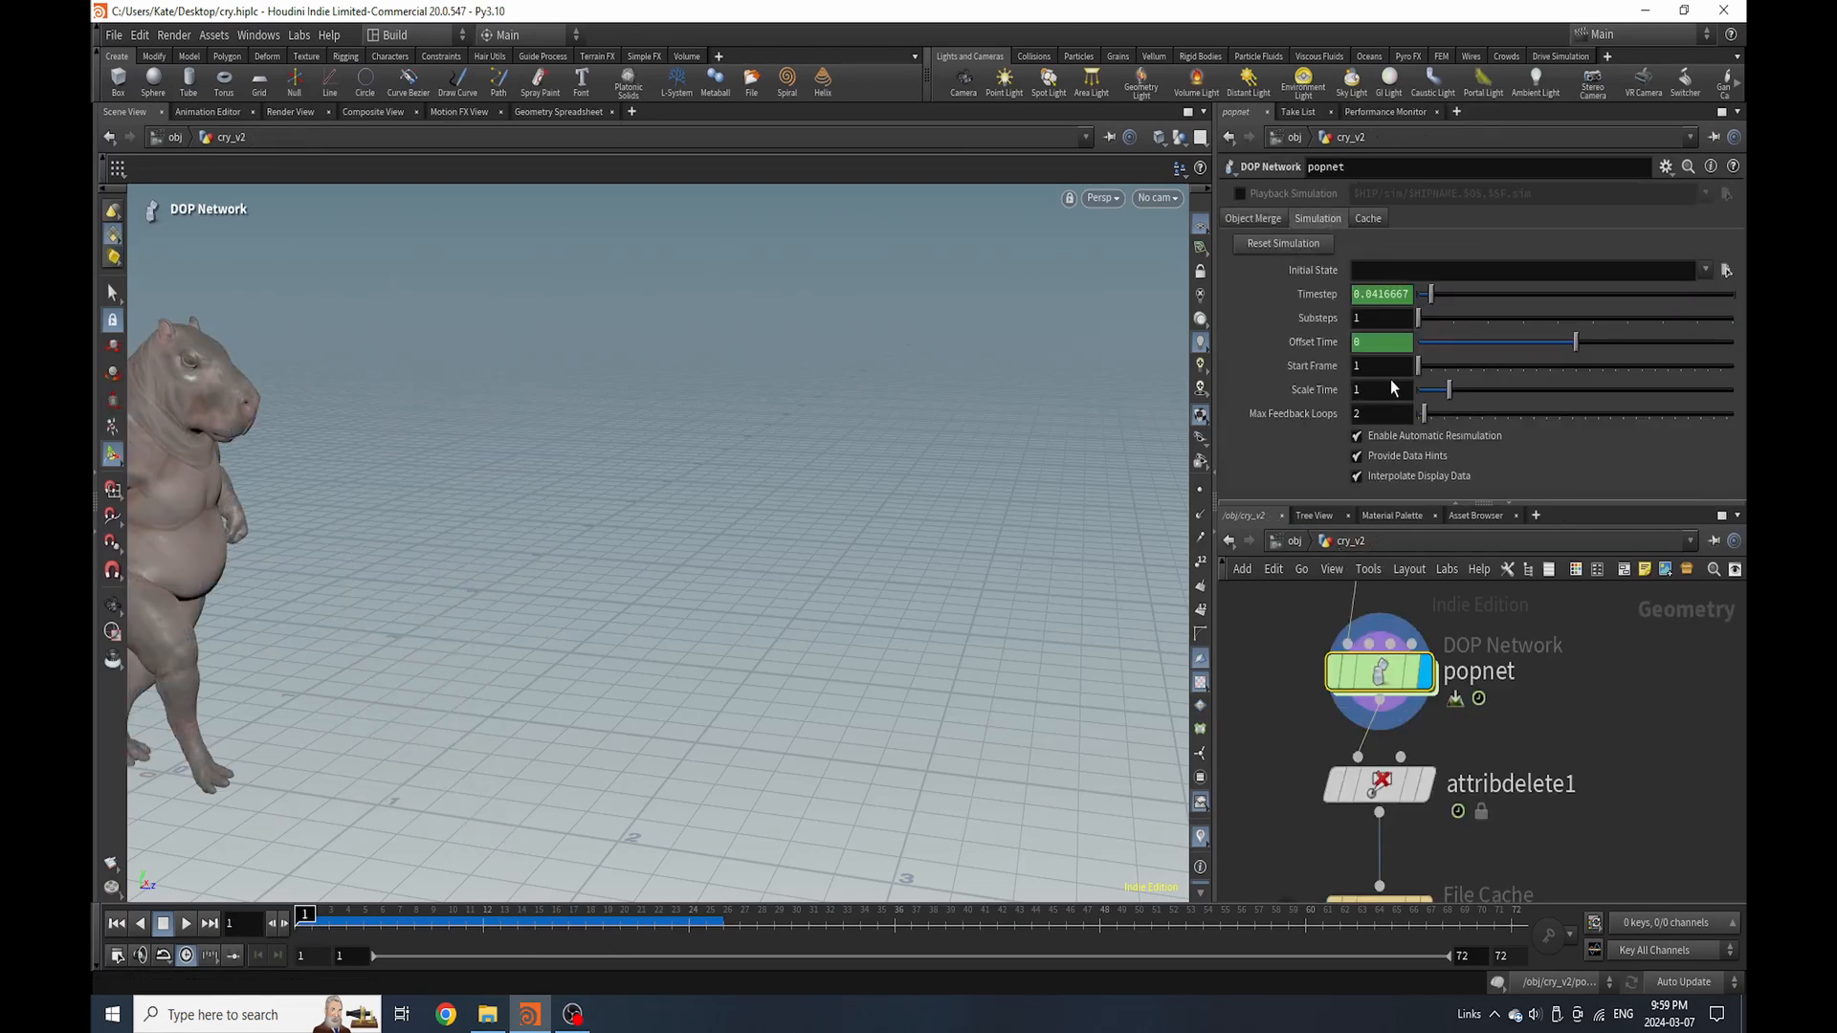
type("0.5")
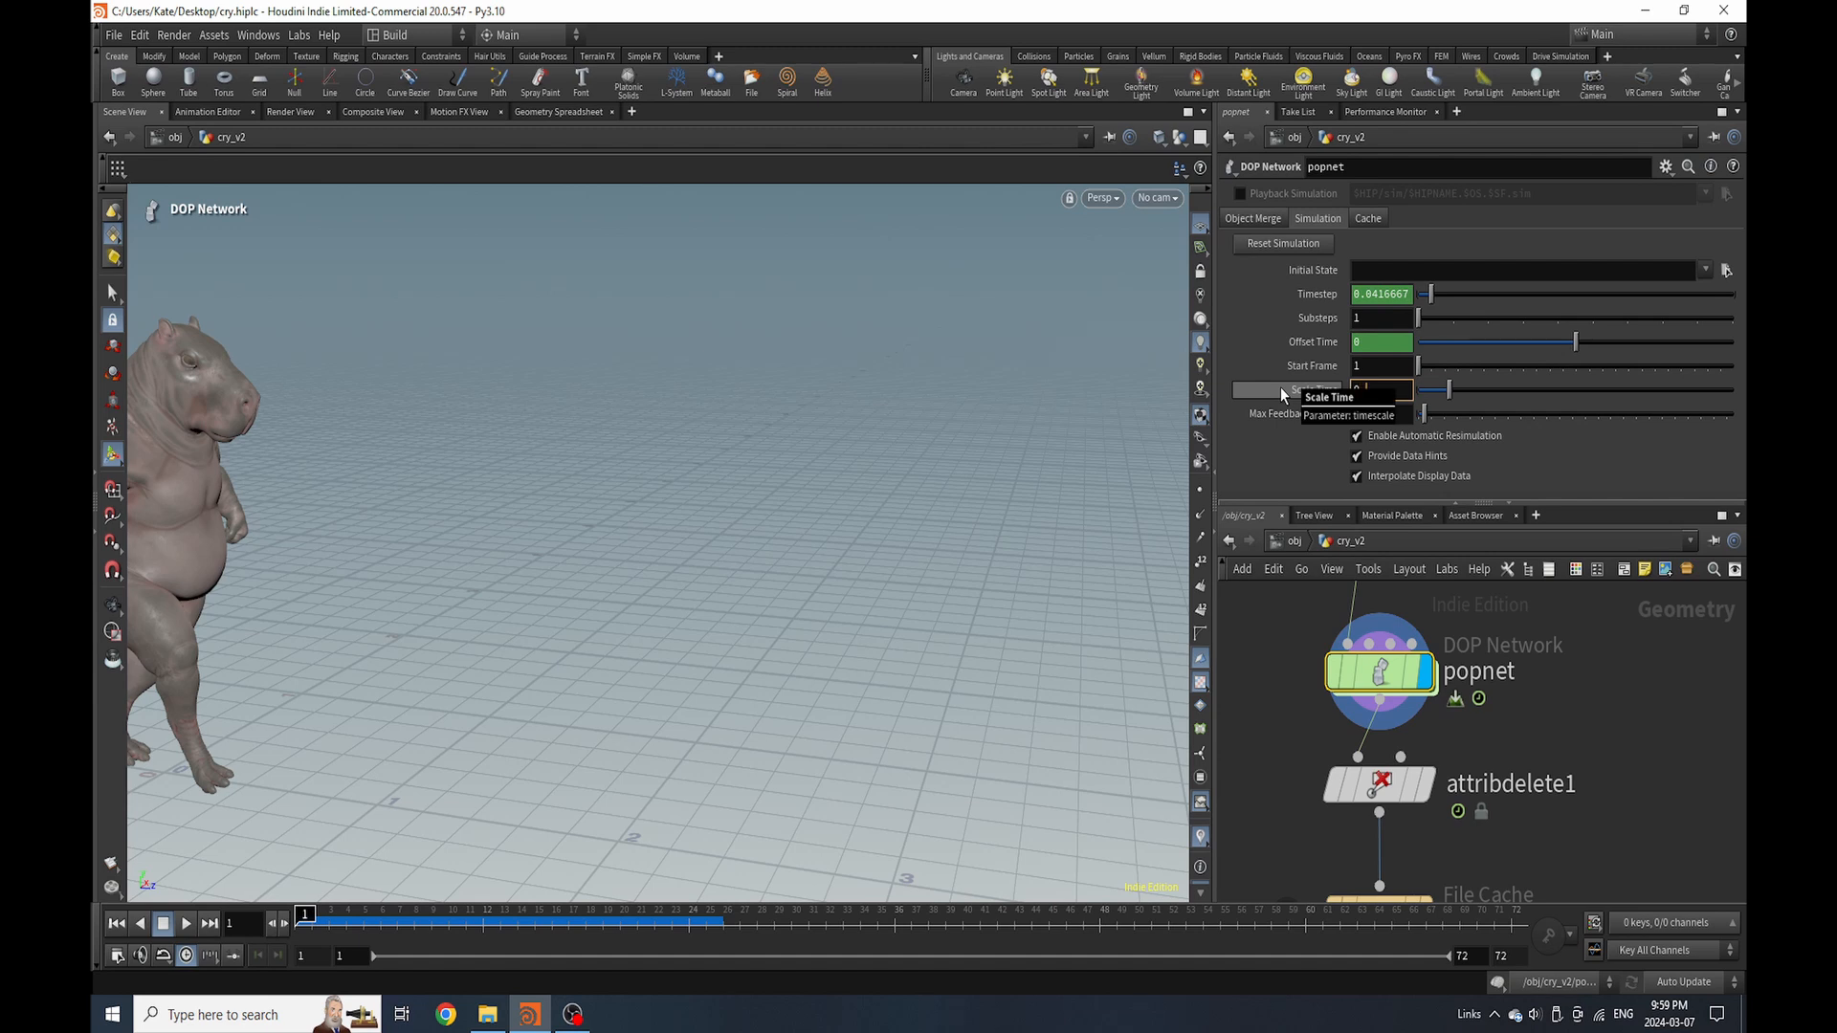
key("Return")
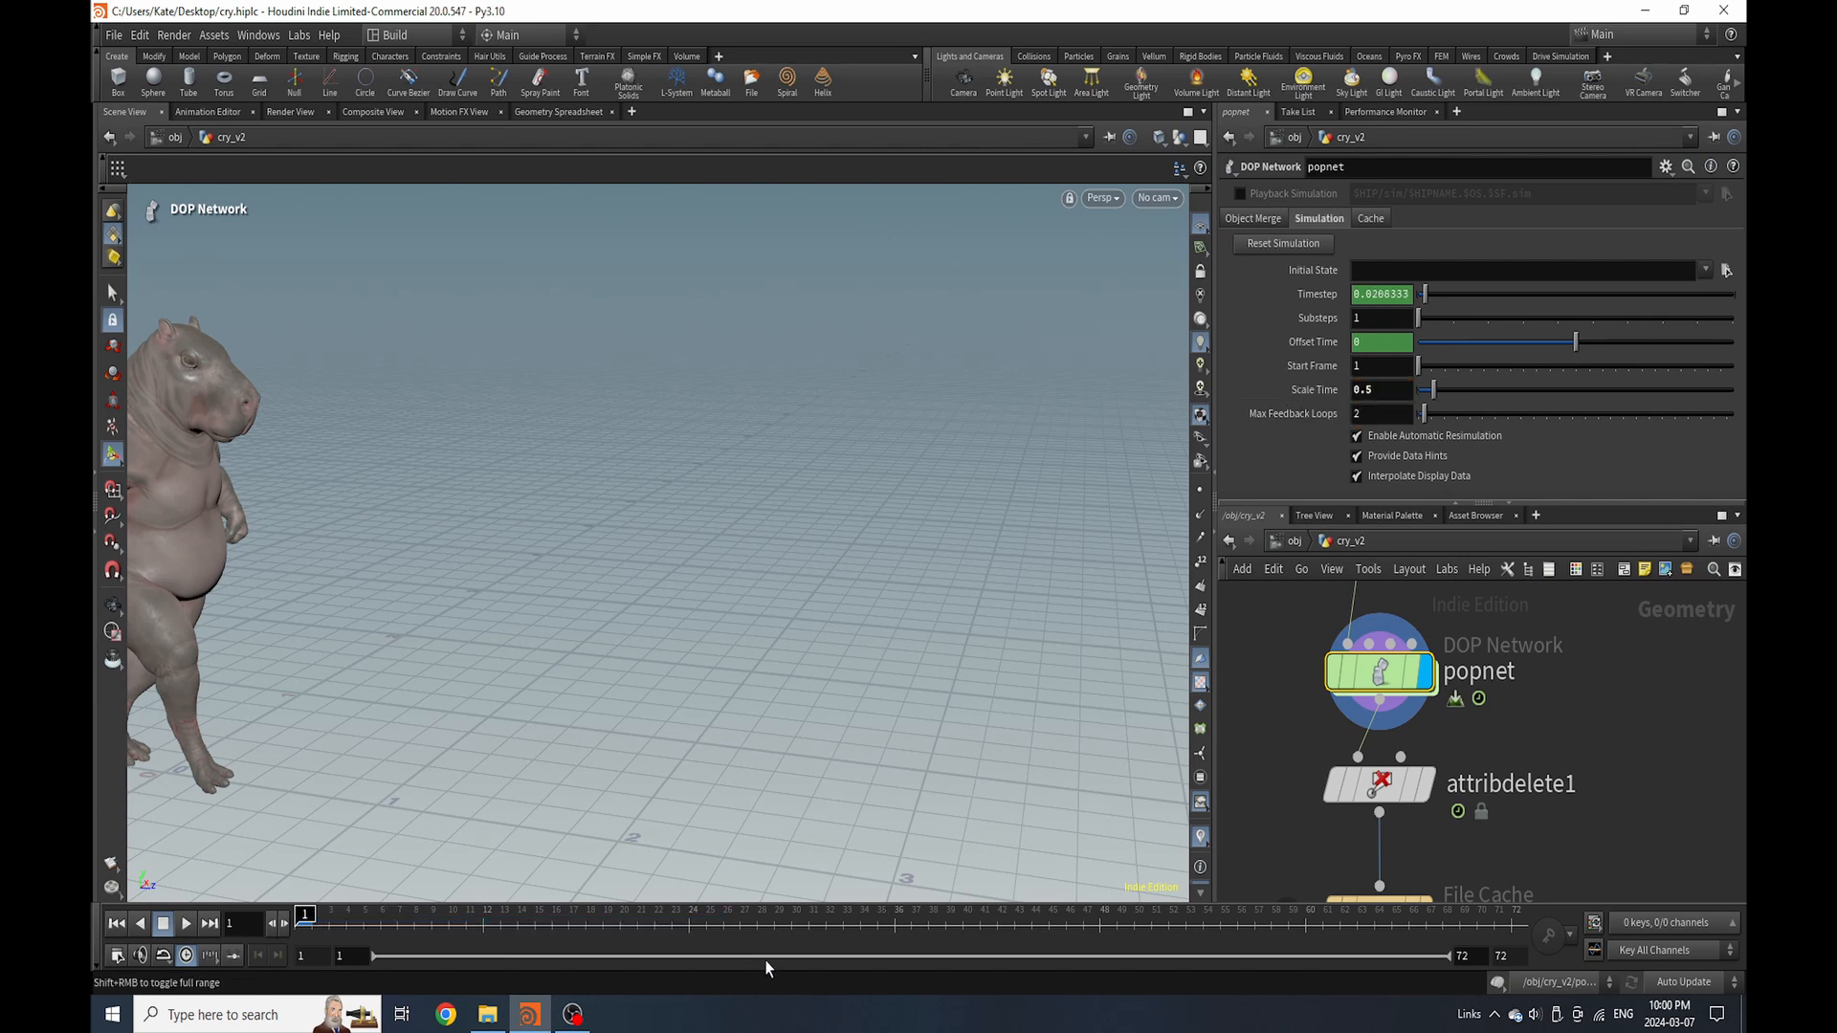
left_click(752, 914)
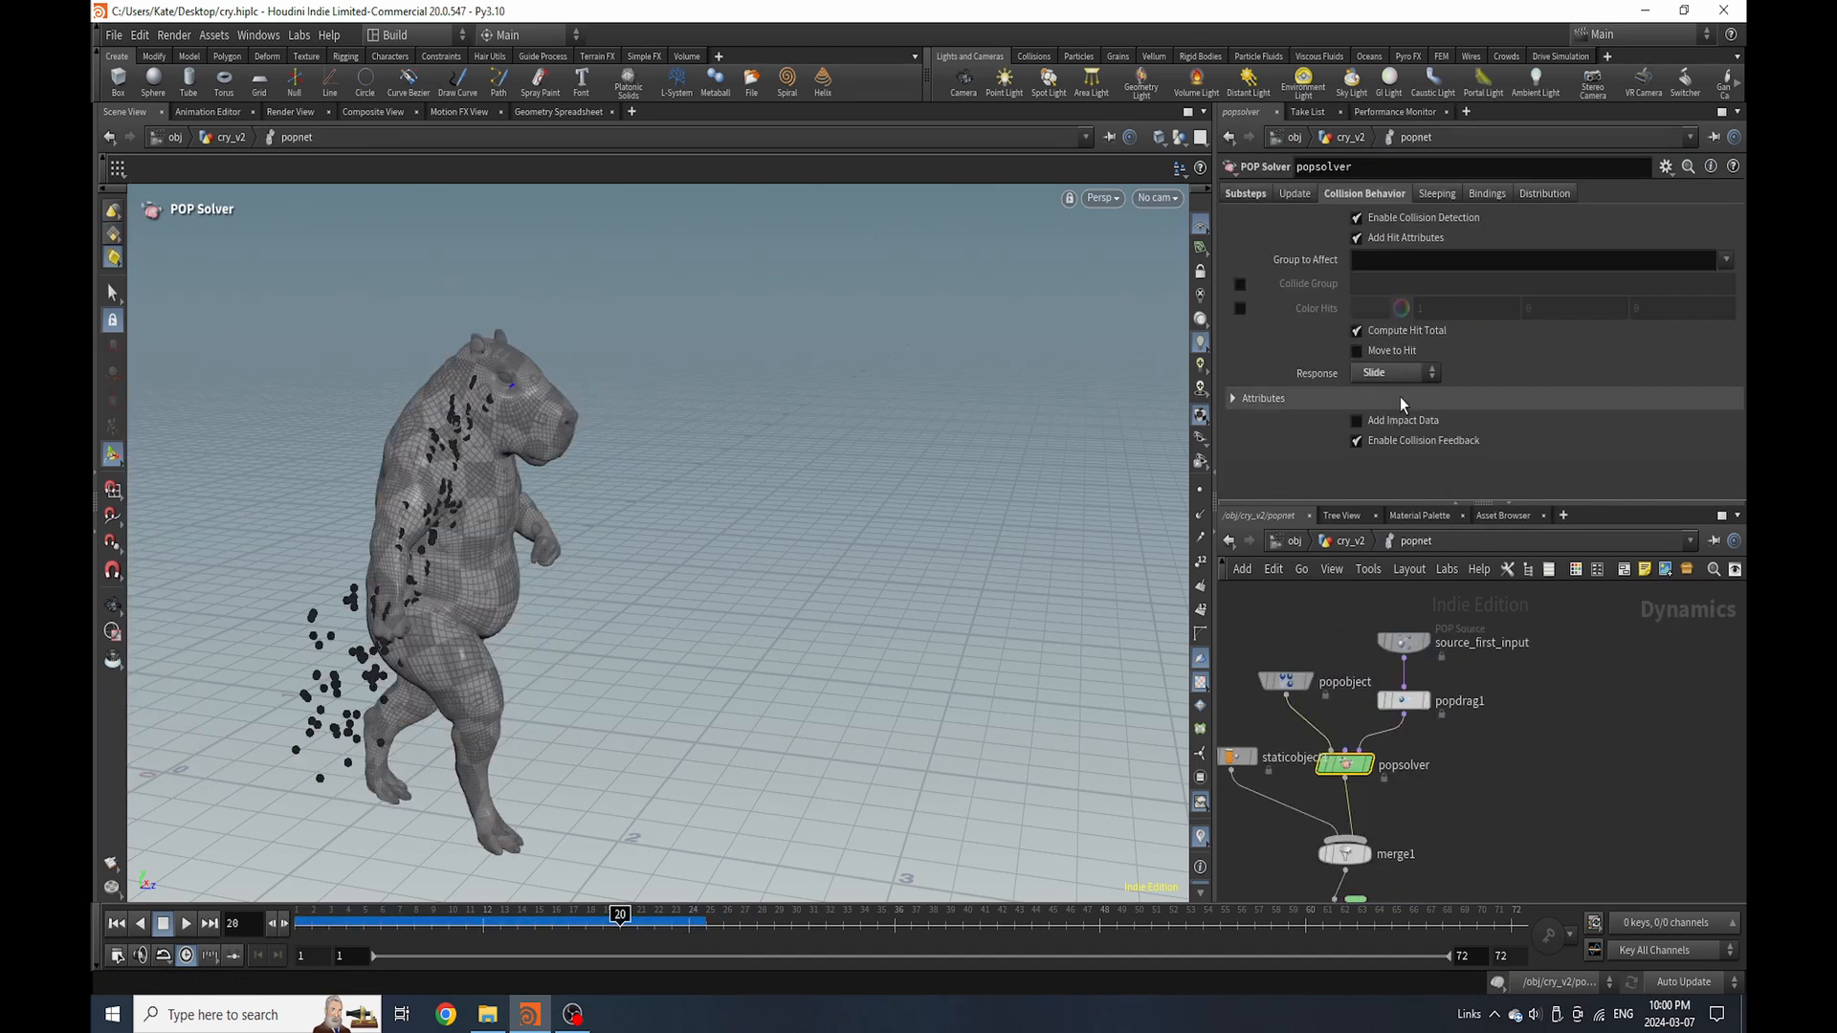
Set the collision Response of popsolver to Stick and check the tear particles on the creature through frame 53
left_click(1392, 373)
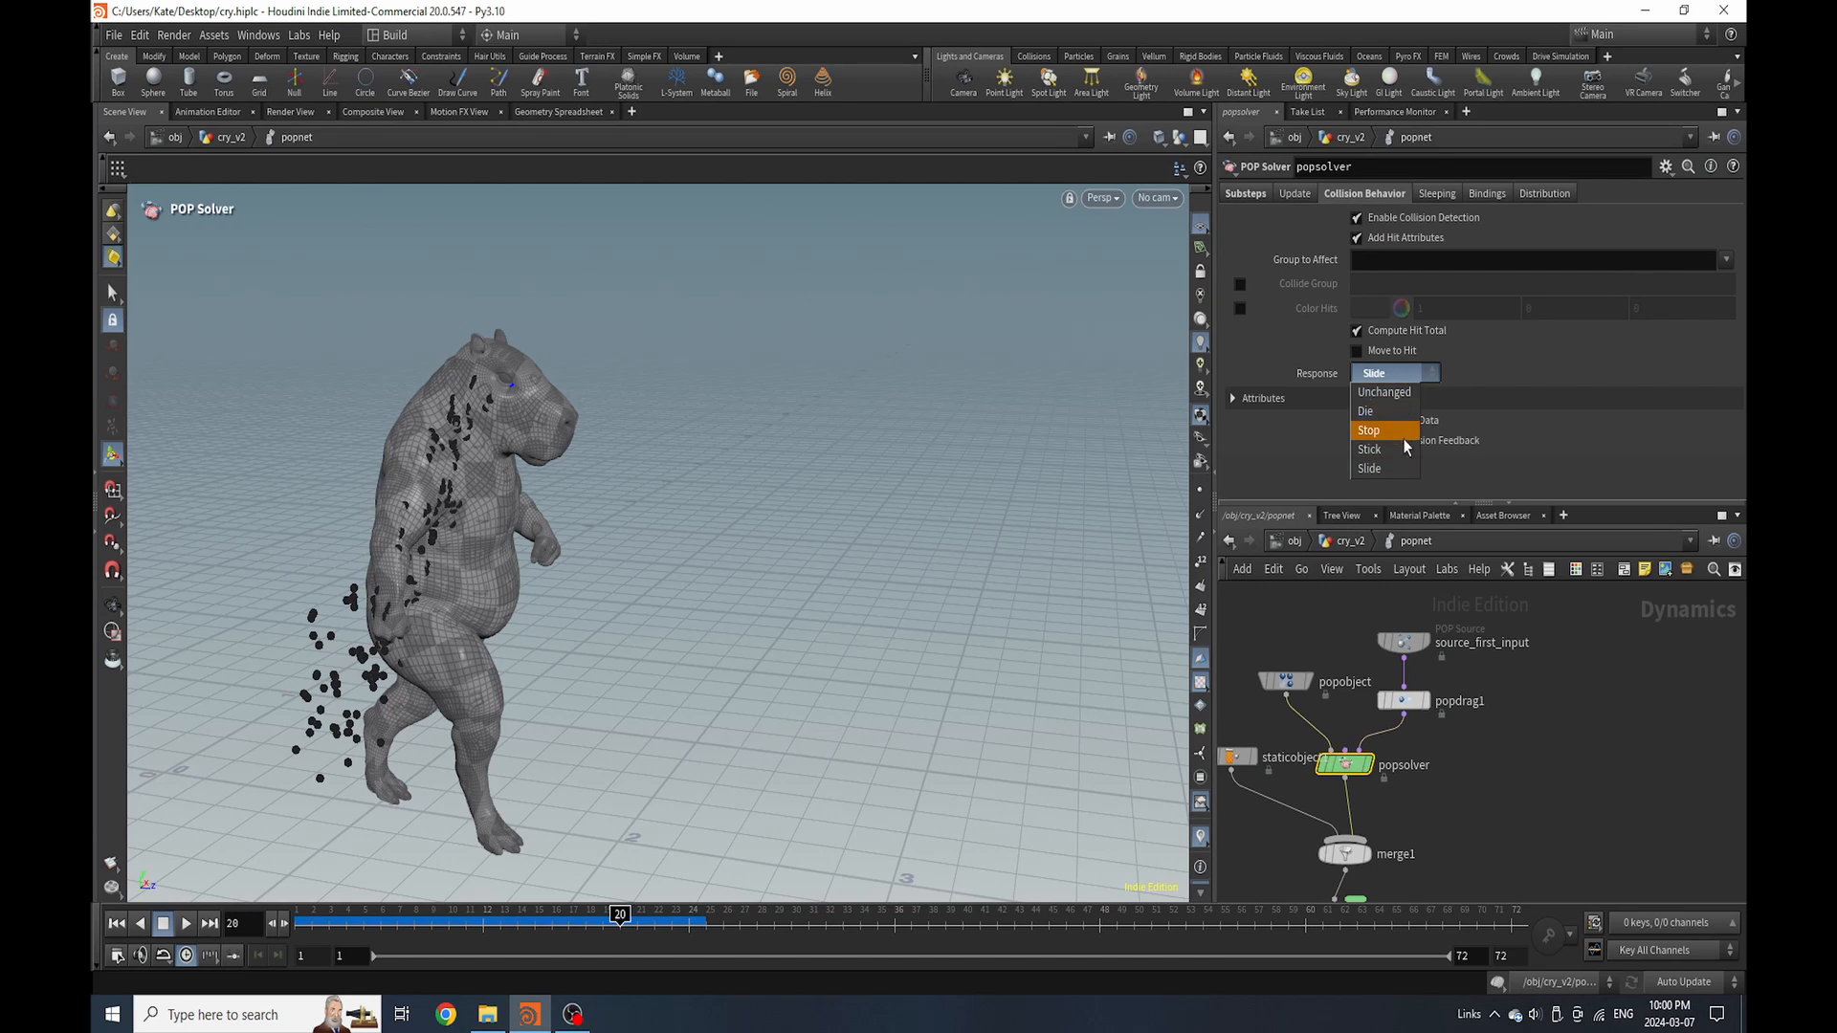
left_click(1396, 451)
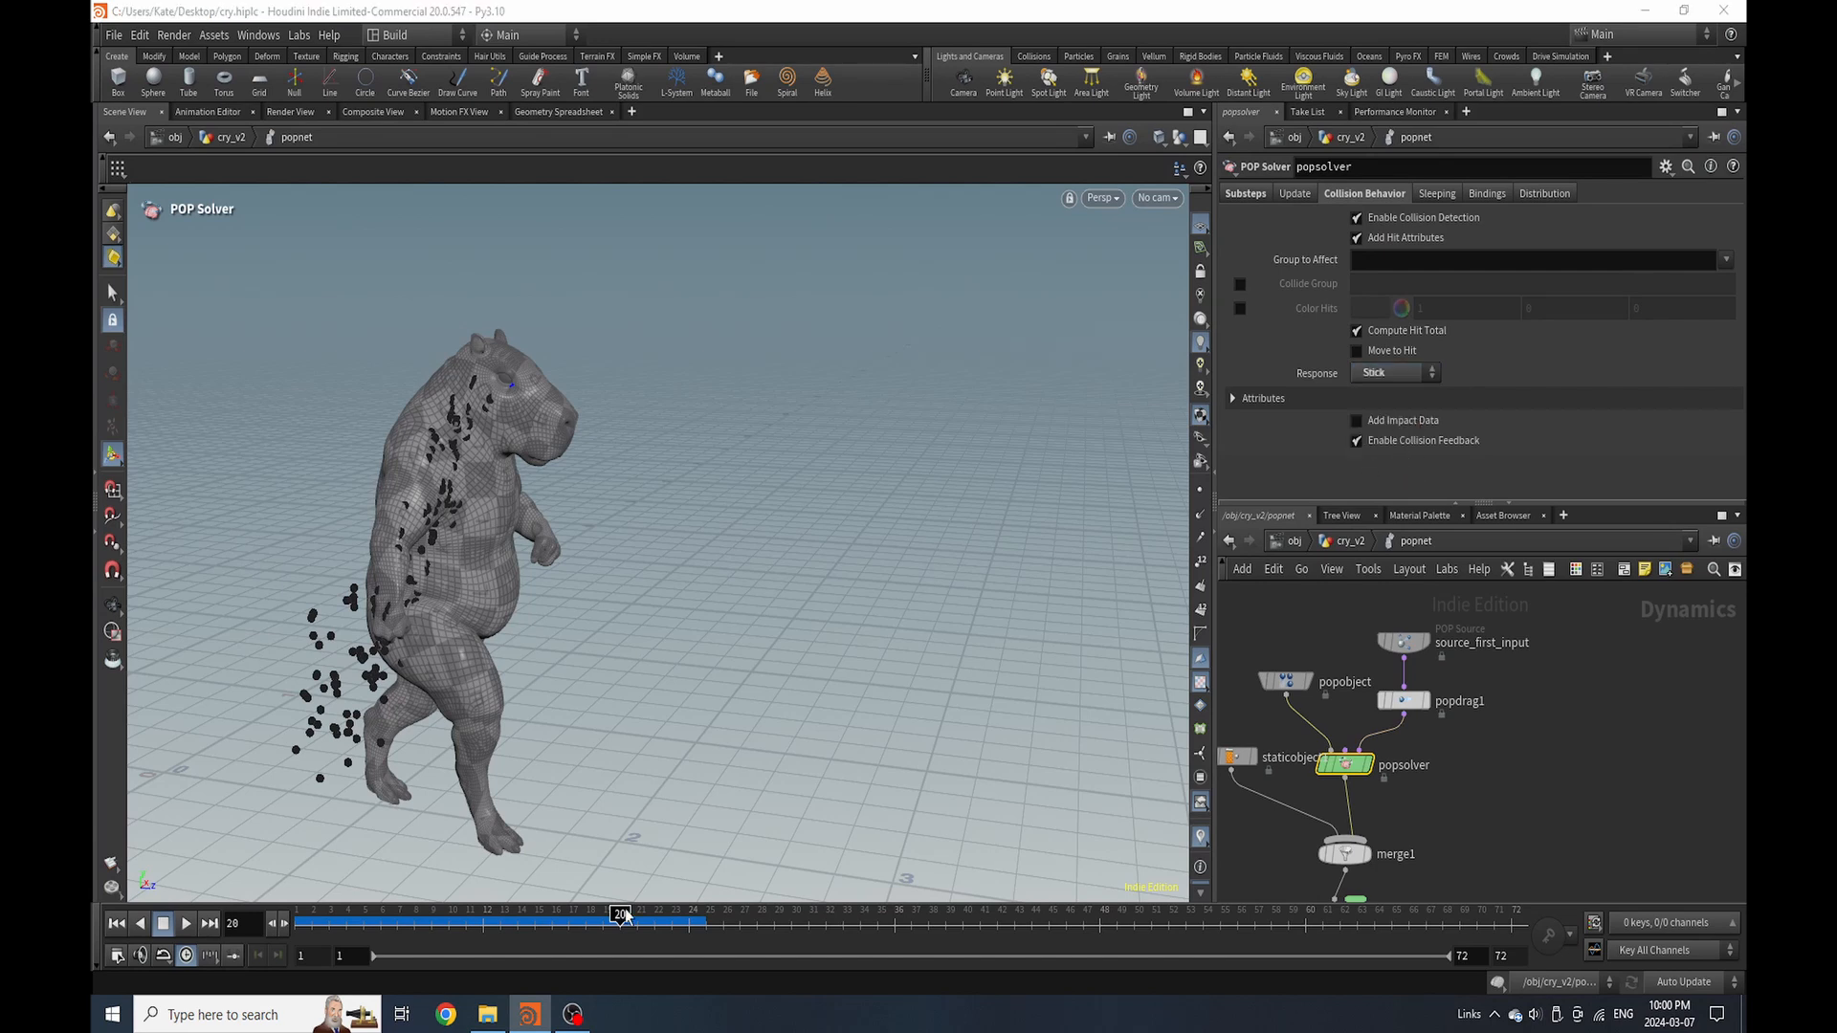
left_click(186, 924)
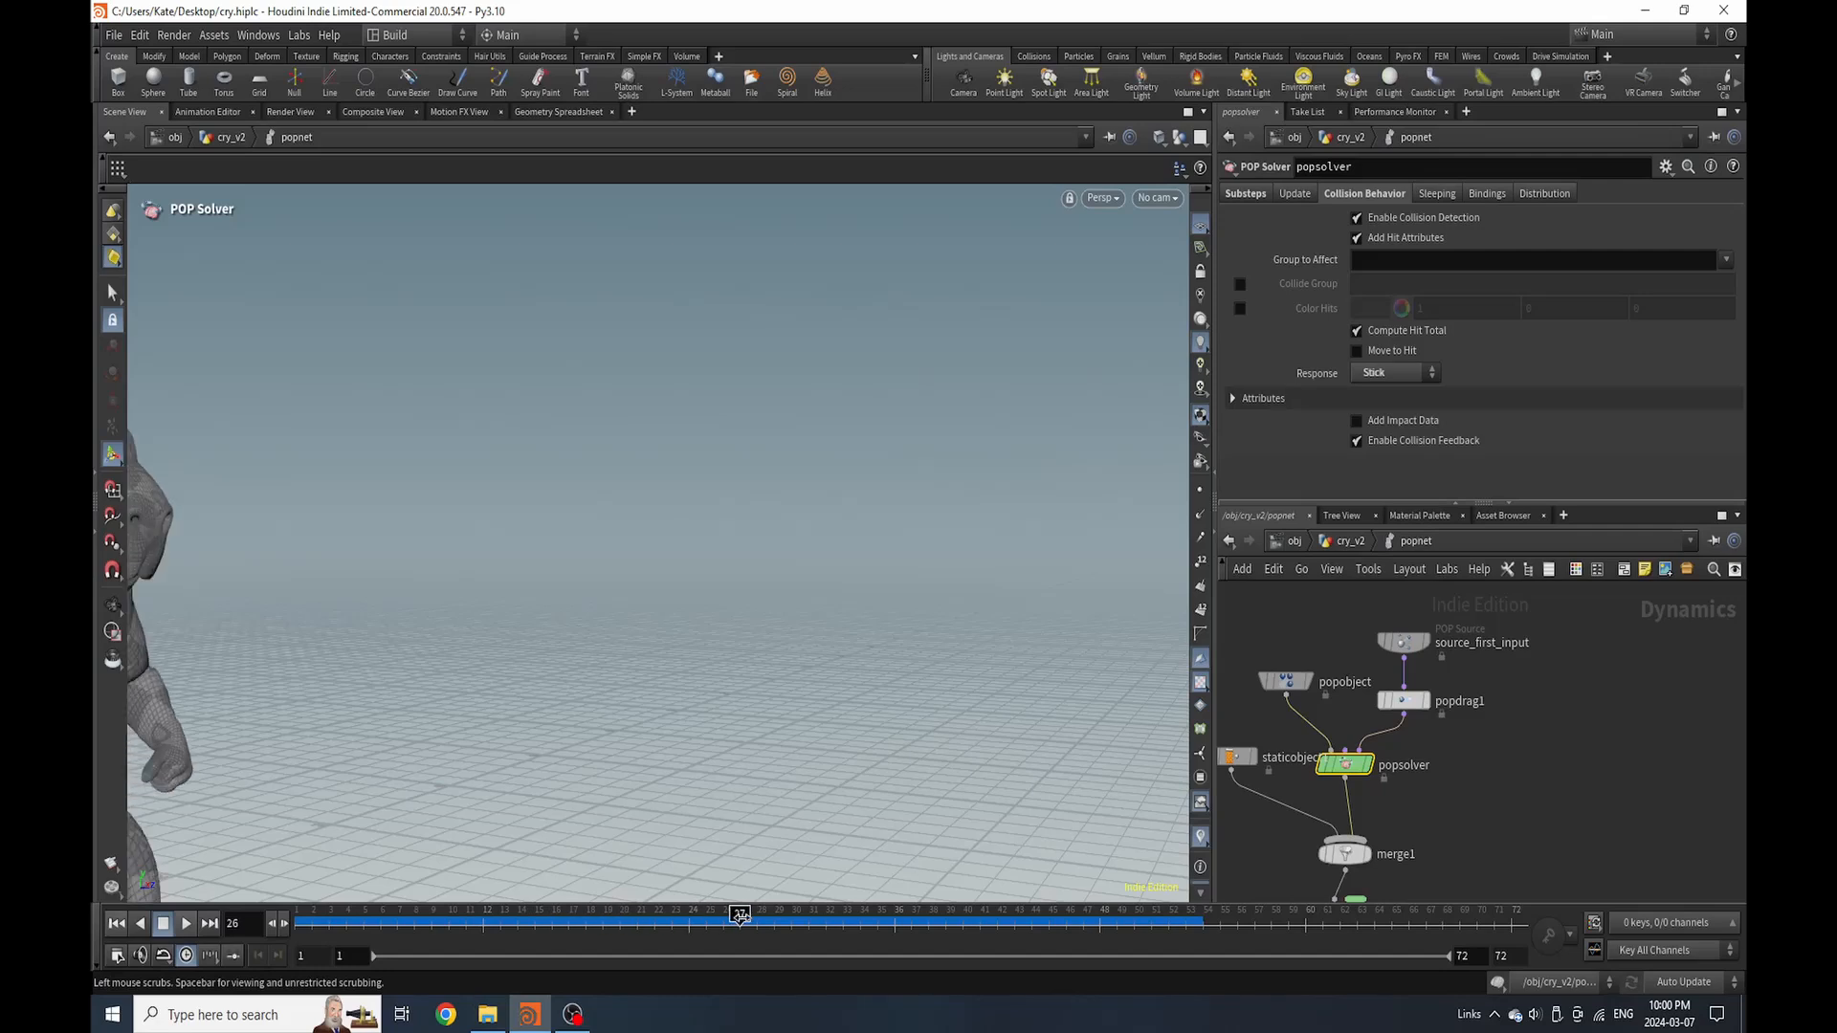
left_click(912, 916)
left_click_drag(911, 917, 1186, 914)
left_click_drag(770, 415, 904, 419, "alt")
Return to cry_v2 and move the five nodes from particles to Out_Tears down, making room below attribdelete1
left_click(1350, 541)
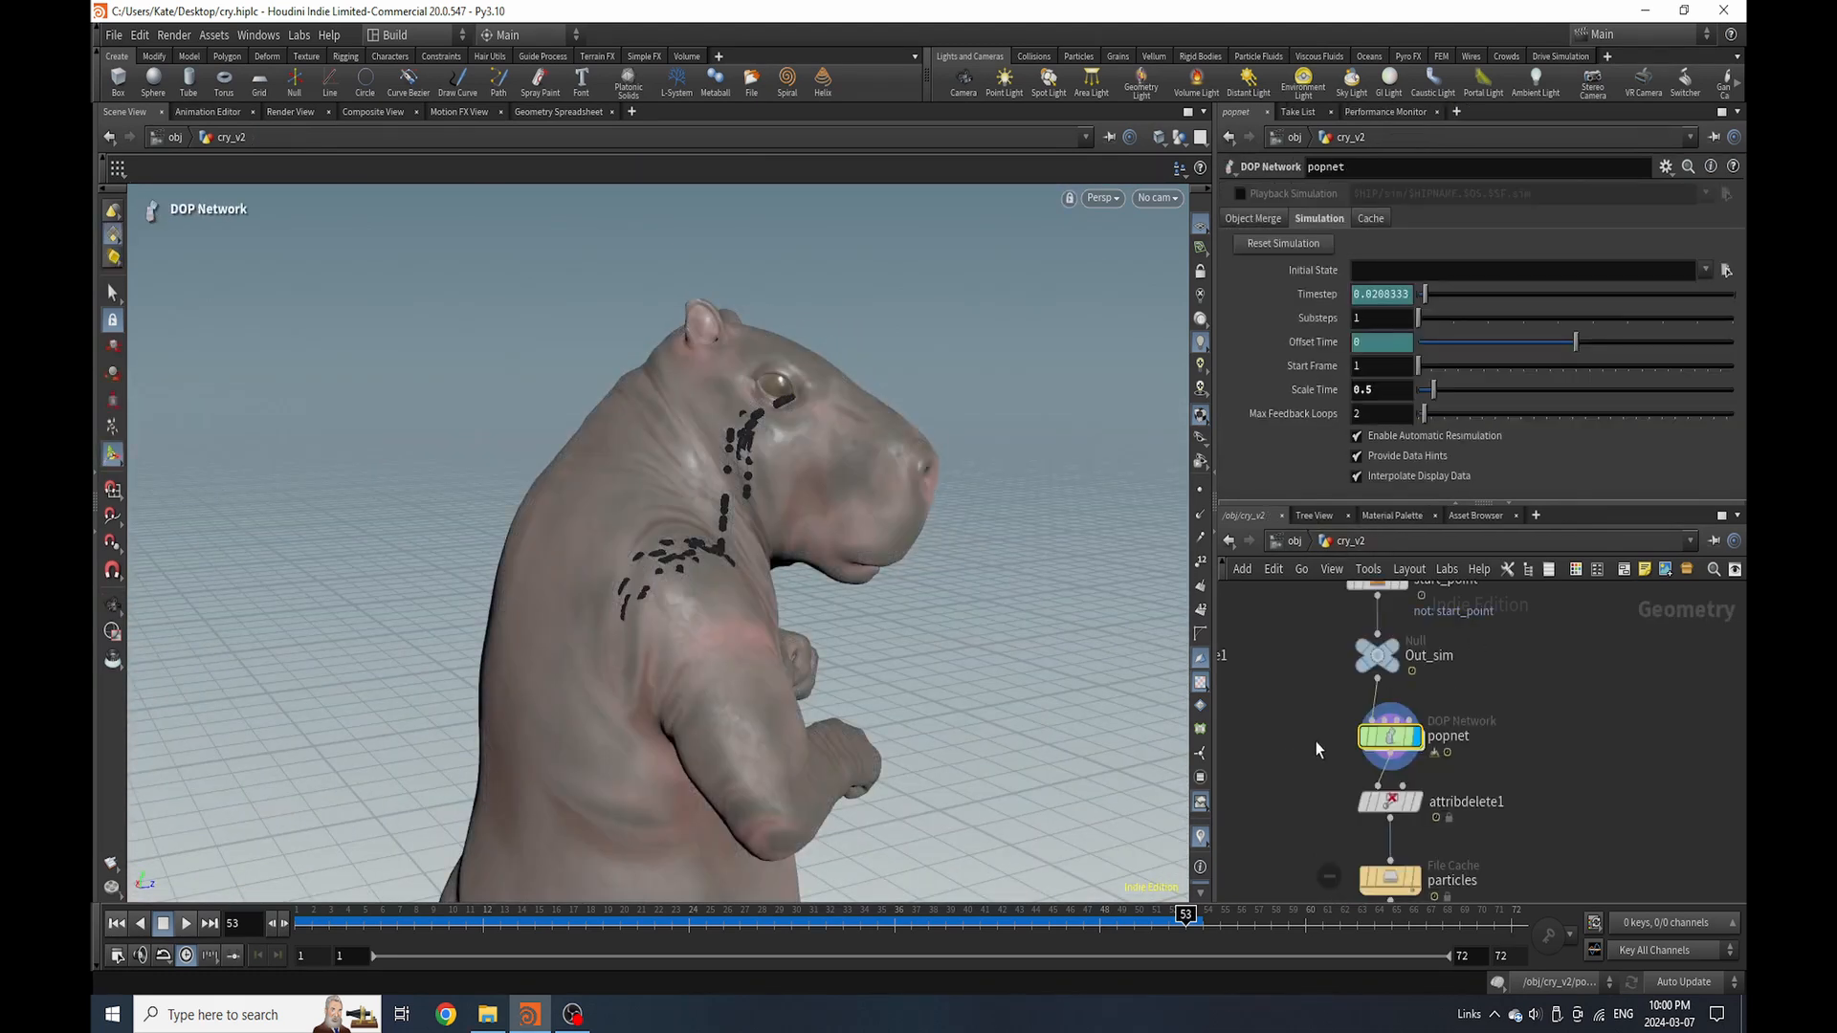
left_click_drag(1299, 683, 1389, 872)
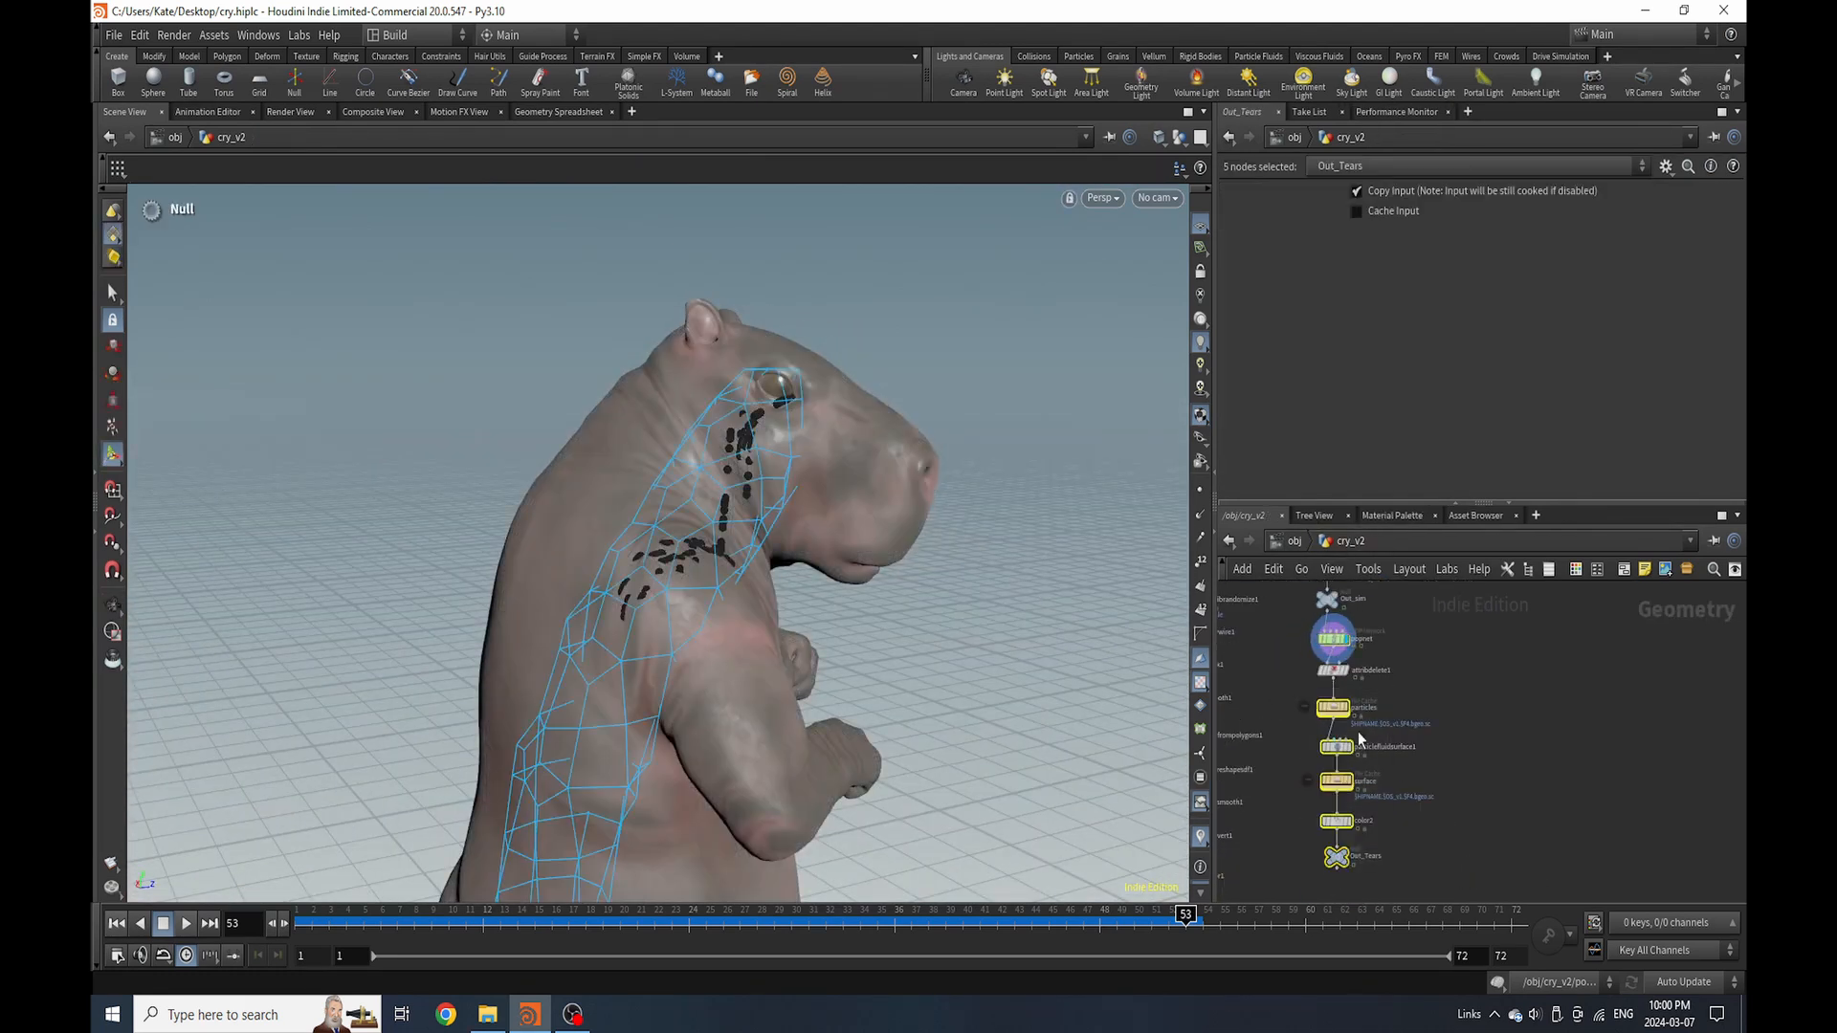
left_click_drag(1337, 712, 1374, 781)
scroll(1345, 669, "up", 3)
middle_click_drag(1330, 713, 1309, 777)
scroll(1325, 779, "down", 1)
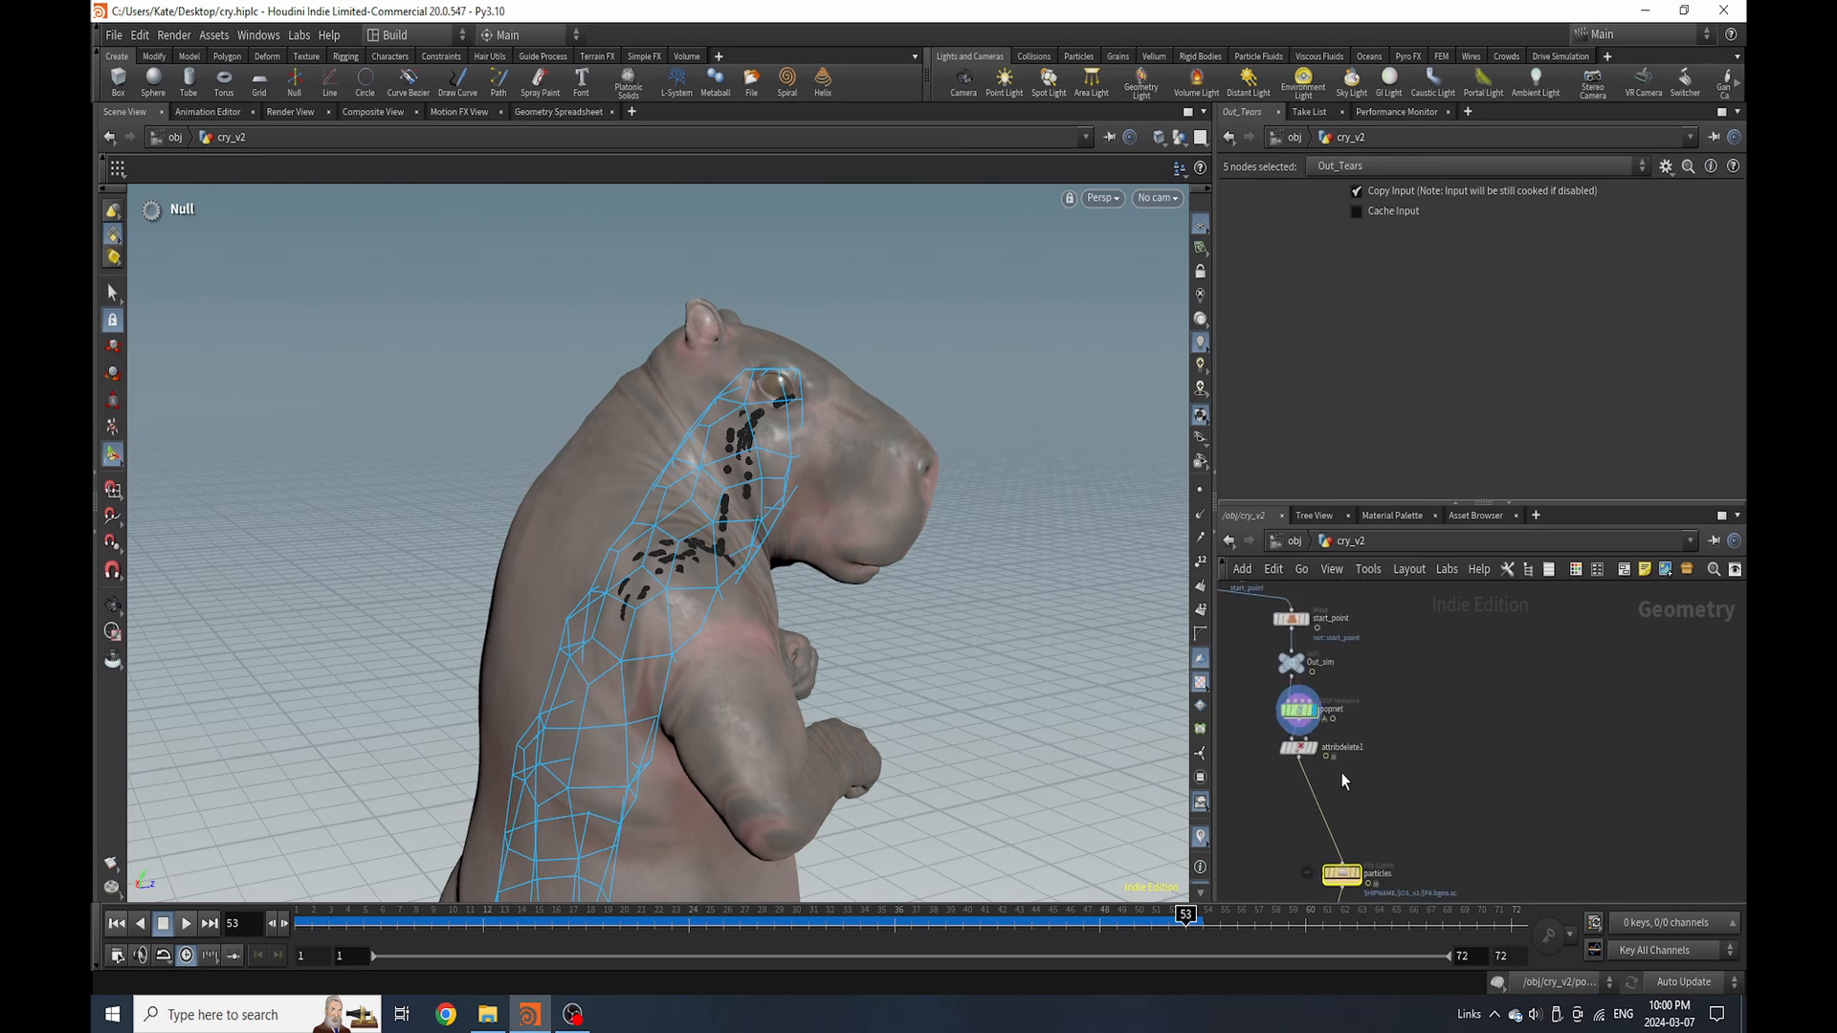
Insert a Ray node between attribdelete1 and the particles file cache
key("Tab")
type("ray")
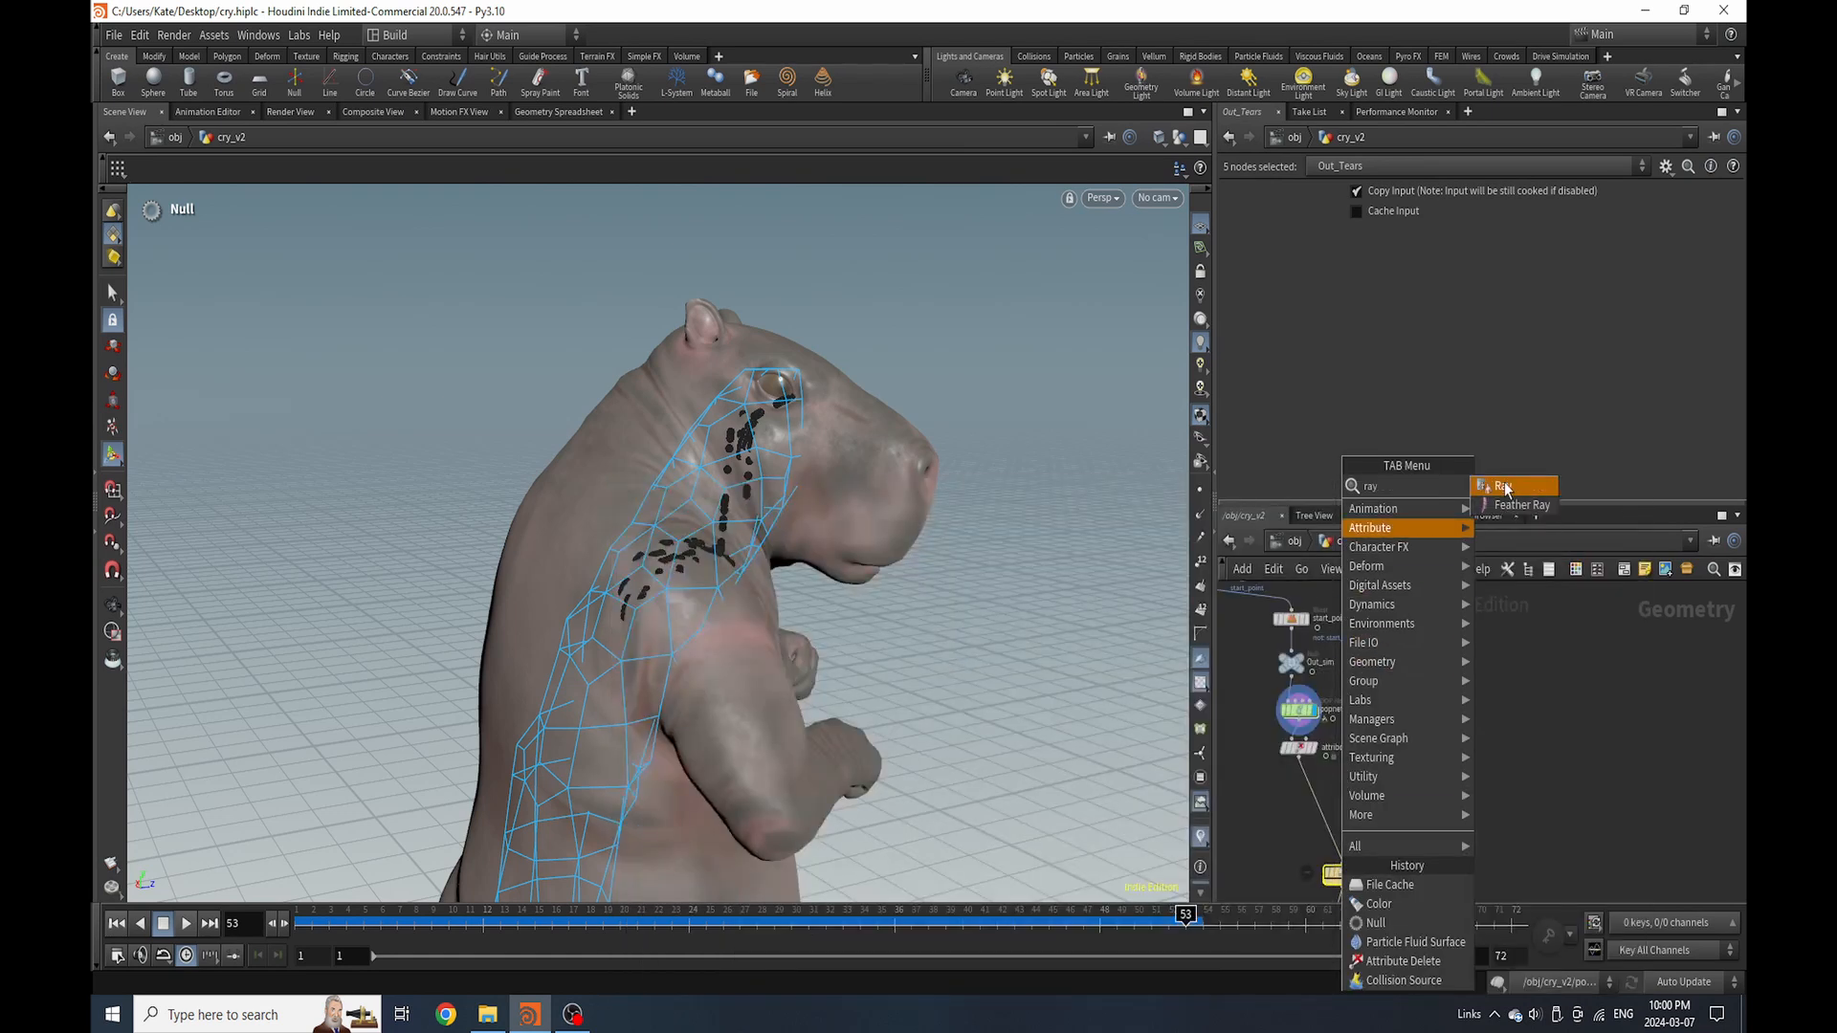
key("Return")
left_click(1325, 777)
Wire the creature geometry from higher in the network into the second input of ray1 and display ray1
scroll(1335, 780, "down", 2)
scroll(1299, 632, "up", 3)
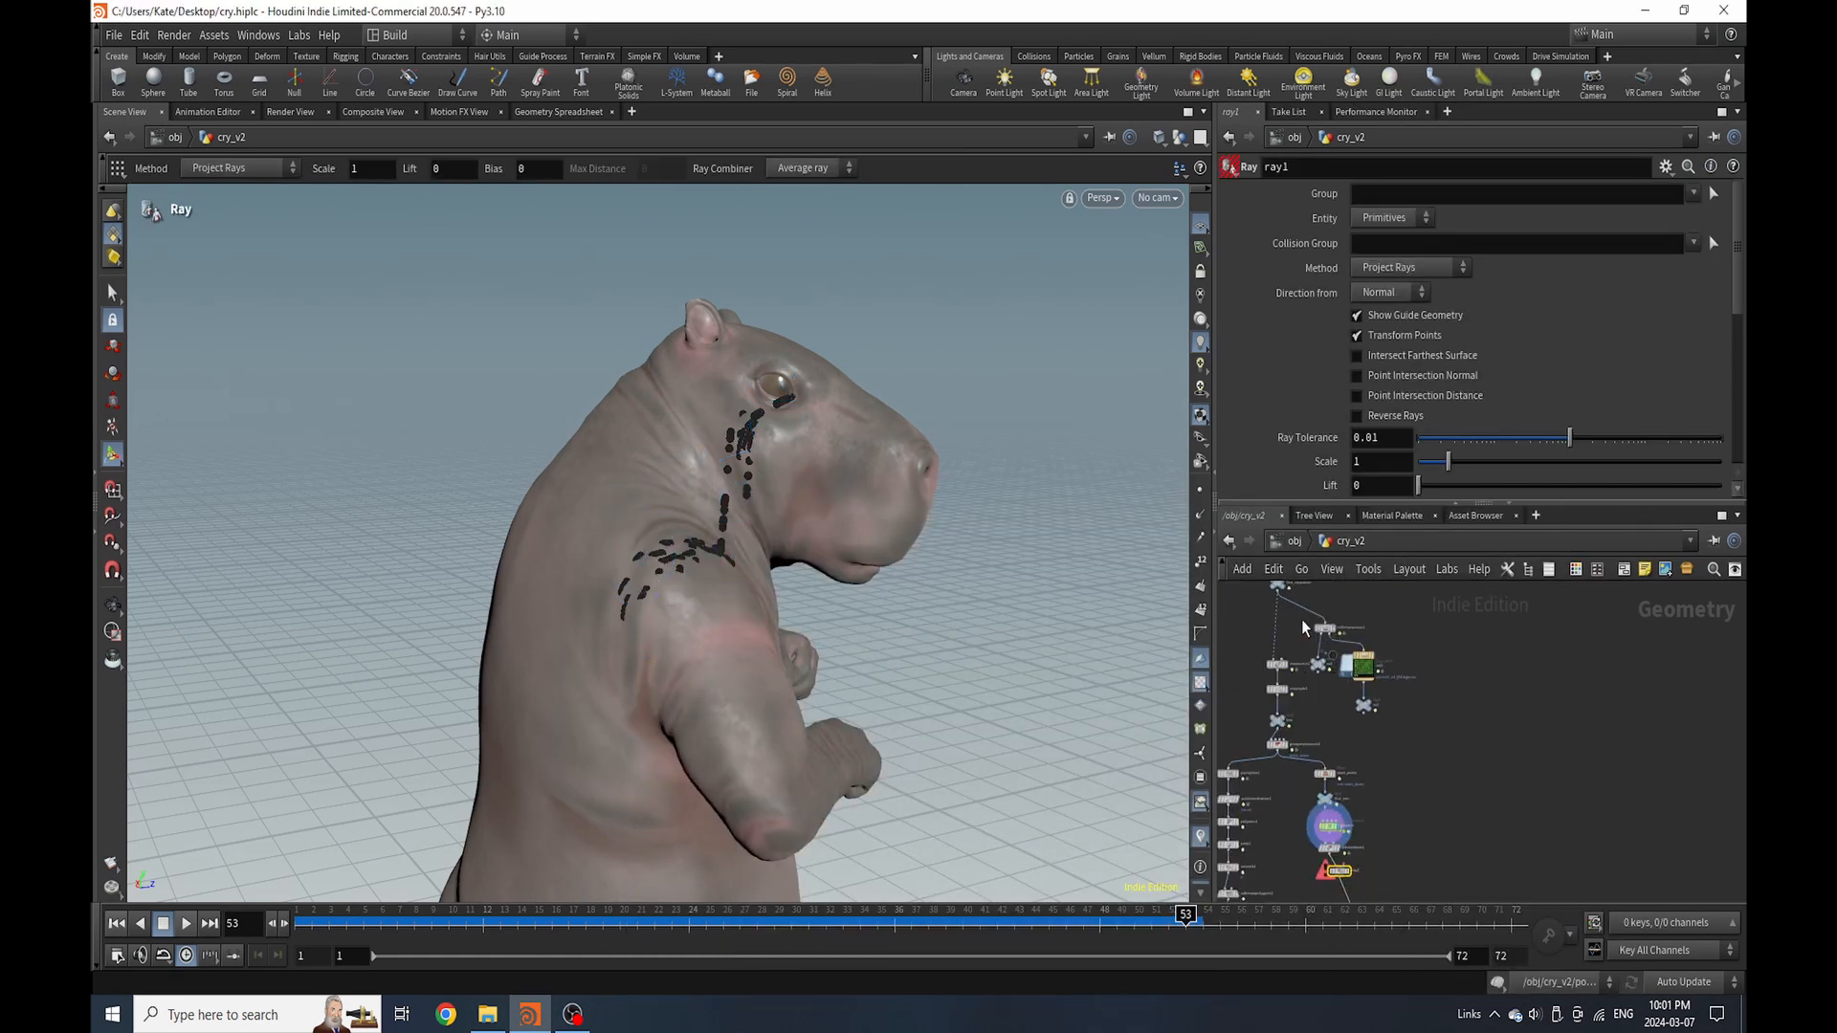
left_click(1273, 597)
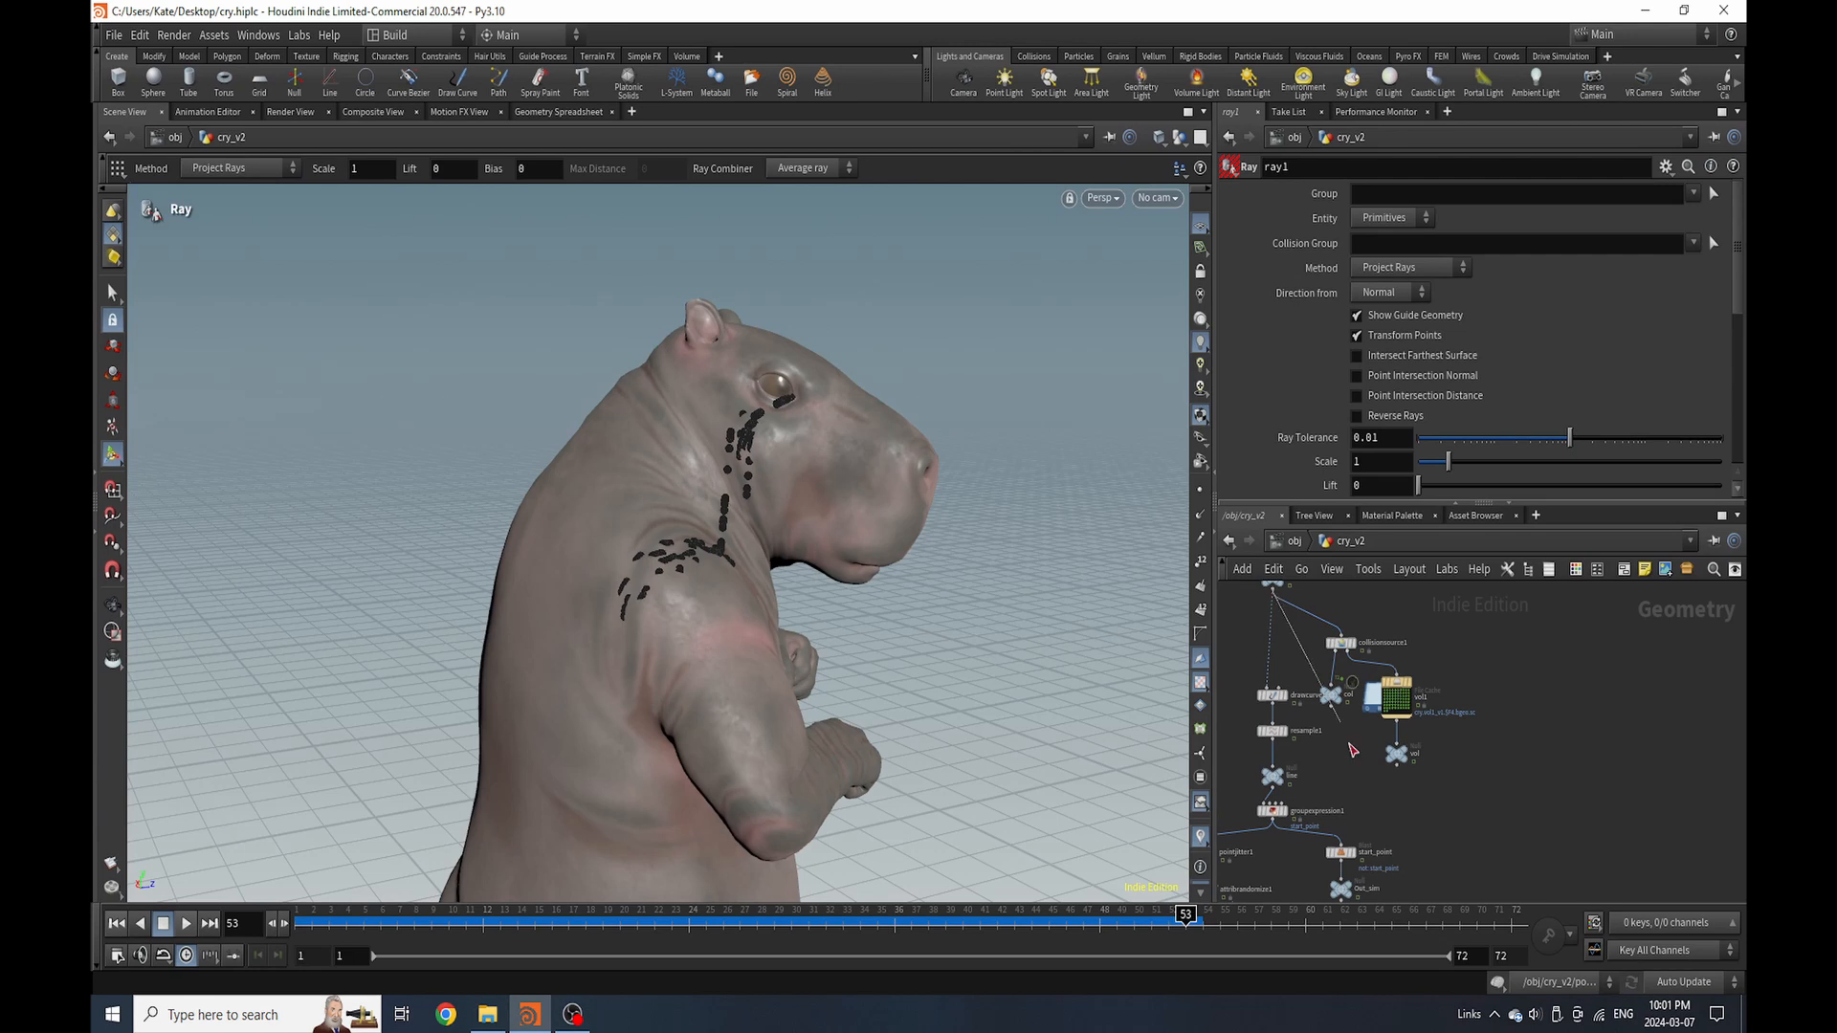
scroll(1352, 756, "down", 4)
scroll(1357, 836, "up", 2)
scroll(1354, 800, "up", 3)
left_click(1355, 810)
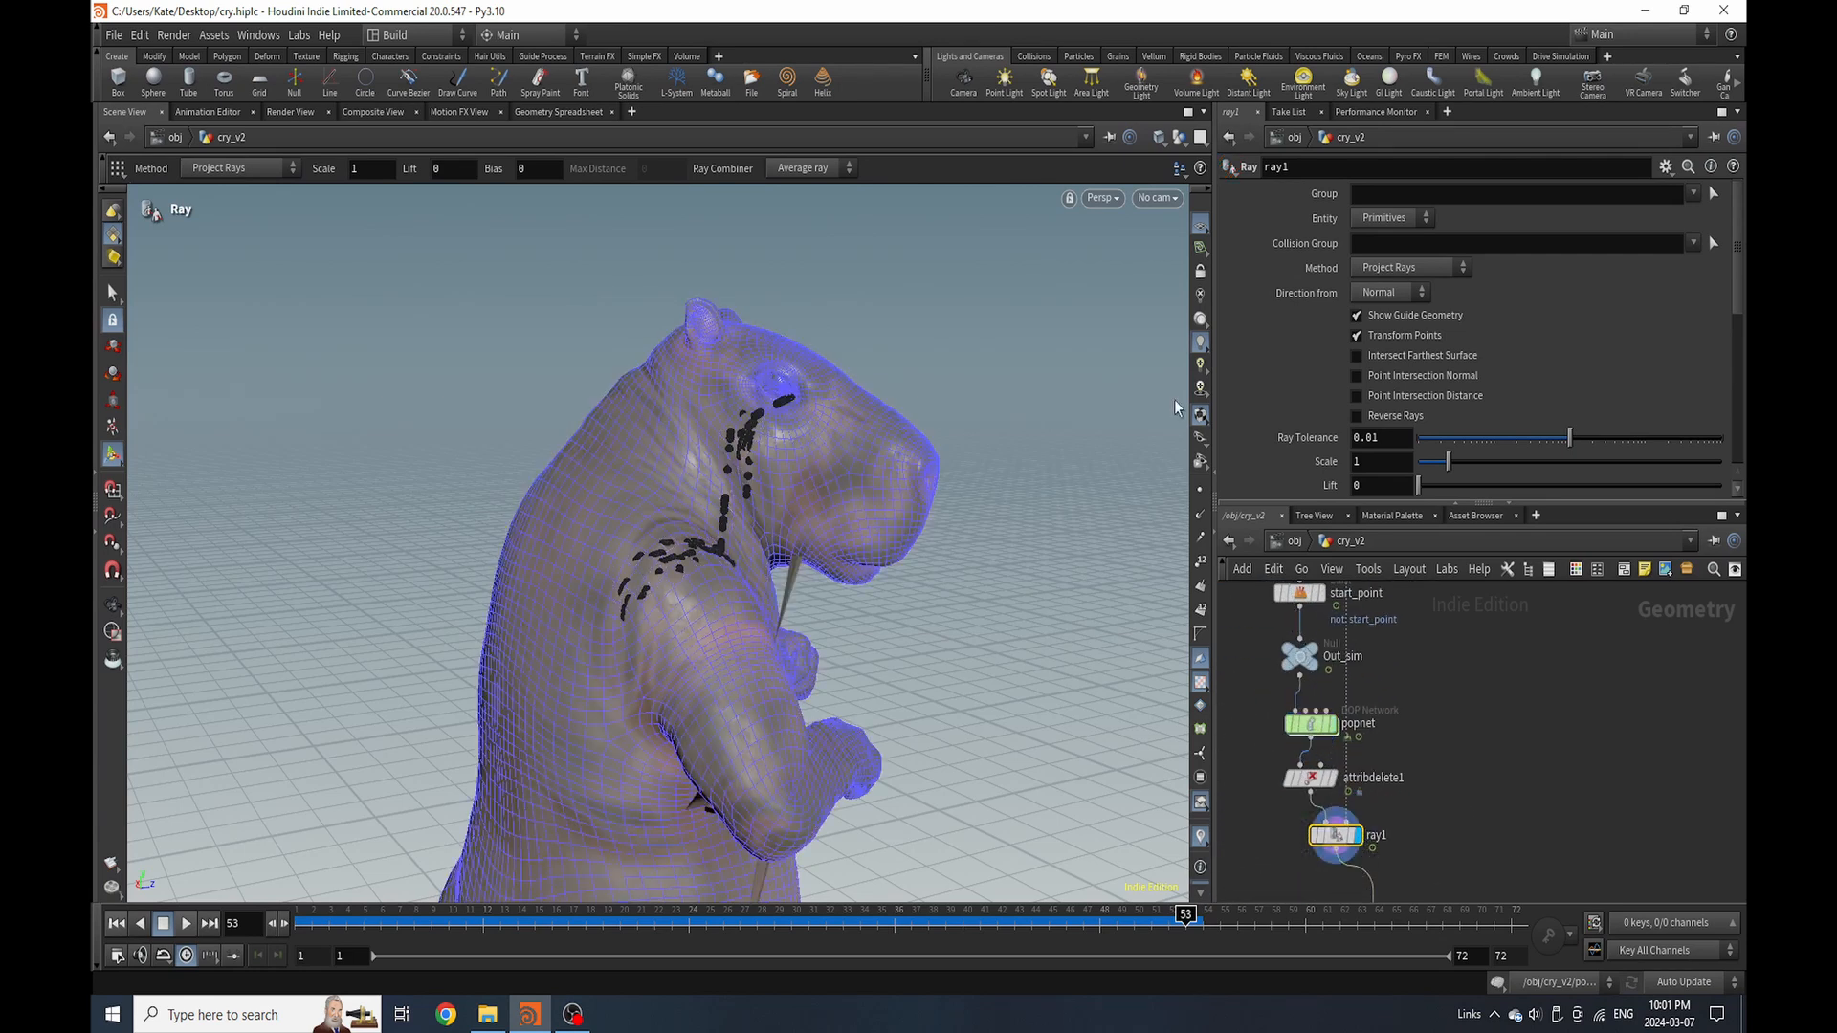
Set the Method of ray1 to Minimum Distance and scrub through the animation to check the tears, ending at frame 51
left_click(1440, 269)
left_click(1438, 289)
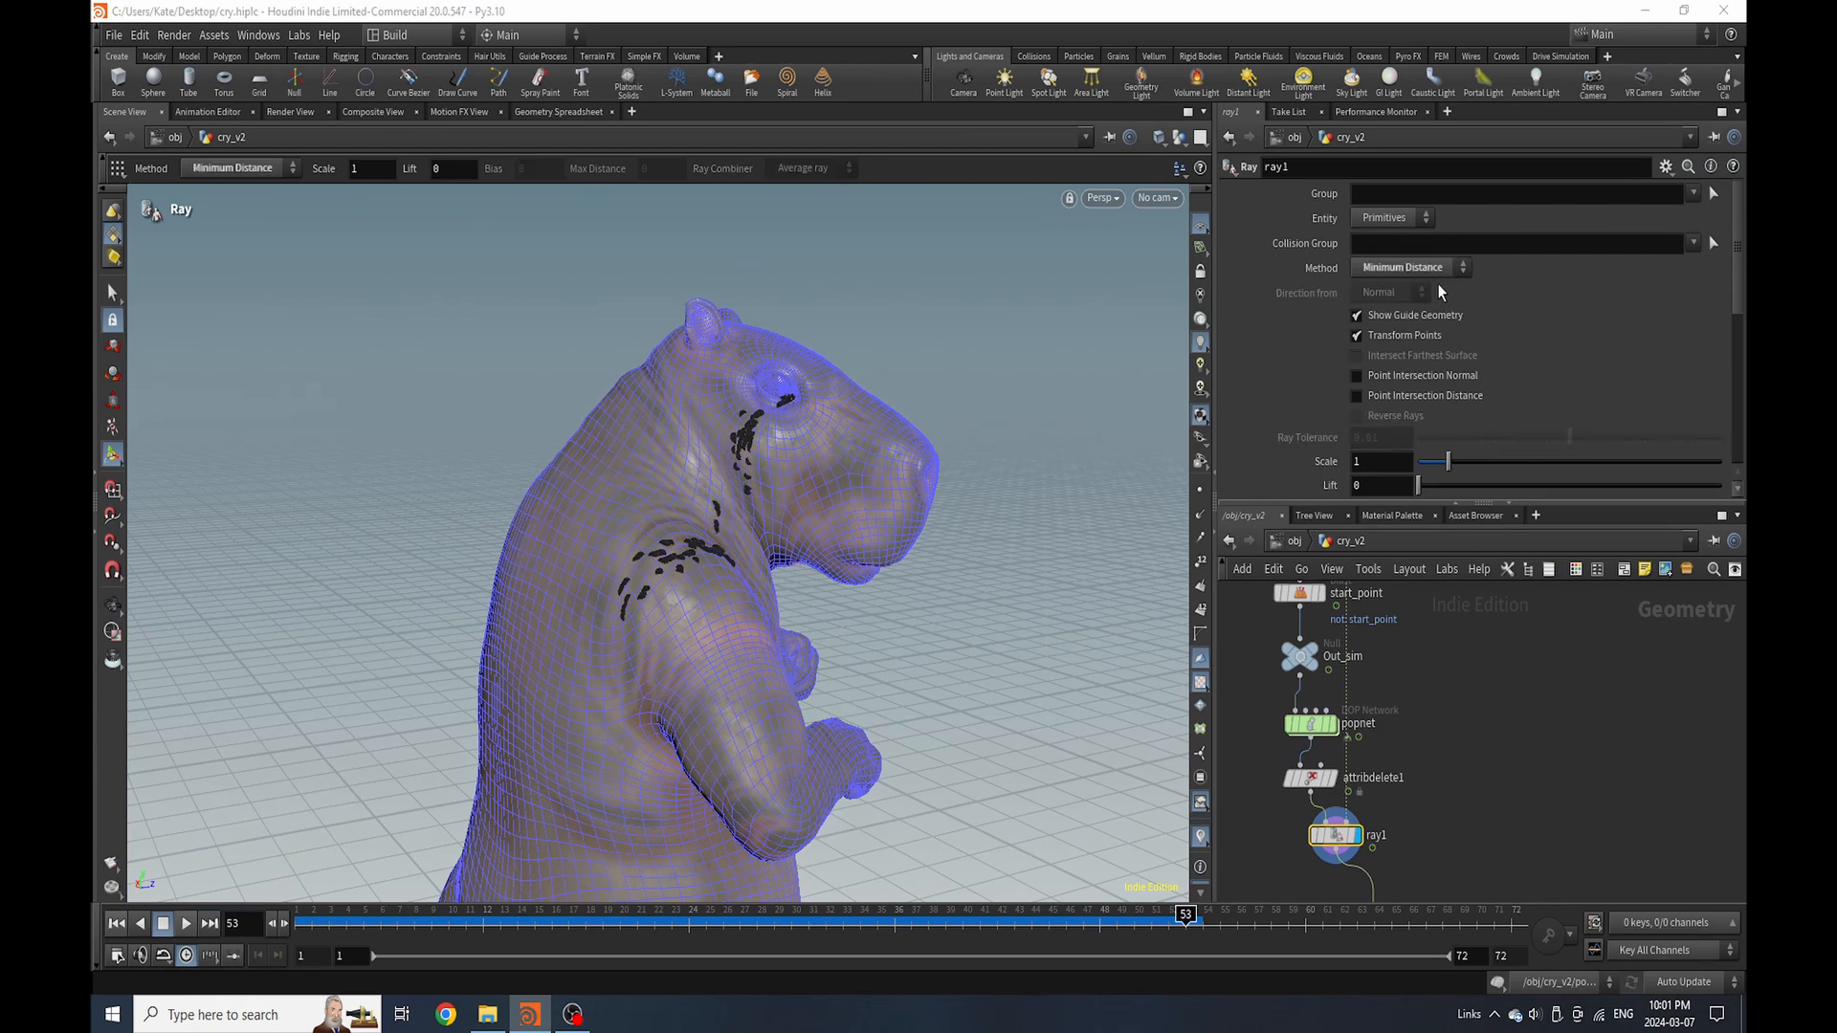
left_click_drag(721, 498, 673, 472, "alt")
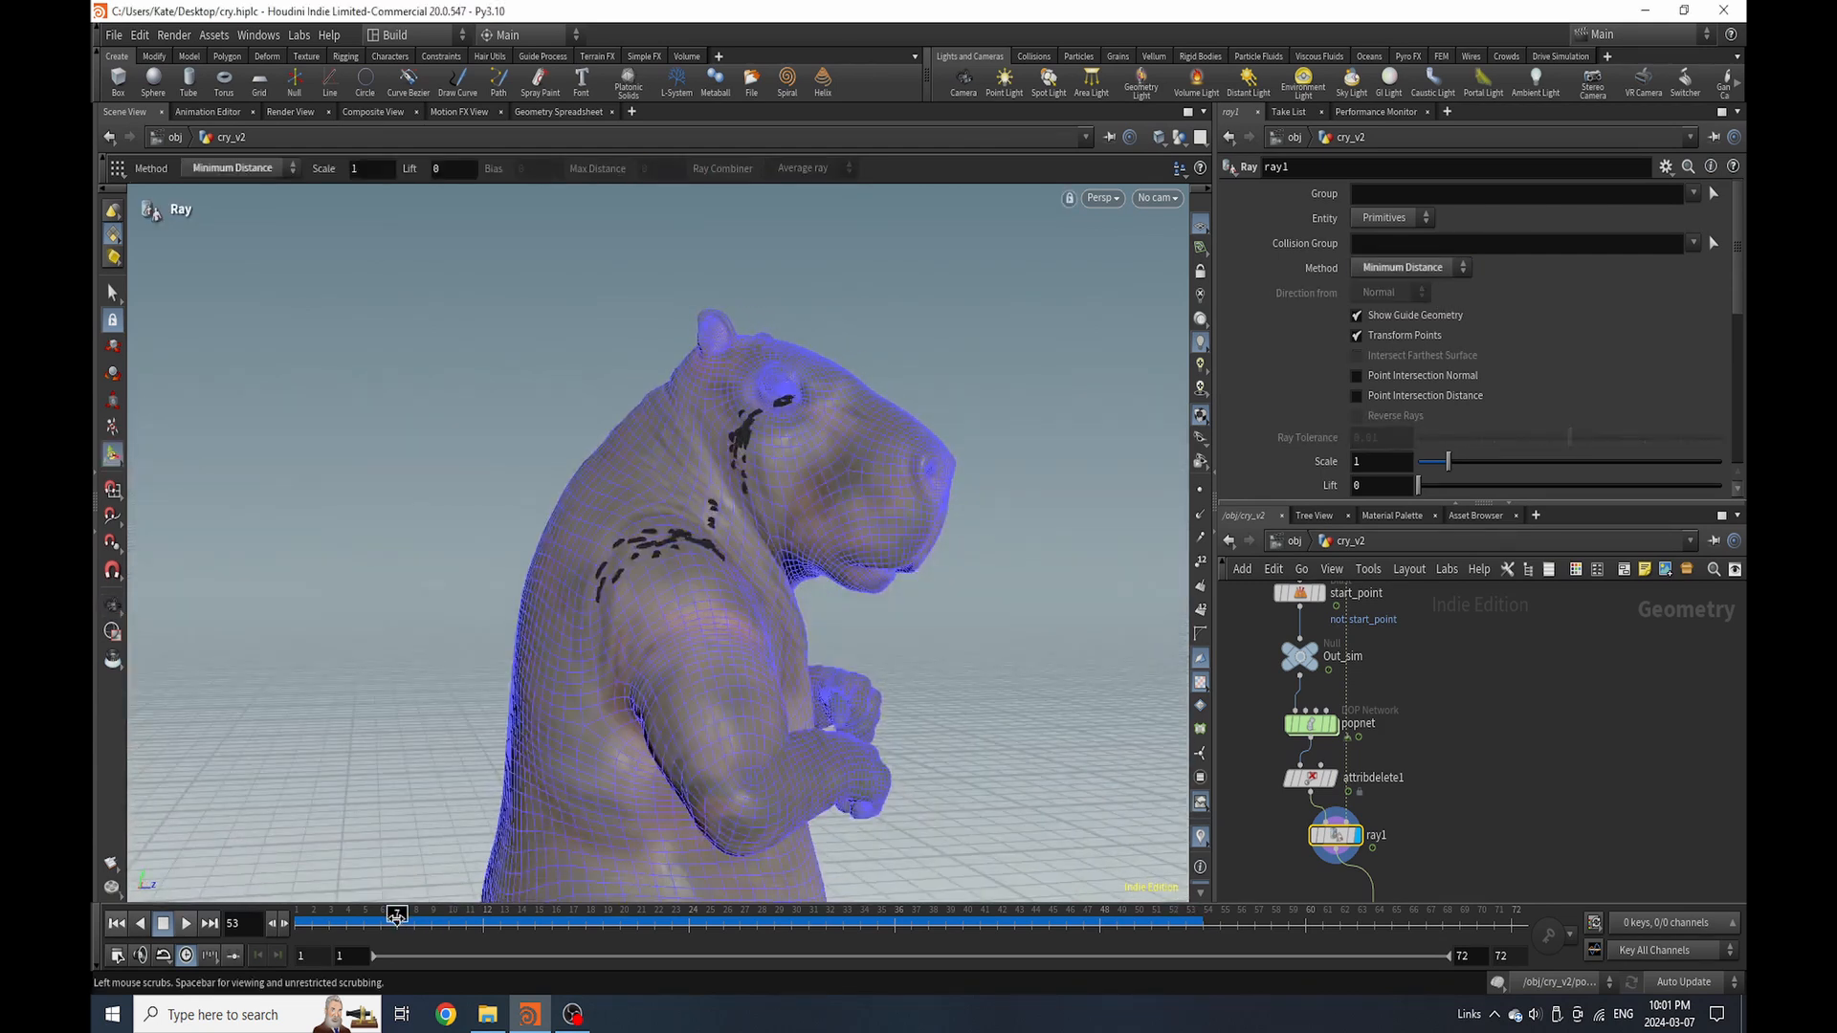
left_click_drag(396, 915, 549, 923)
left_click_drag(835, 928, 1146, 872)
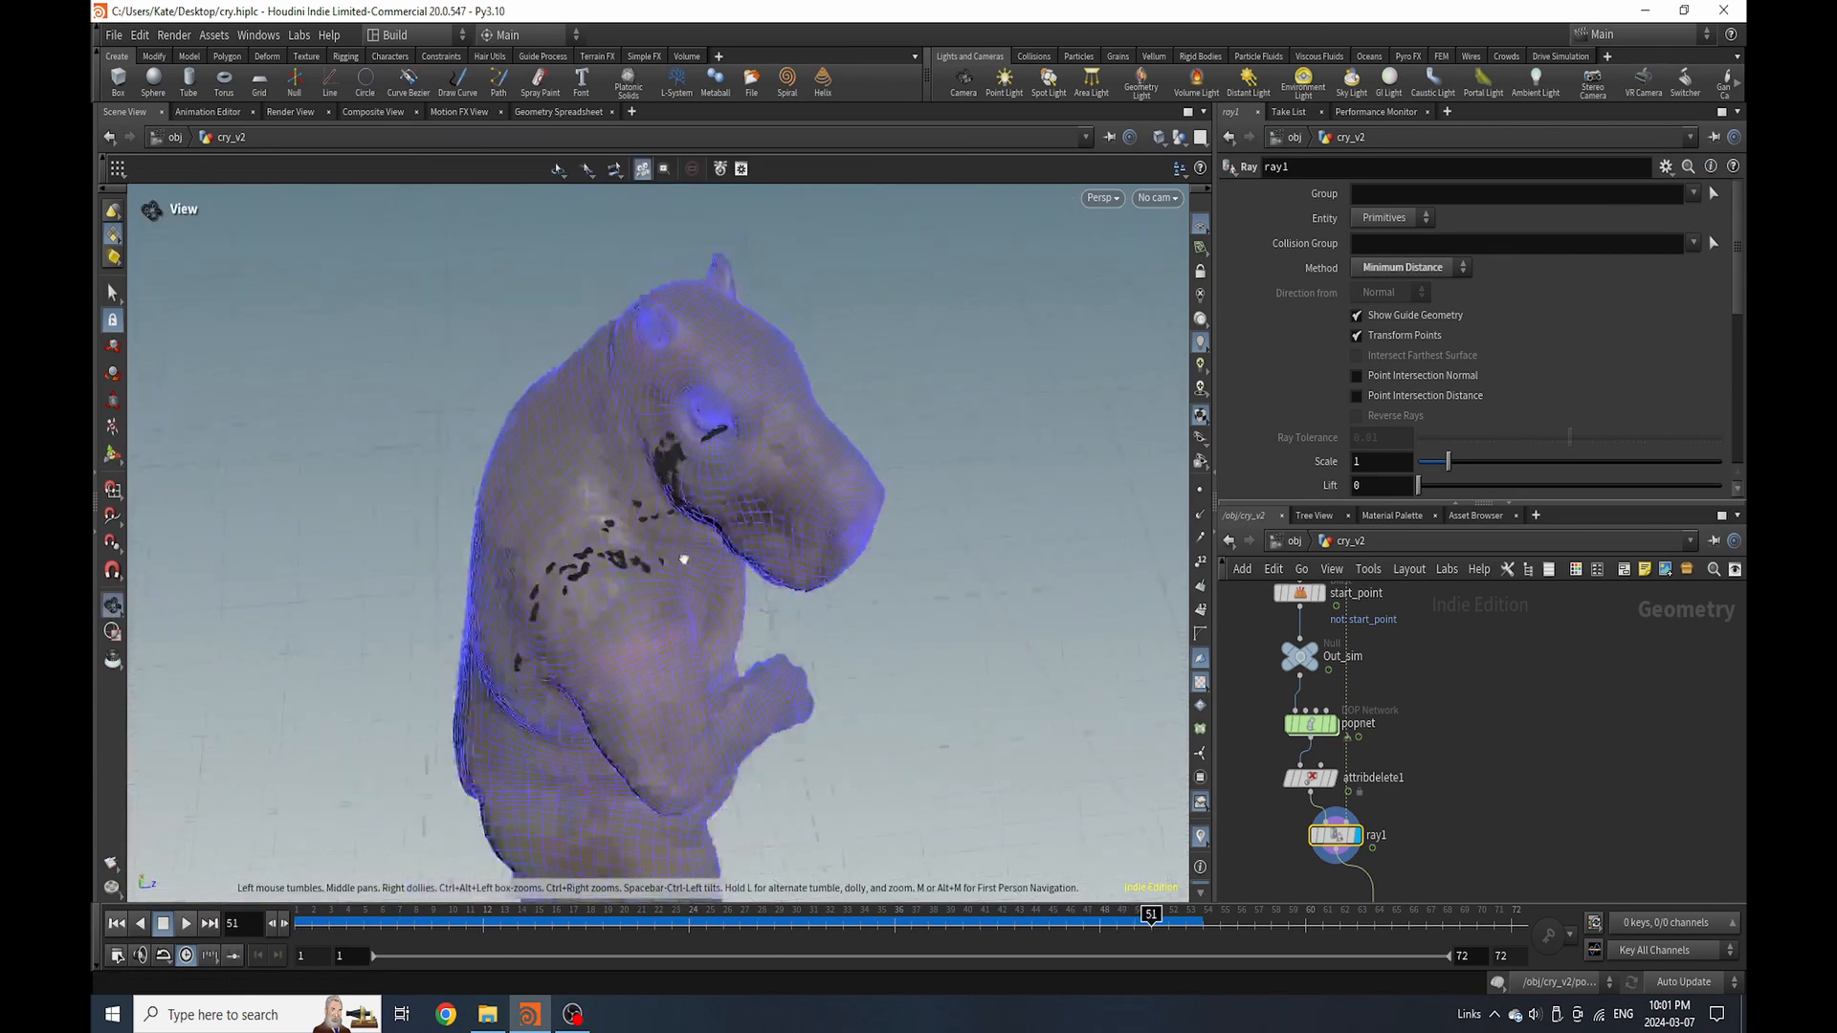
Move the particles file cache node up closer to ray1 and display it
scroll(1436, 651, "down", 5)
scroll(1406, 722, "up", 7)
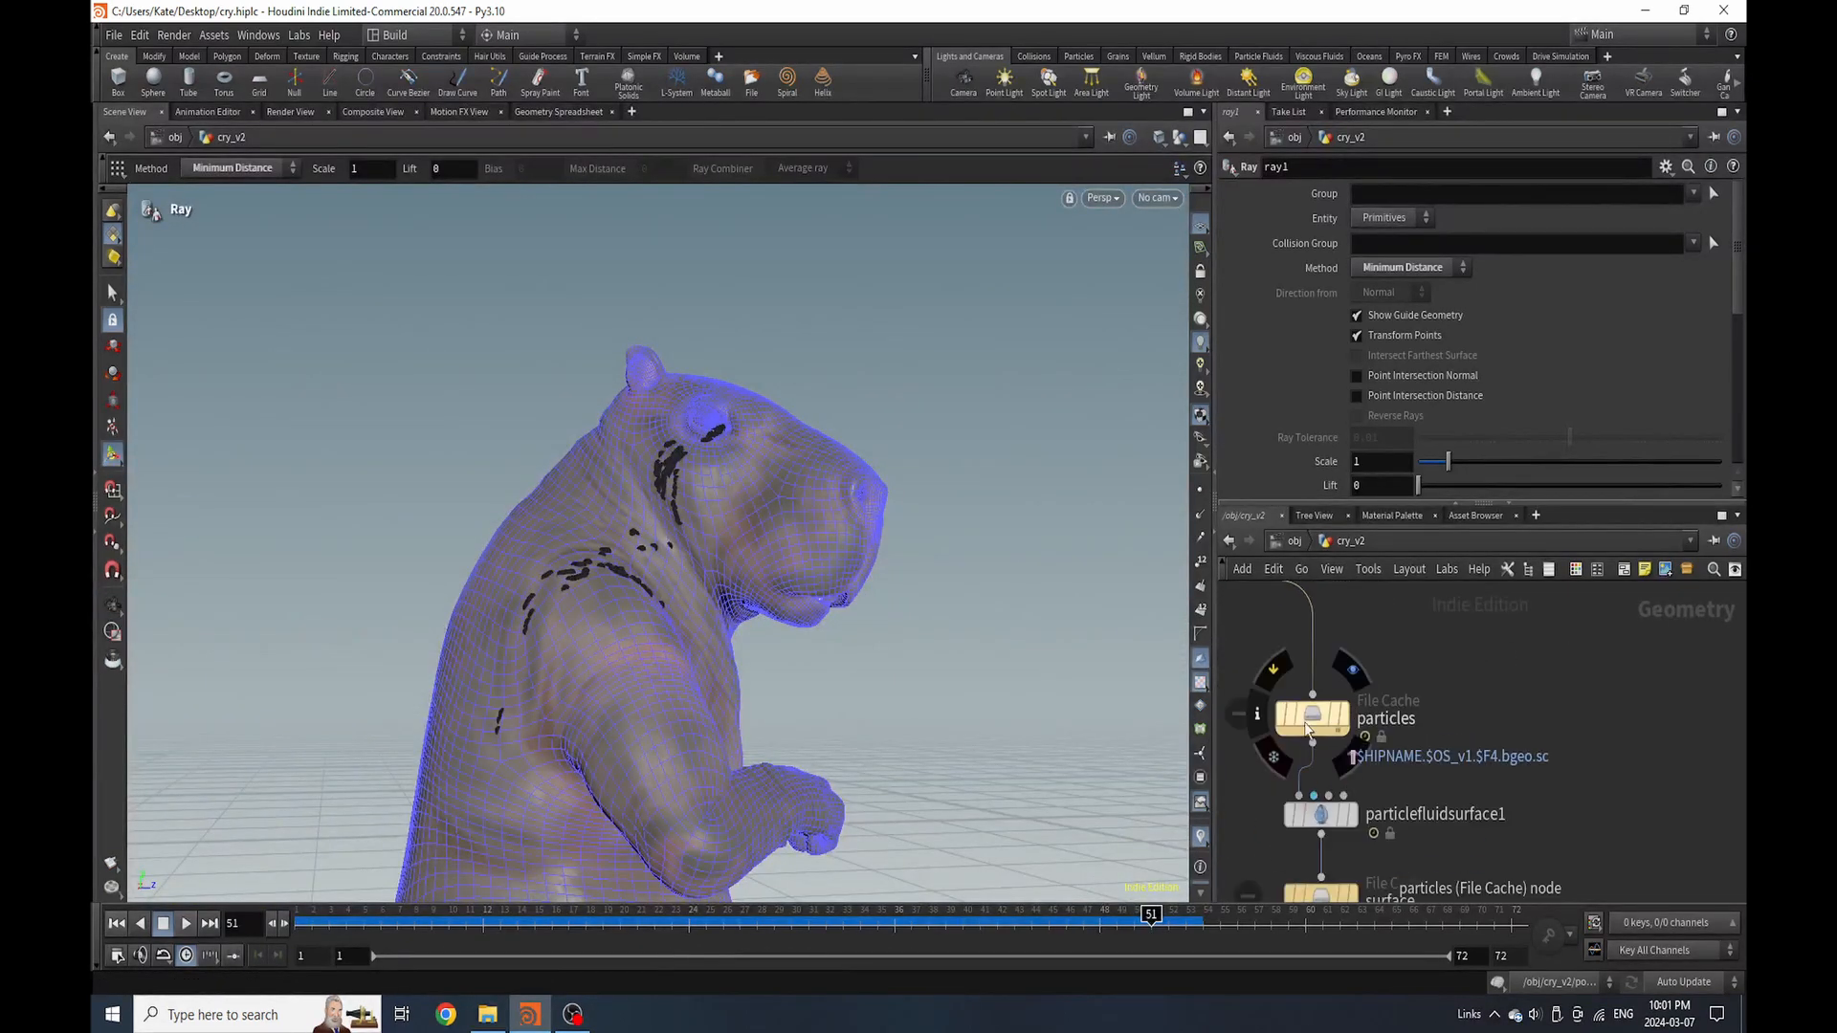
left_click_drag(1319, 722, 1281, 632)
left_click(1313, 632)
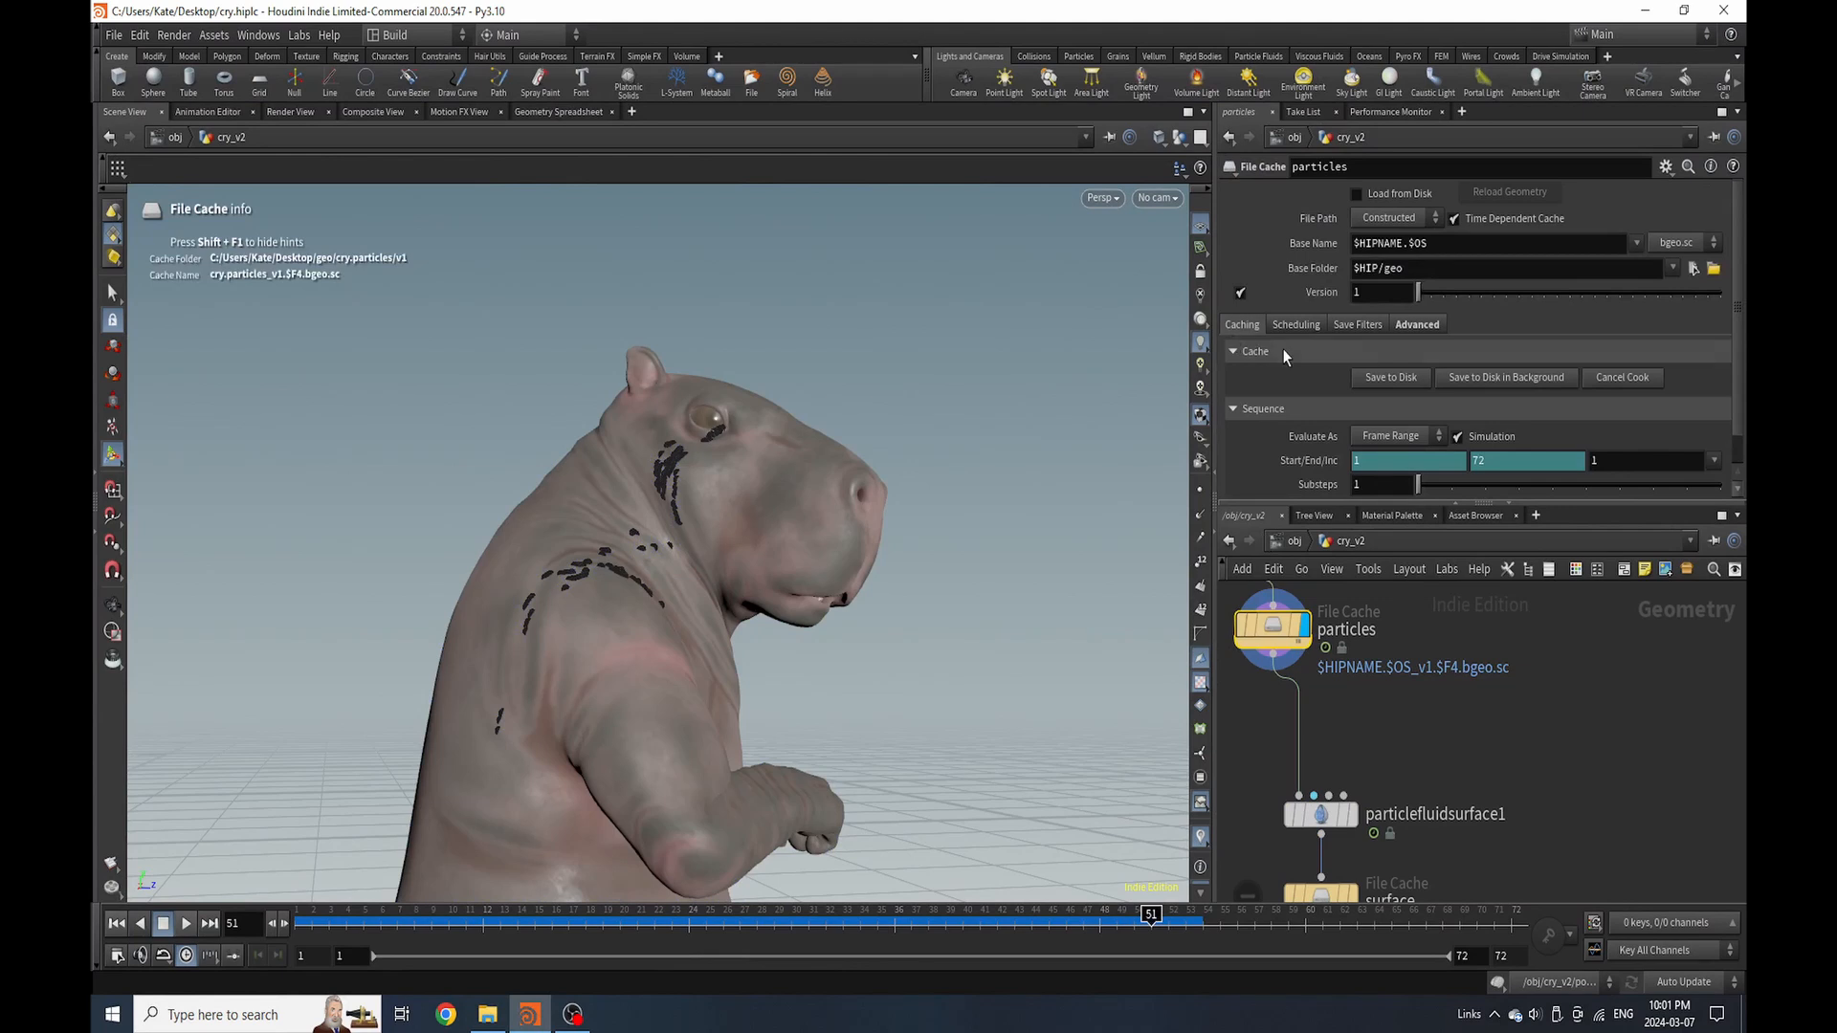
Display ray1 to check its projected particles, and return the display to the particles file cache
scroll(1380, 717, "down", 5)
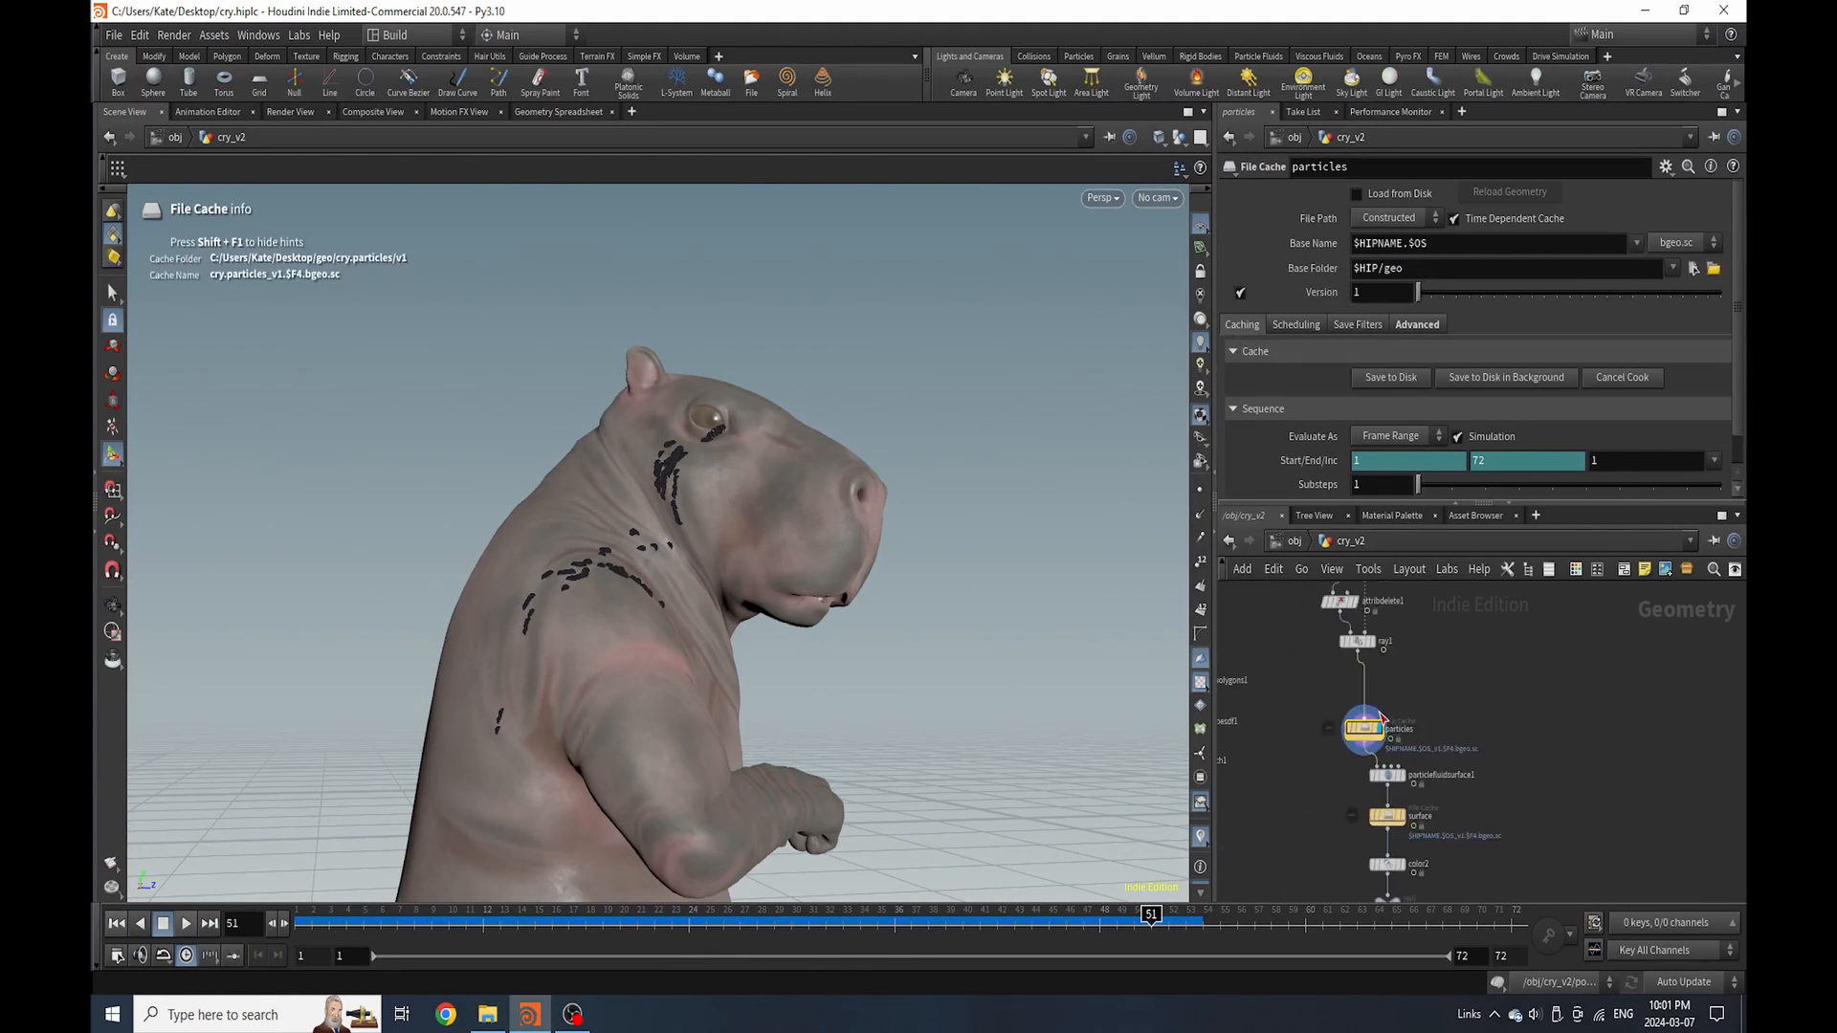
scroll(1383, 708, "up", 3)
left_click(1359, 676)
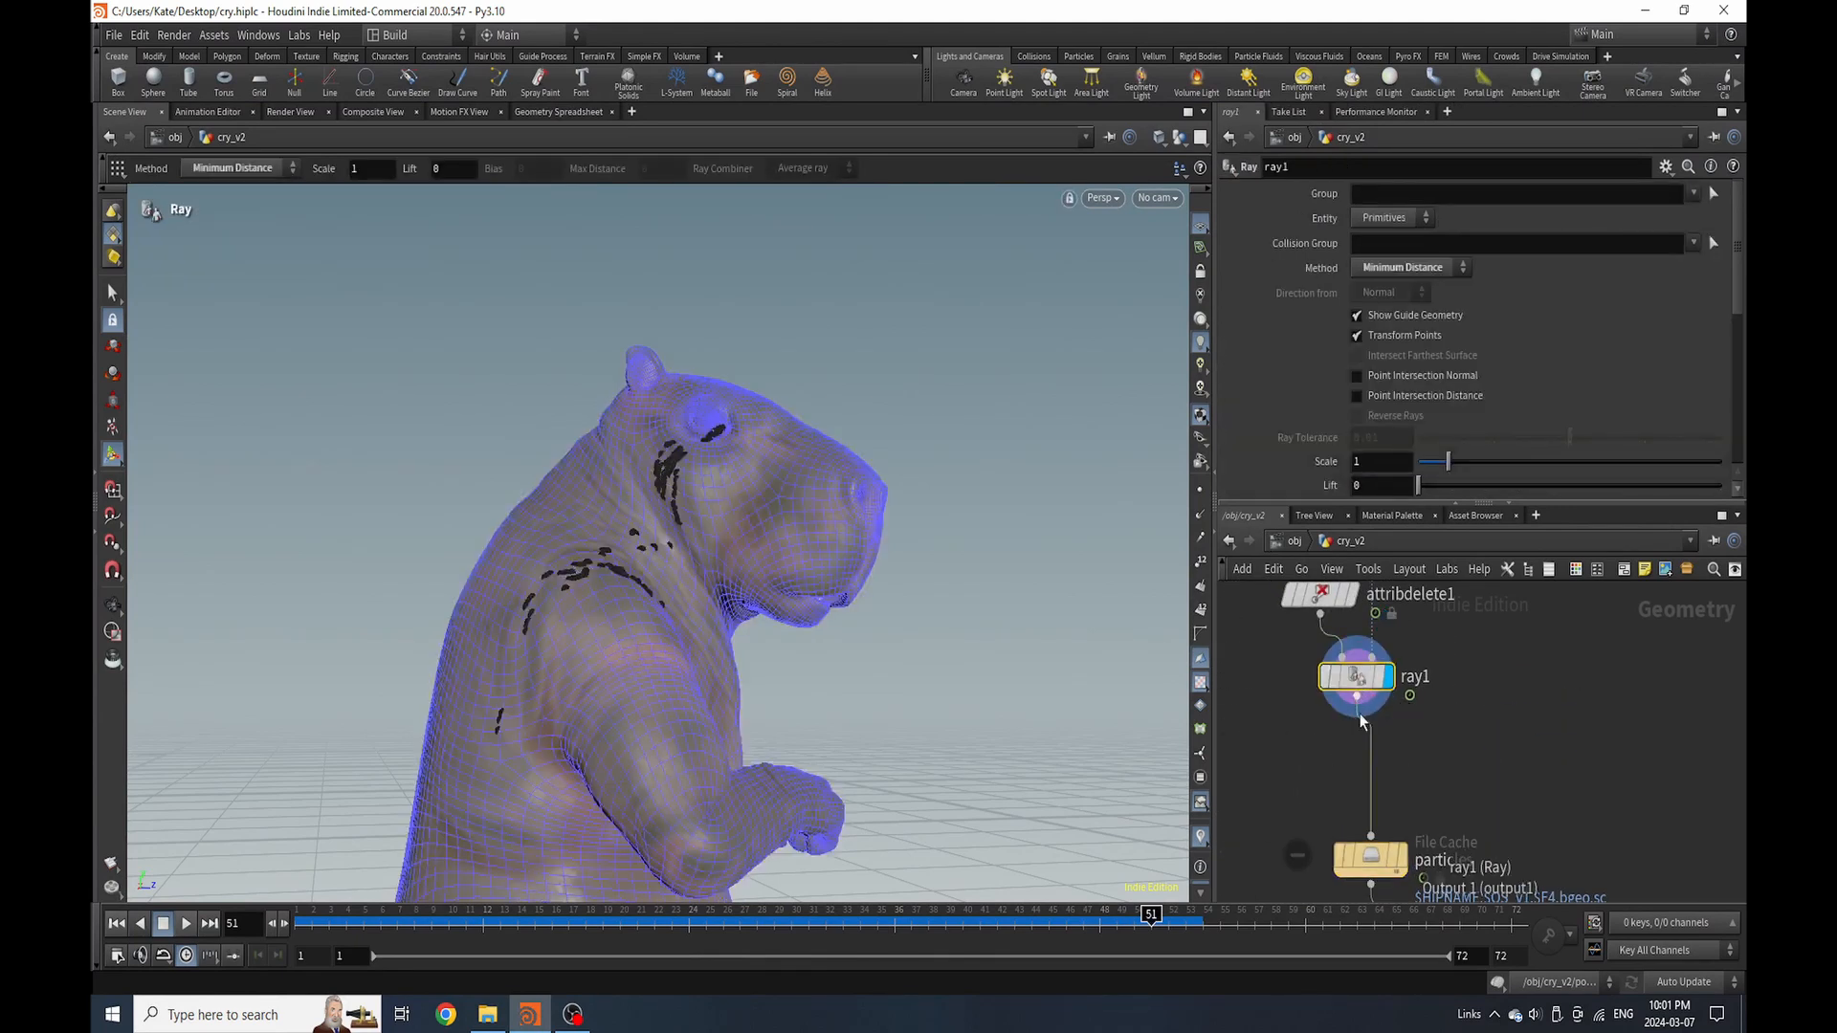
right_click(1485, 703)
key("Escape")
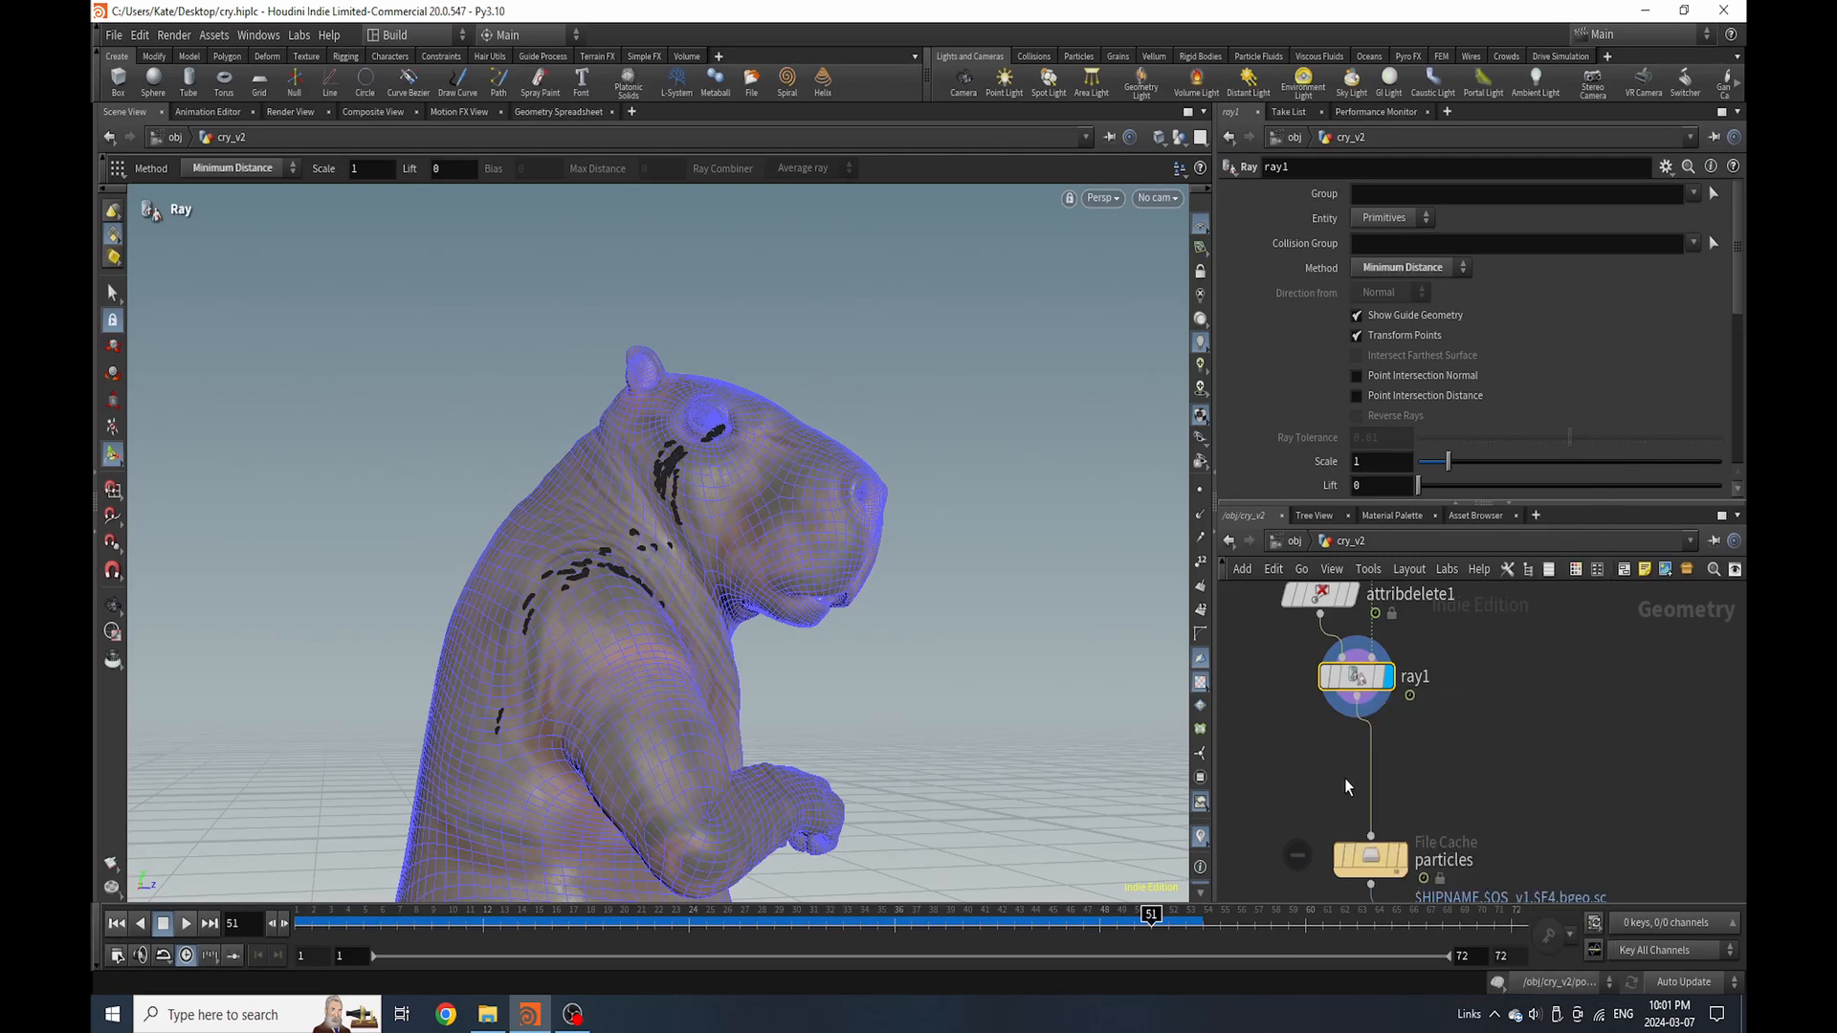
left_click(1414, 807)
Insert a Delete node between attribdelete1 and ray1
key("Tab")
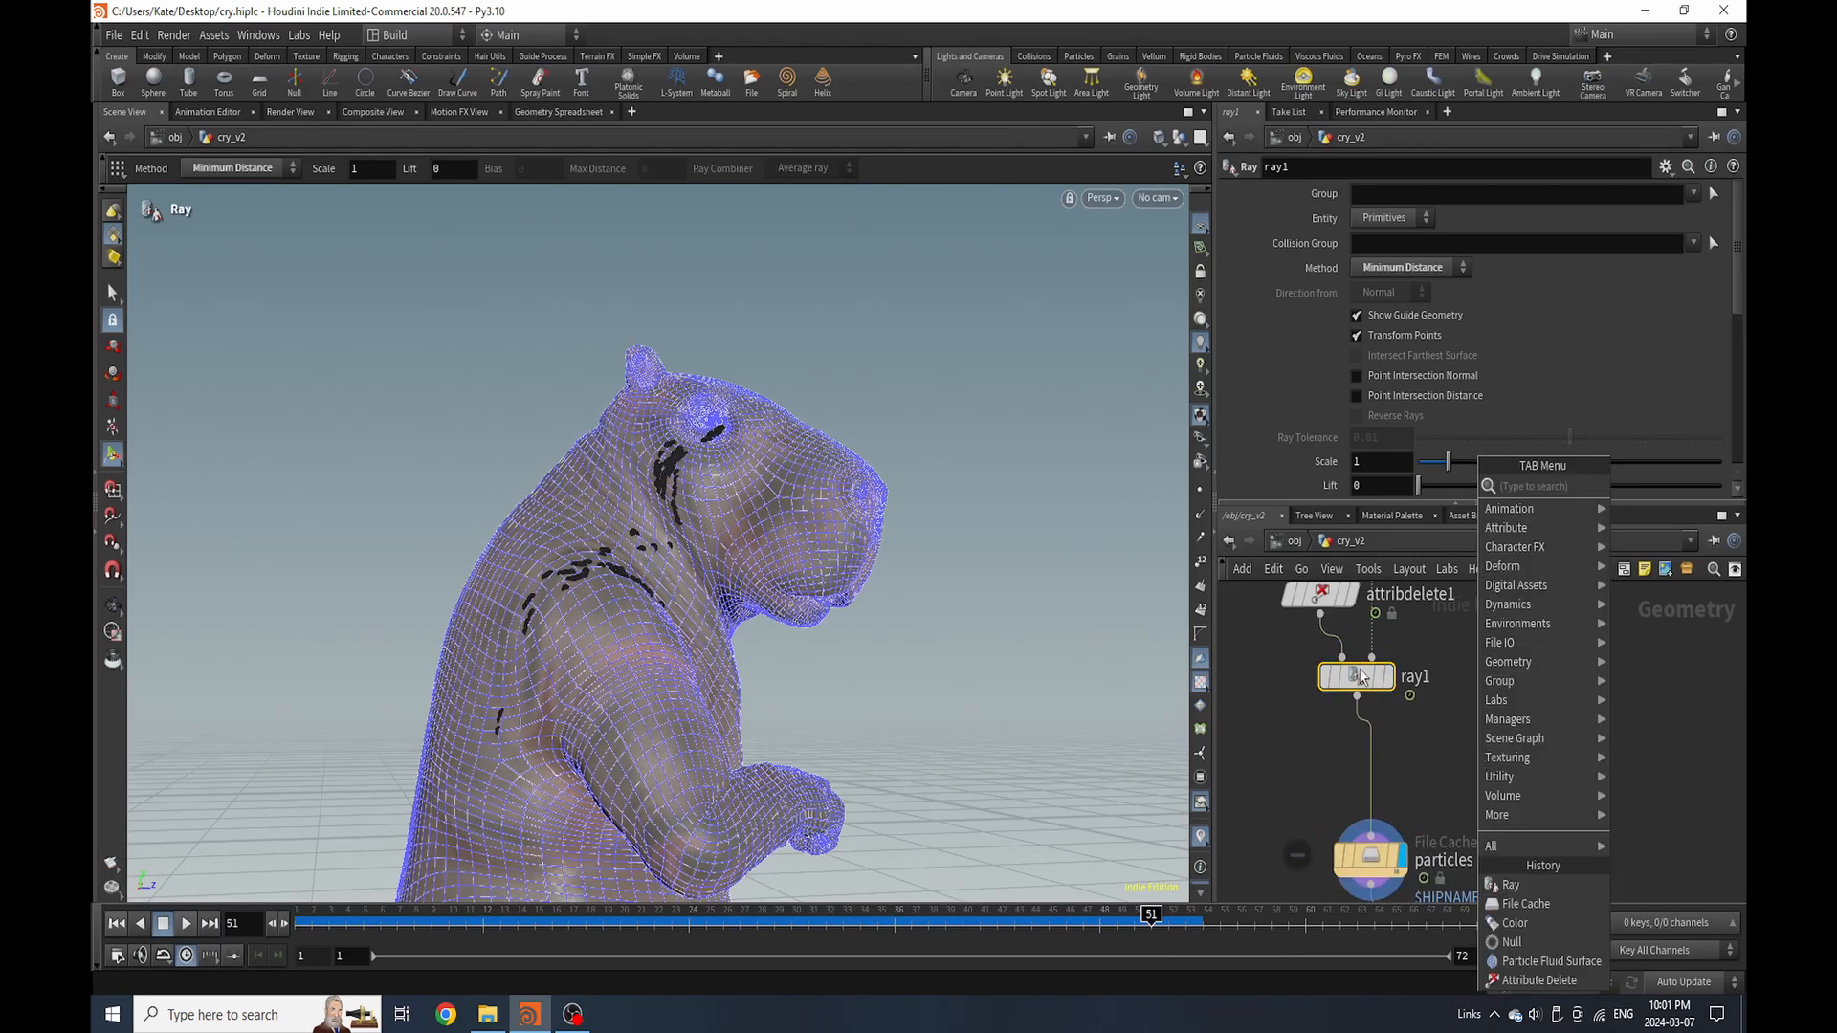
type("del")
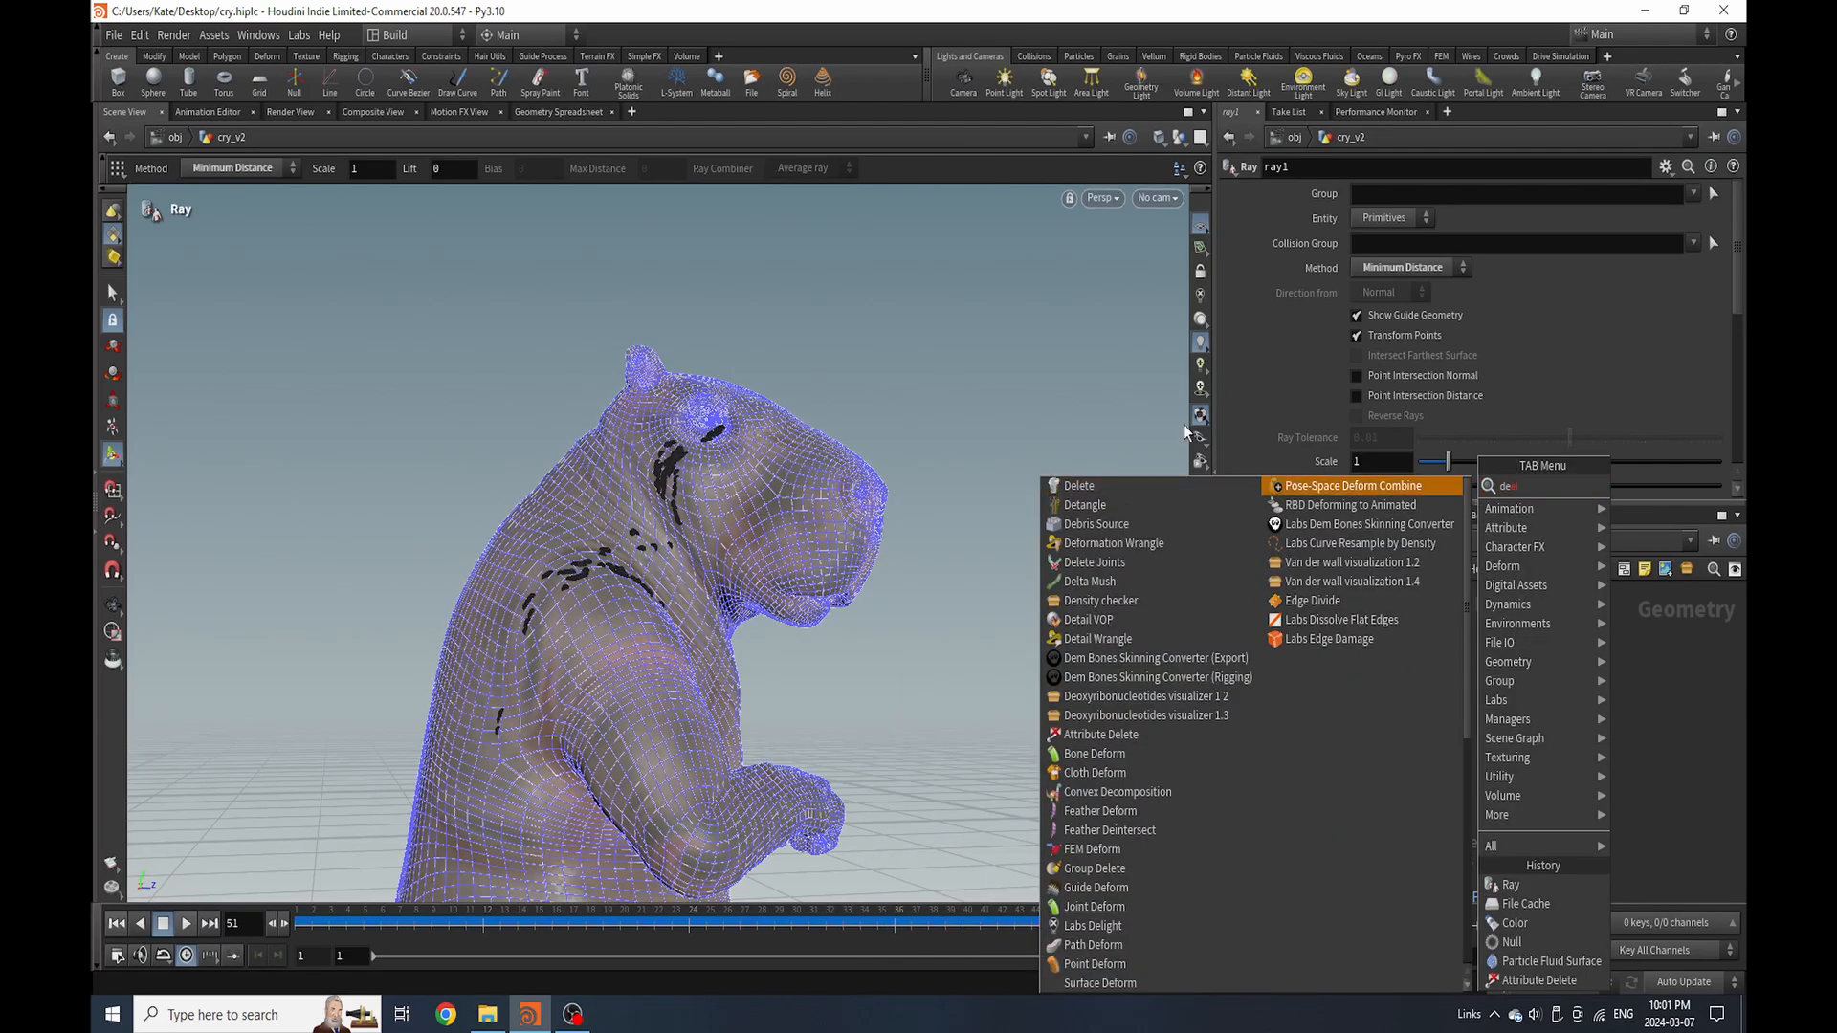
key("BackSpace")
key("BackSpace")
key("BackSpace")
type("ele")
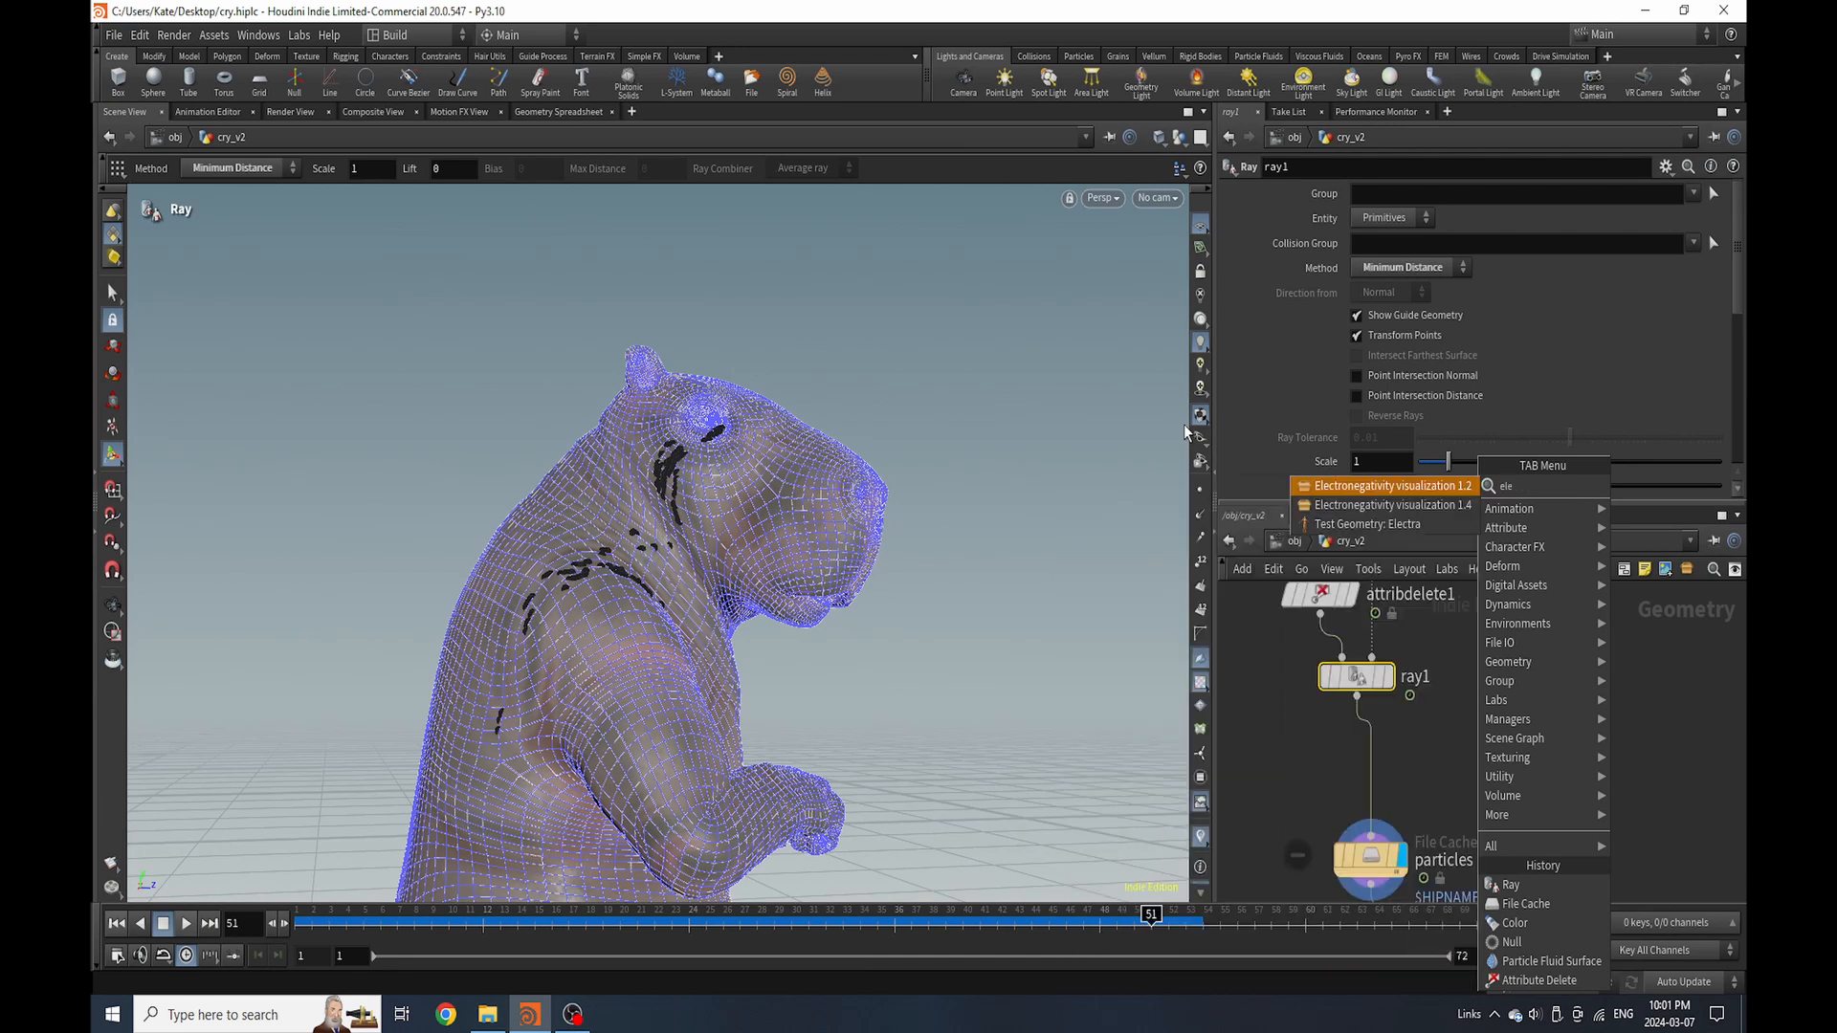
key("BackSpace")
key("BackSpace")
key("BackSpace")
type("dele")
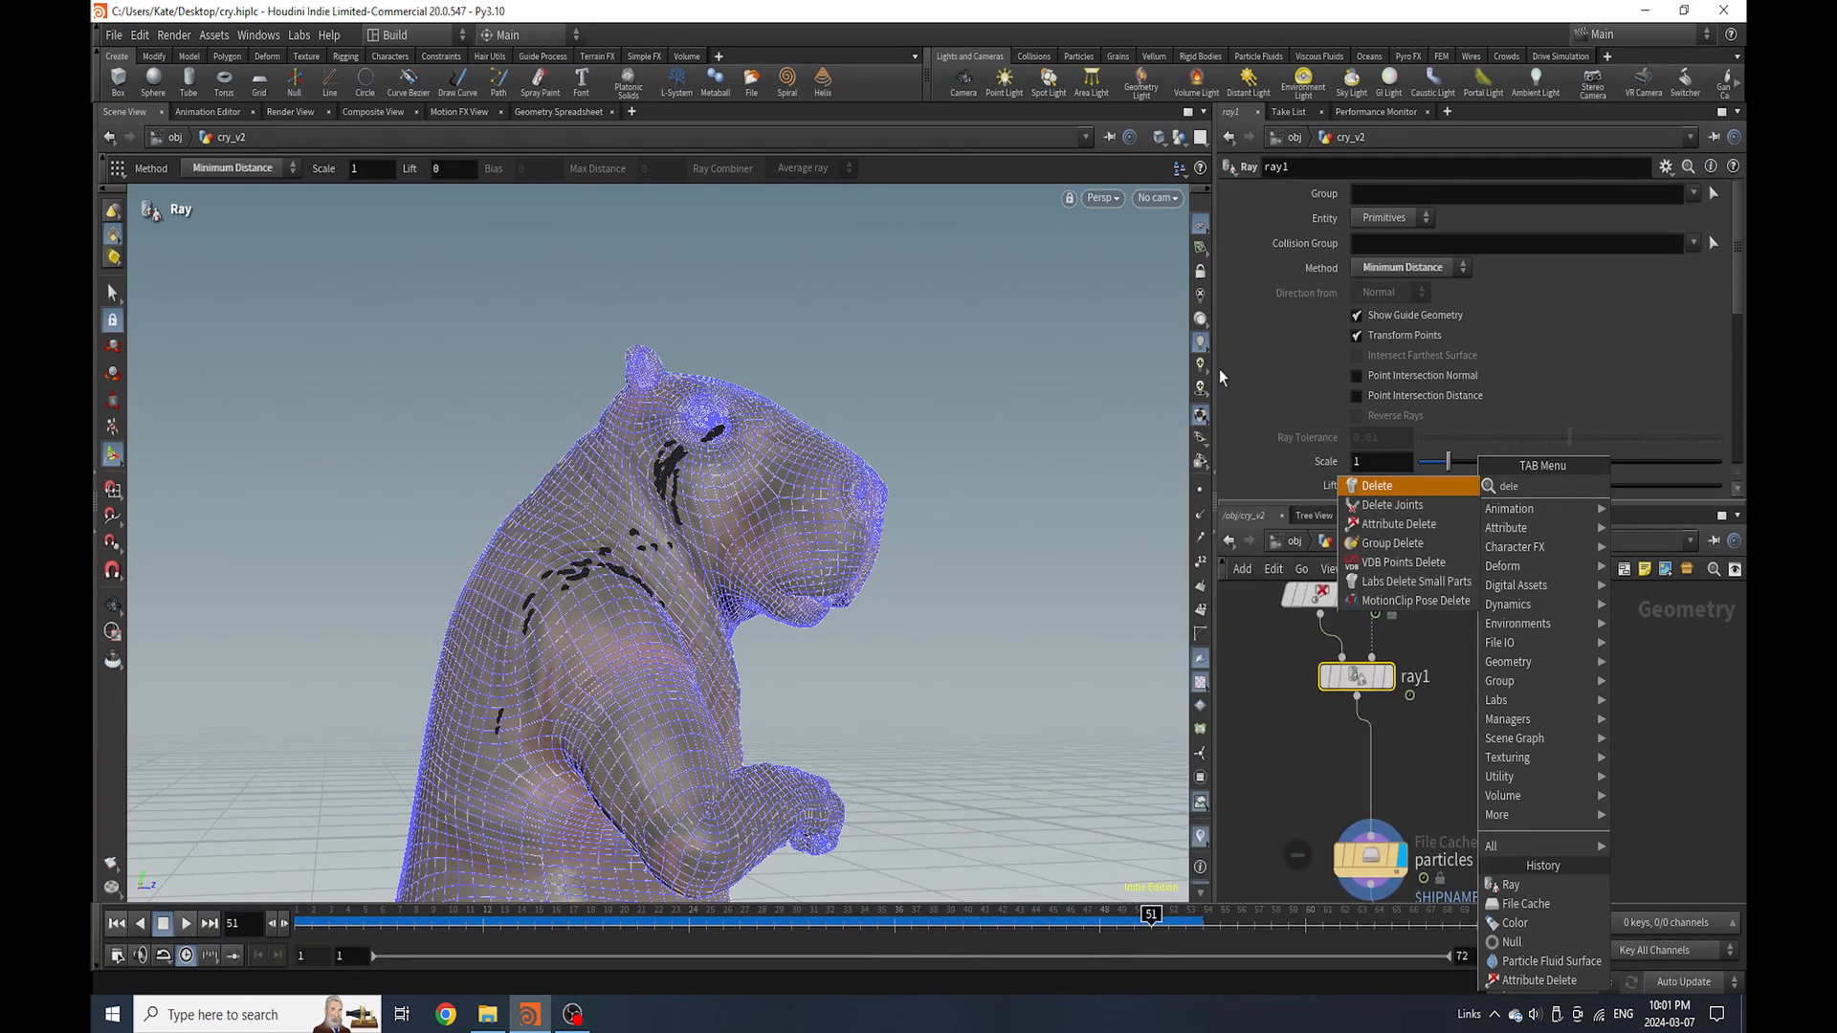
left_click(1415, 492)
left_click(1330, 634)
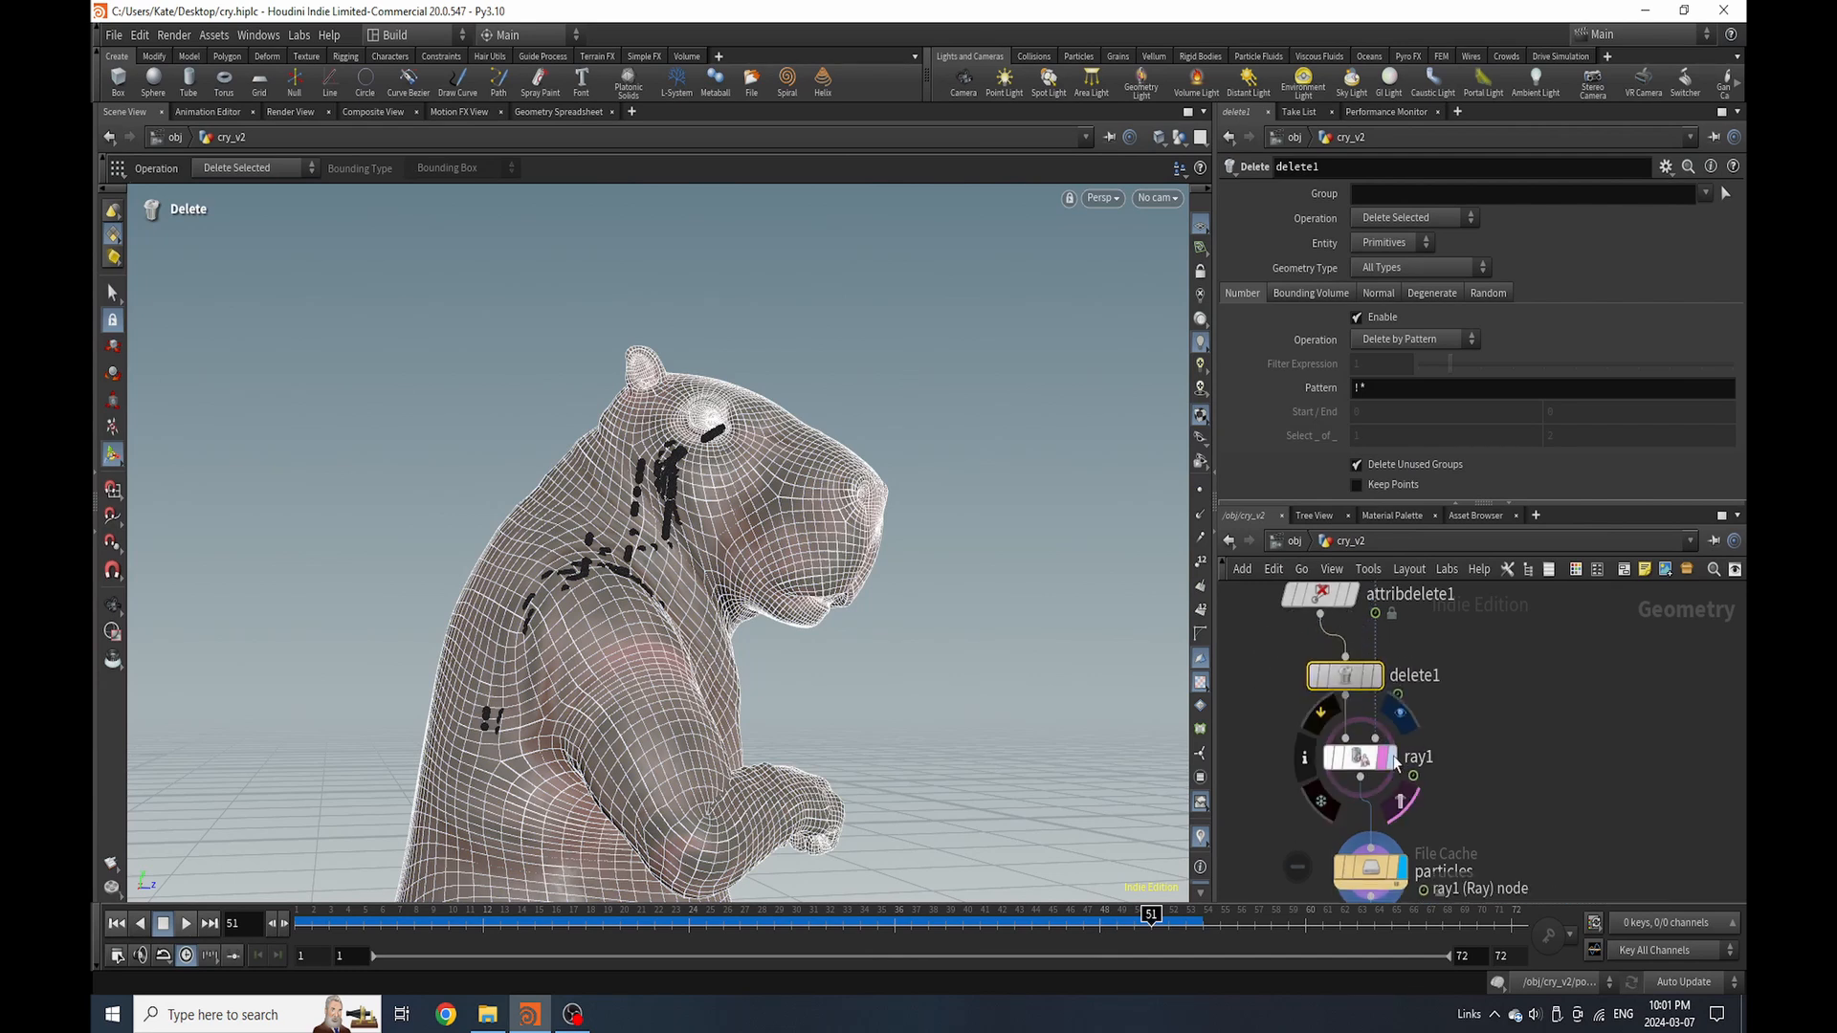
Set delete1 to remove non-selected points, using the stream_source_first_input group
left_click(1416, 247)
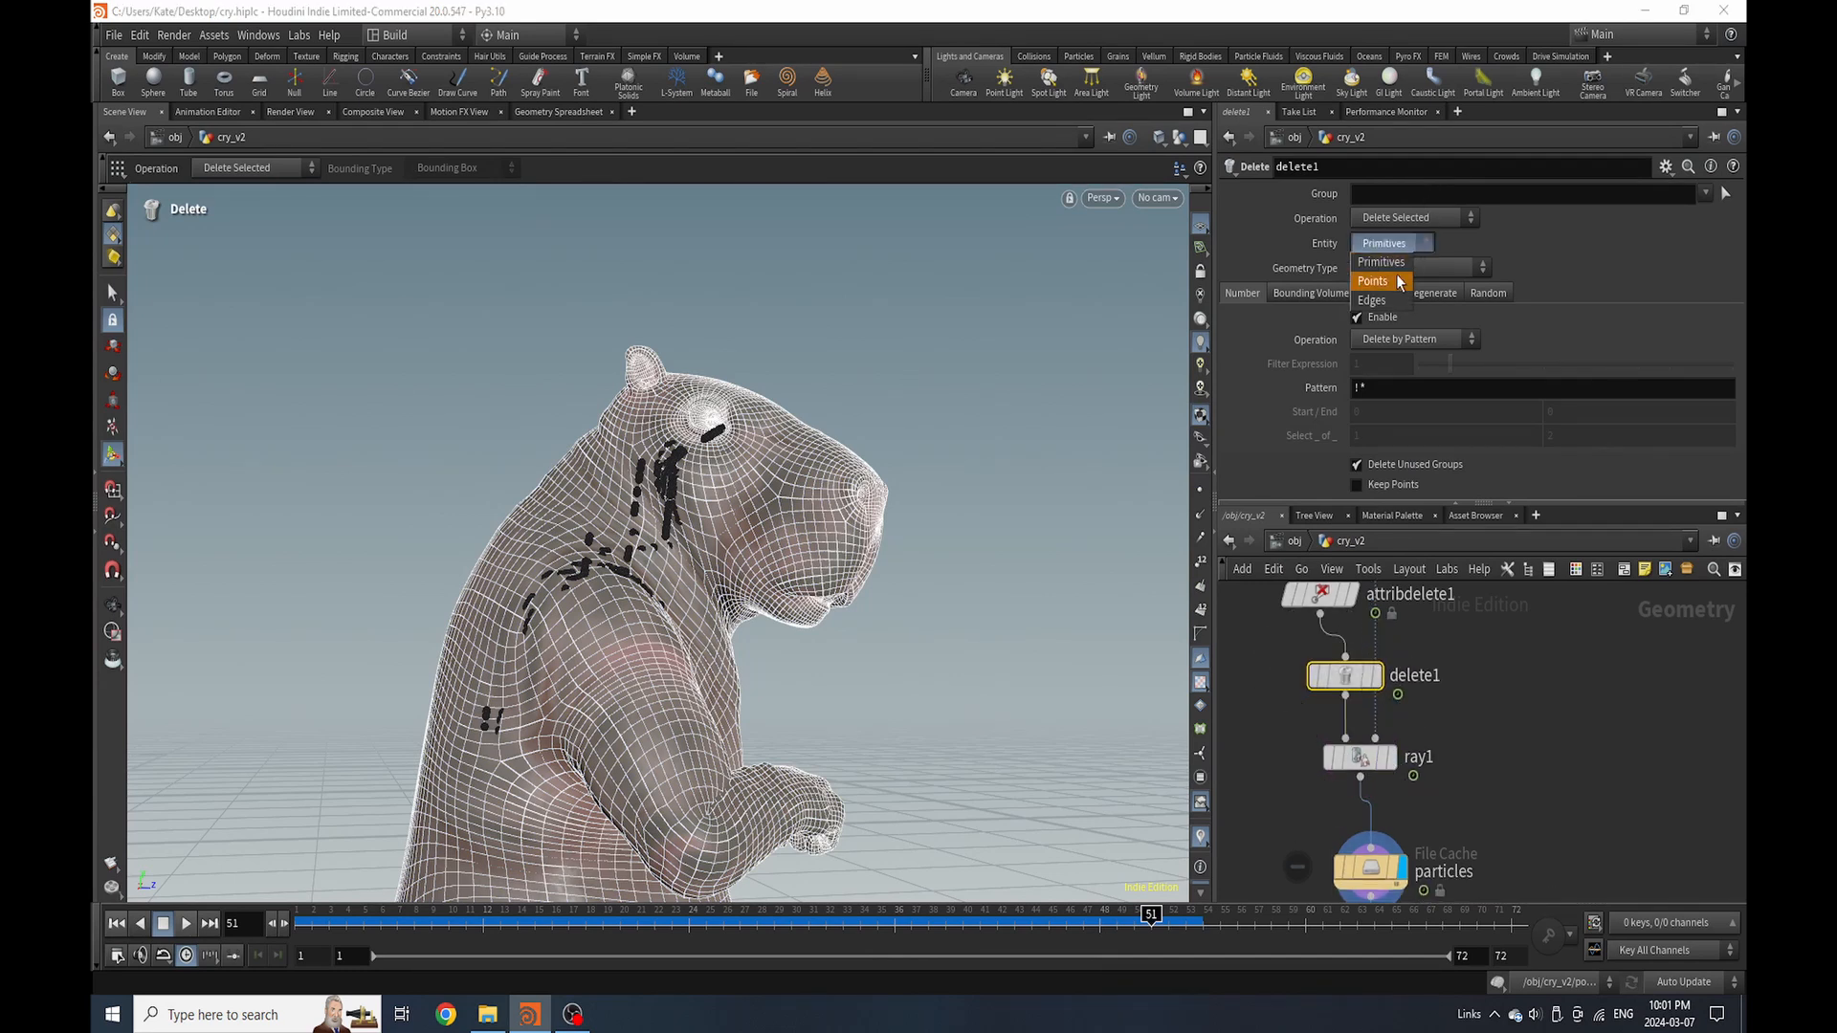
left_click(1402, 231)
left_click(1704, 194)
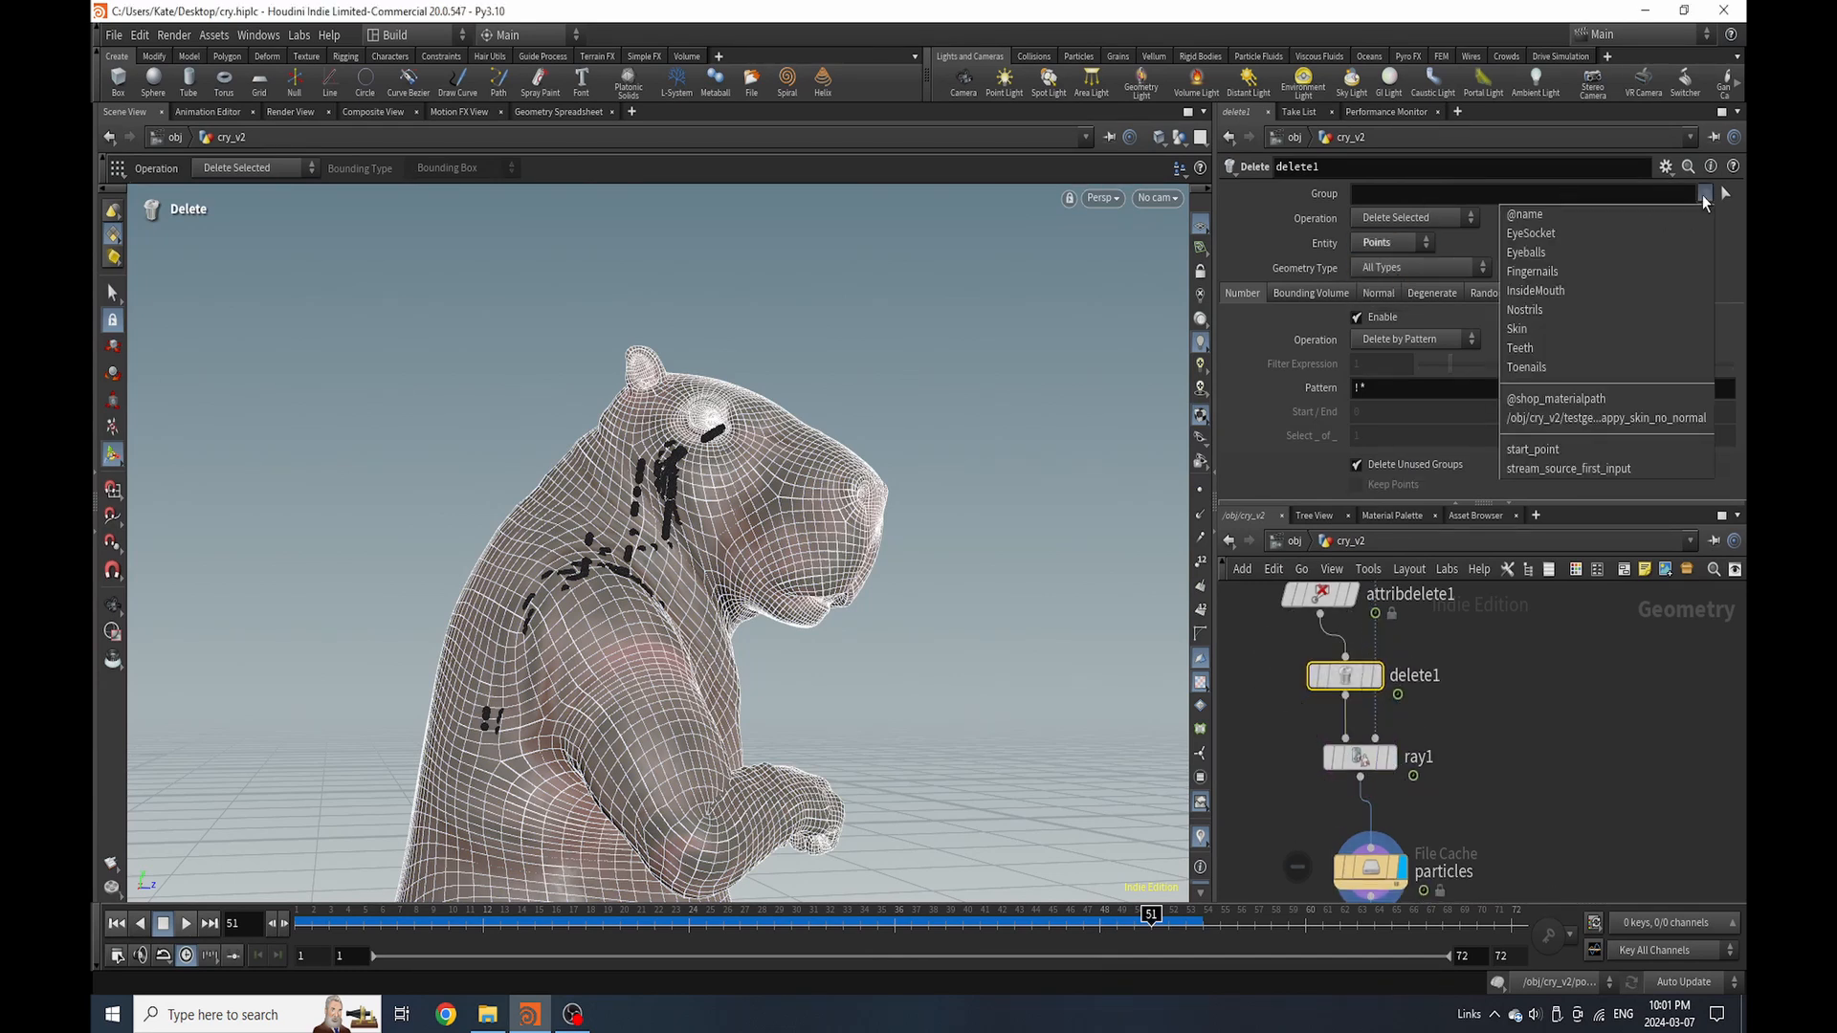
left_click(1583, 468)
left_click(1416, 217)
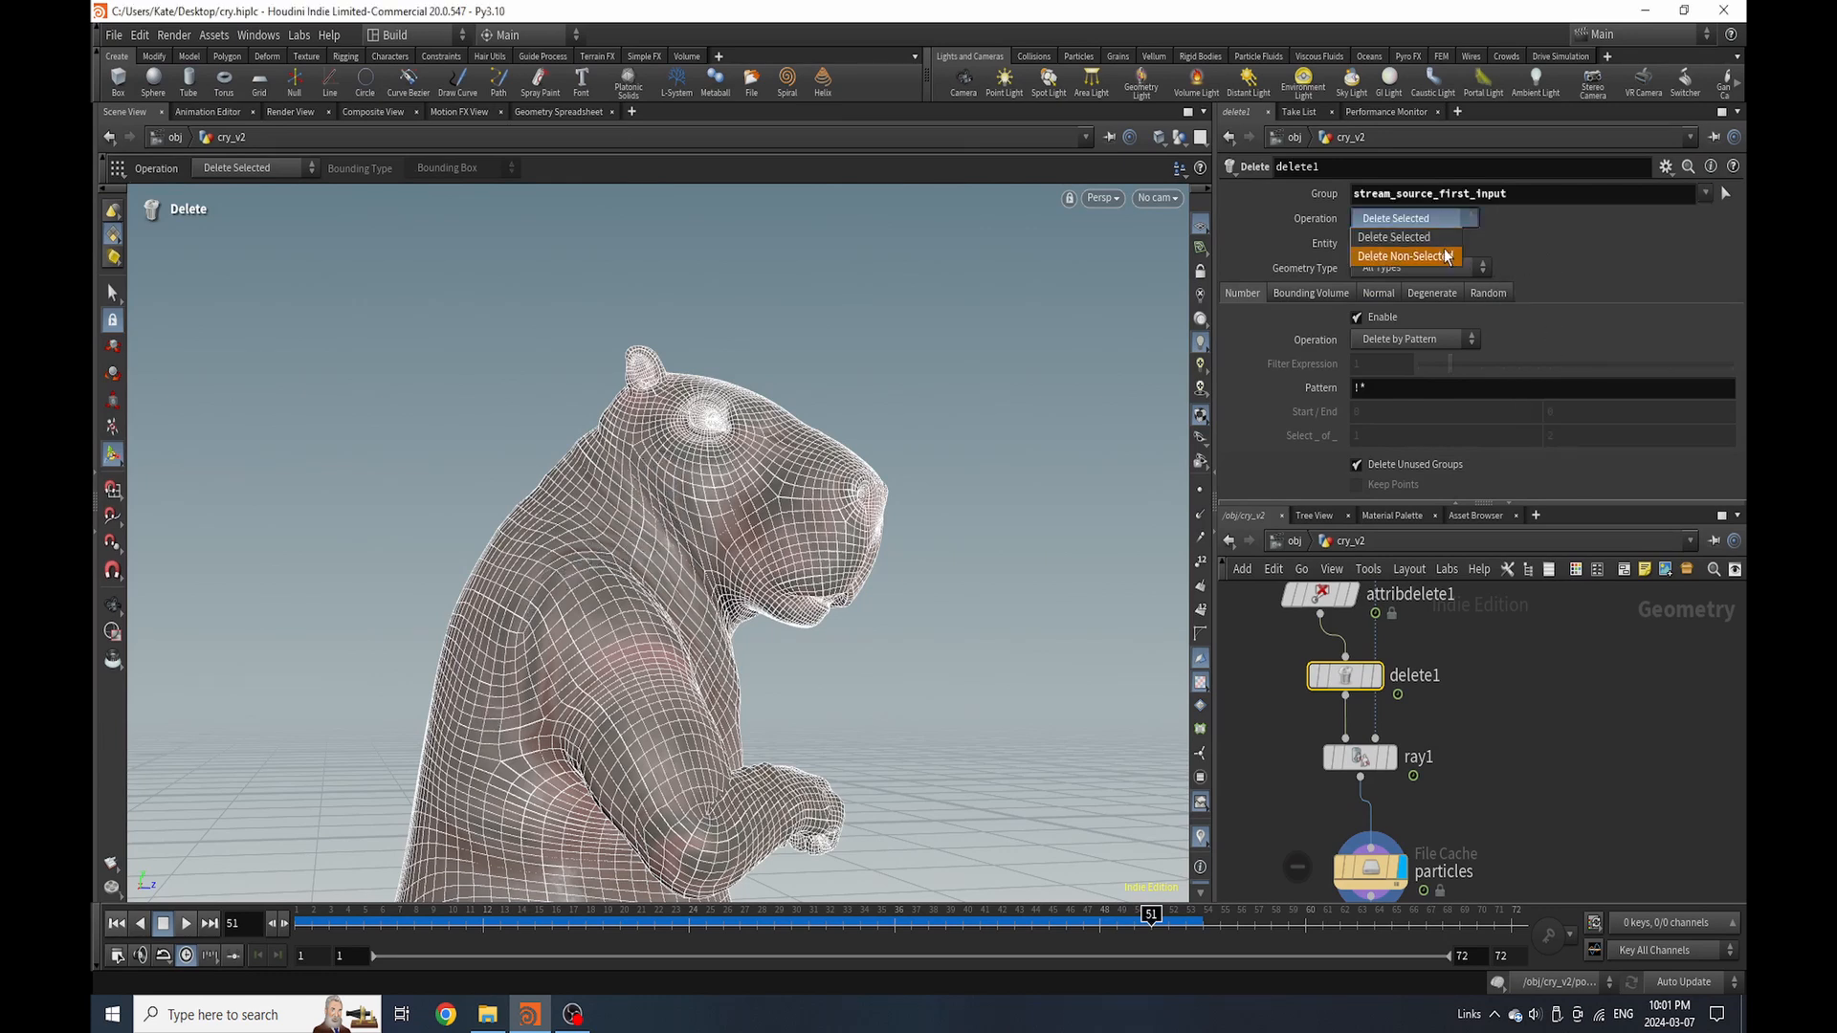
left_click(1401, 246)
Move the particles file cache closer to ray1 and save its frames to disk in the background
scroll(1474, 754, "down", 3)
scroll(1388, 766, "up", 3)
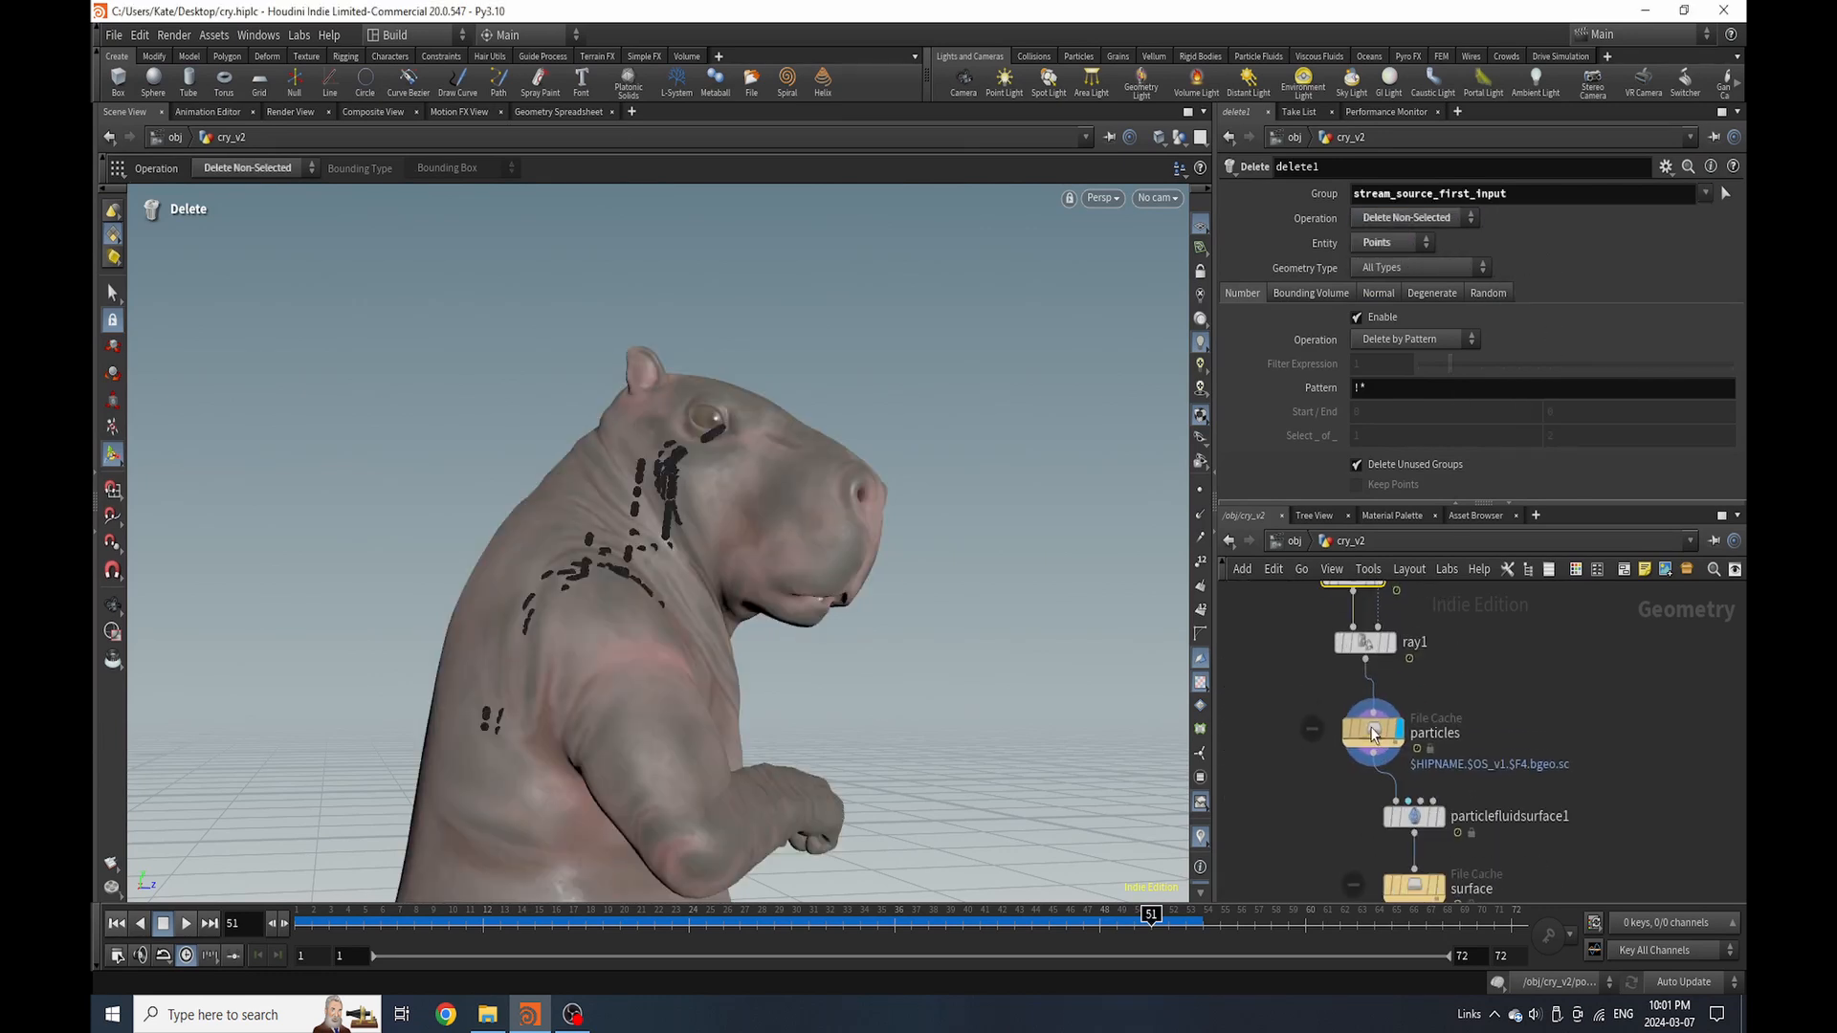
left_click_drag(1390, 765, 1388, 741)
left_click(1481, 379)
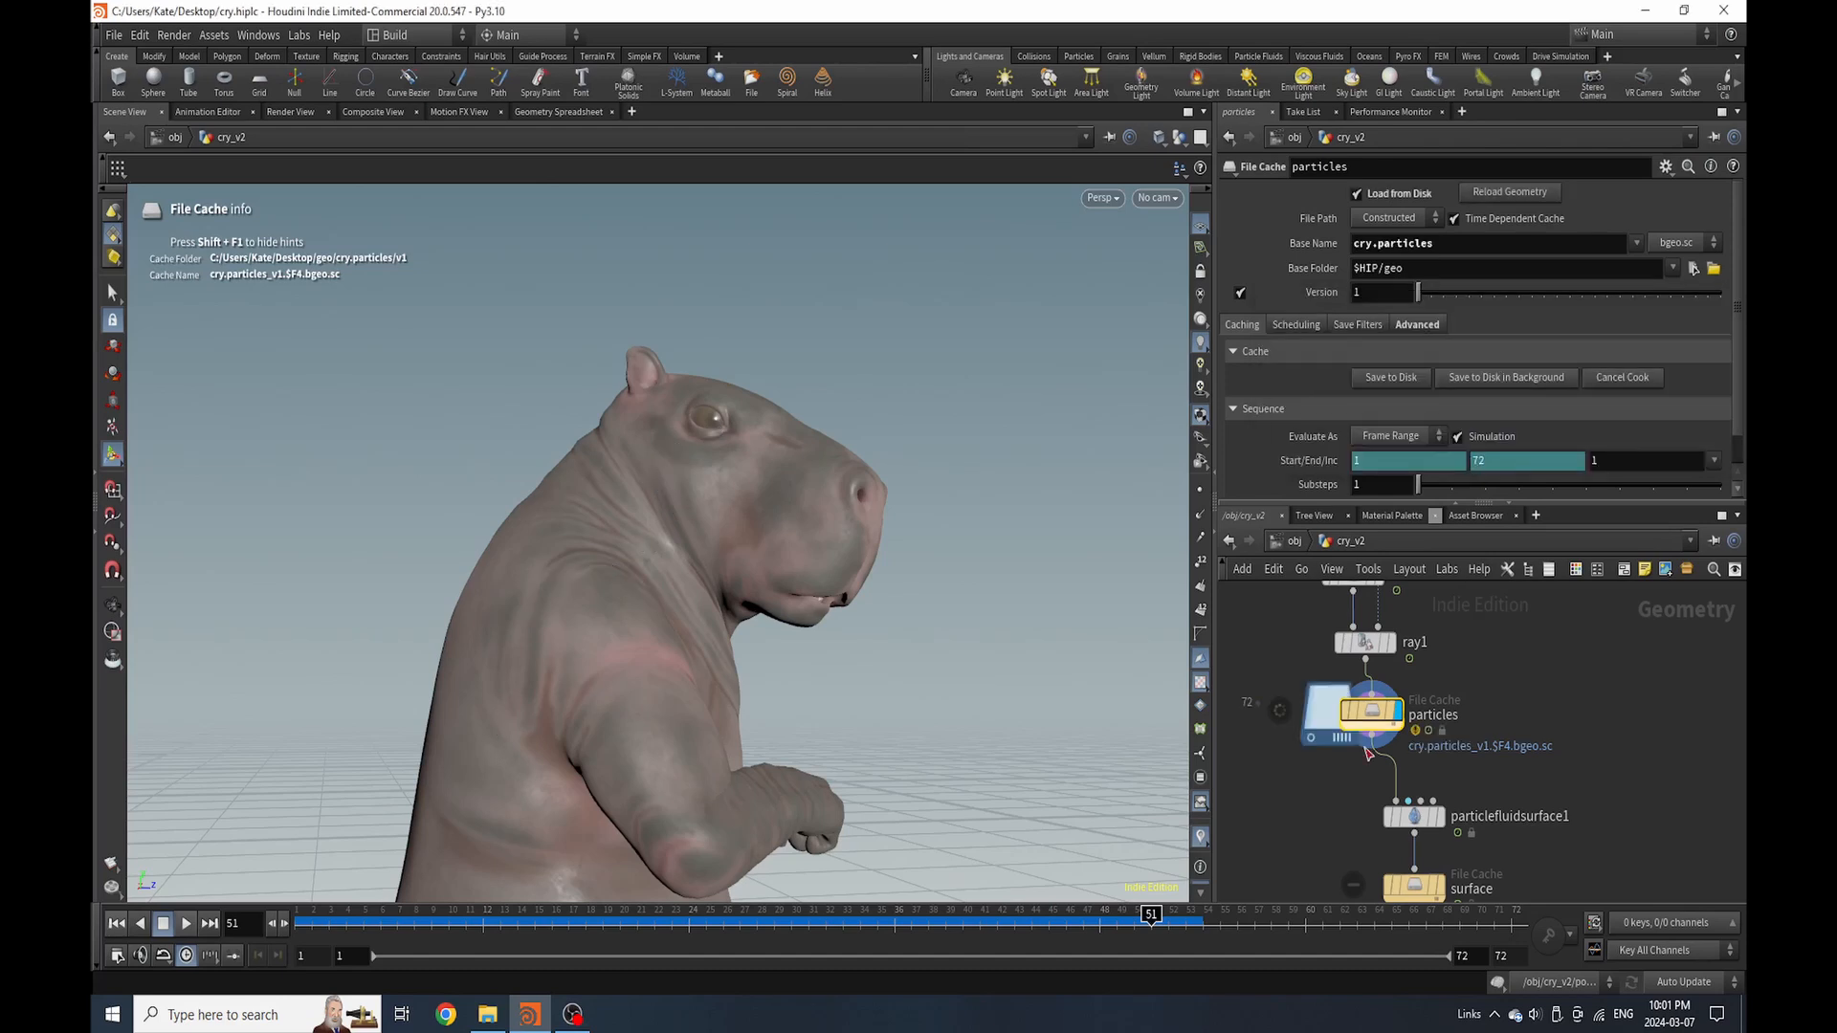
Move particlefluidsurface1 further below the particles cache and scrub through the cached tears, ending at frame 46
scroll(1411, 727, "down", 3)
left_click_drag(1436, 705, 1411, 756)
left_click(1505, 703)
scroll(1412, 714, "up", 3)
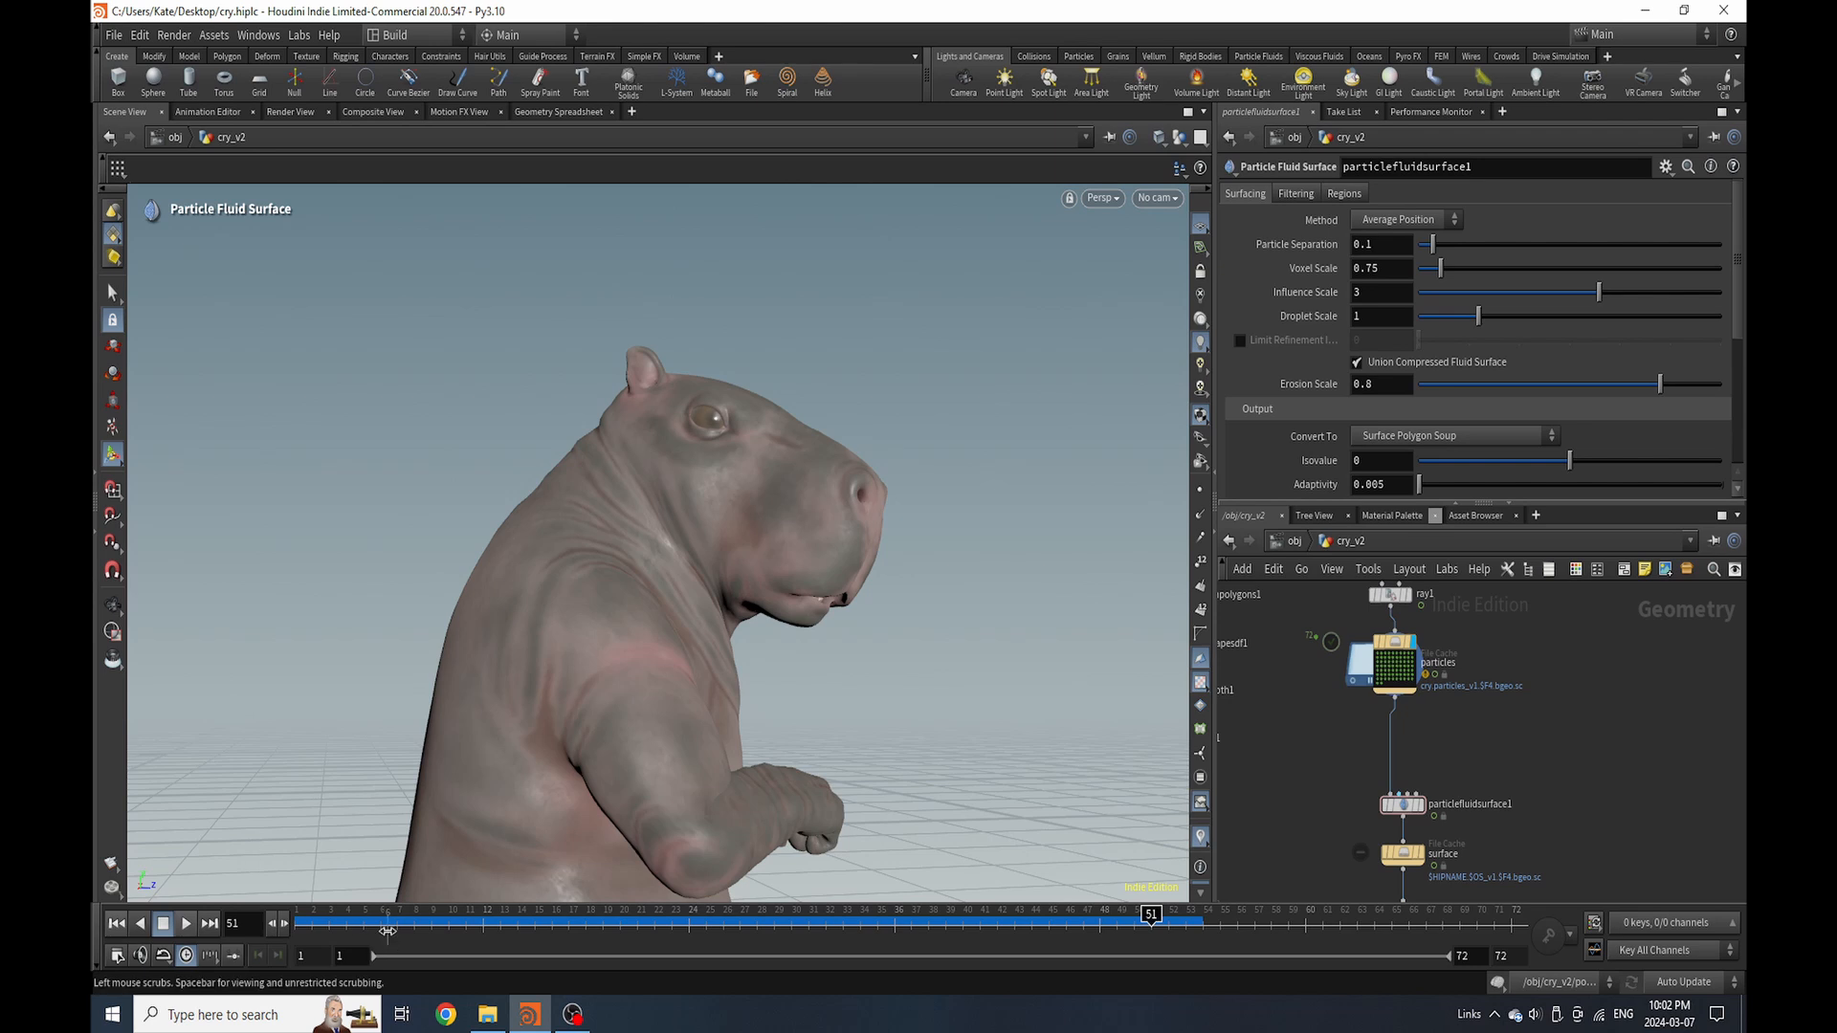
left_click_drag(450, 920, 566, 942)
left_click_drag(777, 950, 1066, 947)
Display particlefluidsurface1 and set its Particle Separation to 0.01
middle_click_drag(1413, 788, 1403, 683)
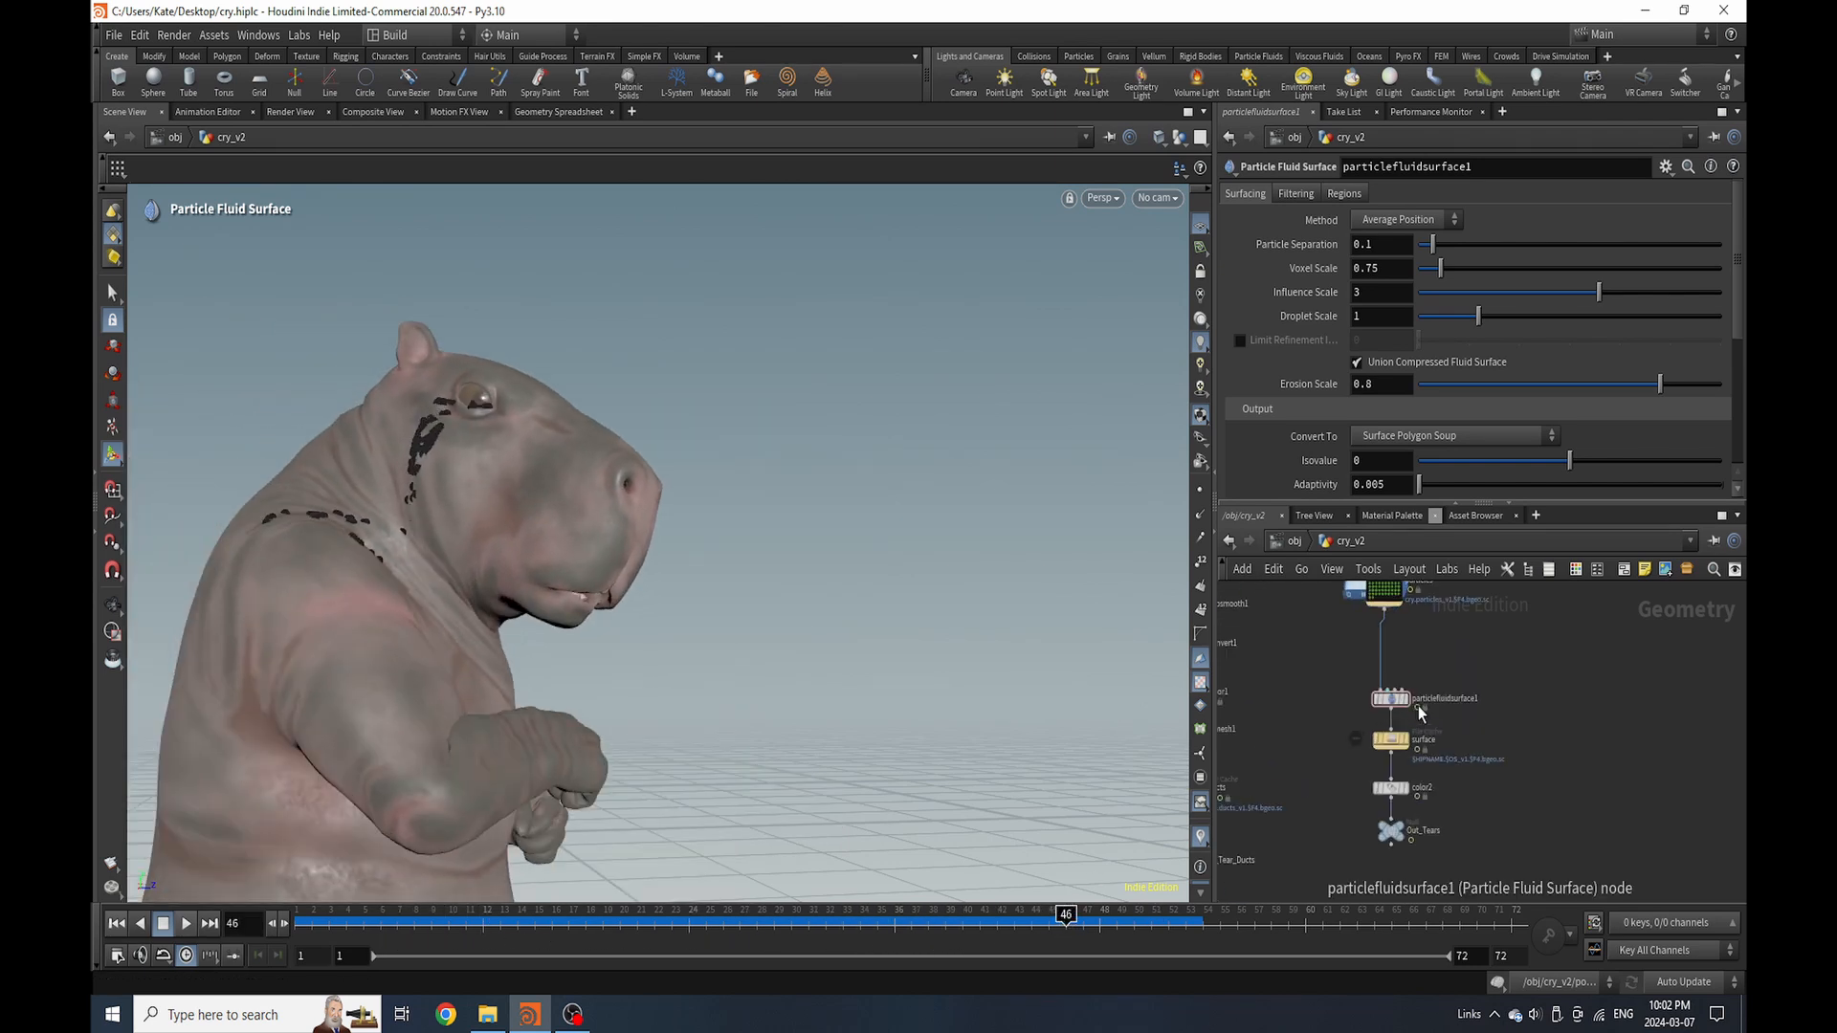
scroll(1411, 682, "up", 3)
left_click(1398, 711)
left_click_drag(1359, 713, 1359, 653)
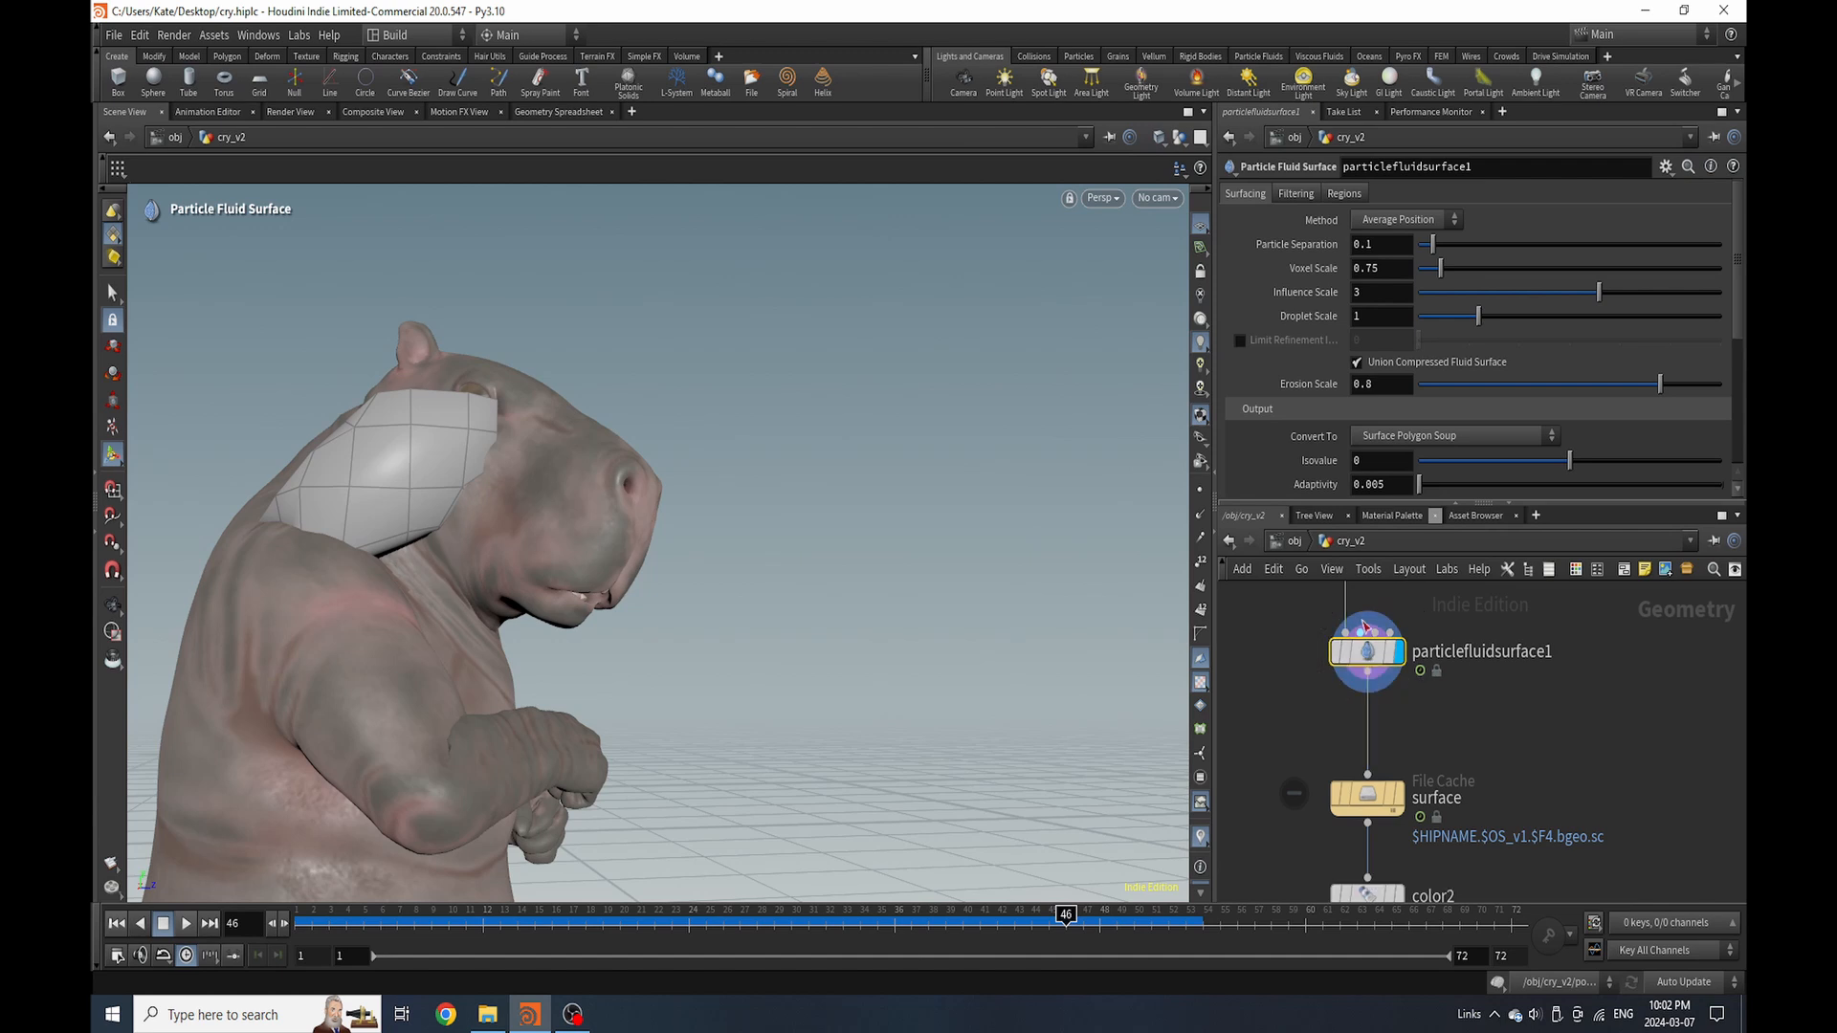
type("0.01")
key("Return")
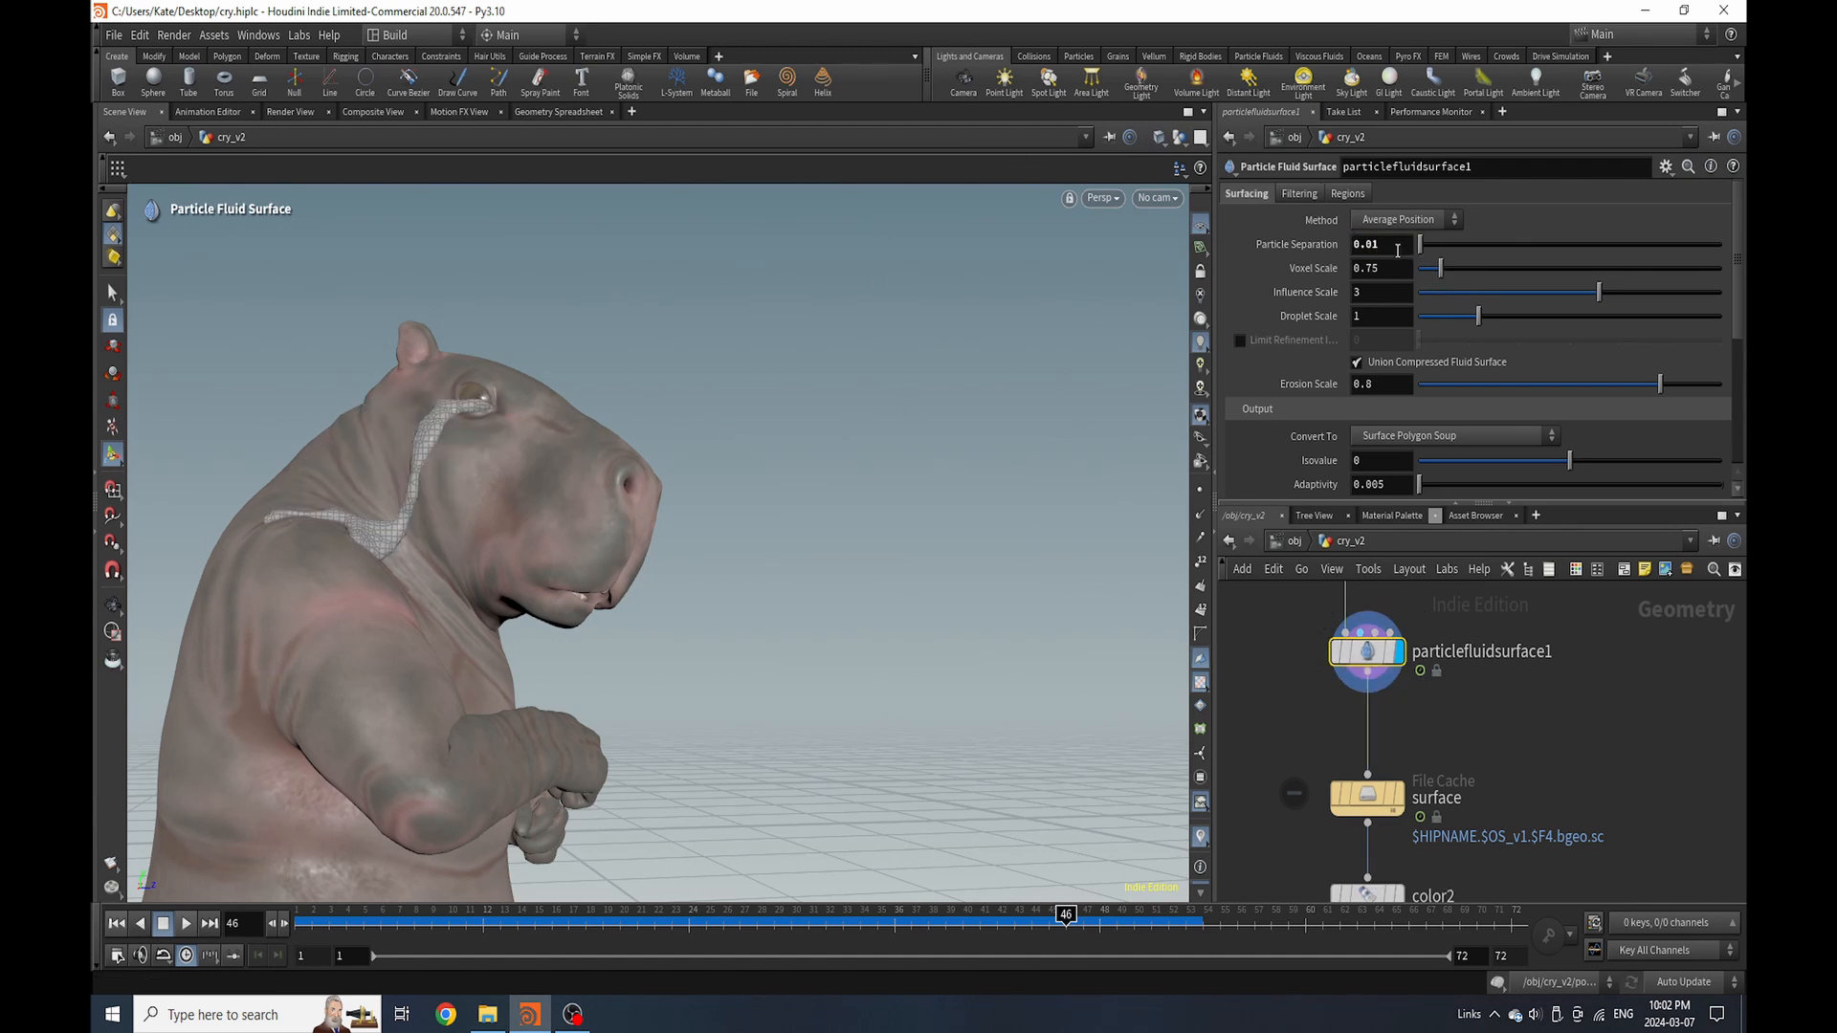
Try a Particle Separation of 0.003 on particlefluidsurface1 and inspect the tear surface around the eye
key("BackSpace")
type("03")
key("Return")
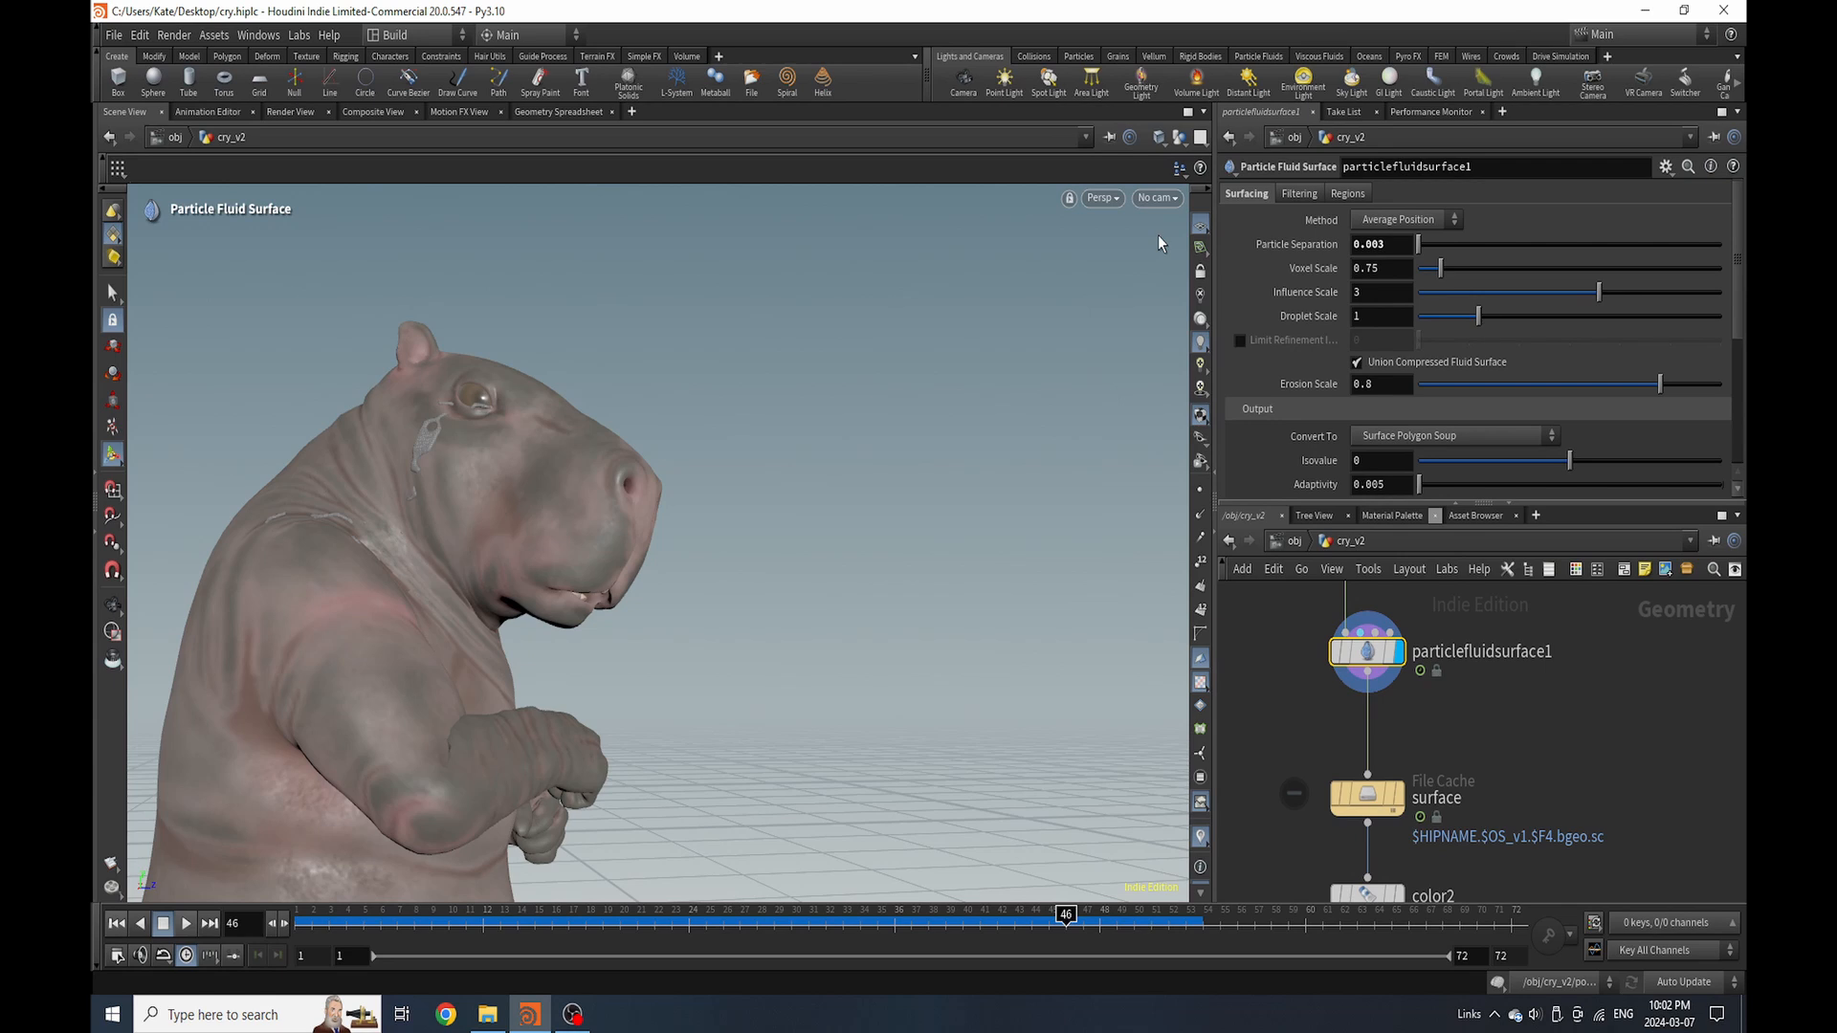
left_click_drag(591, 405, 390, 521, "alt")
right_click_drag(390, 520, 537, 418, "alt")
left_click_drag(537, 418, 604, 408, "alt")
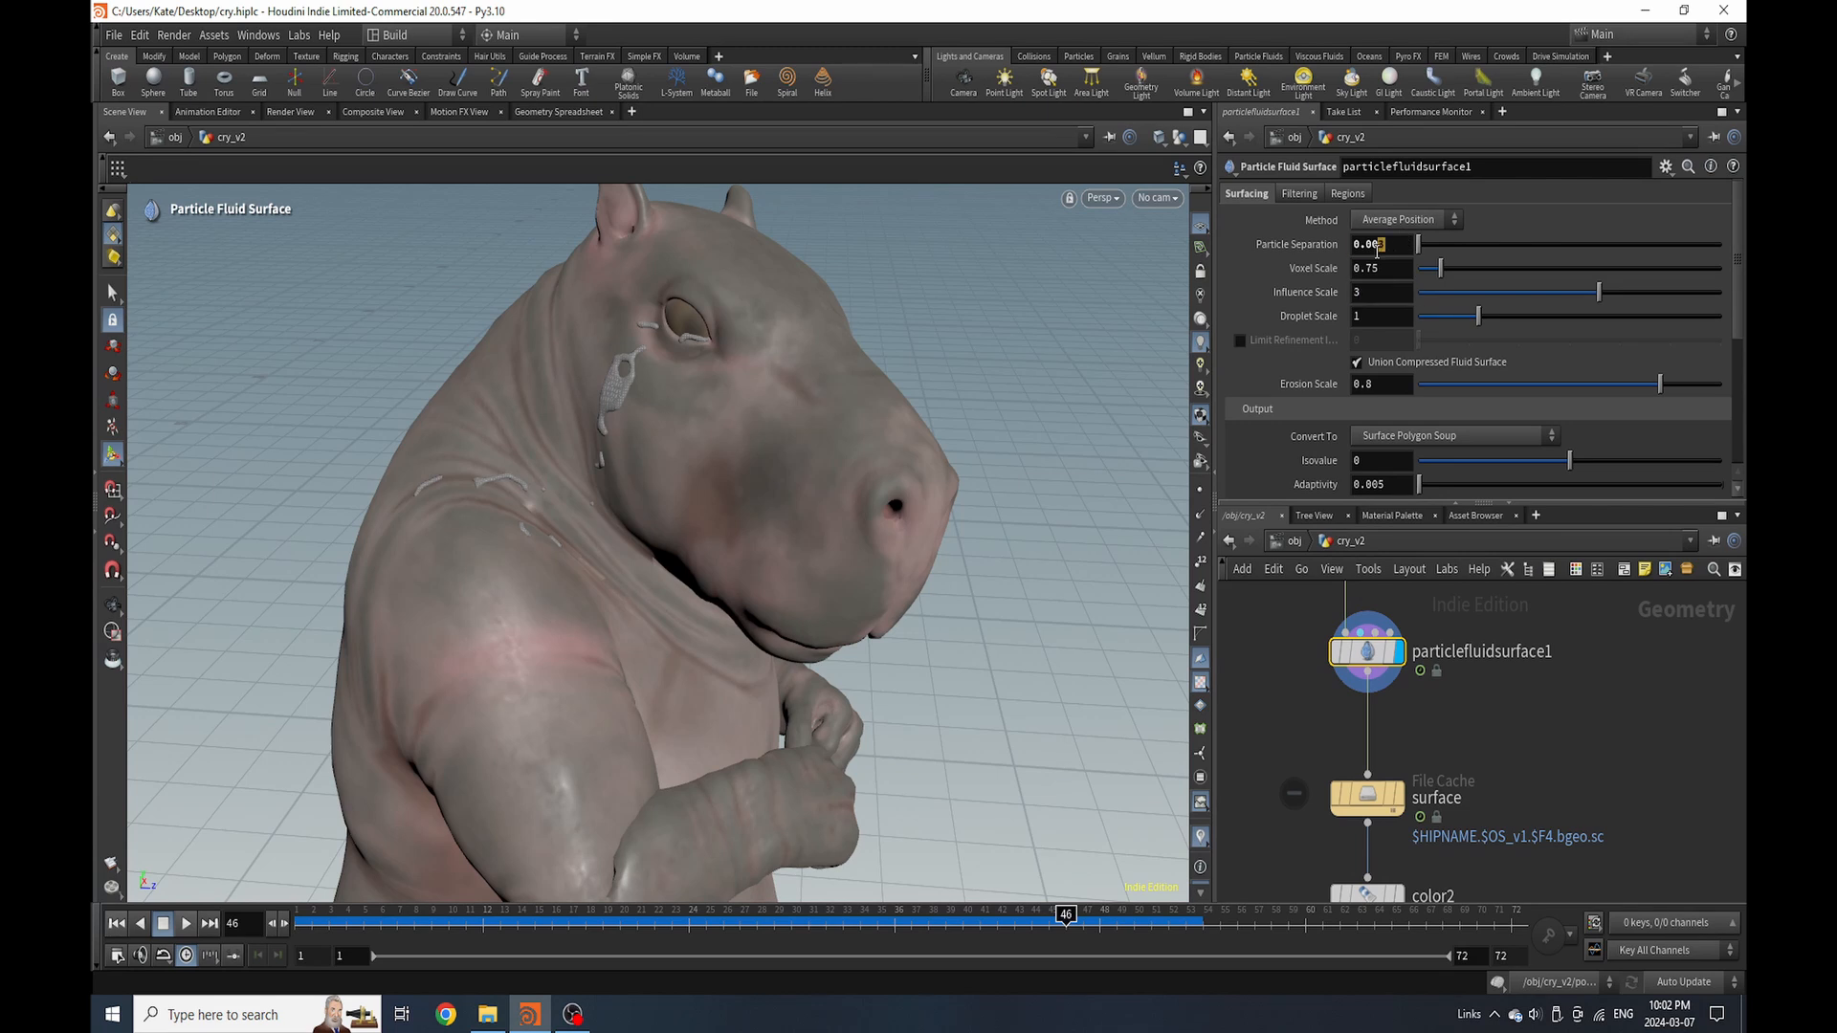
Set particlefluidsurface1's Particle Separation to 0.001, Influence Scale to 4 and Droplet Scale to 2
key("Return")
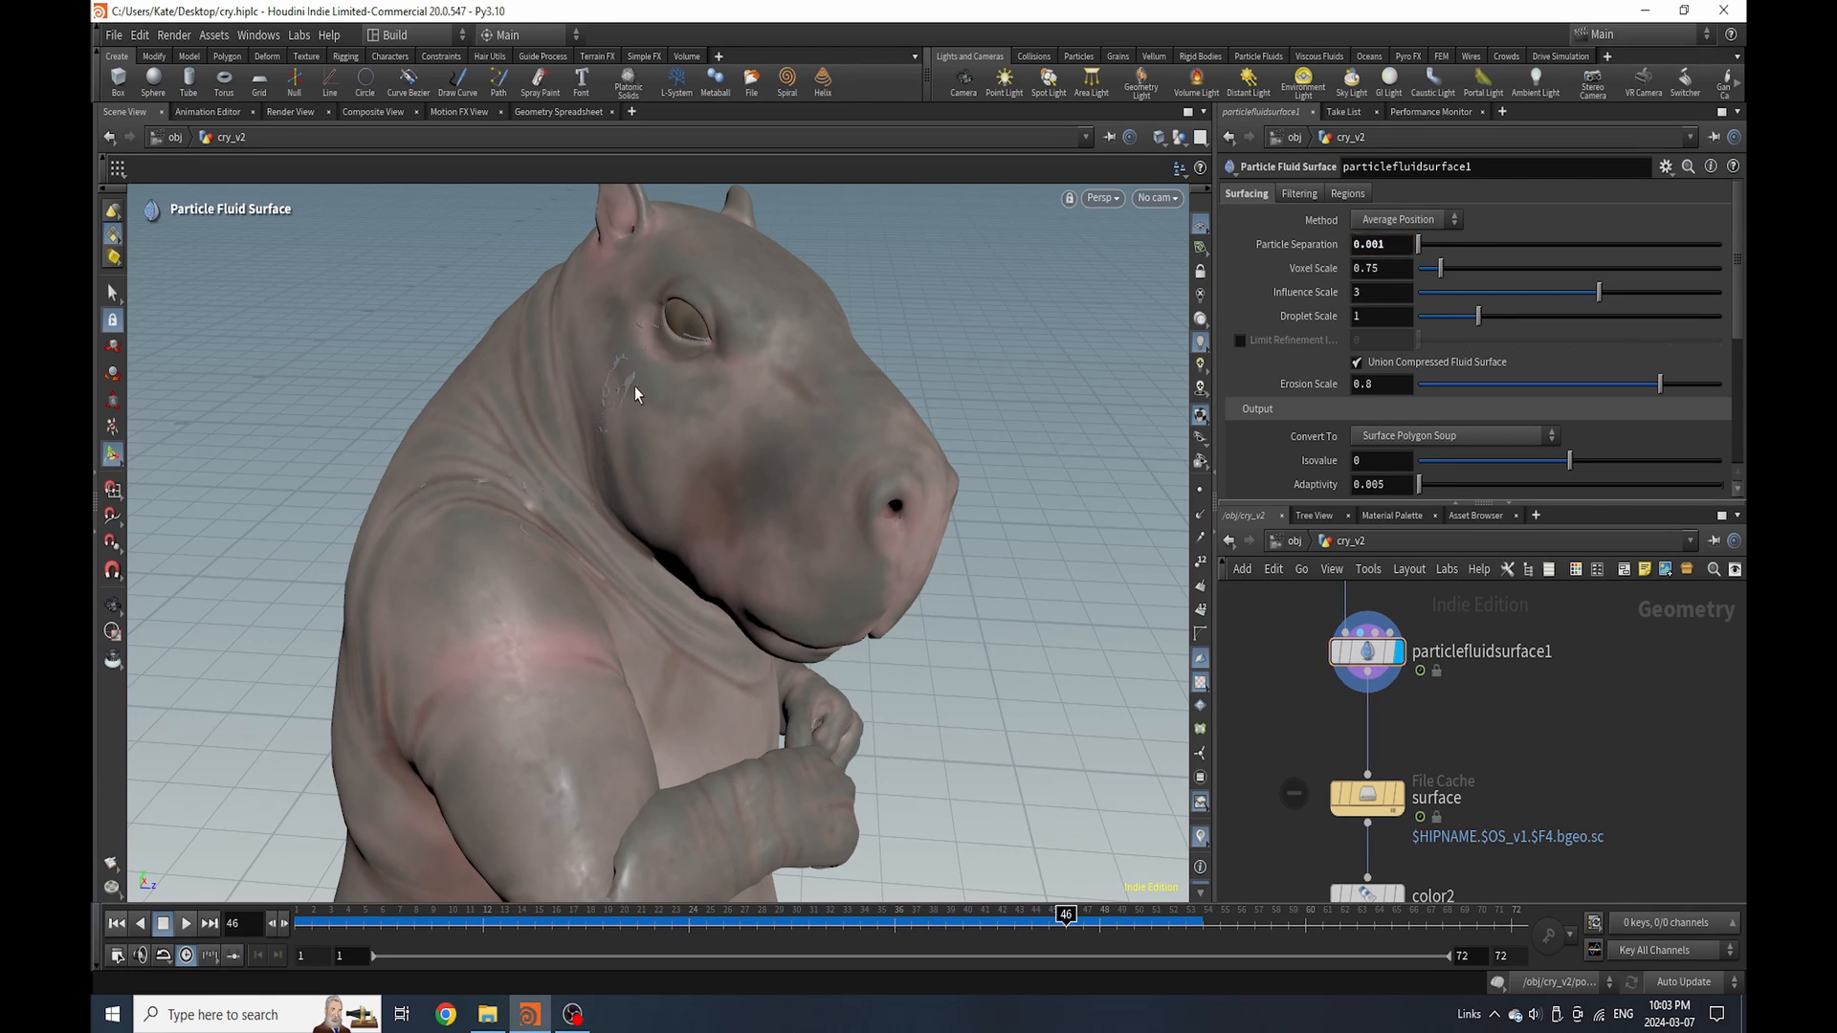
right_click_drag(634, 387, 800, 332, "alt")
left_click_drag(800, 332, 904, 308, "alt")
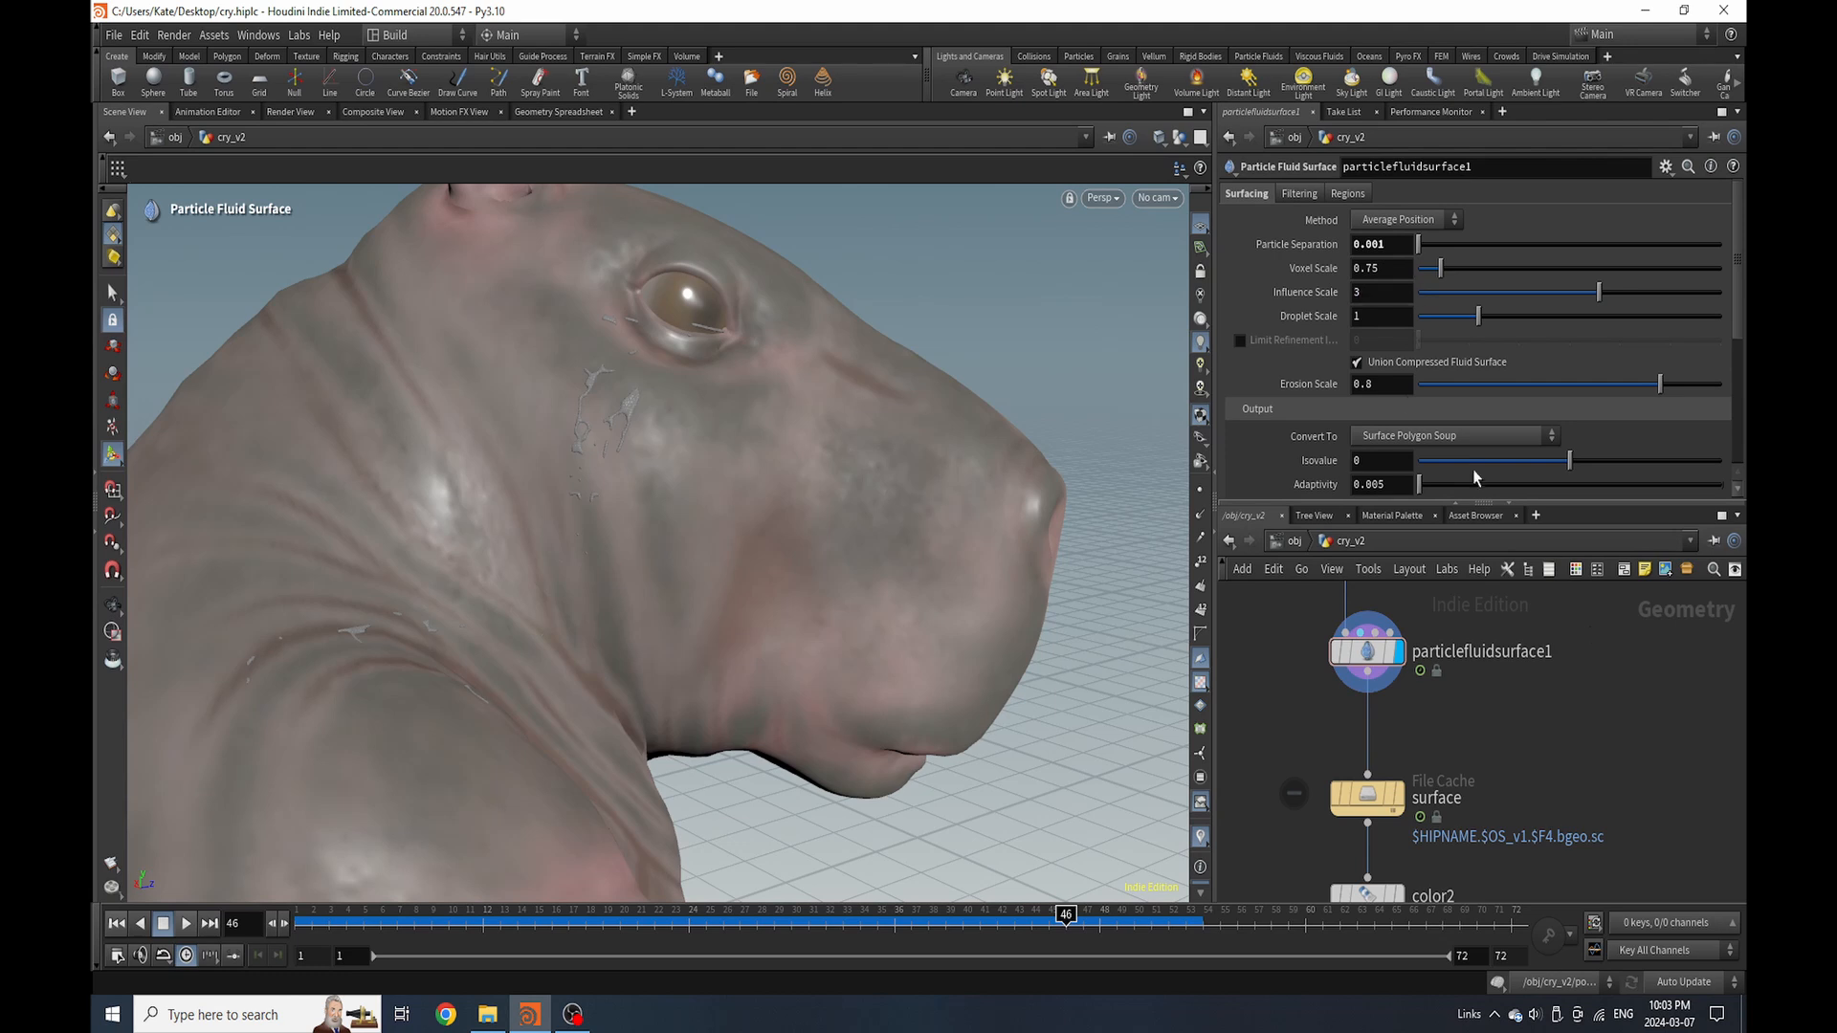
type("4")
key("Return")
type("2")
key("Return")
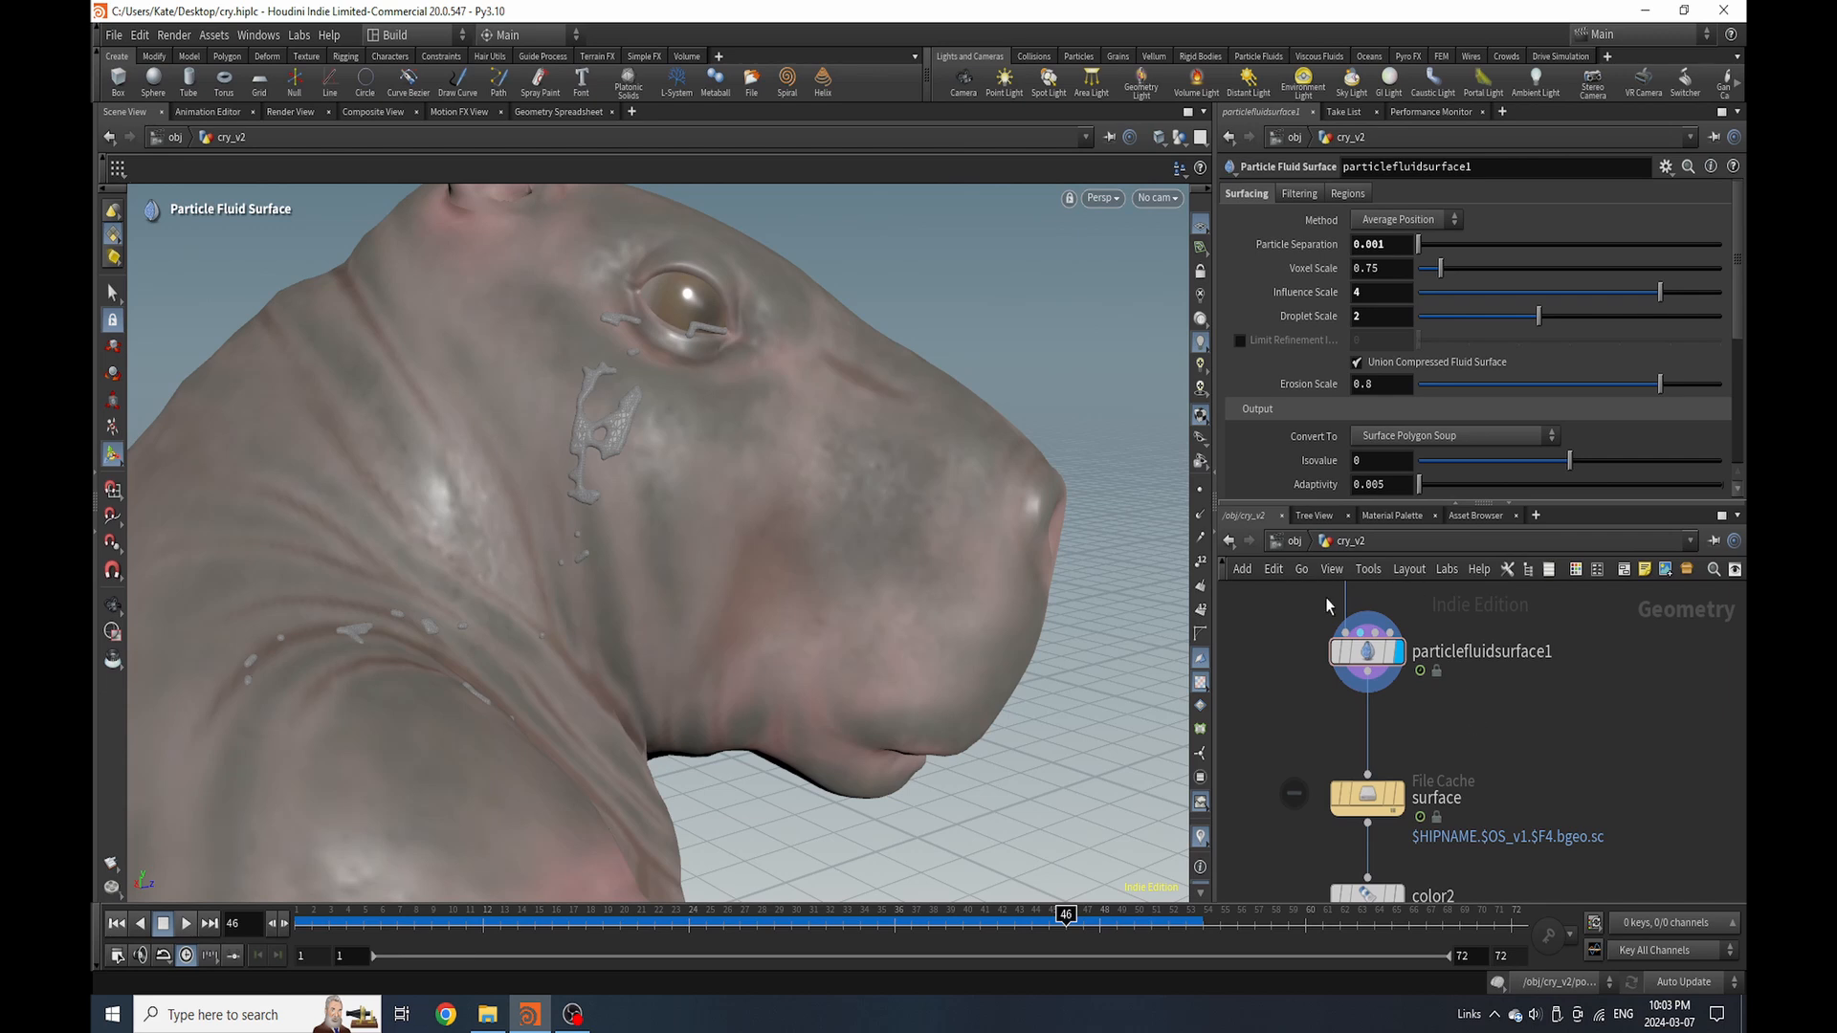
Examine the surfaced tears near the eye from several angles, including at frame 6
left_click_drag(737, 466, 610, 365, "alt")
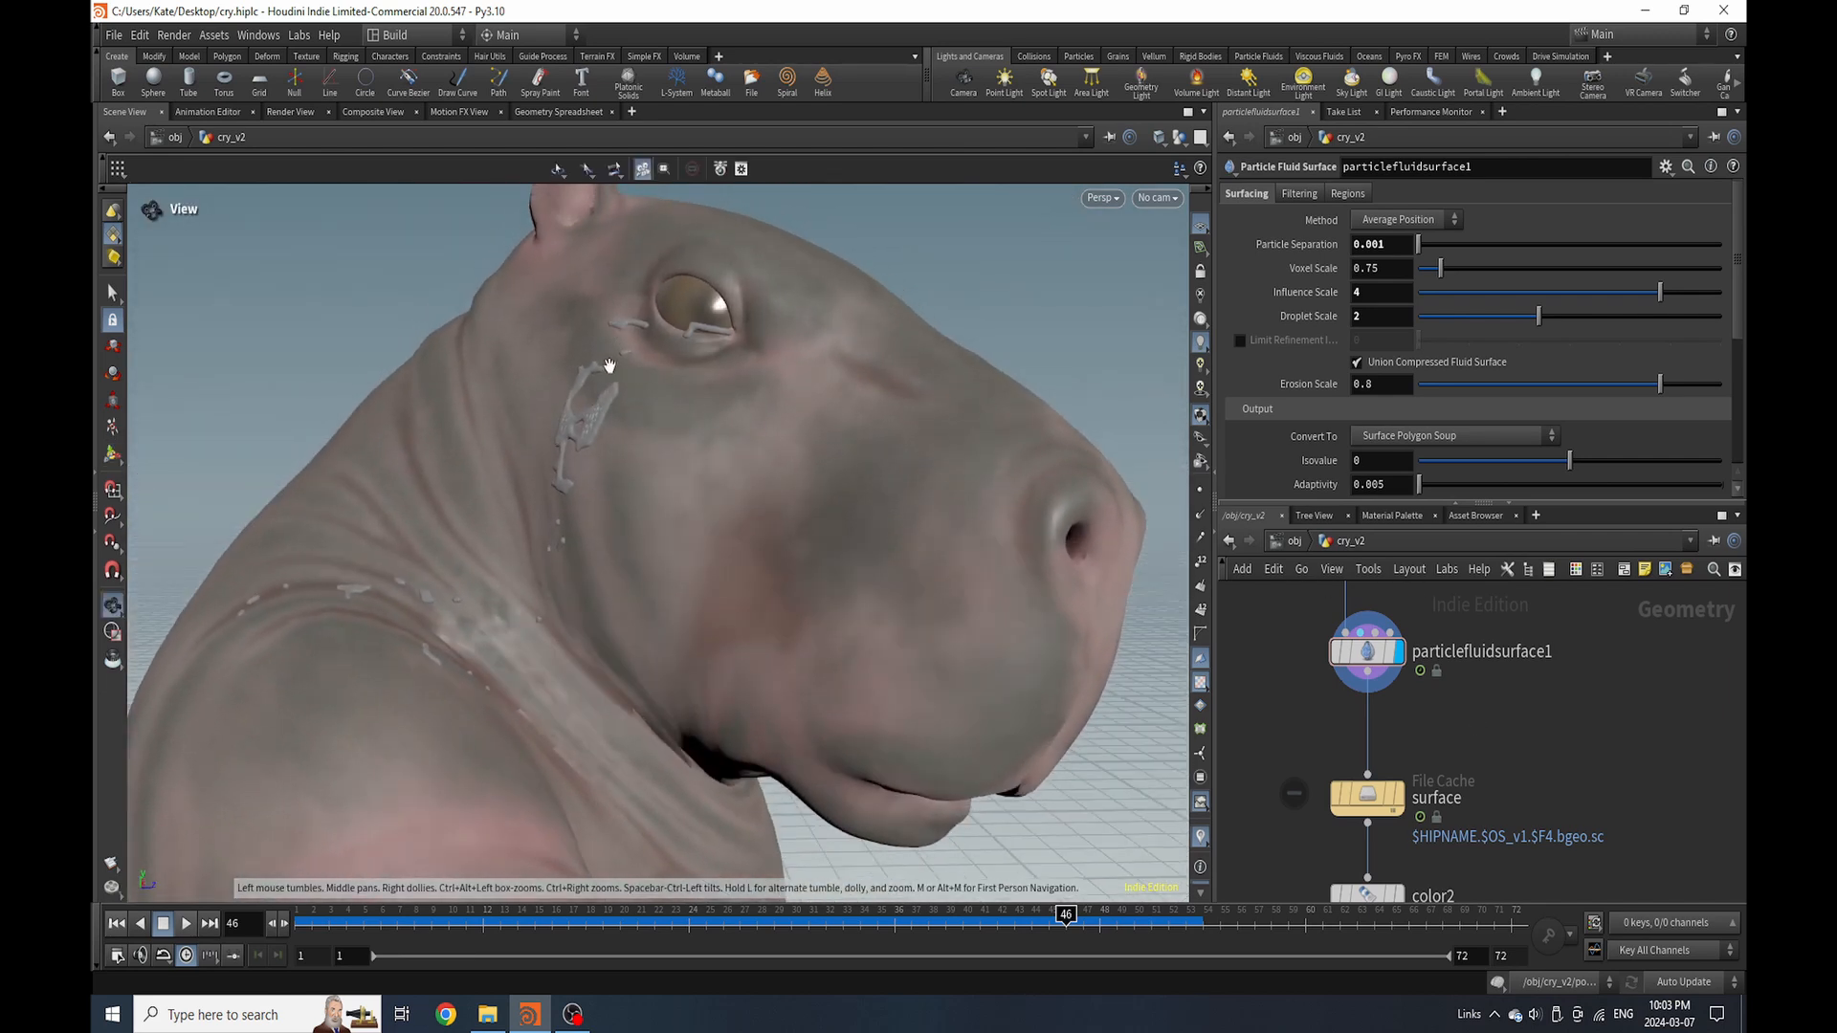
left_click(380, 933)
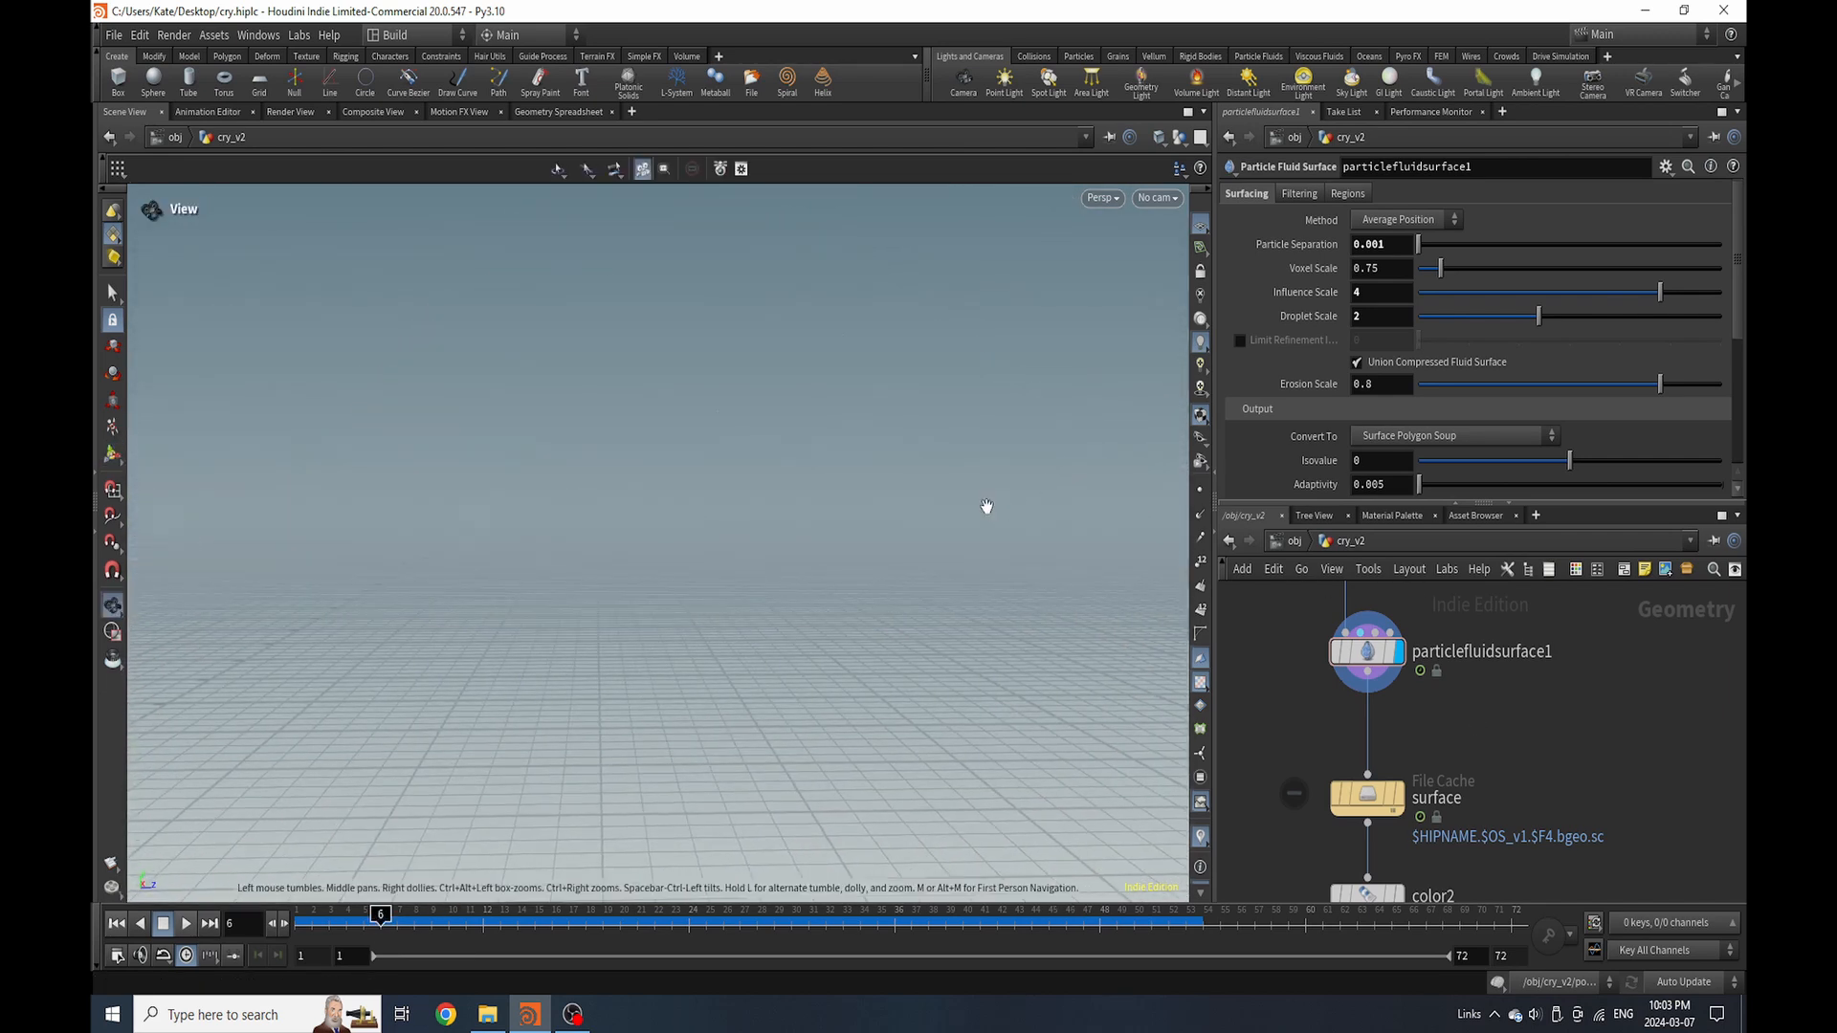
right_click_drag(872, 494, 641, 475, "alt")
left_click_drag(733, 601, 1141, 517, "alt")
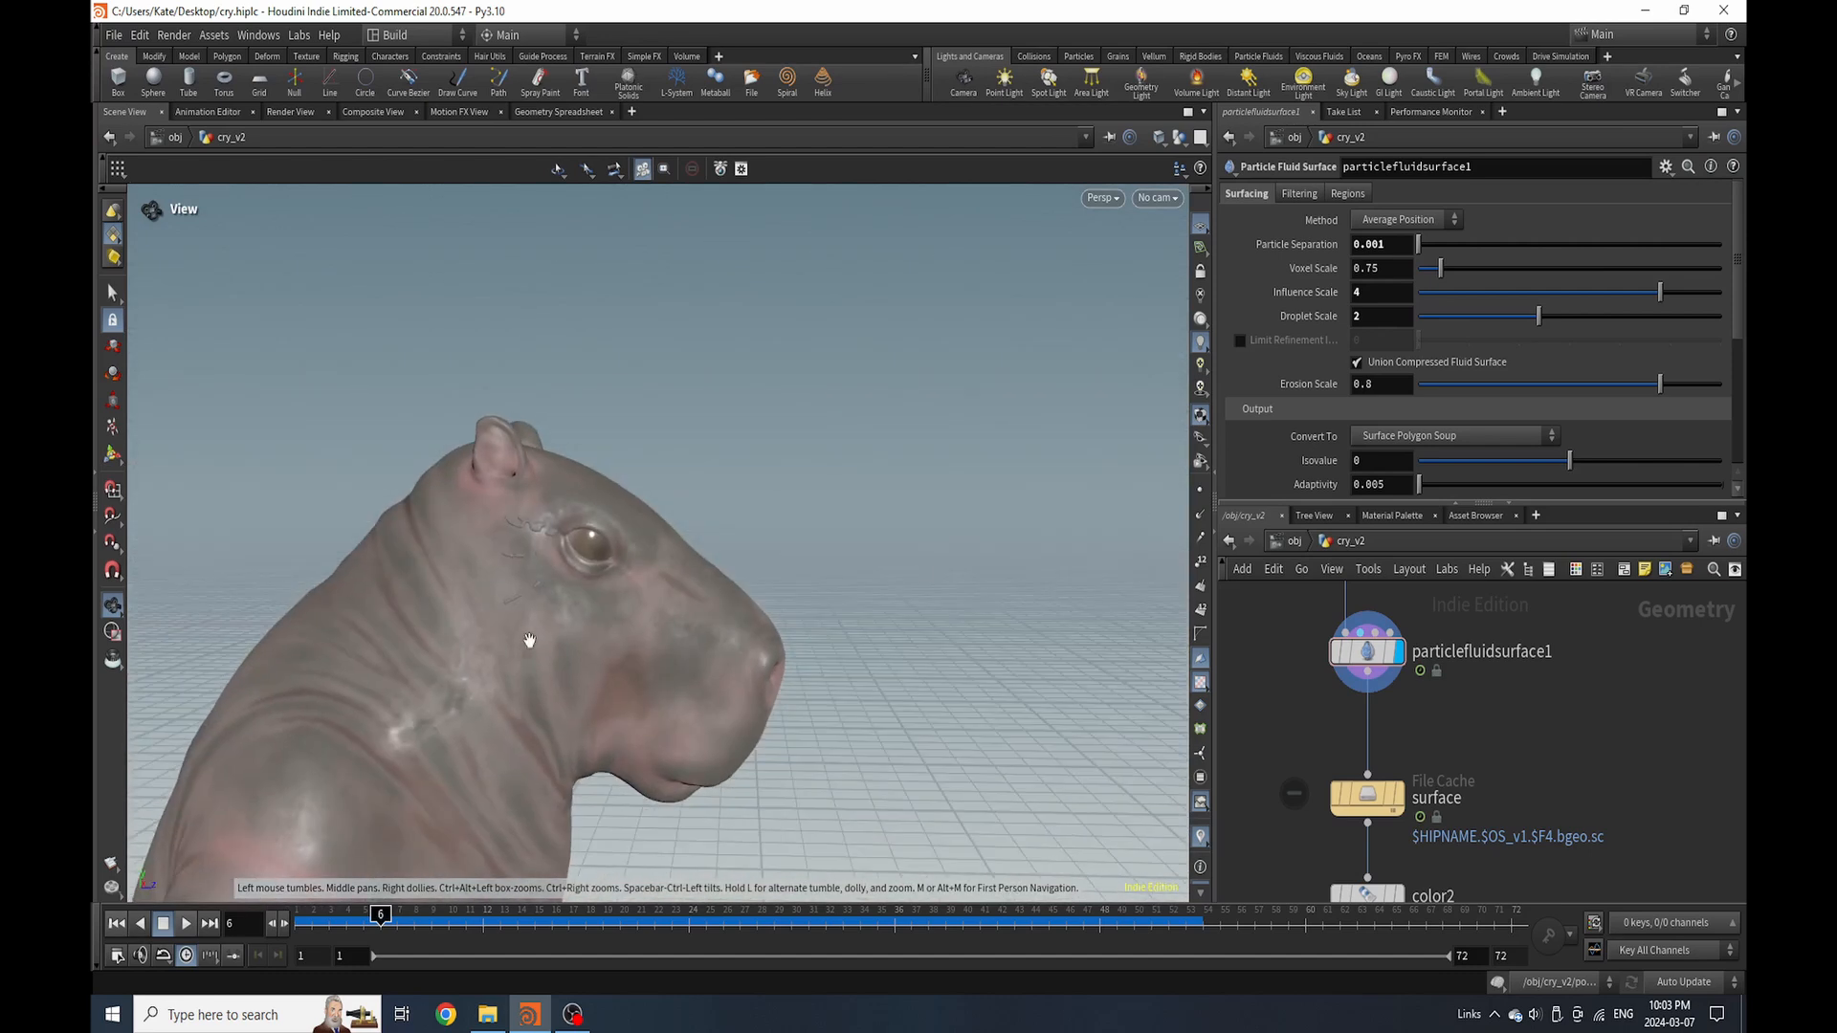
right_click_drag(529, 640, 733, 507, "alt")
left_click_drag(733, 507, 566, 590, "alt")
middle_click_drag(565, 591, 735, 434, "alt")
right_click_drag(735, 434, 599, 549, "alt")
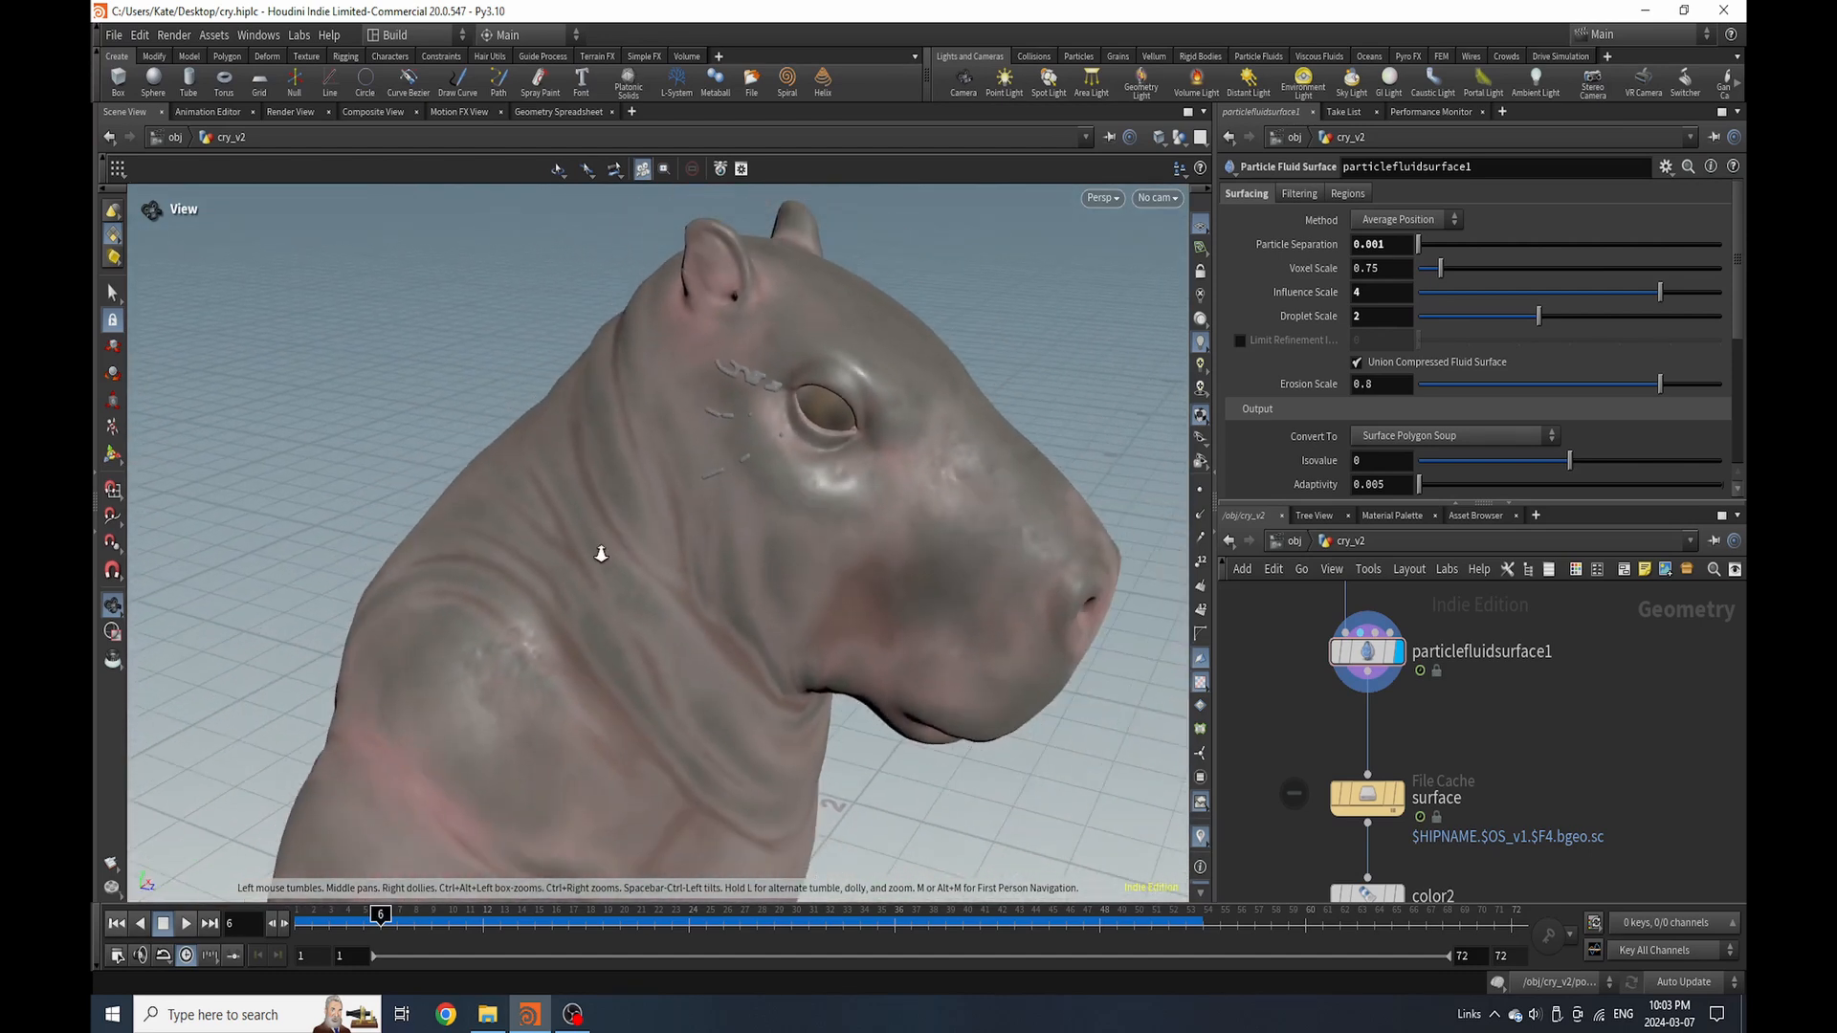
left_click_drag(599, 549, 646, 477, "alt")
Select the surface file cache and reposition it in the network below particlefluidsurface1
scroll(1467, 751, "down", 4)
middle_click_drag(1467, 751, 1489, 644)
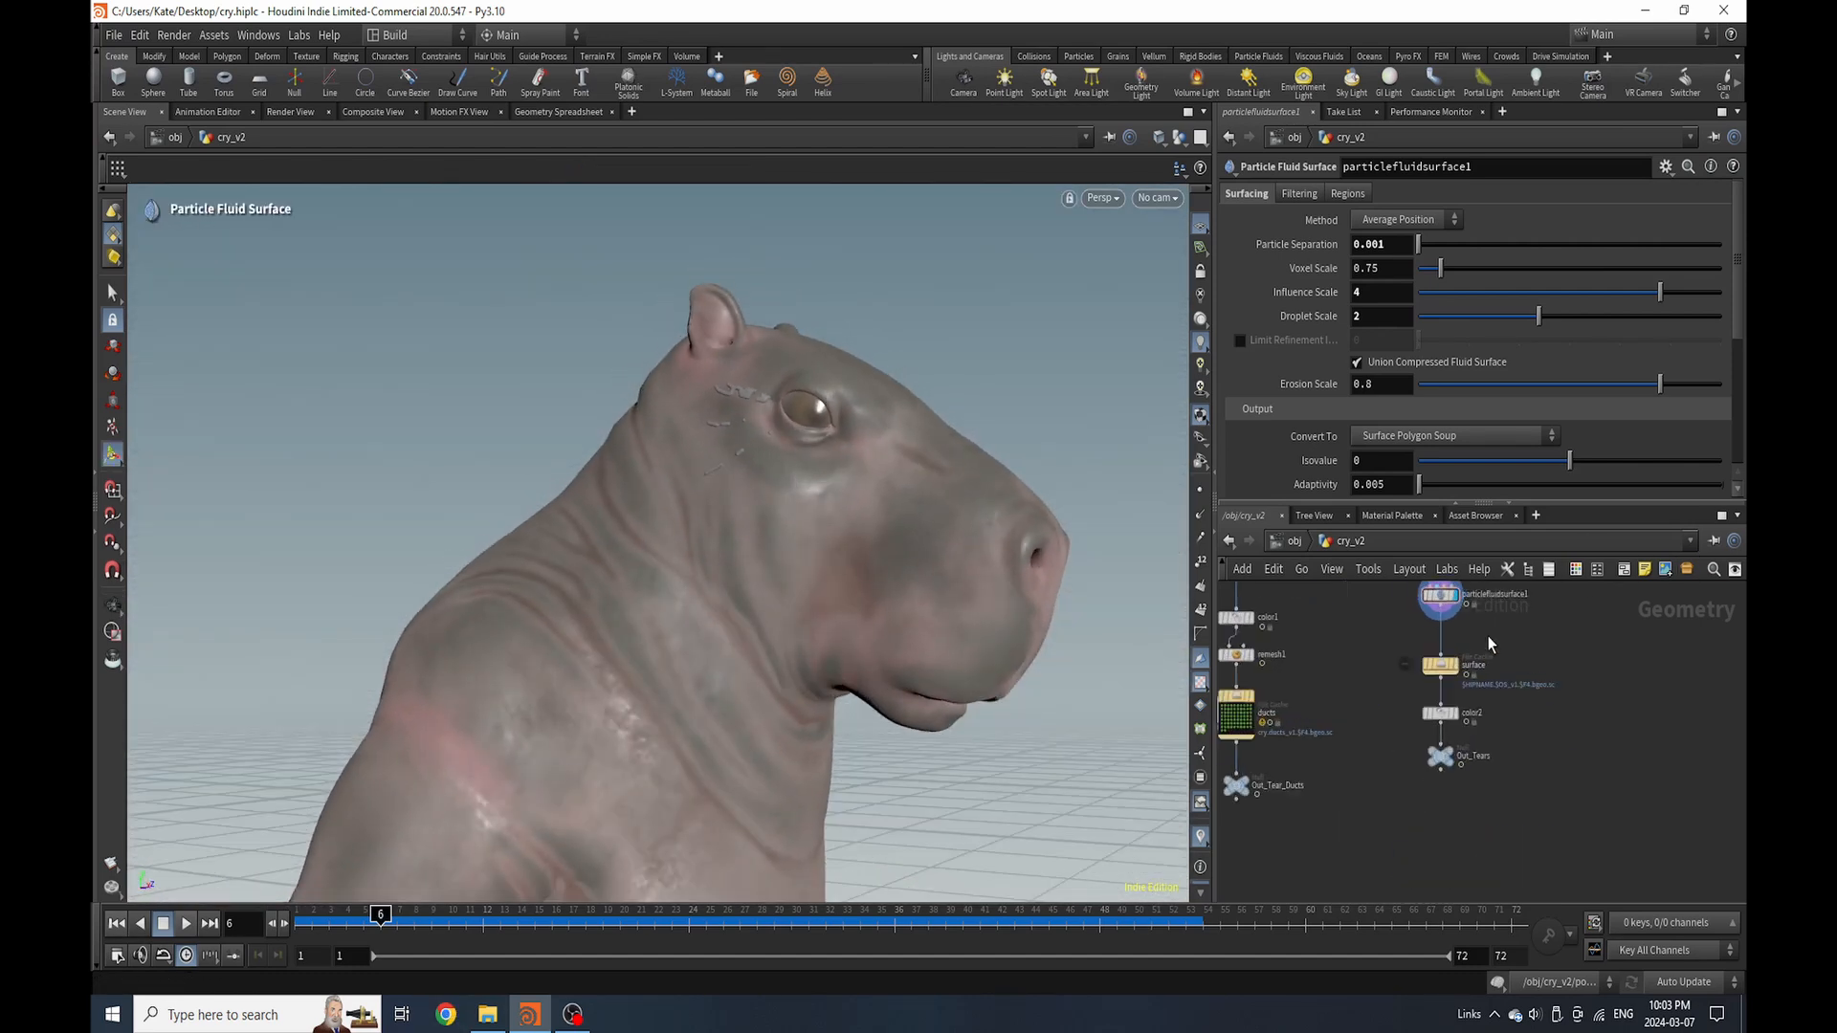
scroll(1489, 641, "up", 2)
left_click_drag(1423, 699, 1423, 637)
left_click(1550, 656)
middle_click_drag(1550, 656, 1472, 744)
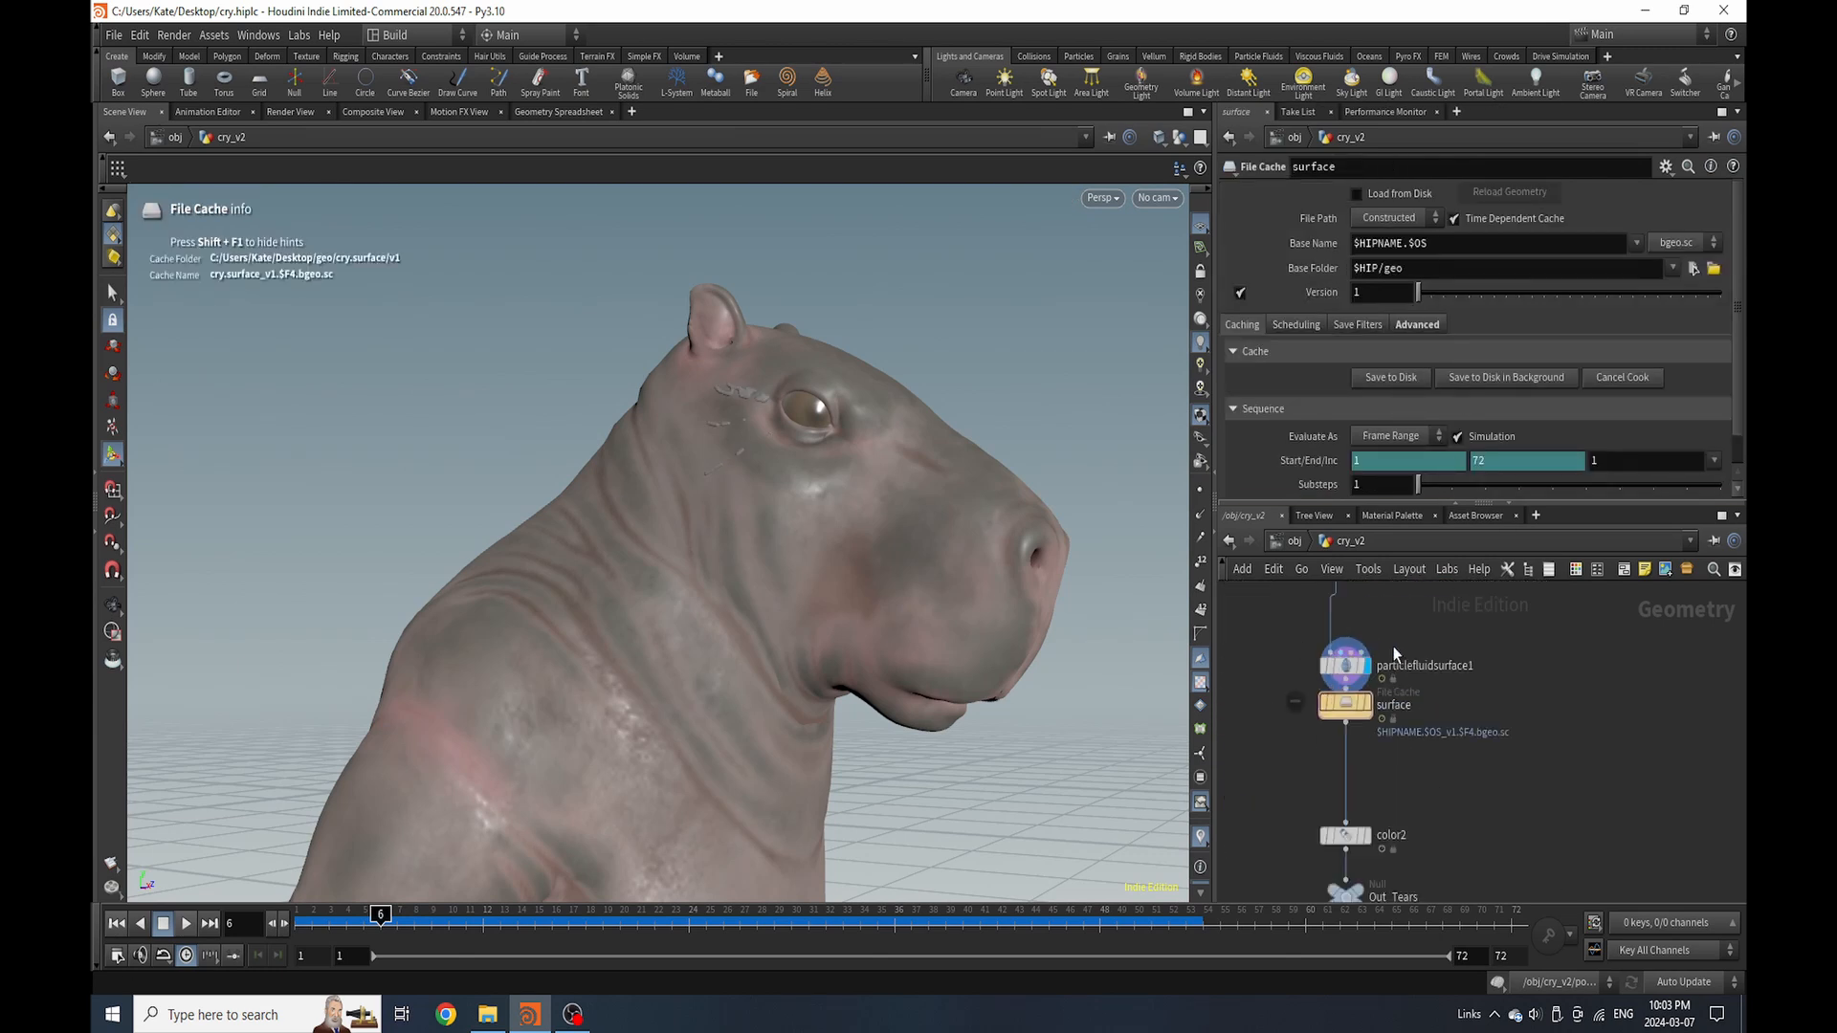
scroll(1394, 650, "up", 2)
left_click_drag(1328, 734, 1329, 800)
Retune particlefluidsurface1's Particle Separation, comparing values of 0.003, 0.01 and 0.002 on the tears at frame 6
left_click(1334, 688)
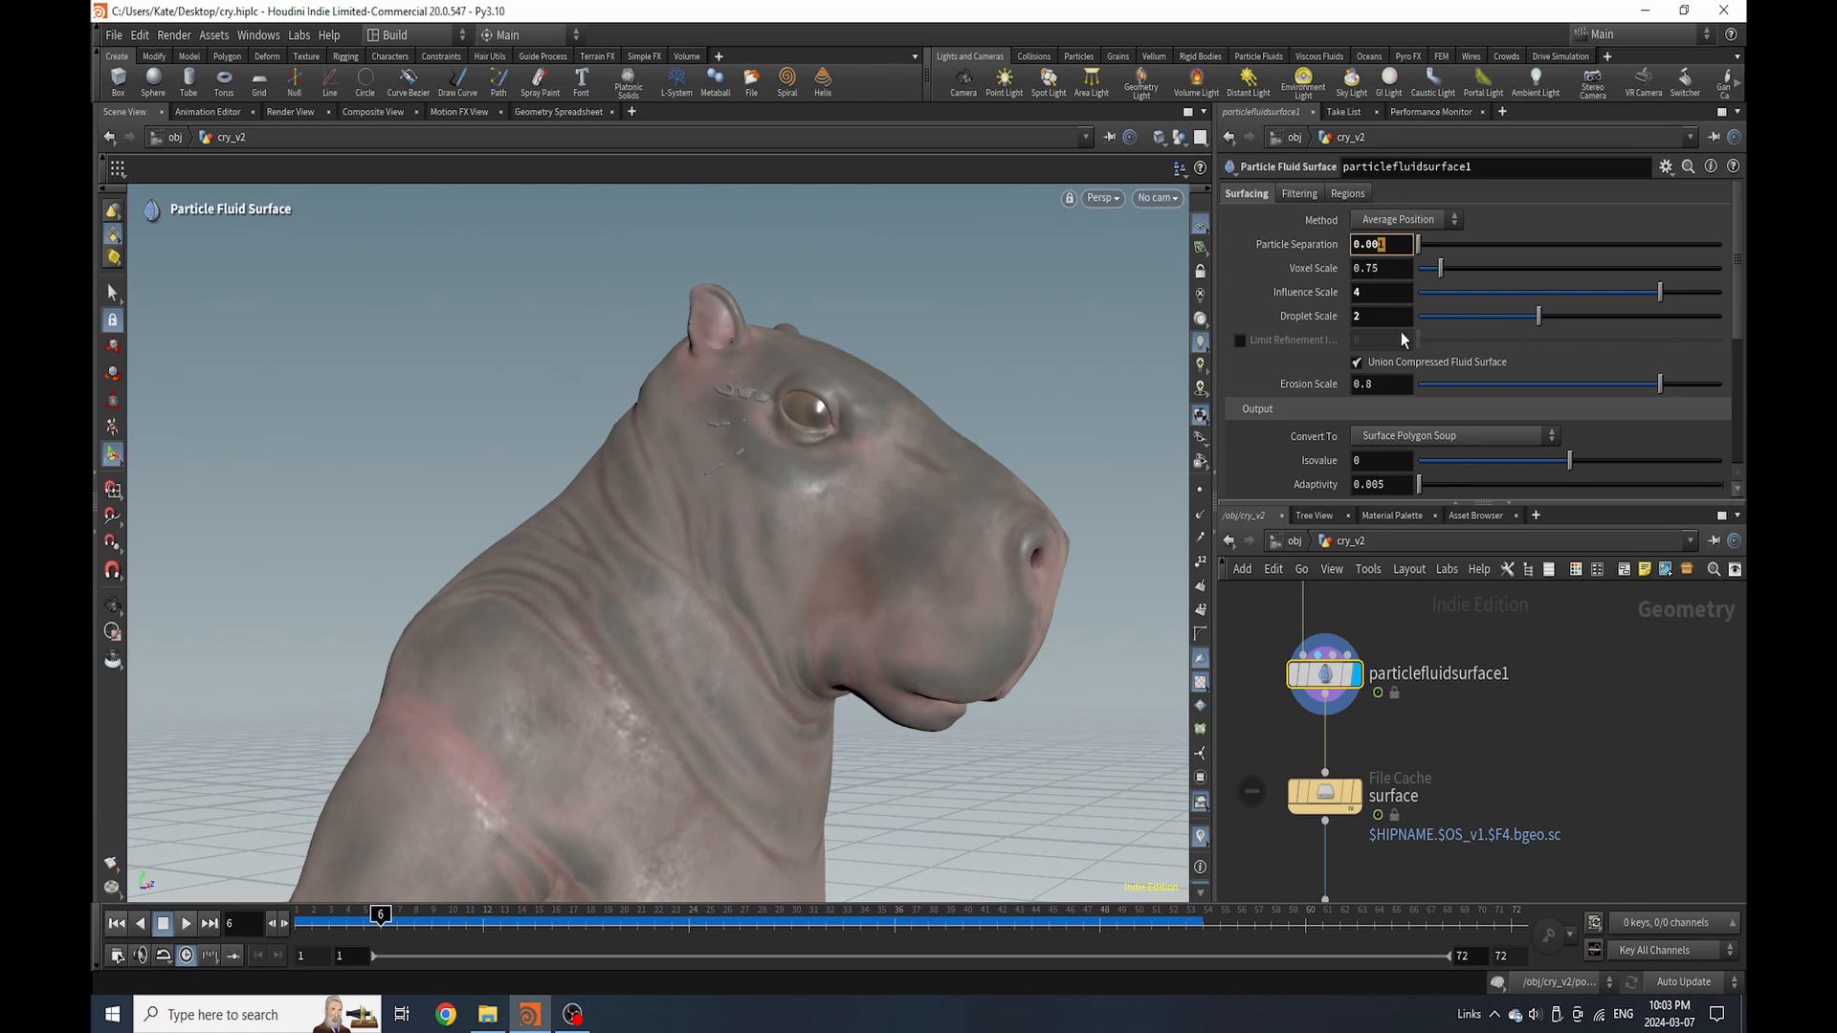
type("3")
key("Return")
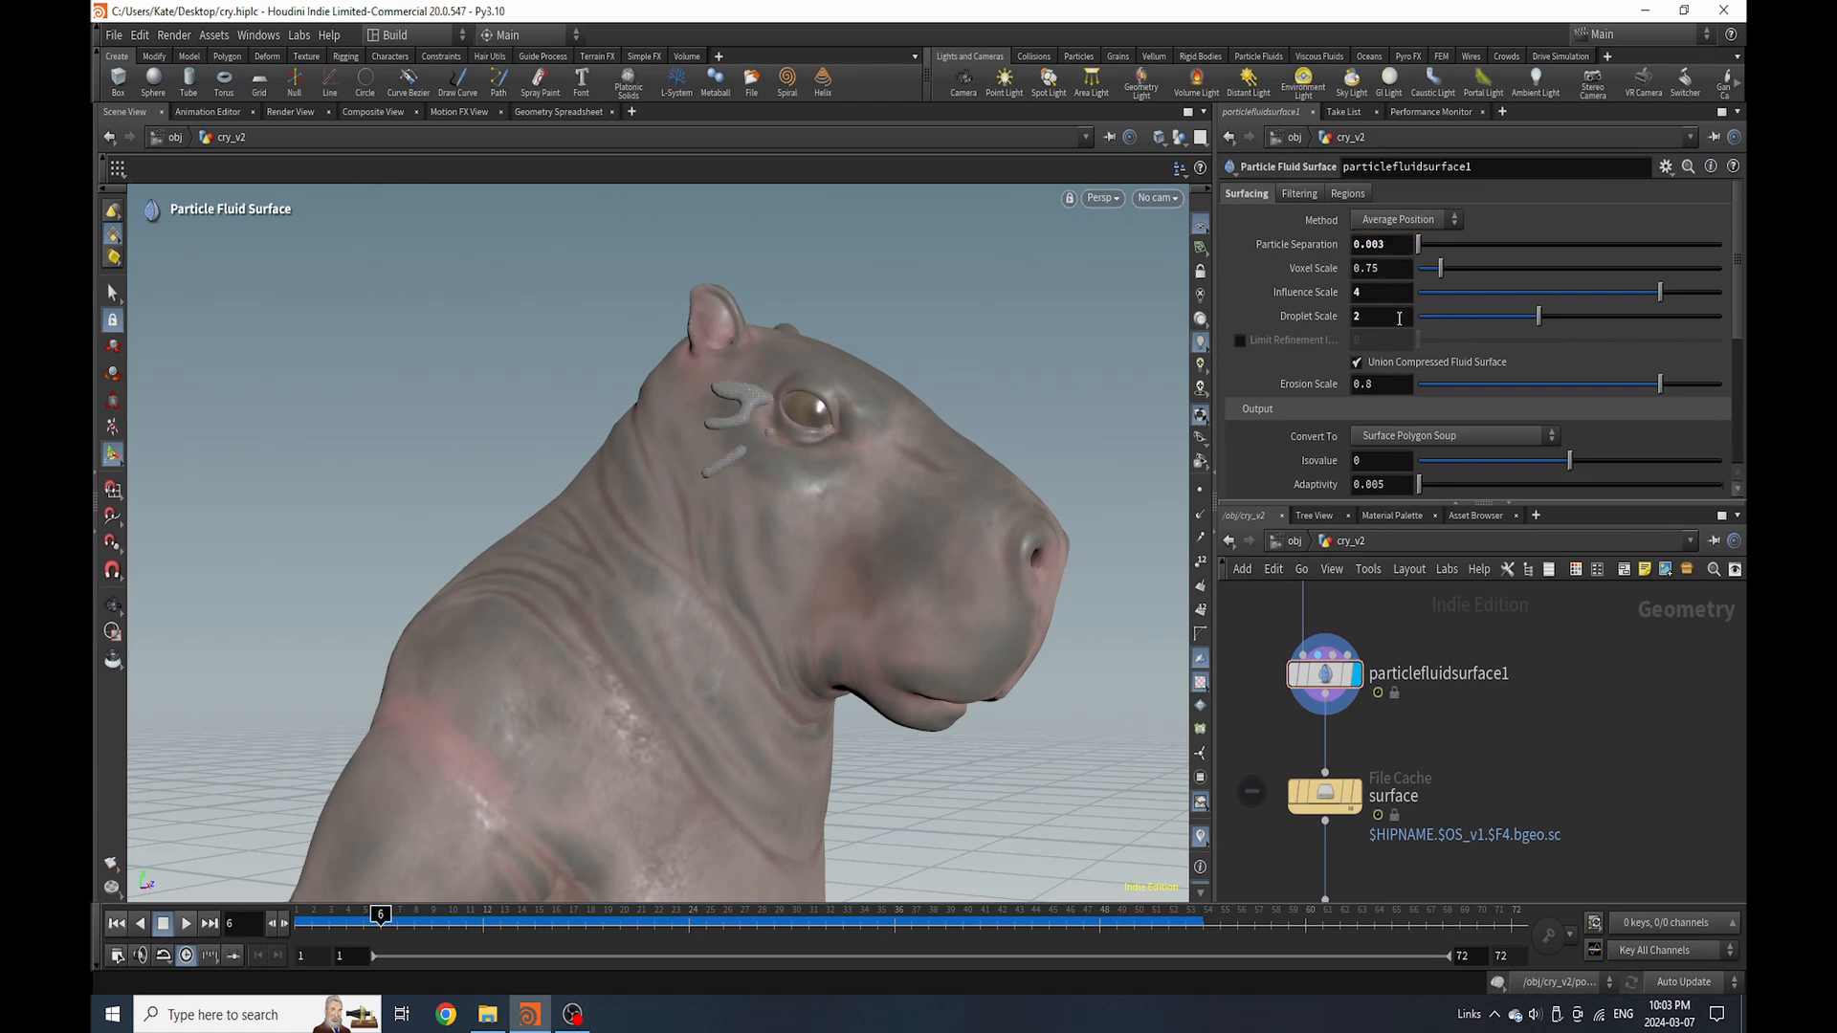
key("Return")
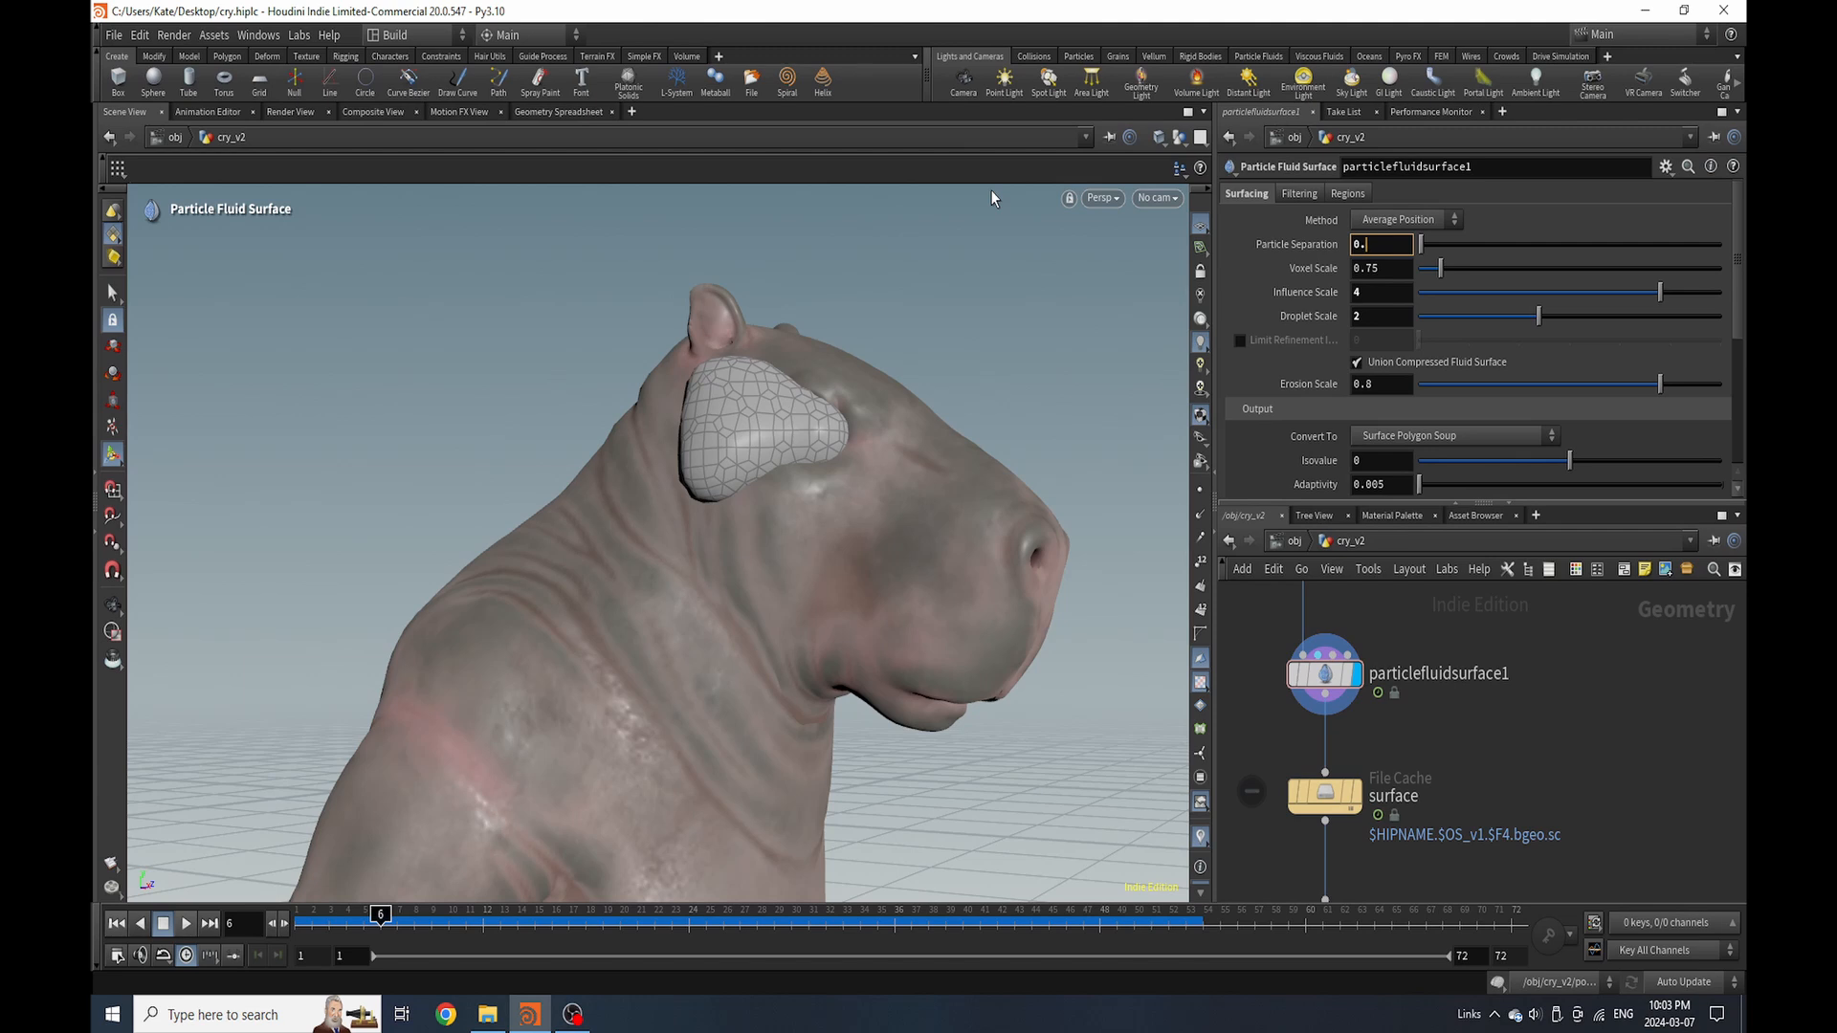
key("Return")
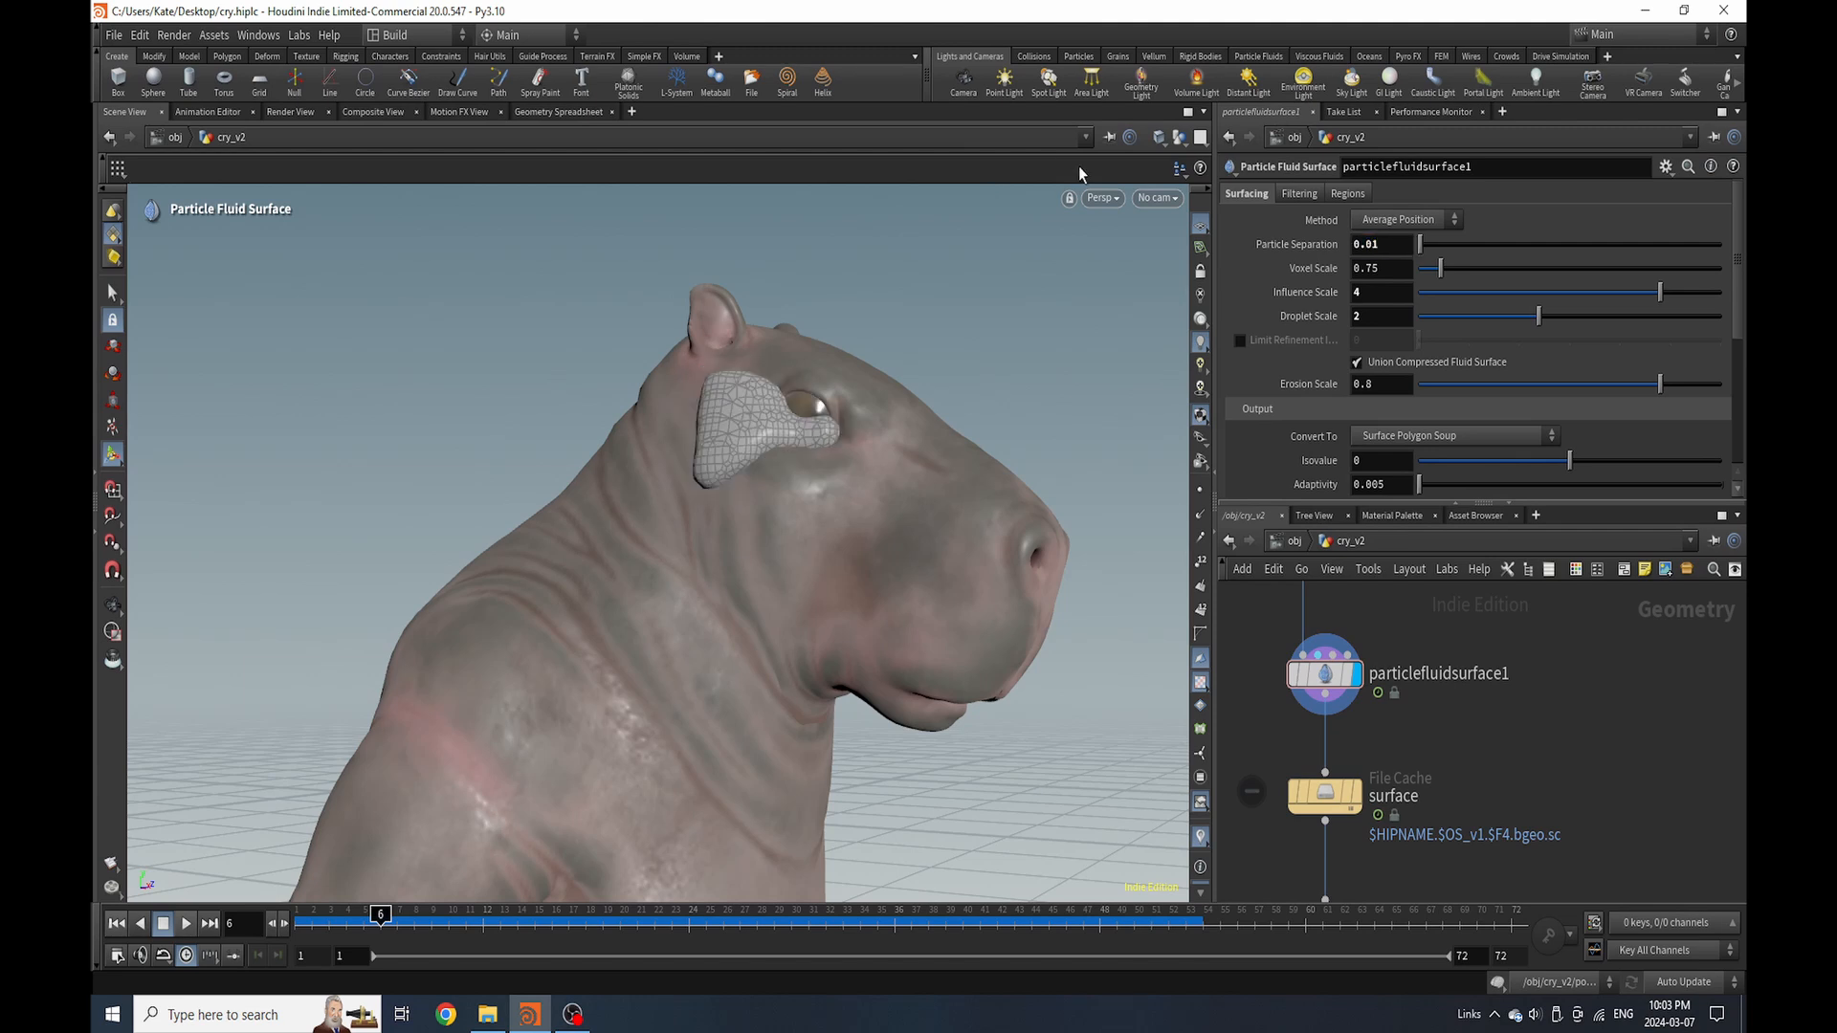
left_click(1381, 245)
key("BackSpace")
type("2")
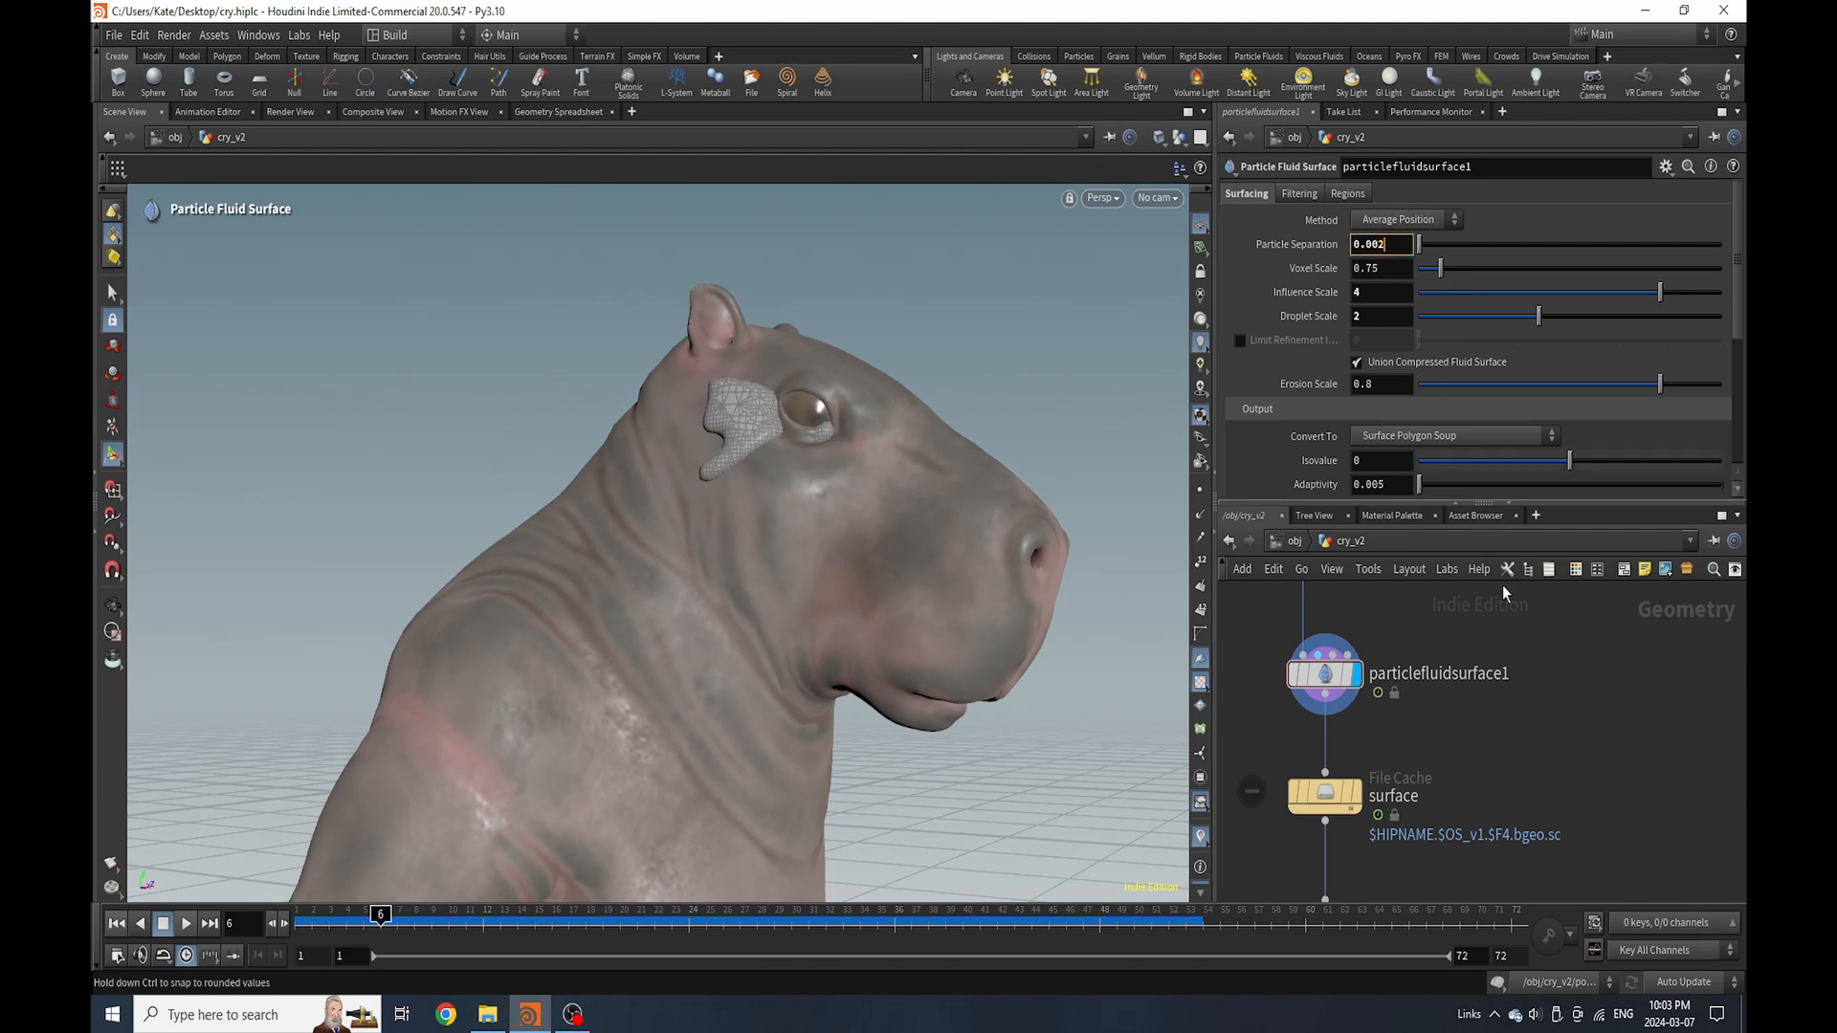
key("Return")
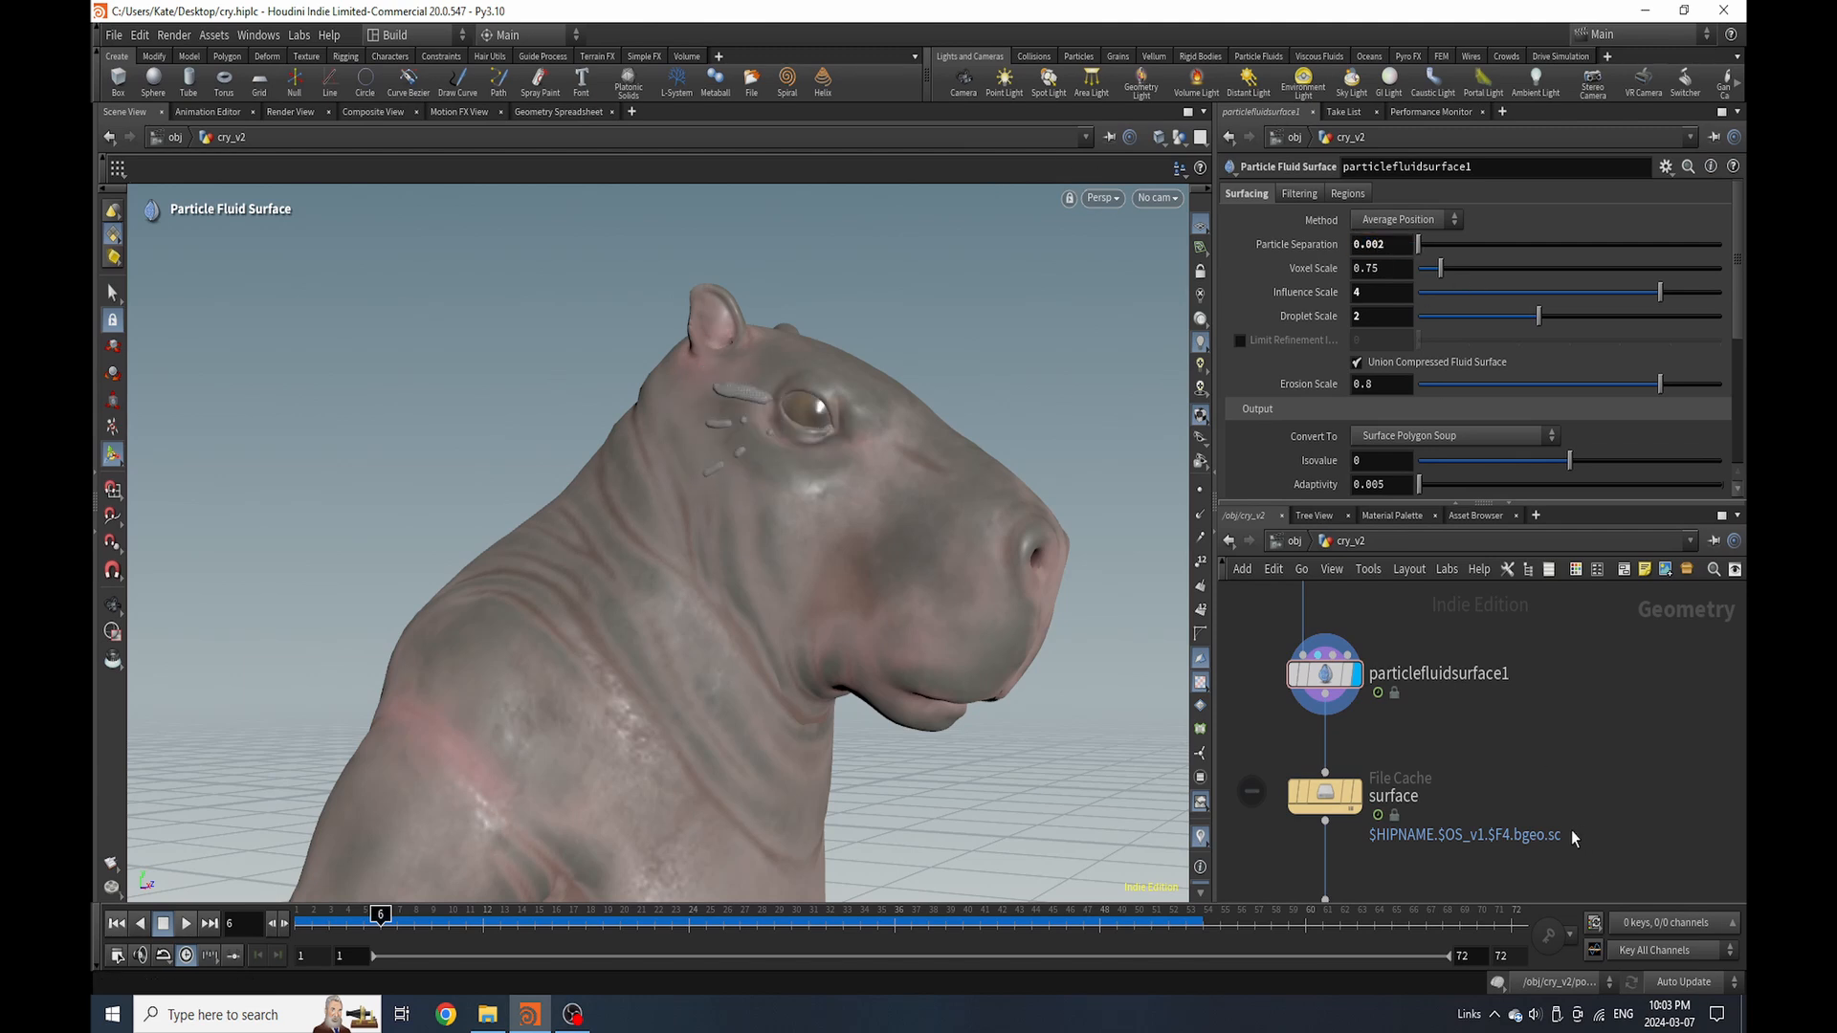
type("01")
Save the surface file cache to disk in the background, saving the scene file before cooking
scroll(1435, 698, "down", 2)
scroll(1356, 785, "up", 2)
left_click_drag(1354, 741, 1353, 700)
left_click(1479, 378)
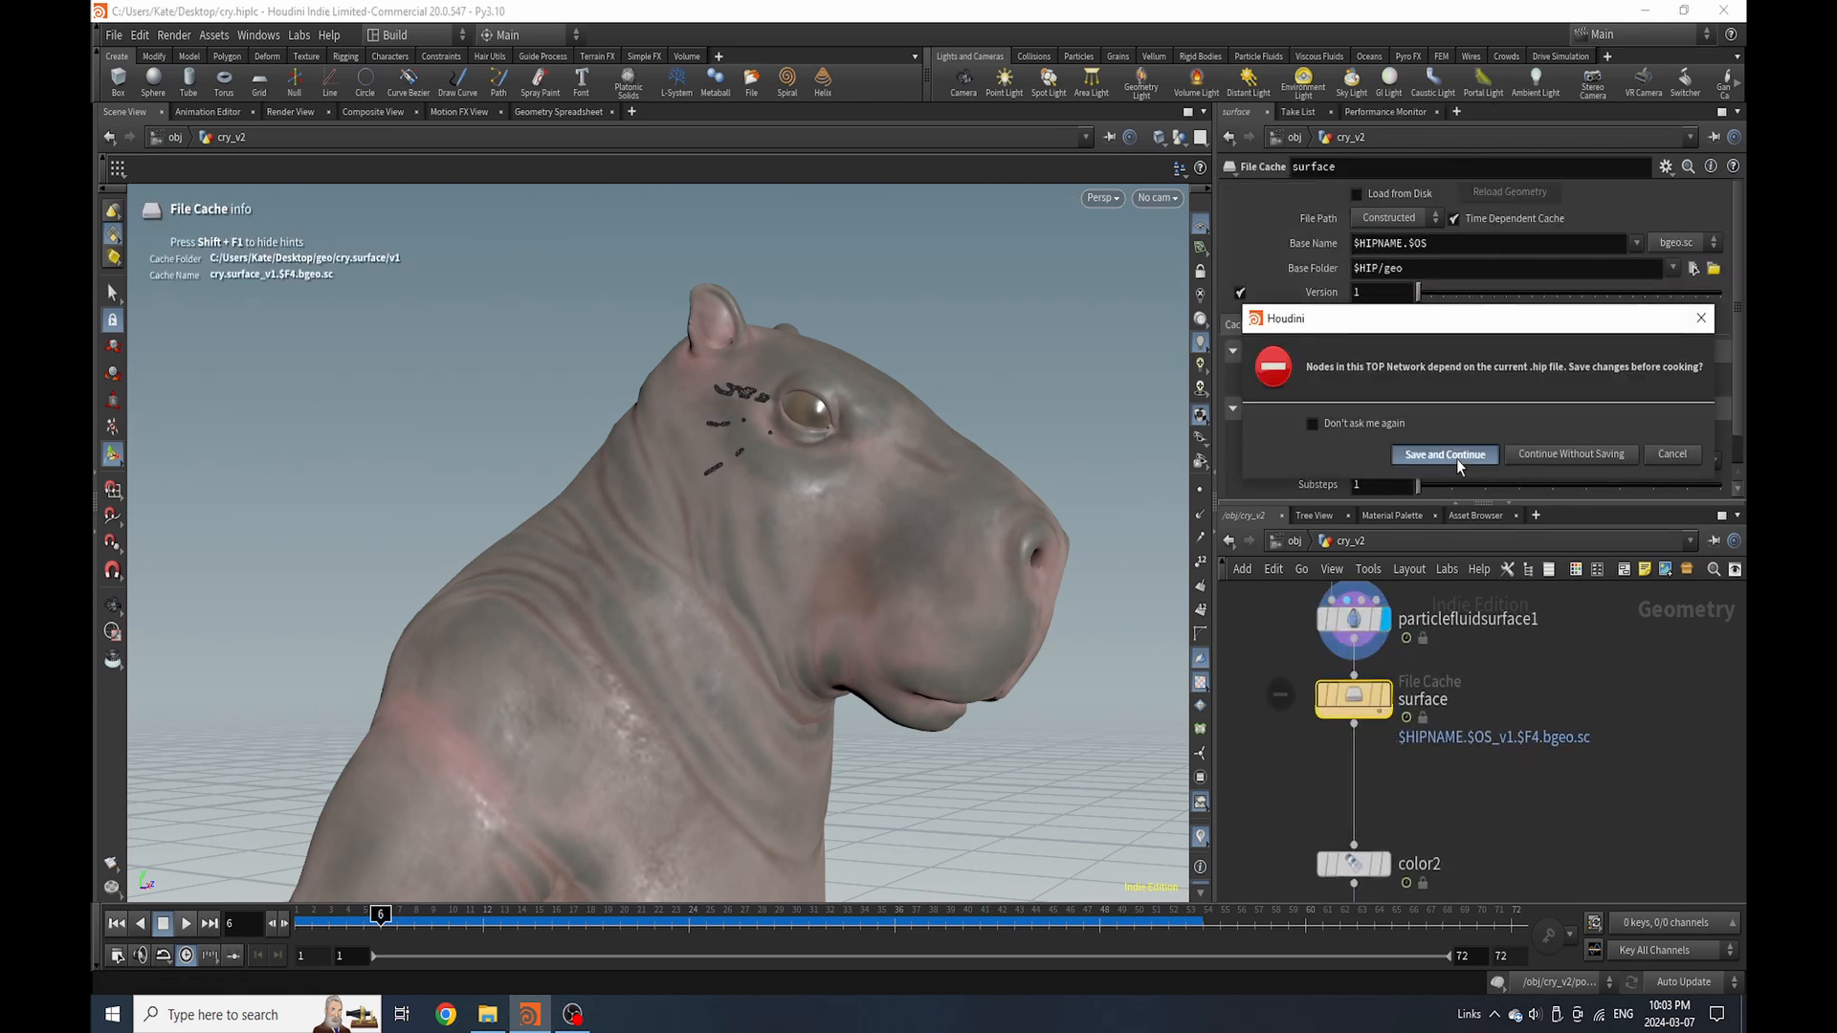
left_click(1445, 459)
Display the Out_Tears null and inspect the cached tear surface on the face at frame 38
scroll(1411, 704, "down", 1)
middle_click_drag(1417, 808, 1414, 723)
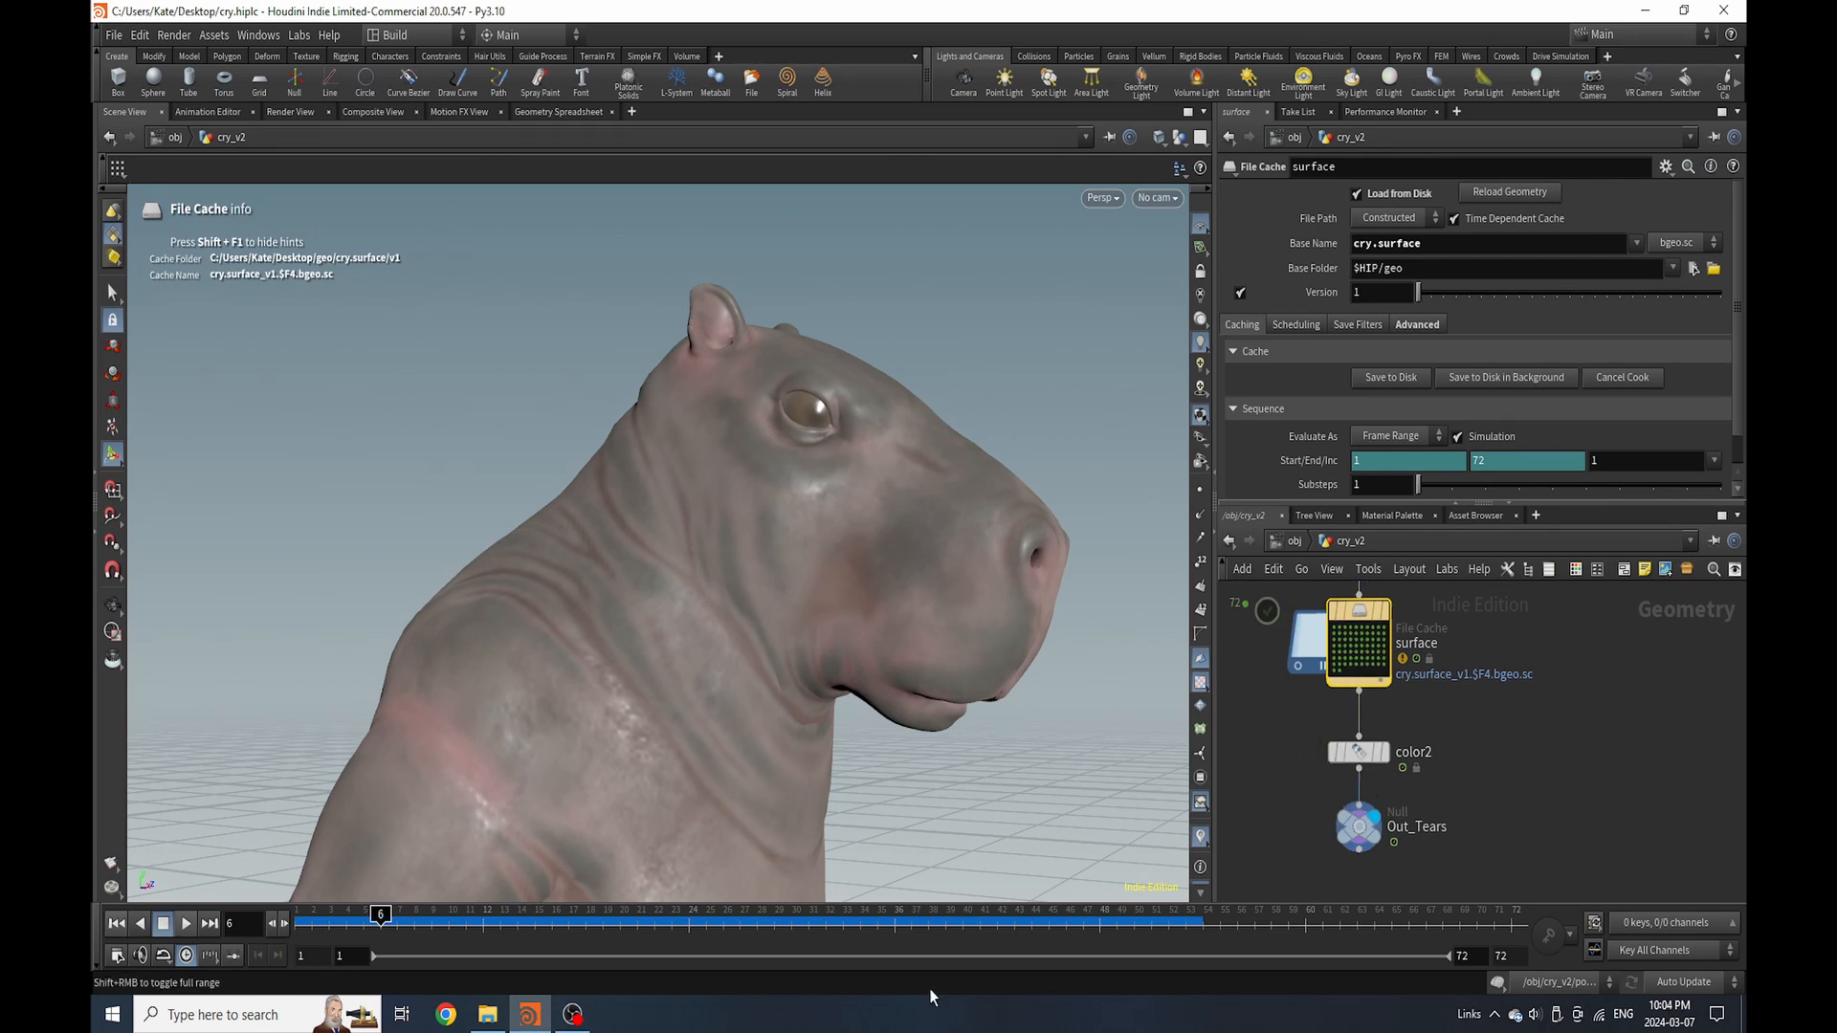
left_click(926, 922)
left_click(1166, 200)
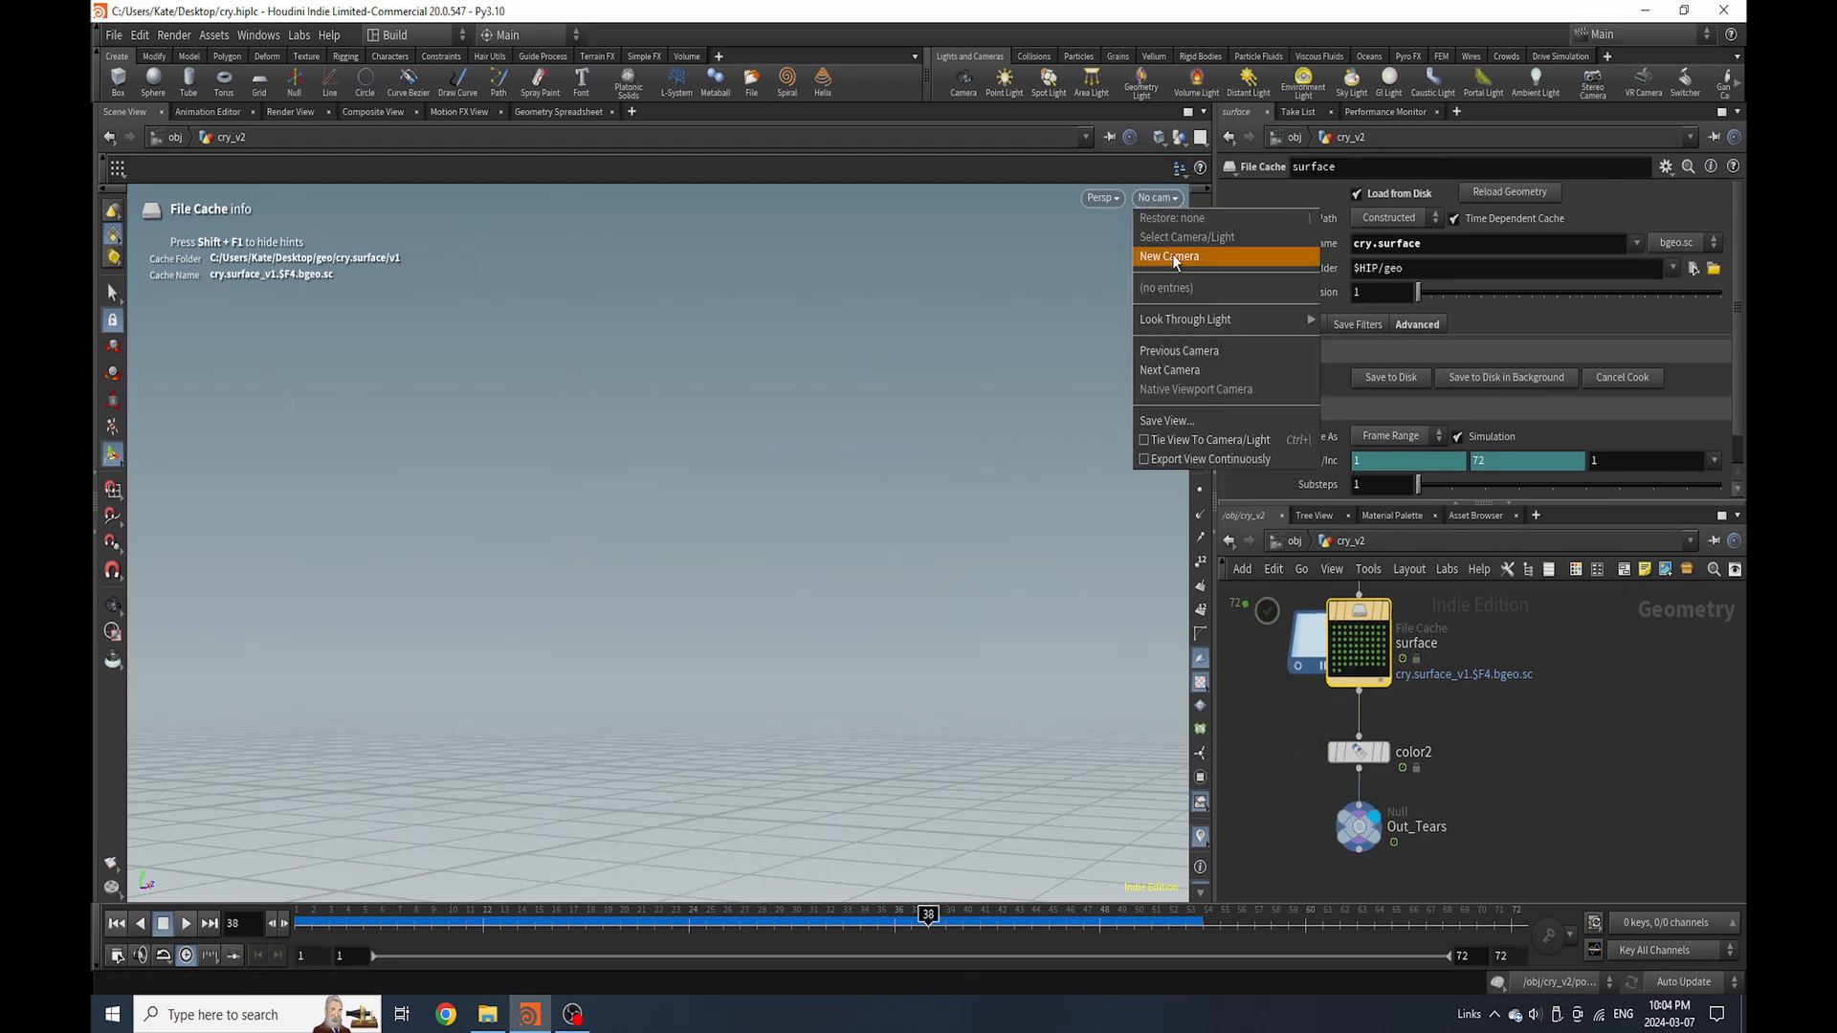
left_click(756, 495)
key("space+g")
scroll(831, 450, "down", 5)
left_click_drag(830, 449, 785, 634, "alt")
scroll(472, 648, "up", 5)
left_click_drag(410, 508, 471, 656, "alt")
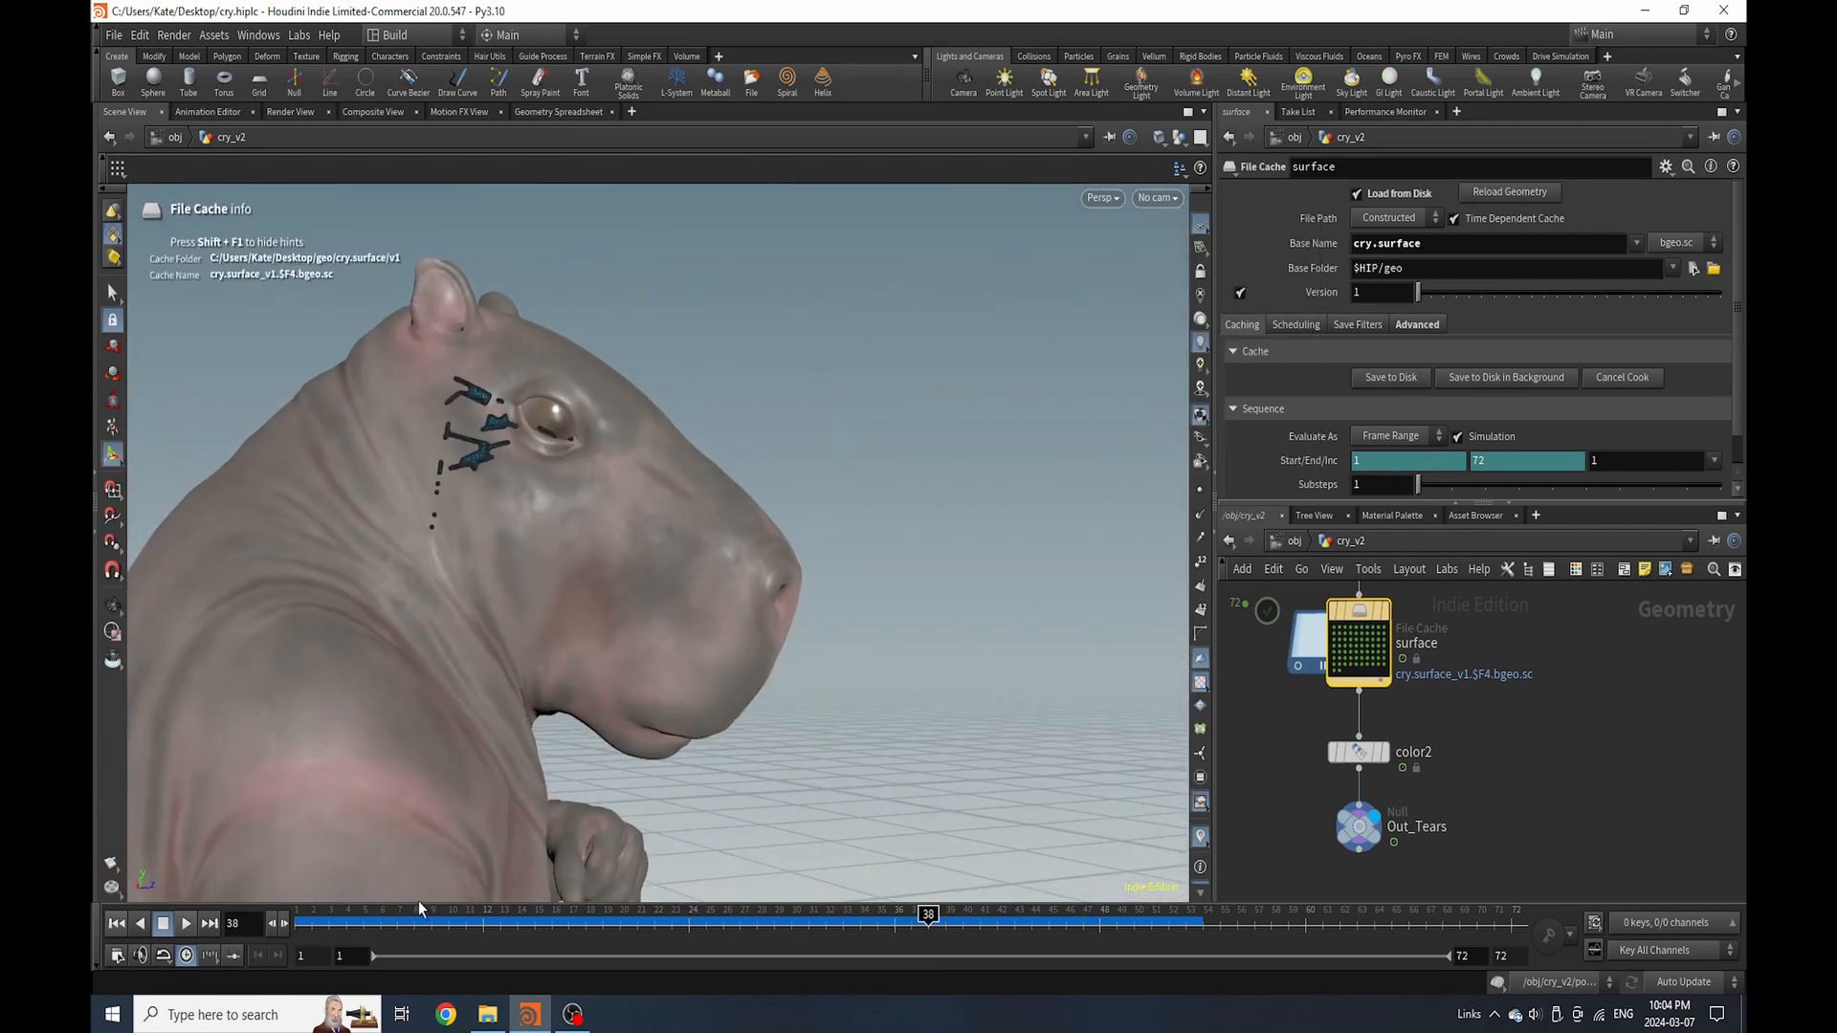
Return to frame 1 and frame the creature's head and torso in the view
left_click_drag(376, 931, 273, 931)
left_click_drag(362, 824, 368, 760, "alt")
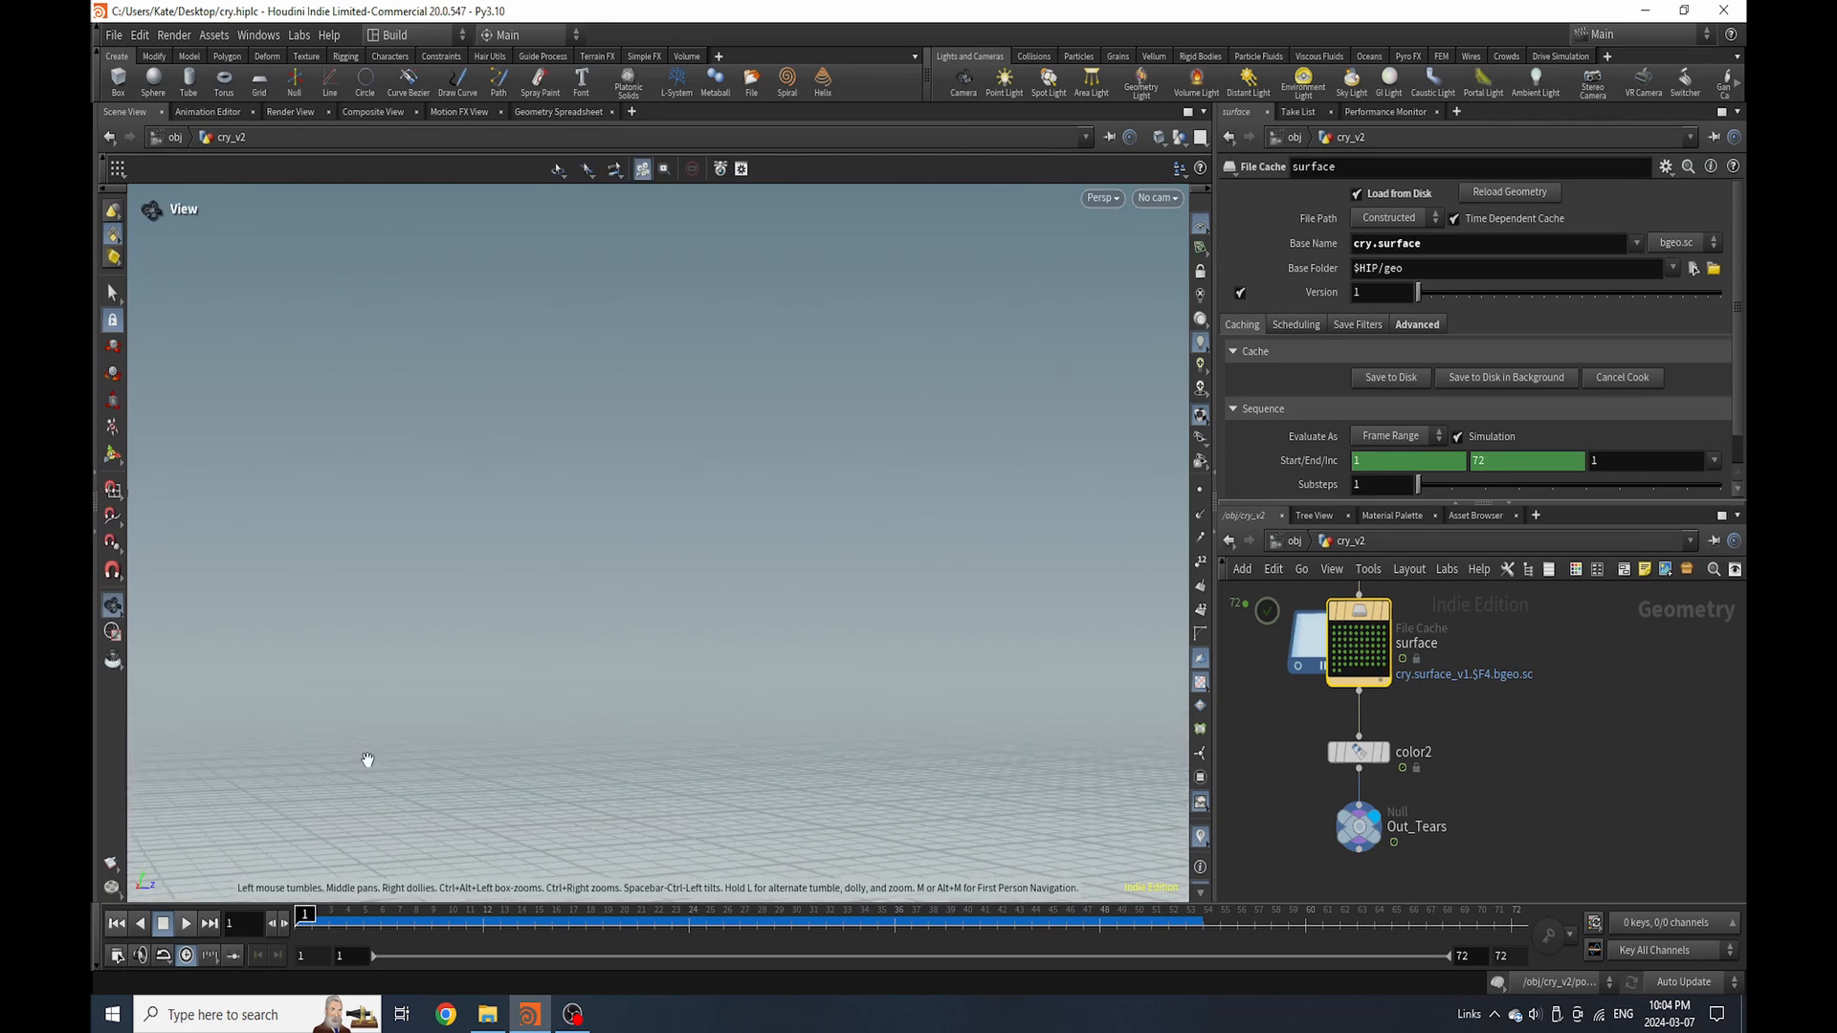
right_click_drag(368, 760, 389, 656, "alt")
left_click_drag(389, 656, 804, 451, "alt")
right_click_drag(803, 451, 983, 373, "alt")
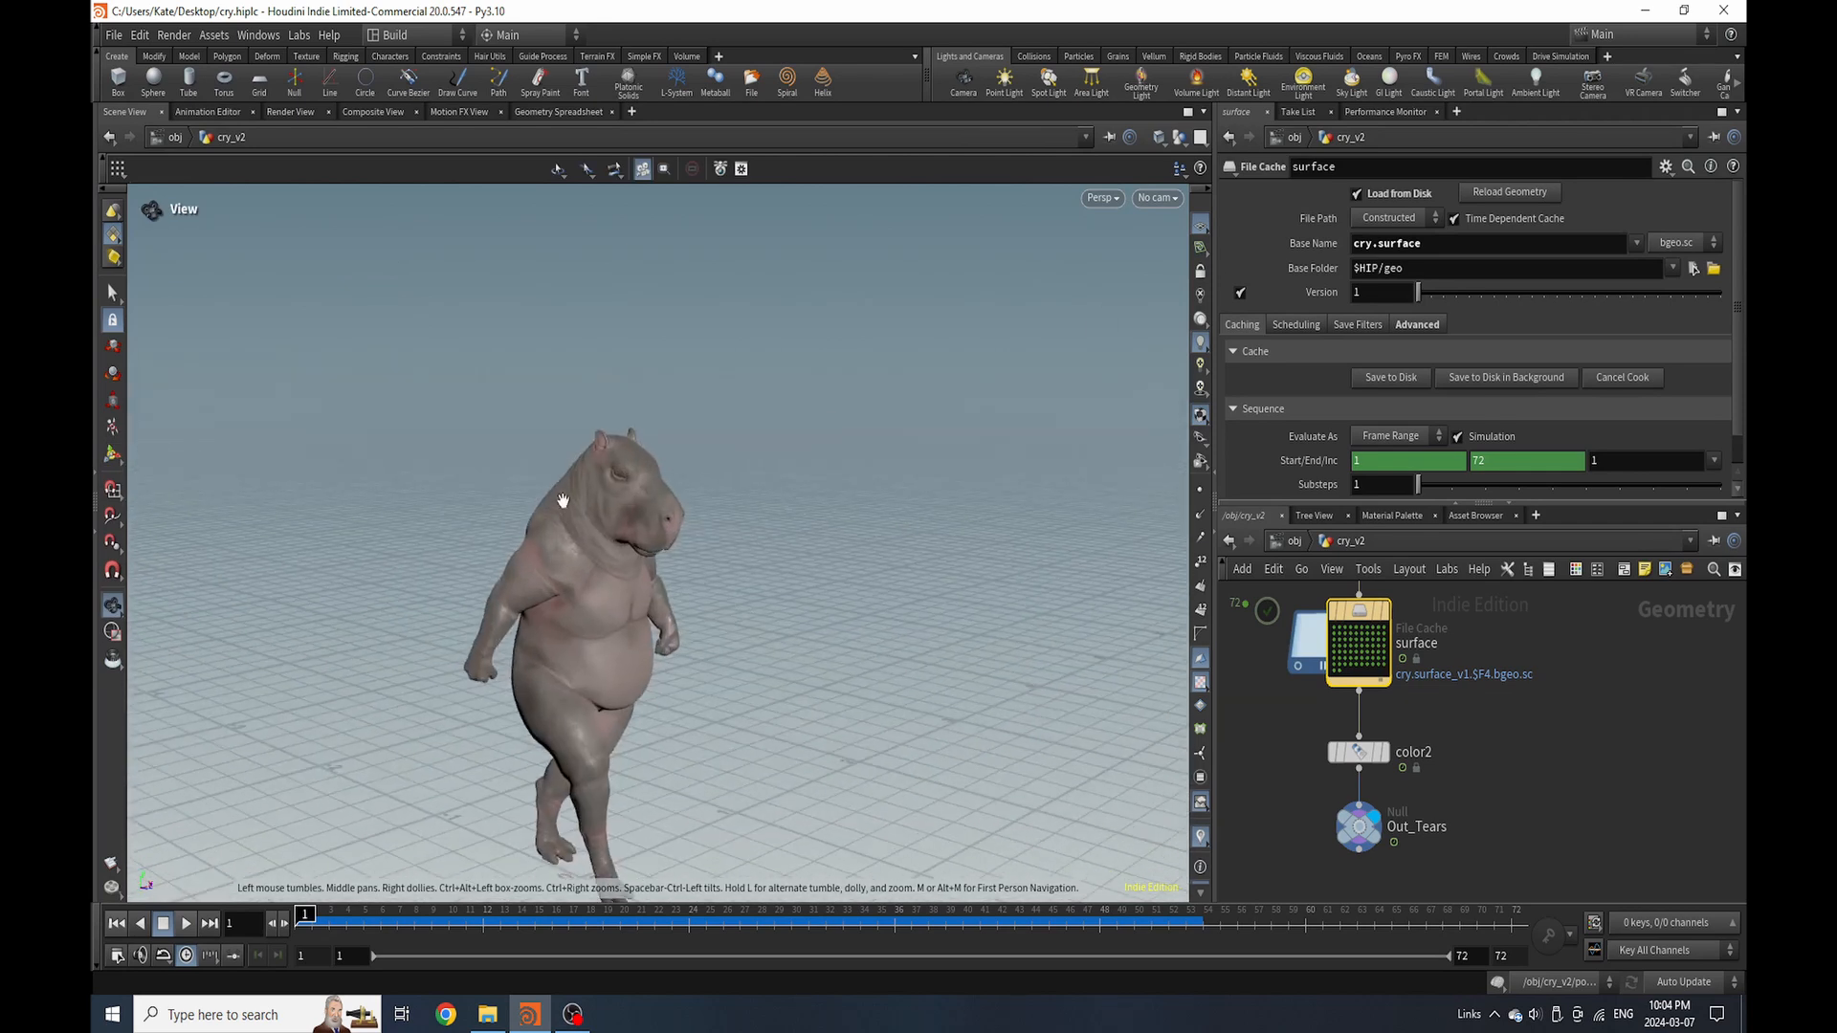
right_click_drag(562, 501, 779, 459, "alt")
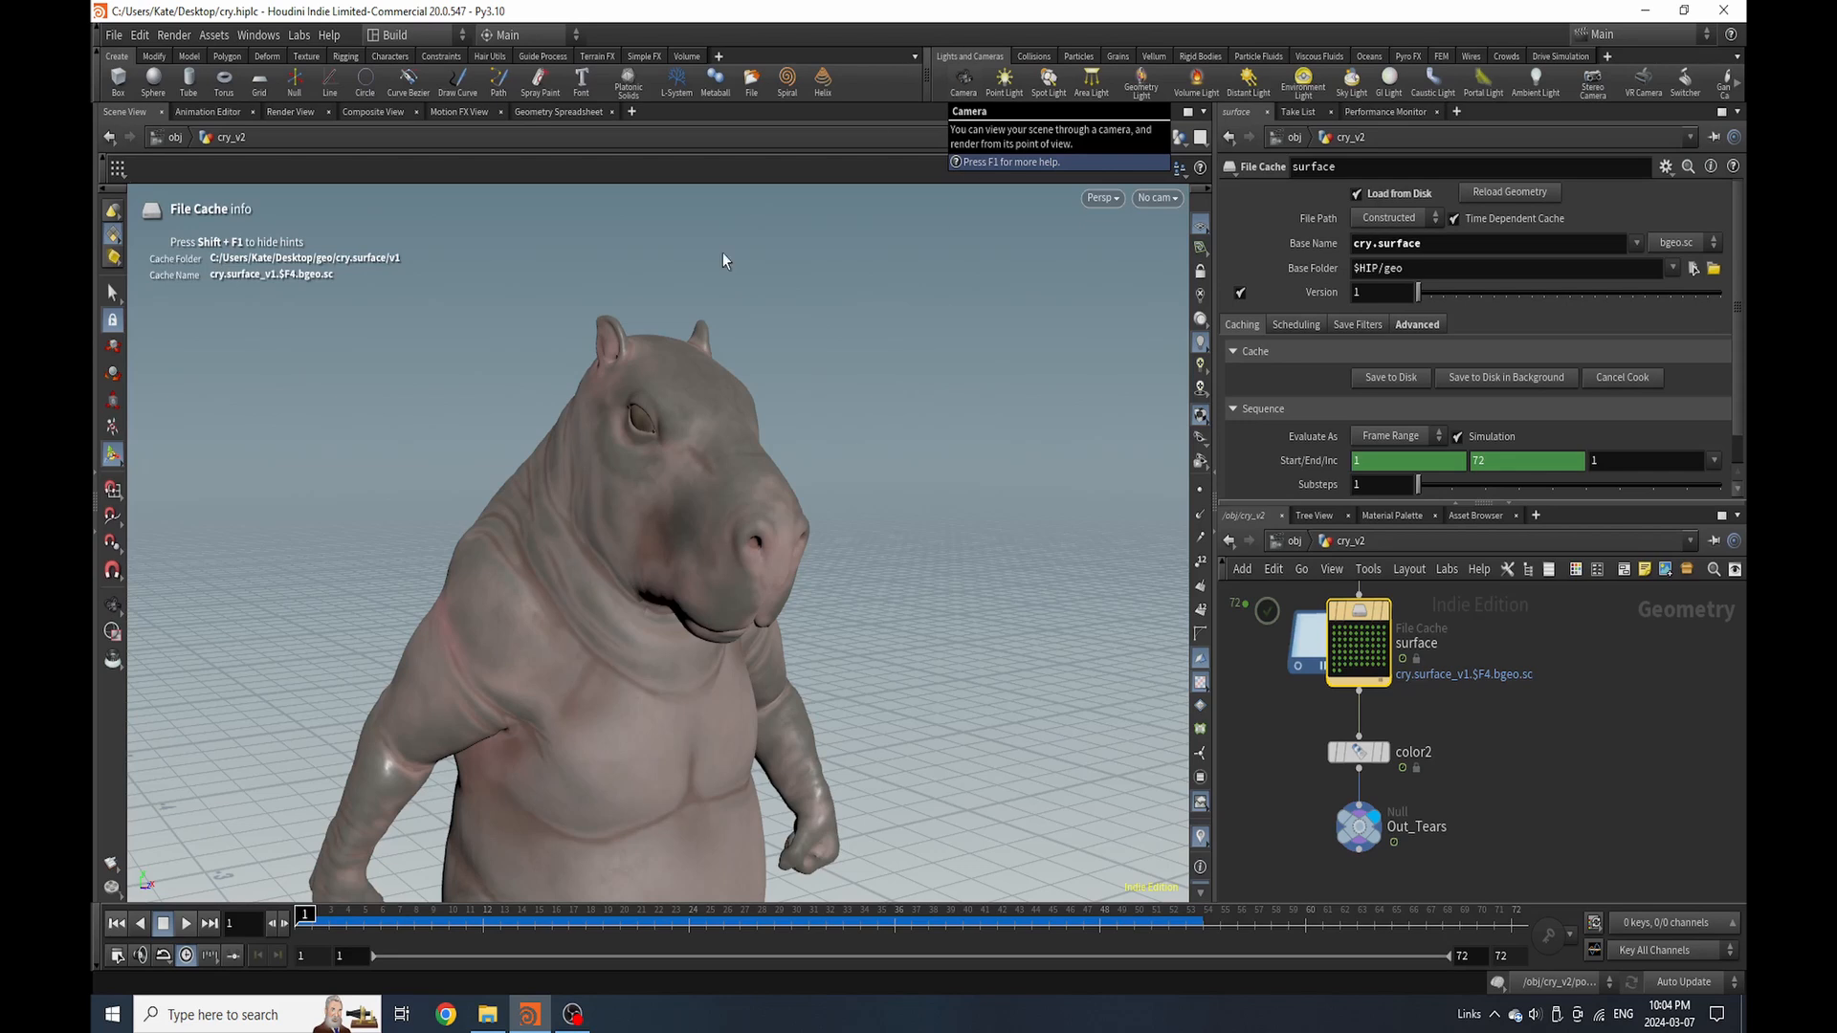
Create a camera from the current view, lock it to the view and move it closer to the creature's face
right_click(631, 425)
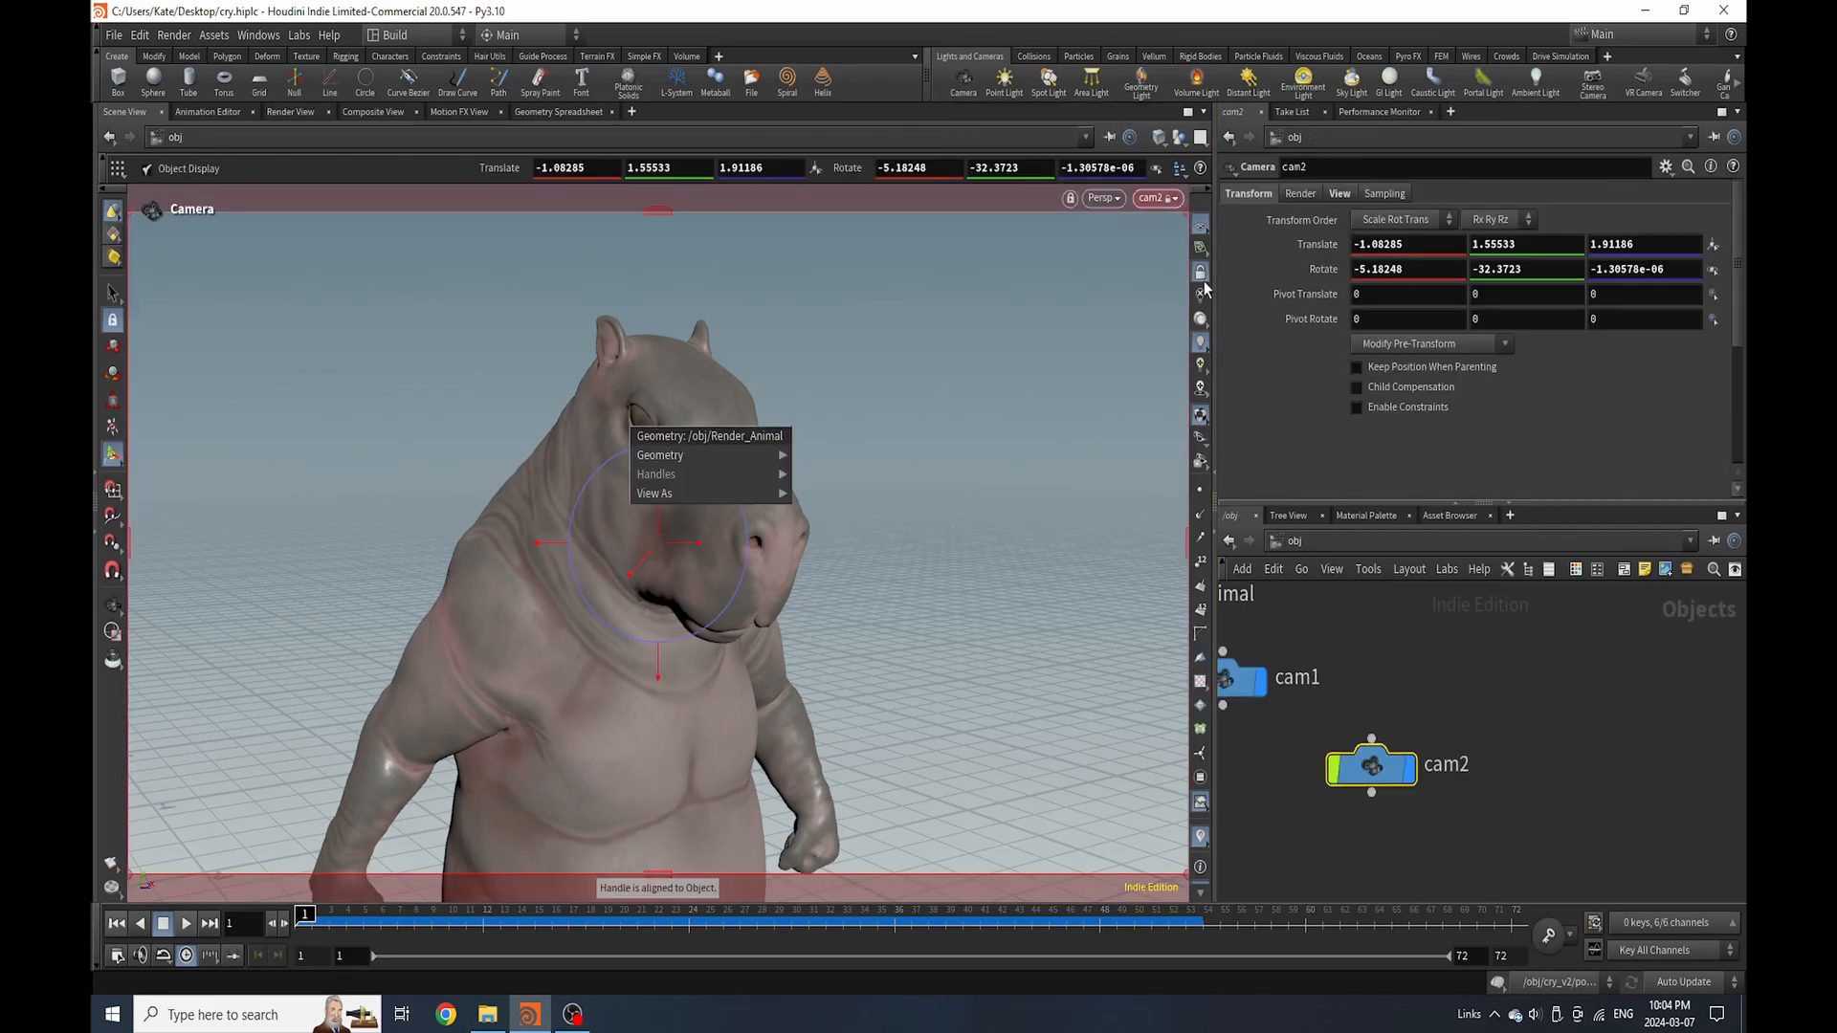
left_click(630, 407)
right_click_drag(631, 407, 868, 310, "alt")
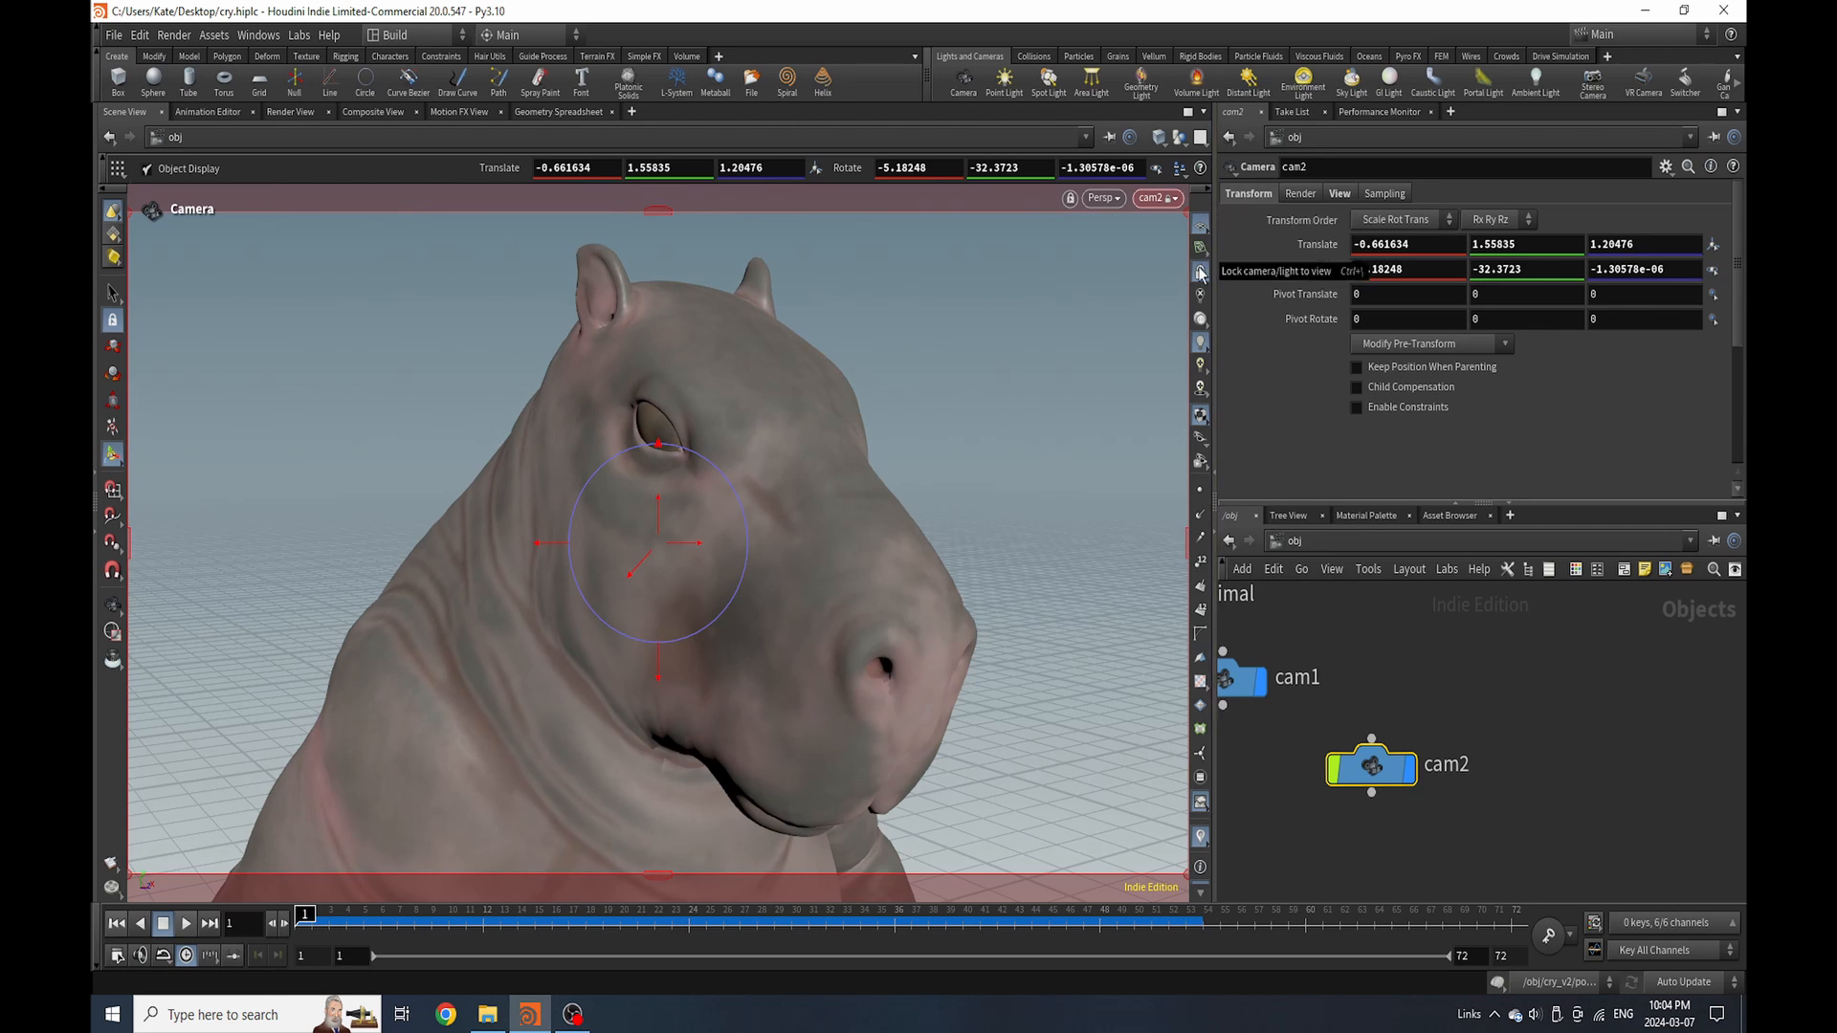
Keyframe cam2's translate and rotate at frame 1, and again at frame 72 with the camera reframed on the creature's face
left_click(1323, 244, "alt")
left_click(1323, 269, "alt")
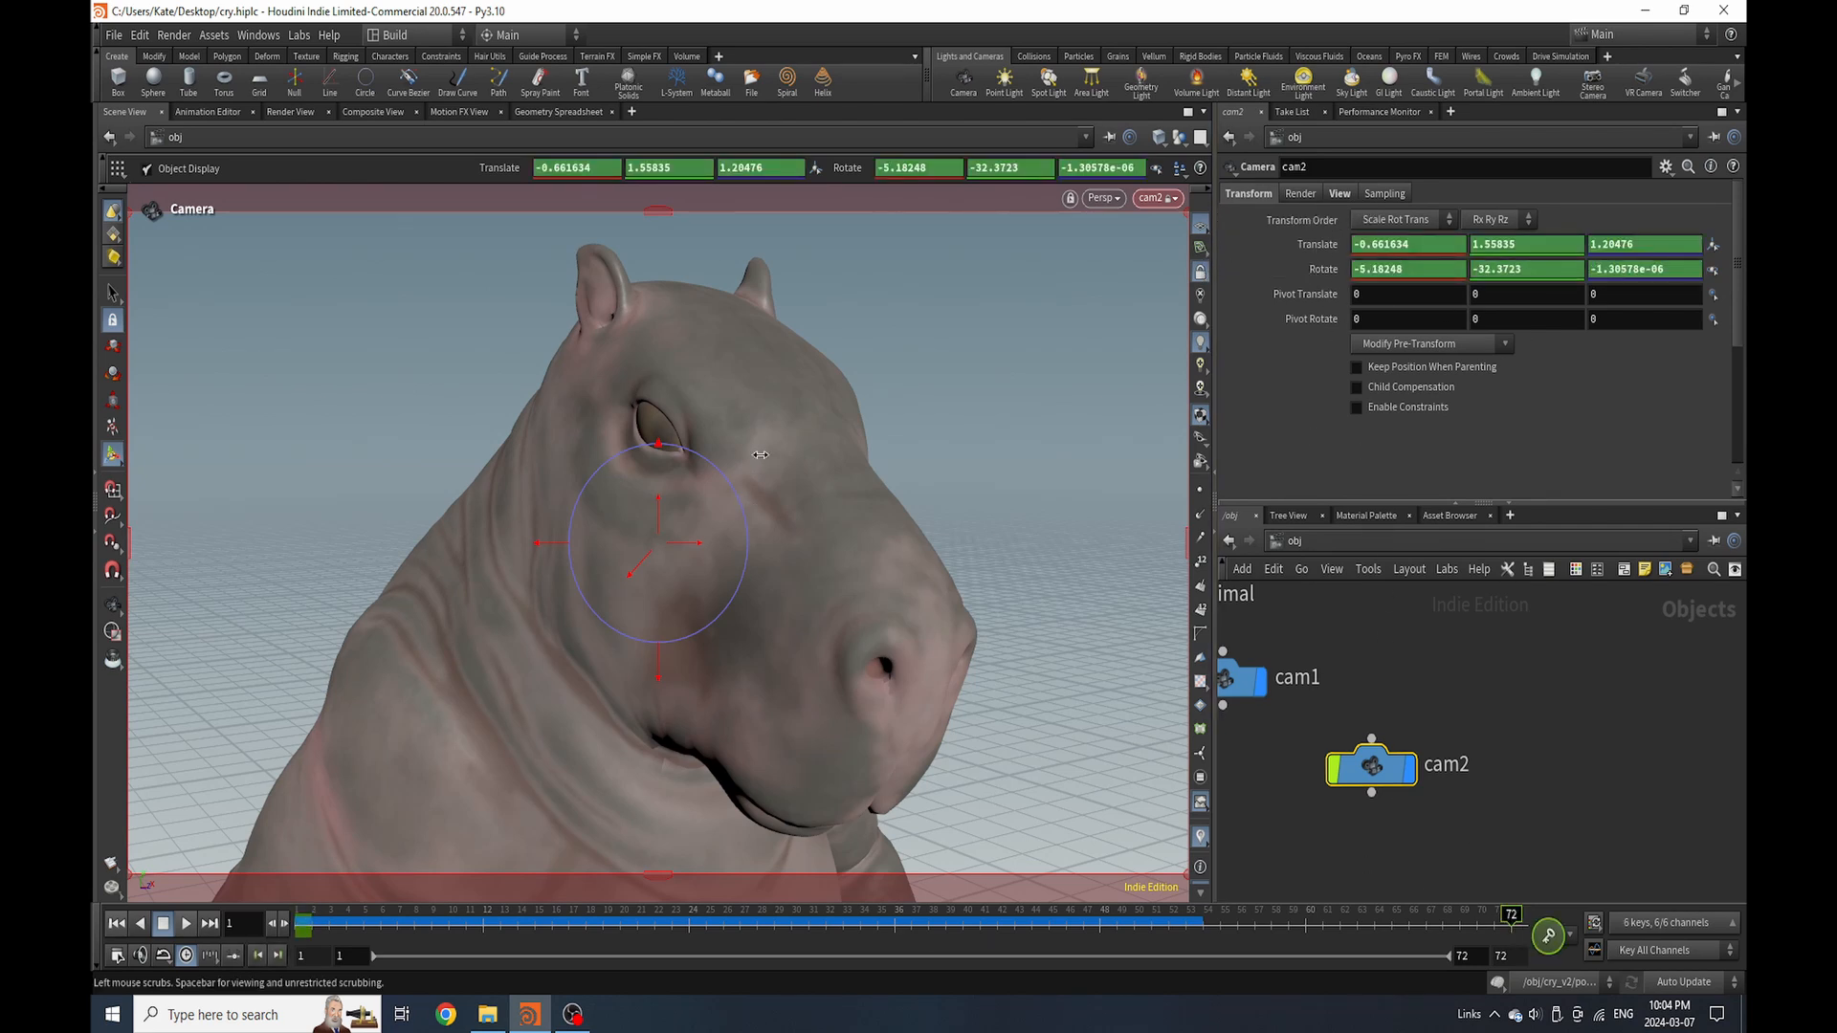
key("space+h")
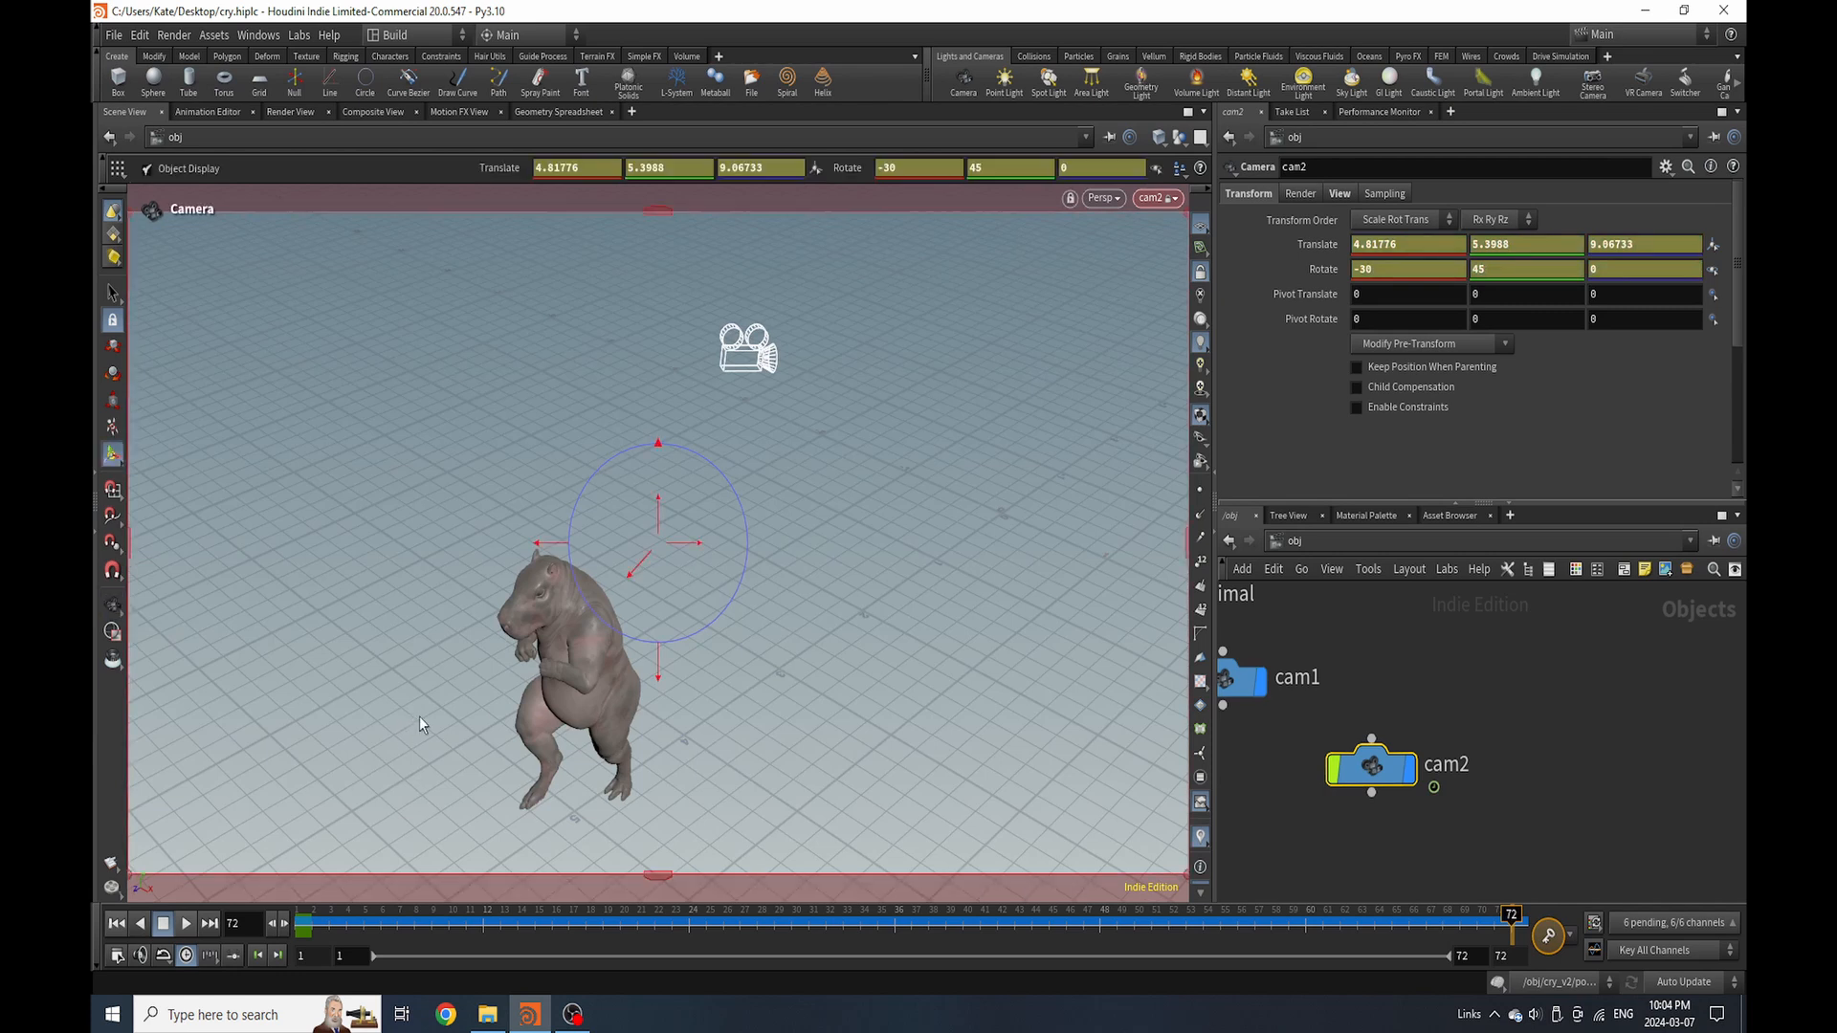
left_click_drag(421, 720, 810, 563, "alt")
right_click_drag(810, 563, 1026, 398, "alt")
right_click_drag(722, 392, 986, 331, "alt")
middle_click_drag(833, 541, 612, 553, "alt")
right_click_drag(622, 524, 765, 427, "alt")
middle_click_drag(765, 427, 833, 426, "alt")
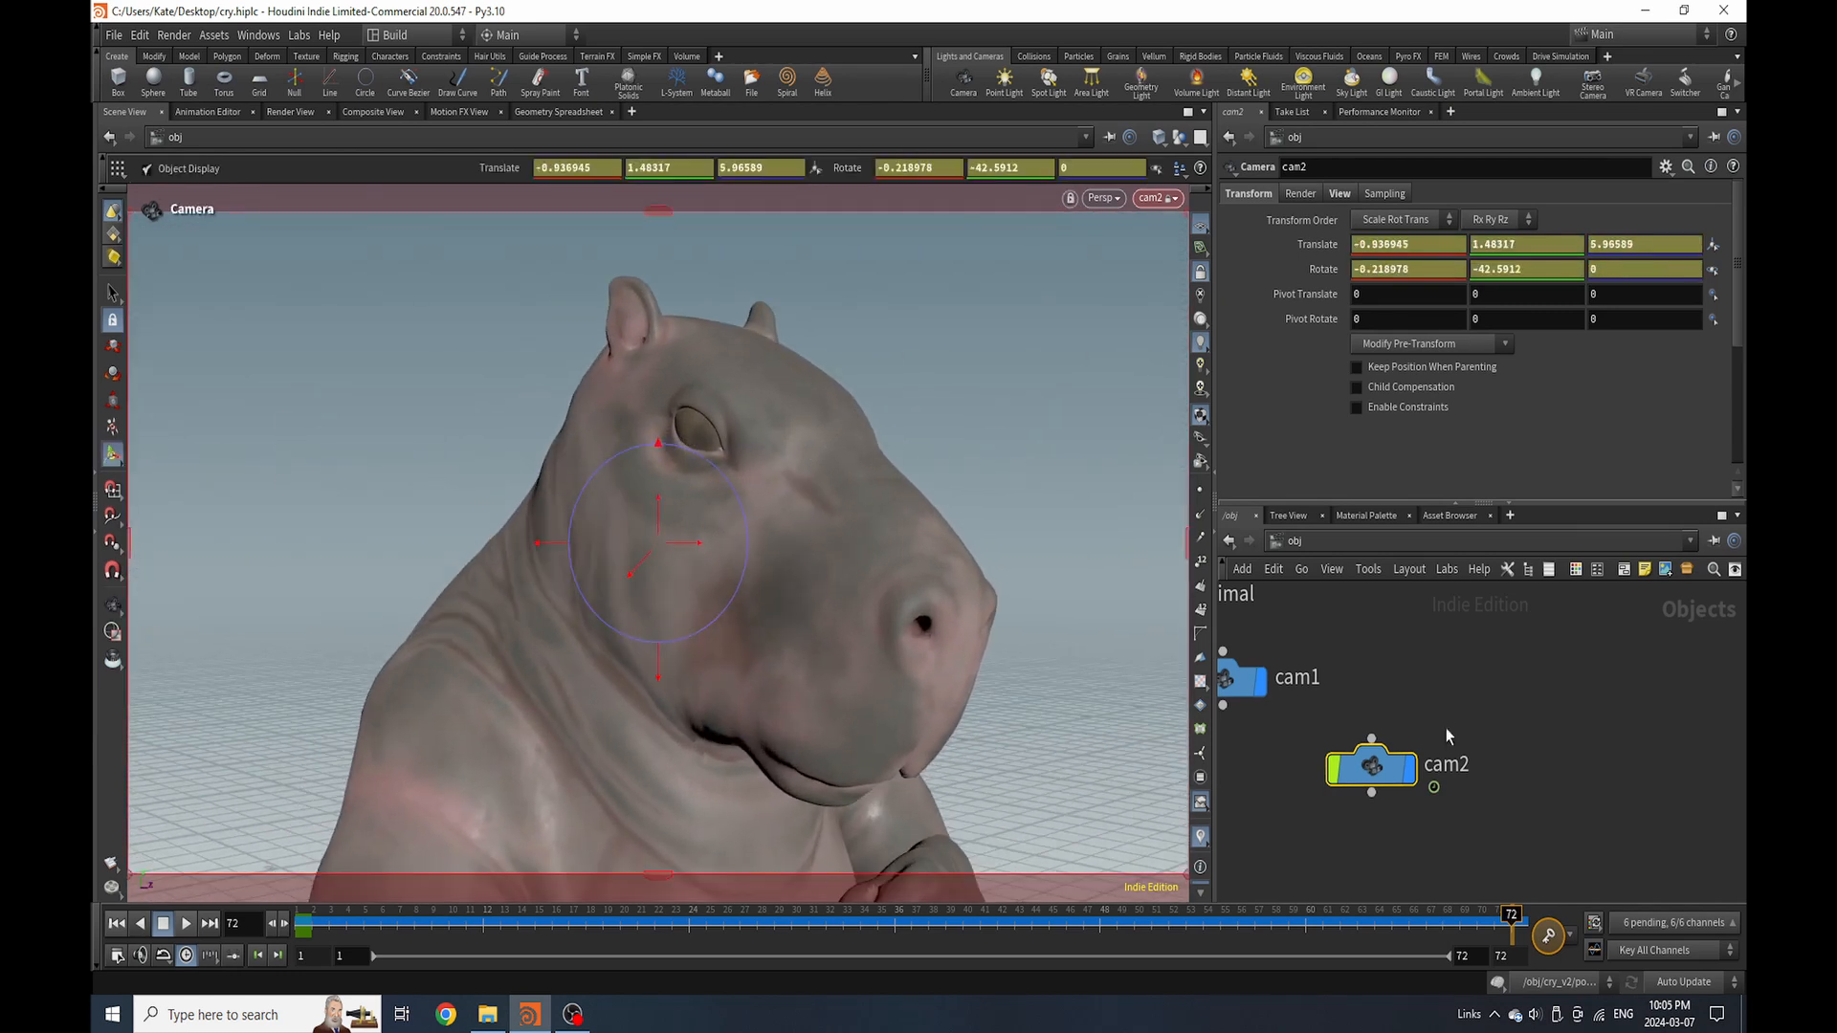
left_click(1326, 250, "alt")
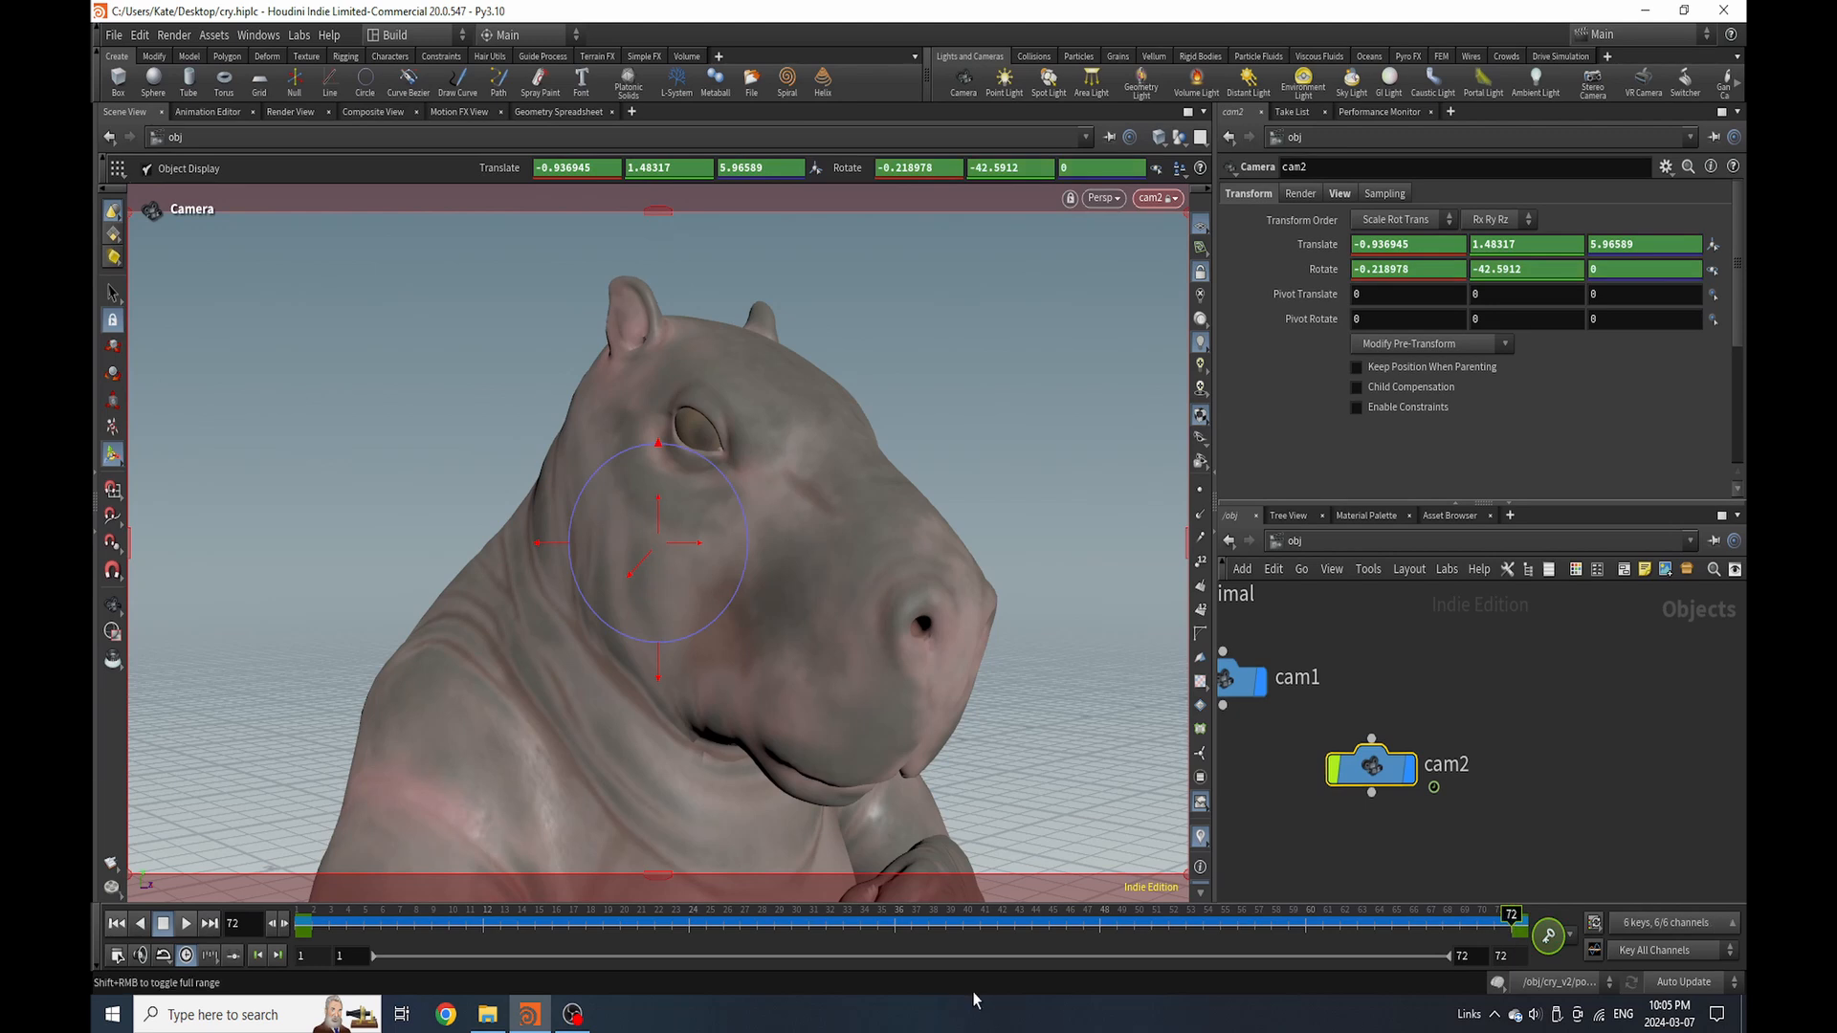
Reframe the creature's face through cam2 at frame 17, keyframe its translate and rotate, and scrub the timeline to check the motion
left_click(912, 939)
left_click_drag(900, 943, 569, 924)
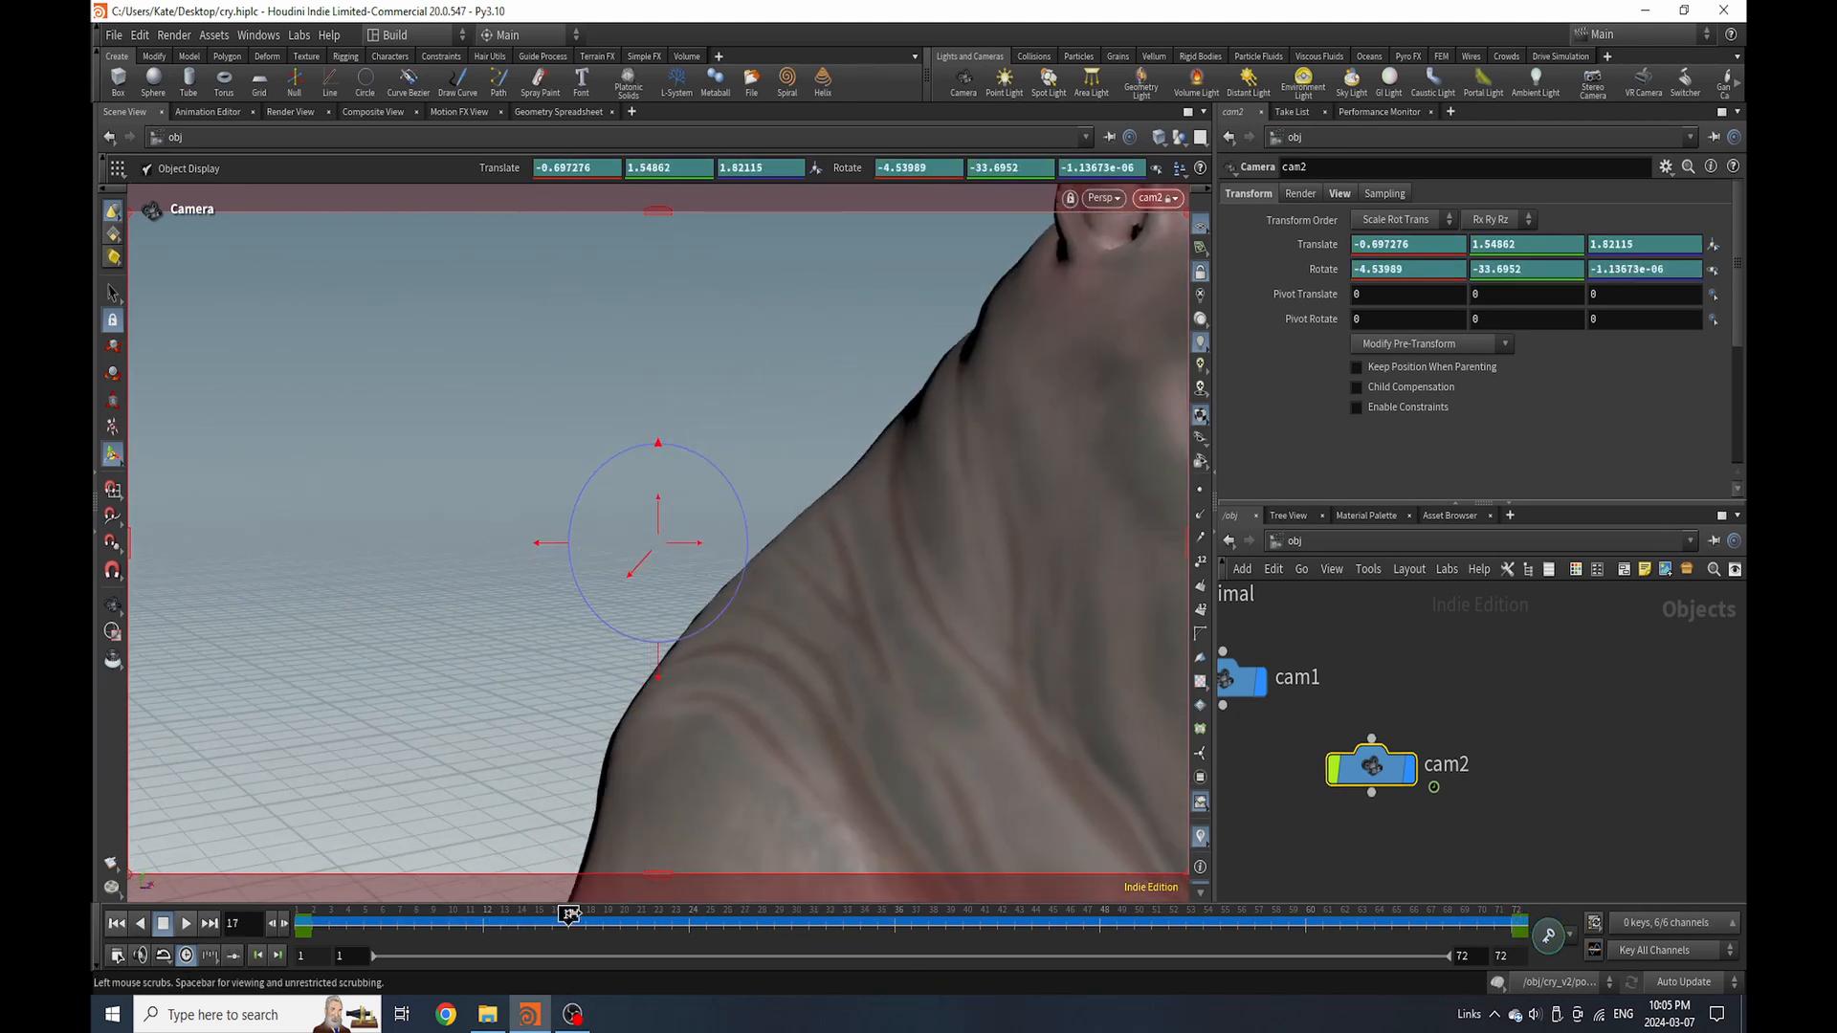
key("Escape")
left_click_drag(755, 611, 648, 541)
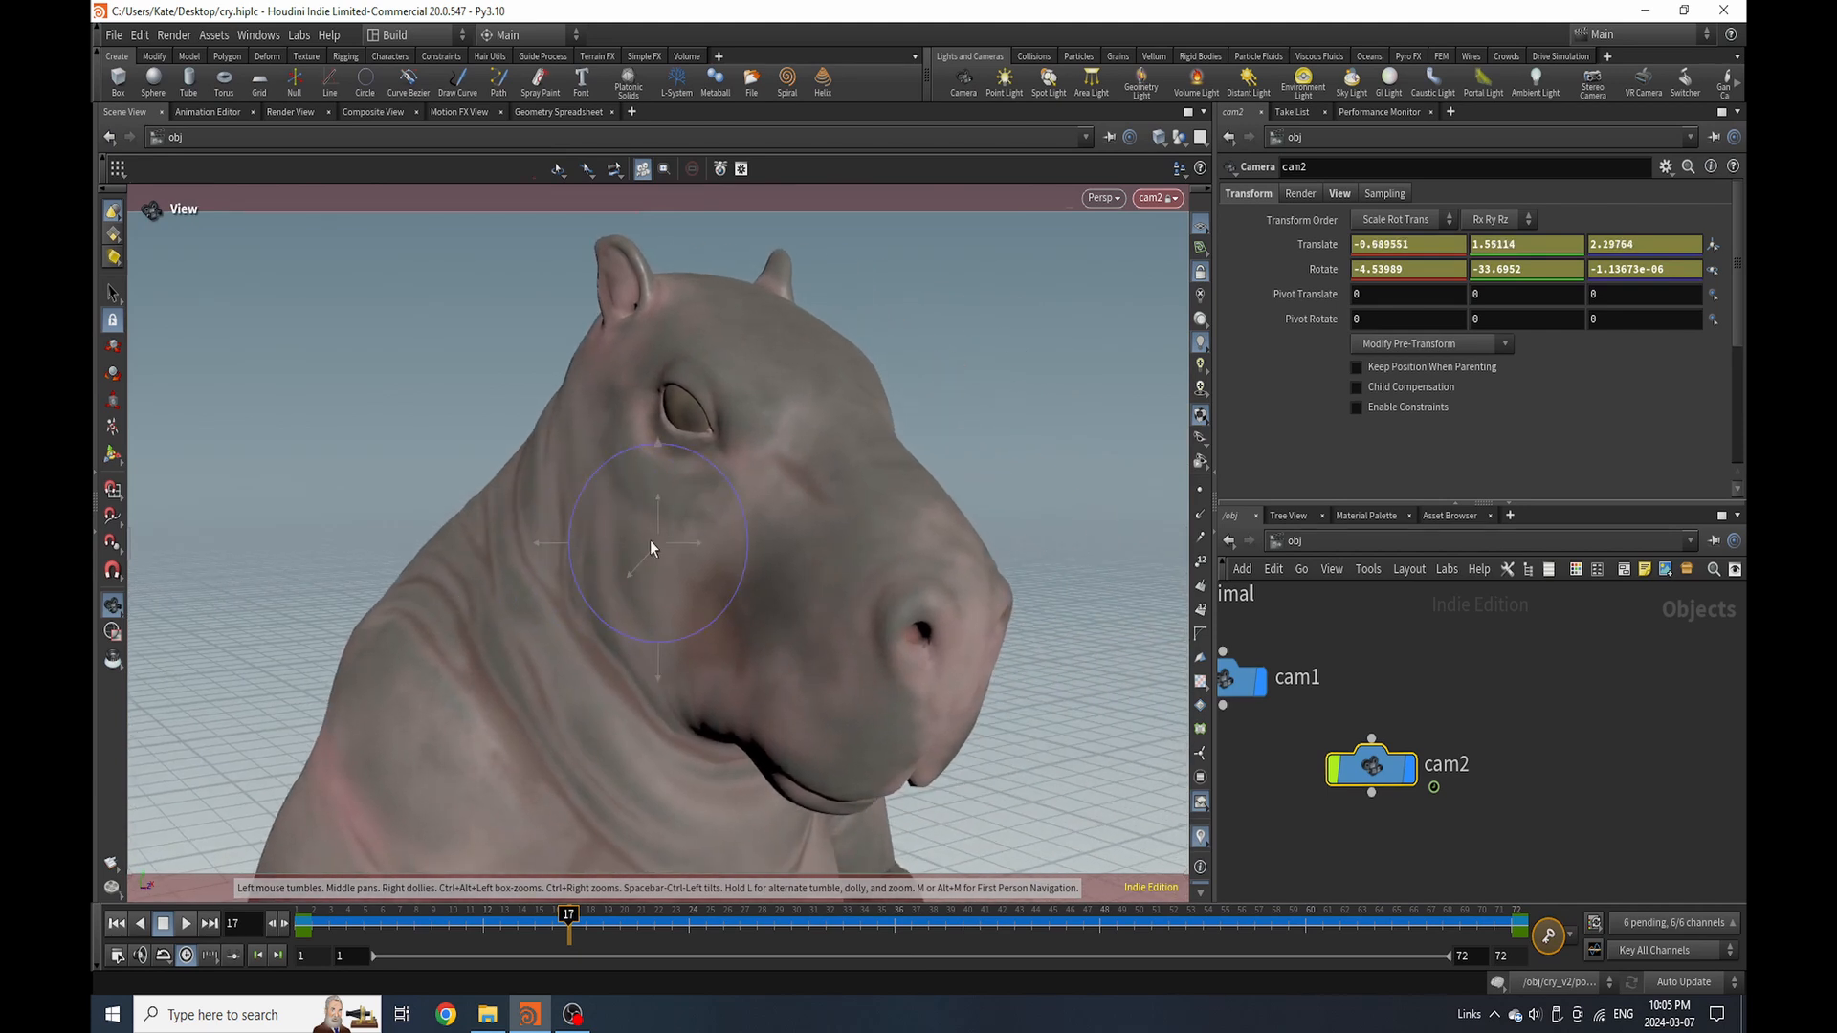
key("Return")
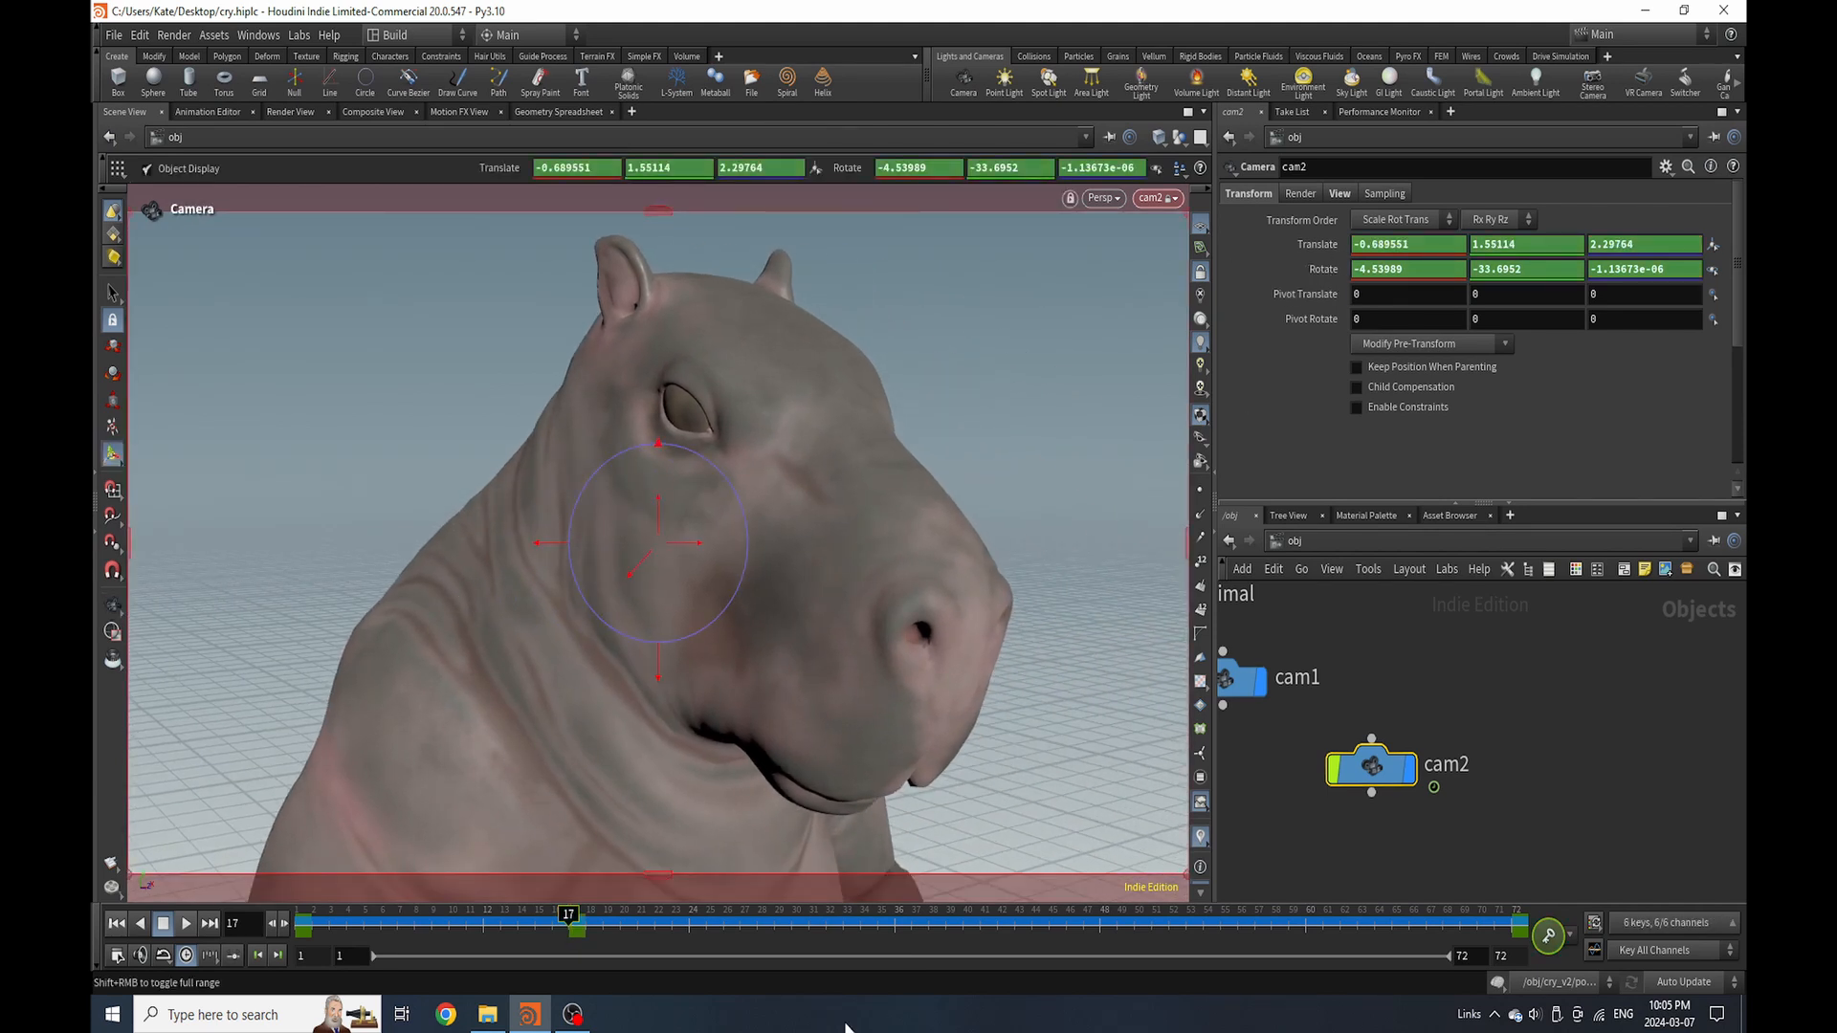
left_click_drag(913, 924, 585, 912)
Turn on the display of the cry_v2 object and unlock the camera from the view
scroll(1302, 693, "down", 3)
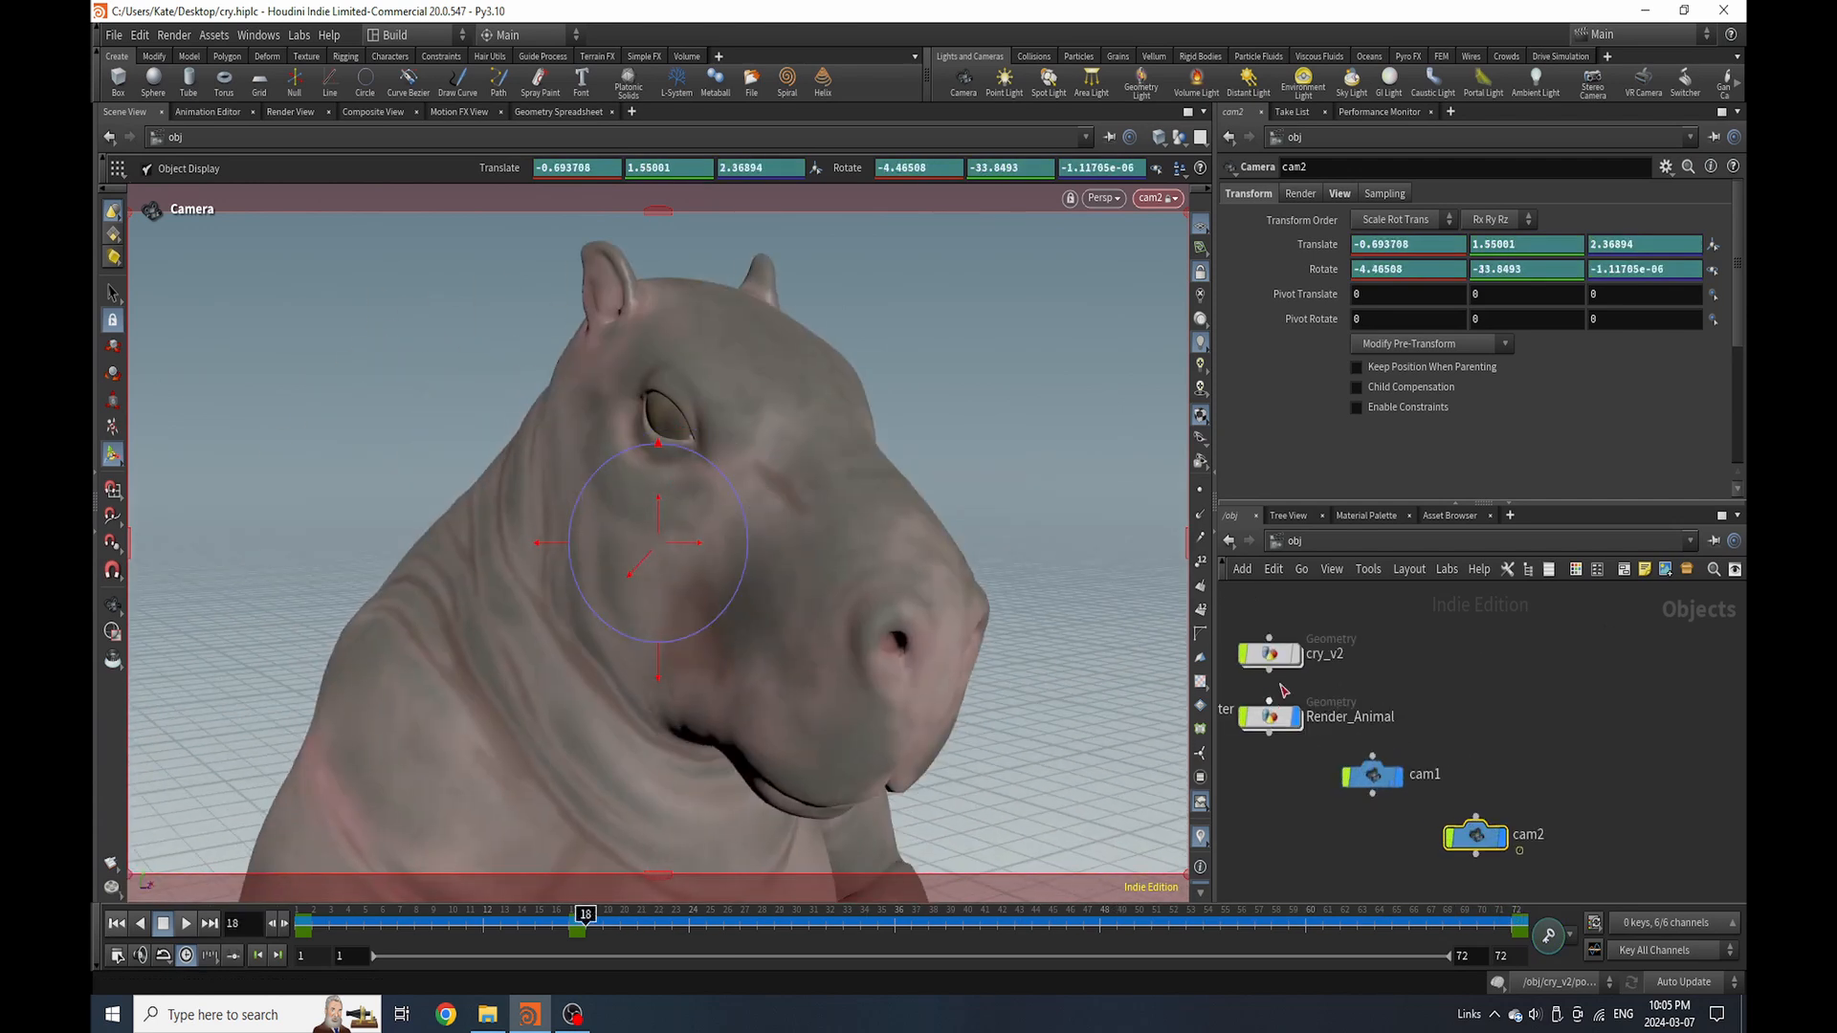
left_click(1297, 656)
left_click(1202, 275)
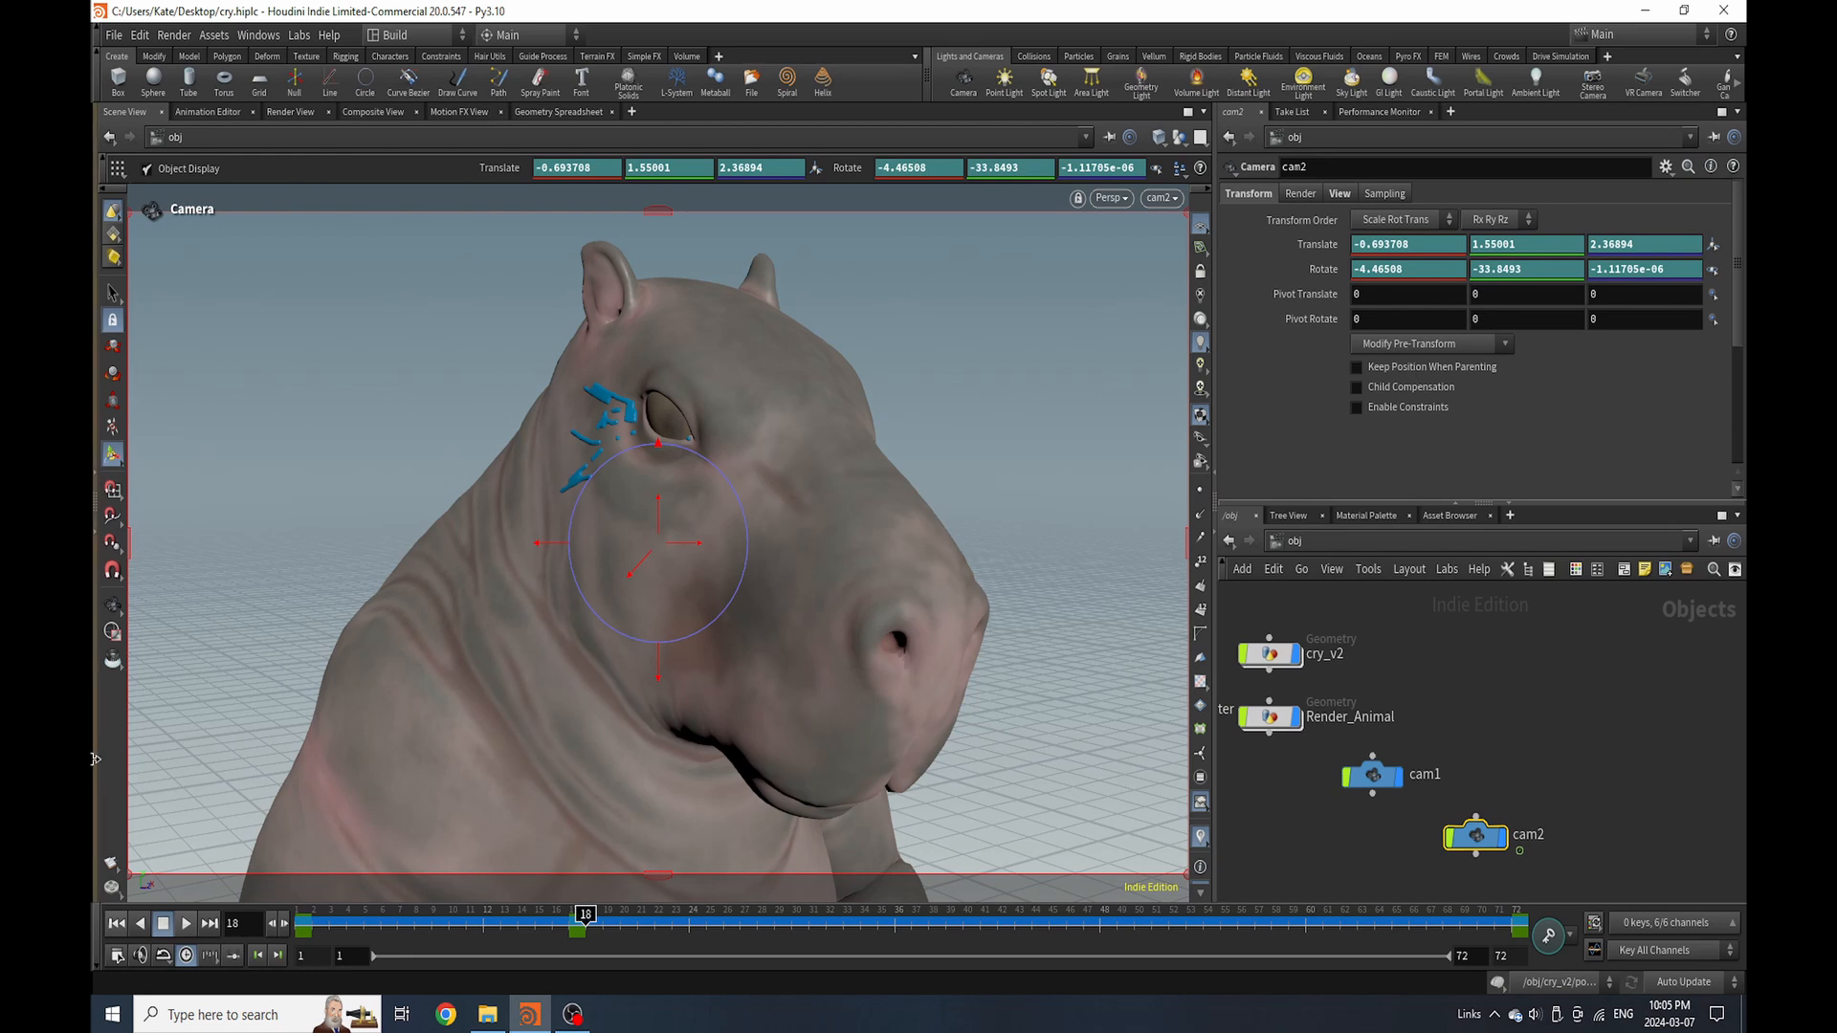
Render a viewport flipbook of frames 1 to 72 through cam2 and play it back in MPlay
left_click(112, 864)
left_click(356, 969)
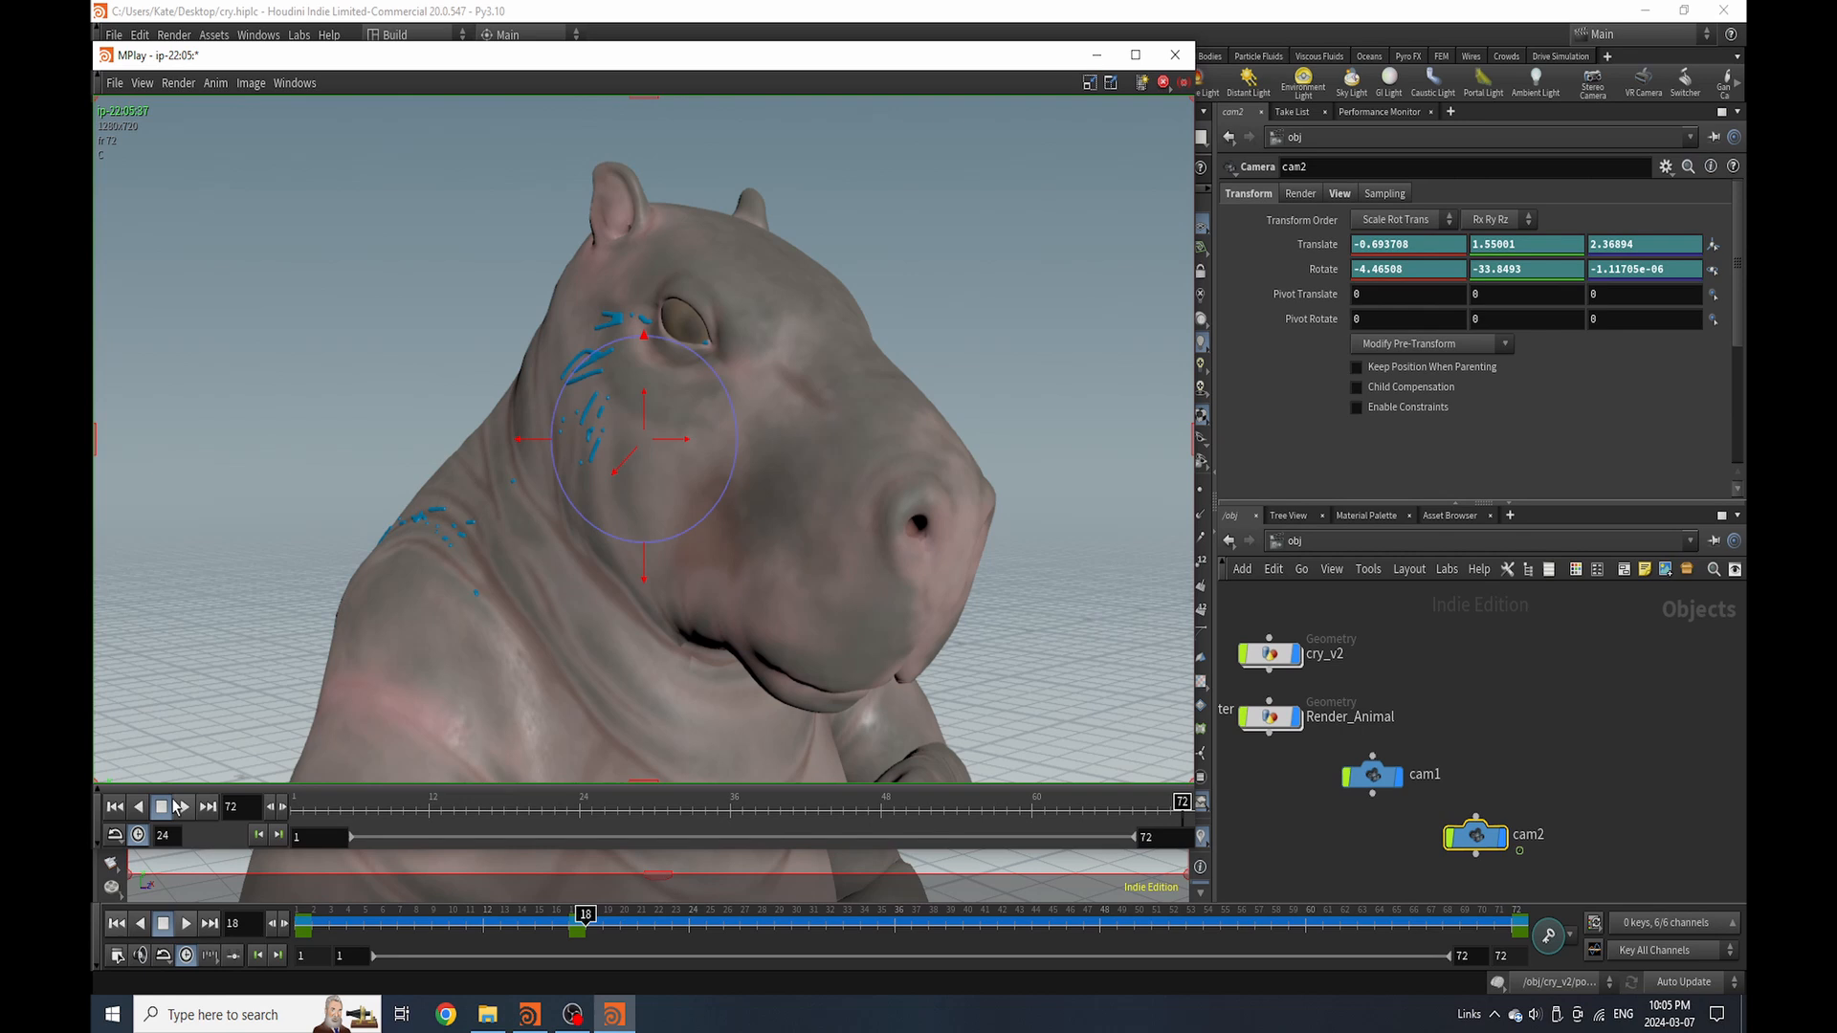
left_click(179, 807)
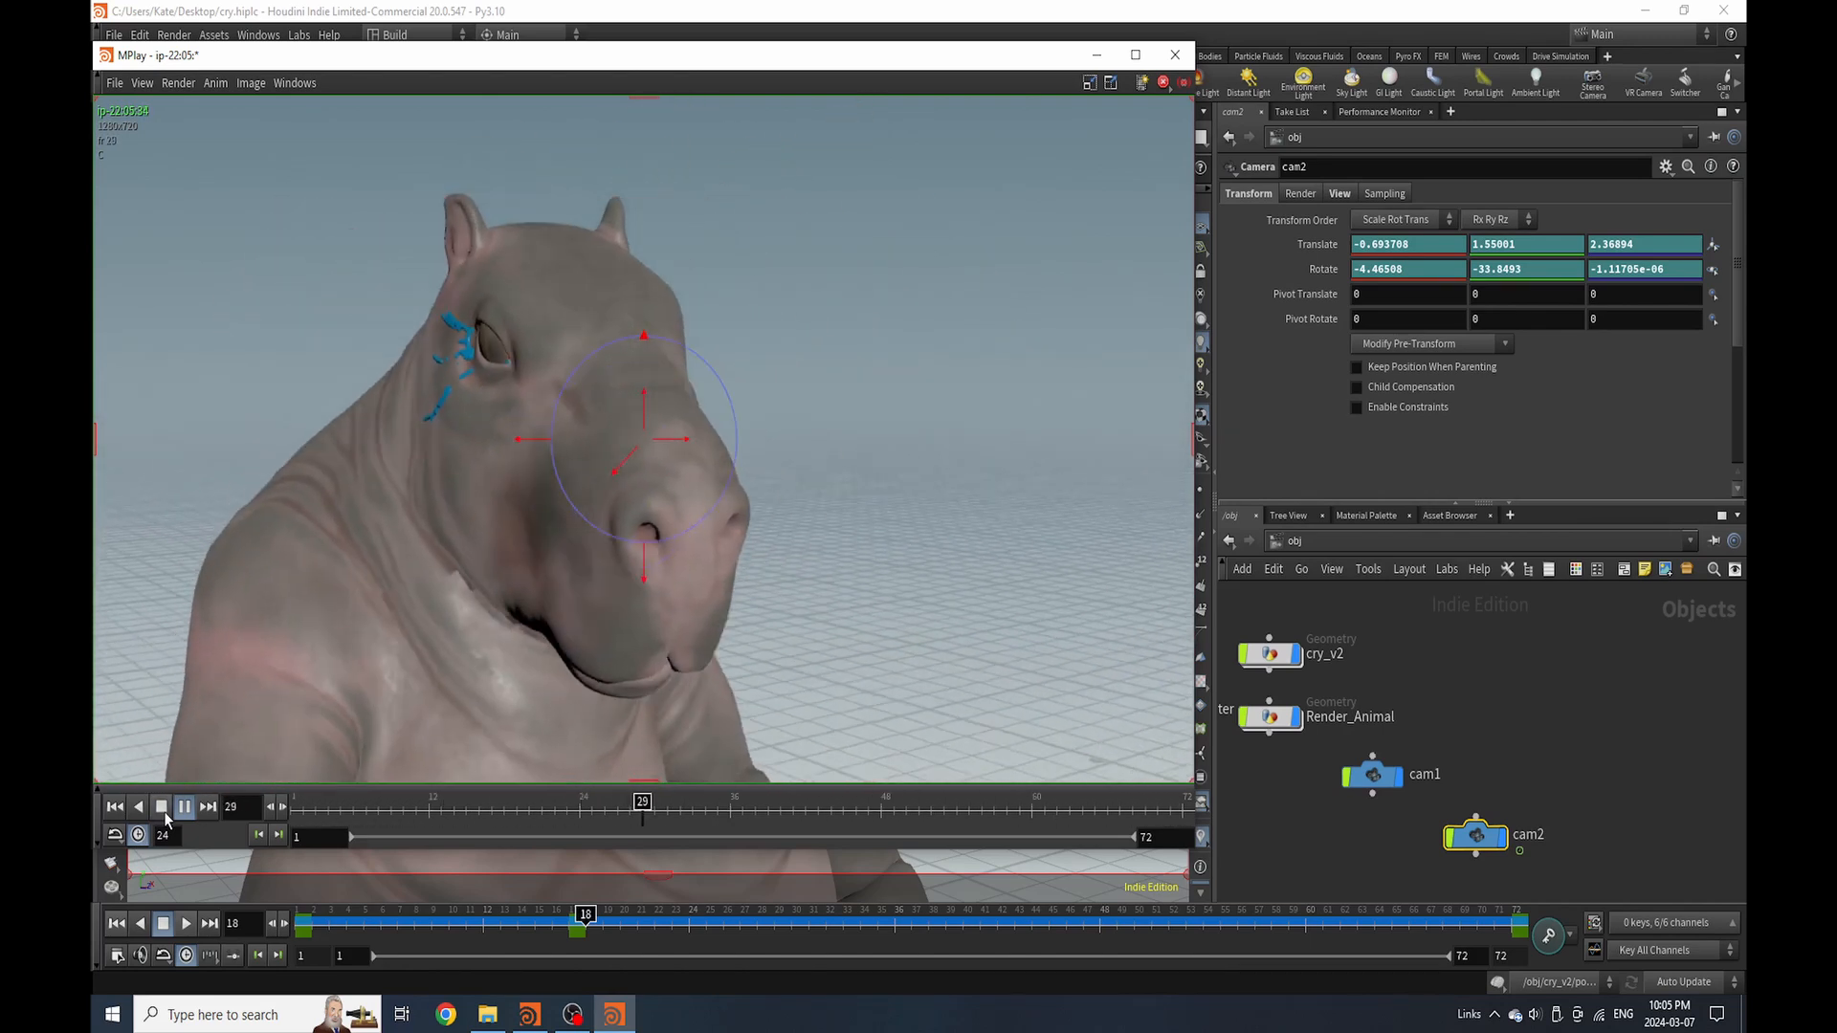
left_click(162, 809)
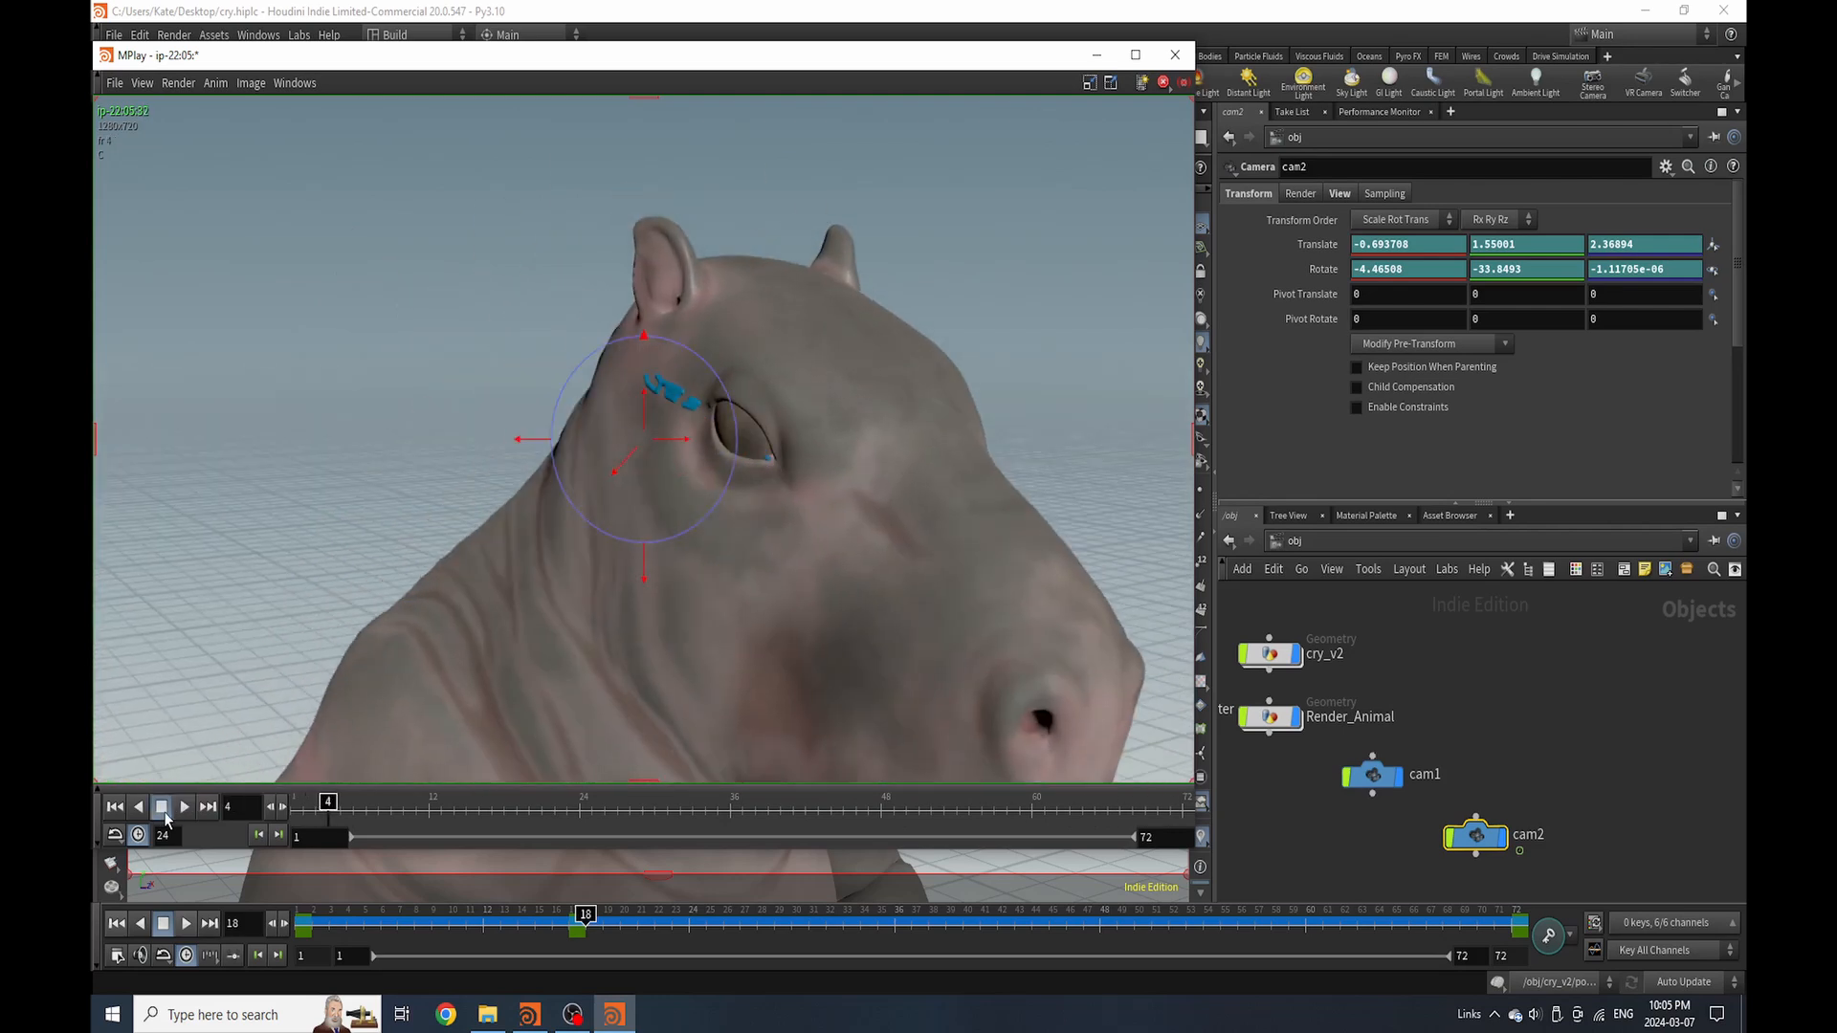
Add a Merge node inside cry_v2 combining Out_Tear_Ducts and Out_Tears, and display it
left_click(1269, 667)
double_click(1270, 655)
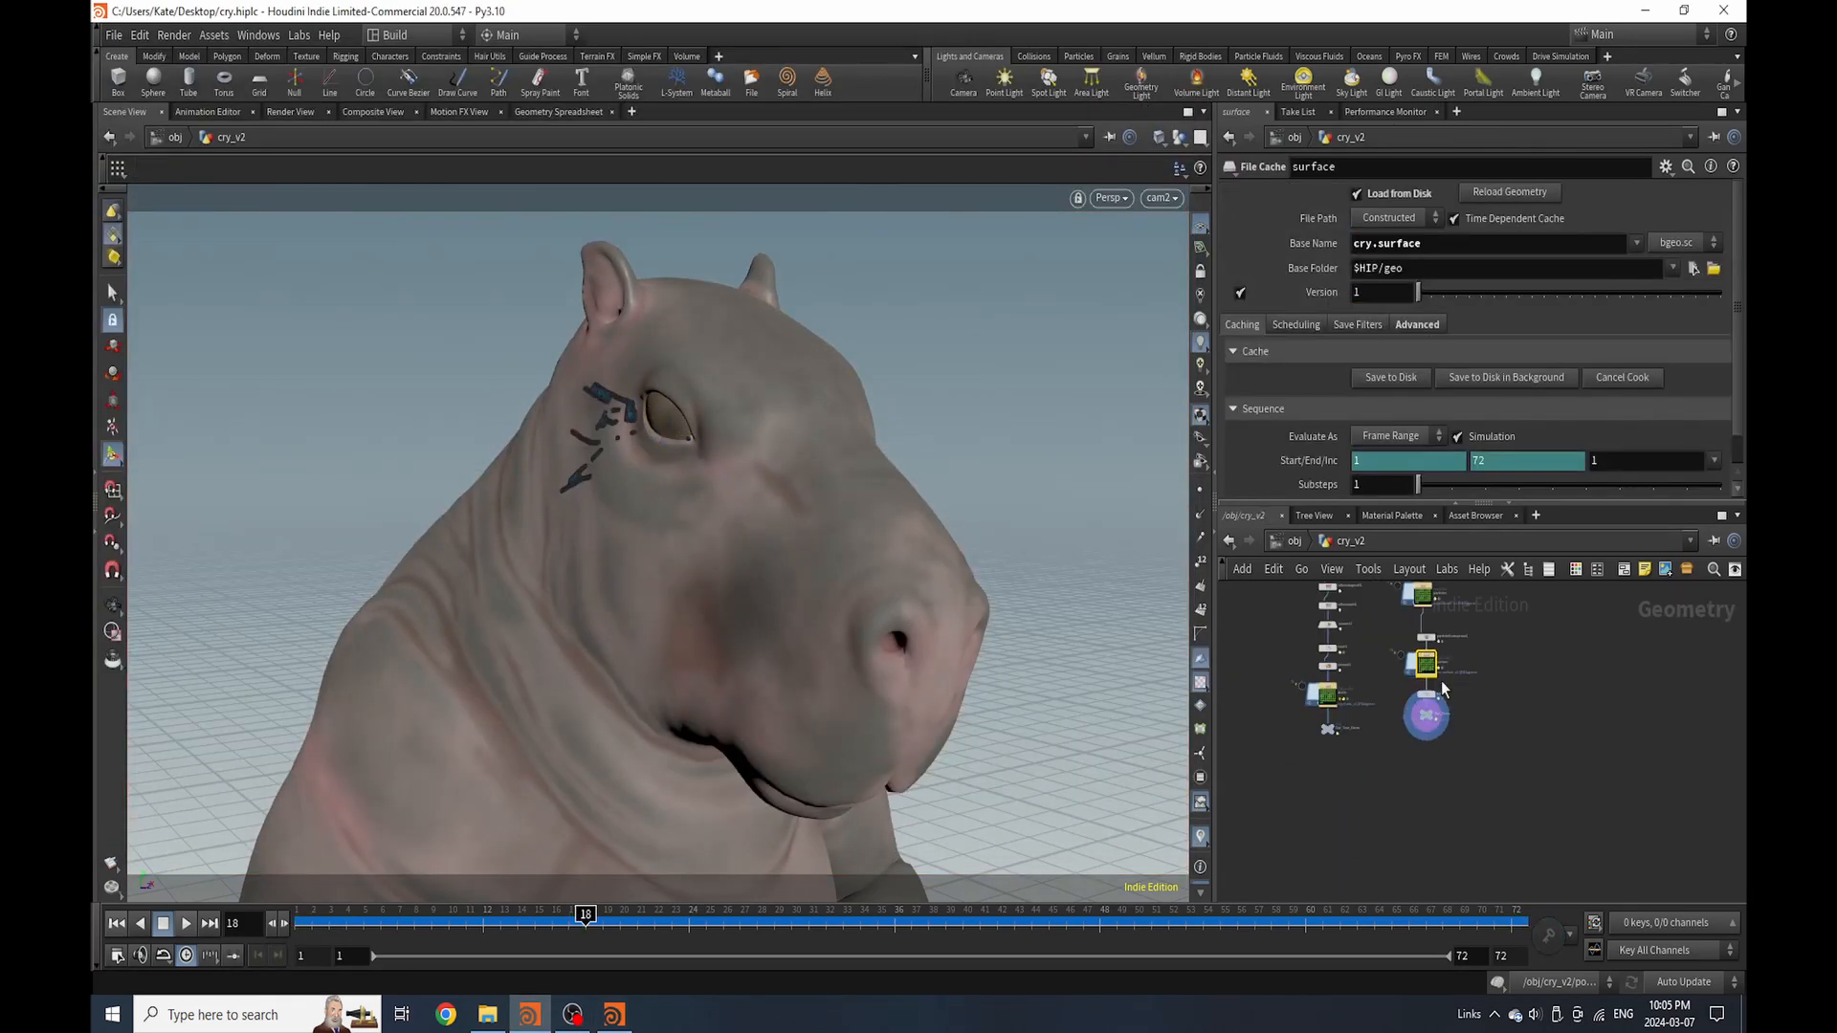
key("Tab")
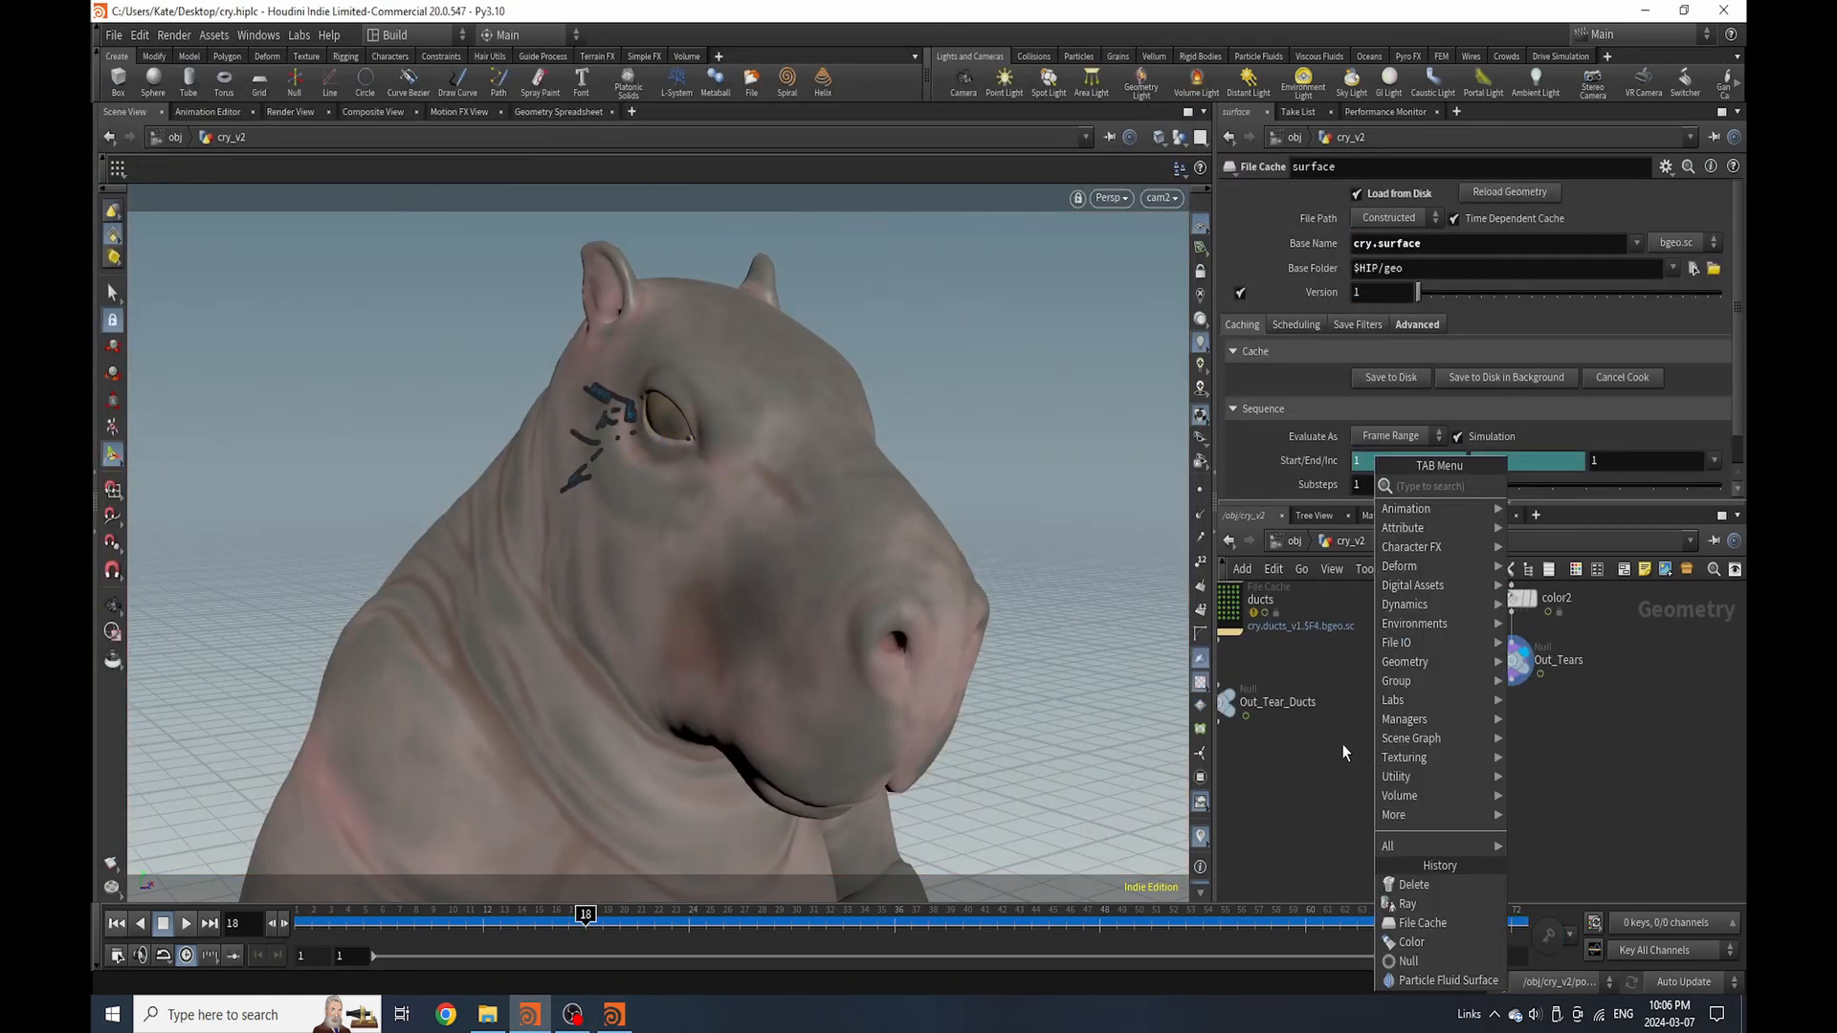
type("merge")
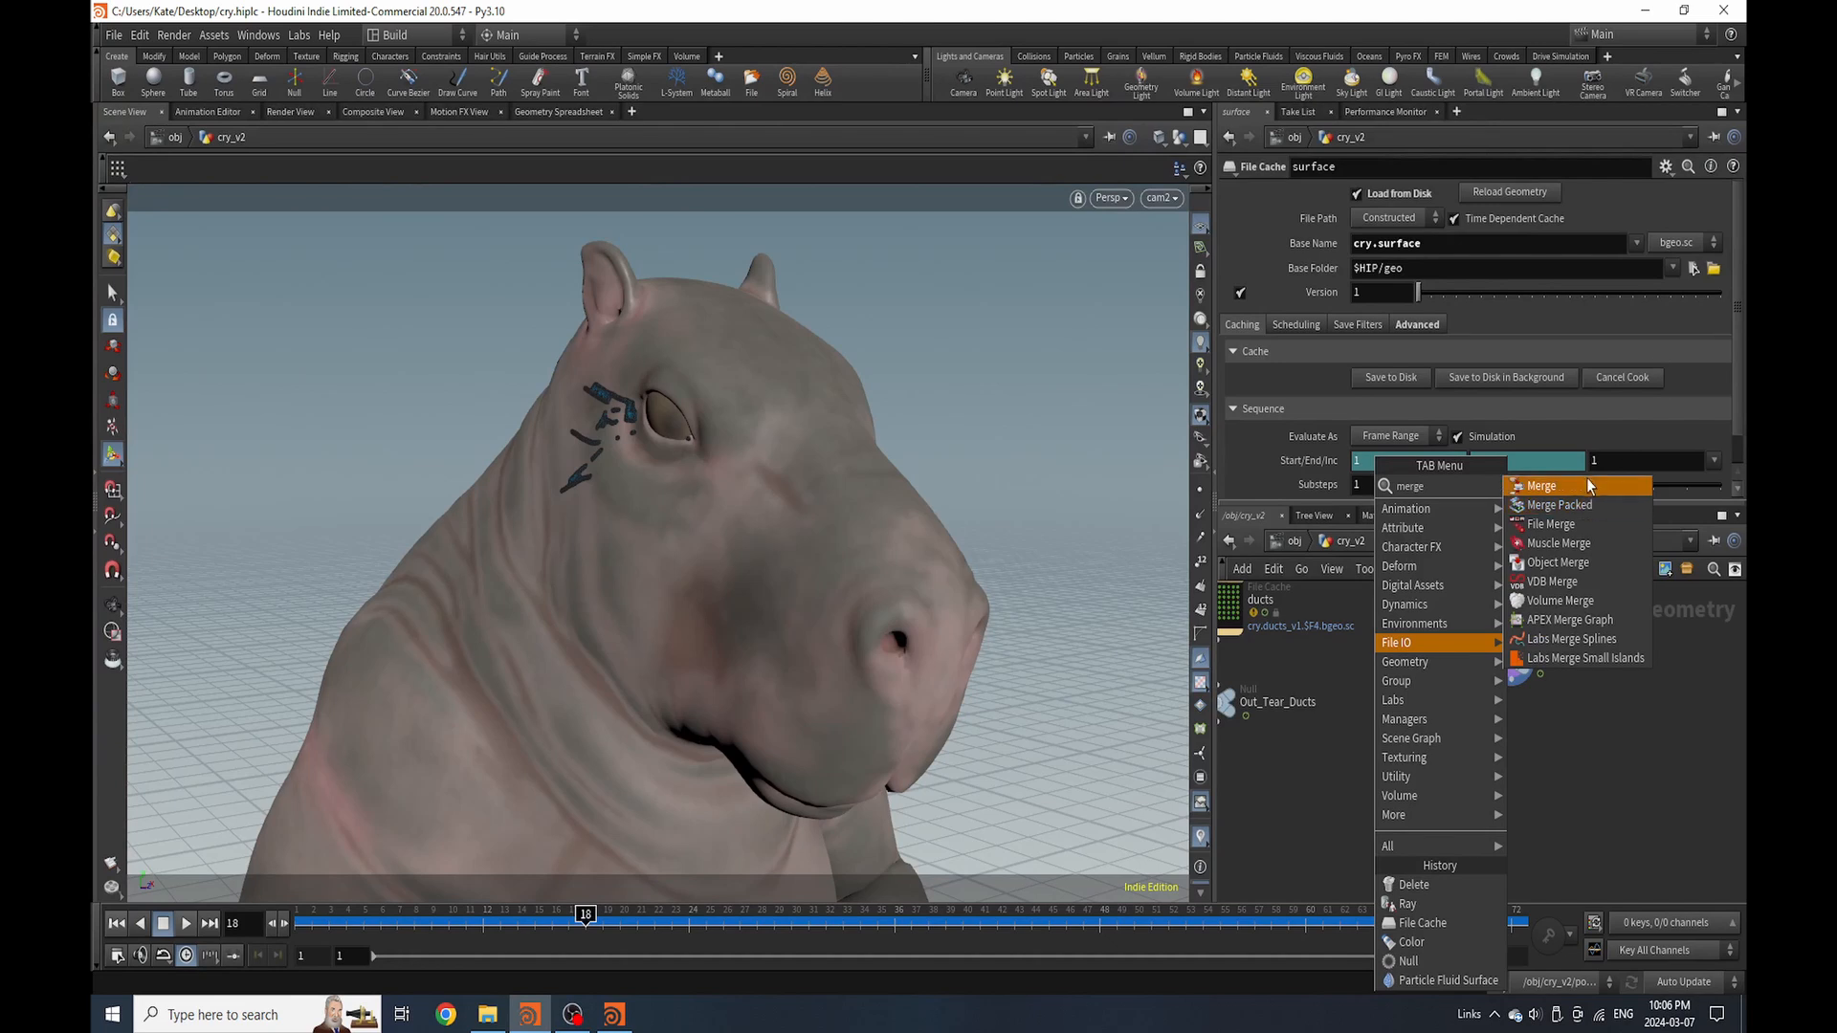
left_click(1587, 485)
left_click(1380, 800)
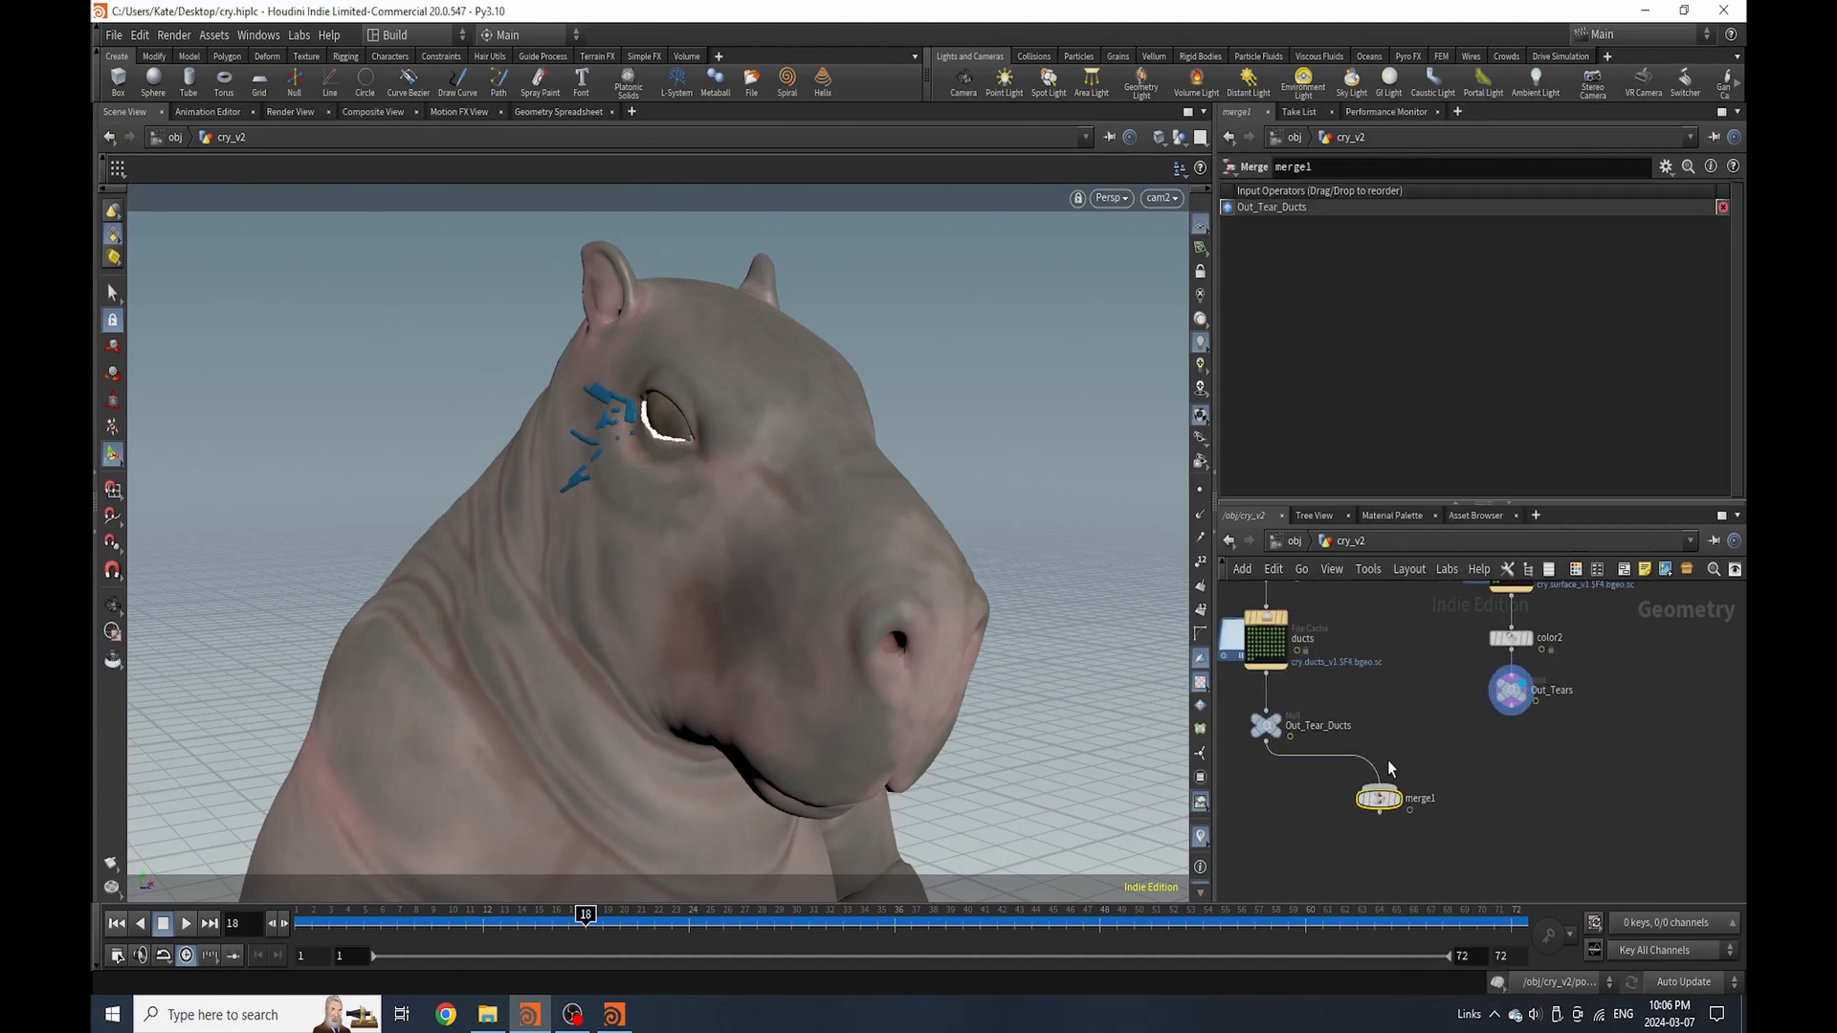
left_click(1401, 804)
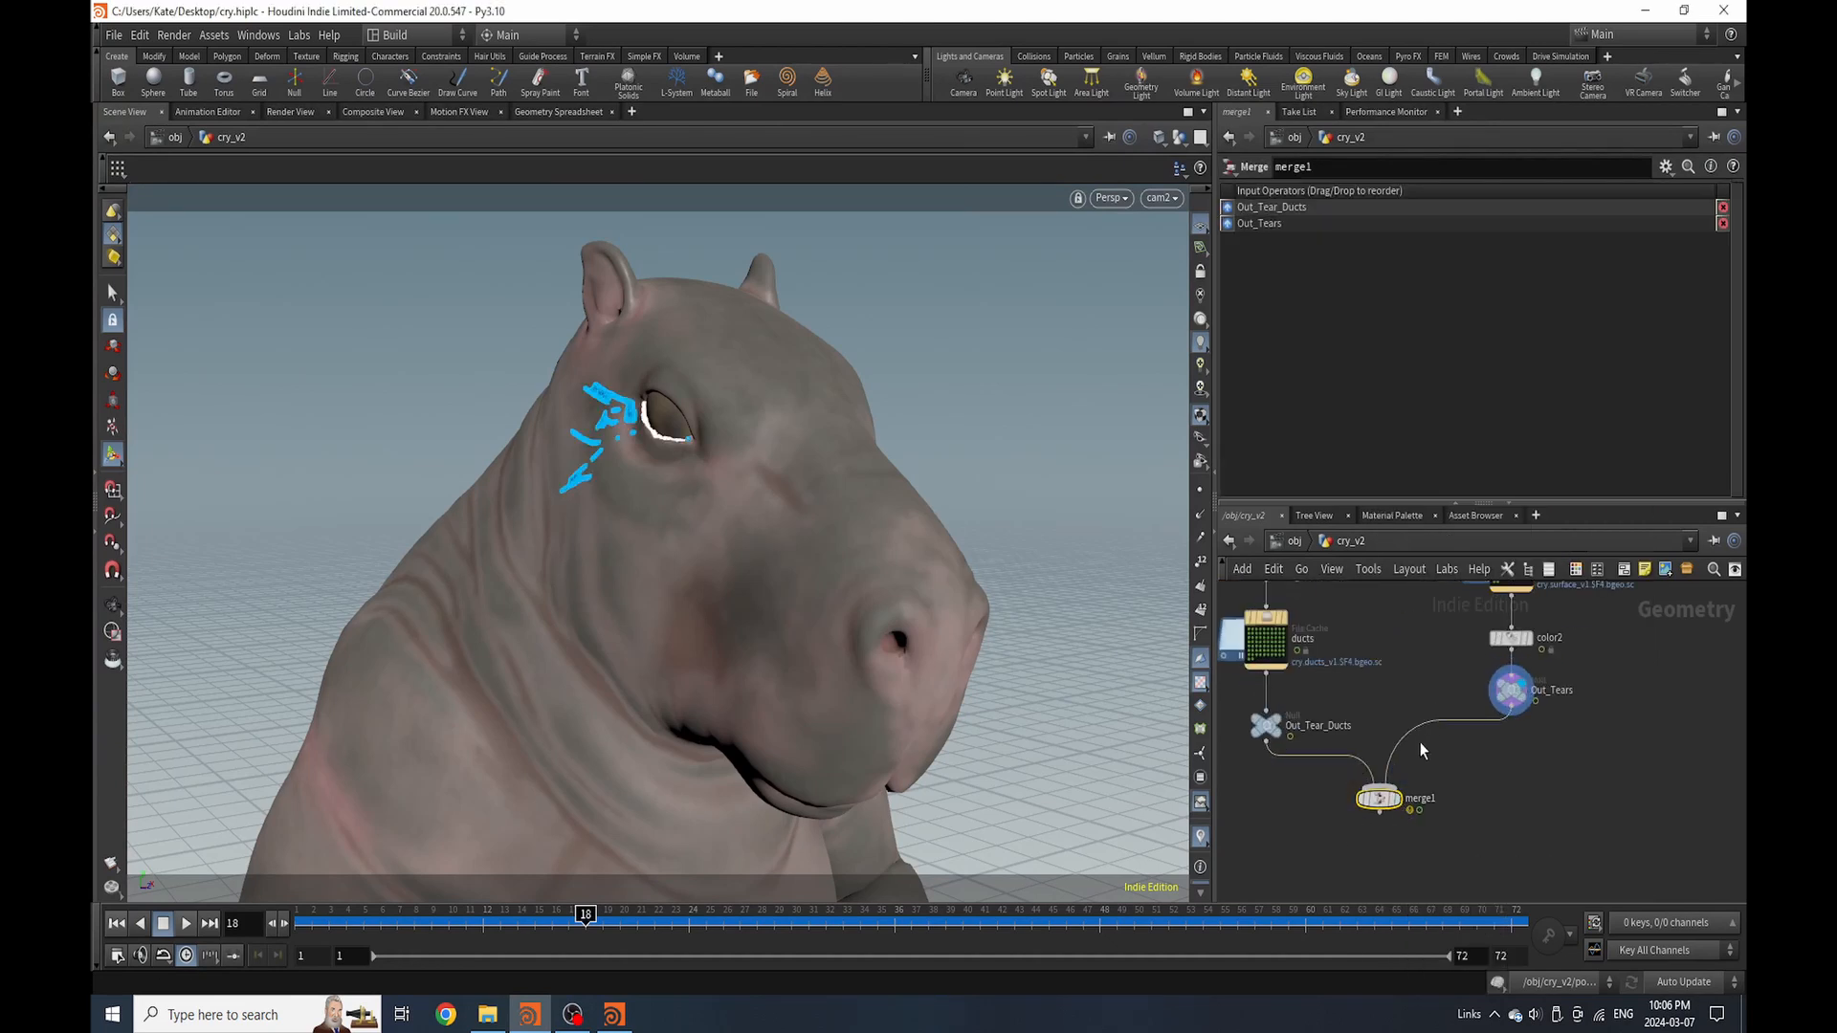
left_click(1400, 802)
Copy the color2 node inside cry_v2 and insert the duplicate between the ducts file cache and Out_Tear_Ducts
left_click(1315, 543)
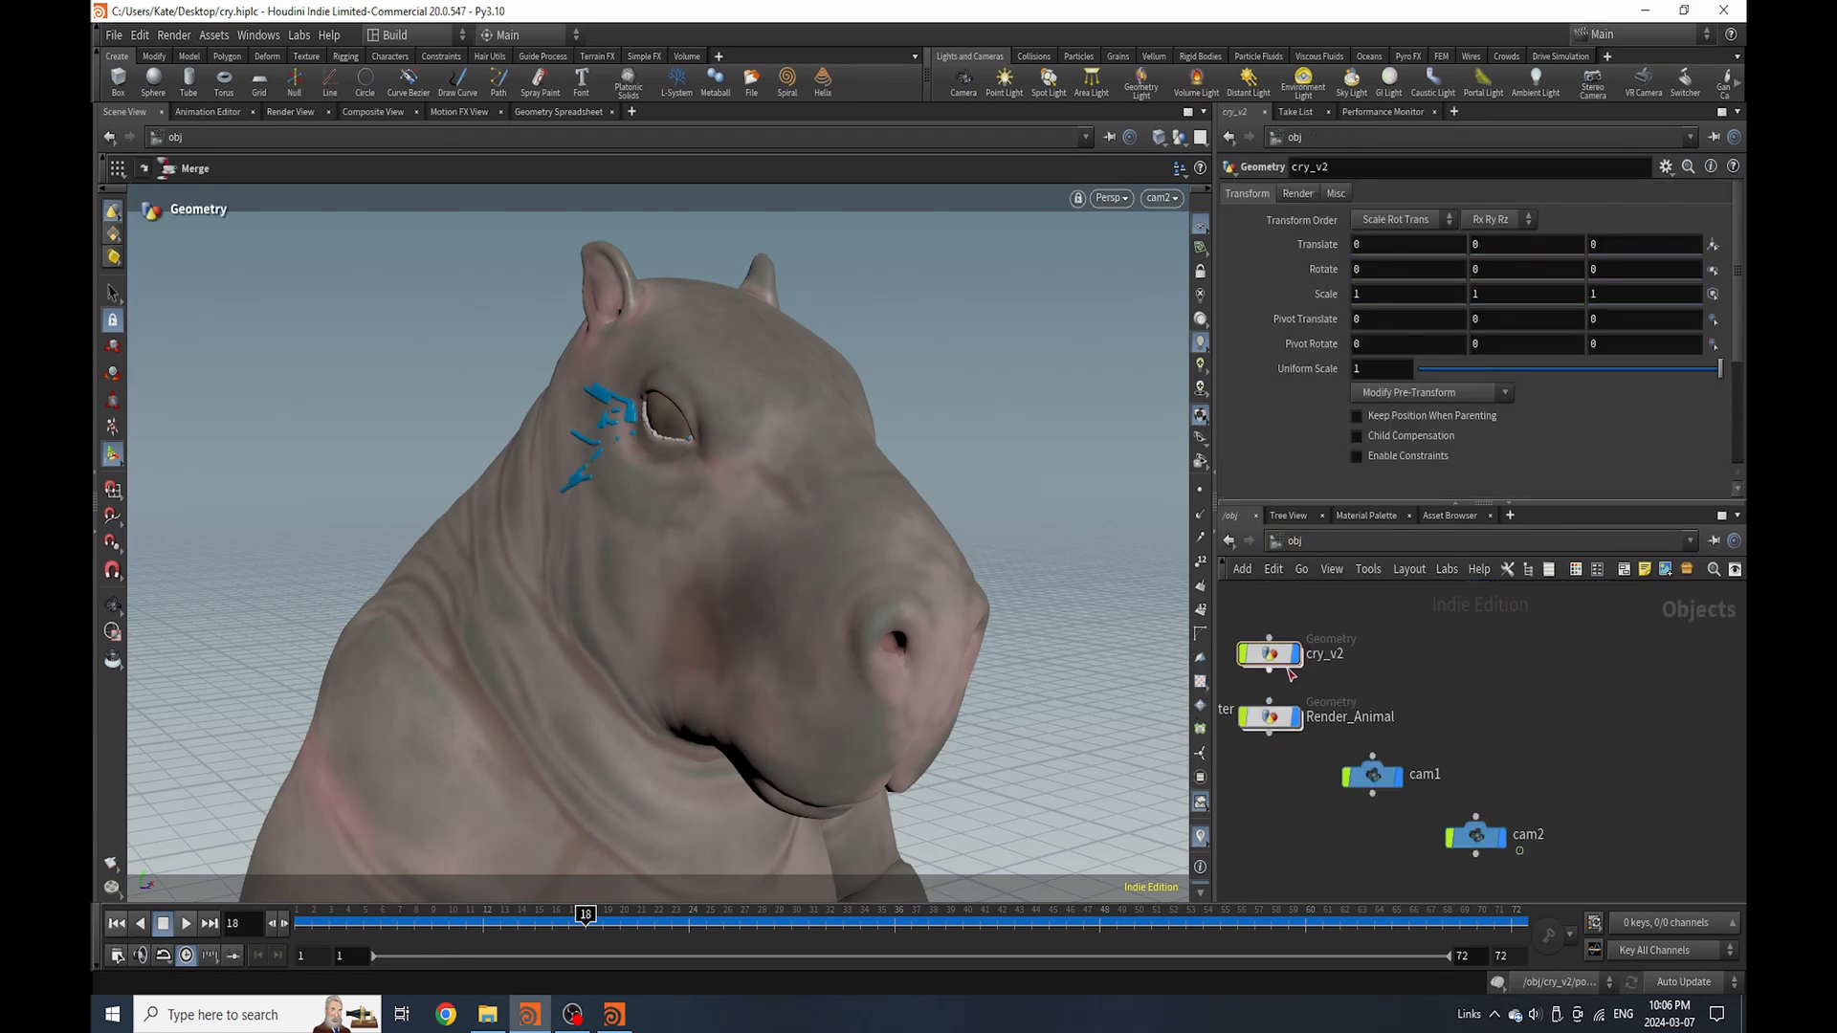
double_click(1289, 672)
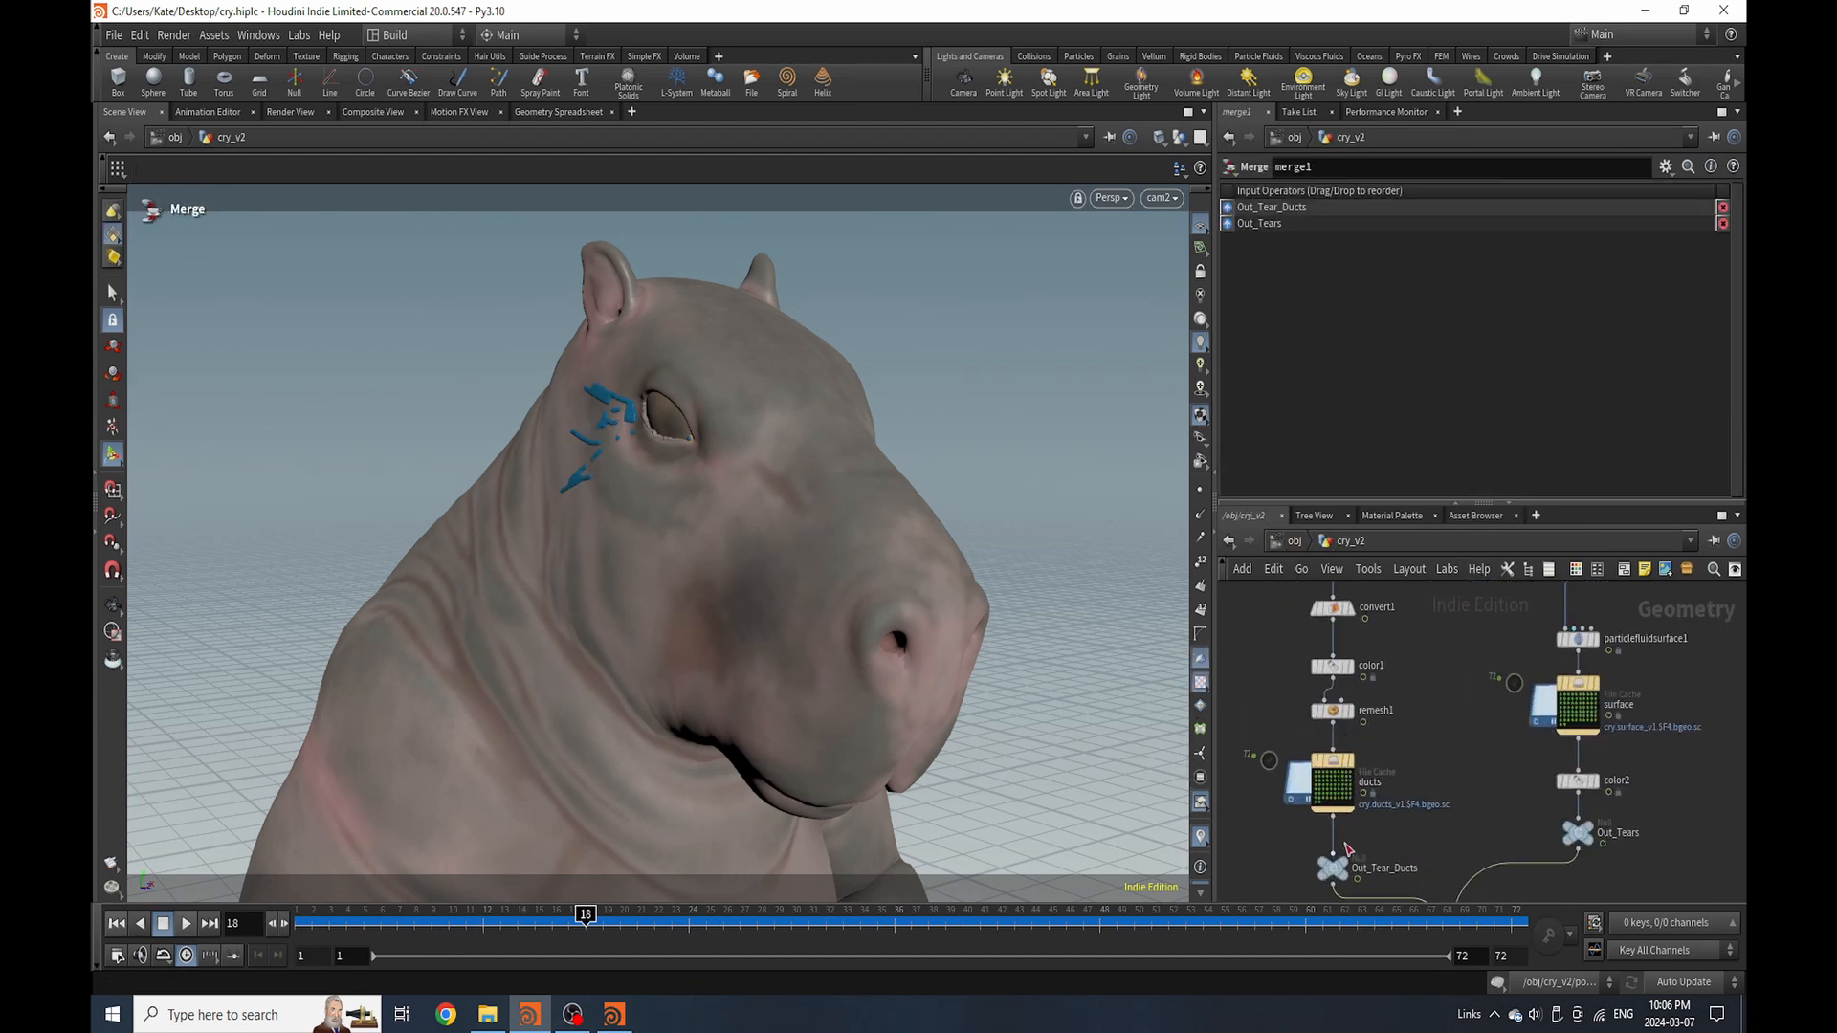
scroll(1287, 592, "down", 2)
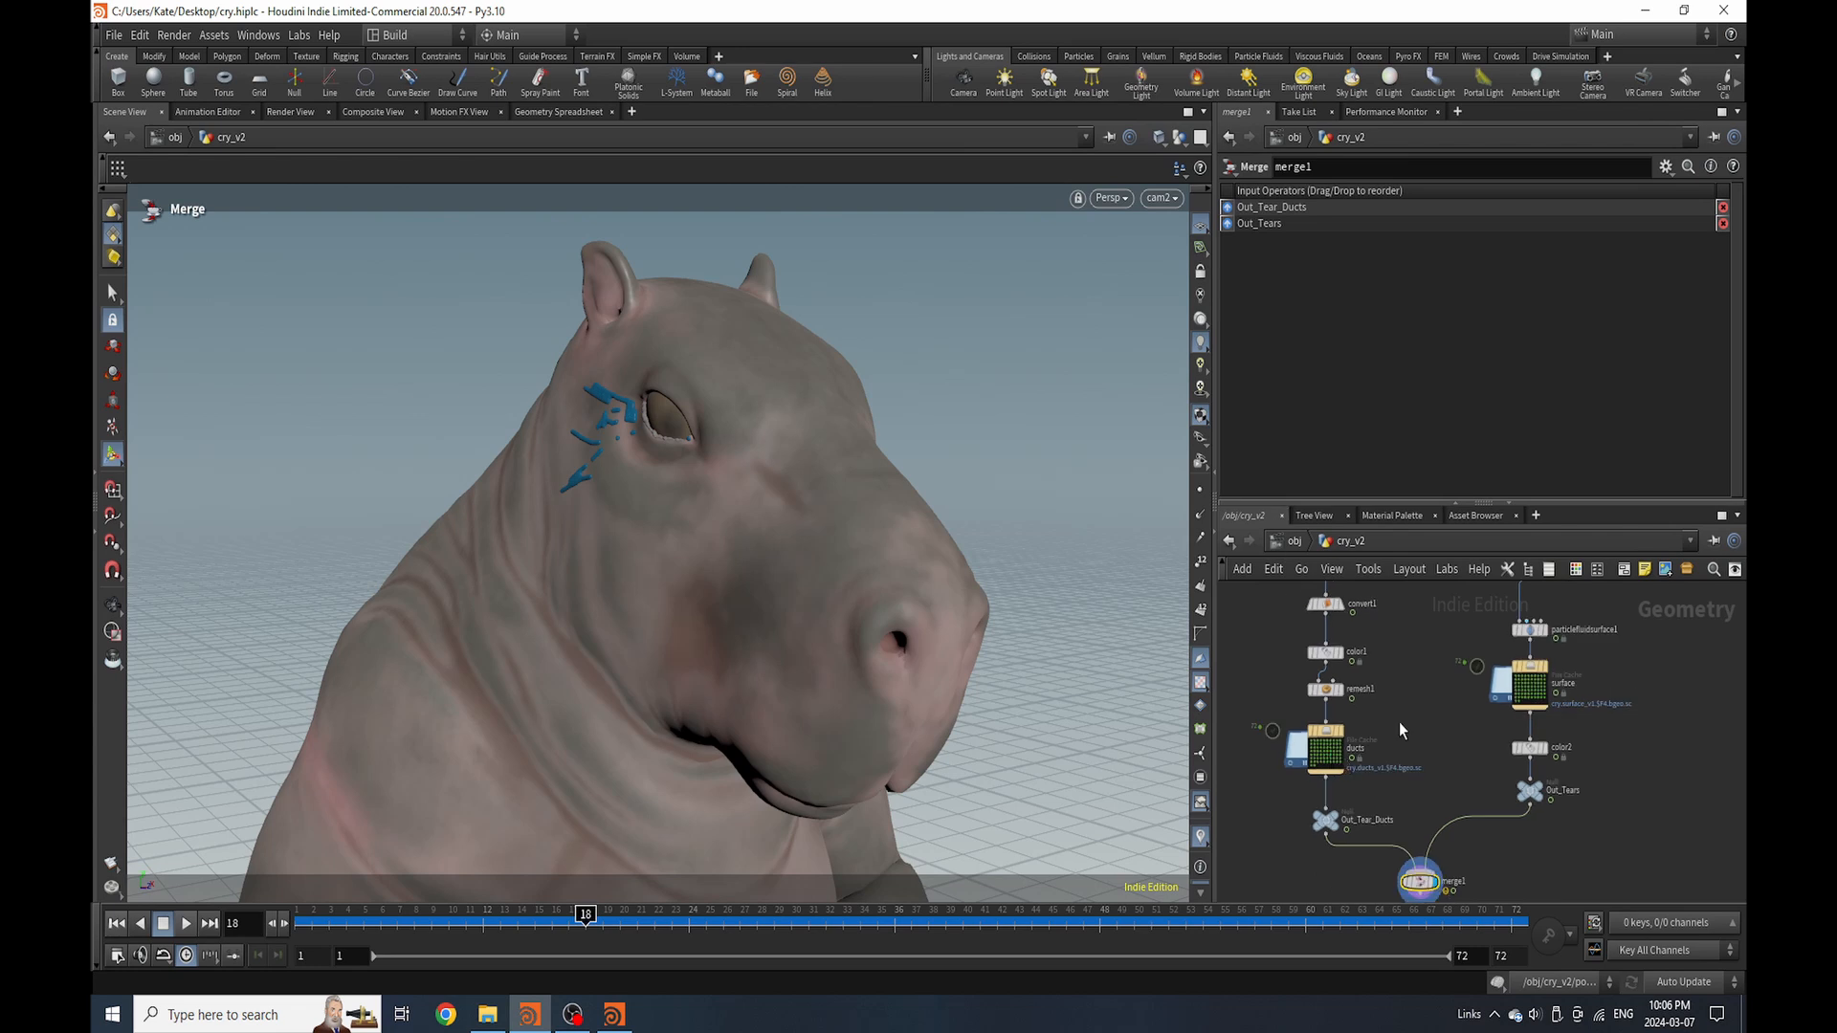
scroll(1538, 753, "up", 2)
left_click(1504, 749)
key("ctrl+c")
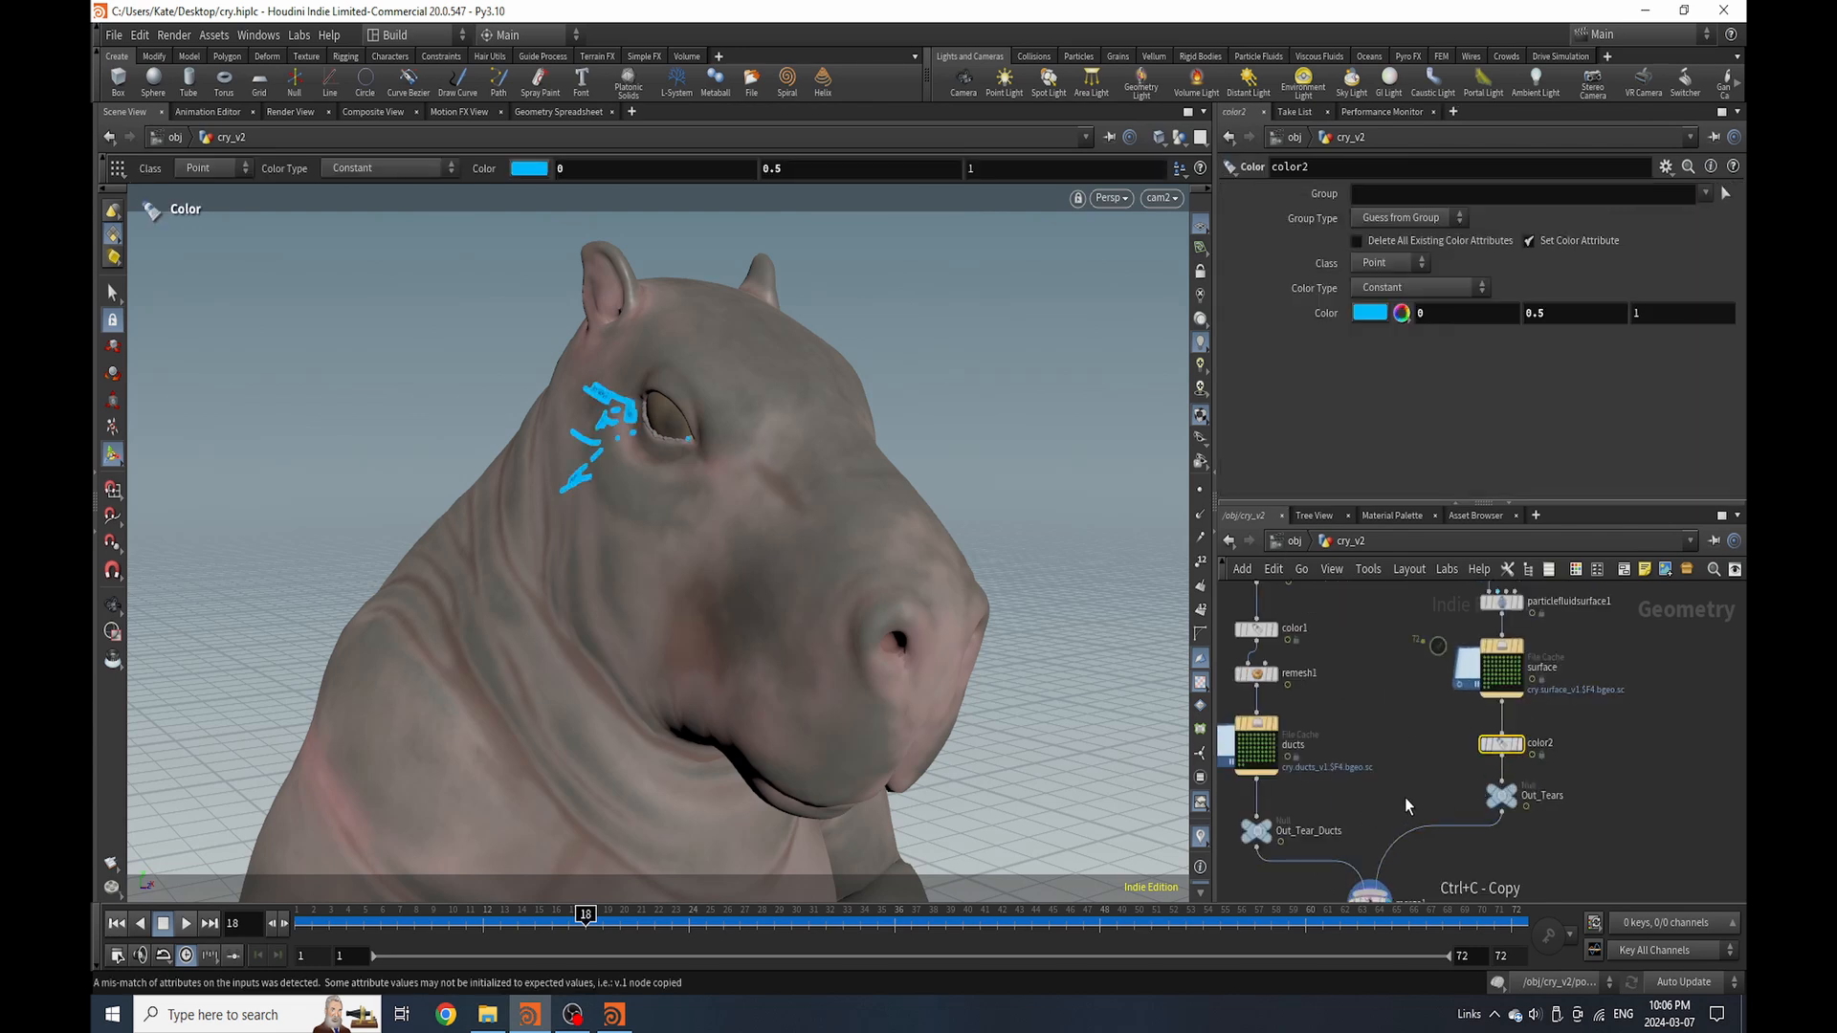
key("ctrl+v")
left_click(1272, 805)
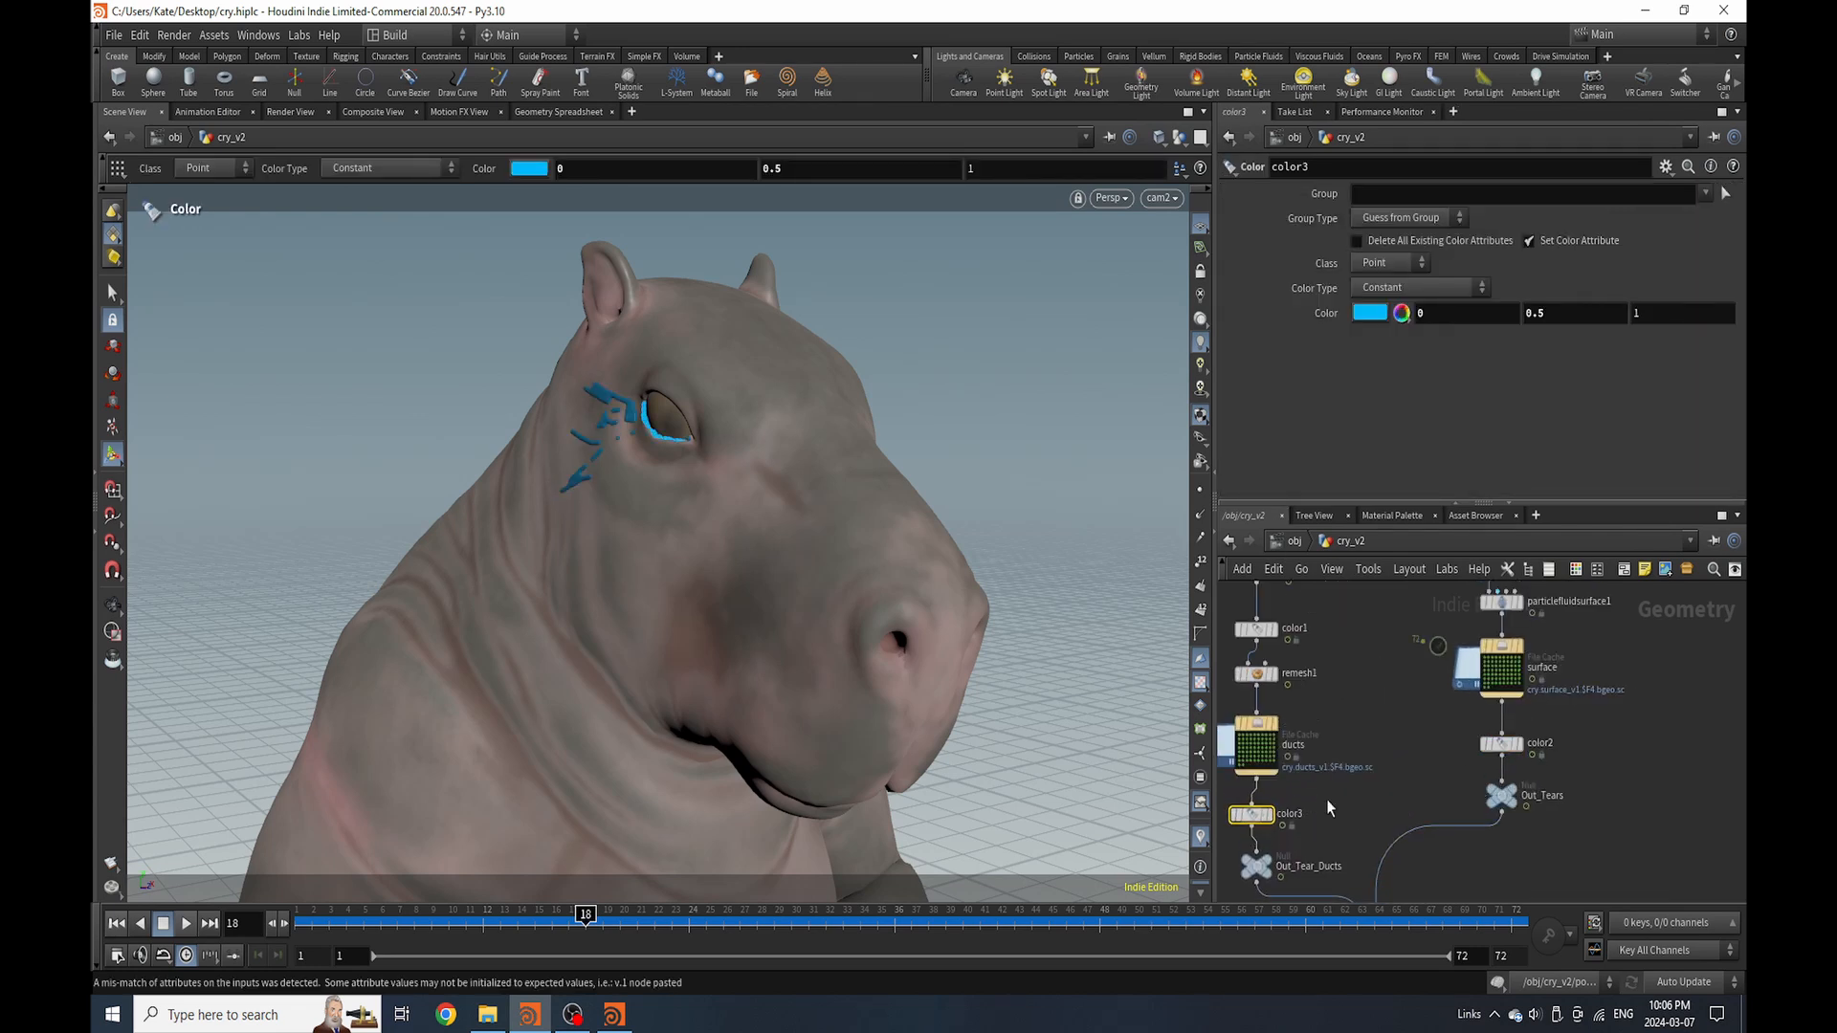
Render another viewport flipbook of the shot from the object level and watch it in MPlay
left_click(1288, 542)
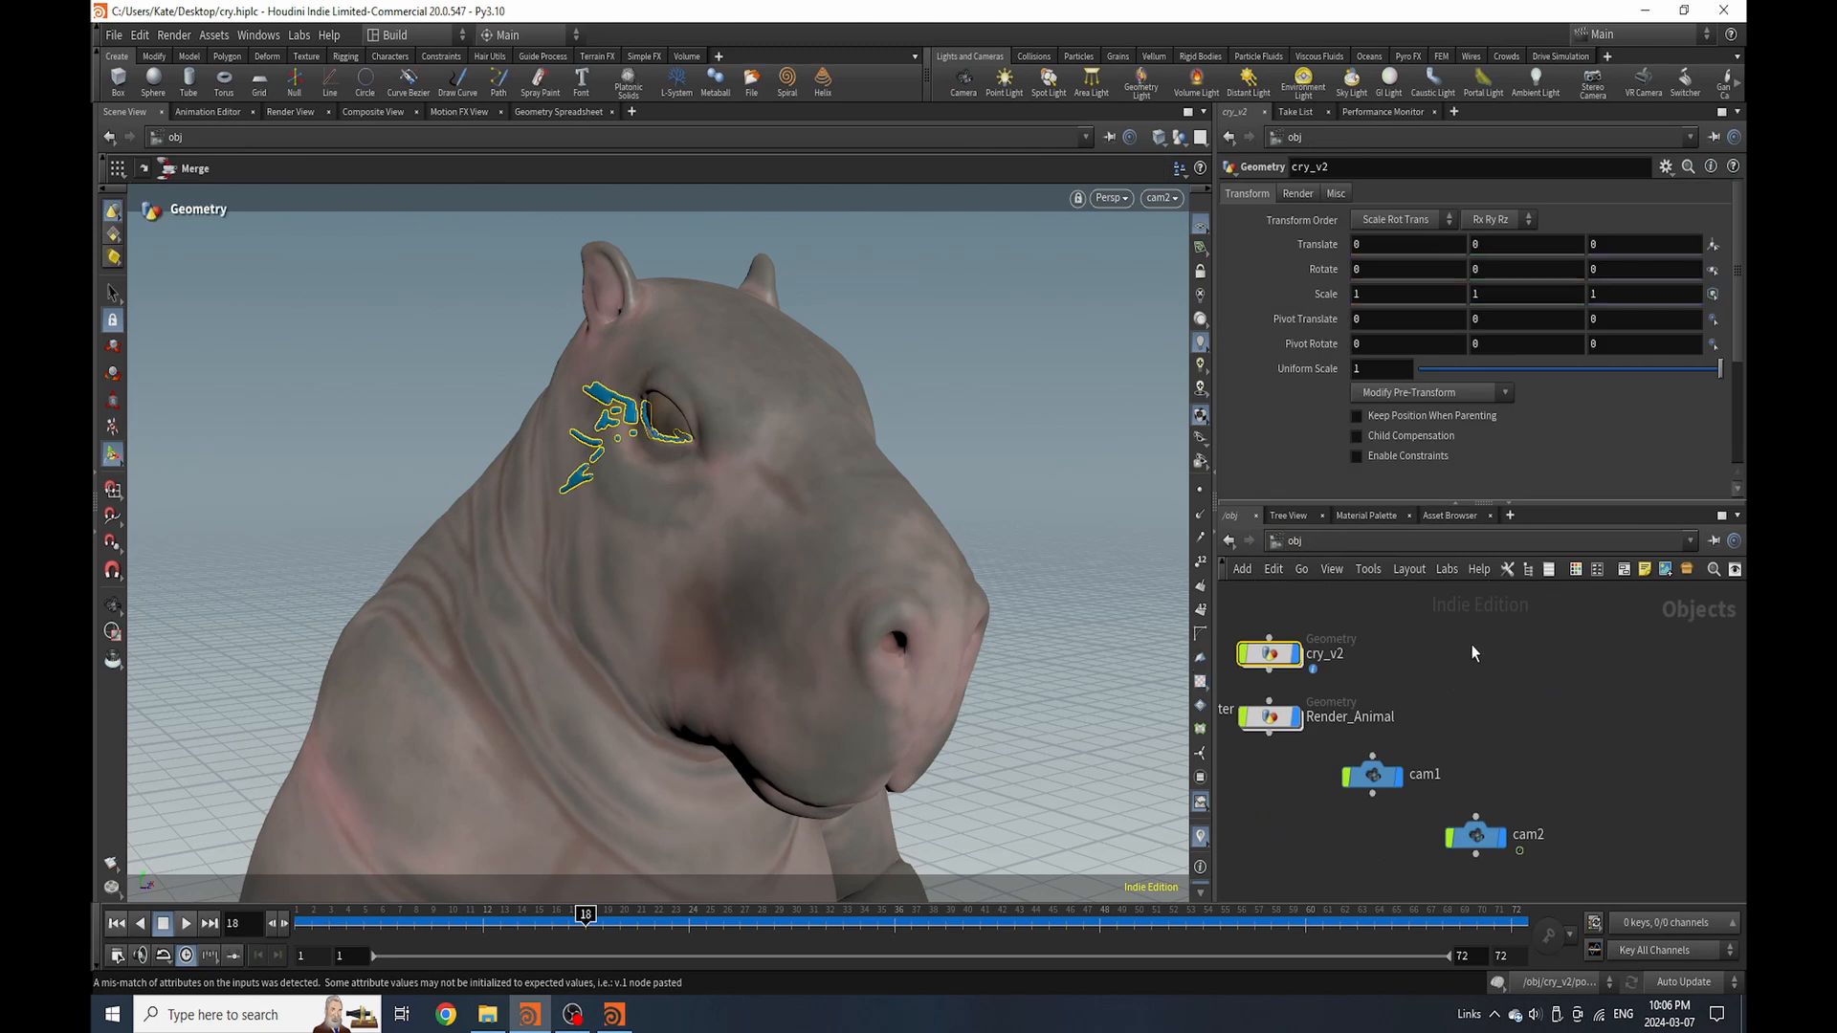
left_click(112, 867)
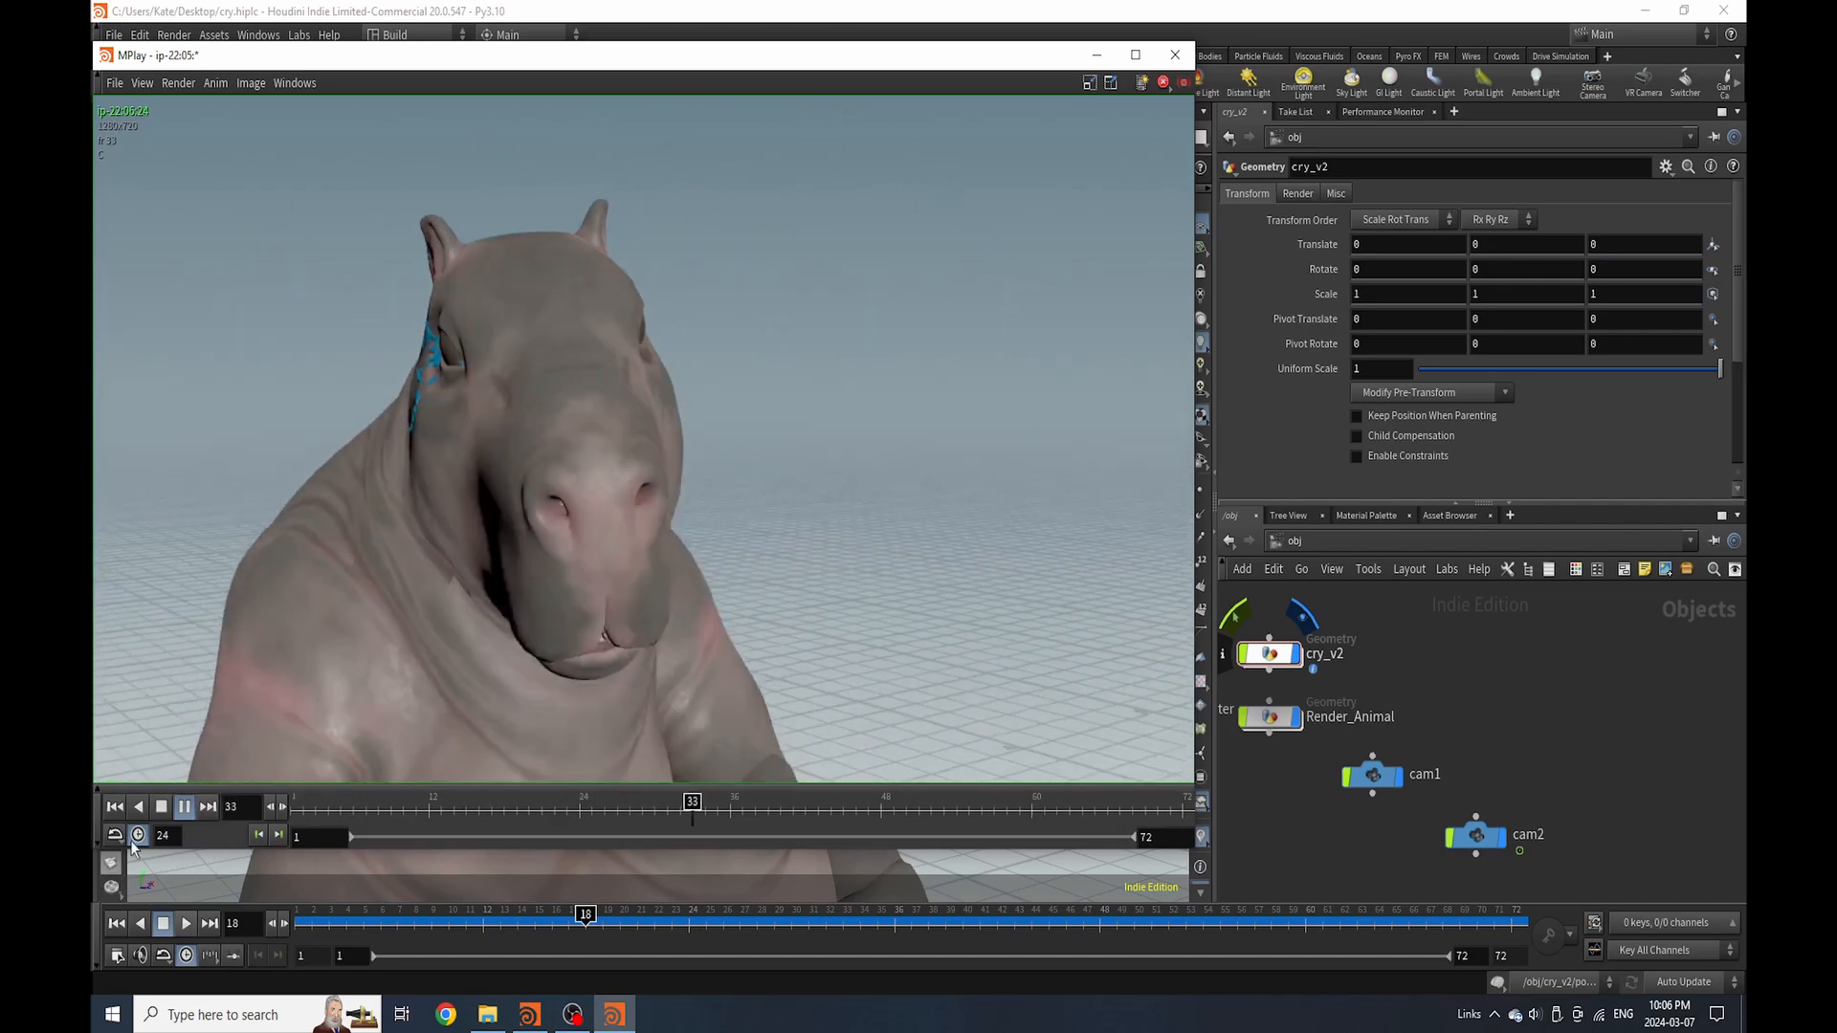
left_click(1517, 709)
Open the popnet inside cry_v2, set source_first_input's constant birth rate to 3230, and return to frame 1
double_click(1268, 656)
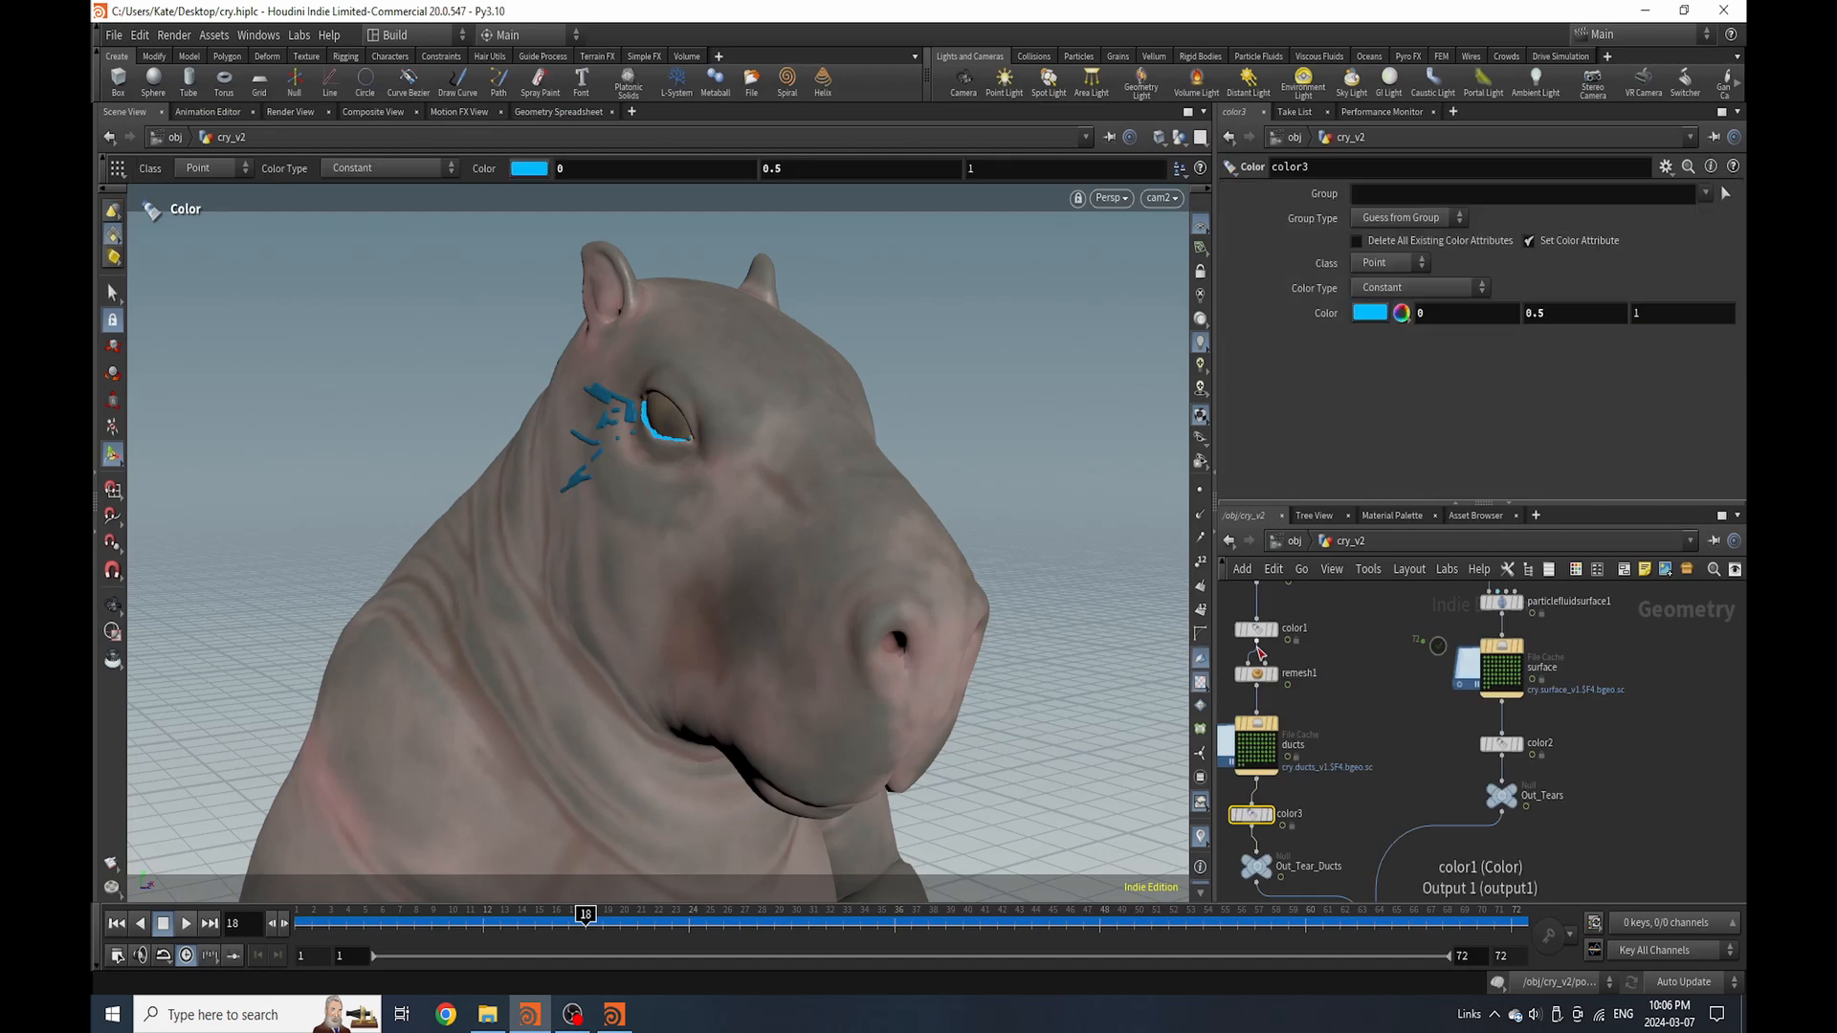
scroll(1435, 727, "up", 3)
double_click(1407, 737)
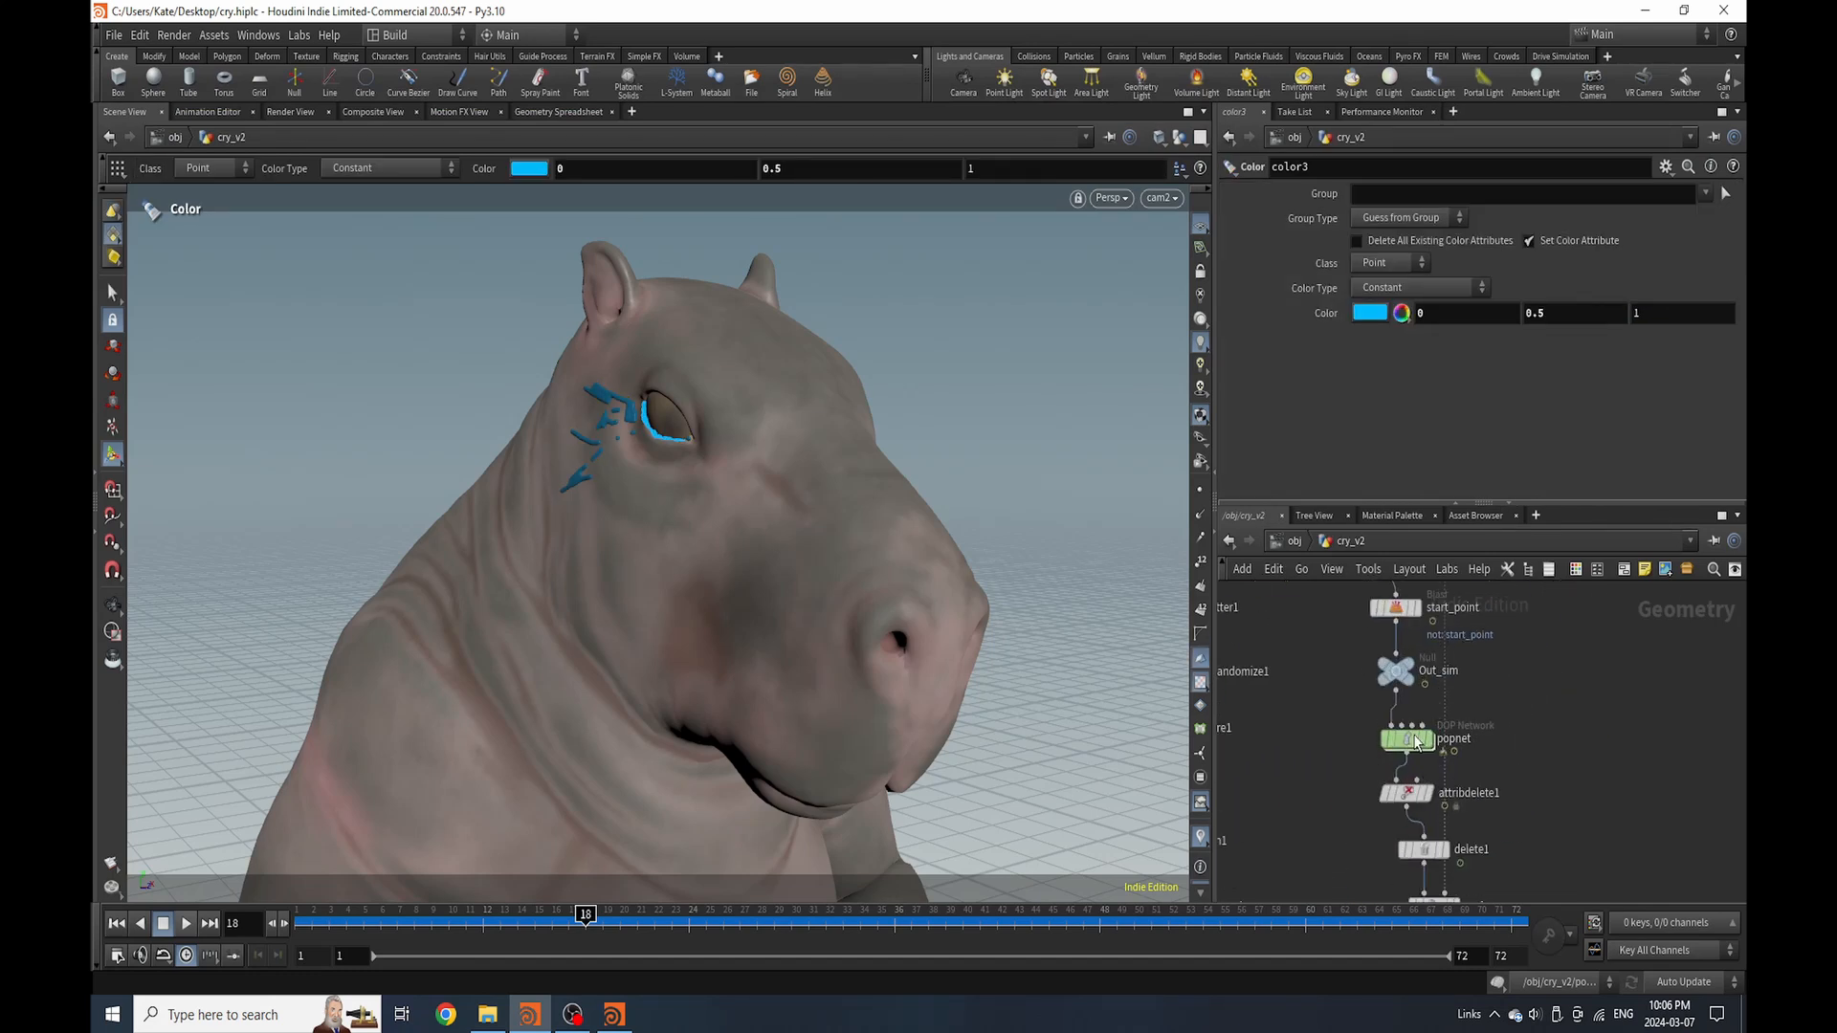
scroll(1550, 689, "up", 2)
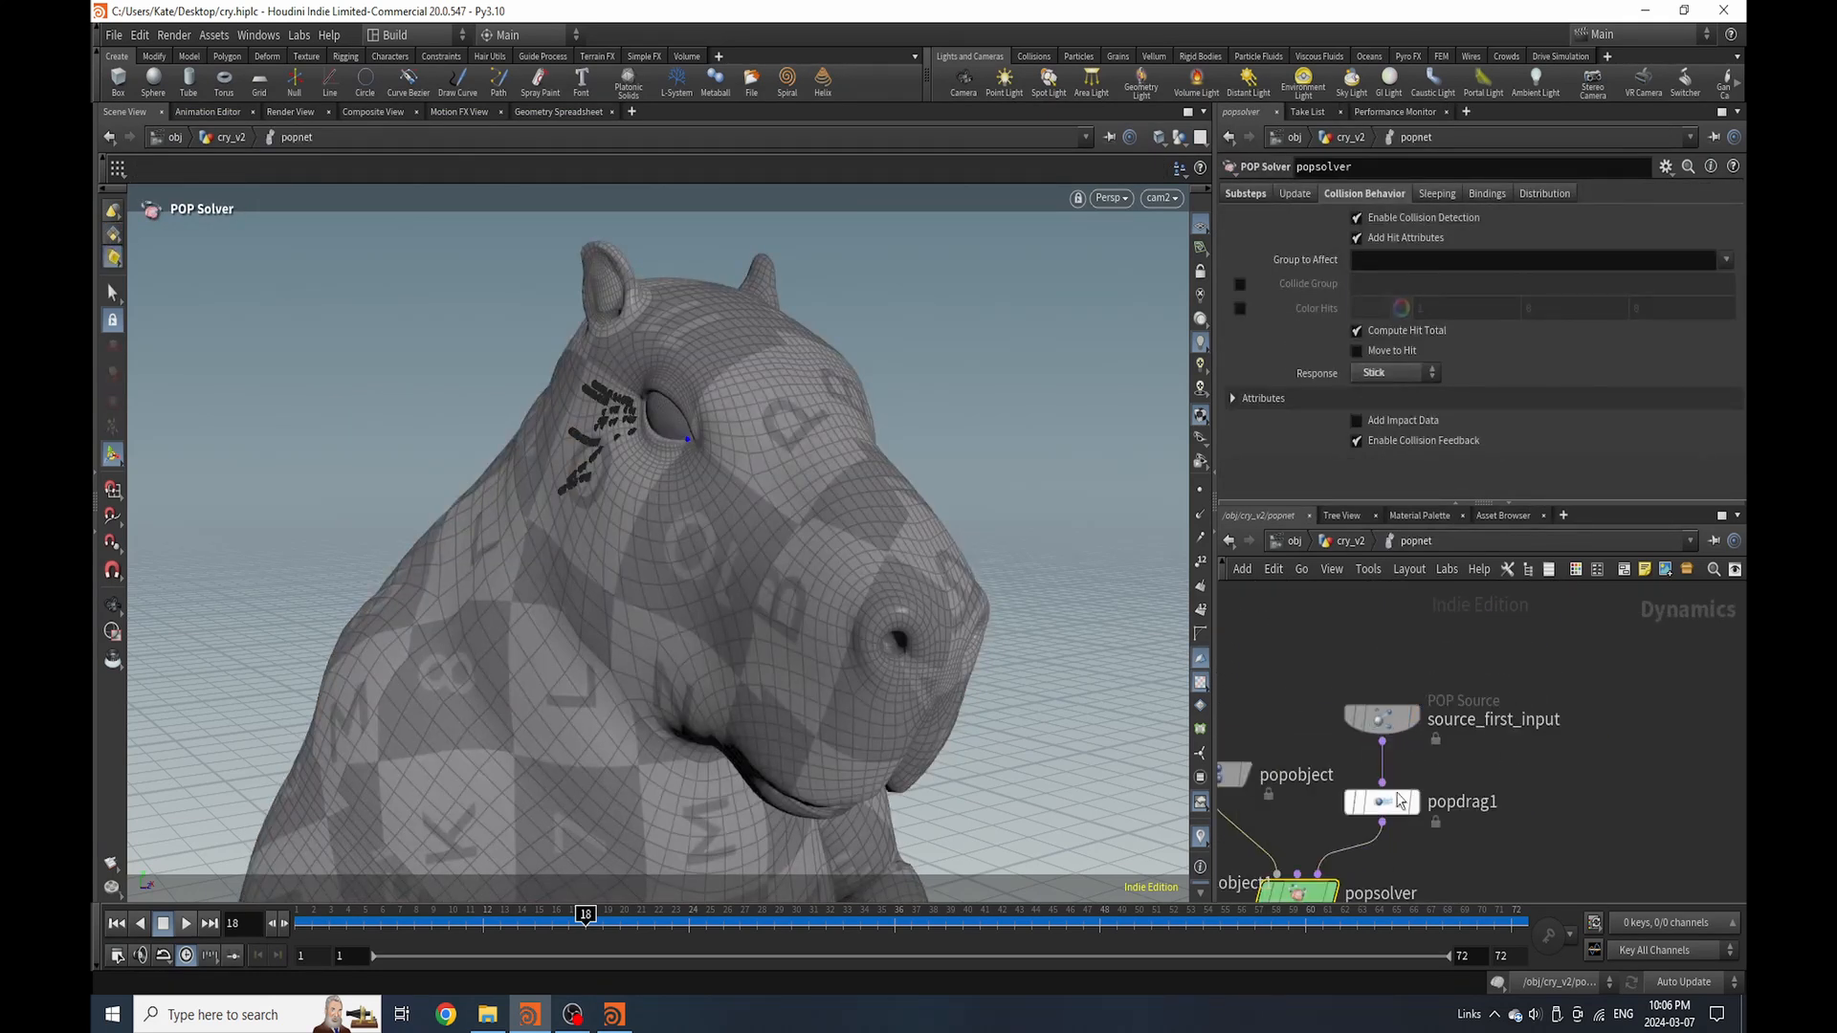
left_click(1382, 801)
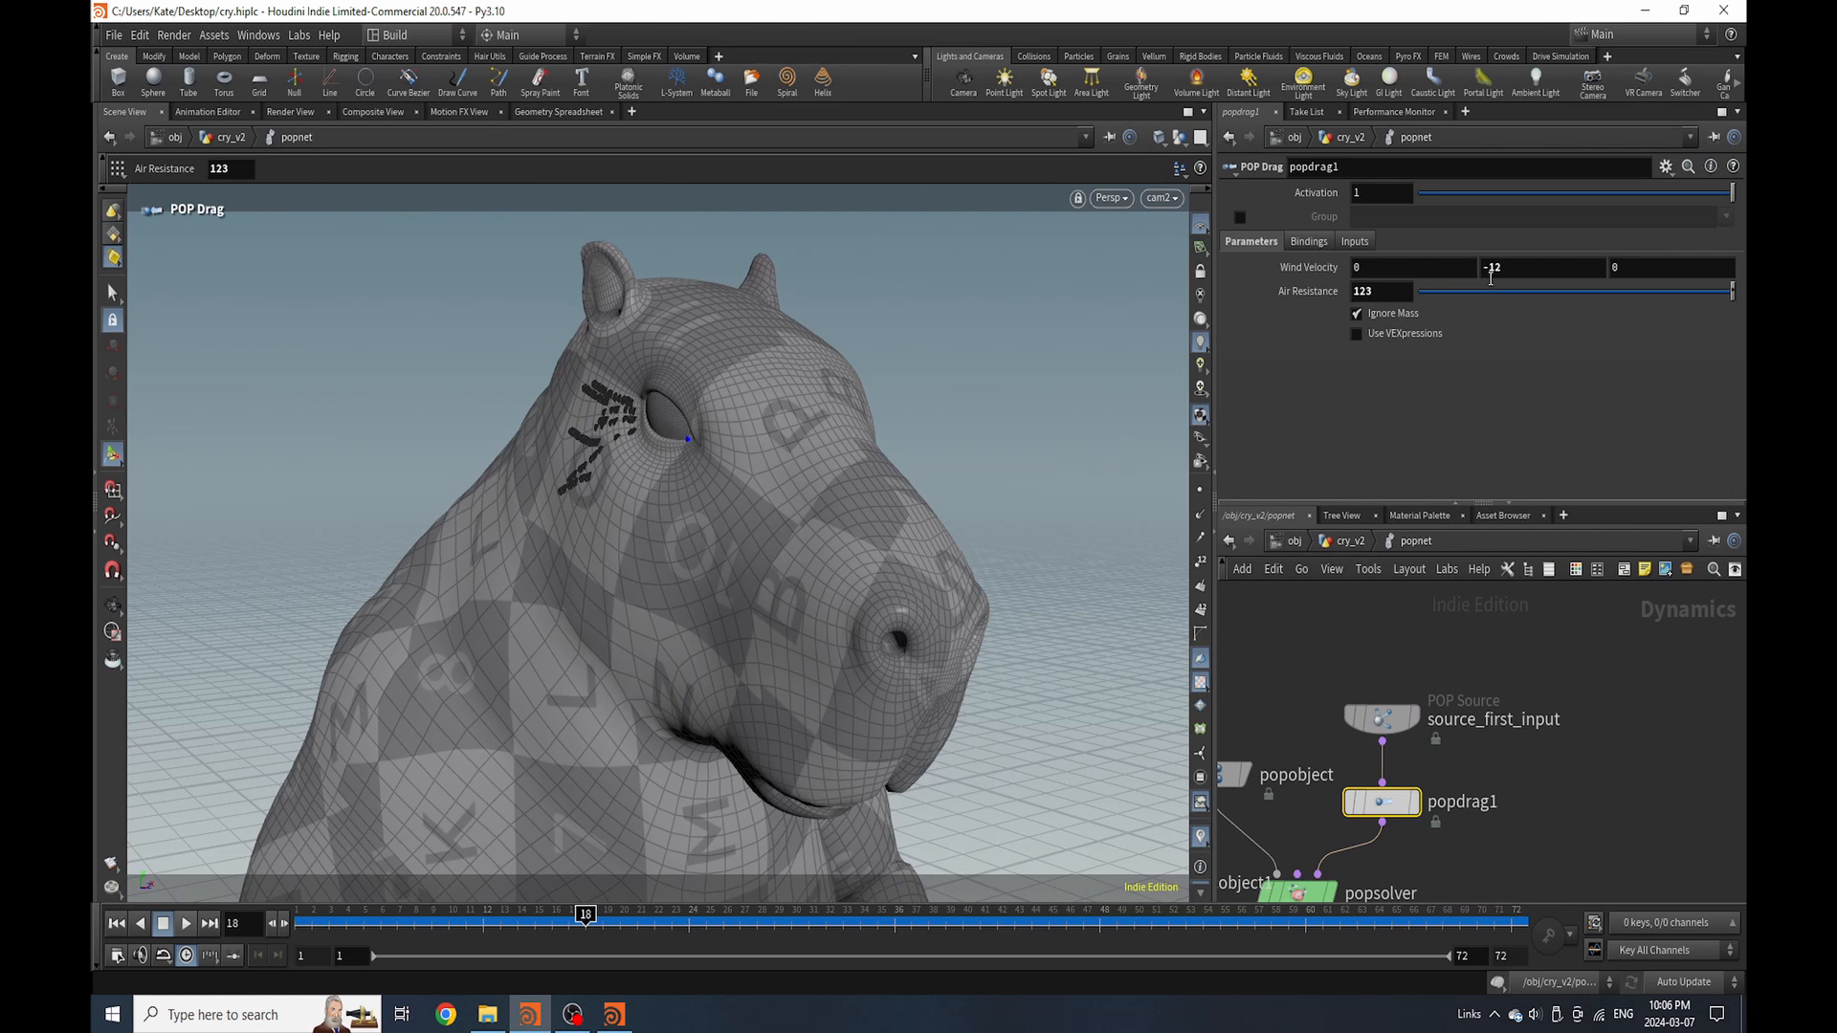
left_click(1383, 718)
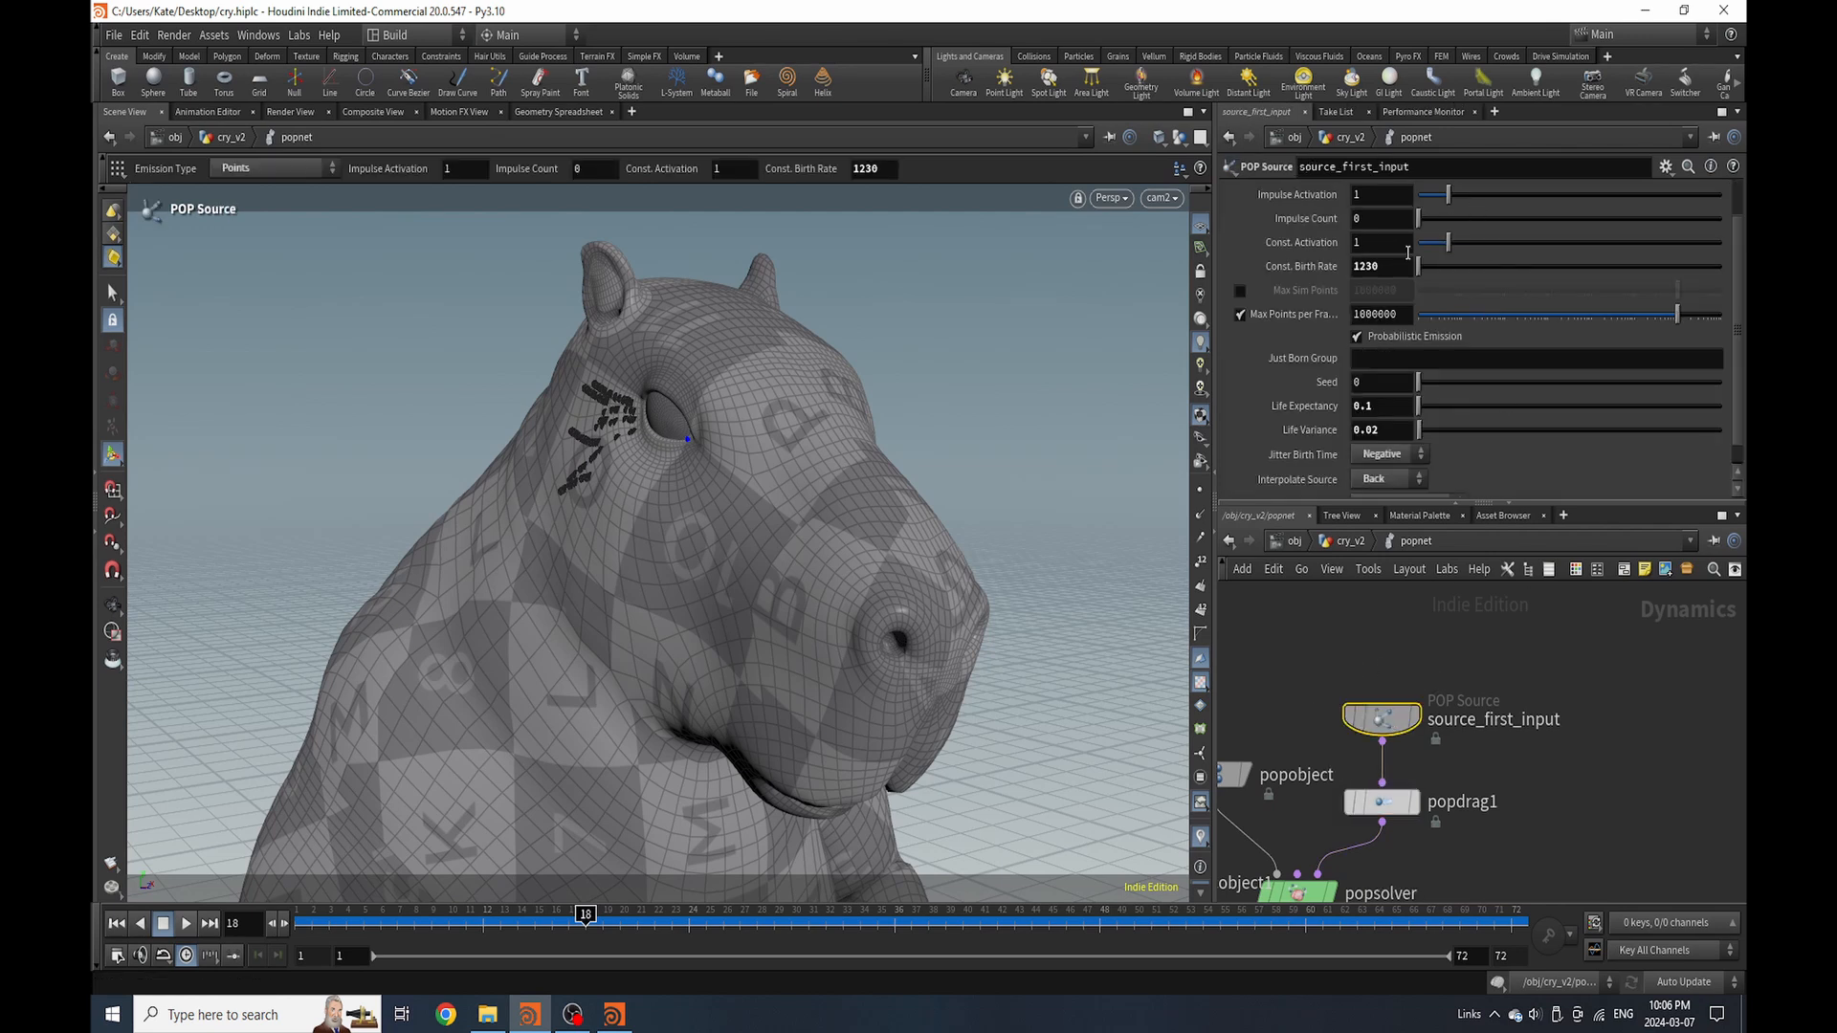
left_click(1574, 649)
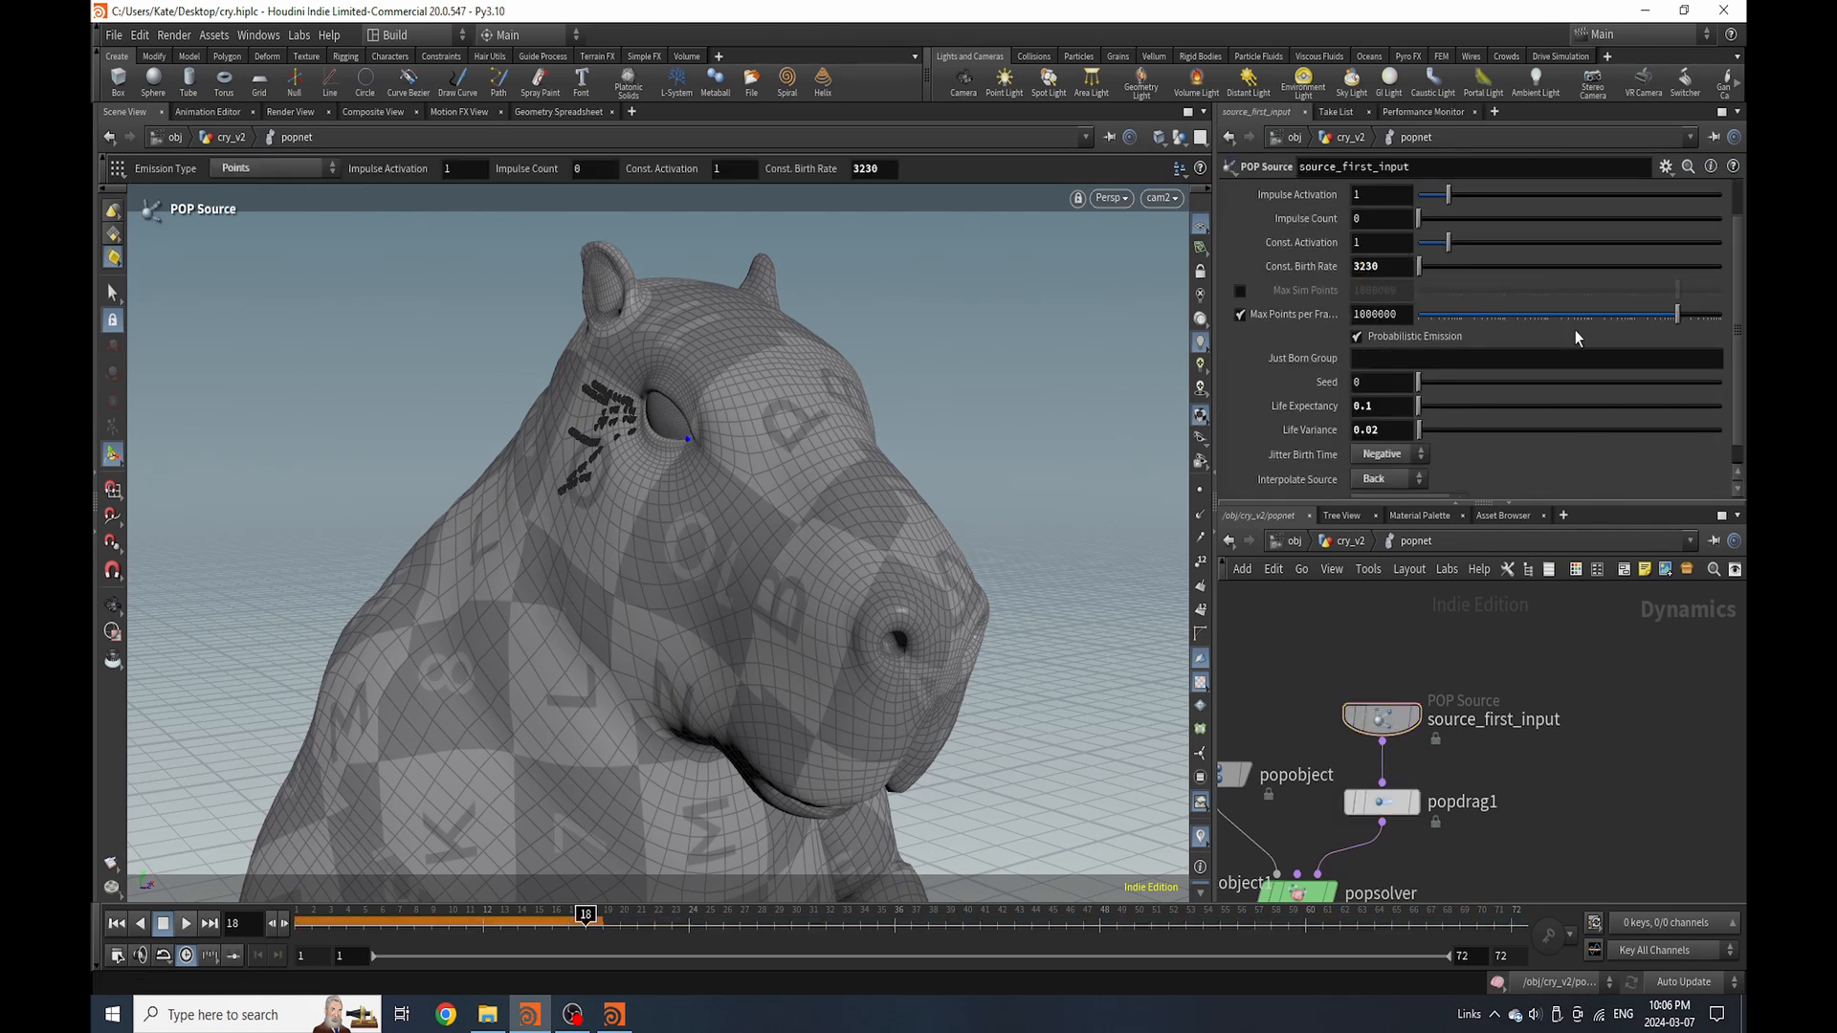
left_click(124, 926)
Set popobject's Bounce to 0.041 and Bounce Forward to 0.115, and scrub the timeline to run the simulation
scroll(1361, 735, "down", 3)
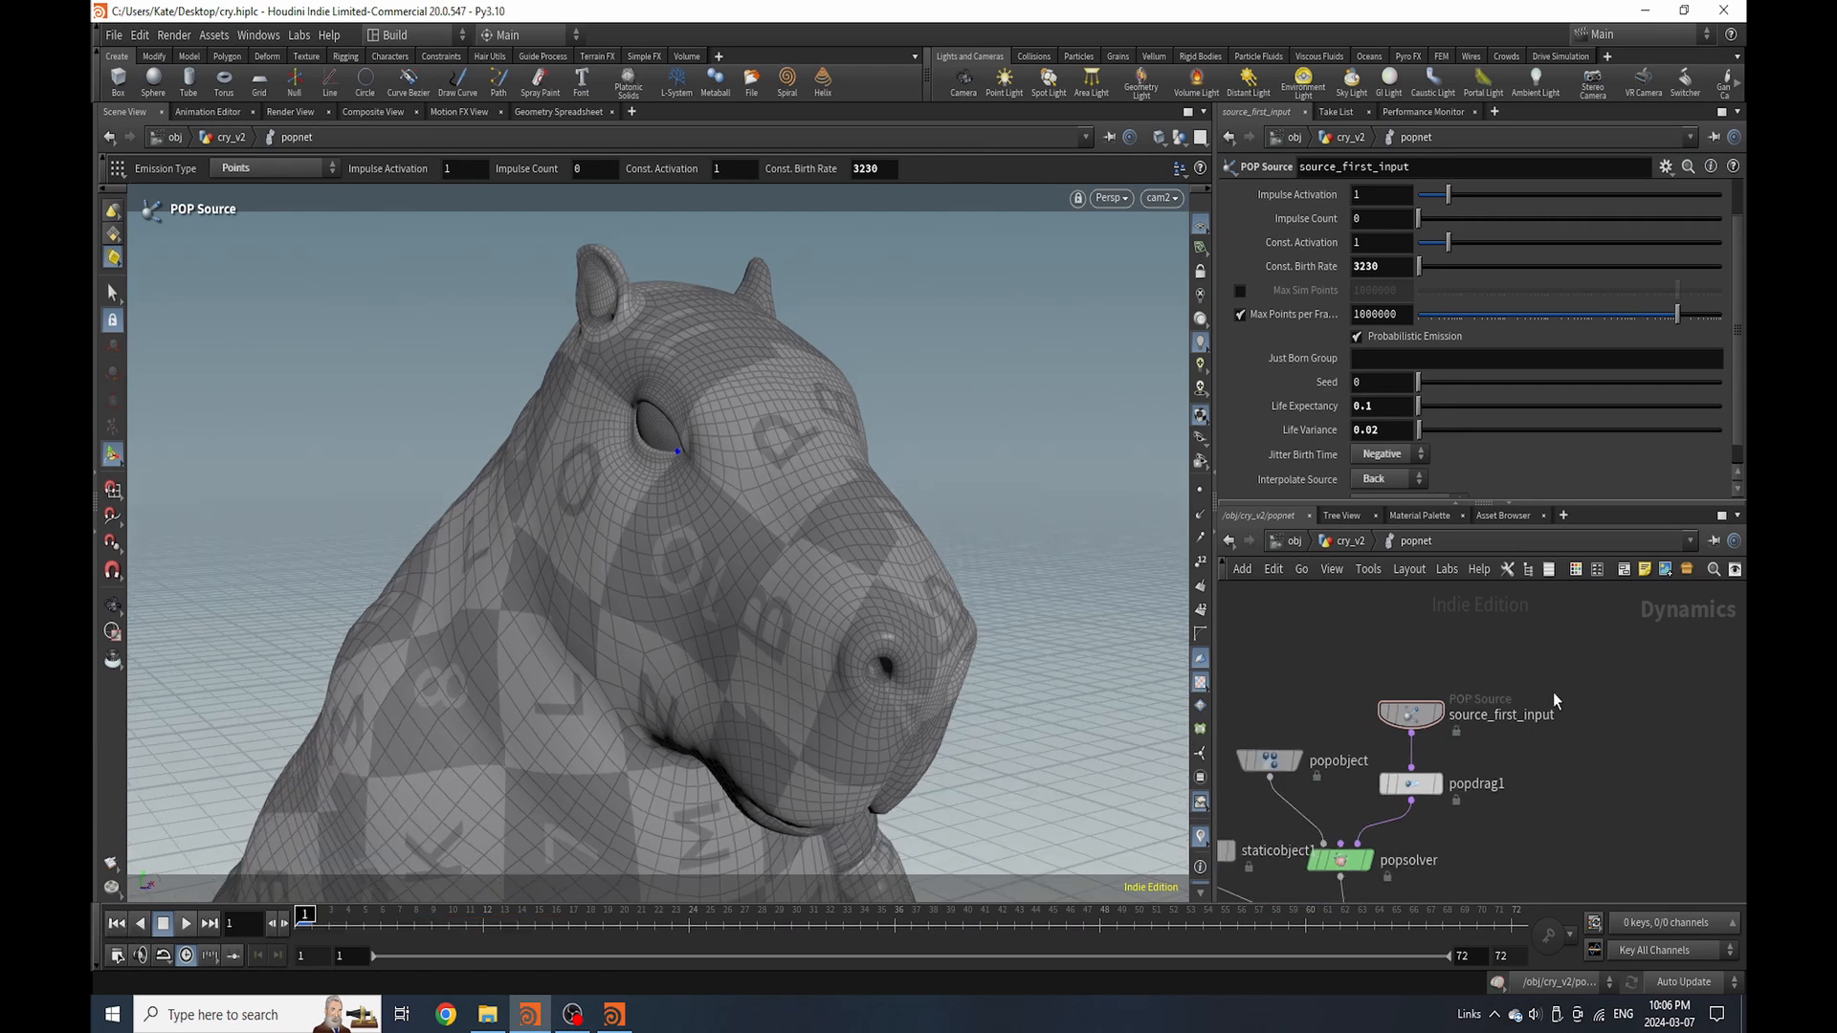
left_click(1349, 740)
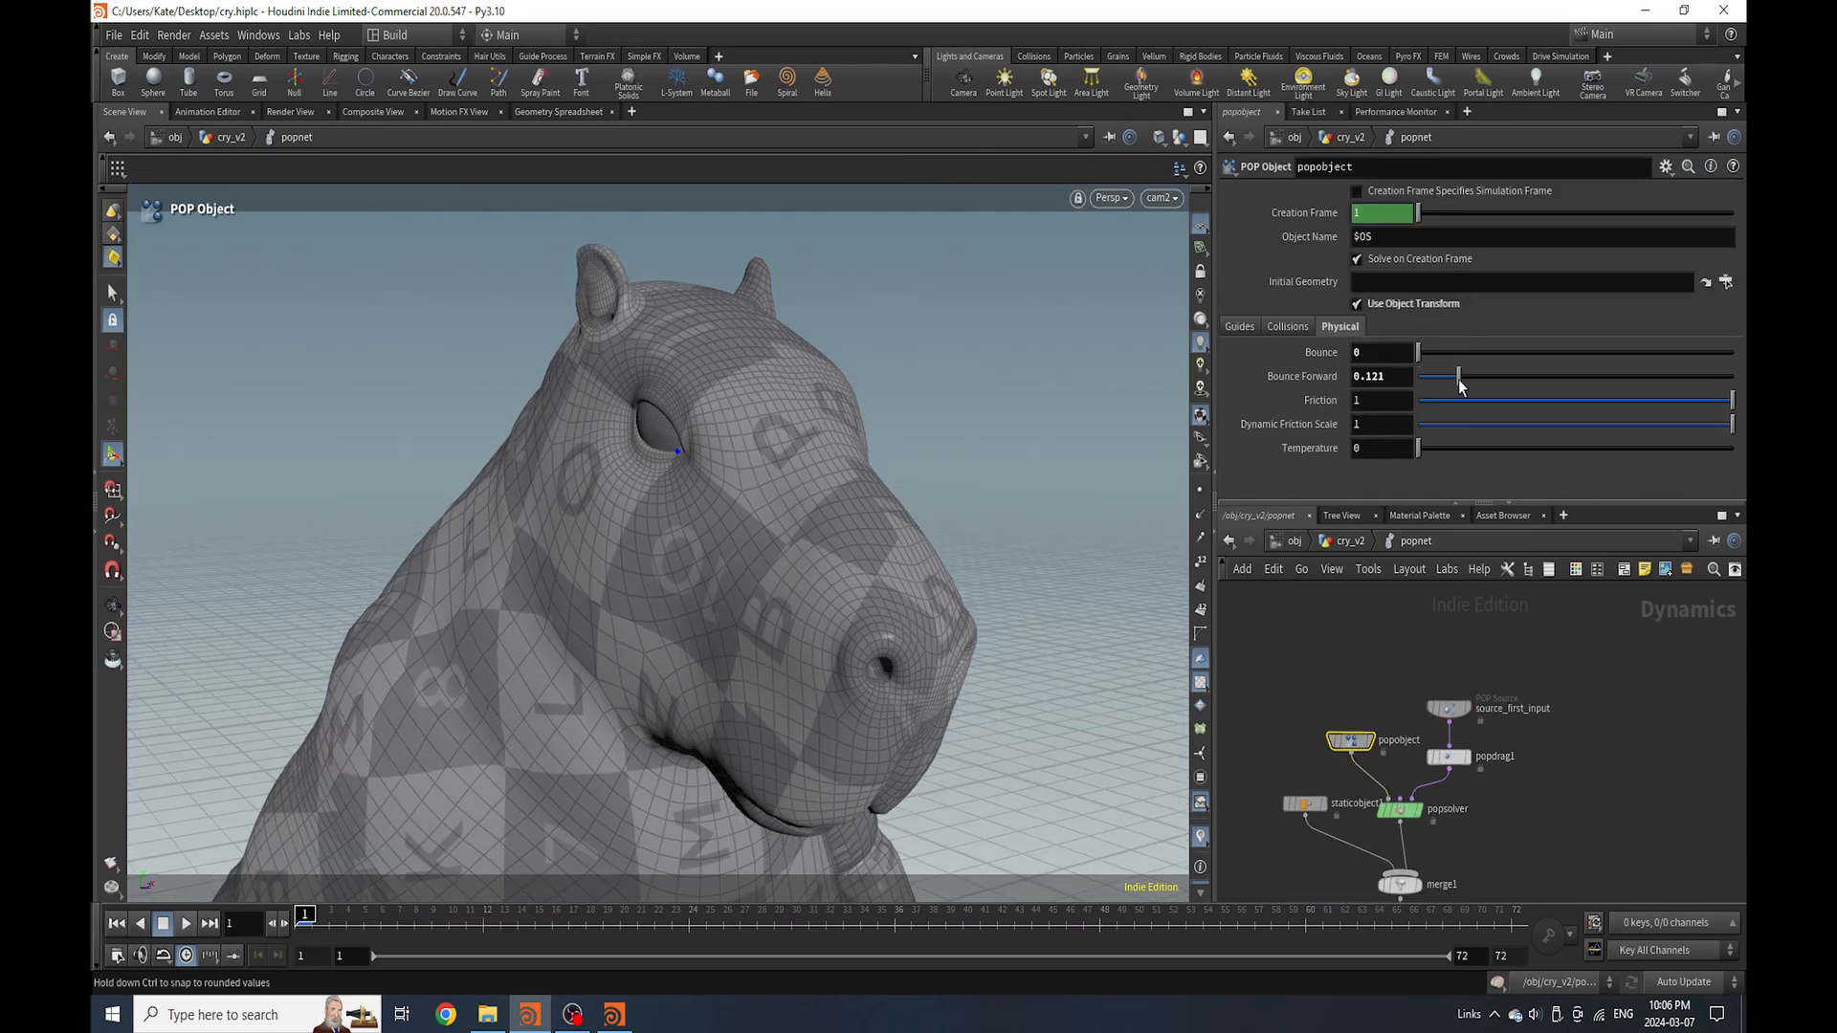
left_click_drag(1429, 365, 1432, 356)
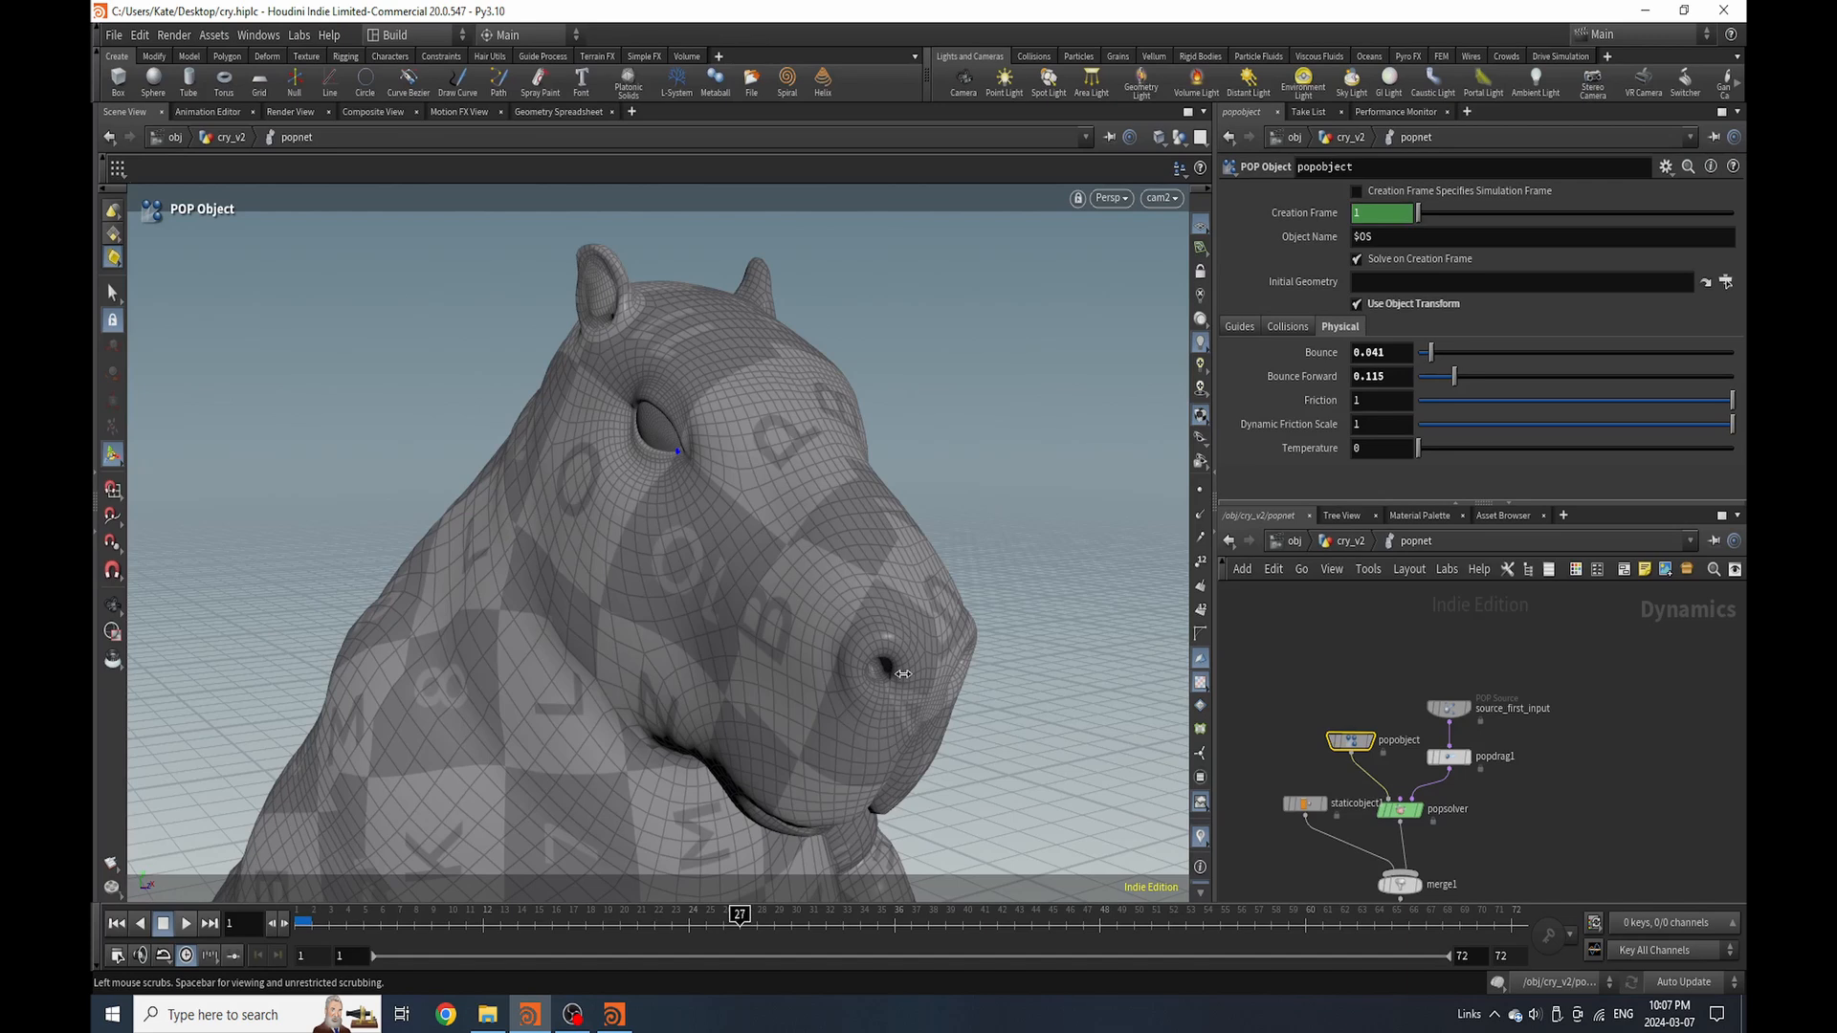
left_click(363, 916)
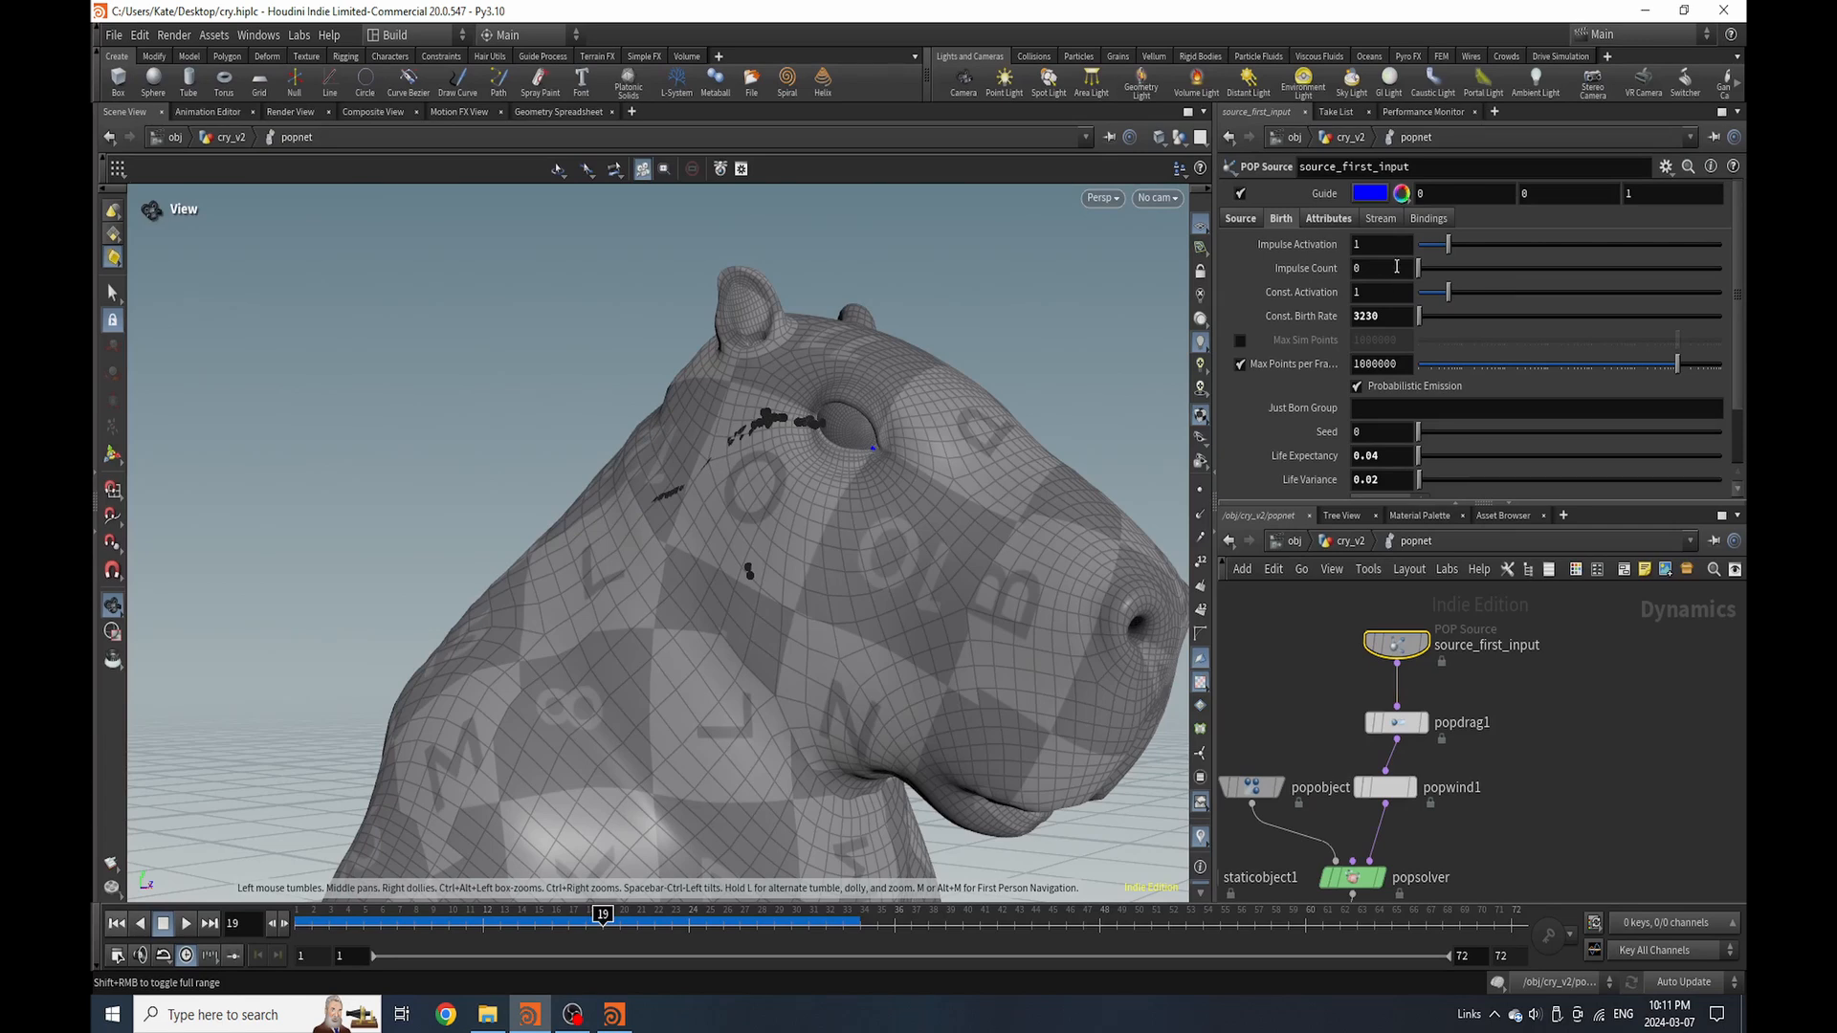
Review the source_first_input birth and source settings, the popdrag1 parameters, and popwind1's wind and noise parameters
scroll(1544, 476, "down", 3)
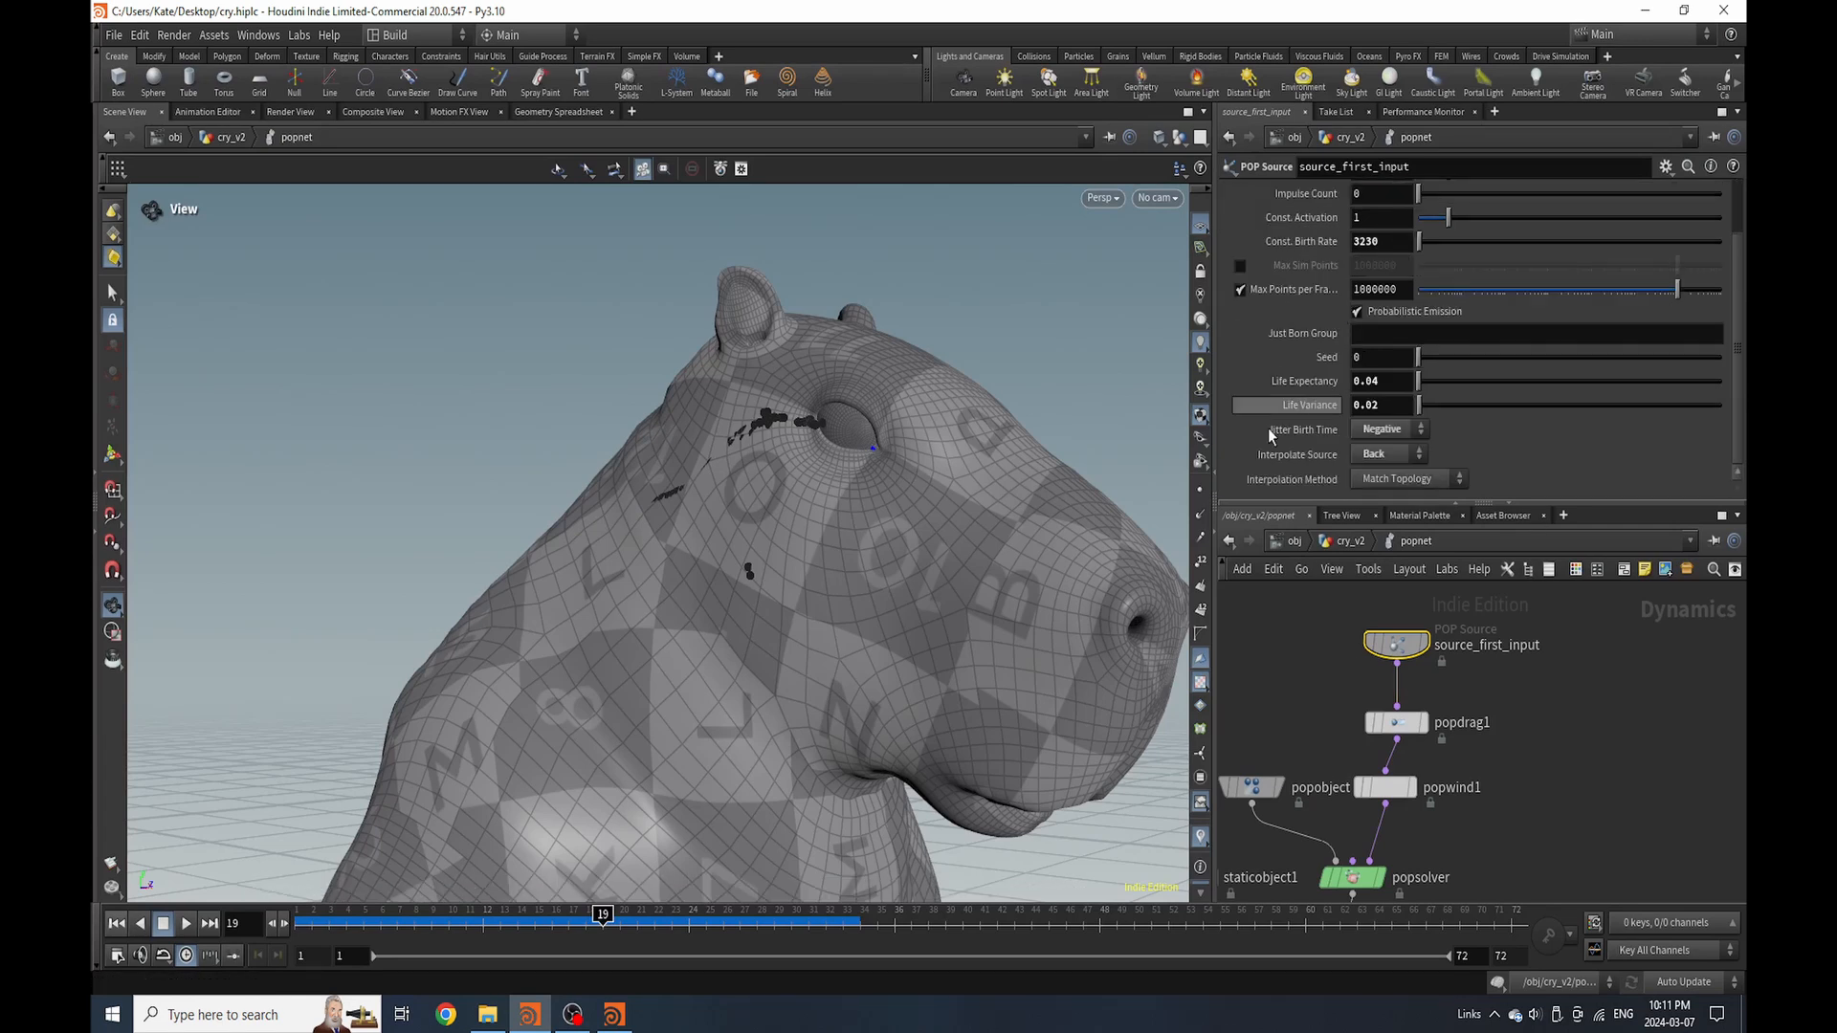
scroll(1332, 407, "up", 3)
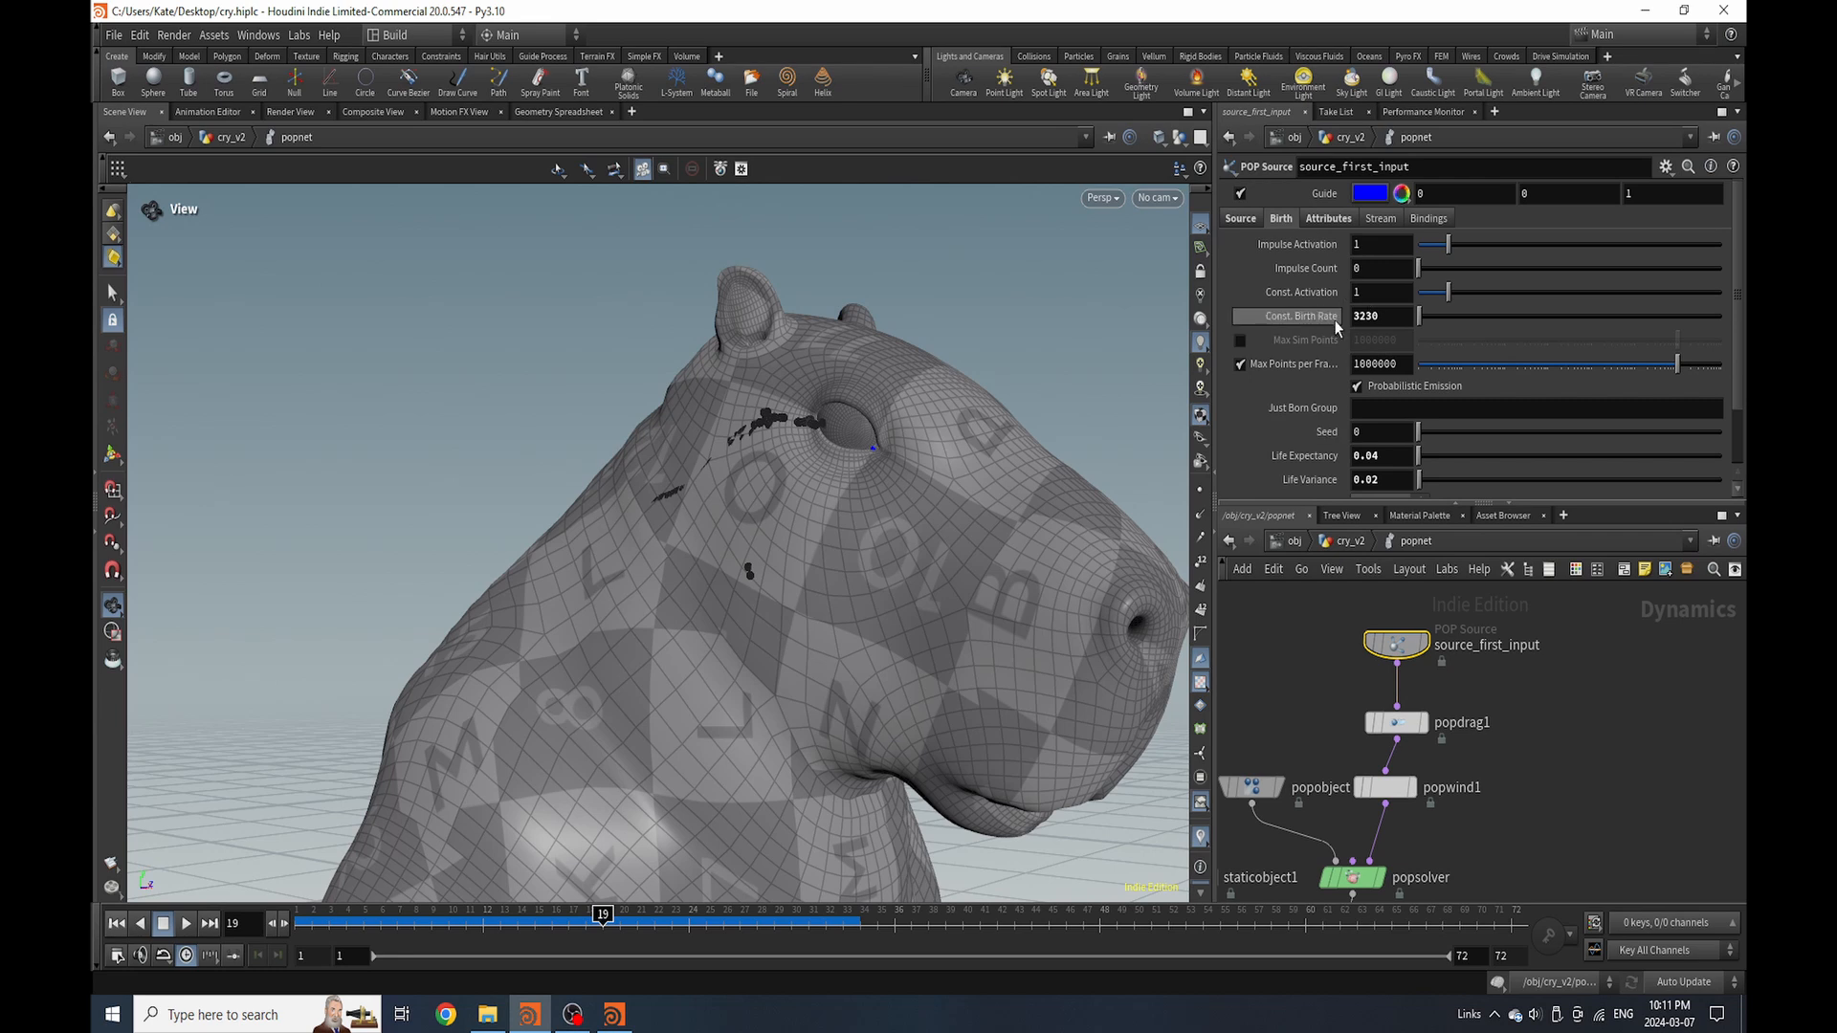
left_click(1239, 220)
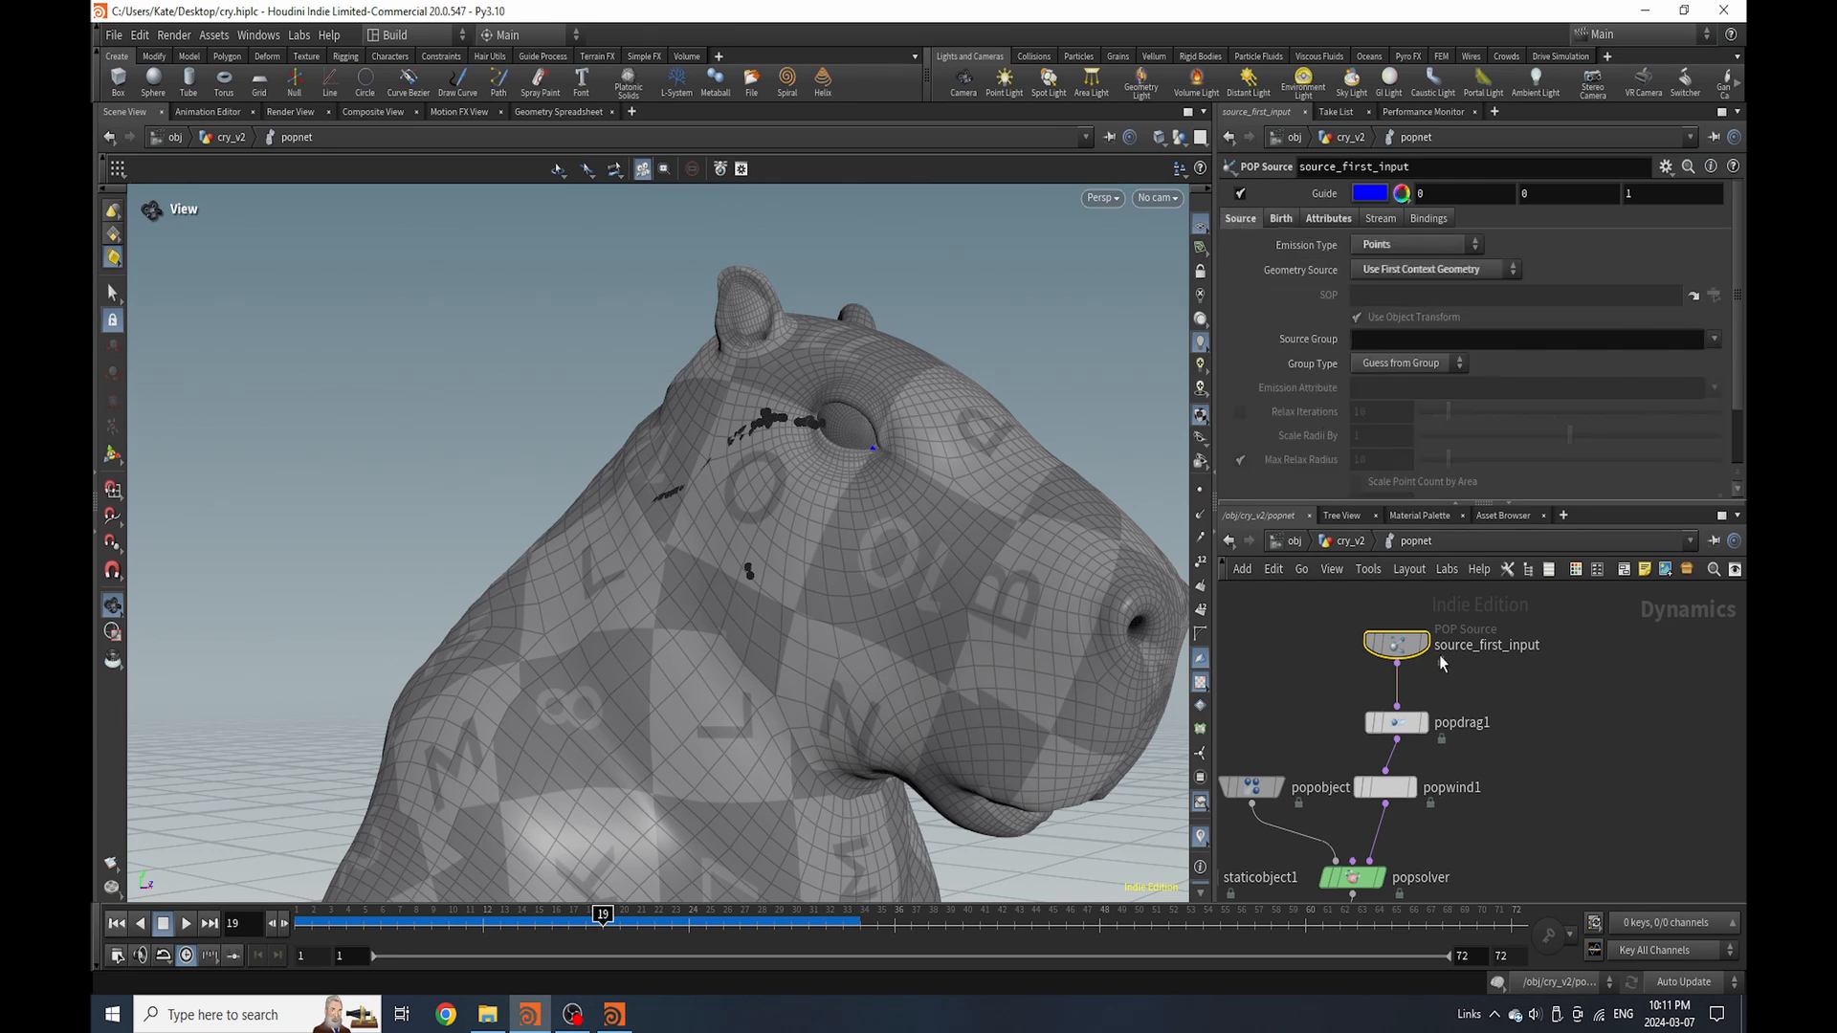
left_click(1396, 723)
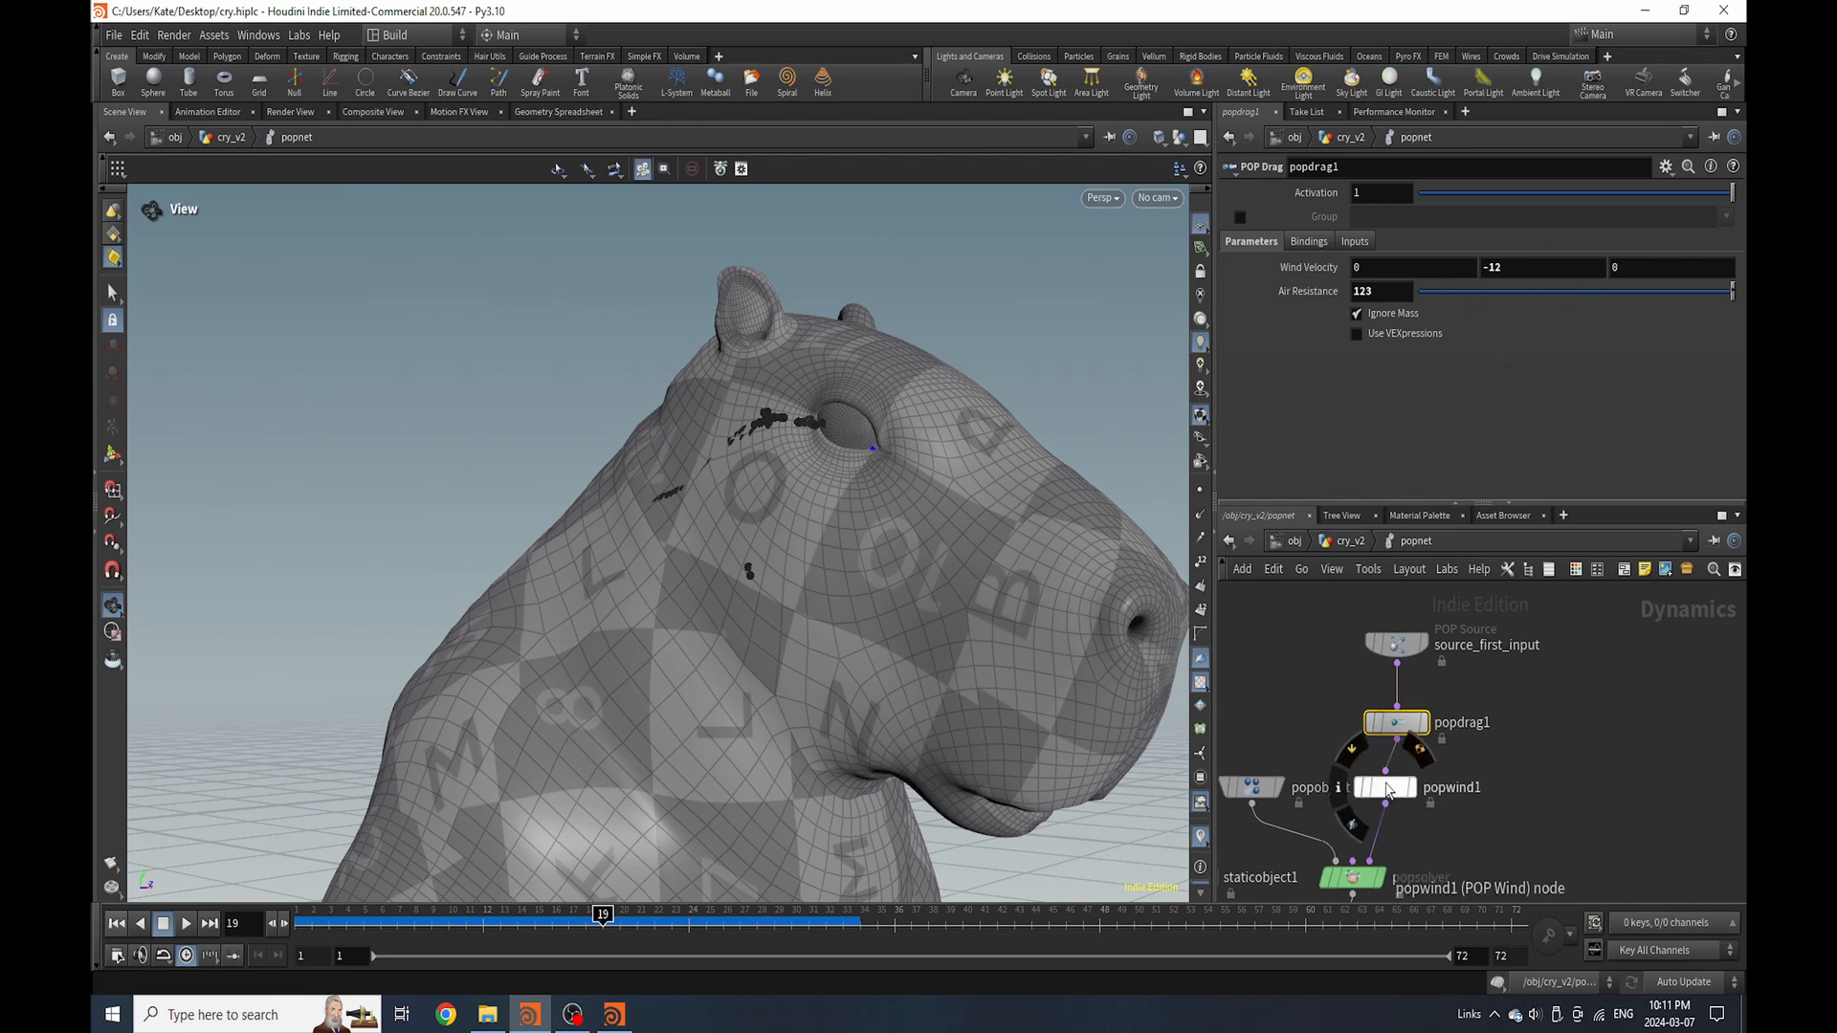
left_click(1388, 789)
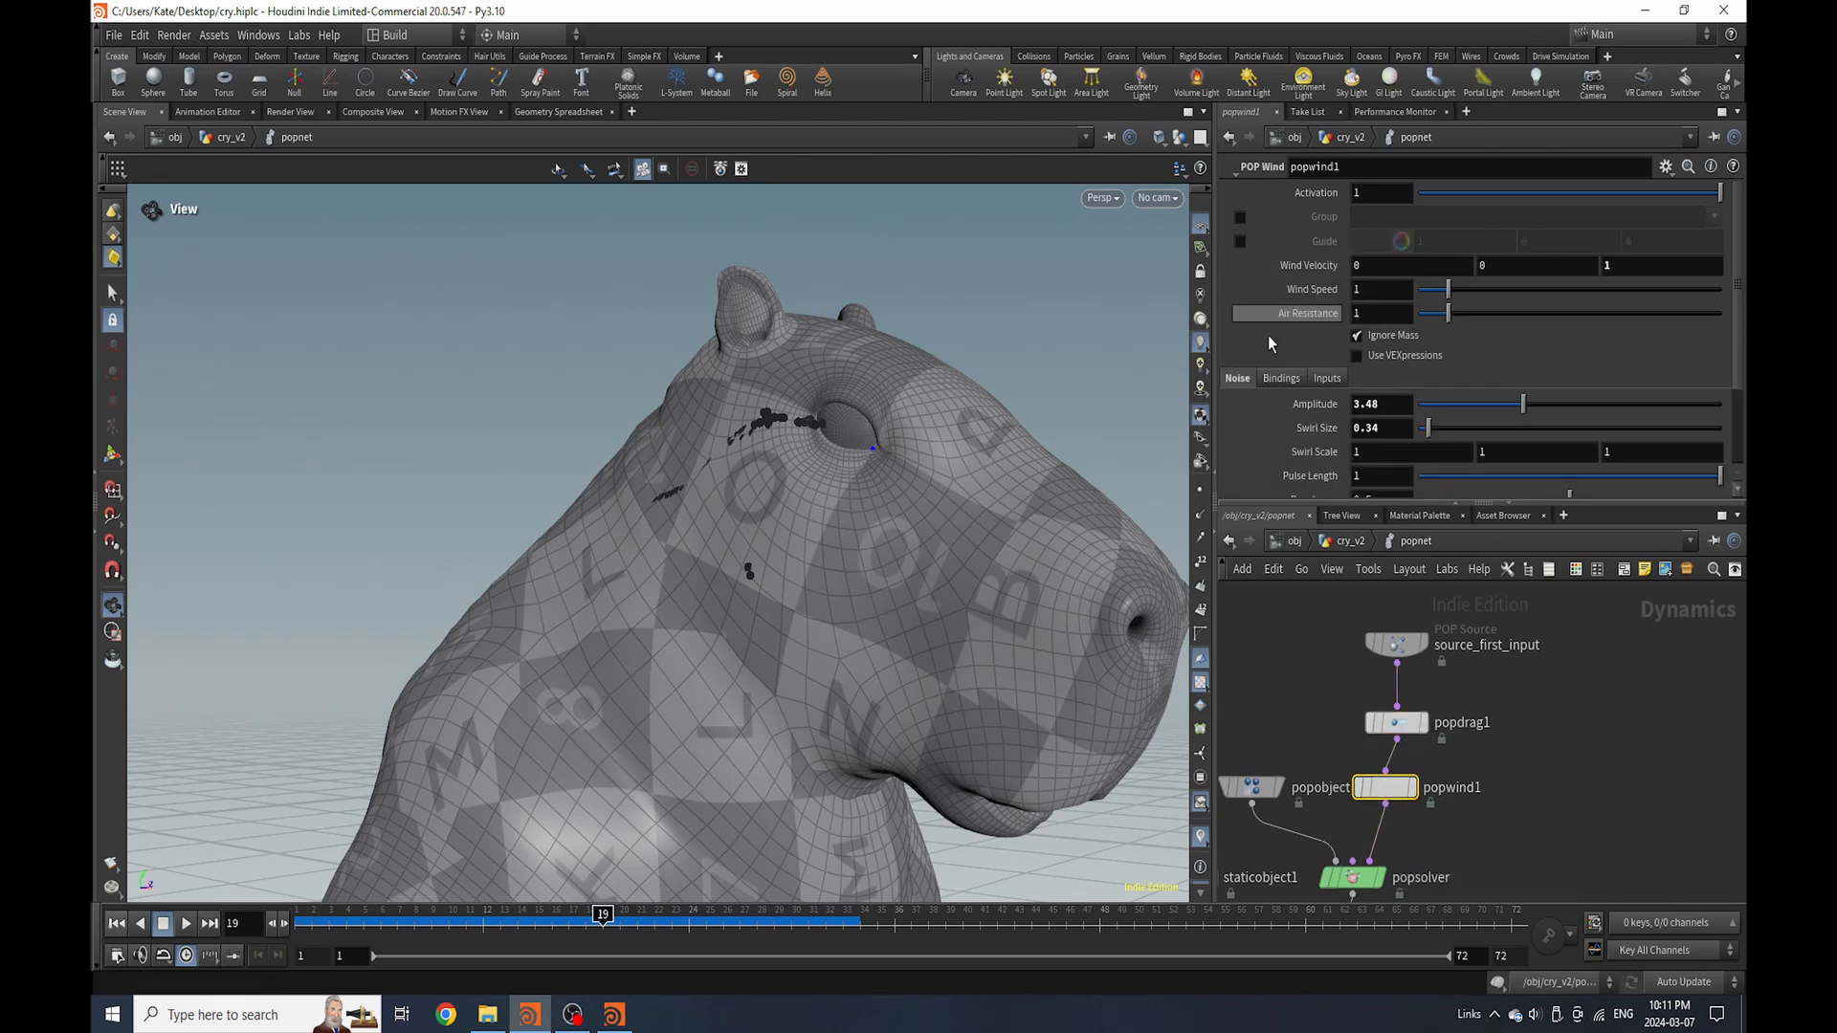
scroll(1365, 304, "down", 3)
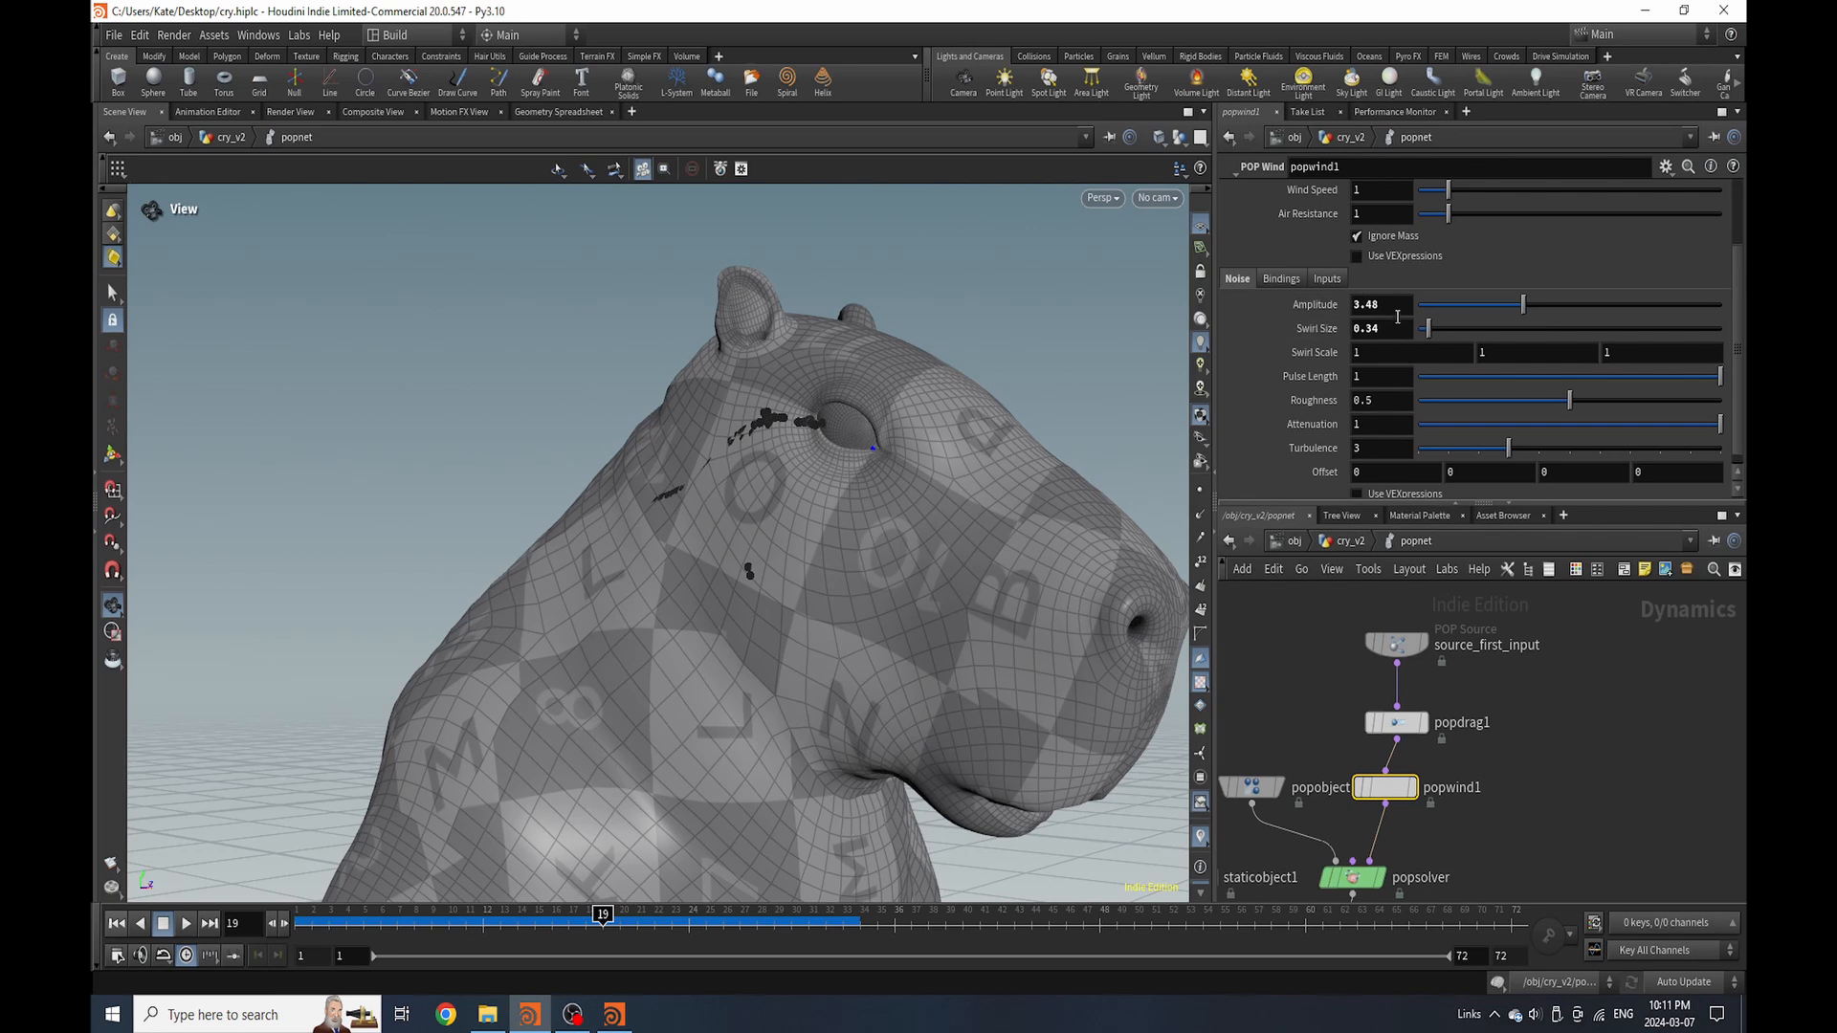
scroll(1445, 662, "down", 6)
scroll(1405, 687, "up", 7)
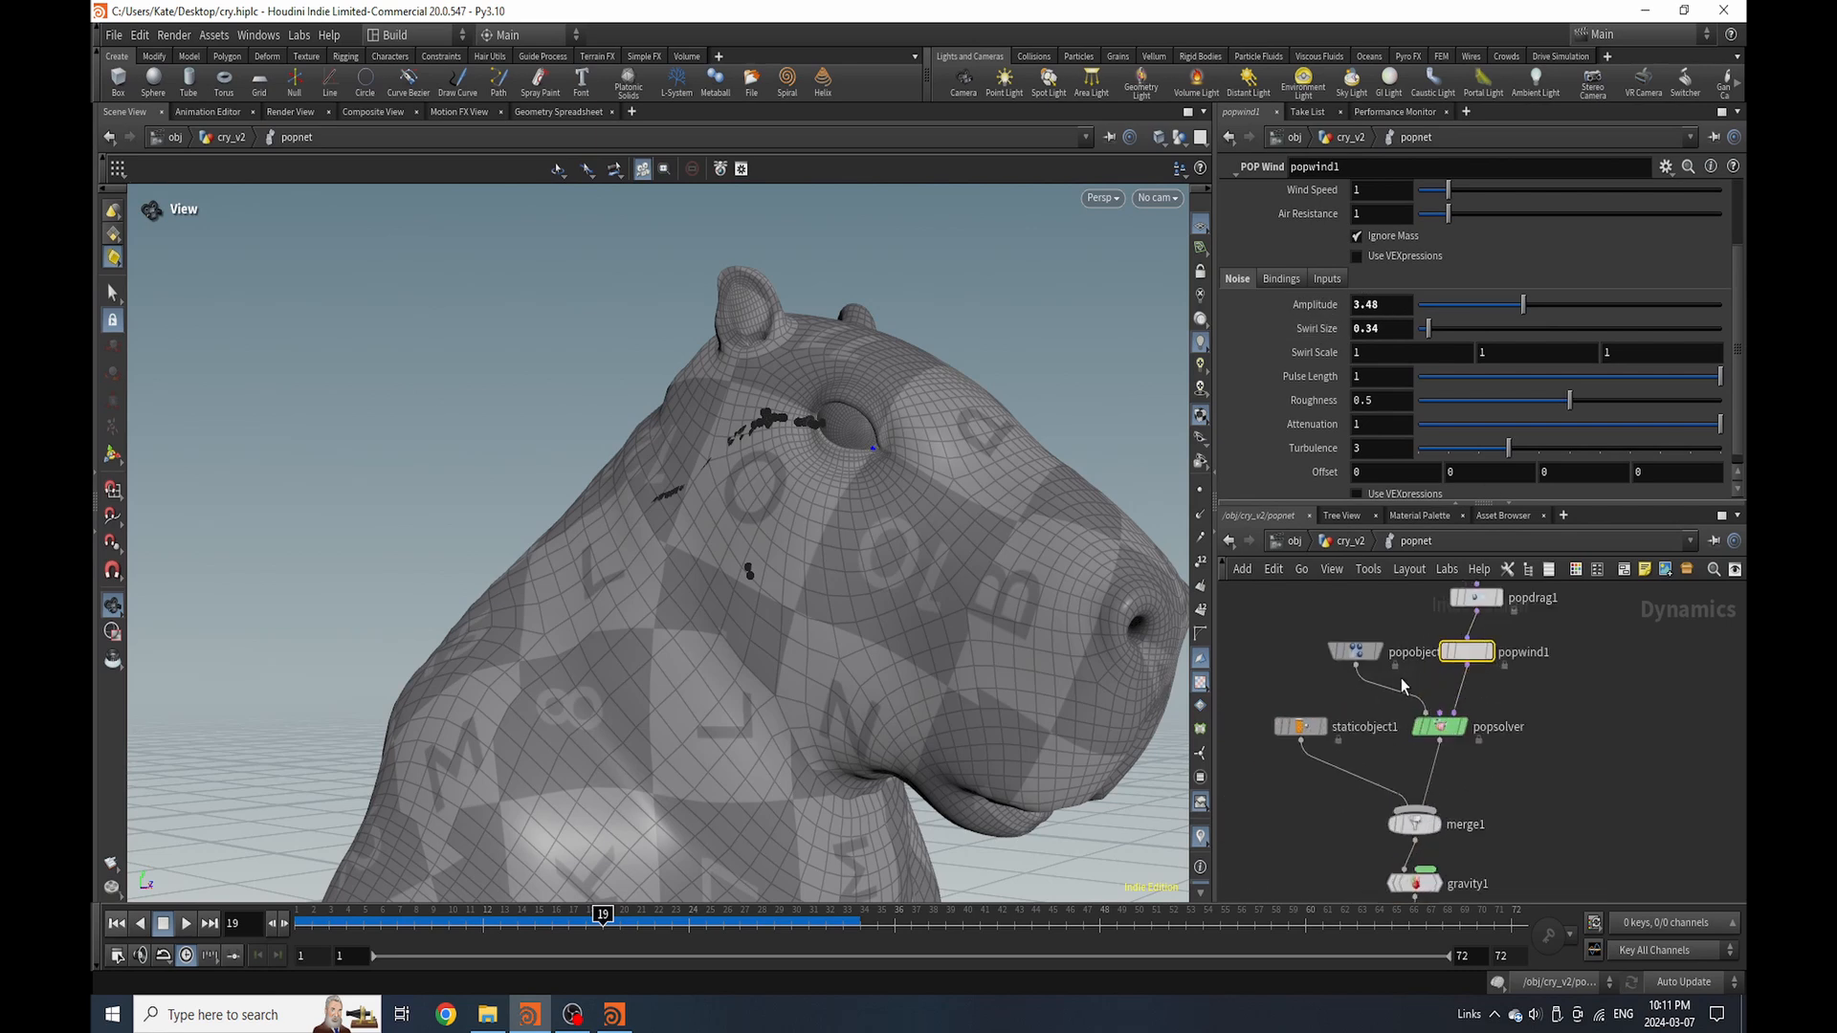
Review popsolver's collision behavior and the physical properties of popobject and staticobject1
left_click(1451, 745)
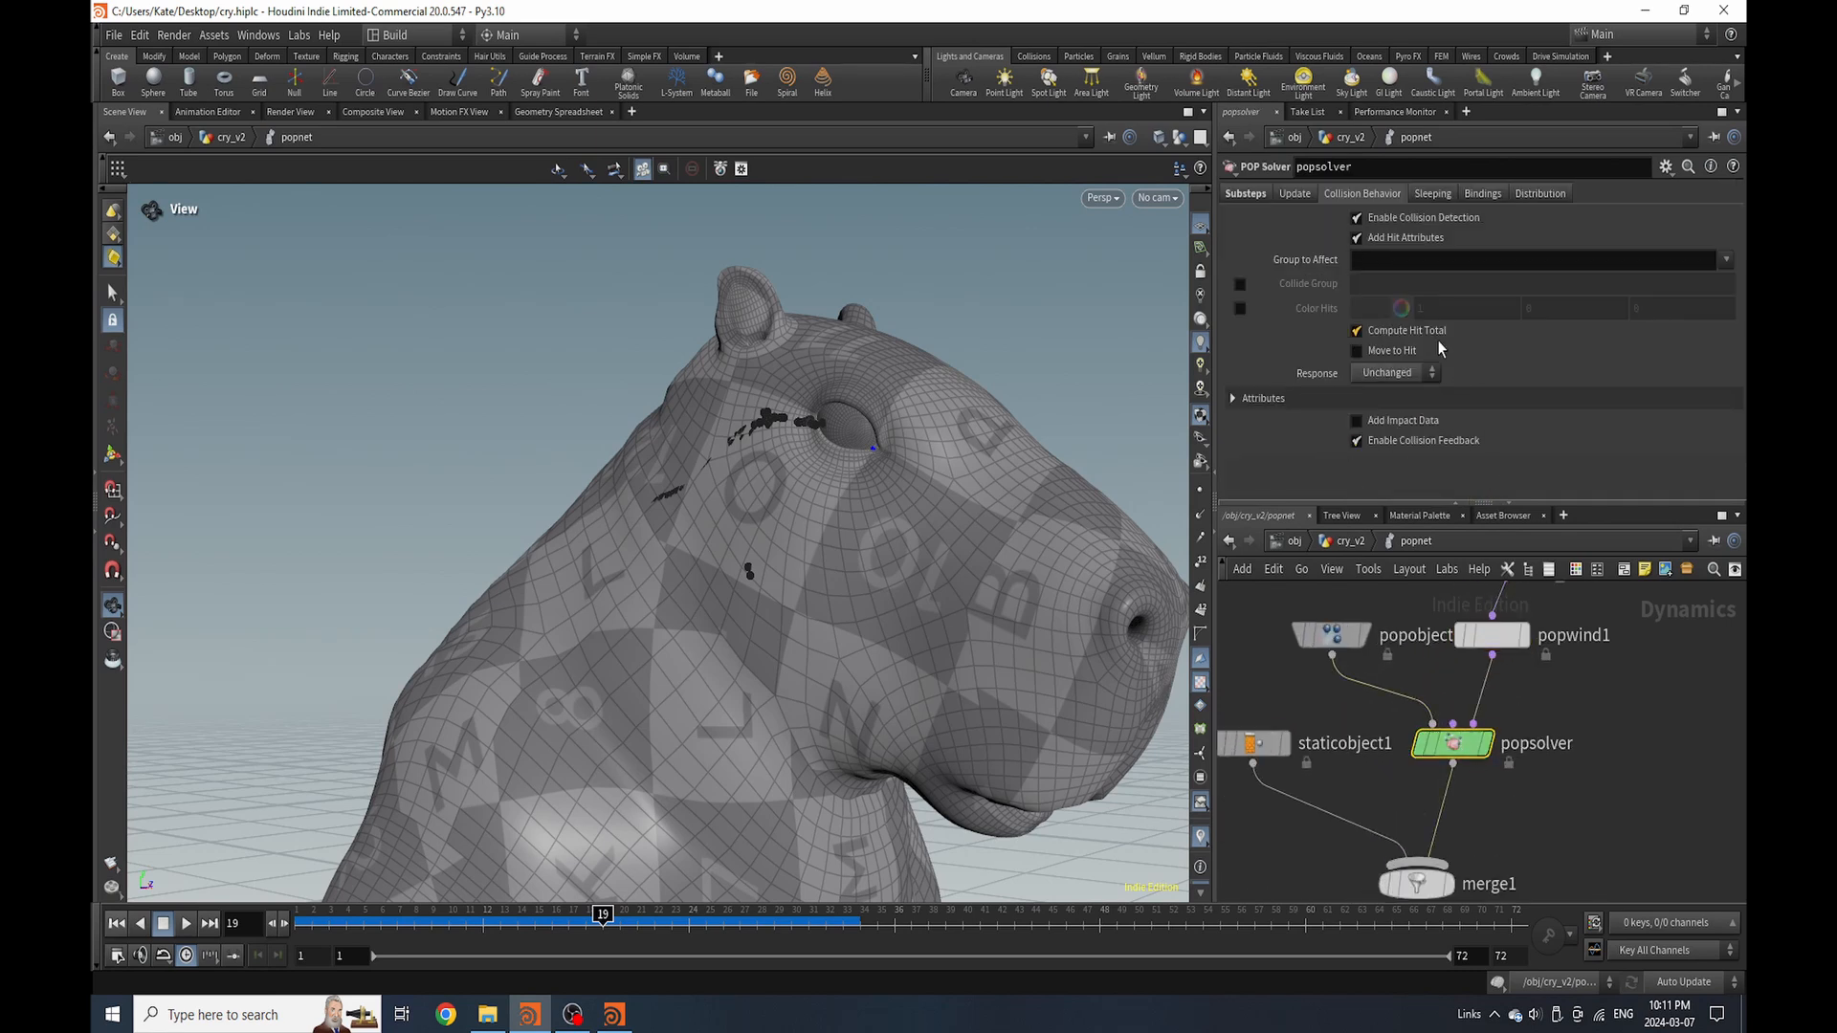
scroll(1424, 663, "down", 2)
scroll(1419, 664, "up", 2)
left_click(1335, 668)
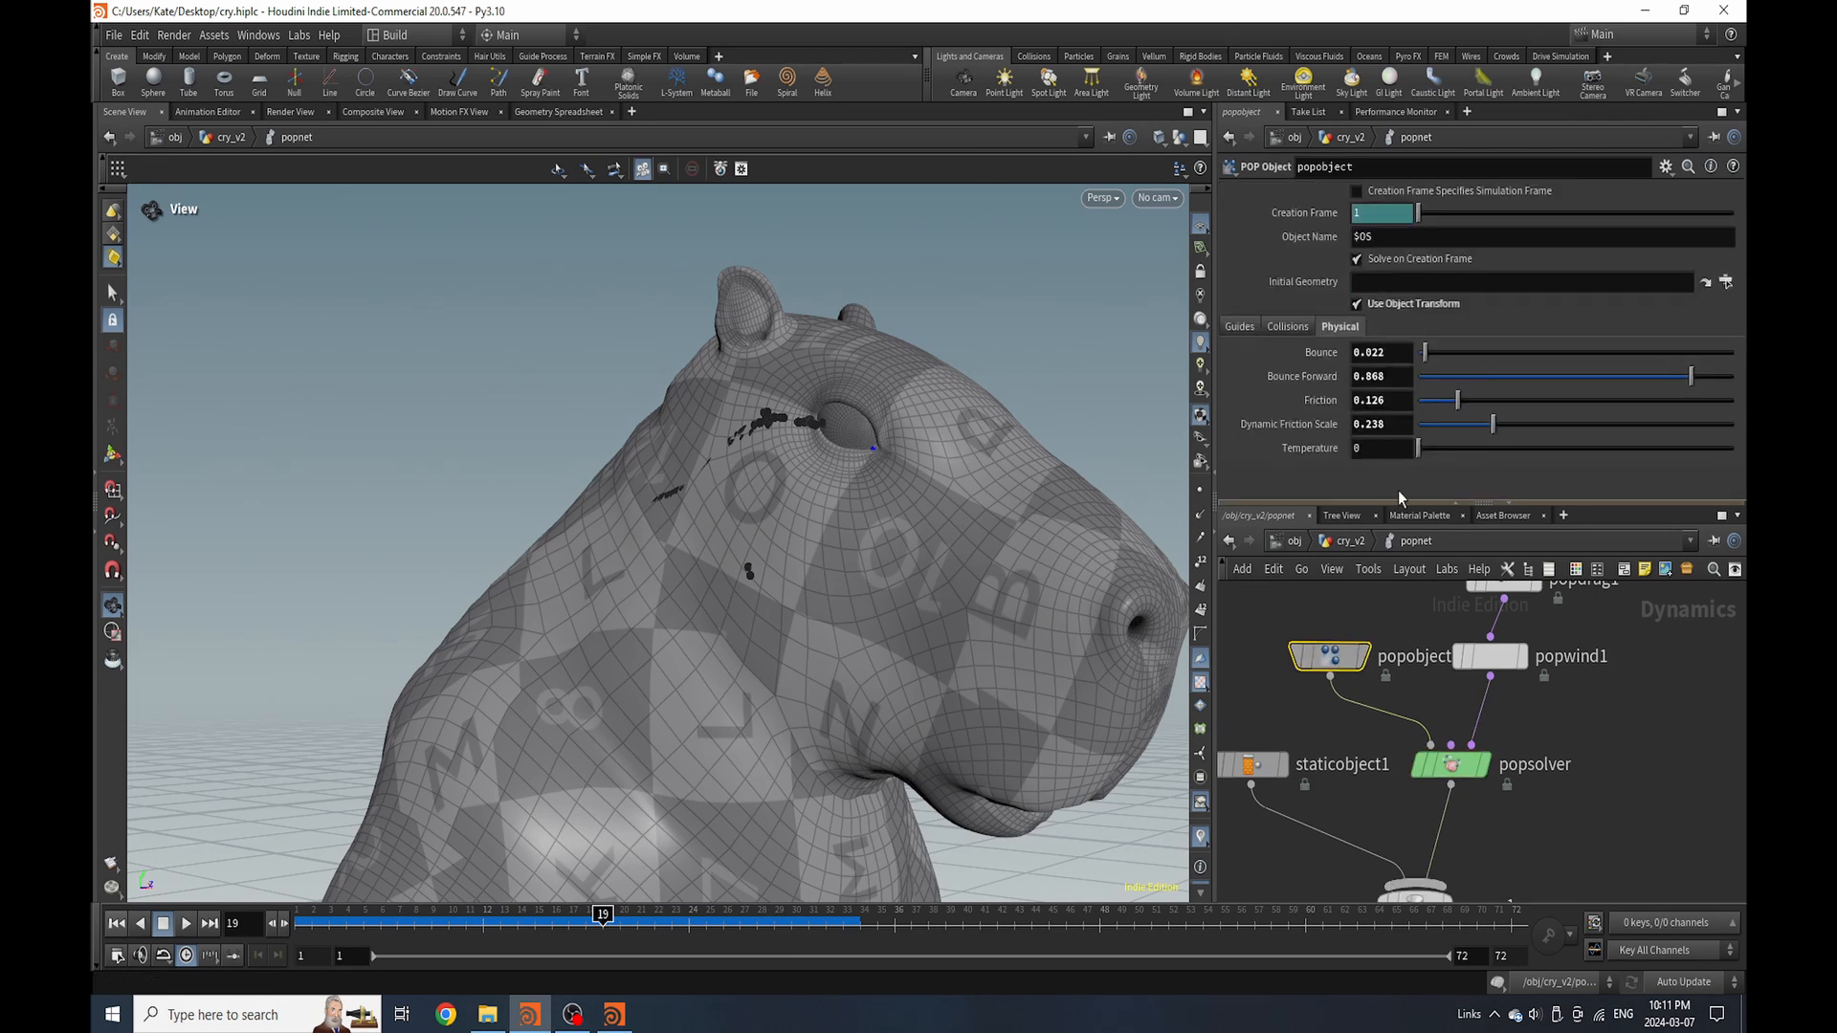
left_click(1252, 766)
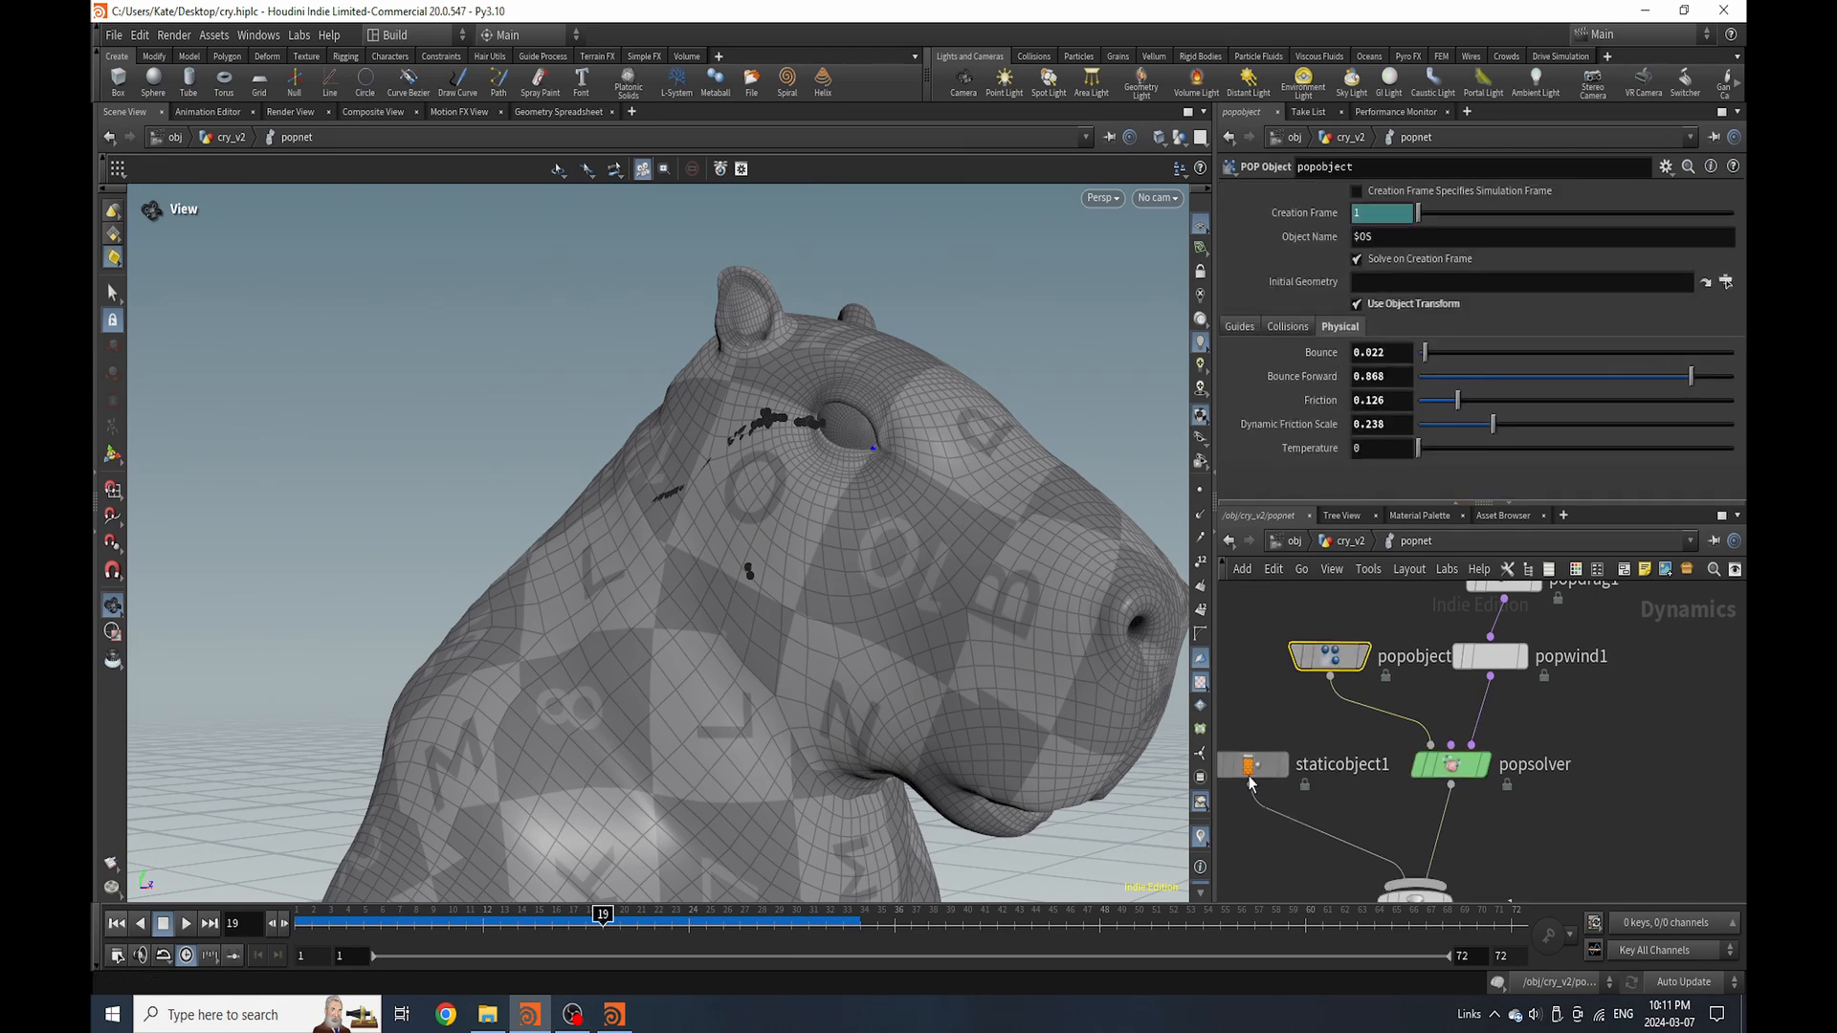
left_click(1243, 313)
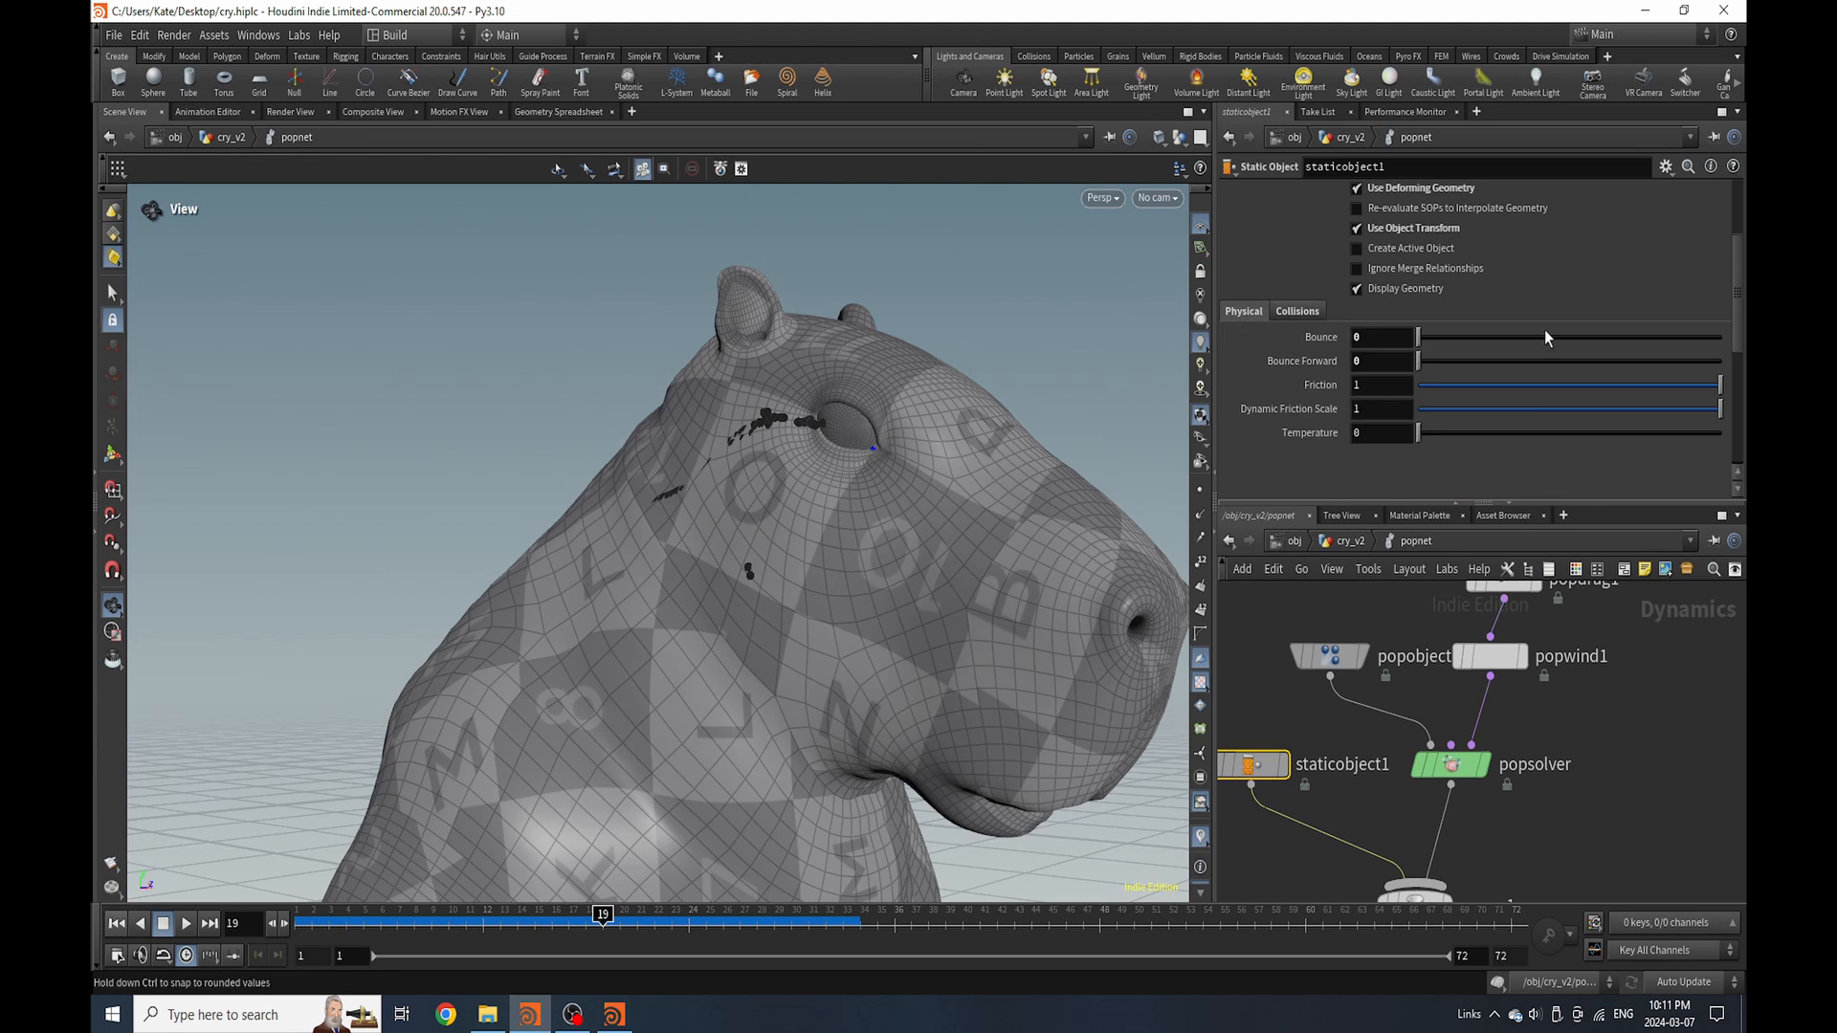
Return to the cry_v2 level, display ray1, and save the particles file cache to disk again in the background
left_click(1327, 546)
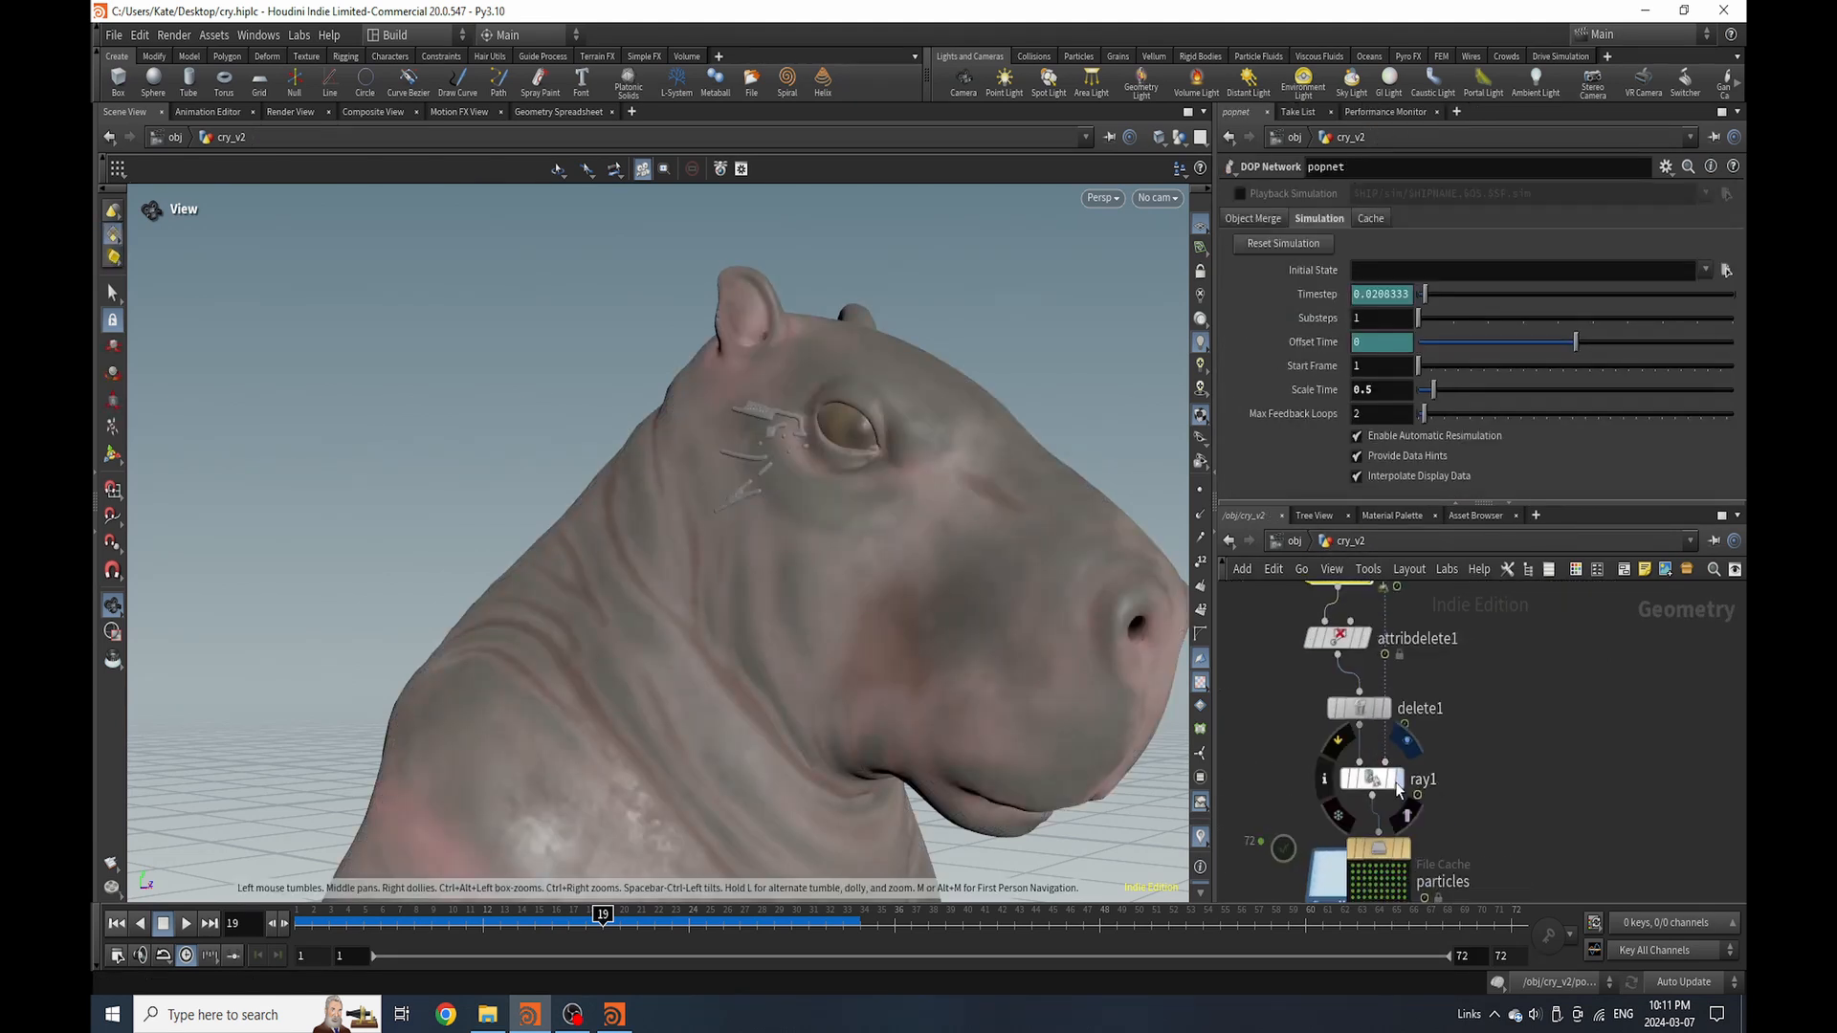
left_click(1395, 786)
middle_click_drag(1513, 877, 1534, 780)
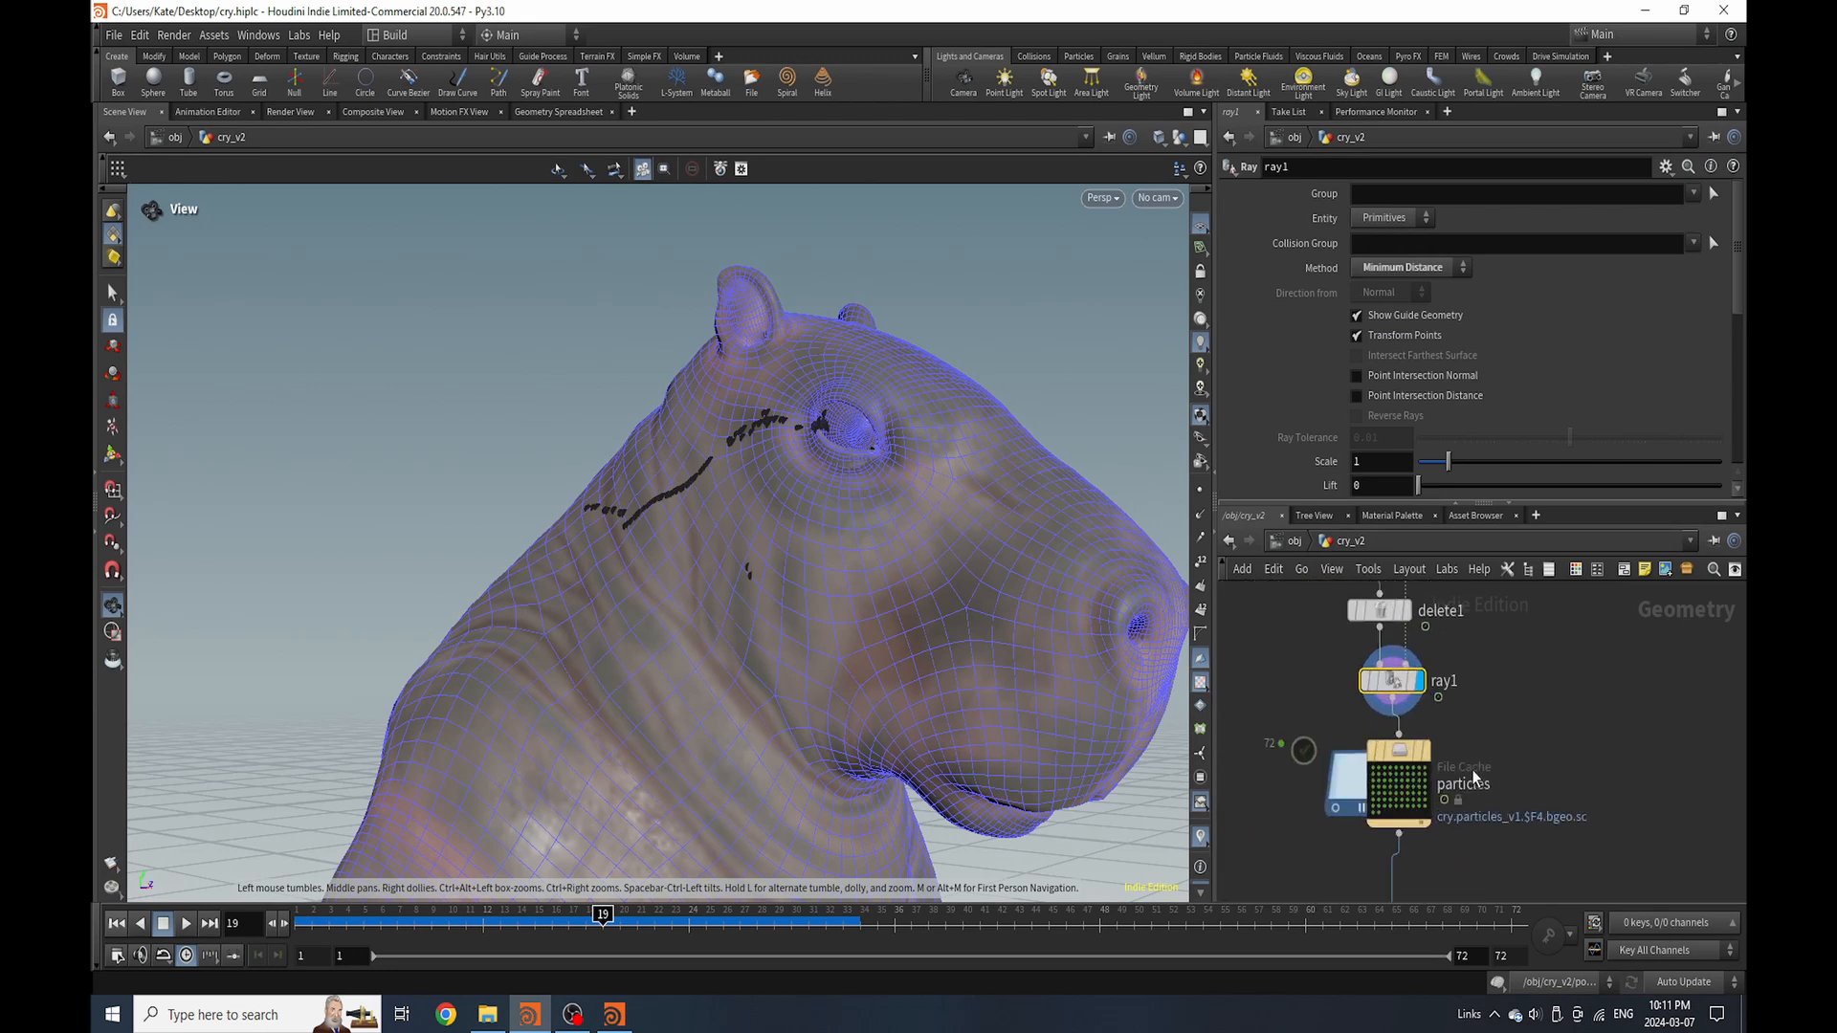
left_click(1400, 754)
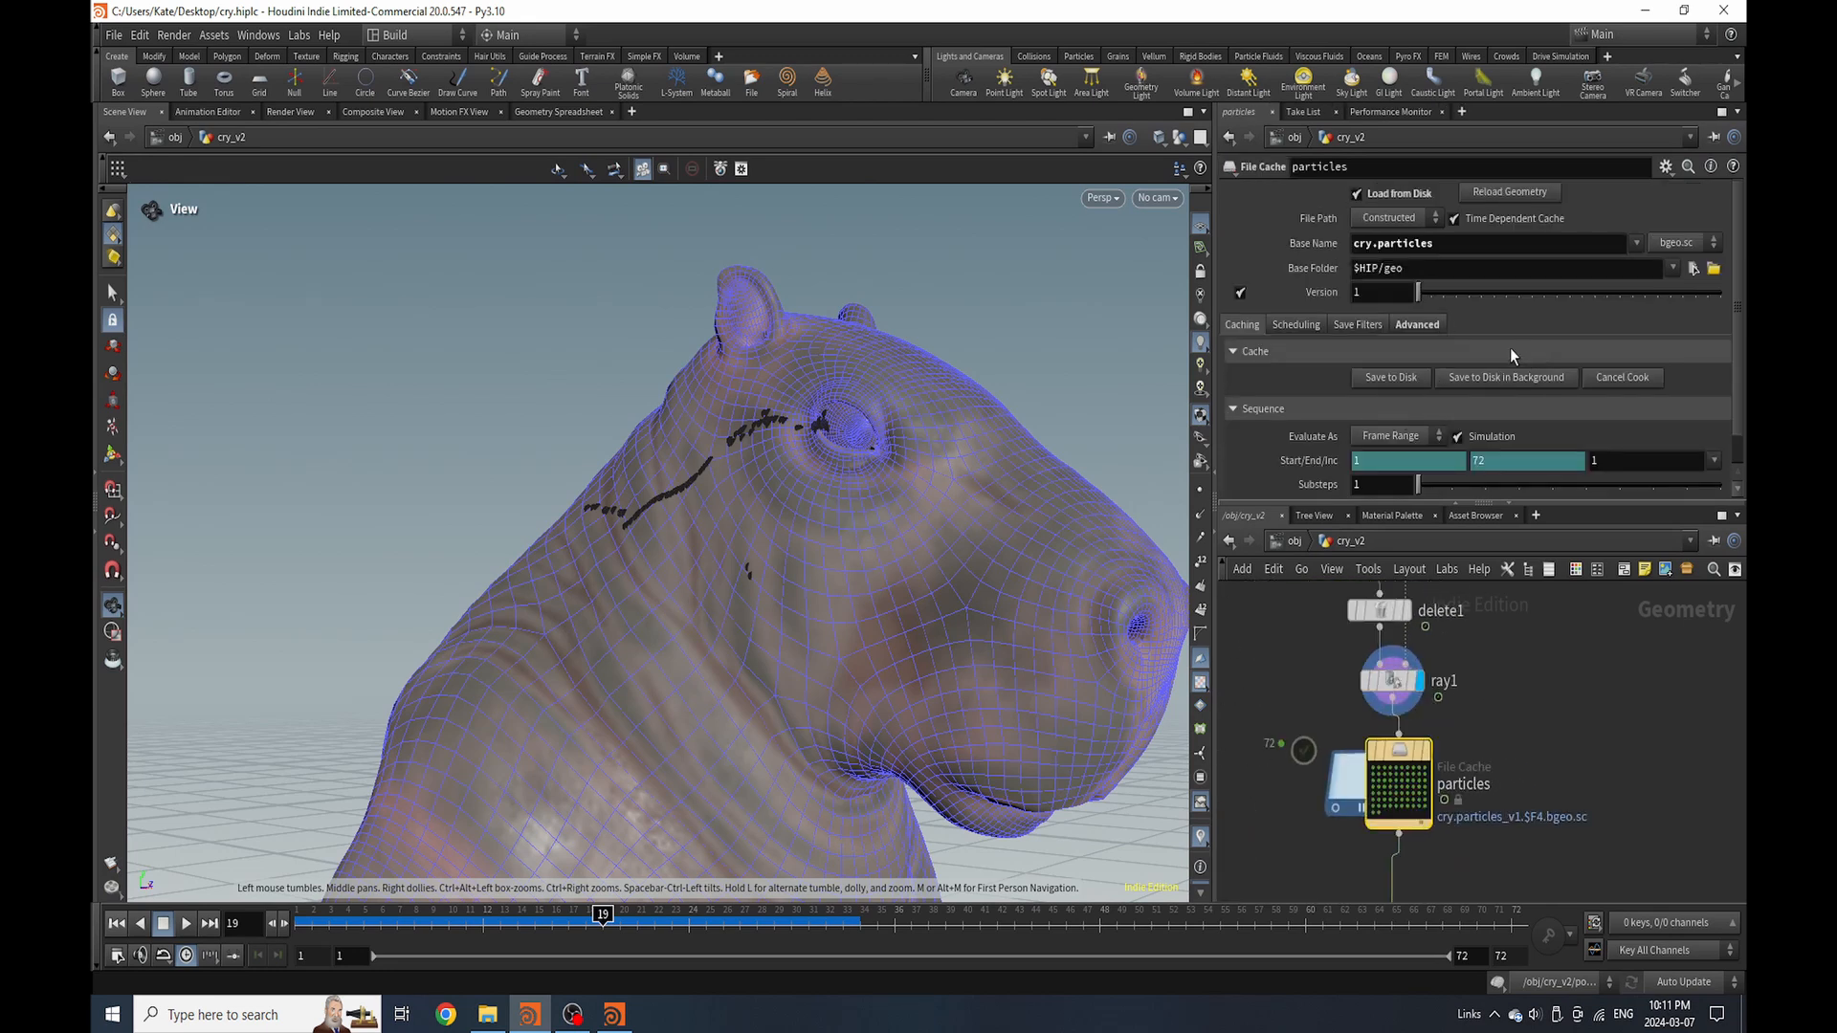
left_click(1473, 382)
left_click(1460, 448)
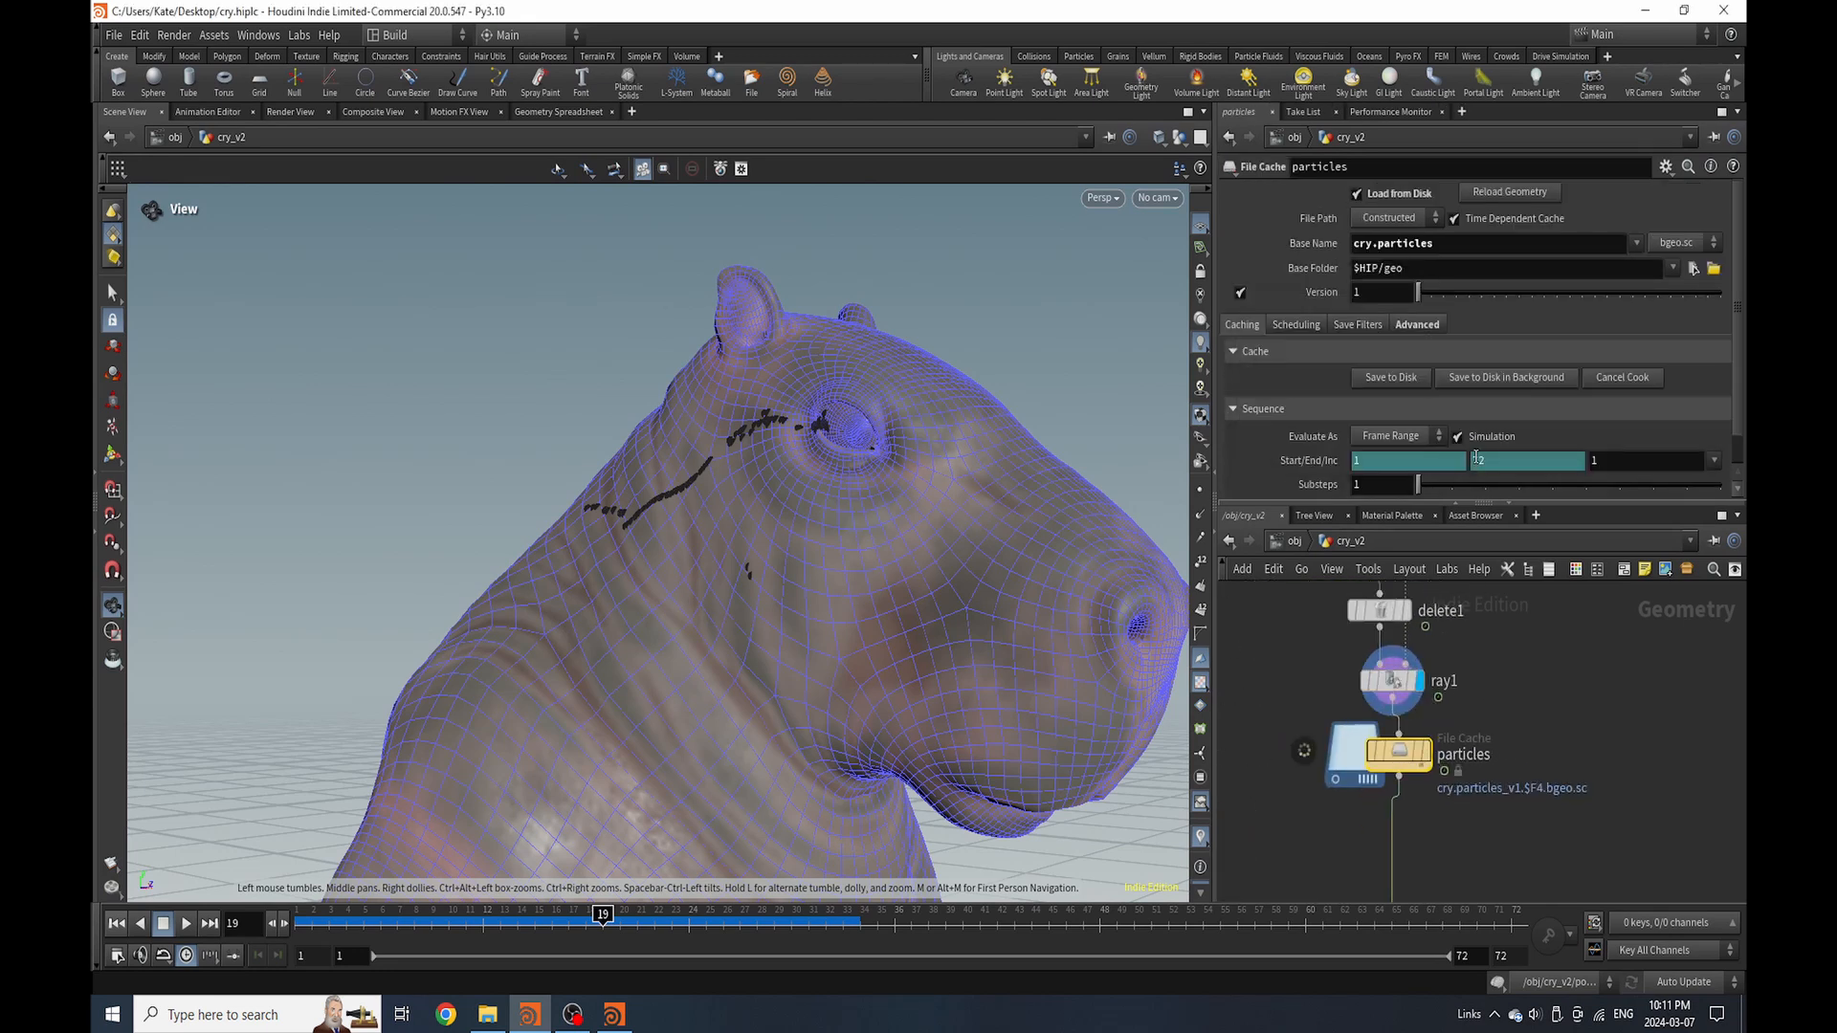
Display particlefluidsurface1 to preview the tear mesh and save the surface file cache to disk again
mouse_move(1426, 697)
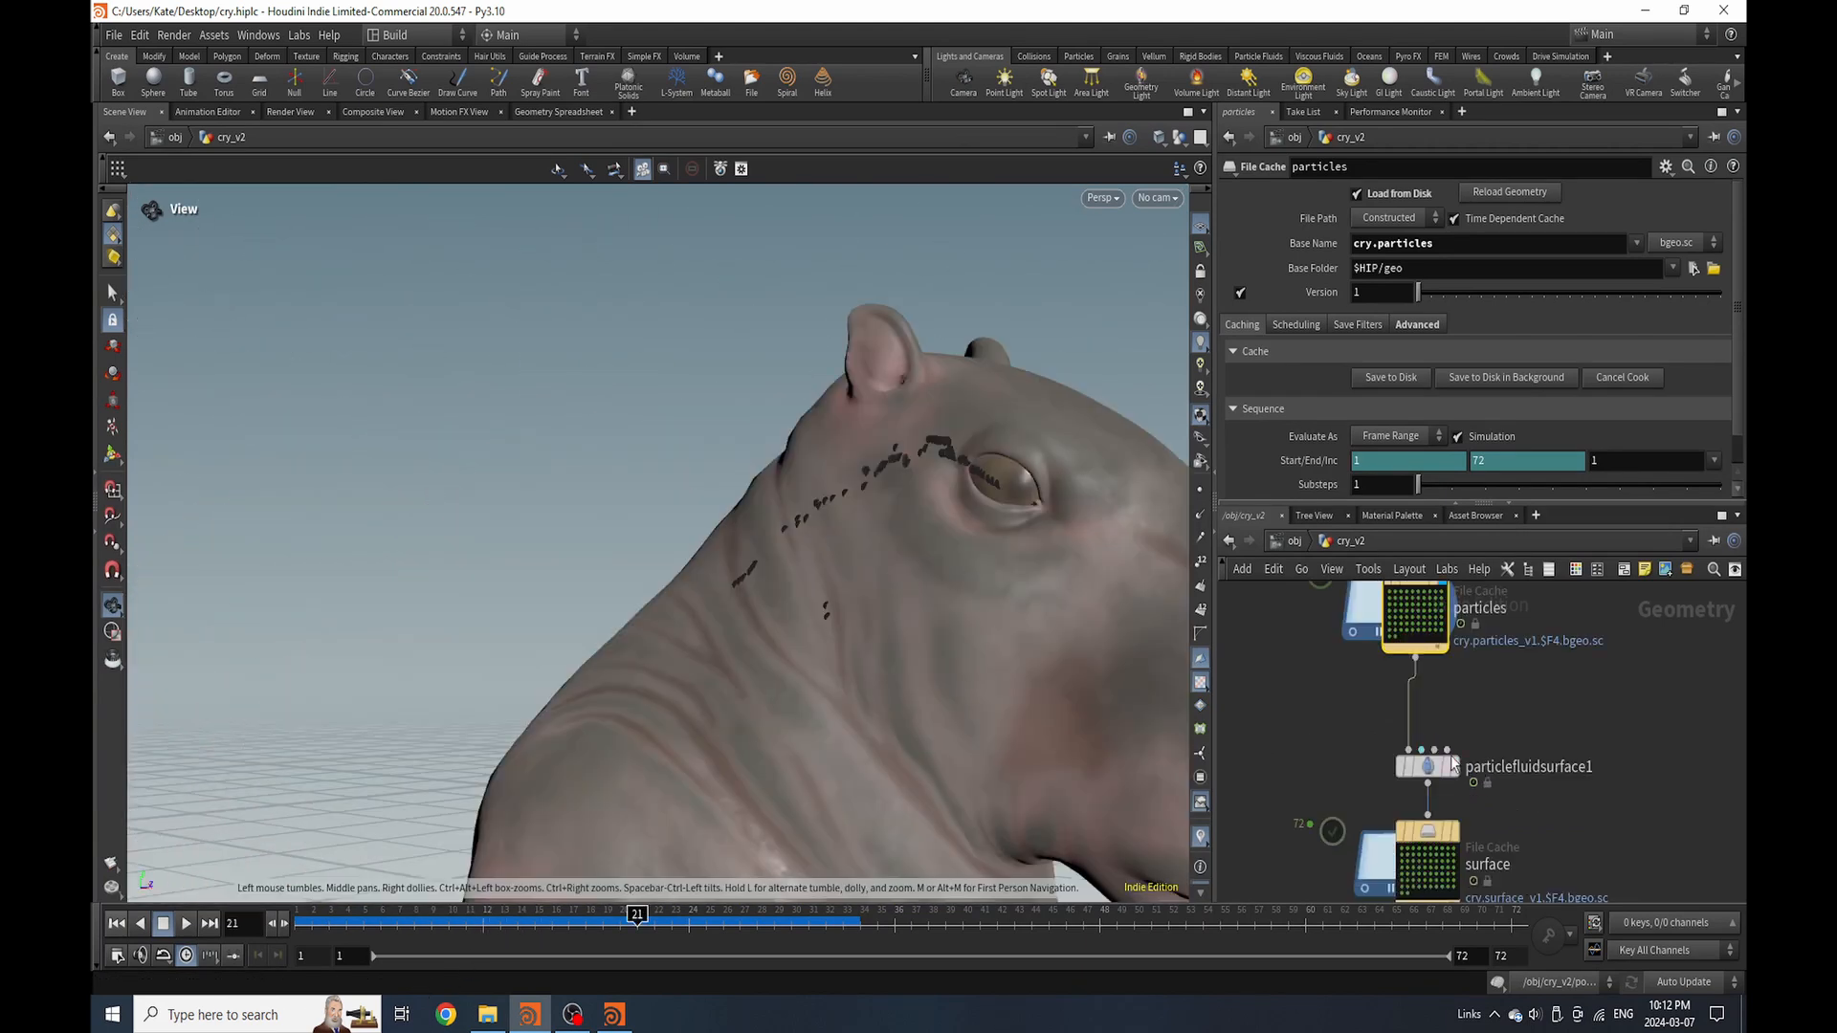
left_click(1445, 765)
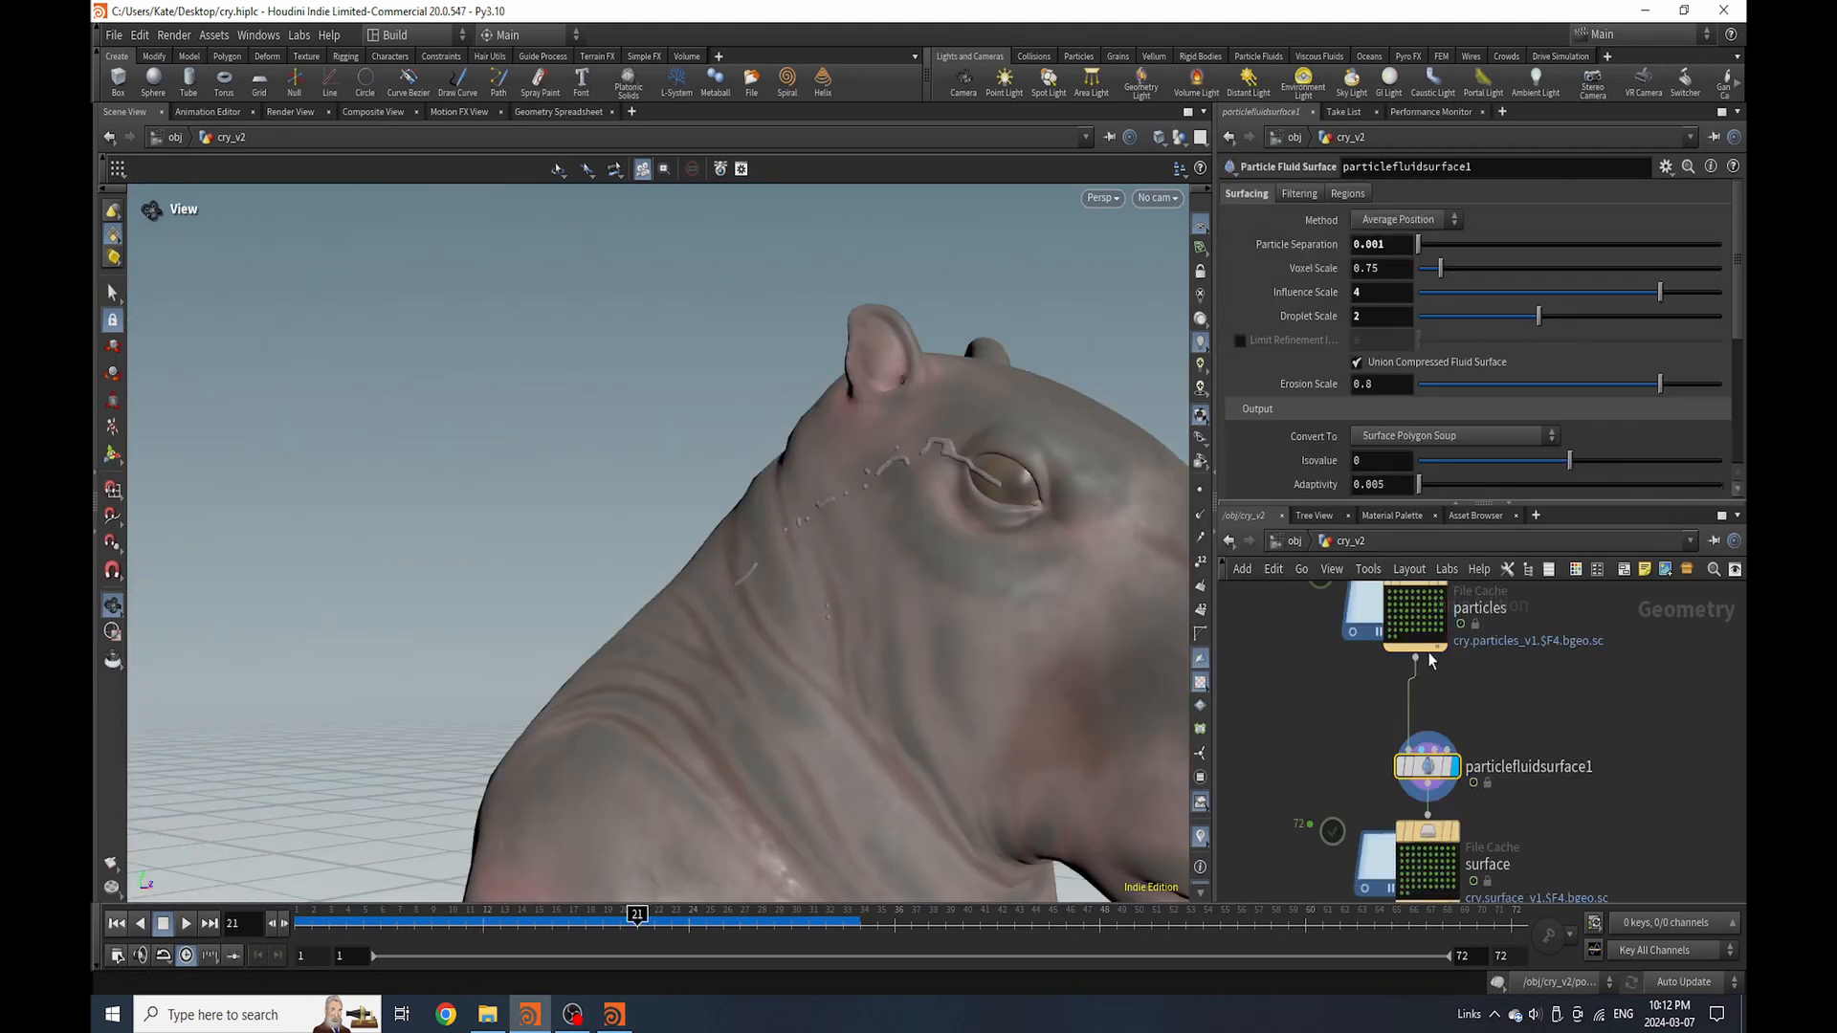
left_click_drag(989, 635, 955, 559)
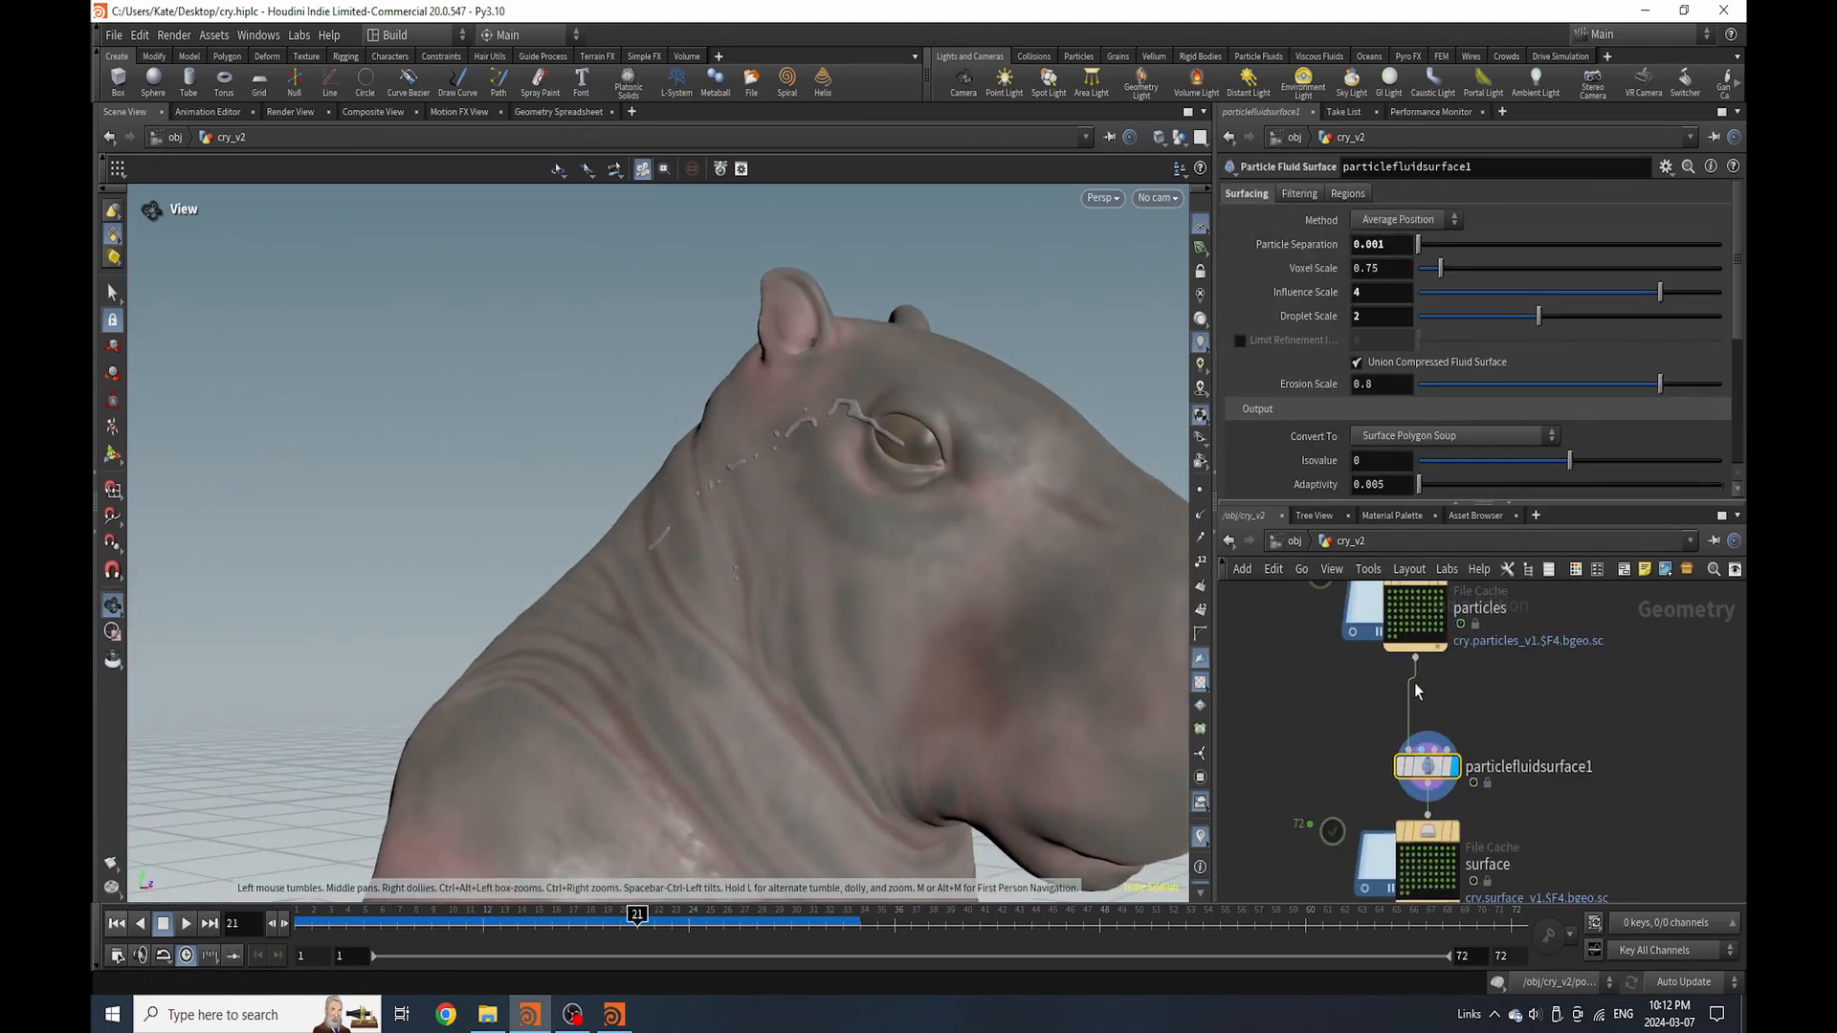
middle_click_drag(1495, 833, 1462, 768)
scroll(1462, 768, "up", 2)
left_click(1380, 801)
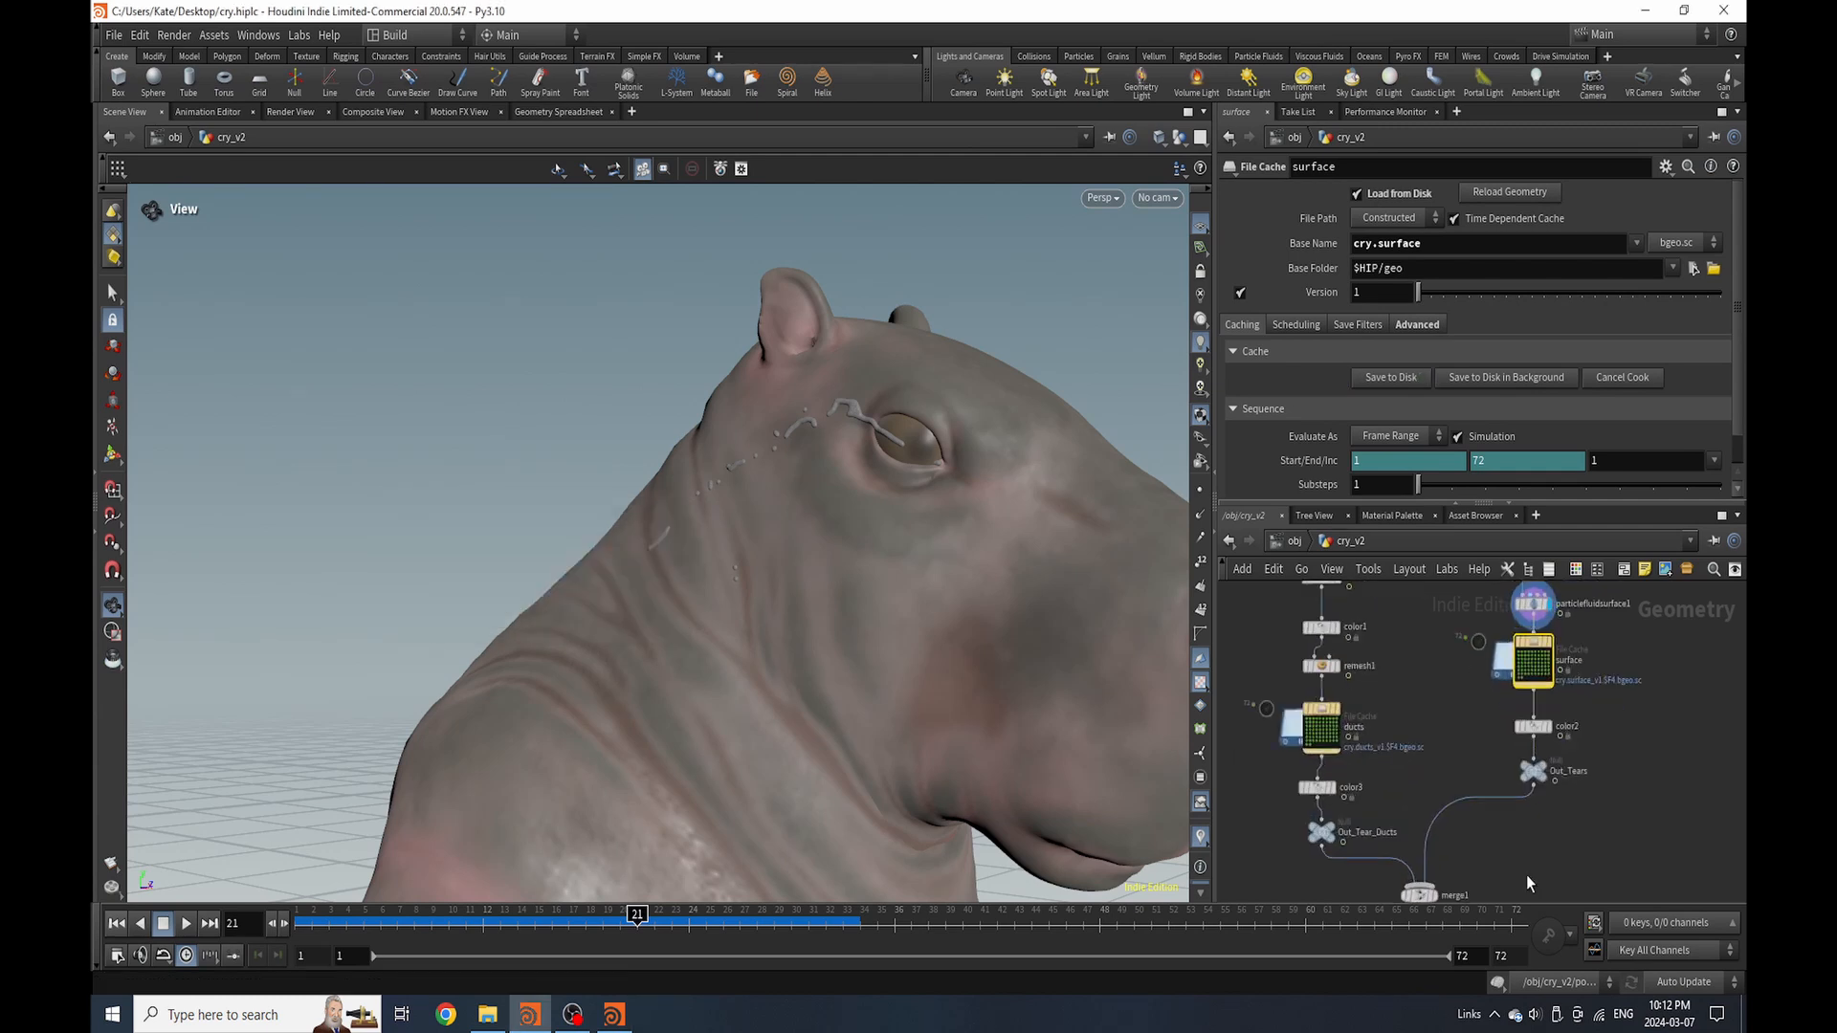
Display merge1 with the combined tears and ducts, and look through cam2
scroll(1523, 876, "up", 1)
left_click(1413, 902)
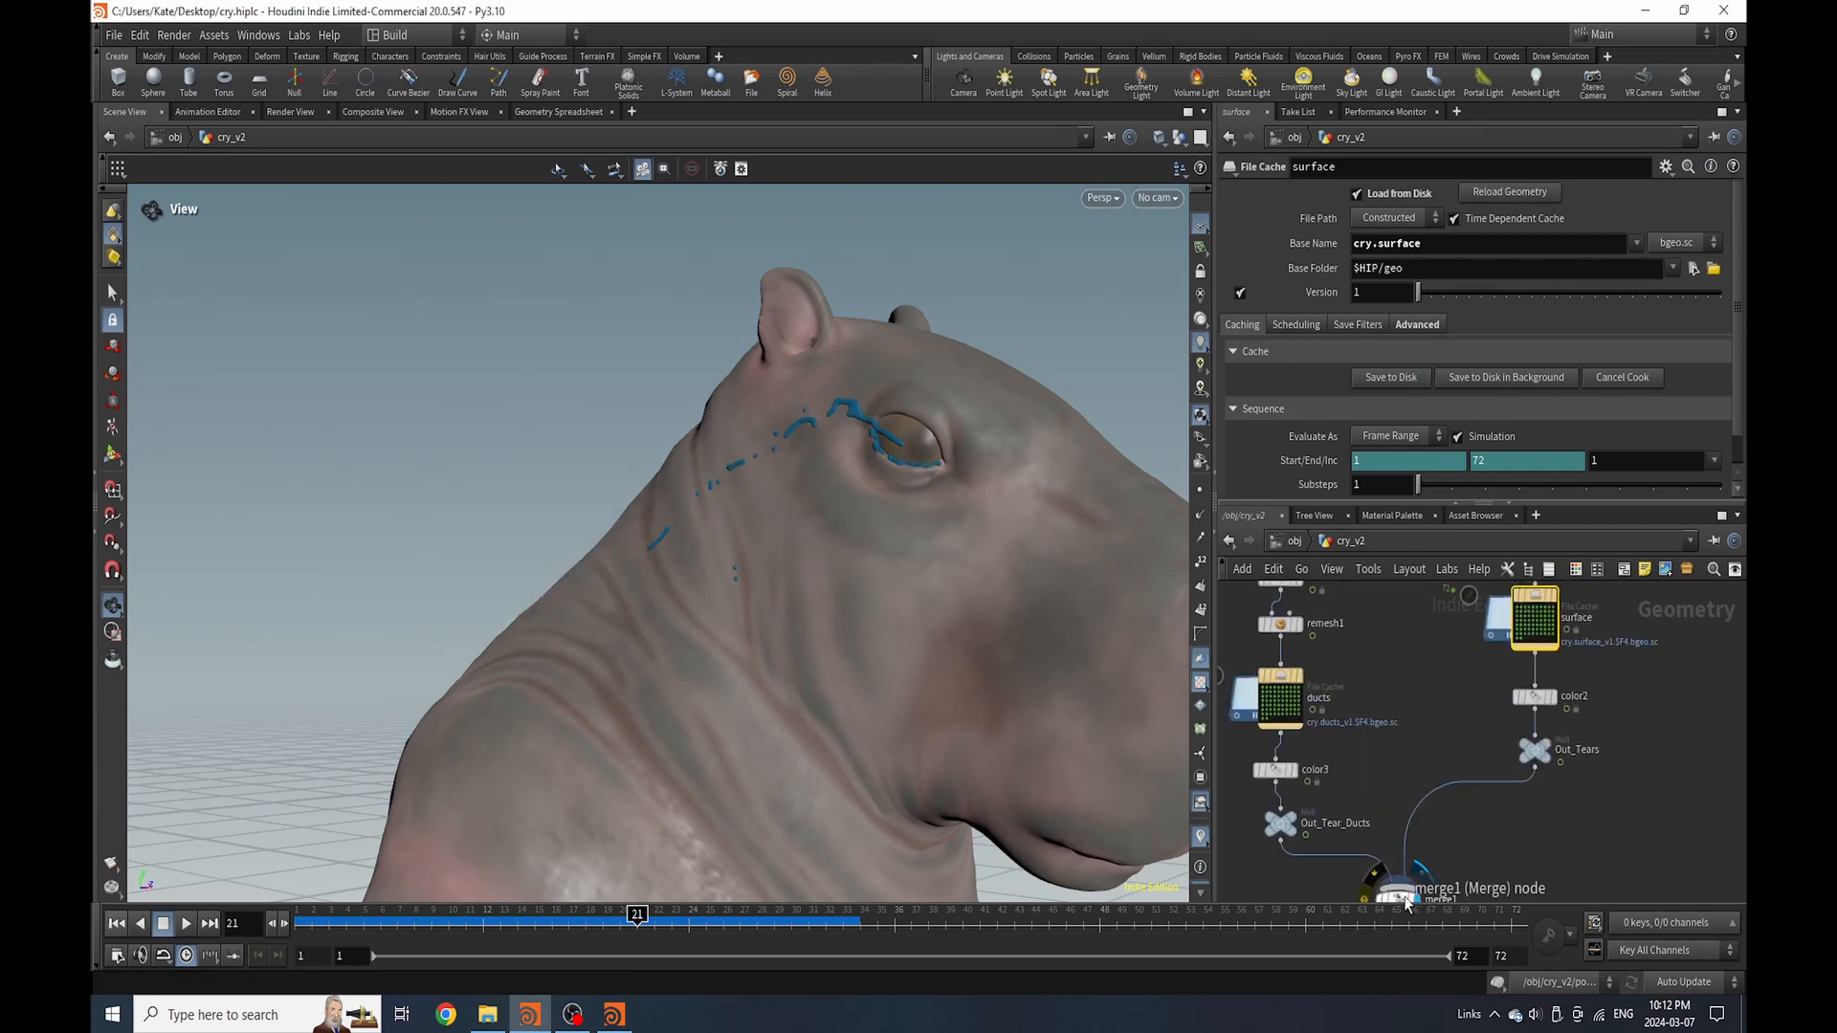
left_click(1158, 198)
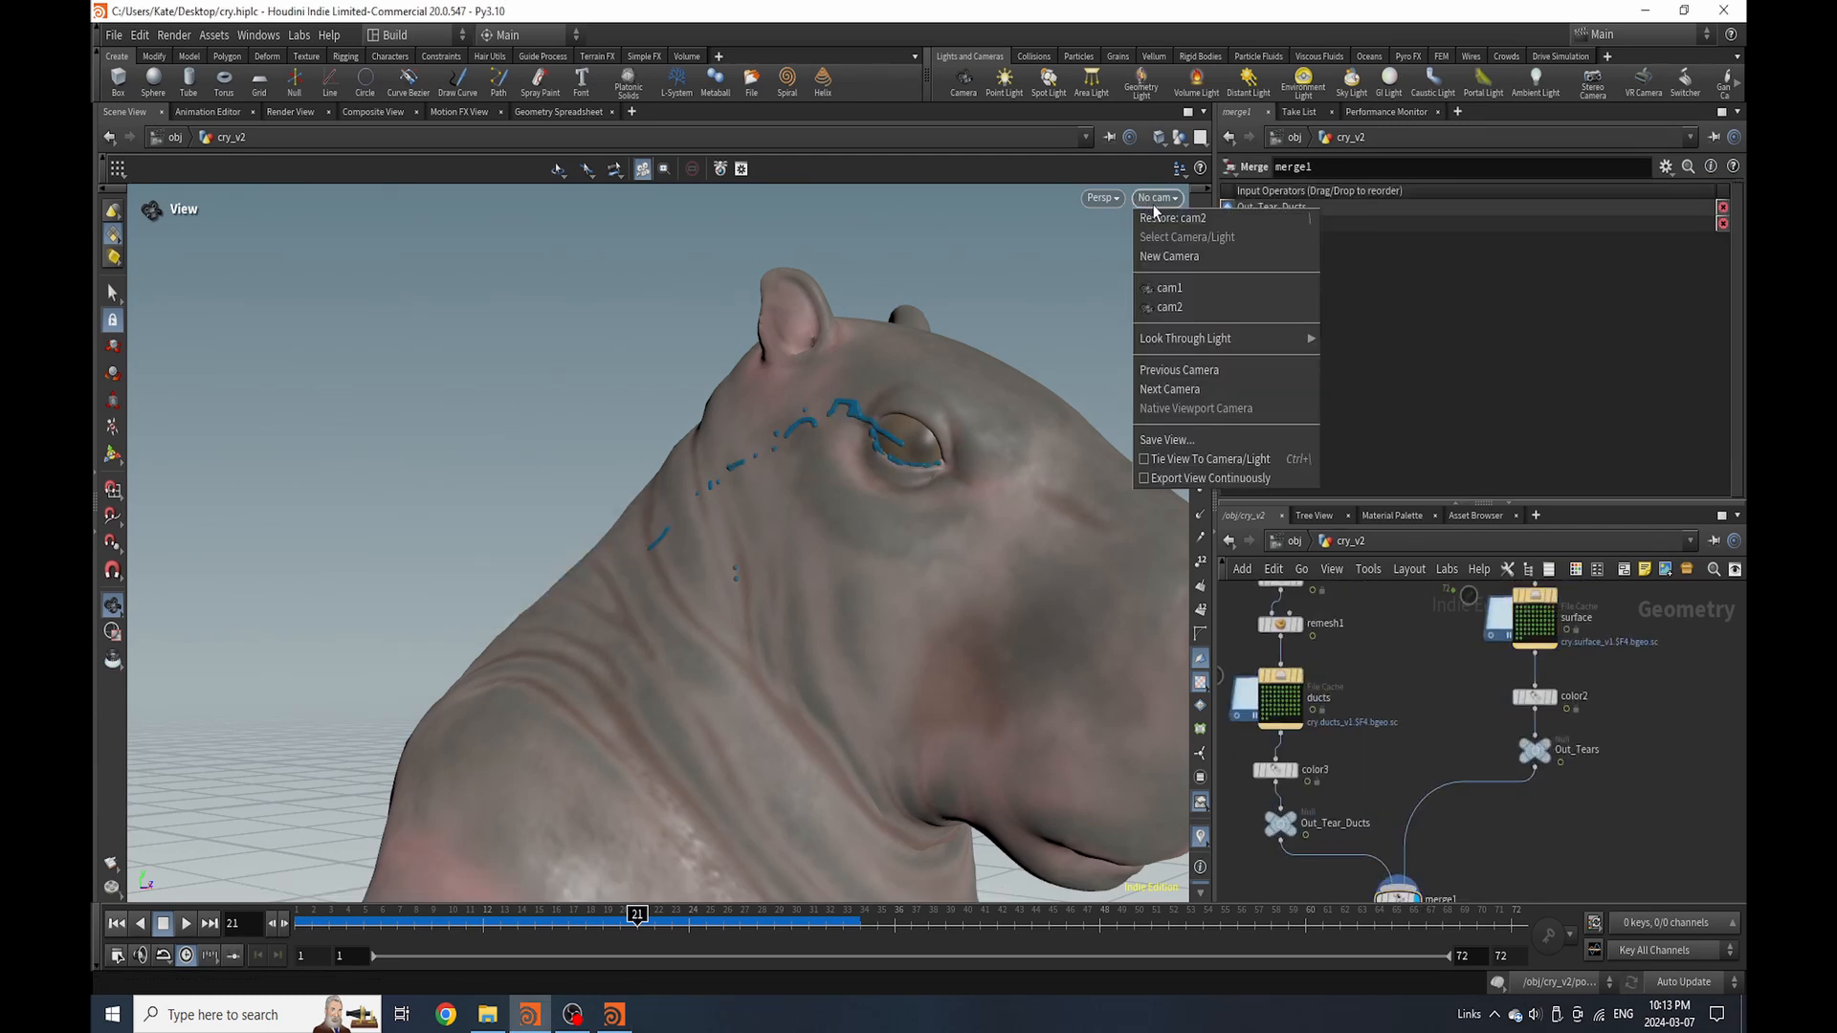
left_click(1169, 307)
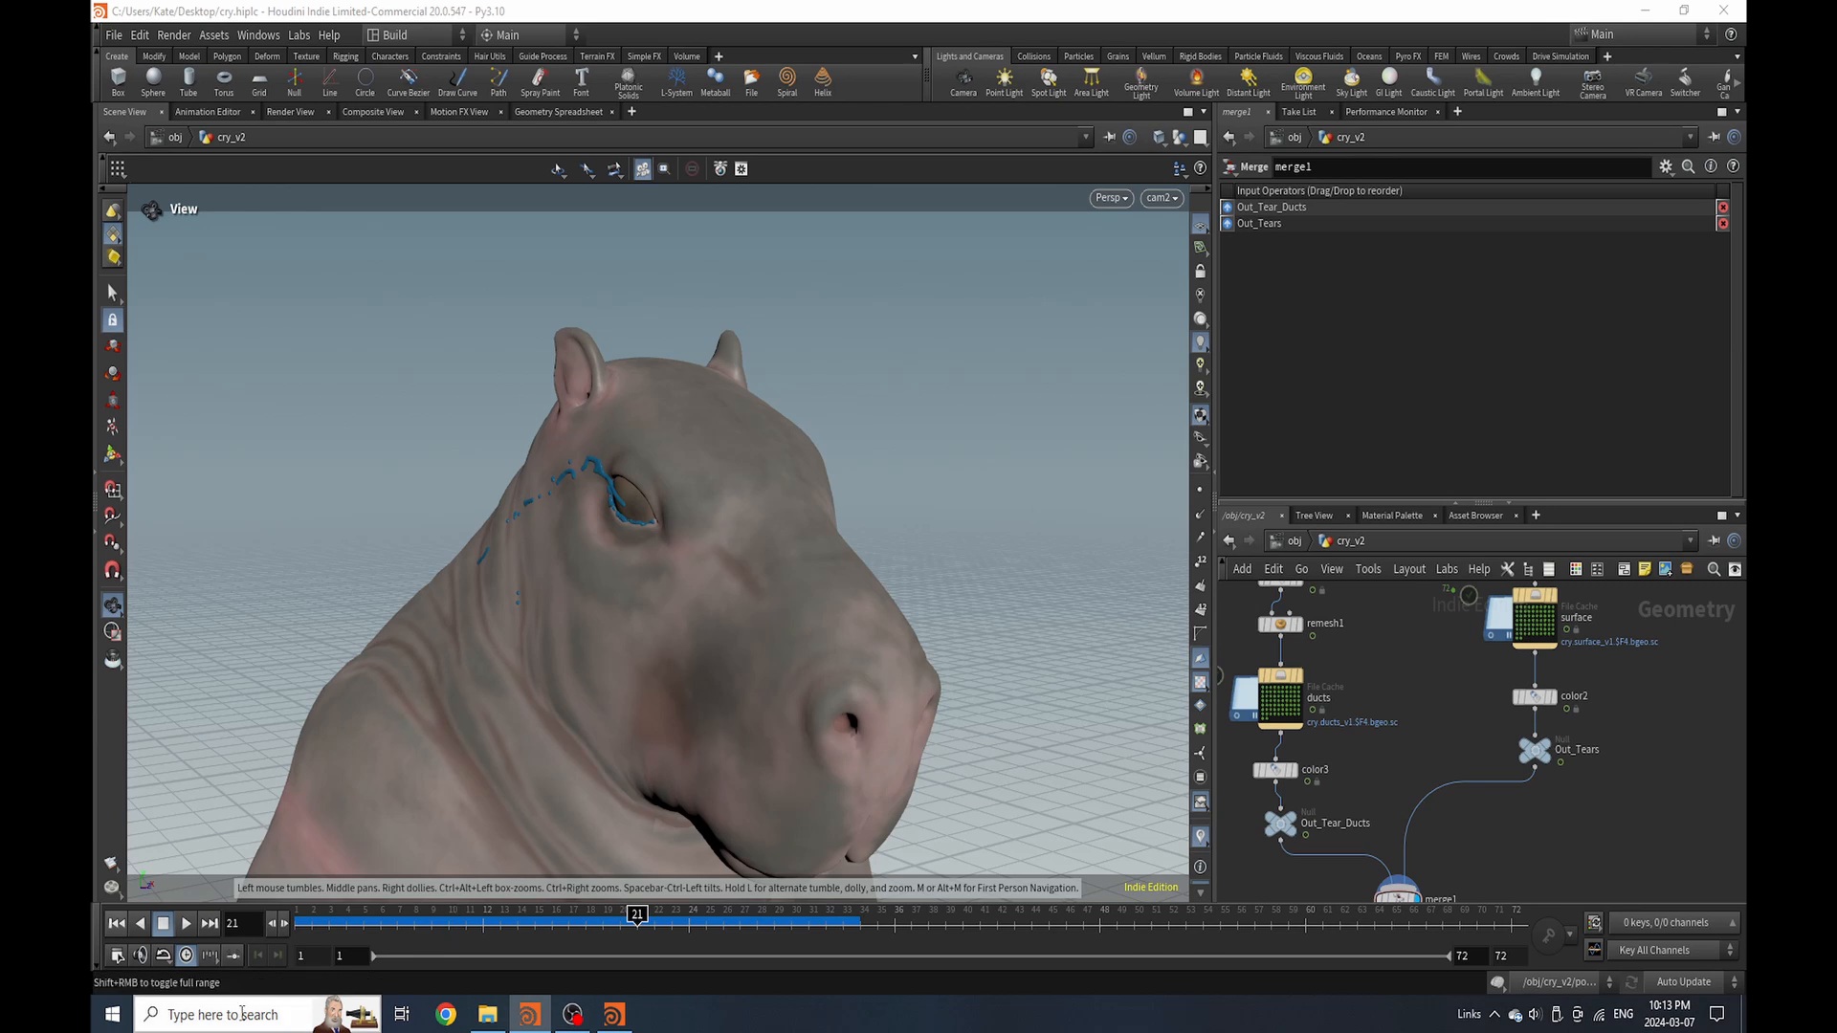
Scrub the shot to check the tears and render a viewport flipbook of frames 1 to 72
left_click_drag(449, 924, 790, 933)
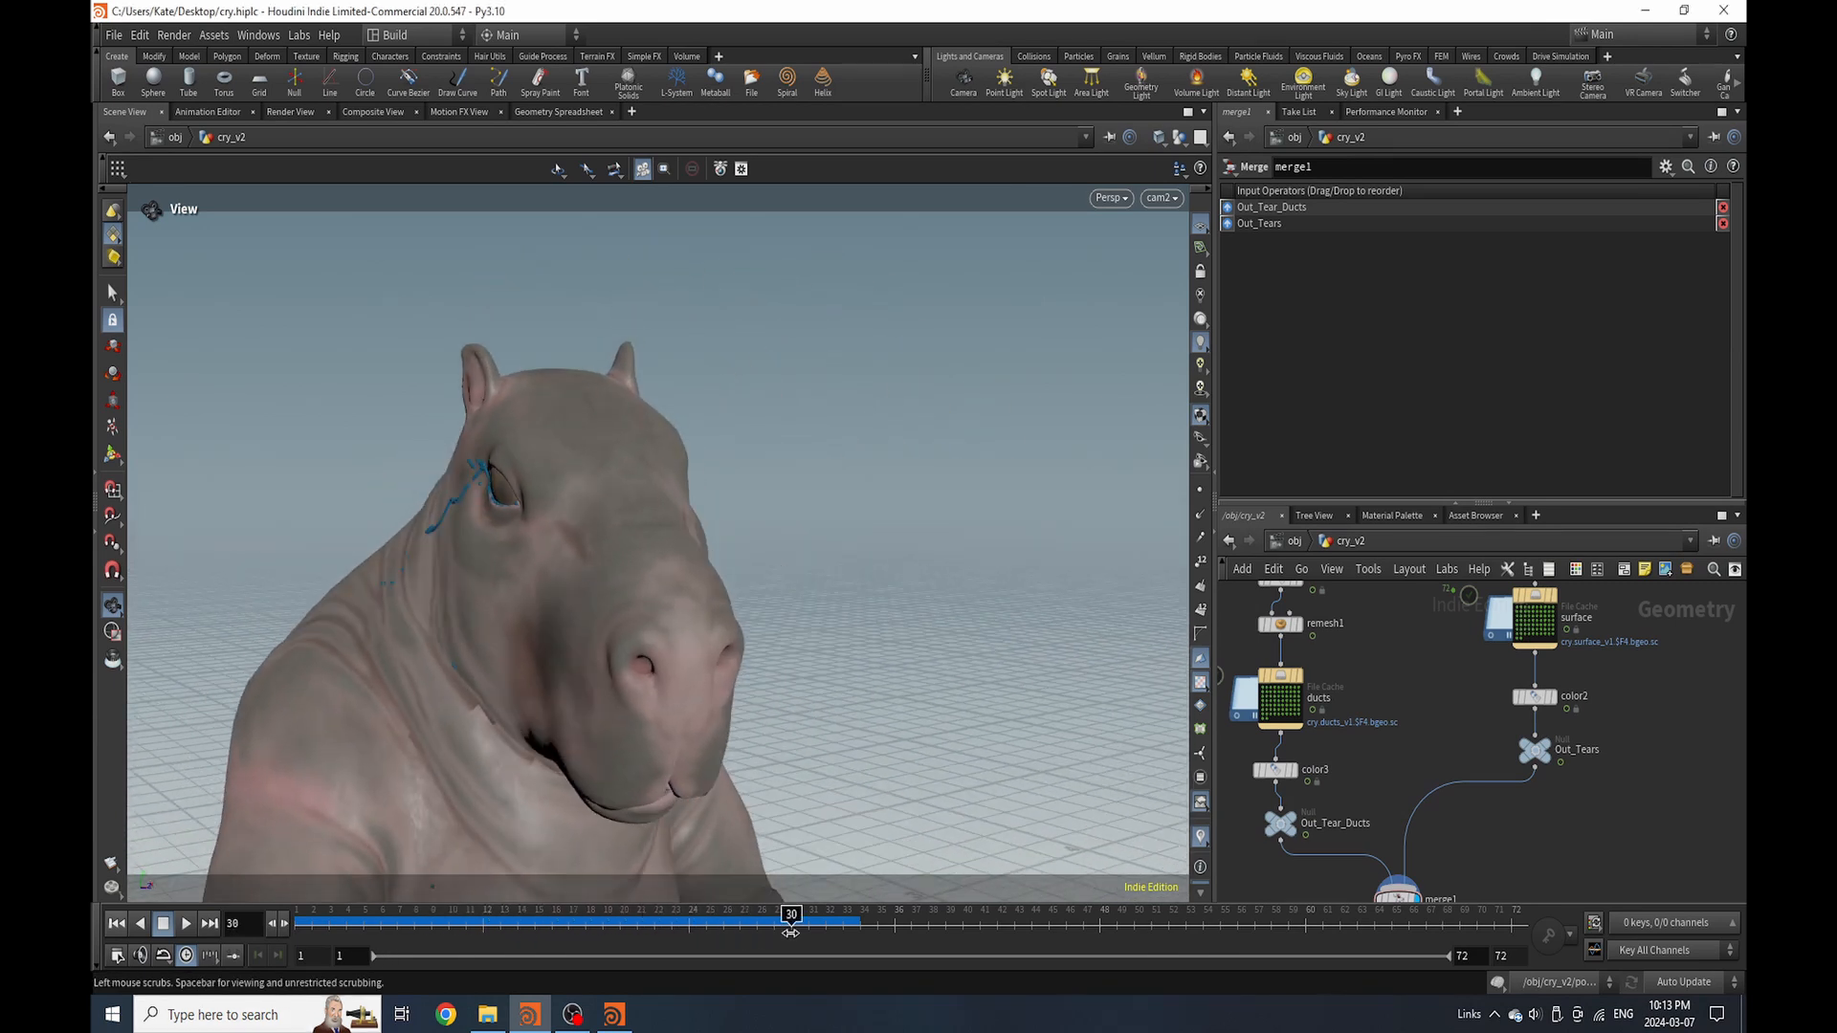
left_click_drag(661, 928, 450, 926)
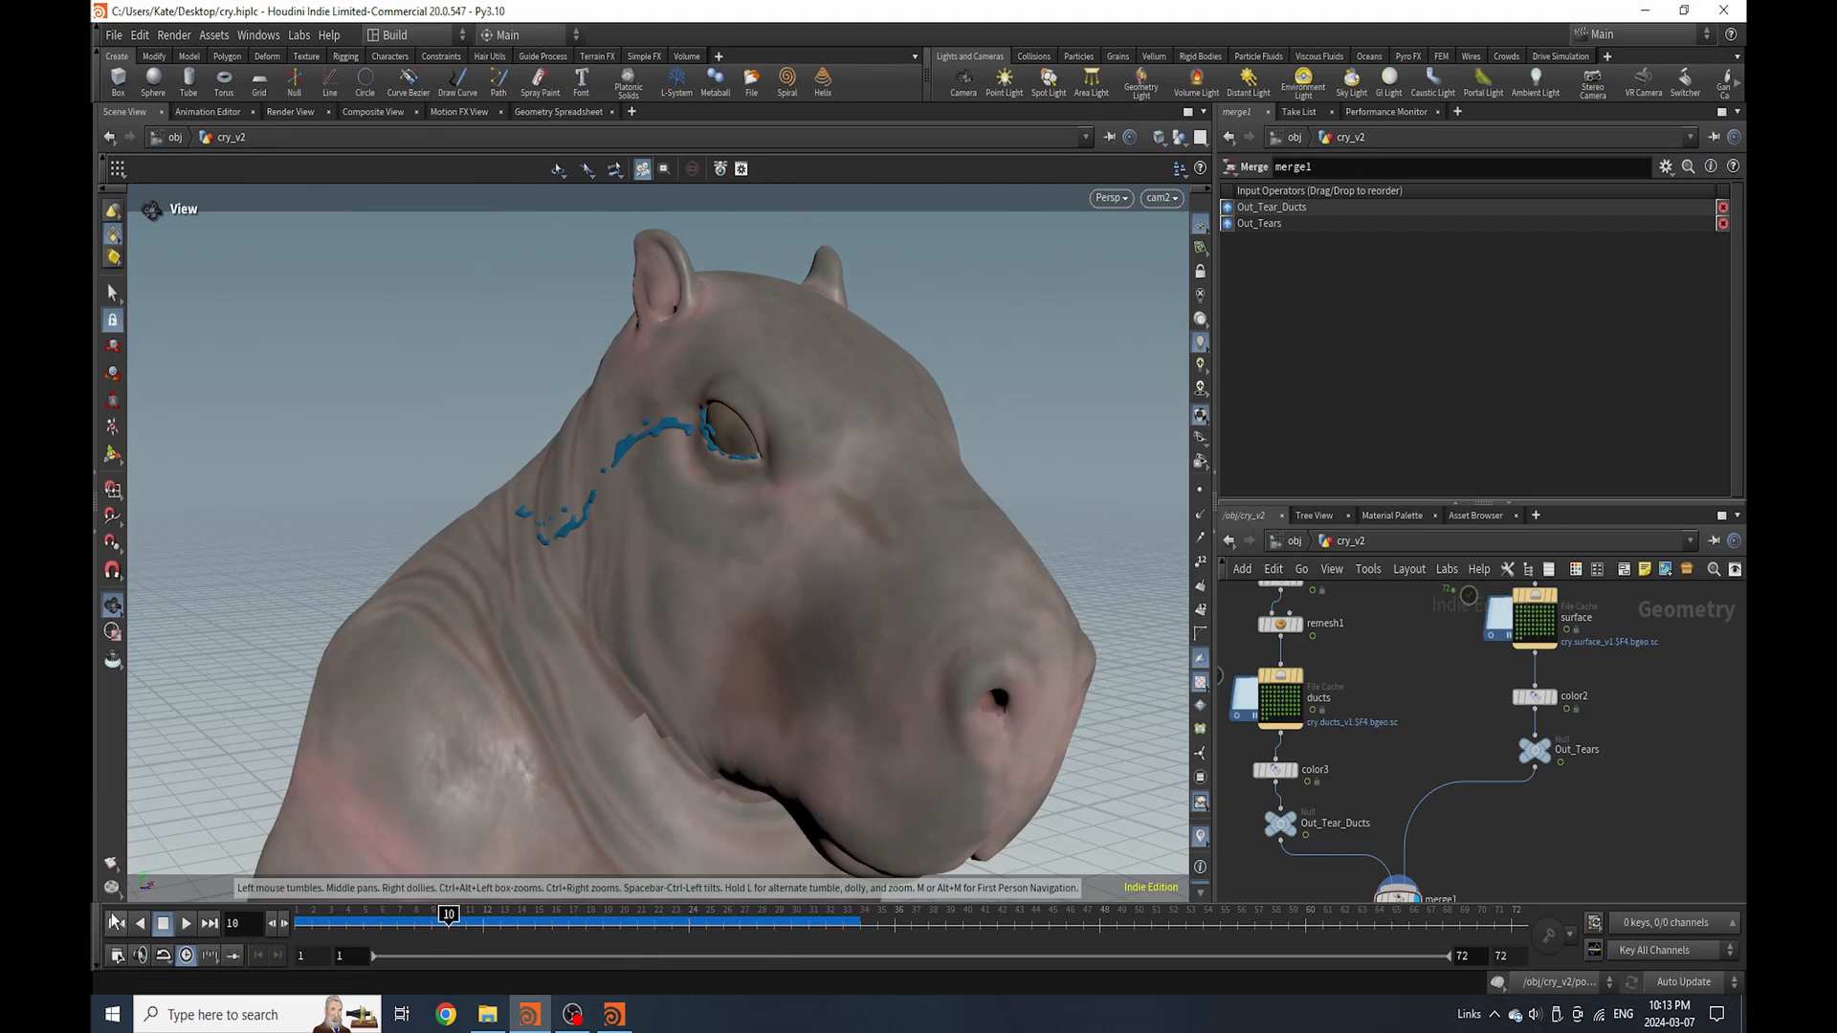
left_click(109, 871)
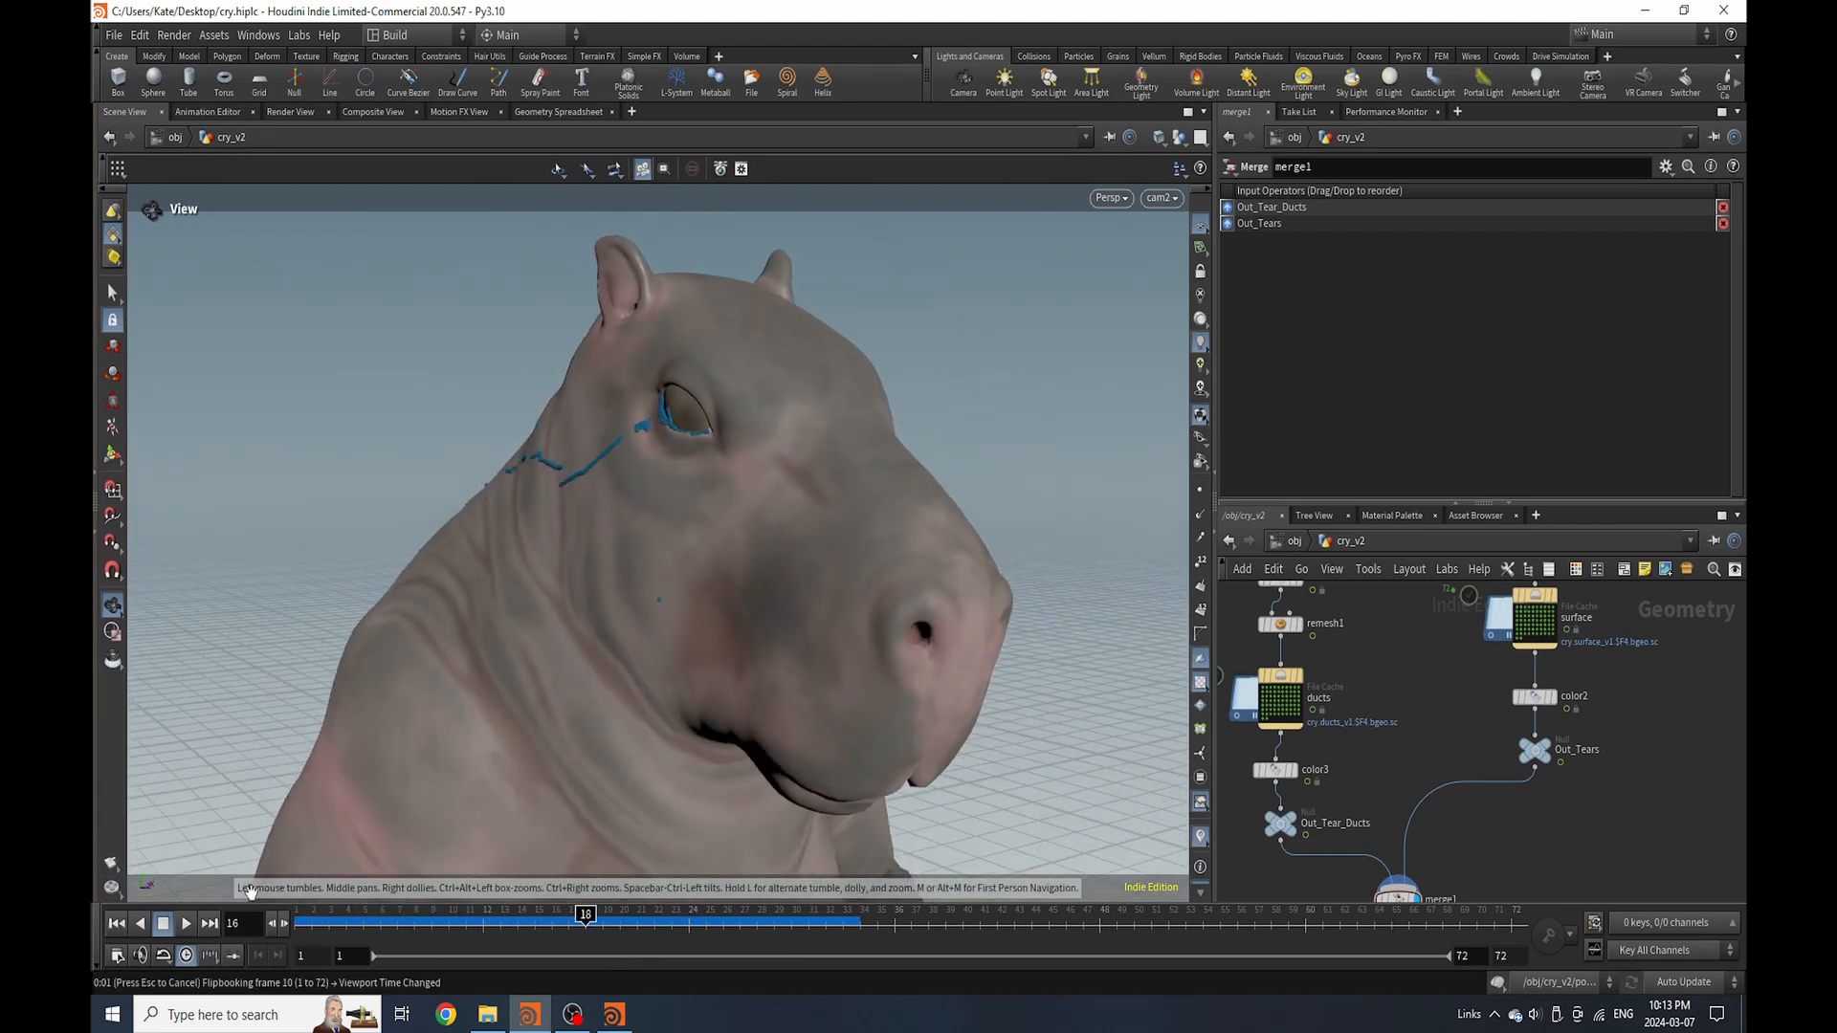